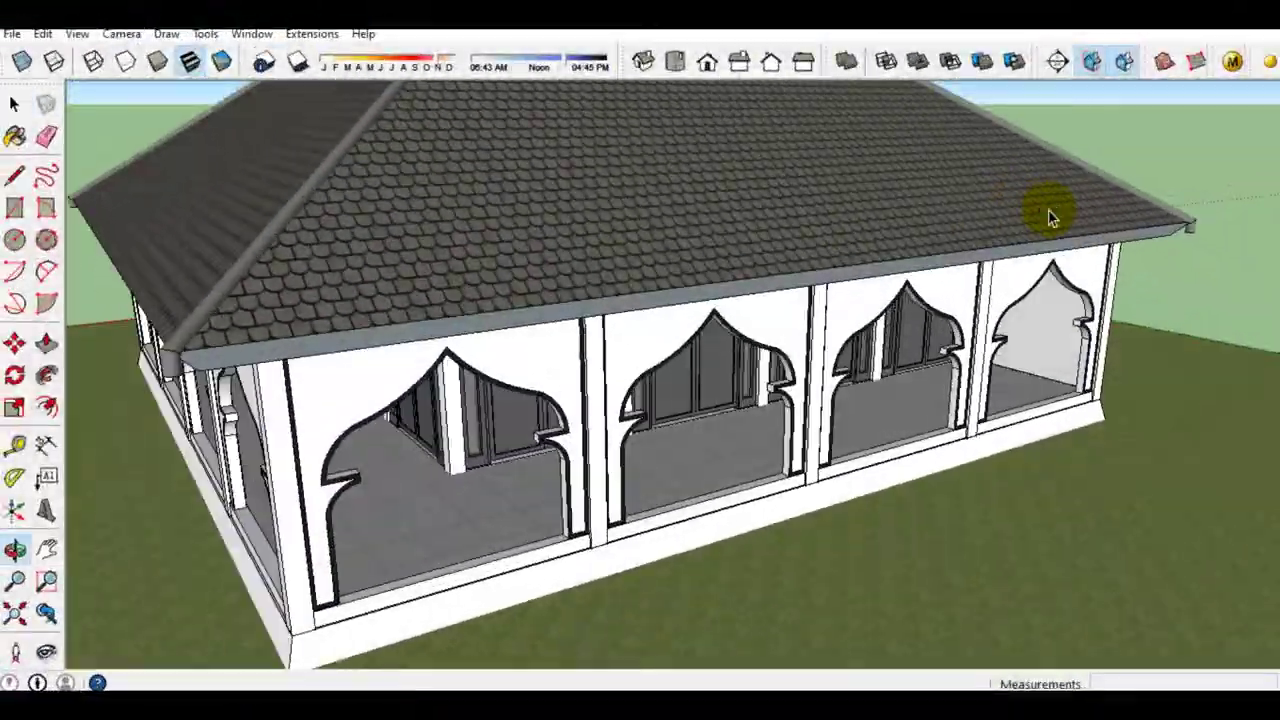
Orbit and zoom around the mosque plot to face the pavilion's arcaded long side
{"action": "key", "text": "space"}
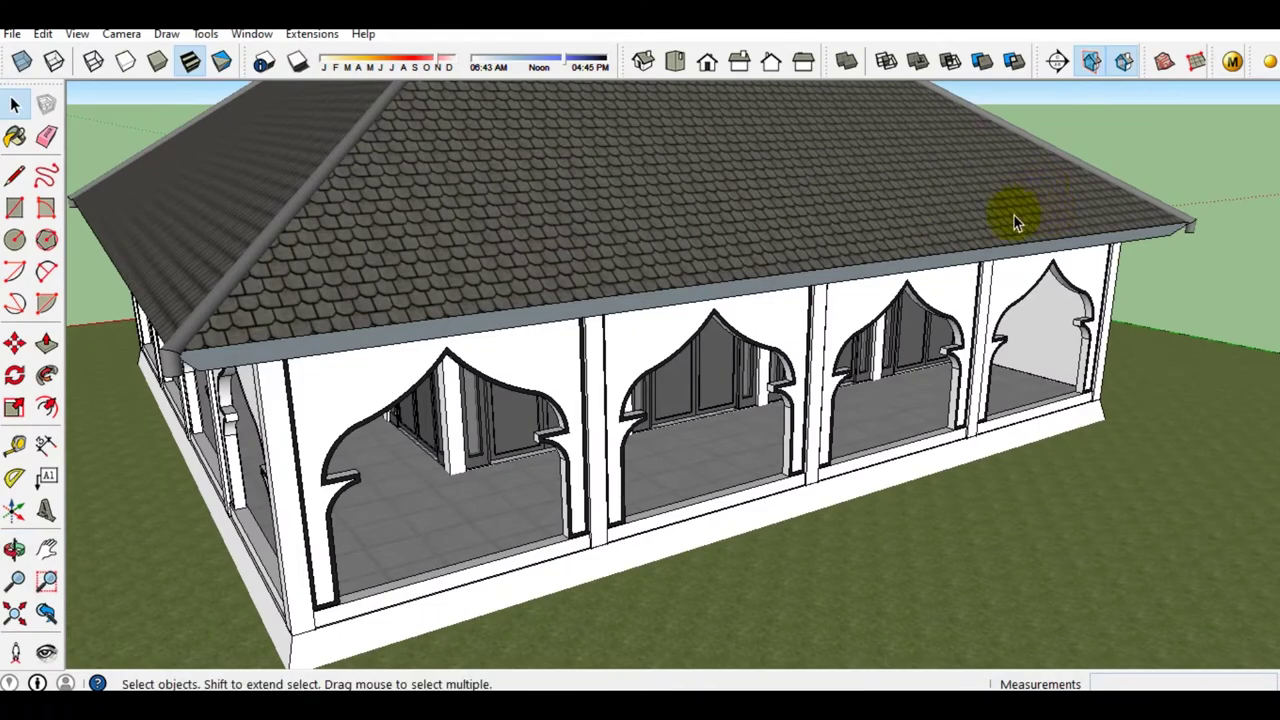
{"action": "mouse_move", "coordinate": [968, 298]}
{"action": "middle_mouse_down"}
{"action": "mouse_move", "coordinate": [893, 282]}
{"action": "mouse_move", "coordinate": [905, 300]}
{"action": "middle_mouse_up"}
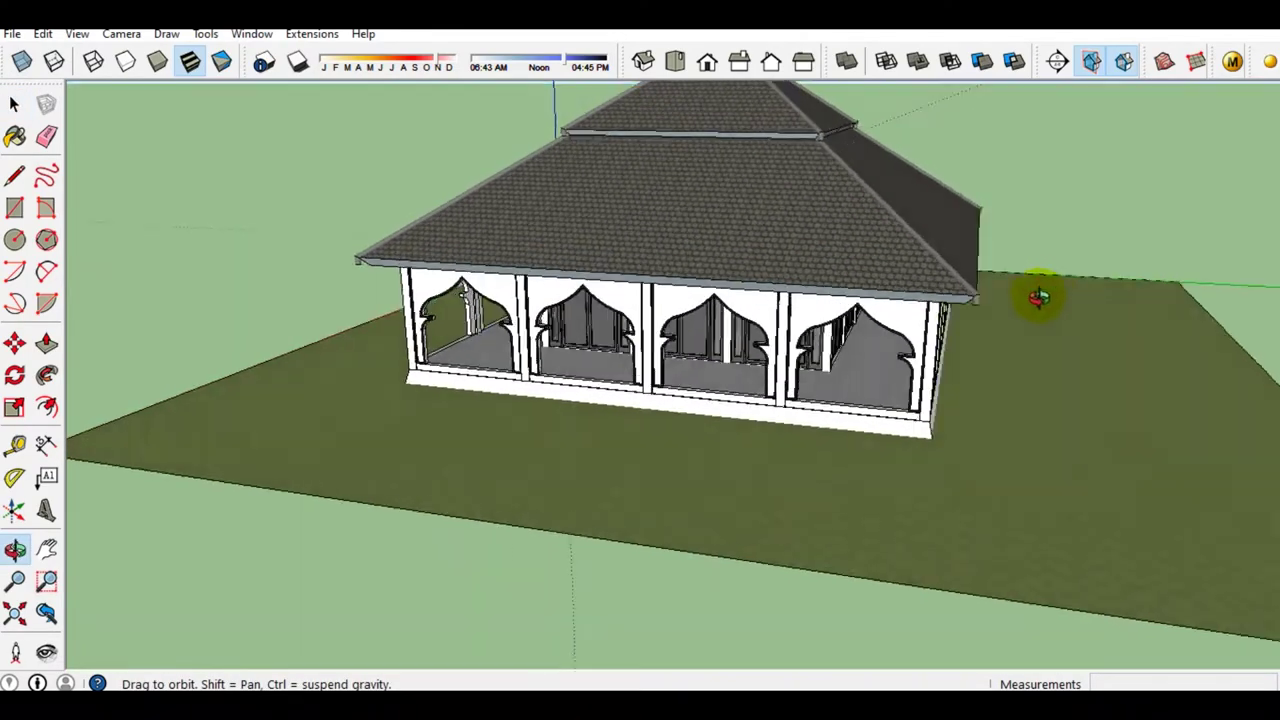
{"action": "middle_click_drag", "start_coordinate": [816, 259], "coordinate": [498, 249]}
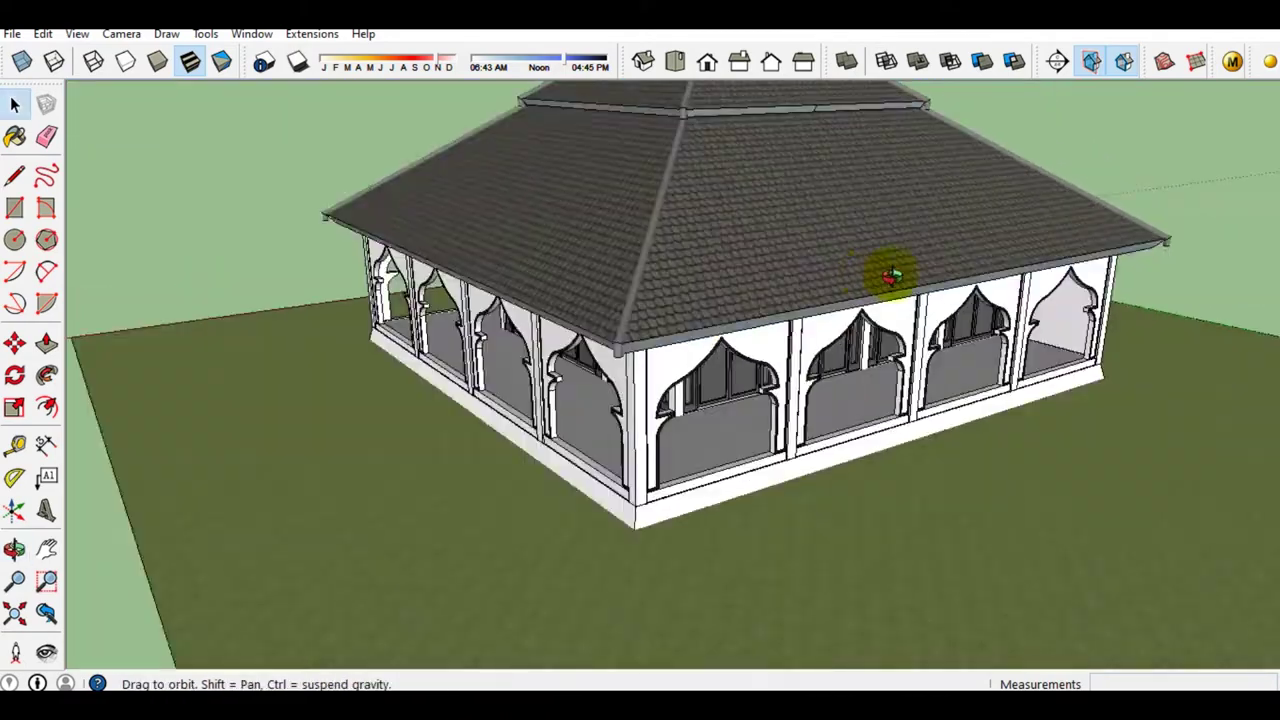
{"action": "mouse_move", "coordinate": [498, 249]}
{"action": "middle_mouse_down"}
{"action": "mouse_move", "coordinate": [634, 294]}
{"action": "mouse_move", "coordinate": [590, 288]}
{"action": "mouse_move", "coordinate": [751, 257]}
{"action": "mouse_move", "coordinate": [565, 232]}
{"action": "mouse_move", "coordinate": [694, 274]}
{"action": "mouse_move", "coordinate": [769, 247]}
{"action": "mouse_move", "coordinate": [650, 268]}
{"action": "middle_mouse_up"}
{"action": "scroll", "coordinate": [760, 257], "scroll_direction": "up", "scroll_amount": 2}
{"action": "scroll", "coordinate": [734, 286], "scroll_direction": "up", "scroll_amount": 2}
{"action": "scroll", "coordinate": [766, 247], "scroll_direction": "down", "scroll_amount": 3}
{"action": "scroll", "coordinate": [650, 268], "scroll_direction": "up", "scroll_amount": 2}
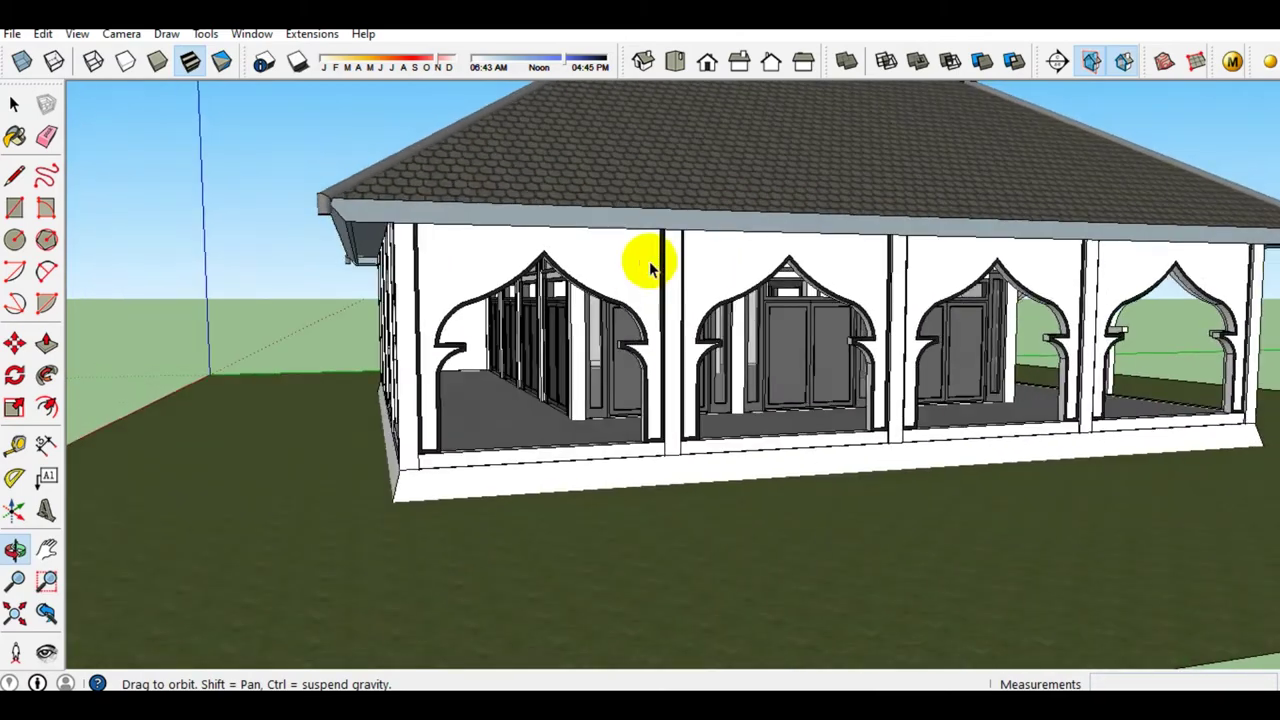
{"action": "scroll", "coordinate": [737, 257], "scroll_direction": "down", "scroll_amount": 2}
{"action": "mouse_move", "coordinate": [737, 257]}
{"action": "middle_mouse_down"}
{"action": "mouse_move", "coordinate": [534, 277]}
{"action": "mouse_move", "coordinate": [823, 287]}
{"action": "mouse_move", "coordinate": [651, 291]}
{"action": "mouse_move", "coordinate": [606, 309]}
{"action": "mouse_move", "coordinate": [634, 283]}
{"action": "mouse_move", "coordinate": [620, 274]}
{"action": "mouse_move", "coordinate": [530, 302]}
{"action": "mouse_move", "coordinate": [543, 283]}
{"action": "mouse_move", "coordinate": [606, 277]}
{"action": "mouse_move", "coordinate": [661, 322]}
{"action": "mouse_move", "coordinate": [623, 300]}
{"action": "mouse_move", "coordinate": [598, 320]}
{"action": "mouse_move", "coordinate": [623, 300]}
{"action": "mouse_move", "coordinate": [797, 289]}
{"action": "mouse_move", "coordinate": [893, 308]}
{"action": "mouse_move", "coordinate": [697, 280]}
{"action": "mouse_move", "coordinate": [517, 334]}
{"action": "mouse_move", "coordinate": [603, 300]}
{"action": "mouse_move", "coordinate": [723, 303]}
{"action": "mouse_move", "coordinate": [566, 328]}
{"action": "mouse_move", "coordinate": [517, 280]}
{"action": "mouse_move", "coordinate": [631, 251]}
{"action": "mouse_move", "coordinate": [720, 267]}
{"action": "middle_mouse_up"}
{"action": "scroll", "coordinate": [606, 312], "scroll_direction": "up", "scroll_amount": 2}
{"action": "scroll", "coordinate": [720, 267], "scroll_direction": "down", "scroll_amount": 3}
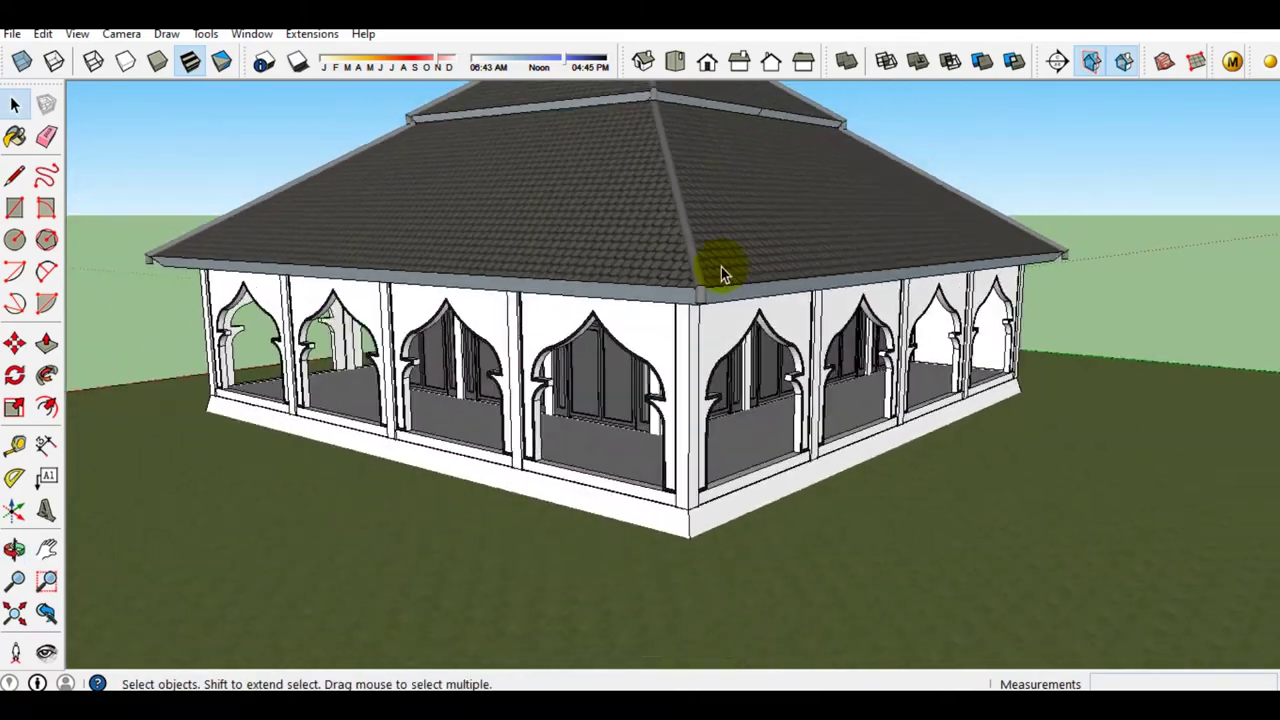
{"action": "mouse_move", "coordinate": [606, 280]}
{"action": "middle_mouse_down"}
{"action": "mouse_move", "coordinate": [817, 300]}
{"action": "mouse_move", "coordinate": [811, 354]}
{"action": "mouse_move", "coordinate": [490, 358]}
{"action": "mouse_move", "coordinate": [766, 249]}
{"action": "mouse_move", "coordinate": [880, 271]}
{"action": "mouse_move", "coordinate": [826, 288]}
{"action": "mouse_move", "coordinate": [686, 289]}
{"action": "mouse_move", "coordinate": [993, 312]}
{"action": "mouse_move", "coordinate": [766, 271]}
{"action": "mouse_move", "coordinate": [700, 329]}
{"action": "middle_mouse_up"}
{"action": "scroll", "coordinate": [887, 337], "scroll_direction": "up", "scroll_amount": 3}
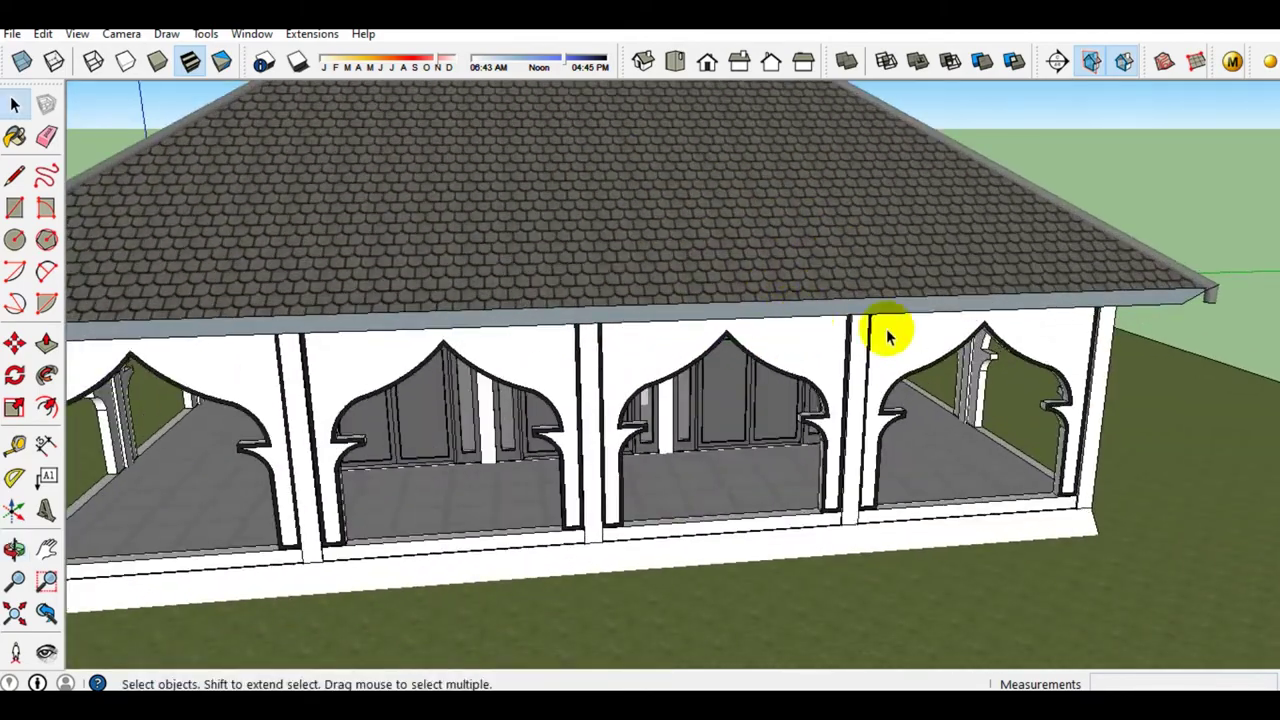
{"action": "mouse_move", "coordinate": [887, 337]}
{"action": "middle_mouse_down"}
{"action": "mouse_move", "coordinate": [594, 323]}
{"action": "mouse_move", "coordinate": [477, 337]}
{"action": "middle_mouse_up"}
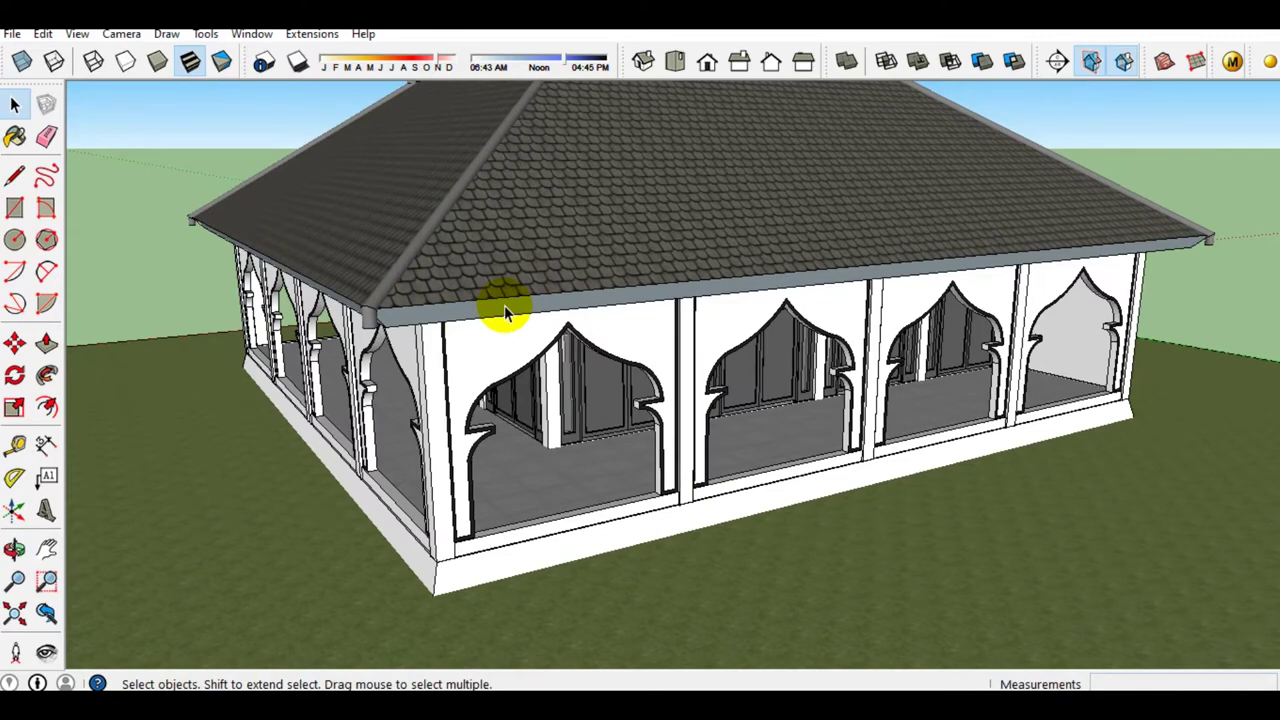
{"action": "scroll", "coordinate": [420, 346], "scroll_direction": "up", "scroll_amount": 2}
{"action": "mouse_move", "coordinate": [420, 346]}
{"action": "middle_mouse_down"}
{"action": "mouse_move", "coordinate": [390, 316]}
{"action": "mouse_move", "coordinate": [398, 303]}
{"action": "middle_mouse_up"}
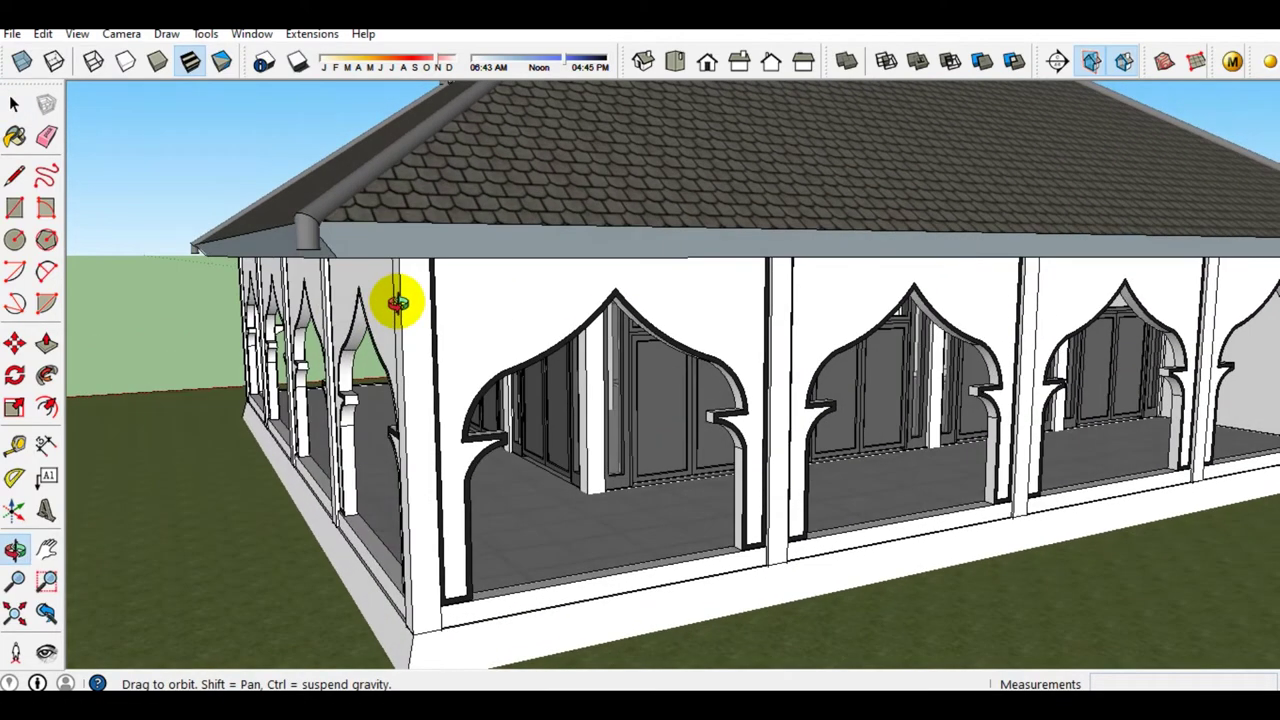
{"action": "scroll", "coordinate": [405, 300], "scroll_direction": "down", "scroll_amount": 3}
{"action": "scroll", "coordinate": [431, 289], "scroll_direction": "up", "scroll_amount": 1}
{"action": "scroll", "coordinate": [455, 295], "scroll_direction": "up", "scroll_amount": 2}
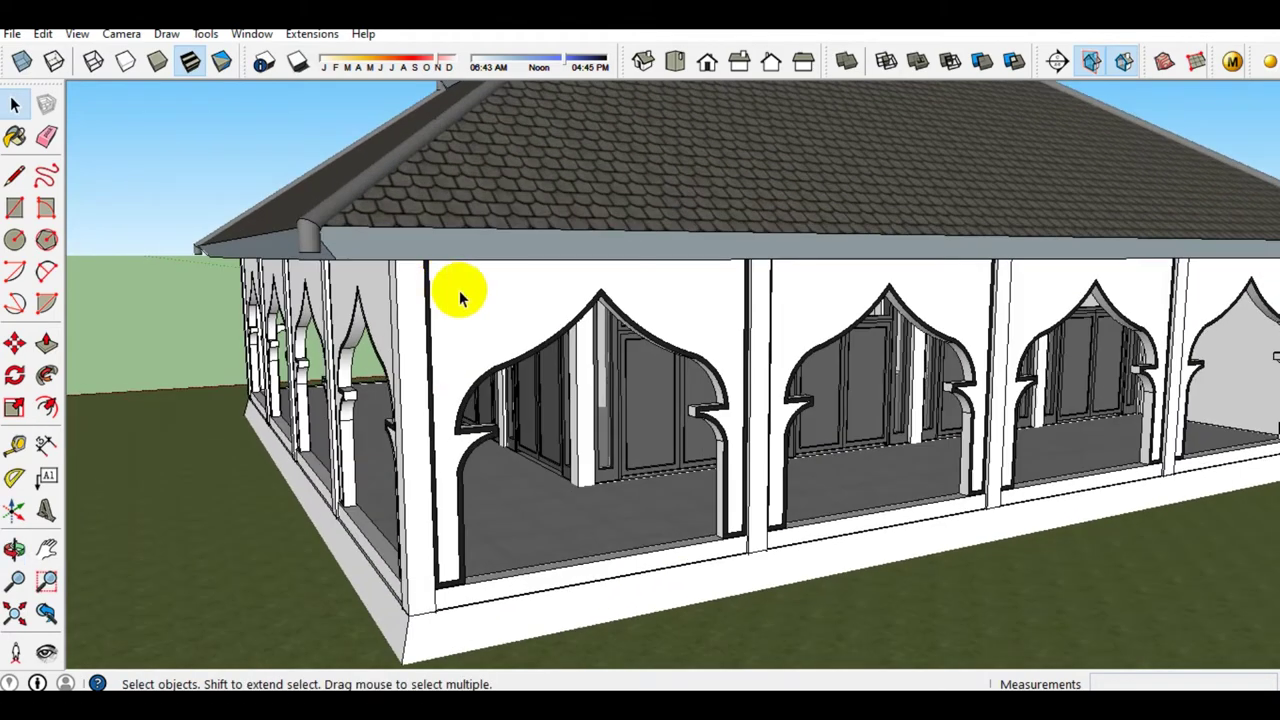
{"action": "scroll", "coordinate": [460, 298], "scroll_direction": "down", "scroll_amount": 2}
{"action": "scroll", "coordinate": [457, 286], "scroll_direction": "down", "scroll_amount": 1}
{"action": "mouse_move", "coordinate": [457, 286]}
{"action": "middle_mouse_down"}
{"action": "mouse_move", "coordinate": [569, 306]}
{"action": "mouse_move", "coordinate": [975, 316]}
{"action": "mouse_move", "coordinate": [849, 271]}
{"action": "mouse_move", "coordinate": [950, 180]}
{"action": "middle_mouse_up"}
{"action": "scroll", "coordinate": [975, 316], "scroll_direction": "down", "scroll_amount": 2}
Place a section plane on the front facade and slide it 1.23 m into the building
{"action": "left_click", "coordinate": [1058, 60]}
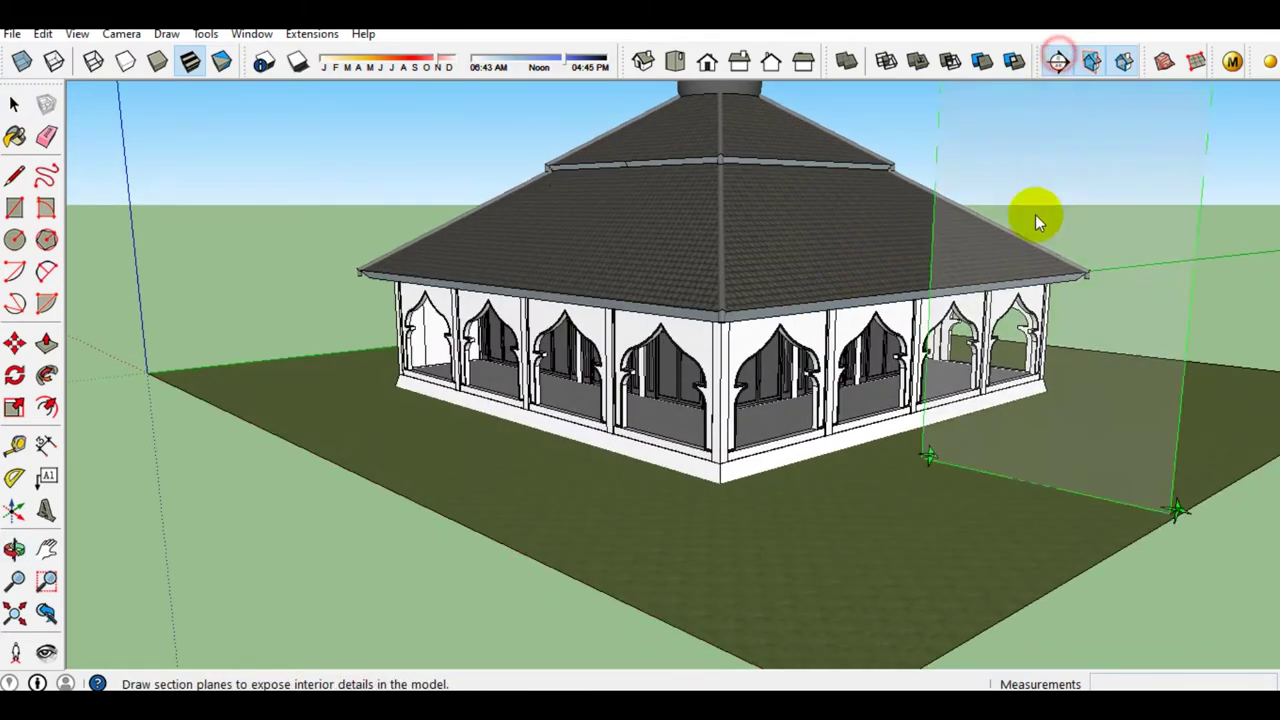
{"action": "left_click", "coordinate": [963, 320]}
{"action": "scroll", "coordinate": [943, 337], "scroll_direction": "down", "scroll_amount": 3}
{"action": "mouse_move", "coordinate": [943, 337]}
{"action": "middle_mouse_down"}
{"action": "mouse_move", "coordinate": [986, 429]}
{"action": "mouse_move", "coordinate": [900, 467]}
{"action": "mouse_move", "coordinate": [909, 458]}
{"action": "middle_mouse_up"}
{"action": "scroll", "coordinate": [963, 417], "scroll_direction": "up", "scroll_amount": 3}
{"action": "key", "text": "m"}
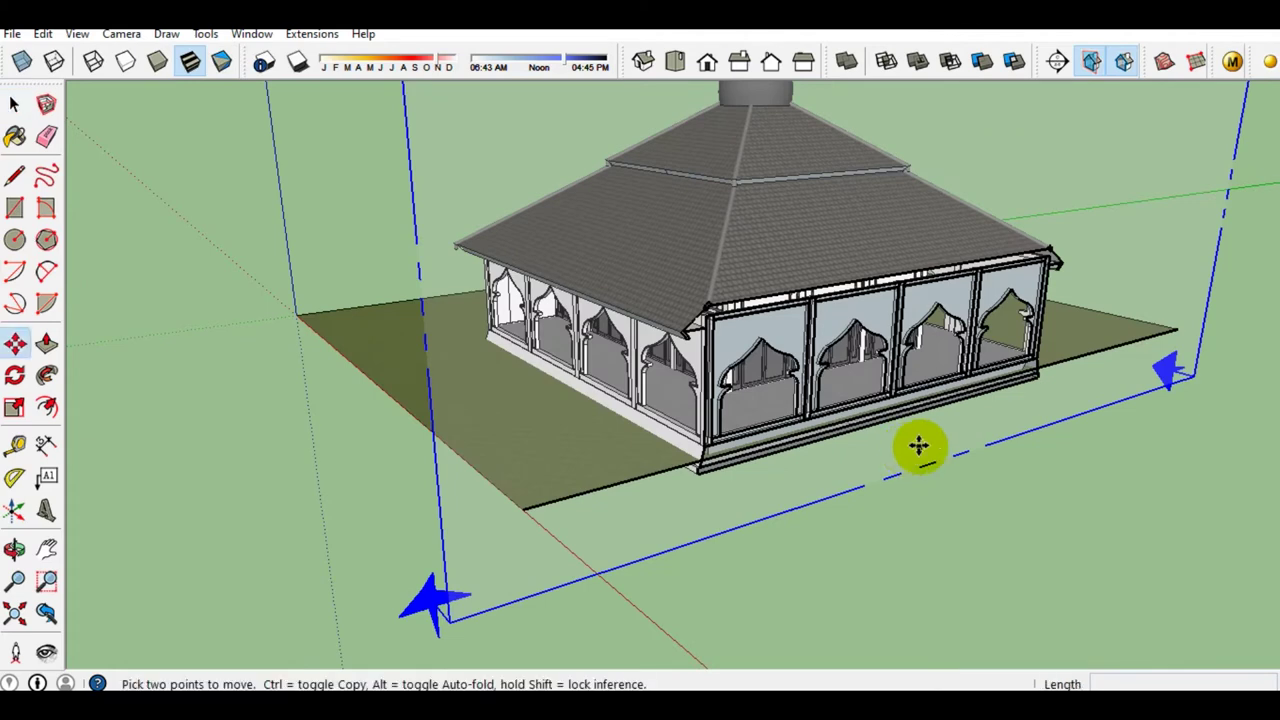
{"action": "left_click", "coordinate": [920, 443]}
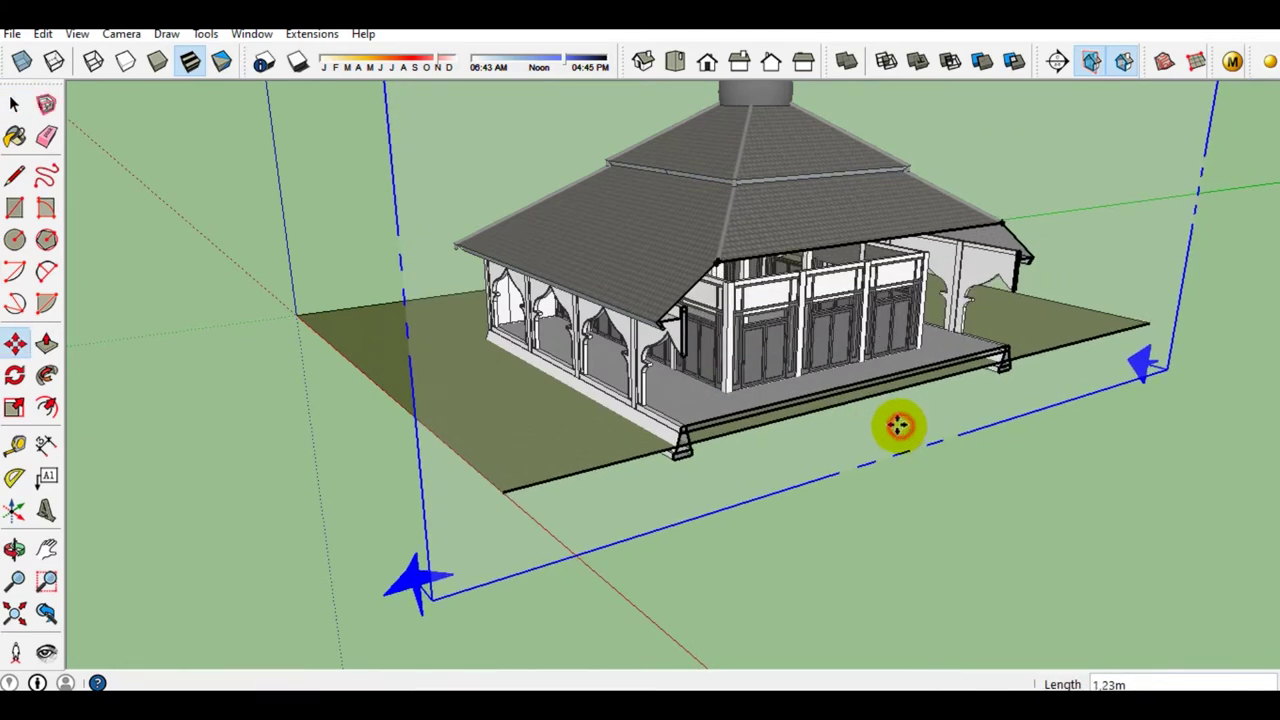
{"action": "scroll", "coordinate": [690, 430], "scroll_direction": "up", "scroll_amount": 3}
{"action": "key", "text": "space"}
Orbit around the sectioned building to inspect the revealed interior from several angles
{"action": "mouse_move", "coordinate": [692, 436]}
{"action": "middle_mouse_down"}
{"action": "mouse_move", "coordinate": [707, 272]}
{"action": "mouse_move", "coordinate": [737, 280]}
{"action": "mouse_move", "coordinate": [640, 288]}
{"action": "mouse_move", "coordinate": [729, 277]}
{"action": "mouse_move", "coordinate": [559, 470]}
{"action": "mouse_move", "coordinate": [620, 445]}
{"action": "mouse_move", "coordinate": [611, 363]}
{"action": "mouse_move", "coordinate": [794, 320]}
{"action": "mouse_move", "coordinate": [779, 330]}
{"action": "middle_mouse_up"}
{"action": "scroll", "coordinate": [643, 286], "scroll_direction": "down", "scroll_amount": 2}
{"action": "key", "text": "m"}
{"action": "scroll", "coordinate": [610, 365], "scroll_direction": "up", "scroll_amount": 3}
{"action": "scroll", "coordinate": [700, 322], "scroll_direction": "down", "scroll_amount": 3}
{"action": "scroll", "coordinate": [959, 300], "scroll_direction": "down", "scroll_amount": 3}
{"action": "middle_click_drag", "start_coordinate": [959, 300], "coordinate": [590, 345]}
{"action": "scroll", "coordinate": [595, 360], "scroll_direction": "down", "scroll_amount": 3}
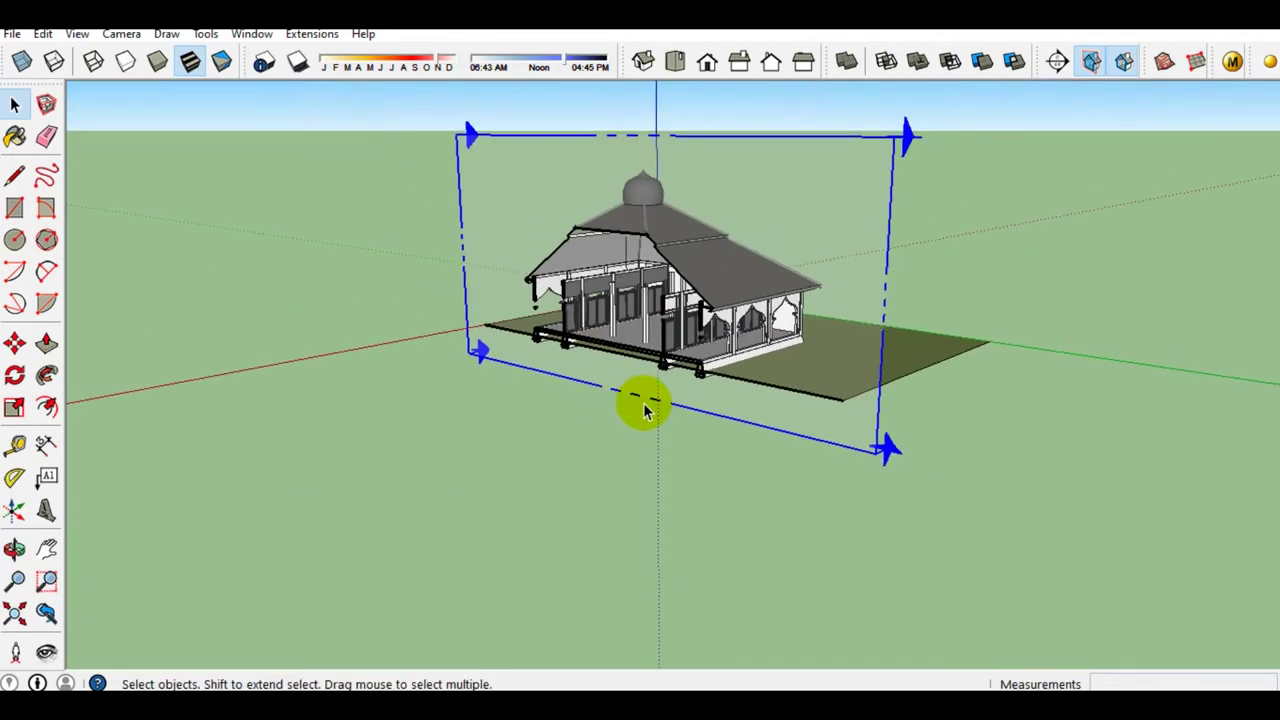
{"action": "middle_click_drag", "start_coordinate": [646, 406], "coordinate": [666, 371]}
{"action": "scroll", "coordinate": [700, 355], "scroll_direction": "up", "scroll_amount": 3}
{"action": "mouse_move", "coordinate": [730, 338]}
{"action": "middle_mouse_down"}
{"action": "mouse_move", "coordinate": [523, 363]}
{"action": "mouse_move", "coordinate": [677, 363]}
{"action": "mouse_move", "coordinate": [777, 380]}
{"action": "middle_mouse_up"}
{"action": "scroll", "coordinate": [551, 337], "scroll_direction": "up", "scroll_amount": 3}
{"action": "scroll", "coordinate": [554, 294], "scroll_direction": "up", "scroll_amount": 3}
{"action": "mouse_move", "coordinate": [471, 337]}
{"action": "middle_mouse_down"}
{"action": "mouse_move", "coordinate": [826, 334]}
{"action": "mouse_move", "coordinate": [837, 318]}
{"action": "mouse_move", "coordinate": [820, 306]}
{"action": "mouse_move", "coordinate": [1057, 286]}
{"action": "mouse_move", "coordinate": [673, 295]}
{"action": "middle_mouse_up"}
{"action": "middle_click_drag", "start_coordinate": [735, 372], "coordinate": [740, 486]}
{"action": "mouse_move", "coordinate": [714, 357]}
{"action": "middle_mouse_down"}
{"action": "mouse_move", "coordinate": [857, 349]}
{"action": "mouse_move", "coordinate": [432, 358]}
{"action": "mouse_move", "coordinate": [709, 252]}
{"action": "middle_mouse_up"}
{"action": "scroll", "coordinate": [432, 358], "scroll_direction": "up", "scroll_amount": 3}
{"action": "mouse_move", "coordinate": [621, 340]}
{"action": "middle_mouse_down"}
{"action": "mouse_move", "coordinate": [657, 337]}
{"action": "mouse_move", "coordinate": [563, 309]}
{"action": "mouse_move", "coordinate": [297, 329]}
{"action": "mouse_move", "coordinate": [716, 320]}
{"action": "middle_mouse_up"}
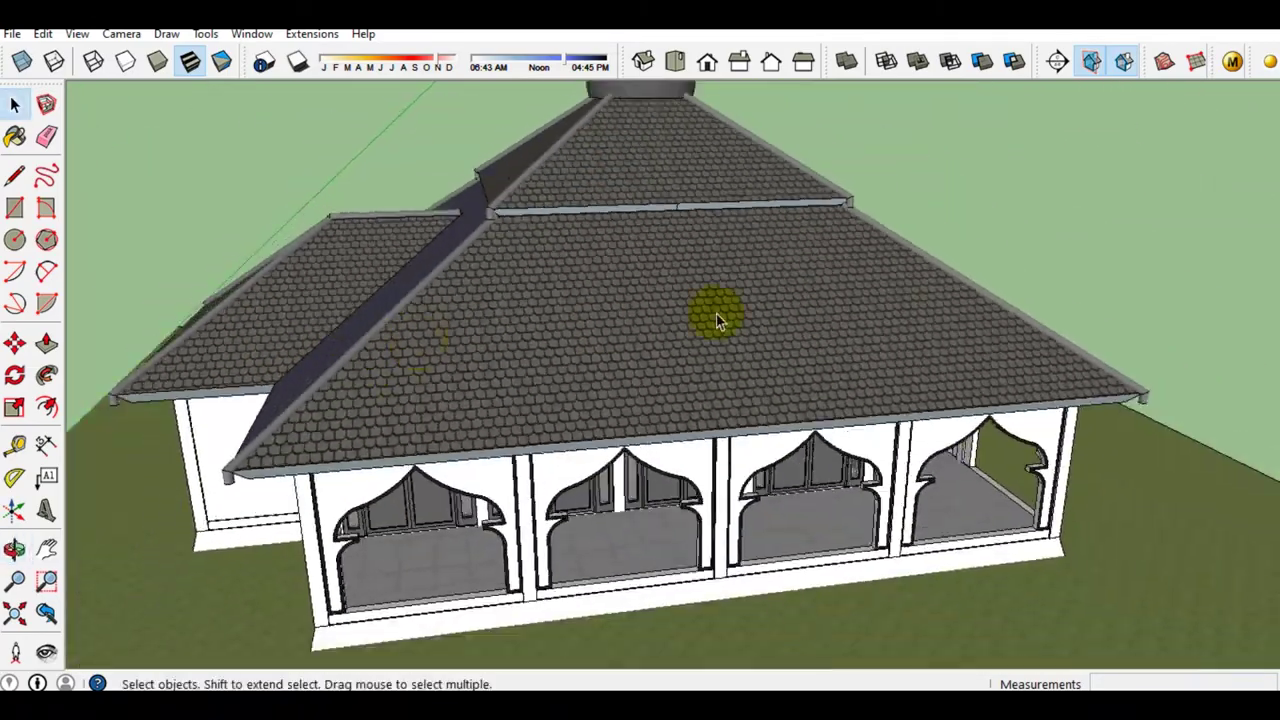
{"action": "mouse_move", "coordinate": [886, 293]}
{"action": "middle_mouse_down"}
{"action": "mouse_move", "coordinate": [577, 294]}
{"action": "mouse_move", "coordinate": [749, 251]}
{"action": "middle_mouse_up"}
{"action": "scroll", "coordinate": [749, 251], "scroll_direction": "up", "scroll_amount": 3}
{"action": "mouse_move", "coordinate": [829, 266]}
{"action": "middle_mouse_down"}
{"action": "mouse_move", "coordinate": [728, 258]}
{"action": "mouse_move", "coordinate": [394, 286]}
{"action": "middle_mouse_up"}
{"action": "scroll", "coordinate": [657, 257], "scroll_direction": "down", "scroll_amount": 3}
{"action": "mouse_move", "coordinate": [657, 257]}
{"action": "middle_mouse_down"}
{"action": "mouse_move", "coordinate": [848, 292]}
{"action": "mouse_move", "coordinate": [557, 263]}
{"action": "middle_mouse_up"}
{"action": "scroll", "coordinate": [529, 314], "scroll_direction": "up", "scroll_amount": 2}
{"action": "mouse_move", "coordinate": [529, 314]}
{"action": "middle_mouse_down"}
{"action": "mouse_move", "coordinate": [651, 300]}
{"action": "mouse_move", "coordinate": [838, 308]}
{"action": "middle_mouse_up"}
{"action": "scroll", "coordinate": [517, 303], "scroll_direction": "down", "scroll_amount": 4}
{"action": "mouse_move", "coordinate": [517, 303]}
{"action": "middle_mouse_down"}
{"action": "mouse_move", "coordinate": [851, 289]}
{"action": "mouse_move", "coordinate": [894, 323]}
{"action": "mouse_move", "coordinate": [820, 326]}
{"action": "middle_mouse_up"}
{"action": "mouse_move", "coordinate": [646, 323]}
{"action": "middle_mouse_down"}
{"action": "mouse_move", "coordinate": [924, 348]}
{"action": "mouse_move", "coordinate": [624, 321]}
{"action": "mouse_move", "coordinate": [829, 317]}
{"action": "mouse_move", "coordinate": [880, 294]}
{"action": "mouse_move", "coordinate": [868, 281]}
{"action": "middle_mouse_up"}
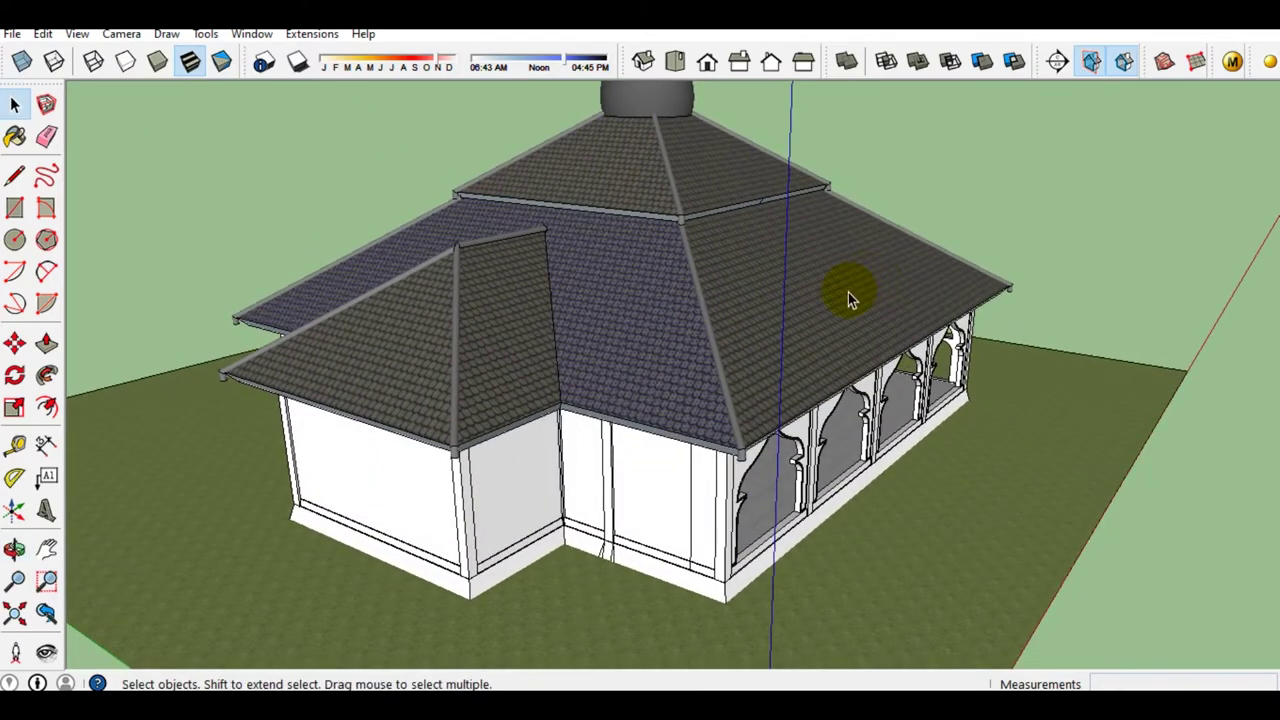
{"action": "middle_click_drag", "start_coordinate": [848, 297], "coordinate": [953, 298]}
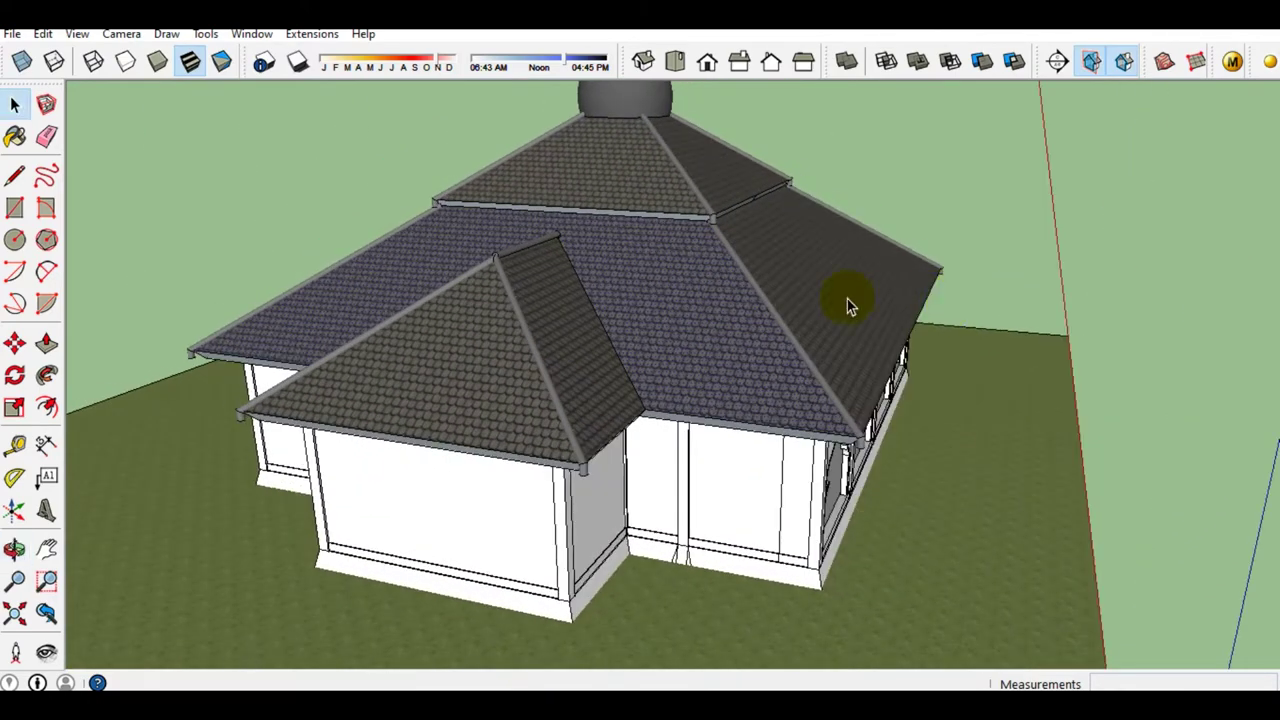
{"action": "mouse_move", "coordinate": [660, 341]}
{"action": "middle_mouse_down"}
{"action": "mouse_move", "coordinate": [900, 340]}
{"action": "mouse_move", "coordinate": [1060, 289]}
{"action": "mouse_move", "coordinate": [643, 329]}
{"action": "mouse_move", "coordinate": [1044, 274]}
{"action": "mouse_move", "coordinate": [831, 363]}
{"action": "mouse_move", "coordinate": [812, 393]}
{"action": "middle_mouse_up"}
{"action": "scroll", "coordinate": [831, 363], "scroll_direction": "up", "scroll_amount": 3}
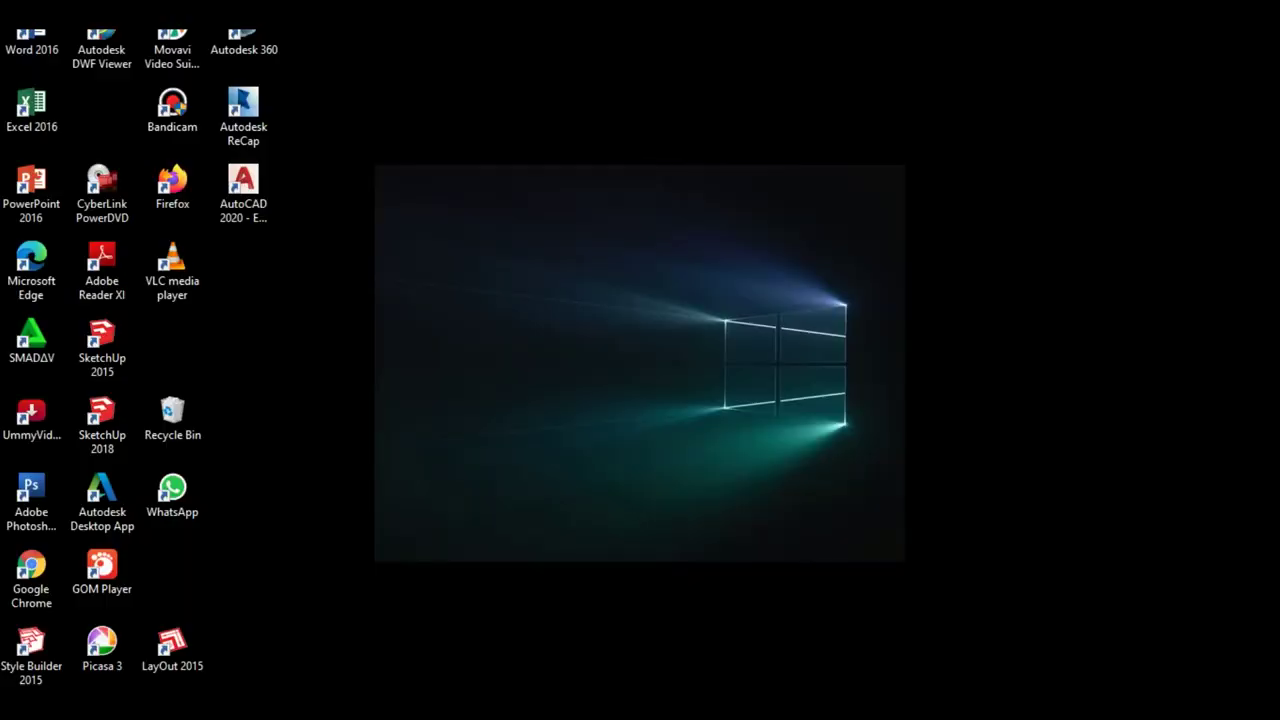
Refresh the desktop twice, then launch SketchUp 2015 from its desktop shortcut
{"action": "right_click", "coordinate": [472, 645]}
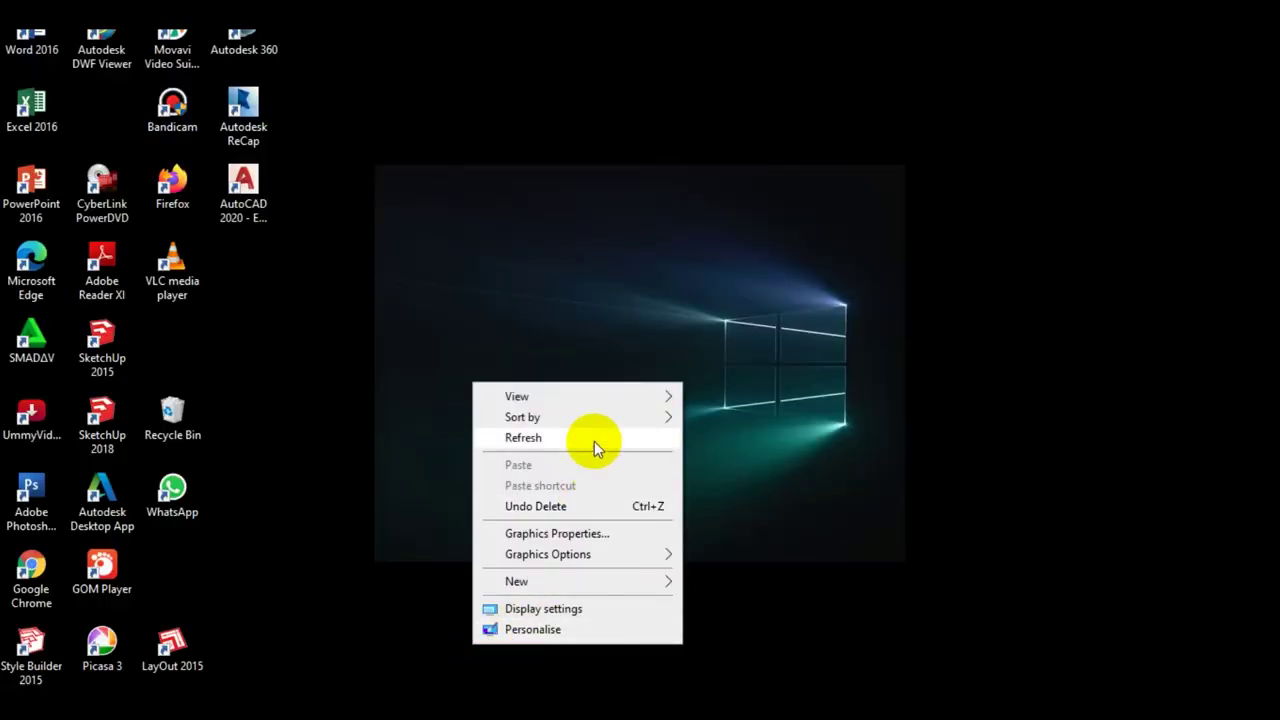
{"action": "left_click", "coordinate": [594, 441]}
{"action": "right_click", "coordinate": [465, 212]}
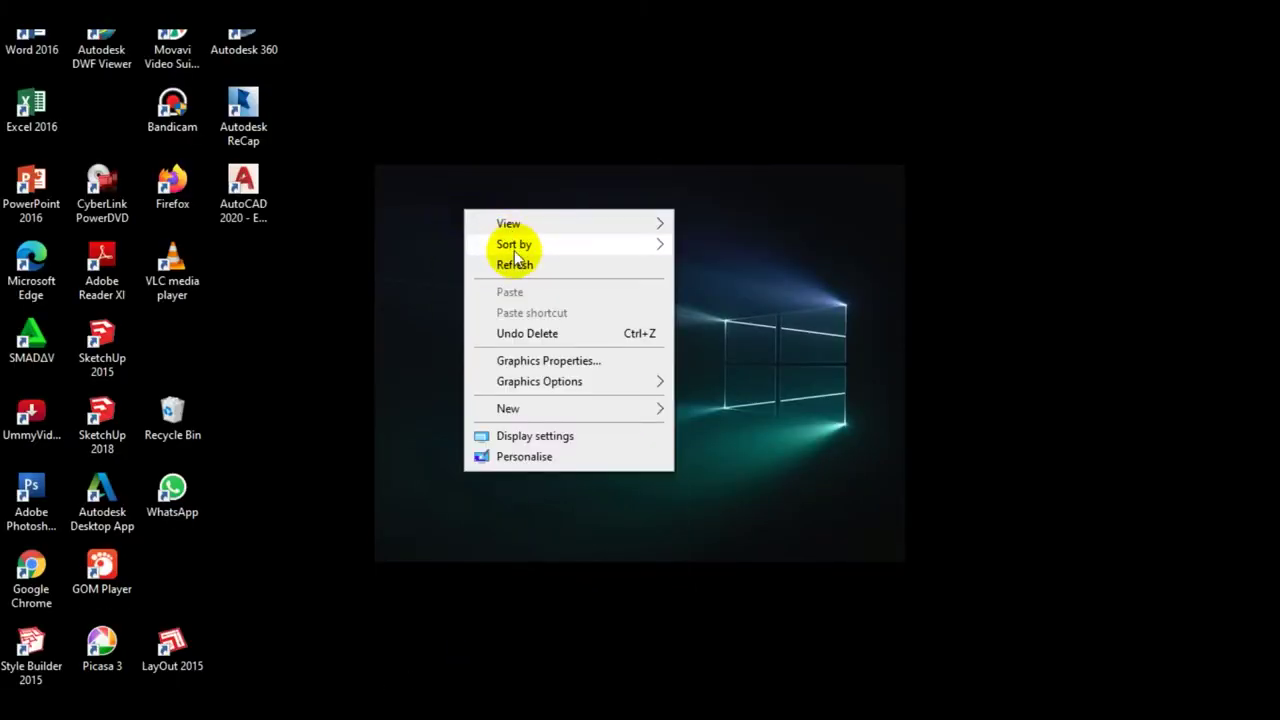
{"action": "left_click", "coordinate": [513, 265]}
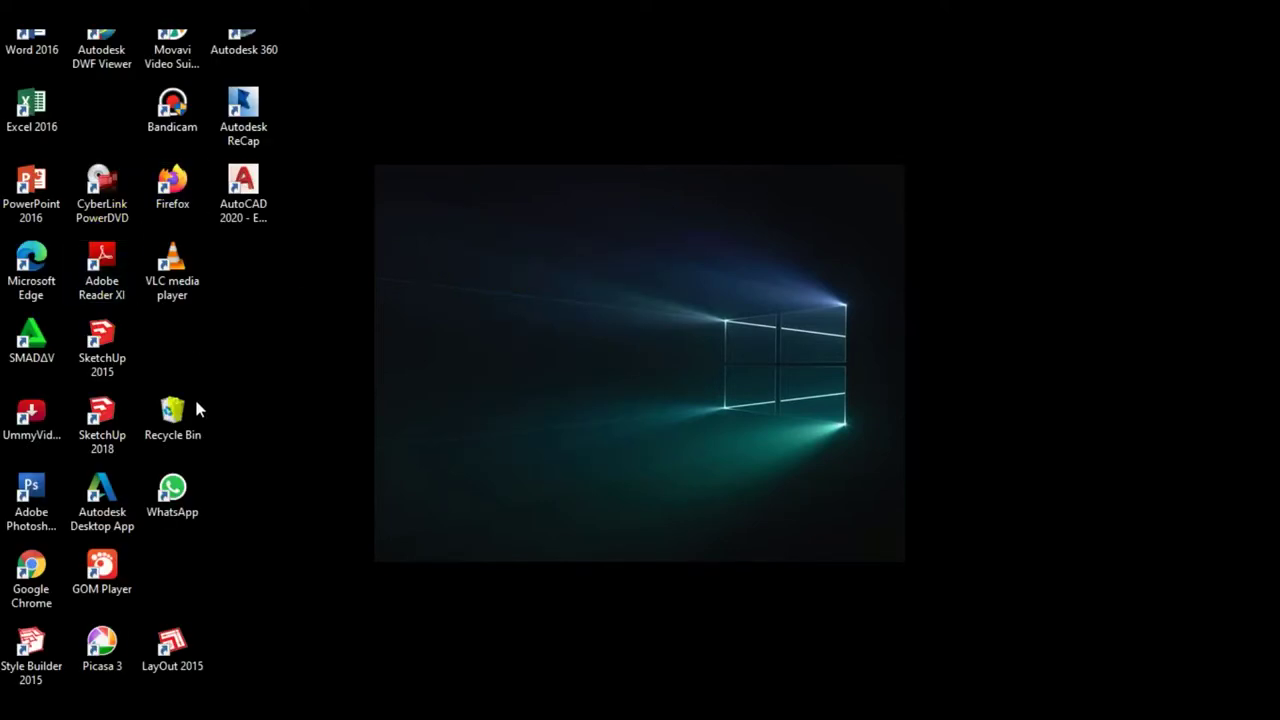
{"action": "left_click", "coordinate": [115, 342]}
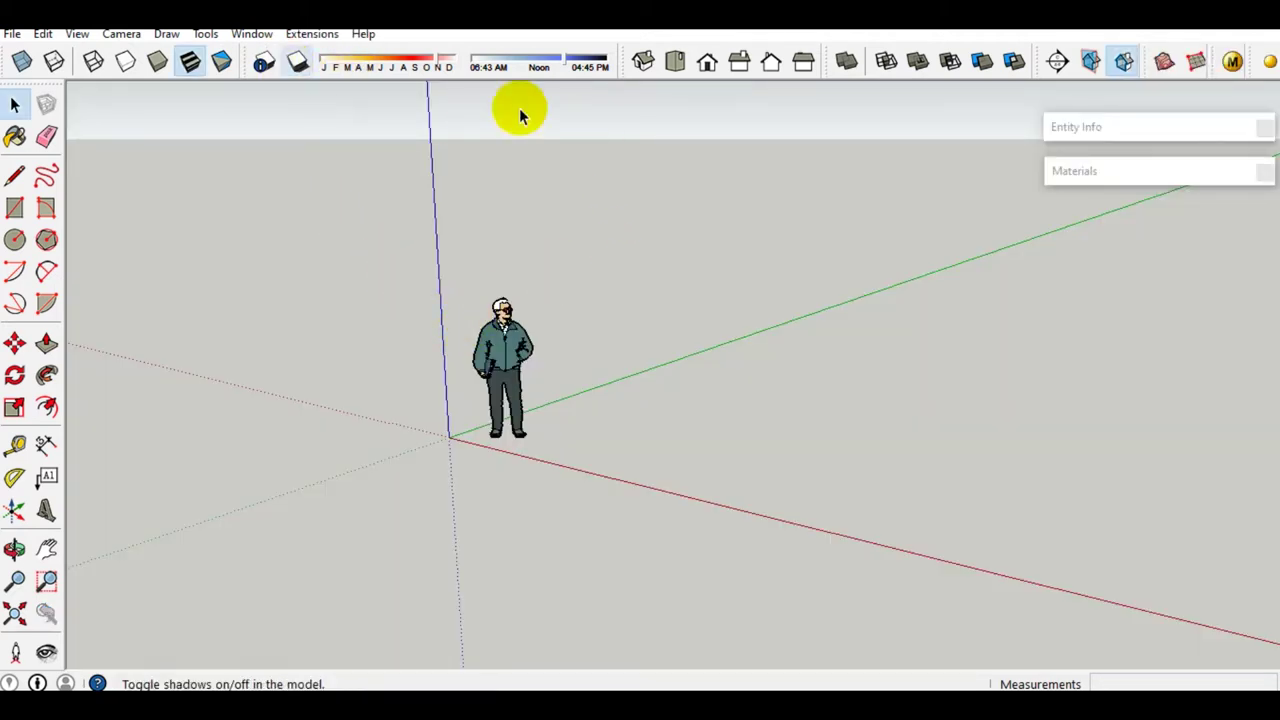
Close the Entity Info and Materials panels and draw a rectangular plot face from the origin
{"action": "left_click", "coordinate": [1265, 128]}
{"action": "left_click", "coordinate": [1262, 171]}
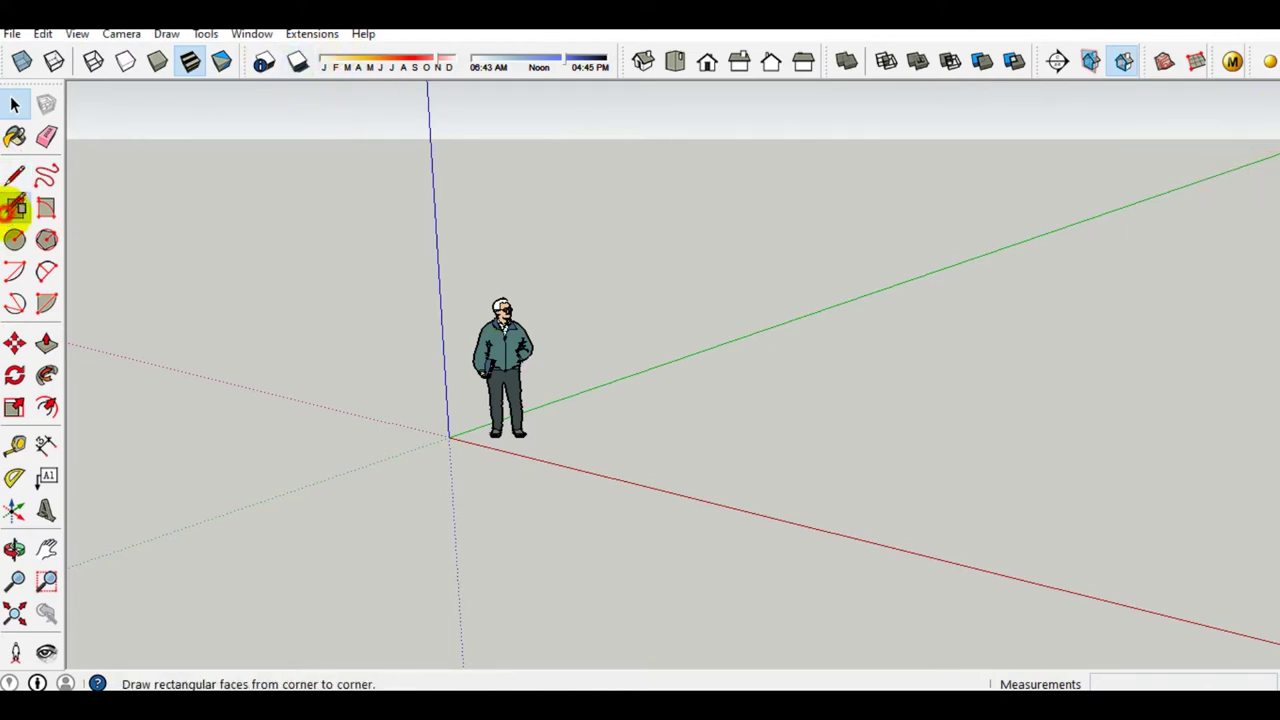
{"action": "left_click", "coordinate": [14, 210]}
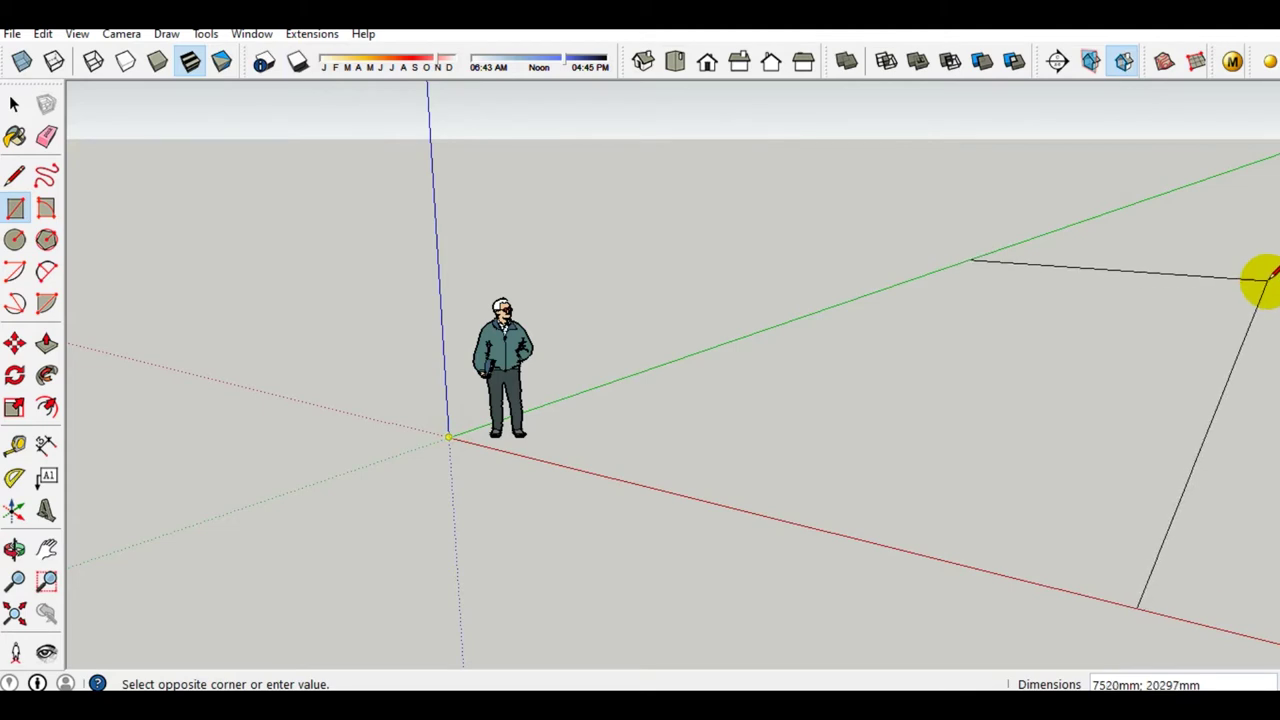
{"action": "left_click", "coordinate": [1265, 277]}
{"action": "key", "text": "space"}
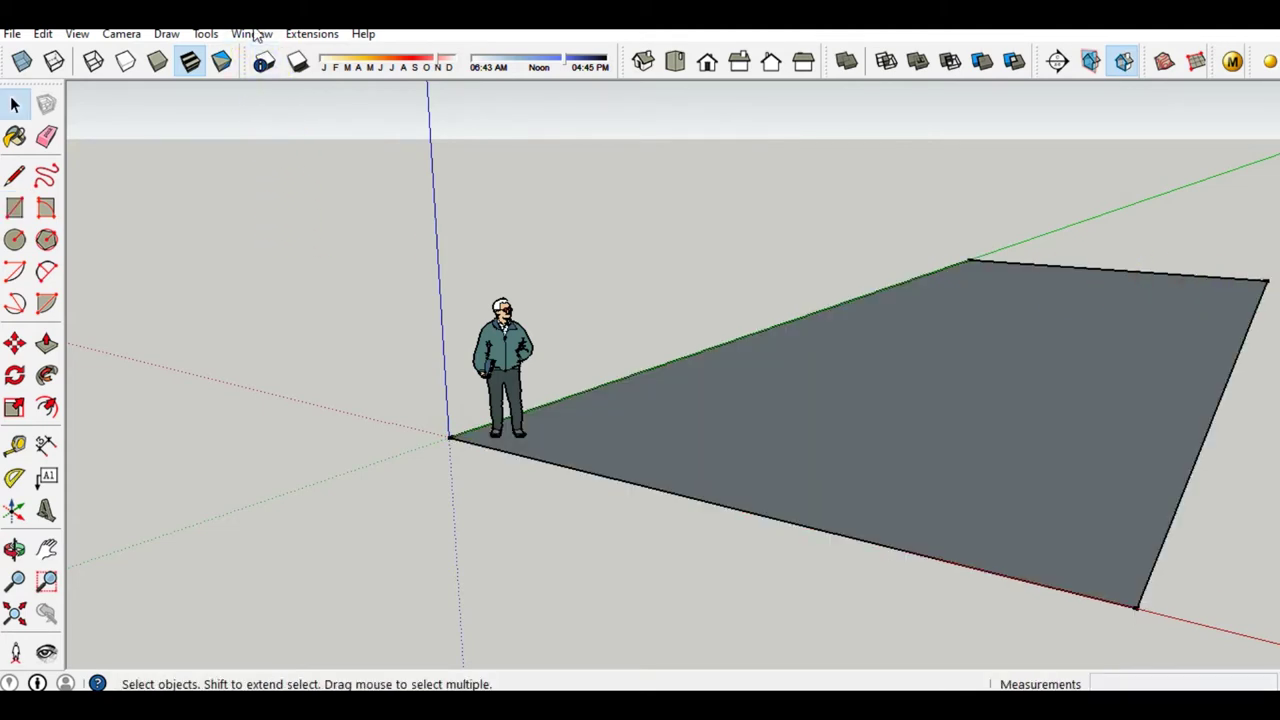
Apply Simple Style with green ground and blue sky, with Profiles edges turned off
{"action": "left_click", "coordinate": [253, 36]}
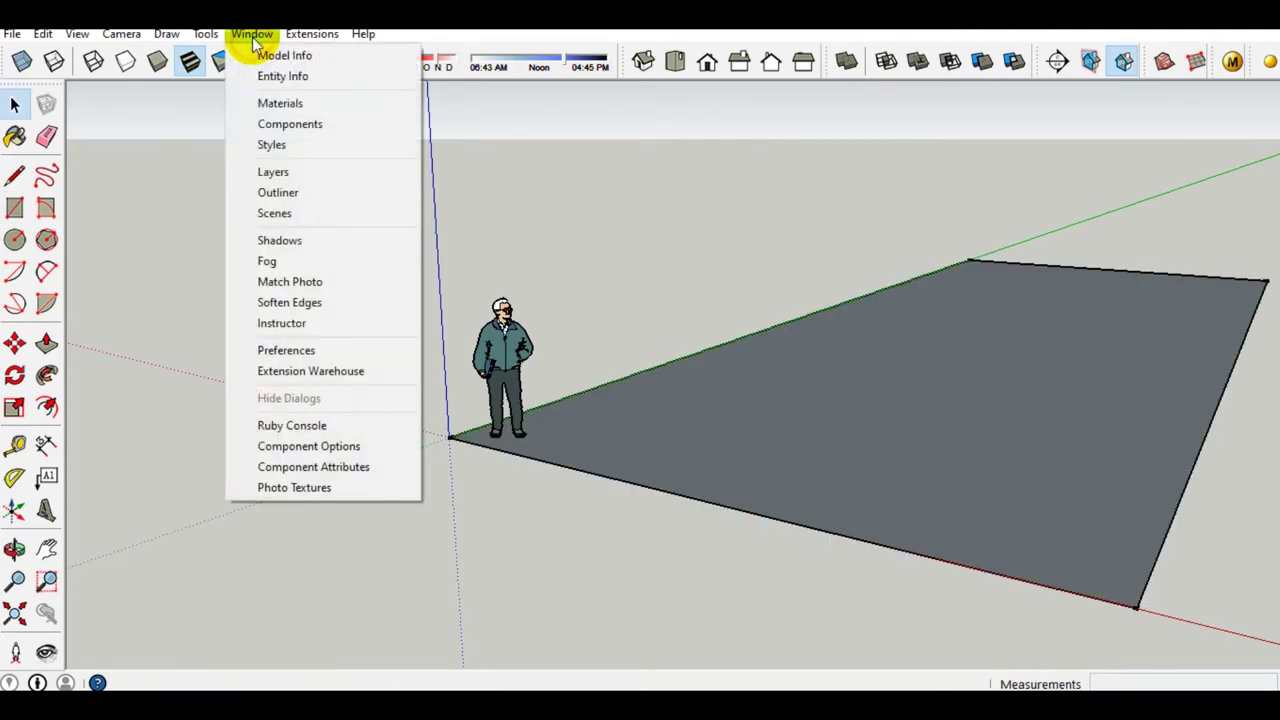
{"action": "left_click", "coordinate": [285, 146]}
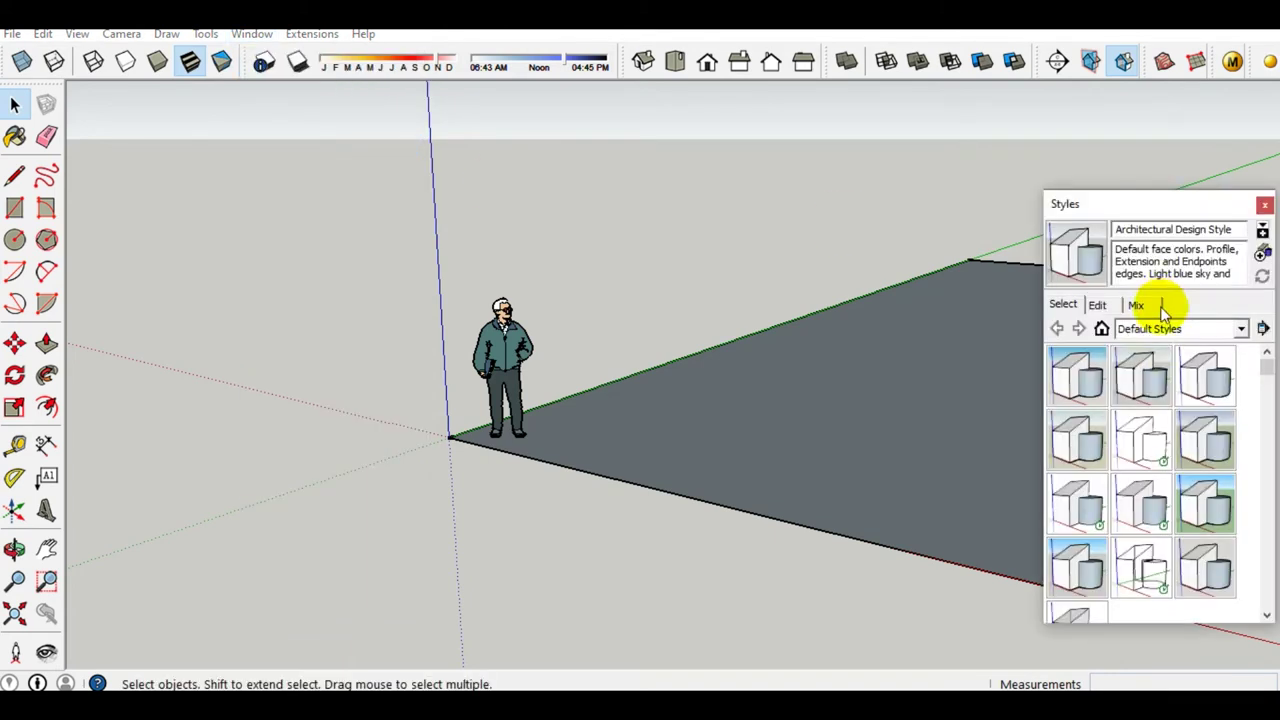
{"action": "left_click", "coordinate": [1216, 510]}
{"action": "left_click", "coordinate": [1099, 306]}
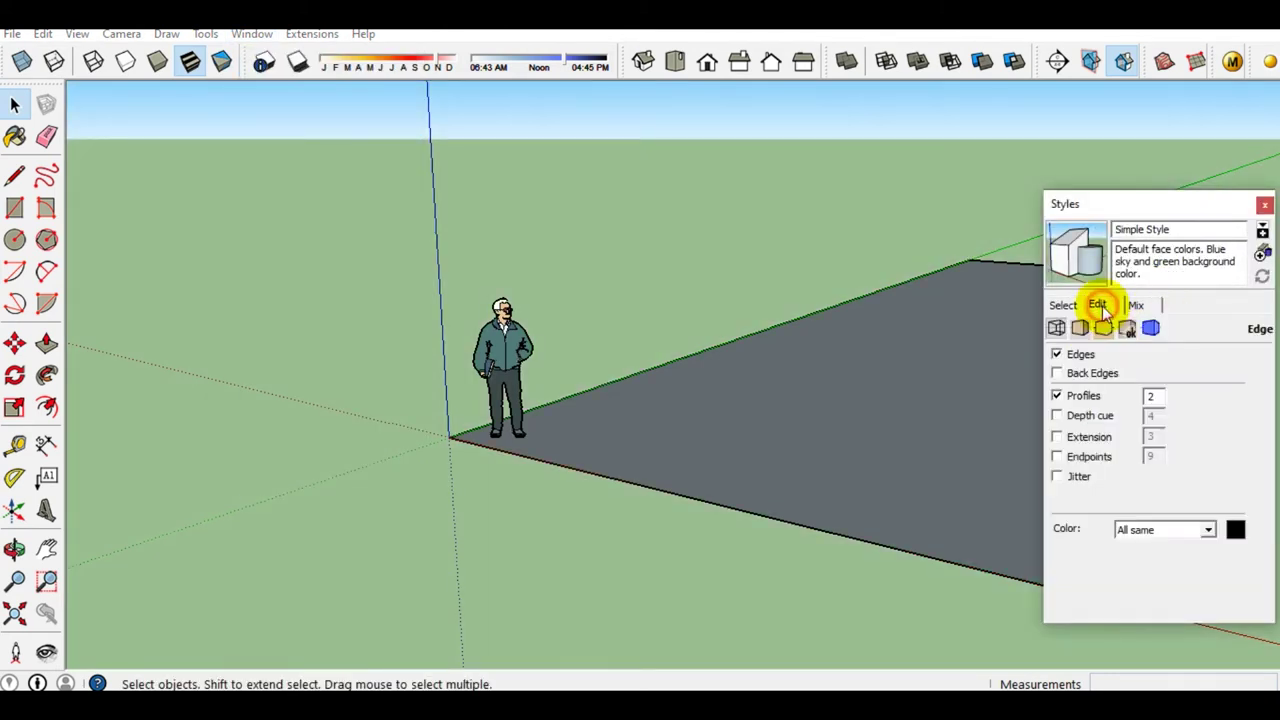
{"action": "left_click", "coordinate": [1056, 397]}
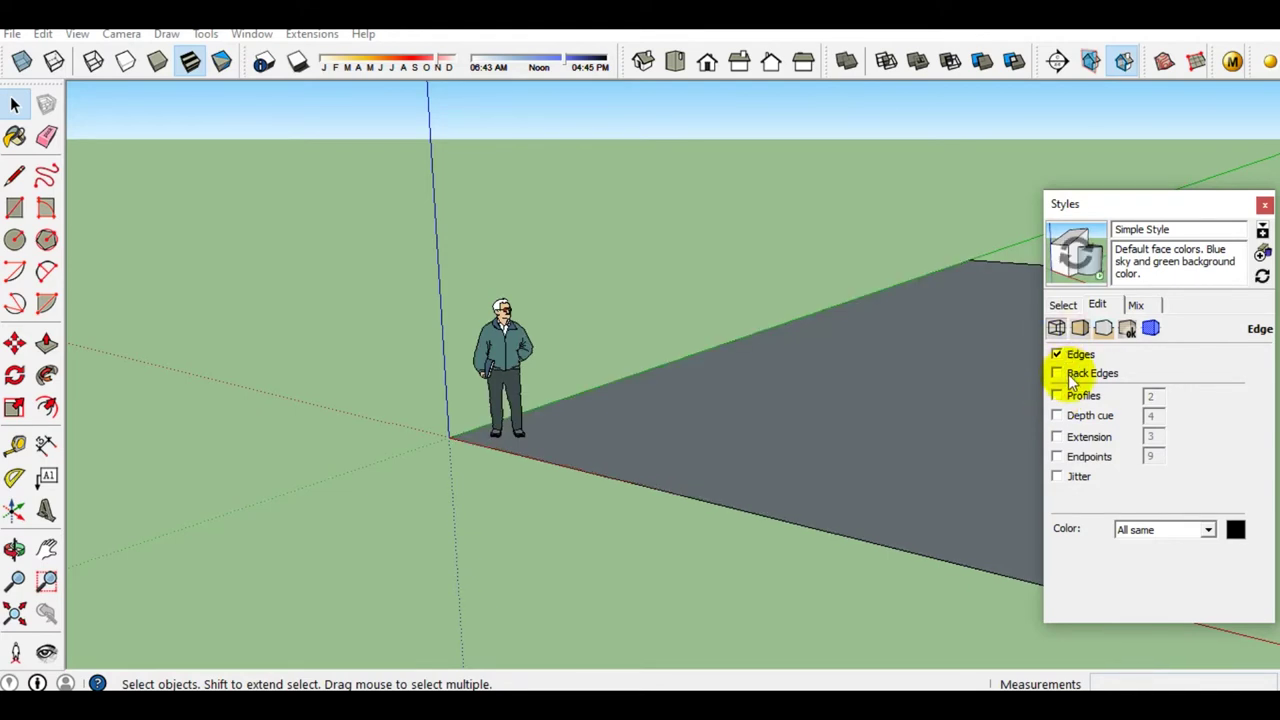
{"action": "left_click", "coordinate": [1265, 206]}
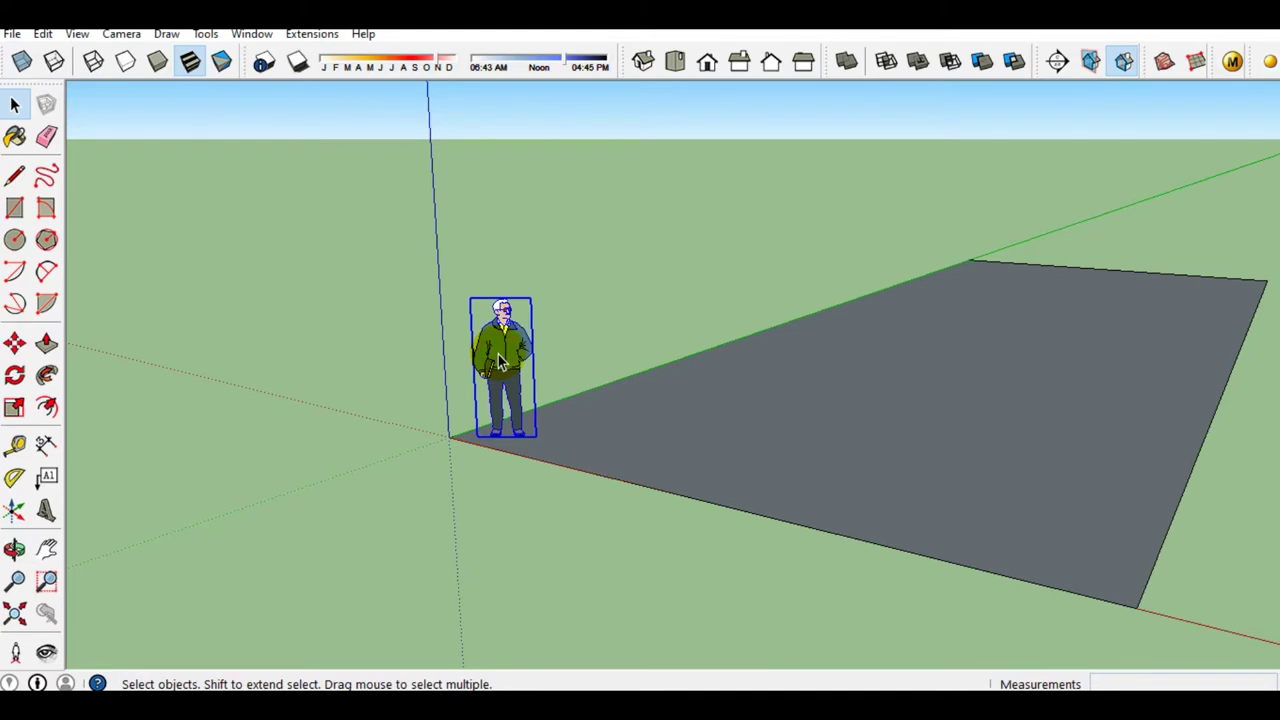
Make the plot face a group and scale it 4.18 times along the red axis
{"action": "left_click", "coordinate": [1021, 380]}
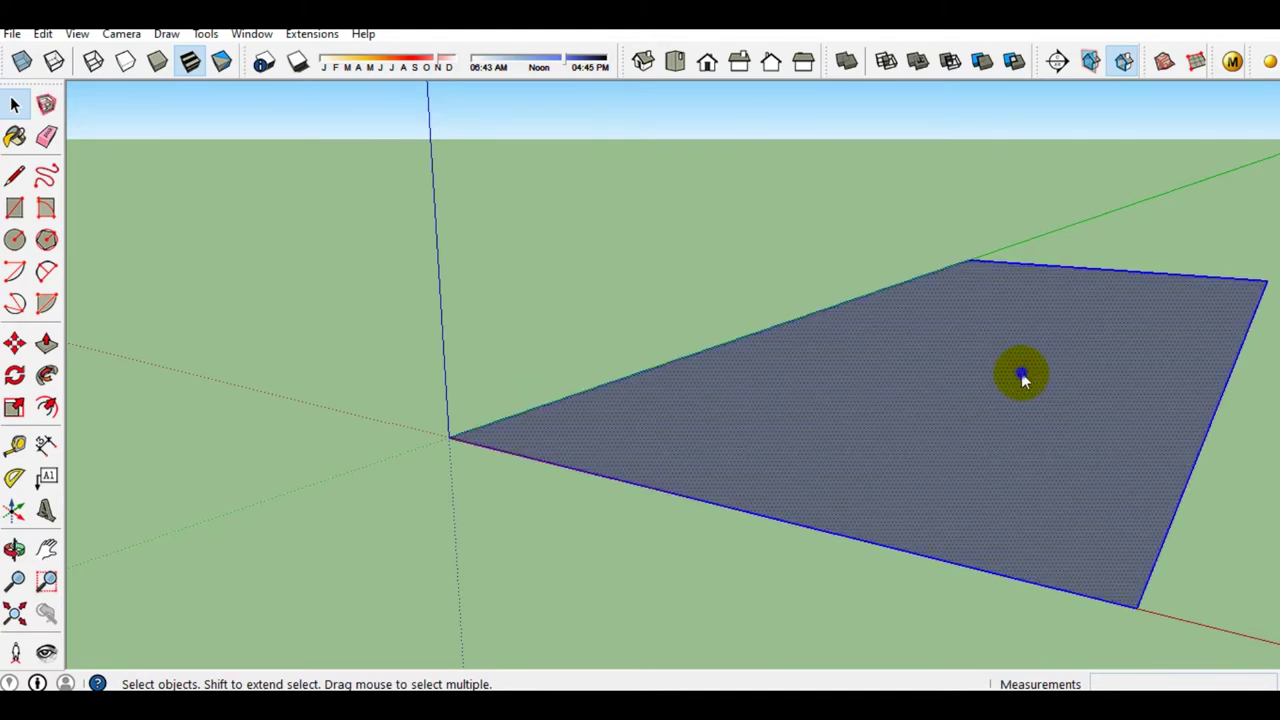
{"action": "right_click", "coordinate": [1022, 373]}
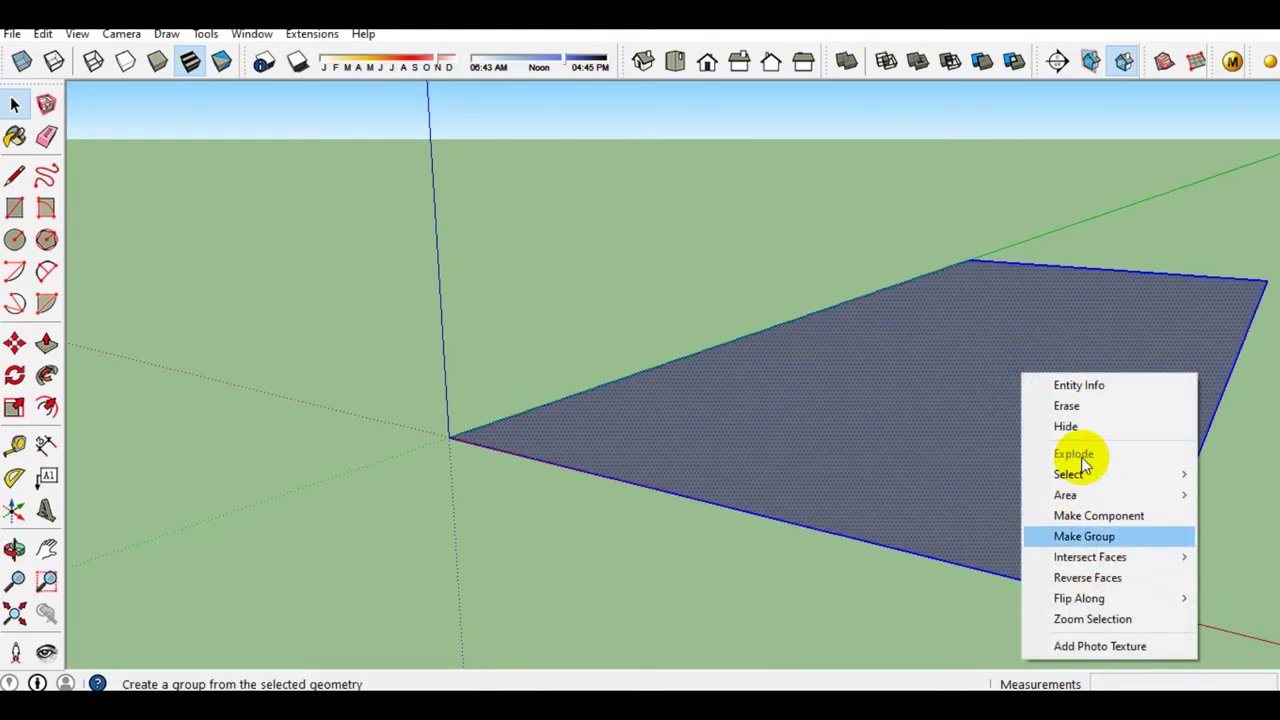
{"action": "left_click", "coordinate": [1085, 545]}
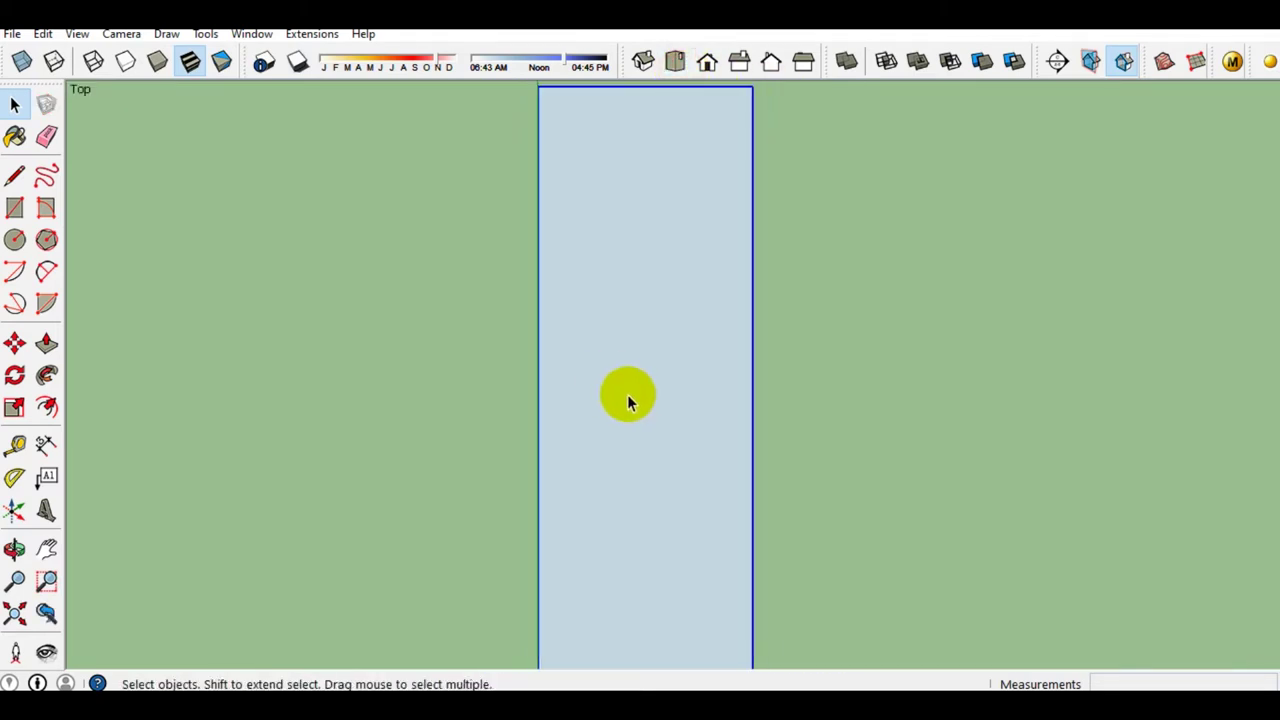
{"action": "key", "text": "s"}
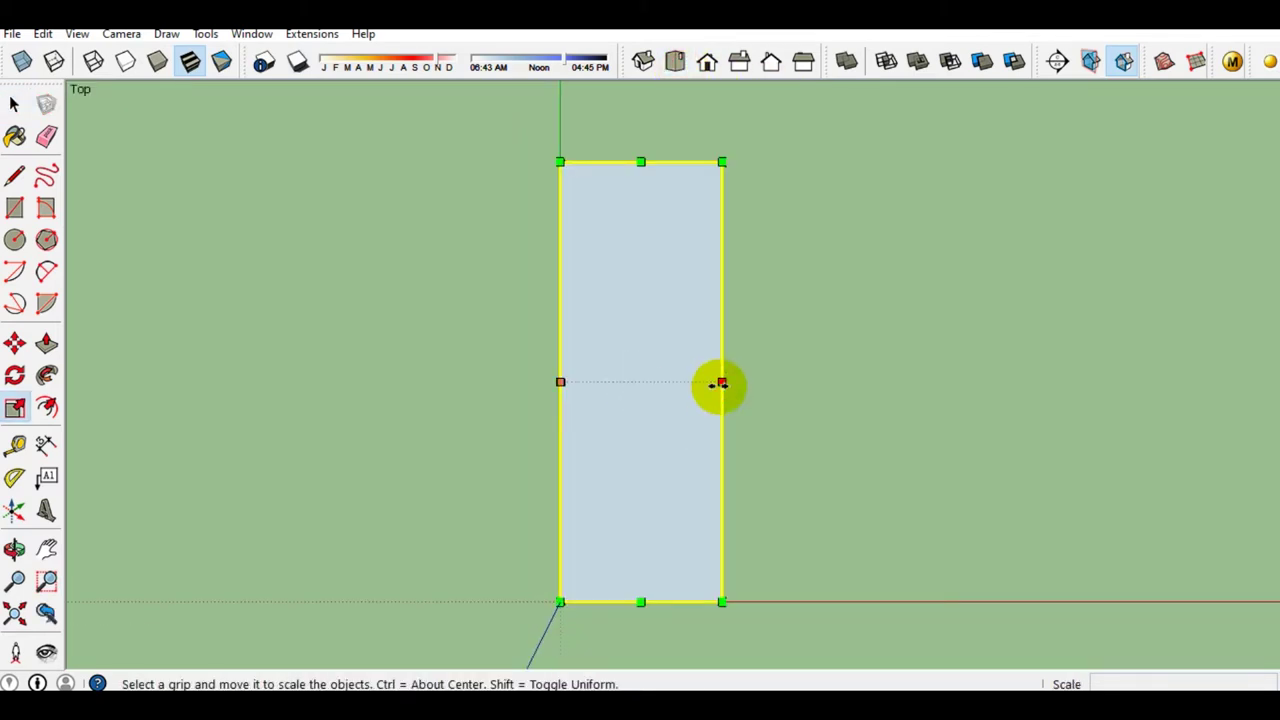
{"action": "left_click_drag", "start_coordinate": [722, 381], "coordinate": [1235, 350]}
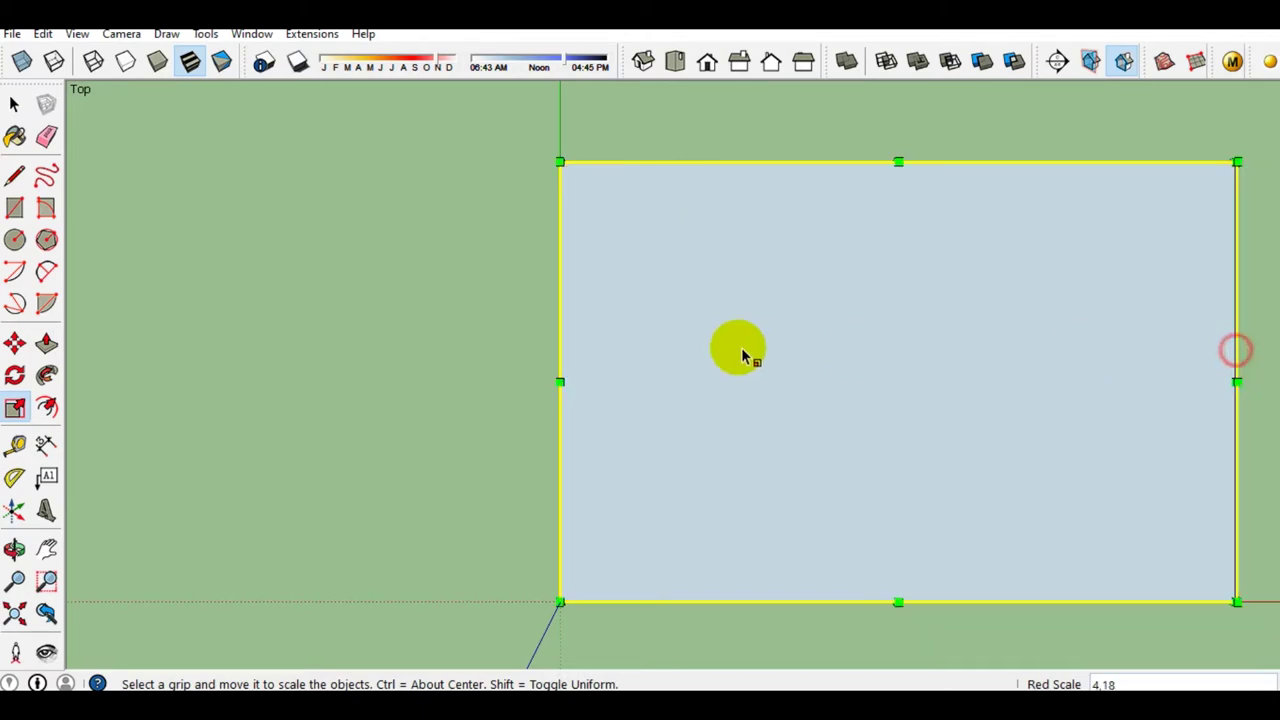
{"action": "scroll", "coordinate": [654, 343], "scroll_direction": "down", "scroll_amount": 3}
{"action": "key", "text": "space"}
{"action": "scroll", "coordinate": [724, 383], "scroll_direction": "up", "scroll_amount": 2}
{"action": "mouse_move", "coordinate": [724, 383]}
{"action": "middle_mouse_down"}
{"action": "mouse_move", "coordinate": [538, 298]}
{"action": "mouse_move", "coordinate": [700, 409]}
{"action": "middle_mouse_up"}
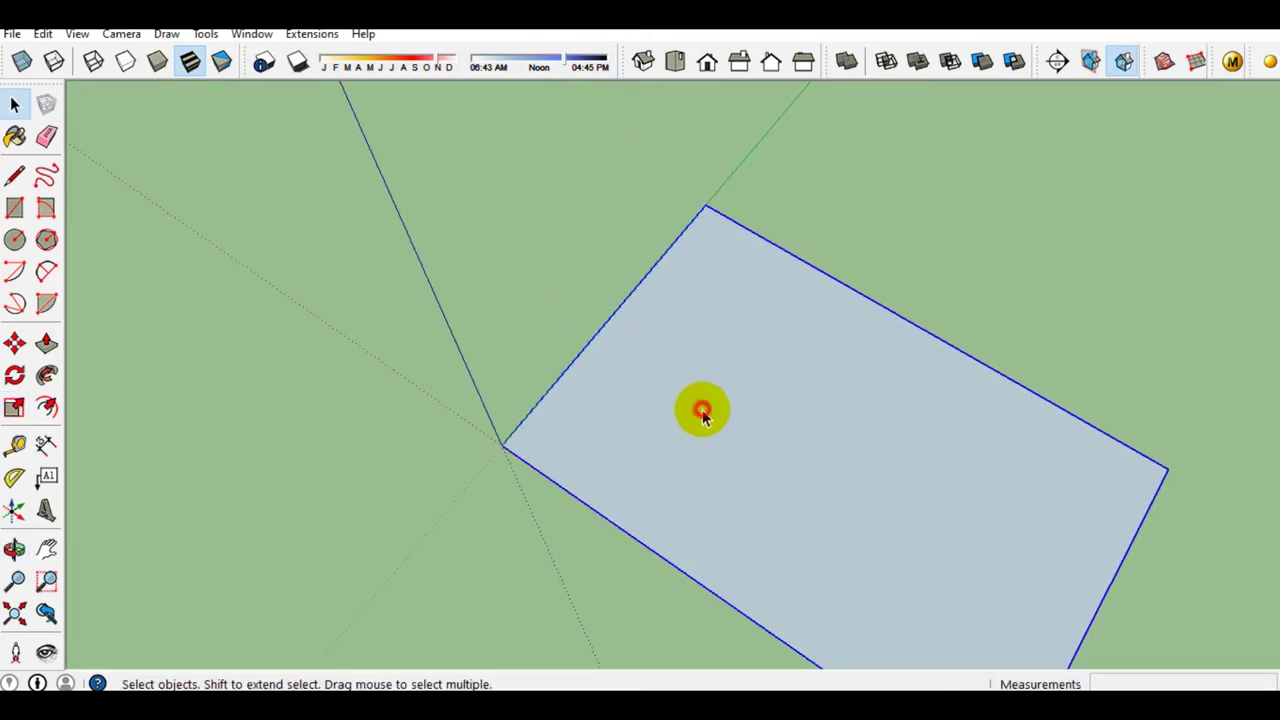
Scale the grouped plot 1.5 times along the green axis into a nearly square shape
{"action": "key", "text": "s"}
{"action": "left_click_drag", "start_coordinate": [905, 336], "coordinate": [960, 229]}
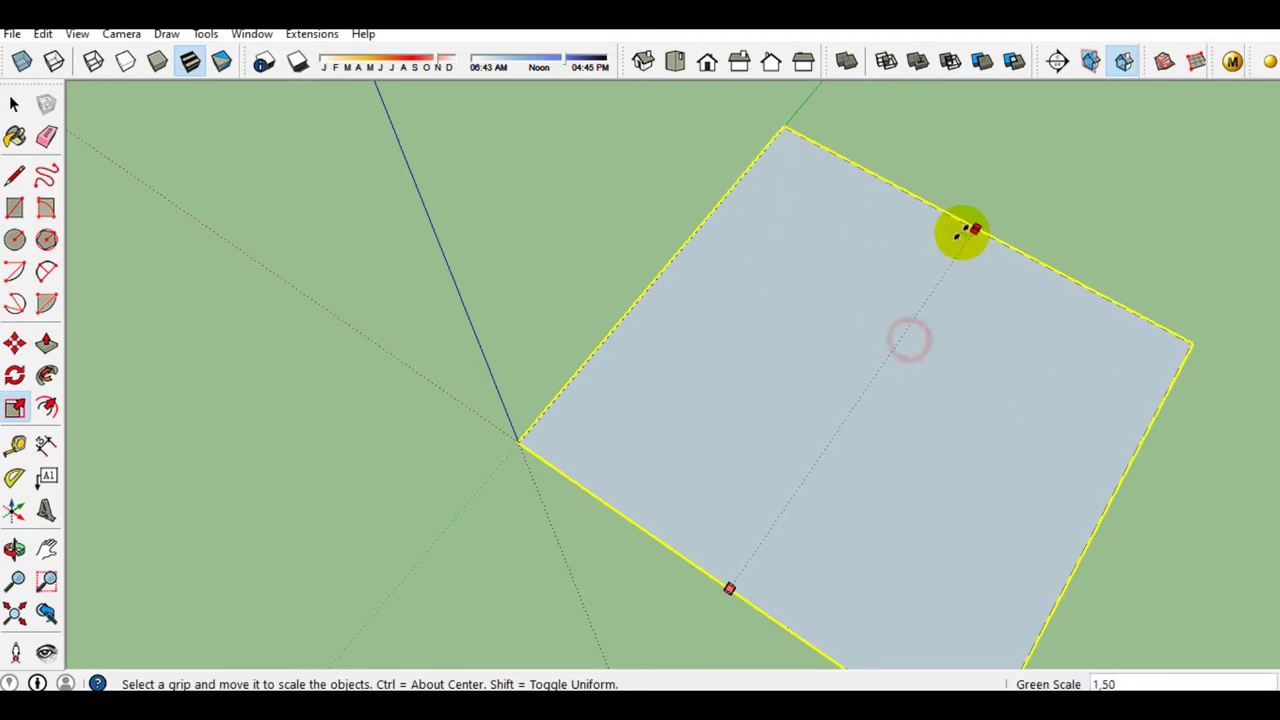
{"action": "key", "text": "space"}
{"action": "scroll", "coordinate": [754, 329], "scroll_direction": "up", "scroll_amount": 2}
{"action": "middle_click_drag", "start_coordinate": [754, 329], "coordinate": [643, 309]}
{"action": "scroll", "coordinate": [642, 383], "scroll_direction": "down", "scroll_amount": 1}
{"action": "mouse_move", "coordinate": [642, 383]}
{"action": "middle_mouse_down"}
{"action": "mouse_move", "coordinate": [781, 357]}
{"action": "mouse_move", "coordinate": [663, 420]}
{"action": "mouse_move", "coordinate": [686, 377]}
{"action": "mouse_move", "coordinate": [604, 305]}
{"action": "middle_mouse_up"}
{"action": "key", "text": "l"}
Draw the first two 15000 mm sides of the square on the plot face
{"action": "scroll", "coordinate": [600, 290], "scroll_direction": "up", "scroll_amount": 1}
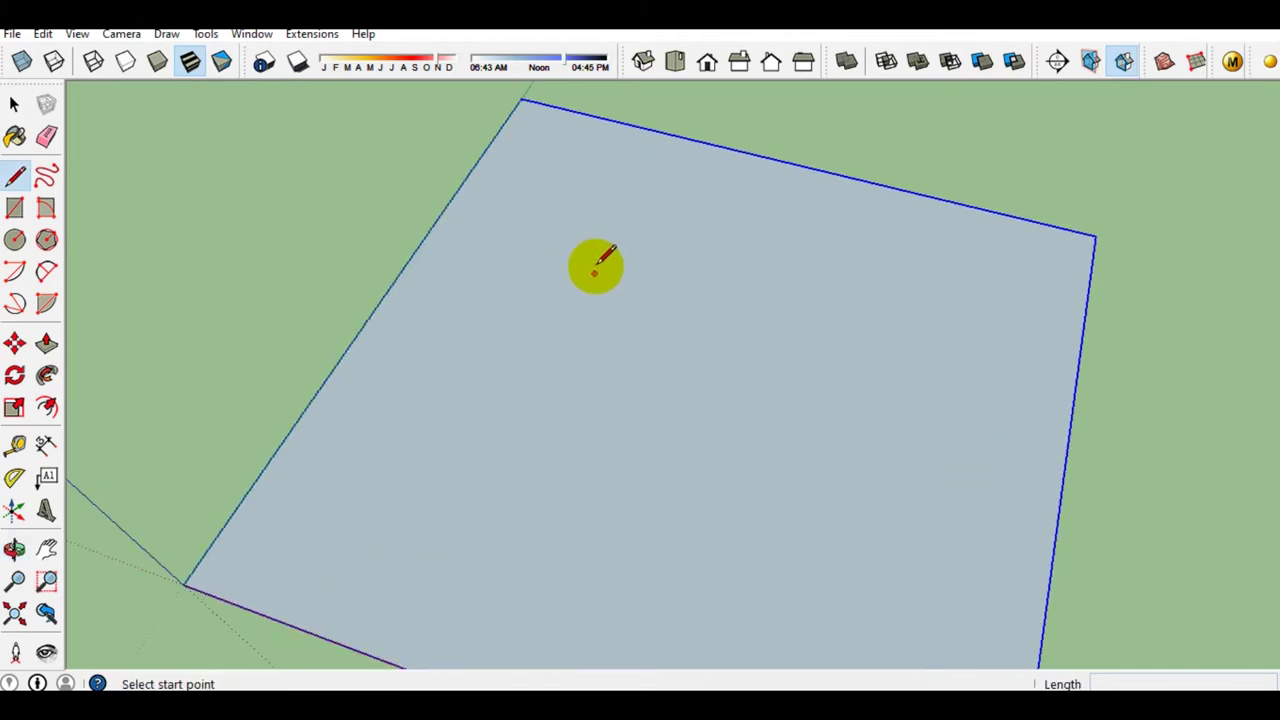
{"action": "left_click", "coordinate": [594, 262]}
{"action": "mouse_move", "coordinate": [725, 352]}
{"action": "middle_mouse_down"}
{"action": "mouse_move", "coordinate": [712, 350]}
{"action": "mouse_move", "coordinate": [851, 360]}
{"action": "mouse_move", "coordinate": [632, 288]}
{"action": "middle_mouse_up"}
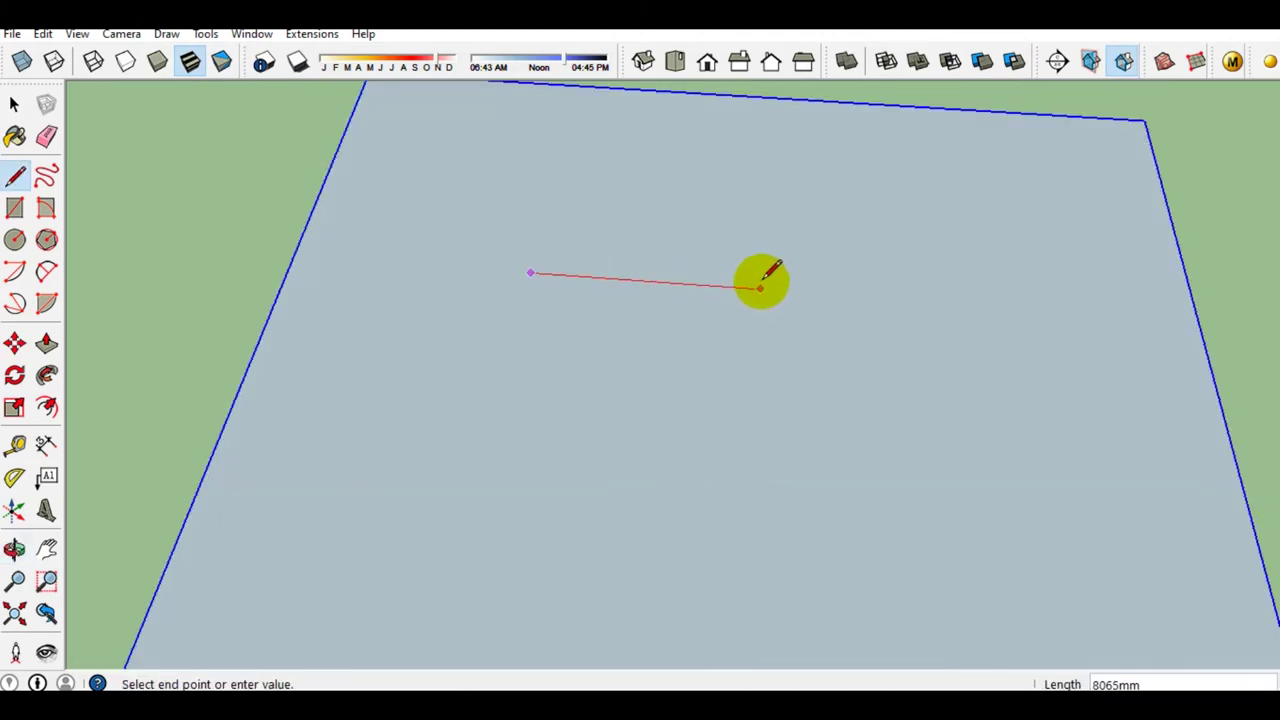
{"action": "scroll", "coordinate": [760, 289], "scroll_direction": "down", "scroll_amount": 1}
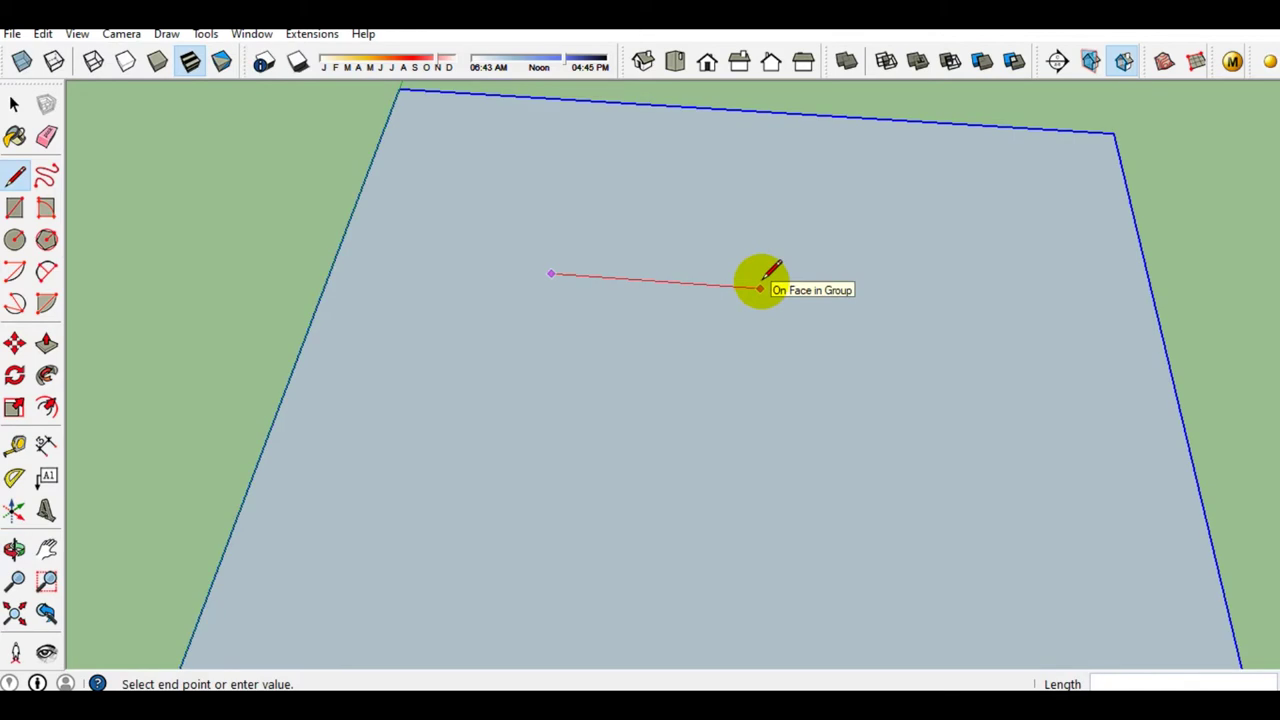
{"action": "mouse_move", "coordinate": [848, 292]}
{"action": "middle_mouse_down"}
{"action": "mouse_move", "coordinate": [583, 266]}
{"action": "mouse_move", "coordinate": [620, 275]}
{"action": "middle_mouse_up"}
{"action": "mouse_move", "coordinate": [765, 352]}
{"action": "middle_mouse_down"}
{"action": "mouse_move", "coordinate": [834, 351]}
{"action": "mouse_move", "coordinate": [760, 337]}
{"action": "mouse_move", "coordinate": [750, 373]}
{"action": "mouse_move", "coordinate": [674, 320]}
{"action": "mouse_move", "coordinate": [700, 352]}
{"action": "middle_mouse_up"}
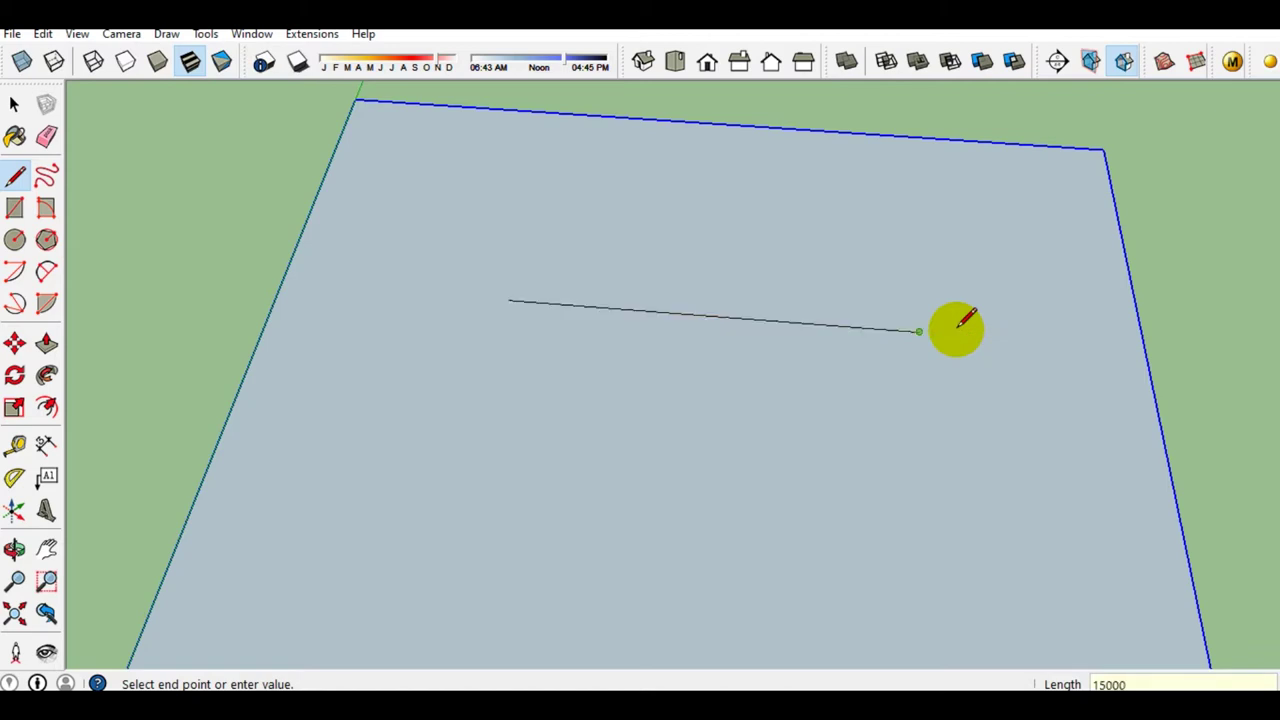
{"action": "left_click", "coordinate": [918, 331]}
{"action": "scroll", "coordinate": [843, 266], "scroll_direction": "down", "scroll_amount": 2}
{"action": "mouse_move", "coordinate": [843, 266]}
{"action": "middle_mouse_down"}
{"action": "mouse_move", "coordinate": [680, 417]}
{"action": "mouse_move", "coordinate": [376, 540]}
{"action": "middle_mouse_up"}
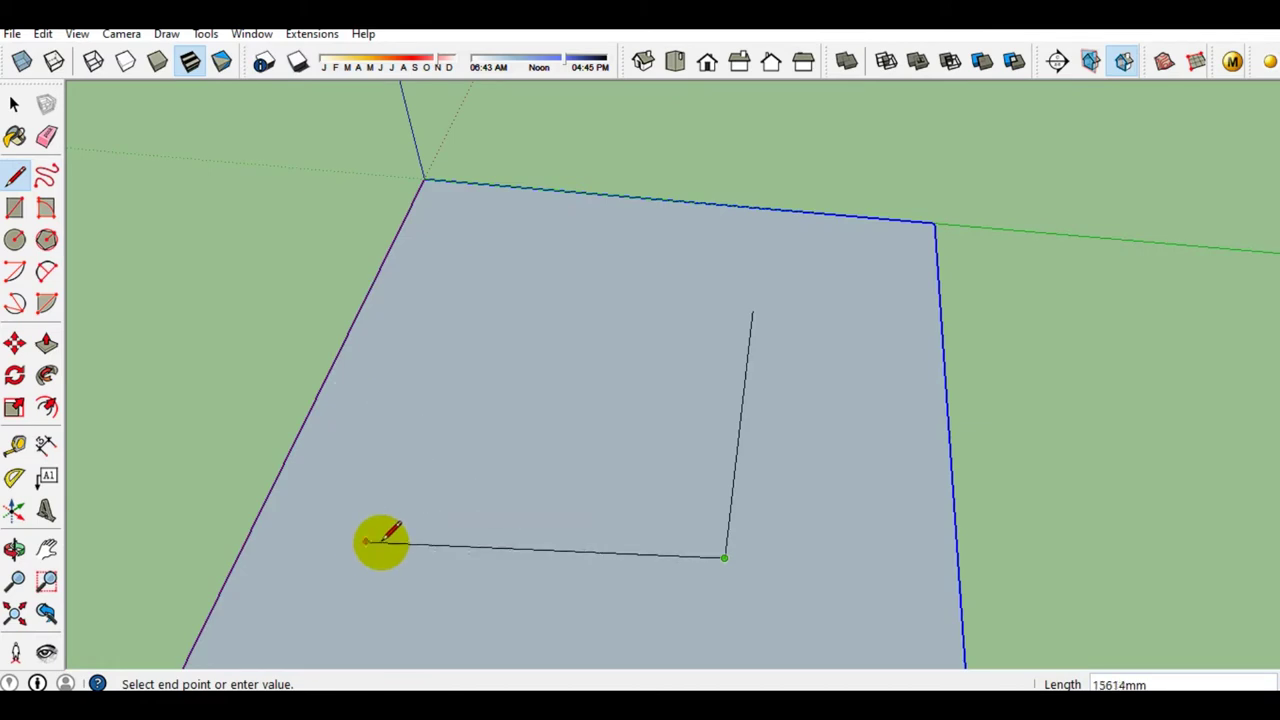
{"action": "scroll", "coordinate": [390, 520], "scroll_direction": "up", "scroll_amount": 1}
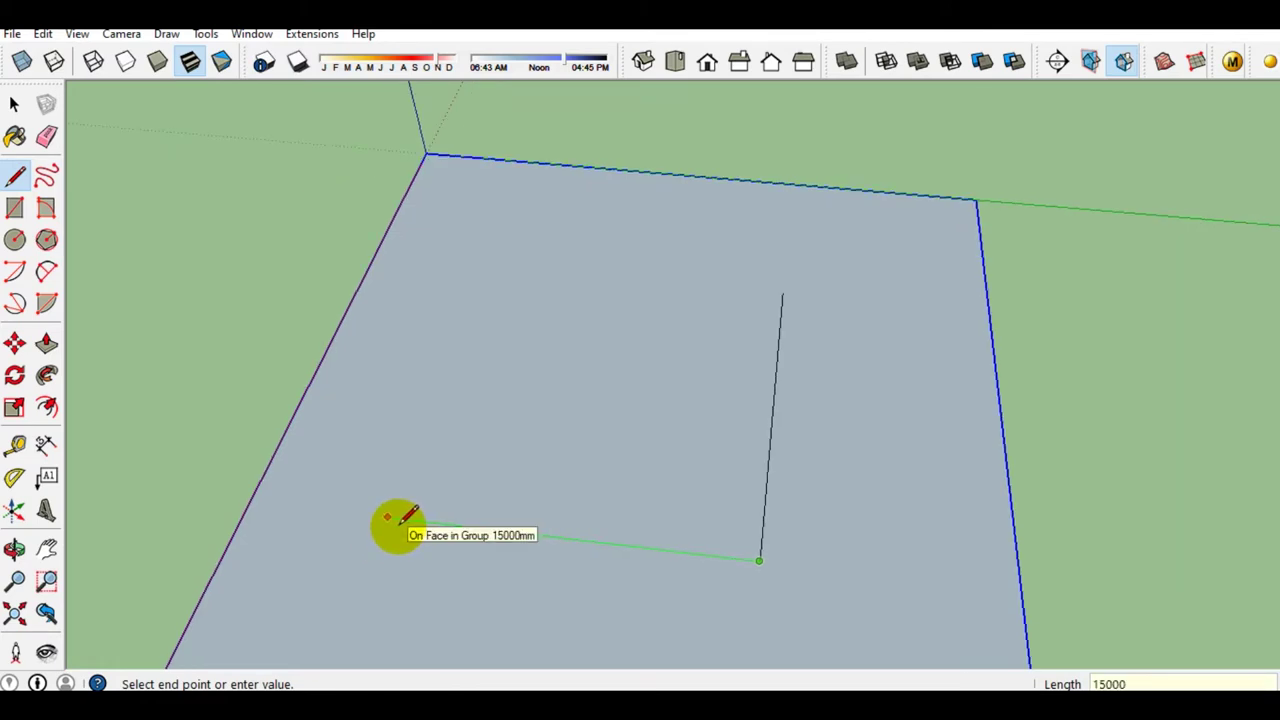
{"action": "left_click", "coordinate": [388, 517]}
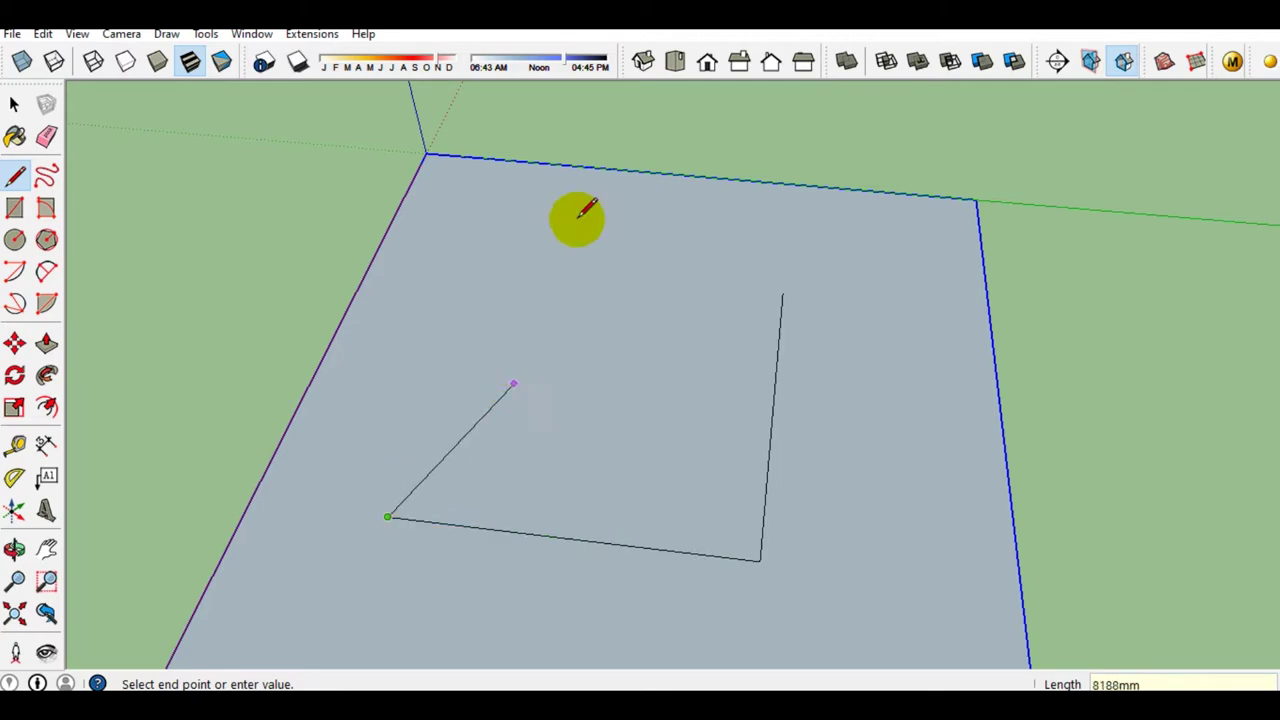
Draw the third 15000 mm side and close the square outline
{"action": "scroll", "coordinate": [510, 300], "scroll_direction": "up", "scroll_amount": 1}
{"action": "scroll", "coordinate": [505, 270], "scroll_direction": "up", "scroll_amount": 1}
{"action": "scroll", "coordinate": [500, 285], "scroll_direction": "down", "scroll_amount": 1}
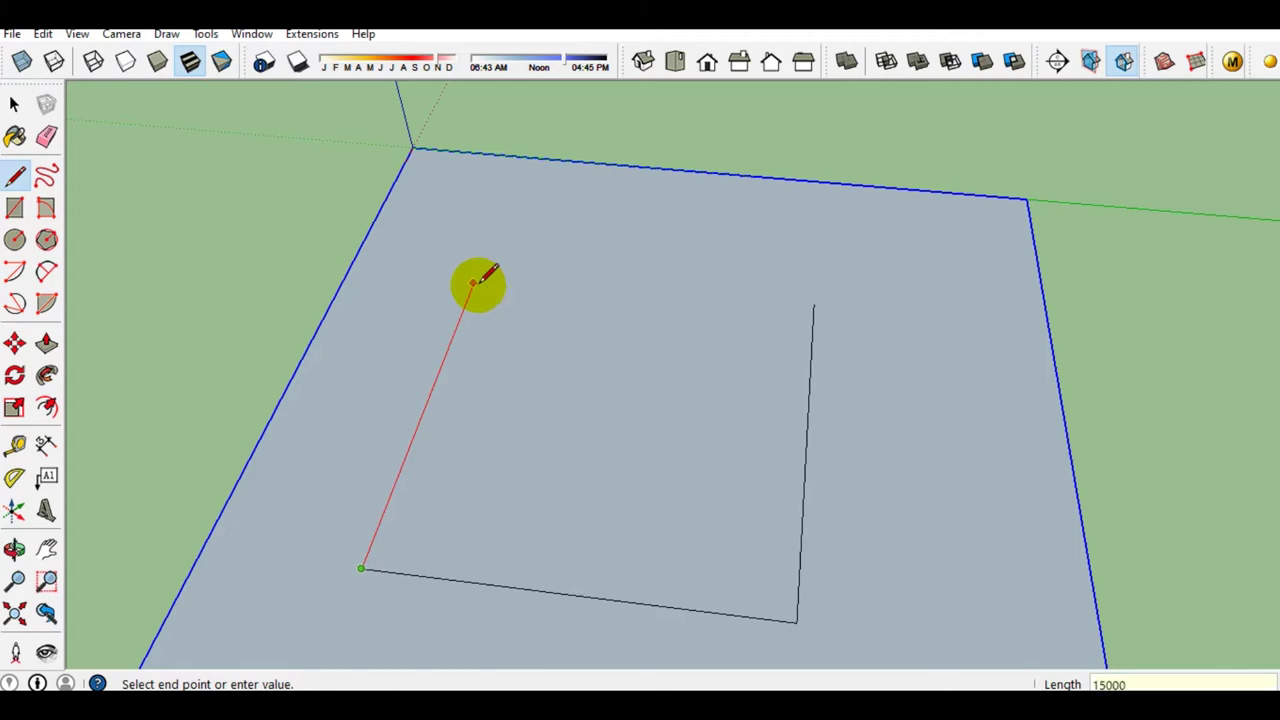
{"action": "left_click", "coordinate": [480, 281]}
{"action": "left_click", "coordinate": [814, 305]}
{"action": "key", "text": "space"}
{"action": "mouse_move", "coordinate": [791, 306]}
{"action": "middle_mouse_down"}
{"action": "mouse_move", "coordinate": [586, 316]}
{"action": "mouse_move", "coordinate": [597, 298]}
{"action": "middle_mouse_up"}
Offset the 15000 mm square's outline 3000 mm inward with the Offset tool (F)
{"action": "left_click", "coordinate": [656, 340]}
{"action": "scroll", "coordinate": [654, 334], "scroll_direction": "down", "scroll_amount": 1}
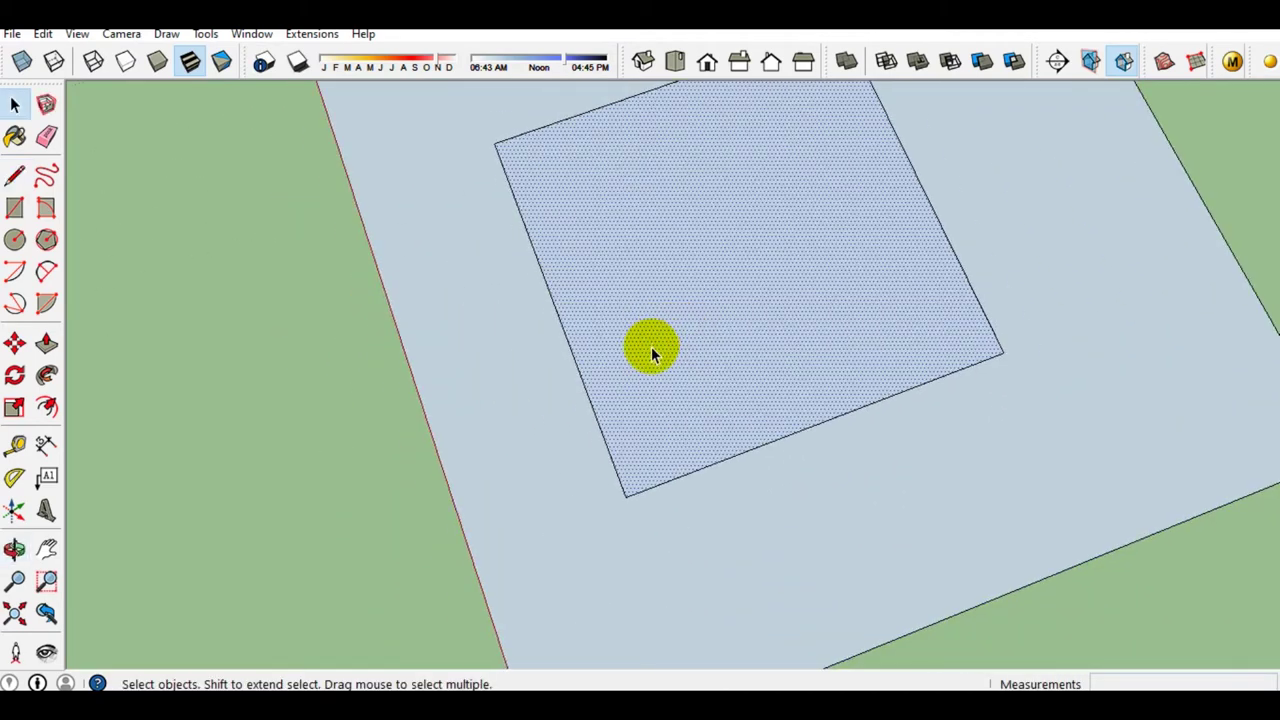
{"action": "key", "text": "f"}
{"action": "left_click", "coordinate": [651, 366]}
{"action": "type", "text": "3000"}
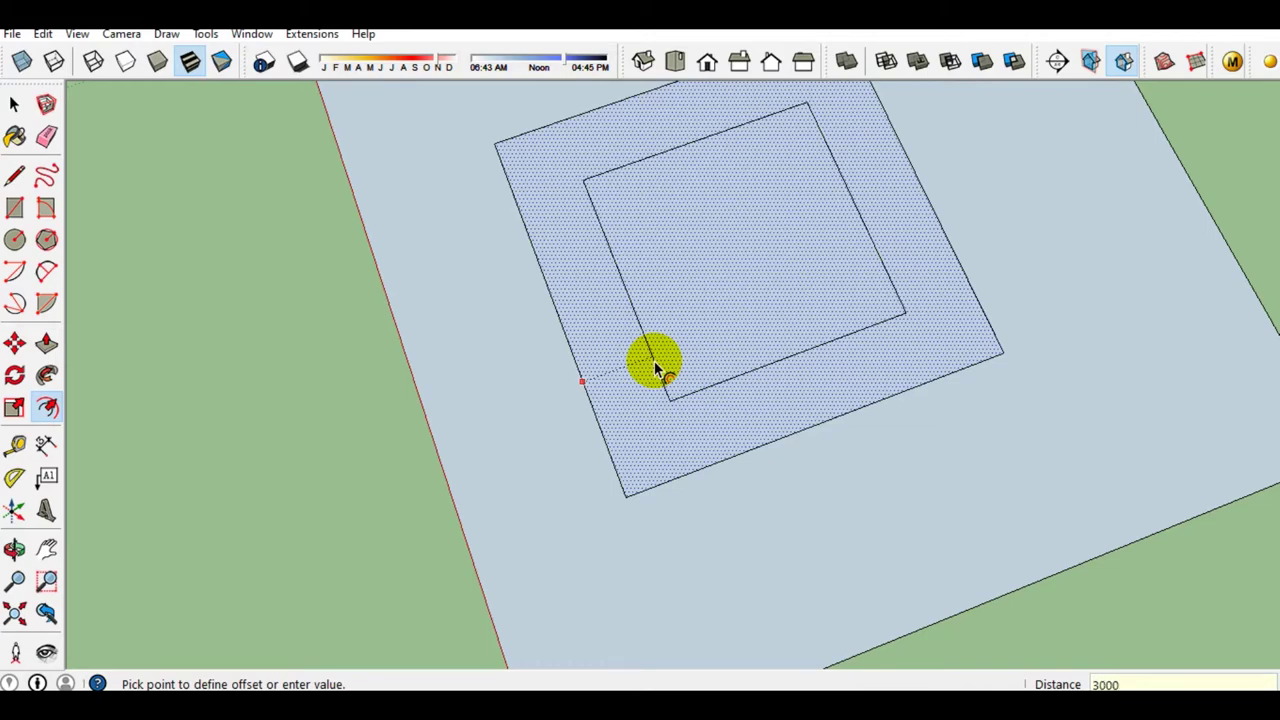
{"action": "key", "text": "Return"}
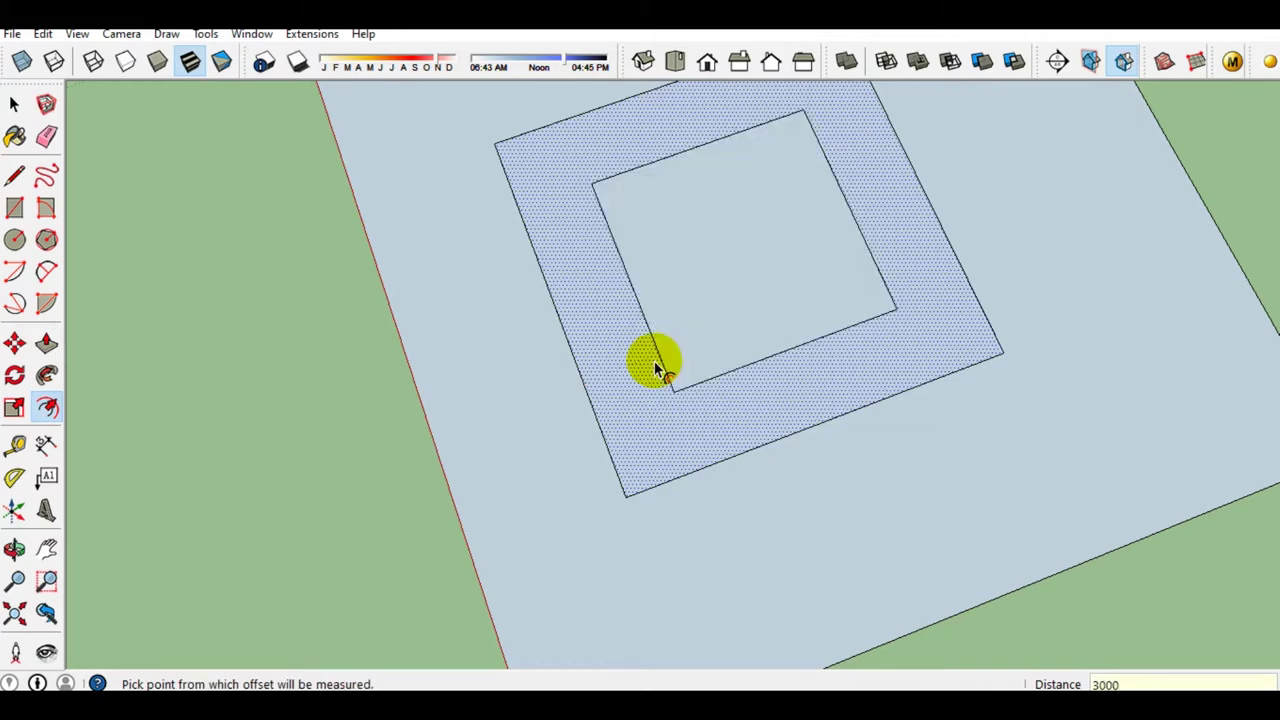
{"action": "key", "text": "space"}
{"action": "mouse_move", "coordinate": [577, 250]}
{"action": "middle_mouse_down"}
{"action": "mouse_move", "coordinate": [858, 159]}
{"action": "mouse_move", "coordinate": [486, 294]}
{"action": "mouse_move", "coordinate": [658, 317]}
{"action": "middle_mouse_up"}
Move the inner square's left edge 3000 mm left along the red axis
{"action": "left_click", "coordinate": [658, 317]}
{"action": "key", "text": "m"}
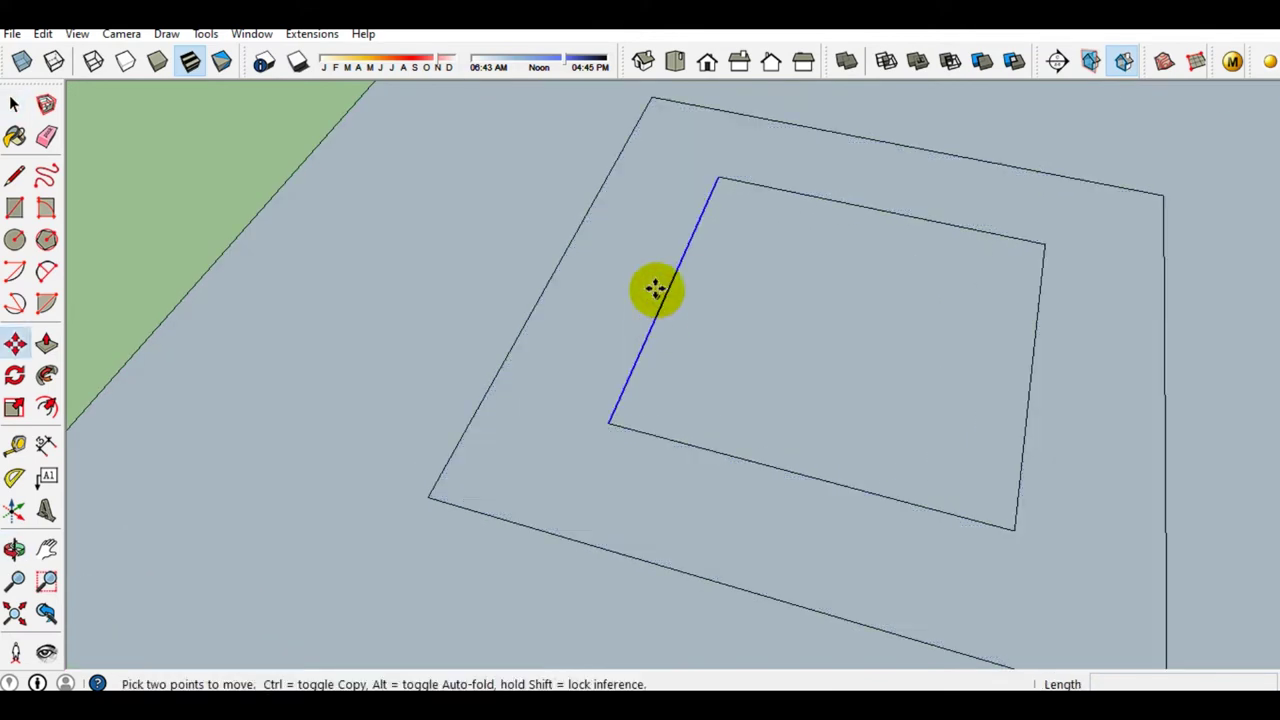
{"action": "left_click", "coordinate": [670, 283]}
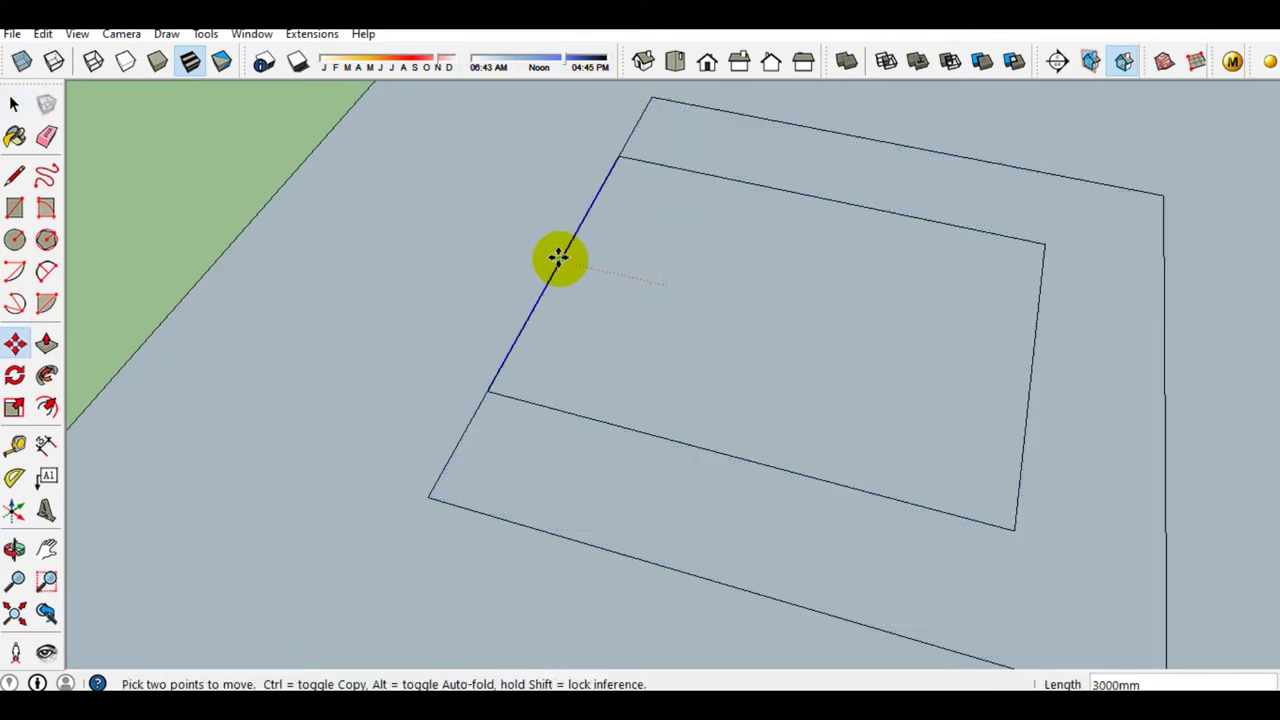
{"action": "left_click", "coordinate": [559, 262]}
{"action": "key", "text": "space"}
{"action": "scroll", "coordinate": [559, 265], "scroll_direction": "down", "scroll_amount": 2}
{"action": "mouse_move", "coordinate": [559, 265]}
{"action": "middle_mouse_down"}
{"action": "mouse_move", "coordinate": [610, 322]}
{"action": "mouse_move", "coordinate": [600, 431]}
{"action": "mouse_move", "coordinate": [637, 380]}
{"action": "middle_mouse_up"}
{"action": "scroll", "coordinate": [628, 337], "scroll_direction": "down", "scroll_amount": 2}
{"action": "scroll", "coordinate": [628, 337], "scroll_direction": "up", "scroll_amount": 2}
Start a Tape Measure guide from the lower inner edge
{"action": "key", "text": "t"}
{"action": "scroll", "coordinate": [660, 478], "scroll_direction": "up", "scroll_amount": 1}
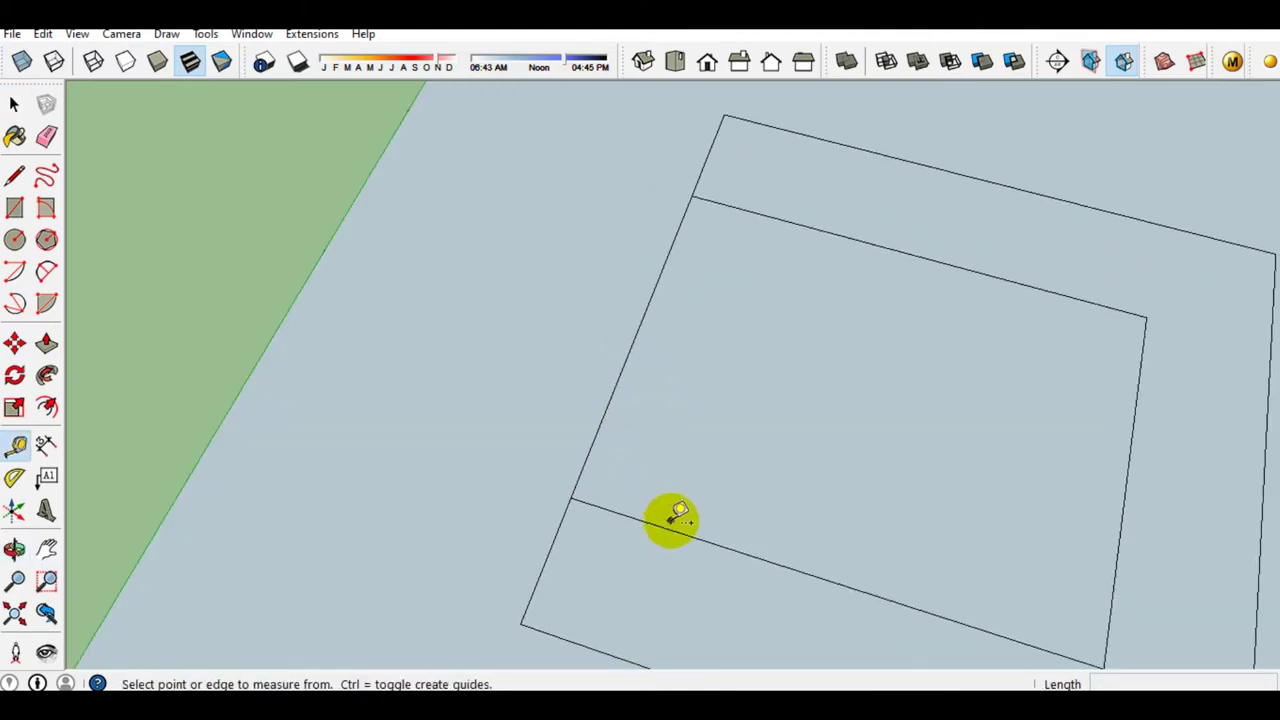
{"action": "left_click", "coordinate": [670, 528]}
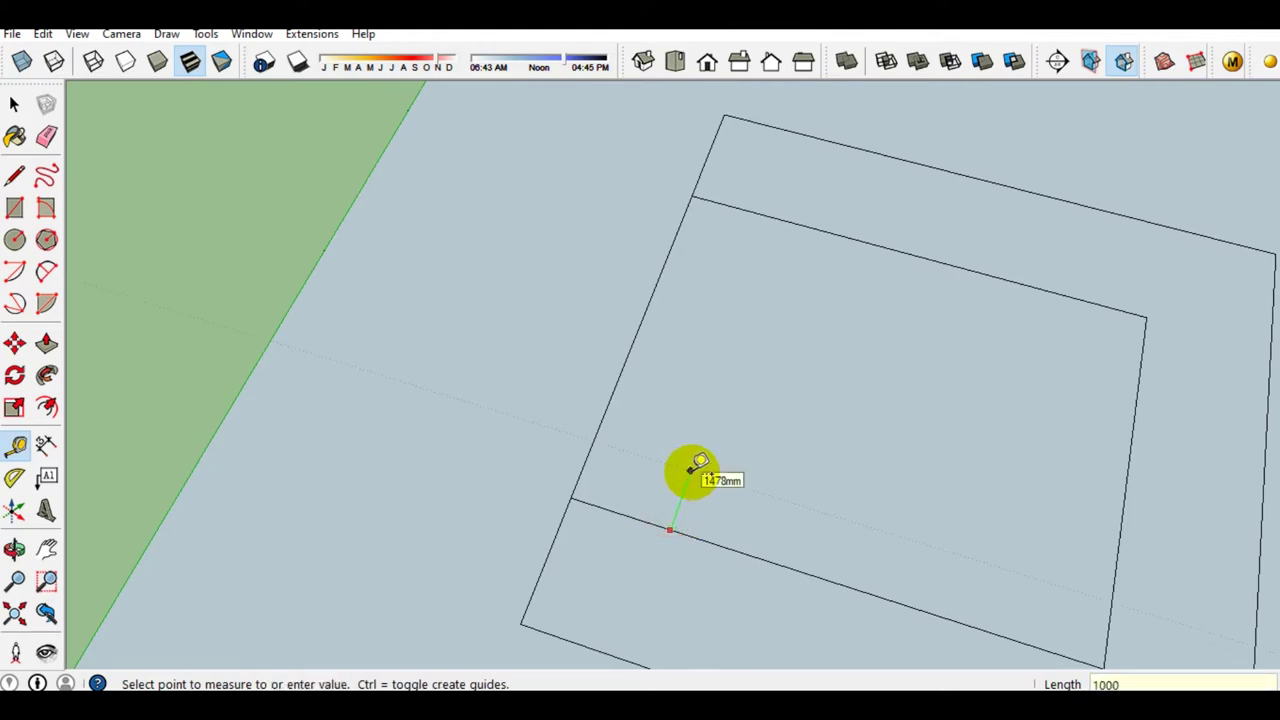
Set a guide line 1000 mm from the lower inner edge and another off the upper inner edge
{"action": "key", "text": "Return"}
{"action": "left_click", "coordinate": [818, 231]}
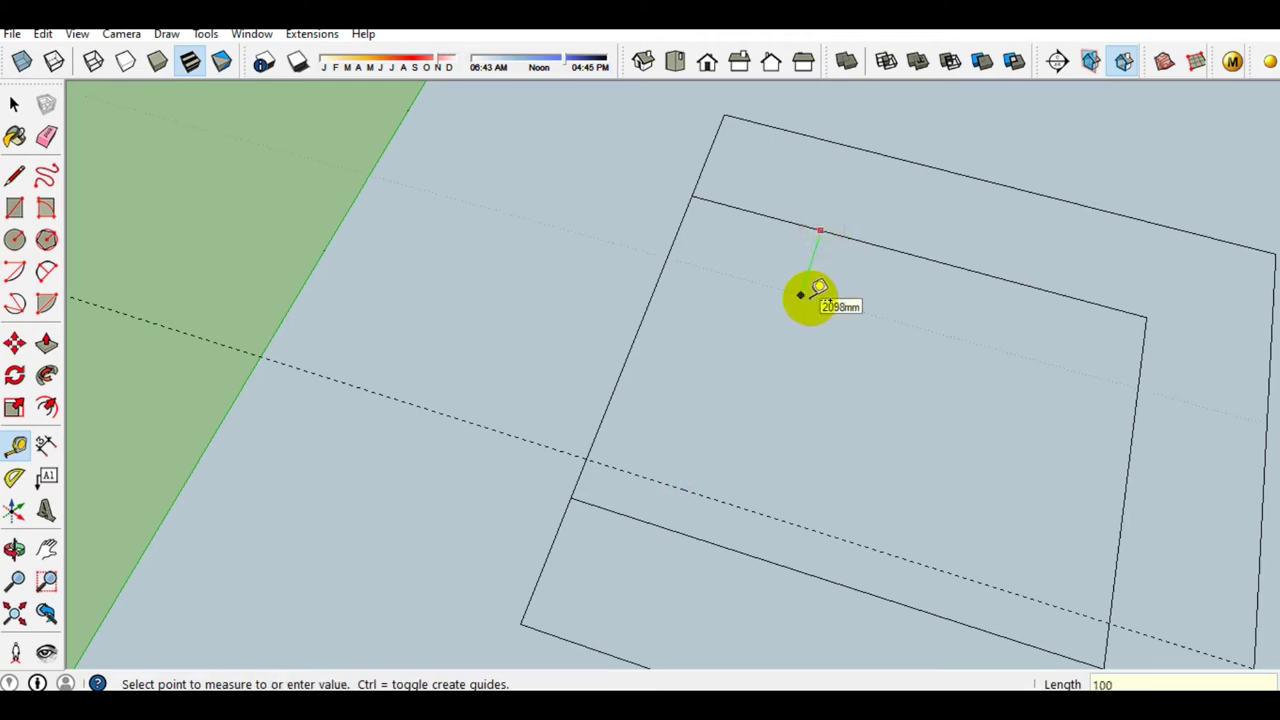
{"action": "key", "text": "Return"}
{"action": "key", "text": "space"}
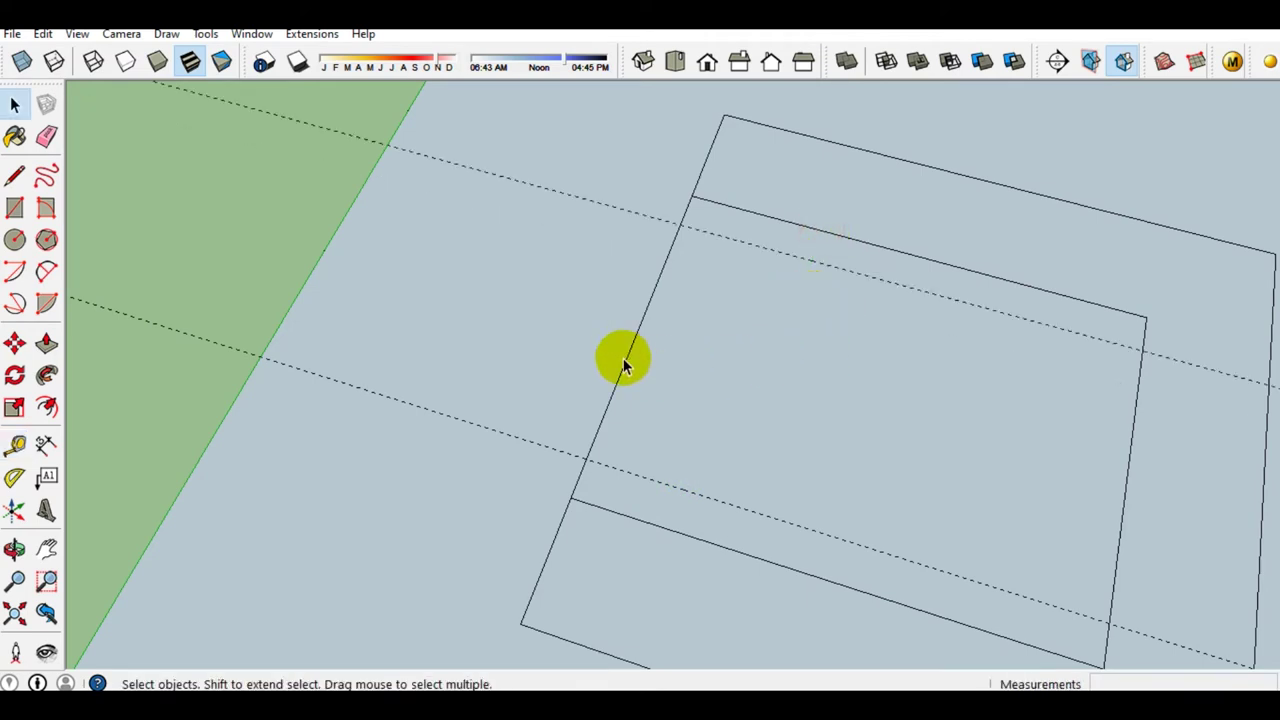
{"action": "scroll", "coordinate": [622, 357], "scroll_direction": "up", "scroll_amount": 2}
Add a guide line 3000 mm beyond the outer square's left edge
{"action": "key", "text": "t"}
{"action": "left_click", "coordinate": [622, 370]}
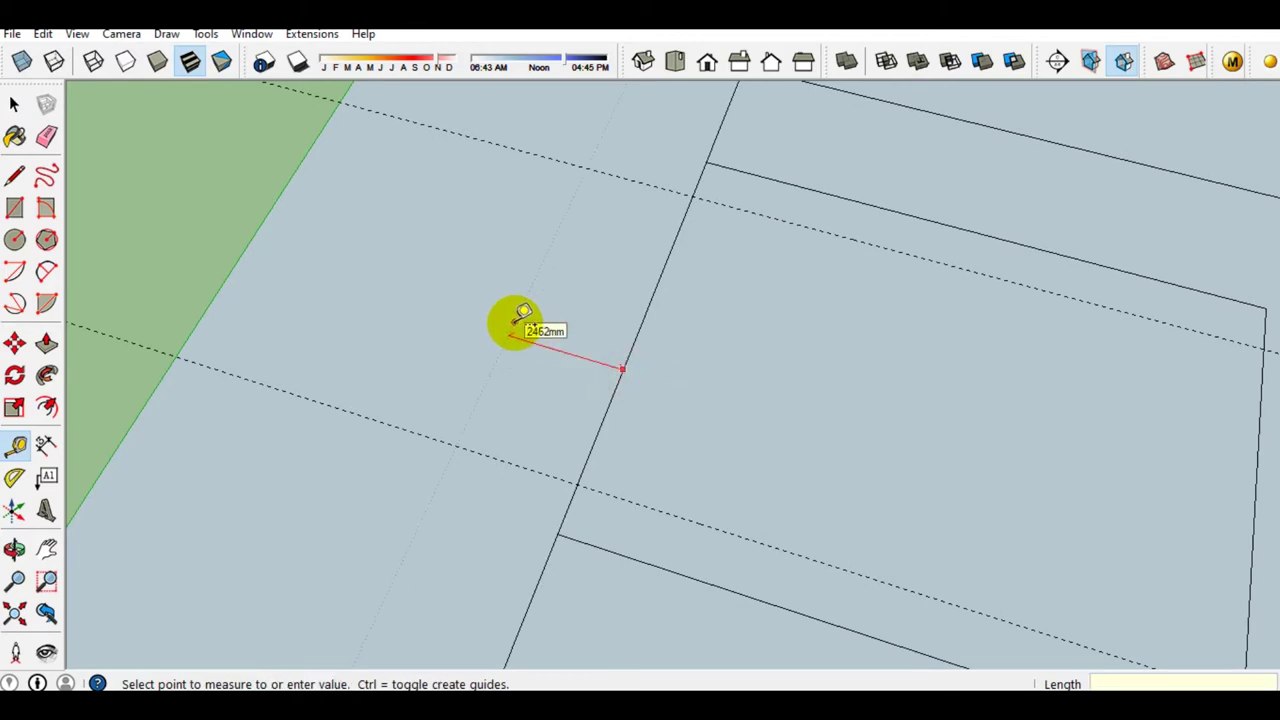
{"action": "type", "text": "3000"}
{"action": "key", "text": "Return"}
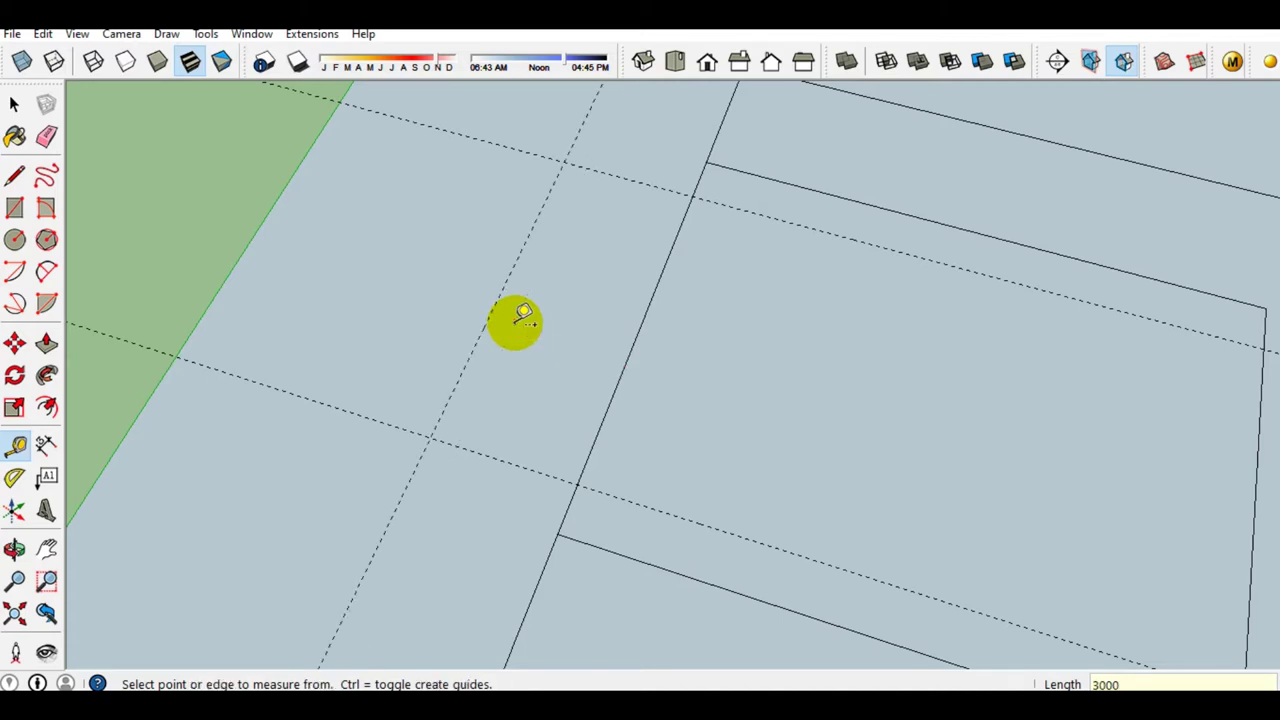
{"action": "key", "text": "space"}
{"action": "scroll", "coordinate": [522, 316], "scroll_direction": "down", "scroll_amount": 3}
{"action": "mouse_move", "coordinate": [537, 354]}
{"action": "middle_mouse_down"}
{"action": "mouse_move", "coordinate": [597, 341]}
{"action": "mouse_move", "coordinate": [600, 371]}
{"action": "middle_mouse_up"}
{"action": "scroll", "coordinate": [580, 366], "scroll_direction": "up", "scroll_amount": 2}
{"action": "scroll", "coordinate": [580, 361], "scroll_direction": "down", "scroll_amount": 1}
{"action": "scroll", "coordinate": [600, 371], "scroll_direction": "up", "scroll_amount": 2}
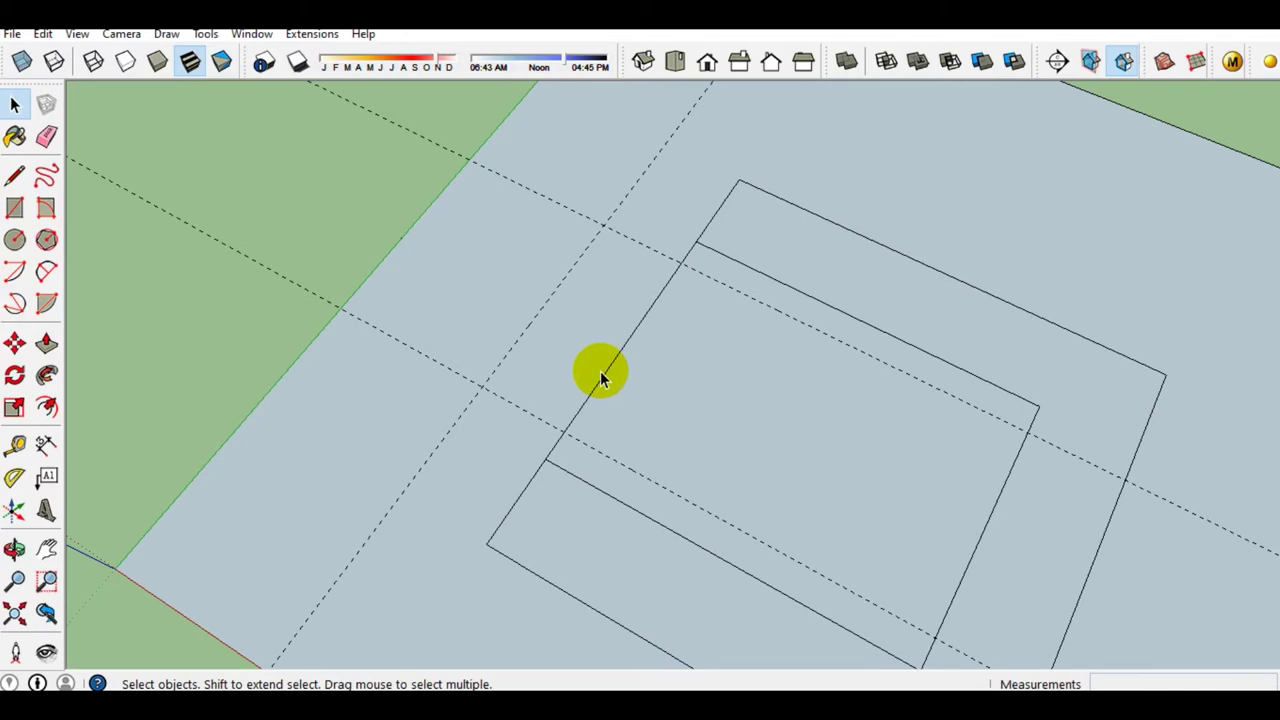
{"action": "key", "text": "l"}
{"action": "scroll", "coordinate": [600, 371], "scroll_direction": "up", "scroll_amount": 1}
Trace a 3000 mm-deep rectangle off the outline's side between the guide intersections
{"action": "left_click", "coordinate": [555, 441]}
{"action": "left_click", "coordinate": [455, 386]}
{"action": "left_click", "coordinate": [607, 190]}
{"action": "key", "text": "Escape"}
{"action": "key", "text": "space"}
{"action": "scroll", "coordinate": [662, 315], "scroll_direction": "down", "scroll_amount": 1}
{"action": "scroll", "coordinate": [639, 369], "scroll_direction": "up", "scroll_amount": 1}
Erase all the dashed guide lines around the new rectangle
{"action": "key", "text": "e"}
{"action": "scroll", "coordinate": [594, 423], "scroll_direction": "up", "scroll_amount": 1}
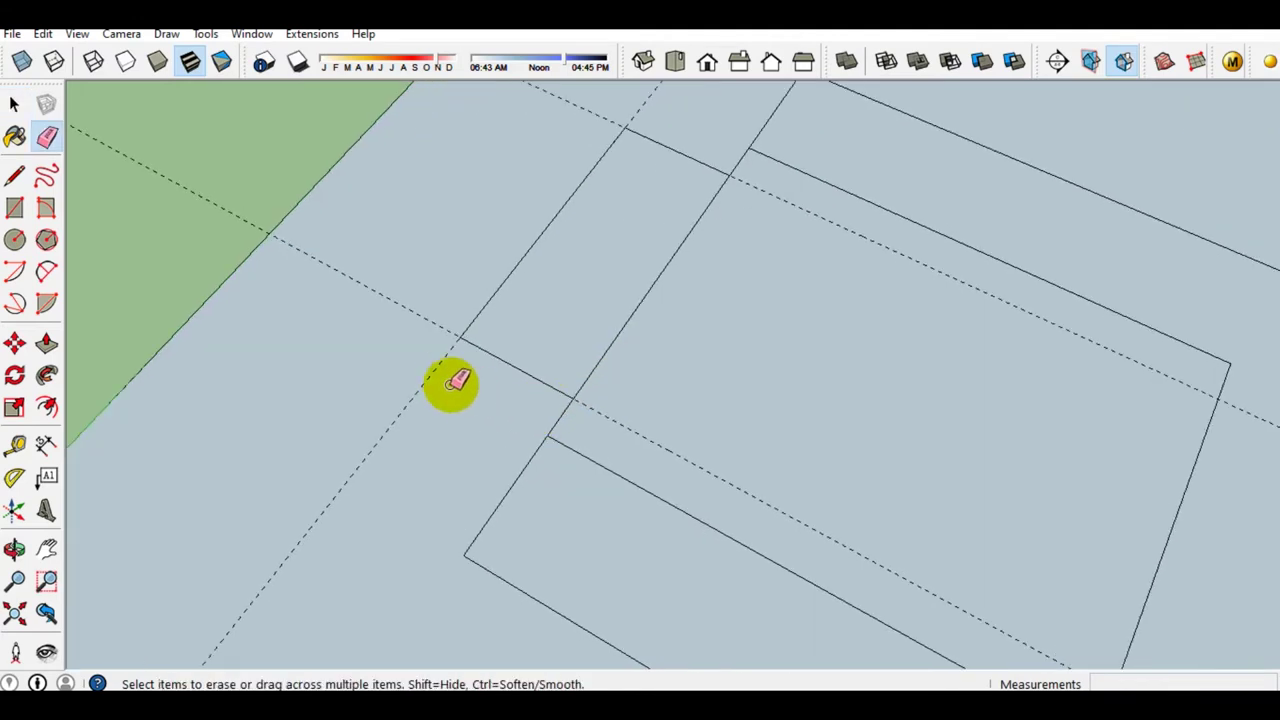
{"action": "left_click_drag", "start_coordinate": [429, 337], "coordinate": [433, 323]}
{"action": "scroll", "coordinate": [714, 229], "scroll_direction": "down", "scroll_amount": 2}
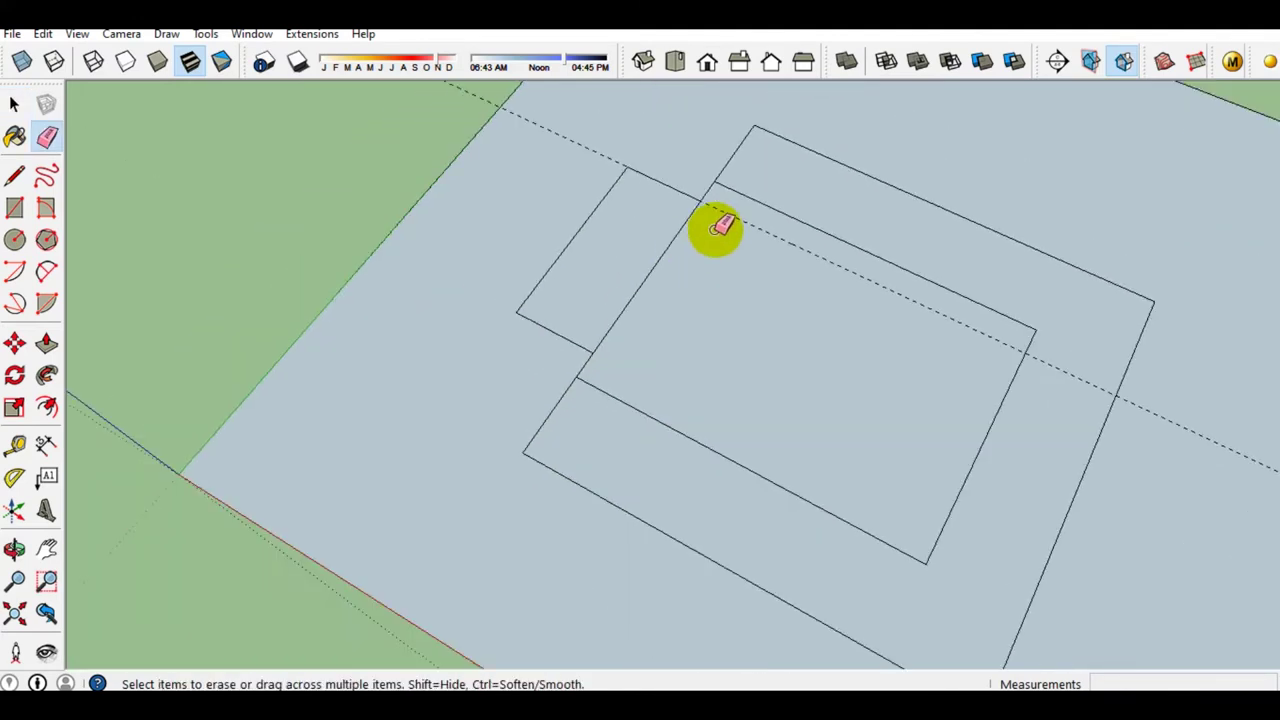
{"action": "scroll", "coordinate": [740, 220], "scroll_direction": "down", "scroll_amount": 1}
{"action": "left_click", "coordinate": [733, 230]}
{"action": "mouse_move", "coordinate": [731, 234]}
{"action": "middle_mouse_down"}
{"action": "mouse_move", "coordinate": [706, 278]}
{"action": "mouse_move", "coordinate": [646, 271]}
{"action": "mouse_move", "coordinate": [697, 266]}
{"action": "mouse_move", "coordinate": [457, 294]}
{"action": "mouse_move", "coordinate": [651, 251]}
{"action": "mouse_move", "coordinate": [651, 380]}
{"action": "mouse_move", "coordinate": [506, 340]}
{"action": "mouse_move", "coordinate": [423, 411]}
{"action": "mouse_move", "coordinate": [516, 403]}
{"action": "mouse_move", "coordinate": [509, 293]}
{"action": "middle_mouse_up"}
{"action": "scroll", "coordinate": [646, 271], "scroll_direction": "up", "scroll_amount": 2}
{"action": "scroll", "coordinate": [580, 251], "scroll_direction": "up", "scroll_amount": 2}
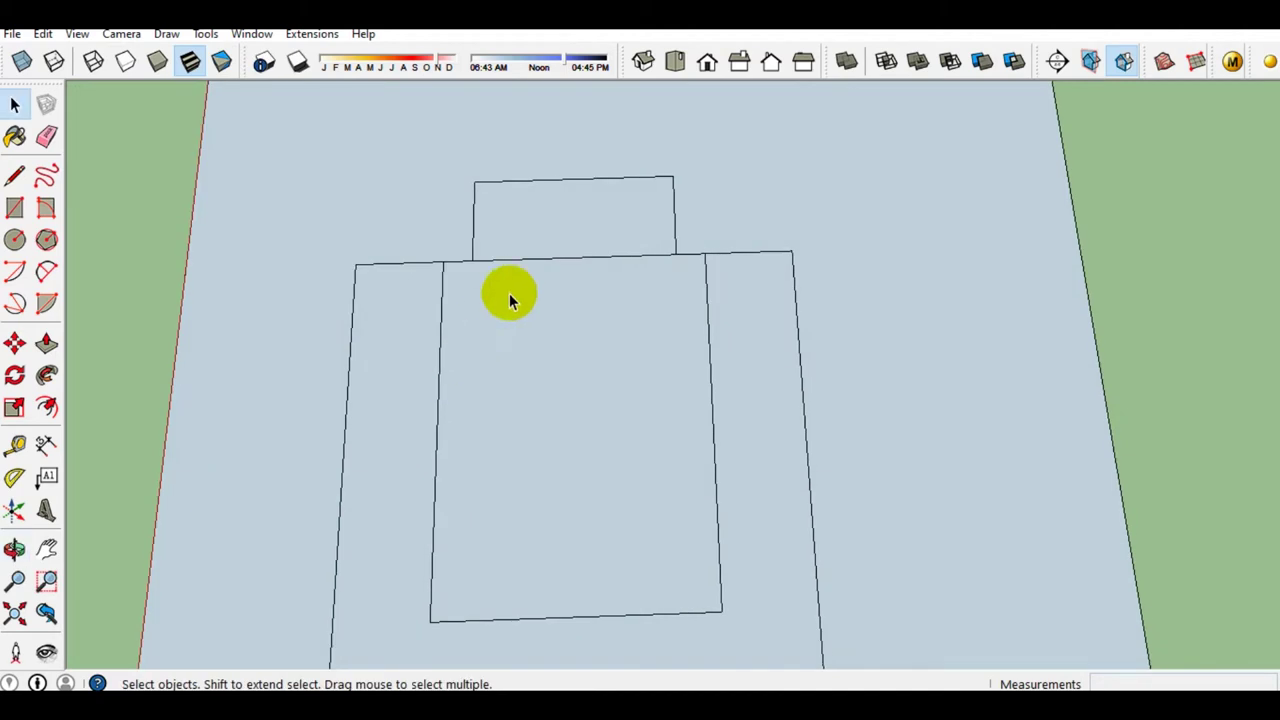
Move the projecting rectangle's left edge 500 mm to the right
{"action": "scroll", "coordinate": [509, 293], "scroll_direction": "up", "scroll_amount": 2}
{"action": "scroll", "coordinate": [490, 290], "scroll_direction": "up", "scroll_amount": 1}
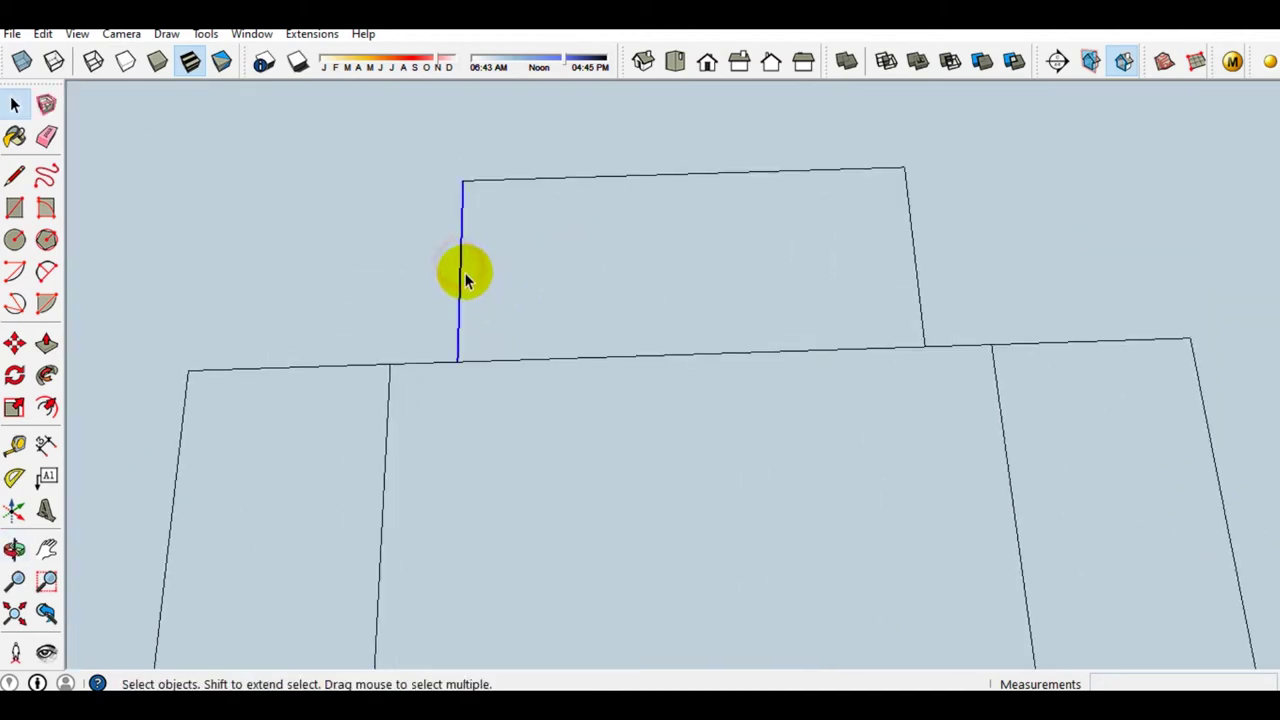
{"action": "key", "text": "m"}
{"action": "left_click", "coordinate": [508, 286]}
{"action": "type", "text": "500"}
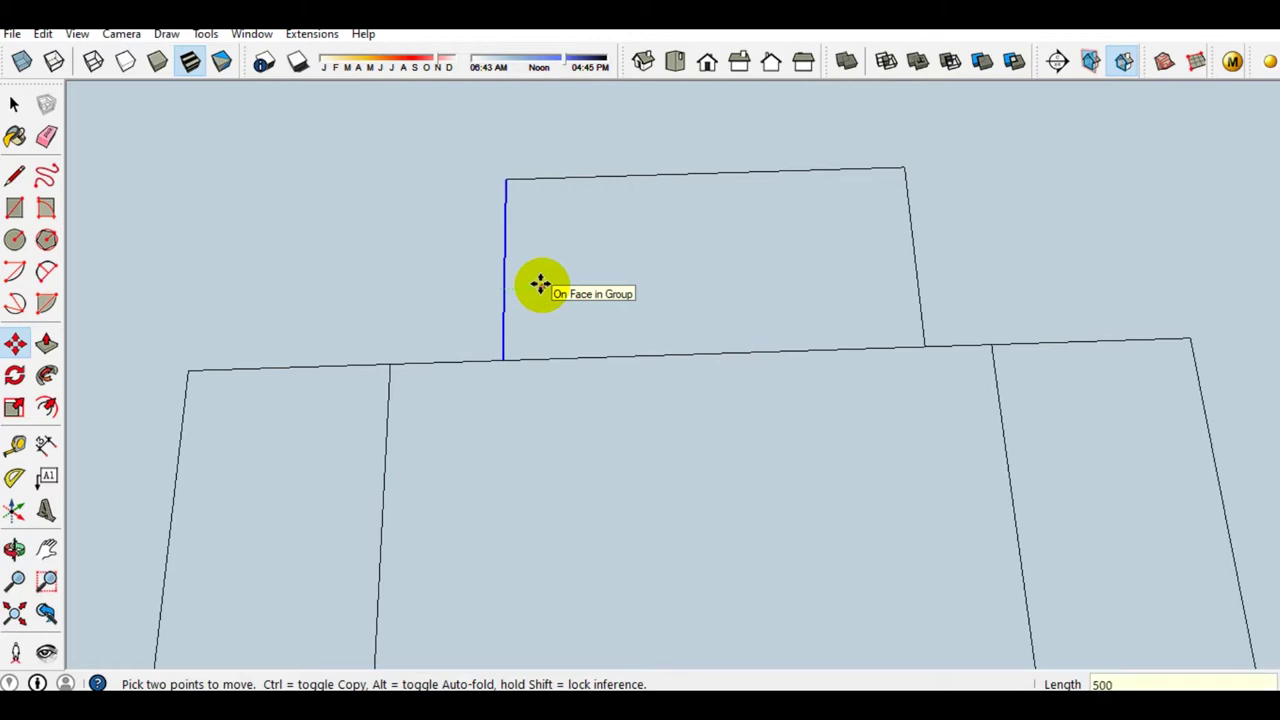
{"action": "key", "text": "Return"}
{"action": "key", "text": "space"}
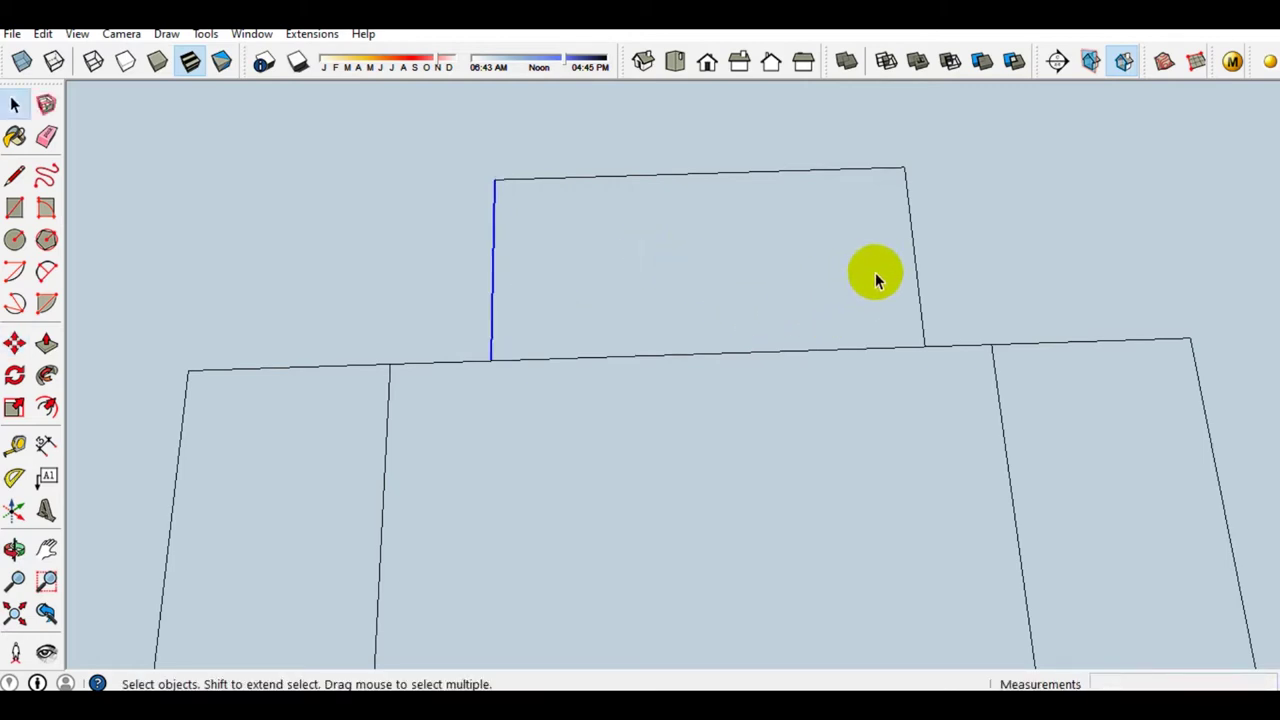
Move the projecting rectangle's right edge 5000 mm inward to narrow the bay
{"action": "left_click", "coordinate": [918, 285]}
{"action": "key", "text": "m"}
{"action": "left_click", "coordinate": [846, 271]}
{"action": "type", "text": "5000"}
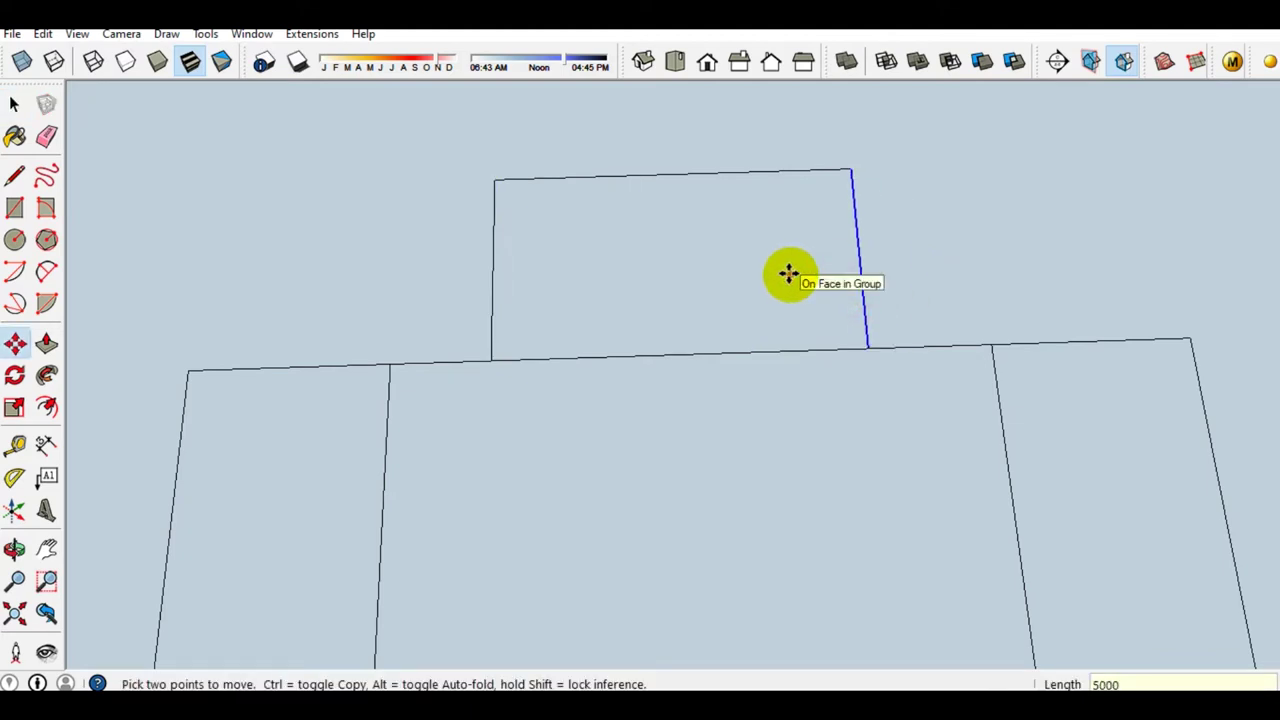
{"action": "key", "text": "Return"}
{"action": "key", "text": "space"}
{"action": "mouse_move", "coordinate": [788, 278]}
{"action": "middle_mouse_down"}
{"action": "mouse_move", "coordinate": [956, 455]}
{"action": "mouse_move", "coordinate": [886, 509]}
{"action": "mouse_move", "coordinate": [866, 357]}
{"action": "mouse_move", "coordinate": [851, 449]}
{"action": "mouse_move", "coordinate": [610, 402]}
{"action": "mouse_move", "coordinate": [605, 376]}
{"action": "mouse_move", "coordinate": [622, 535]}
{"action": "mouse_move", "coordinate": [642, 489]}
{"action": "mouse_move", "coordinate": [756, 354]}
{"action": "mouse_move", "coordinate": [489, 414]}
{"action": "mouse_move", "coordinate": [605, 442]}
{"action": "mouse_move", "coordinate": [609, 403]}
{"action": "middle_mouse_up"}
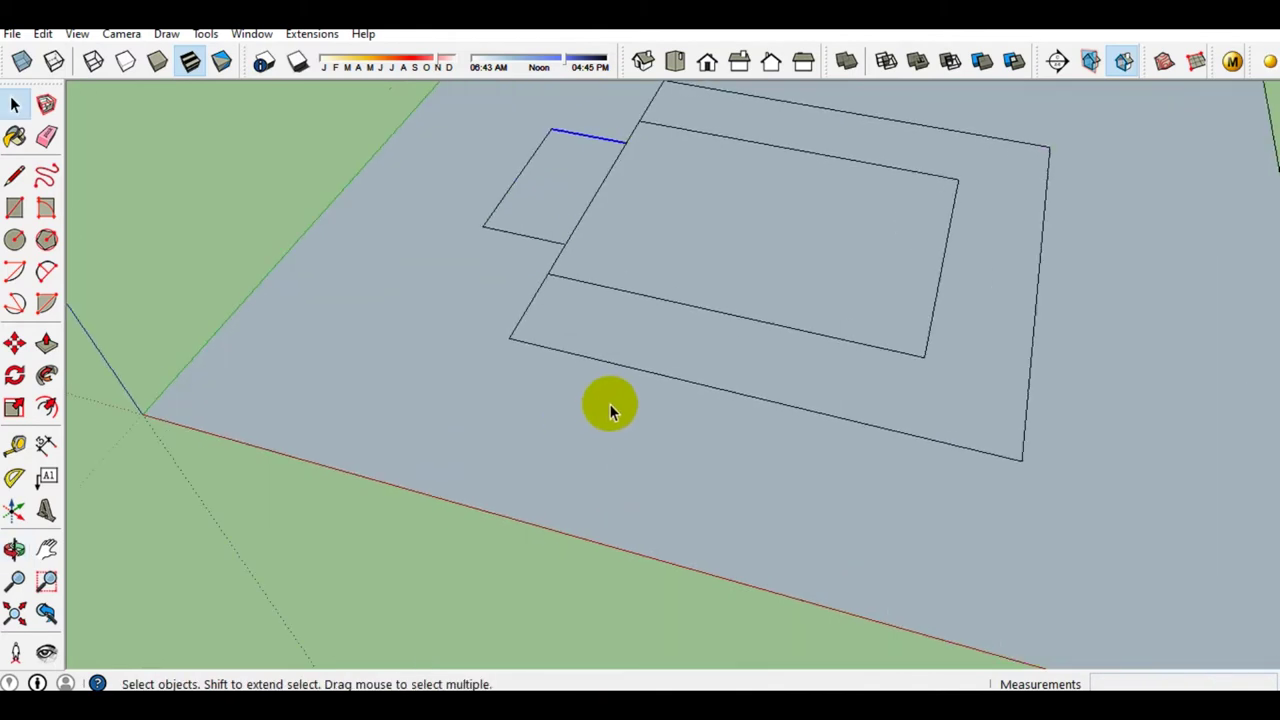
Pick Translucent_Glass_Gray from the Translucent materials collection
{"action": "middle_click_drag", "start_coordinate": [708, 412], "coordinate": [674, 395]}
{"action": "scroll", "coordinate": [674, 395], "scroll_direction": "down", "scroll_amount": 3}
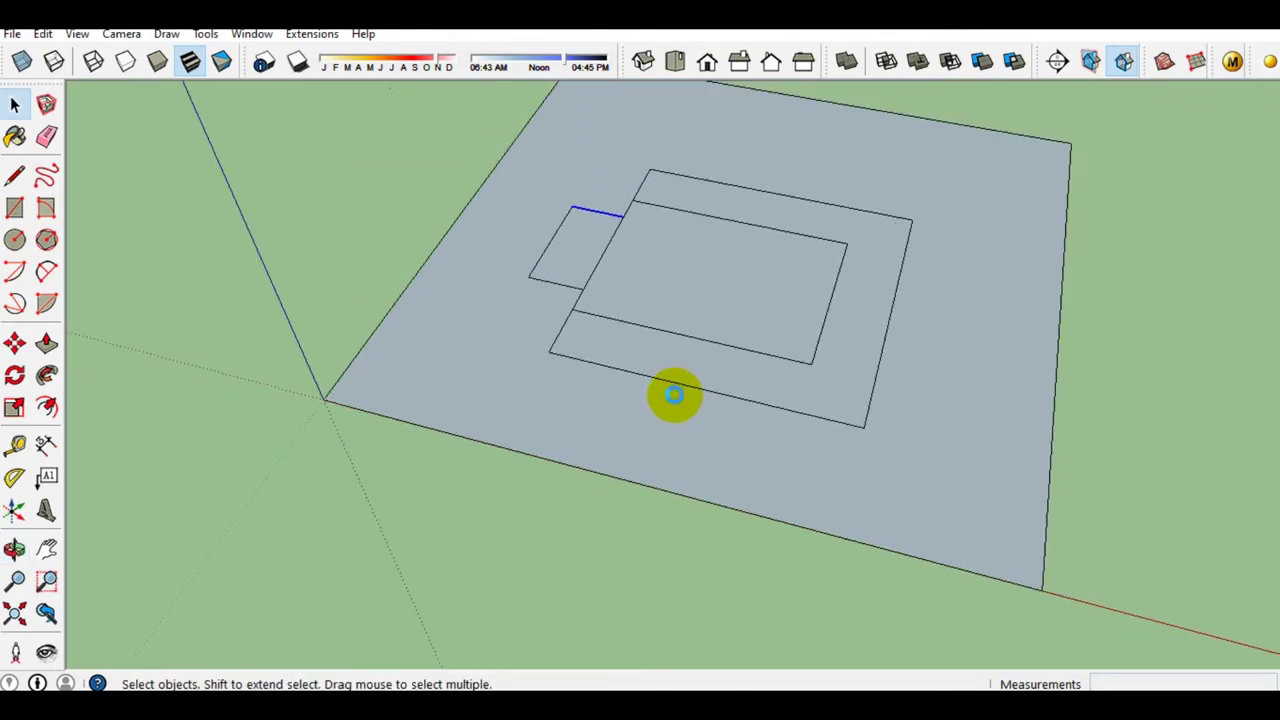
{"action": "key", "text": "b"}
{"action": "left_click", "coordinate": [1240, 296]}
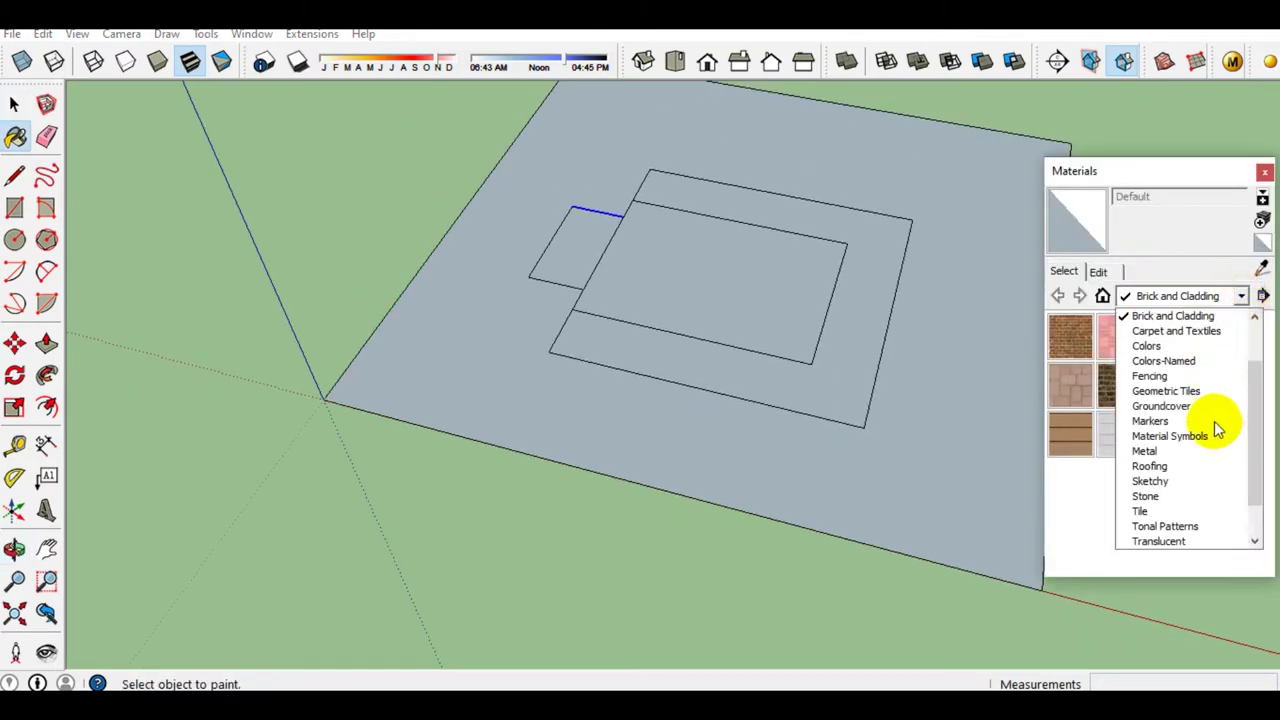
{"action": "scroll", "coordinate": [1190, 490], "scroll_direction": "up", "scroll_amount": 1}
{"action": "scroll", "coordinate": [1160, 440], "scroll_direction": "up", "scroll_amount": 1}
{"action": "scroll", "coordinate": [1160, 470], "scroll_direction": "down", "scroll_amount": 3}
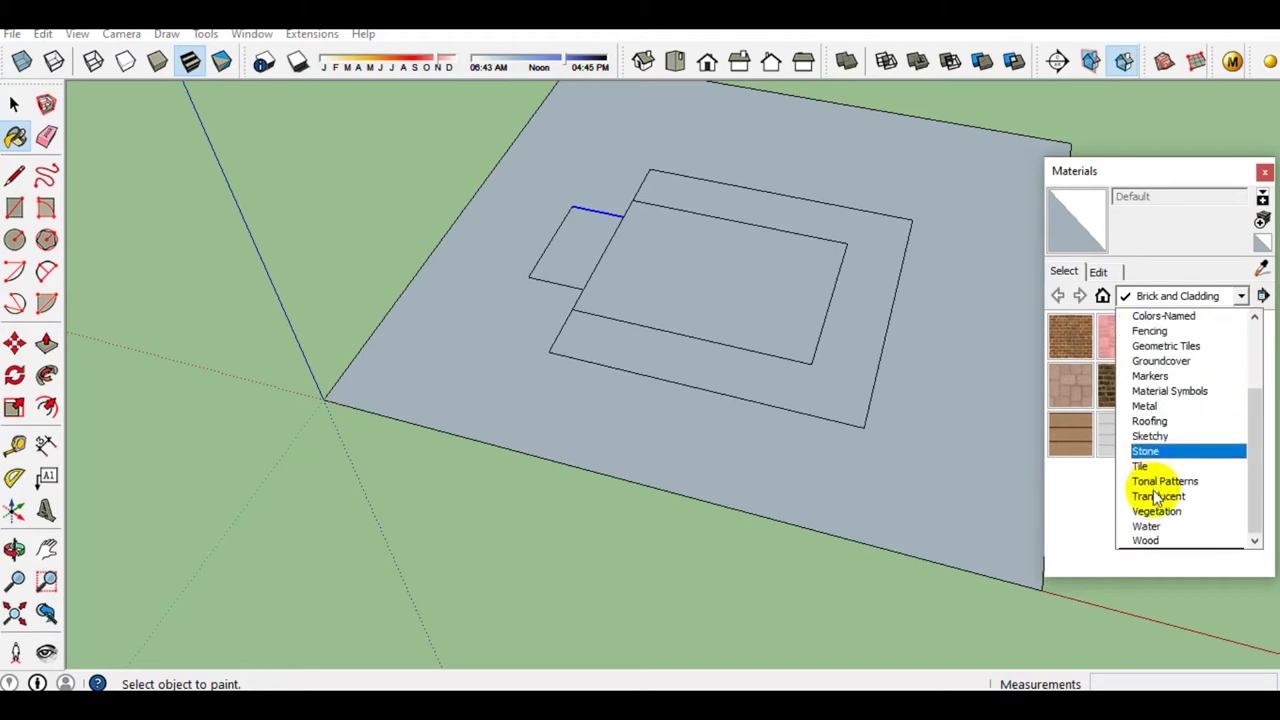
{"action": "left_click", "coordinate": [1158, 495]}
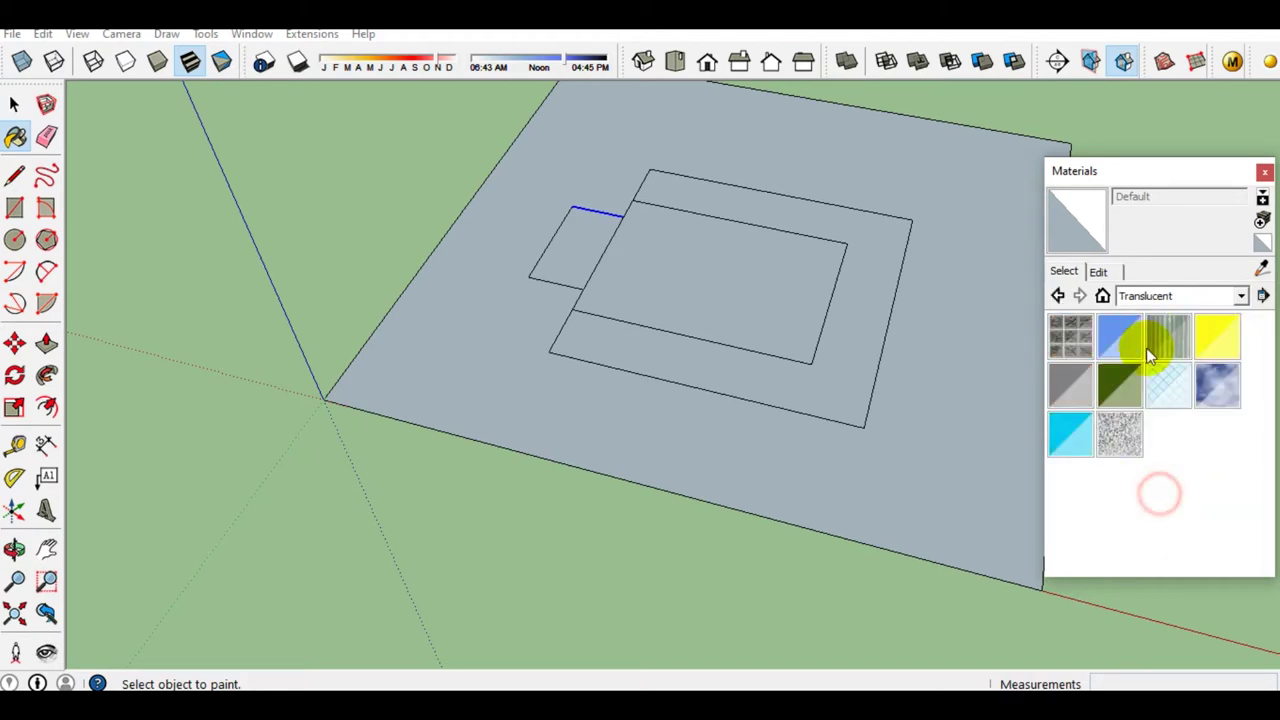
{"action": "left_click", "coordinate": [1072, 395]}
Paint the plot, footprint ring, inner rectangle and projecting rectangle faces translucent gray
{"action": "left_click", "coordinate": [955, 376]}
{"action": "scroll", "coordinate": [783, 357], "scroll_direction": "up", "scroll_amount": 2}
{"action": "left_click", "coordinate": [783, 357]}
{"action": "left_click", "coordinate": [751, 314]}
{"action": "left_click", "coordinate": [522, 207]}
{"action": "scroll", "coordinate": [723, 463], "scroll_direction": "down", "scroll_amount": 1}
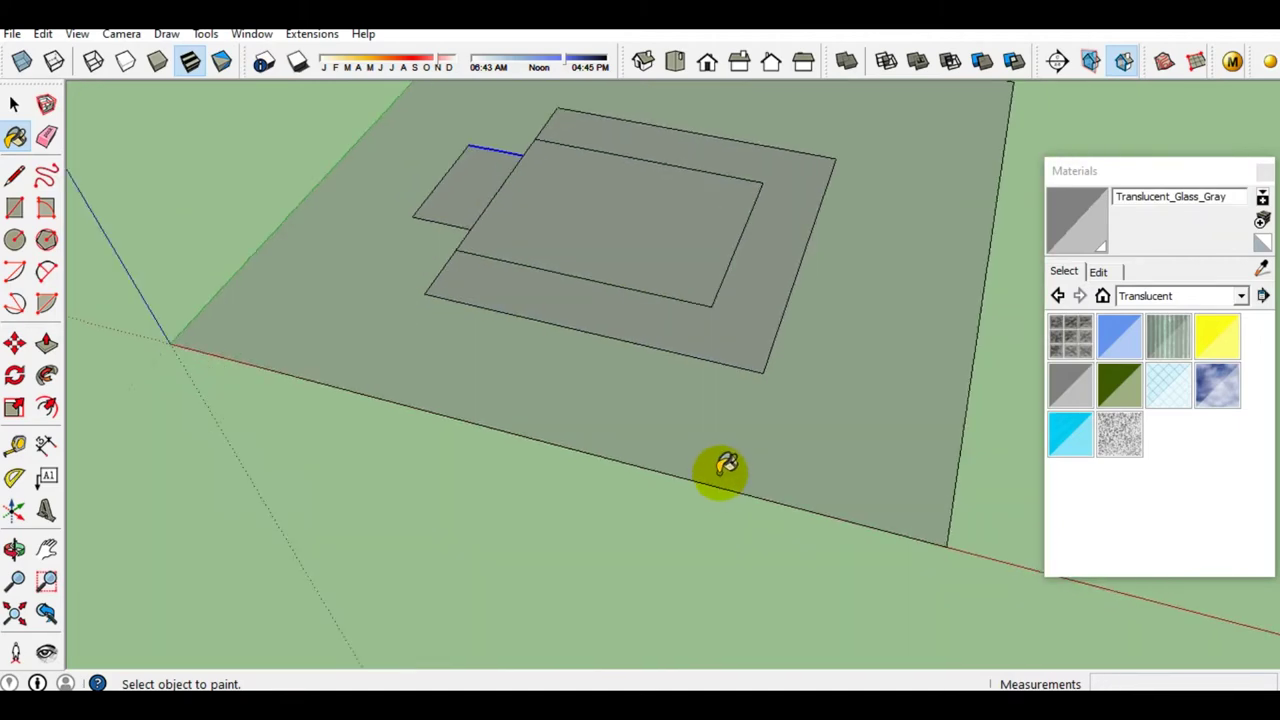
{"action": "scroll", "coordinate": [690, 420], "scroll_direction": "down", "scroll_amount": 1}
{"action": "key", "text": "space"}
{"action": "middle_click_drag", "start_coordinate": [659, 390], "coordinate": [511, 421]}
{"action": "key", "text": "l"}
{"action": "scroll", "coordinate": [440, 420], "scroll_direction": "up", "scroll_amount": 1}
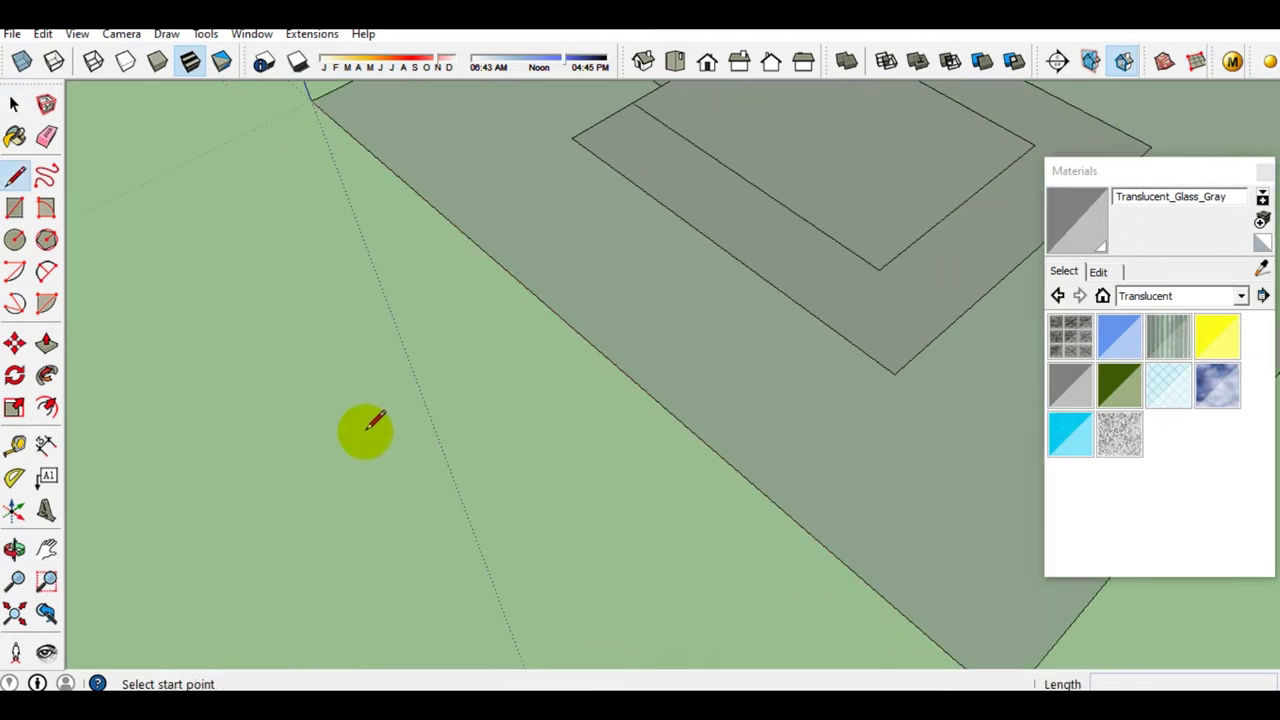
Draw a small rectangle on the ground
{"action": "left_click", "coordinate": [363, 427]}
{"action": "scroll", "coordinate": [410, 445], "scroll_direction": "up", "scroll_amount": 2}
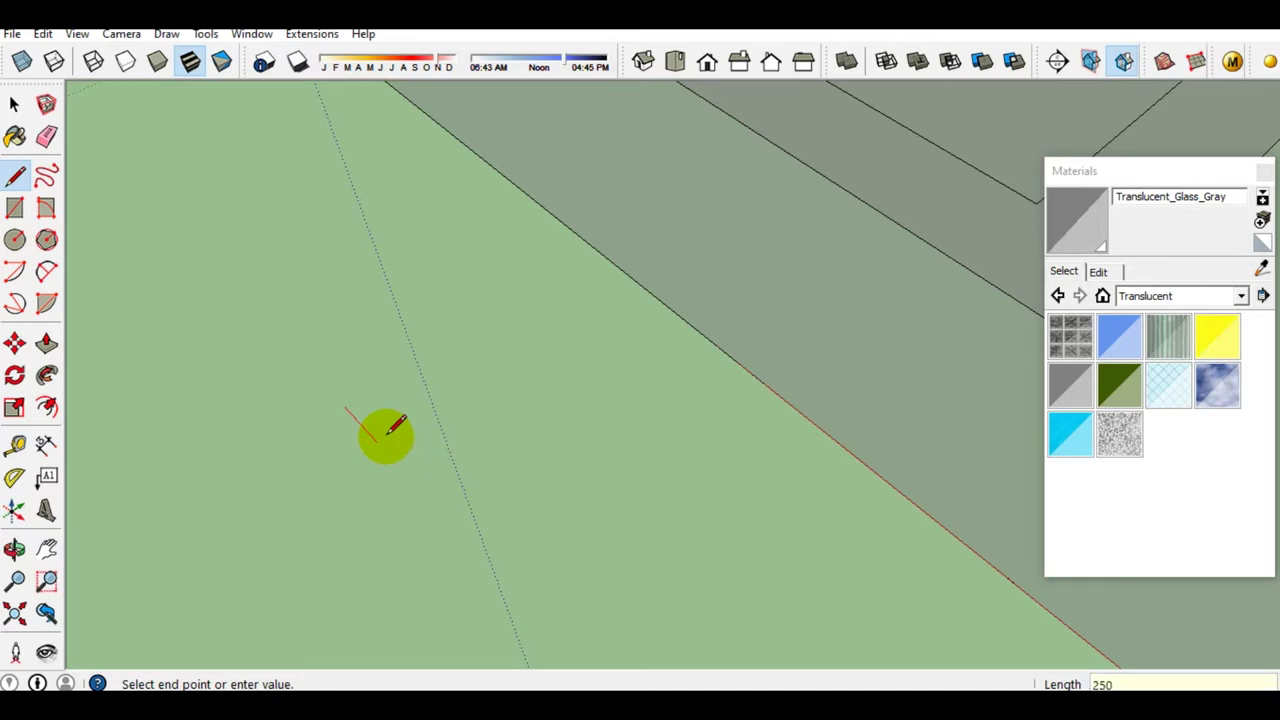
{"action": "scroll", "coordinate": [395, 425], "scroll_direction": "up", "scroll_amount": 1}
{"action": "scroll", "coordinate": [394, 423], "scroll_direction": "up", "scroll_amount": 2}
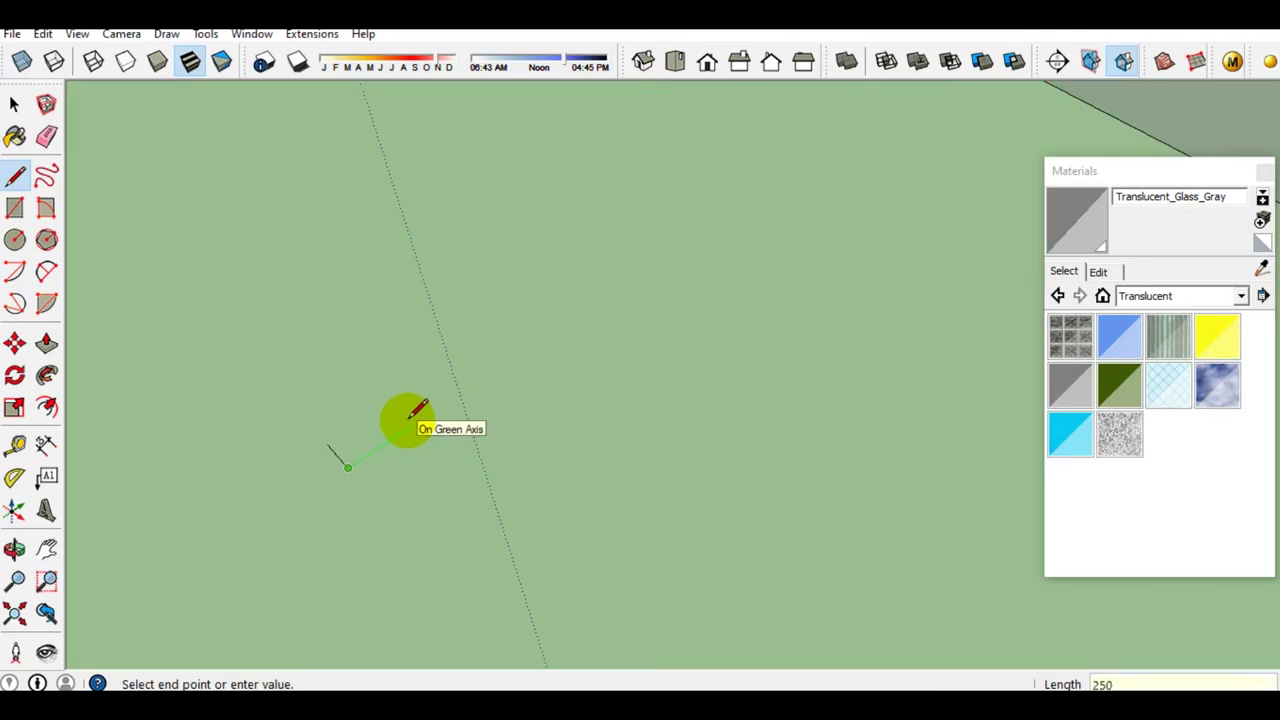
{"action": "key", "text": "space"}
{"action": "scroll", "coordinate": [400, 440], "scroll_direction": "up", "scroll_amount": 1}
{"action": "key", "text": "r"}
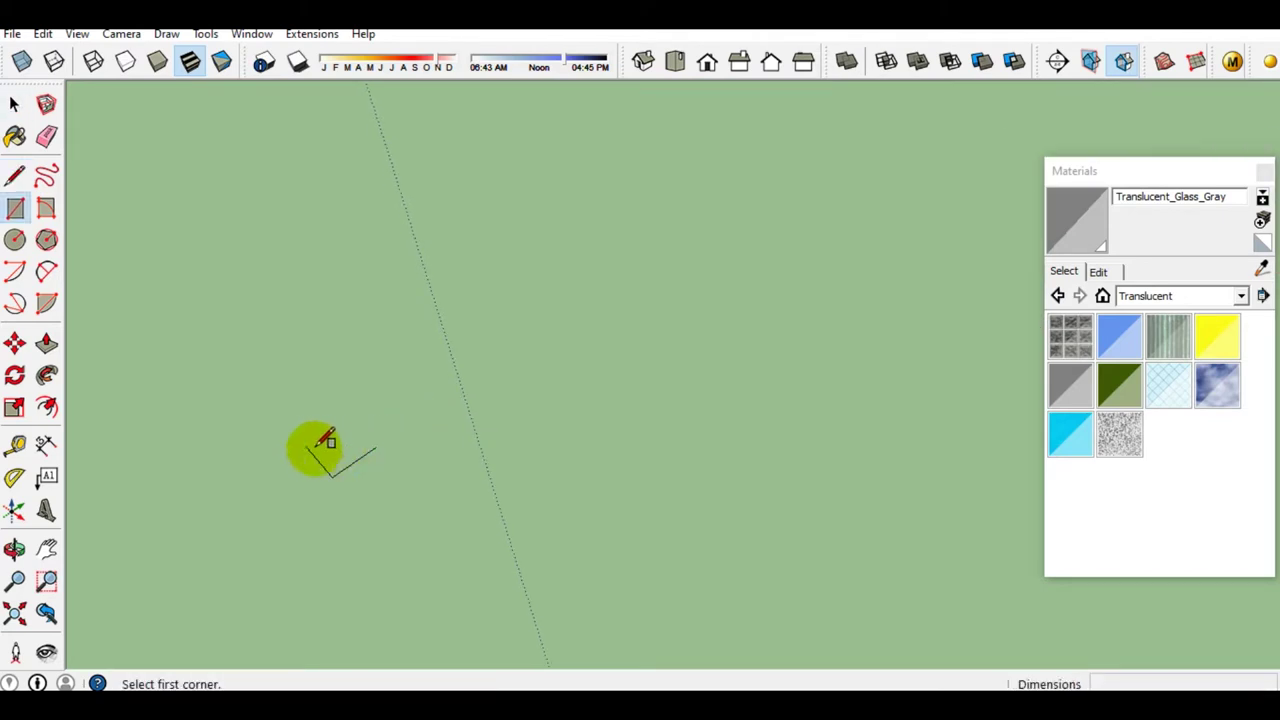
{"action": "left_click", "coordinate": [307, 447]}
{"action": "left_click", "coordinate": [375, 449]}
{"action": "key", "text": "space"}
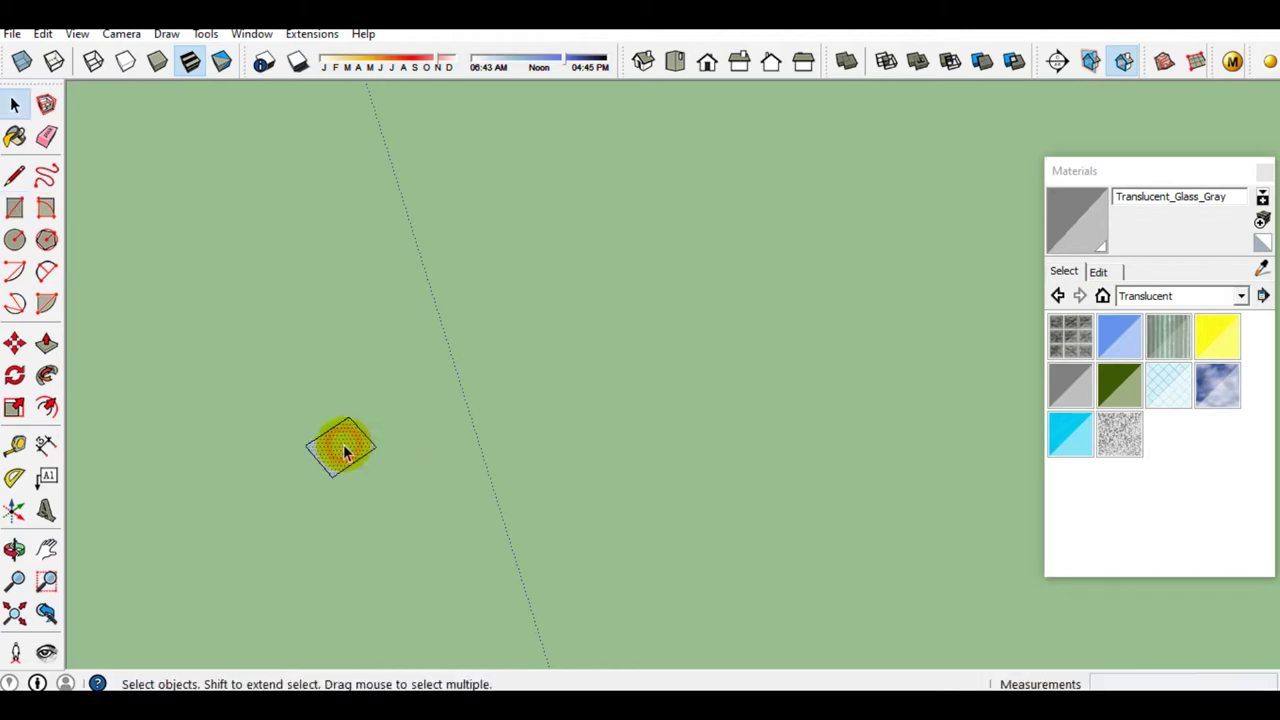
Split the small rectangle with a diagonal line
{"action": "scroll", "coordinate": [333, 455], "scroll_direction": "up", "scroll_amount": 1}
{"action": "key", "text": "l"}
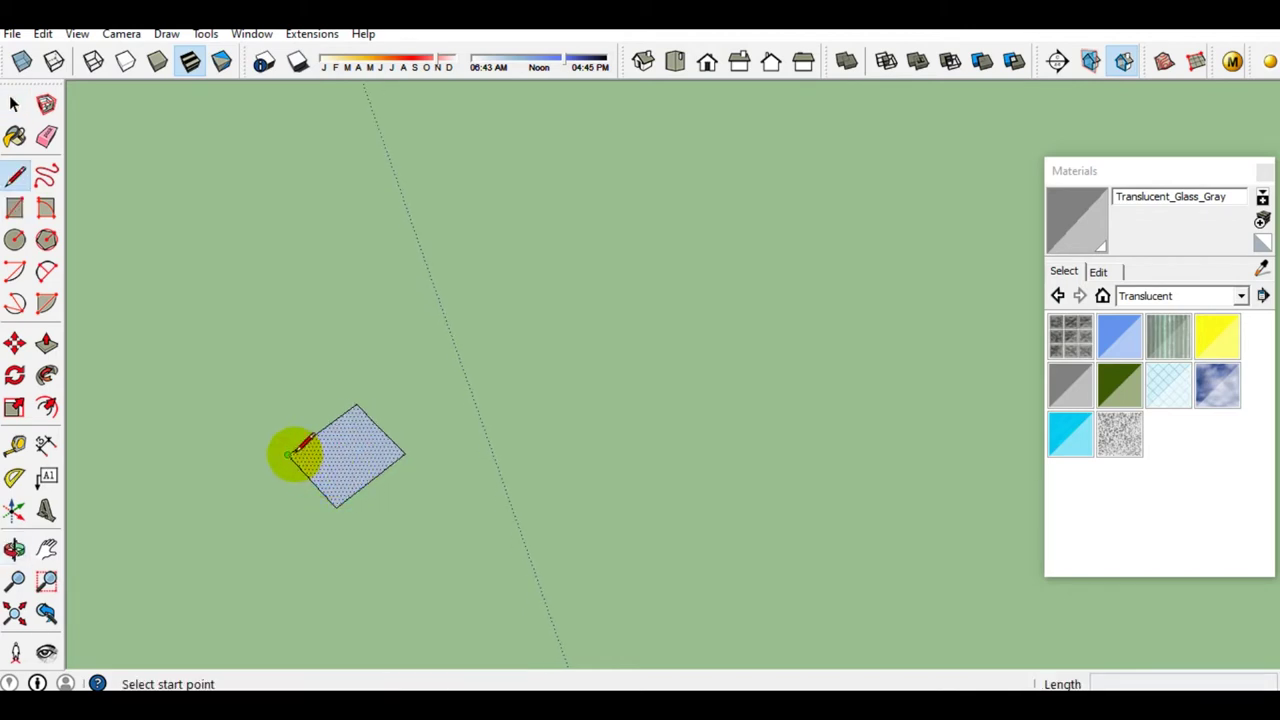
{"action": "left_click", "coordinate": [288, 456]}
{"action": "left_click", "coordinate": [403, 452]}
{"action": "key", "text": "space"}
{"action": "mouse_move", "coordinate": [309, 460]}
{"action": "middle_mouse_down"}
{"action": "mouse_move", "coordinate": [385, 515]}
{"action": "mouse_move", "coordinate": [354, 457]}
{"action": "mouse_move", "coordinate": [449, 517]}
{"action": "mouse_move", "coordinate": [534, 386]}
{"action": "middle_mouse_up"}
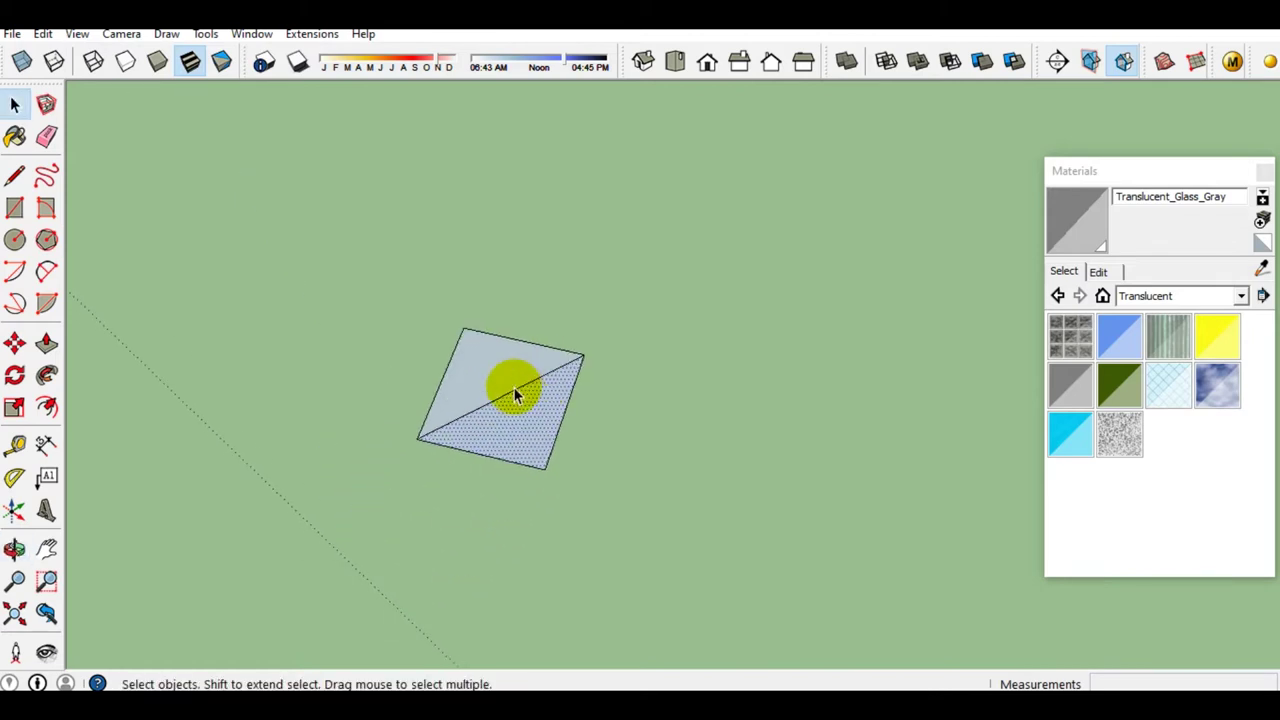
Group the split rectangle and turn it into a component
{"action": "triple_click", "coordinate": [537, 451]}
{"action": "right_click", "coordinate": [503, 431]}
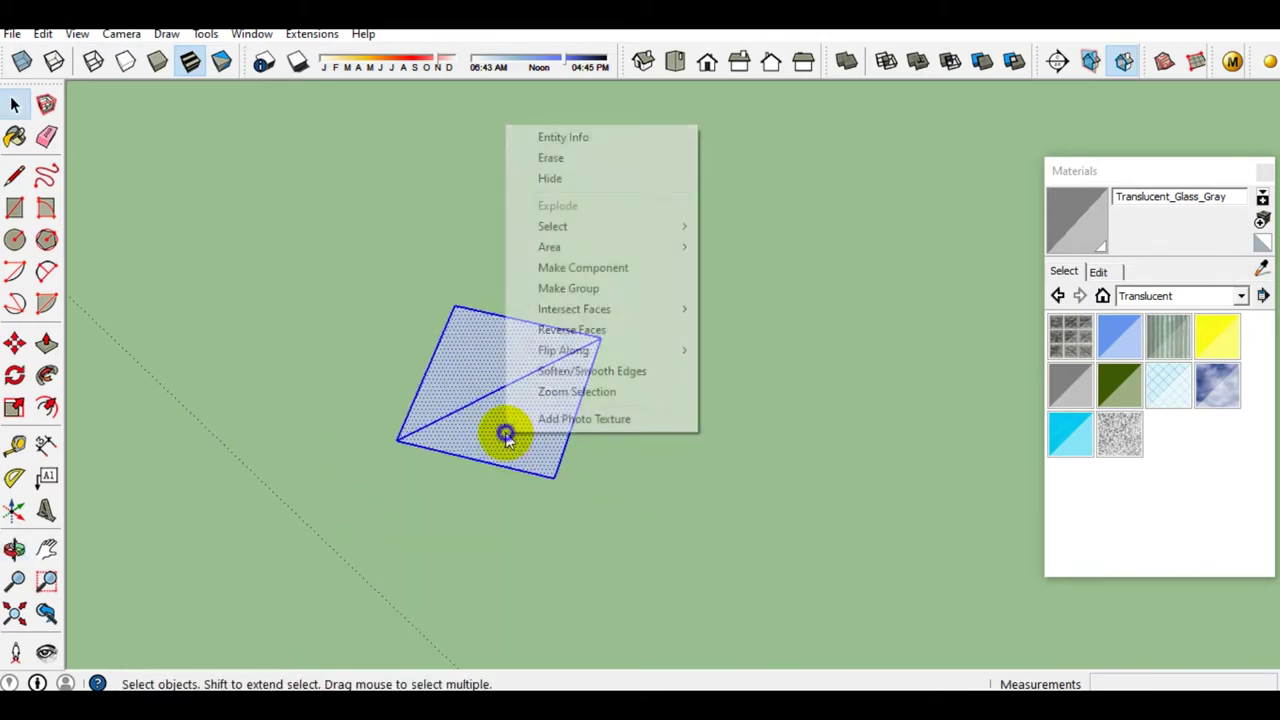
{"action": "left_click", "coordinate": [626, 287]}
{"action": "right_click", "coordinate": [552, 416]}
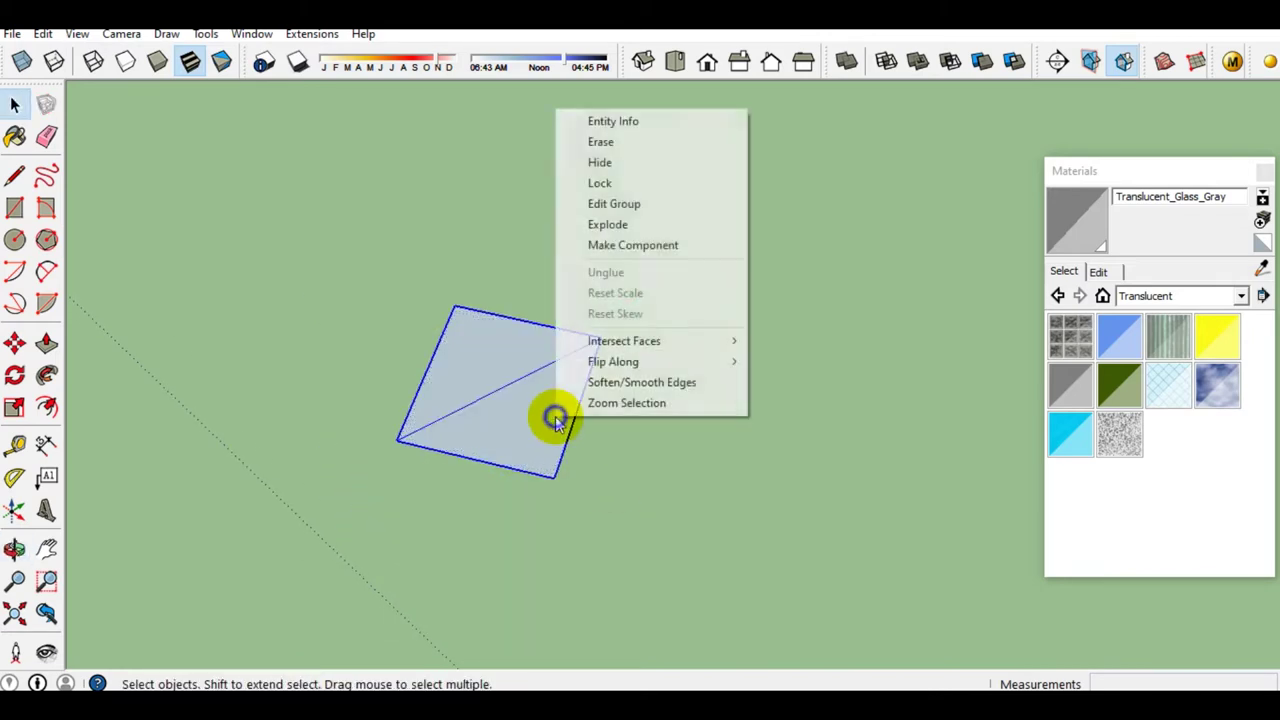
{"action": "left_click", "coordinate": [620, 252]}
Draw a reference line from open ground down toward the square
{"action": "scroll", "coordinate": [580, 395], "scroll_direction": "down", "scroll_amount": 2}
{"action": "middle_click_drag", "start_coordinate": [571, 400], "coordinate": [543, 509], "text": "shift"}
{"action": "scroll", "coordinate": [543, 509], "scroll_direction": "down", "scroll_amount": 1}
{"action": "key", "text": "l"}
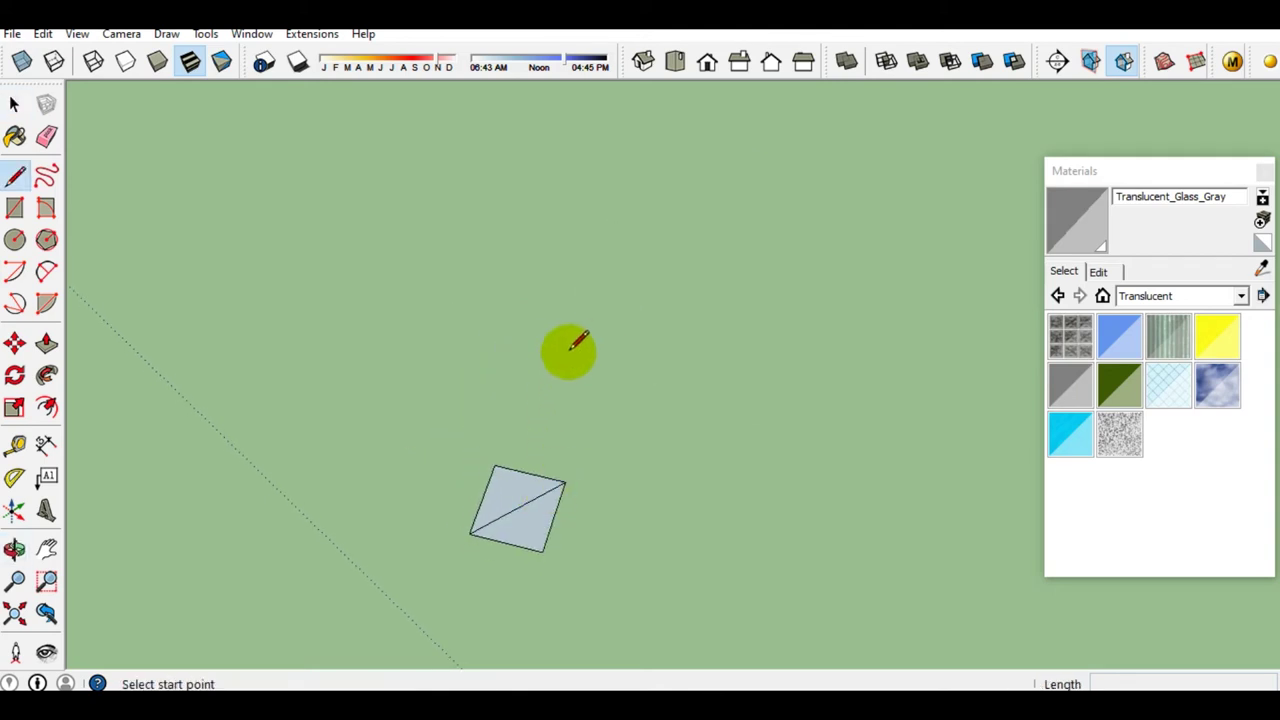
{"action": "scroll", "coordinate": [585, 250], "scroll_direction": "up", "scroll_amount": 2}
{"action": "left_click", "coordinate": [577, 258]}
{"action": "scroll", "coordinate": [677, 280], "scroll_direction": "down", "scroll_amount": 3}
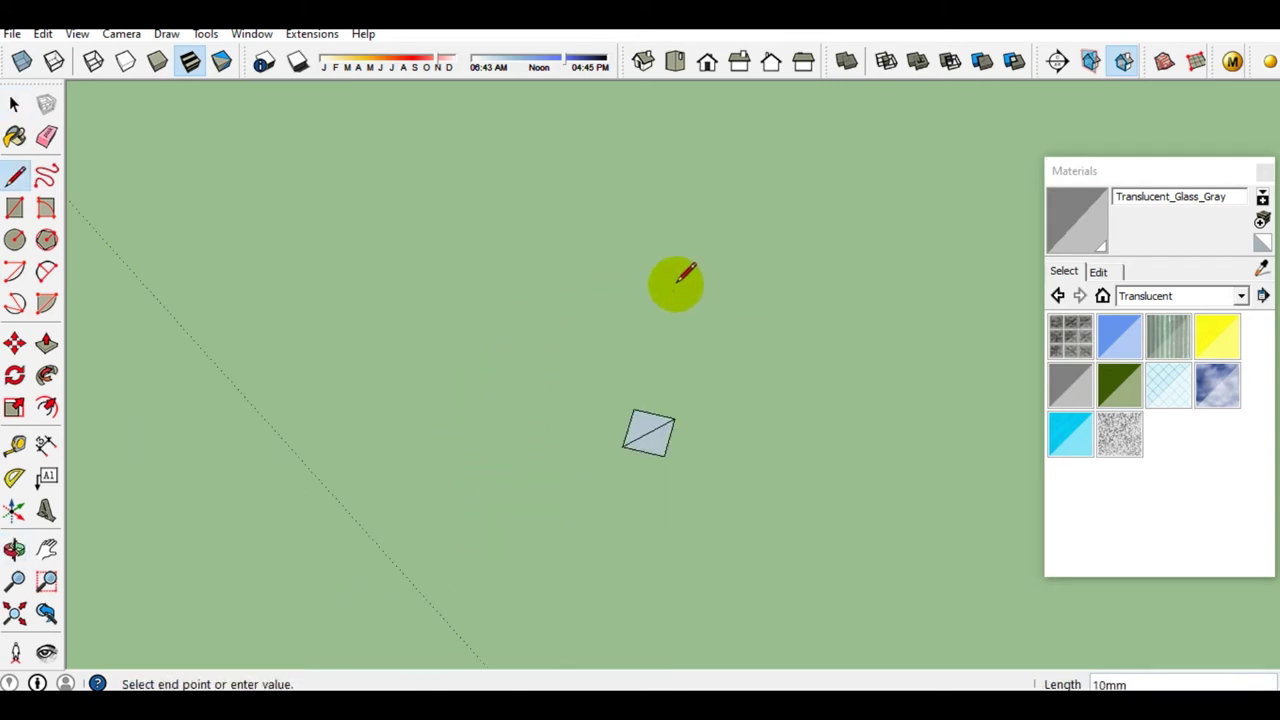
{"action": "scroll", "coordinate": [720, 280], "scroll_direction": "up", "scroll_amount": 2}
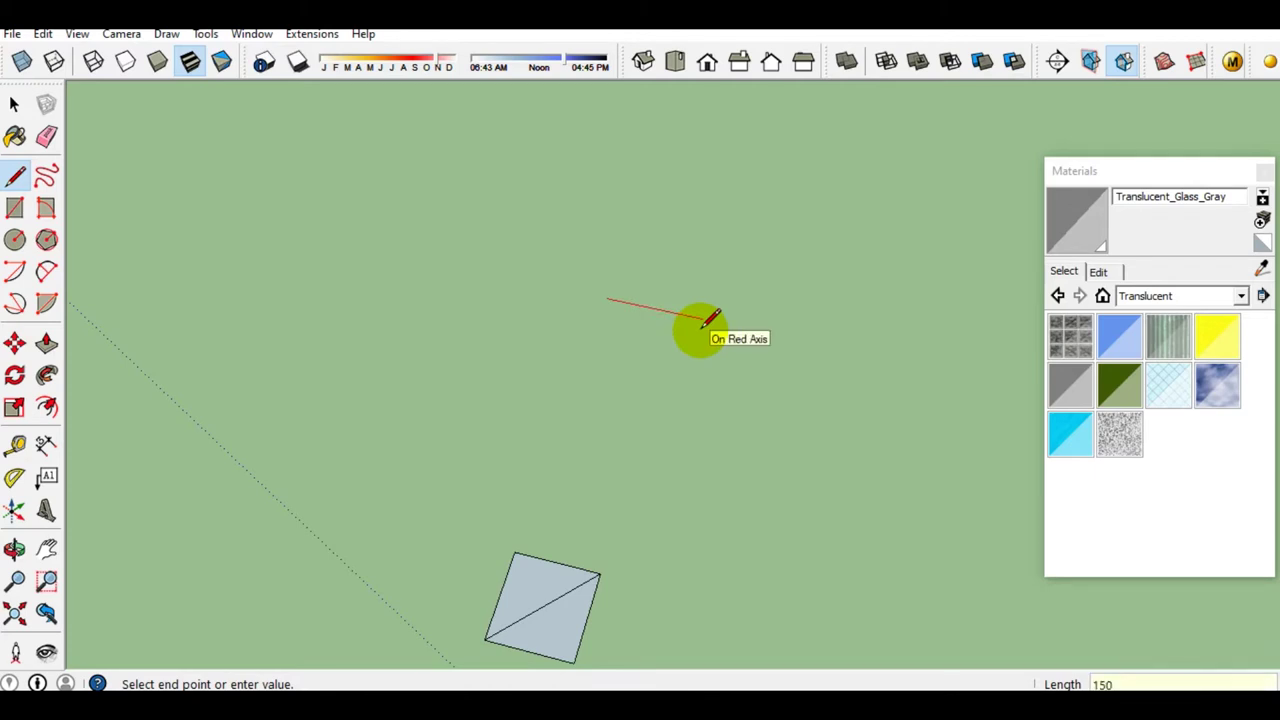
{"action": "left_click", "coordinate": [594, 491]}
{"action": "key", "text": "space"}
Draw a long, roughly 100 mm-wide rectangle, then group it and make it a component
{"action": "key", "text": "r"}
{"action": "left_click", "coordinate": [594, 490]}
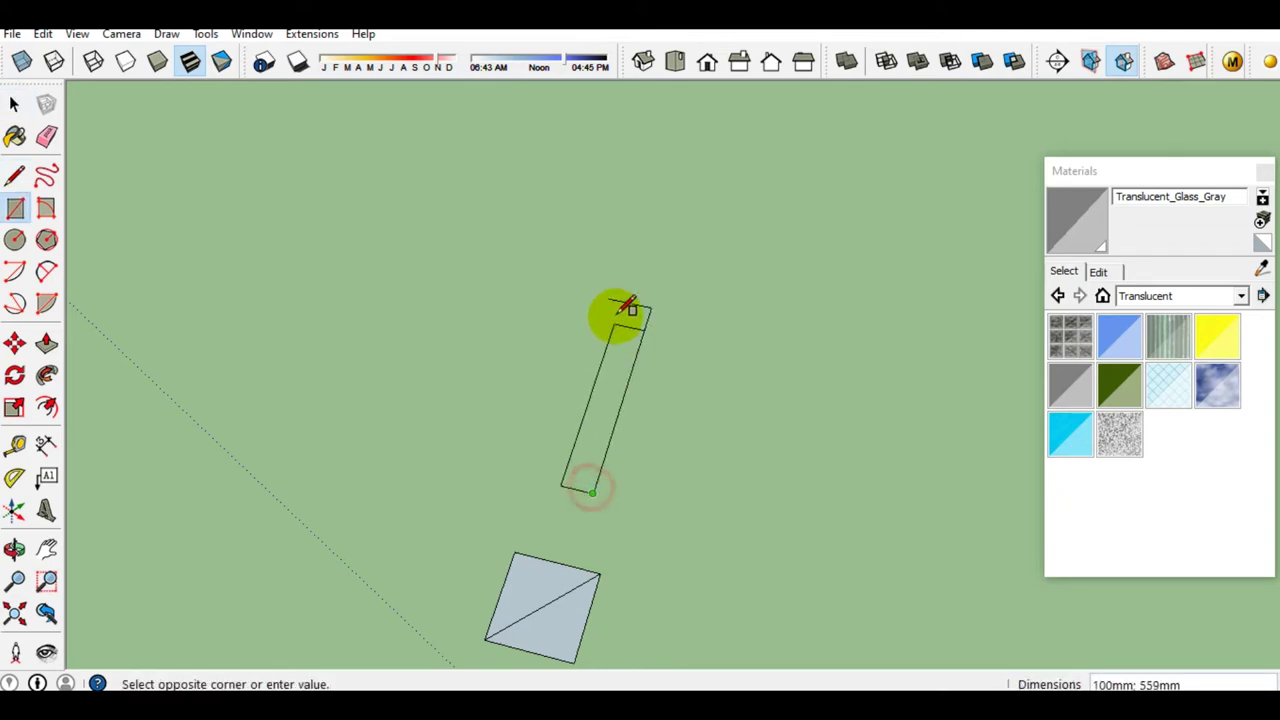
{"action": "left_click", "coordinate": [606, 299]}
{"action": "key", "text": "space"}
{"action": "left_click", "coordinate": [612, 405]}
{"action": "right_click", "coordinate": [612, 405]}
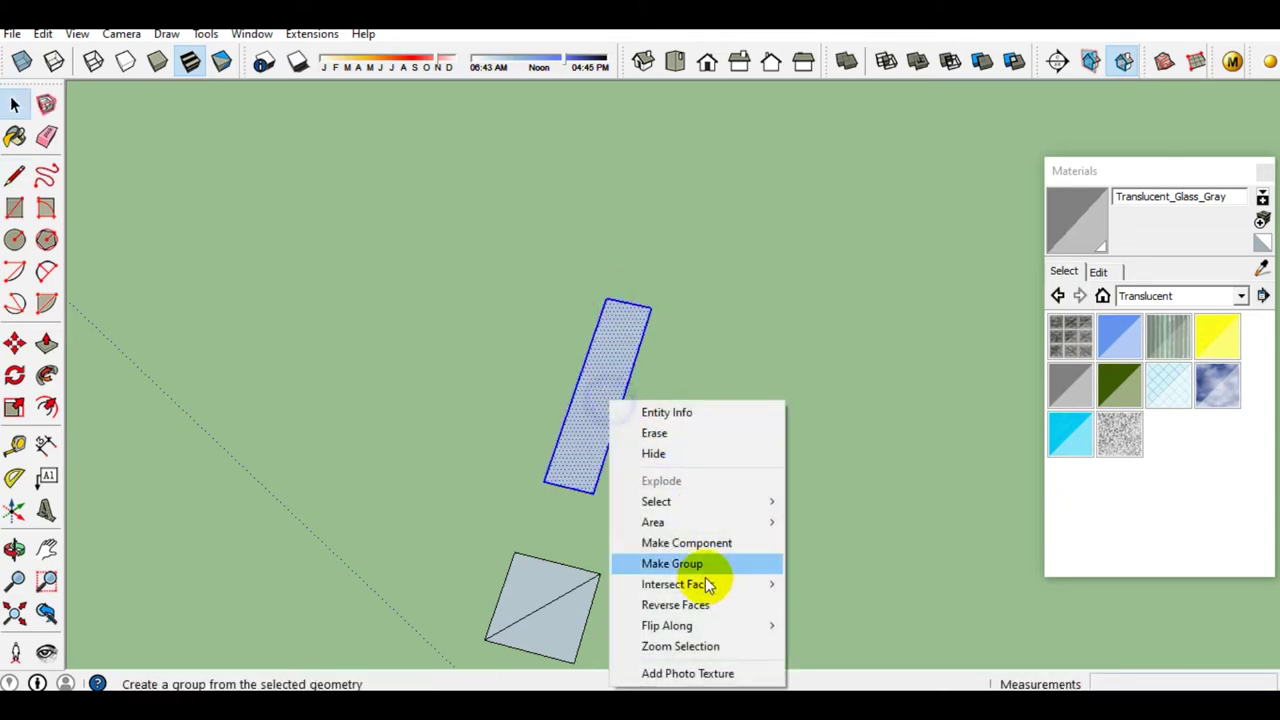
{"action": "left_click", "coordinate": [697, 564]}
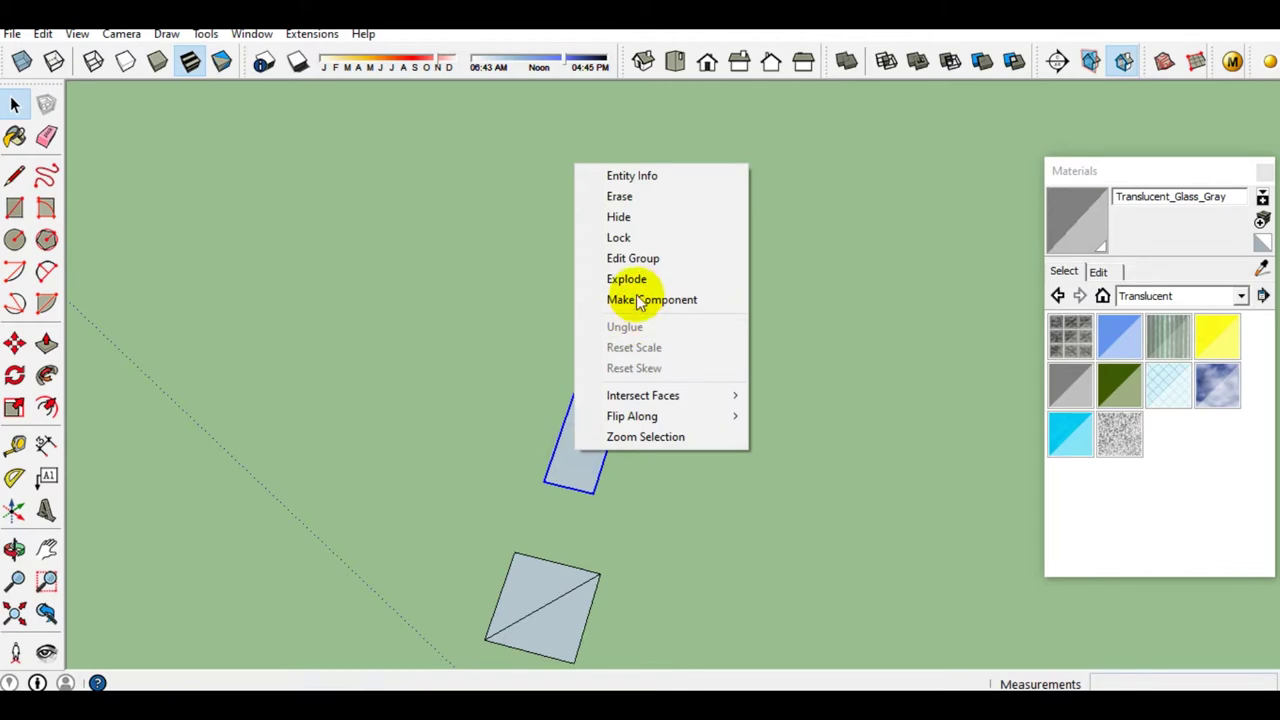
{"action": "left_click", "coordinate": [643, 301]}
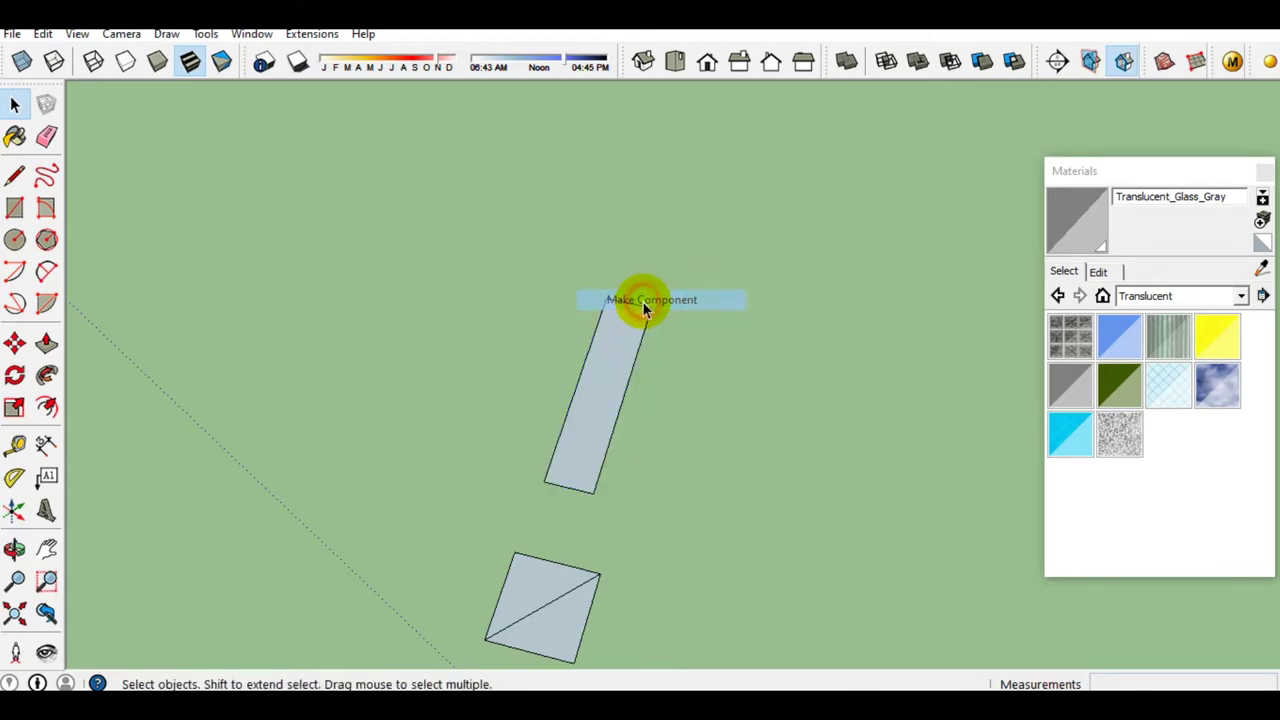
Move the long rectangle so its bottom edge touches the square
{"action": "key", "text": "m"}
{"action": "left_click", "coordinate": [571, 485]}
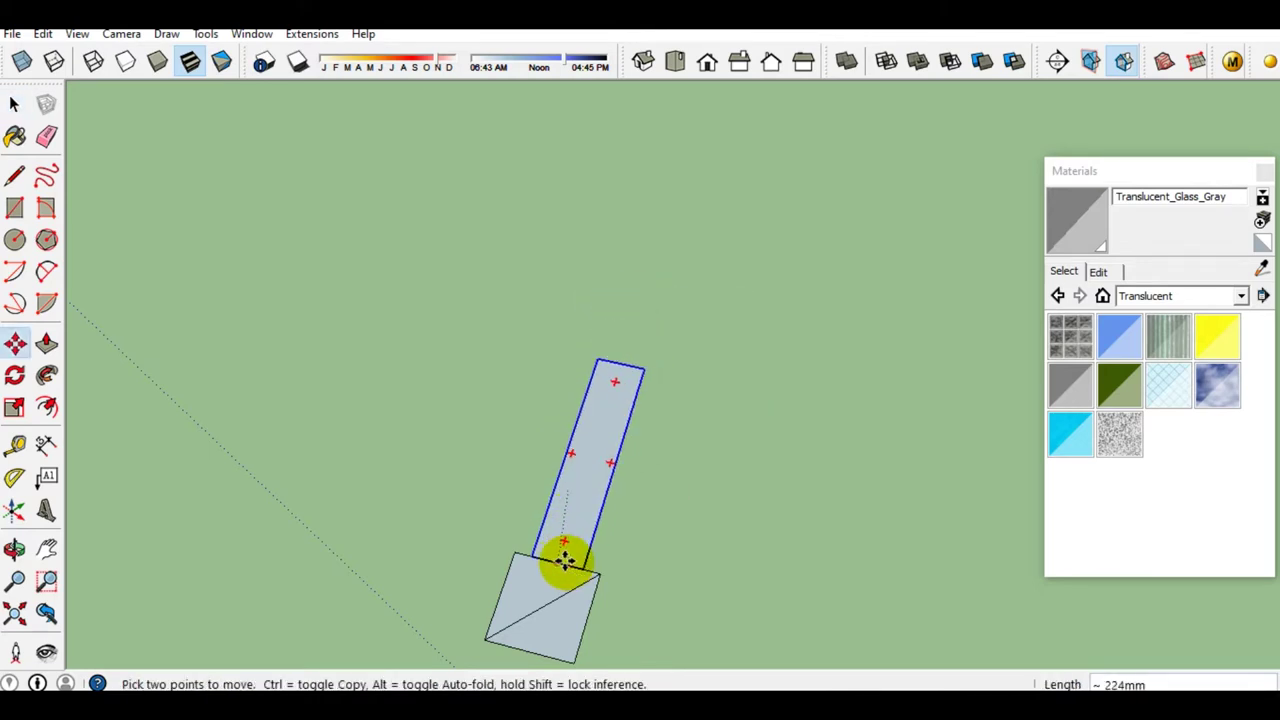
{"action": "left_click", "coordinate": [563, 562]}
{"action": "key", "text": "space"}
{"action": "scroll", "coordinate": [608, 437], "scroll_direction": "down", "scroll_amount": 2}
{"action": "scroll", "coordinate": [614, 455], "scroll_direction": "down", "scroll_amount": 3}
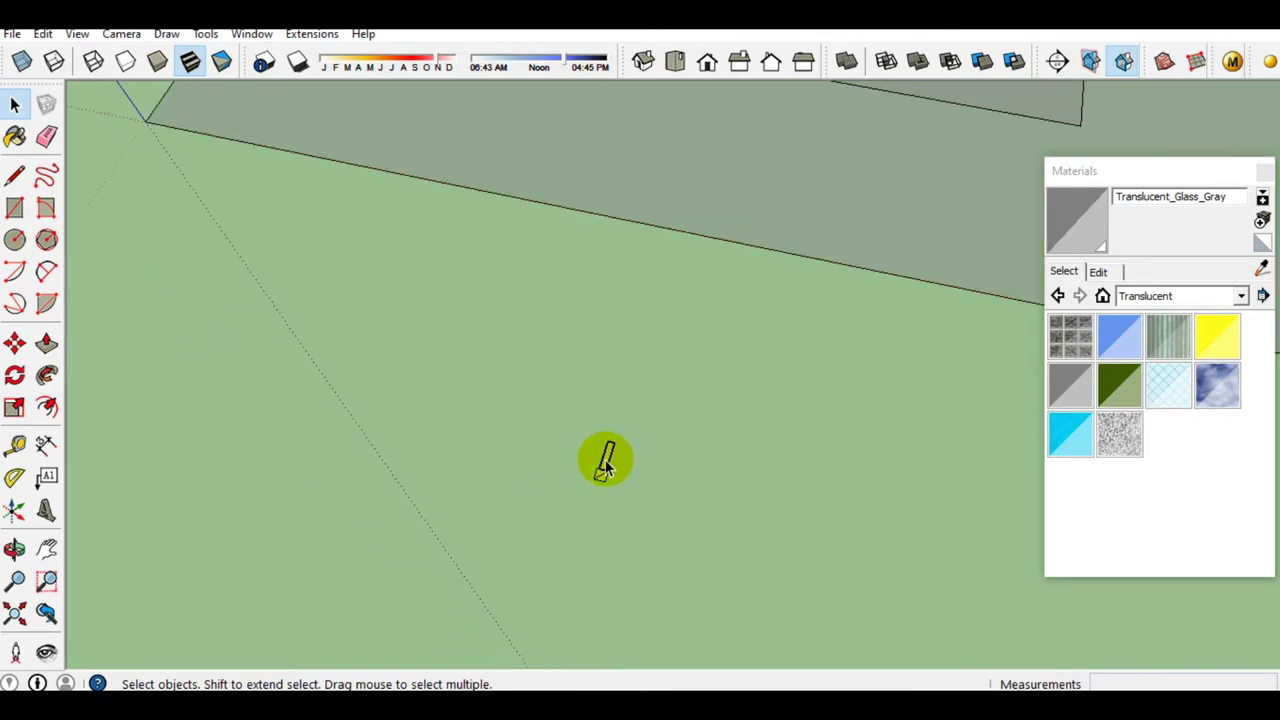
Paste the fence post and snap it onto the plot corner
{"action": "scroll", "coordinate": [585, 440], "scroll_direction": "up", "scroll_amount": 2}
{"action": "scroll", "coordinate": [560, 340], "scroll_direction": "down", "scroll_amount": 2}
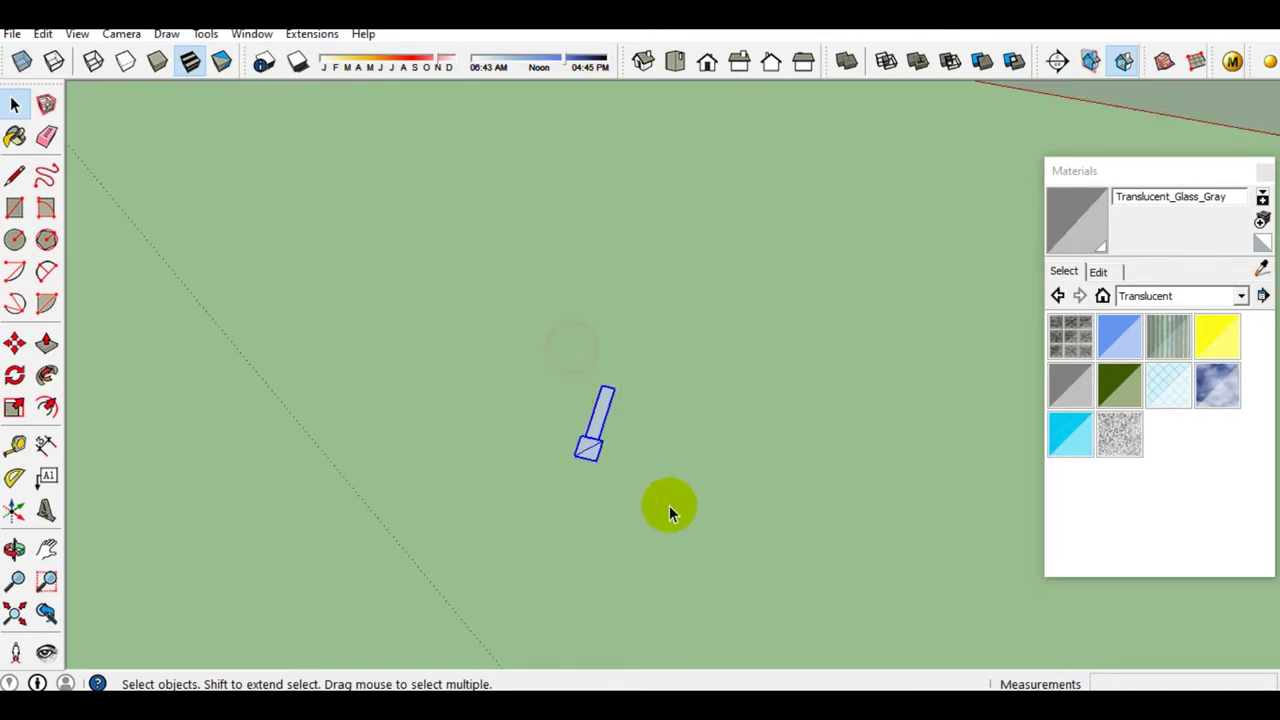
{"action": "scroll", "coordinate": [650, 500], "scroll_direction": "up", "scroll_amount": 2}
{"action": "mouse_move", "coordinate": [648, 498]}
{"action": "middle_mouse_down"}
{"action": "mouse_move", "coordinate": [462, 388]}
{"action": "mouse_move", "coordinate": [570, 384]}
{"action": "mouse_move", "coordinate": [443, 506]}
{"action": "mouse_move", "coordinate": [461, 527]}
{"action": "middle_mouse_up"}
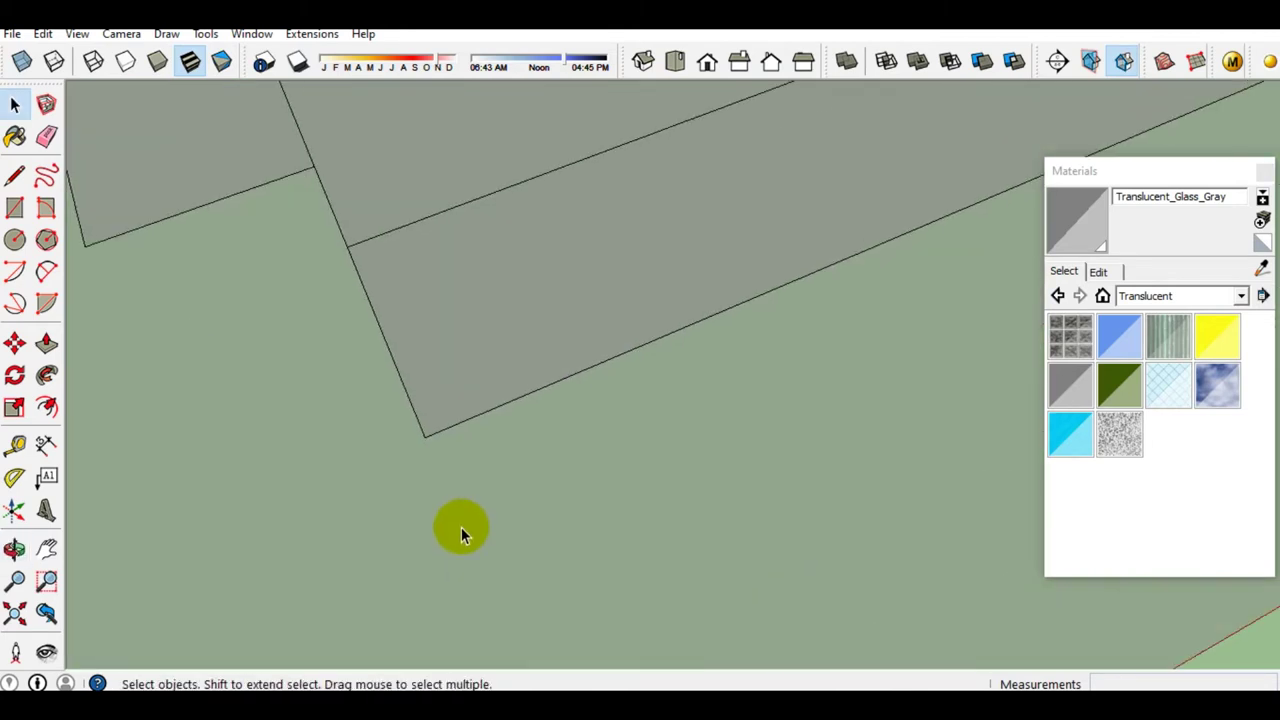
{"action": "key", "text": "ctrl+v"}
{"action": "scroll", "coordinate": [500, 520], "scroll_direction": "up", "scroll_amount": 1}
{"action": "scroll", "coordinate": [483, 532], "scroll_direction": "up", "scroll_amount": 2}
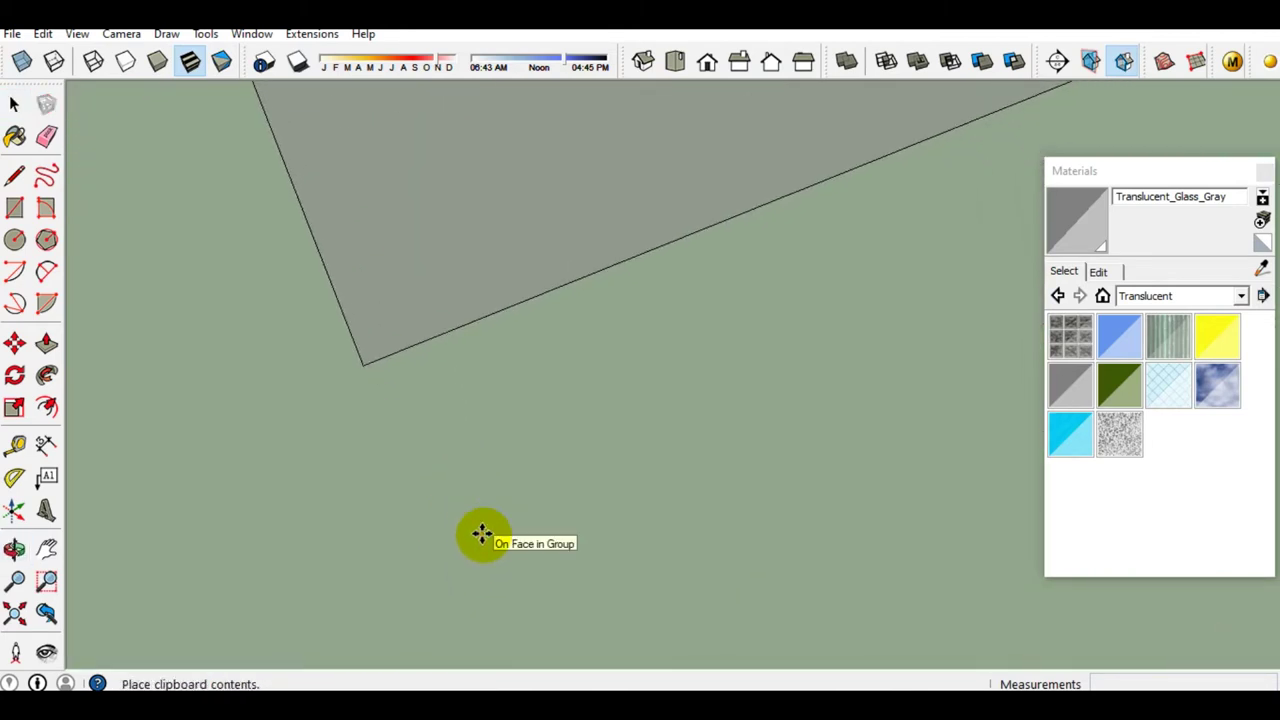
{"action": "left_click", "coordinate": [500, 542]}
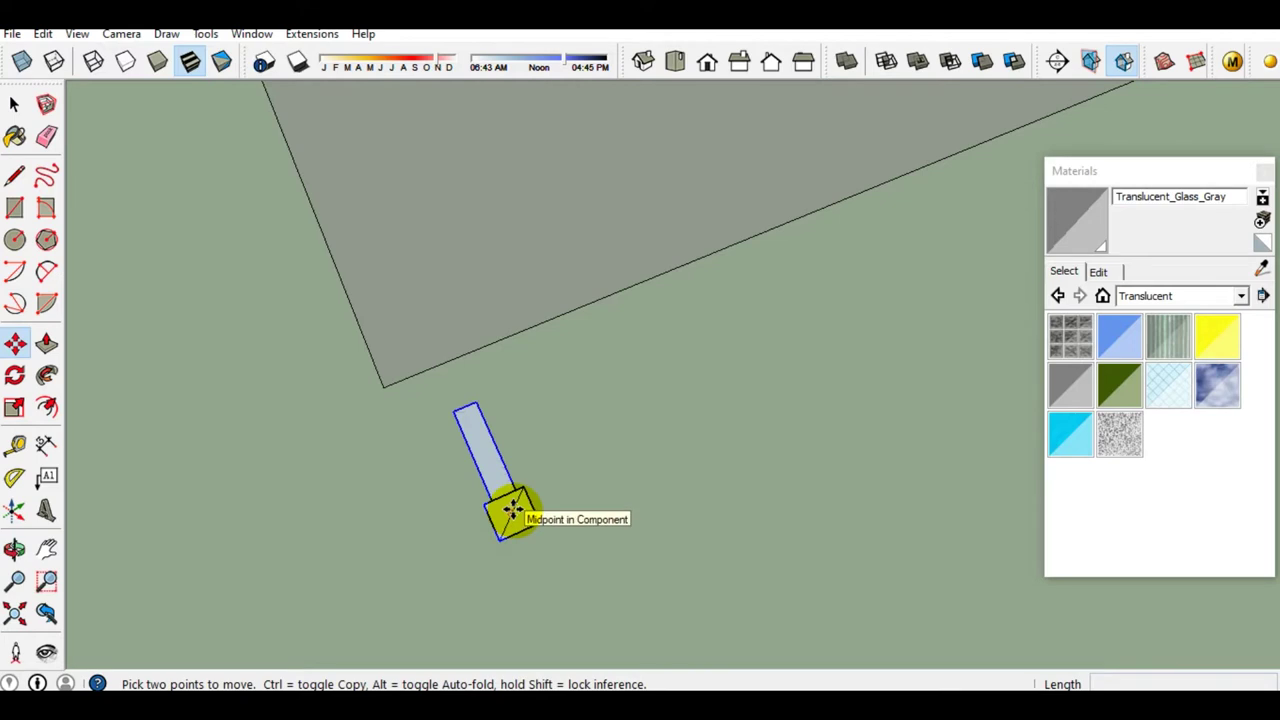
{"action": "left_click", "coordinate": [511, 511]}
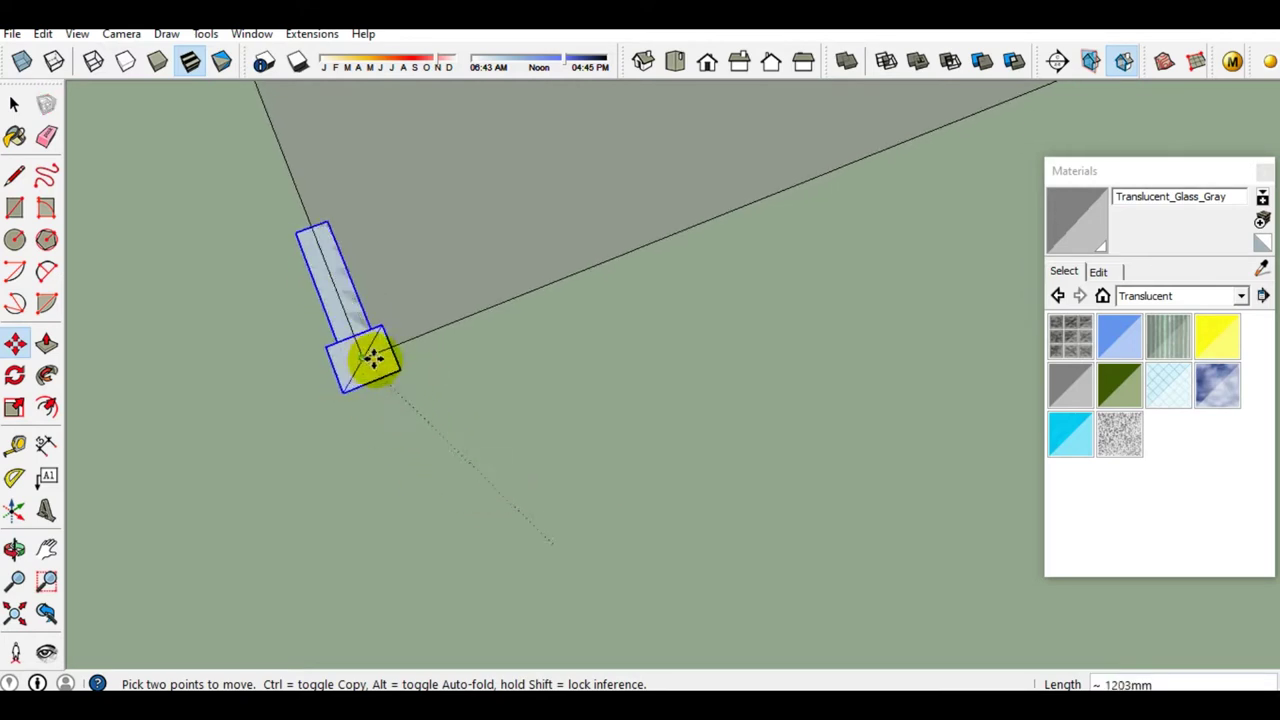
{"action": "left_click", "coordinate": [356, 357]}
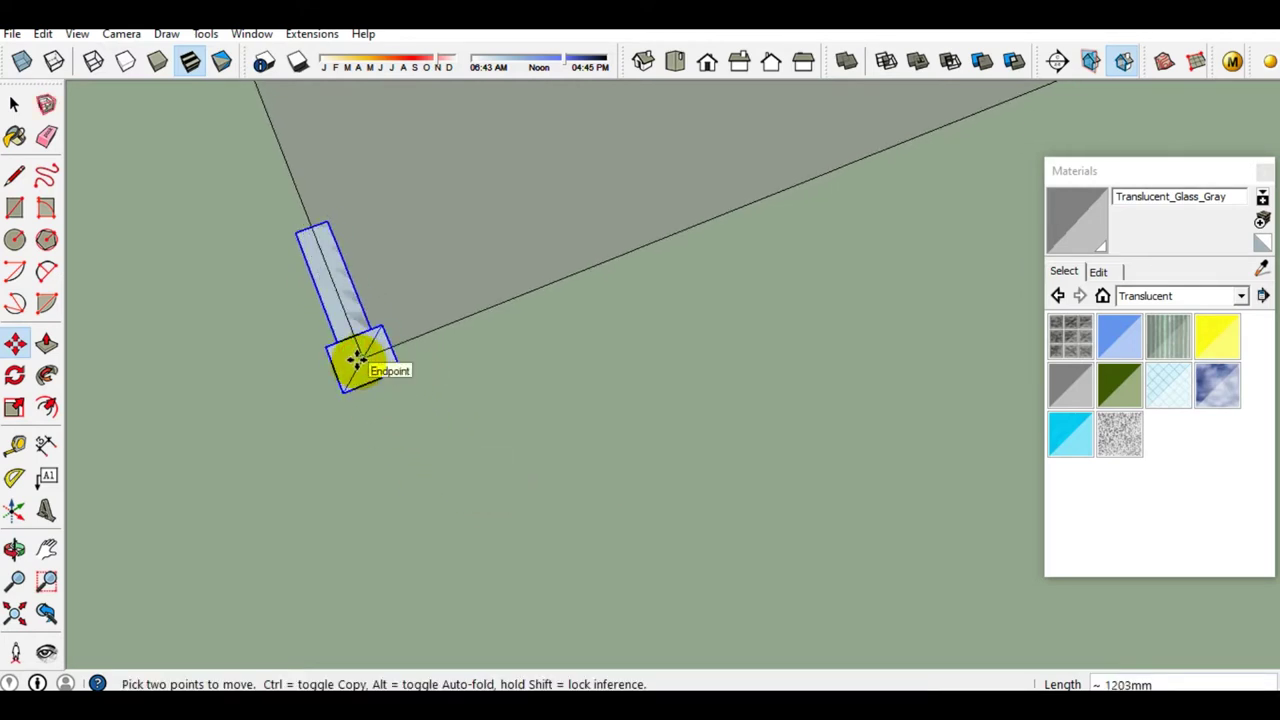
Copy the post 15000 mm along the edge to the next plot corner
{"action": "key", "text": "ctrl"}
{"action": "left_click", "coordinate": [356, 357]}
{"action": "scroll", "coordinate": [414, 343], "scroll_direction": "up", "scroll_amount": 3}
{"action": "scroll", "coordinate": [250, 450], "scroll_direction": "up", "scroll_amount": 3}
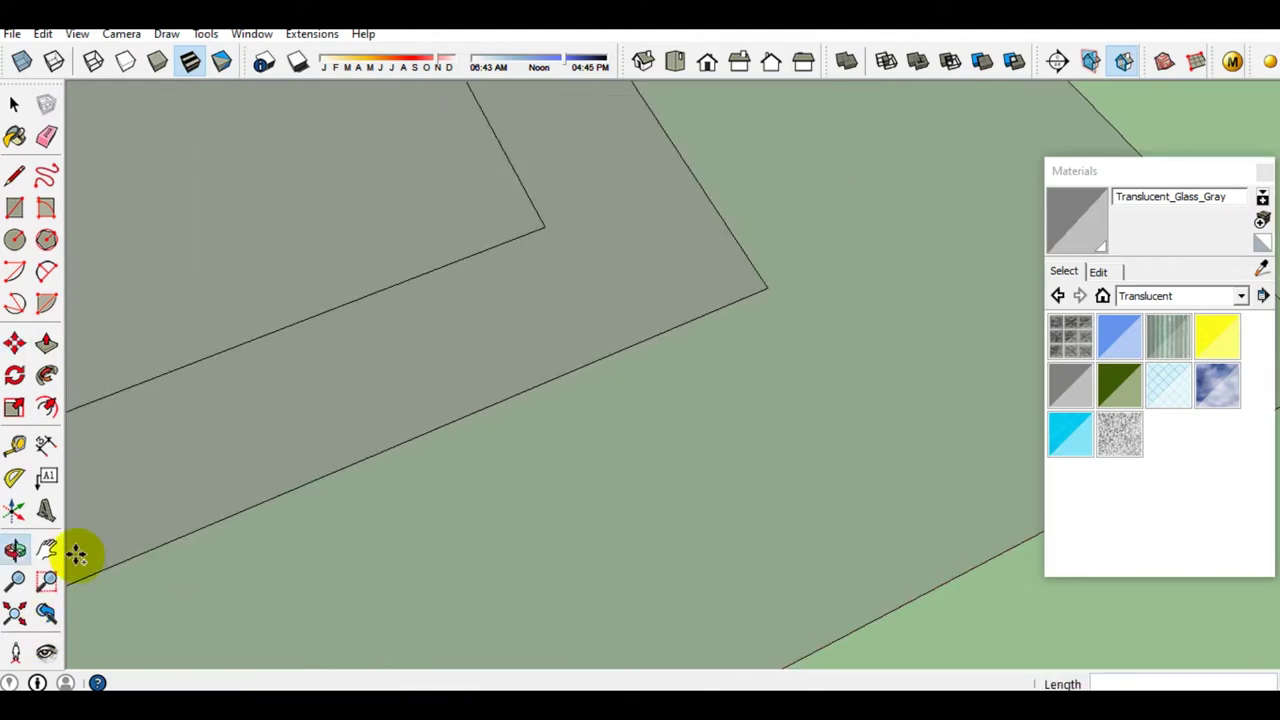
{"action": "scroll", "coordinate": [600, 370], "scroll_direction": "up", "scroll_amount": 1}
{"action": "scroll", "coordinate": [690, 325], "scroll_direction": "up", "scroll_amount": 1}
{"action": "scroll", "coordinate": [760, 290], "scroll_direction": "up", "scroll_amount": 1}
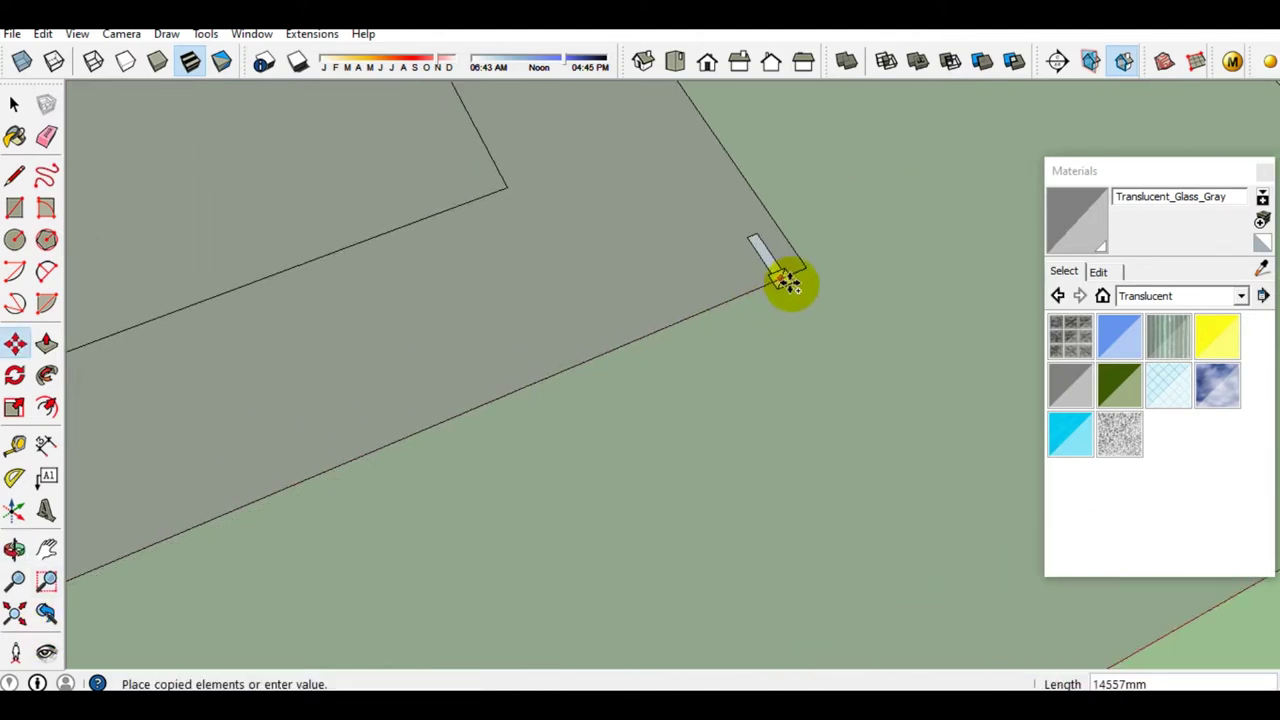
{"action": "scroll", "coordinate": [790, 270], "scroll_direction": "up", "scroll_amount": 2}
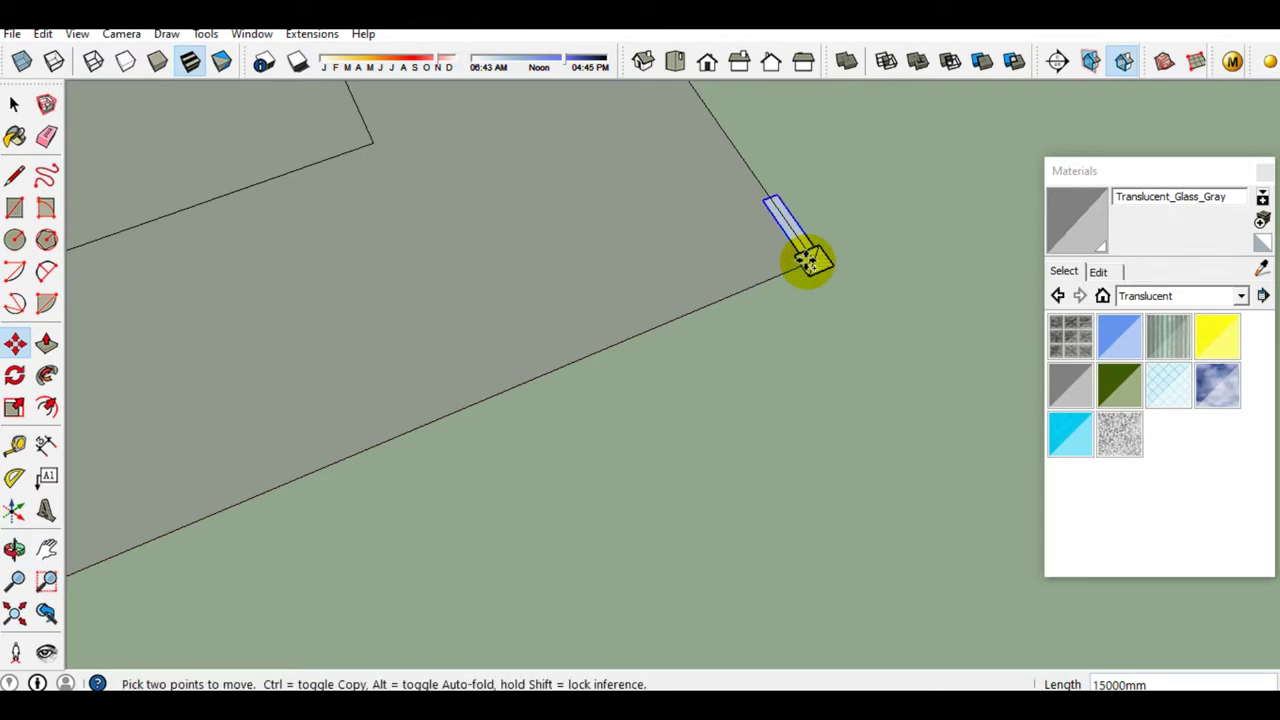
{"action": "left_click", "coordinate": [808, 260]}
{"action": "key", "text": "space"}
Select the corner post and start another copy along the plot edge toward the far corner
{"action": "mouse_move", "coordinate": [143, 463]}
{"action": "middle_mouse_down"}
{"action": "mouse_move", "coordinate": [287, 403]}
{"action": "mouse_move", "coordinate": [297, 414]}
{"action": "mouse_move", "coordinate": [279, 369]}
{"action": "middle_mouse_up"}
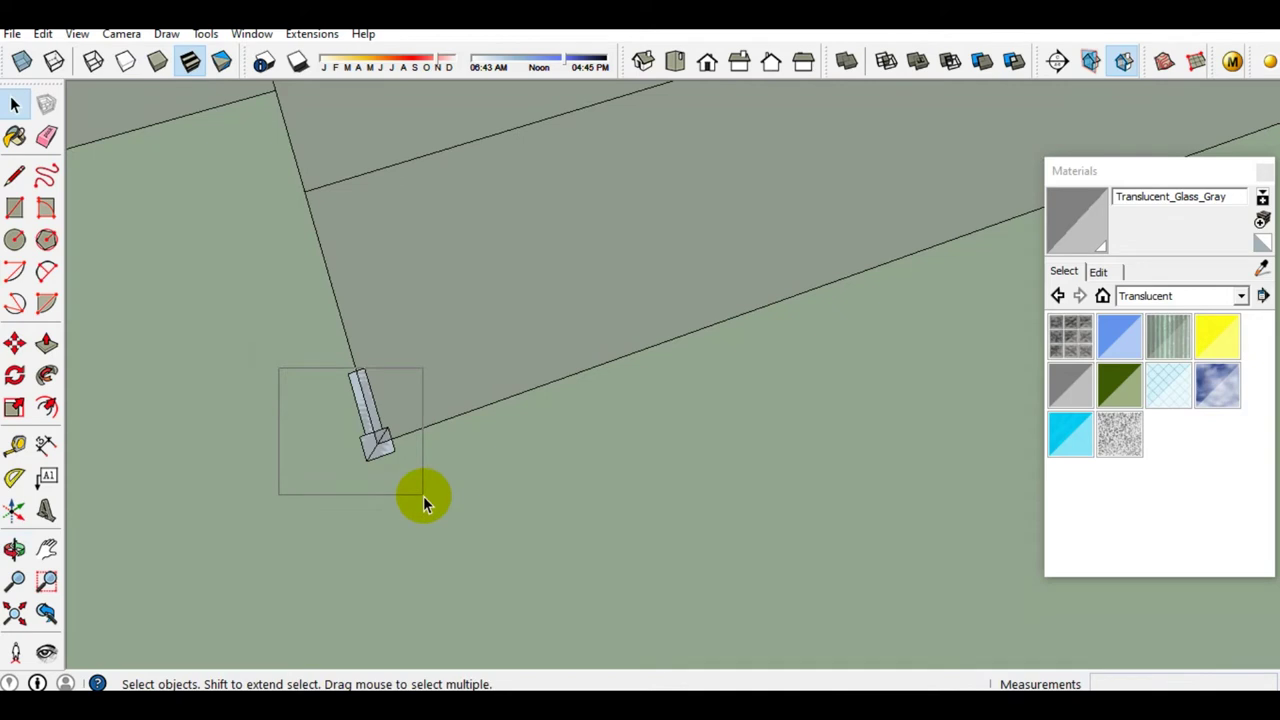
{"action": "left_click_drag", "start_coordinate": [306, 347], "coordinate": [436, 483]}
{"action": "scroll", "coordinate": [365, 420], "scroll_direction": "up", "scroll_amount": 1}
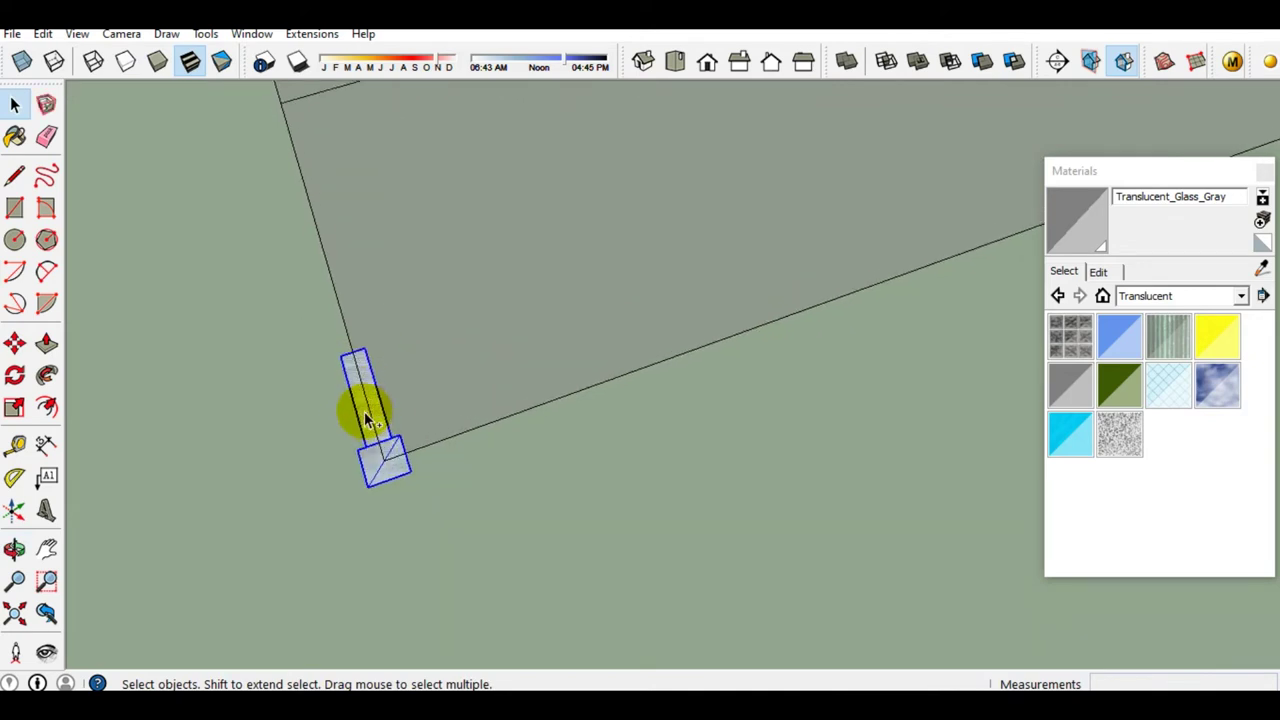
{"action": "scroll", "coordinate": [368, 425], "scroll_direction": "up", "scroll_amount": 1}
{"action": "key", "text": "m"}
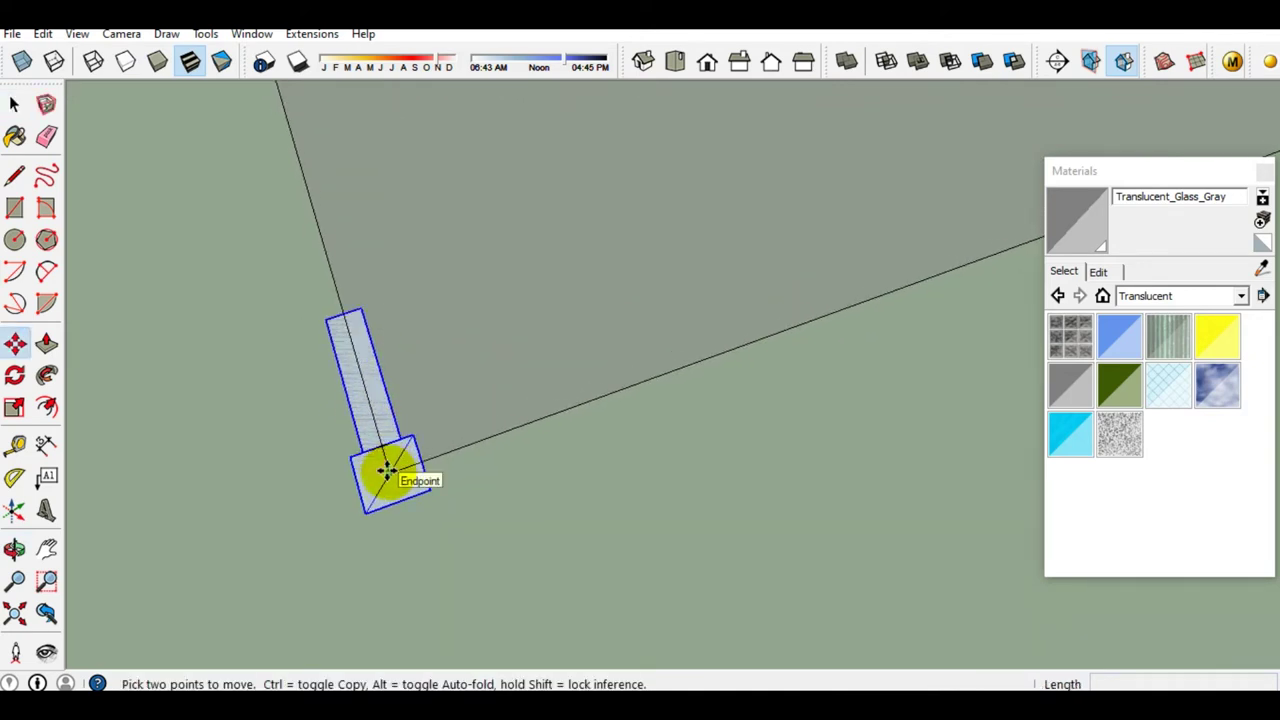
{"action": "left_click", "coordinate": [387, 472]}
{"action": "middle_click_drag", "start_coordinate": [200, 517], "coordinate": [63, 509]}
{"action": "key", "text": "ctrl"}
{"action": "mouse_move", "coordinate": [930, 270]}
{"action": "middle_mouse_down"}
{"action": "mouse_move", "coordinate": [129, 426]}
{"action": "mouse_move", "coordinate": [445, 350]}
{"action": "middle_mouse_up"}
{"action": "type", "text": "/4"}
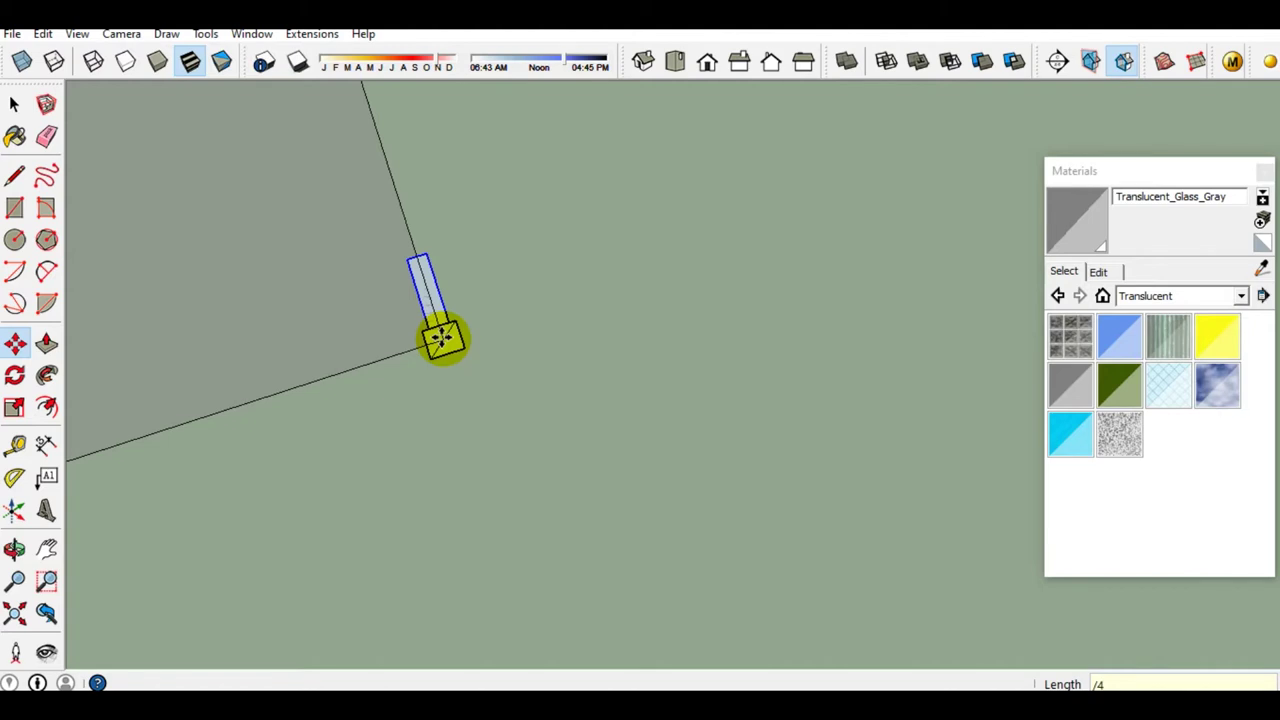
Divide the first 15000mm post copy into four posts spaced 3750mm apart
{"action": "key", "text": "Return"}
{"action": "key", "text": "space"}
{"action": "scroll", "coordinate": [494, 333], "scroll_direction": "down", "scroll_amount": 3}
{"action": "mouse_move", "coordinate": [623, 285]}
{"action": "middle_mouse_down"}
{"action": "mouse_move", "coordinate": [428, 337]}
{"action": "mouse_move", "coordinate": [634, 240]}
{"action": "mouse_move", "coordinate": [758, 265]}
{"action": "mouse_move", "coordinate": [651, 409]}
{"action": "middle_mouse_up"}
{"action": "scroll", "coordinate": [740, 266], "scroll_direction": "up", "scroll_amount": 4}
{"action": "scroll", "coordinate": [600, 420], "scroll_direction": "up", "scroll_amount": 2}
Copy a post 15000mm to the next plot corner and divide that run into four posts
{"action": "key", "text": "m"}
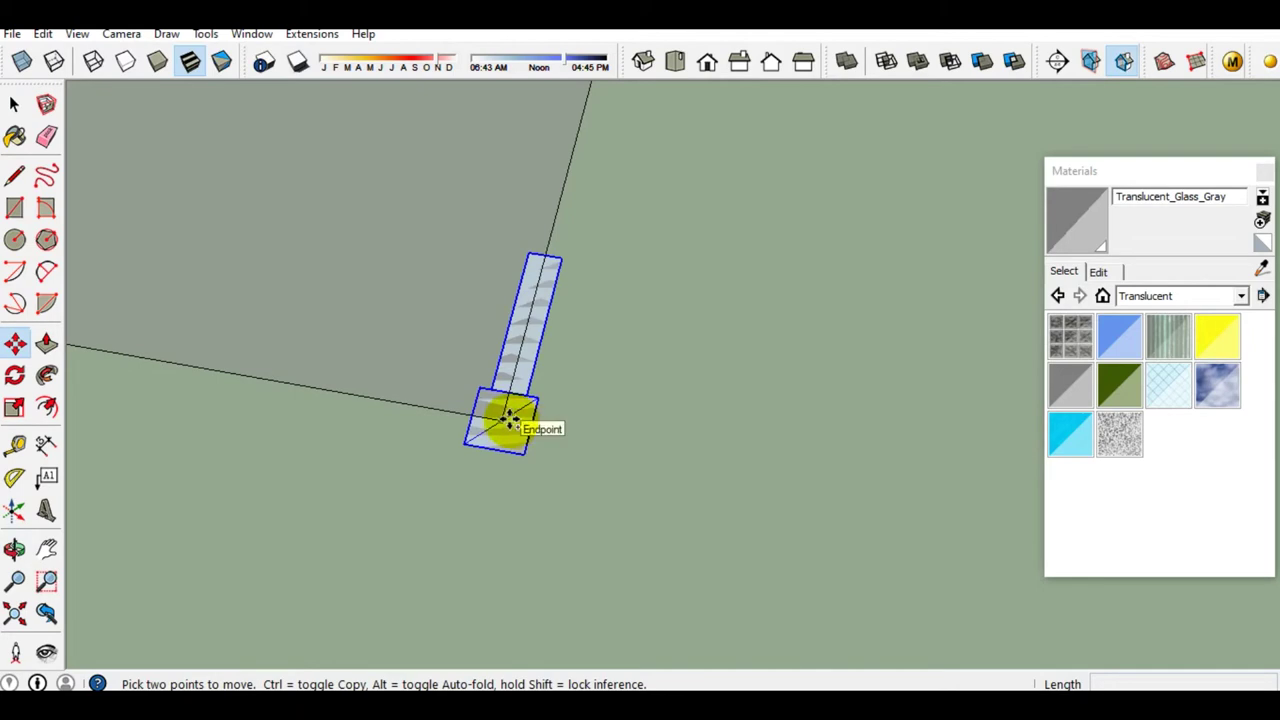
{"action": "key", "text": "ctrl"}
{"action": "left_click", "coordinate": [510, 420]}
{"action": "scroll", "coordinate": [560, 271], "scroll_direction": "down", "scroll_amount": 3}
{"action": "scroll", "coordinate": [600, 109], "scroll_direction": "up", "scroll_amount": 3}
{"action": "middle_click_drag", "start_coordinate": [600, 109], "coordinate": [550, 378]}
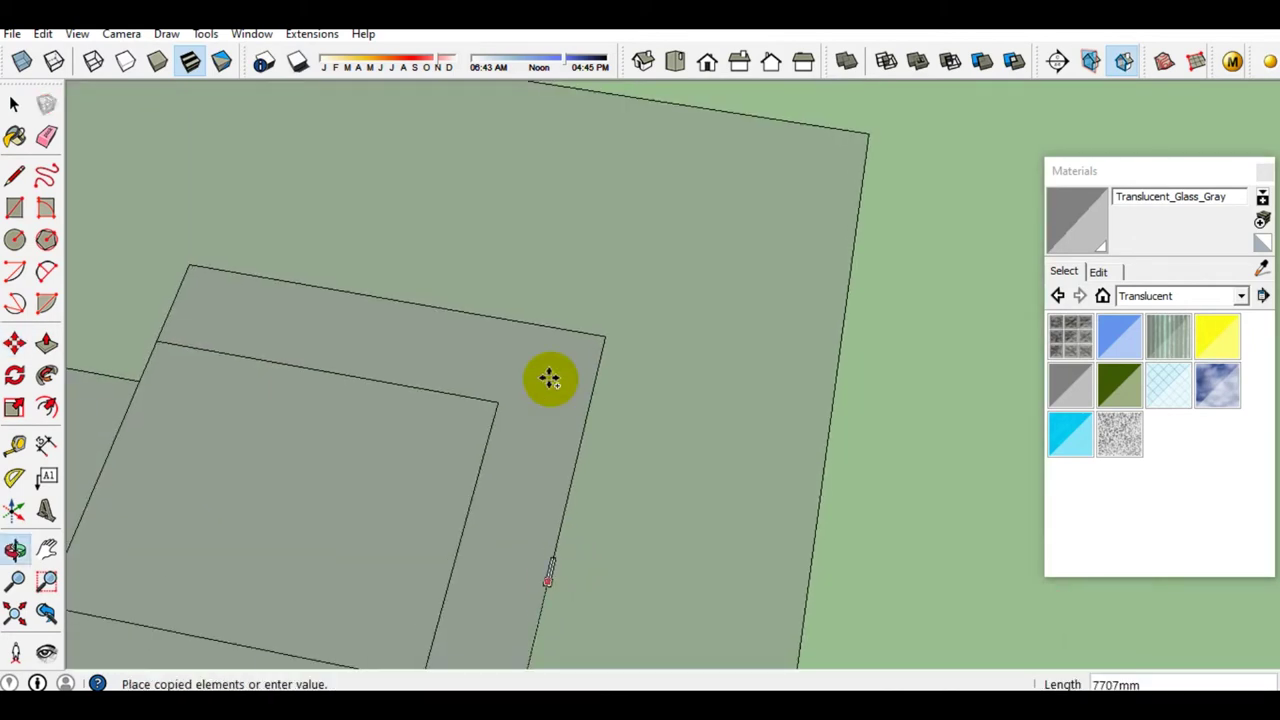
{"action": "scroll", "coordinate": [565, 390], "scroll_direction": "up", "scroll_amount": 2}
{"action": "scroll", "coordinate": [610, 370], "scroll_direction": "up", "scroll_amount": 2}
{"action": "scroll", "coordinate": [640, 280], "scroll_direction": "up", "scroll_amount": 1}
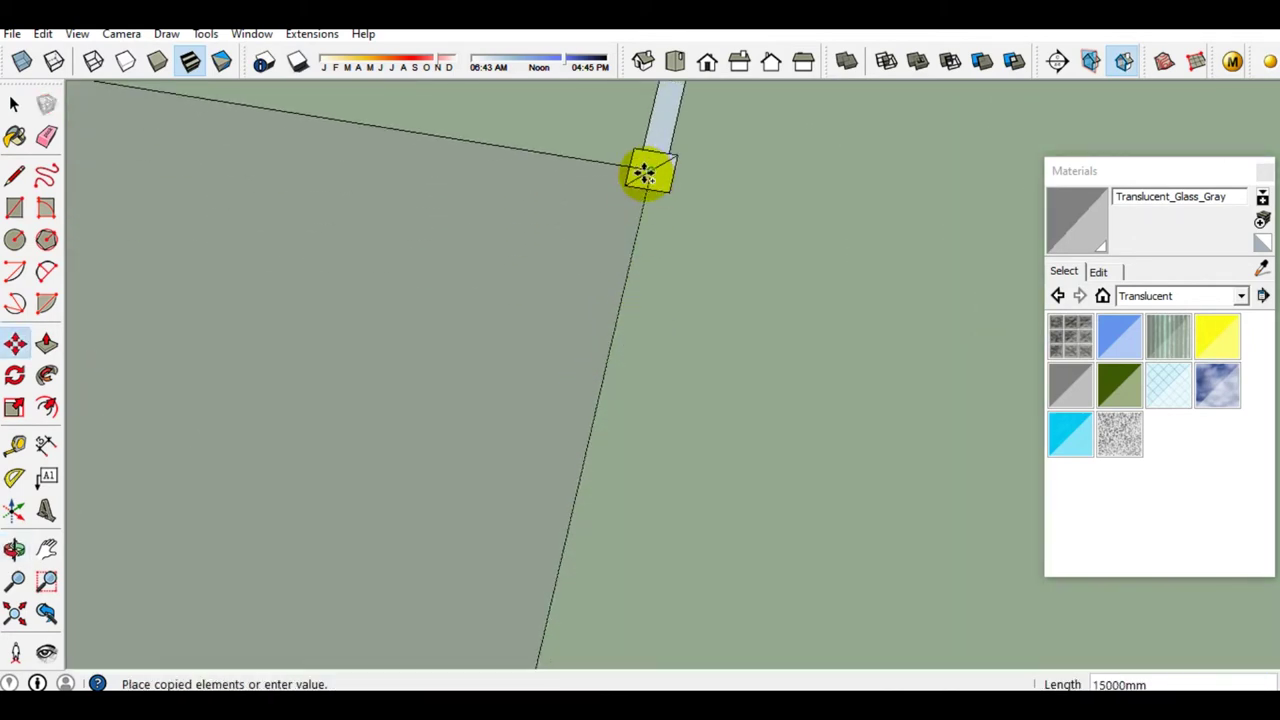
{"action": "left_click", "coordinate": [645, 175]}
{"action": "type", "text": "/4"}
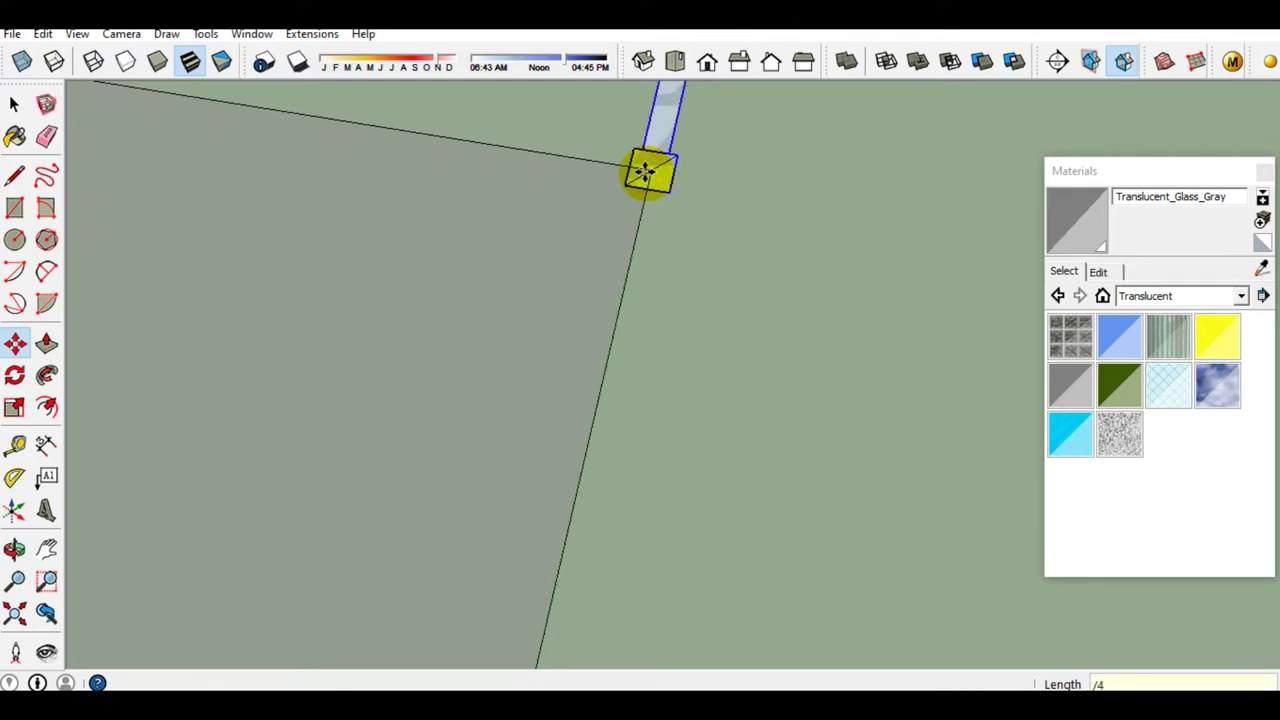
{"action": "key", "text": "Return"}
{"action": "key", "text": "space"}
{"action": "scroll", "coordinate": [711, 328], "scroll_direction": "down", "scroll_amount": 2}
{"action": "scroll", "coordinate": [535, 263], "scroll_direction": "down", "scroll_amount": 2}
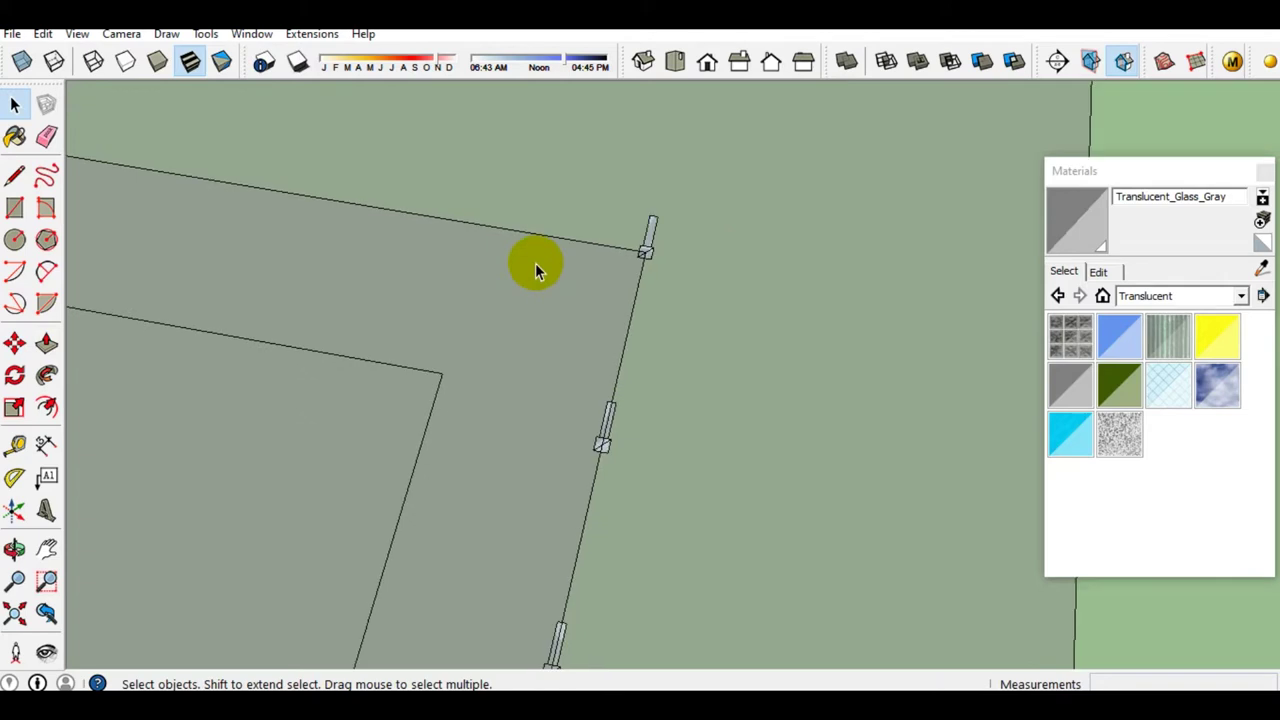
{"action": "scroll", "coordinate": [586, 314], "scroll_direction": "down", "scroll_amount": 2}
{"action": "middle_click_drag", "start_coordinate": [586, 314], "coordinate": [614, 444]}
{"action": "scroll", "coordinate": [614, 400], "scroll_direction": "up", "scroll_amount": 2}
{"action": "scroll", "coordinate": [726, 363], "scroll_direction": "up", "scroll_amount": 2}
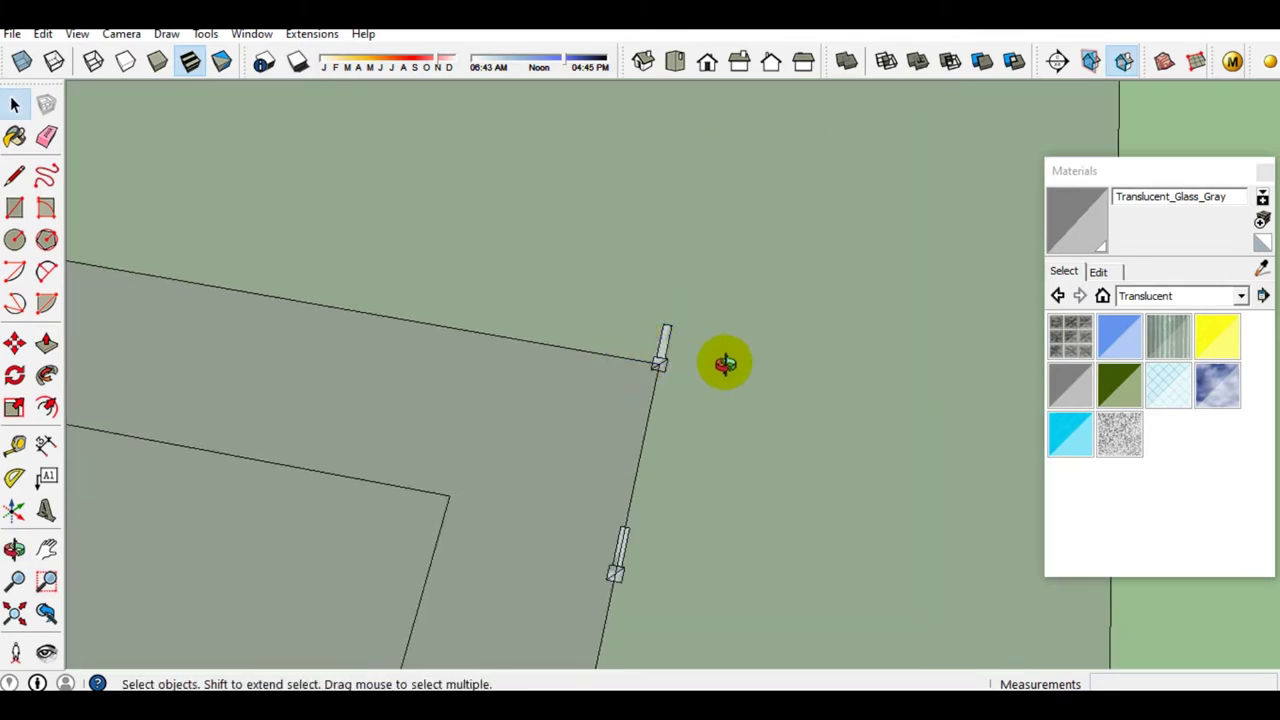
{"action": "scroll", "coordinate": [651, 337], "scroll_direction": "up", "scroll_amount": 1}
{"action": "scroll", "coordinate": [650, 325], "scroll_direction": "down", "scroll_amount": 2}
{"action": "scroll", "coordinate": [623, 434], "scroll_direction": "down", "scroll_amount": 2}
{"action": "scroll", "coordinate": [443, 517], "scroll_direction": "up", "scroll_amount": 2}
{"action": "scroll", "coordinate": [278, 462], "scroll_direction": "up", "scroll_amount": 2}
{"action": "scroll", "coordinate": [278, 462], "scroll_direction": "up", "scroll_amount": 2}
{"action": "scroll", "coordinate": [334, 489], "scroll_direction": "up", "scroll_amount": 2}
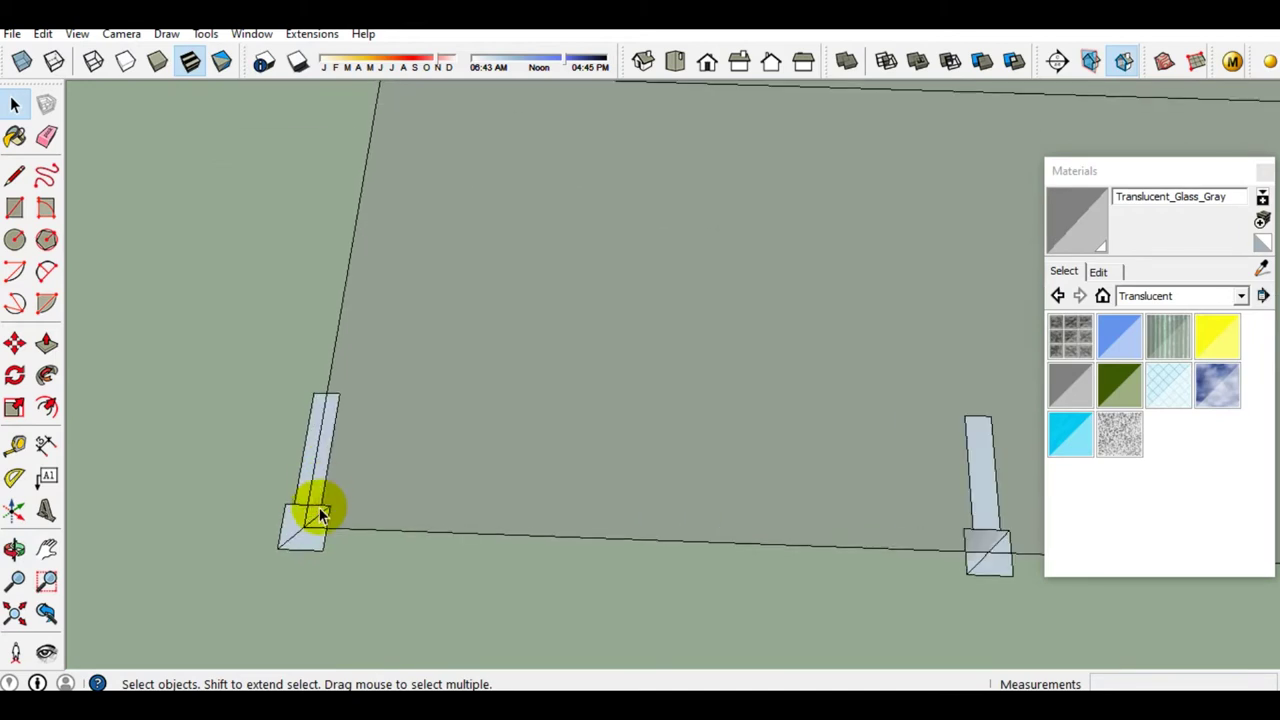
Rotate a copy of the bottom-left fence post so it lies flat as the first rail
{"action": "left_click", "coordinate": [320, 497]}
{"action": "middle_click_drag", "start_coordinate": [314, 529], "coordinate": [300, 514]}
{"action": "key", "text": "q"}
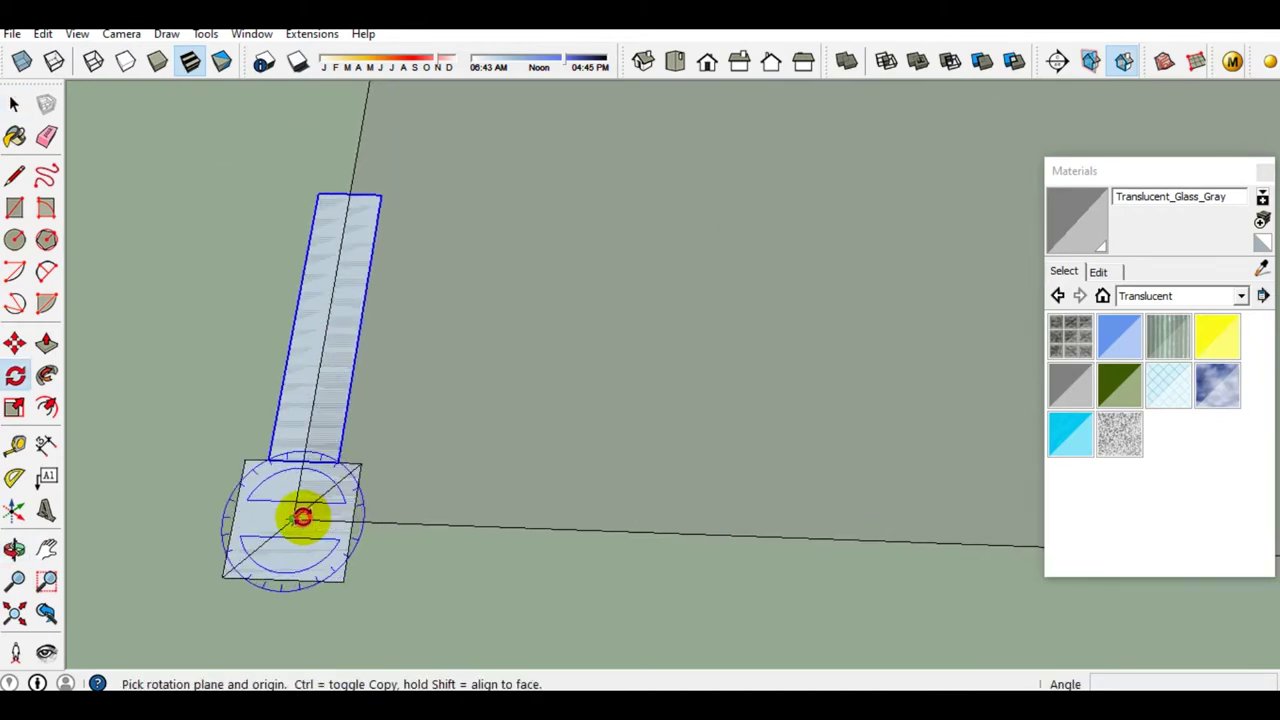
{"action": "left_click", "coordinate": [300, 517]}
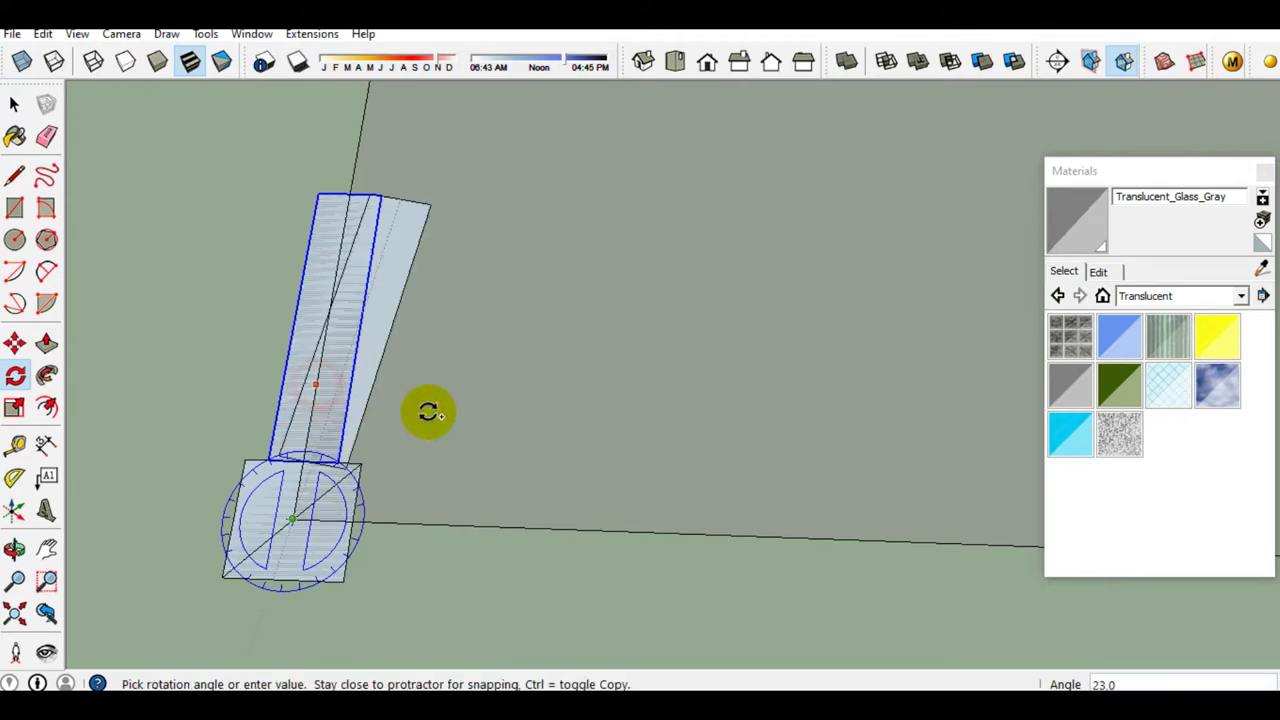
{"action": "left_click", "coordinate": [492, 527]}
{"action": "key", "text": "space"}
{"action": "scroll", "coordinate": [540, 527], "scroll_direction": "down", "scroll_amount": 2}
{"action": "middle_click_drag", "start_coordinate": [566, 528], "coordinate": [357, 470]}
{"action": "scroll", "coordinate": [357, 468], "scroll_direction": "down", "scroll_amount": 1}
Stretch the first rail along the fence edge to the next post
{"action": "key", "text": "s"}
{"action": "left_click", "coordinate": [406, 480]}
{"action": "scroll", "coordinate": [397, 467], "scroll_direction": "down", "scroll_amount": 2}
{"action": "scroll", "coordinate": [715, 490], "scroll_direction": "up", "scroll_amount": 2}
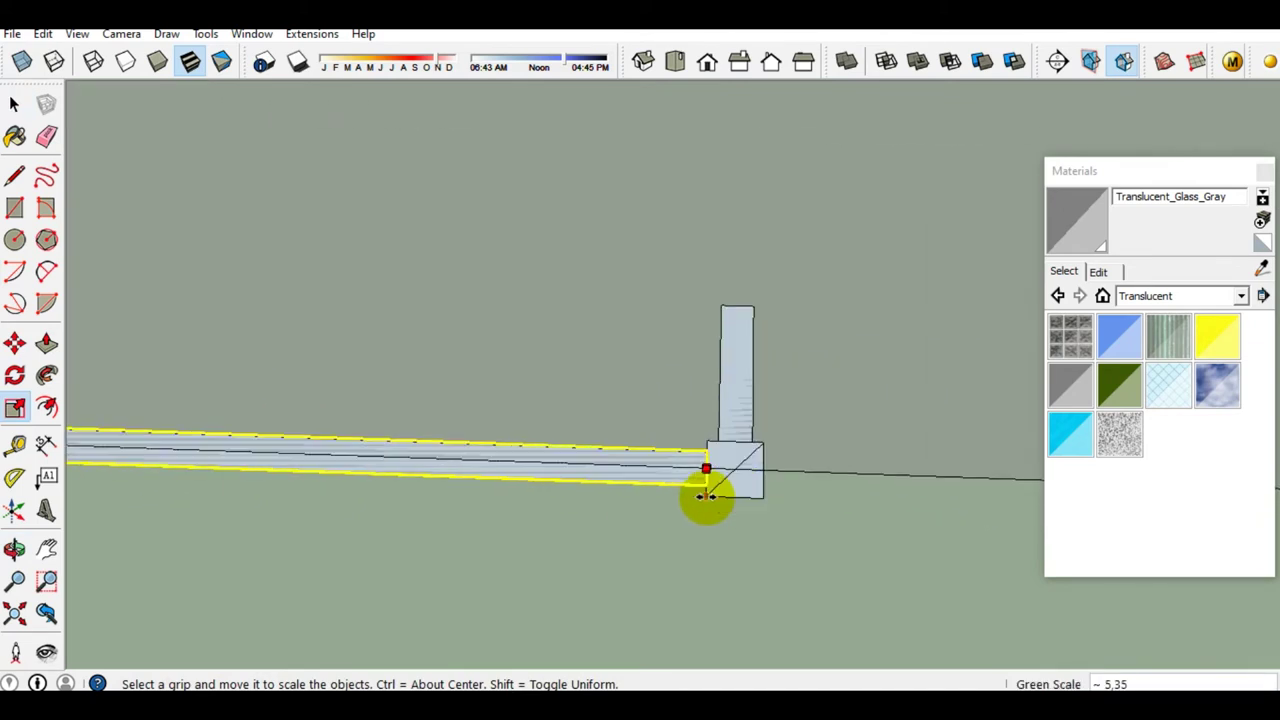
{"action": "left_click", "coordinate": [706, 503]}
{"action": "key", "text": "space"}
{"action": "scroll", "coordinate": [706, 503], "scroll_direction": "up", "scroll_amount": 1}
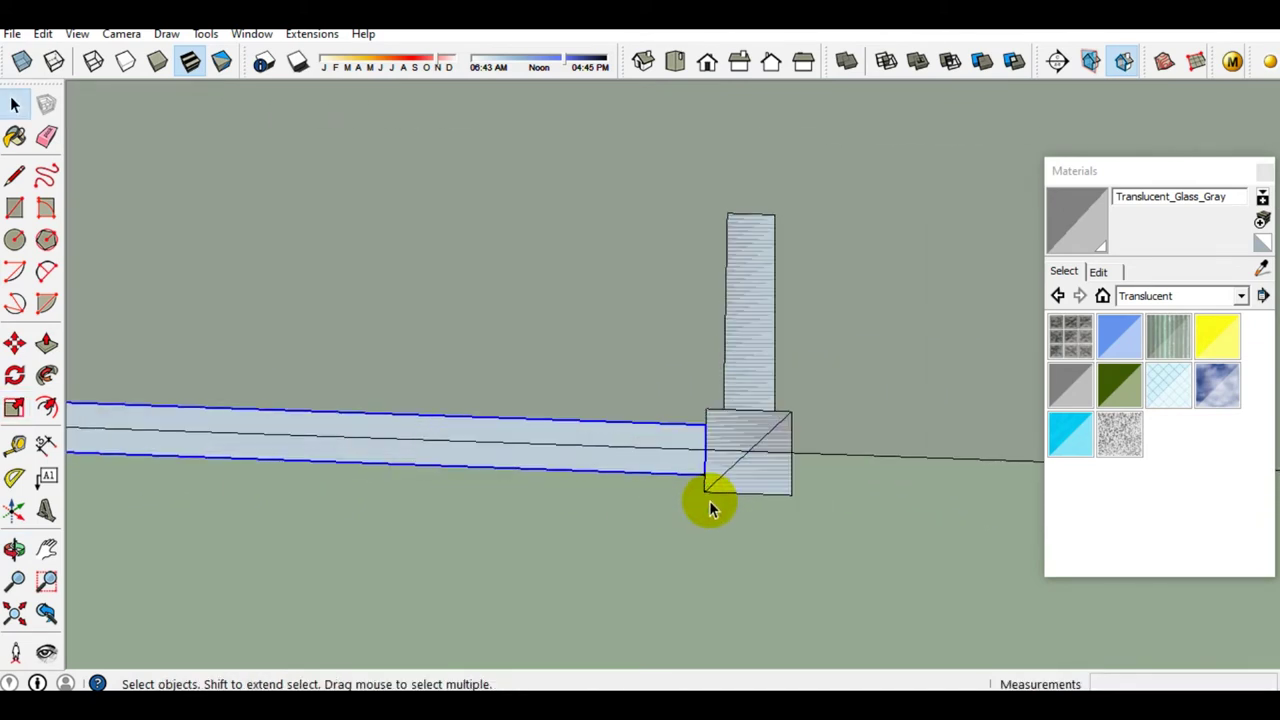
{"action": "scroll", "coordinate": [734, 460], "scroll_direction": "down", "scroll_amount": 1}
Lay another copy of the upright post flat as a second rail
{"action": "key", "text": "q"}
{"action": "left_click", "coordinate": [737, 470]}
{"action": "left_click", "coordinate": [743, 371]}
{"action": "key", "text": "Escape"}
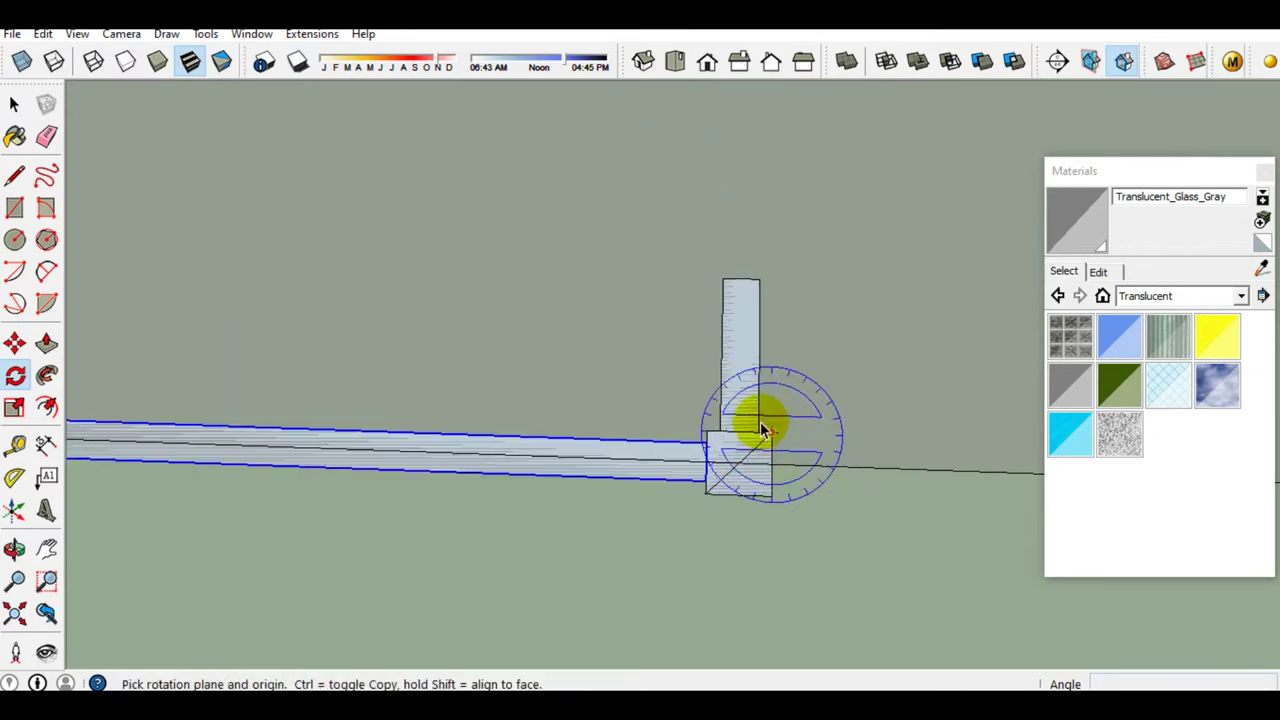
{"action": "key", "text": "space"}
{"action": "left_click", "coordinate": [750, 415]}
{"action": "key", "text": "q"}
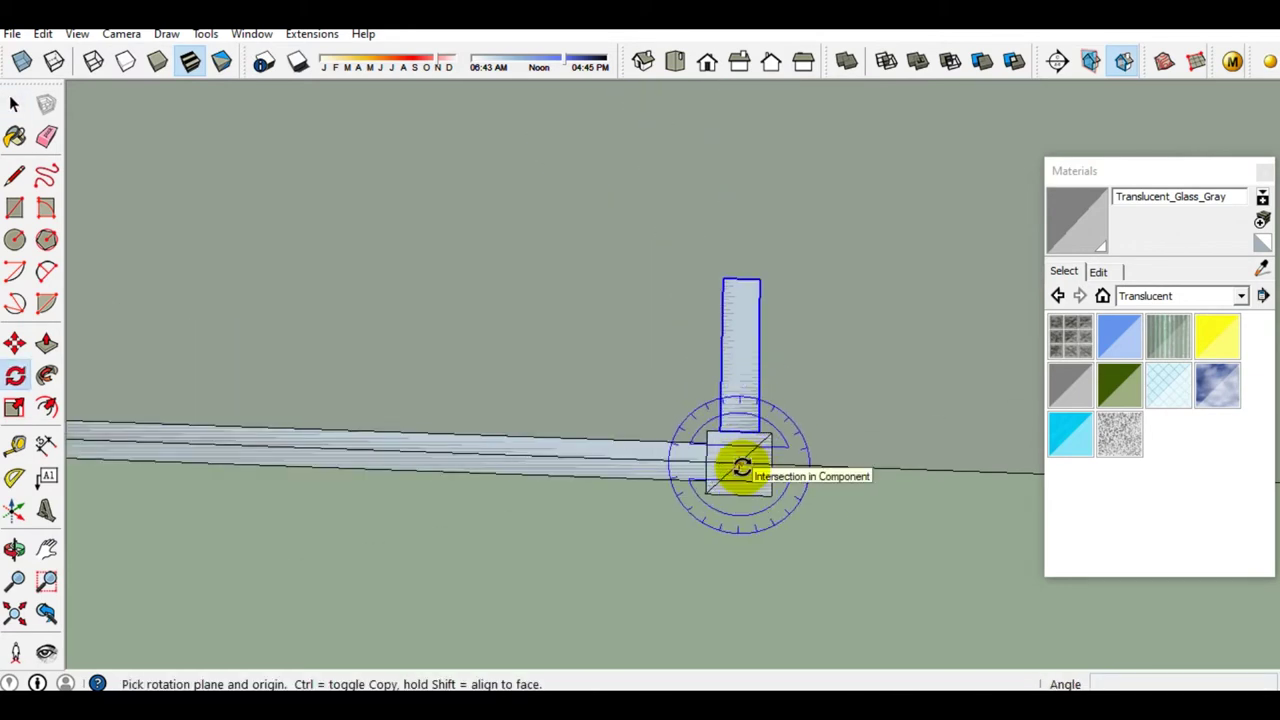
{"action": "left_click", "coordinate": [738, 464]}
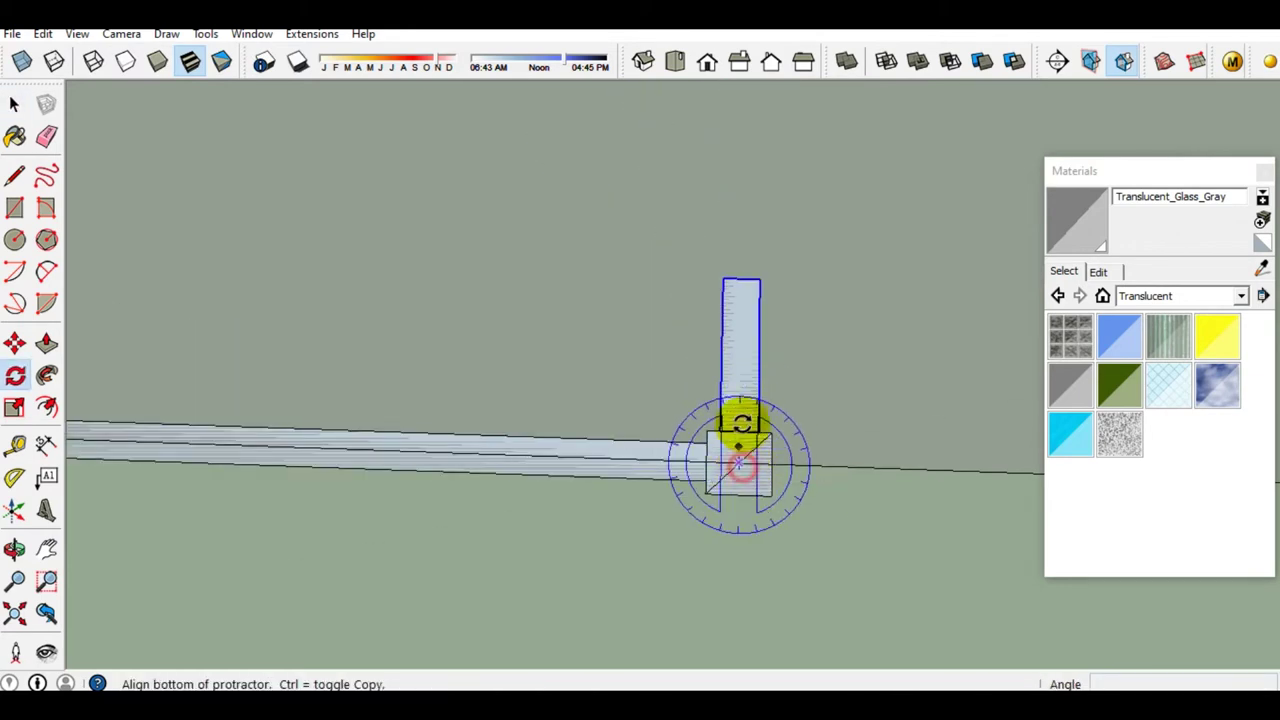
{"action": "left_click", "coordinate": [760, 395]}
{"action": "left_click", "coordinate": [808, 466]}
{"action": "key", "text": "space"}
Stretch the second rail along the fence edge
{"action": "middle_click_drag", "start_coordinate": [771, 480], "coordinate": [48, 442]}
{"action": "key", "text": "s"}
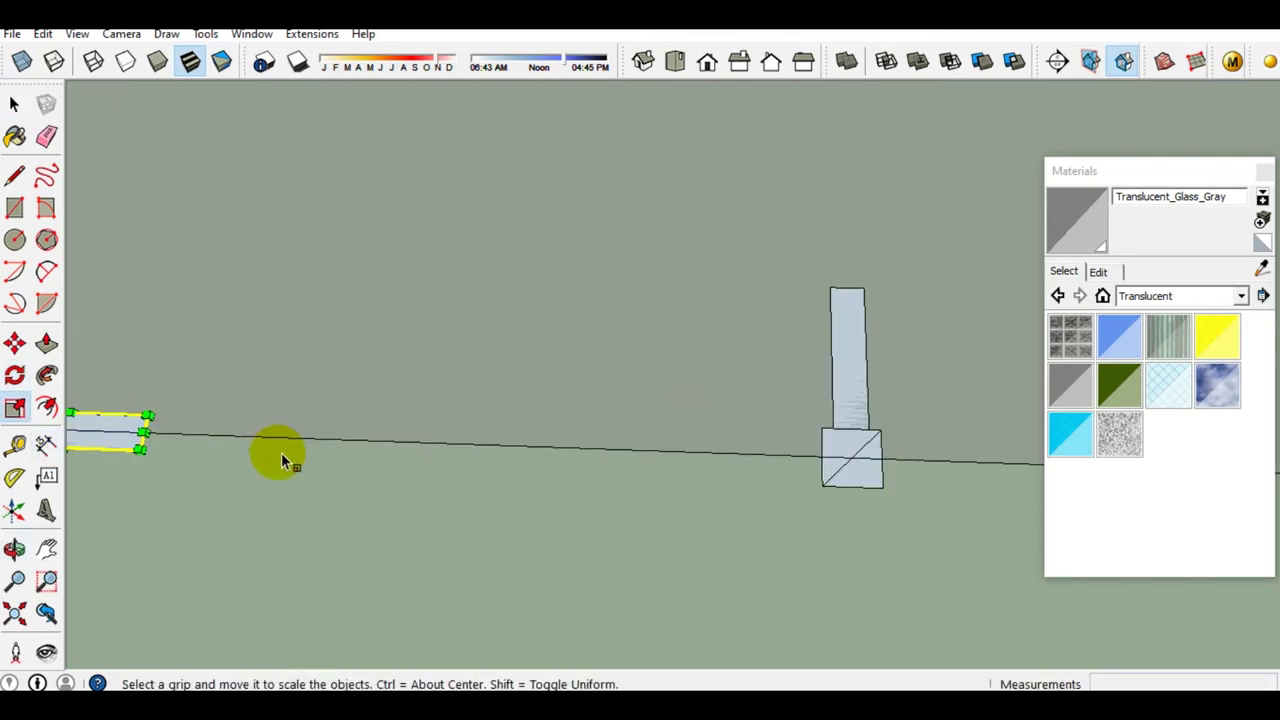
{"action": "left_click_drag", "start_coordinate": [190, 432], "coordinate": [738, 486]}
{"action": "middle_click_drag", "start_coordinate": [738, 486], "coordinate": [666, 471]}
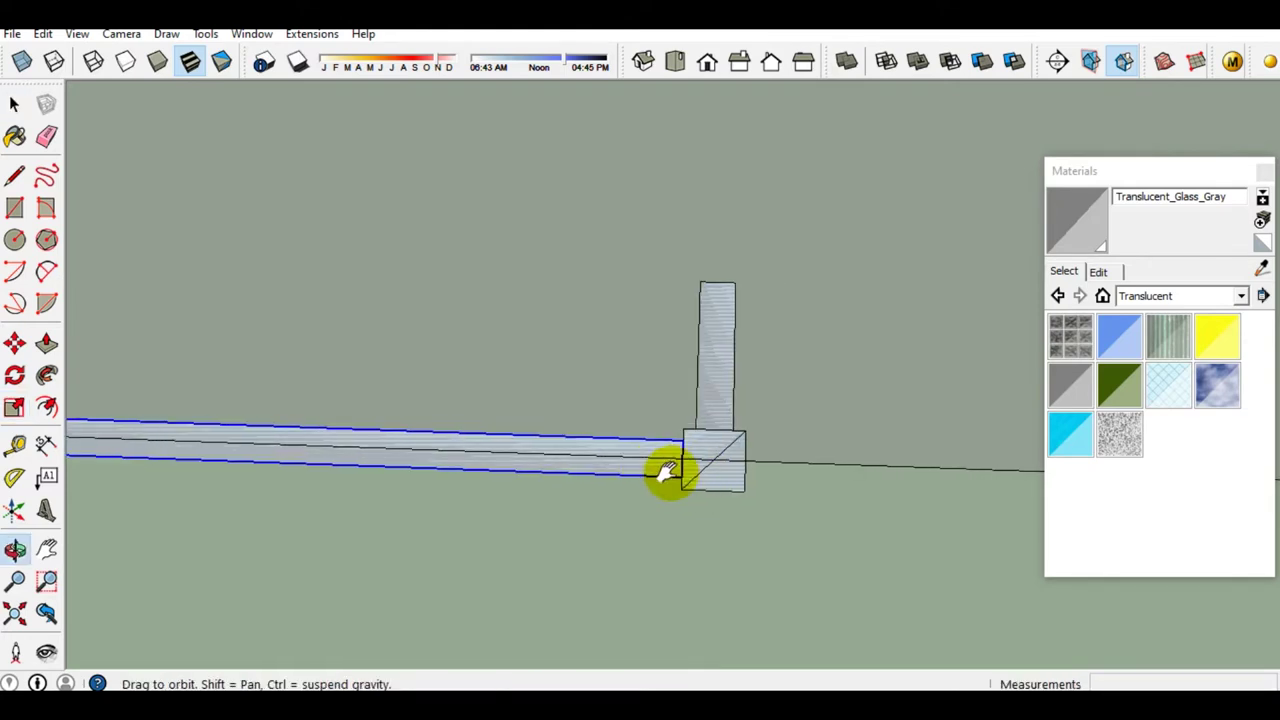
{"action": "key", "text": "space"}
Lay a third post copy flat and stretch it along green toward the next post
{"action": "left_click", "coordinate": [677, 420]}
{"action": "key", "text": "q"}
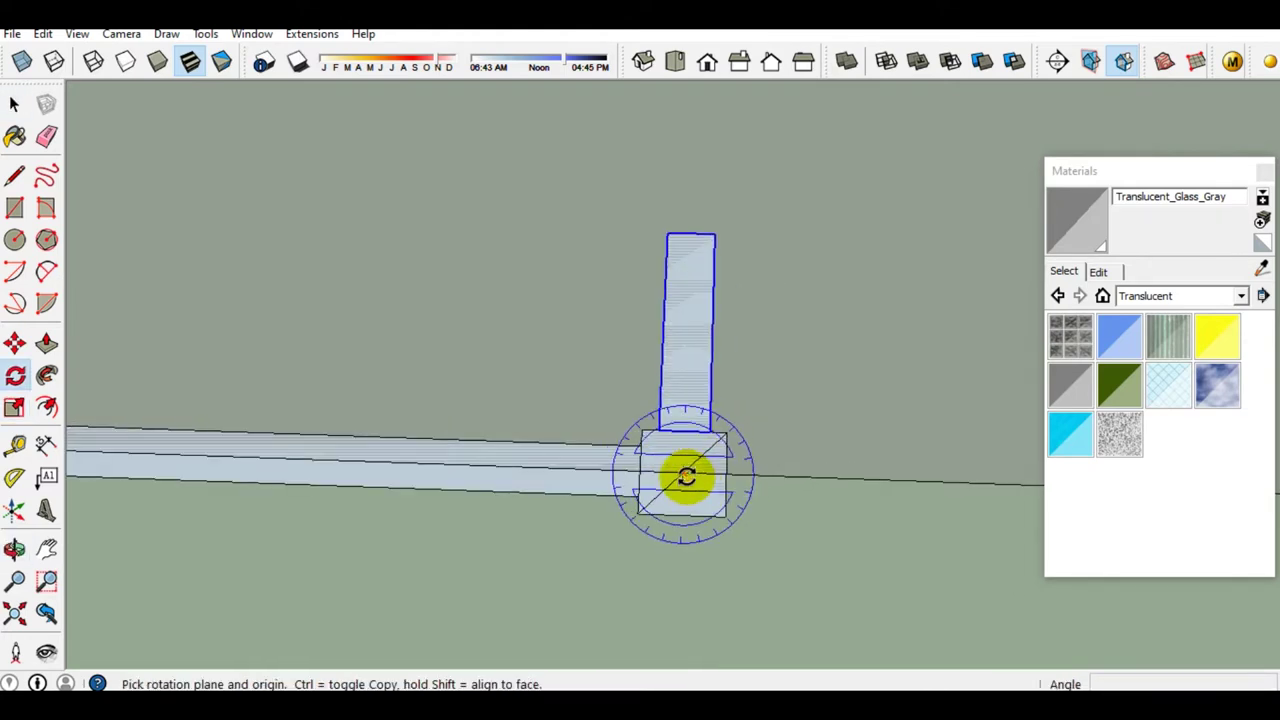
{"action": "left_click_drag", "start_coordinate": [684, 473], "coordinate": [686, 386]}
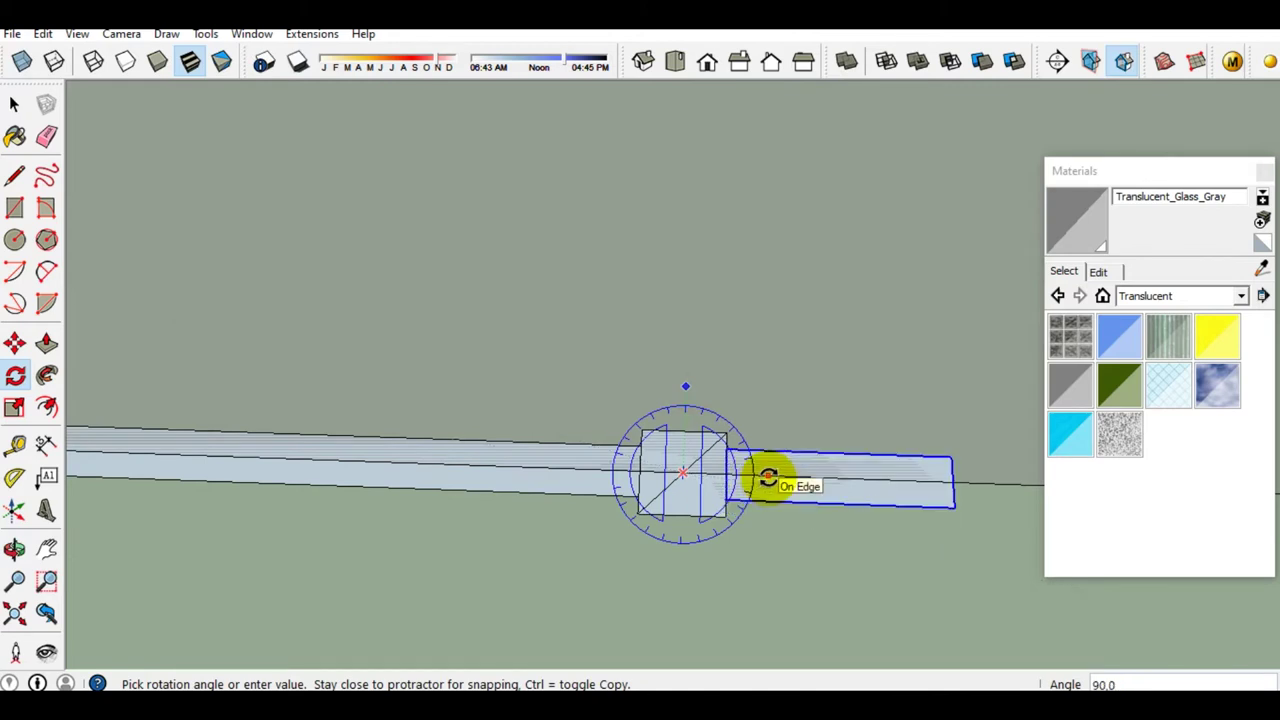
{"action": "left_click", "coordinate": [765, 479]}
{"action": "mouse_move", "coordinate": [765, 479]}
{"action": "middle_mouse_down"}
{"action": "mouse_move", "coordinate": [48, 408]}
{"action": "mouse_move", "coordinate": [145, 410]}
{"action": "middle_mouse_up"}
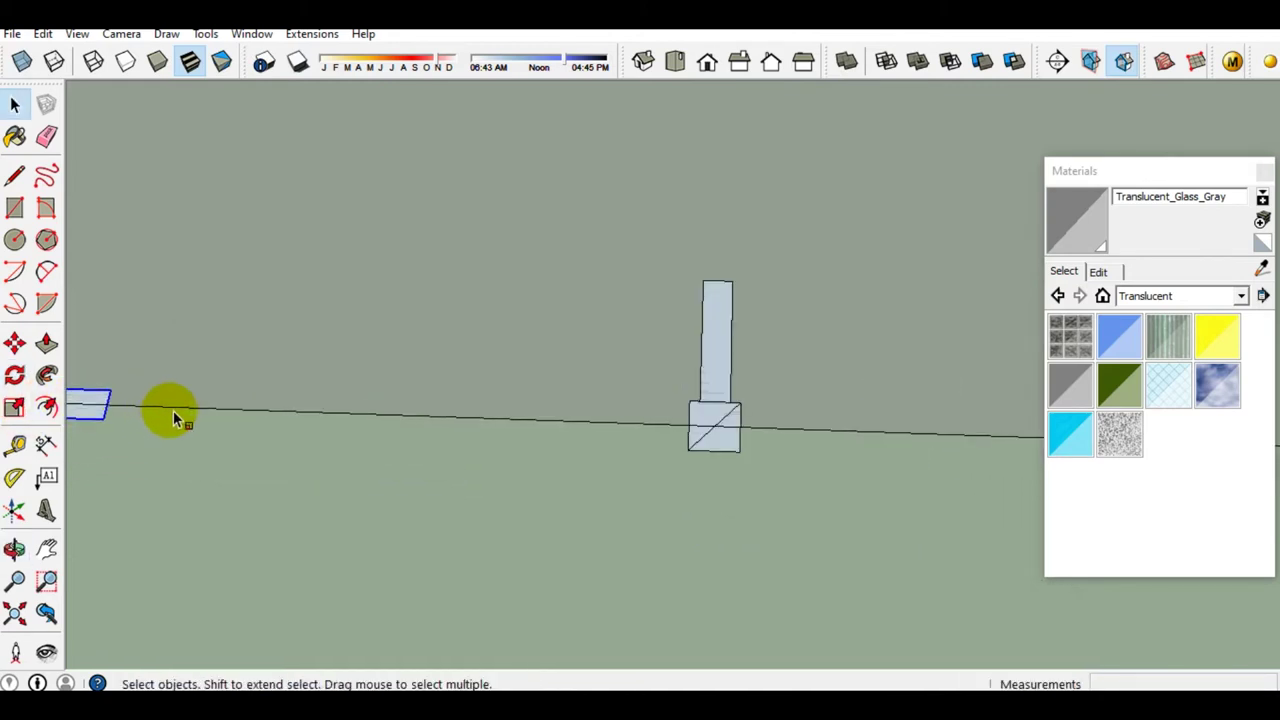
{"action": "key", "text": "s"}
{"action": "left_click_drag", "start_coordinate": [104, 403], "coordinate": [690, 432]}
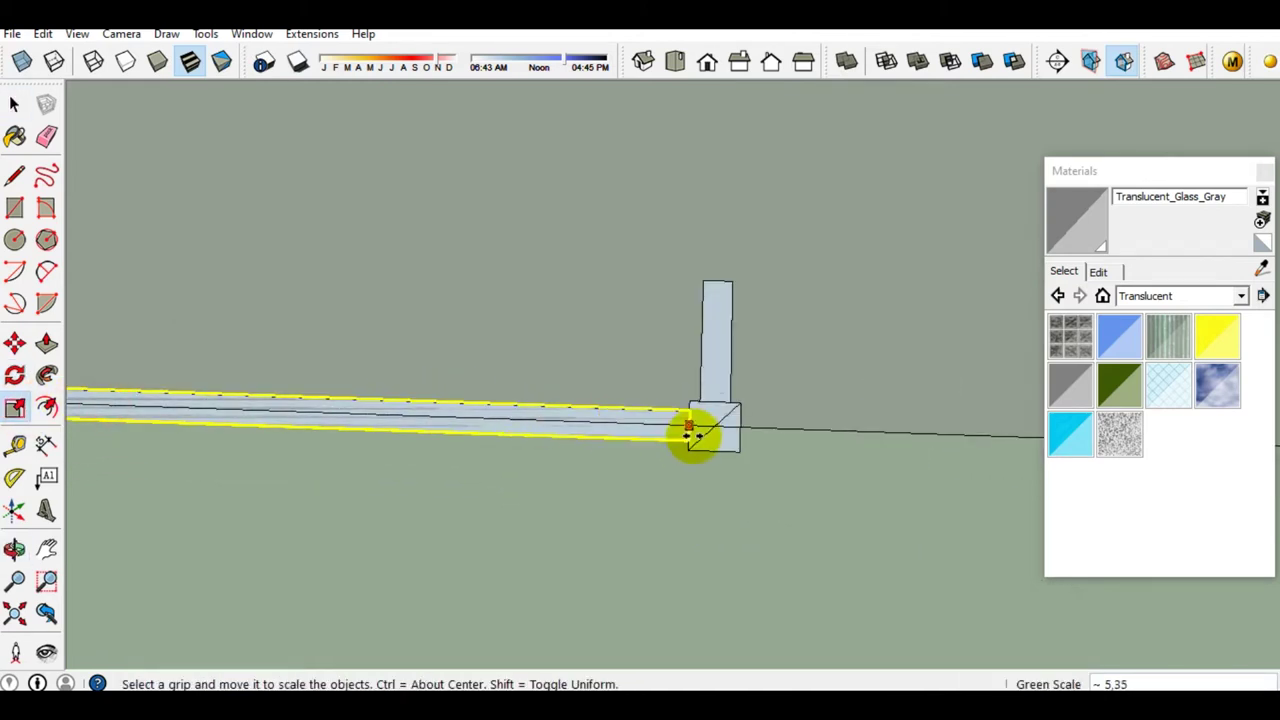
{"action": "key", "text": "space"}
Turn the loose upright piece 90° flat and stretch it to reach the next post
{"action": "mouse_move", "coordinate": [691, 443]}
{"action": "middle_mouse_down"}
{"action": "mouse_move", "coordinate": [471, 423]}
{"action": "mouse_move", "coordinate": [502, 410]}
{"action": "middle_mouse_up"}
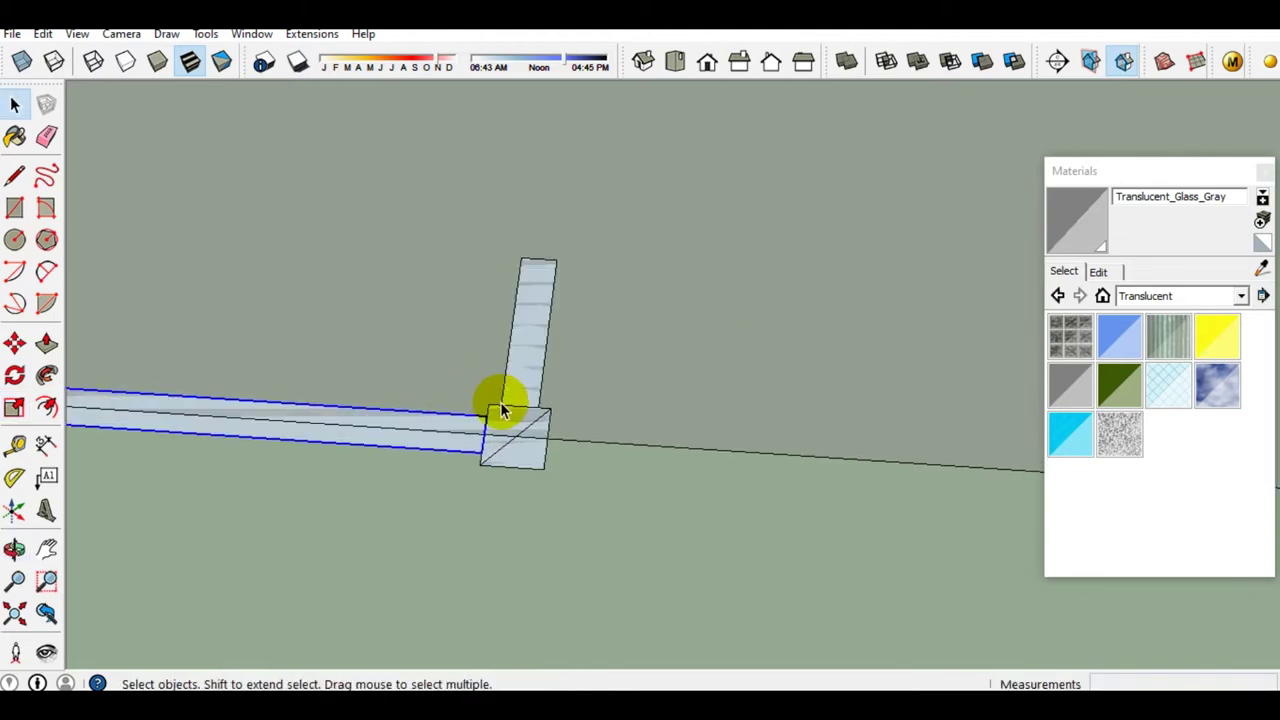
{"action": "key", "text": "q"}
{"action": "left_click", "coordinate": [512, 458]}
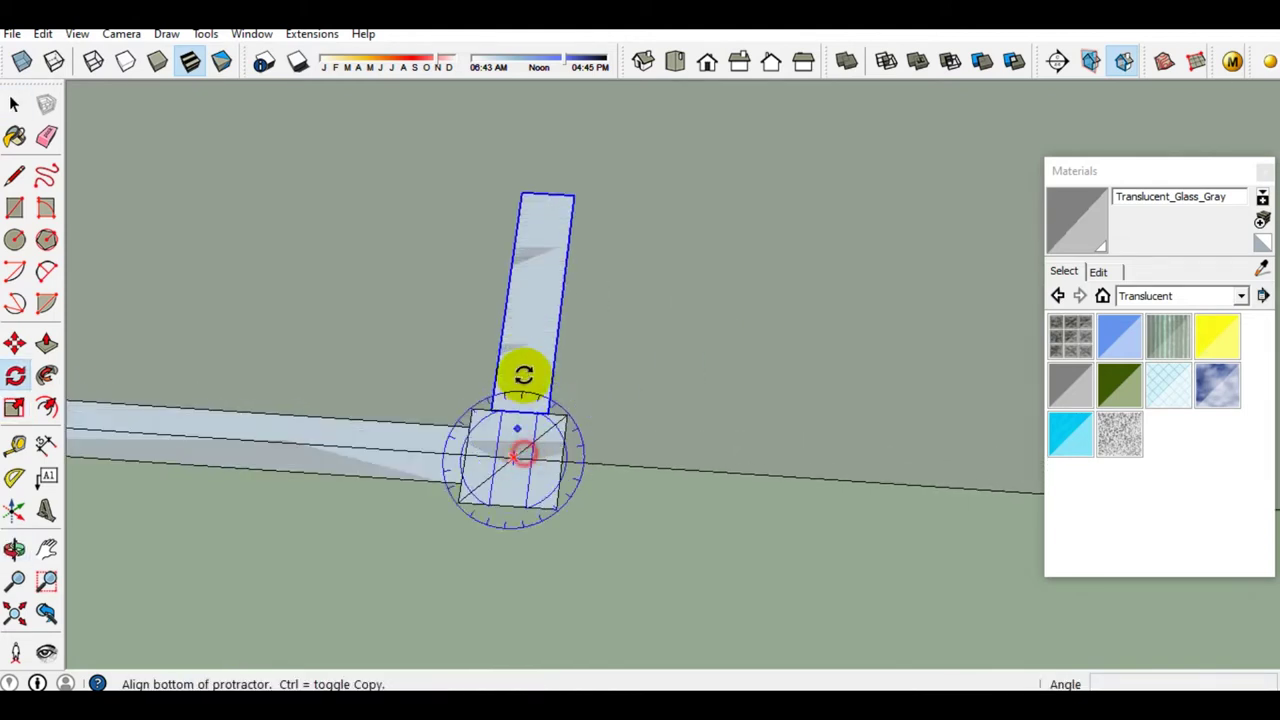
{"action": "left_click", "coordinate": [525, 340]}
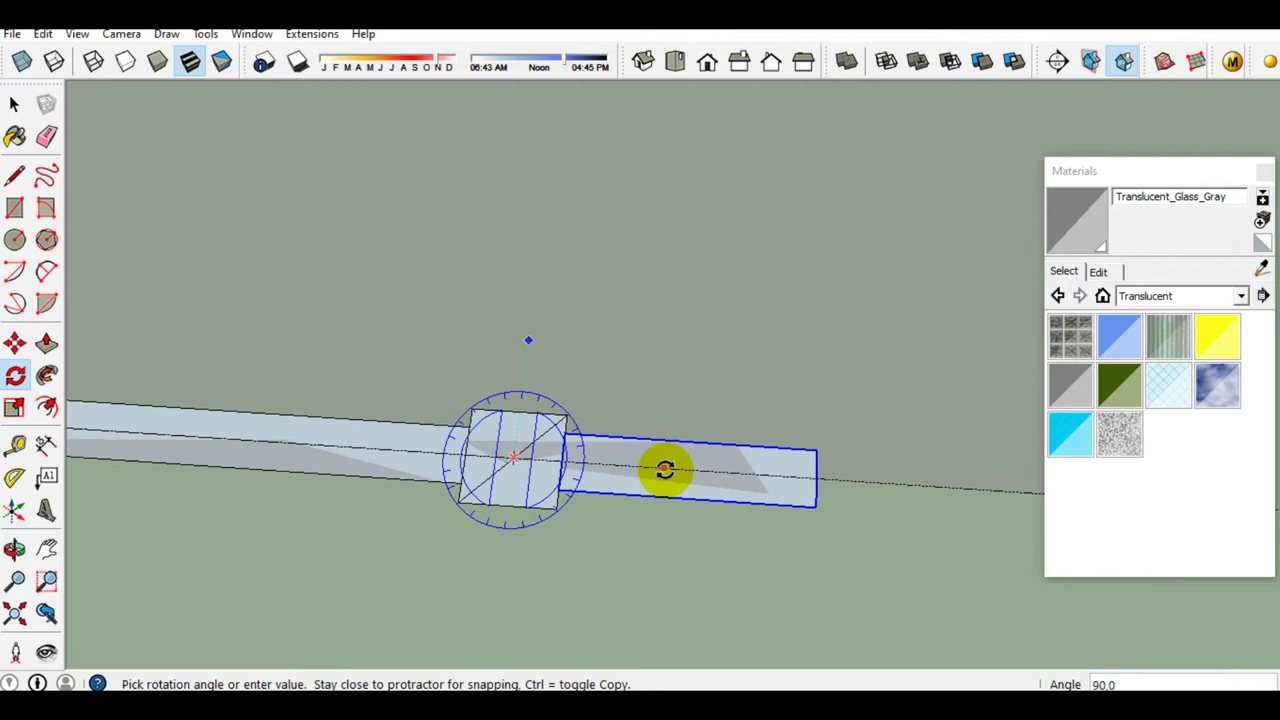
{"action": "left_click", "coordinate": [665, 468]}
{"action": "key", "text": "space"}
{"action": "middle_click_drag", "start_coordinate": [336, 460], "coordinate": [372, 422]}
{"action": "key", "text": "s"}
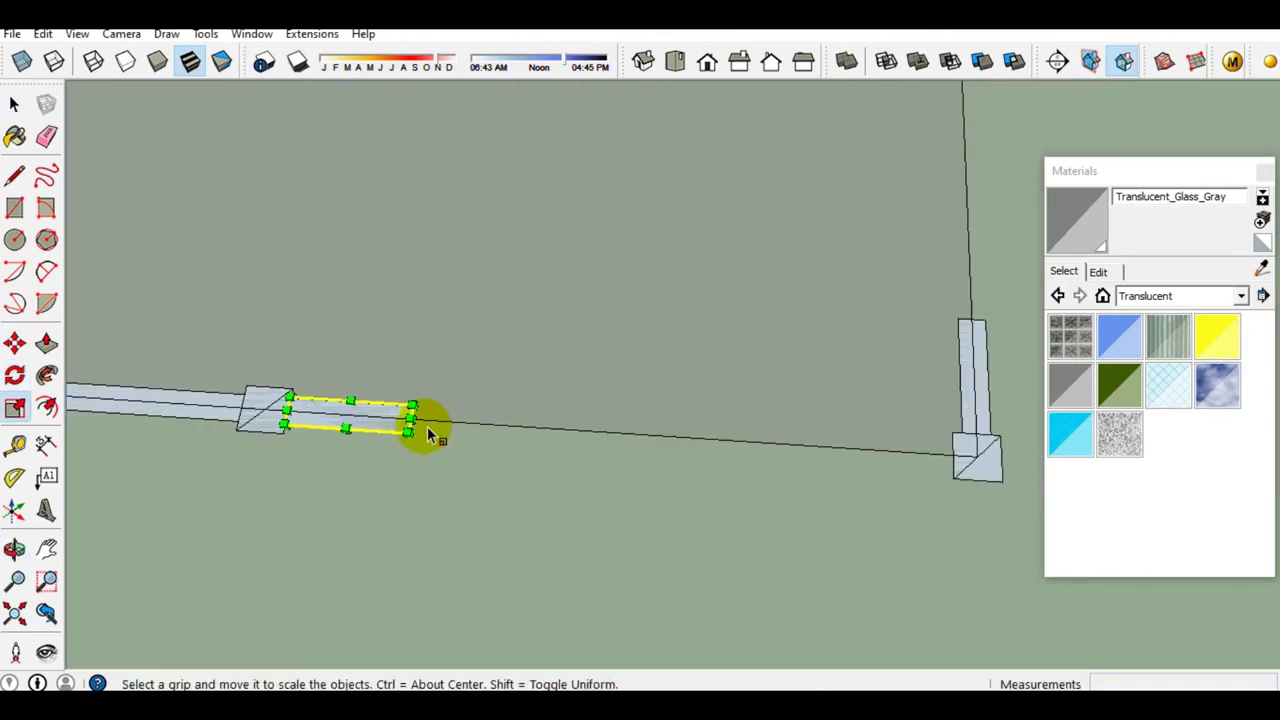
{"action": "left_click_drag", "start_coordinate": [410, 415], "coordinate": [955, 480]}
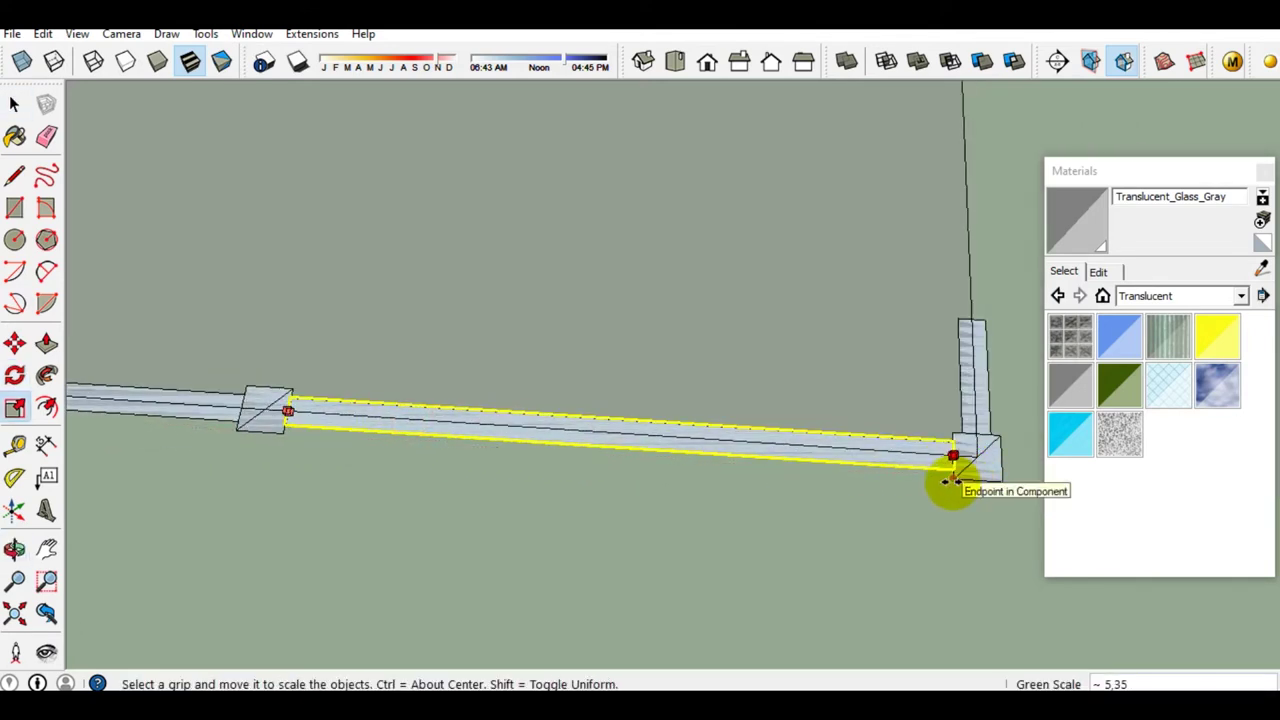
{"action": "key", "text": "space"}
{"action": "mouse_move", "coordinate": [957, 486]}
{"action": "middle_mouse_down"}
{"action": "mouse_move", "coordinate": [898, 430]}
{"action": "mouse_move", "coordinate": [392, 454]}
{"action": "mouse_move", "coordinate": [581, 102]}
{"action": "middle_mouse_up"}
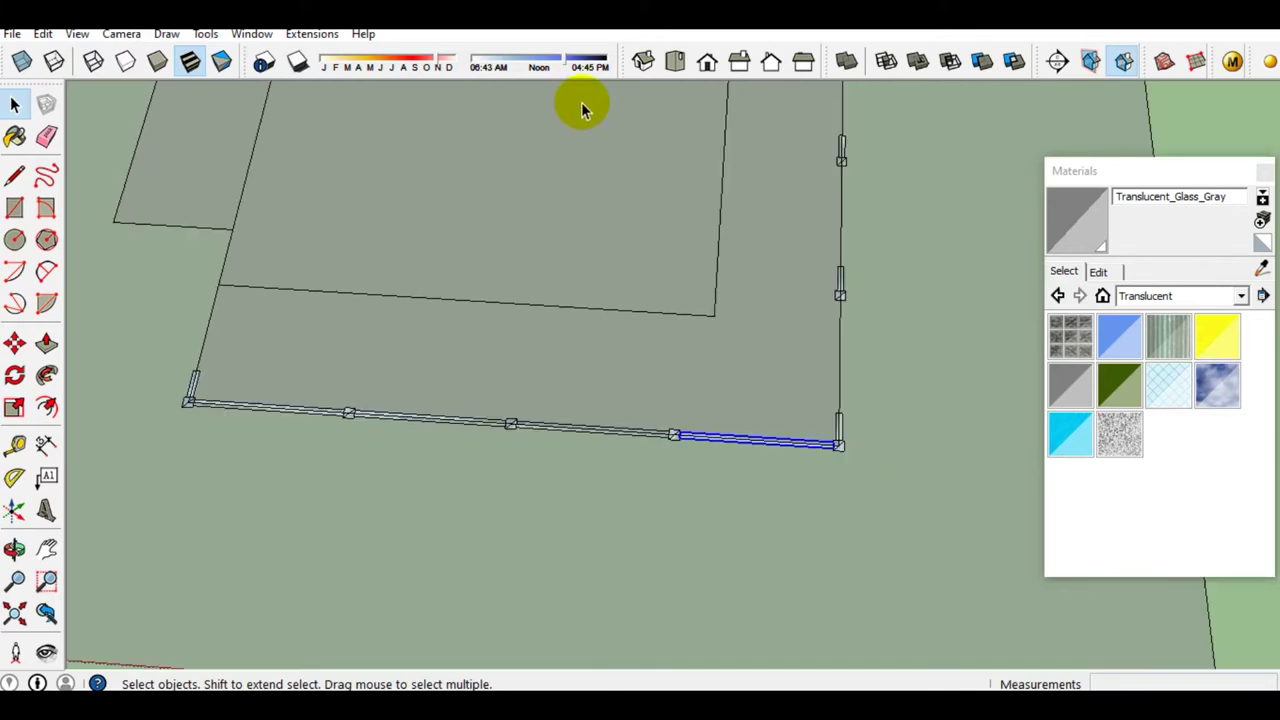
{"action": "left_click", "coordinate": [675, 62]}
Box-select the whole front fence run in Top view
{"action": "scroll", "coordinate": [671, 505], "scroll_direction": "up", "scroll_amount": 2}
{"action": "middle_click_drag", "start_coordinate": [671, 505], "coordinate": [571, 434], "text": "shift"}
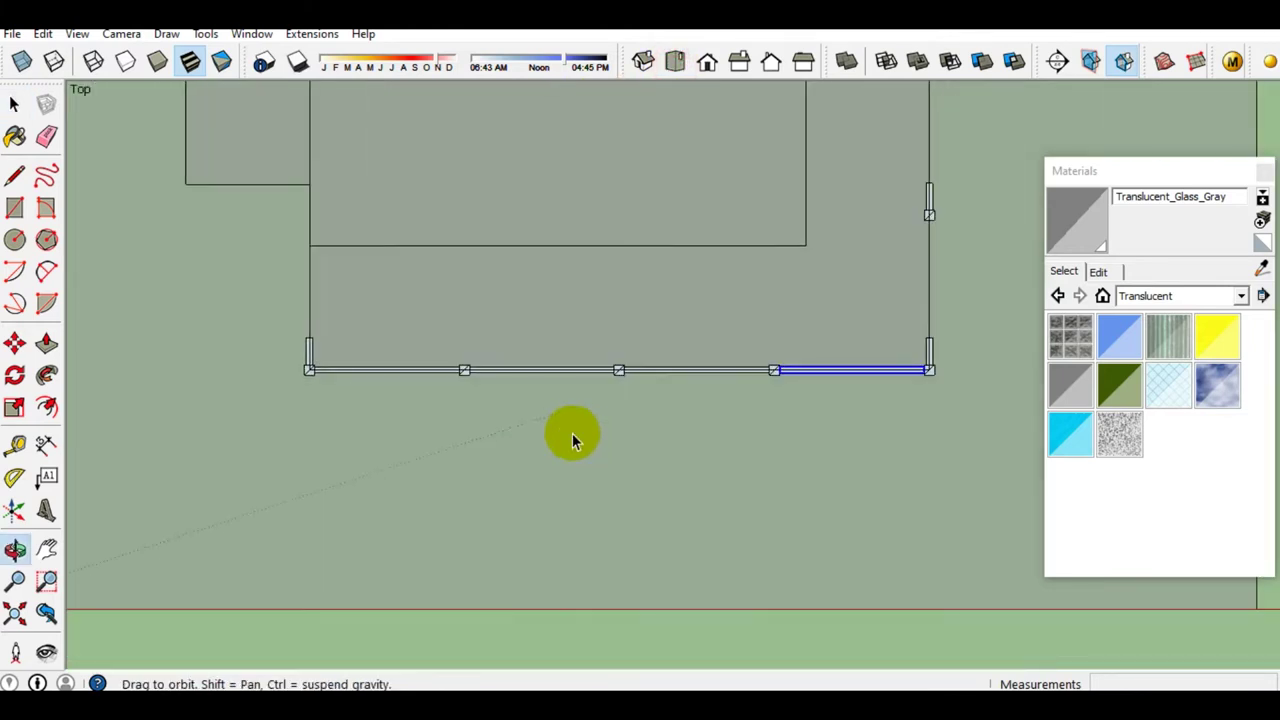
{"action": "left_click_drag", "start_coordinate": [280, 372], "coordinate": [945, 425]}
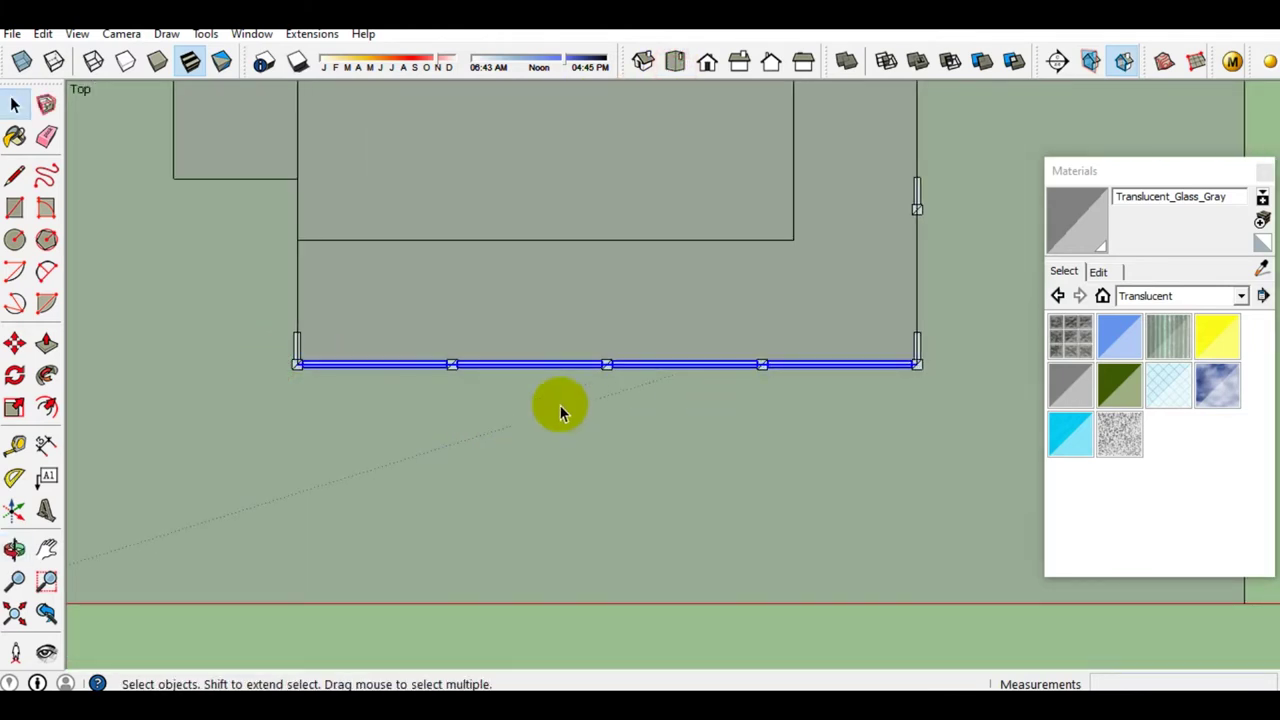
{"action": "left_click_drag", "start_coordinate": [297, 372], "coordinate": [946, 409]}
{"action": "scroll", "coordinate": [243, 348], "scroll_direction": "up", "scroll_amount": 1}
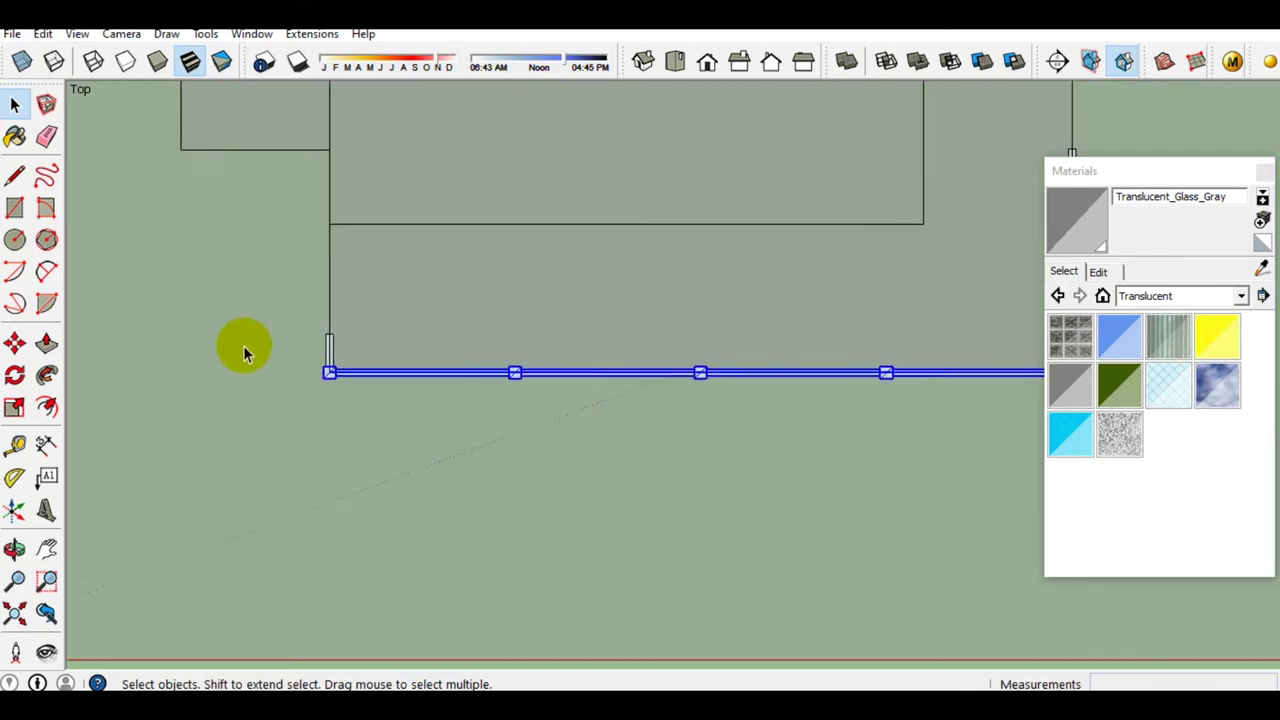
{"action": "scroll", "coordinate": [327, 388], "scroll_direction": "up", "scroll_amount": 2}
Copy the front fence 15000mm to the plot's far corner
{"action": "key", "text": "m"}
{"action": "scroll", "coordinate": [327, 383], "scroll_direction": "up", "scroll_amount": 2}
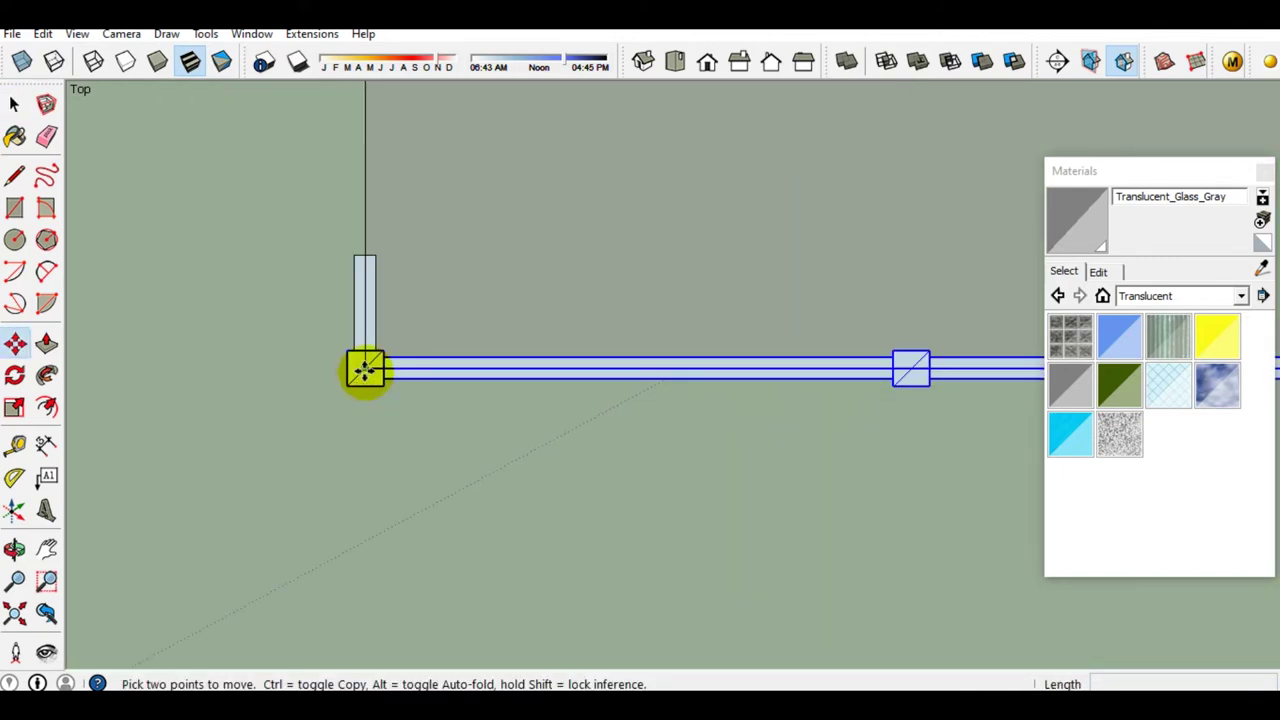
{"action": "left_click", "coordinate": [365, 370]}
{"action": "key", "text": "ctrl"}
{"action": "scroll", "coordinate": [371, 186], "scroll_direction": "down", "scroll_amount": 2}
{"action": "mouse_move", "coordinate": [409, 191]}
{"action": "middle_mouse_down", "text": "shift"}
{"action": "mouse_move", "coordinate": [410, 598]}
{"action": "mouse_move", "coordinate": [383, 286]}
{"action": "middle_mouse_up", "text": "shift"}
{"action": "scroll", "coordinate": [394, 326], "scroll_direction": "up", "scroll_amount": 2}
{"action": "scroll", "coordinate": [380, 306], "scroll_direction": "up", "scroll_amount": 1}
{"action": "scroll", "coordinate": [401, 348], "scroll_direction": "up", "scroll_amount": 2}
{"action": "scroll", "coordinate": [355, 270], "scroll_direction": "up", "scroll_amount": 1}
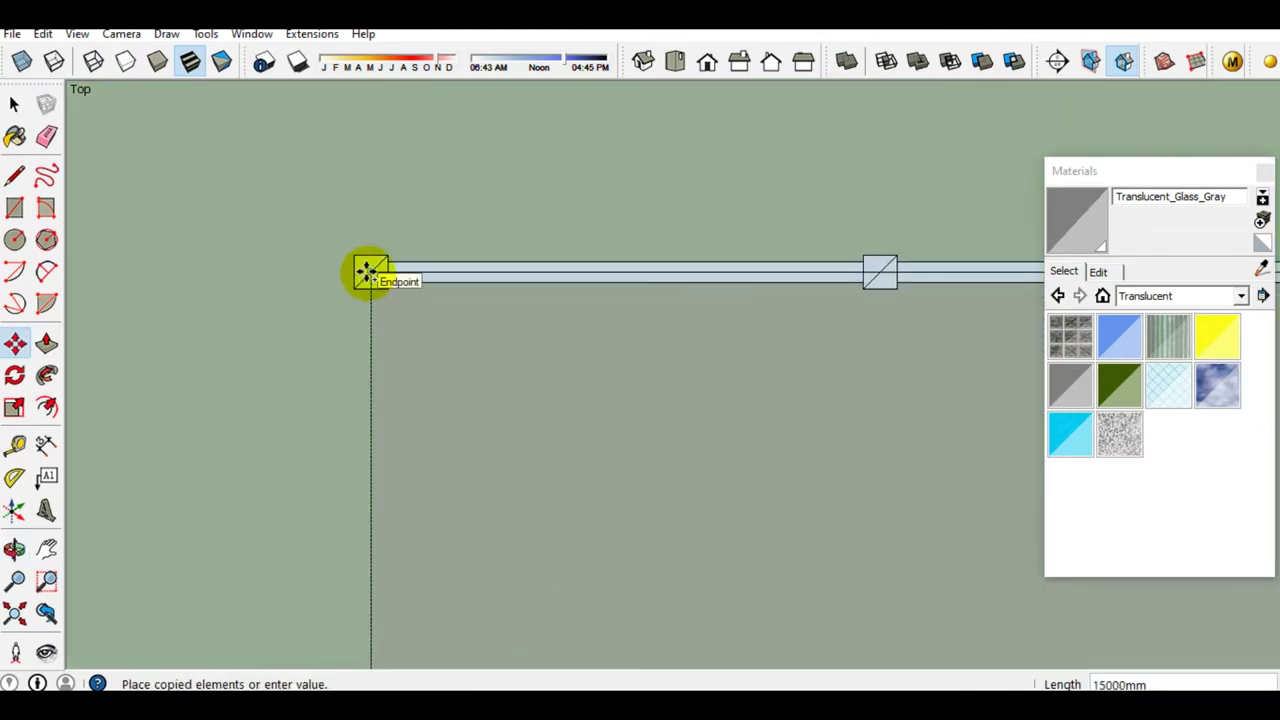
{"action": "left_click", "coordinate": [367, 271]}
Rotate the copied fence 90° so it runs along the adjacent side edge
{"action": "scroll", "coordinate": [376, 308], "scroll_direction": "up", "scroll_amount": 1}
{"action": "left_click", "coordinate": [371, 265]}
{"action": "left_click", "coordinate": [490, 265]}
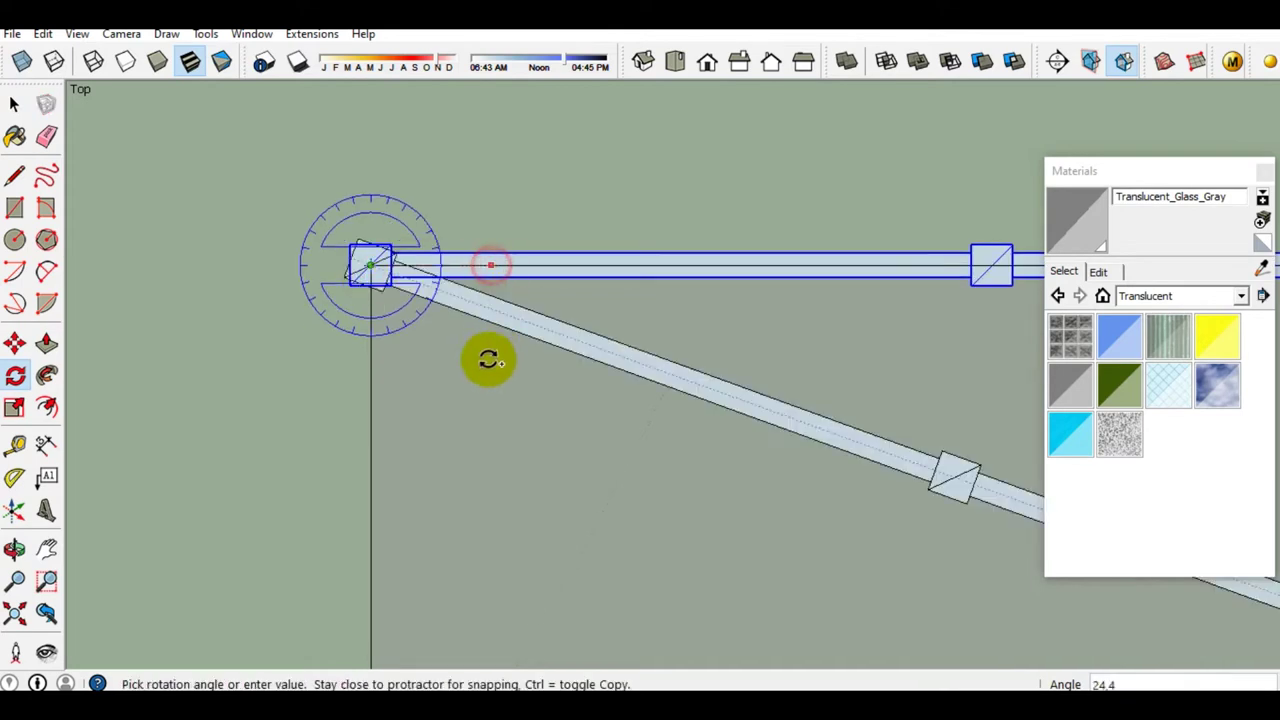
{"action": "left_click", "coordinate": [370, 433]}
{"action": "key", "text": "space"}
{"action": "scroll", "coordinate": [337, 386], "scroll_direction": "down", "scroll_amount": 2}
{"action": "scroll", "coordinate": [337, 386], "scroll_direction": "down", "scroll_amount": 2}
{"action": "scroll", "coordinate": [631, 381], "scroll_direction": "up", "scroll_amount": 3}
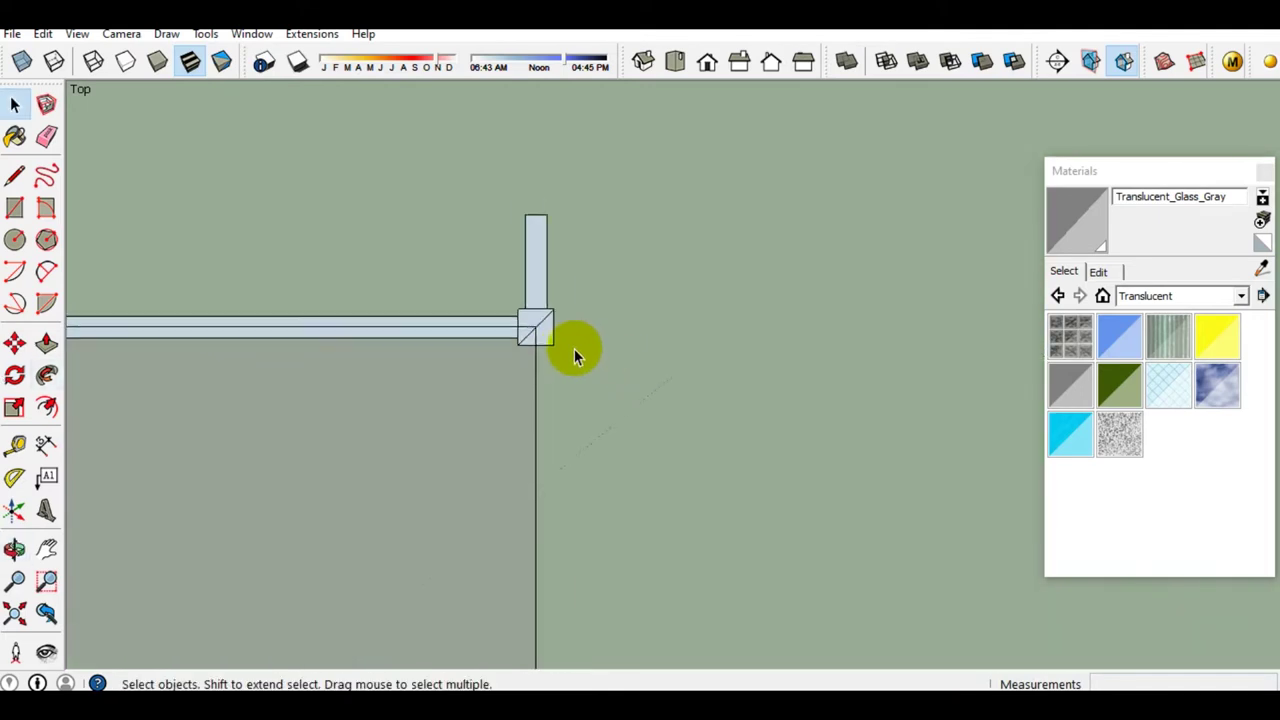
{"action": "scroll", "coordinate": [575, 349], "scroll_direction": "up", "scroll_amount": 2}
Rotate the corner rail stub 180° about the corner post so it runs along the side edge
{"action": "mouse_move", "coordinate": [540, 341]}
{"action": "middle_mouse_down"}
{"action": "mouse_move", "coordinate": [628, 240]}
{"action": "mouse_move", "coordinate": [612, 256]}
{"action": "middle_mouse_up"}
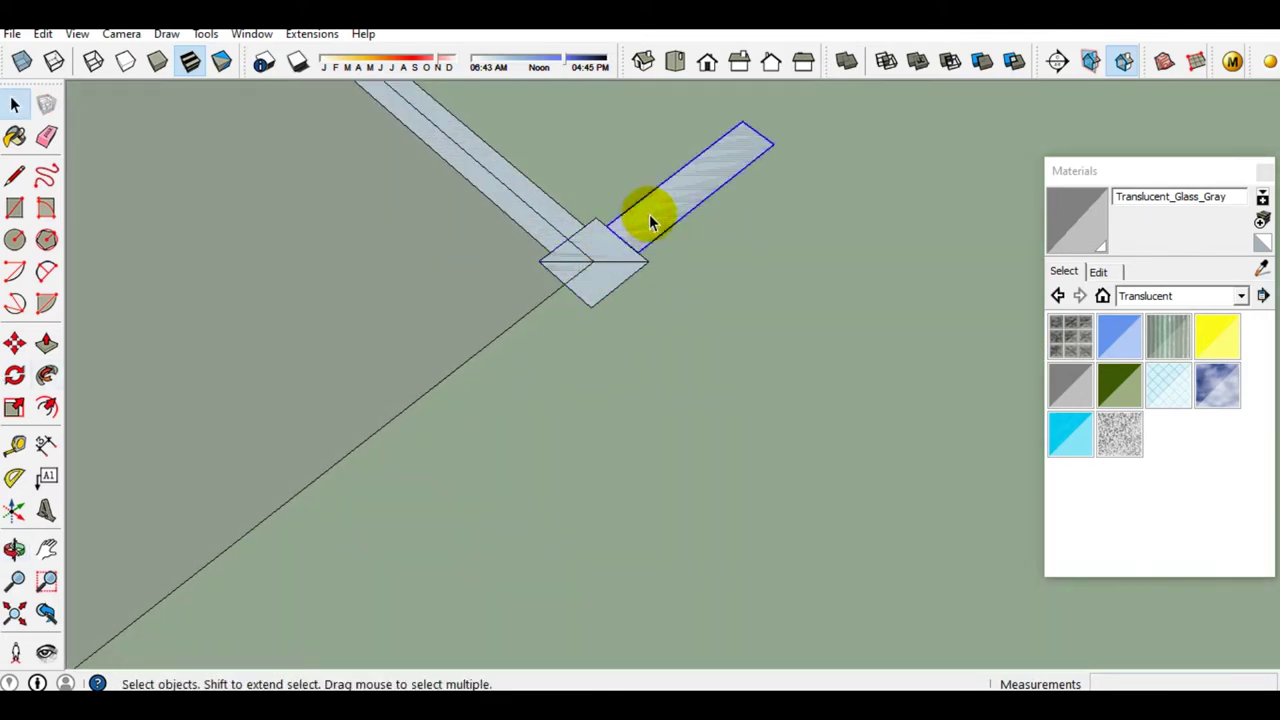
{"action": "key", "text": "q"}
{"action": "left_click", "coordinate": [613, 245]}
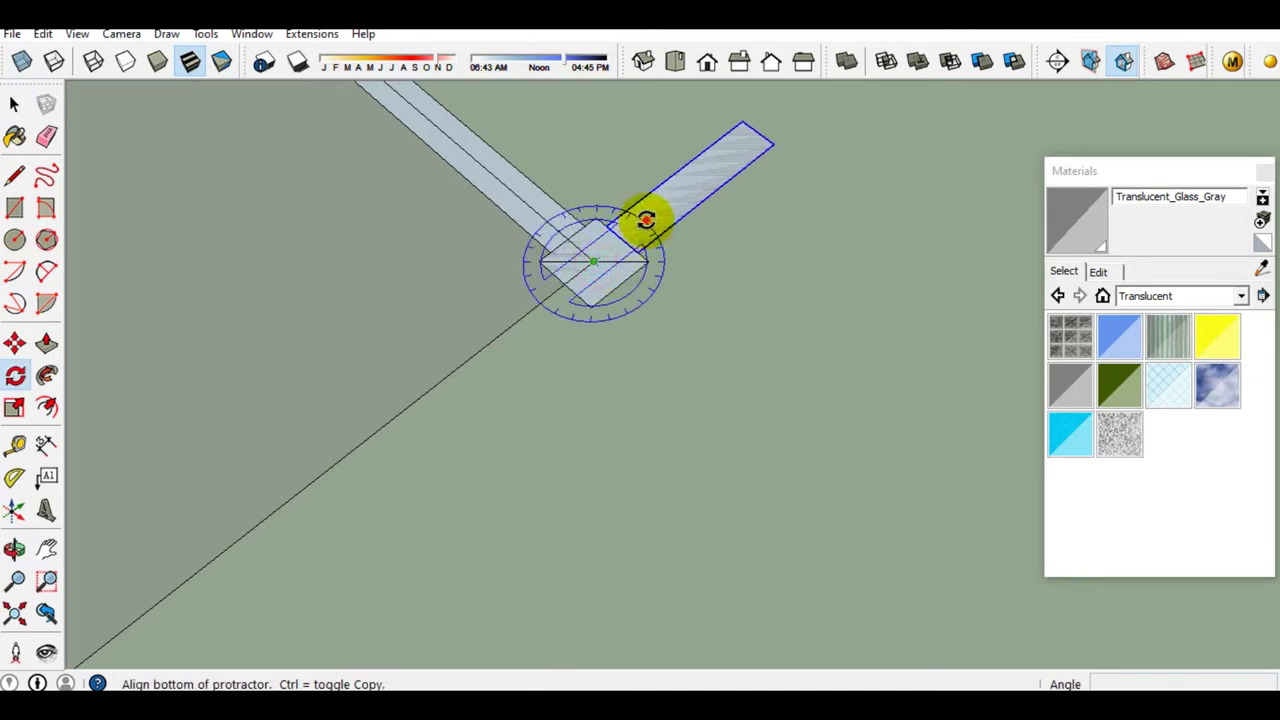
{"action": "left_click", "coordinate": [643, 216]}
{"action": "left_click", "coordinate": [486, 350]}
{"action": "key", "text": "space"}
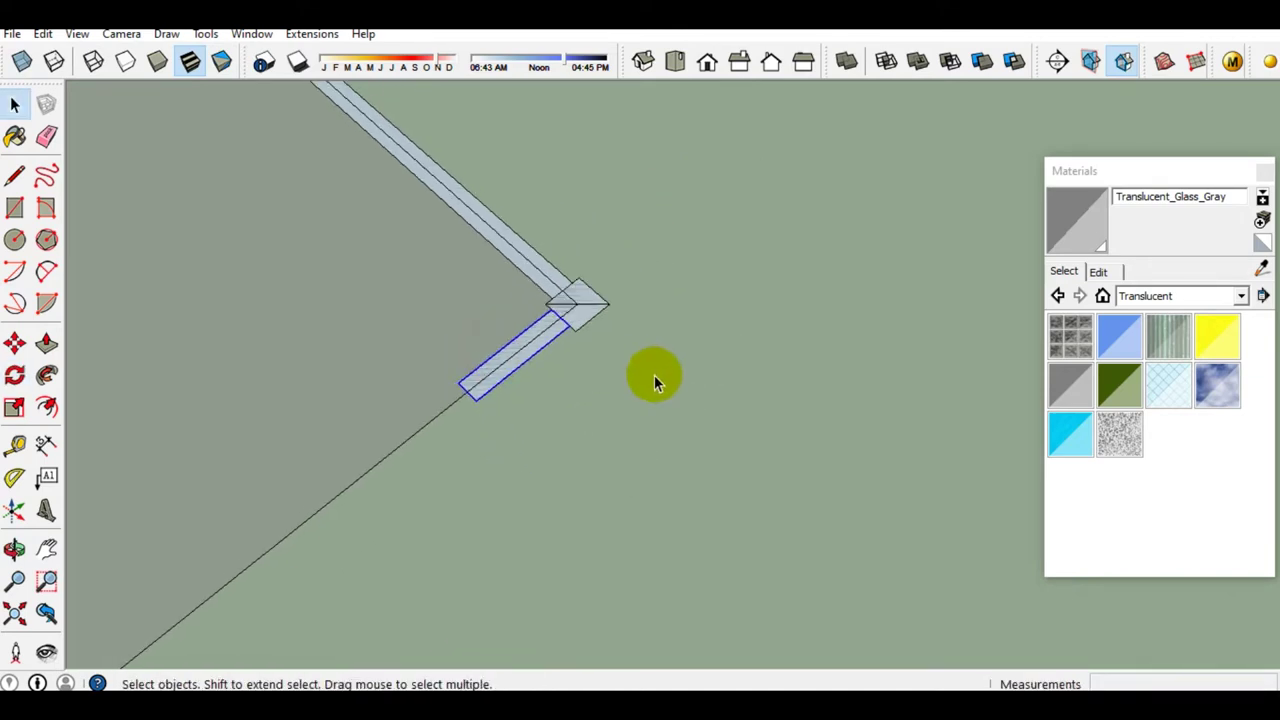
Copy a side-fence post to 750mm and 6000mm along the side fence
{"action": "scroll", "coordinate": [654, 375], "scroll_direction": "up", "scroll_amount": 3}
{"action": "mouse_move", "coordinate": [150, 359]}
{"action": "middle_mouse_down"}
{"action": "mouse_move", "coordinate": [457, 380]}
{"action": "mouse_move", "coordinate": [631, 418]}
{"action": "mouse_move", "coordinate": [451, 309]}
{"action": "middle_mouse_up"}
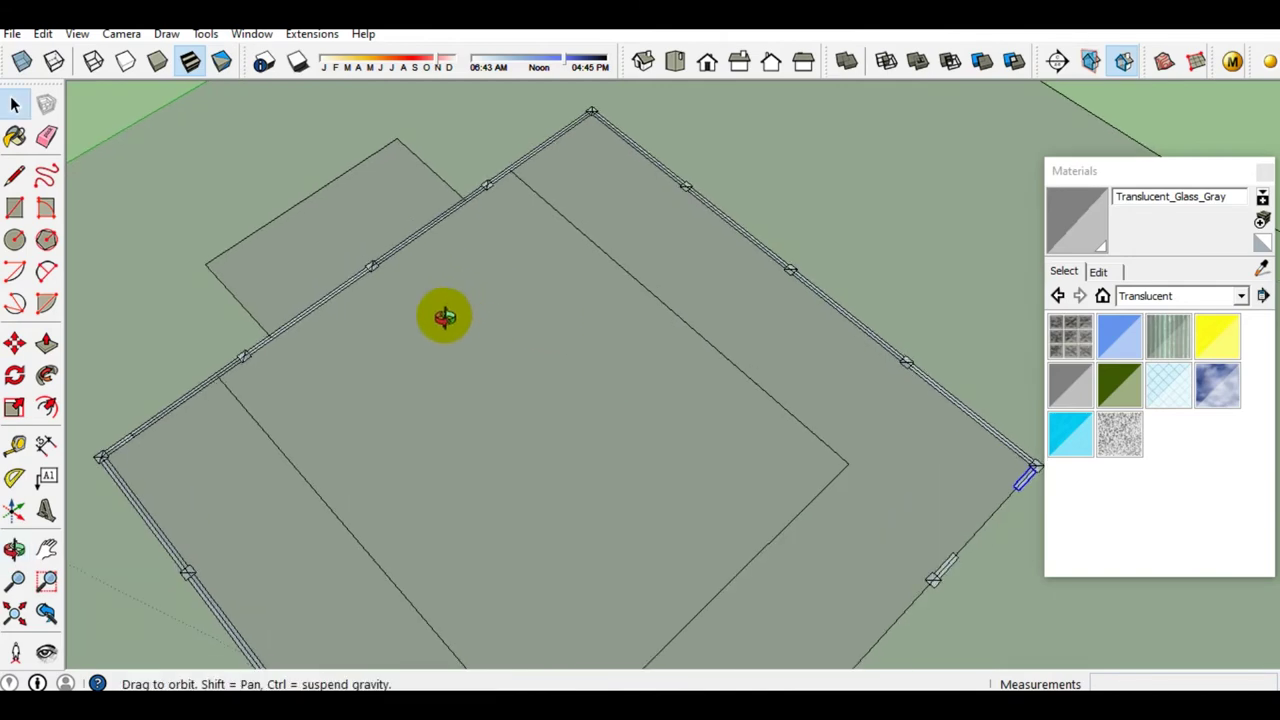
{"action": "scroll", "coordinate": [366, 234], "scroll_direction": "up", "scroll_amount": 3}
{"action": "mouse_move", "coordinate": [366, 234]}
{"action": "middle_mouse_down"}
{"action": "mouse_move", "coordinate": [443, 423]}
{"action": "mouse_move", "coordinate": [543, 362]}
{"action": "middle_mouse_up"}
{"action": "scroll", "coordinate": [543, 362], "scroll_direction": "up", "scroll_amount": 2}
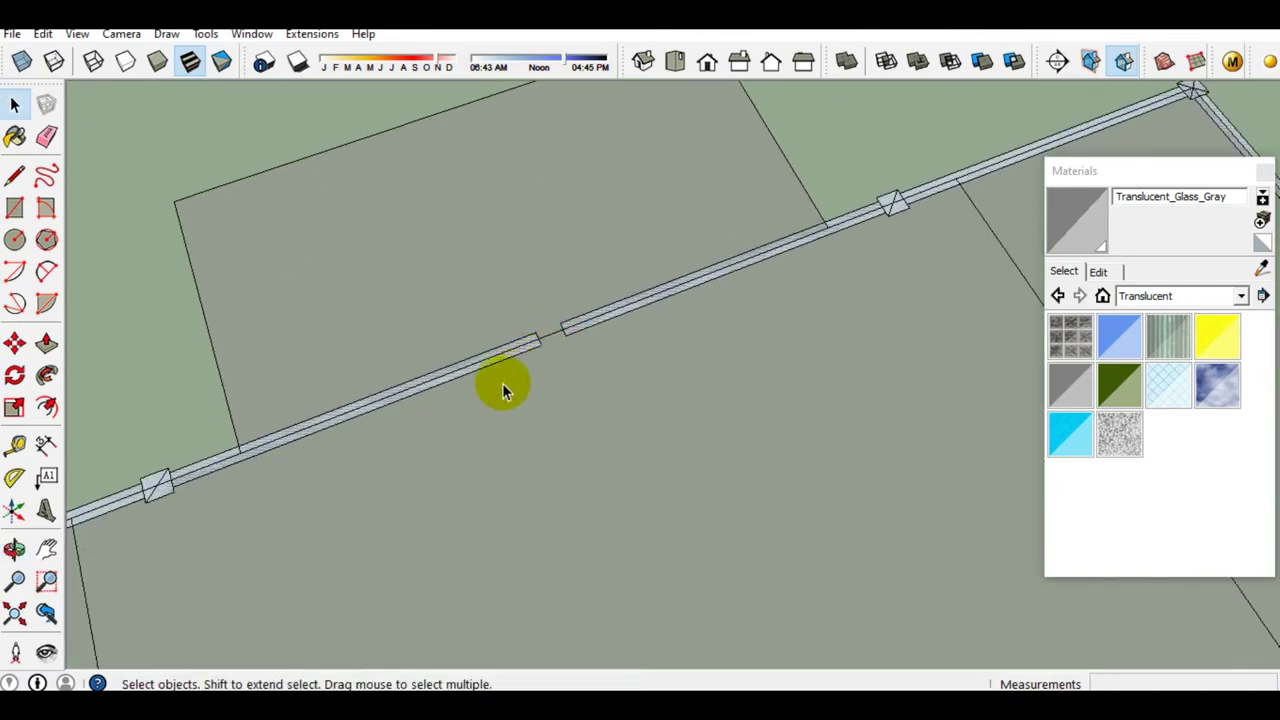
{"action": "scroll", "coordinate": [922, 235], "scroll_direction": "up", "scroll_amount": 1}
{"action": "scroll", "coordinate": [880, 218], "scroll_direction": "up", "scroll_amount": 2}
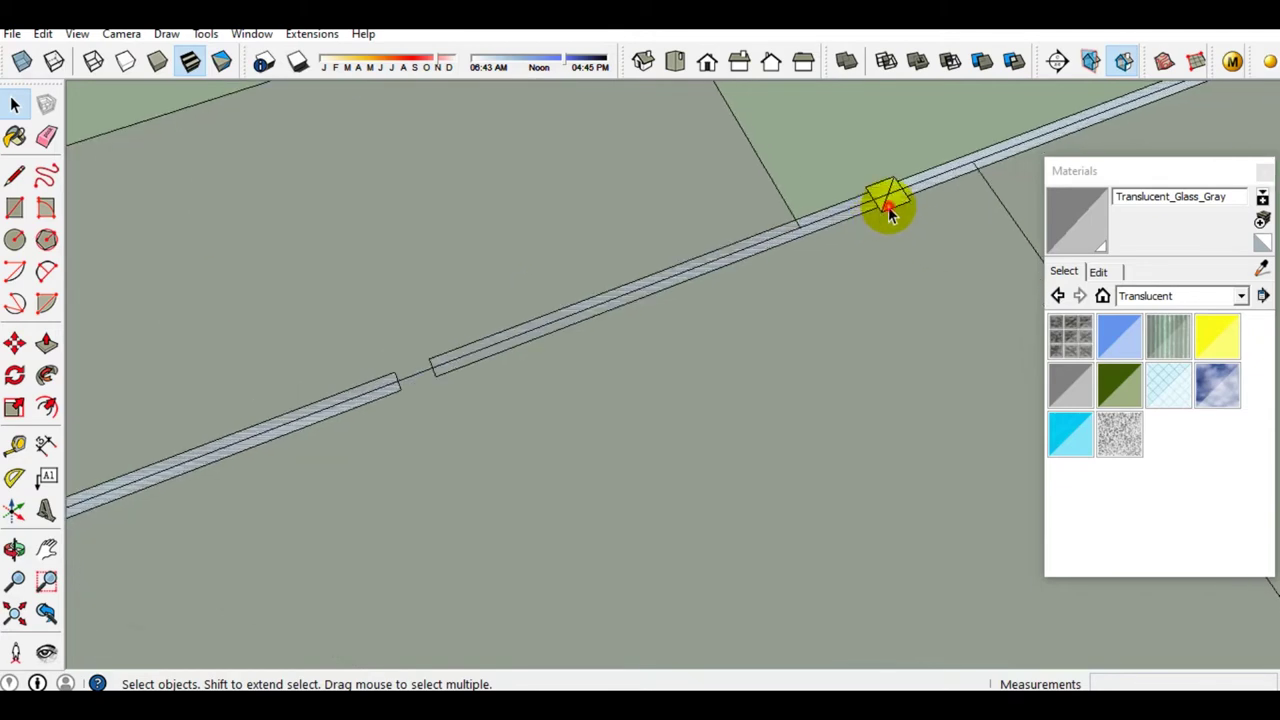
{"action": "scroll", "coordinate": [890, 212], "scroll_direction": "up", "scroll_amount": 1}
{"action": "left_click", "coordinate": [888, 206]}
{"action": "key", "text": "m"}
{"action": "scroll", "coordinate": [886, 200], "scroll_direction": "up", "scroll_amount": 1}
{"action": "scroll", "coordinate": [890, 180], "scroll_direction": "up", "scroll_amount": 1}
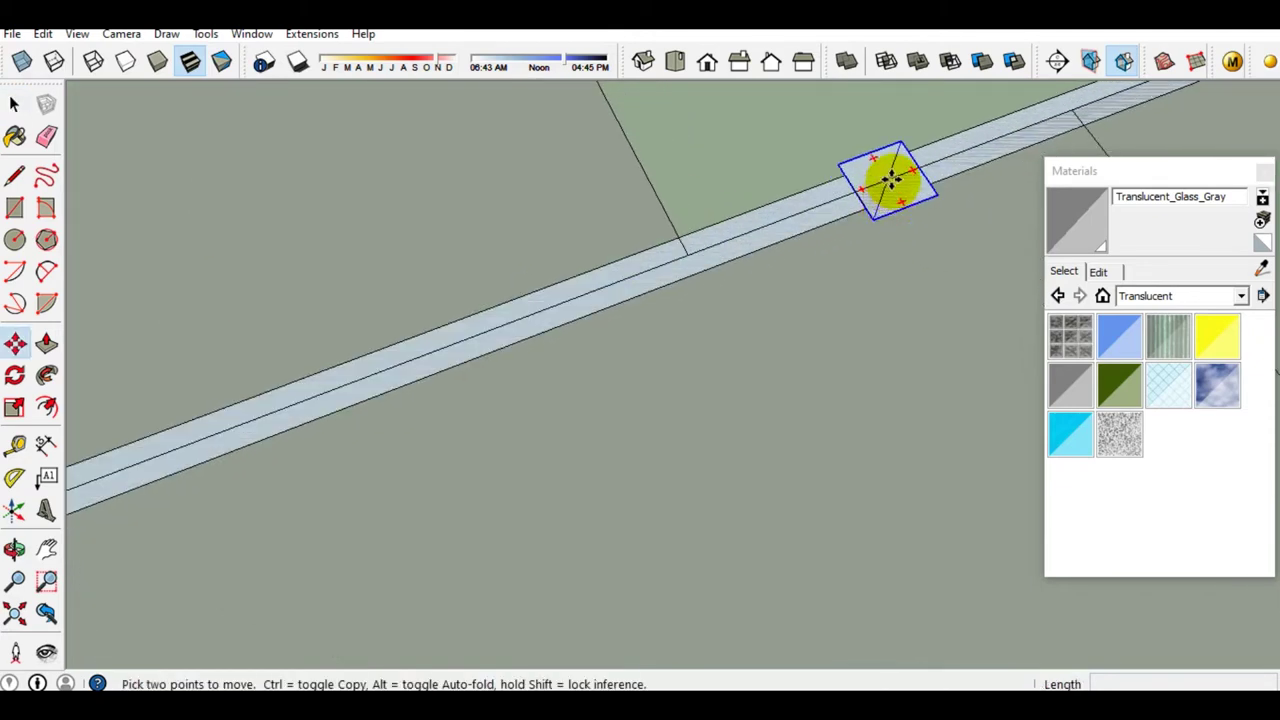
{"action": "left_click", "coordinate": [890, 180]}
{"action": "key", "text": "ctrl"}
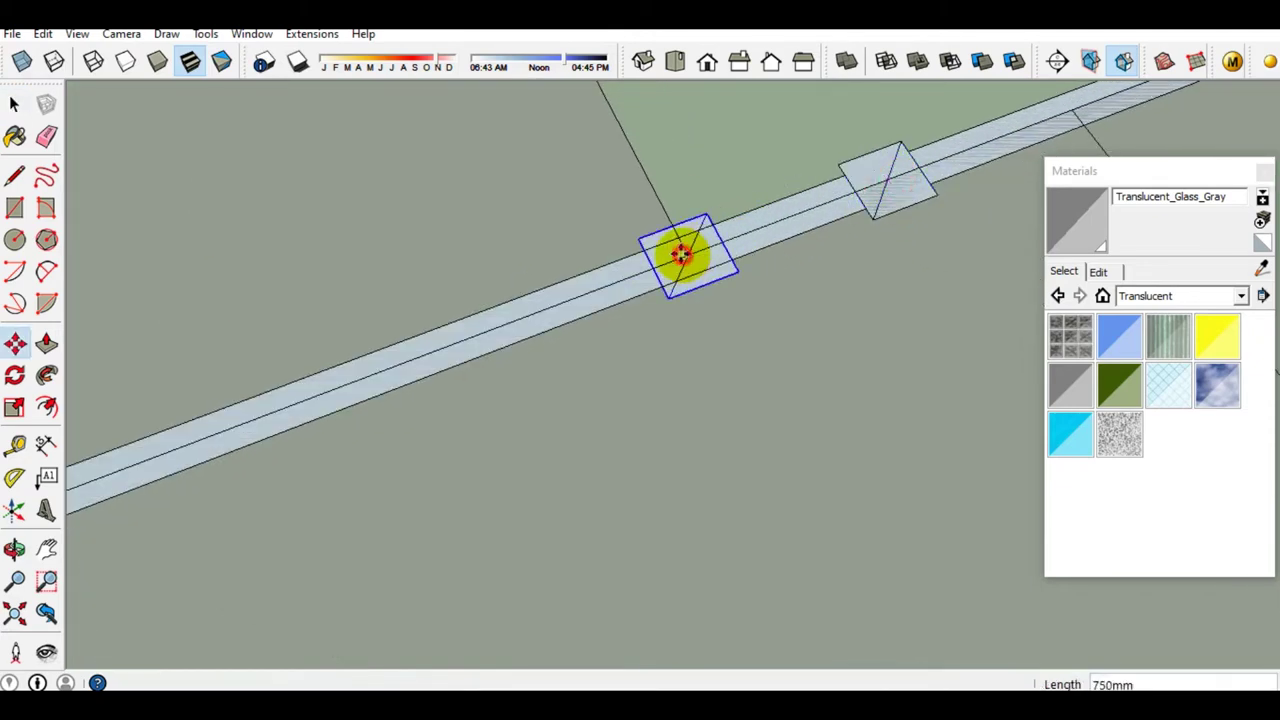
{"action": "left_click", "coordinate": [680, 254]}
{"action": "left_click", "coordinate": [623, 280]}
{"action": "scroll", "coordinate": [650, 300], "scroll_direction": "down", "scroll_amount": 2}
{"action": "middle_click_drag", "start_coordinate": [689, 326], "coordinate": [371, 414]}
{"action": "scroll", "coordinate": [371, 414], "scroll_direction": "up", "scroll_amount": 1}
{"action": "scroll", "coordinate": [443, 423], "scroll_direction": "up", "scroll_amount": 2}
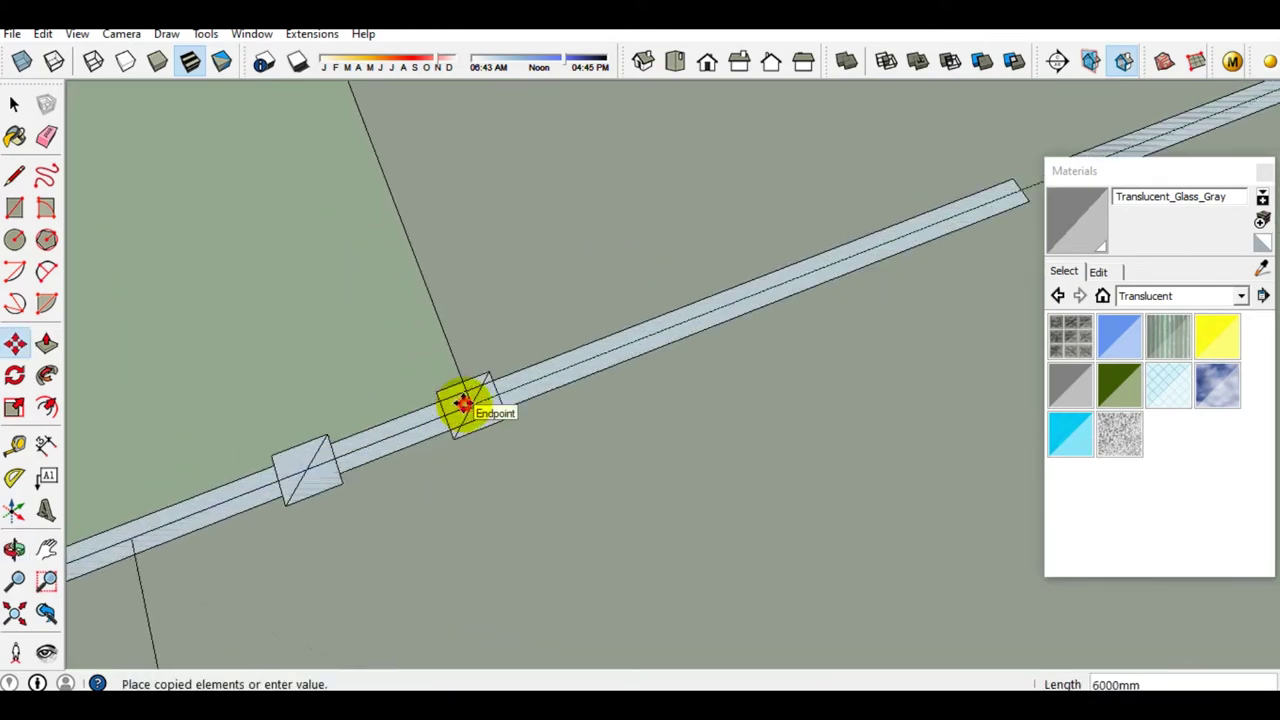
{"action": "left_click", "coordinate": [462, 403]}
{"action": "key", "text": "space"}
Scale the rail between the posts down to a short stub of about 0.14
{"action": "left_click", "coordinate": [574, 369]}
{"action": "scroll", "coordinate": [574, 369], "scroll_direction": "down", "scroll_amount": 2}
{"action": "key", "text": "s"}
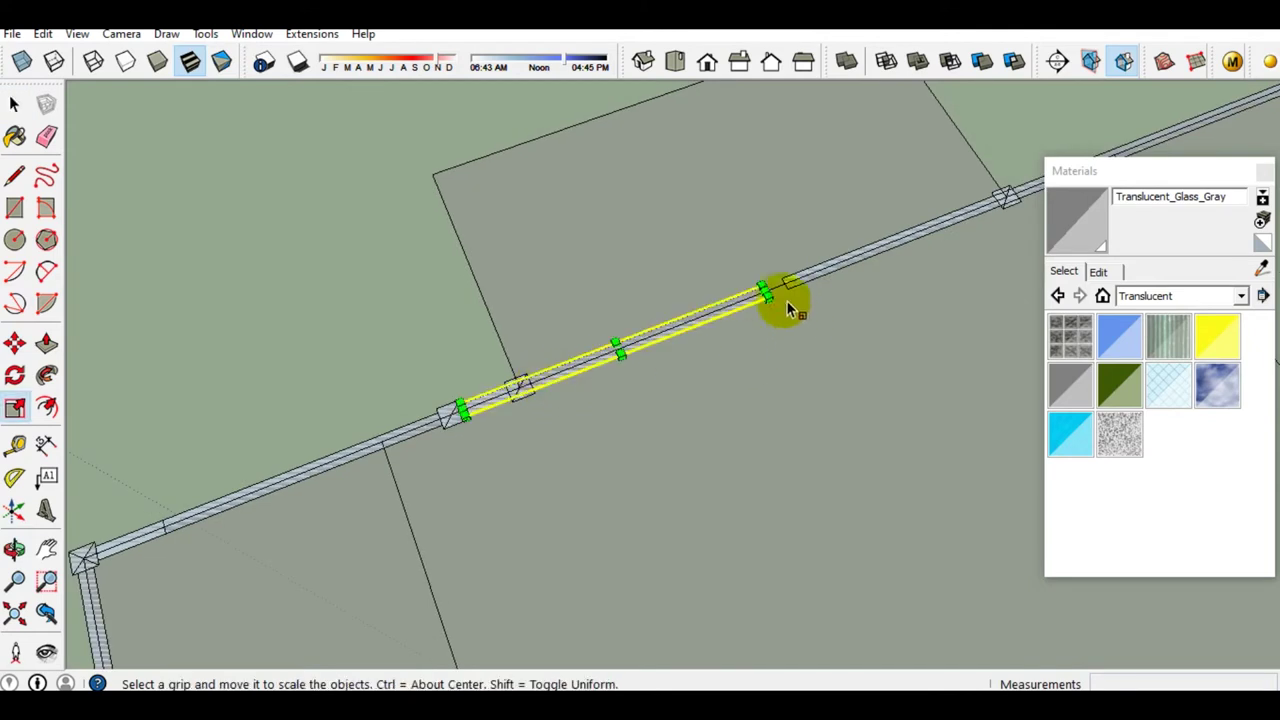
{"action": "scroll", "coordinate": [768, 292], "scroll_direction": "up", "scroll_amount": 1}
{"action": "left_click_drag", "start_coordinate": [763, 290], "coordinate": [400, 458]}
{"action": "scroll", "coordinate": [471, 400], "scroll_direction": "up", "scroll_amount": 1}
{"action": "scroll", "coordinate": [420, 429], "scroll_direction": "up", "scroll_amount": 1}
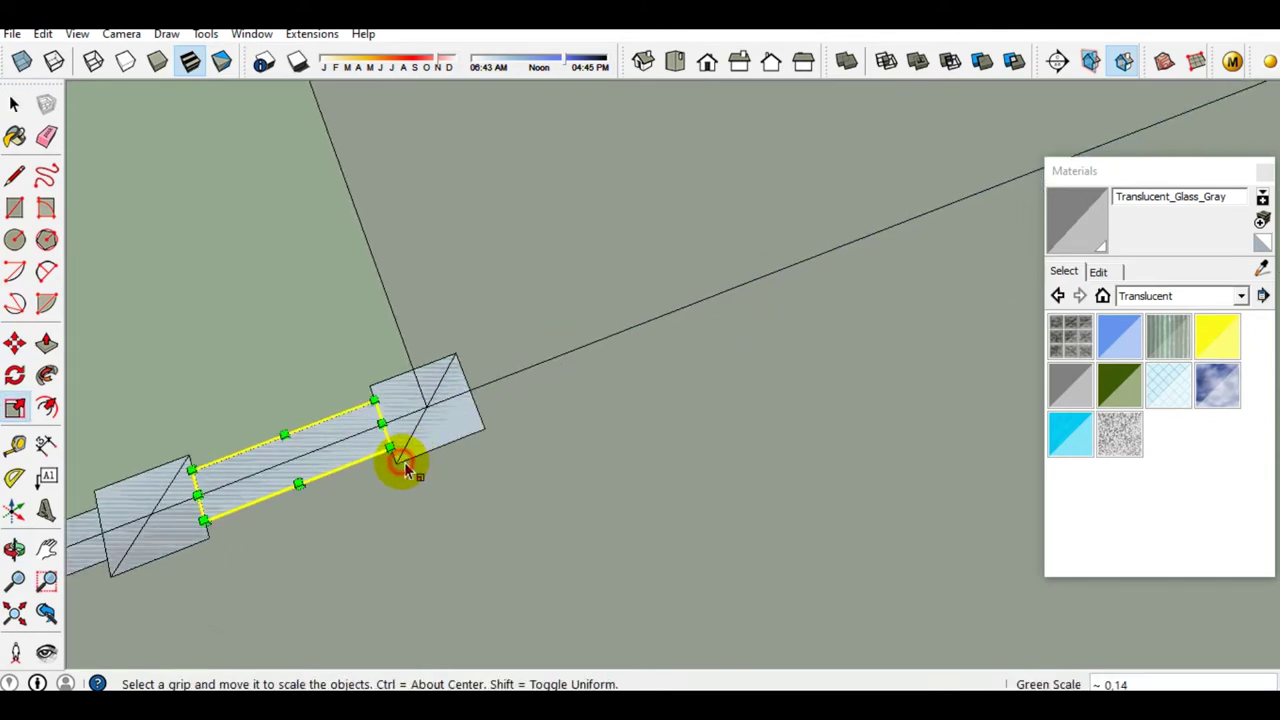
{"action": "key", "text": "space"}
Rotate the shortened rail from its end so it stands upright beside the post
{"action": "key", "text": "q"}
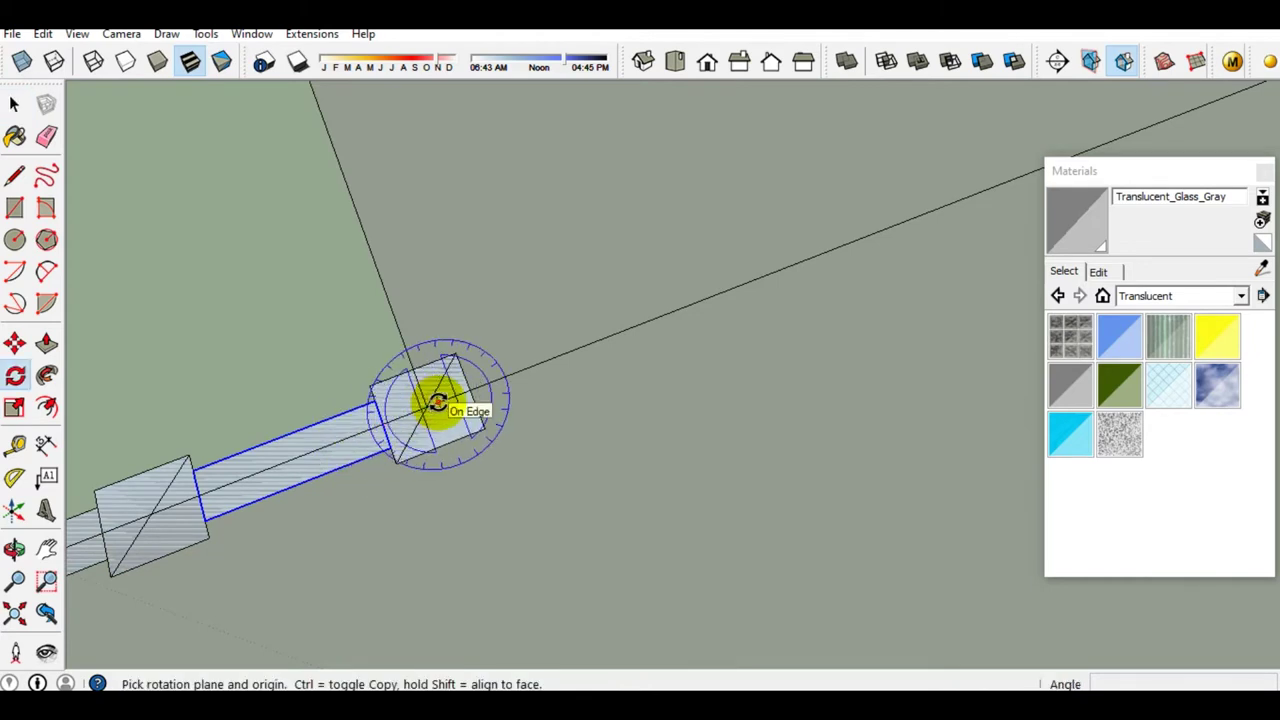
{"action": "left_click_drag", "start_coordinate": [426, 408], "coordinate": [306, 452]}
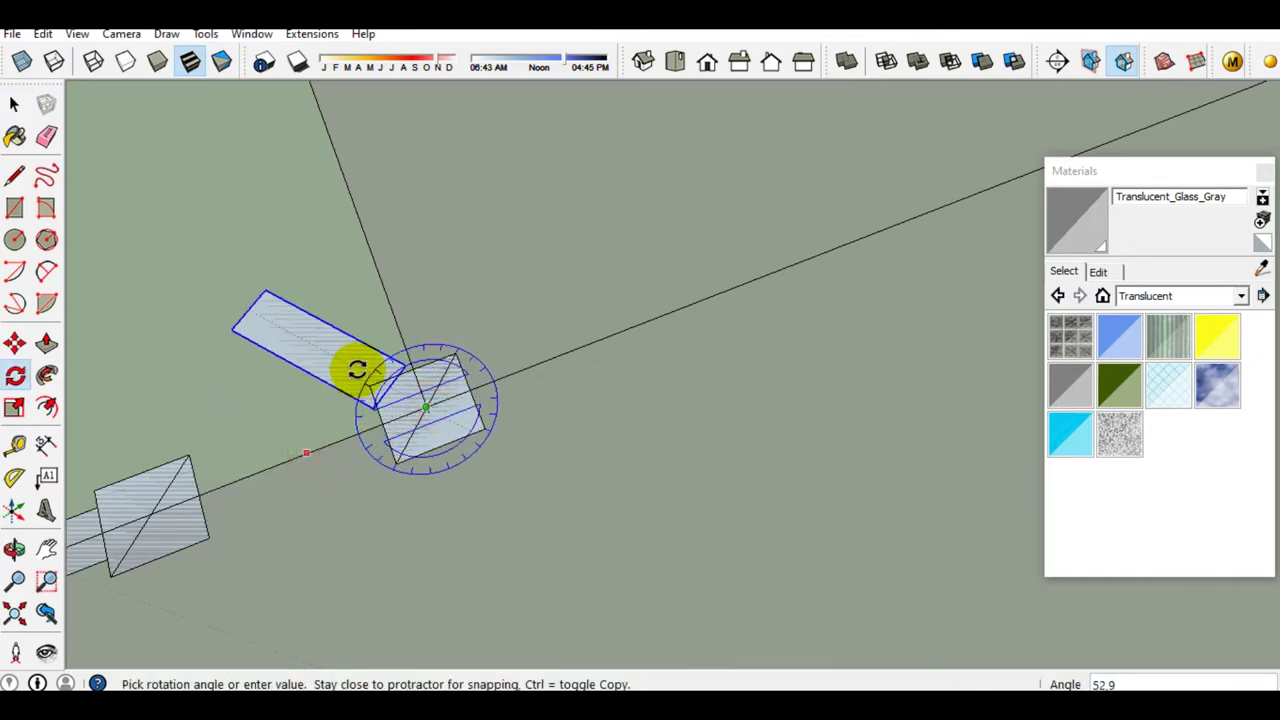
{"action": "key", "text": "Escape"}
{"action": "left_click_drag", "start_coordinate": [424, 408], "coordinate": [339, 440]}
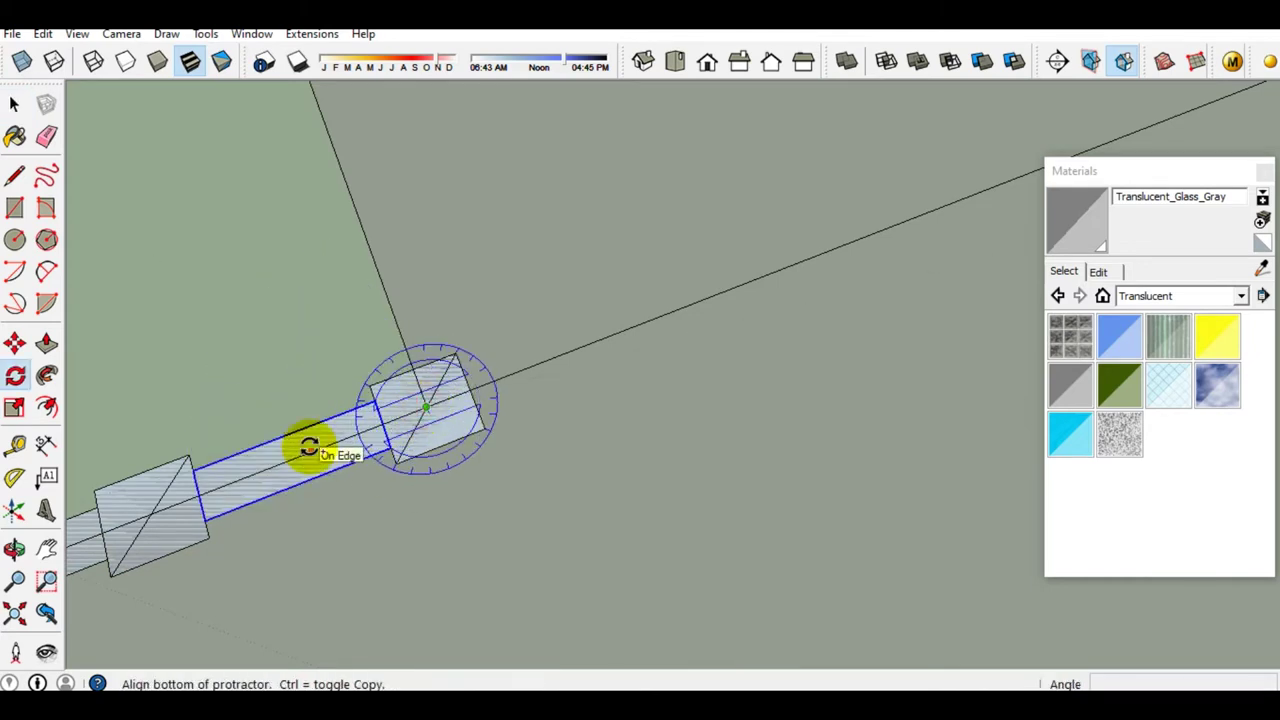
{"action": "left_click", "coordinate": [309, 449]}
{"action": "left_click", "coordinate": [395, 345]}
{"action": "key", "text": "space"}
{"action": "scroll", "coordinate": [407, 385], "scroll_direction": "down", "scroll_amount": 1}
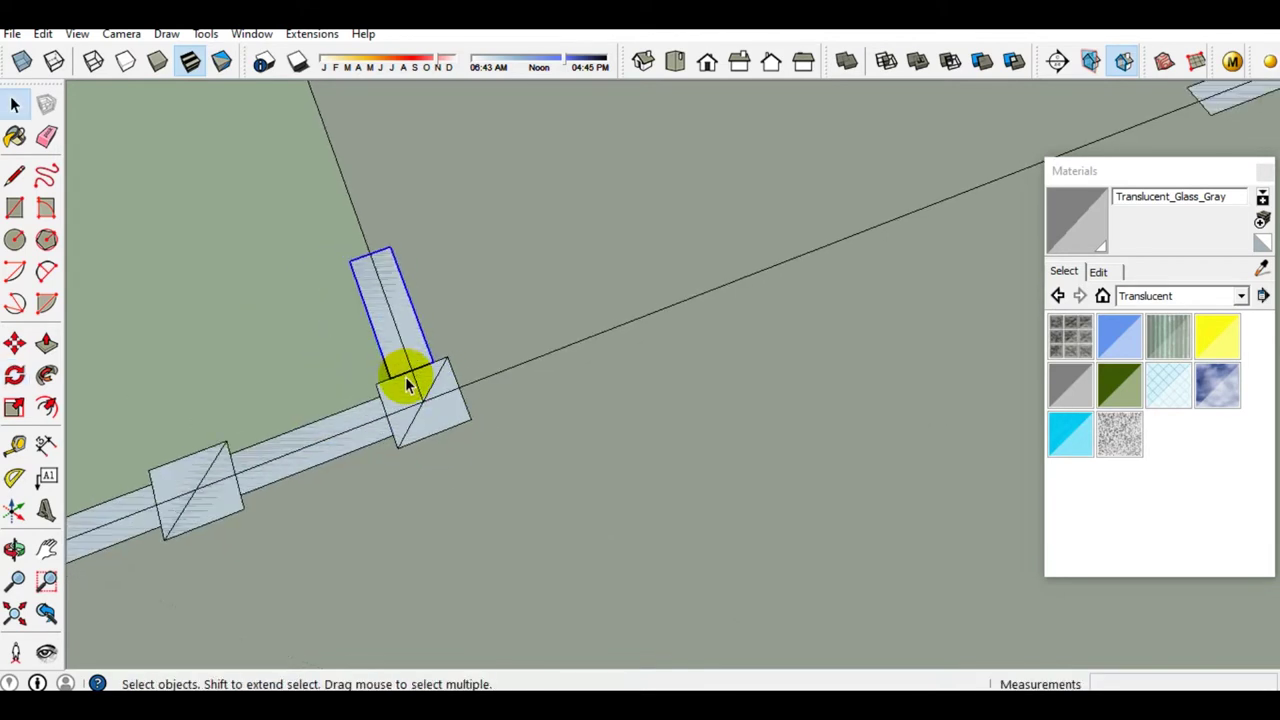
Shorten the long rail beside the front fence post
{"action": "middle_click_drag", "start_coordinate": [407, 385], "coordinate": [703, 458]}
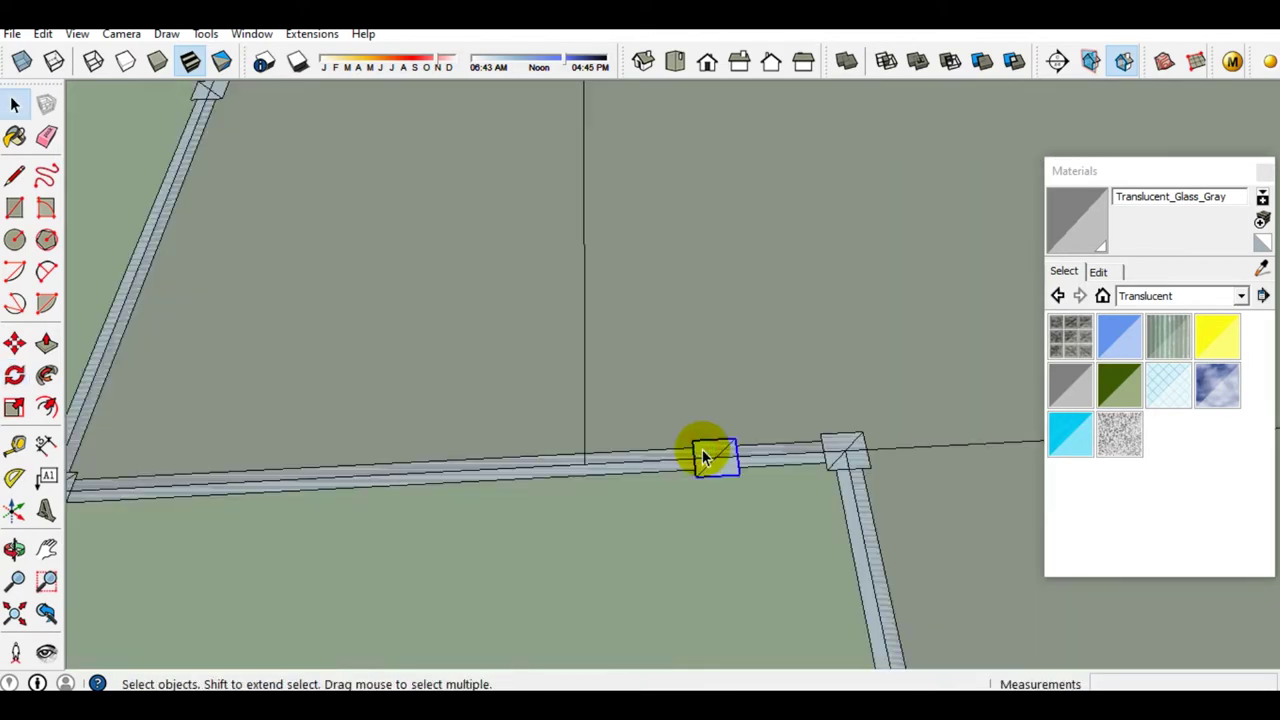
{"action": "middle_click_drag", "start_coordinate": [702, 449], "coordinate": [711, 471]}
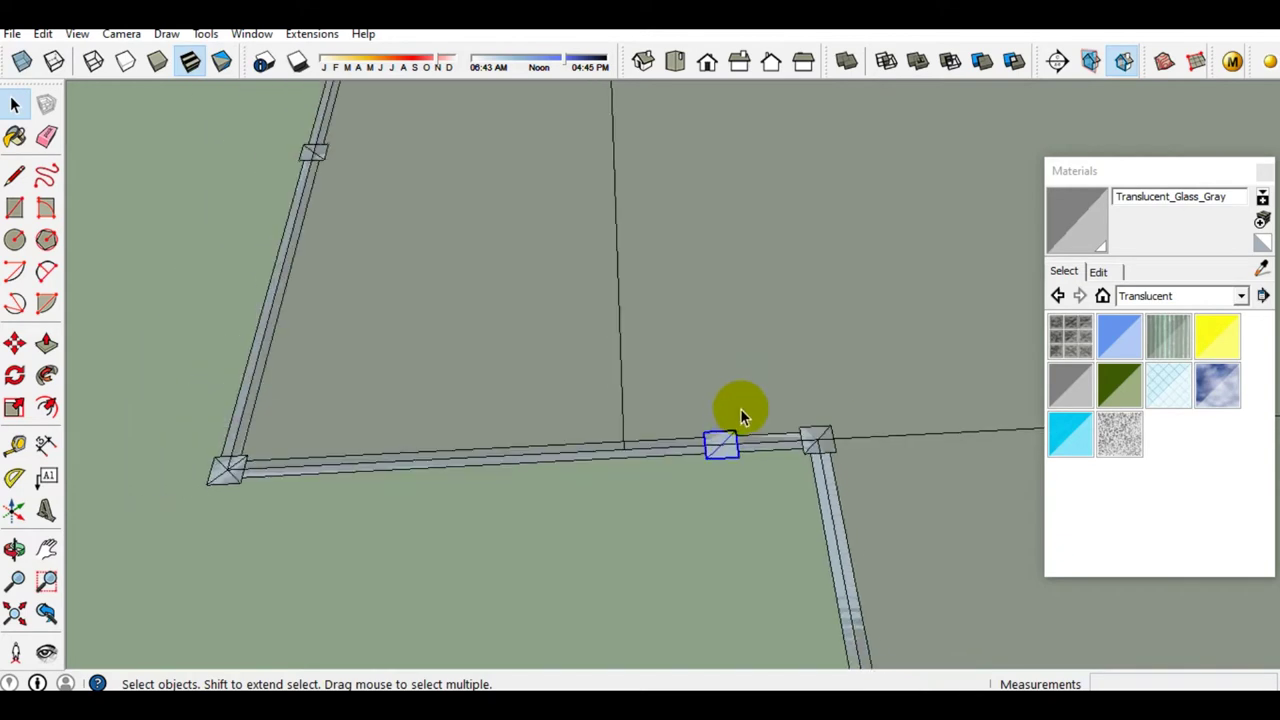
{"action": "scroll", "coordinate": [710, 474], "scroll_direction": "up", "scroll_amount": 3}
{"action": "scroll", "coordinate": [710, 474], "scroll_direction": "up", "scroll_amount": 2}
{"action": "left_click", "coordinate": [600, 440]}
{"action": "key", "text": "s"}
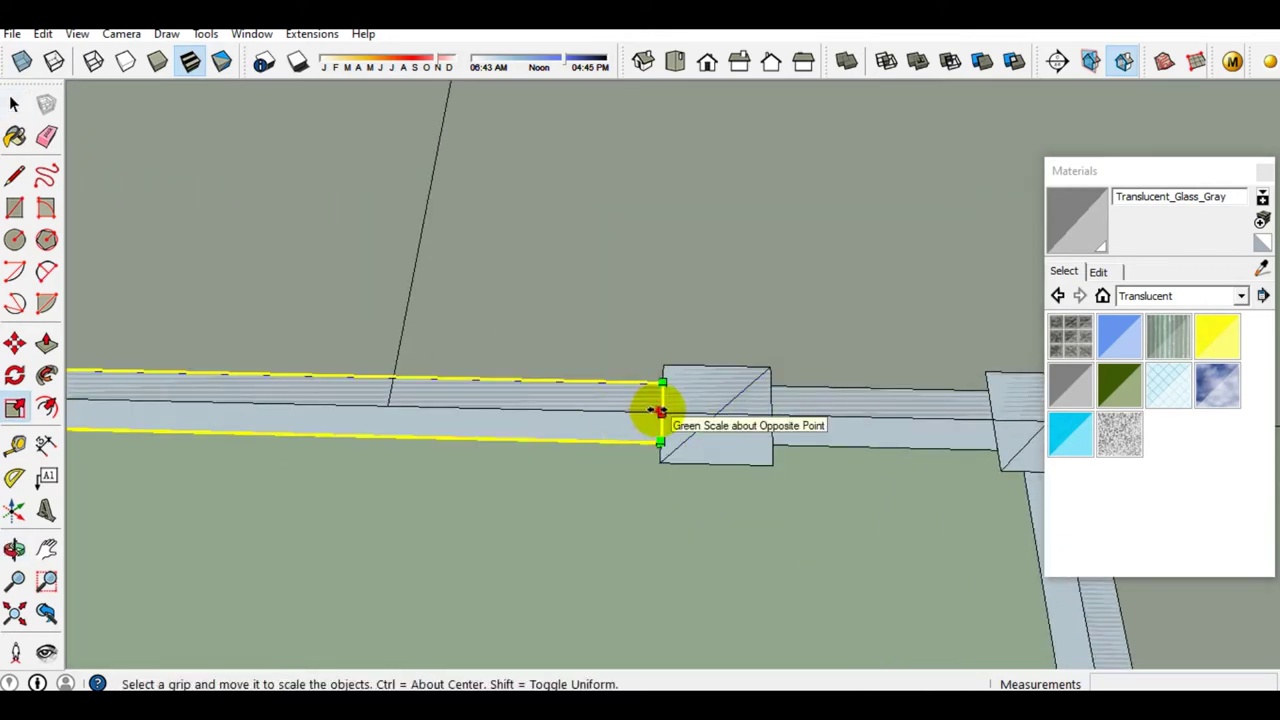
{"action": "left_click_drag", "start_coordinate": [660, 410], "coordinate": [285, 404]}
{"action": "key", "text": "space"}
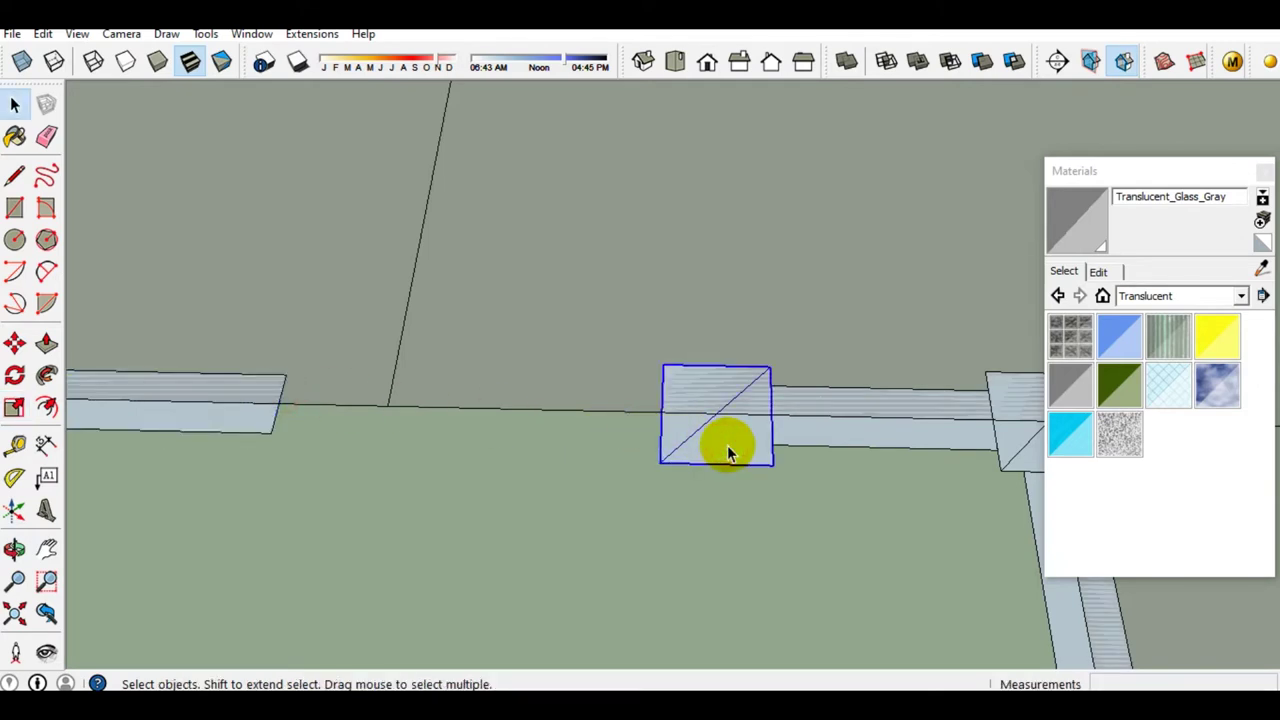
Move the post left along the fence and stretch both adjoining rails to meet it
{"action": "key", "text": "m"}
{"action": "left_click", "coordinate": [716, 415]}
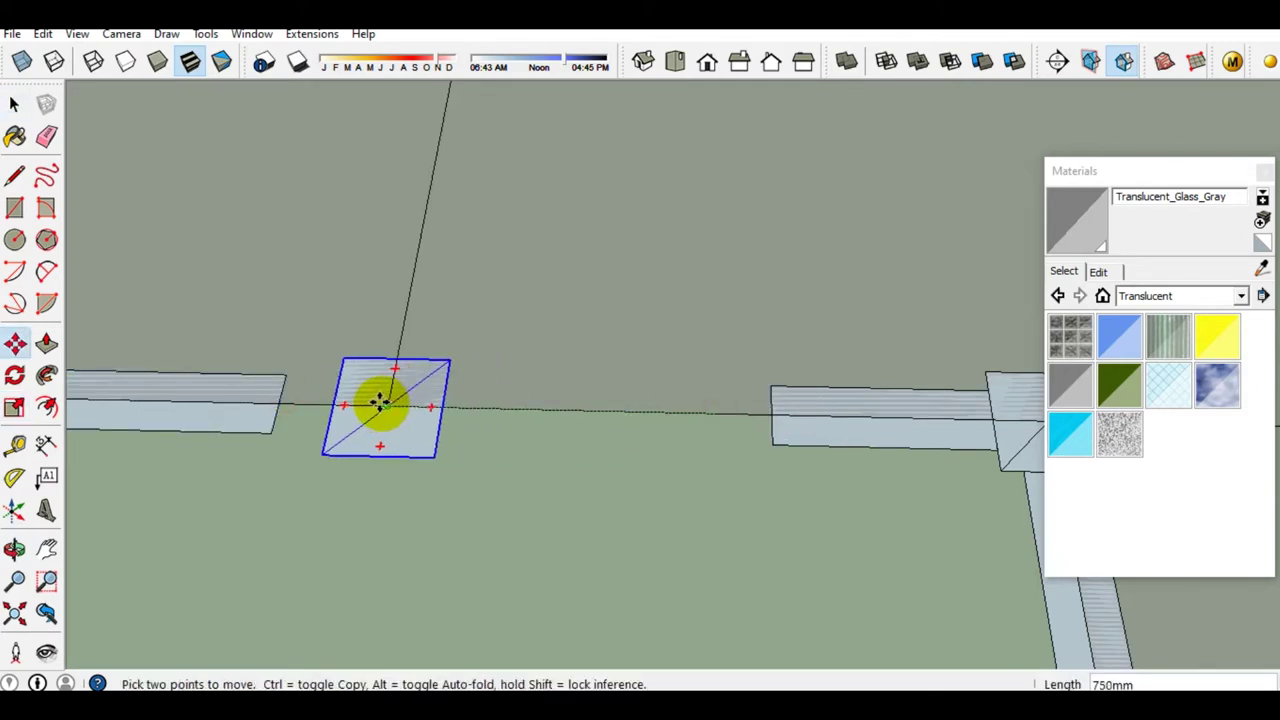
{"action": "left_click", "coordinate": [386, 407]}
{"action": "key", "text": "space"}
{"action": "key", "text": "s"}
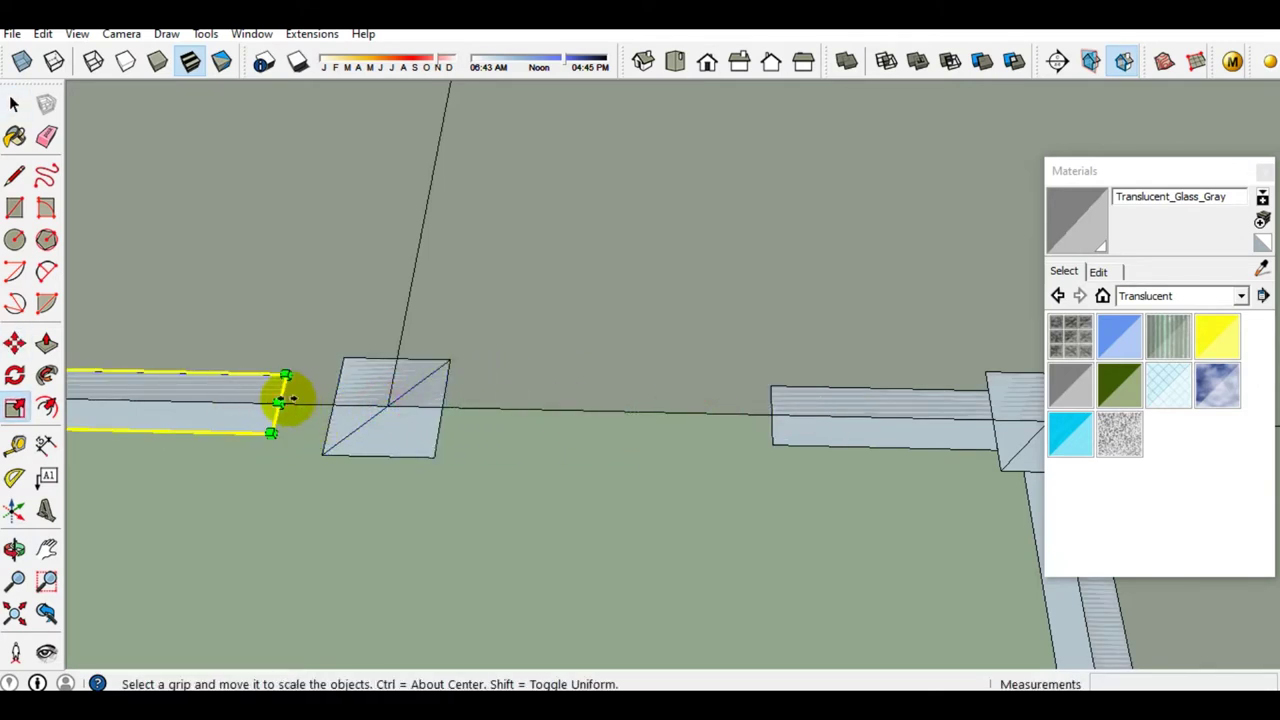
{"action": "left_click_drag", "start_coordinate": [278, 402], "coordinate": [318, 447]}
{"action": "left_click_drag", "start_coordinate": [288, 403], "coordinate": [318, 455]}
{"action": "key", "text": "space"}
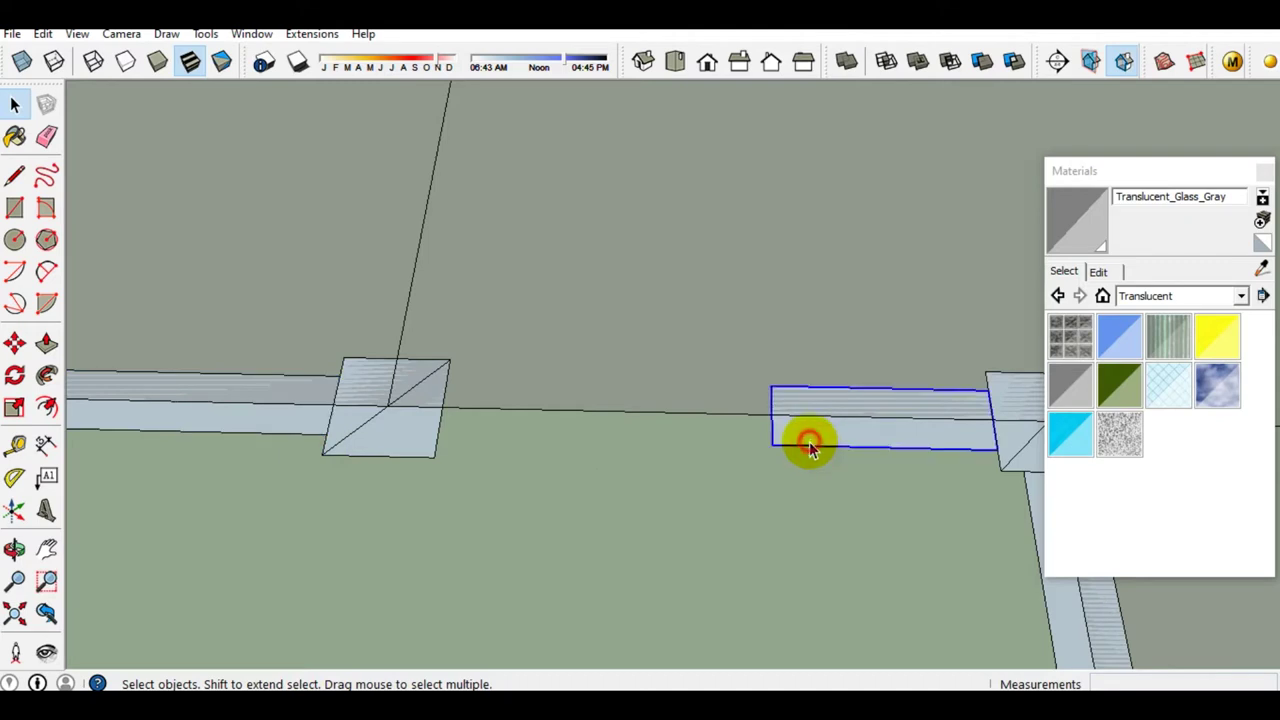
{"action": "key", "text": "s"}
{"action": "left_click_drag", "start_coordinate": [458, 456], "coordinate": [437, 462]}
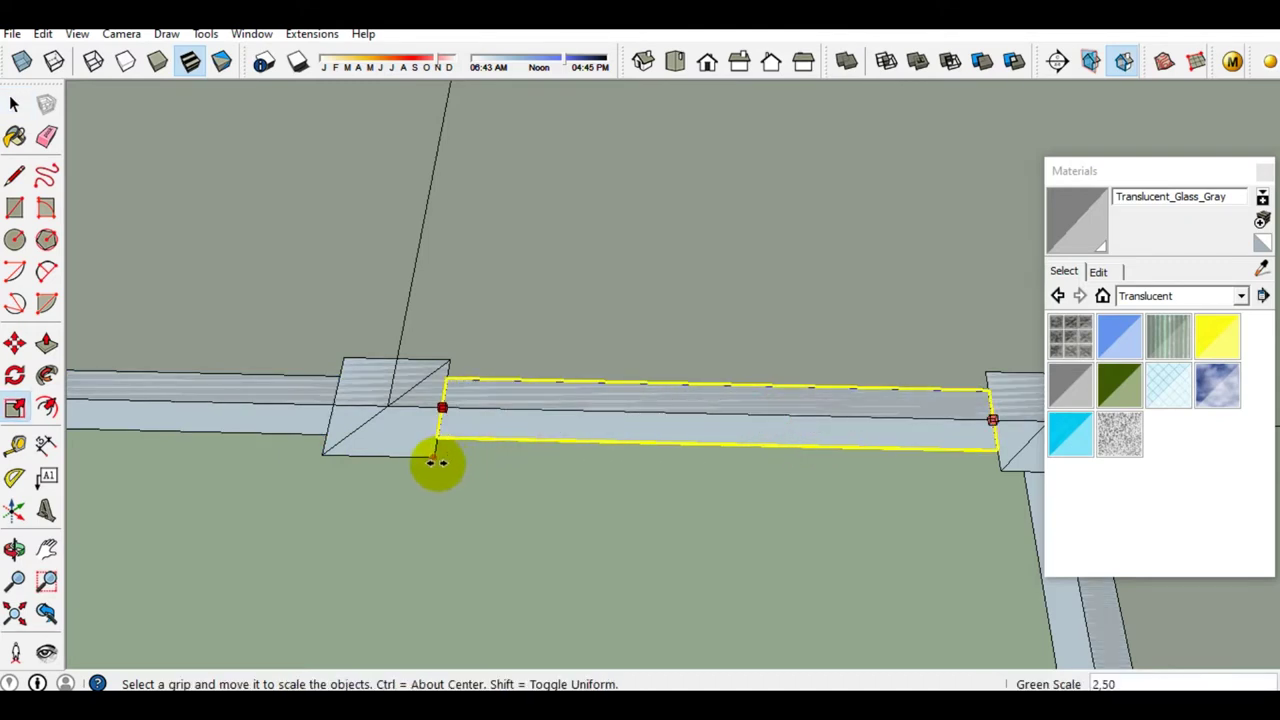
{"action": "scroll", "coordinate": [543, 414], "scroll_direction": "down", "scroll_amount": 3}
{"action": "key", "text": "space"}
Slide the small fence post right along the front fence line
{"action": "scroll", "coordinate": [543, 423], "scroll_direction": "down", "scroll_amount": 2}
{"action": "middle_click_drag", "start_coordinate": [543, 423], "coordinate": [805, 437]}
{"action": "scroll", "coordinate": [790, 433], "scroll_direction": "up", "scroll_amount": 4}
{"action": "left_click", "coordinate": [579, 414]}
{"action": "scroll", "coordinate": [575, 414], "scroll_direction": "up", "scroll_amount": 2}
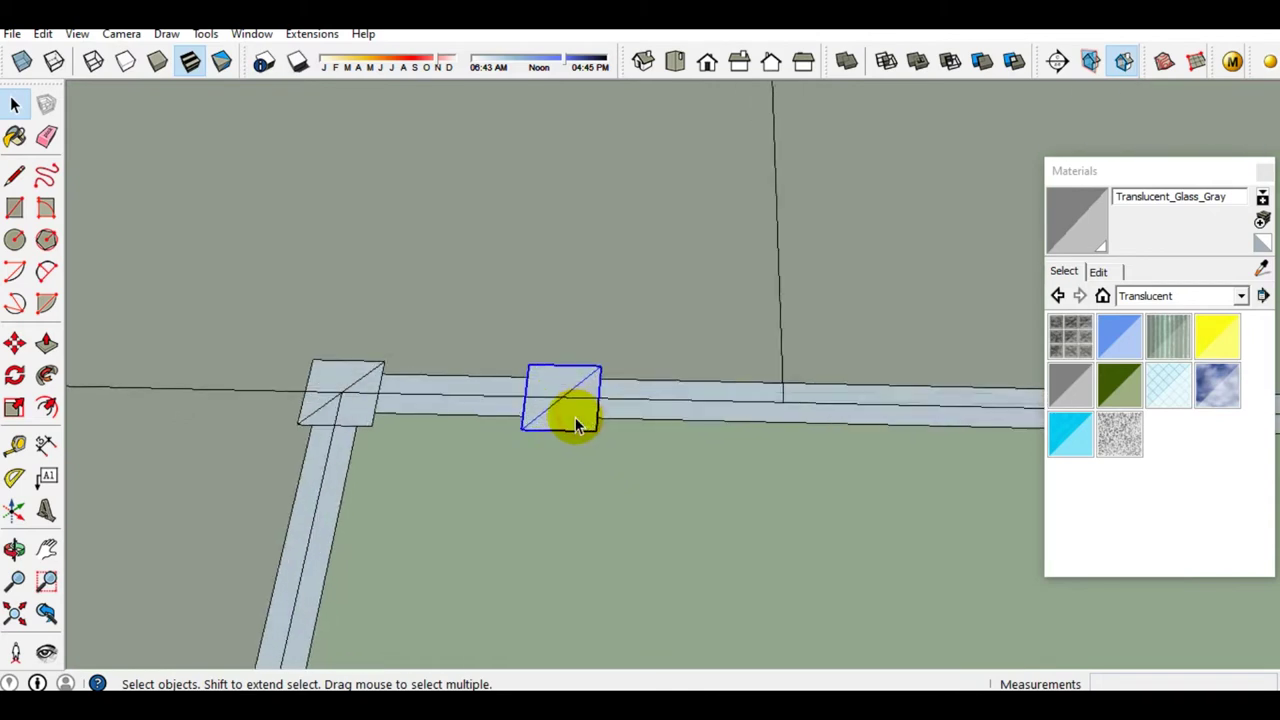
{"action": "scroll", "coordinate": [571, 414], "scroll_direction": "up", "scroll_amount": 2}
{"action": "key", "text": "m"}
{"action": "left_click_drag", "start_coordinate": [555, 392], "coordinate": [845, 400]}
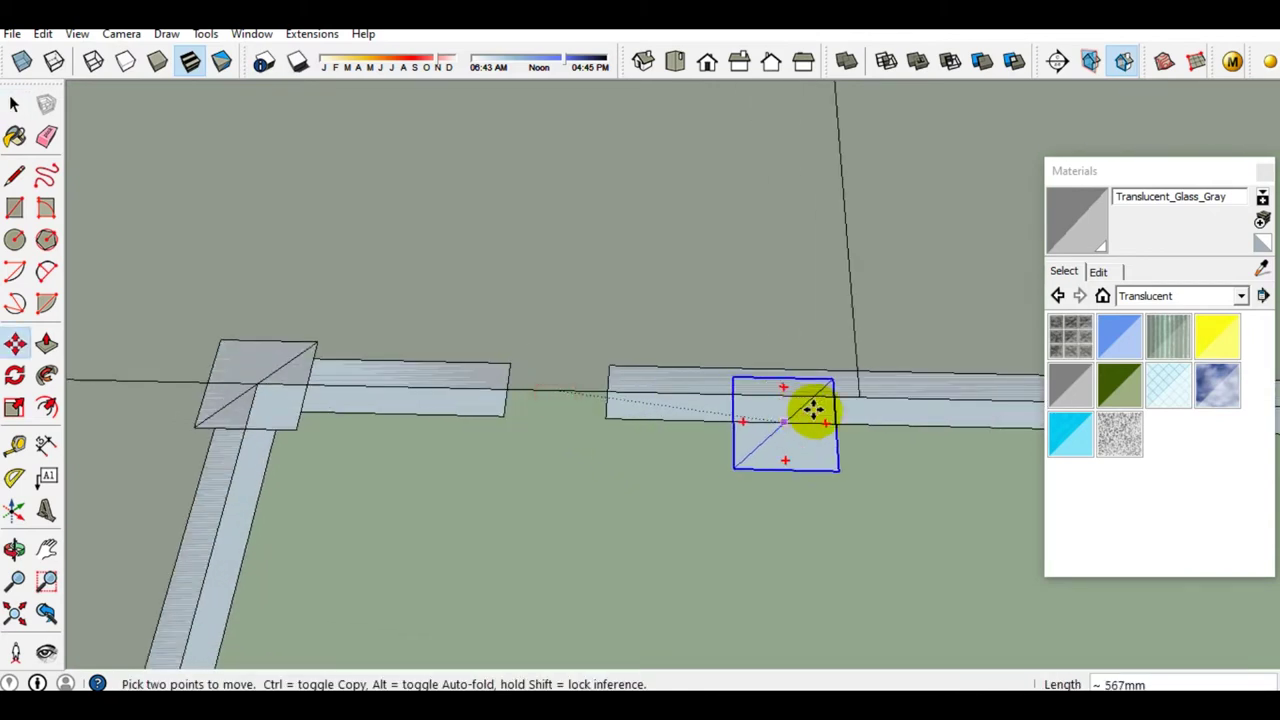
{"action": "left_click", "coordinate": [858, 398]}
{"action": "key", "text": "space"}
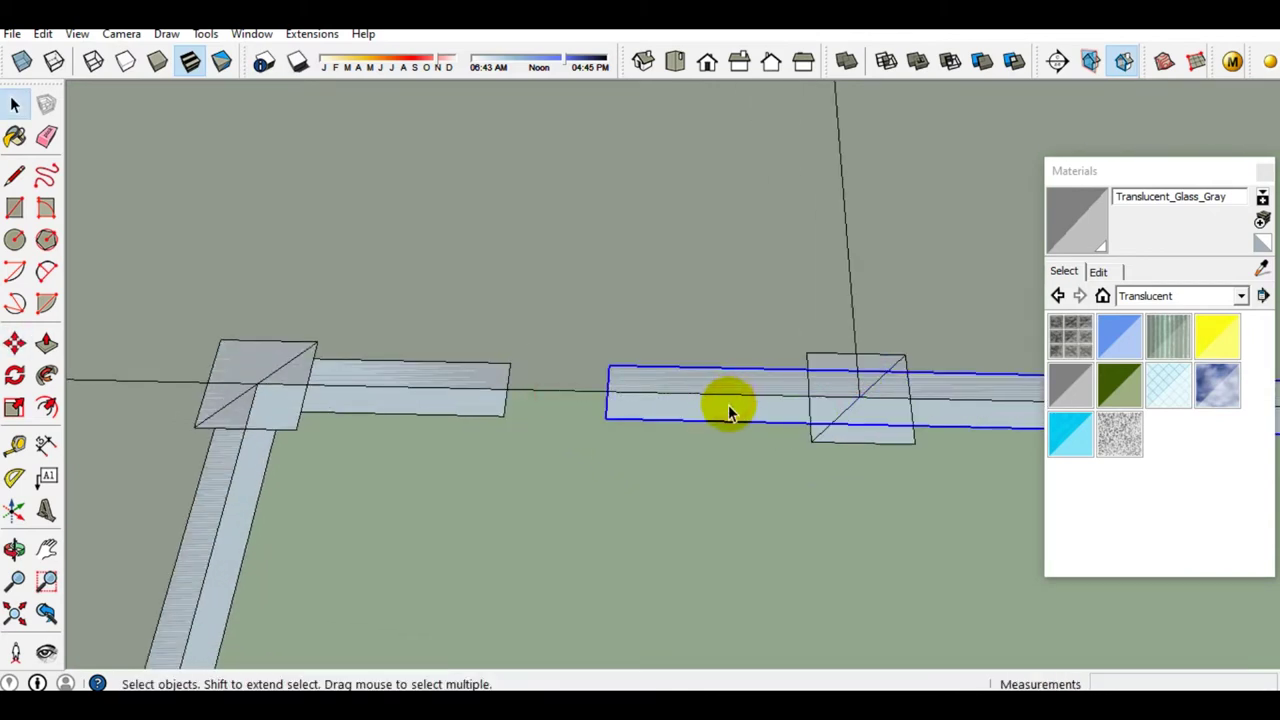
Resize the rails on either side so each one ends at the moved post
{"action": "key", "text": "s"}
{"action": "left_click_drag", "start_coordinate": [607, 390], "coordinate": [893, 450]}
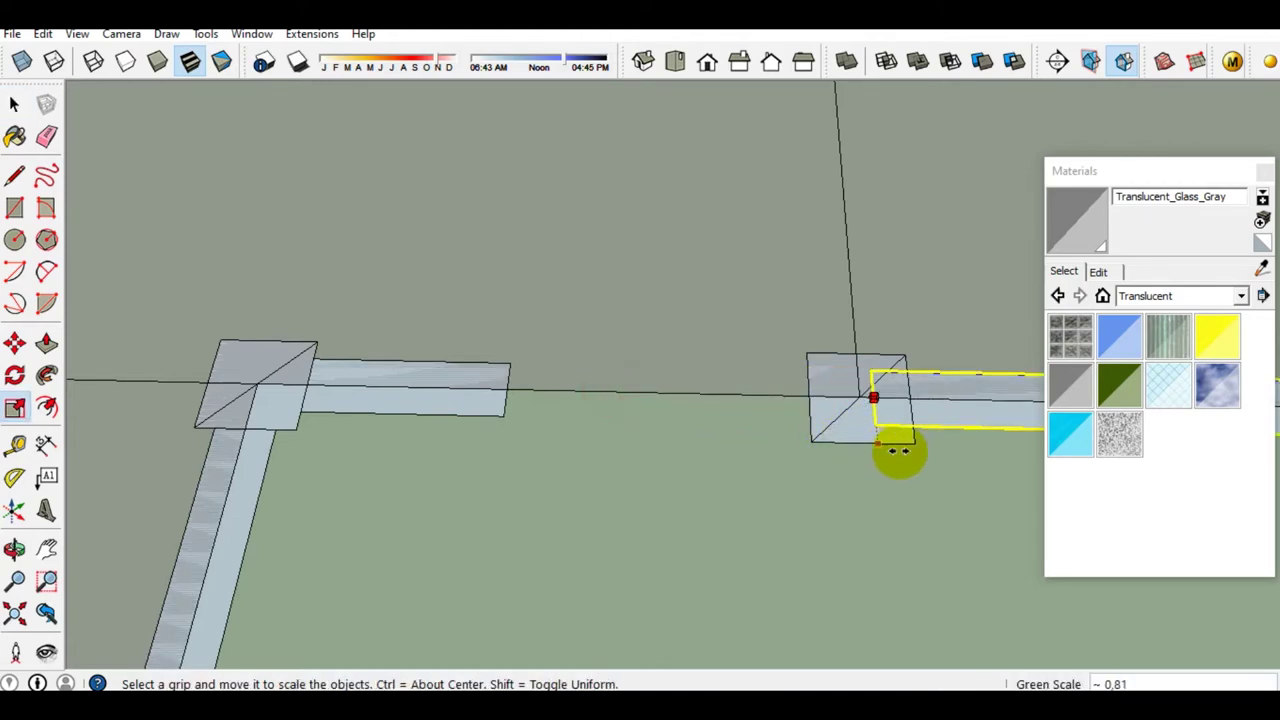
{"action": "left_click", "coordinate": [912, 446]}
{"action": "key", "text": "space"}
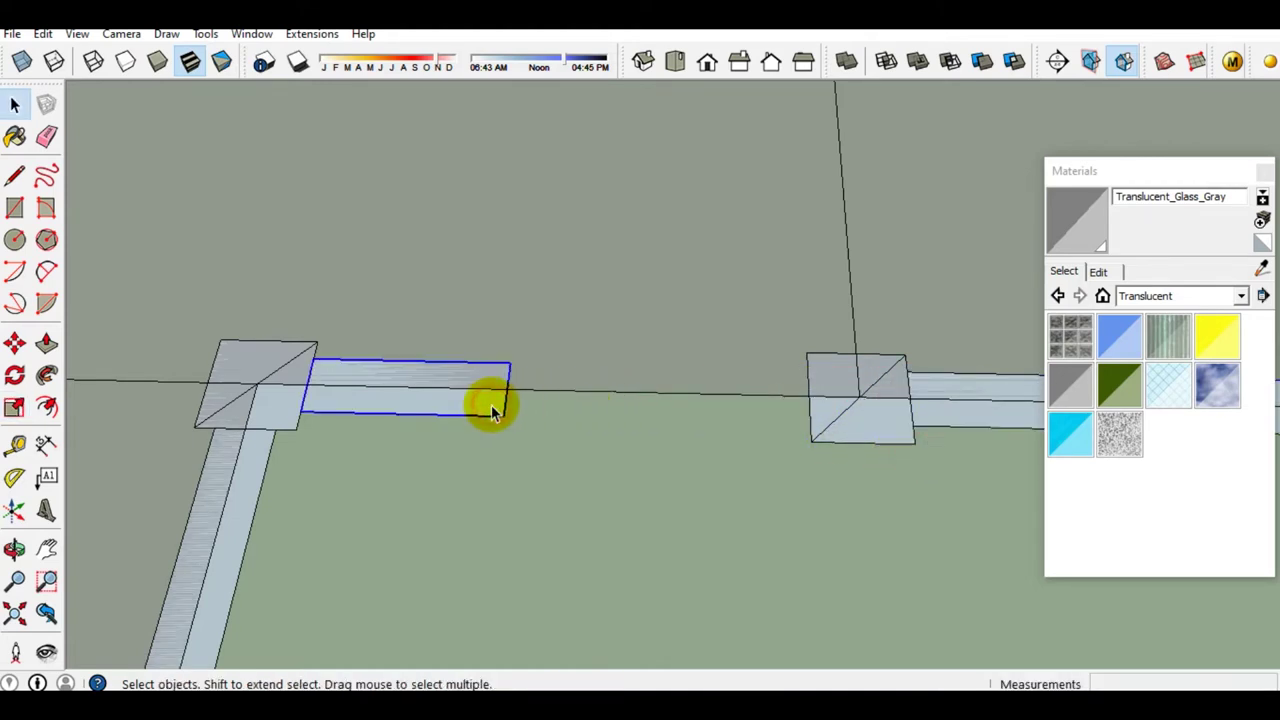
{"action": "key", "text": "s"}
{"action": "left_click_drag", "start_coordinate": [505, 390], "coordinate": [808, 440]}
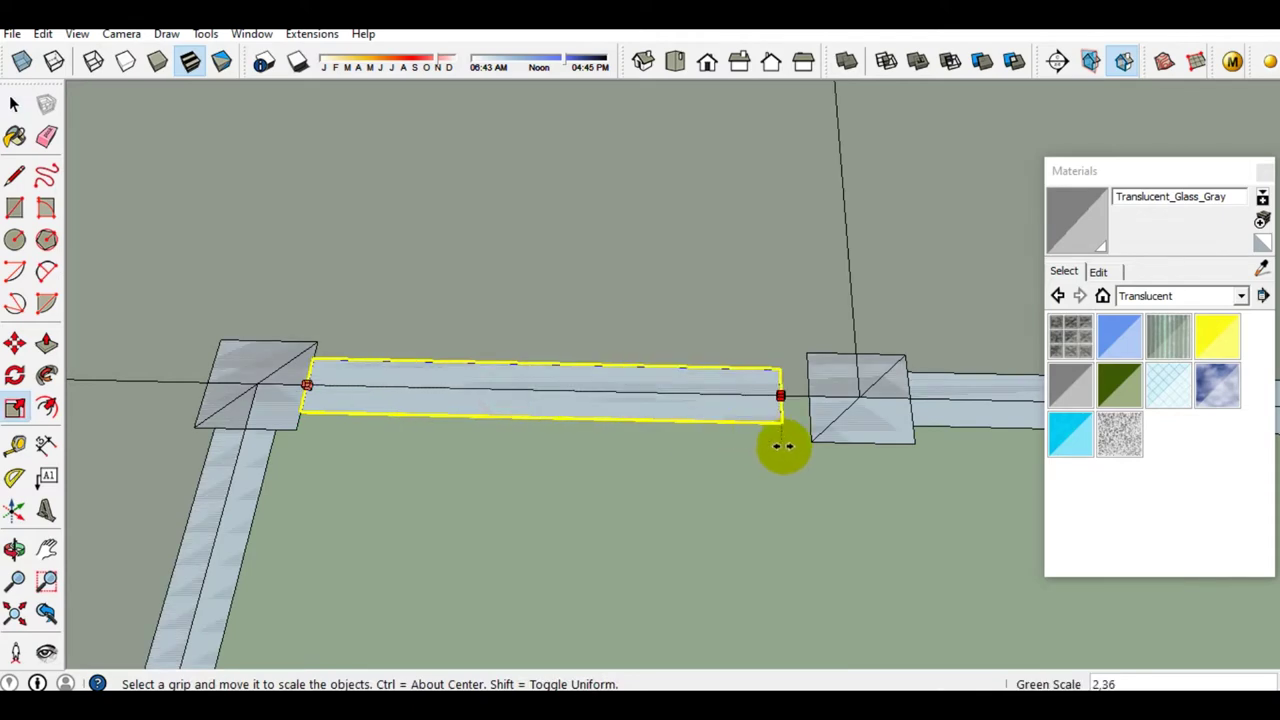
{"action": "left_click", "coordinate": [808, 440]}
{"action": "key", "text": "space"}
{"action": "scroll", "coordinate": [890, 432], "scroll_direction": "down", "scroll_amount": 5}
{"action": "mouse_move", "coordinate": [900, 415]}
{"action": "middle_mouse_down"}
{"action": "mouse_move", "coordinate": [371, 380]}
{"action": "mouse_move", "coordinate": [809, 474]}
{"action": "mouse_move", "coordinate": [543, 457]}
{"action": "mouse_move", "coordinate": [553, 462]}
{"action": "middle_mouse_up"}
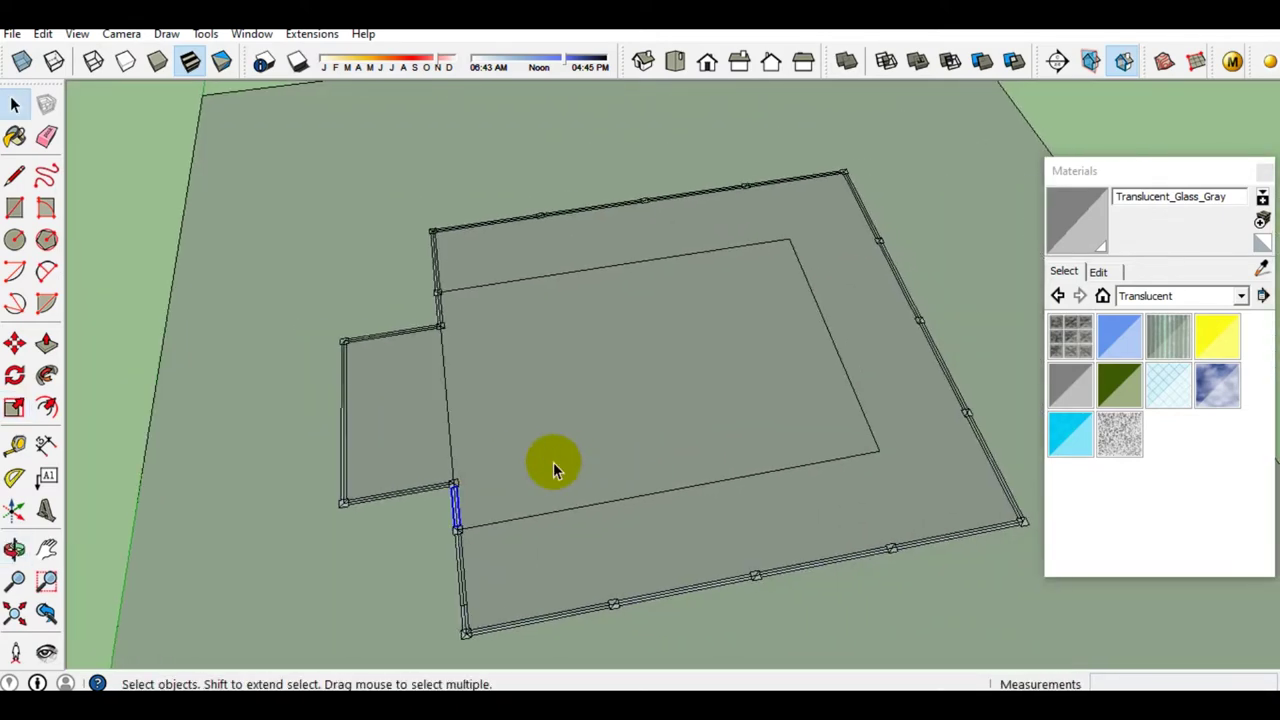
Paste the copied post and rail stub at the inner rectangle's corner
{"action": "scroll", "coordinate": [866, 449], "scroll_direction": "up", "scroll_amount": 5}
{"action": "middle_click_drag", "start_coordinate": [866, 449], "coordinate": [760, 474]}
{"action": "key", "text": "ctrl+v"}
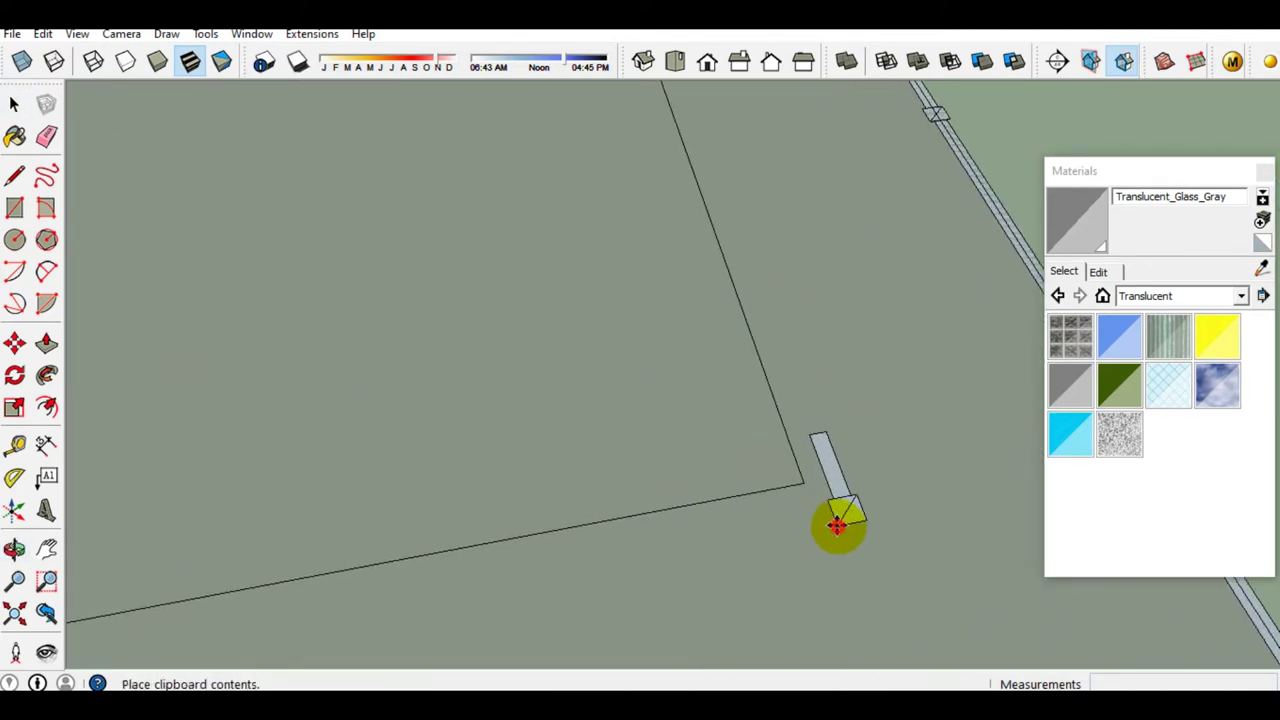
{"action": "left_click", "coordinate": [845, 512]}
{"action": "key", "text": "m"}
{"action": "left_click", "coordinate": [853, 505]}
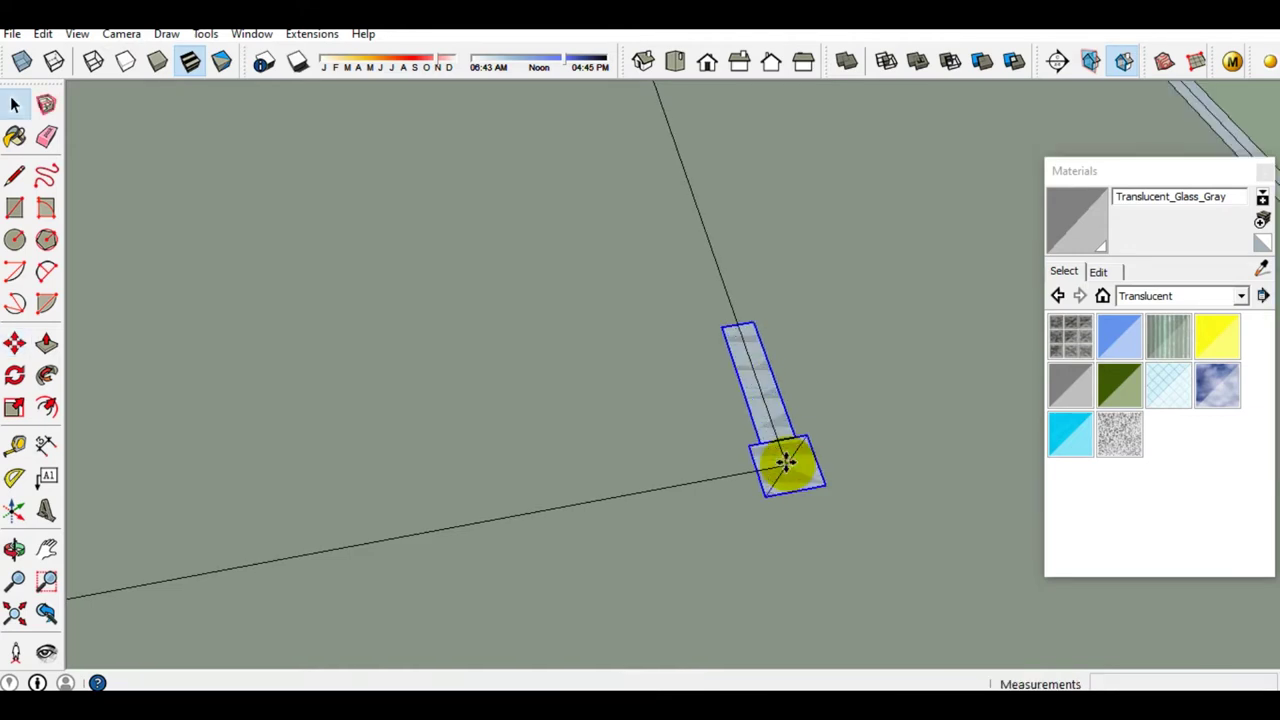
Copy the post from its centre along the edge toward the rectangle's other corner
{"action": "key", "text": "m"}
{"action": "left_click", "coordinate": [795, 463], "text": "ctrl"}
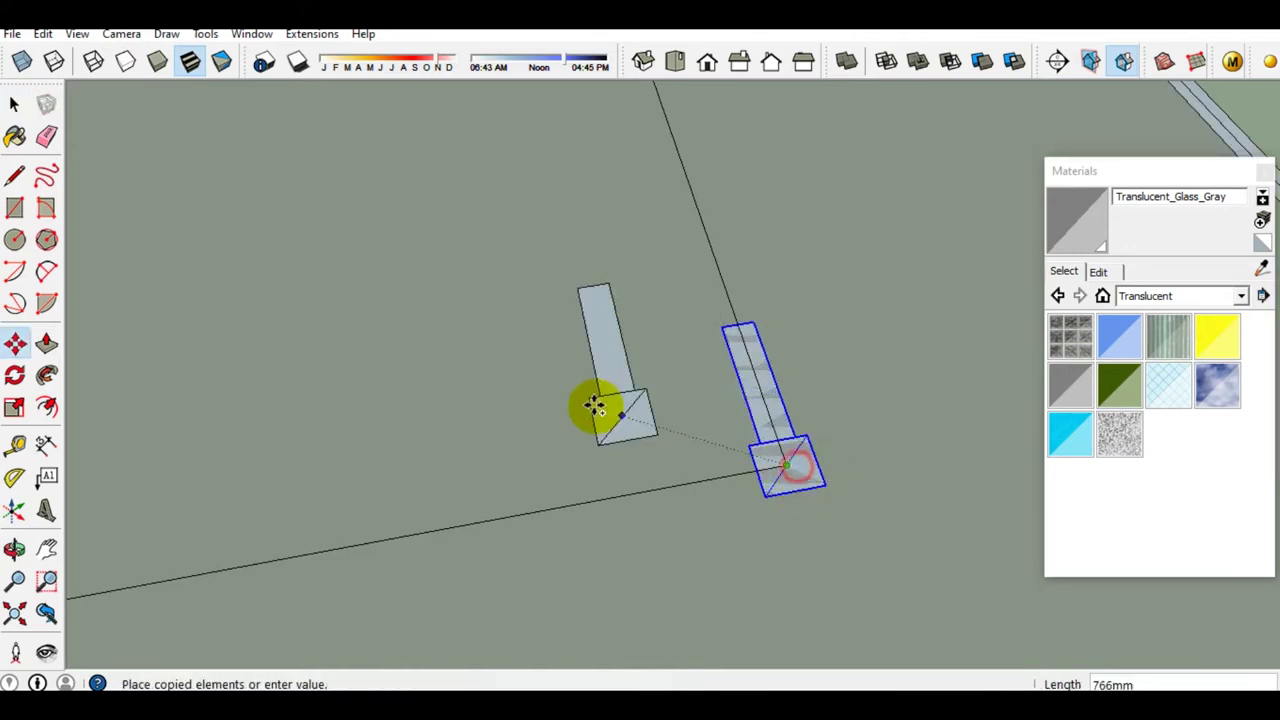
{"action": "scroll", "coordinate": [651, 271], "scroll_direction": "down", "scroll_amount": 3}
{"action": "middle_click_drag", "start_coordinate": [651, 271], "coordinate": [671, 494]}
{"action": "scroll", "coordinate": [665, 331], "scroll_direction": "up", "scroll_amount": 3}
{"action": "scroll", "coordinate": [664, 331], "scroll_direction": "up", "scroll_amount": 2}
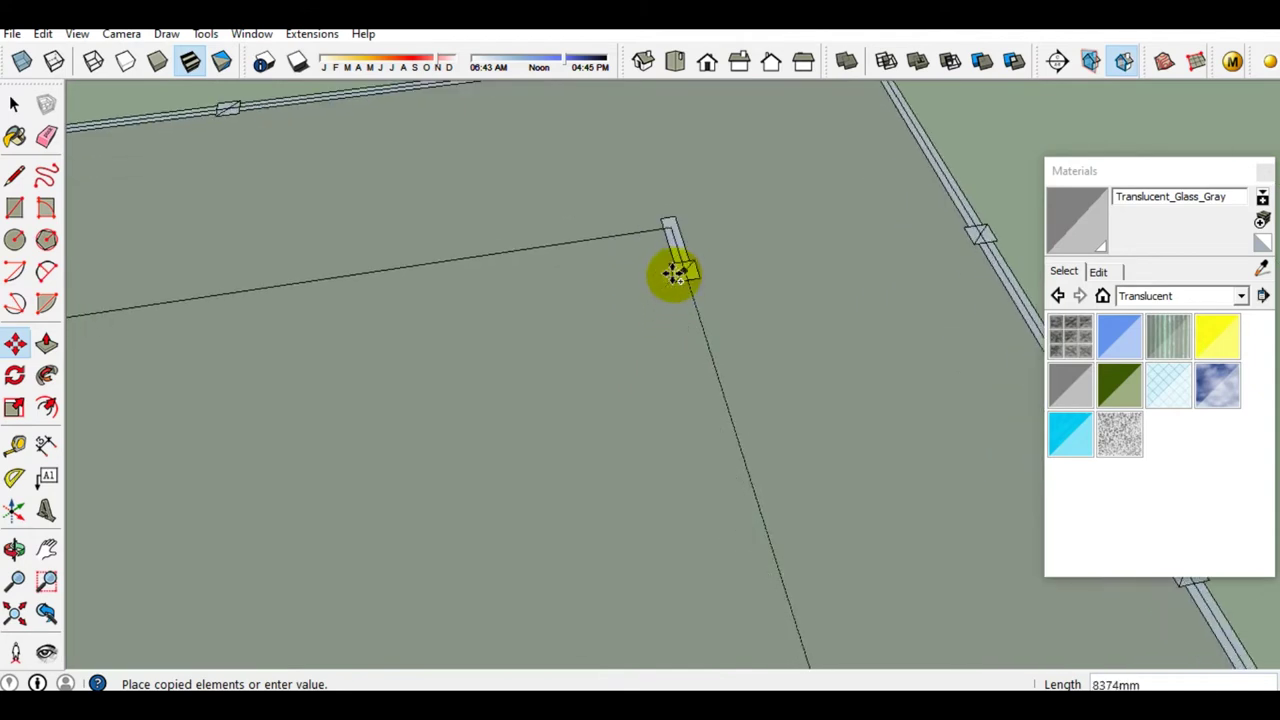
{"action": "scroll", "coordinate": [674, 271], "scroll_direction": "up", "scroll_amount": 2}
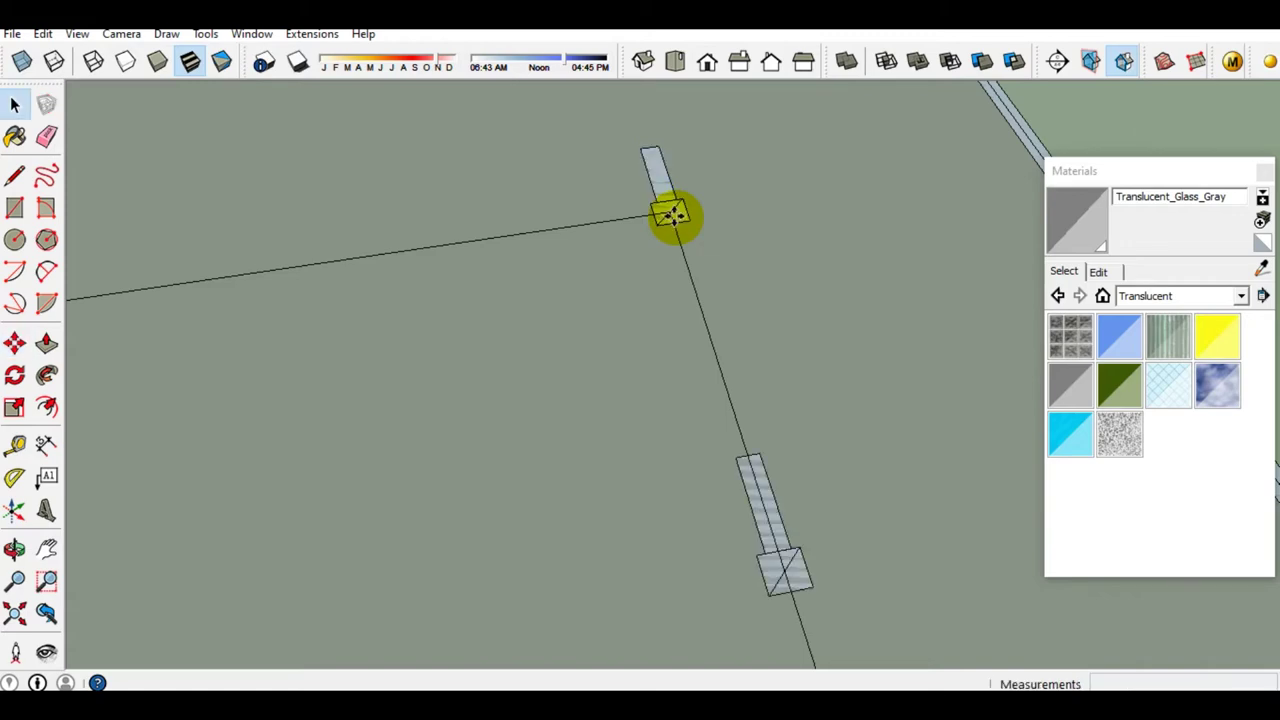
{"action": "scroll", "coordinate": [665, 260], "scroll_direction": "down", "scroll_amount": 3}
{"action": "scroll", "coordinate": [651, 277], "scroll_direction": "down", "scroll_amount": 3}
{"action": "mouse_move", "coordinate": [651, 277]}
{"action": "middle_mouse_down"}
{"action": "mouse_move", "coordinate": [686, 363]}
{"action": "mouse_move", "coordinate": [360, 413]}
{"action": "middle_mouse_up"}
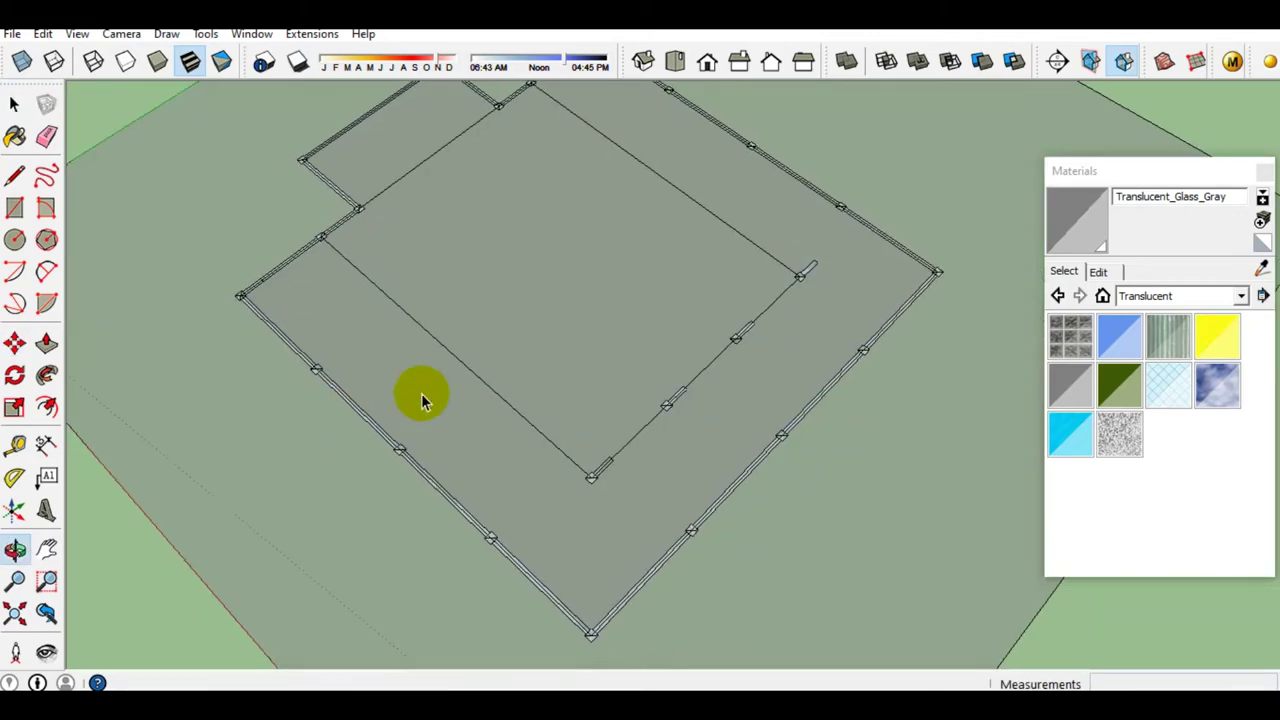
Stretch the lower short rail along the inner edge to the next post
{"action": "scroll", "coordinate": [702, 366], "scroll_direction": "up", "scroll_amount": 2}
{"action": "scroll", "coordinate": [598, 388], "scroll_direction": "up", "scroll_amount": 2}
{"action": "scroll", "coordinate": [543, 451], "scroll_direction": "up", "scroll_amount": 3}
{"action": "scroll", "coordinate": [628, 342], "scroll_direction": "up", "scroll_amount": 2}
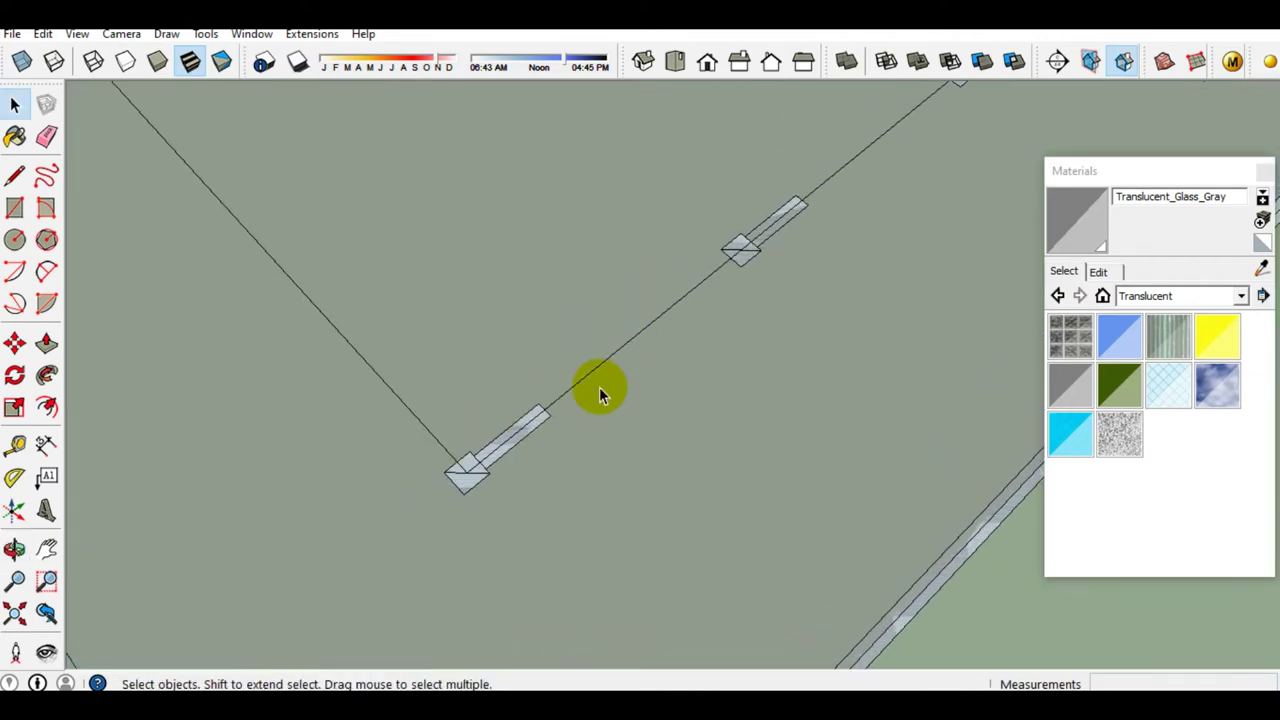
{"action": "scroll", "coordinate": [514, 434], "scroll_direction": "up", "scroll_amount": 2}
{"action": "scroll", "coordinate": [520, 440], "scroll_direction": "up", "scroll_amount": 1}
{"action": "left_click", "coordinate": [525, 443]}
{"action": "key", "text": "s"}
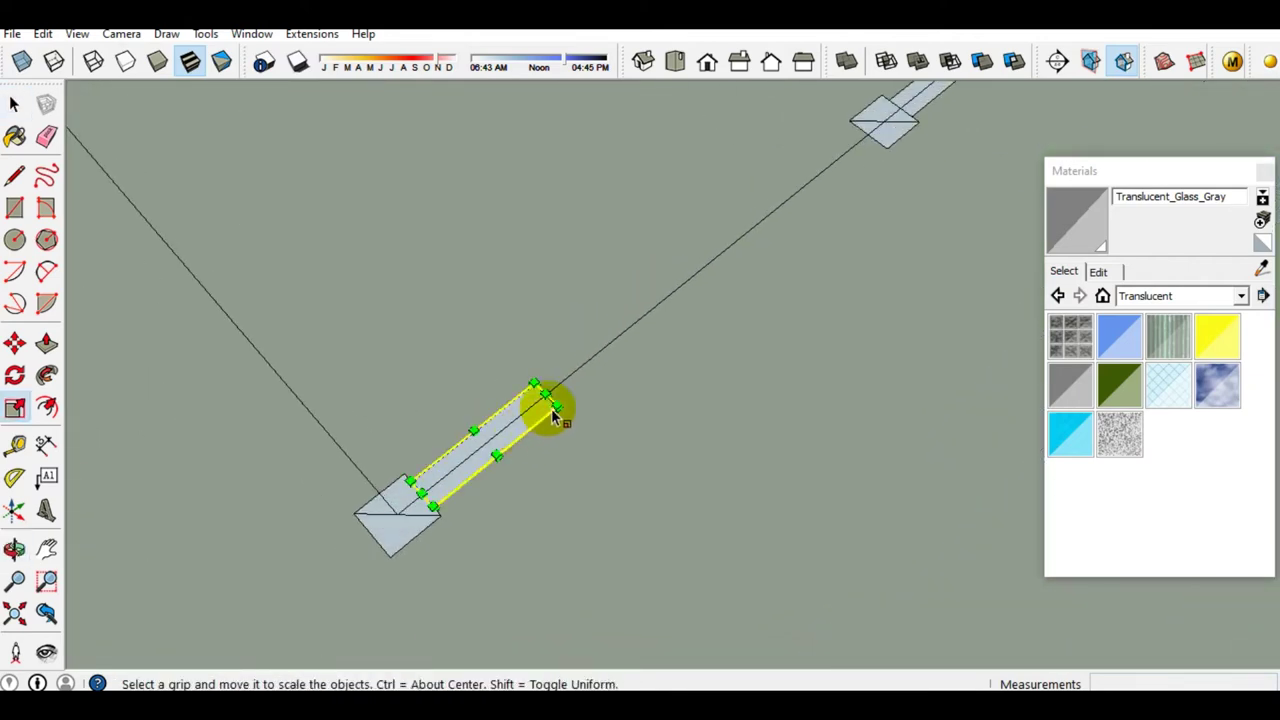
{"action": "mouse_move", "coordinate": [559, 384]}
{"action": "left_mouse_down"}
{"action": "mouse_move", "coordinate": [757, 227]}
{"action": "mouse_move", "coordinate": [802, 230]}
{"action": "left_mouse_up"}
{"action": "key", "text": "space"}
Stretch the next rail stub so it reaches the upper post
{"action": "scroll", "coordinate": [802, 230], "scroll_direction": "down", "scroll_amount": 2}
{"action": "middle_click_drag", "start_coordinate": [802, 230], "coordinate": [544, 440], "text": "shift"}
{"action": "scroll", "coordinate": [550, 430], "scroll_direction": "up", "scroll_amount": 2}
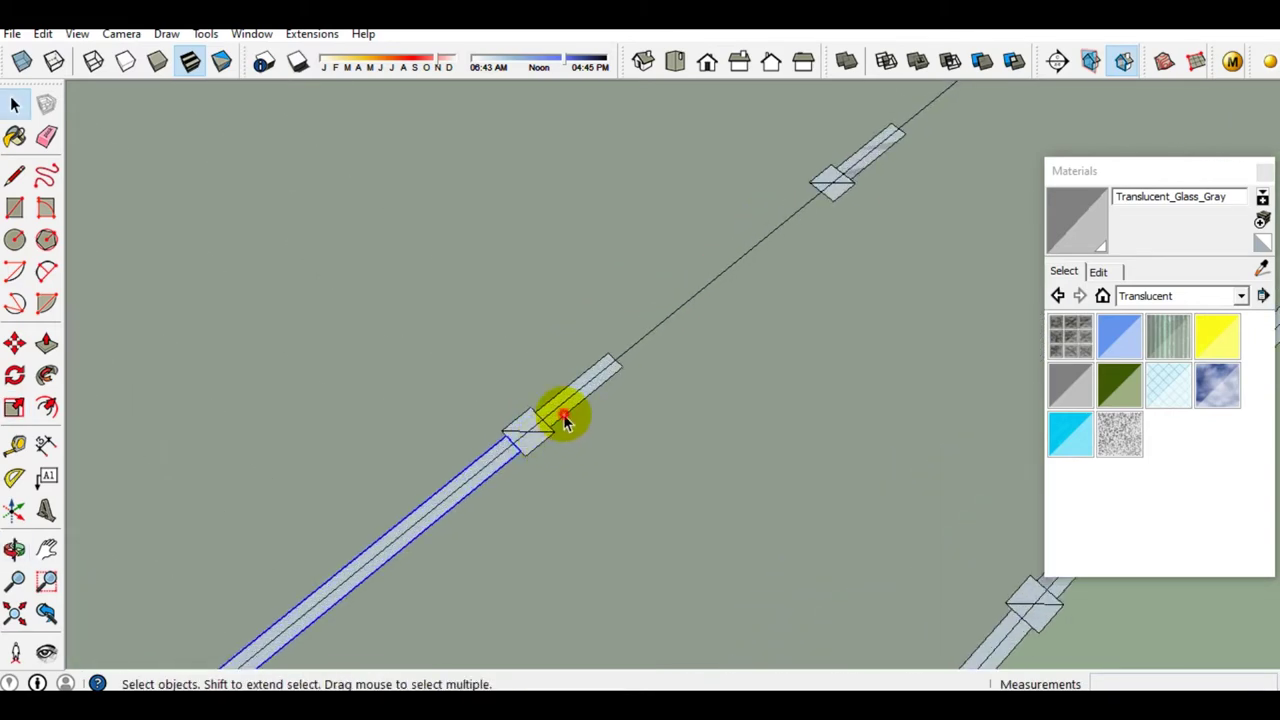
{"action": "key", "text": "s"}
{"action": "scroll", "coordinate": [610, 380], "scroll_direction": "up", "scroll_amount": 1}
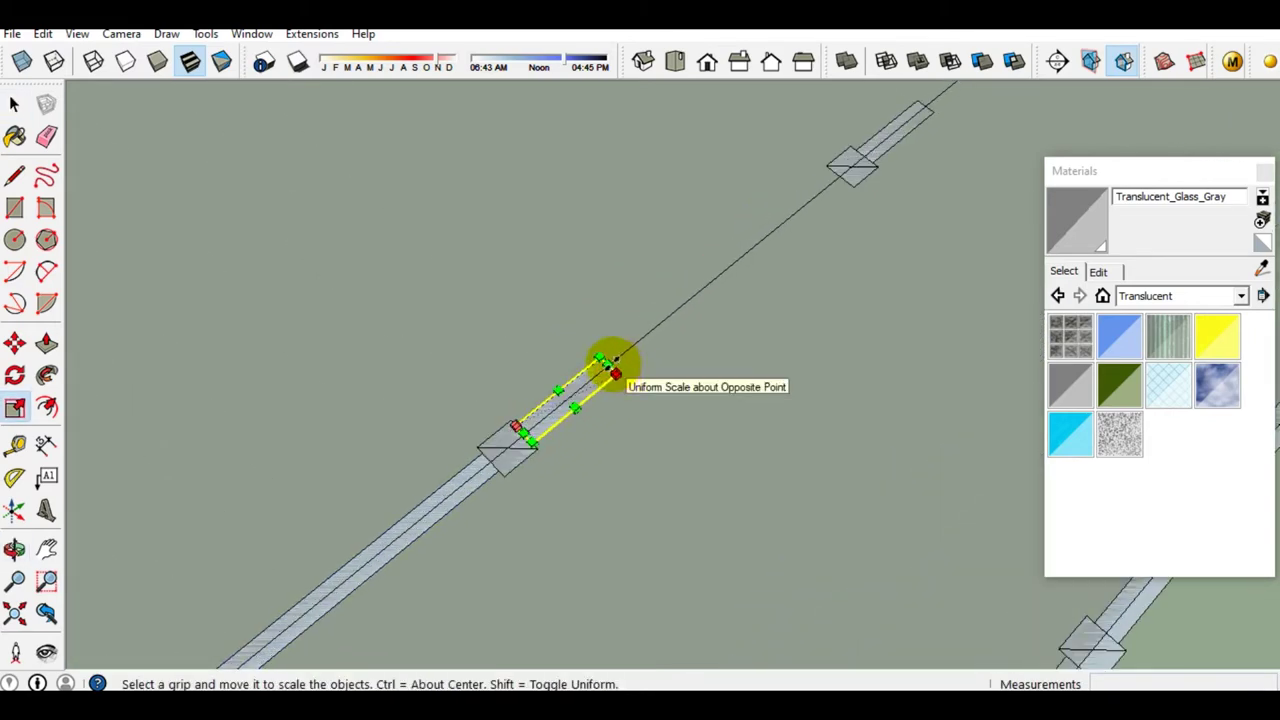
{"action": "mouse_move", "coordinate": [610, 365]}
{"action": "left_mouse_down"}
{"action": "mouse_move", "coordinate": [848, 183]}
{"action": "mouse_move", "coordinate": [840, 195]}
{"action": "left_mouse_up"}
{"action": "key", "text": "space"}
Stretch the last rail stub to the corner post, then switch to the Top view
{"action": "mouse_move", "coordinate": [834, 220]}
{"action": "middle_mouse_down"}
{"action": "mouse_move", "coordinate": [415, 677]}
{"action": "mouse_move", "coordinate": [465, 614]}
{"action": "middle_mouse_up"}
{"action": "scroll", "coordinate": [487, 577], "scroll_direction": "up", "scroll_amount": 2}
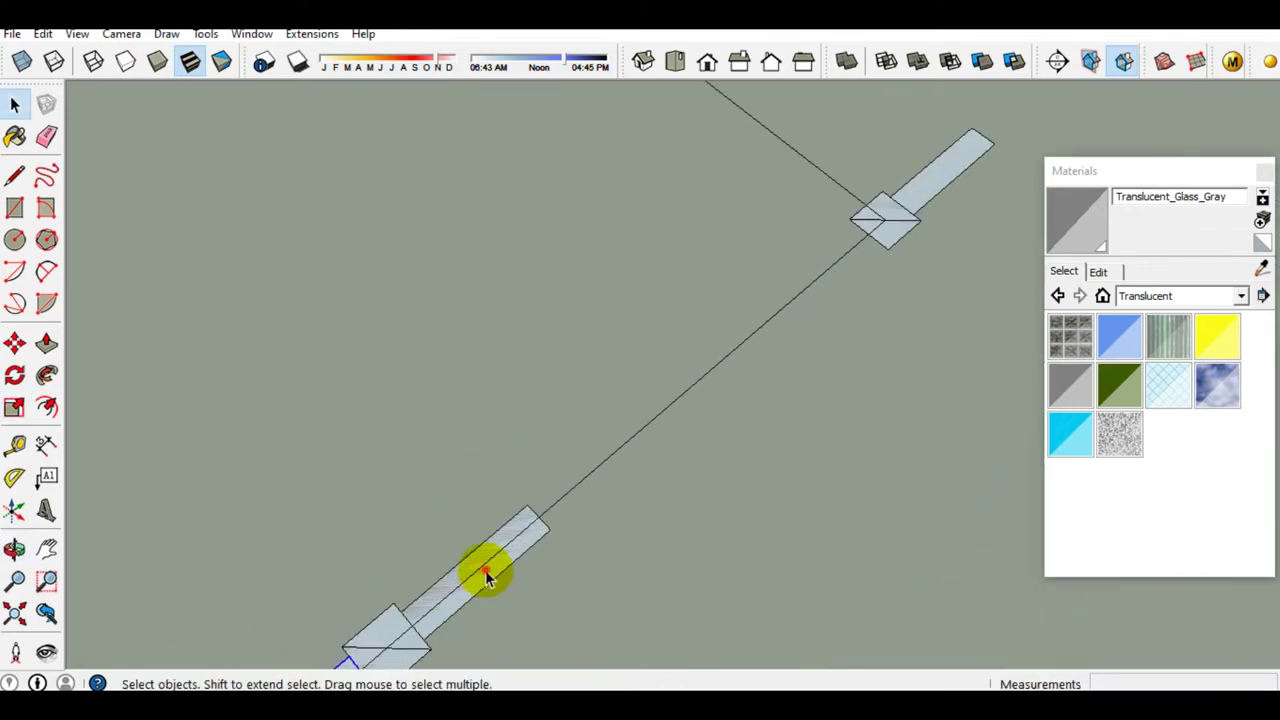
{"action": "key", "text": "s"}
{"action": "left_click_drag", "start_coordinate": [540, 516], "coordinate": [885, 248]}
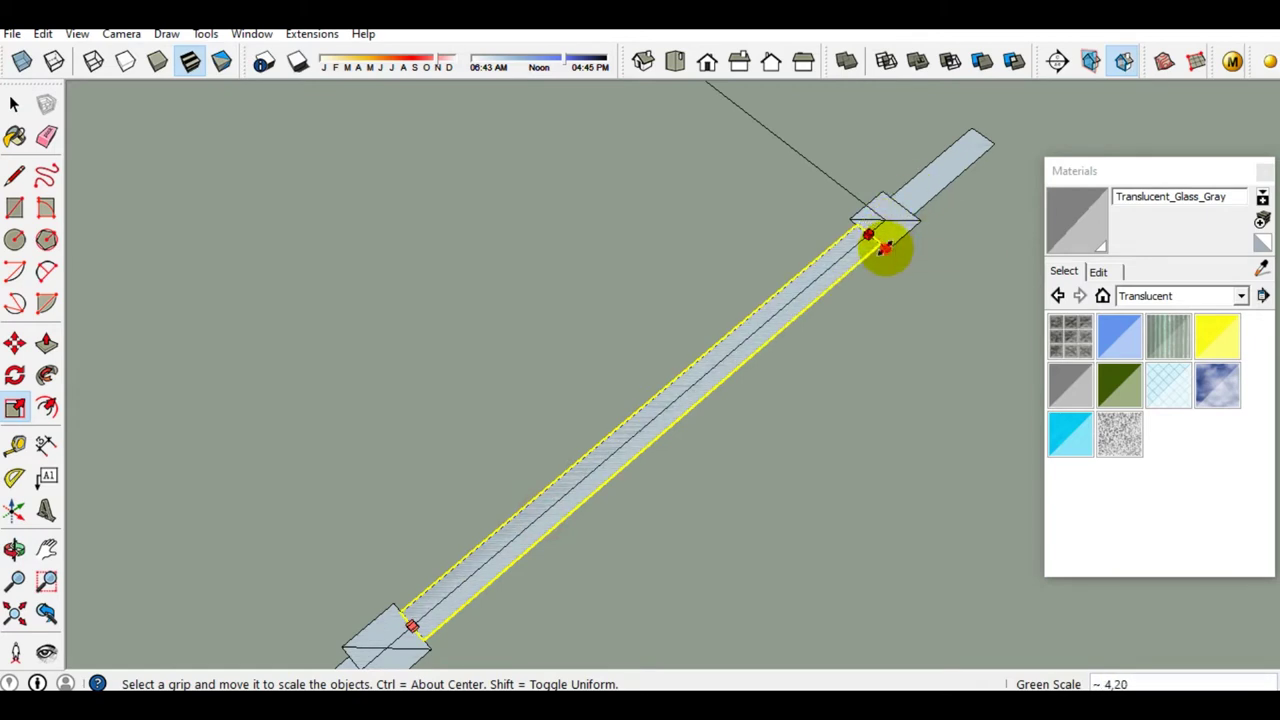
{"action": "key", "text": "space"}
{"action": "scroll", "coordinate": [910, 240], "scroll_direction": "down", "scroll_amount": 3}
{"action": "scroll", "coordinate": [889, 283], "scroll_direction": "down", "scroll_amount": 2}
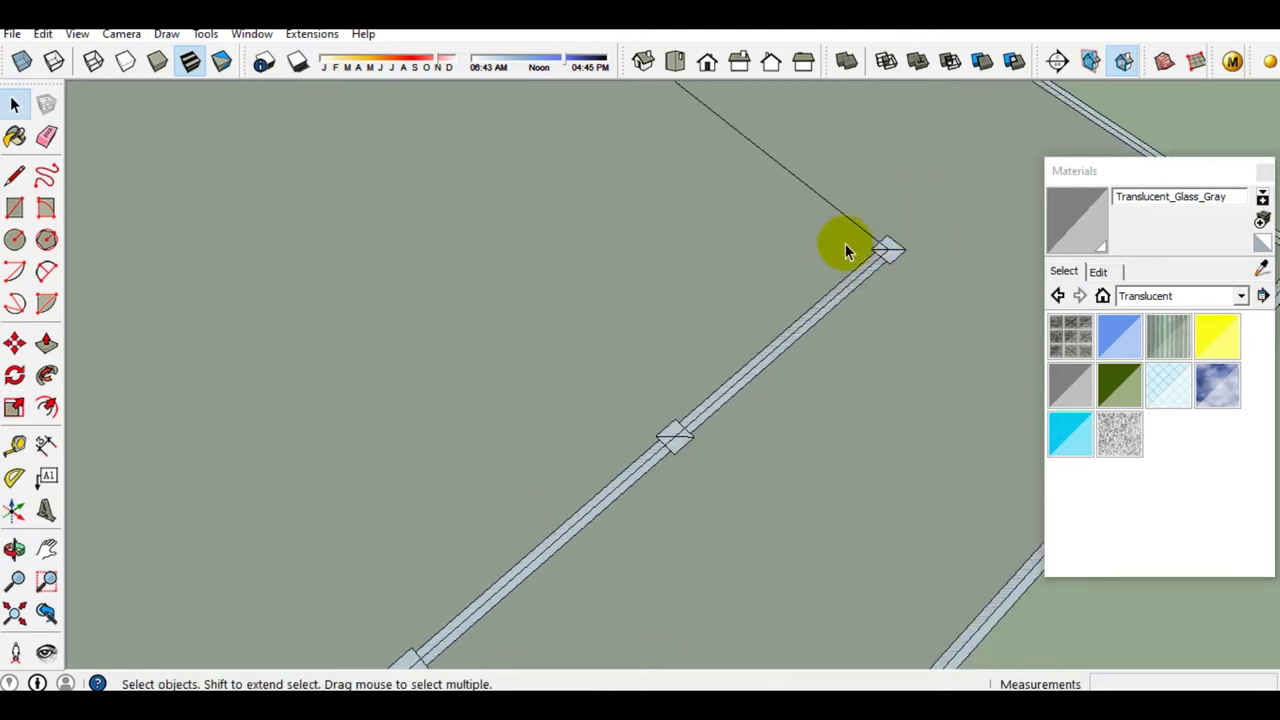
{"action": "left_click", "coordinate": [674, 66]}
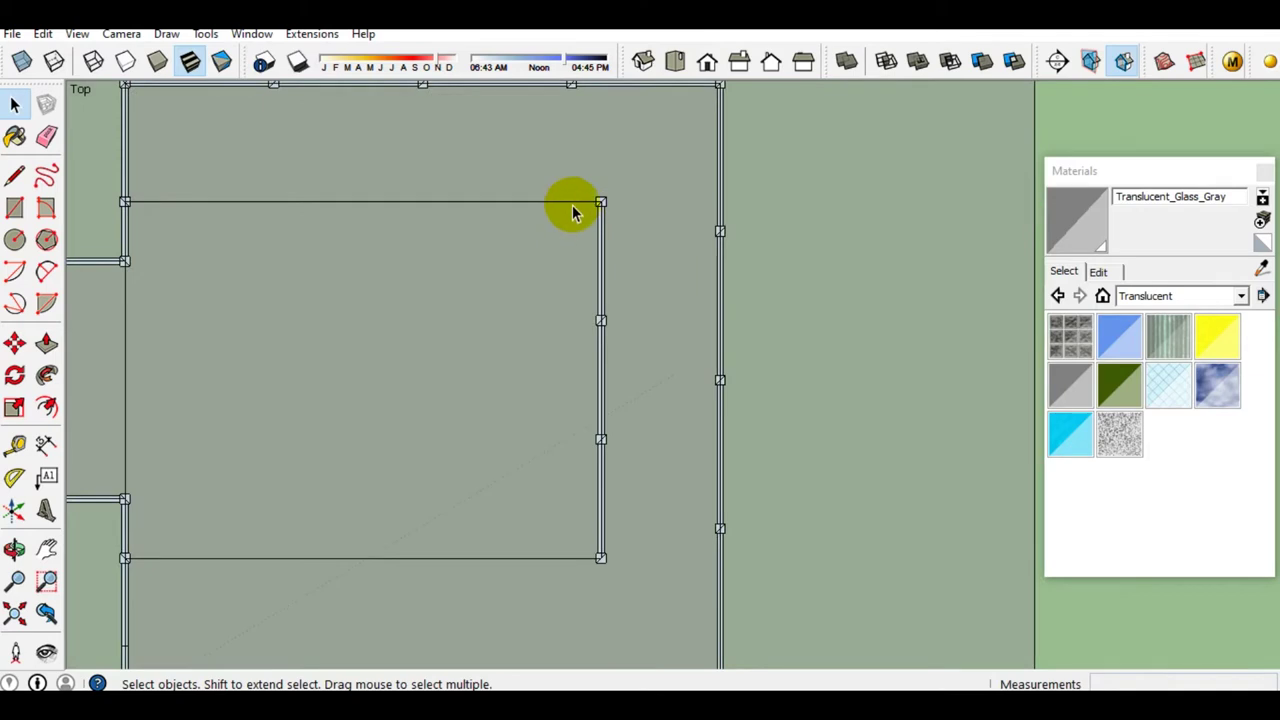
Rotate the rail a quarter turn about the post's middle so it runs horizontally
{"action": "scroll", "coordinate": [603, 196], "scroll_direction": "up", "scroll_amount": 3}
{"action": "scroll", "coordinate": [629, 251], "scroll_direction": "up", "scroll_amount": 2}
{"action": "key", "text": "q"}
{"action": "scroll", "coordinate": [623, 257], "scroll_direction": "up", "scroll_amount": 2}
{"action": "scroll", "coordinate": [636, 232], "scroll_direction": "up", "scroll_amount": 2}
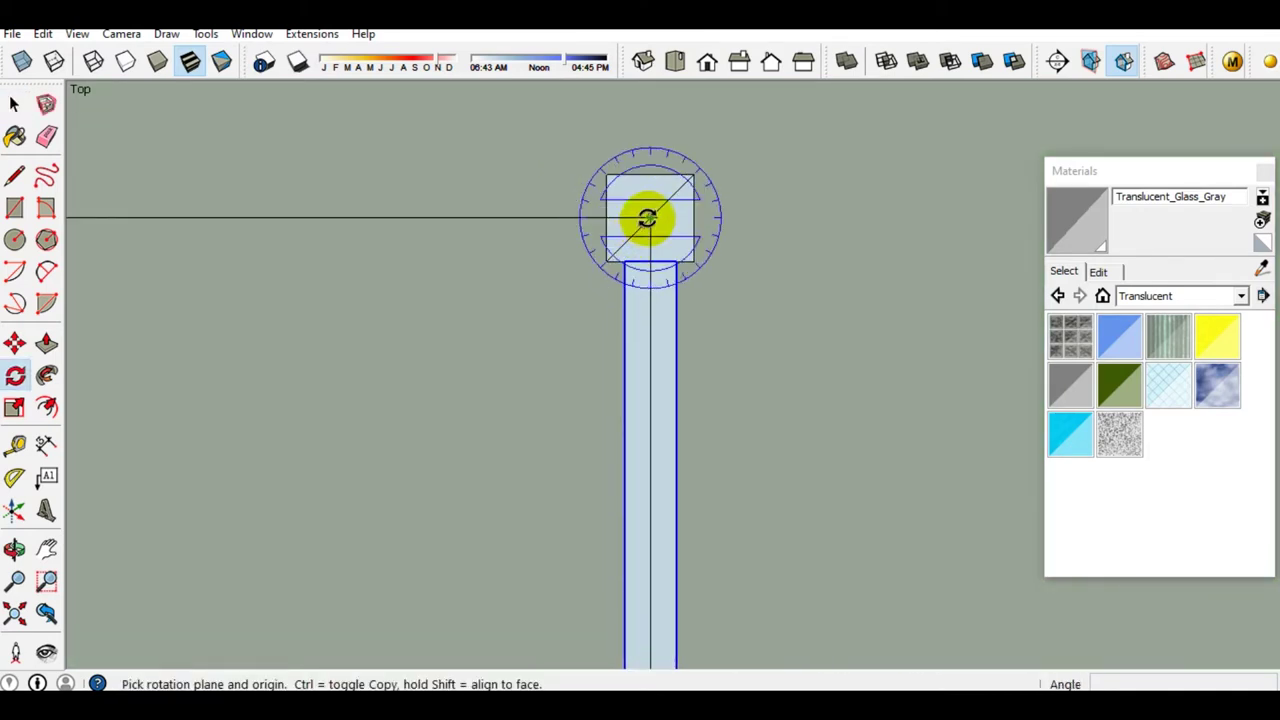
{"action": "left_click", "coordinate": [650, 217]}
{"action": "left_click", "coordinate": [656, 370]}
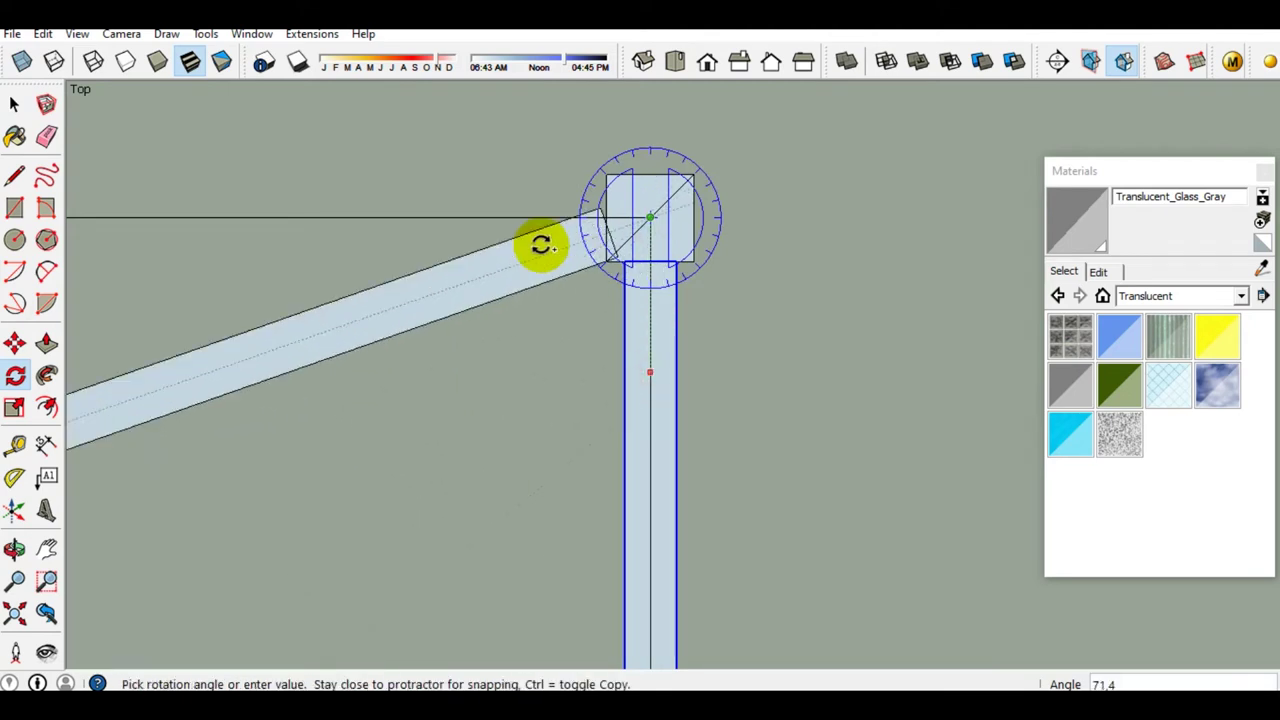
{"action": "left_click", "coordinate": [546, 217]}
{"action": "key", "text": "space"}
{"action": "scroll", "coordinate": [731, 356], "scroll_direction": "down", "scroll_amount": 3}
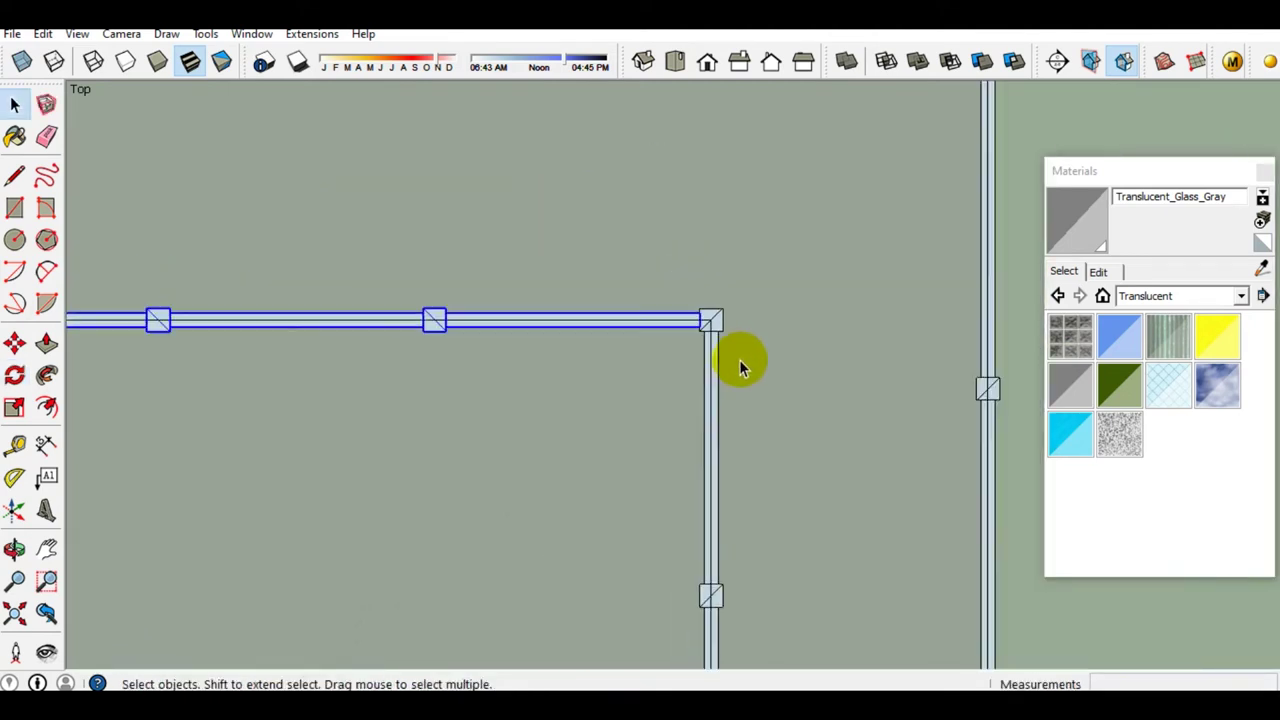
{"action": "scroll", "coordinate": [690, 380], "scroll_direction": "down", "scroll_amount": 2}
Flip the fence run 180° about its left end post so it extends right
{"action": "middle_click_drag", "start_coordinate": [380, 403], "coordinate": [586, 391], "text": "shift"}
{"action": "scroll", "coordinate": [438, 327], "scroll_direction": "up", "scroll_amount": 2}
{"action": "scroll", "coordinate": [452, 340], "scroll_direction": "up", "scroll_amount": 2}
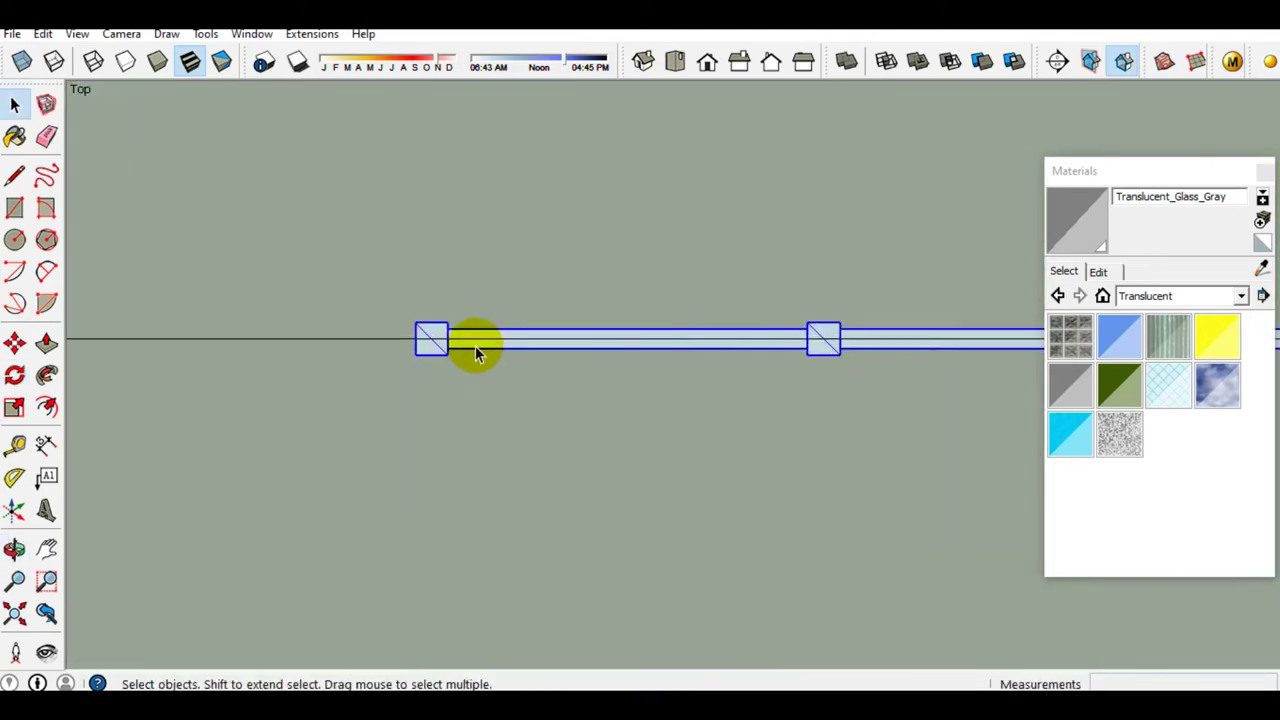
{"action": "scroll", "coordinate": [476, 352], "scroll_direction": "up", "scroll_amount": 2}
{"action": "key", "text": "q"}
{"action": "scroll", "coordinate": [444, 348], "scroll_direction": "up", "scroll_amount": 2}
{"action": "left_click", "coordinate": [397, 330]}
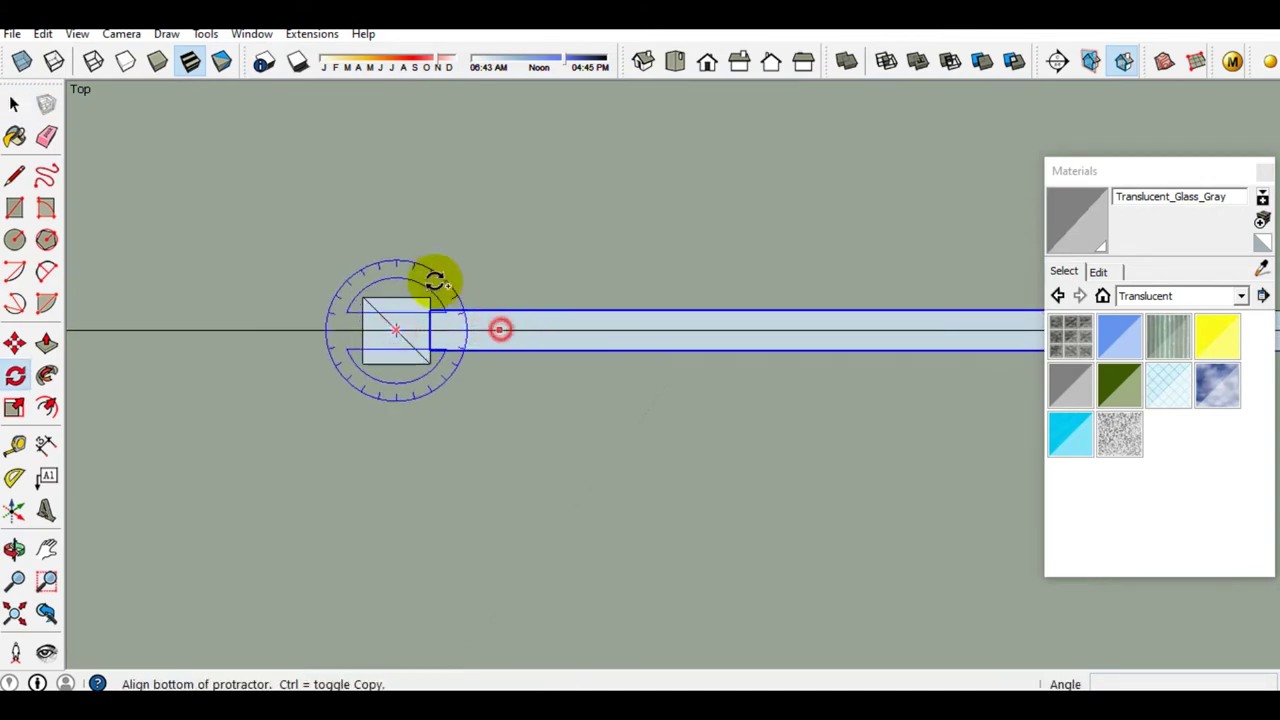
{"action": "left_click", "coordinate": [499, 330]}
{"action": "left_click", "coordinate": [262, 330]}
{"action": "key", "text": "space"}
{"action": "scroll", "coordinate": [468, 343], "scroll_direction": "down", "scroll_amount": 5}
{"action": "scroll", "coordinate": [477, 346], "scroll_direction": "down", "scroll_amount": 1}
{"action": "scroll", "coordinate": [390, 340], "scroll_direction": "up", "scroll_amount": 1}
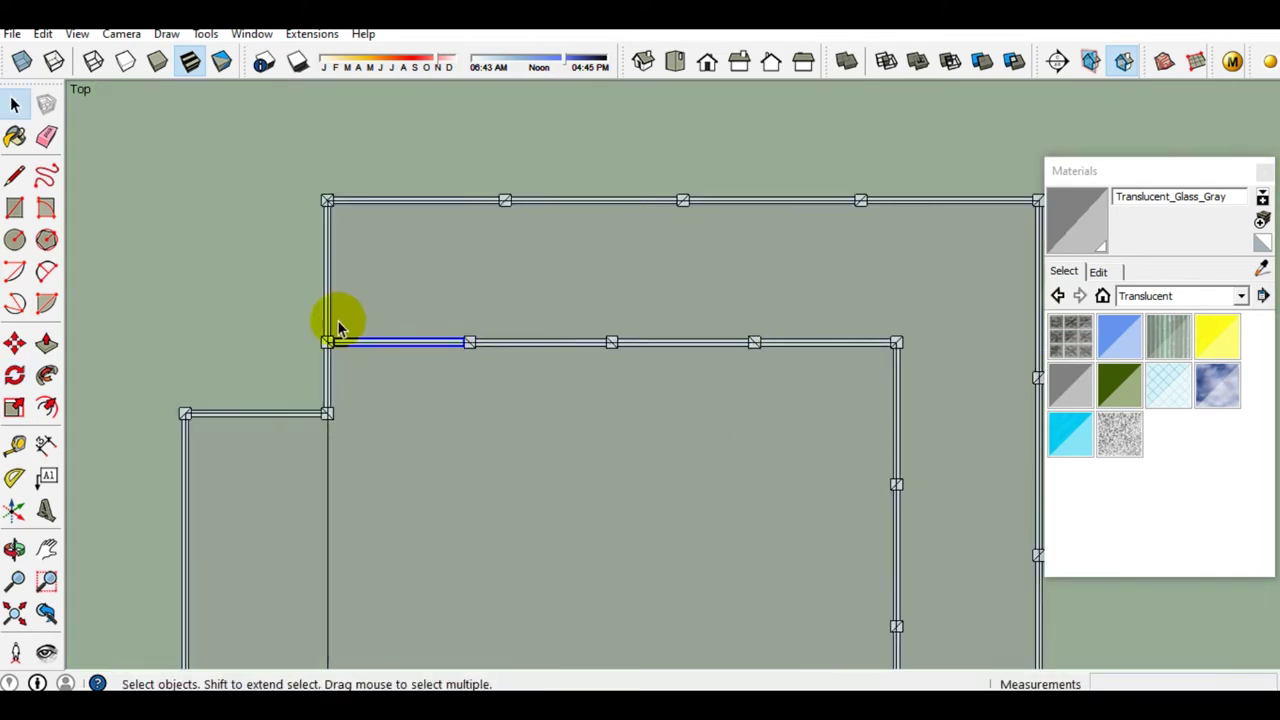
Select the whole horizontal fence run with a window drag
{"action": "scroll", "coordinate": [320, 332], "scroll_direction": "up", "scroll_amount": 1}
{"action": "left_click_drag", "start_coordinate": [710, 385], "coordinate": [1020, 371]}
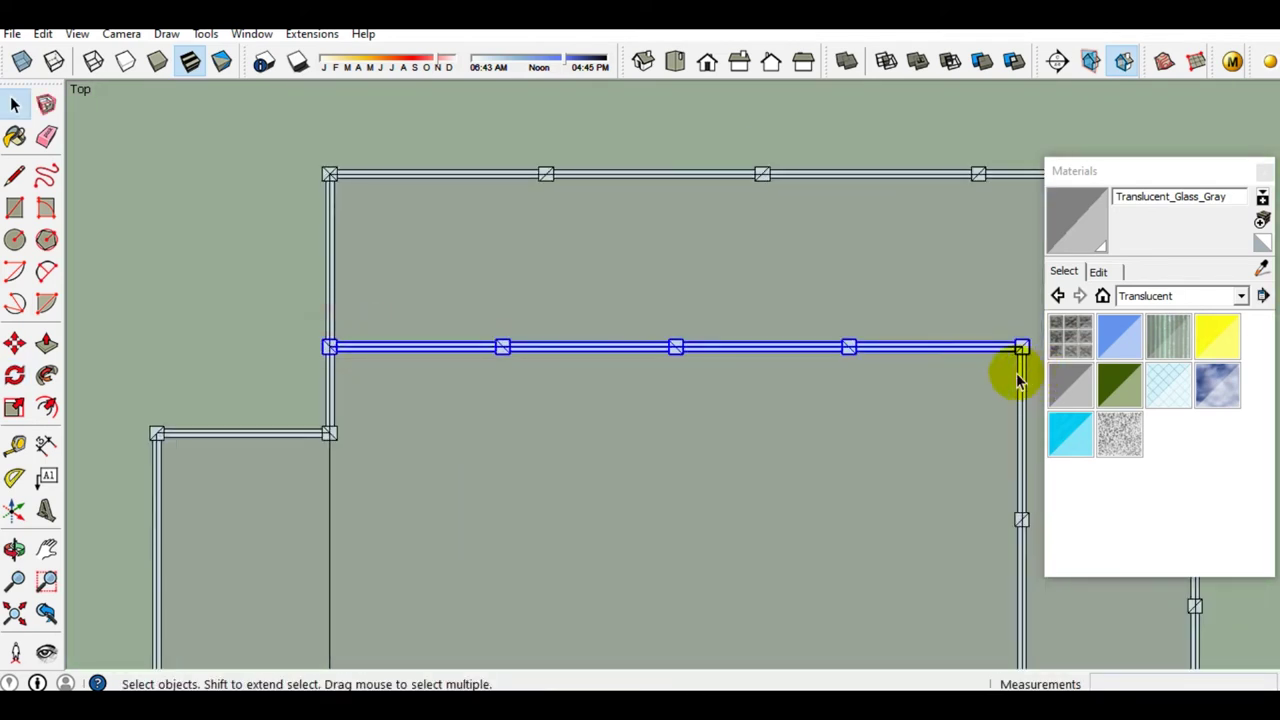
{"action": "scroll", "coordinate": [440, 349], "scroll_direction": "up", "scroll_amount": 1}
{"action": "scroll", "coordinate": [206, 352], "scroll_direction": "up", "scroll_amount": 2}
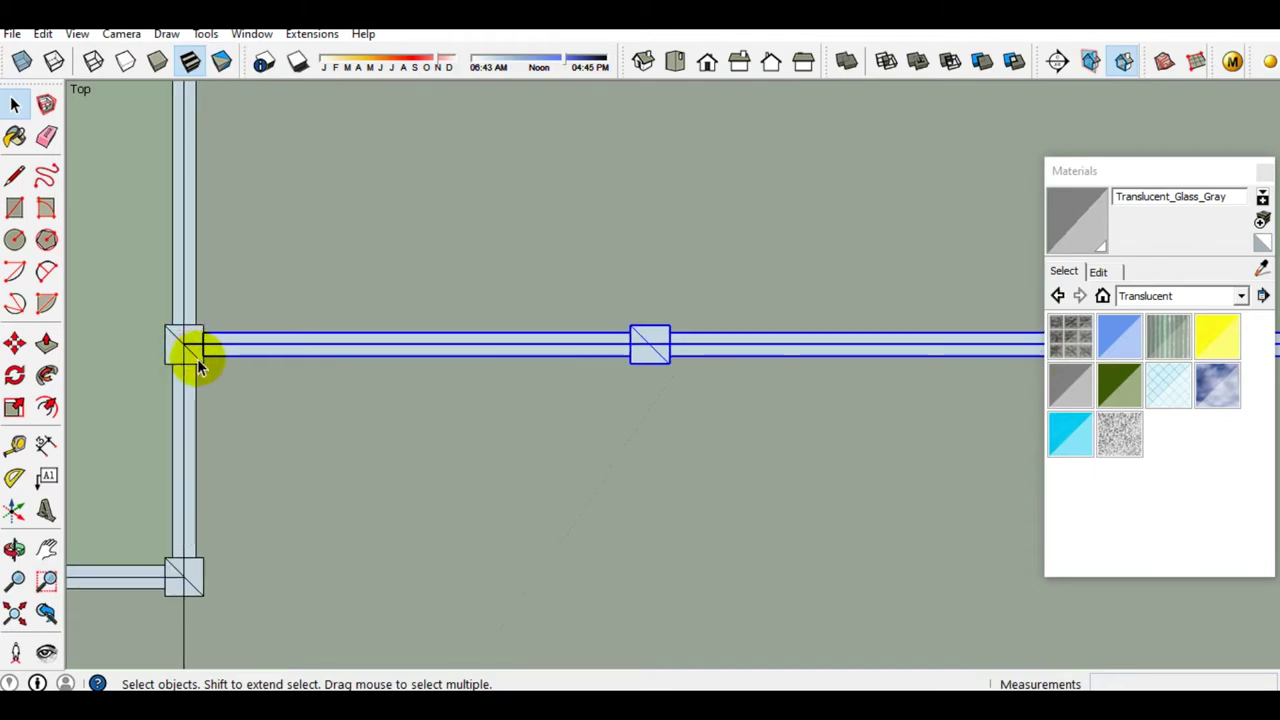
{"action": "scroll", "coordinate": [198, 355], "scroll_direction": "up", "scroll_amount": 2}
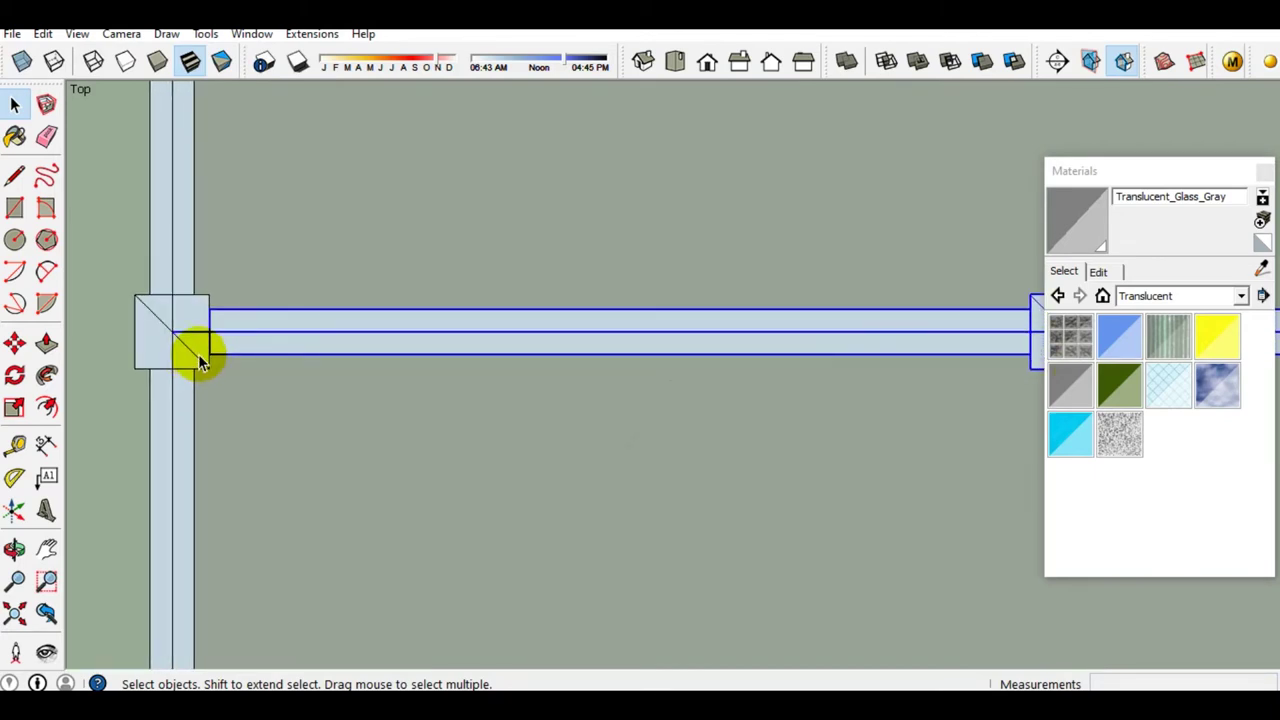
Copy the fence run from the corner junction 9000 mm along the side fence
{"action": "key", "text": "m"}
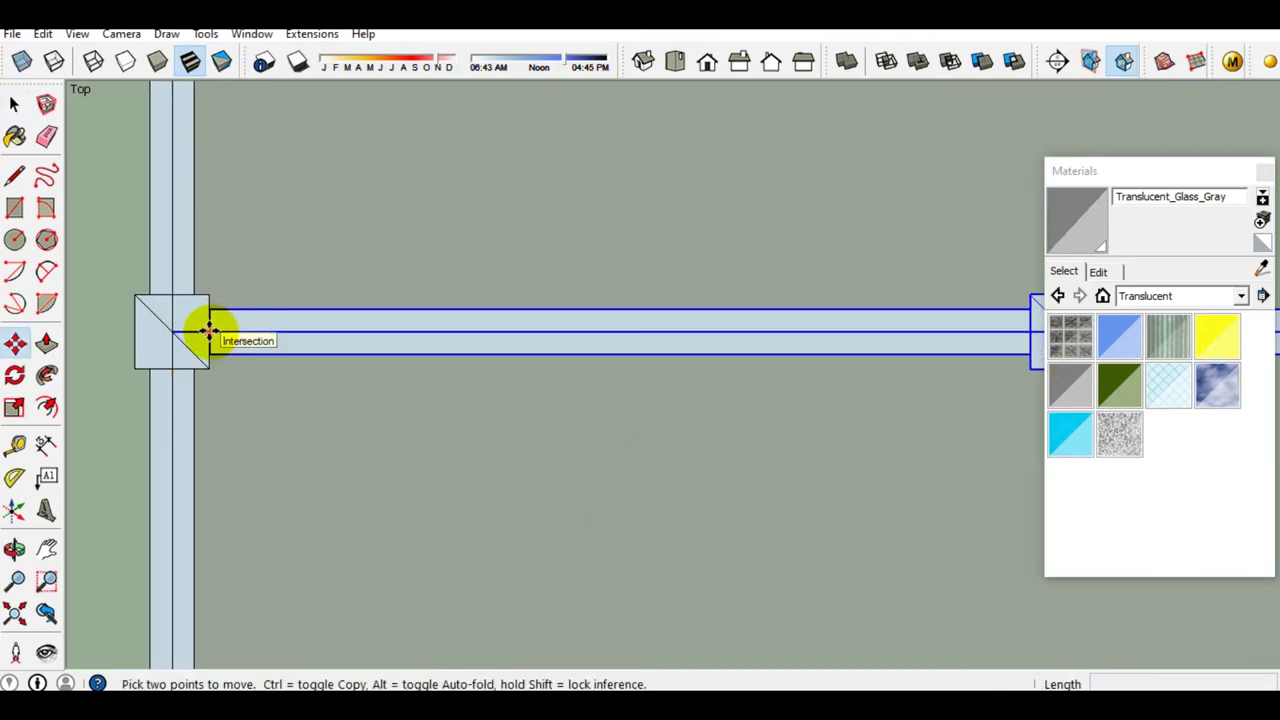
{"action": "left_click", "coordinate": [207, 330]}
{"action": "scroll", "coordinate": [363, 297], "scroll_direction": "down", "scroll_amount": 2}
{"action": "scroll", "coordinate": [400, 437], "scroll_direction": "down", "scroll_amount": 2}
{"action": "middle_click_drag", "start_coordinate": [400, 437], "coordinate": [383, 90]}
{"action": "key", "text": "ctrl"}
{"action": "scroll", "coordinate": [335, 300], "scroll_direction": "up", "scroll_amount": 3}
{"action": "scroll", "coordinate": [330, 292], "scroll_direction": "up", "scroll_amount": 1}
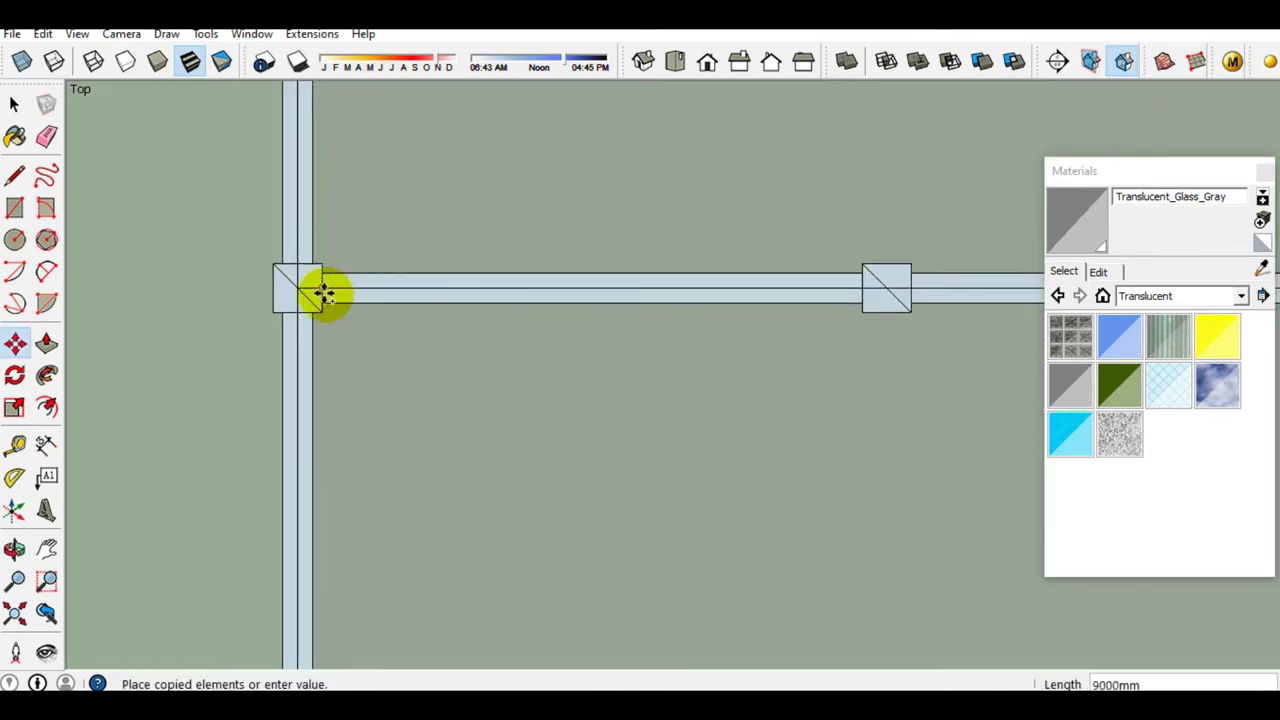
{"action": "left_click", "coordinate": [322, 291]}
{"action": "key", "text": "space"}
{"action": "scroll", "coordinate": [294, 332], "scroll_direction": "down", "scroll_amount": 3}
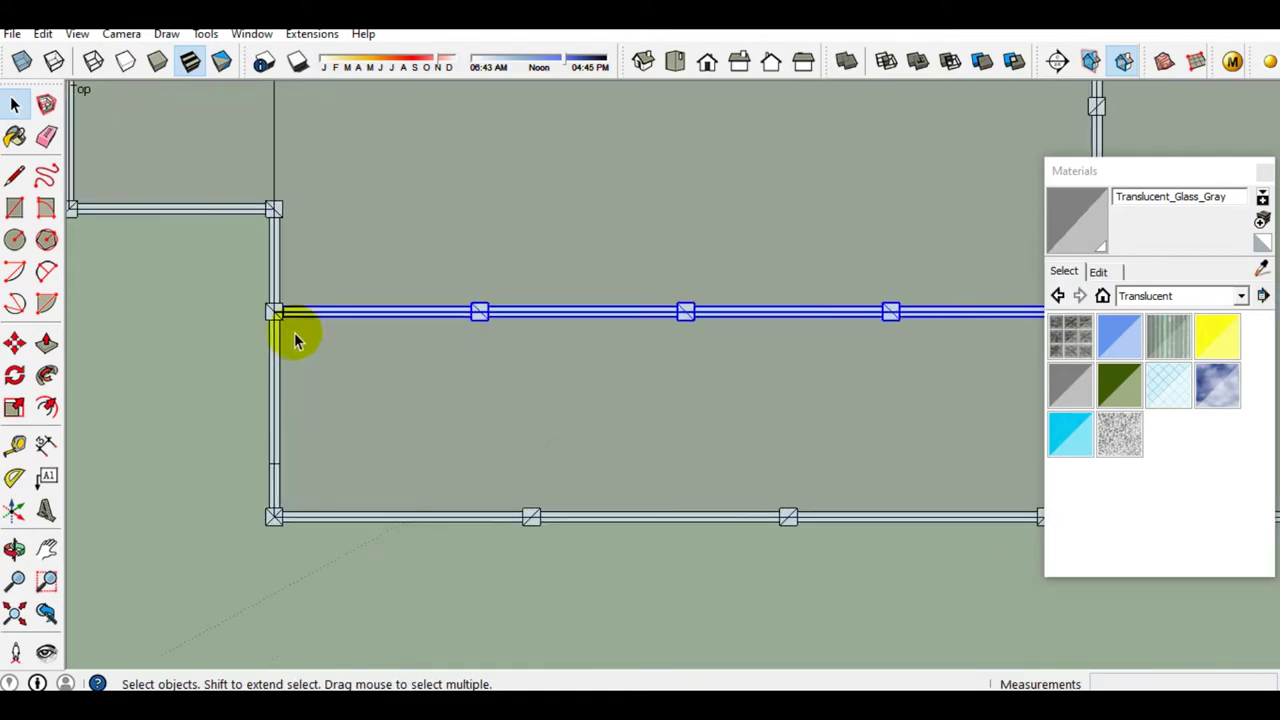
{"action": "middle_click_drag", "start_coordinate": [294, 332], "coordinate": [508, 366]}
{"action": "scroll", "coordinate": [416, 329], "scroll_direction": "up", "scroll_amount": 2}
{"action": "mouse_move", "coordinate": [416, 329]}
{"action": "middle_mouse_down"}
{"action": "mouse_move", "coordinate": [130, 140]}
{"action": "mouse_move", "coordinate": [398, 369]}
{"action": "middle_mouse_up"}
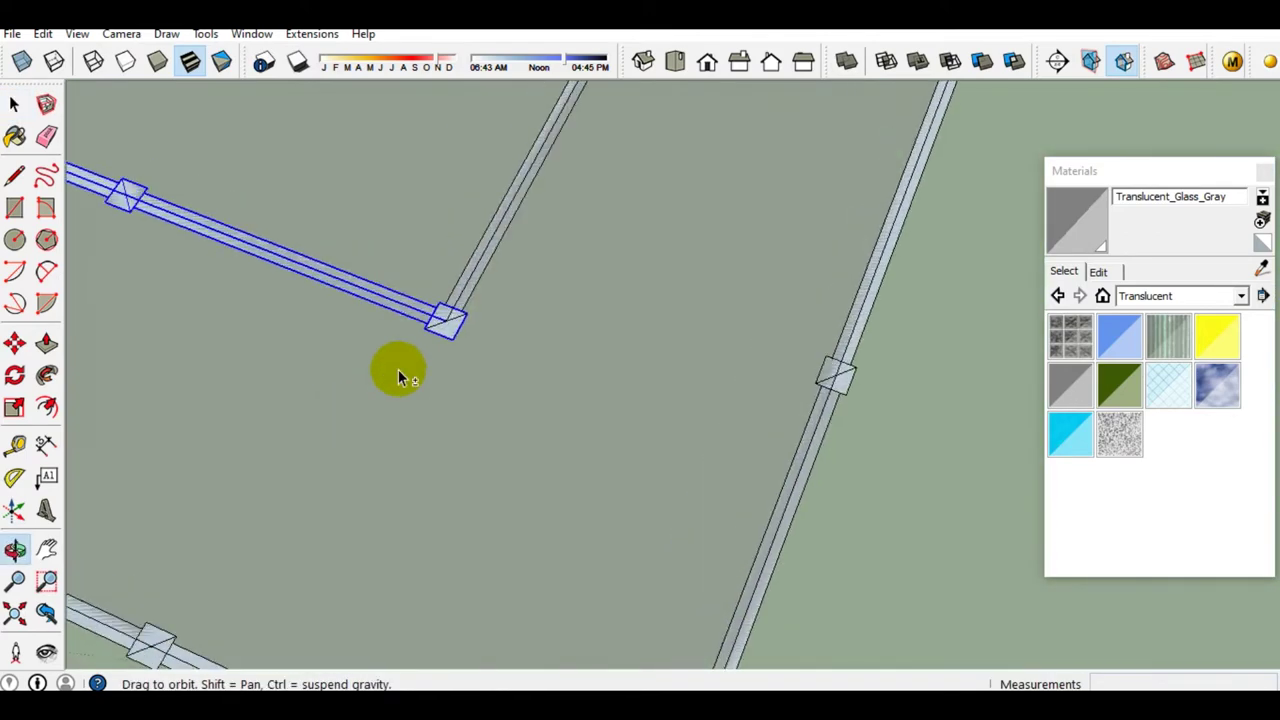
{"action": "scroll", "coordinate": [467, 335], "scroll_direction": "up", "scroll_amount": 2}
{"action": "scroll", "coordinate": [443, 333], "scroll_direction": "up", "scroll_amount": 1}
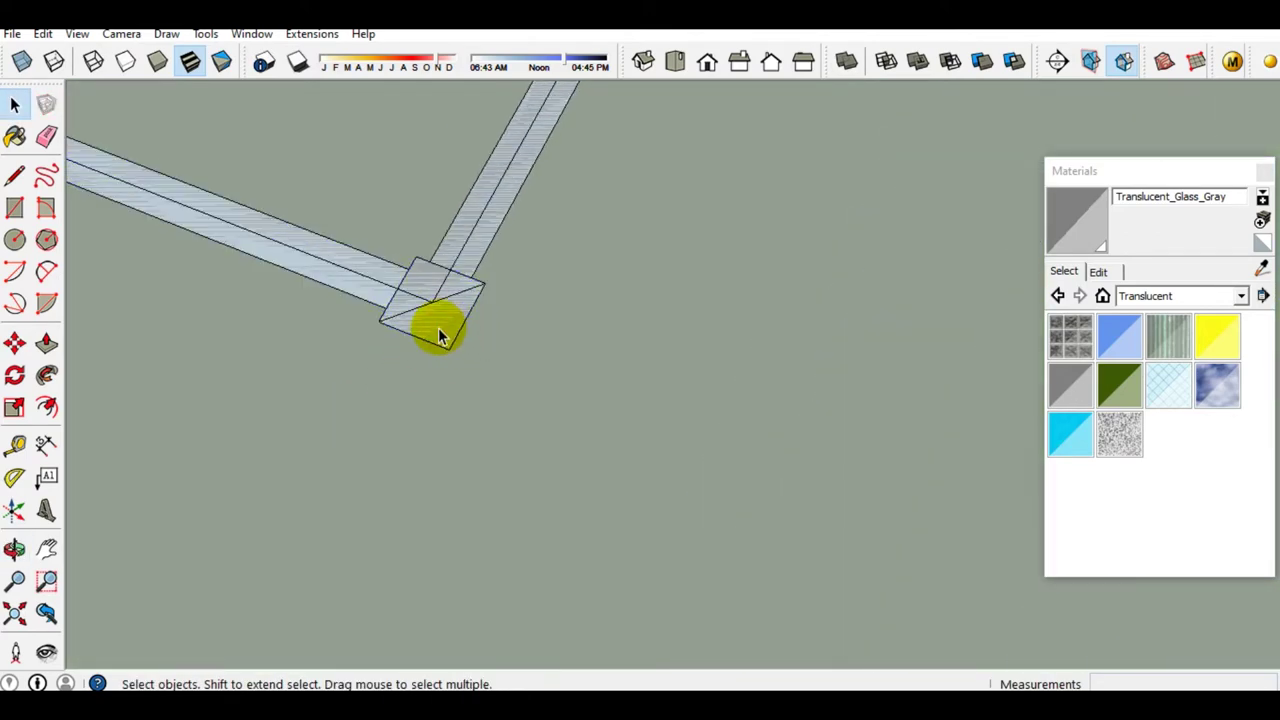
{"action": "scroll", "coordinate": [440, 335], "scroll_direction": "down", "scroll_amount": 3}
{"action": "scroll", "coordinate": [500, 363], "scroll_direction": "down", "scroll_amount": 3}
{"action": "scroll", "coordinate": [611, 426], "scroll_direction": "down", "scroll_amount": 4}
{"action": "mouse_move", "coordinate": [611, 417]}
{"action": "middle_mouse_down"}
{"action": "mouse_move", "coordinate": [405, 278]}
{"action": "mouse_move", "coordinate": [606, 186]}
{"action": "middle_mouse_up"}
Paste the rail piece and move it by its midpoint onto the fence line
{"action": "scroll", "coordinate": [626, 443], "scroll_direction": "up", "scroll_amount": 2}
{"action": "scroll", "coordinate": [560, 463], "scroll_direction": "up", "scroll_amount": 3}
{"action": "scroll", "coordinate": [480, 455], "scroll_direction": "up", "scroll_amount": 3}
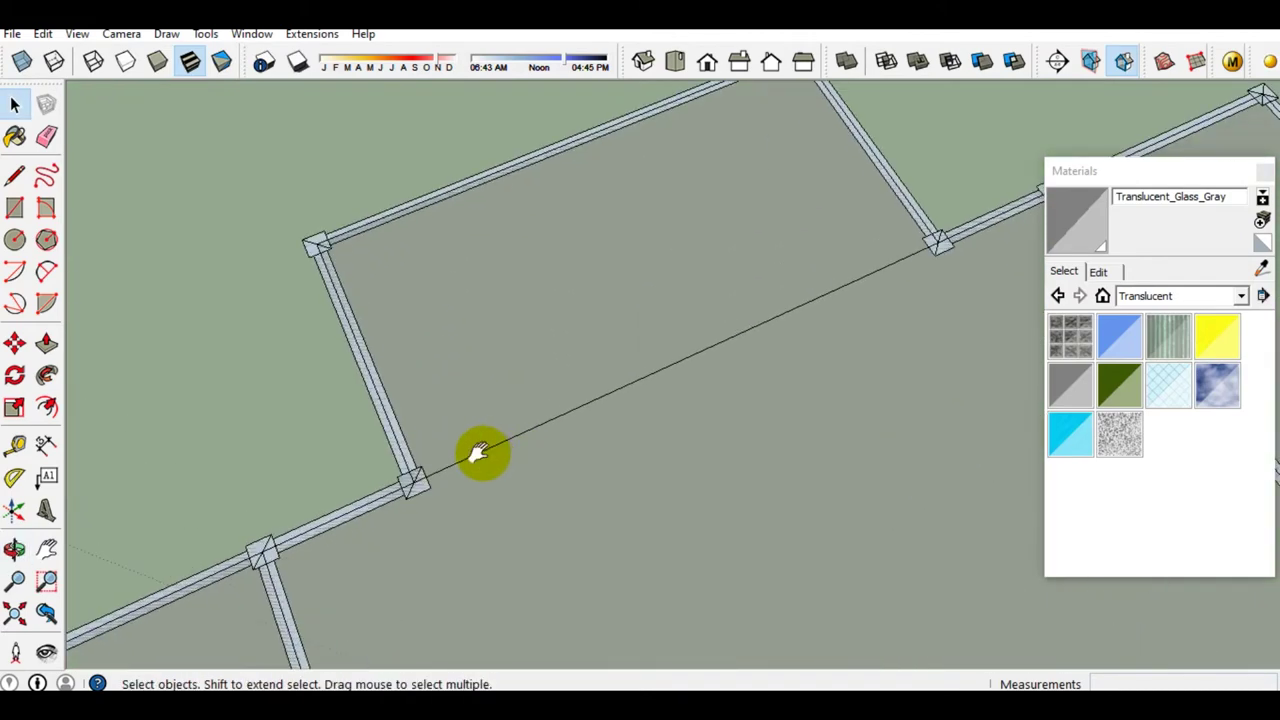
{"action": "scroll", "coordinate": [478, 453], "scroll_direction": "up", "scroll_amount": 2}
{"action": "scroll", "coordinate": [452, 429], "scroll_direction": "up", "scroll_amount": 2}
{"action": "key", "text": "ctrl+v"}
{"action": "scroll", "coordinate": [565, 447], "scroll_direction": "up", "scroll_amount": 2}
{"action": "left_click", "coordinate": [556, 452]}
{"action": "left_click", "coordinate": [640, 452]}
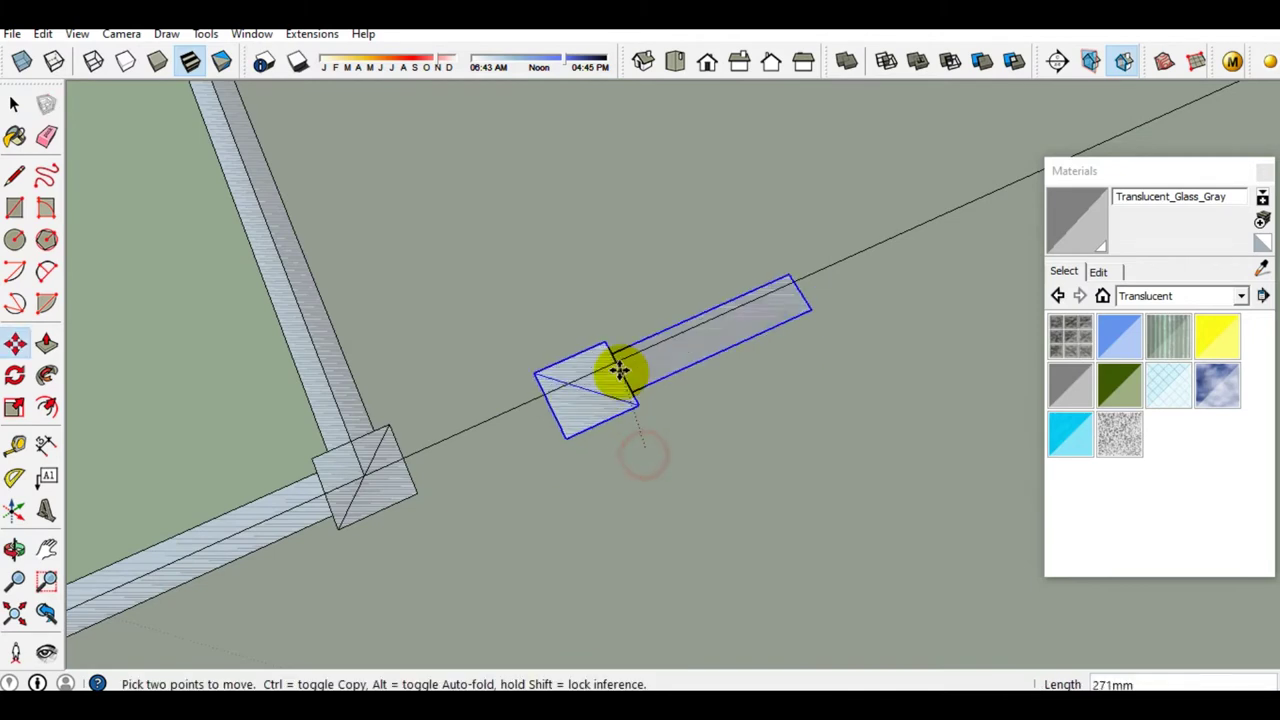
{"action": "left_click", "coordinate": [620, 357]}
{"action": "key", "text": "space"}
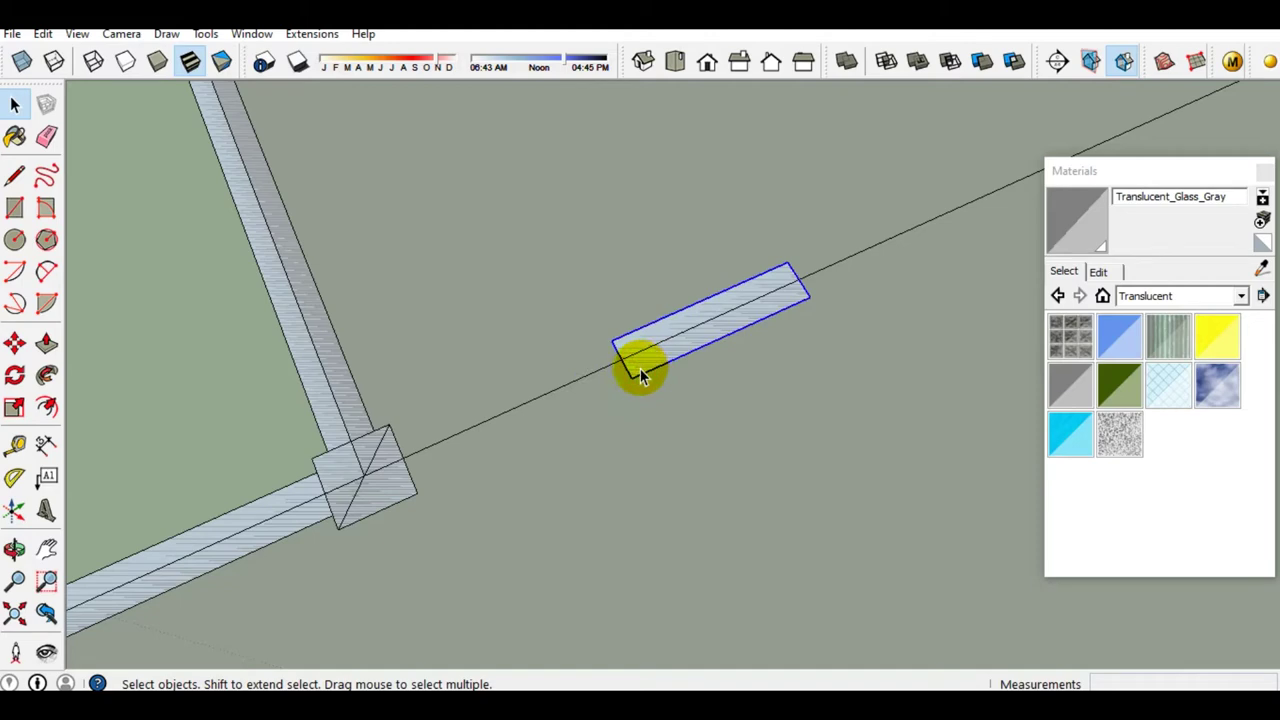
Scale the rail piece along the green axis to 4 times its length to reach the next post
{"action": "key", "text": "s"}
{"action": "left_click_drag", "start_coordinate": [625, 360], "coordinate": [415, 500]}
{"action": "mouse_move", "coordinate": [415, 500]}
{"action": "middle_mouse_down"}
{"action": "mouse_move", "coordinate": [634, 449]}
{"action": "mouse_move", "coordinate": [486, 480]}
{"action": "mouse_move", "coordinate": [465, 425]}
{"action": "mouse_move", "coordinate": [411, 423]}
{"action": "middle_mouse_up"}
{"action": "key", "text": "s"}
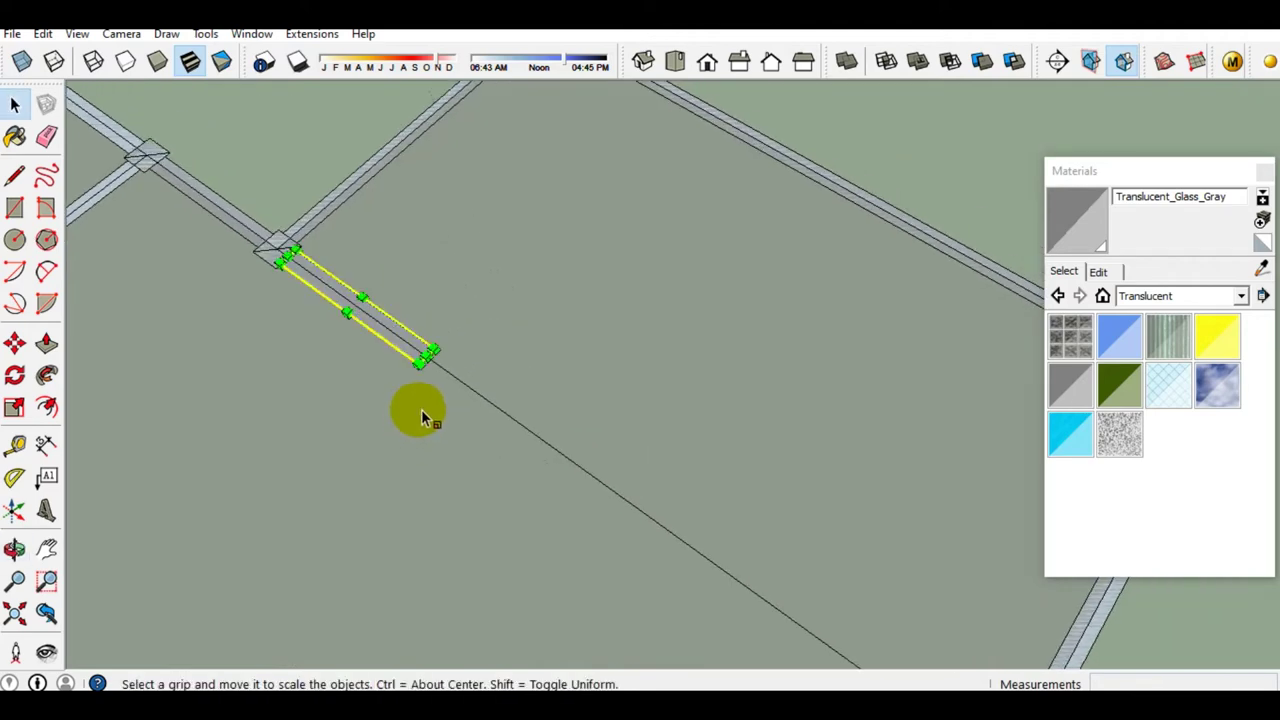
{"action": "scroll", "coordinate": [428, 345], "scroll_direction": "up", "scroll_amount": 2}
{"action": "scroll", "coordinate": [428, 345], "scroll_direction": "down", "scroll_amount": 2}
{"action": "left_click_drag", "start_coordinate": [428, 345], "coordinate": [814, 537]}
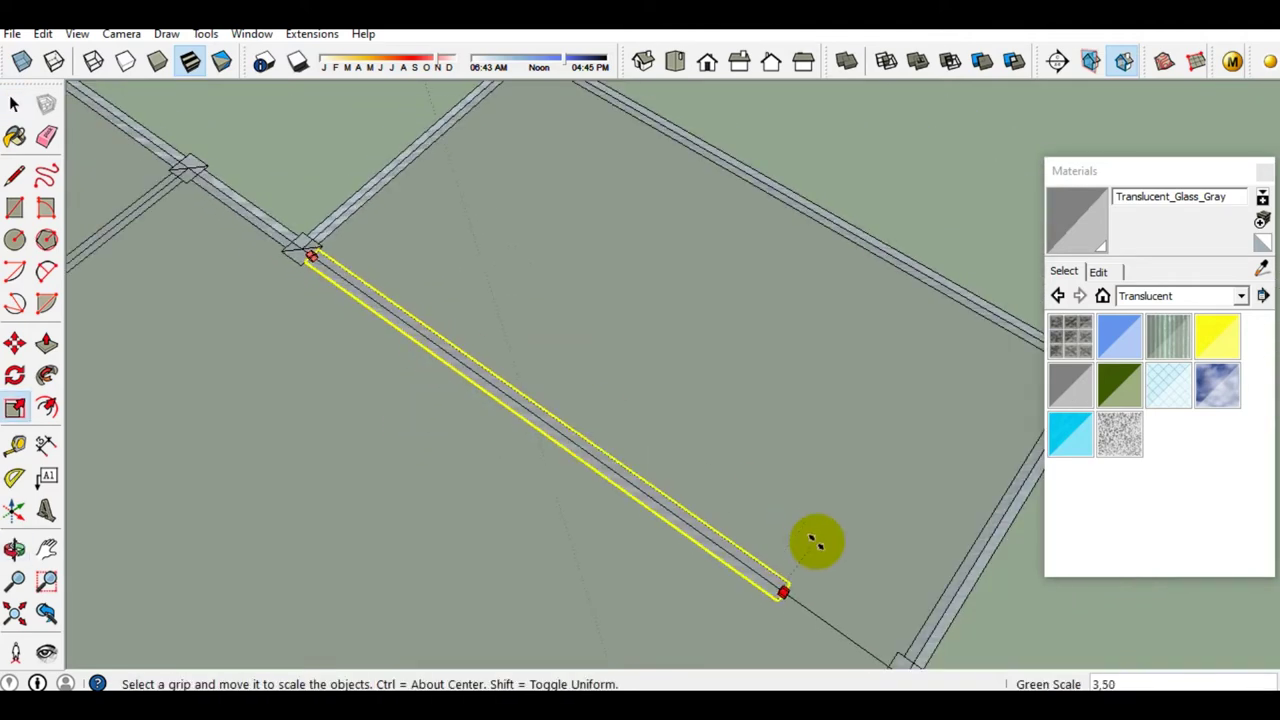
{"action": "scroll", "coordinate": [657, 480], "scroll_direction": "down", "scroll_amount": 2}
{"action": "scroll", "coordinate": [782, 572], "scroll_direction": "up", "scroll_amount": 3}
{"action": "scroll", "coordinate": [782, 572], "scroll_direction": "up", "scroll_amount": 2}
{"action": "scroll", "coordinate": [757, 566], "scroll_direction": "up", "scroll_amount": 2}
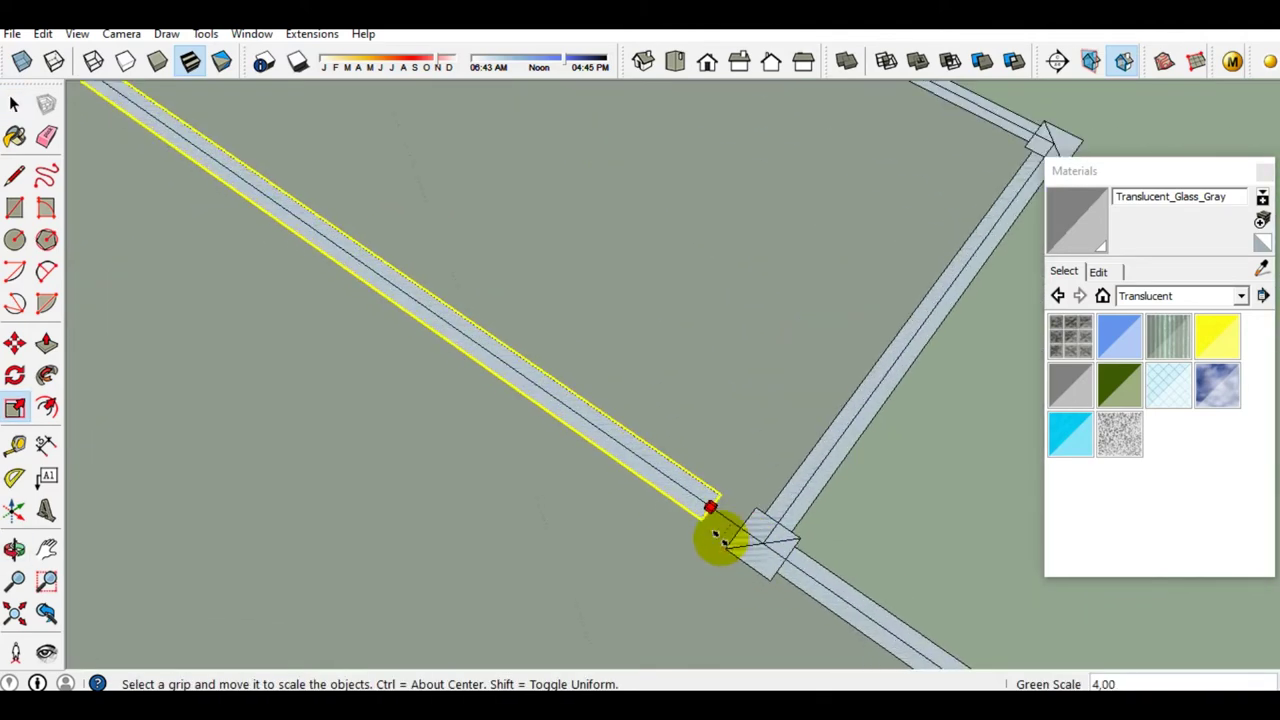
{"action": "scroll", "coordinate": [727, 548], "scroll_direction": "down", "scroll_amount": 2}
{"action": "key", "text": "space"}
{"action": "scroll", "coordinate": [366, 389], "scroll_direction": "down", "scroll_amount": 3}
{"action": "mouse_move", "coordinate": [366, 389]}
{"action": "middle_mouse_down"}
{"action": "mouse_move", "coordinate": [514, 343]}
{"action": "mouse_move", "coordinate": [330, 445]}
{"action": "mouse_move", "coordinate": [486, 424]}
{"action": "middle_mouse_up"}
{"action": "scroll", "coordinate": [316, 389], "scroll_direction": "down", "scroll_amount": 2}
{"action": "middle_click_drag", "start_coordinate": [316, 389], "coordinate": [383, 409]}
{"action": "scroll", "coordinate": [298, 447], "scroll_direction": "up", "scroll_amount": 2}
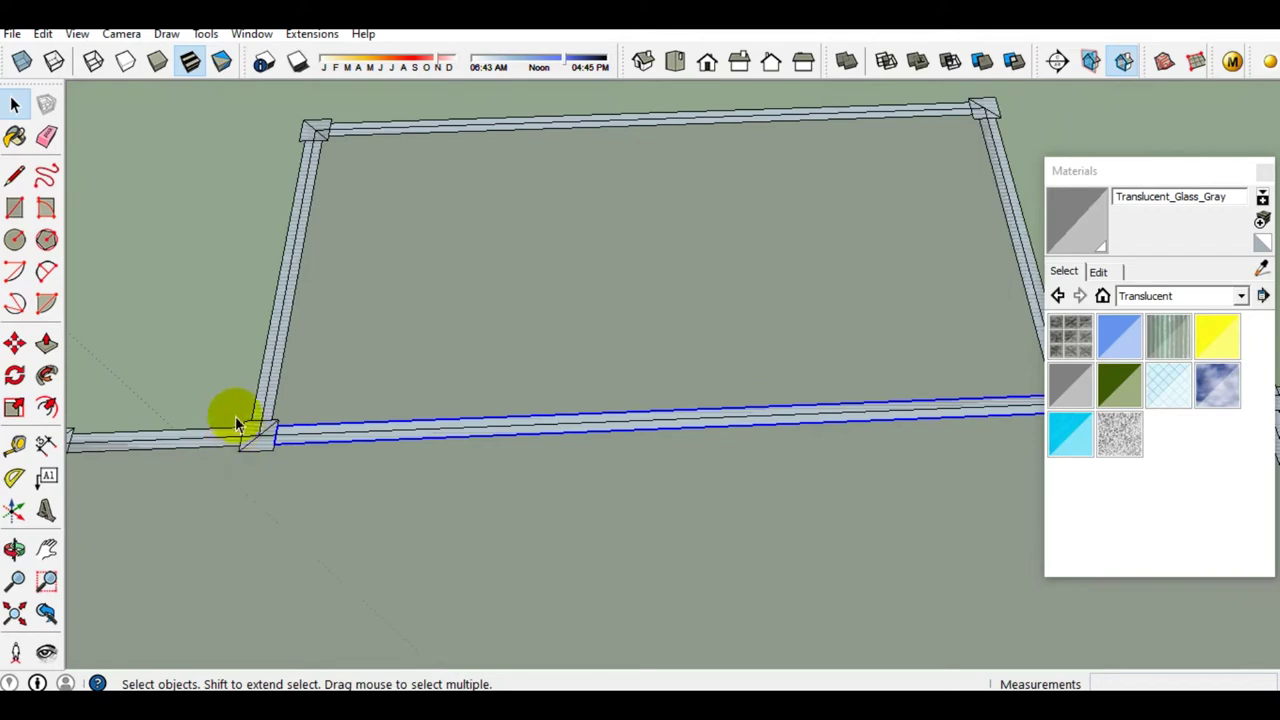
Orbit to a top-down view close to the left fence line and its post
{"action": "scroll", "coordinate": [395, 458], "scroll_direction": "down", "scroll_amount": 3}
{"action": "mouse_move", "coordinate": [826, 429]}
{"action": "middle_mouse_down"}
{"action": "mouse_move", "coordinate": [463, 386]}
{"action": "mouse_move", "coordinate": [481, 450]}
{"action": "mouse_move", "coordinate": [497, 407]}
{"action": "mouse_move", "coordinate": [377, 351]}
{"action": "mouse_move", "coordinate": [560, 315]}
{"action": "mouse_move", "coordinate": [535, 379]}
{"action": "mouse_move", "coordinate": [527, 325]}
{"action": "mouse_move", "coordinate": [538, 424]}
{"action": "middle_mouse_up"}
{"action": "scroll", "coordinate": [498, 388], "scroll_direction": "down", "scroll_amount": 2}
{"action": "scroll", "coordinate": [529, 390], "scroll_direction": "down", "scroll_amount": 2}
{"action": "scroll", "coordinate": [551, 429], "scroll_direction": "up", "scroll_amount": 4}
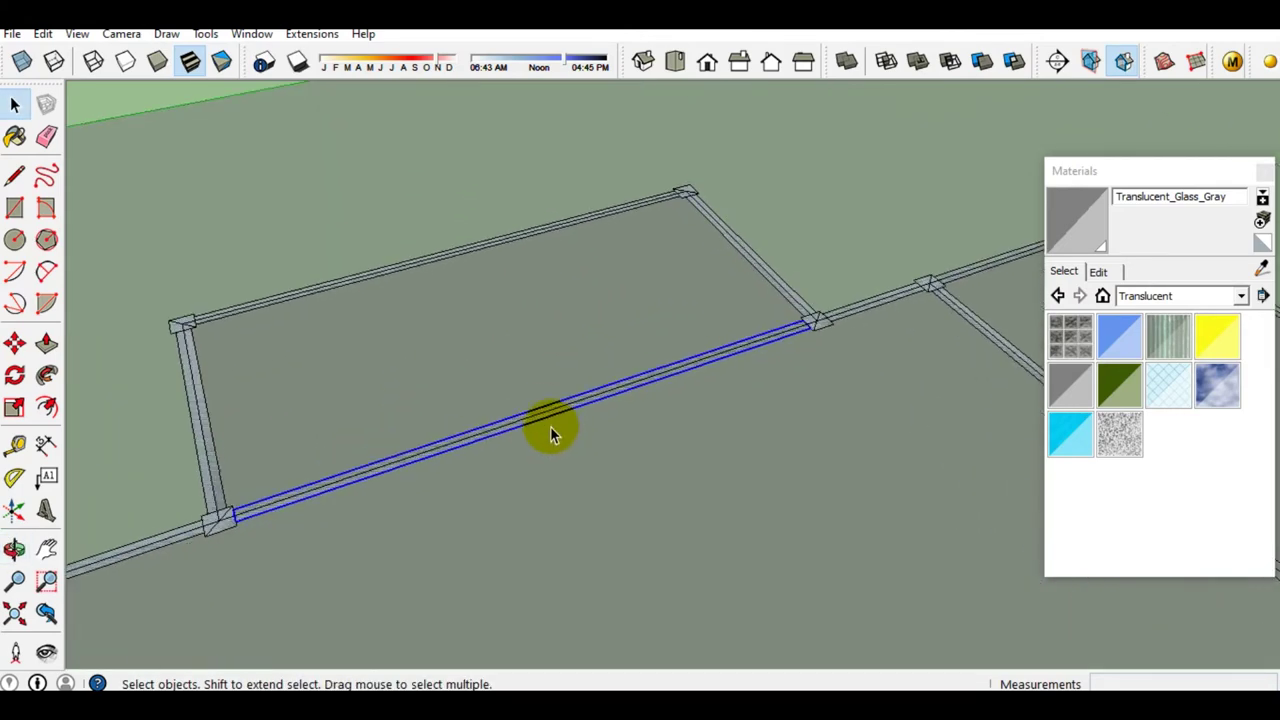
{"action": "scroll", "coordinate": [528, 428], "scroll_direction": "down", "scroll_amount": 3}
{"action": "scroll", "coordinate": [486, 380], "scroll_direction": "down", "scroll_amount": 2}
{"action": "mouse_move", "coordinate": [484, 388]}
{"action": "middle_mouse_down"}
{"action": "mouse_move", "coordinate": [514, 457]}
{"action": "mouse_move", "coordinate": [391, 551]}
{"action": "middle_mouse_up"}
{"action": "scroll", "coordinate": [391, 551], "scroll_direction": "up", "scroll_amount": 2}
{"action": "scroll", "coordinate": [423, 441], "scroll_direction": "up", "scroll_amount": 2}
{"action": "scroll", "coordinate": [423, 441], "scroll_direction": "down", "scroll_amount": 2}
{"action": "middle_click_drag", "start_coordinate": [423, 500], "coordinate": [429, 337]}
{"action": "scroll", "coordinate": [383, 245], "scroll_direction": "up", "scroll_amount": 2}
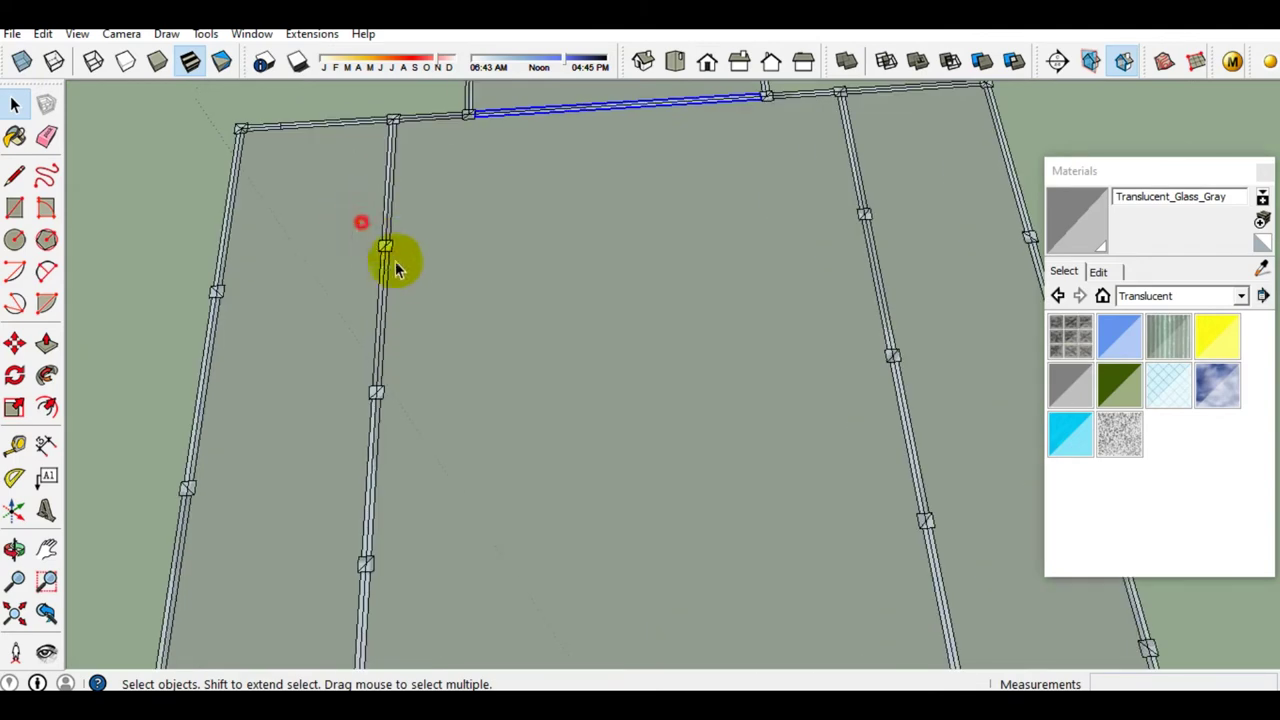
{"action": "scroll", "coordinate": [400, 291], "scroll_direction": "down", "scroll_amount": 3}
{"action": "scroll", "coordinate": [355, 410], "scroll_direction": "up", "scroll_amount": 1}
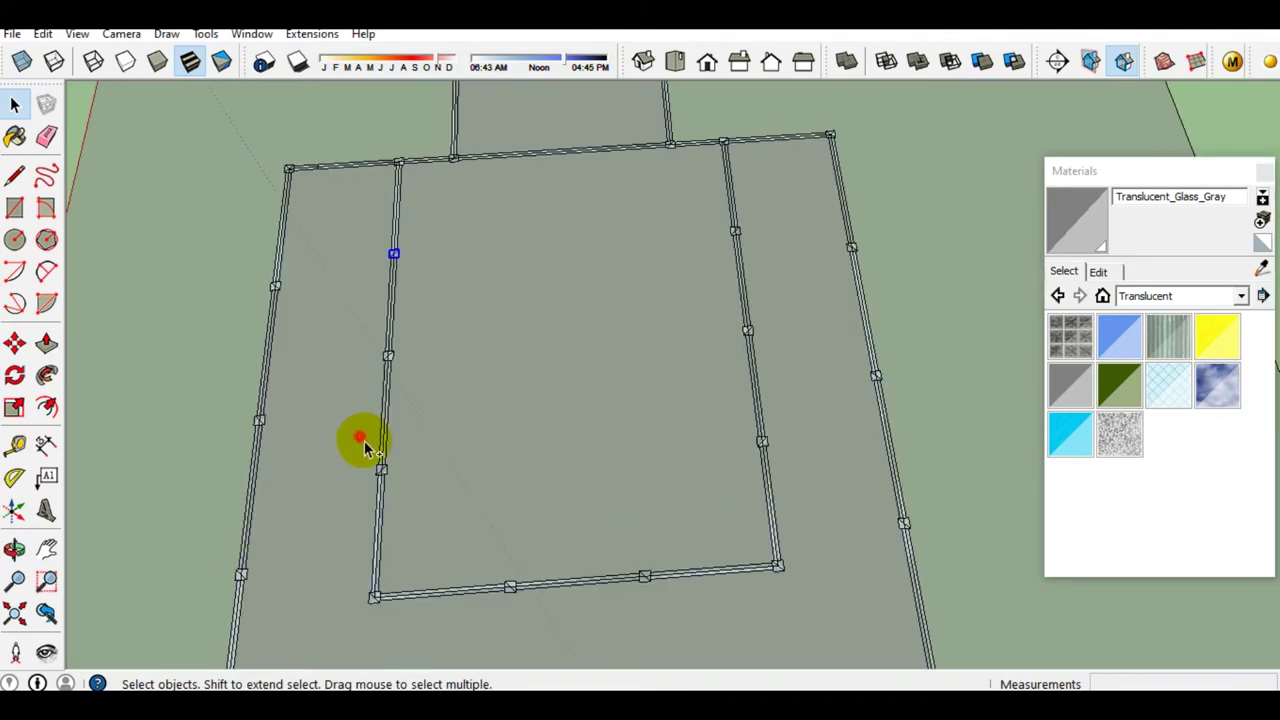
{"action": "scroll", "coordinate": [391, 297], "scroll_direction": "up", "scroll_amount": 2}
{"action": "mouse_move", "coordinate": [391, 297]}
{"action": "middle_mouse_down"}
{"action": "mouse_move", "coordinate": [414, 366]}
{"action": "mouse_move", "coordinate": [409, 423]}
{"action": "middle_mouse_up"}
Copy the post 9000 mm across the plot, divided by 3 for evenly spaced copies
{"action": "key", "text": "m"}
{"action": "scroll", "coordinate": [395, 455], "scroll_direction": "up", "scroll_amount": 2}
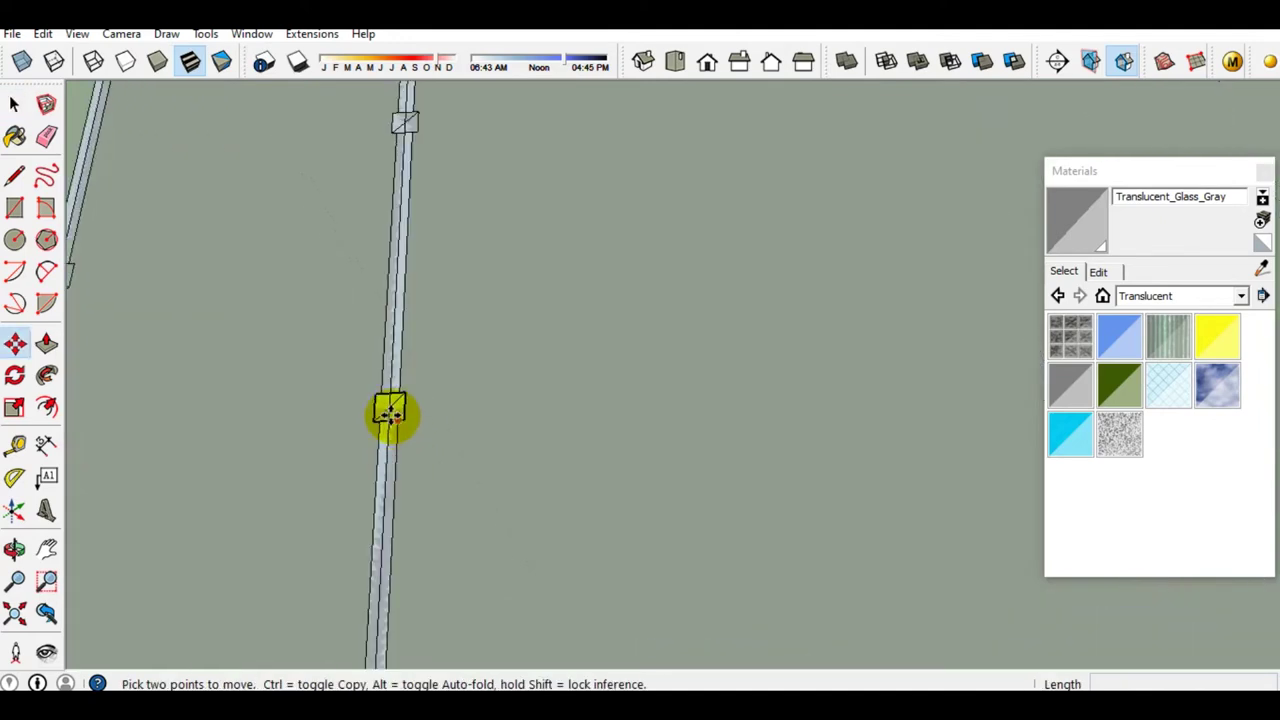
{"action": "left_click", "coordinate": [390, 406]}
{"action": "key", "text": "ctrl"}
{"action": "scroll", "coordinate": [309, 437], "scroll_direction": "down", "scroll_amount": 3}
{"action": "scroll", "coordinate": [283, 443], "scroll_direction": "down", "scroll_amount": 1}
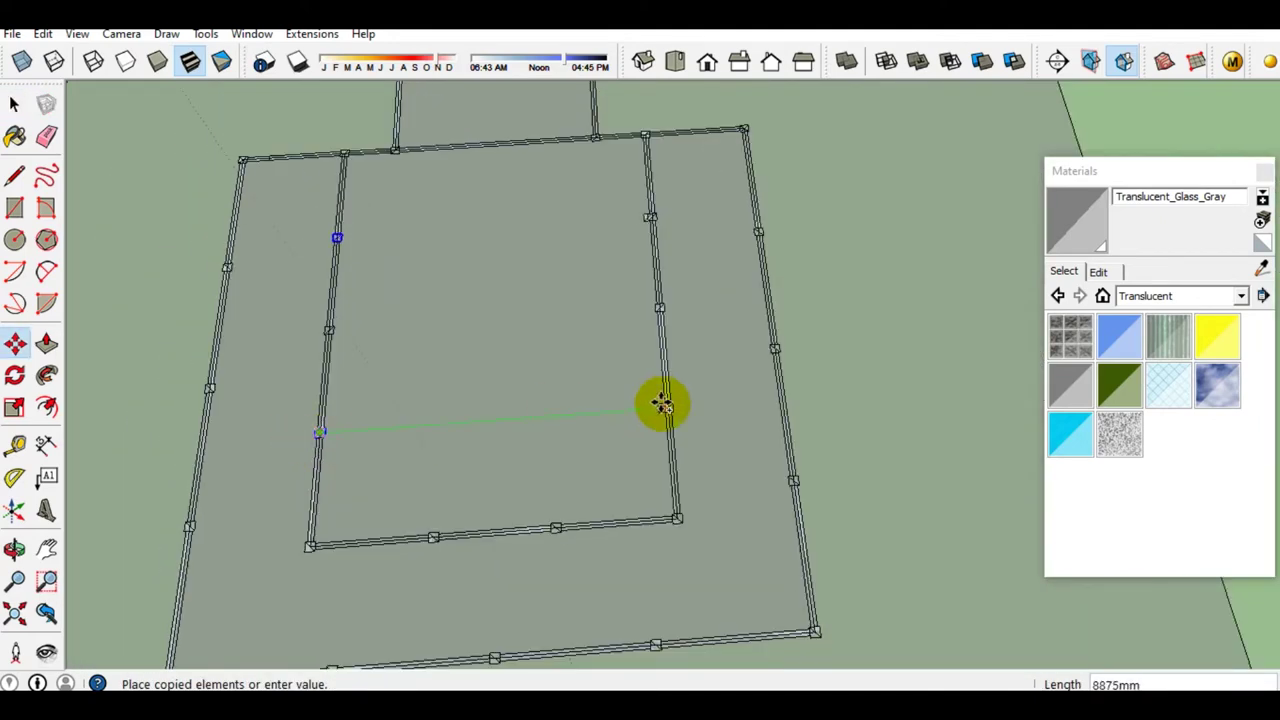
{"action": "scroll", "coordinate": [660, 403], "scroll_direction": "up", "scroll_amount": 2}
{"action": "scroll", "coordinate": [667, 418], "scroll_direction": "up", "scroll_amount": 2}
{"action": "scroll", "coordinate": [670, 405], "scroll_direction": "up", "scroll_amount": 1}
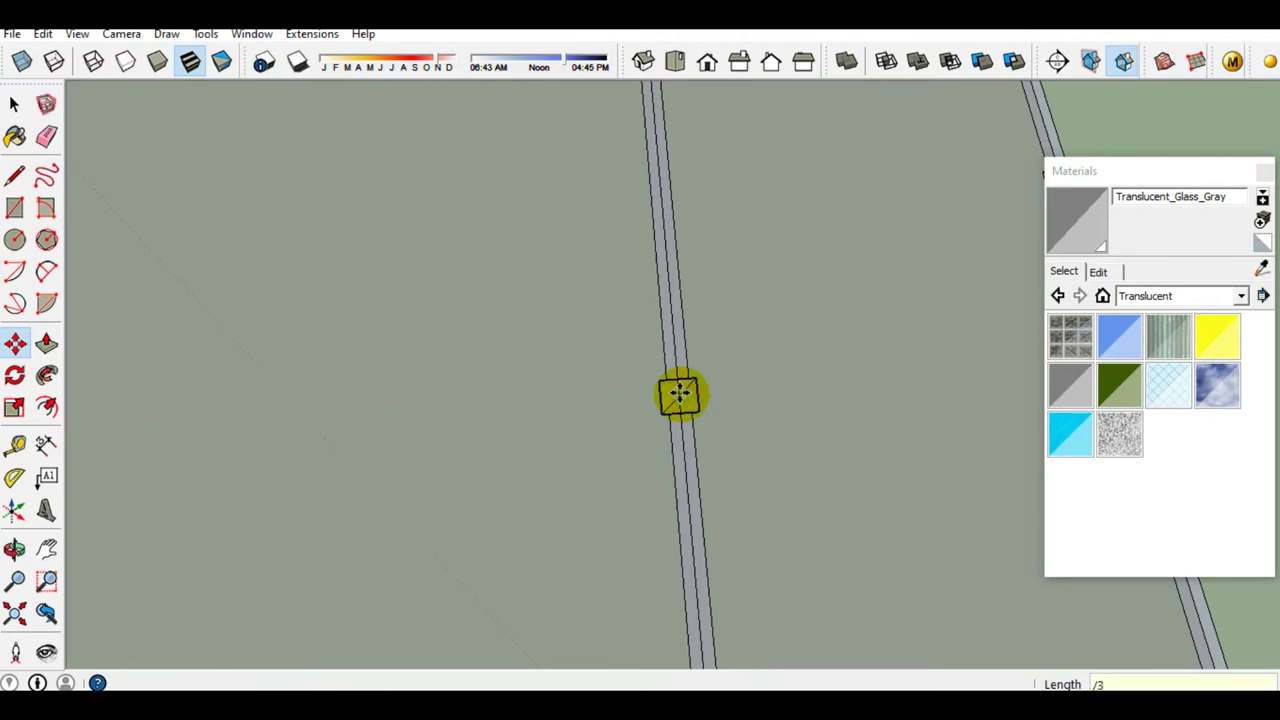
{"action": "key", "text": "Return"}
{"action": "key", "text": "space"}
{"action": "scroll", "coordinate": [703, 430], "scroll_direction": "down", "scroll_amount": 3}
{"action": "scroll", "coordinate": [703, 430], "scroll_direction": "up", "scroll_amount": 2}
{"action": "scroll", "coordinate": [703, 433], "scroll_direction": "up", "scroll_amount": 1}
{"action": "scroll", "coordinate": [703, 432], "scroll_direction": "down", "scroll_amount": 2}
{"action": "scroll", "coordinate": [697, 425], "scroll_direction": "down", "scroll_amount": 1}
{"action": "scroll", "coordinate": [680, 166], "scroll_direction": "up", "scroll_amount": 2}
{"action": "scroll", "coordinate": [652, 218], "scroll_direction": "up", "scroll_amount": 1}
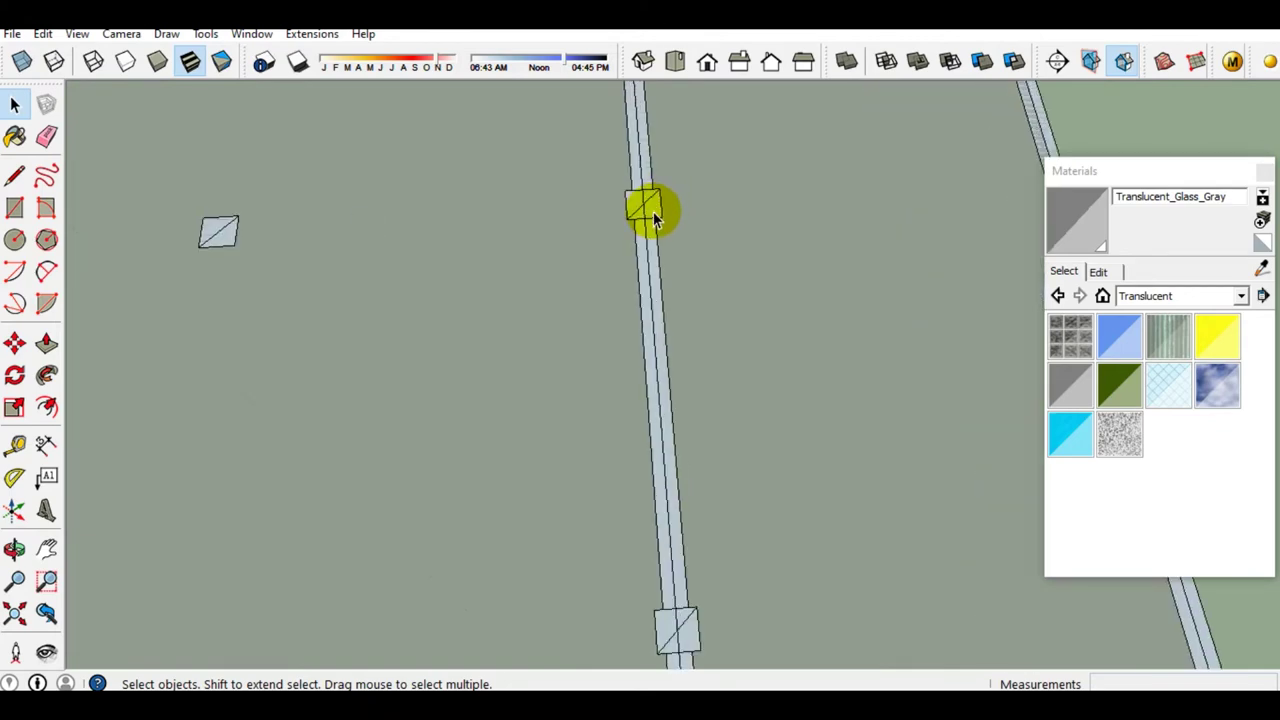
{"action": "scroll", "coordinate": [652, 218], "scroll_direction": "down", "scroll_amount": 2}
{"action": "scroll", "coordinate": [689, 264], "scroll_direction": "down", "scroll_amount": 3}
{"action": "mouse_move", "coordinate": [640, 406]}
{"action": "middle_mouse_down"}
{"action": "mouse_move", "coordinate": [404, 355]}
{"action": "mouse_move", "coordinate": [612, 404]}
{"action": "mouse_move", "coordinate": [543, 428]}
{"action": "mouse_move", "coordinate": [523, 400]}
{"action": "mouse_move", "coordinate": [615, 513]}
{"action": "mouse_move", "coordinate": [677, 294]}
{"action": "mouse_move", "coordinate": [654, 411]}
{"action": "mouse_move", "coordinate": [731, 523]}
{"action": "middle_mouse_up"}
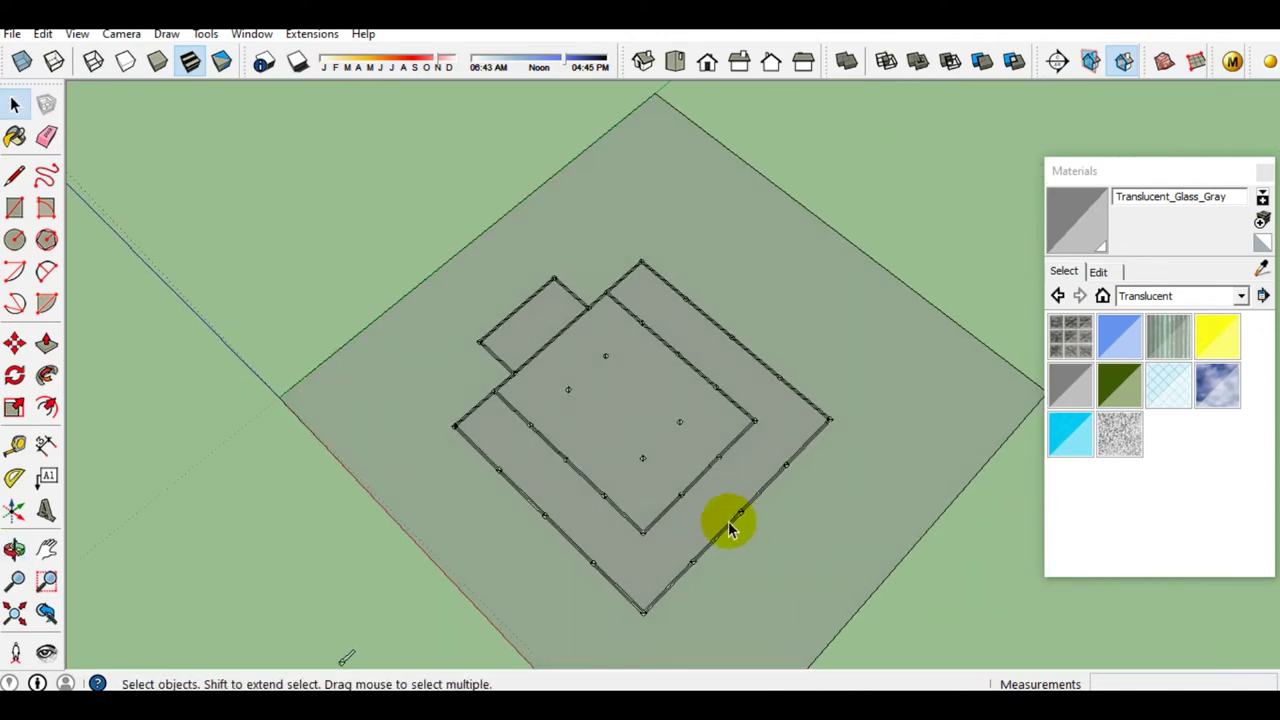
Move the small piece toward the axes origin
{"action": "scroll", "coordinate": [651, 505], "scroll_direction": "up", "scroll_amount": 3}
{"action": "mouse_move", "coordinate": [651, 505]}
{"action": "middle_mouse_down"}
{"action": "mouse_move", "coordinate": [586, 449]}
{"action": "mouse_move", "coordinate": [634, 480]}
{"action": "mouse_move", "coordinate": [616, 511]}
{"action": "mouse_move", "coordinate": [628, 411]}
{"action": "middle_mouse_up"}
{"action": "scroll", "coordinate": [576, 458], "scroll_direction": "up", "scroll_amount": 3}
{"action": "scroll", "coordinate": [616, 511], "scroll_direction": "down", "scroll_amount": 3}
{"action": "scroll", "coordinate": [664, 463], "scroll_direction": "up", "scroll_amount": 3}
{"action": "left_click", "coordinate": [664, 463]}
{"action": "middle_click_drag", "start_coordinate": [631, 463], "coordinate": [457, 463]}
{"action": "scroll", "coordinate": [557, 423], "scroll_direction": "down", "scroll_amount": 2}
{"action": "mouse_move", "coordinate": [557, 423]}
{"action": "middle_mouse_down"}
{"action": "mouse_move", "coordinate": [566, 529]}
{"action": "mouse_move", "coordinate": [660, 276]}
{"action": "middle_mouse_up"}
{"action": "scroll", "coordinate": [363, 444], "scroll_direction": "down", "scroll_amount": 3}
{"action": "scroll", "coordinate": [345, 449], "scroll_direction": "up", "scroll_amount": 3}
{"action": "scroll", "coordinate": [345, 449], "scroll_direction": "up", "scroll_amount": 2}
{"action": "scroll", "coordinate": [345, 447], "scroll_direction": "up", "scroll_amount": 2}
{"action": "left_click_drag", "start_coordinate": [437, 514], "coordinate": [520, 557]}
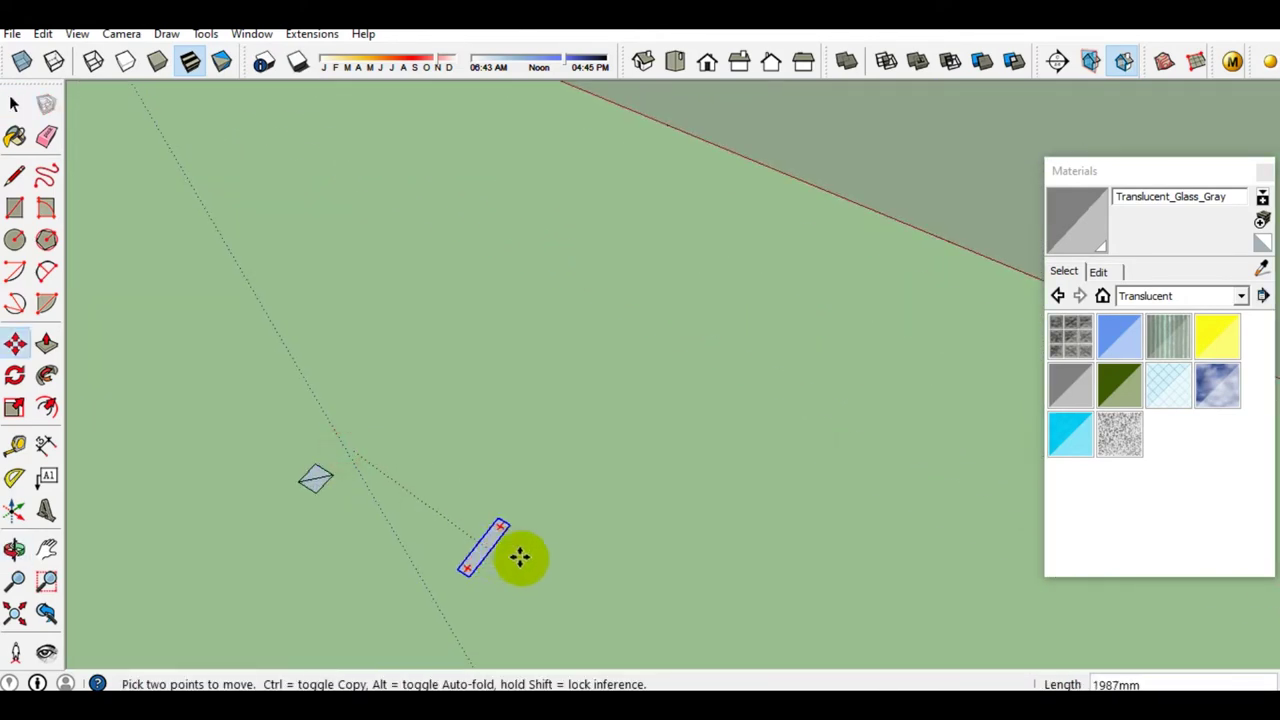
{"action": "left_click", "coordinate": [566, 590]}
{"action": "middle_click_drag", "start_coordinate": [566, 590], "coordinate": [583, 591]}
{"action": "key", "text": "space"}
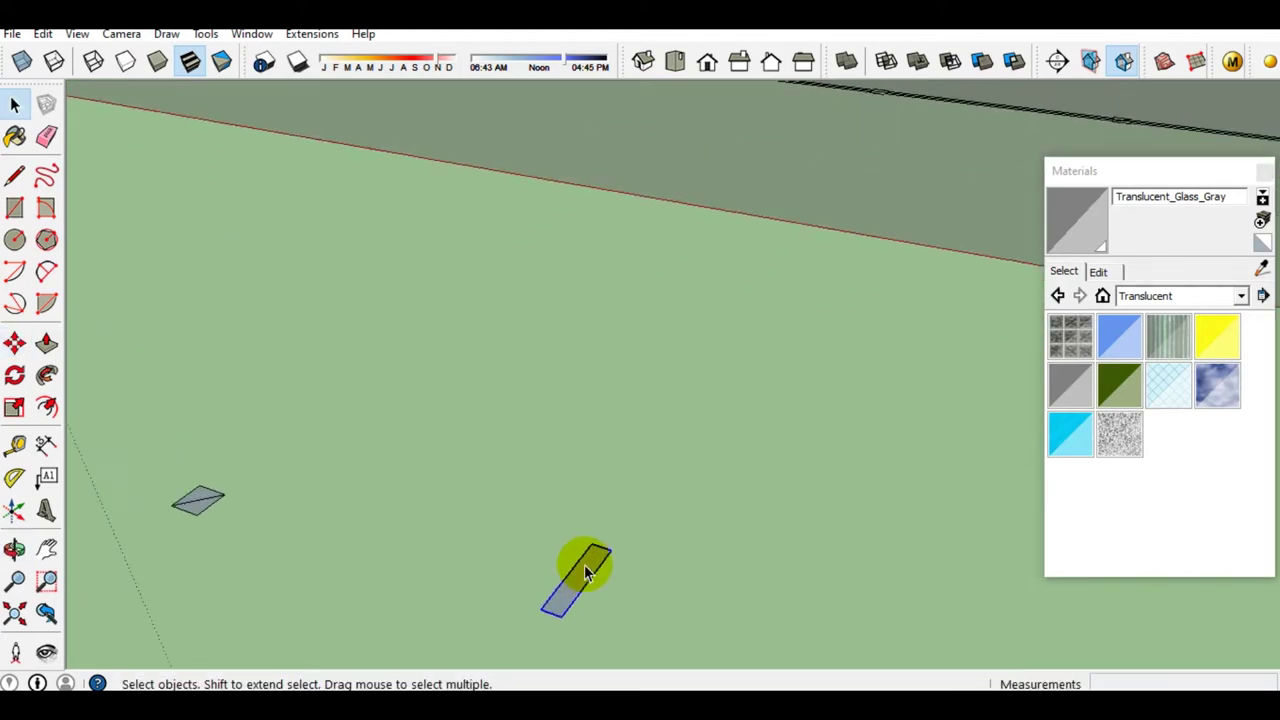
{"action": "middle_click_drag", "start_coordinate": [580, 584], "coordinate": [528, 501]}
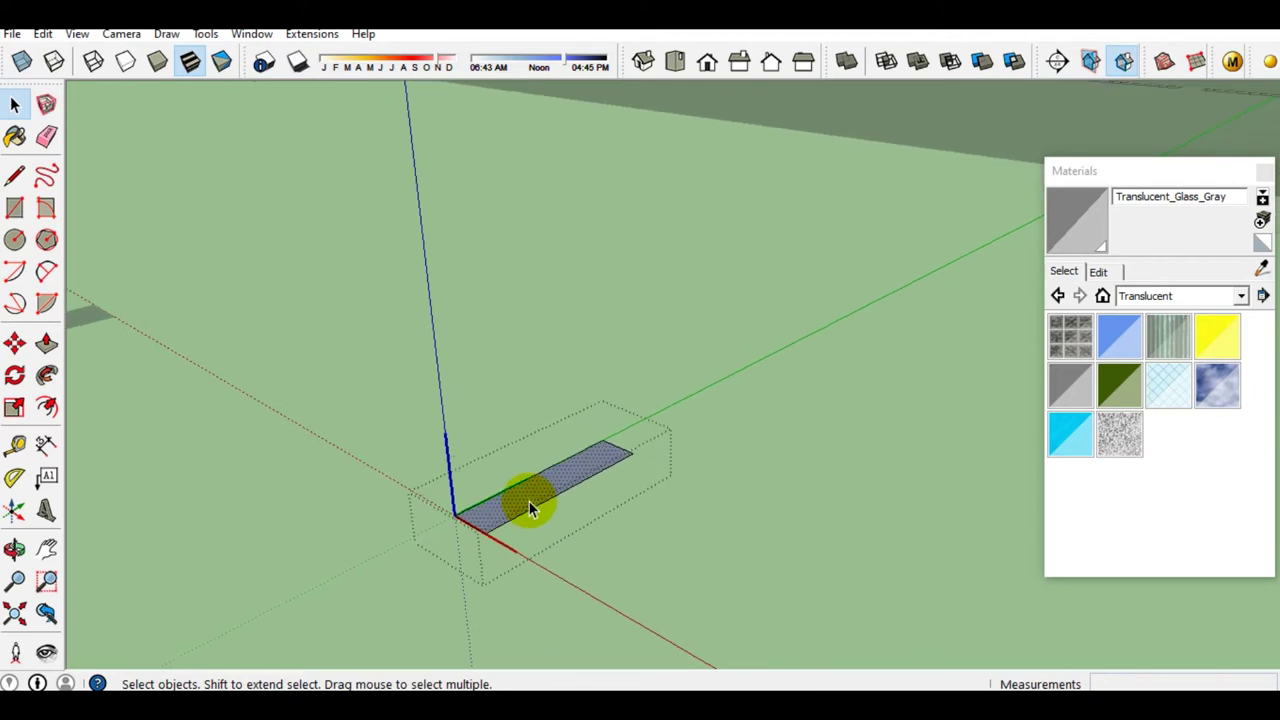
Pull the grey rectangle up into a 200 mm box
{"action": "left_click", "coordinate": [530, 489]}
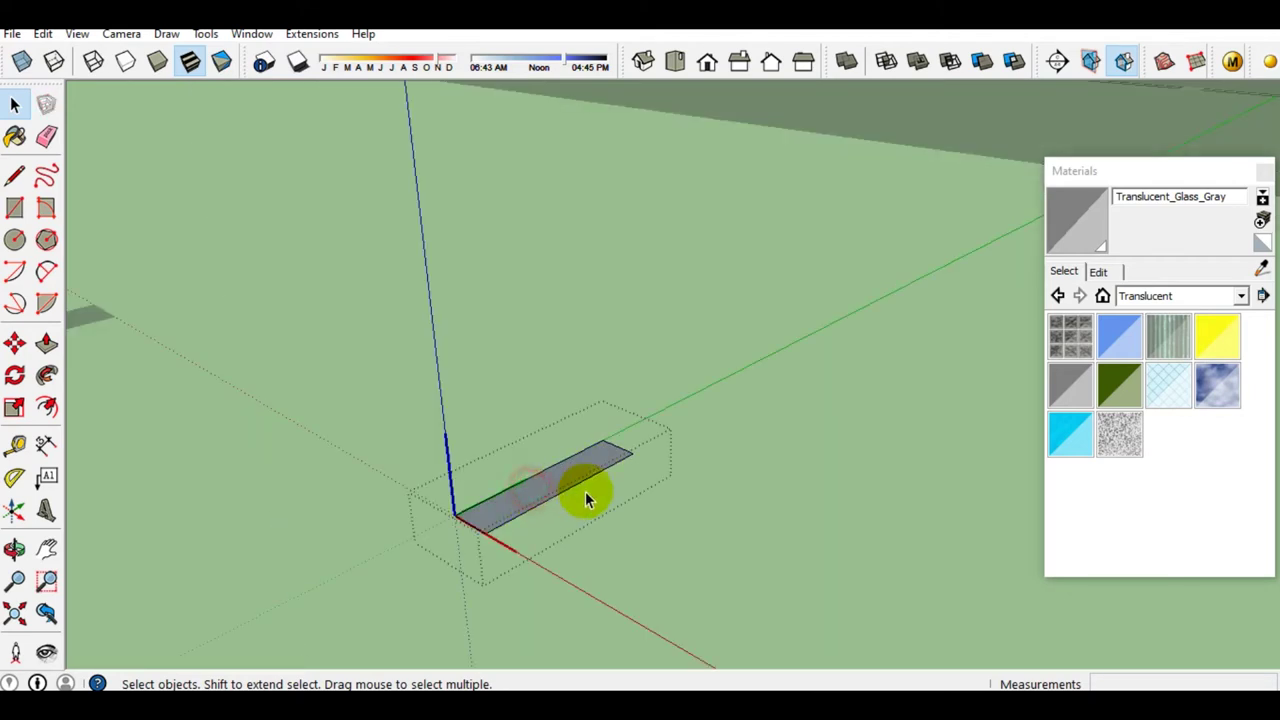
{"action": "key", "text": "p"}
{"action": "left_click_drag", "start_coordinate": [553, 489], "coordinate": [546, 400]}
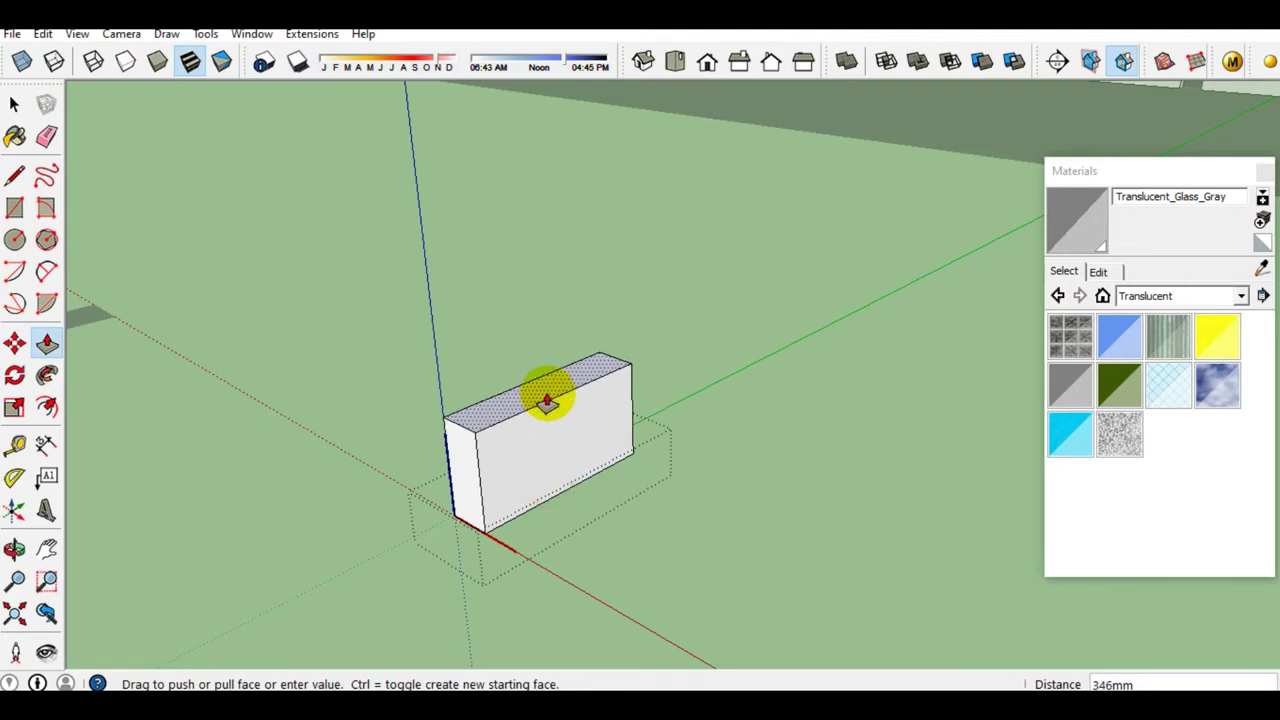
{"action": "key", "text": "Return"}
{"action": "key", "text": "space"}
{"action": "scroll", "coordinate": [548, 393], "scroll_direction": "up", "scroll_amount": 2}
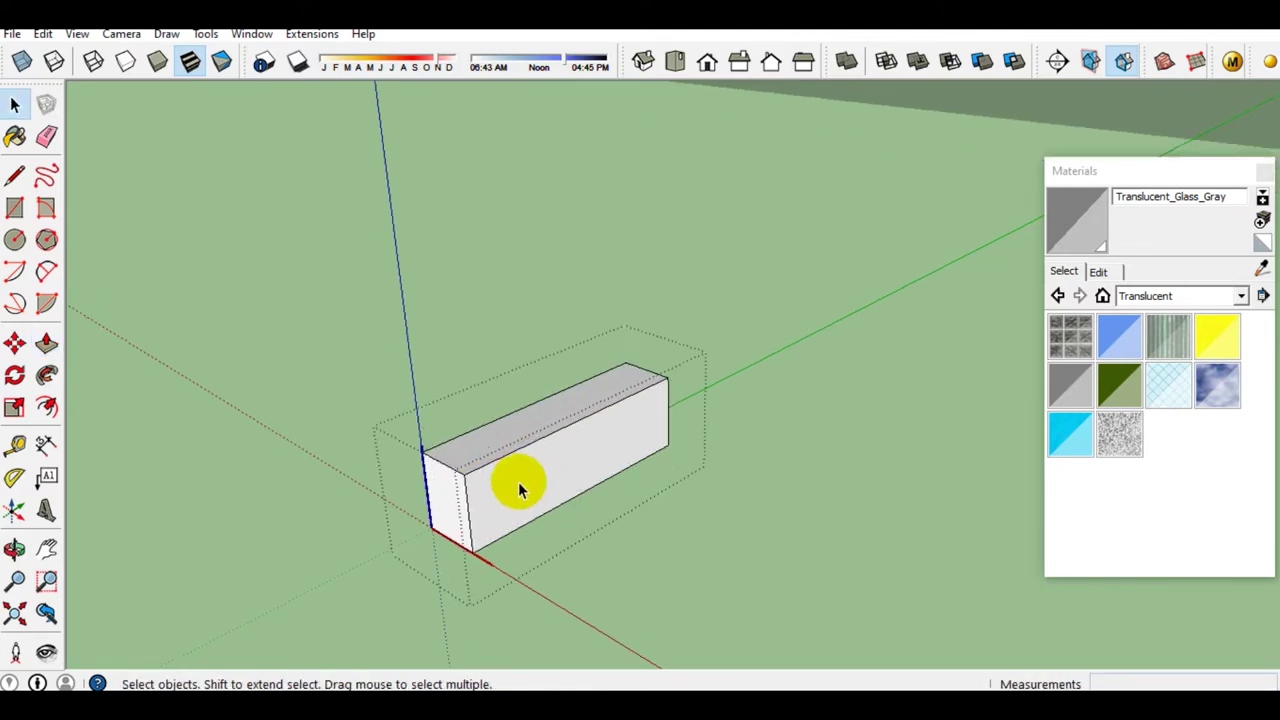
{"action": "scroll", "coordinate": [517, 487], "scroll_direction": "up", "scroll_amount": 2}
Place a flat copy of the rectangle beside the box
{"action": "mouse_move", "coordinate": [517, 481]}
{"action": "middle_mouse_down"}
{"action": "mouse_move", "coordinate": [506, 503]}
{"action": "mouse_move", "coordinate": [504, 472]}
{"action": "mouse_move", "coordinate": [561, 436]}
{"action": "mouse_move", "coordinate": [606, 466]}
{"action": "mouse_move", "coordinate": [601, 421]}
{"action": "middle_mouse_up"}
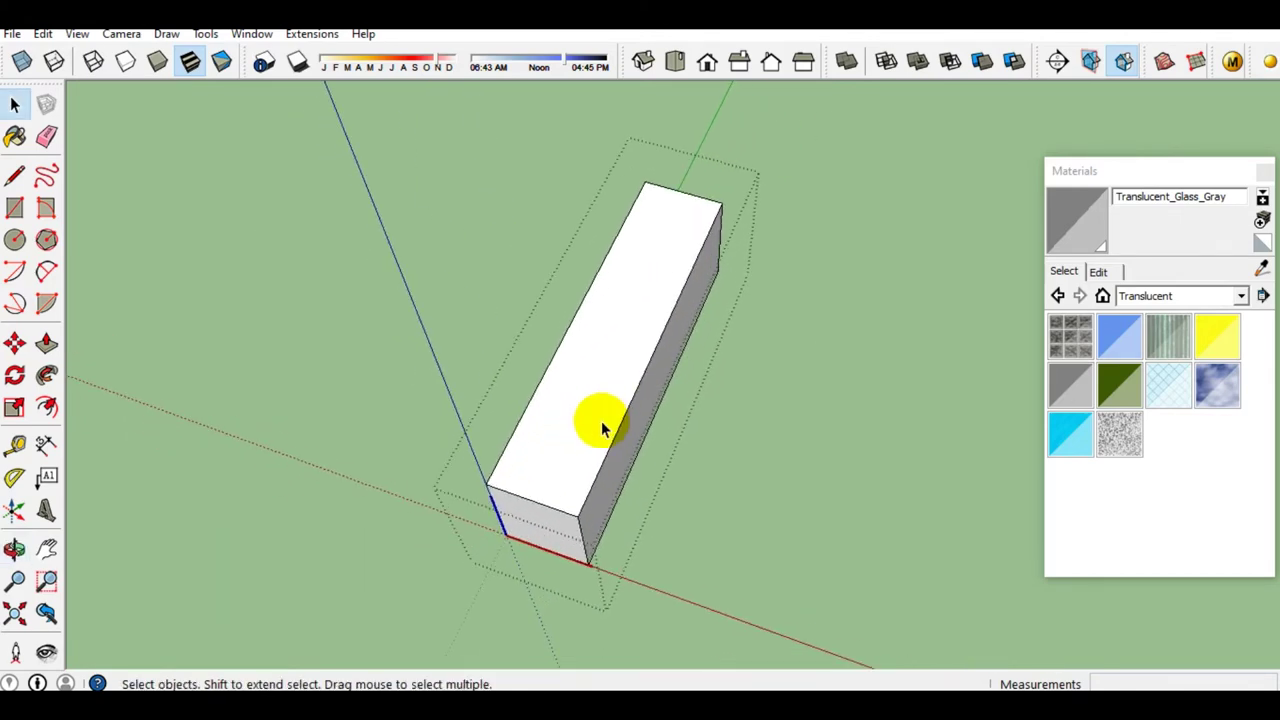
{"action": "left_click", "coordinate": [596, 428]}
{"action": "key", "text": "m"}
{"action": "left_click", "coordinate": [587, 420]}
{"action": "key", "text": "ctrl"}
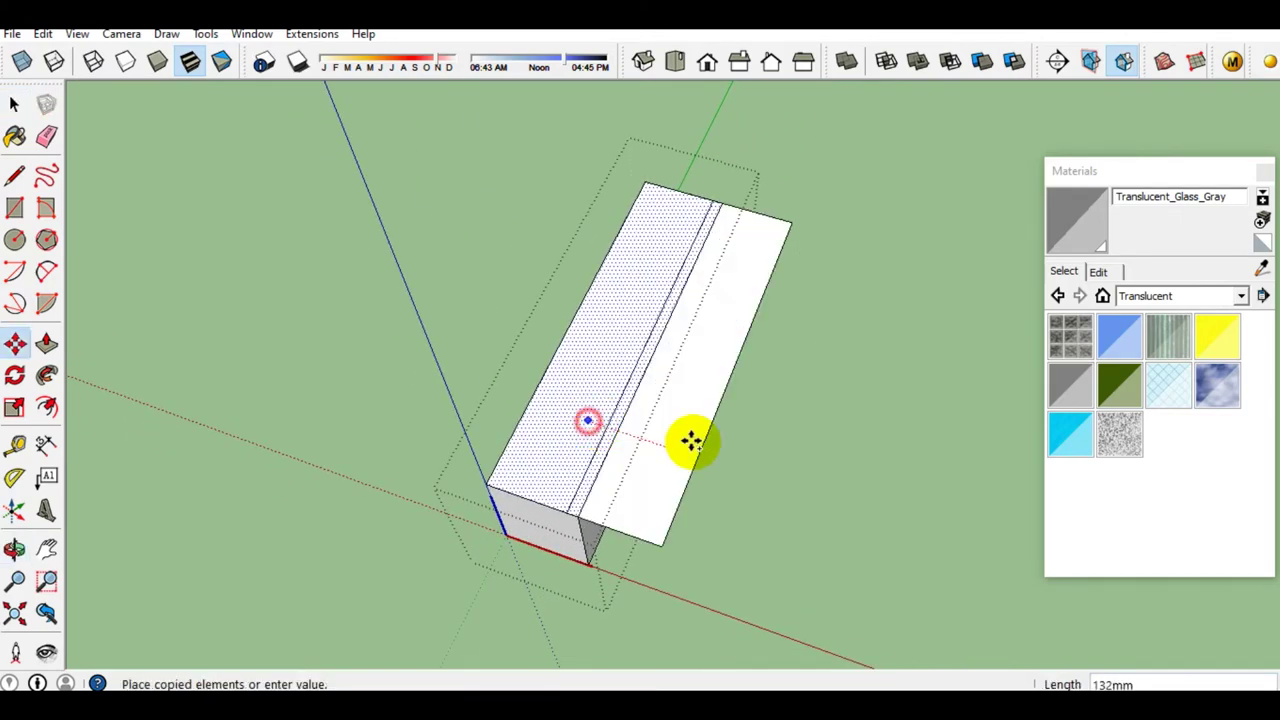
{"action": "left_click", "coordinate": [771, 496]}
{"action": "key", "text": "space"}
{"action": "mouse_move", "coordinate": [771, 496]}
{"action": "middle_mouse_down"}
{"action": "mouse_move", "coordinate": [620, 328]}
{"action": "mouse_move", "coordinate": [574, 251]}
{"action": "mouse_move", "coordinate": [500, 337]}
{"action": "middle_mouse_up"}
Push the box's long side face out by 20 mm
{"action": "left_click", "coordinate": [480, 345]}
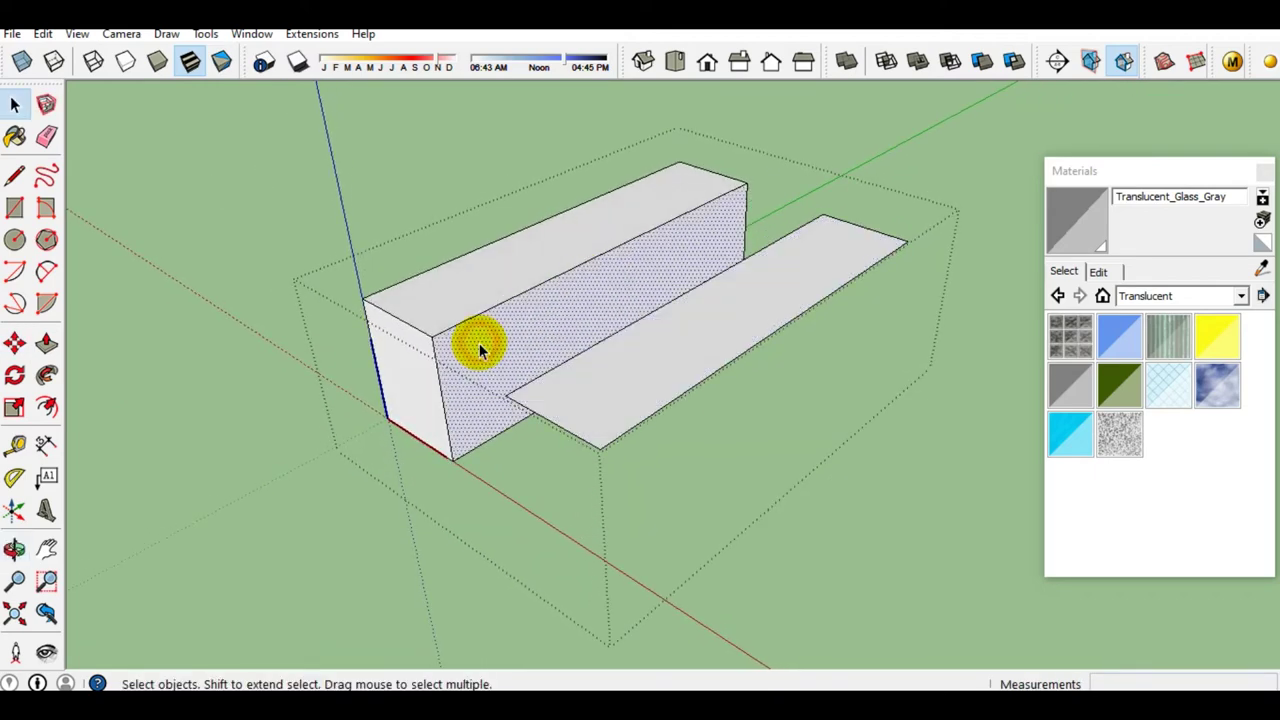
{"action": "scroll", "coordinate": [450, 408], "scroll_direction": "up", "scroll_amount": 3}
{"action": "middle_click_drag", "start_coordinate": [450, 408], "coordinate": [480, 325]}
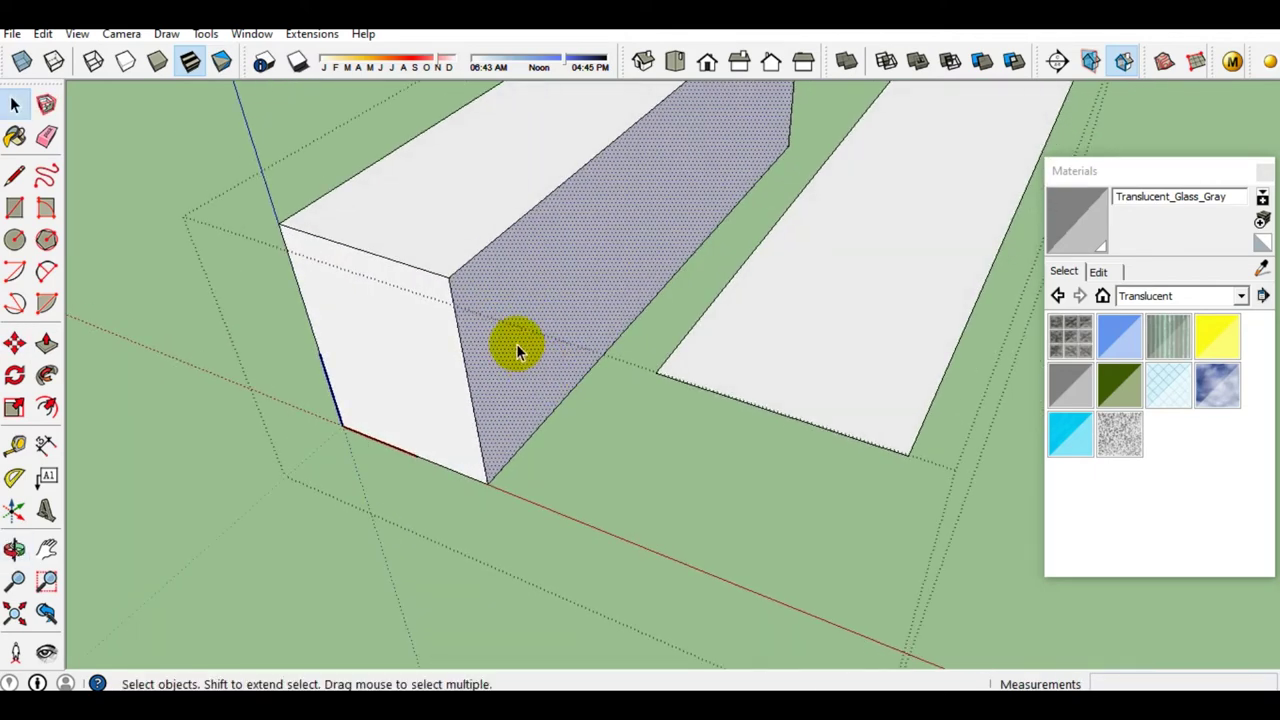
{"action": "key", "text": "p"}
{"action": "left_click", "coordinate": [516, 345]}
{"action": "type", "text": "20"}
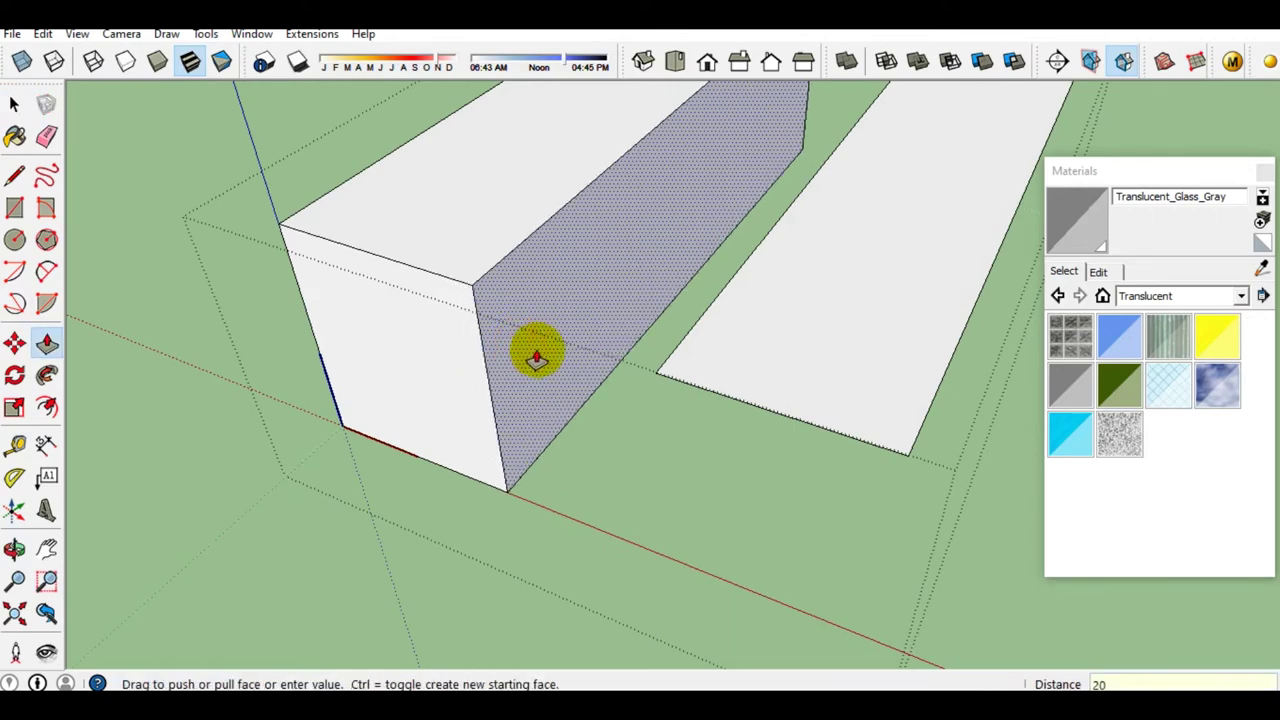
{"action": "left_click", "coordinate": [537, 358]}
{"action": "key", "text": "space"}
{"action": "middle_click_drag", "start_coordinate": [580, 345], "coordinate": [743, 366]}
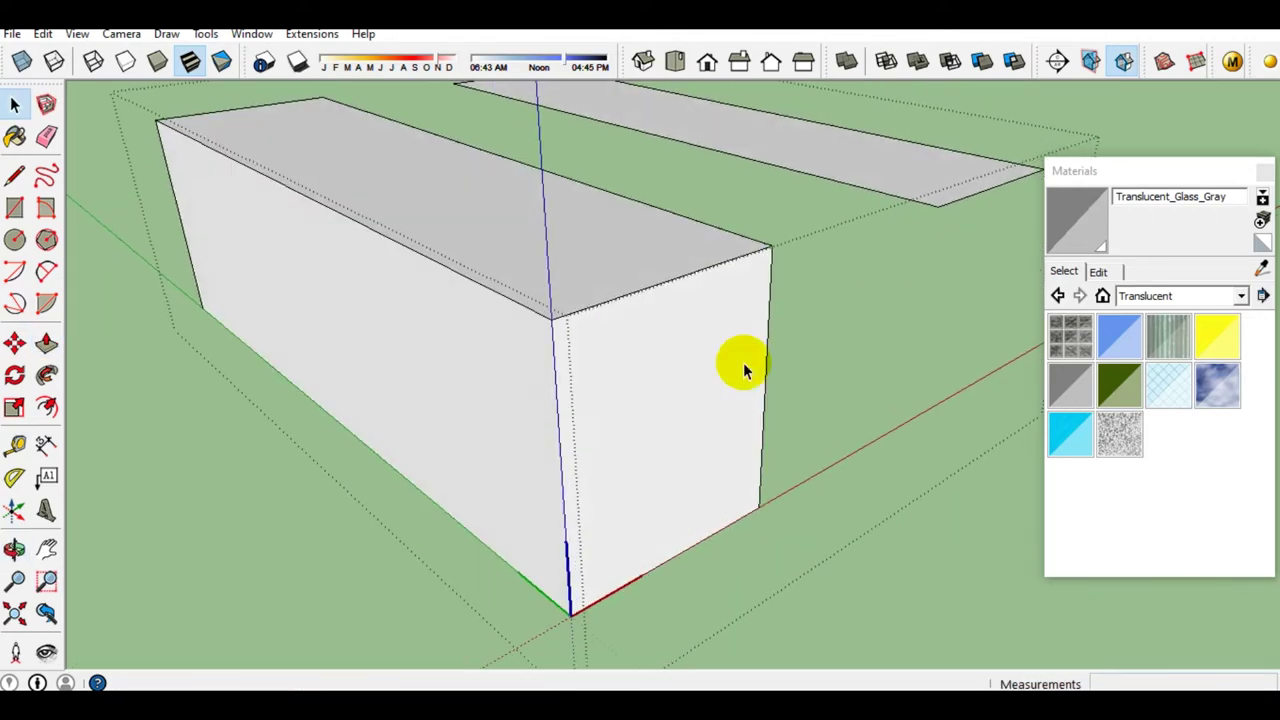
Make the whole box a group
{"action": "key", "text": "p"}
{"action": "left_click", "coordinate": [535, 420]}
{"action": "scroll", "coordinate": [529, 420], "scroll_direction": "down", "scroll_amount": 2}
{"action": "middle_click_drag", "start_coordinate": [529, 420], "coordinate": [619, 343]}
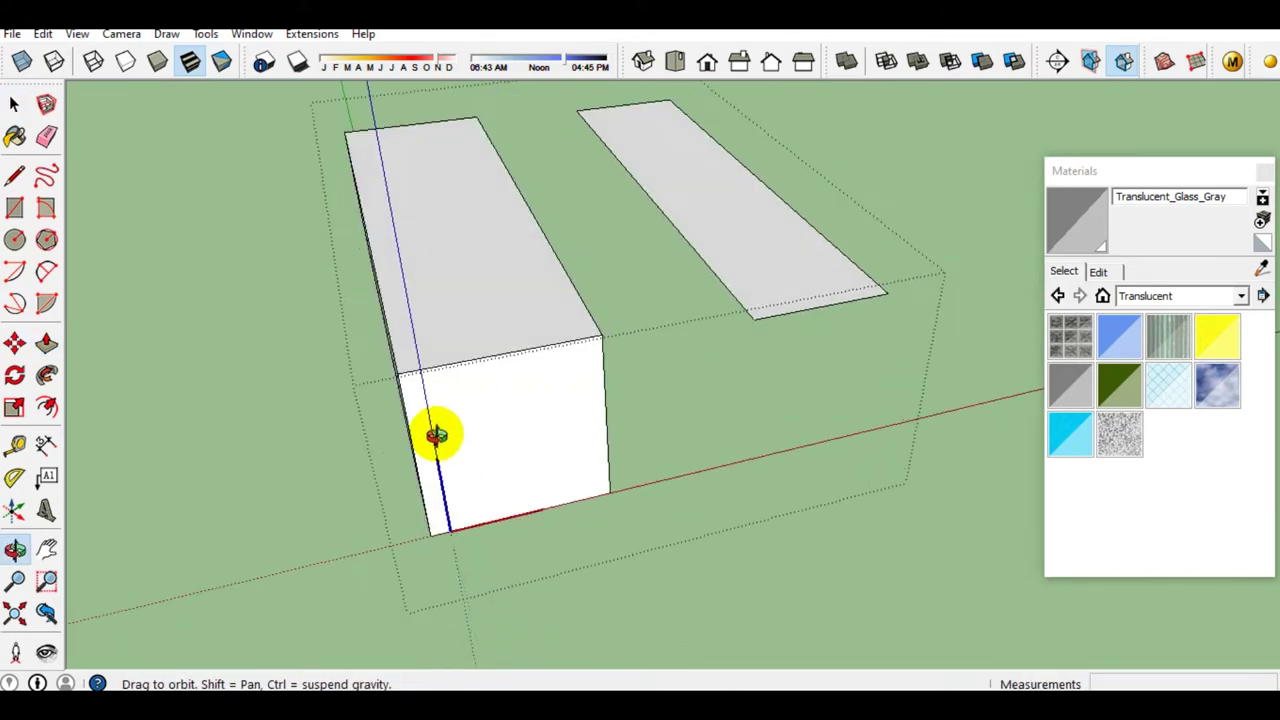
{"action": "key", "text": "space"}
{"action": "triple_click", "coordinate": [522, 330]}
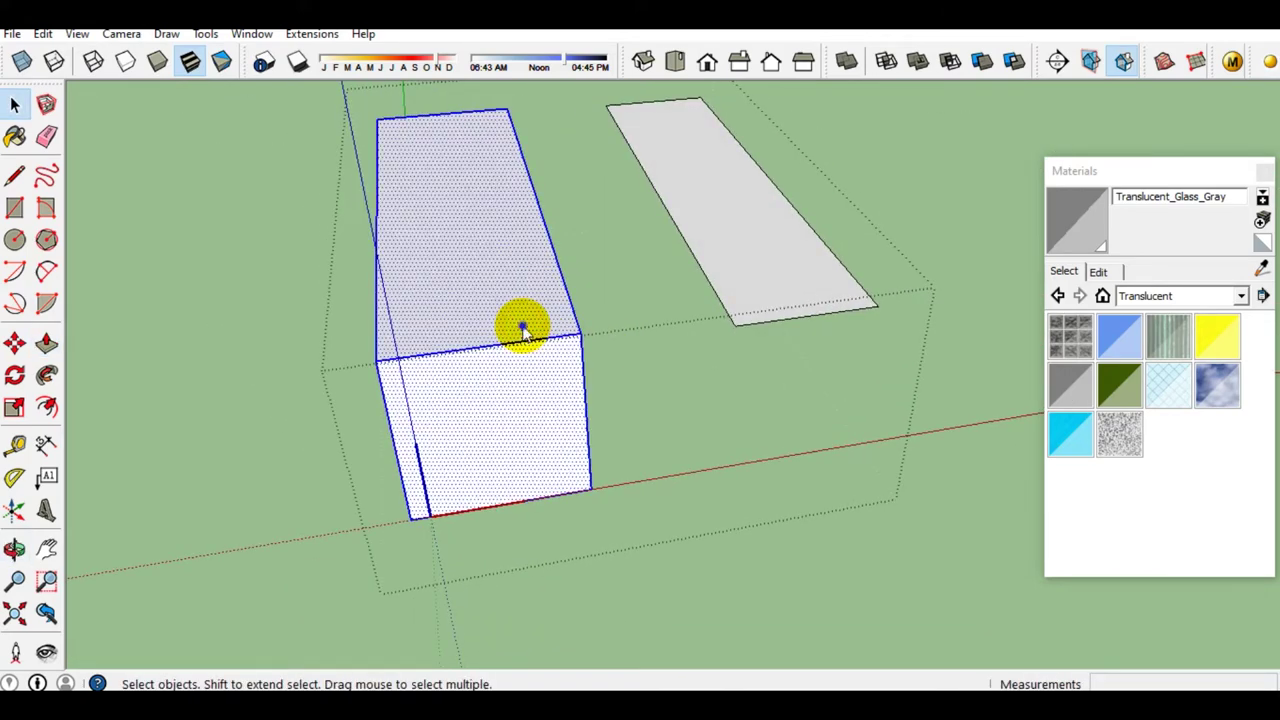
{"action": "right_click", "coordinate": [522, 330]}
{"action": "left_click", "coordinate": [624, 488]}
Move the flat slab onto the top of the box
{"action": "left_click", "coordinate": [755, 278]}
{"action": "key", "text": "m"}
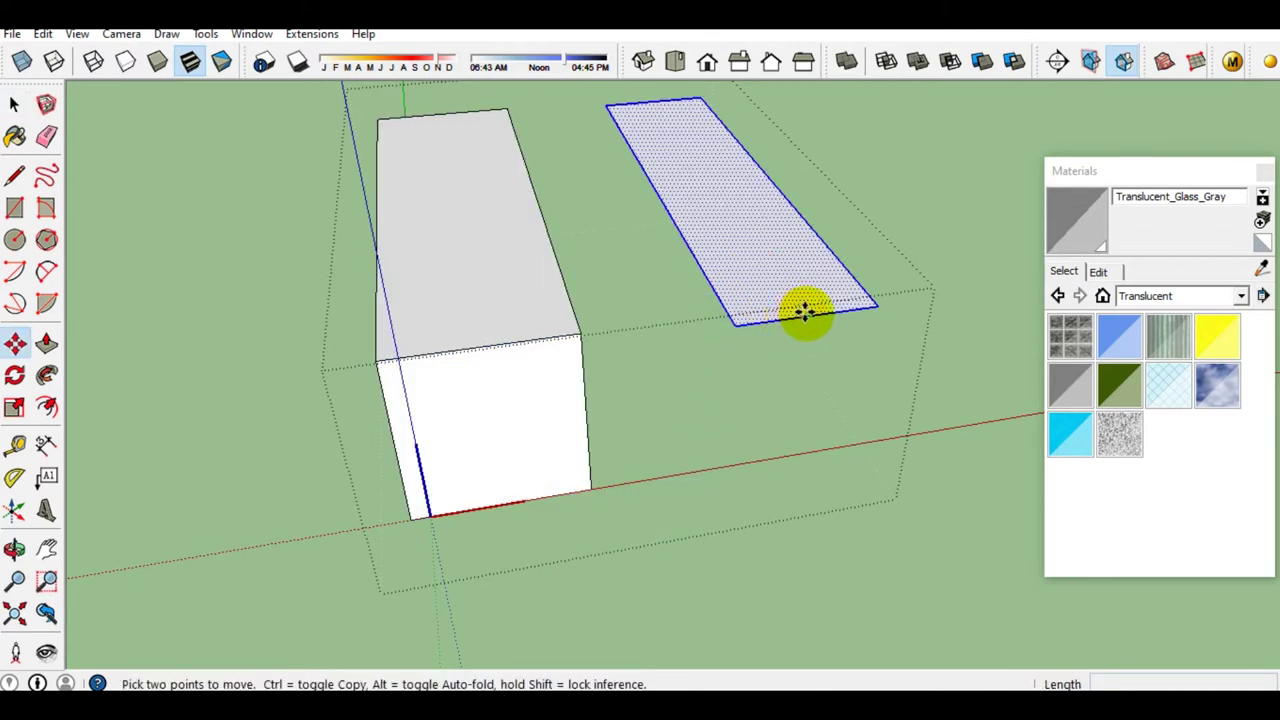
{"action": "left_click_drag", "start_coordinate": [805, 312], "coordinate": [477, 344]}
{"action": "key", "text": "space"}
{"action": "mouse_move", "coordinate": [477, 344]}
{"action": "middle_mouse_down"}
{"action": "mouse_move", "coordinate": [463, 249]}
{"action": "mouse_move", "coordinate": [492, 335]}
{"action": "mouse_move", "coordinate": [492, 229]}
{"action": "middle_mouse_up"}
Raise the slab's top face 3500 mm into a tall post
{"action": "key", "text": "p"}
{"action": "left_click", "coordinate": [492, 330]}
{"action": "mouse_move", "coordinate": [492, 183]}
{"action": "middle_mouse_down"}
{"action": "mouse_move", "coordinate": [491, 243]}
{"action": "mouse_move", "coordinate": [492, 213]}
{"action": "middle_mouse_up"}
{"action": "type", "text": "3500"}
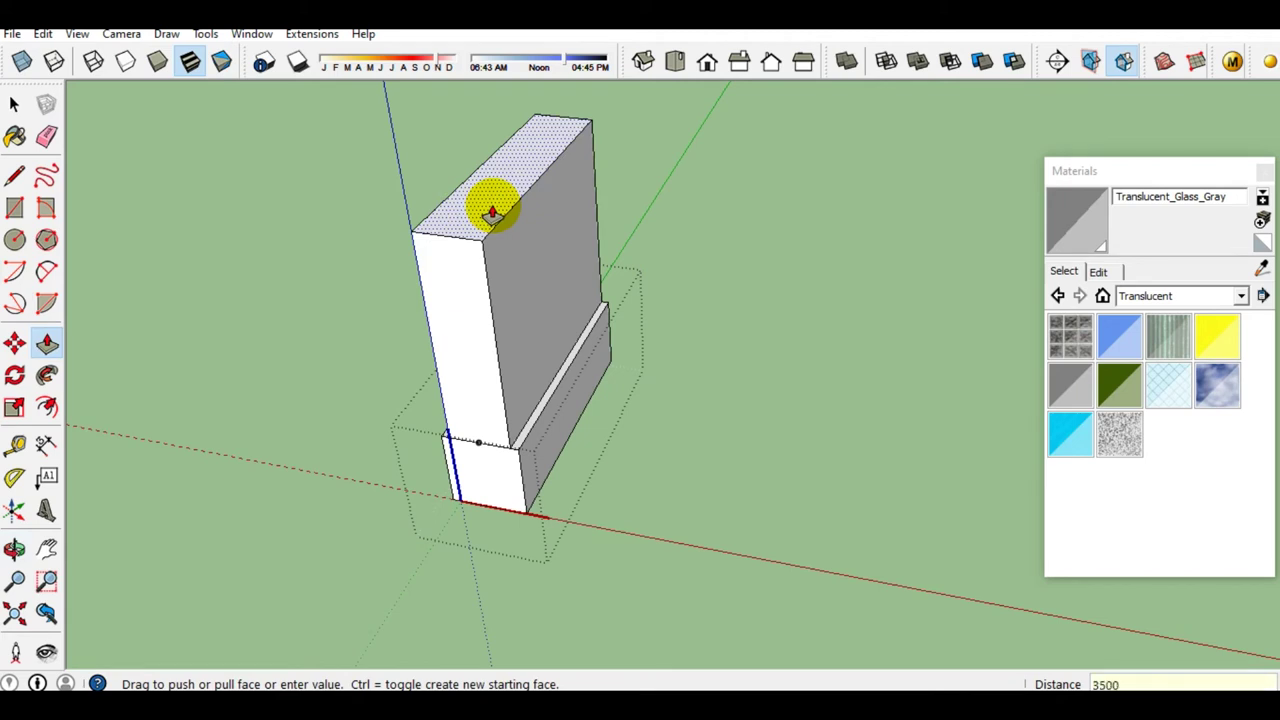
{"action": "key", "text": "Return"}
{"action": "key", "text": "space"}
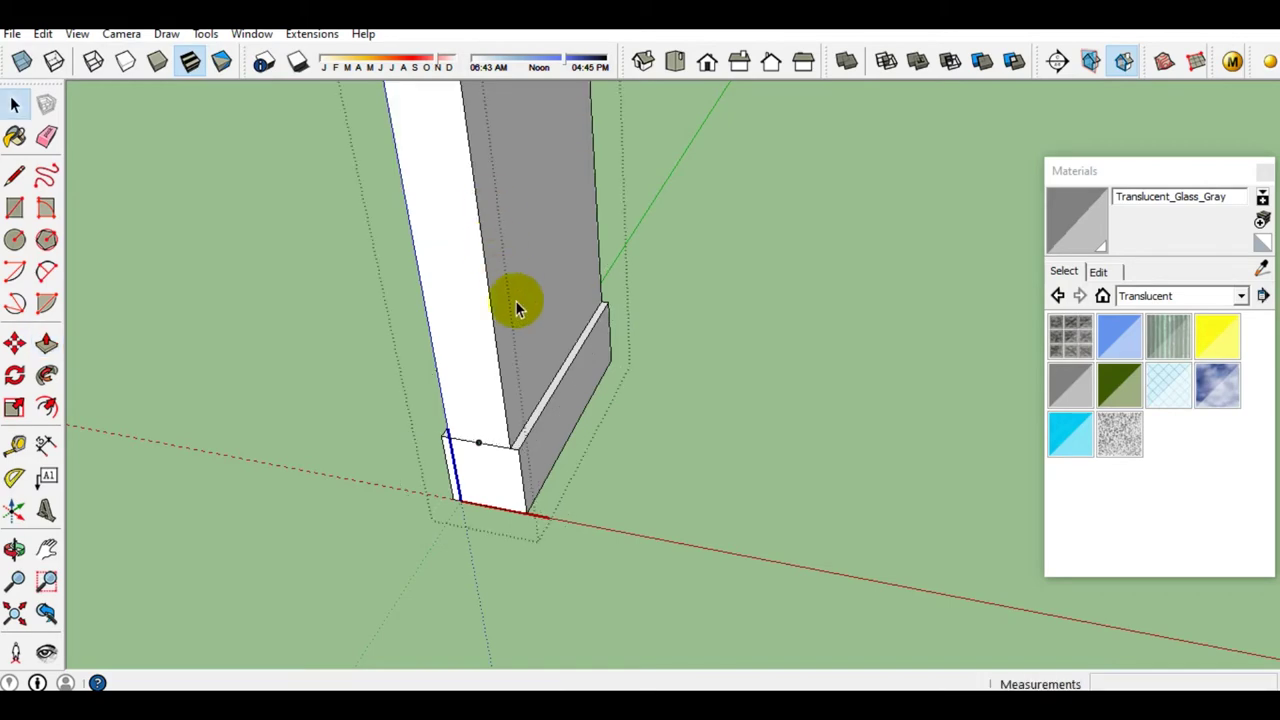
{"action": "scroll", "coordinate": [515, 300], "scroll_direction": "down", "scroll_amount": 3}
{"action": "middle_click_drag", "start_coordinate": [522, 247], "coordinate": [509, 357]}
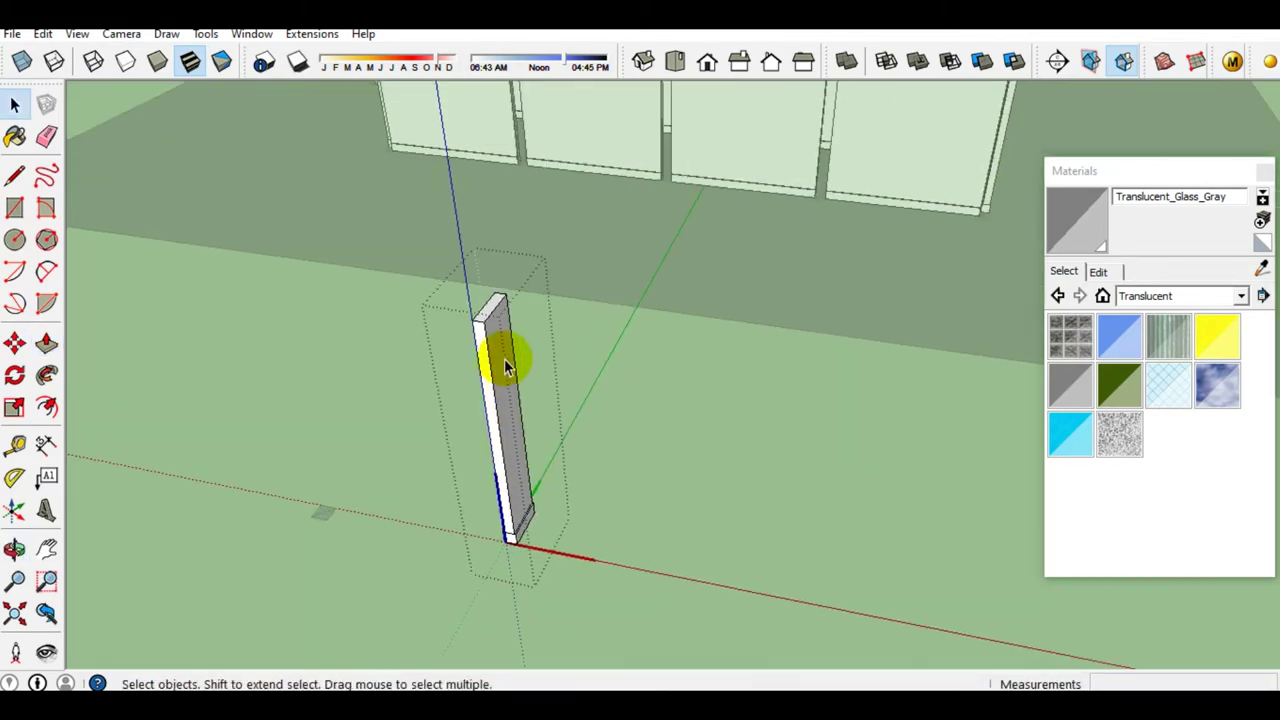
Make the entire tall post a group
{"action": "scroll", "coordinate": [494, 320], "scroll_direction": "up", "scroll_amount": 3}
{"action": "left_click", "coordinate": [502, 303]}
{"action": "scroll", "coordinate": [502, 303], "scroll_direction": "up", "scroll_amount": 2}
{"action": "middle_click_drag", "start_coordinate": [457, 266], "coordinate": [505, 298]}
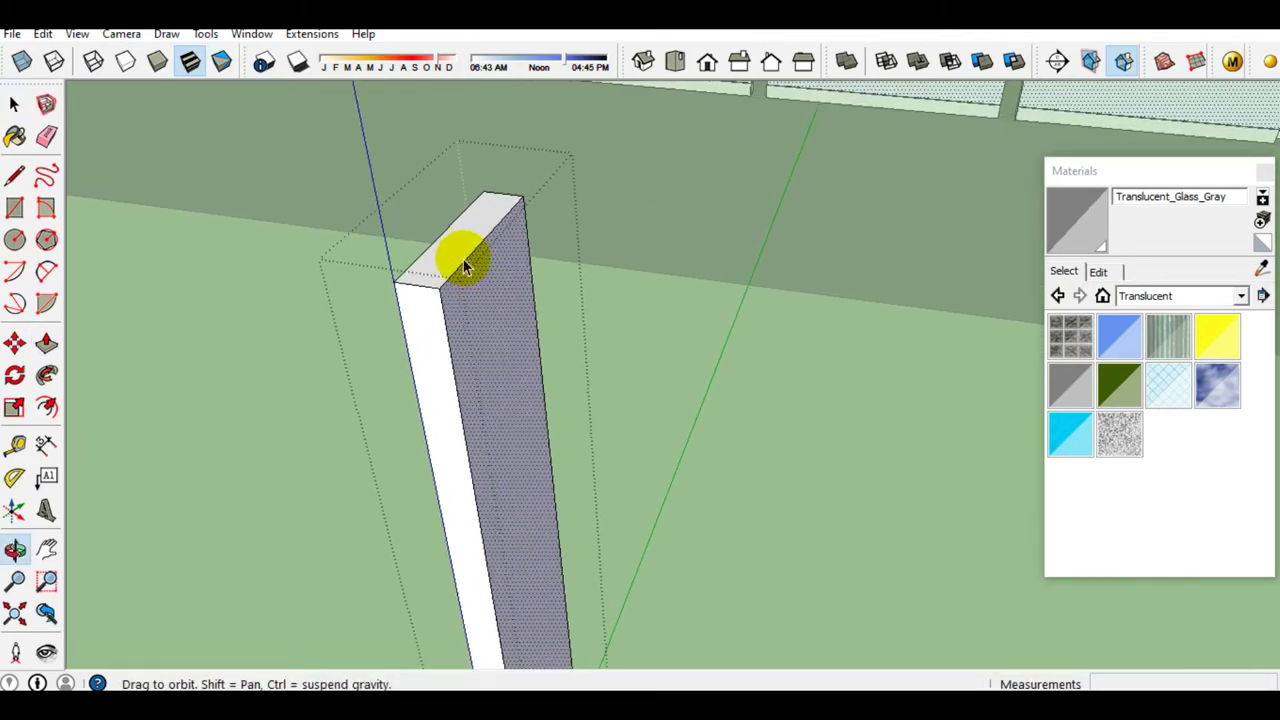
{"action": "triple_click", "coordinate": [510, 303]}
{"action": "right_click", "coordinate": [512, 305]}
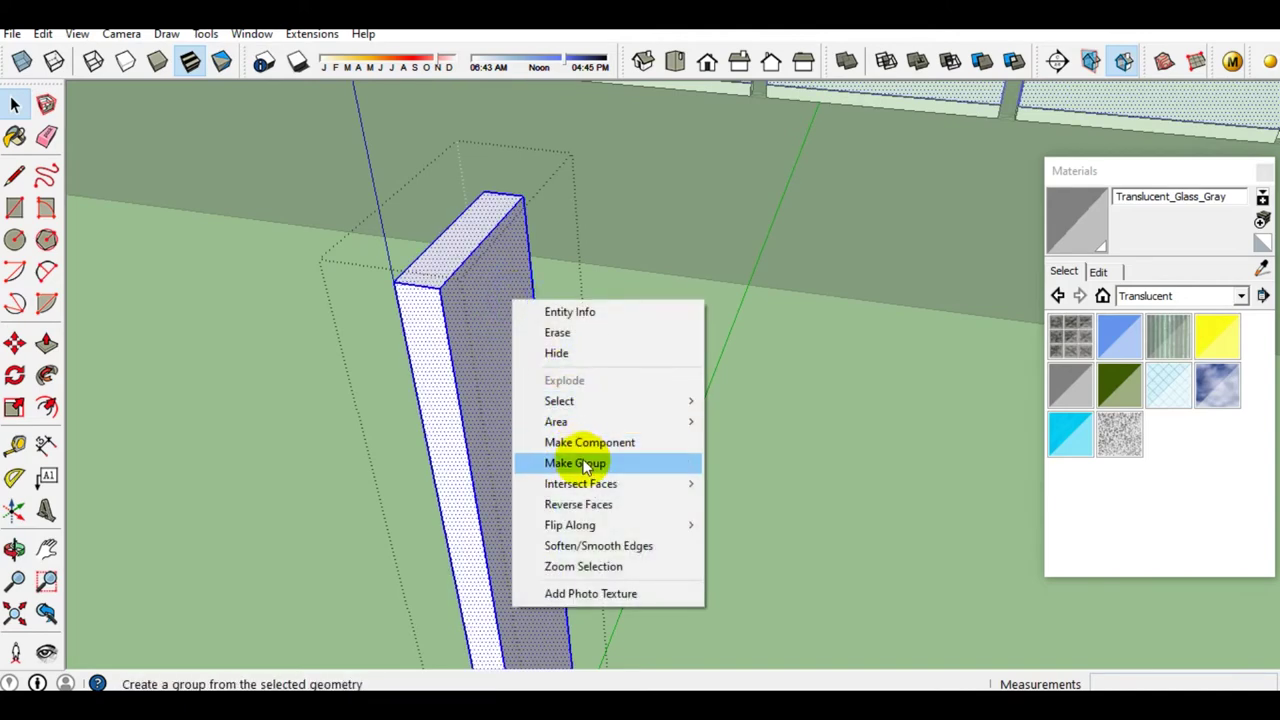
{"action": "left_click", "coordinate": [586, 463]}
Draw a rectangle on the post's top and pull it up 150 mm as a cap
{"action": "mouse_move", "coordinate": [400, 263]}
{"action": "middle_mouse_down"}
{"action": "mouse_move", "coordinate": [487, 300]}
{"action": "mouse_move", "coordinate": [536, 380]}
{"action": "middle_mouse_up"}
{"action": "scroll", "coordinate": [487, 299], "scroll_direction": "down", "scroll_amount": 5}
{"action": "scroll", "coordinate": [531, 329], "scroll_direction": "up", "scroll_amount": 2}
{"action": "scroll", "coordinate": [536, 380], "scroll_direction": "up", "scroll_amount": 2}
{"action": "key", "text": "r"}
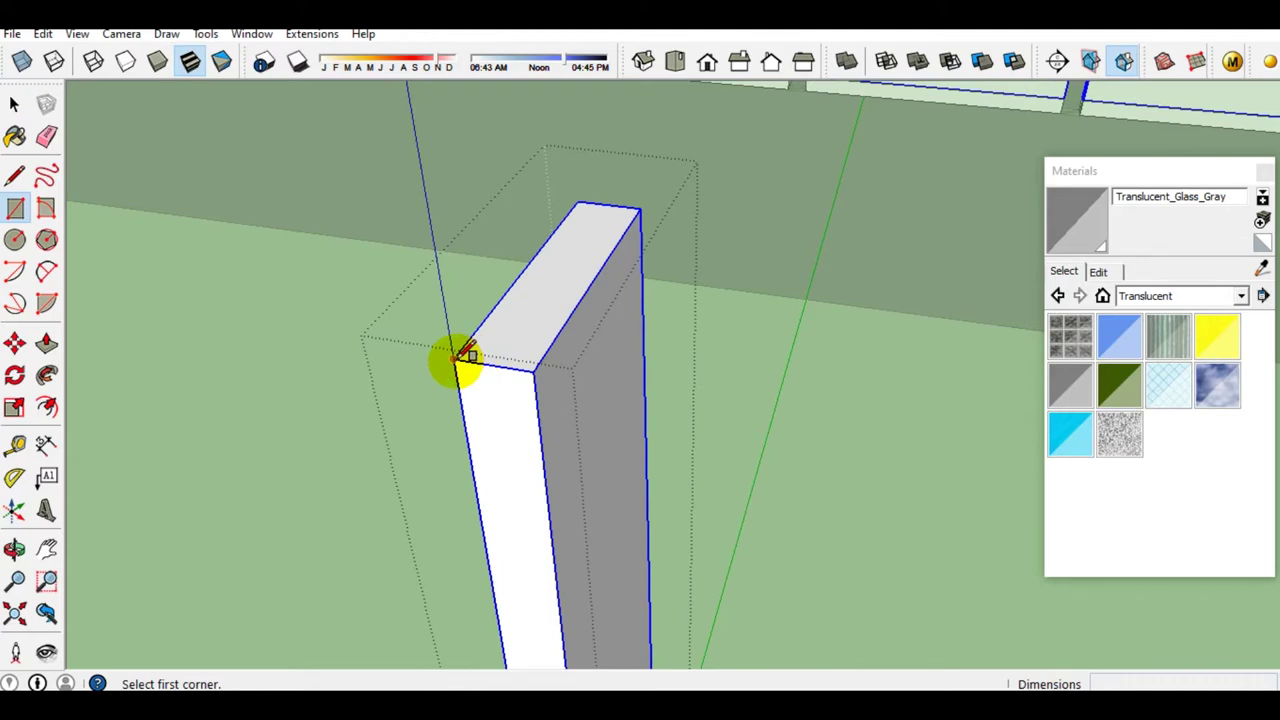
{"action": "left_click", "coordinate": [454, 358]}
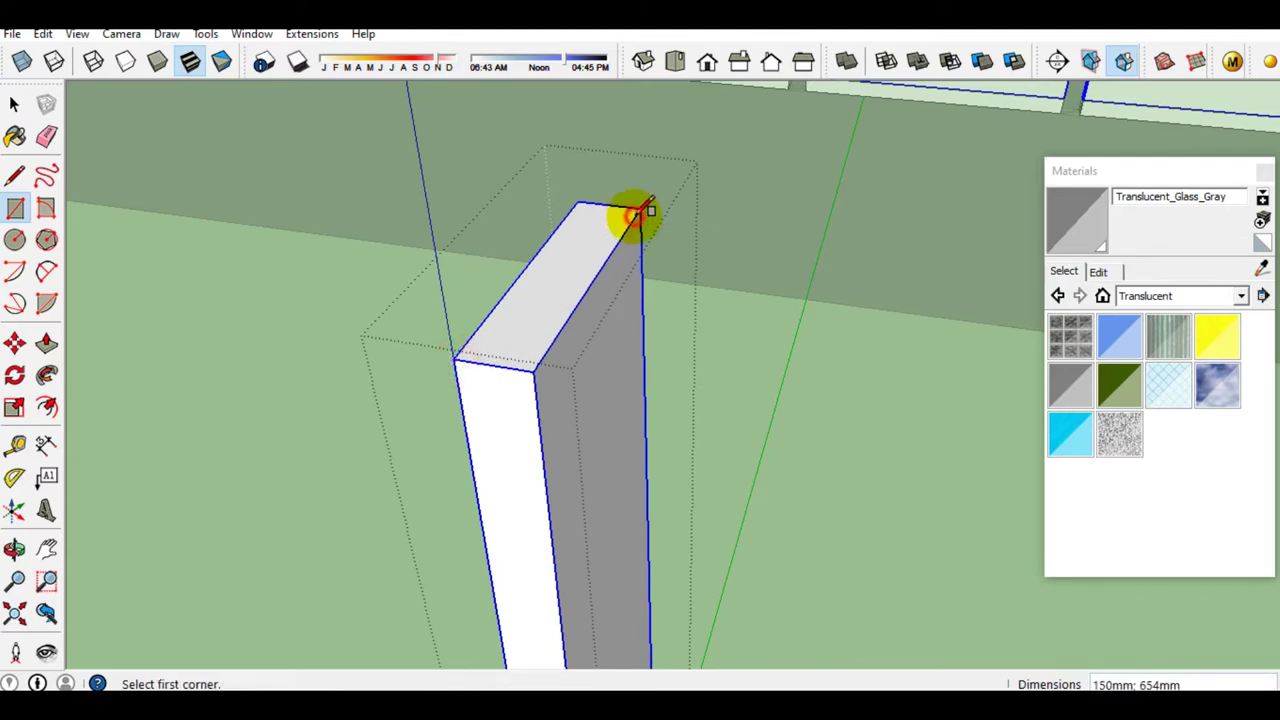
{"action": "key", "text": "space"}
{"action": "left_click", "coordinate": [553, 284]}
{"action": "key", "text": "p"}
{"action": "left_click_drag", "start_coordinate": [553, 284], "coordinate": [549, 266]}
{"action": "type", "text": "150"}
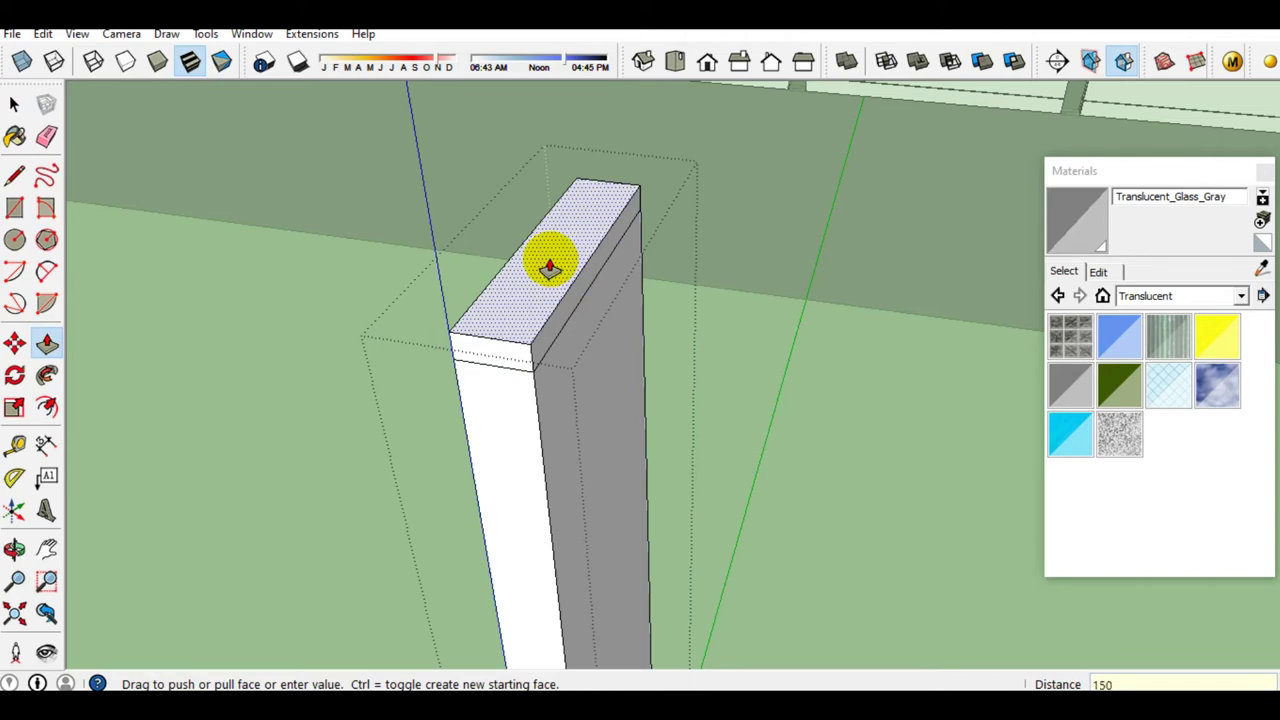
{"action": "key", "text": "Return"}
{"action": "key", "text": "space"}
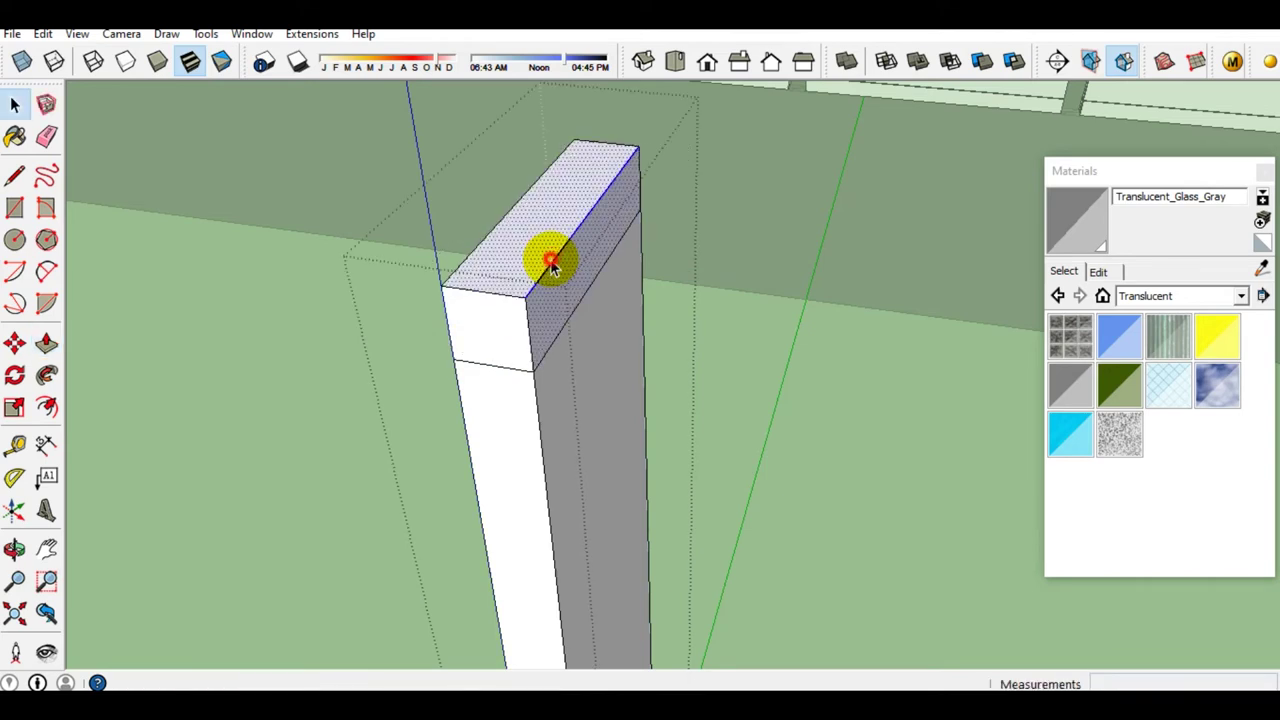
Make the cap slab its own separate group
{"action": "triple_click", "coordinate": [551, 263]}
{"action": "right_click", "coordinate": [549, 263]}
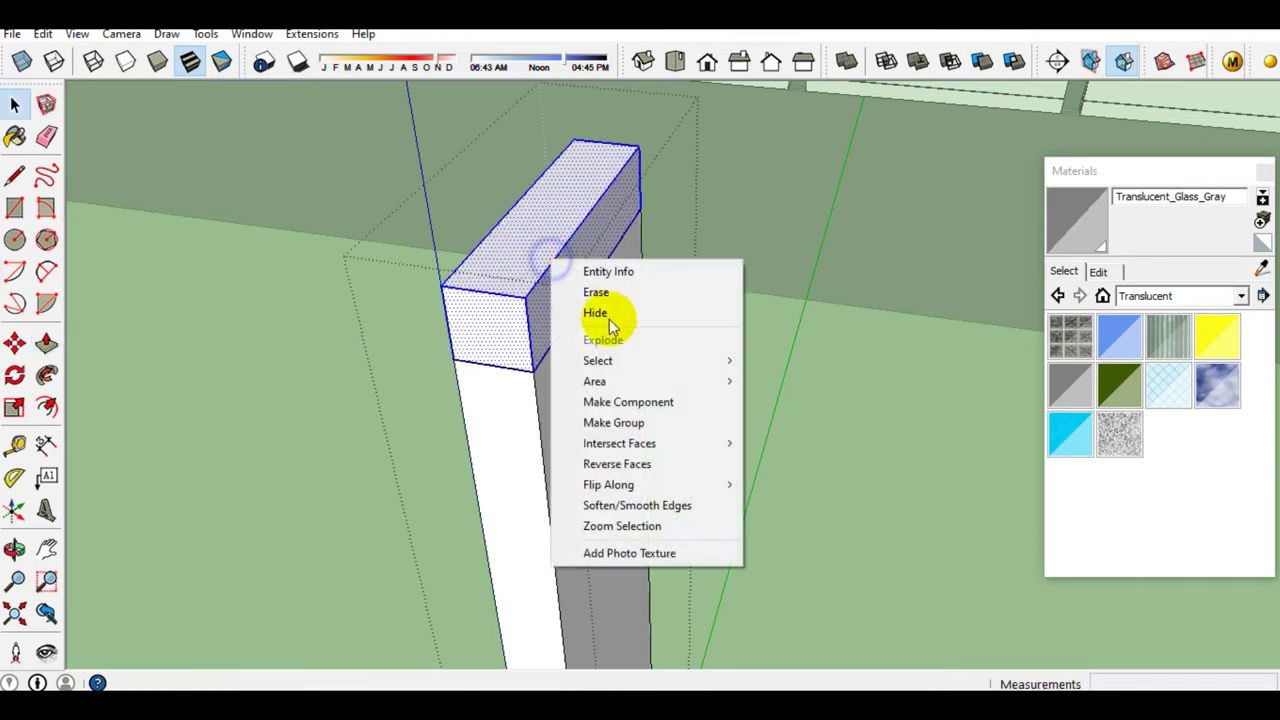
{"action": "left_click", "coordinate": [617, 427]}
{"action": "scroll", "coordinate": [621, 440], "scroll_direction": "down", "scroll_amount": 5}
{"action": "mouse_move", "coordinate": [622, 451]}
{"action": "middle_mouse_down"}
{"action": "mouse_move", "coordinate": [547, 419]}
{"action": "mouse_move", "coordinate": [543, 449]}
{"action": "mouse_move", "coordinate": [514, 451]}
{"action": "mouse_move", "coordinate": [449, 400]}
{"action": "mouse_move", "coordinate": [471, 243]}
{"action": "mouse_move", "coordinate": [449, 351]}
{"action": "mouse_move", "coordinate": [590, 306]}
{"action": "middle_mouse_up"}
{"action": "scroll", "coordinate": [436, 410], "scroll_direction": "up", "scroll_amount": 3}
{"action": "scroll", "coordinate": [422, 421], "scroll_direction": "up", "scroll_amount": 2}
{"action": "scroll", "coordinate": [440, 360], "scroll_direction": "up", "scroll_amount": 1}
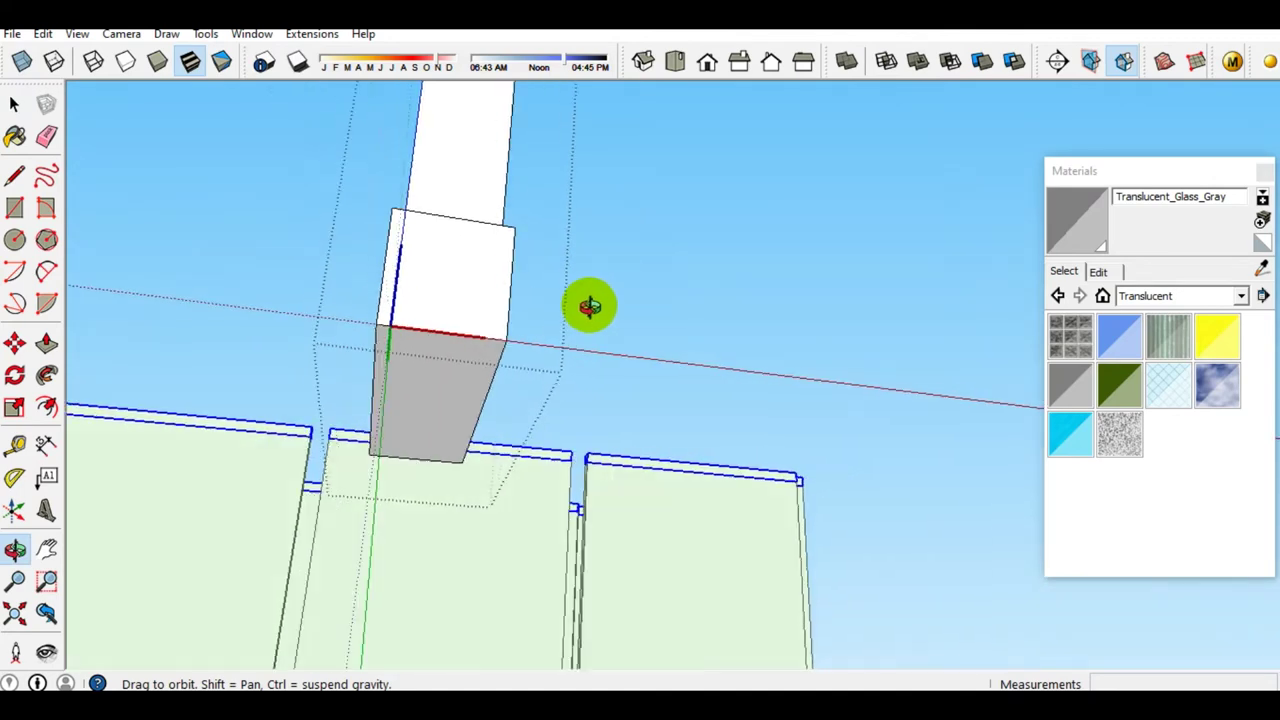
Draw a rectangle across the base's bottom and extend it 600 mm downward
{"action": "mouse_move", "coordinate": [420, 394]}
{"action": "middle_mouse_down"}
{"action": "mouse_move", "coordinate": [491, 429]}
{"action": "mouse_move", "coordinate": [409, 380]}
{"action": "middle_mouse_up"}
{"action": "left_click", "coordinate": [415, 395]}
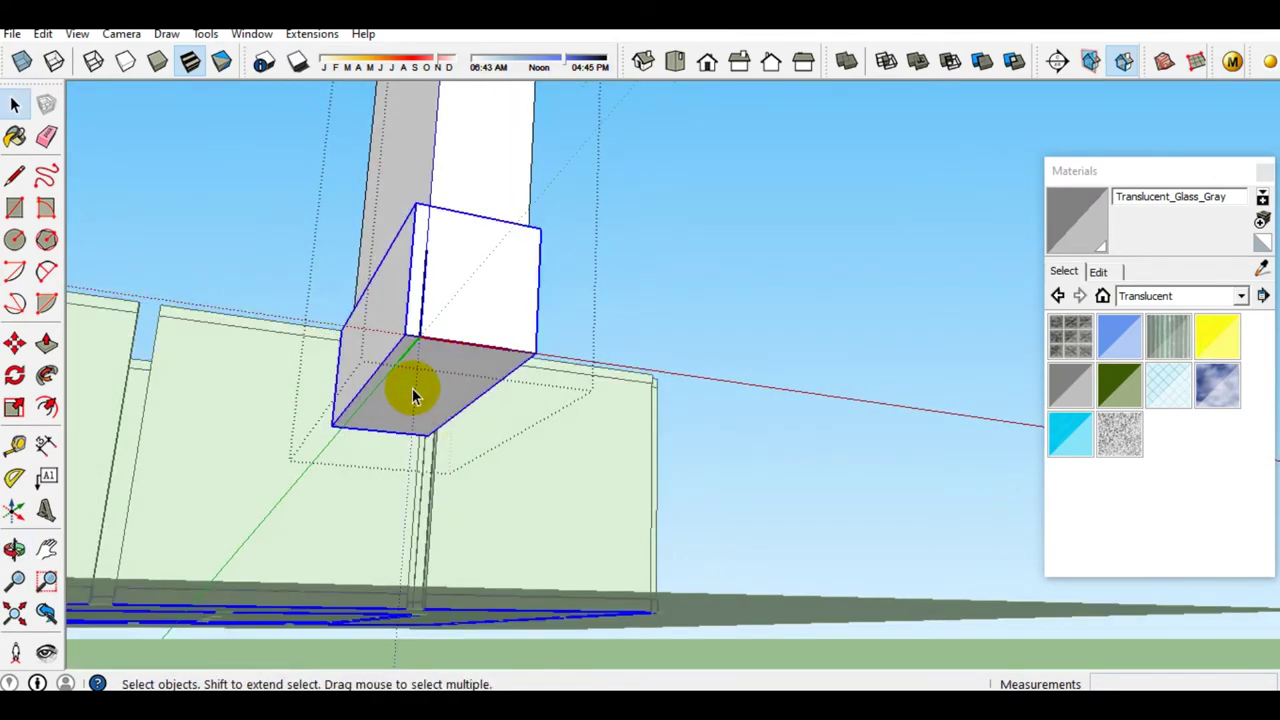
{"action": "scroll", "coordinate": [415, 395], "scroll_direction": "up", "scroll_amount": 1}
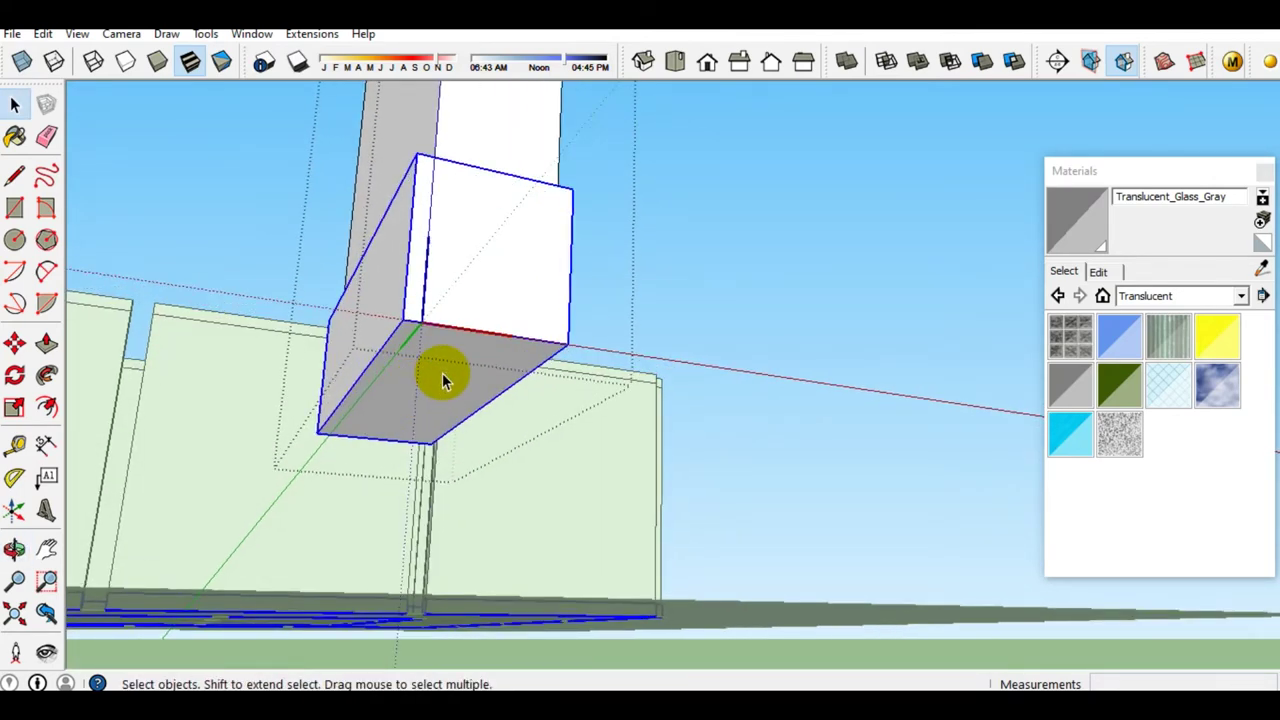
{"action": "key", "text": "r"}
{"action": "left_click", "coordinate": [318, 431]}
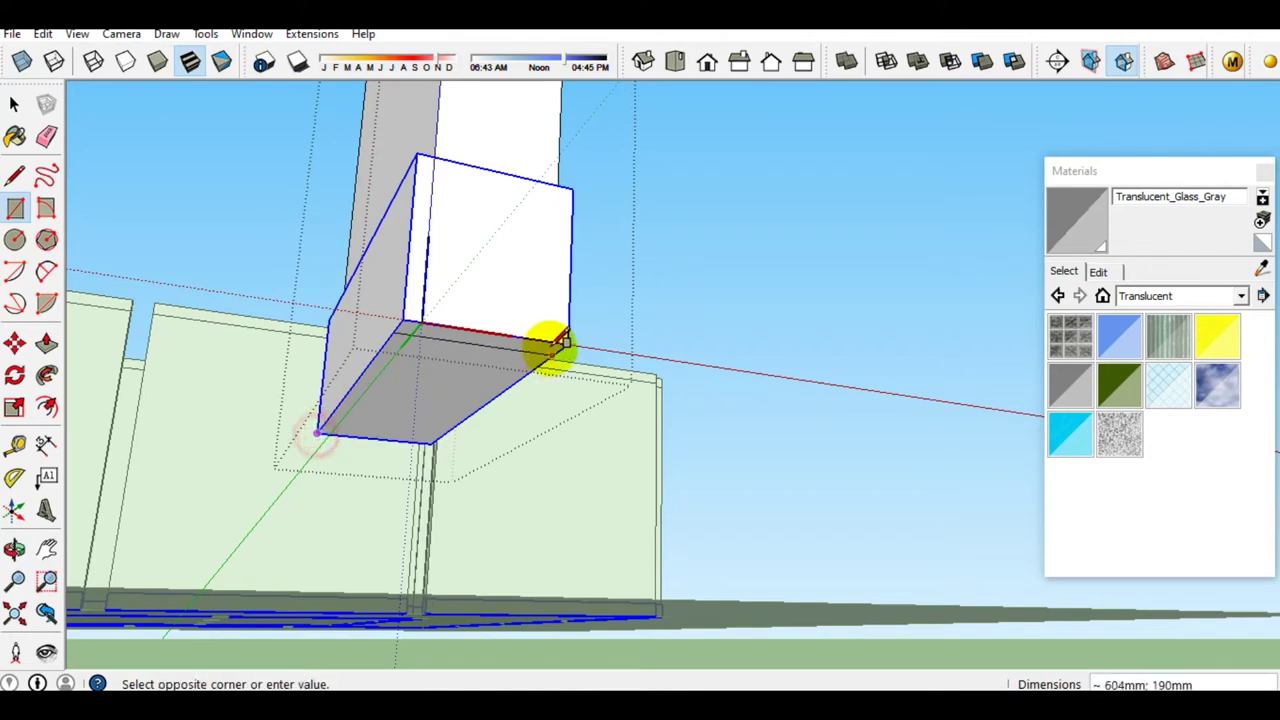
{"action": "left_click", "coordinate": [567, 341]}
{"action": "key", "text": "space"}
{"action": "key", "text": "p"}
{"action": "left_click", "coordinate": [482, 375]}
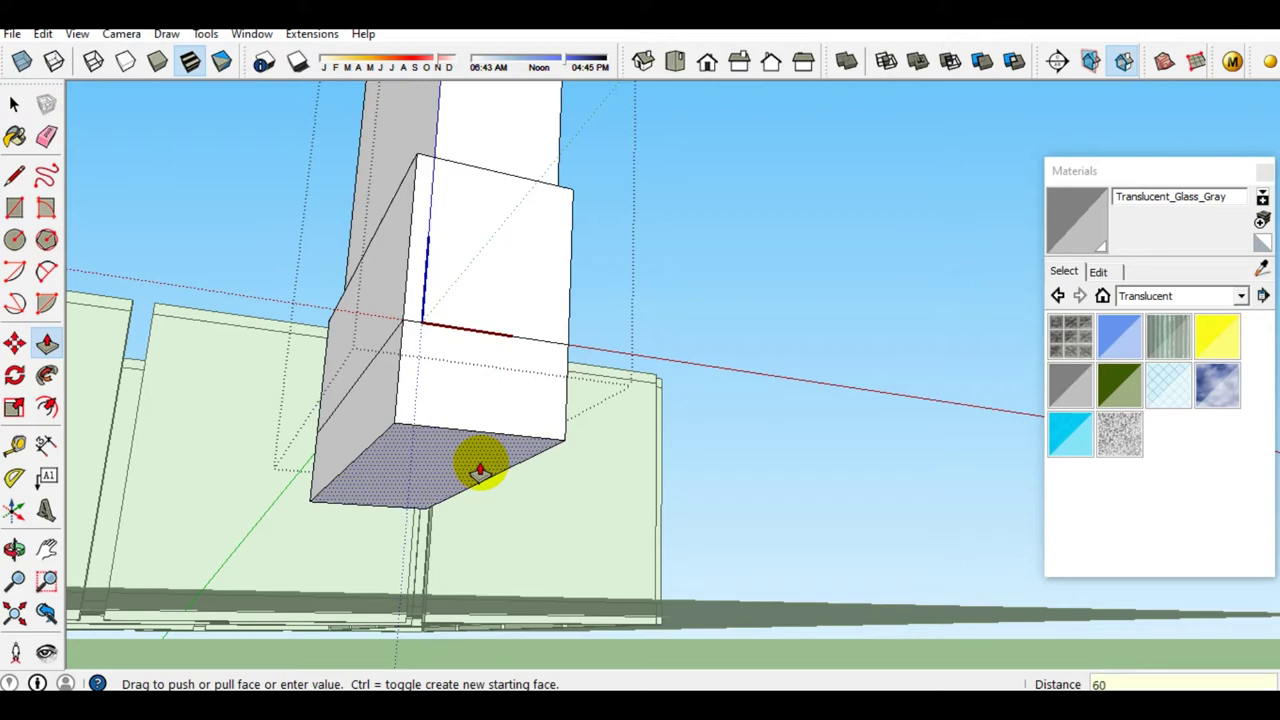
{"action": "type", "text": "0"}
{"action": "key", "text": "Return"}
{"action": "key", "text": "space"}
Push one side face of the base out by 50 mm
{"action": "mouse_move", "coordinate": [466, 520]}
{"action": "middle_mouse_down"}
{"action": "mouse_move", "coordinate": [508, 505]}
{"action": "mouse_move", "coordinate": [573, 431]}
{"action": "mouse_move", "coordinate": [538, 401]}
{"action": "middle_mouse_up"}
{"action": "left_click", "coordinate": [538, 401]}
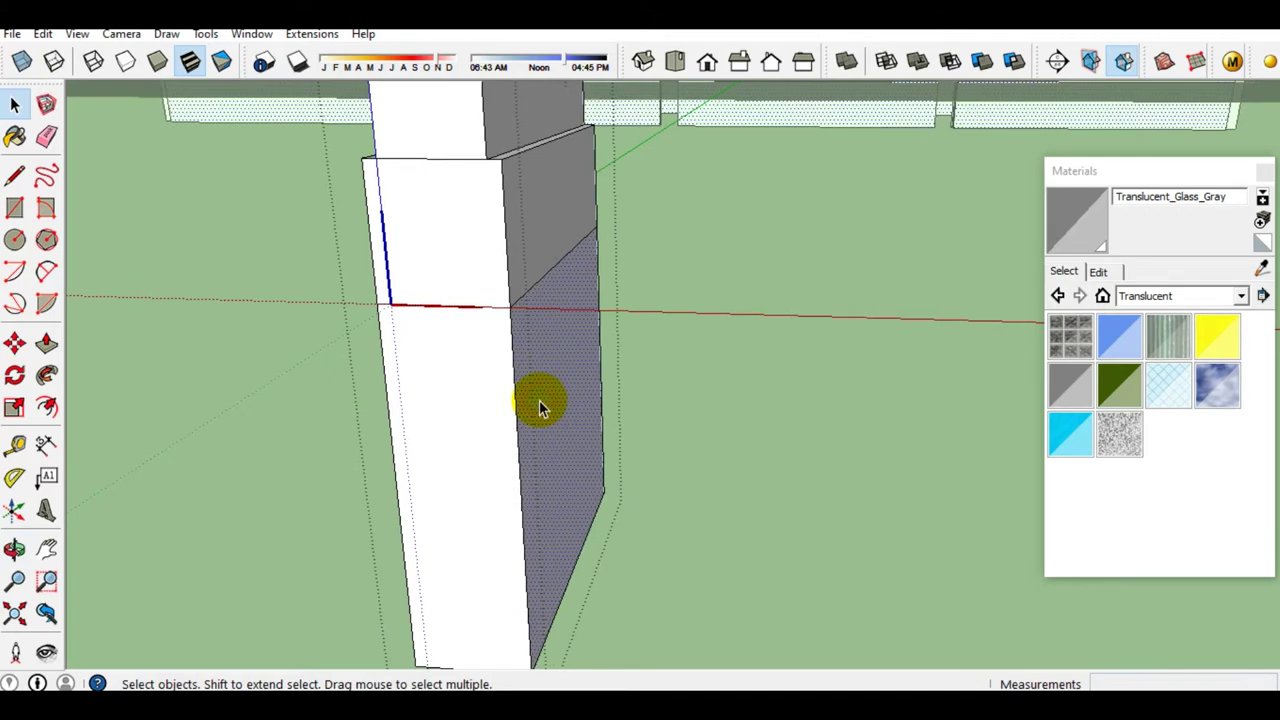
{"action": "key", "text": "p"}
{"action": "left_click", "coordinate": [538, 401]}
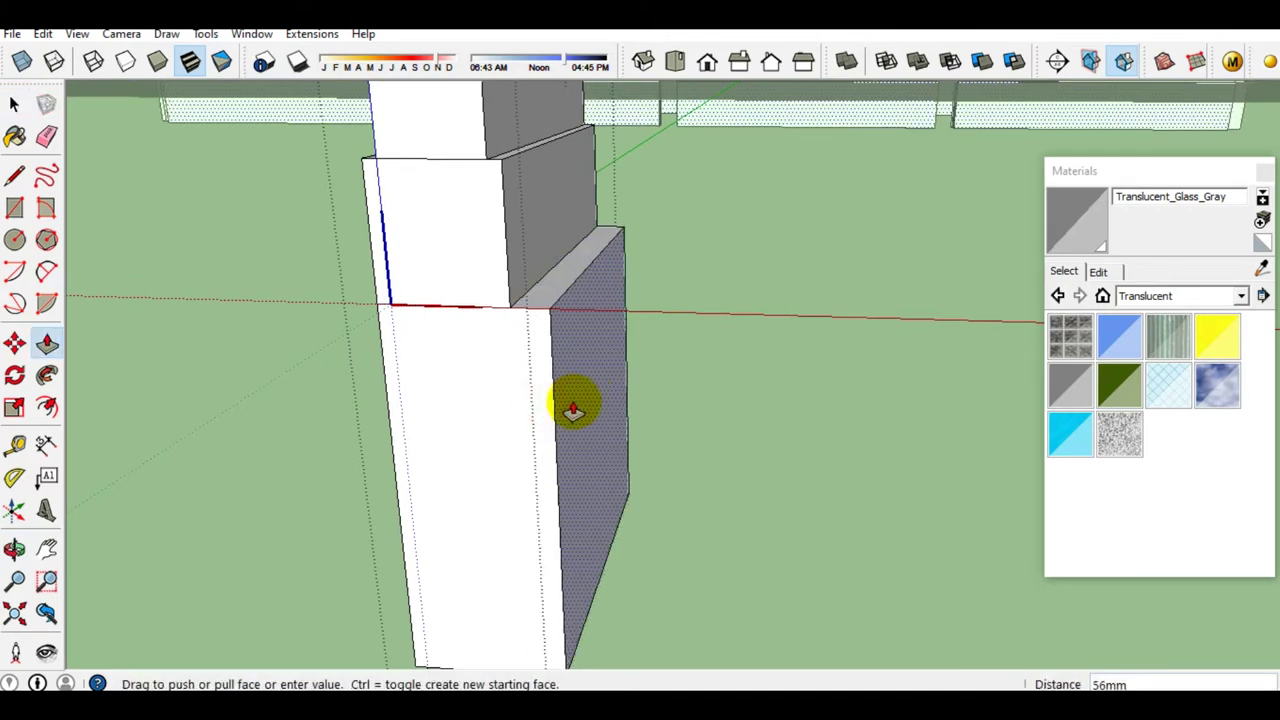
{"action": "key", "text": "Return"}
{"action": "key", "text": "space"}
{"action": "mouse_move", "coordinate": [573, 410]}
{"action": "middle_mouse_down"}
{"action": "mouse_move", "coordinate": [606, 466]}
{"action": "mouse_move", "coordinate": [594, 514]}
{"action": "mouse_move", "coordinate": [554, 528]}
{"action": "middle_mouse_up"}
Start moving that side's bottom outer edge to slope it outward
{"action": "left_click", "coordinate": [592, 518]}
{"action": "key", "text": "m"}
{"action": "left_click", "coordinate": [422, 543]}
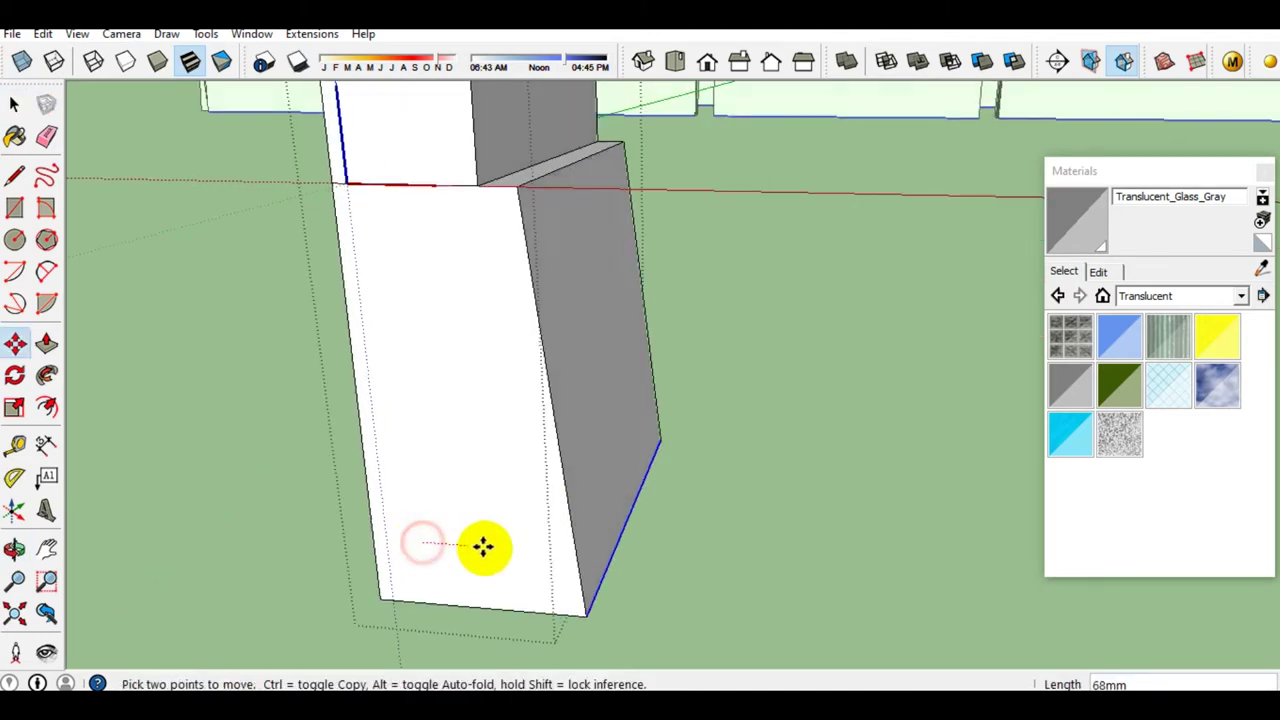
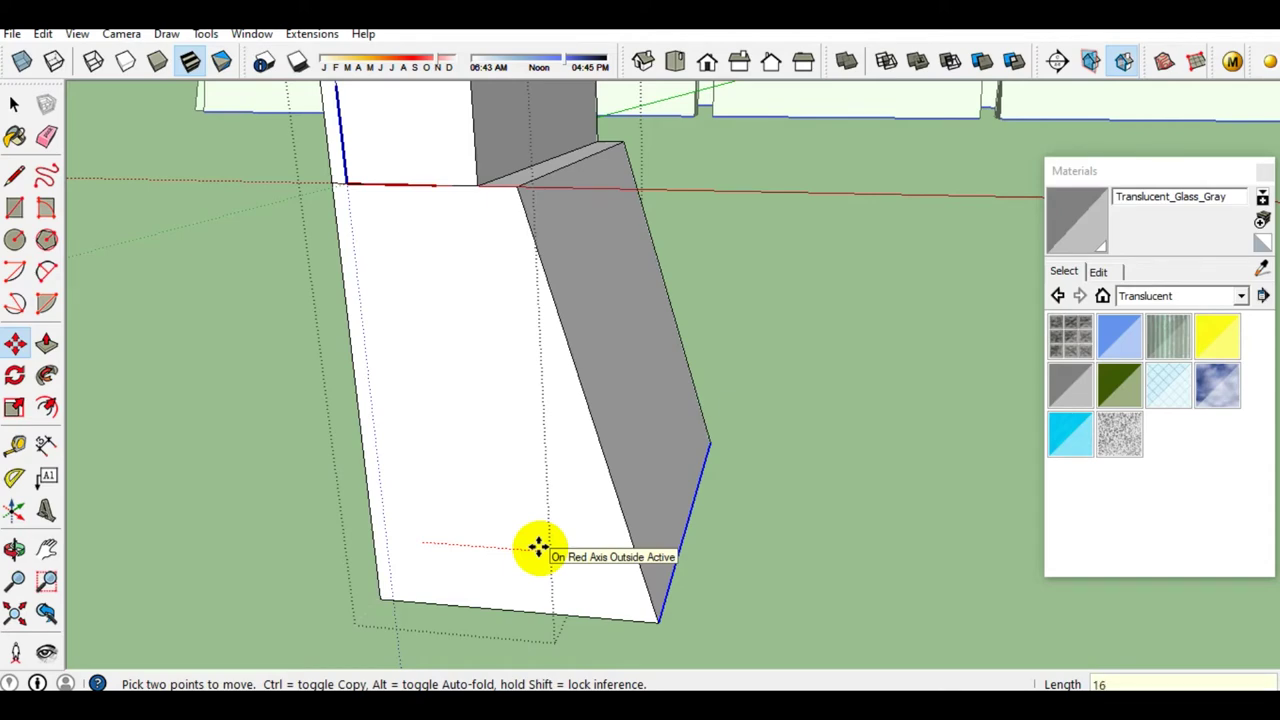
Make the whole sloped footing piece into a group
{"action": "key", "text": "space"}
{"action": "middle_click_drag", "start_coordinate": [540, 556], "coordinate": [597, 510]}
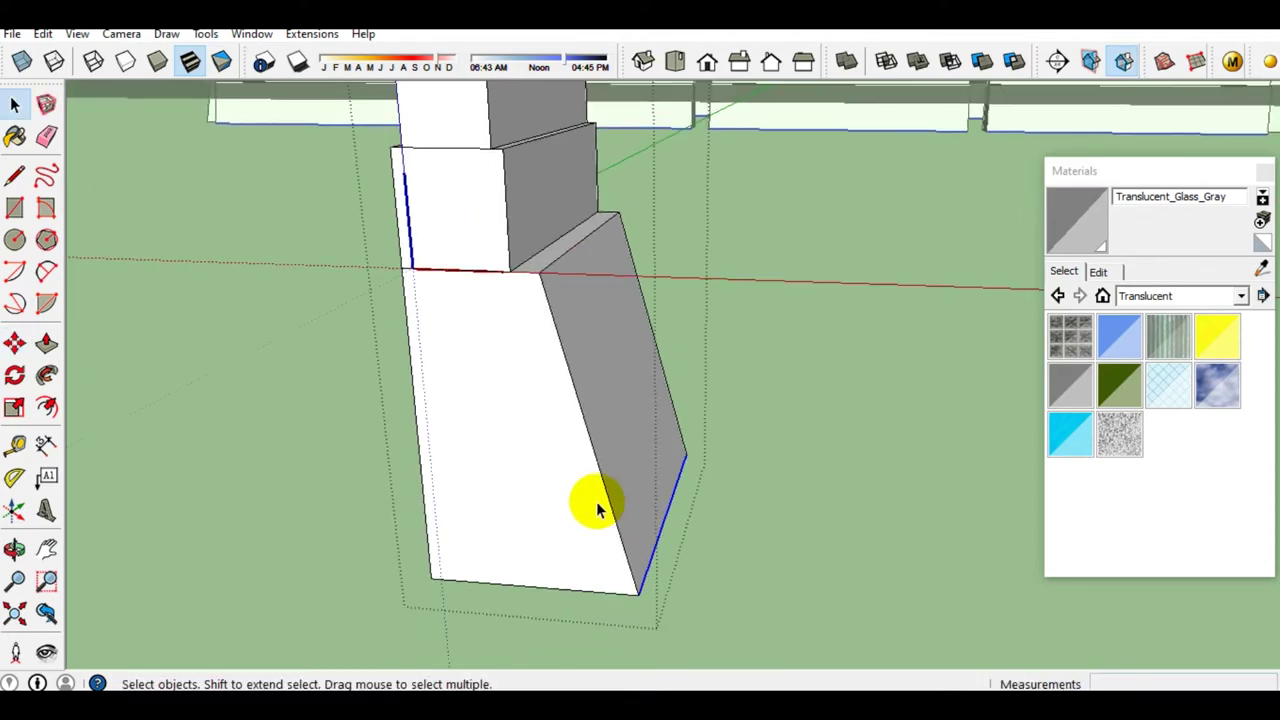
{"action": "triple_click", "coordinate": [548, 452]}
{"action": "right_click", "coordinate": [546, 451]}
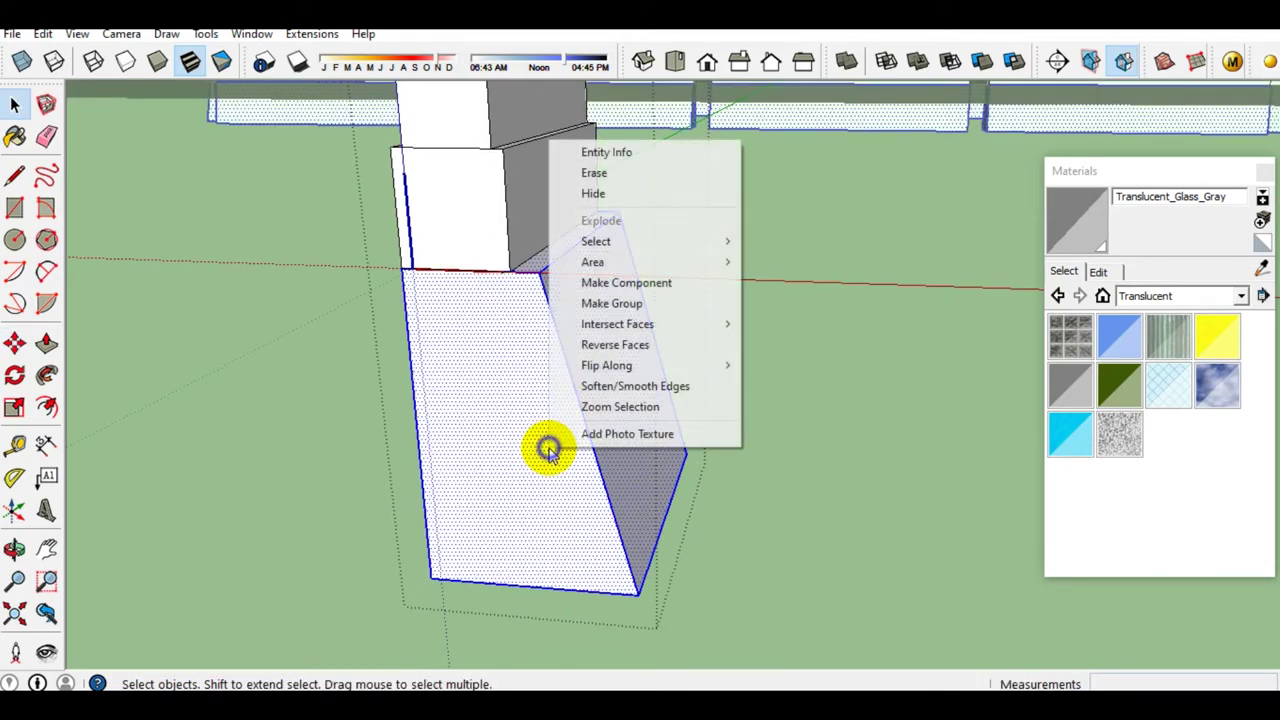
{"action": "left_click", "coordinate": [640, 308]}
Copy the footing group to the right and flip the copy along the red axis
{"action": "key", "text": "m"}
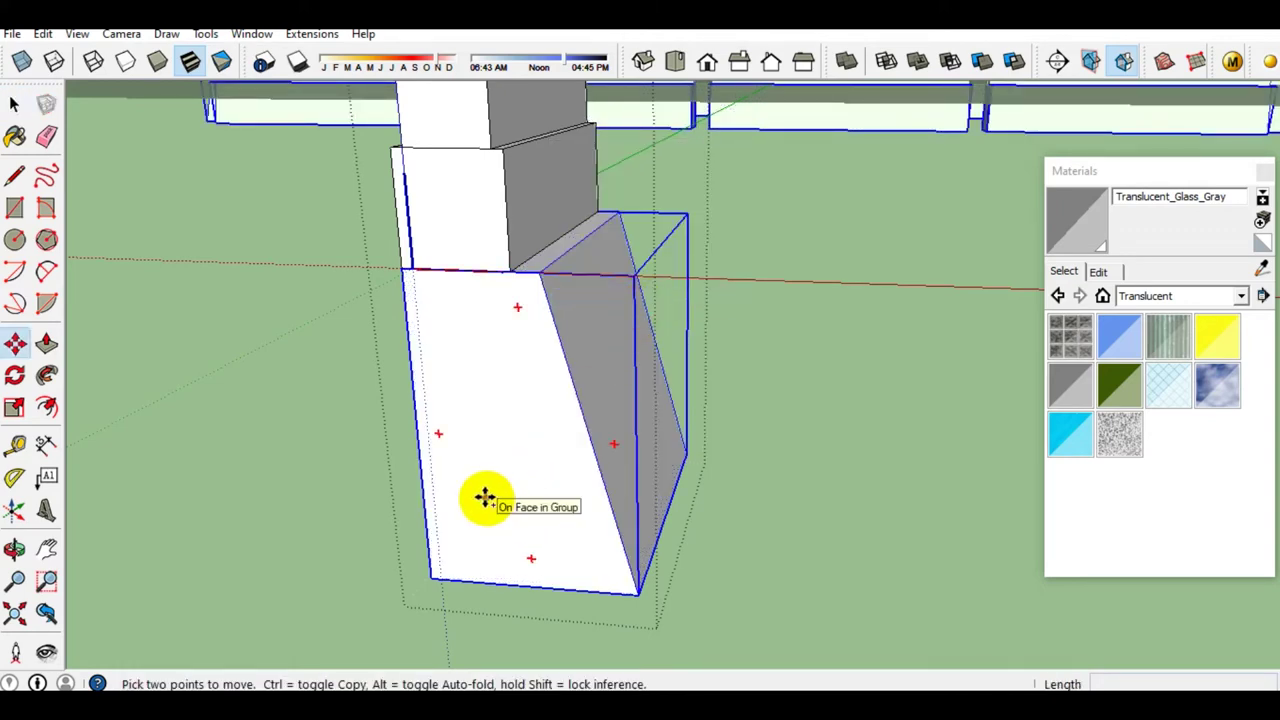
{"action": "left_click", "coordinate": [601, 514]}
{"action": "key", "text": "ctrl"}
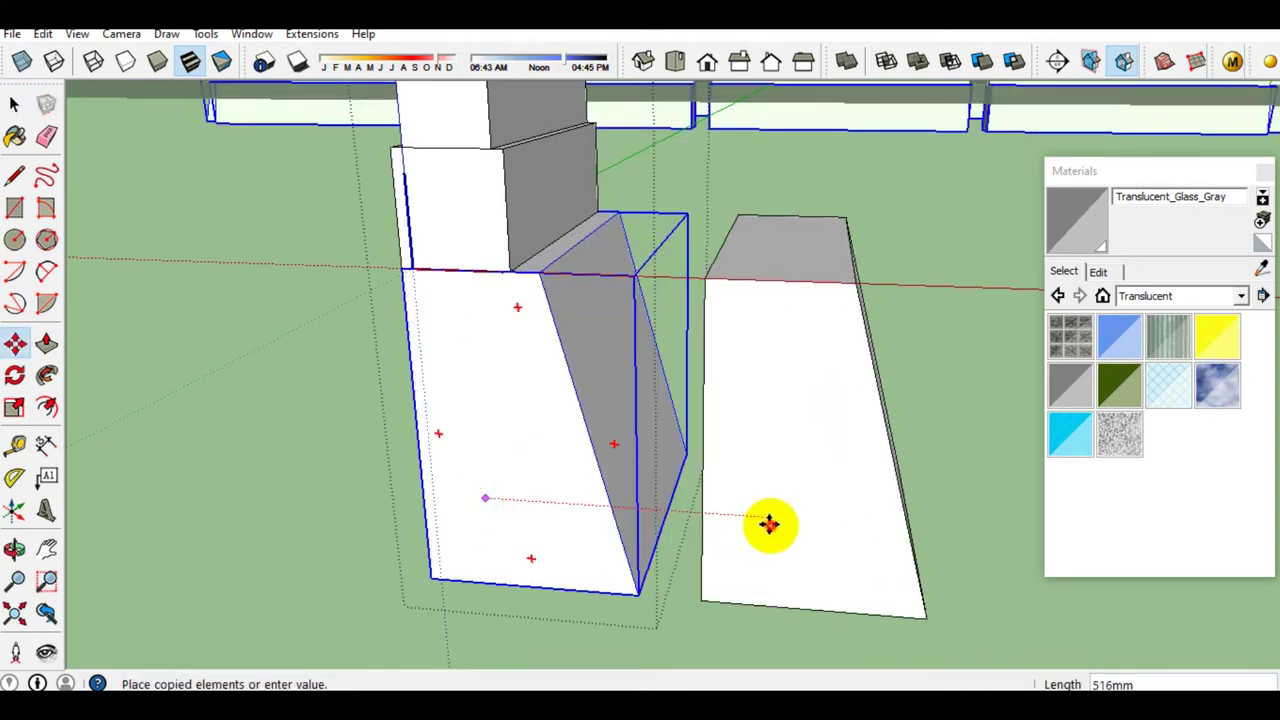
{"action": "left_click", "coordinate": [766, 523]}
{"action": "key", "text": "space"}
{"action": "right_click", "coordinate": [758, 486]}
{"action": "mouse_move", "coordinate": [825, 431]}
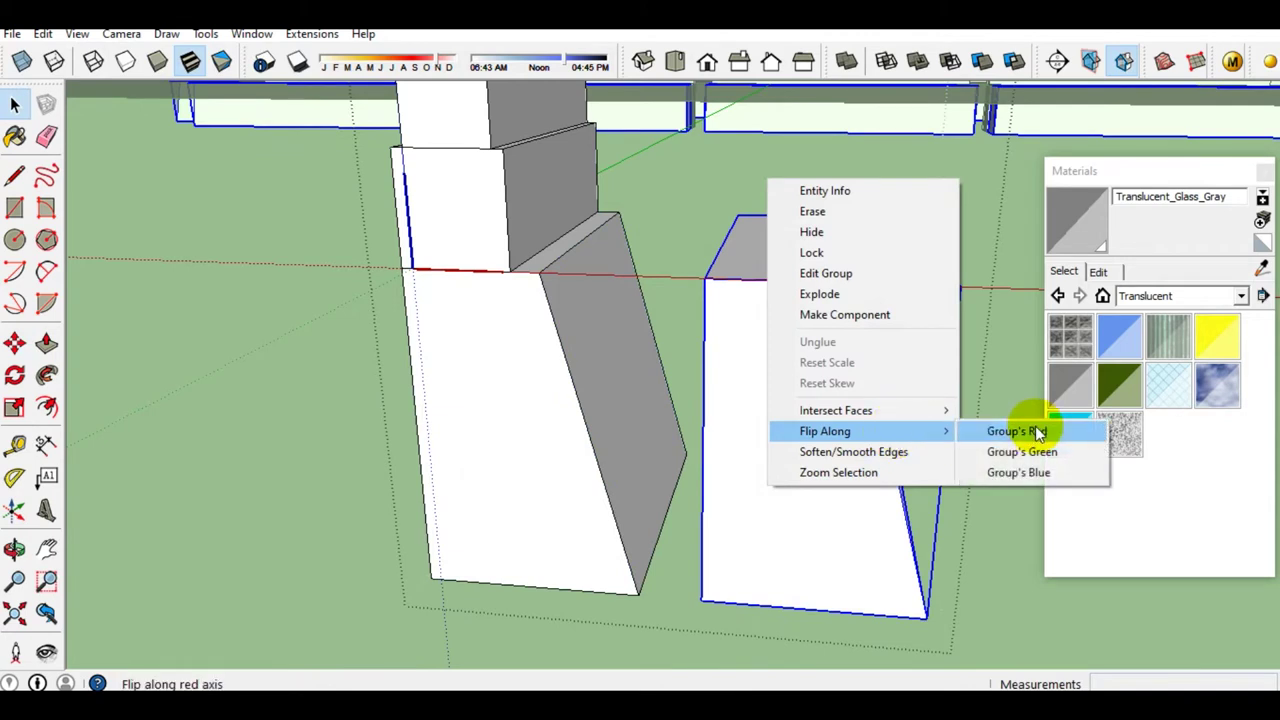
{"action": "left_click", "coordinate": [1031, 437]}
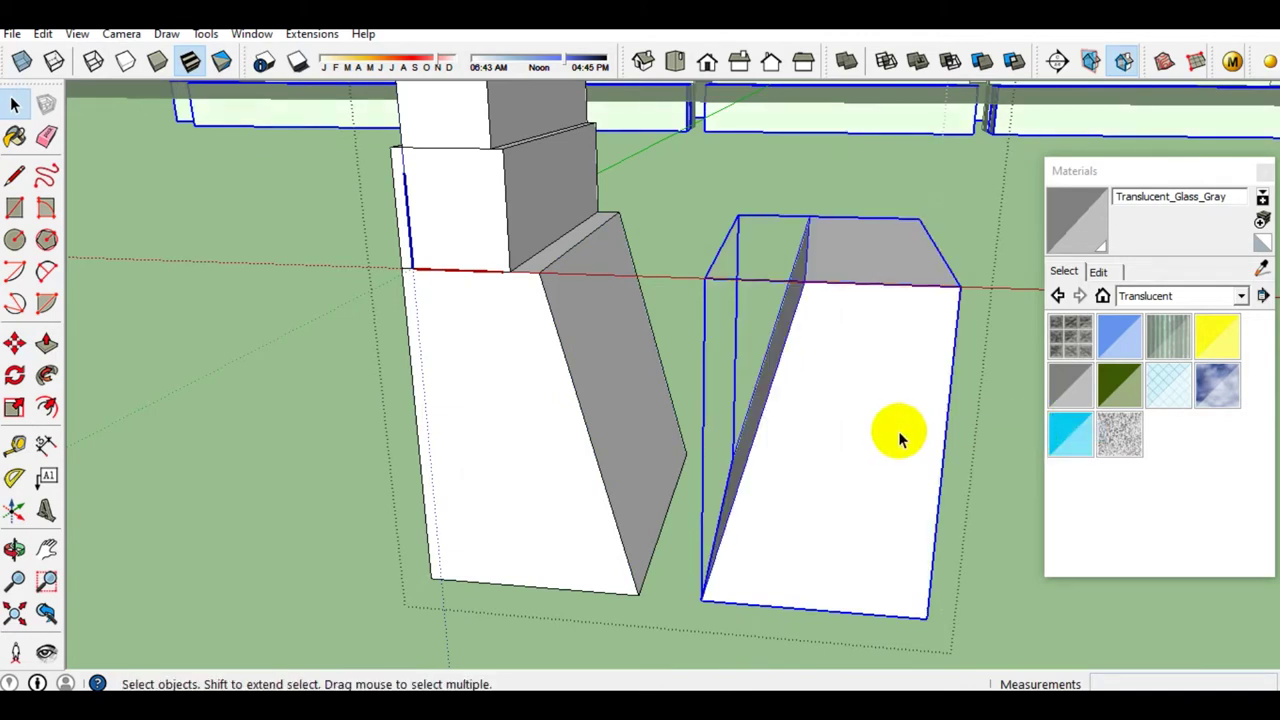
Move the mirrored copy against the original footing to form a symmetrical taper
{"action": "key", "text": "m"}
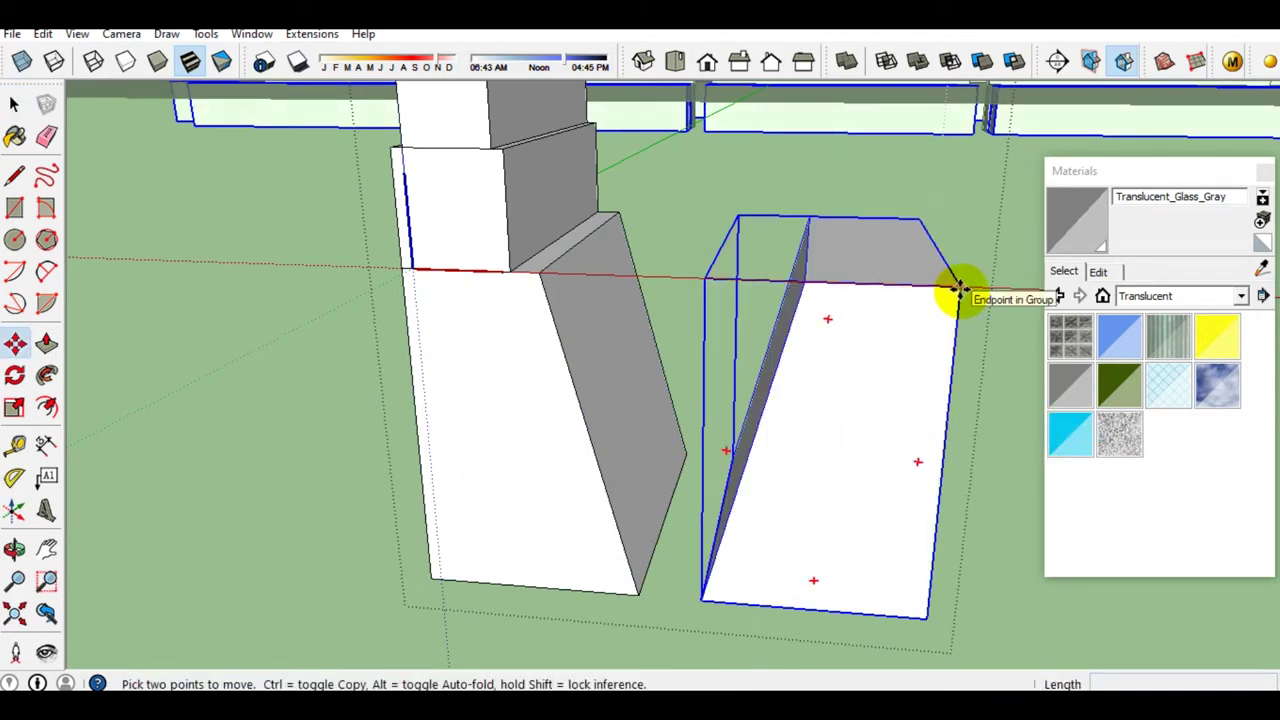
{"action": "left_click", "coordinate": [958, 290]}
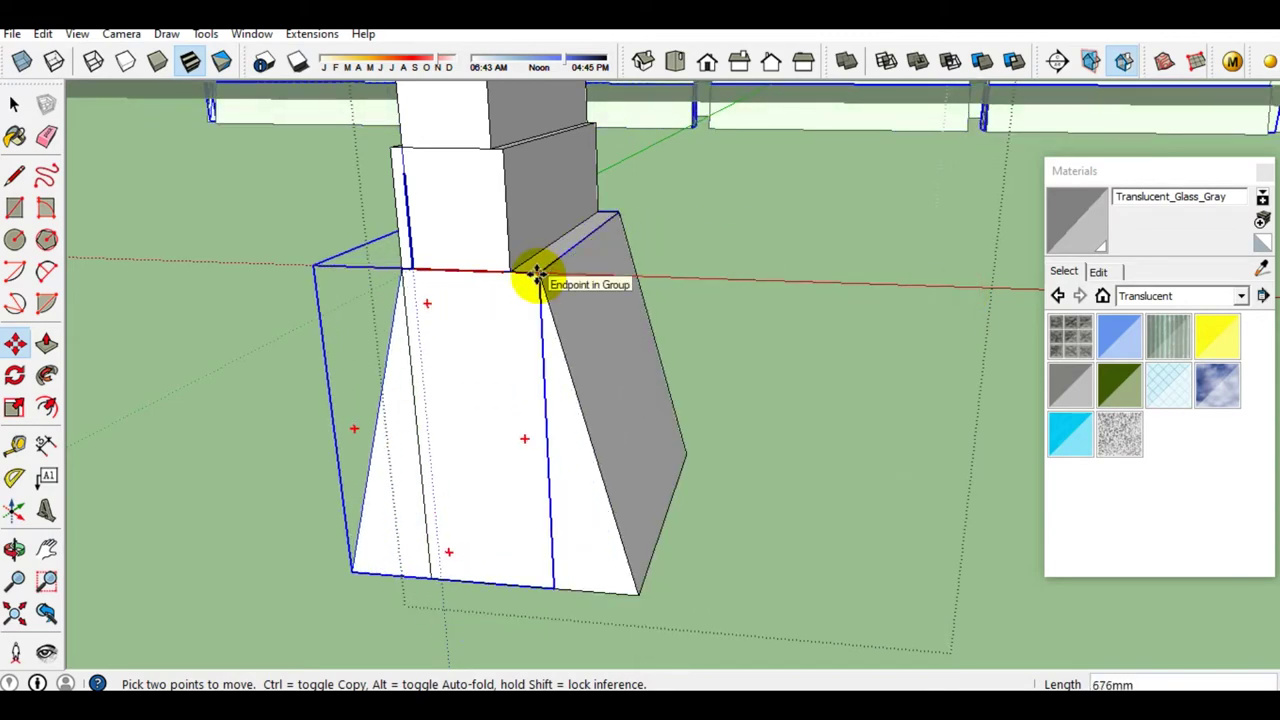
{"action": "left_click", "coordinate": [536, 275]}
{"action": "scroll", "coordinate": [540, 300], "scroll_direction": "down", "scroll_amount": 3}
{"action": "key", "text": "space"}
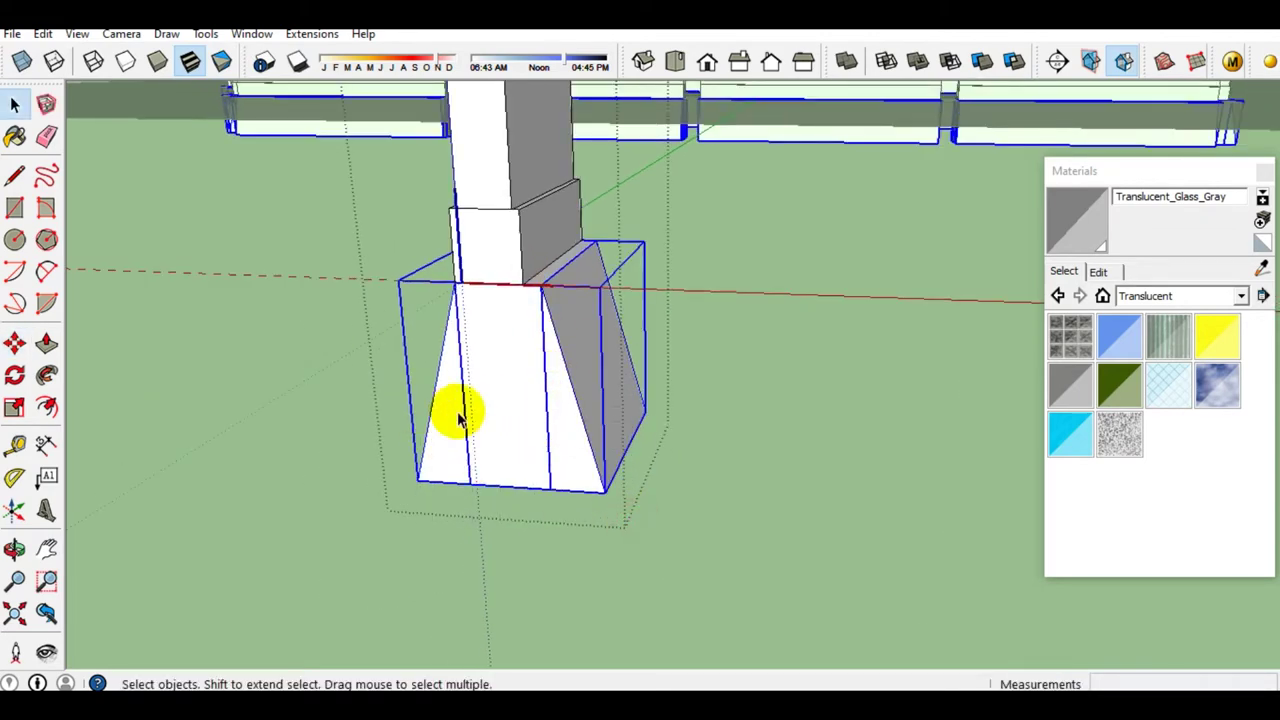
Merge the two footing pieces into one outer shell
{"action": "right_click", "coordinate": [460, 418]}
{"action": "left_click", "coordinate": [556, 314]}
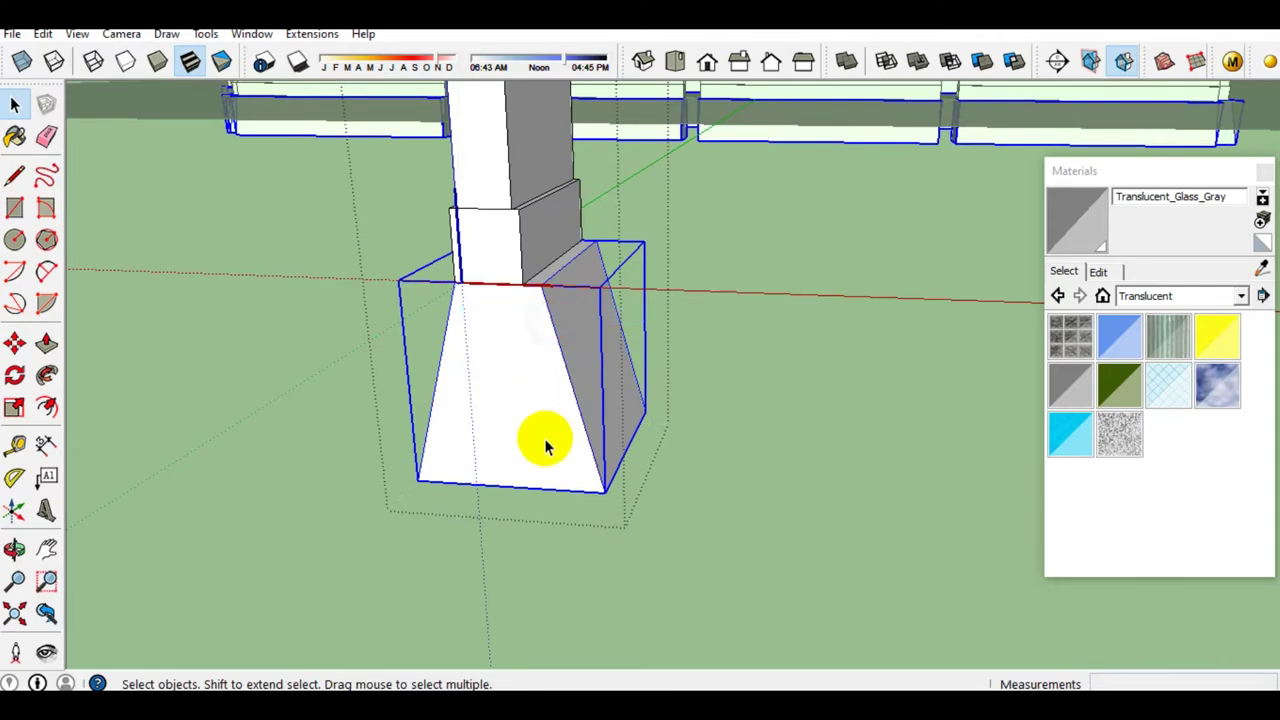
{"action": "scroll", "coordinate": [545, 447], "scroll_direction": "up", "scroll_amount": 3}
{"action": "mouse_move", "coordinate": [545, 440]}
{"action": "middle_mouse_down"}
{"action": "mouse_move", "coordinate": [571, 200]}
{"action": "mouse_move", "coordinate": [520, 316]}
{"action": "middle_mouse_up"}
Draw a rectangle on the footing's underside and push/pull it down into a base block
{"action": "key", "text": "r"}
{"action": "left_click", "coordinate": [442, 475]}
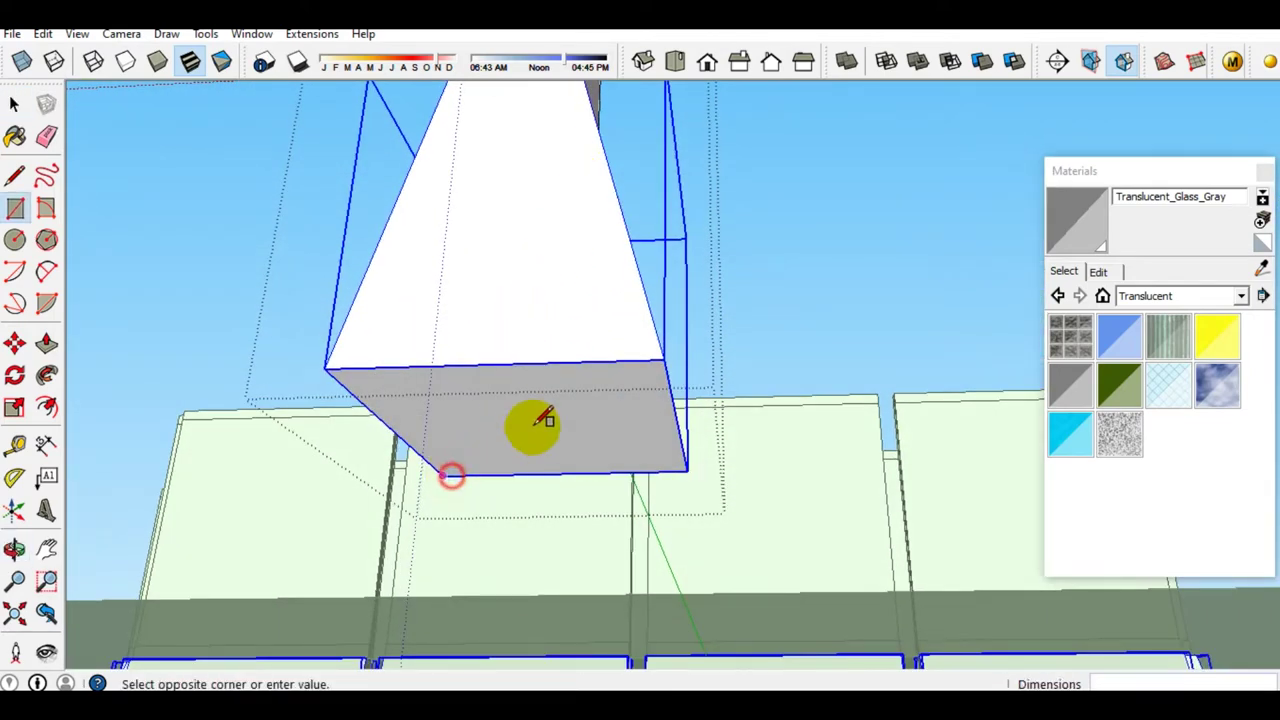
{"action": "left_click", "coordinate": [663, 358]}
{"action": "key", "text": "space"}
{"action": "left_click", "coordinate": [617, 406]}
{"action": "key", "text": "p"}
{"action": "left_click", "coordinate": [620, 405]}
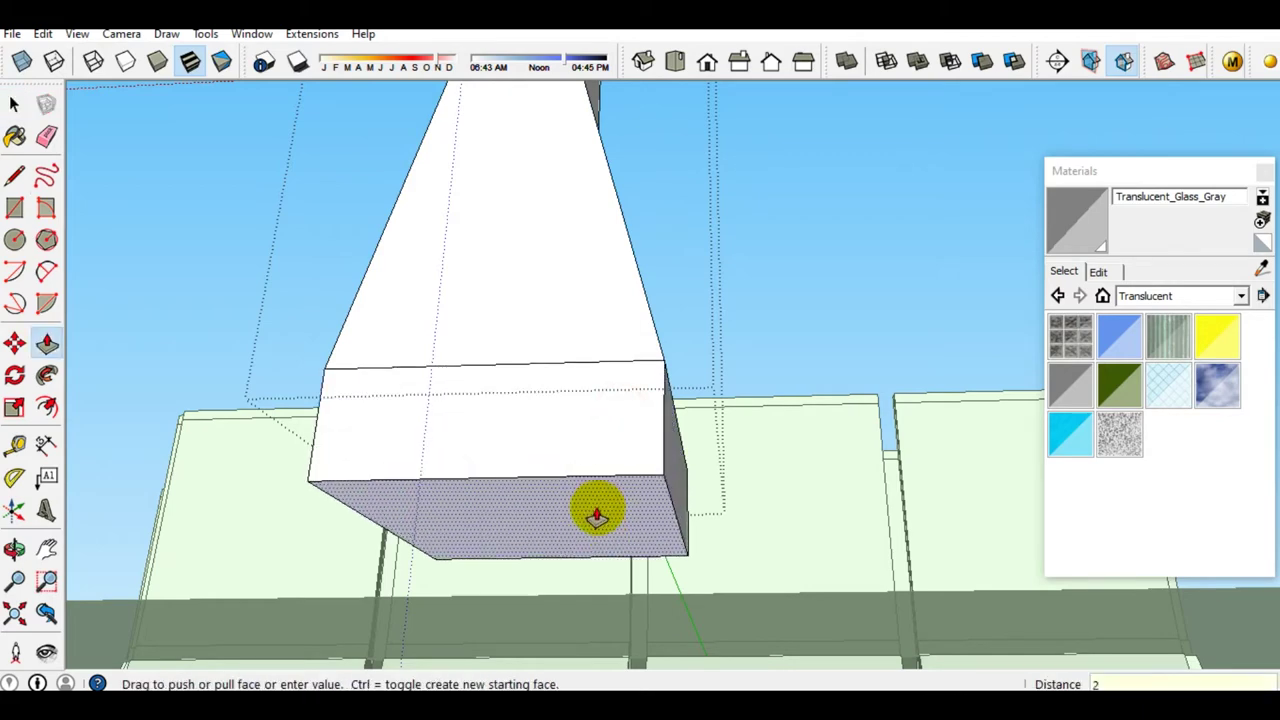
{"action": "left_click", "coordinate": [596, 515]}
{"action": "key", "text": "space"}
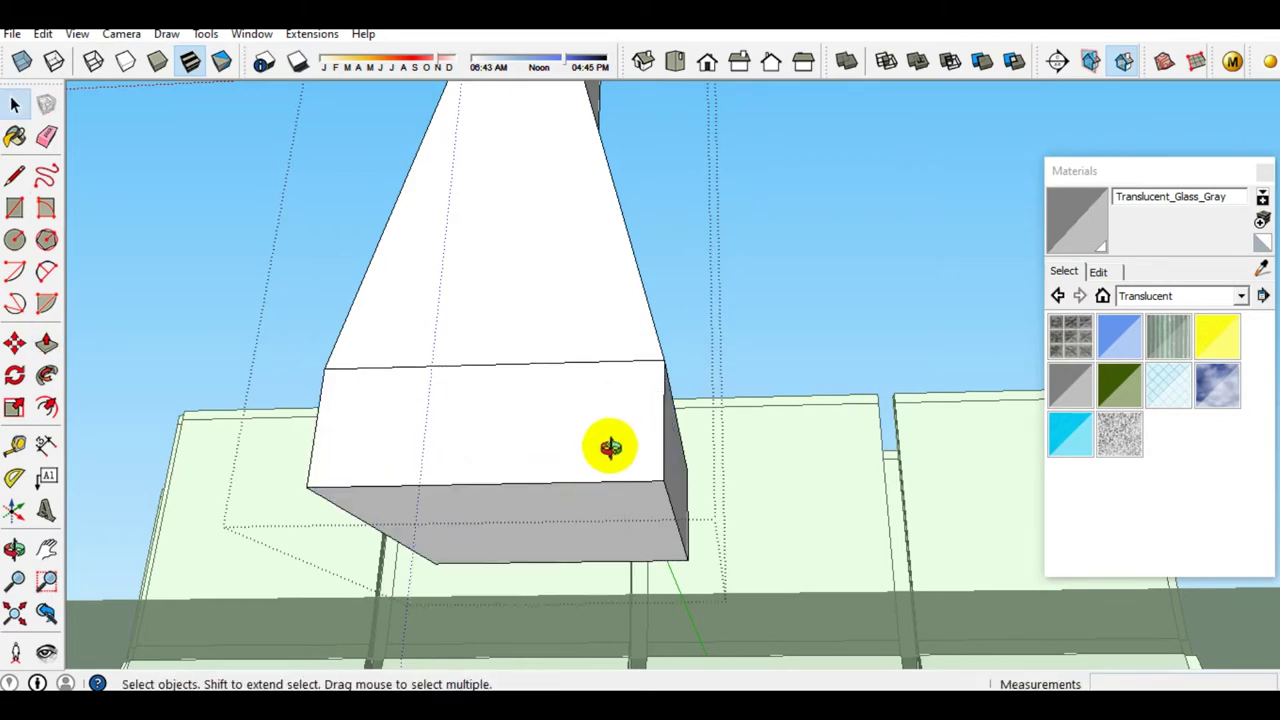
Push the base block's side face outward about 30 mm, redoing the extrusion once
{"action": "middle_click_drag", "start_coordinate": [606, 431], "coordinate": [591, 581]}
{"action": "key", "text": "p"}
{"action": "left_click", "coordinate": [641, 519]}
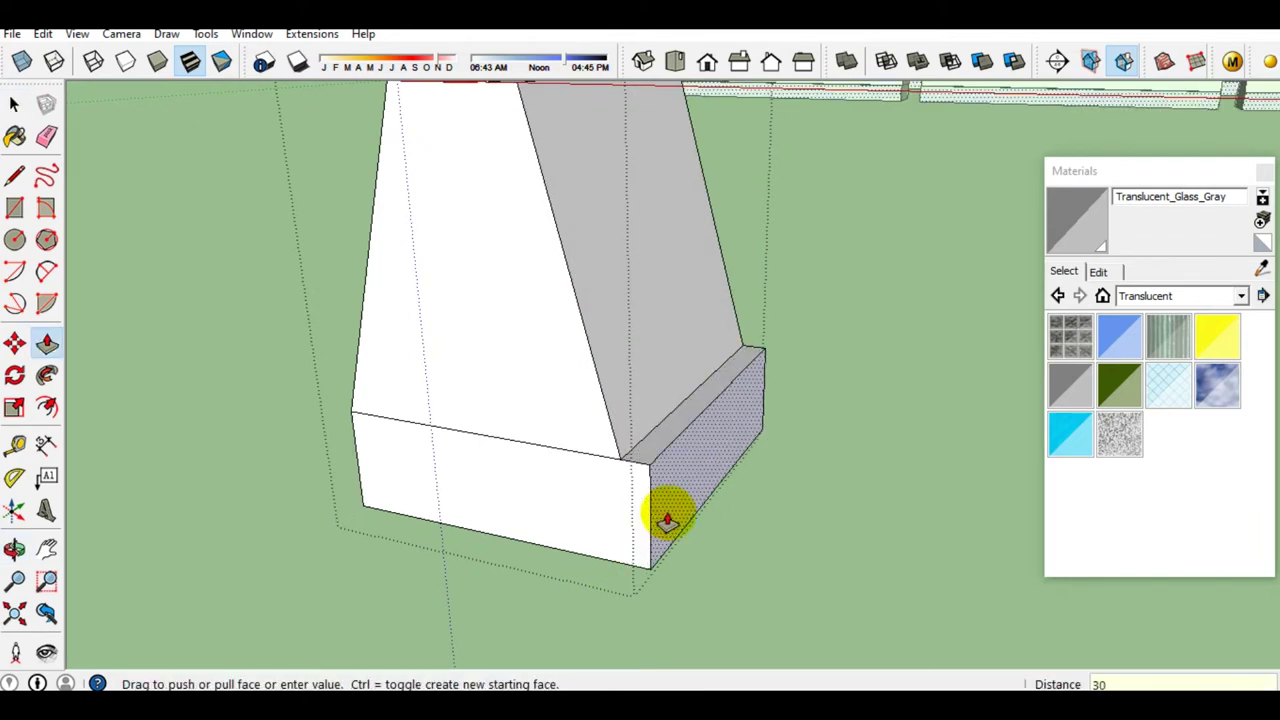
{"action": "key", "text": "Return"}
{"action": "key", "text": "space"}
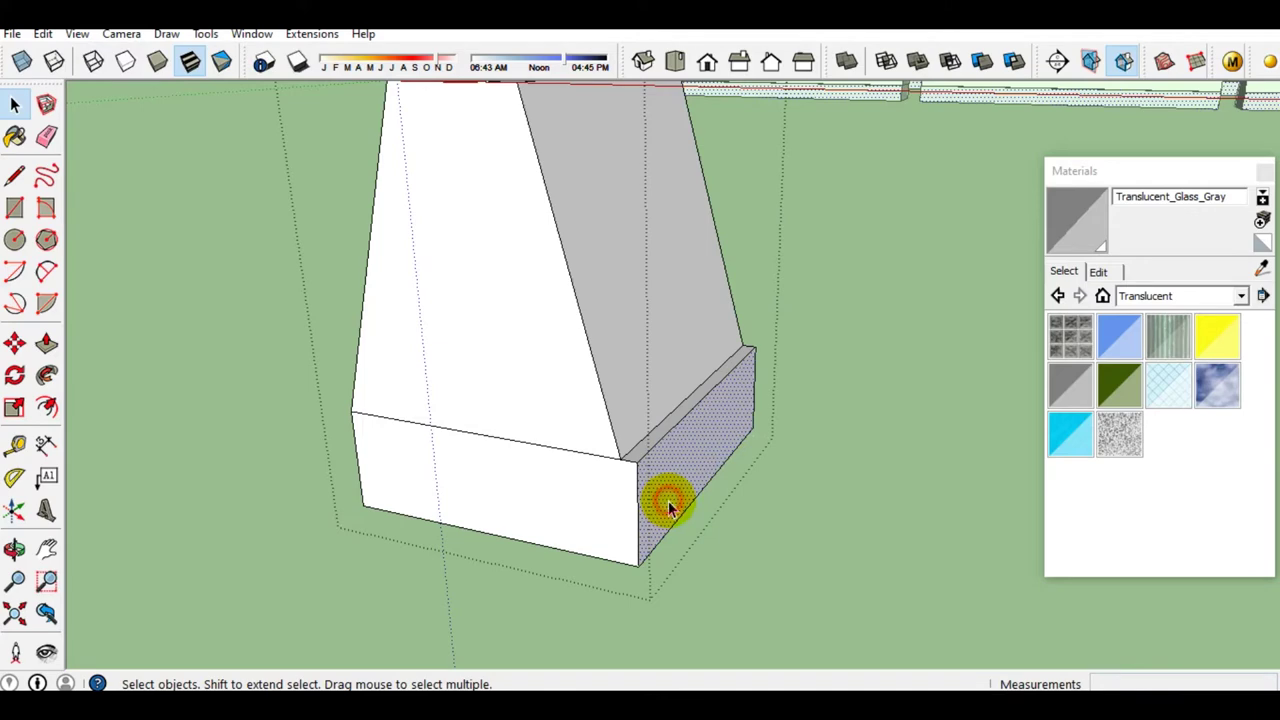
{"action": "key", "text": "ctrl+z"}
{"action": "key", "text": "p"}
{"action": "left_click_drag", "start_coordinate": [667, 481], "coordinate": [705, 482]}
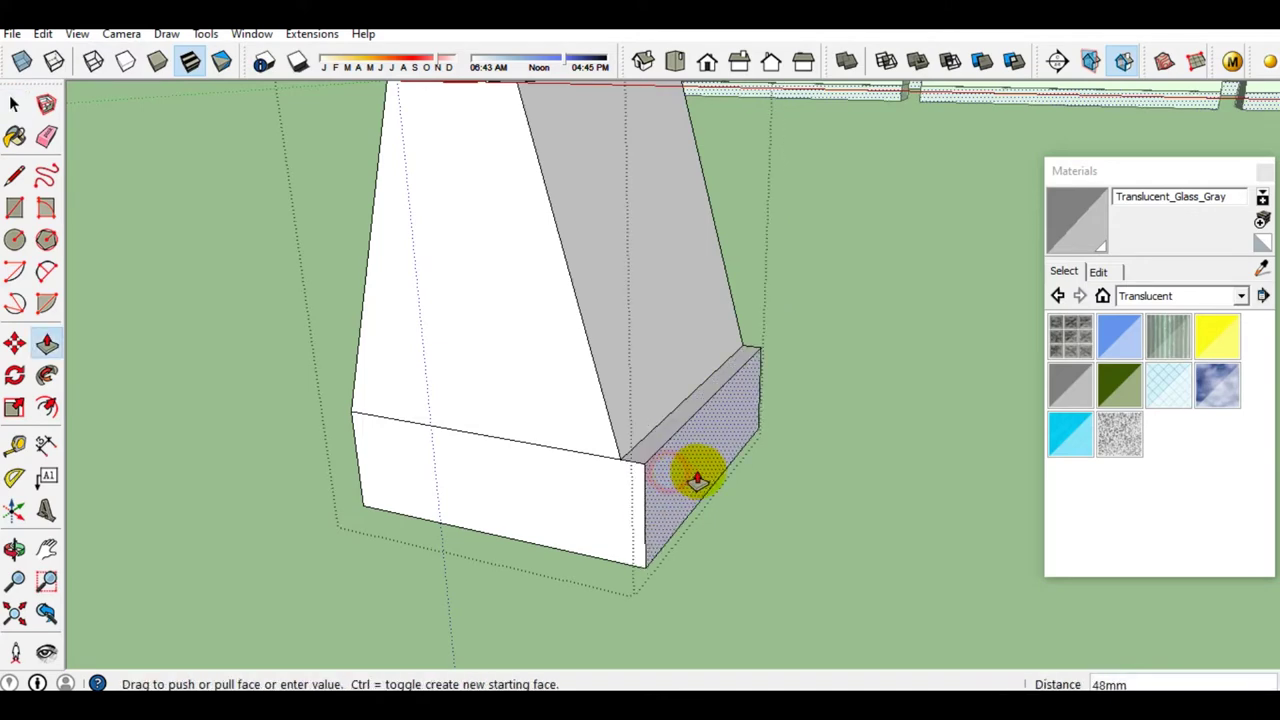
{"action": "type", "text": "50"}
{"action": "key", "text": "Return"}
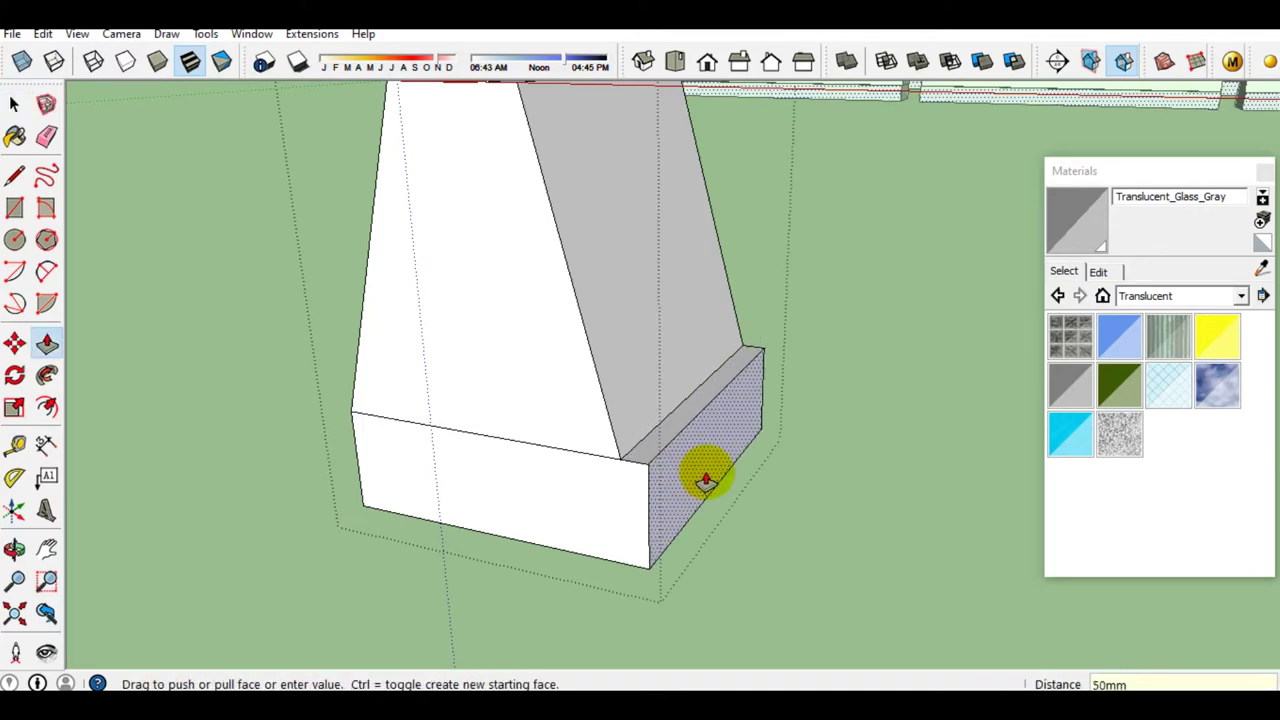
{"action": "key", "text": "space"}
{"action": "middle_click_drag", "start_coordinate": [471, 457], "coordinate": [894, 477]}
{"action": "left_click", "coordinate": [572, 565]}
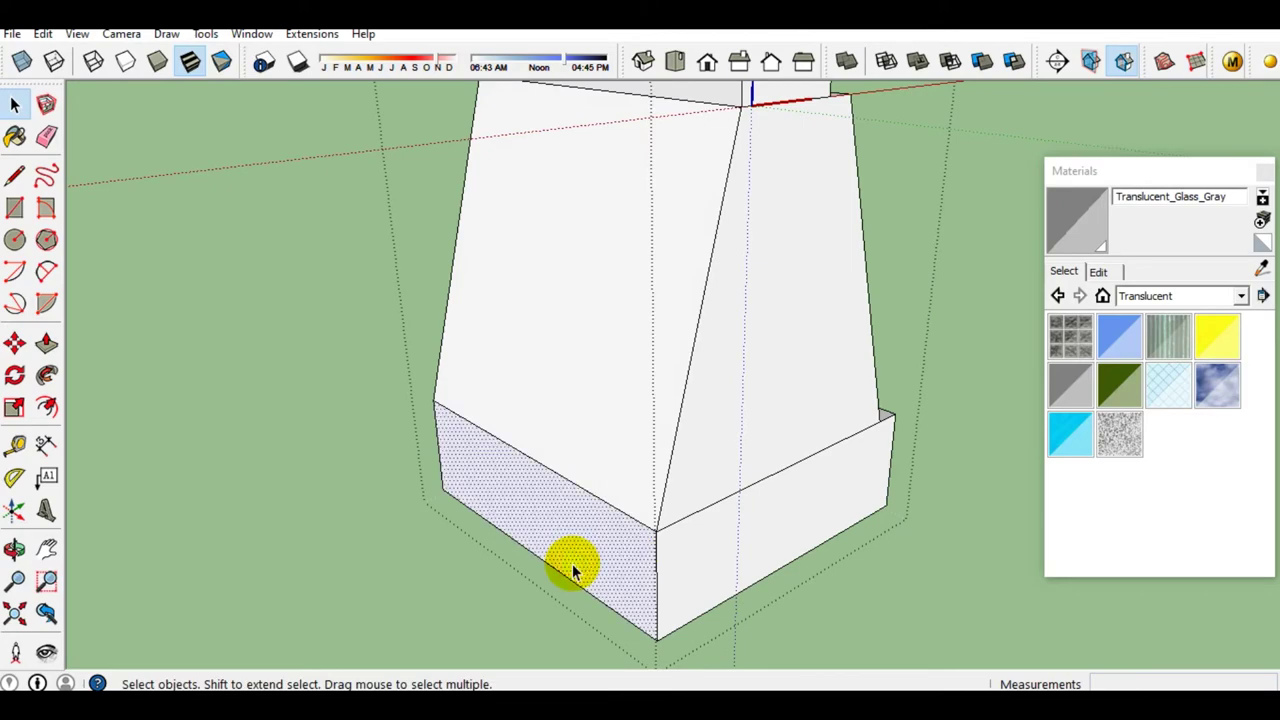
Extend the base's front-left face by the same distance and group the base geometry
{"action": "key", "text": "p"}
{"action": "double_click", "coordinate": [572, 565]}
{"action": "key", "text": "space"}
{"action": "triple_click", "coordinate": [728, 535]}
{"action": "right_click", "coordinate": [728, 535]}
{"action": "left_click", "coordinate": [833, 387]}
Turn the column geometry into a component
{"action": "mouse_move", "coordinate": [763, 514]}
{"action": "middle_mouse_down"}
{"action": "mouse_move", "coordinate": [457, 514]}
{"action": "mouse_move", "coordinate": [551, 457]}
{"action": "mouse_move", "coordinate": [553, 558]}
{"action": "mouse_move", "coordinate": [571, 551]}
{"action": "mouse_move", "coordinate": [437, 580]}
{"action": "mouse_move", "coordinate": [563, 371]}
{"action": "mouse_move", "coordinate": [580, 449]}
{"action": "mouse_move", "coordinate": [580, 394]}
{"action": "middle_mouse_up"}
{"action": "triple_click", "coordinate": [569, 350]}
{"action": "right_click", "coordinate": [574, 382]}
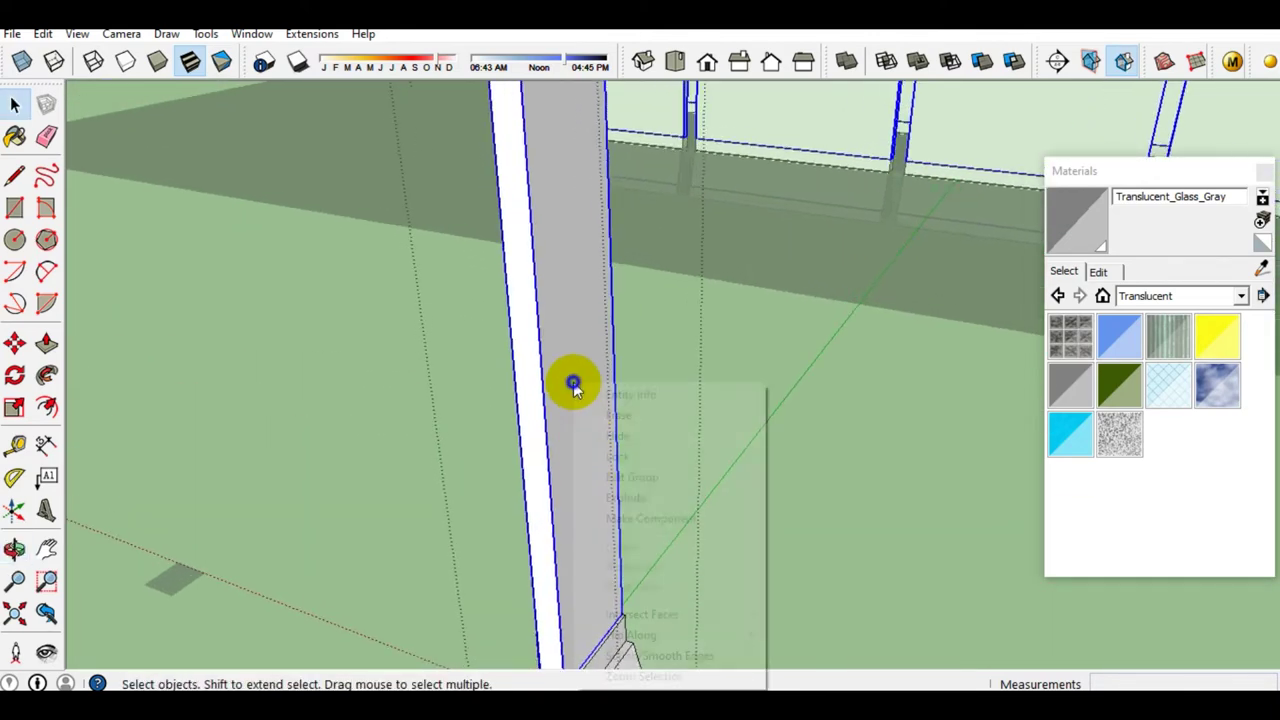
{"action": "left_click", "coordinate": [632, 520]}
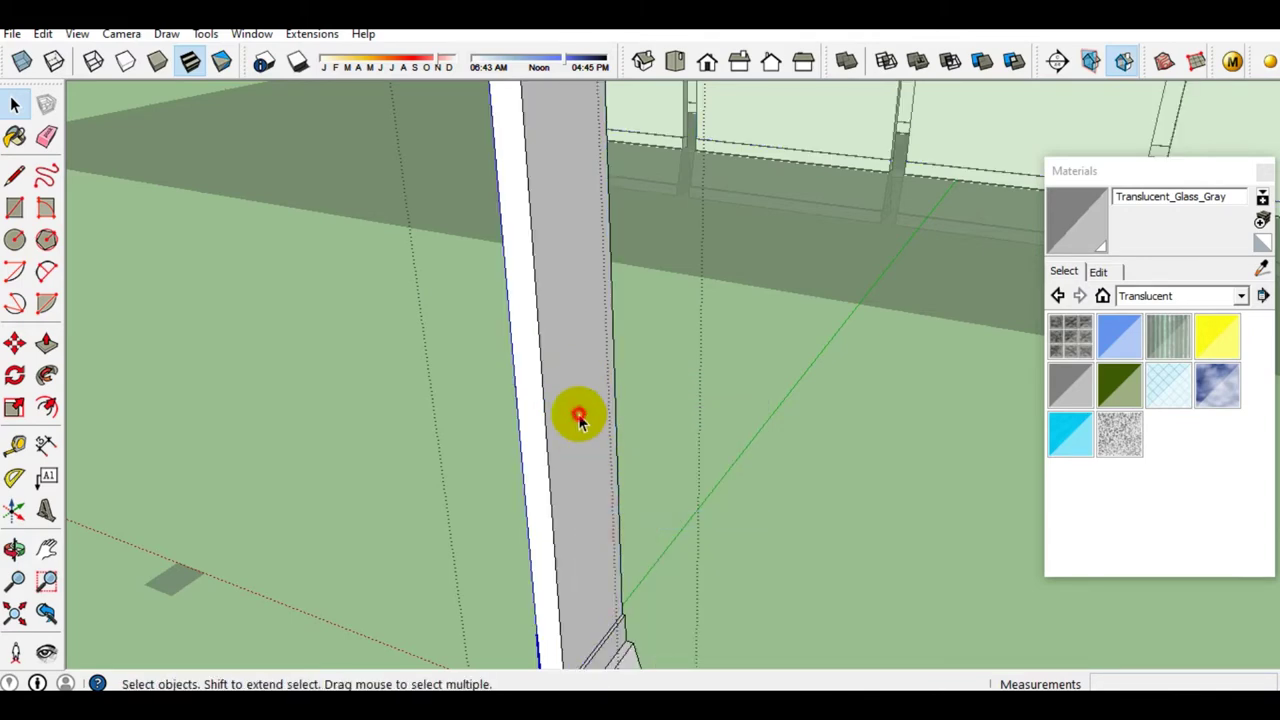
{"action": "scroll", "coordinate": [580, 430], "scroll_direction": "down", "scroll_amount": 3}
{"action": "middle_click_drag", "start_coordinate": [576, 437], "coordinate": [591, 462]}
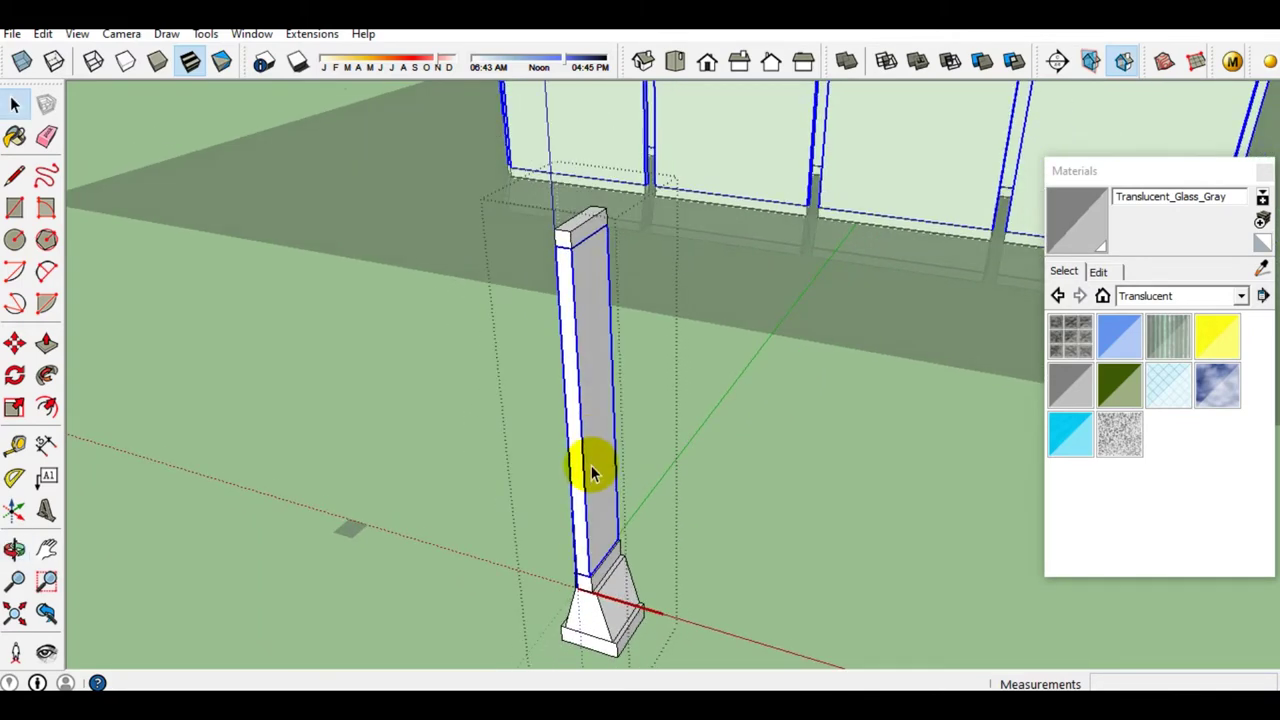
Zoom toward and select the small glass object on the ground
{"action": "middle_click_drag", "start_coordinate": [580, 517], "coordinate": [651, 486]}
{"action": "scroll", "coordinate": [491, 471], "scroll_direction": "up", "scroll_amount": 3}
{"action": "scroll", "coordinate": [486, 477], "scroll_direction": "up", "scroll_amount": 3}
{"action": "left_click", "coordinate": [486, 477]}
Open the small glass object for editing and select its face
{"action": "mouse_move", "coordinate": [486, 477]}
{"action": "middle_mouse_down"}
{"action": "mouse_move", "coordinate": [500, 523]}
{"action": "mouse_move", "coordinate": [463, 477]}
{"action": "middle_mouse_up"}
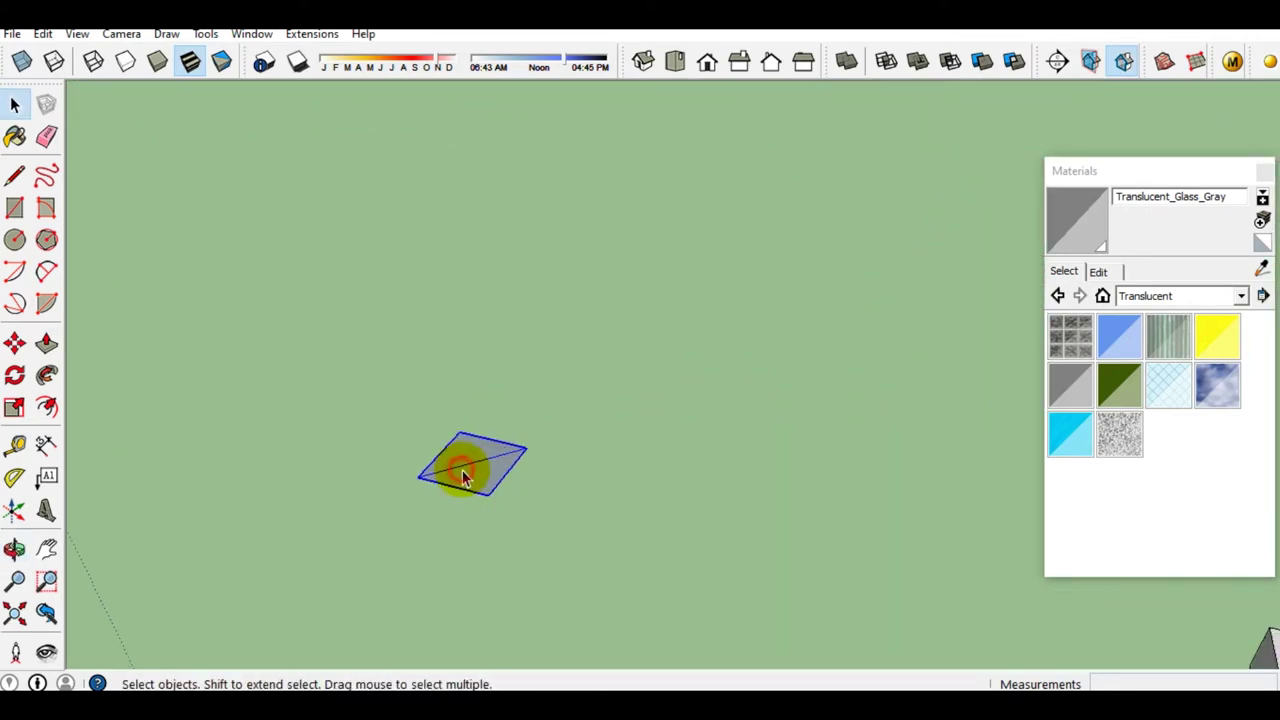
{"action": "double_click", "coordinate": [469, 476]}
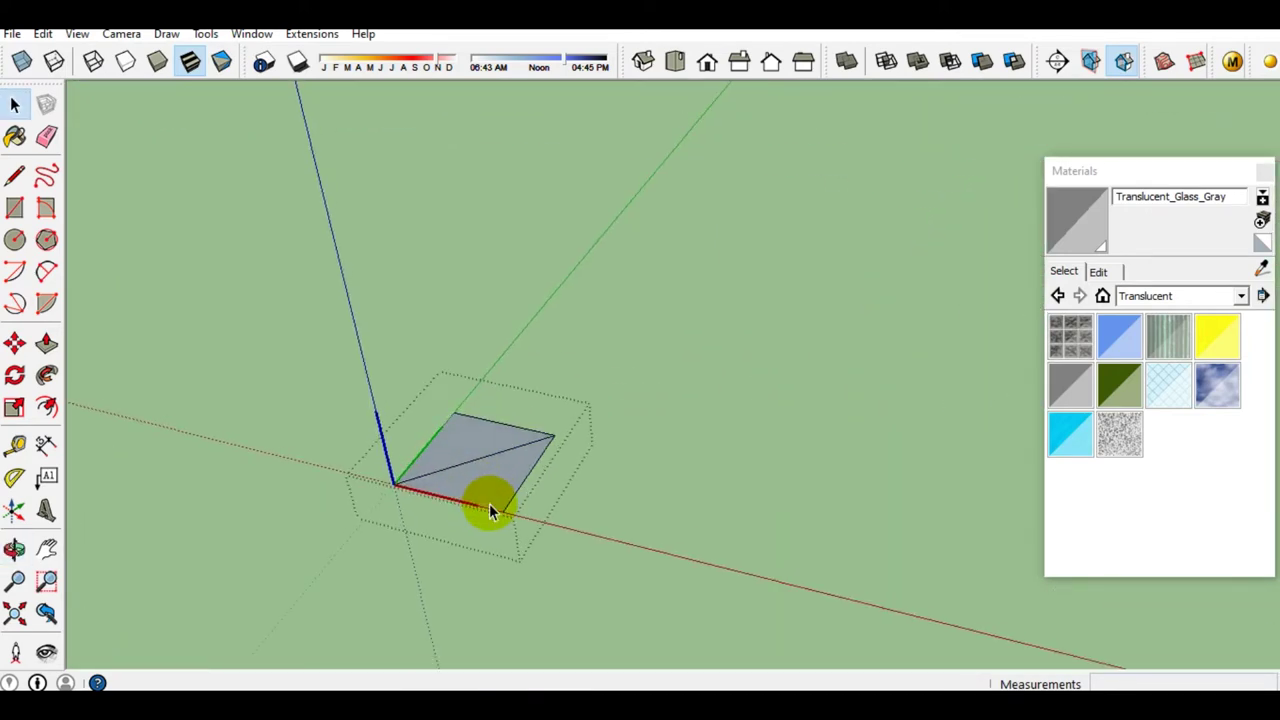
{"action": "key", "text": "e"}
{"action": "scroll", "coordinate": [437, 484], "scroll_direction": "up", "scroll_amount": 2}
{"action": "scroll", "coordinate": [474, 486], "scroll_direction": "up", "scroll_amount": 1}
{"action": "scroll", "coordinate": [491, 449], "scroll_direction": "up", "scroll_amount": 1}
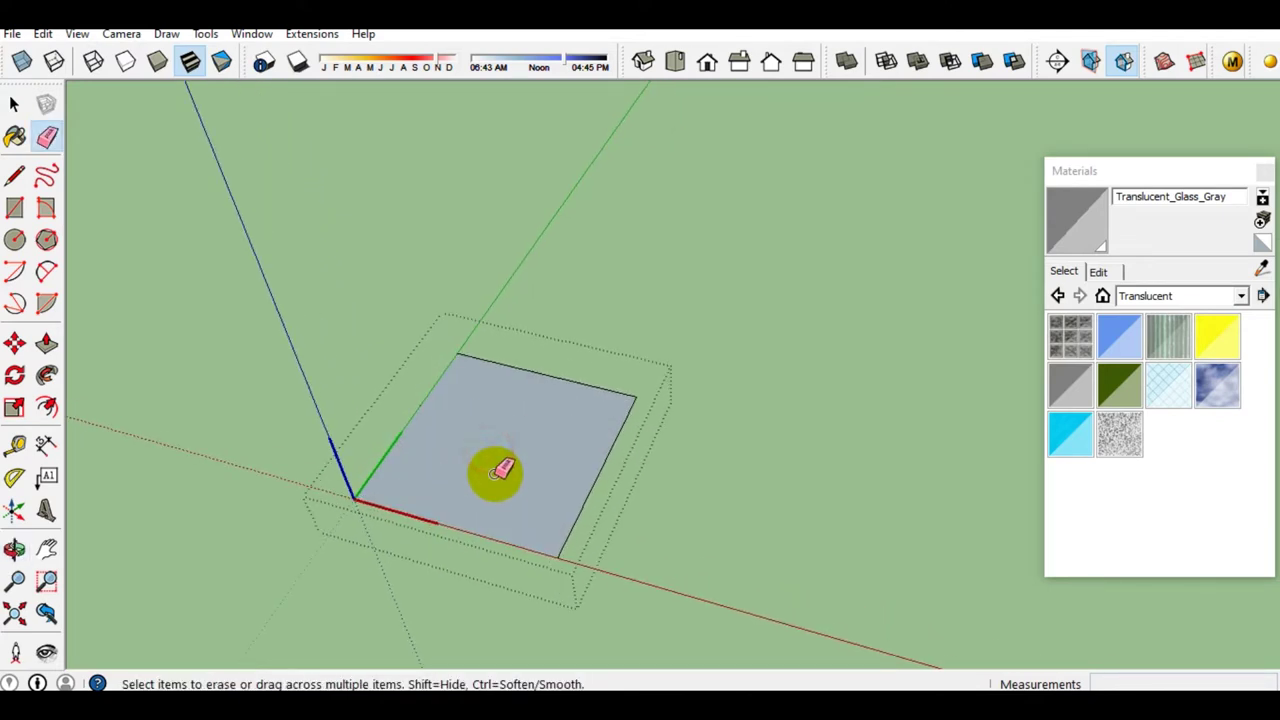
{"action": "key", "text": "space"}
{"action": "left_click", "coordinate": [502, 477]}
Push/pull the face upward into a tall, slender pillar
{"action": "key", "text": "p"}
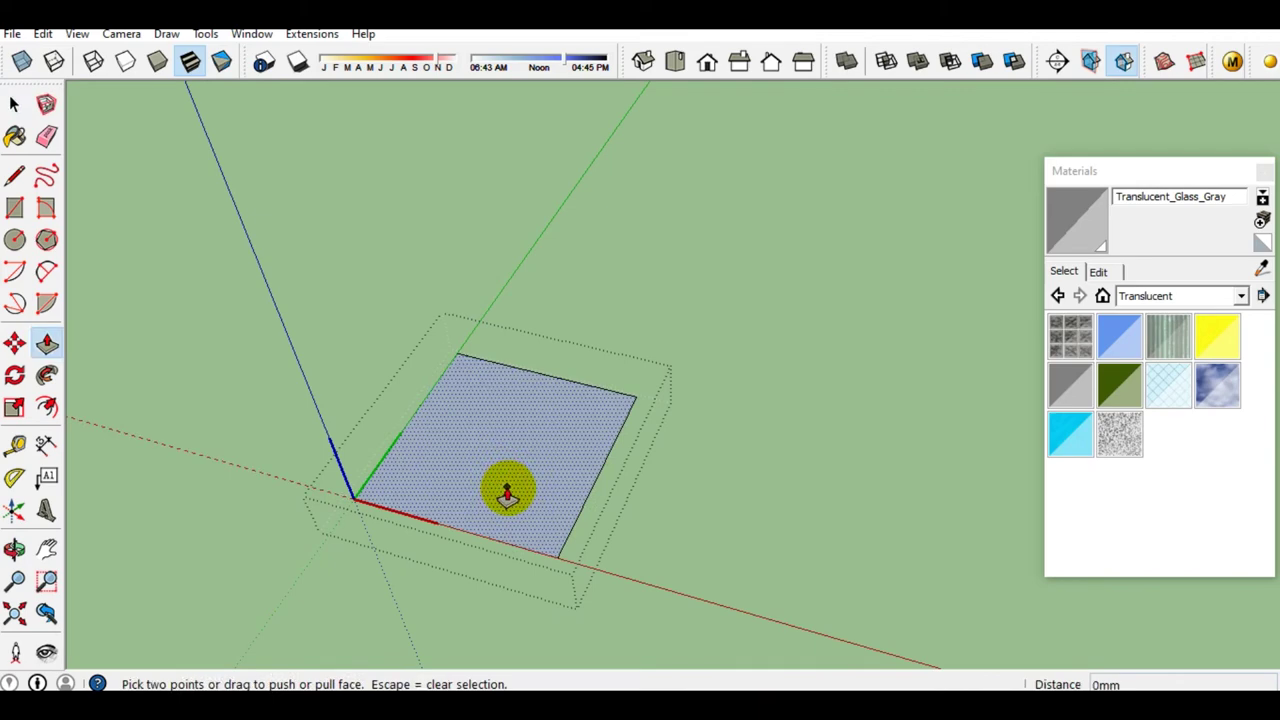
{"action": "left_click", "coordinate": [503, 457]}
{"action": "scroll", "coordinate": [482, 362], "scroll_direction": "down", "scroll_amount": 2}
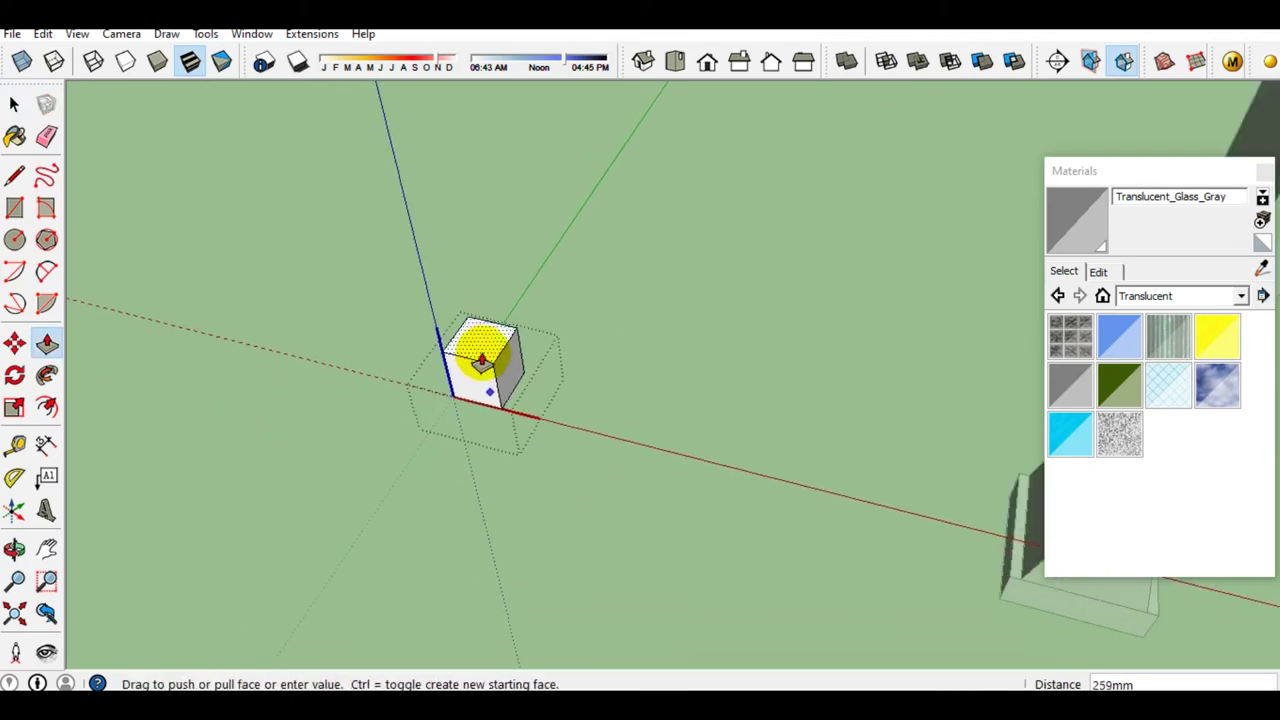
{"action": "scroll", "coordinate": [500, 345], "scroll_direction": "down", "scroll_amount": 2}
{"action": "scroll", "coordinate": [570, 265], "scroll_direction": "up", "scroll_amount": 1}
{"action": "scroll", "coordinate": [600, 248], "scroll_direction": "up", "scroll_amount": 3}
{"action": "scroll", "coordinate": [615, 248], "scroll_direction": "up", "scroll_amount": 2}
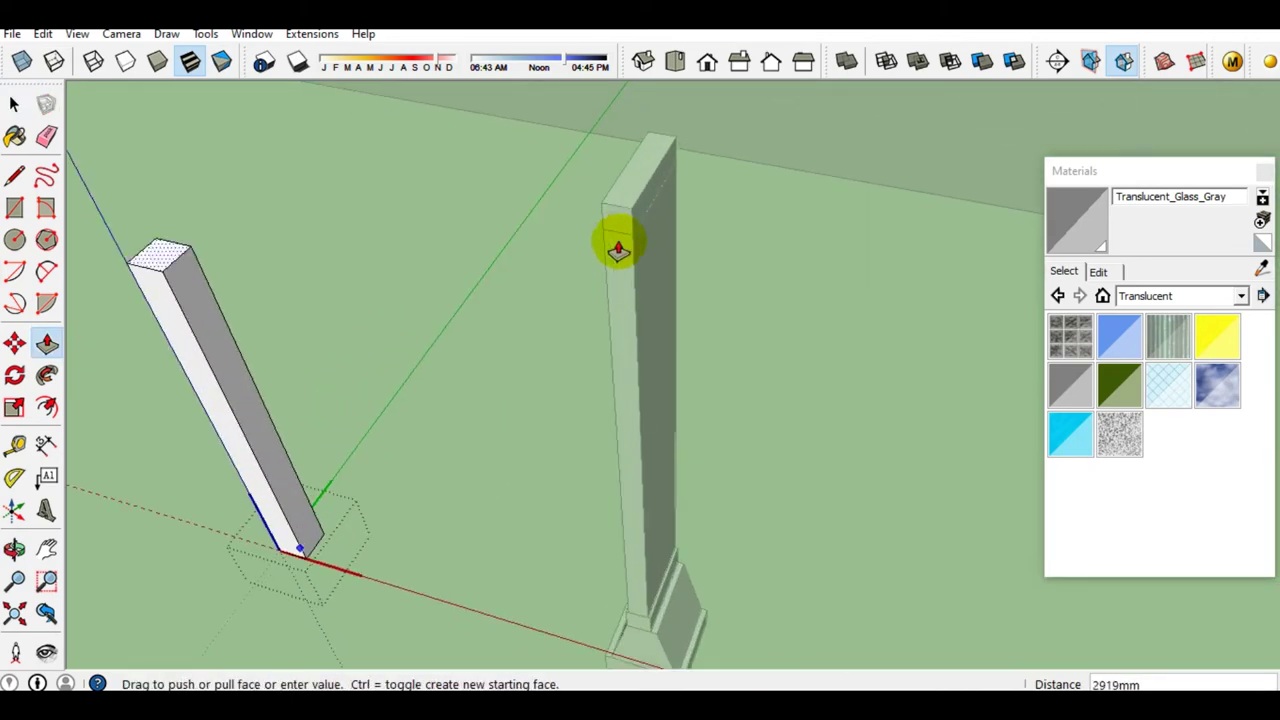
{"action": "left_click", "coordinate": [633, 218]}
{"action": "key", "text": "space"}
Make the tall pillar geometry into a group
{"action": "scroll", "coordinate": [605, 280], "scroll_direction": "down", "scroll_amount": 2}
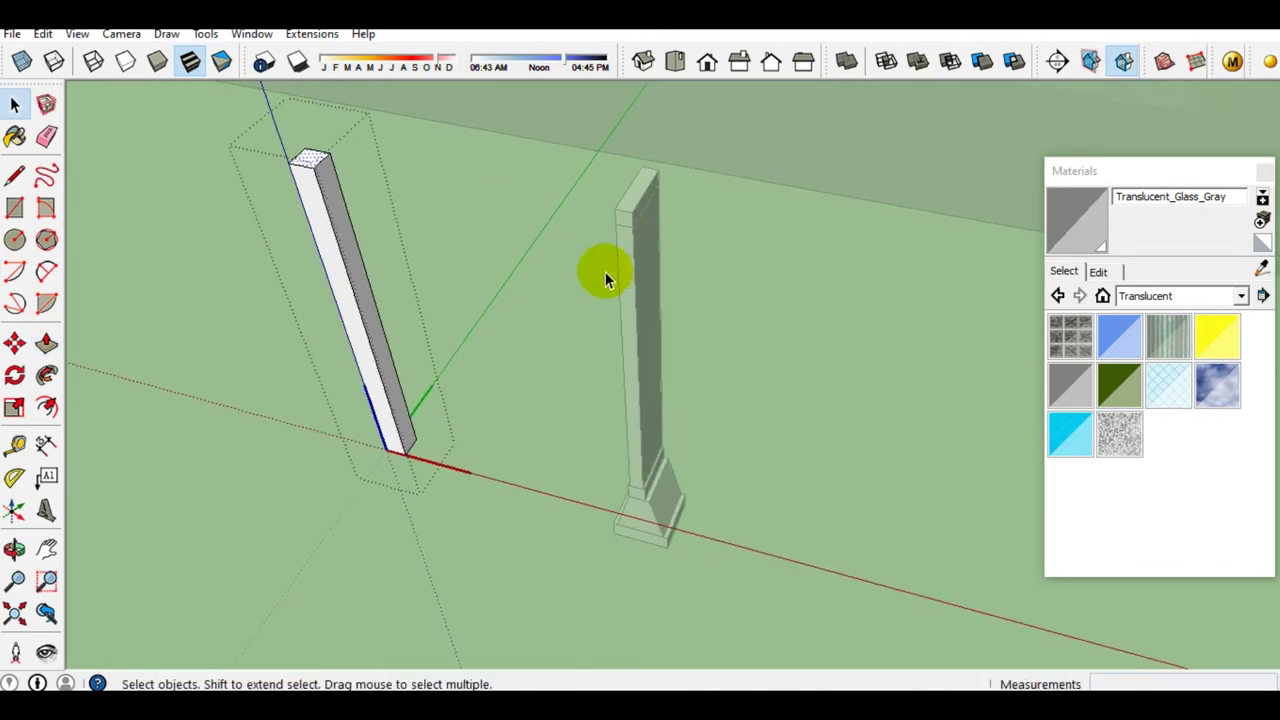
{"action": "scroll", "coordinate": [385, 385], "scroll_direction": "up", "scroll_amount": 2}
{"action": "left_click", "coordinate": [381, 385]}
{"action": "right_click", "coordinate": [381, 385]}
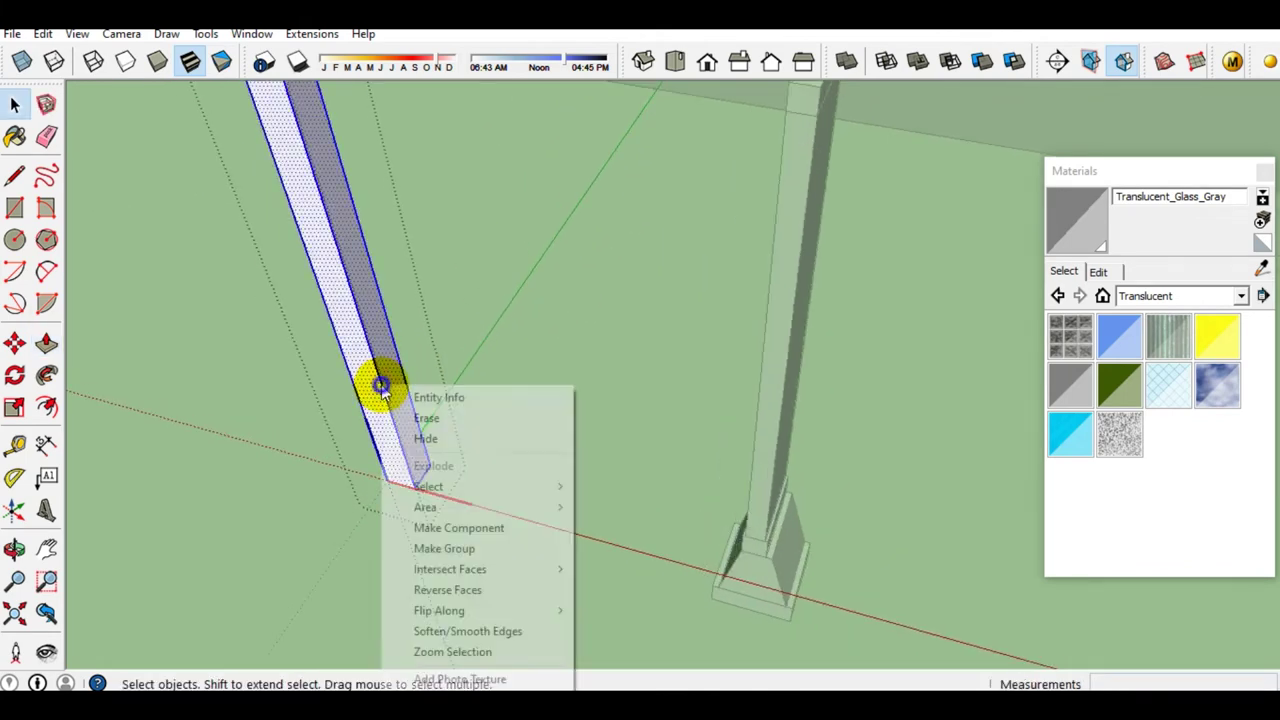
{"action": "left_click", "coordinate": [470, 548]}
{"action": "mouse_move", "coordinate": [409, 500]}
{"action": "middle_mouse_down"}
{"action": "mouse_move", "coordinate": [523, 229]}
{"action": "mouse_move", "coordinate": [403, 481]}
{"action": "mouse_move", "coordinate": [337, 571]}
{"action": "mouse_move", "coordinate": [585, 570]}
{"action": "mouse_move", "coordinate": [586, 543]}
{"action": "mouse_move", "coordinate": [560, 514]}
{"action": "middle_mouse_up"}
{"action": "scroll", "coordinate": [343, 557], "scroll_direction": "down", "scroll_amount": 2}
{"action": "scroll", "coordinate": [585, 570], "scroll_direction": "up", "scroll_amount": 2}
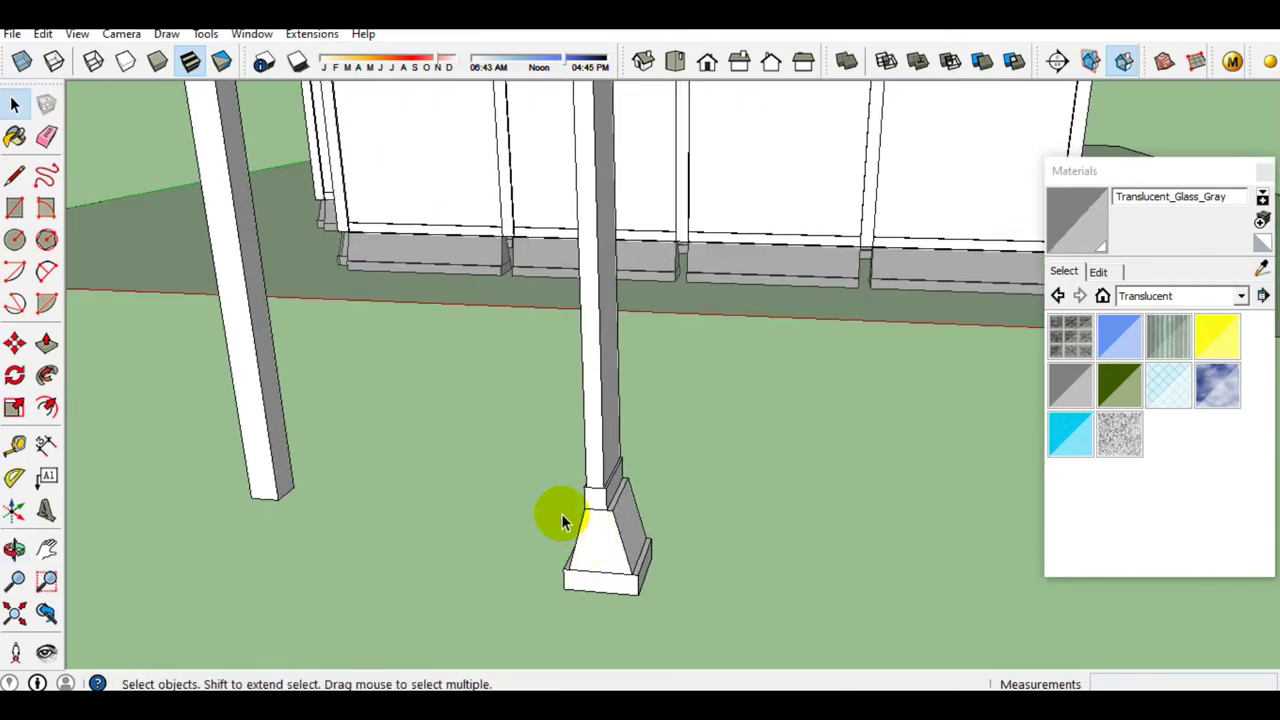
Open the pillar group for editing and inspect its inner footing block
{"action": "scroll", "coordinate": [592, 530], "scroll_direction": "up", "scroll_amount": 1}
{"action": "scroll", "coordinate": [592, 530], "scroll_direction": "up", "scroll_amount": 1}
{"action": "left_click", "coordinate": [607, 516]}
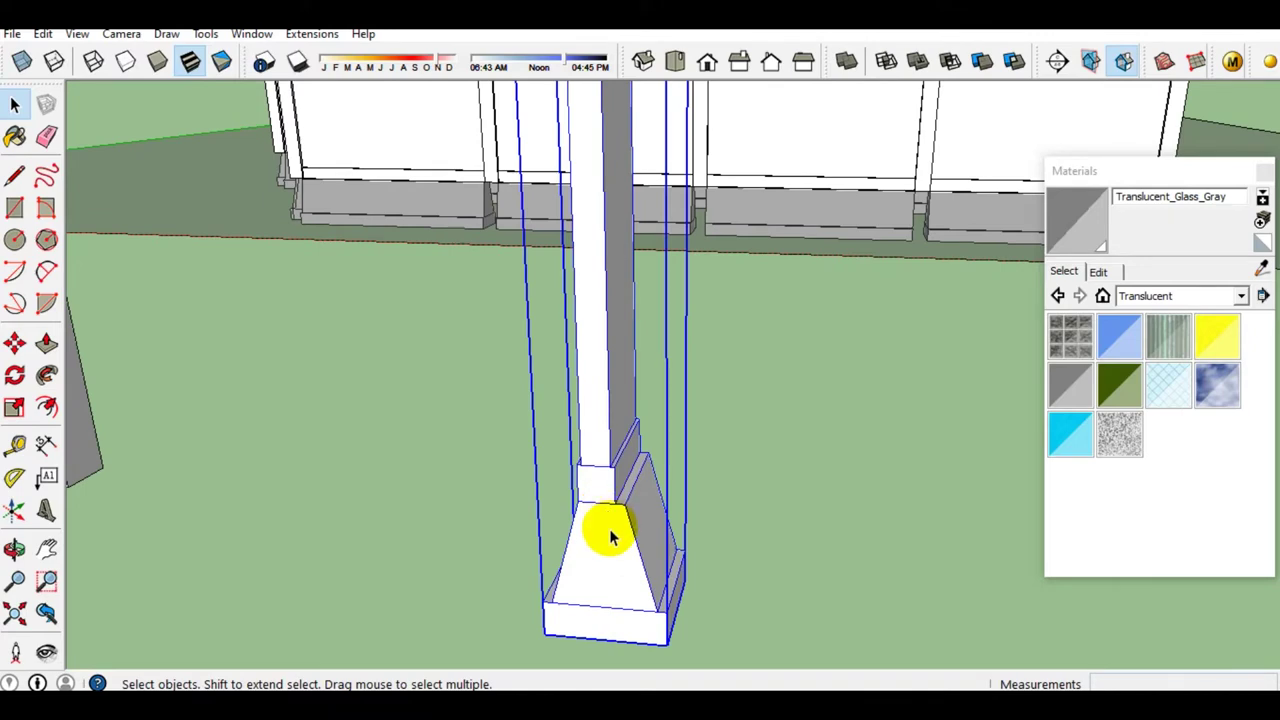
{"action": "middle_click_drag", "start_coordinate": [612, 537], "coordinate": [500, 543]}
{"action": "mouse_move", "coordinate": [586, 543]}
{"action": "middle_mouse_down"}
{"action": "mouse_move", "coordinate": [614, 557]}
{"action": "mouse_move", "coordinate": [620, 543]}
{"action": "middle_mouse_up"}
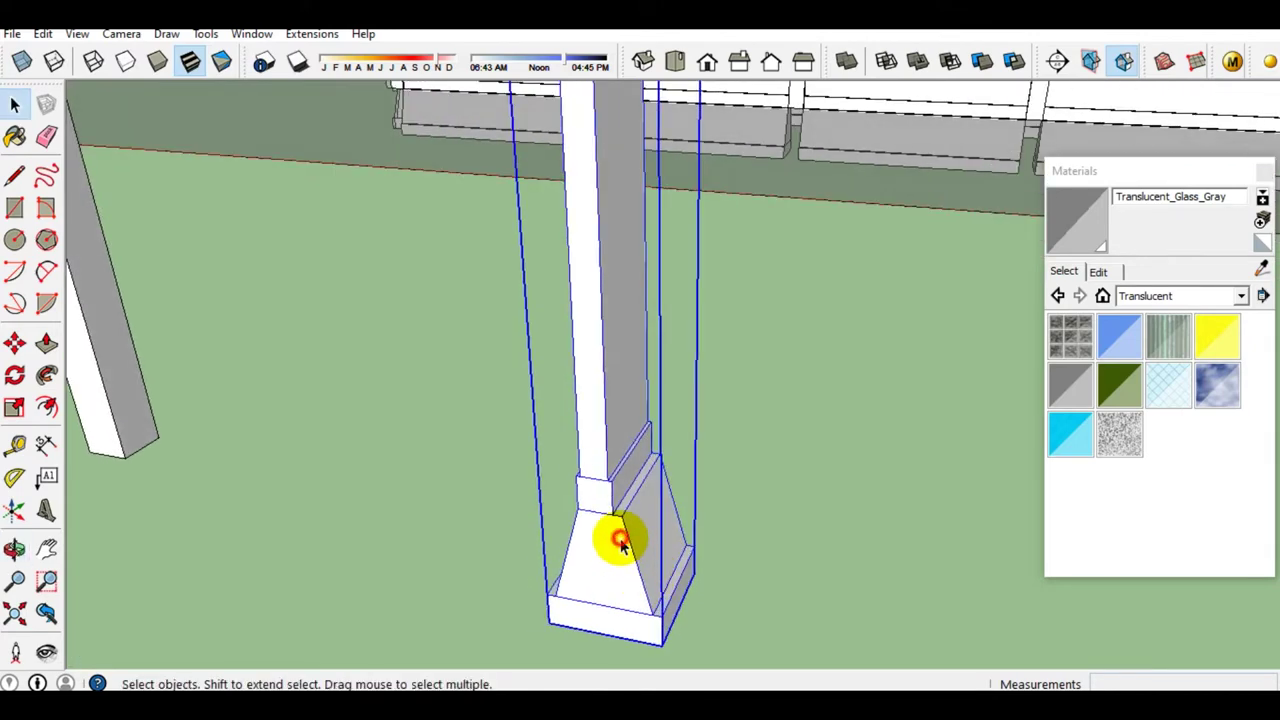
{"action": "scroll", "coordinate": [620, 543], "scroll_direction": "up", "scroll_amount": 3}
{"action": "double_click", "coordinate": [594, 500]}
{"action": "left_click", "coordinate": [594, 486]}
{"action": "middle_click_drag", "start_coordinate": [594, 486], "coordinate": [686, 477]}
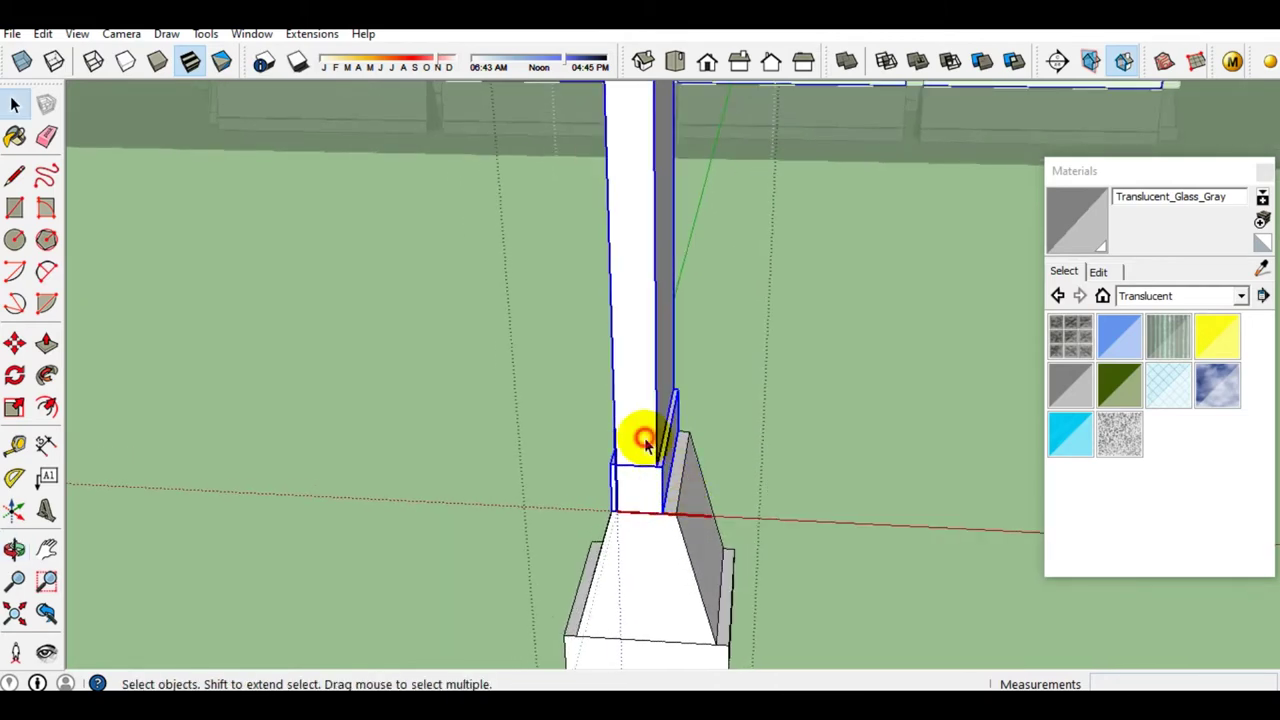
{"action": "scroll", "coordinate": [629, 507], "scroll_direction": "up", "scroll_amount": 2}
{"action": "scroll", "coordinate": [629, 507], "scroll_direction": "up", "scroll_amount": 1}
{"action": "mouse_move", "coordinate": [629, 507]}
{"action": "middle_mouse_down"}
{"action": "mouse_move", "coordinate": [737, 437]}
{"action": "mouse_move", "coordinate": [663, 451]}
{"action": "mouse_move", "coordinate": [666, 466]}
{"action": "mouse_move", "coordinate": [694, 466]}
{"action": "mouse_move", "coordinate": [580, 534]}
{"action": "middle_mouse_up"}
Shift the footing block slightly to line up with the pillar's base
{"action": "left_click", "coordinate": [690, 485]}
{"action": "key", "text": "m"}
{"action": "scroll", "coordinate": [590, 530], "scroll_direction": "up", "scroll_amount": 1}
{"action": "left_click", "coordinate": [553, 494]}
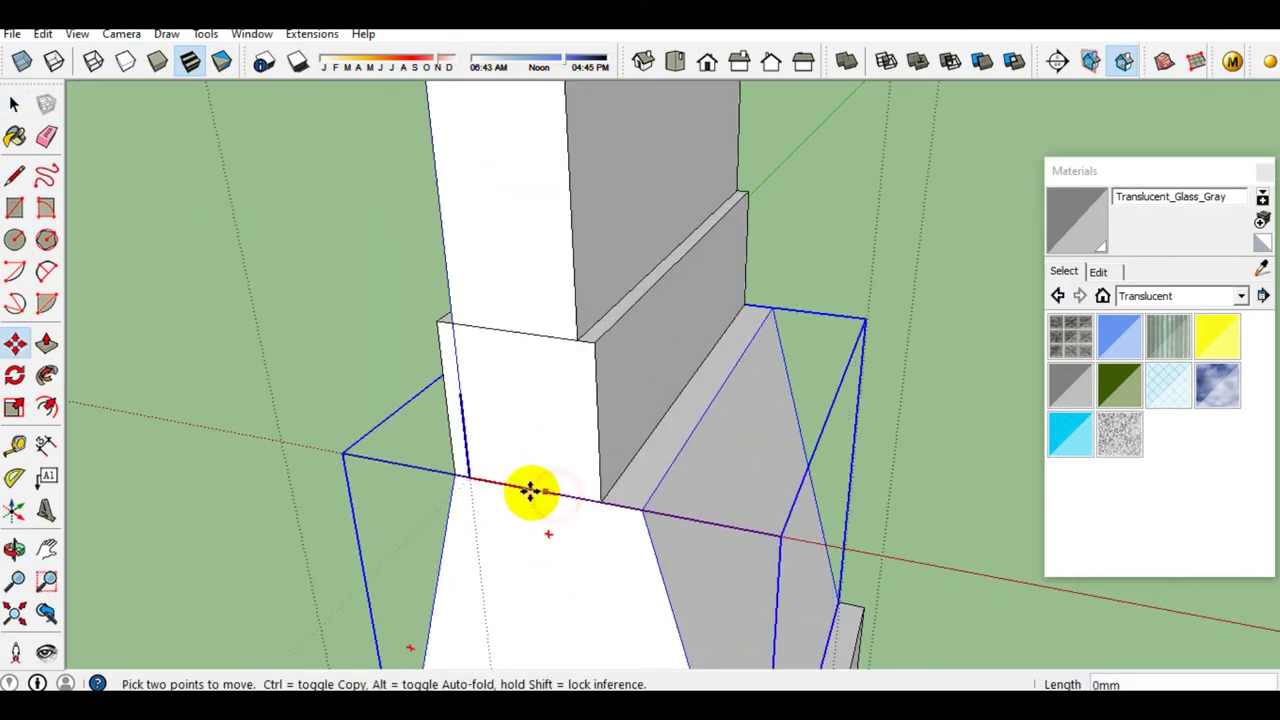
{"action": "left_click", "coordinate": [523, 491]}
{"action": "key", "text": "space"}
{"action": "scroll", "coordinate": [580, 506], "scroll_direction": "down", "scroll_amount": 1}
{"action": "scroll", "coordinate": [580, 506], "scroll_direction": "down", "scroll_amount": 2}
{"action": "mouse_move", "coordinate": [572, 566]}
{"action": "middle_mouse_down"}
{"action": "mouse_move", "coordinate": [571, 457]}
{"action": "mouse_move", "coordinate": [674, 437]}
{"action": "mouse_move", "coordinate": [623, 534]}
{"action": "mouse_move", "coordinate": [663, 414]}
{"action": "mouse_move", "coordinate": [657, 509]}
{"action": "mouse_move", "coordinate": [651, 449]}
{"action": "middle_mouse_up"}
{"action": "key", "text": "l"}
{"action": "scroll", "coordinate": [651, 460], "scroll_direction": "up", "scroll_amount": 1}
Draw a vertical line down the footing's front face from top edge to bottom edge
{"action": "scroll", "coordinate": [651, 460], "scroll_direction": "up", "scroll_amount": 1}
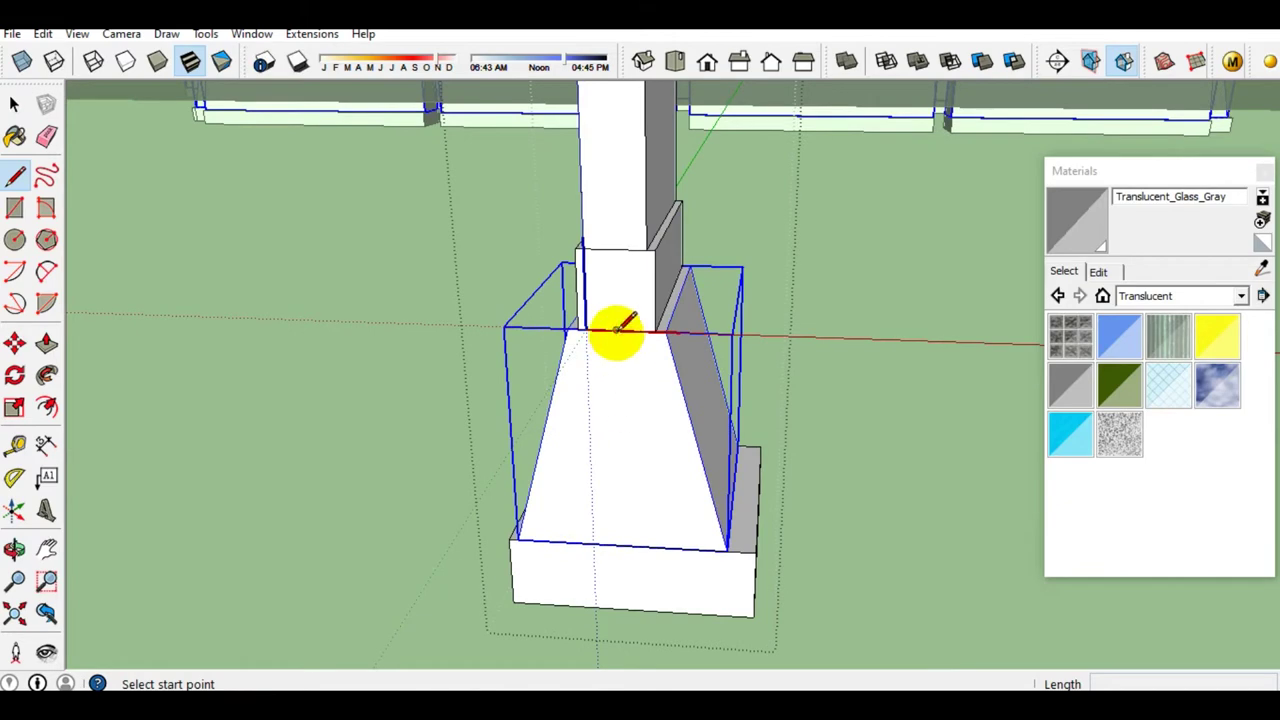
{"action": "left_click", "coordinate": [617, 327]}
{"action": "scroll", "coordinate": [637, 575], "scroll_direction": "up", "scroll_amount": 1}
{"action": "scroll", "coordinate": [630, 600], "scroll_direction": "up", "scroll_amount": 1}
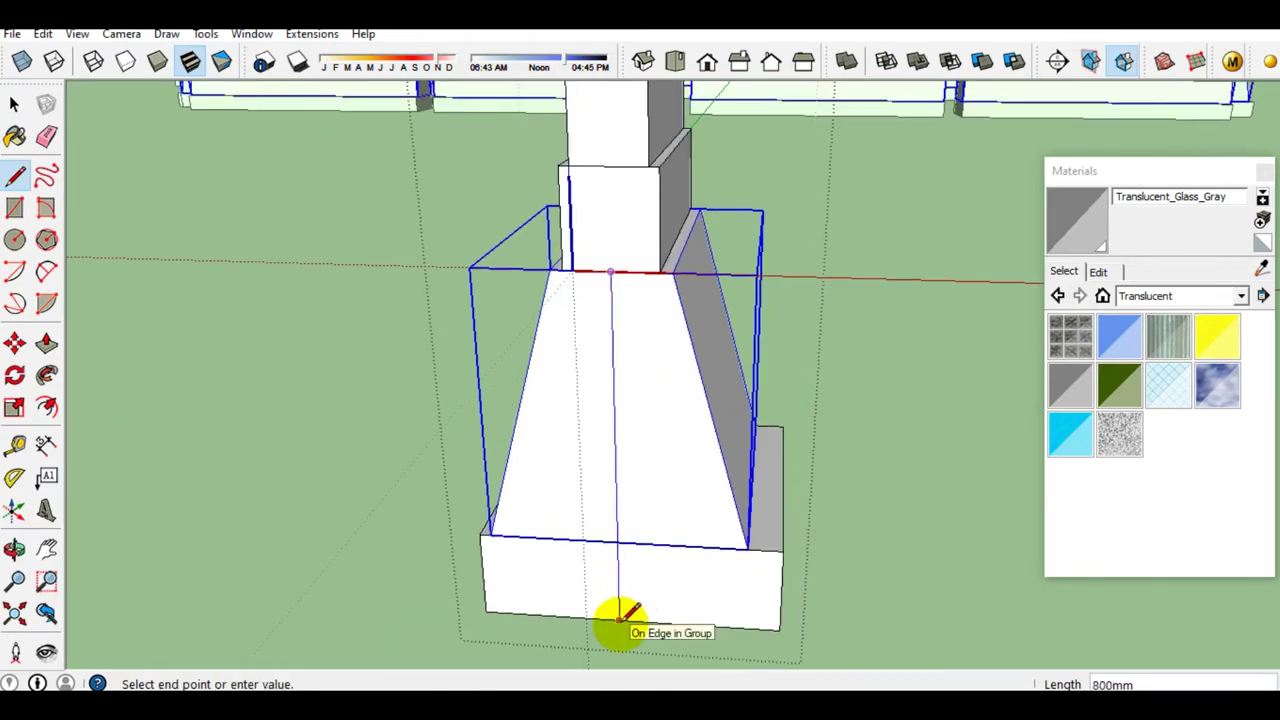
{"action": "left_click", "coordinate": [621, 615]}
{"action": "scroll", "coordinate": [655, 602], "scroll_direction": "down", "scroll_amount": 1}
{"action": "scroll", "coordinate": [640, 605], "scroll_direction": "up", "scroll_amount": 1}
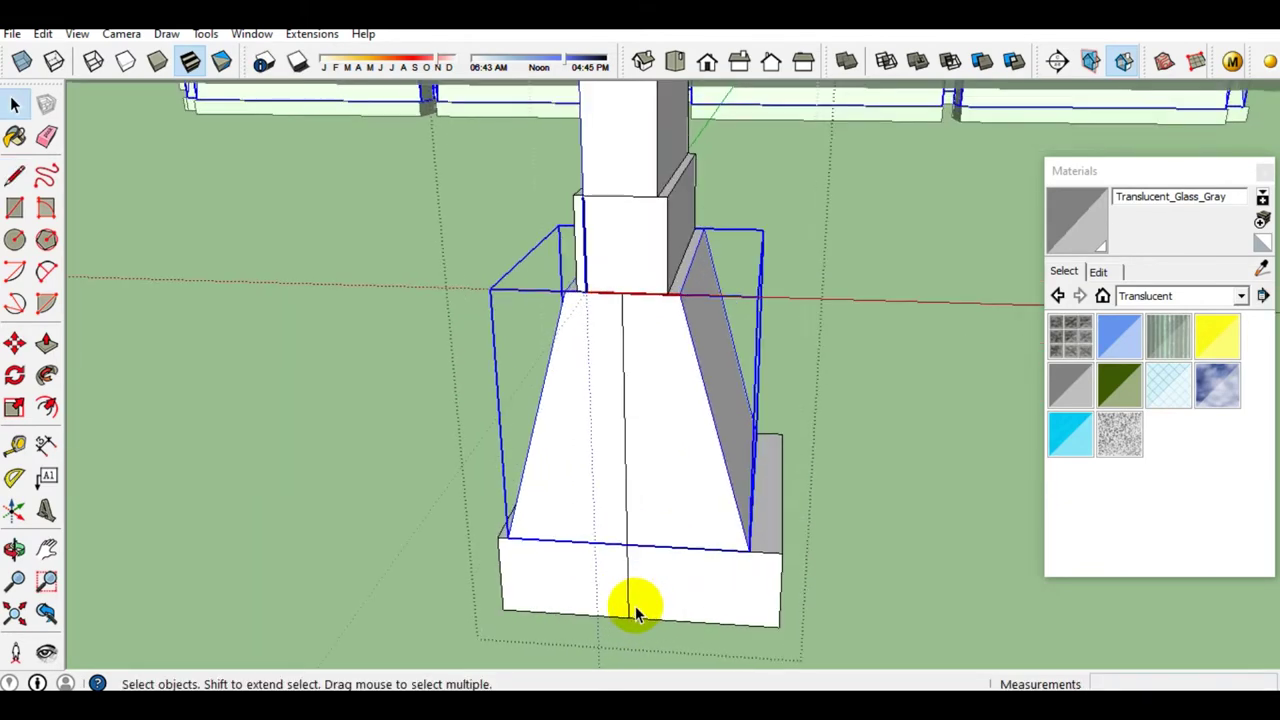
{"action": "left_click", "coordinate": [628, 617]}
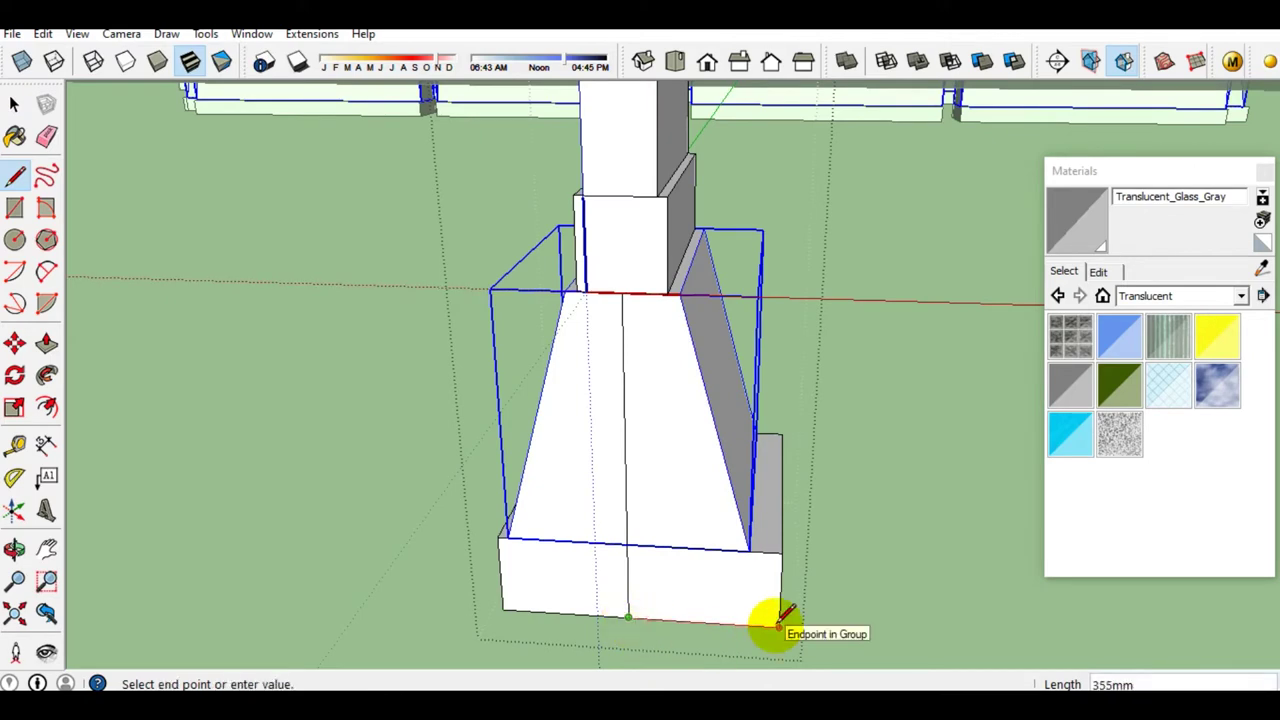
{"action": "middle_click_drag", "start_coordinate": [778, 624], "coordinate": [685, 588]}
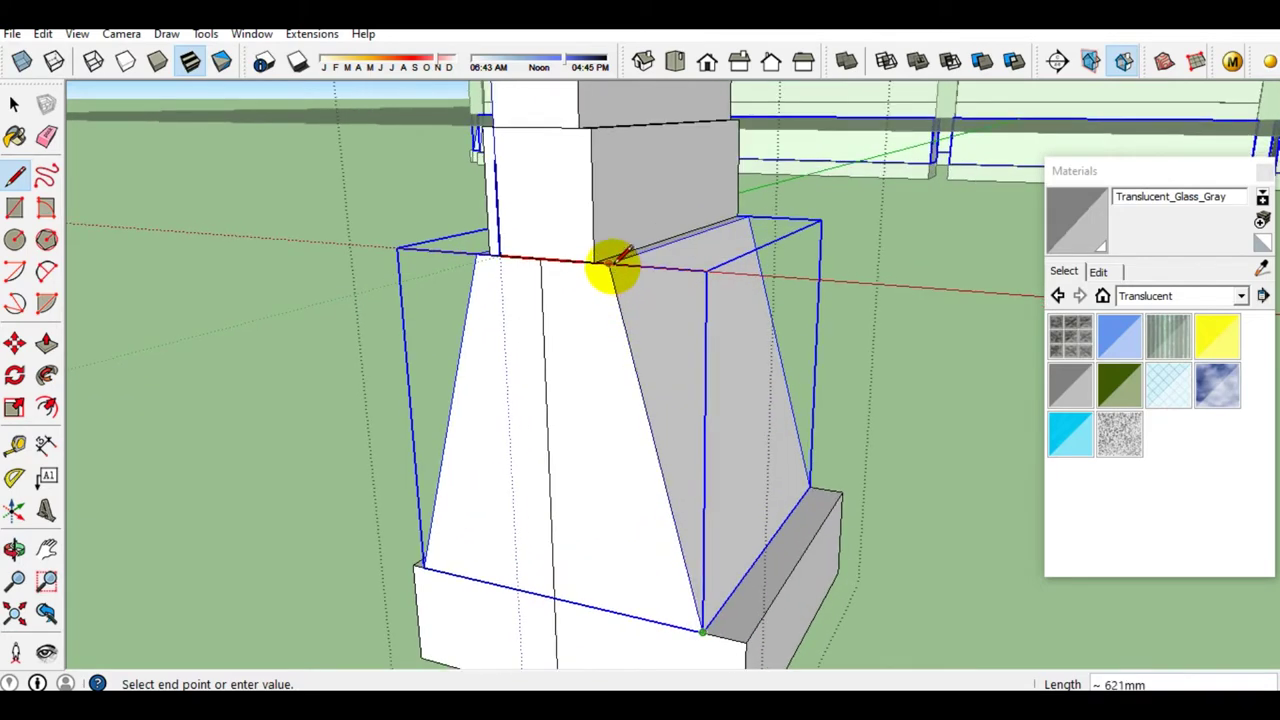
Select the footing's front face together with its edges
{"action": "key", "text": "space"}
{"action": "scroll", "coordinate": [594, 372], "scroll_direction": "down", "scroll_amount": 2}
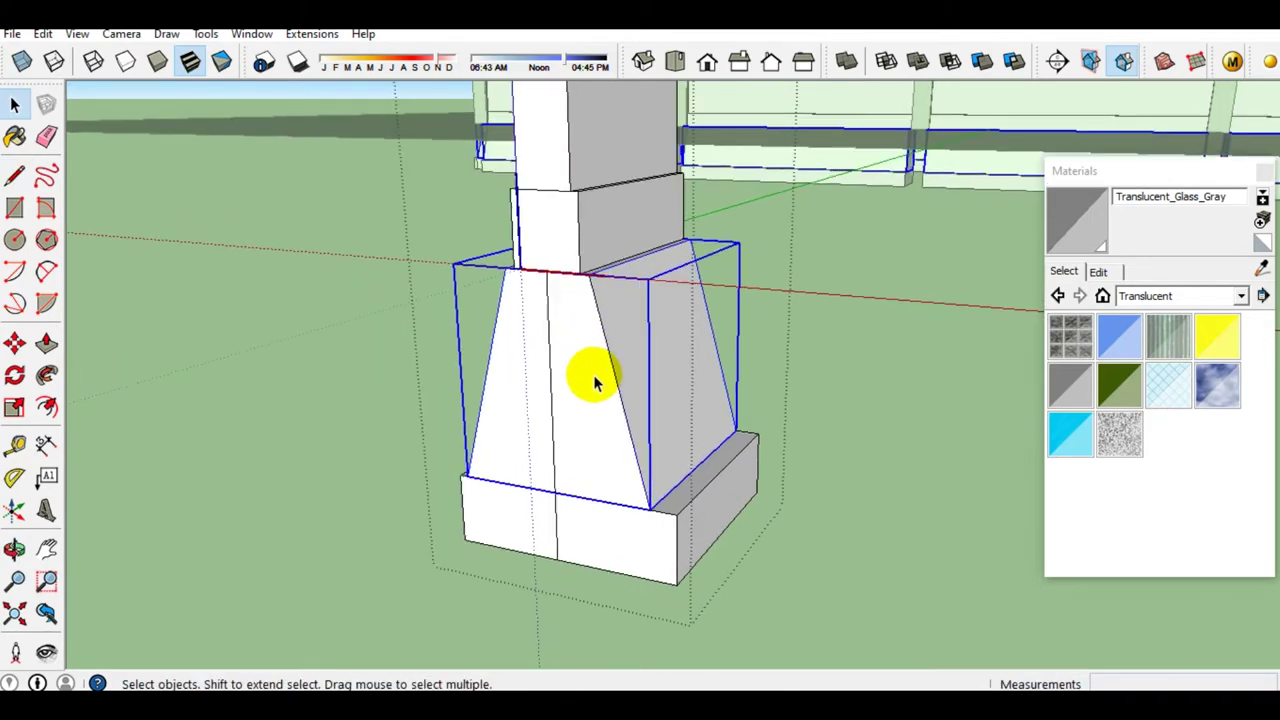
{"action": "left_click", "coordinate": [592, 379]}
{"action": "double_click", "coordinate": [588, 399]}
{"action": "scroll", "coordinate": [588, 399], "scroll_direction": "down", "scroll_amount": 2}
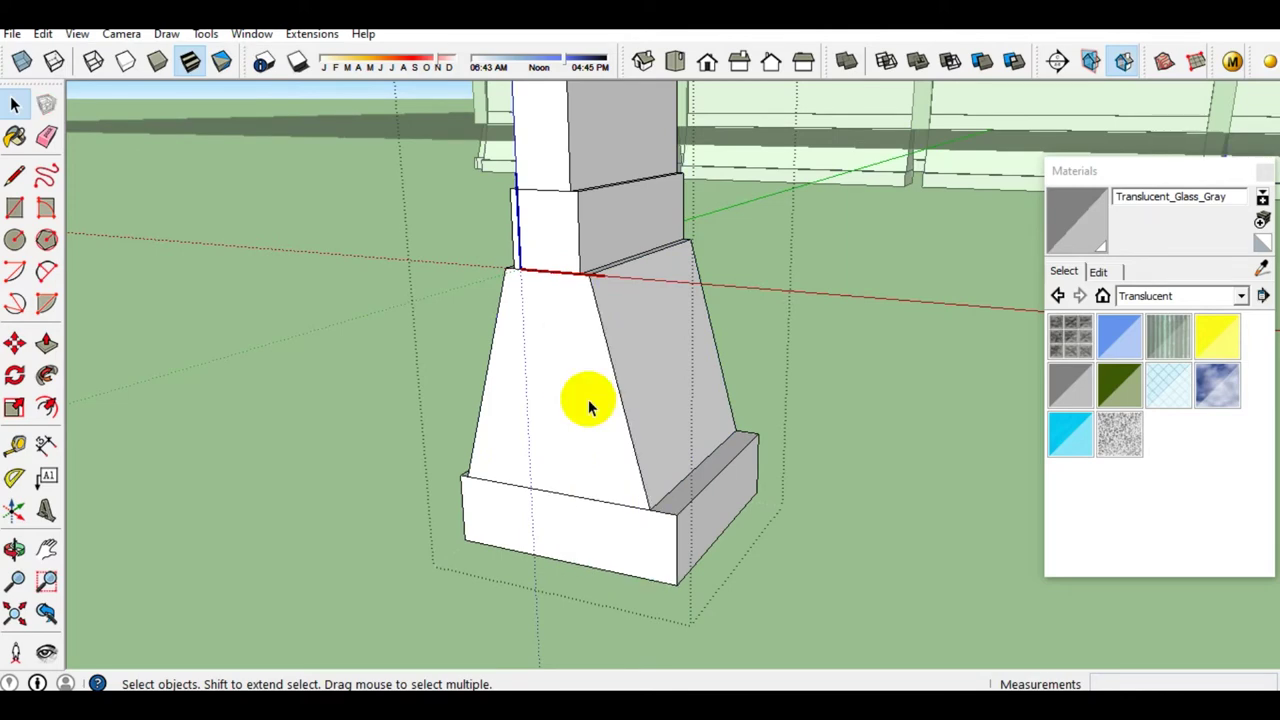
{"action": "scroll", "coordinate": [588, 400], "scroll_direction": "down", "scroll_amount": 3}
{"action": "scroll", "coordinate": [600, 414], "scroll_direction": "down", "scroll_amount": 3}
{"action": "scroll", "coordinate": [610, 500], "scroll_direction": "down", "scroll_amount": 2}
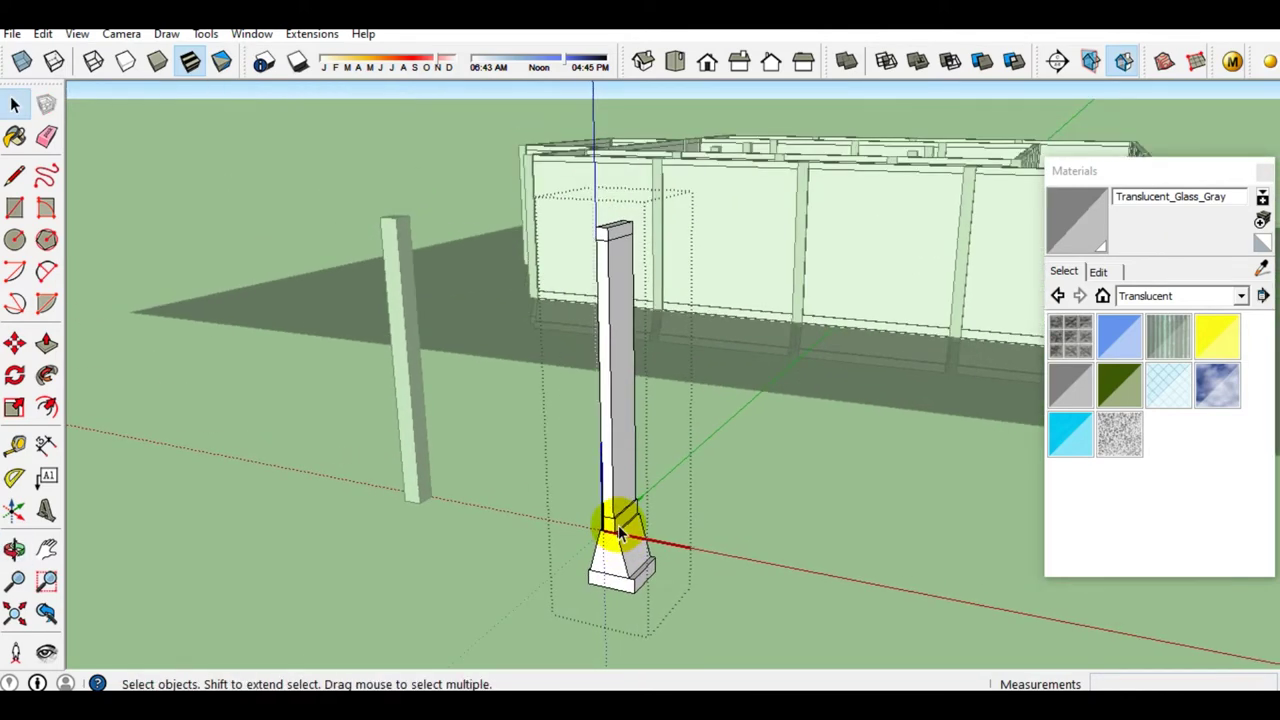
Exit the pillar group and open the thin column group for editing
{"action": "key", "text": "Escape"}
{"action": "middle_click_drag", "start_coordinate": [415, 462], "coordinate": [514, 423]}
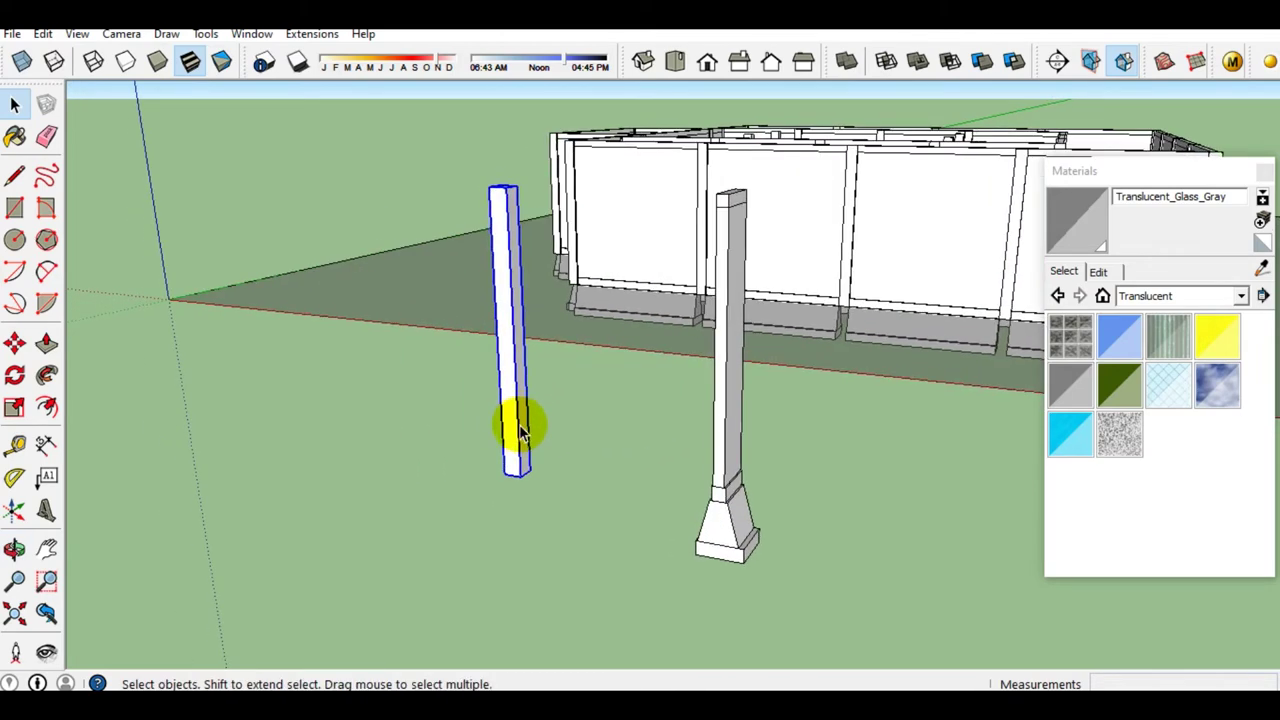
{"action": "double_click", "coordinate": [518, 418]}
{"action": "scroll", "coordinate": [508, 465], "scroll_direction": "up", "scroll_amount": 3}
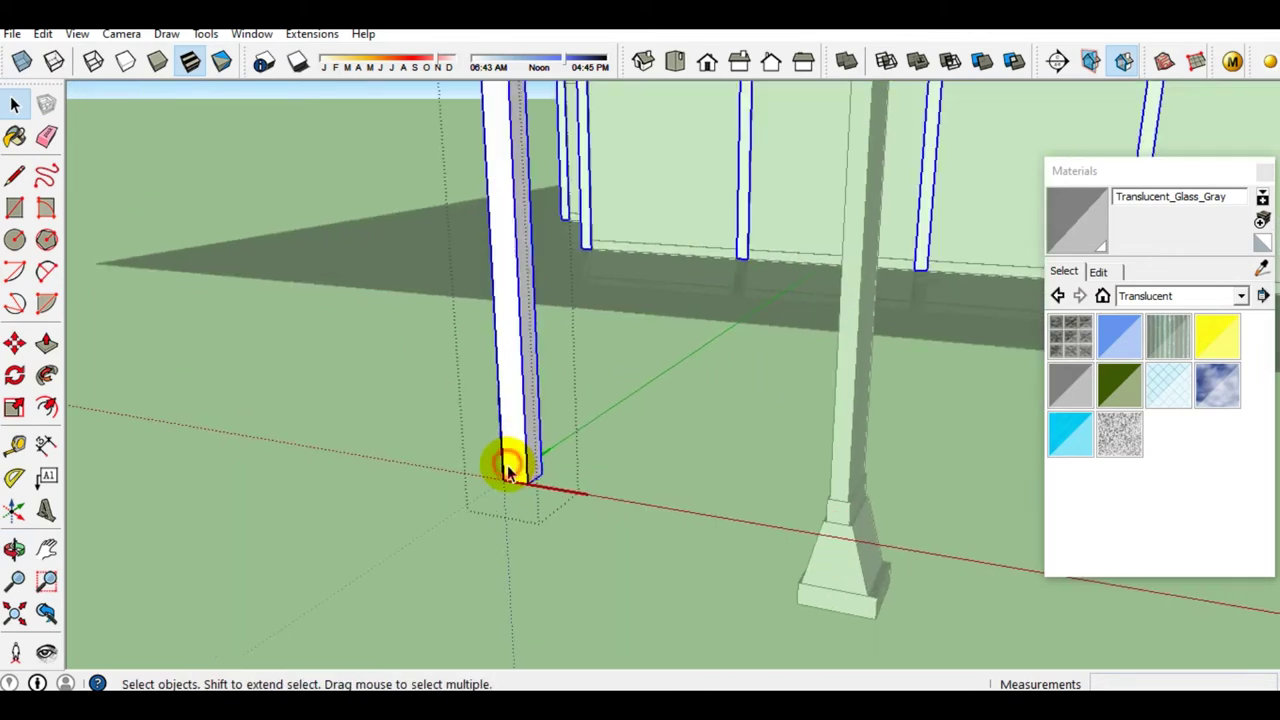
{"action": "scroll", "coordinate": [520, 462], "scroll_direction": "up", "scroll_amount": 2}
{"action": "scroll", "coordinate": [530, 468], "scroll_direction": "up", "scroll_amount": 3}
{"action": "mouse_move", "coordinate": [529, 471]}
{"action": "middle_mouse_down"}
{"action": "mouse_move", "coordinate": [540, 462]}
{"action": "mouse_move", "coordinate": [513, 226]}
{"action": "middle_mouse_up"}
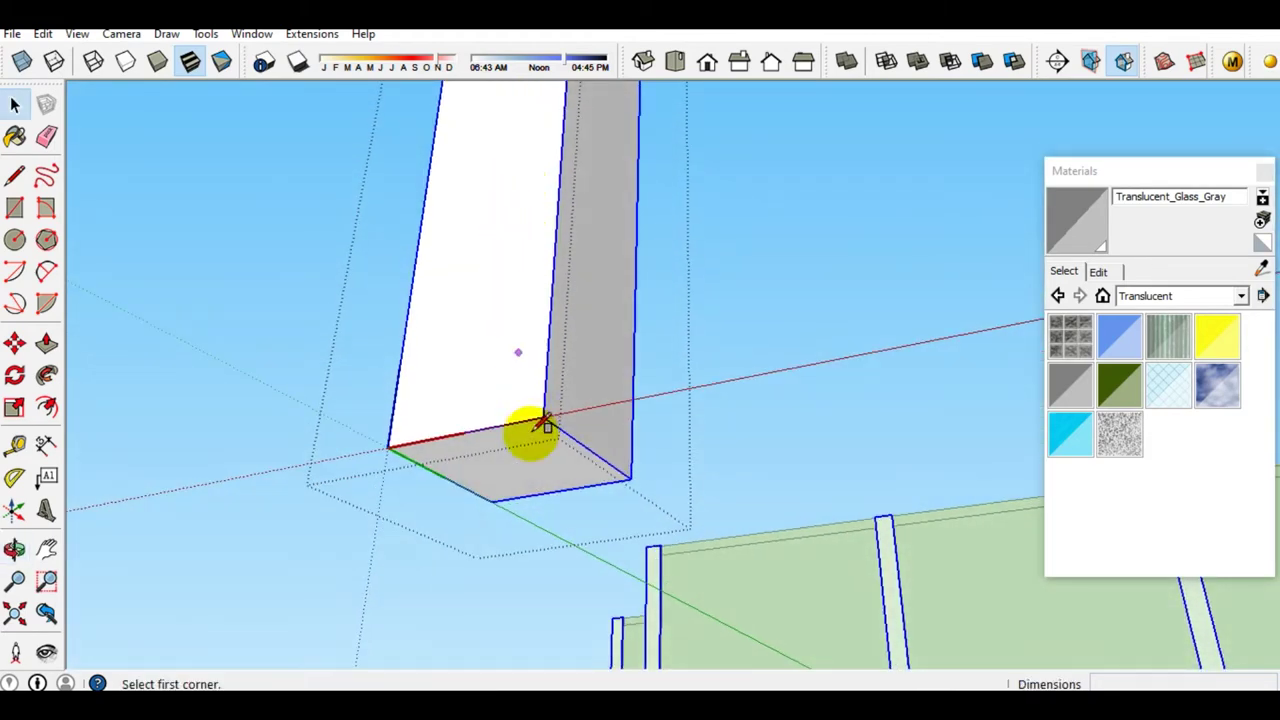
{"action": "left_click", "coordinate": [491, 500]}
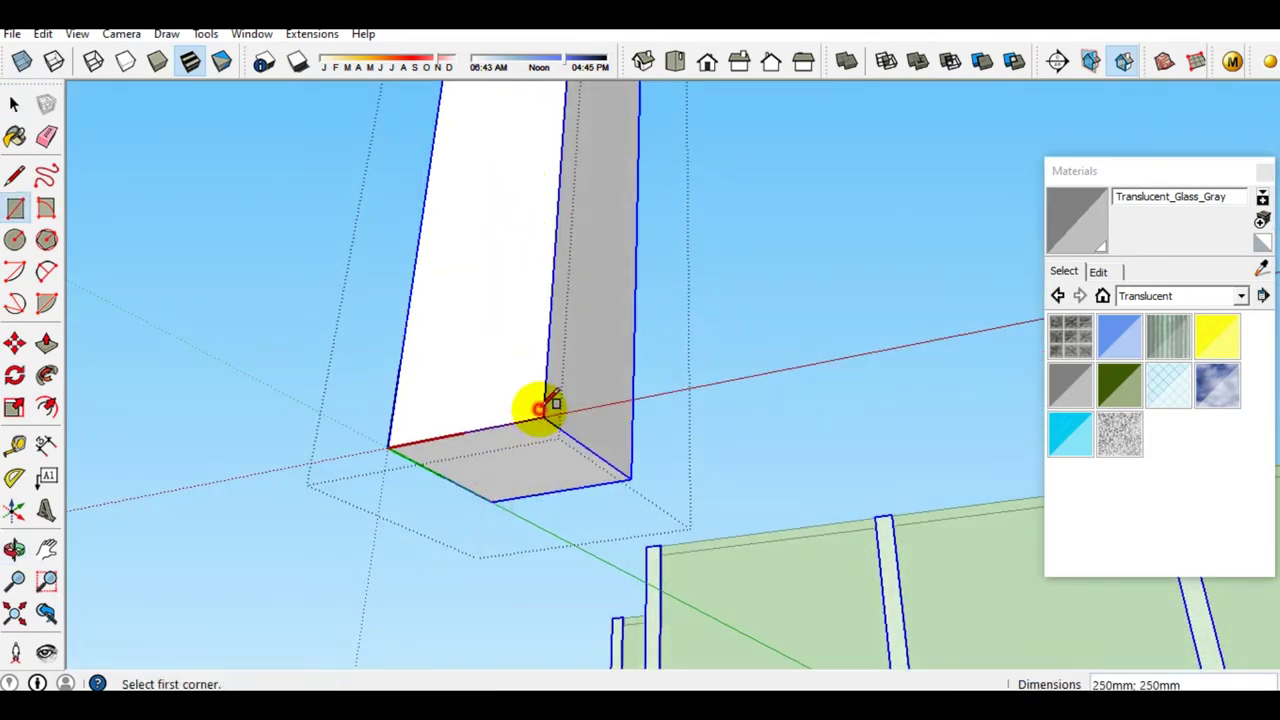
{"action": "key", "text": "space"}
{"action": "middle_click_drag", "start_coordinate": [508, 343], "coordinate": [495, 572]}
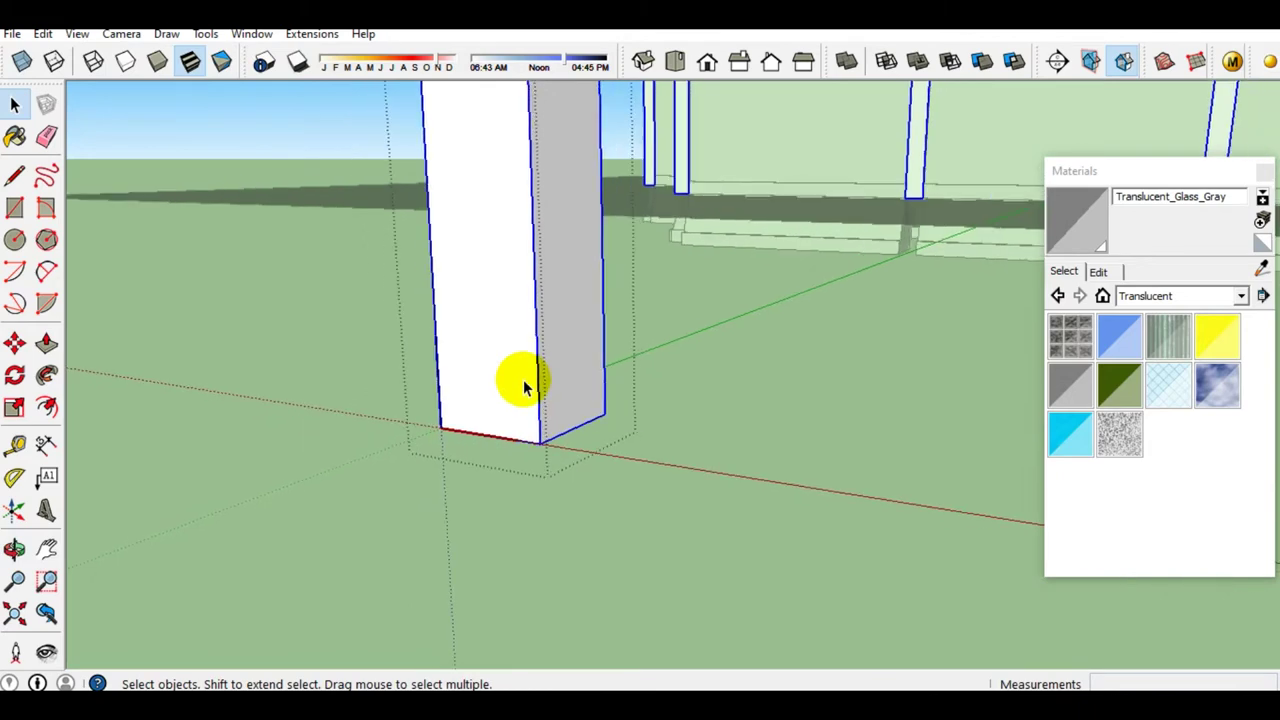
{"action": "middle_click_drag", "start_coordinate": [524, 385], "coordinate": [533, 392]}
{"action": "key", "text": "ctrl+v"}
{"action": "left_click", "coordinate": [580, 529]}
{"action": "key", "text": "m"}
Snap the pasted footing profile to the thin column's base corner
{"action": "mouse_move", "coordinate": [608, 443]}
{"action": "middle_mouse_down"}
{"action": "mouse_move", "coordinate": [623, 451]}
{"action": "mouse_move", "coordinate": [592, 342]}
{"action": "middle_mouse_up"}
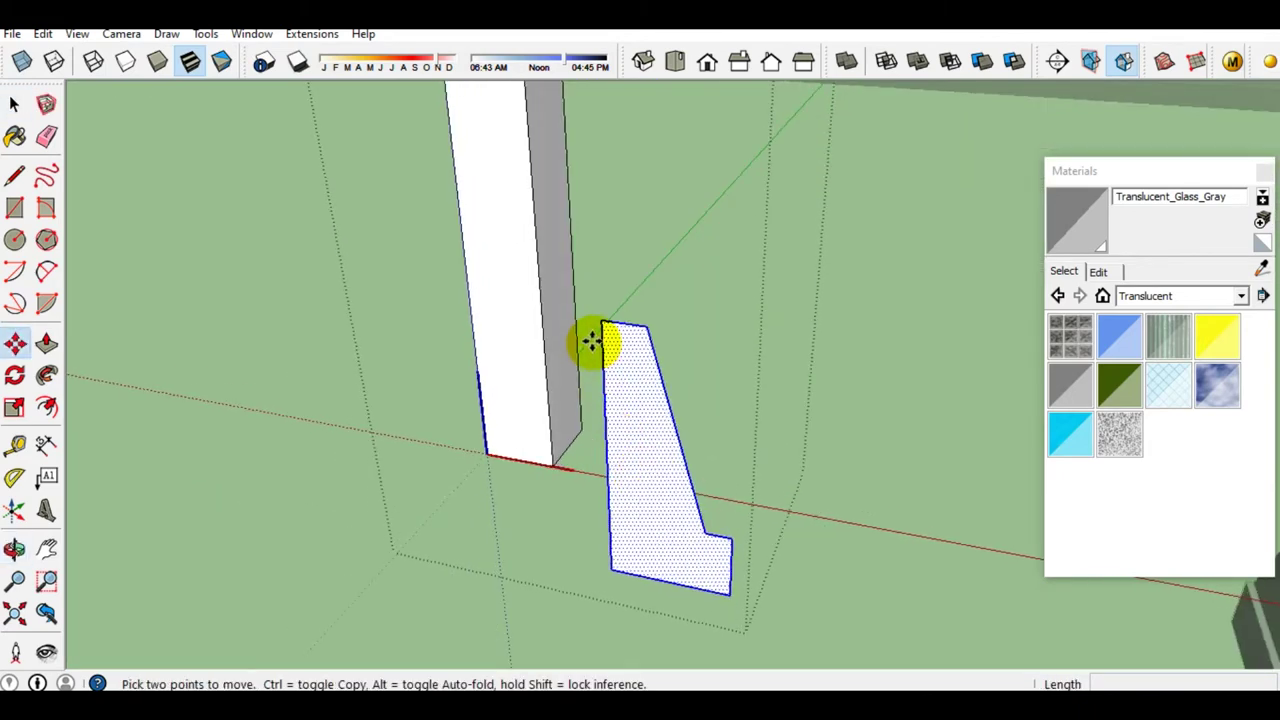
{"action": "left_click", "coordinate": [597, 325]}
{"action": "scroll", "coordinate": [514, 458], "scroll_direction": "up", "scroll_amount": 2}
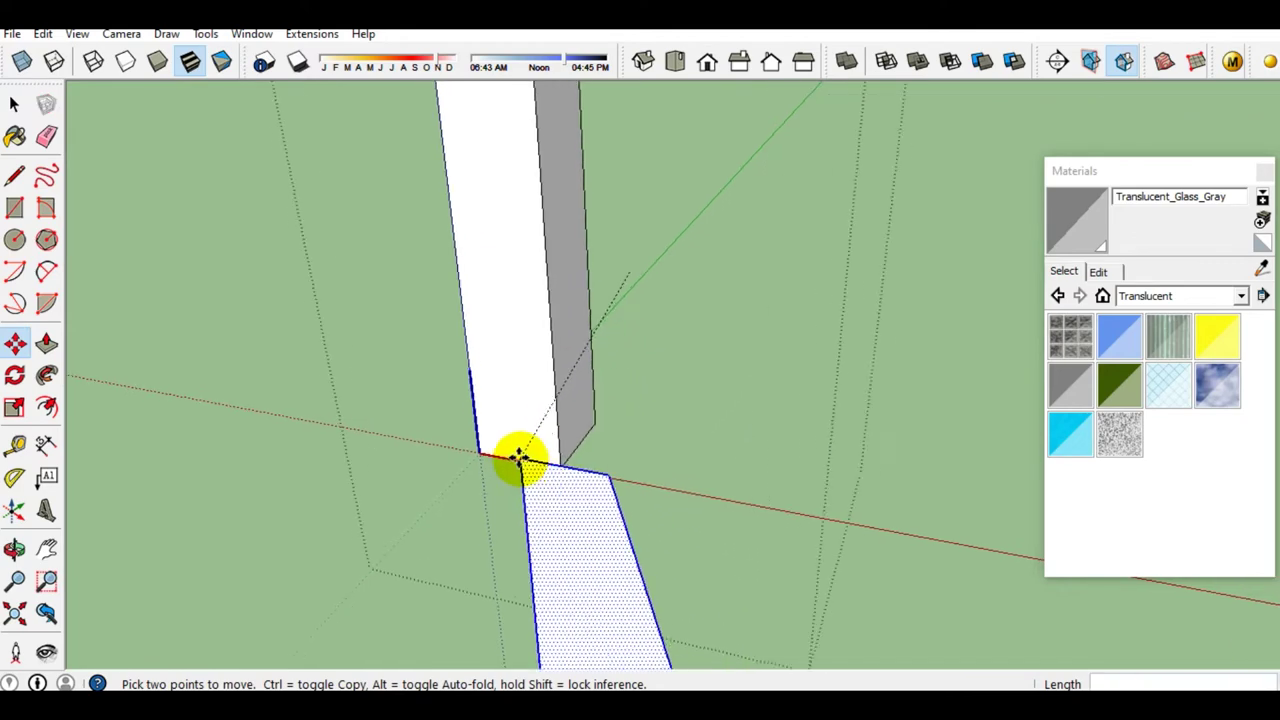
{"action": "scroll", "coordinate": [514, 458], "scroll_direction": "up", "scroll_amount": 2}
{"action": "scroll", "coordinate": [512, 462], "scroll_direction": "up", "scroll_amount": 2}
{"action": "scroll", "coordinate": [512, 462], "scroll_direction": "up", "scroll_amount": 3}
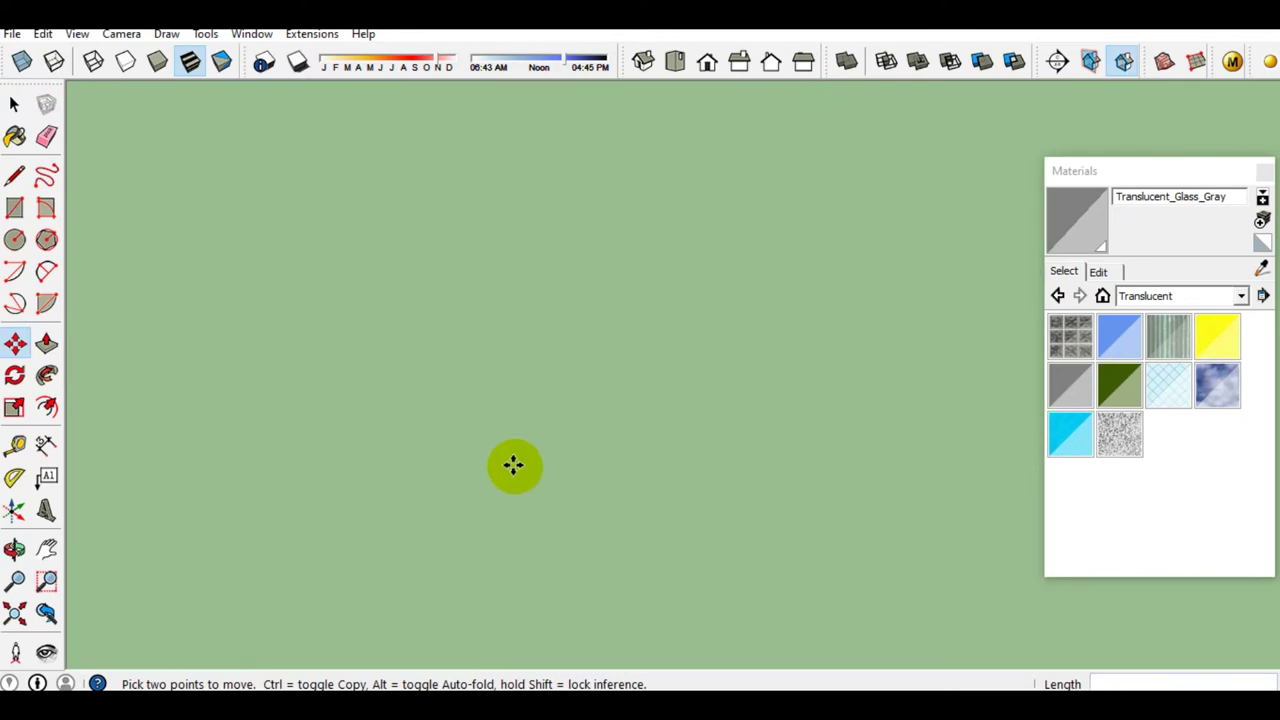
{"action": "scroll", "coordinate": [513, 459], "scroll_direction": "down", "scroll_amount": 3}
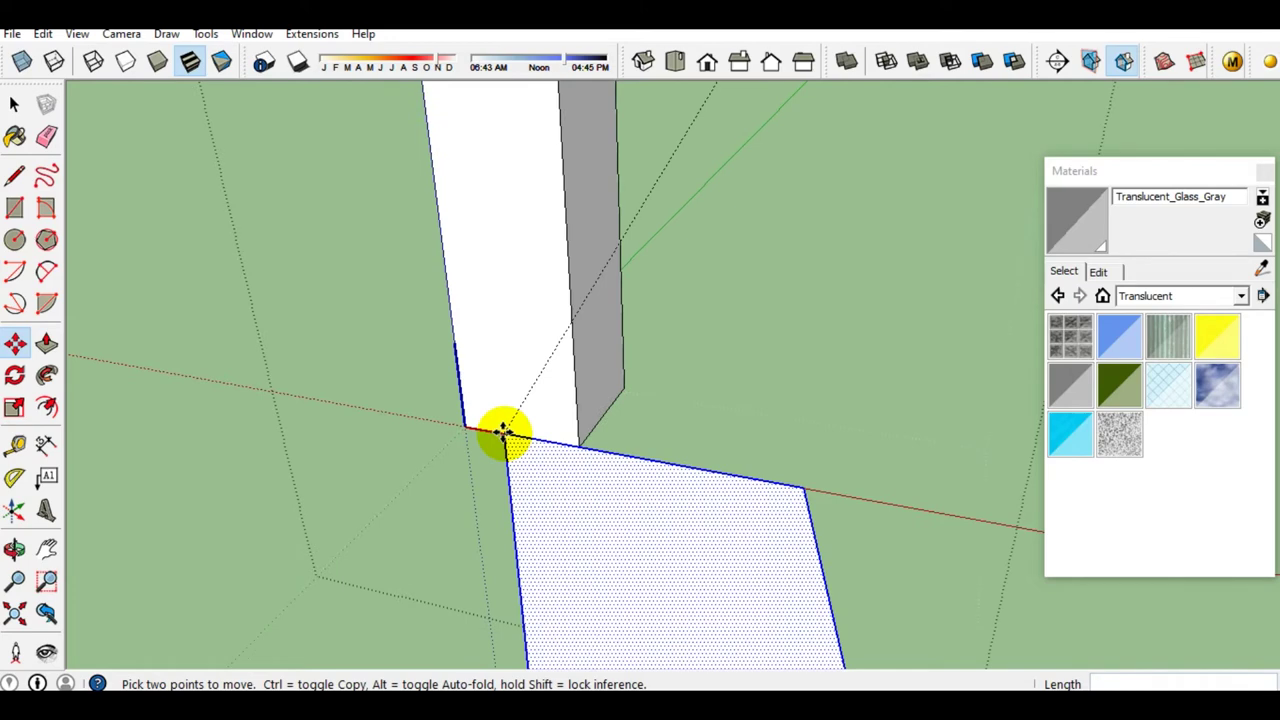
{"action": "scroll", "coordinate": [509, 425], "scroll_direction": "up", "scroll_amount": 2}
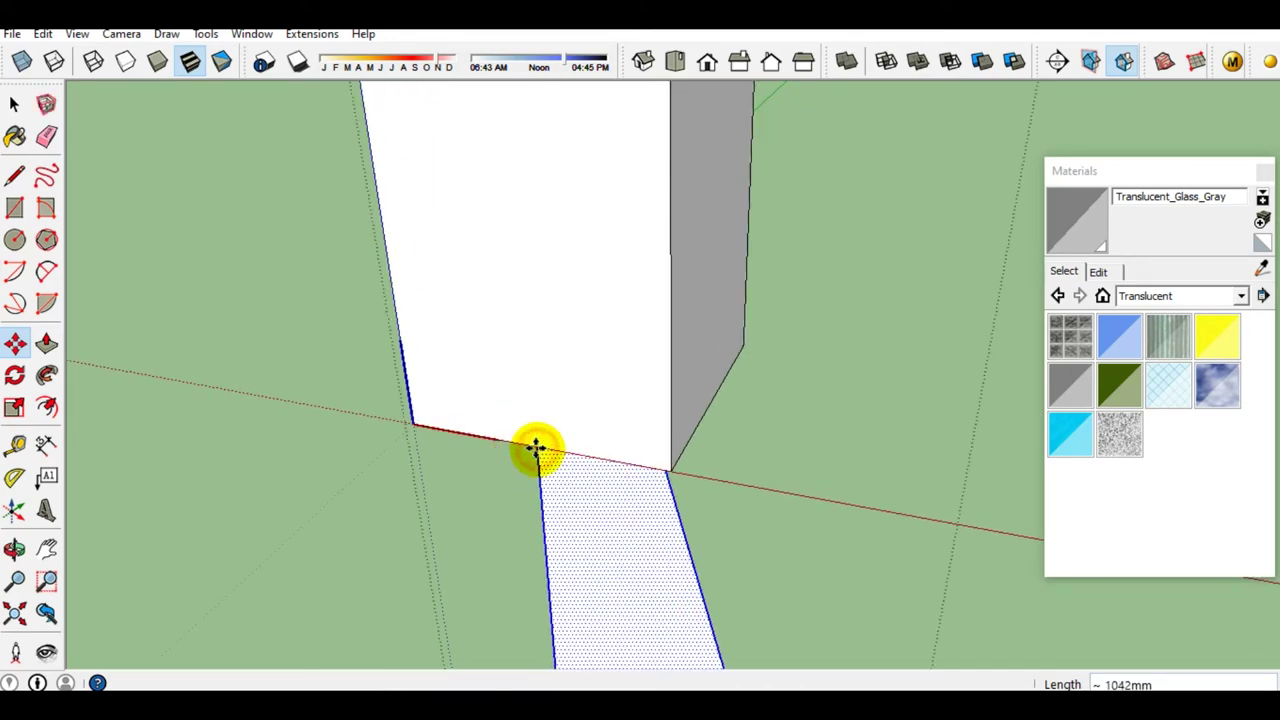
{"action": "scroll", "coordinate": [536, 448], "scroll_direction": "down", "scroll_amount": 2}
{"action": "scroll", "coordinate": [560, 429], "scroll_direction": "down", "scroll_amount": 3}
{"action": "mouse_move", "coordinate": [557, 423]}
{"action": "middle_mouse_down"}
{"action": "mouse_move", "coordinate": [591, 410]}
{"action": "mouse_move", "coordinate": [289, 357]}
{"action": "mouse_move", "coordinate": [500, 274]}
{"action": "middle_mouse_up"}
{"action": "scroll", "coordinate": [254, 369], "scroll_direction": "up", "scroll_amount": 3}
{"action": "scroll", "coordinate": [267, 374], "scroll_direction": "down", "scroll_amount": 2}
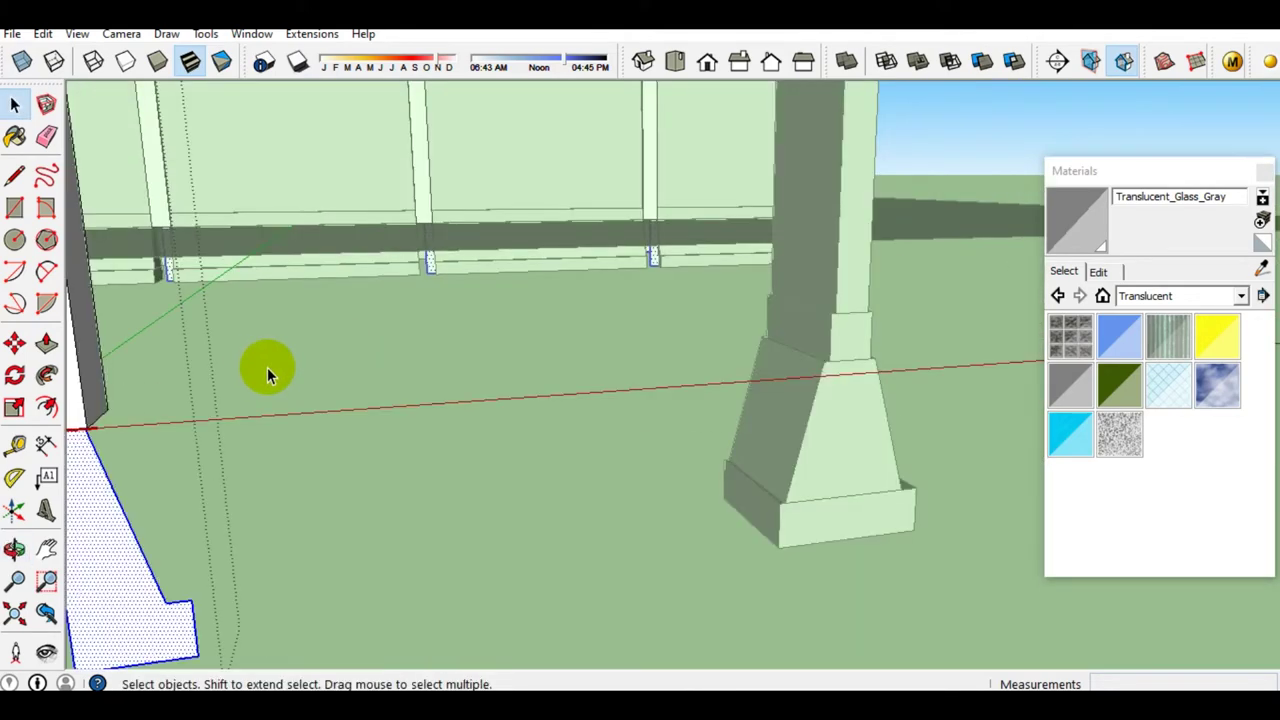
{"action": "scroll", "coordinate": [143, 400], "scroll_direction": "down", "scroll_amount": 3}
{"action": "mouse_move", "coordinate": [143, 400]}
{"action": "middle_mouse_down"}
{"action": "mouse_move", "coordinate": [271, 380]}
{"action": "mouse_move", "coordinate": [249, 363]}
{"action": "mouse_move", "coordinate": [366, 214]}
{"action": "mouse_move", "coordinate": [415, 205]}
{"action": "middle_mouse_up"}
{"action": "scroll", "coordinate": [253, 382], "scroll_direction": "up", "scroll_amount": 3}
Sweep the profile around the column's base face with Follow Me to form the tapered footing
{"action": "left_click", "coordinate": [447, 133]}
{"action": "scroll", "coordinate": [447, 133], "scroll_direction": "up", "scroll_amount": 2}
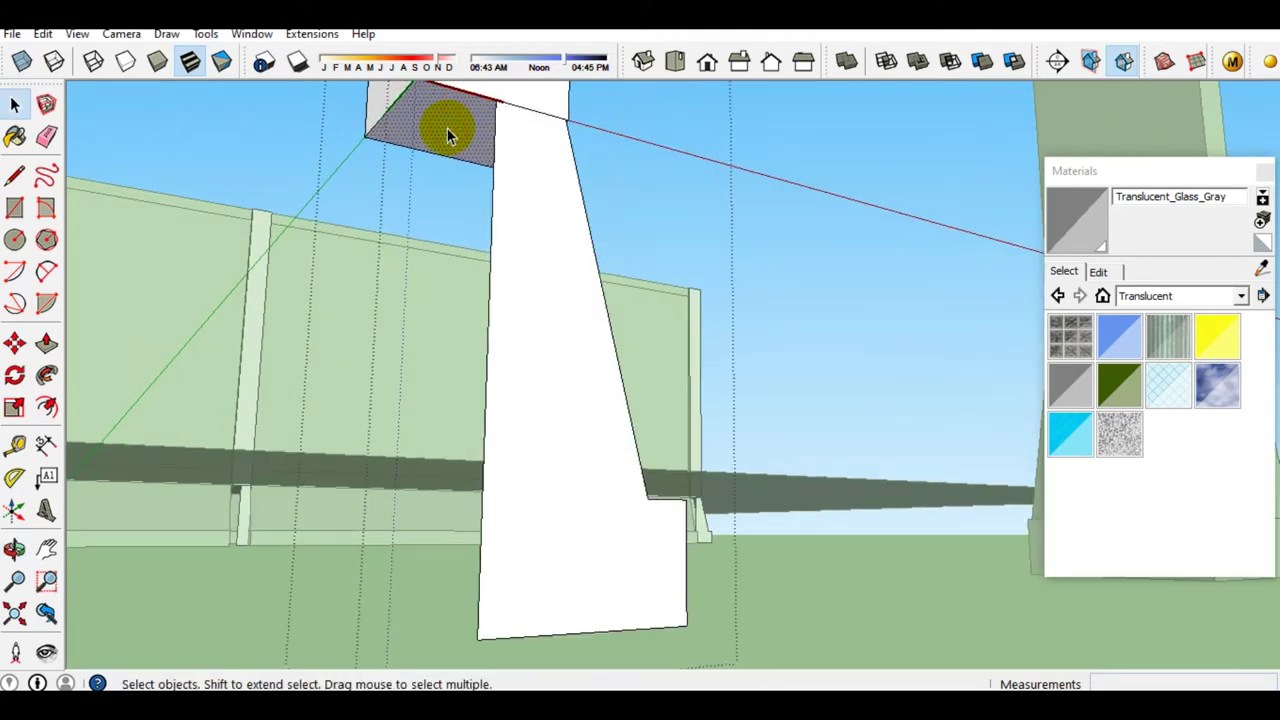
{"action": "left_click", "coordinate": [48, 377]}
{"action": "left_click", "coordinate": [499, 370]}
{"action": "mouse_move", "coordinate": [498, 347]}
{"action": "middle_mouse_down"}
{"action": "mouse_move", "coordinate": [371, 457]}
{"action": "mouse_move", "coordinate": [314, 430]}
{"action": "middle_mouse_up"}
{"action": "scroll", "coordinate": [330, 410], "scroll_direction": "down", "scroll_amount": 3}
{"action": "mouse_move", "coordinate": [354, 391]}
{"action": "middle_mouse_down"}
{"action": "mouse_move", "coordinate": [329, 420]}
{"action": "mouse_move", "coordinate": [406, 371]}
{"action": "middle_mouse_up"}
{"action": "scroll", "coordinate": [409, 280], "scroll_direction": "up", "scroll_amount": 1}
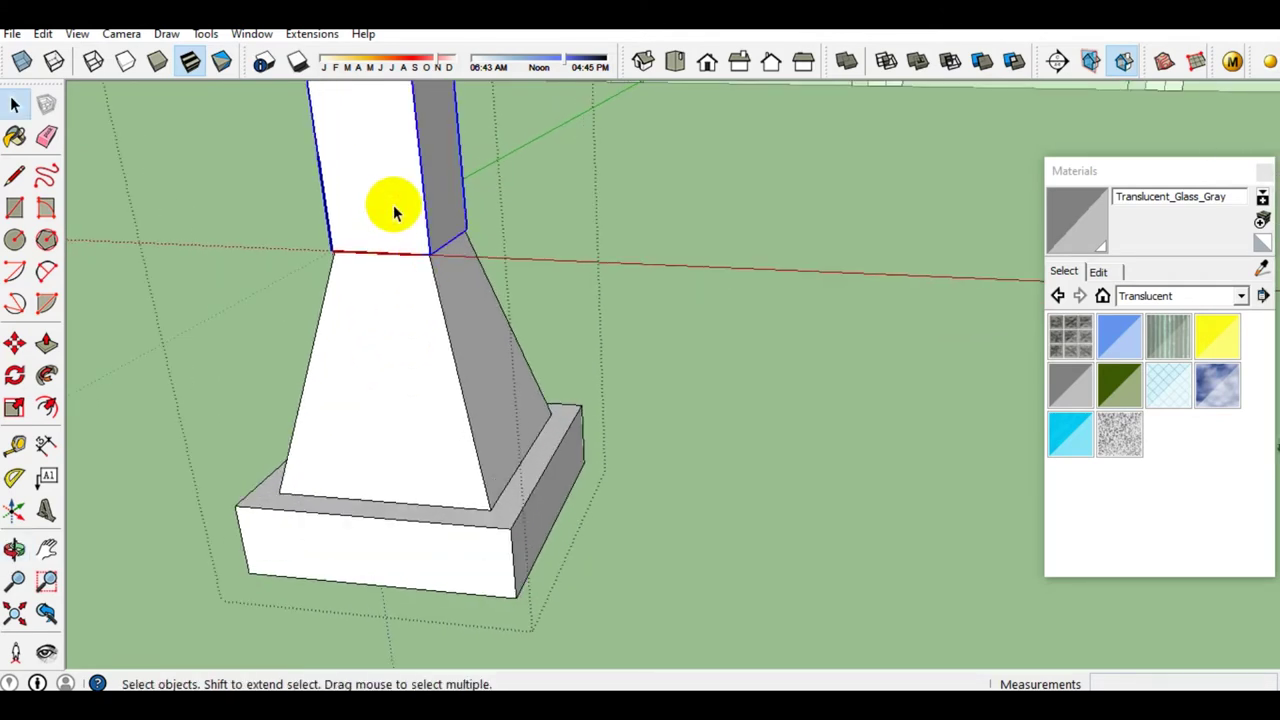
Hide the upper column to expose the footing's open top
{"action": "right_click", "coordinate": [394, 212]}
{"action": "left_click", "coordinate": [400, 252]}
{"action": "middle_click_drag", "start_coordinate": [394, 300], "coordinate": [387, 420]}
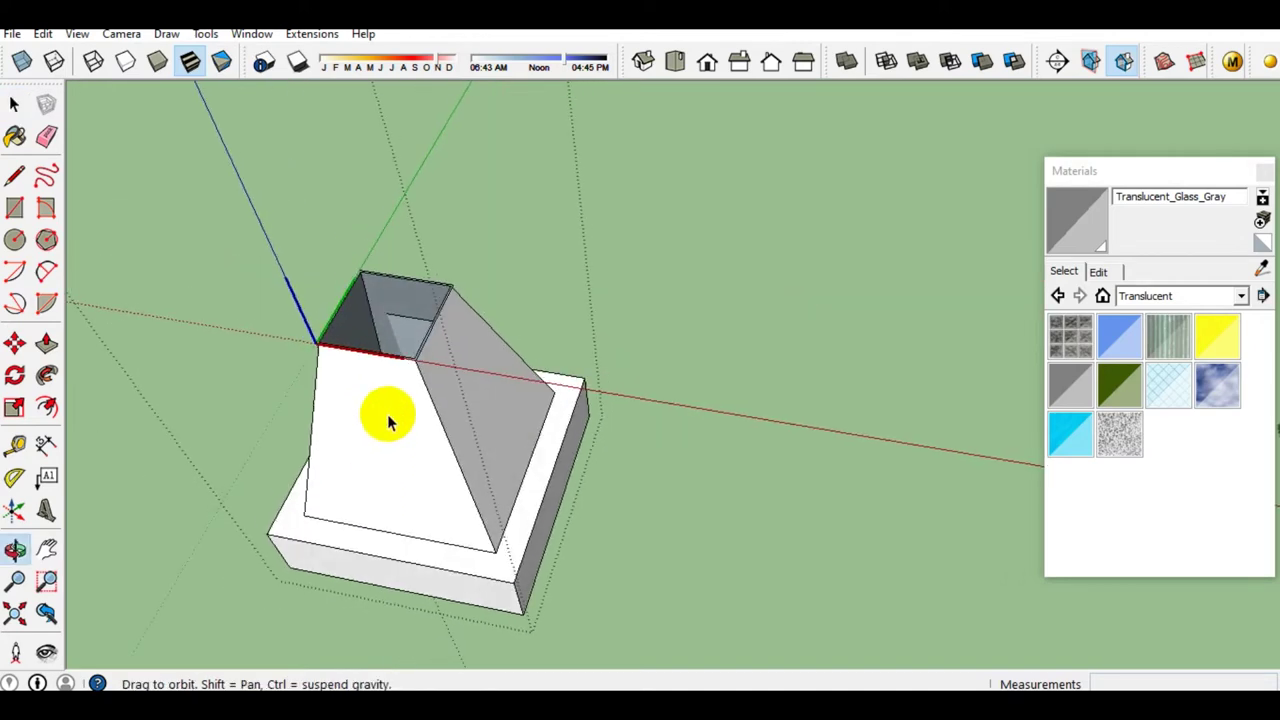
{"action": "scroll", "coordinate": [400, 380], "scroll_direction": "up", "scroll_amount": 2}
{"action": "mouse_move", "coordinate": [414, 349]}
{"action": "middle_mouse_down"}
{"action": "mouse_move", "coordinate": [563, 417]}
{"action": "mouse_move", "coordinate": [577, 346]}
{"action": "mouse_move", "coordinate": [612, 407]}
{"action": "mouse_move", "coordinate": [777, 320]}
{"action": "mouse_move", "coordinate": [508, 470]}
{"action": "mouse_move", "coordinate": [523, 537]}
{"action": "mouse_move", "coordinate": [354, 503]}
{"action": "middle_mouse_up"}
{"action": "middle_click_drag", "start_coordinate": [563, 335], "coordinate": [422, 490]}
Select the whole footing box and run Intersect Faces With Model on it
{"action": "triple_click", "coordinate": [420, 490]}
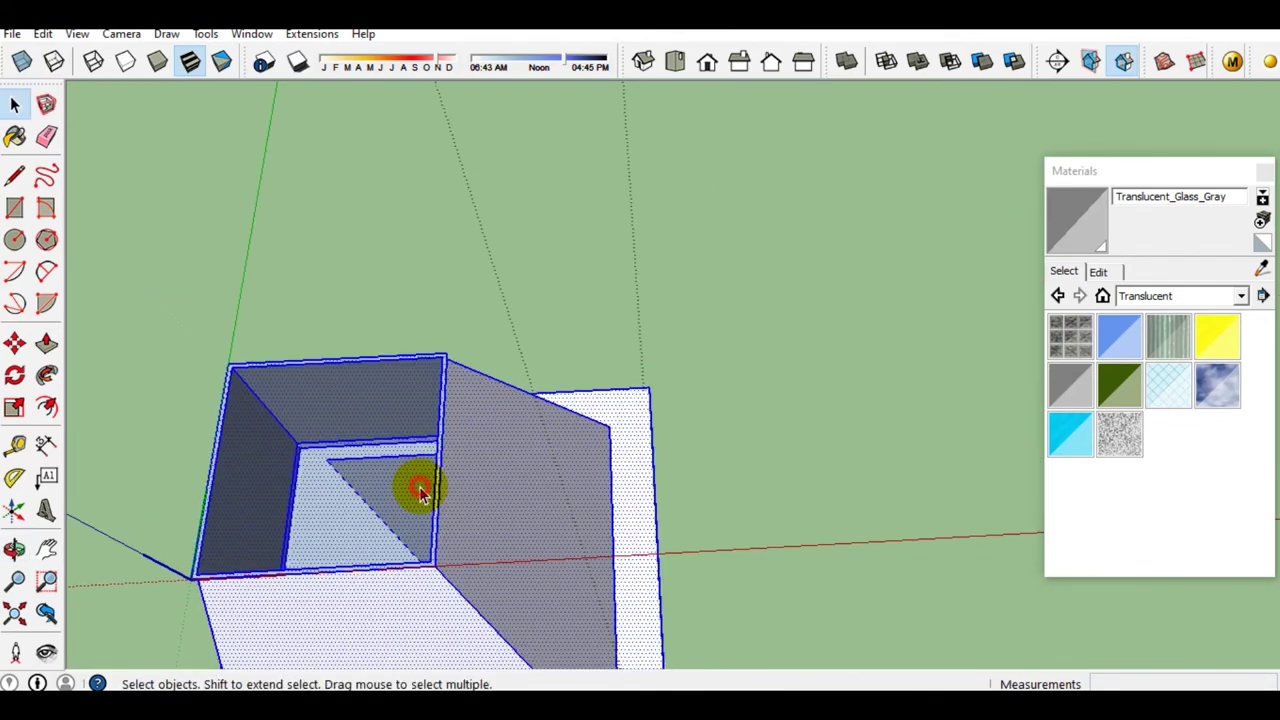
{"action": "right_click", "coordinate": [405, 505]}
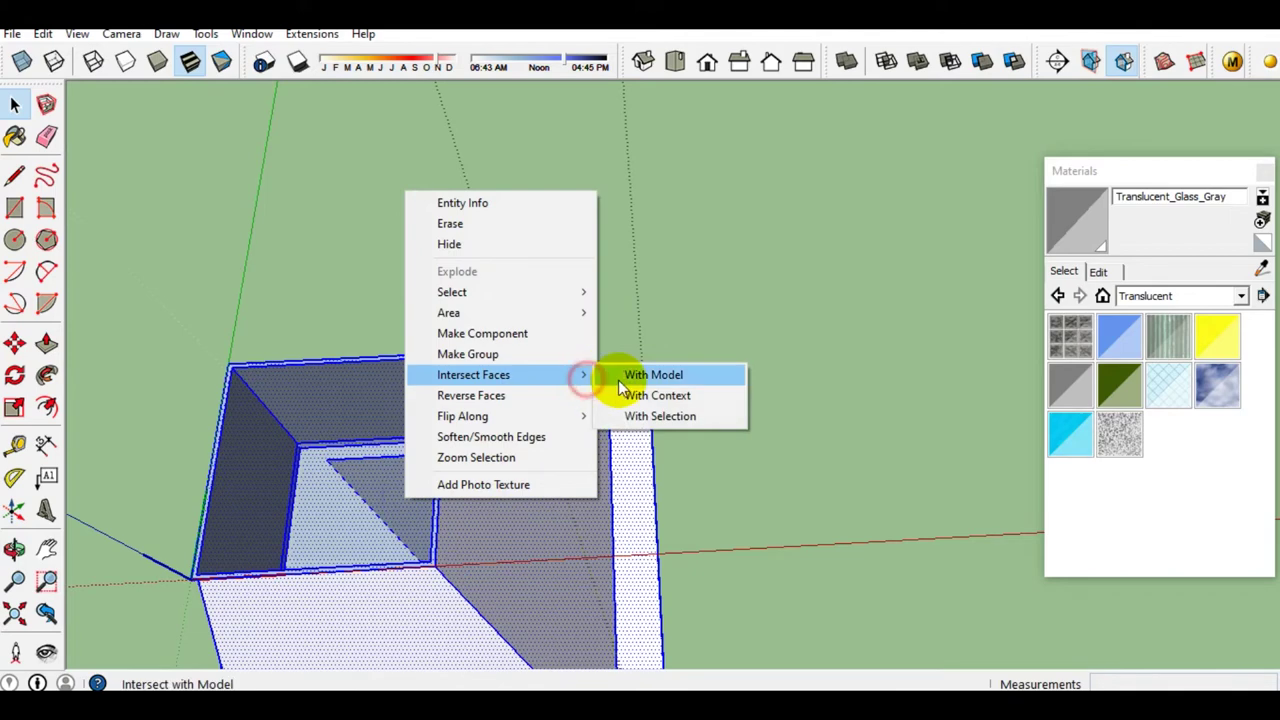
{"action": "left_click", "coordinate": [626, 381]}
{"action": "mouse_move", "coordinate": [433, 545]}
{"action": "middle_mouse_down"}
{"action": "mouse_move", "coordinate": [477, 503]}
{"action": "mouse_move", "coordinate": [674, 400]}
{"action": "mouse_move", "coordinate": [680, 349]}
{"action": "mouse_move", "coordinate": [663, 437]}
{"action": "mouse_move", "coordinate": [640, 406]}
{"action": "mouse_move", "coordinate": [643, 432]}
{"action": "middle_mouse_up"}
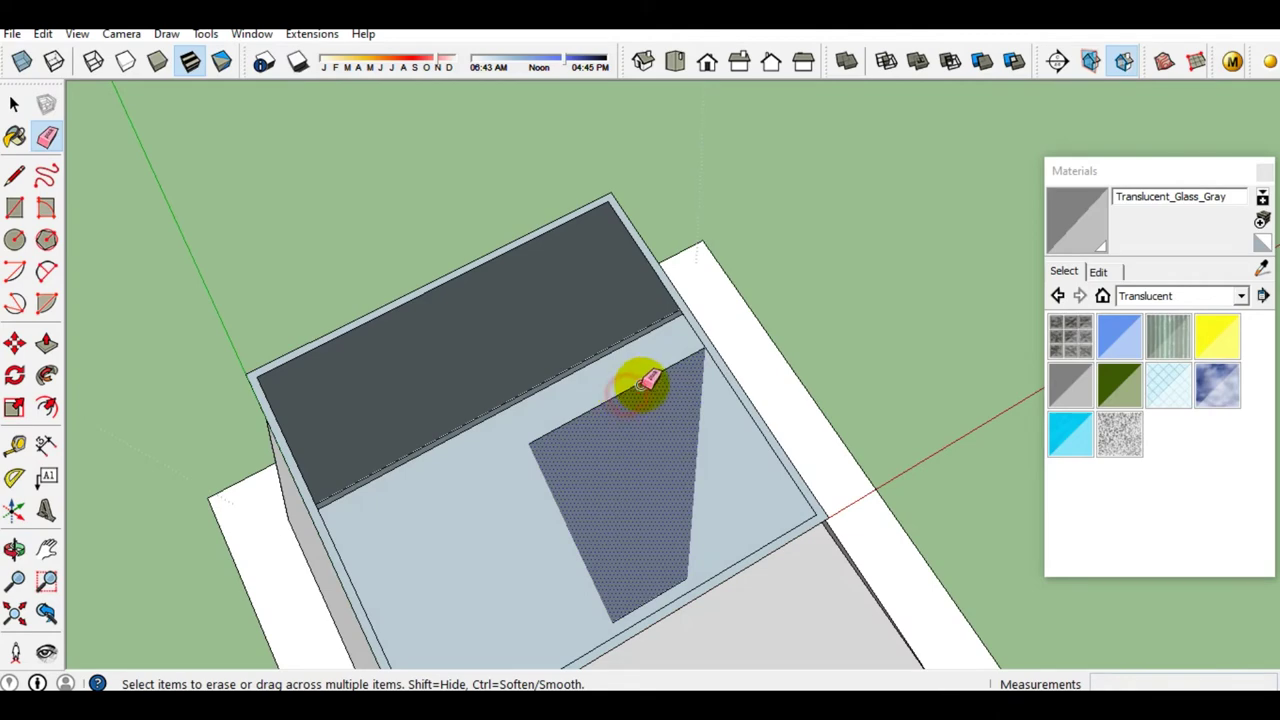
Erase the stray hatched trapezoid face from the footing box
{"action": "left_click", "coordinate": [640, 383]}
{"action": "mouse_move", "coordinate": [668, 568]}
{"action": "middle_mouse_down"}
{"action": "mouse_move", "coordinate": [623, 663]}
{"action": "mouse_move", "coordinate": [646, 474]}
{"action": "mouse_move", "coordinate": [668, 418]}
{"action": "middle_mouse_up"}
{"action": "mouse_move", "coordinate": [745, 459]}
{"action": "middle_mouse_down"}
{"action": "mouse_move", "coordinate": [600, 391]}
{"action": "mouse_move", "coordinate": [743, 197]}
{"action": "middle_mouse_up"}
{"action": "scroll", "coordinate": [757, 260], "scroll_direction": "up", "scroll_amount": 3}
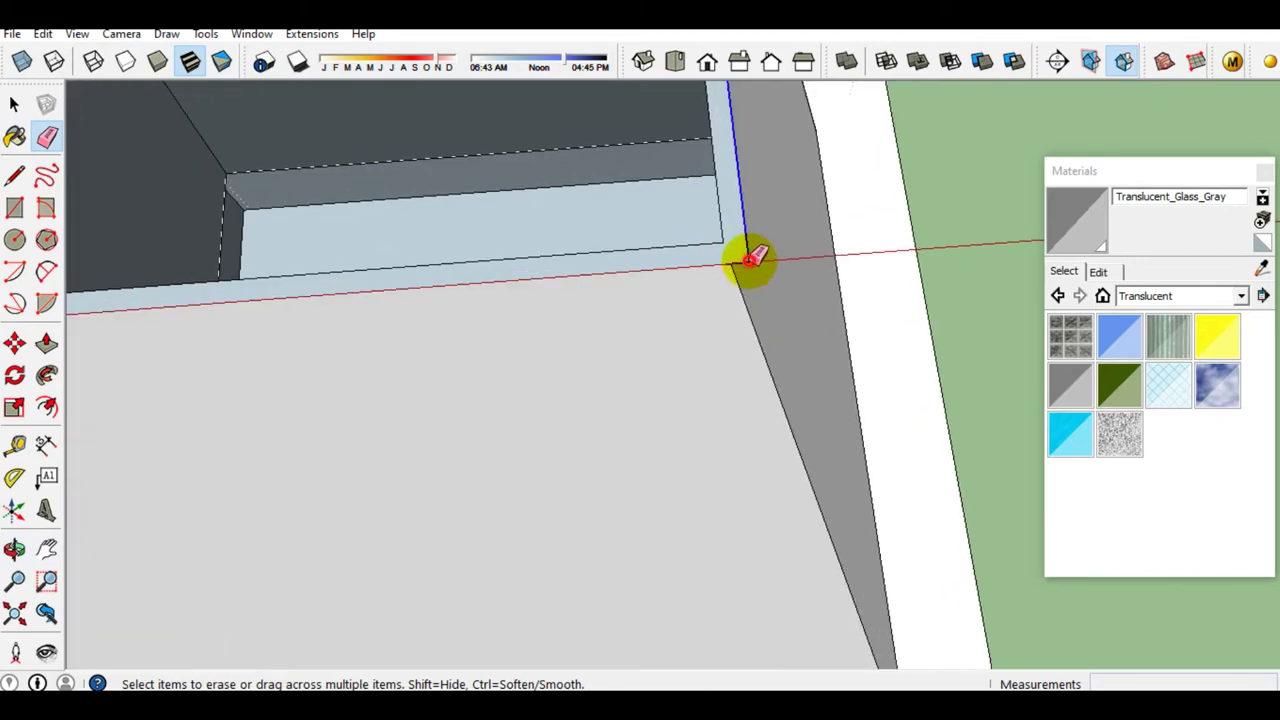
{"action": "scroll", "coordinate": [754, 260], "scroll_direction": "down", "scroll_amount": 3}
{"action": "scroll", "coordinate": [345, 310], "scroll_direction": "up", "scroll_amount": 3}
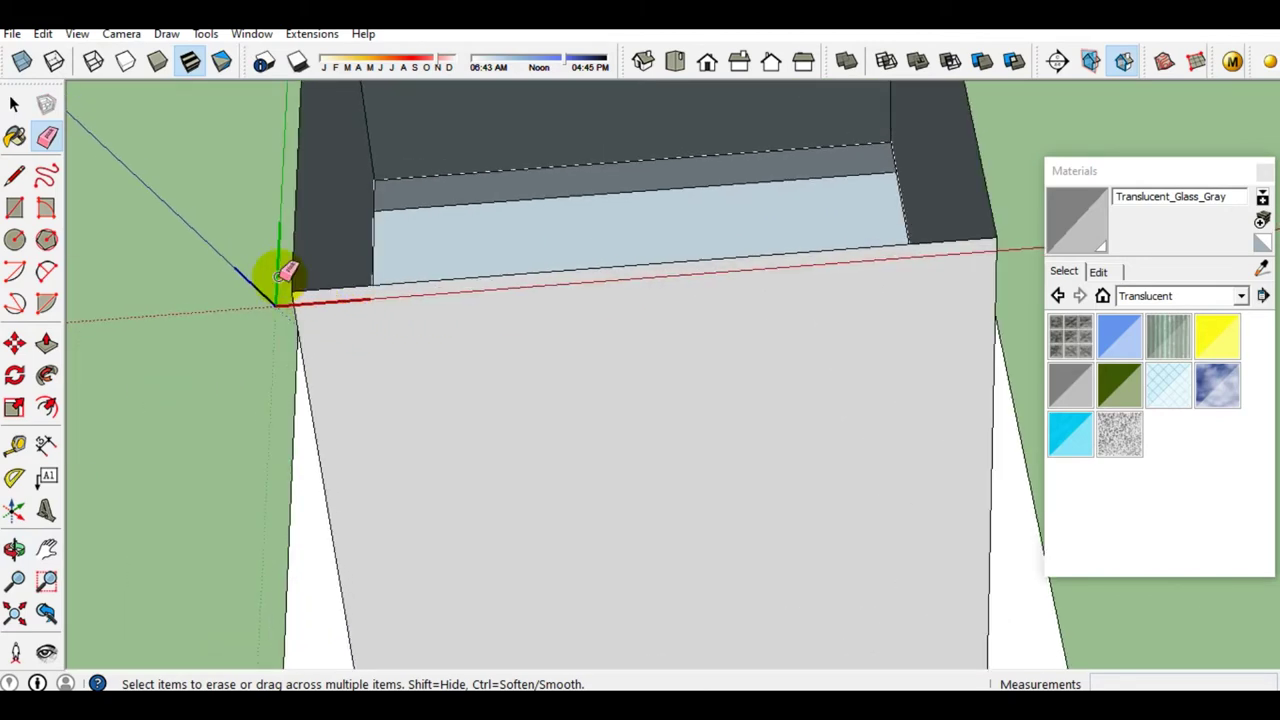
{"action": "scroll", "coordinate": [278, 277], "scroll_direction": "down", "scroll_amount": 3}
{"action": "middle_click_drag", "start_coordinate": [278, 277], "coordinate": [357, 343]}
{"action": "scroll", "coordinate": [420, 320], "scroll_direction": "up", "scroll_amount": 5}
{"action": "scroll", "coordinate": [420, 370], "scroll_direction": "down", "scroll_amount": 2}
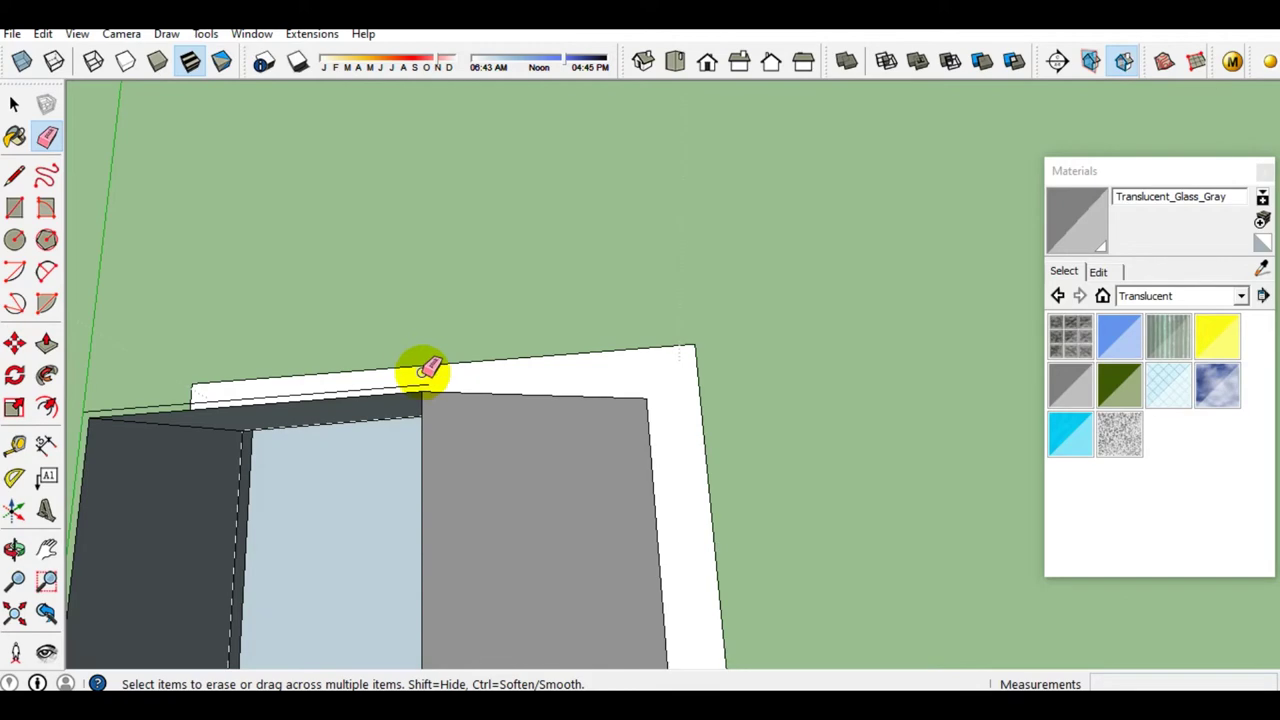
{"action": "scroll", "coordinate": [422, 385], "scroll_direction": "up", "scroll_amount": 1}
{"action": "mouse_move", "coordinate": [355, 407]}
{"action": "middle_mouse_down"}
{"action": "mouse_move", "coordinate": [737, 360]}
{"action": "mouse_move", "coordinate": [629, 300]}
{"action": "middle_mouse_up"}
{"action": "scroll", "coordinate": [634, 400], "scroll_direction": "down", "scroll_amount": 3}
Draw a line across the box rim to close its top face
{"action": "key", "text": "space"}
{"action": "middle_click_drag", "start_coordinate": [636, 430], "coordinate": [500, 391]}
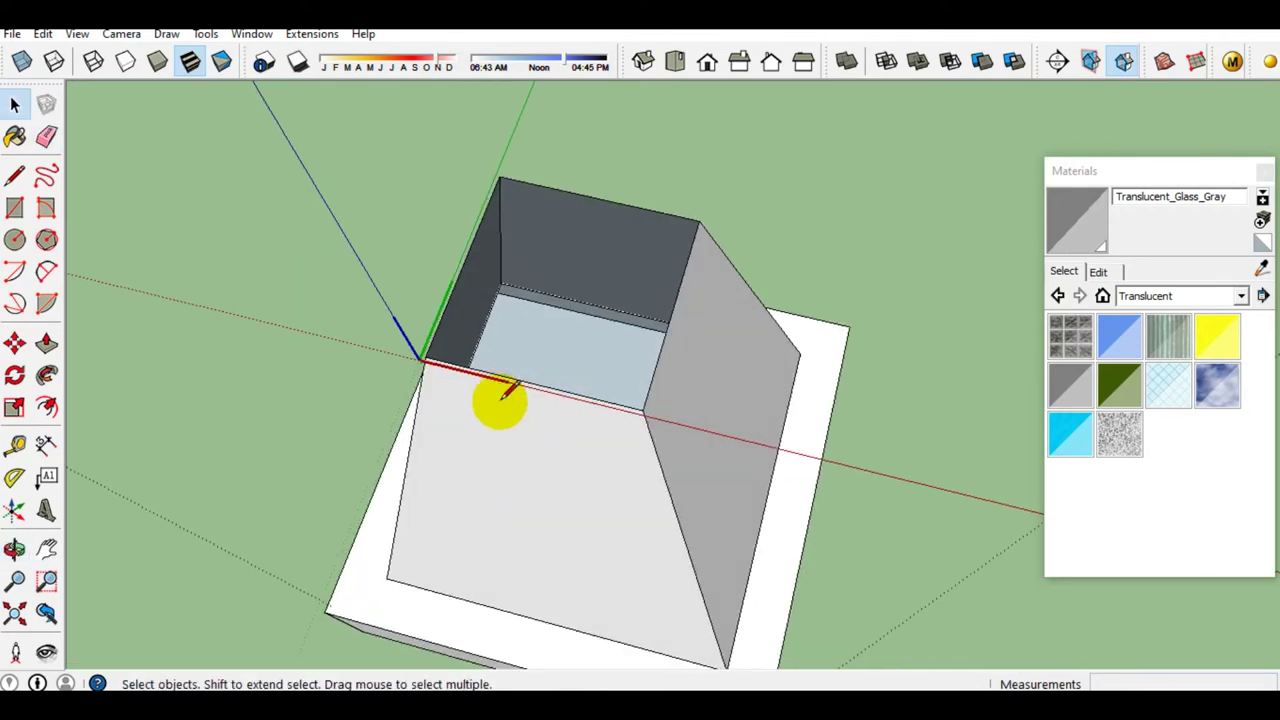
{"action": "scroll", "coordinate": [450, 370], "scroll_direction": "up", "scroll_amount": 2}
{"action": "key", "text": "l"}
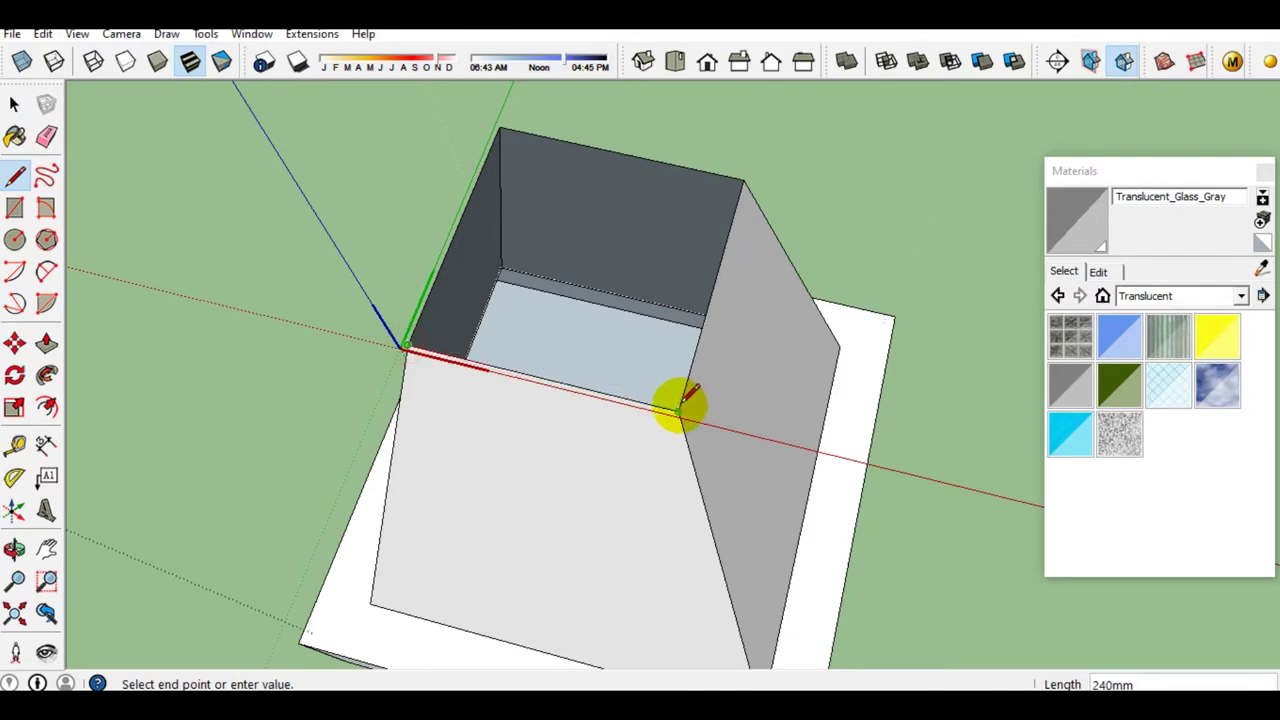
{"action": "left_click", "coordinate": [681, 405]}
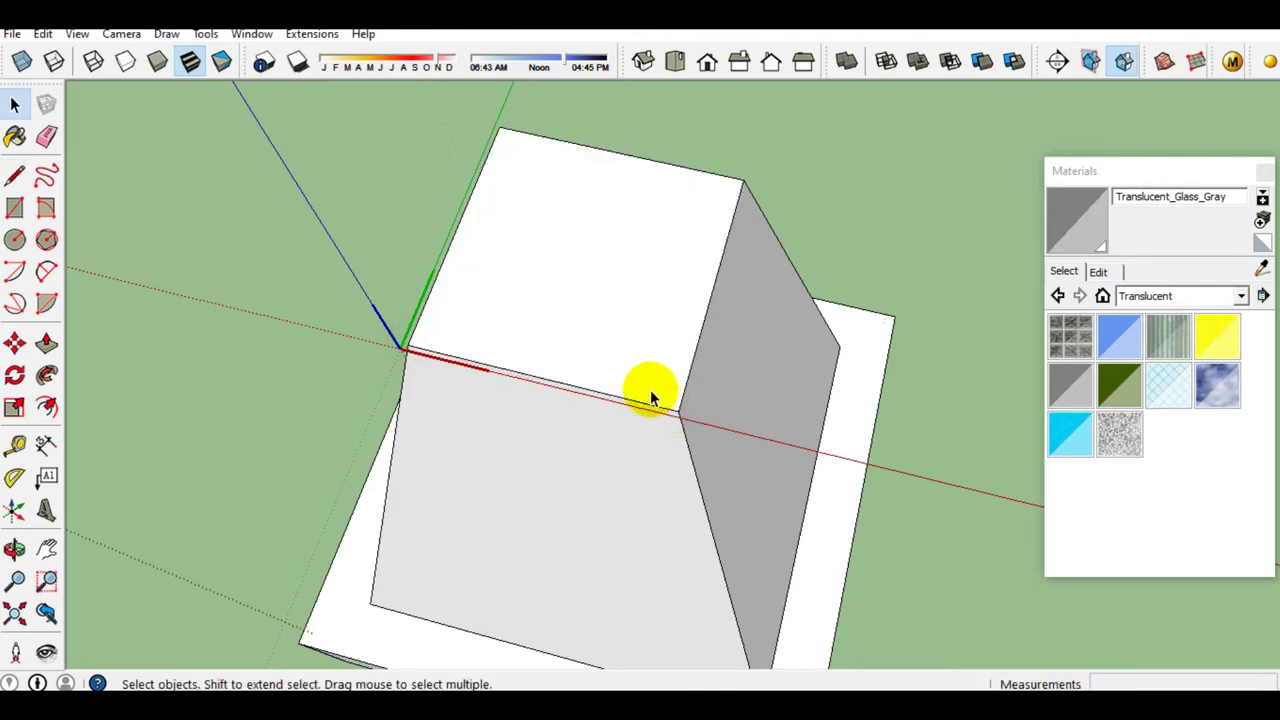
Unhide the last hidden geometry to bring back the upper column
{"action": "middle_click_drag", "start_coordinate": [650, 397], "coordinate": [561, 337]}
{"action": "left_click", "coordinate": [560, 337]}
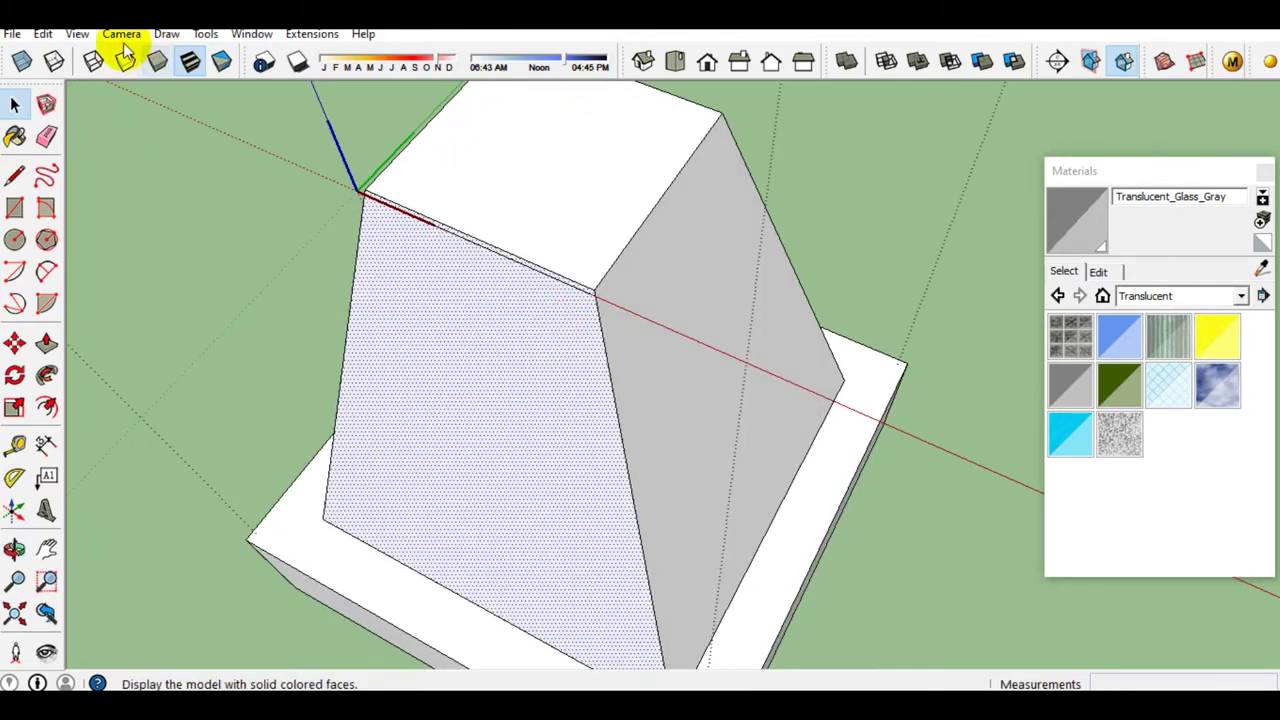
{"action": "left_click", "coordinate": [45, 34]}
{"action": "mouse_move", "coordinate": [78, 302]}
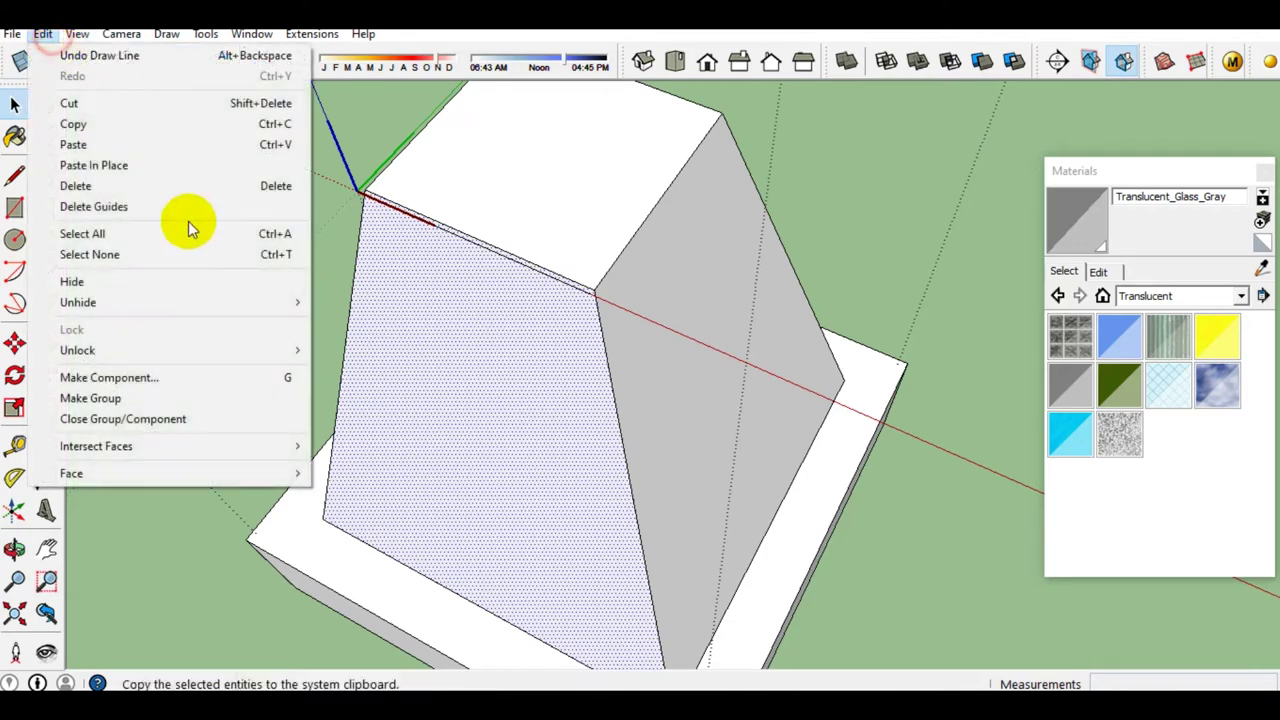
{"action": "left_click", "coordinate": [231, 303]}
{"action": "left_click", "coordinate": [357, 325]}
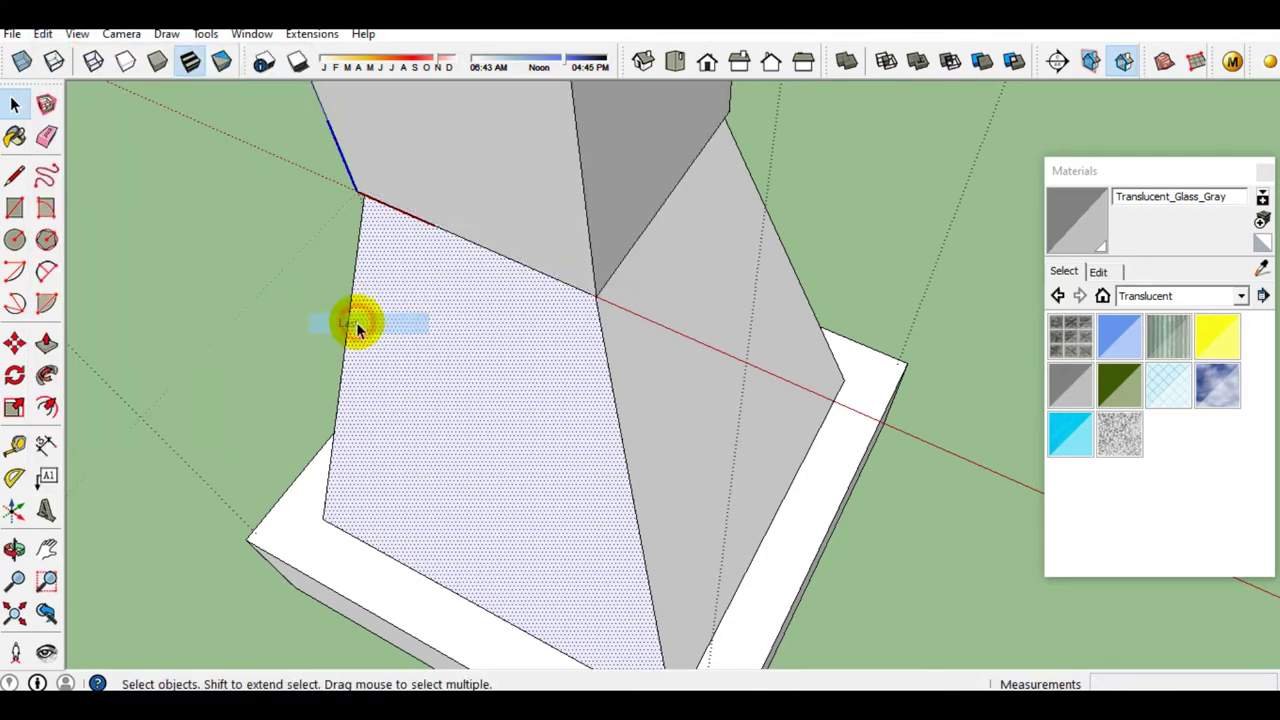
Window-select the whole footing base below the tower
{"action": "mouse_move", "coordinate": [572, 305]}
{"action": "middle_mouse_down"}
{"action": "mouse_move", "coordinate": [571, 271]}
{"action": "mouse_move", "coordinate": [609, 309]}
{"action": "mouse_move", "coordinate": [723, 217]}
{"action": "mouse_move", "coordinate": [740, 255]}
{"action": "mouse_move", "coordinate": [643, 309]}
{"action": "mouse_move", "coordinate": [483, 310]}
{"action": "middle_mouse_up"}
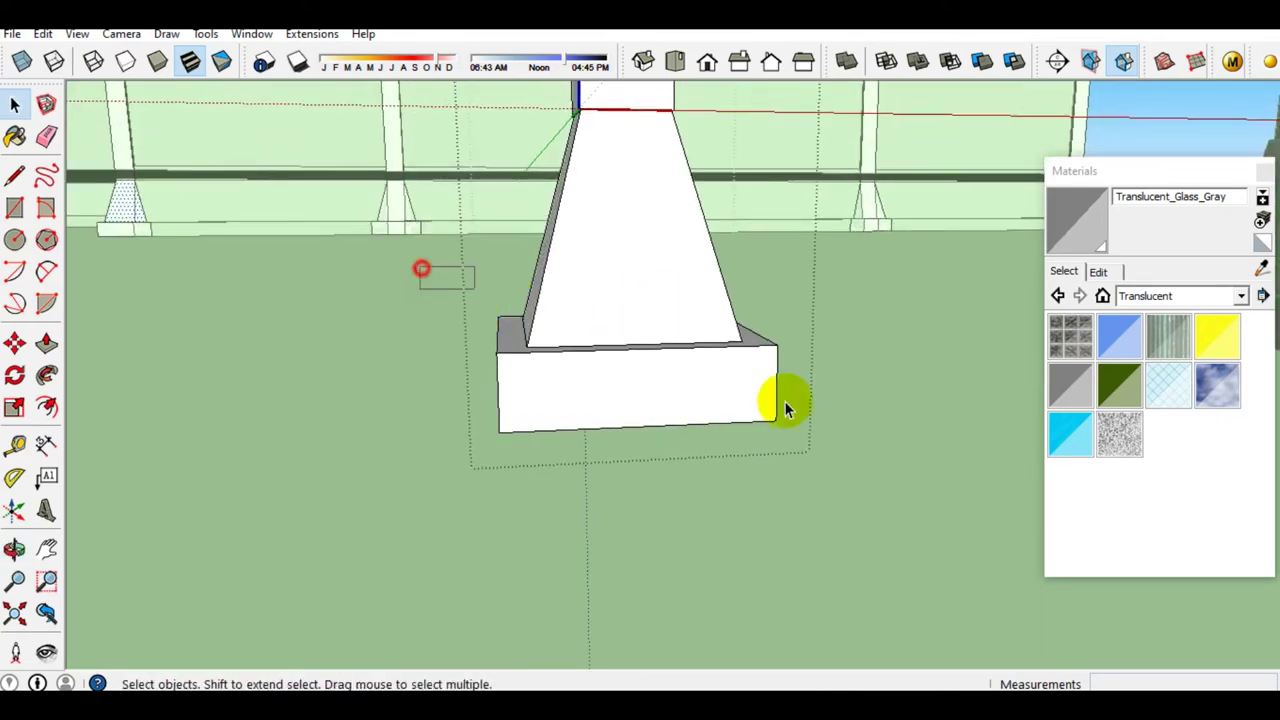
{"action": "left_click_drag", "start_coordinate": [924, 460], "coordinate": [924, 461]}
{"action": "mouse_move", "coordinate": [677, 374]}
{"action": "middle_mouse_down"}
{"action": "mouse_move", "coordinate": [334, 380]}
{"action": "mouse_move", "coordinate": [149, 566]}
{"action": "mouse_move", "coordinate": [740, 423]}
{"action": "middle_mouse_up"}
{"action": "right_click", "coordinate": [697, 380]}
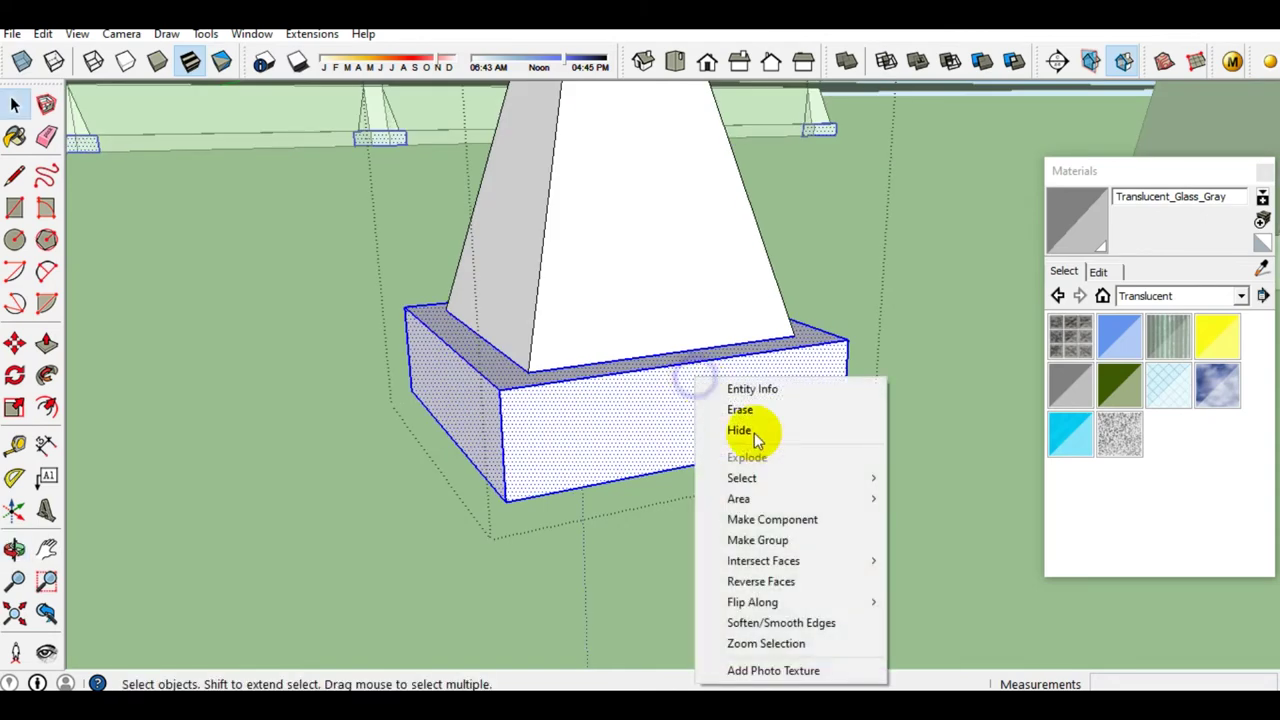
Make the selected base a group and move it away from the tower
{"action": "left_click", "coordinate": [776, 540]}
{"action": "middle_click_drag", "start_coordinate": [773, 506], "coordinate": [690, 535]}
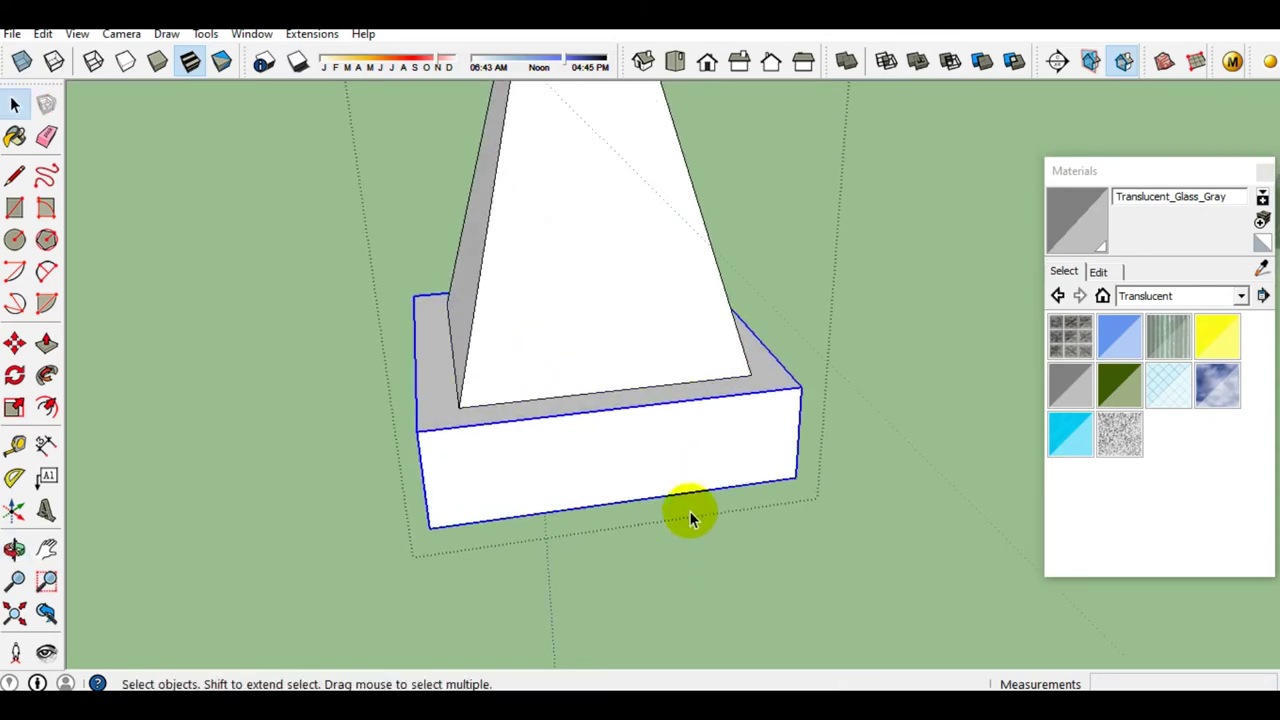
{"action": "key", "text": "m"}
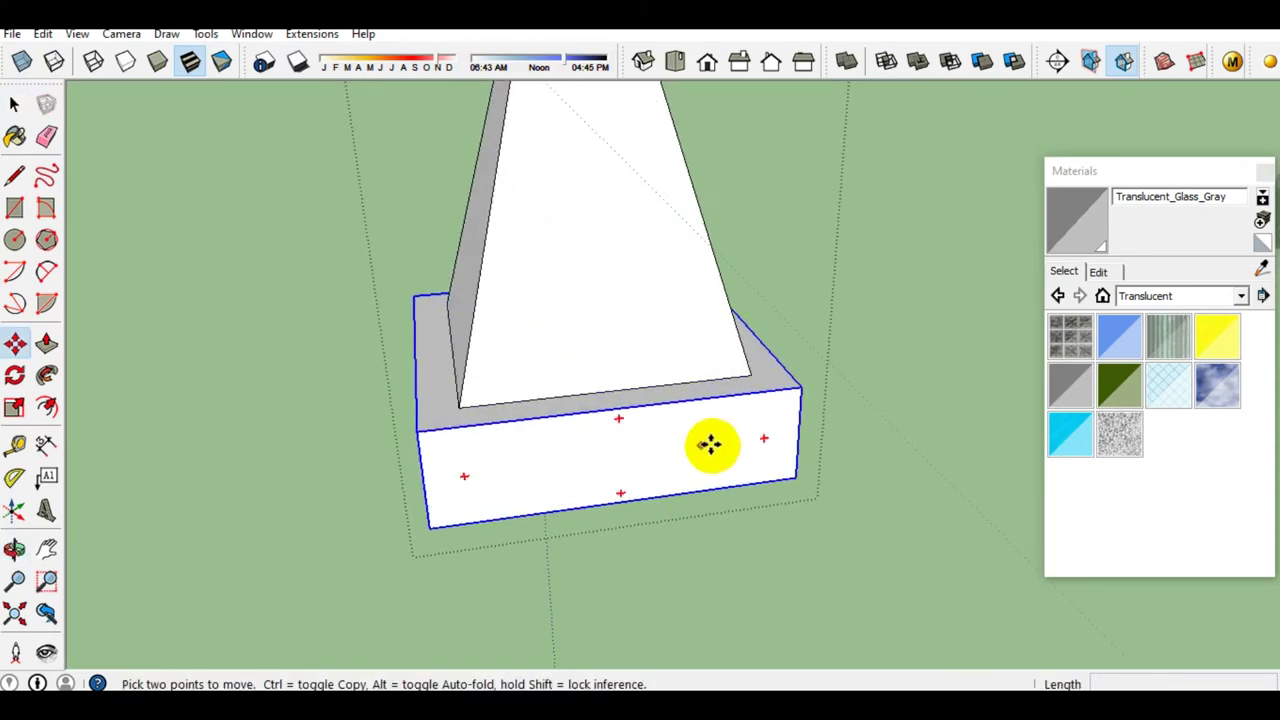
{"action": "left_click", "coordinate": [712, 443]}
{"action": "left_click", "coordinate": [283, 492]}
{"action": "mouse_move", "coordinate": [283, 492]}
{"action": "middle_mouse_down"}
{"action": "mouse_move", "coordinate": [606, 437]}
{"action": "mouse_move", "coordinate": [640, 451]}
{"action": "mouse_move", "coordinate": [571, 463]}
{"action": "mouse_move", "coordinate": [556, 540]}
{"action": "middle_mouse_up"}
Close the inner rectangle on the box top and delete it, leaving one plain face
{"action": "key", "text": "l"}
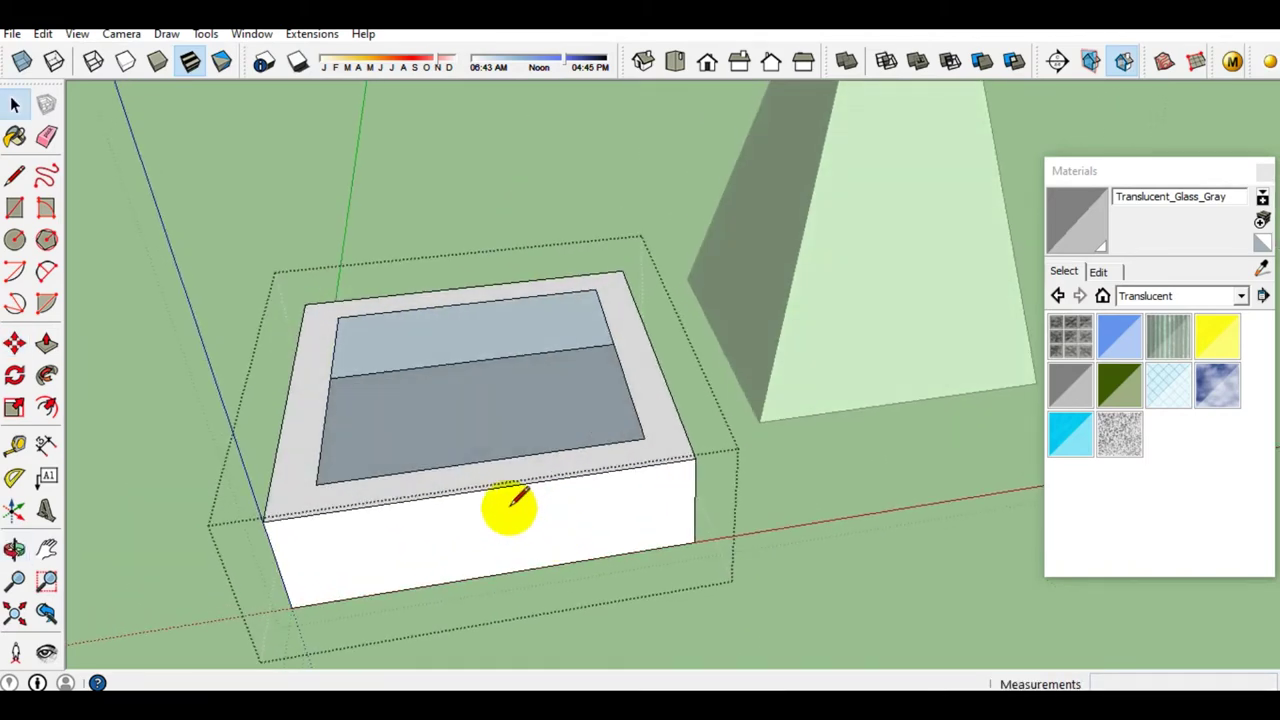
{"action": "left_click", "coordinate": [648, 433]}
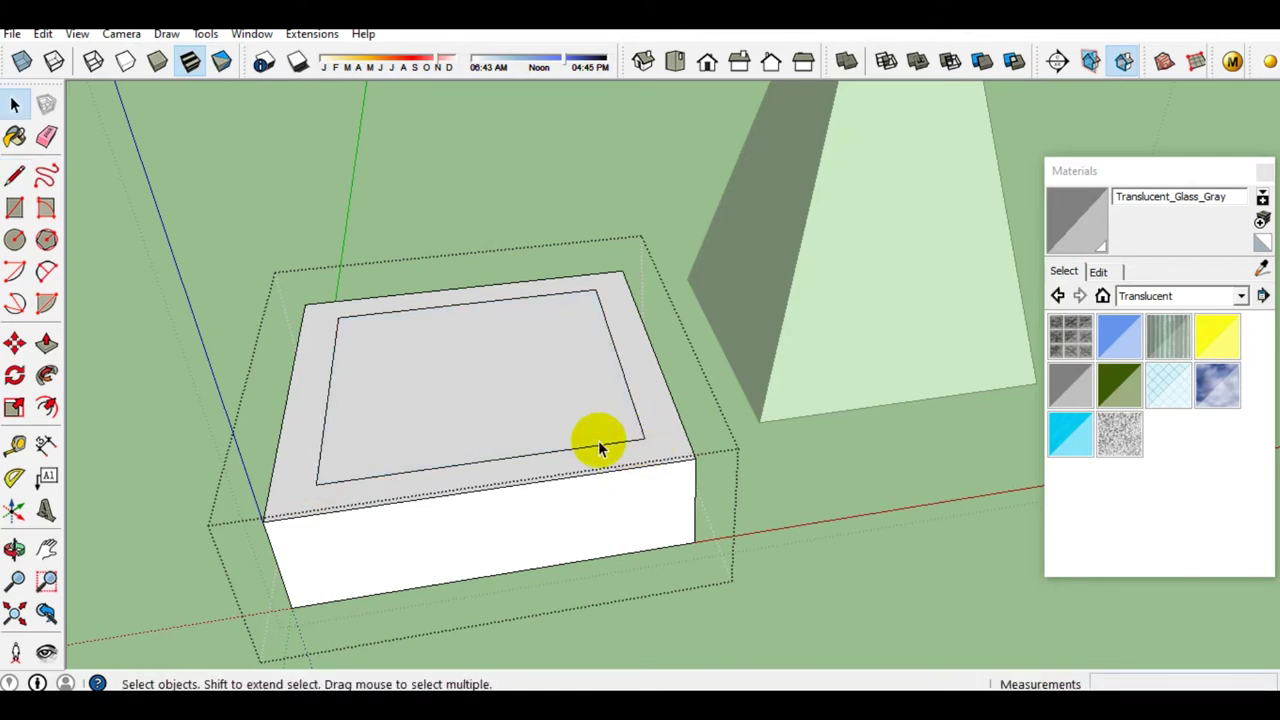
{"action": "double_click", "coordinate": [528, 430]}
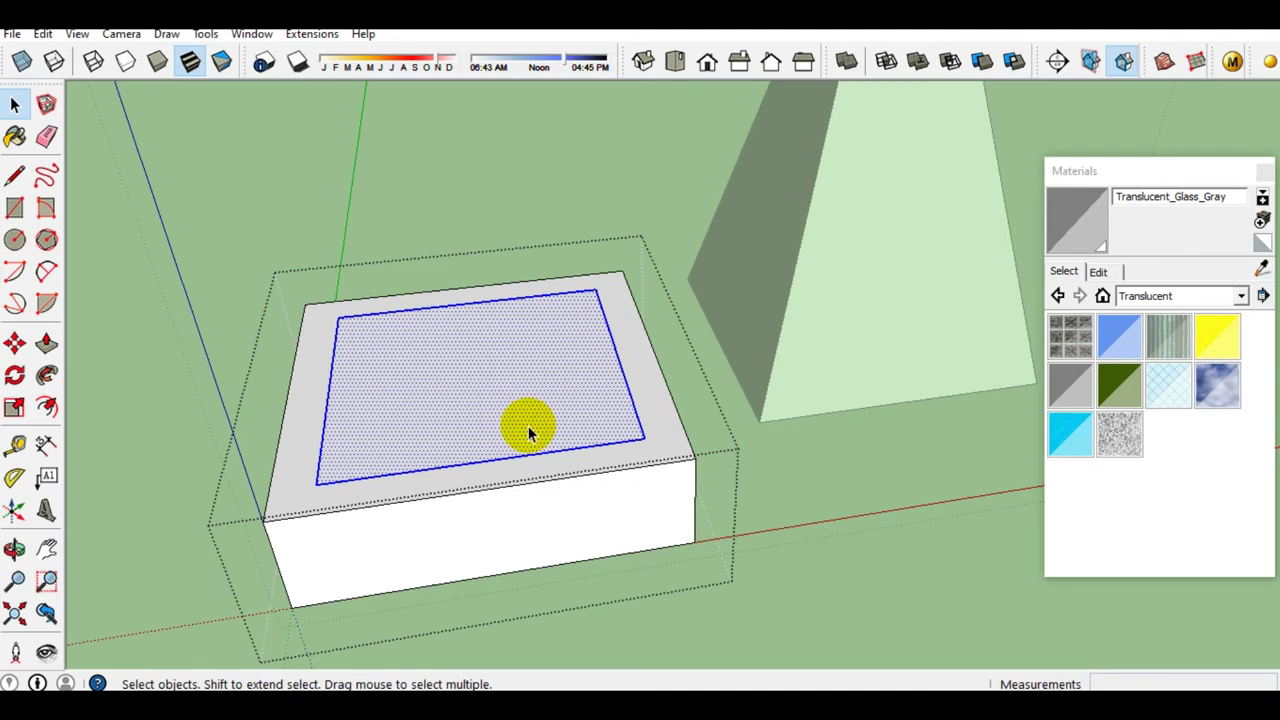
{"action": "key", "text": "l"}
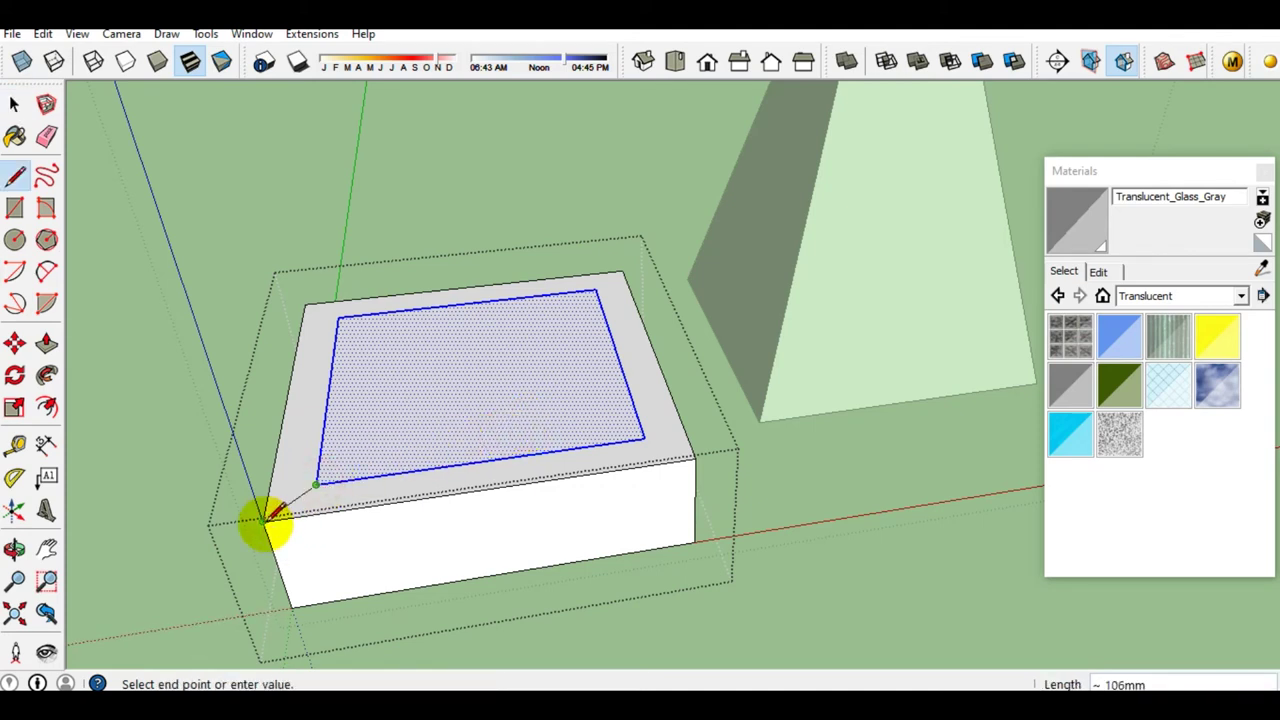
{"action": "key", "text": "space"}
{"action": "key", "text": "Delete"}
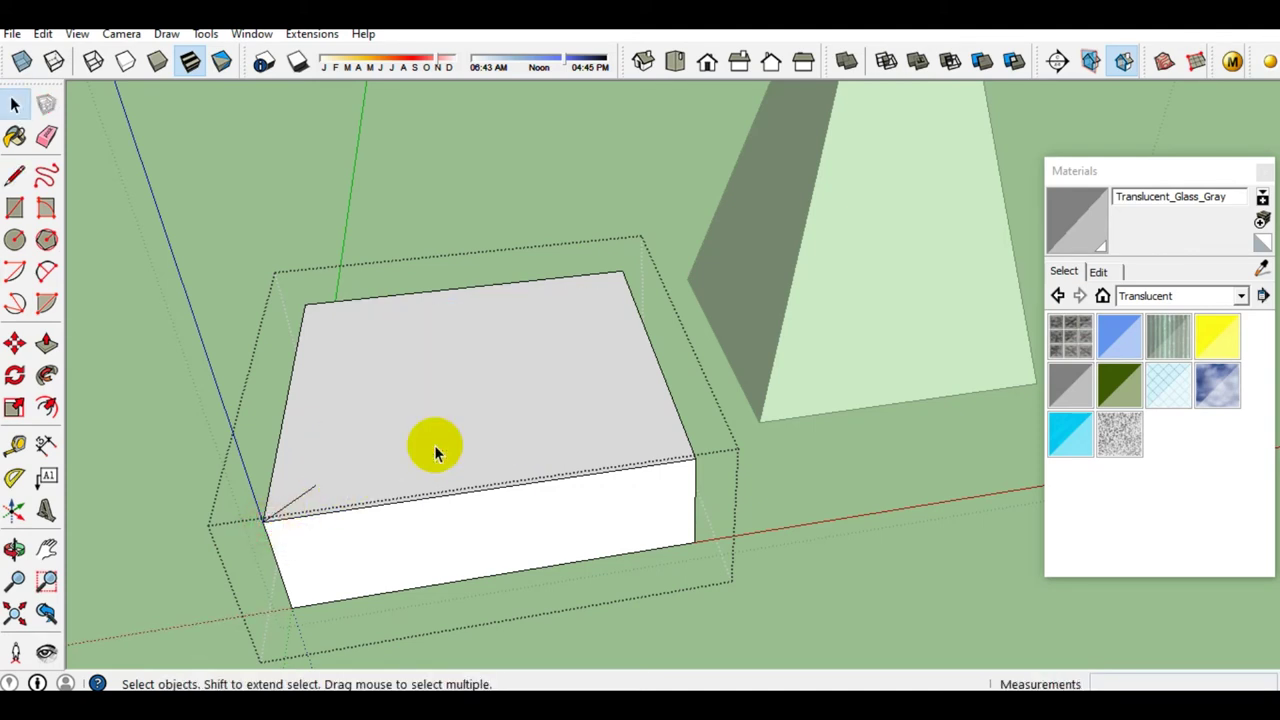
{"action": "double_click", "coordinate": [434, 450]}
{"action": "triple_click", "coordinate": [434, 450]}
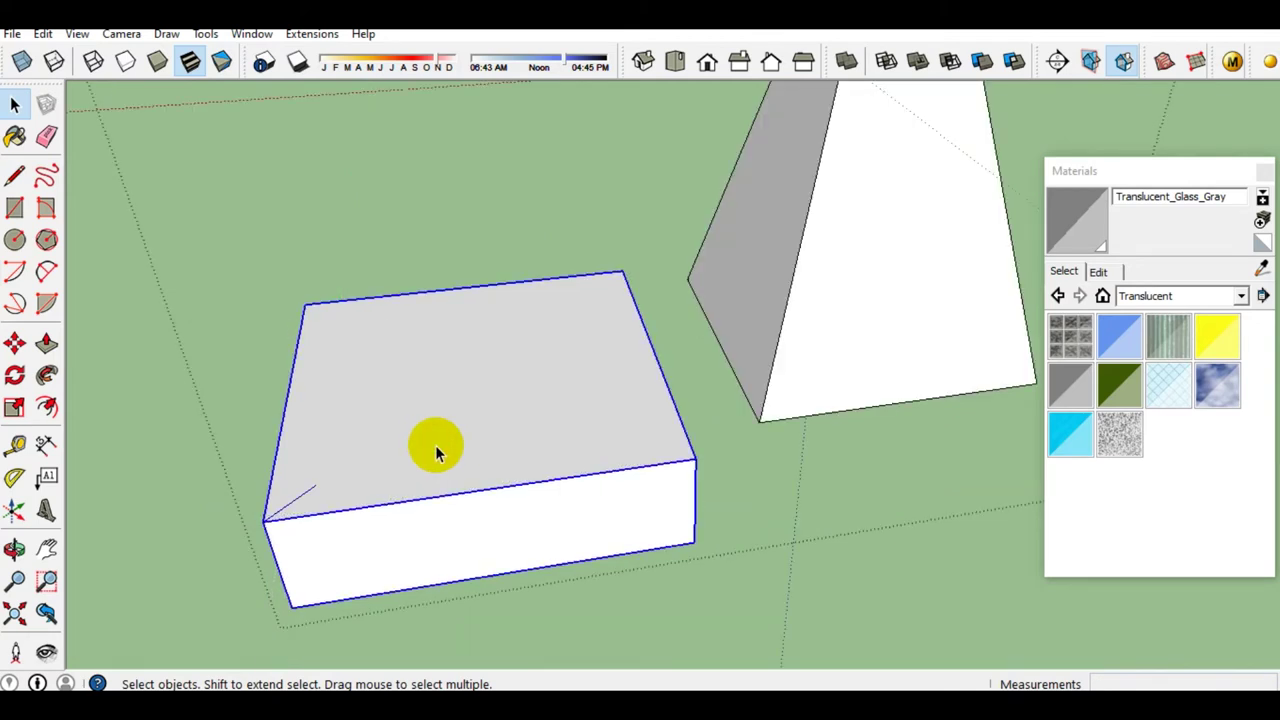
Move the box so it sits at the pyramid's corner
{"action": "key", "text": "m"}
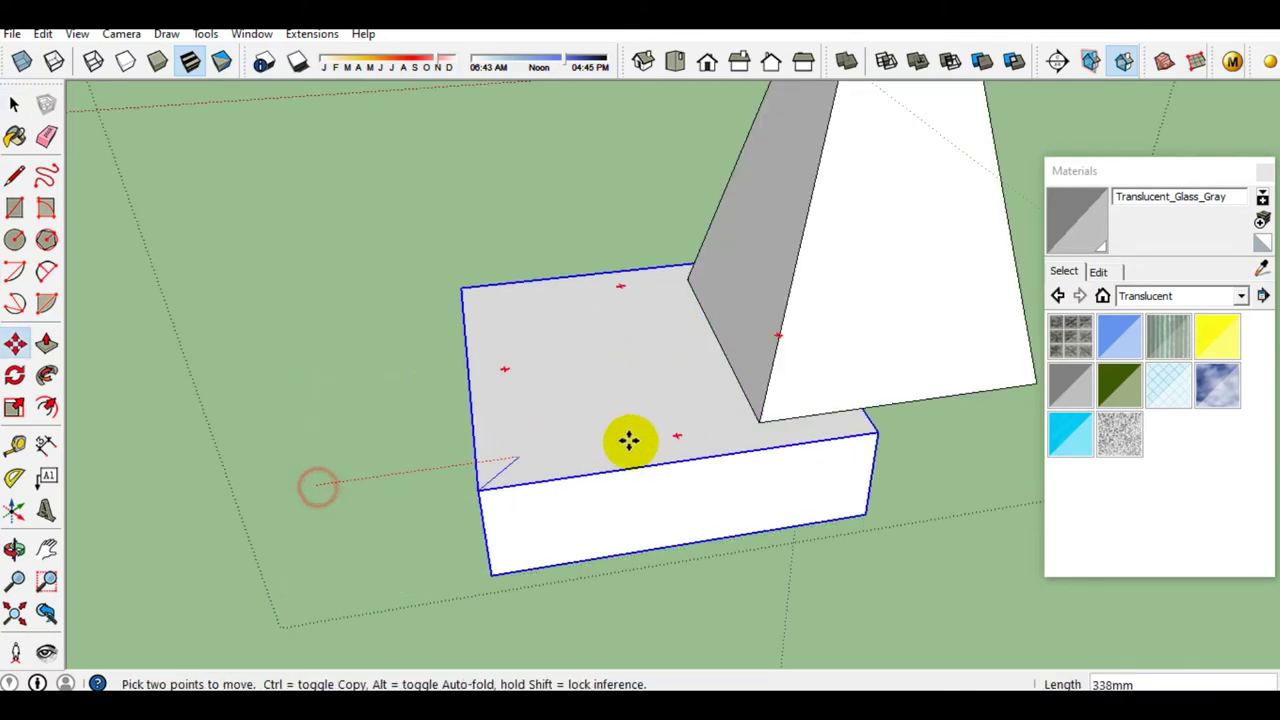
{"action": "left_click", "coordinate": [762, 432]}
{"action": "key", "text": "space"}
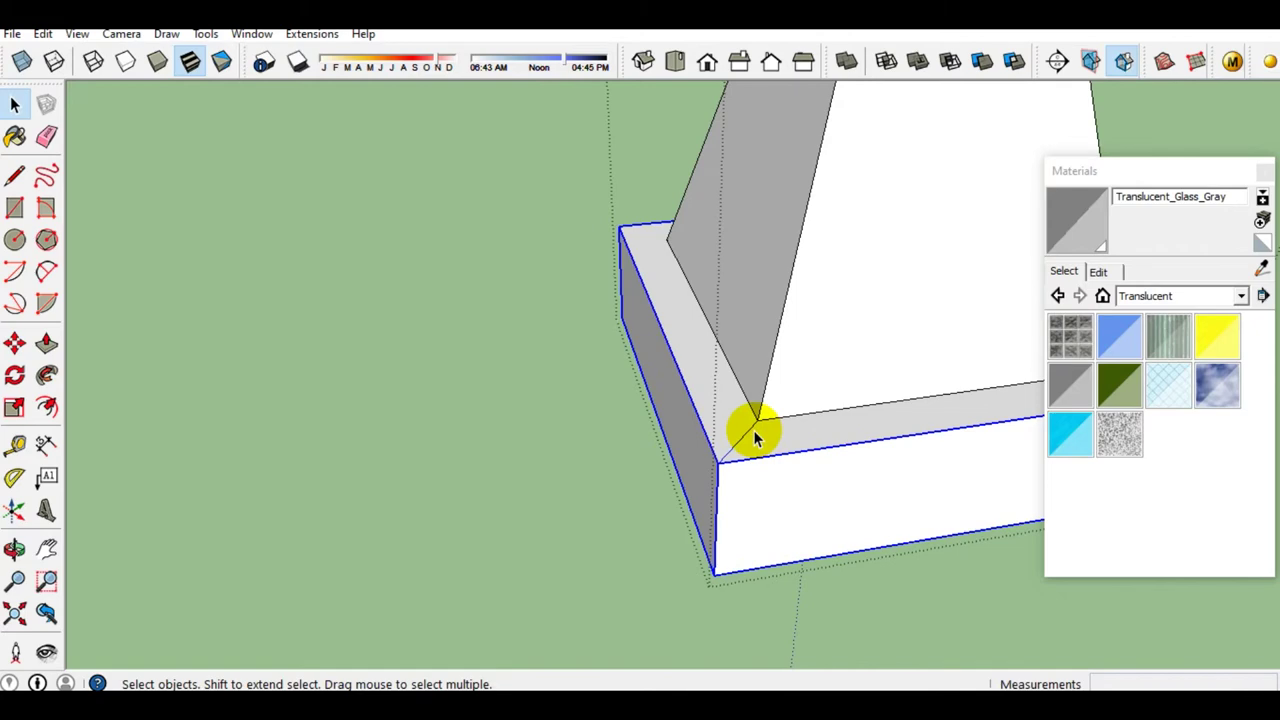
{"action": "scroll", "coordinate": [755, 435], "scroll_direction": "up", "scroll_amount": 2}
{"action": "mouse_move", "coordinate": [800, 432]}
{"action": "middle_mouse_down"}
{"action": "mouse_move", "coordinate": [620, 471]}
{"action": "mouse_move", "coordinate": [737, 386]}
{"action": "mouse_move", "coordinate": [680, 363]}
{"action": "mouse_move", "coordinate": [569, 380]}
{"action": "mouse_move", "coordinate": [778, 366]}
{"action": "middle_mouse_up"}
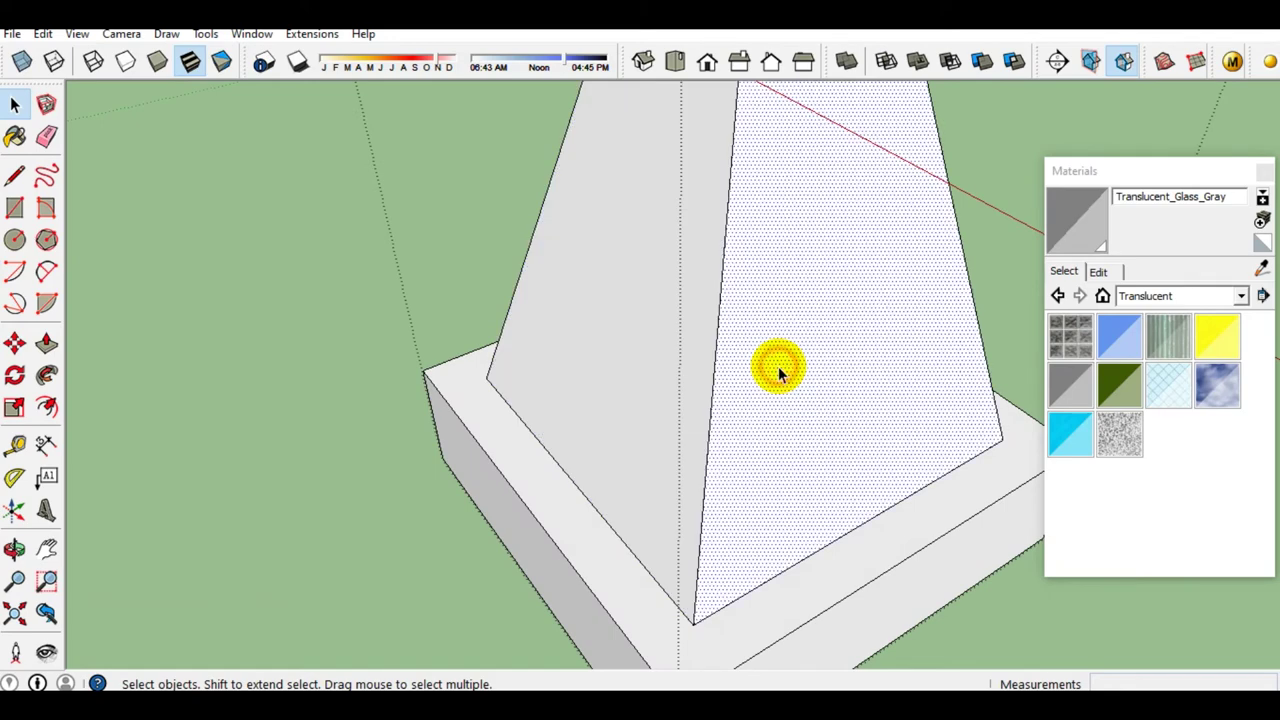
Hide the pyramid's front face to see inside the box
{"action": "left_click", "coordinate": [585, 550]}
{"action": "left_click", "coordinate": [839, 380]}
{"action": "middle_click_drag", "start_coordinate": [834, 380], "coordinate": [711, 353]}
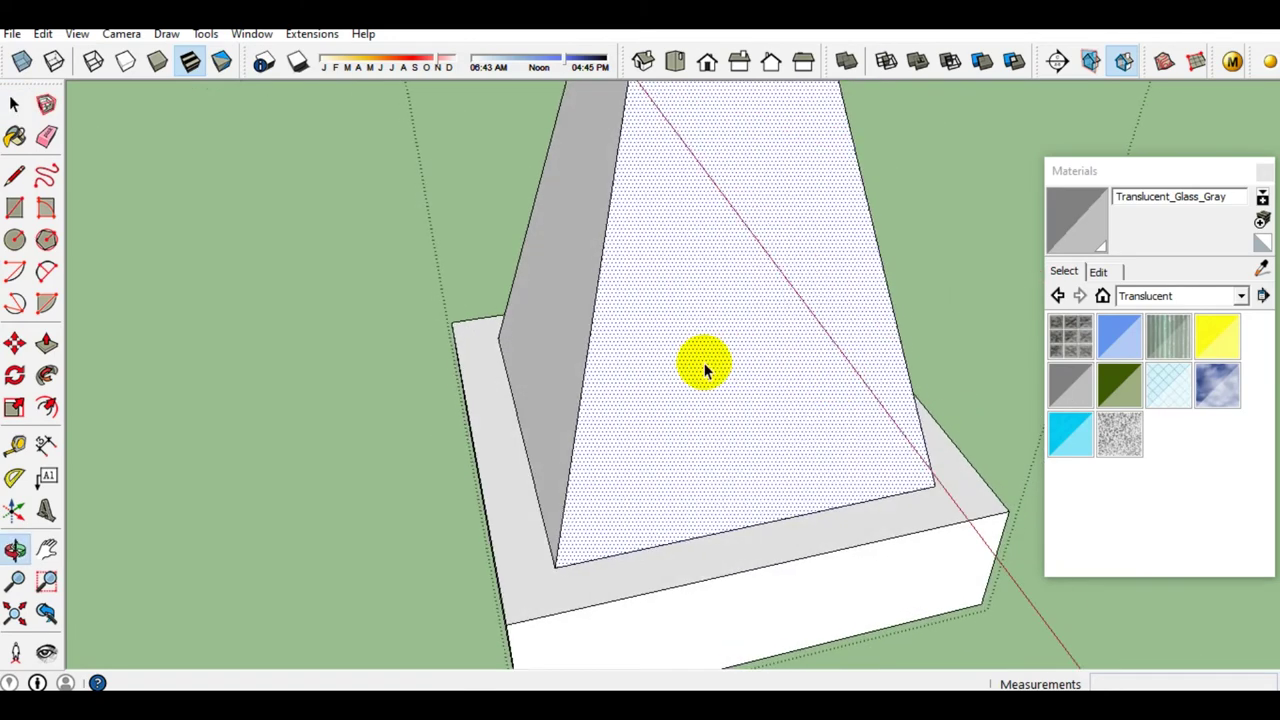
{"action": "middle_click_drag", "start_coordinate": [655, 475], "coordinate": [740, 432]}
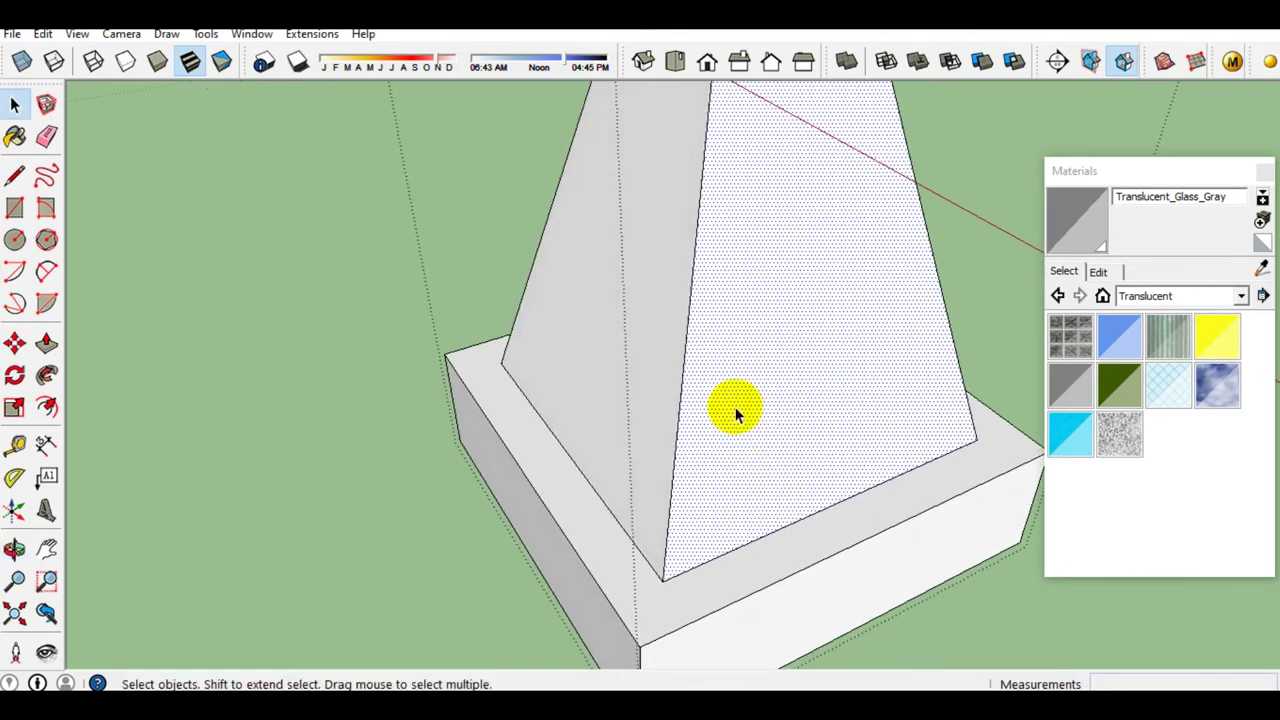
{"action": "right_click", "coordinate": [737, 378]}
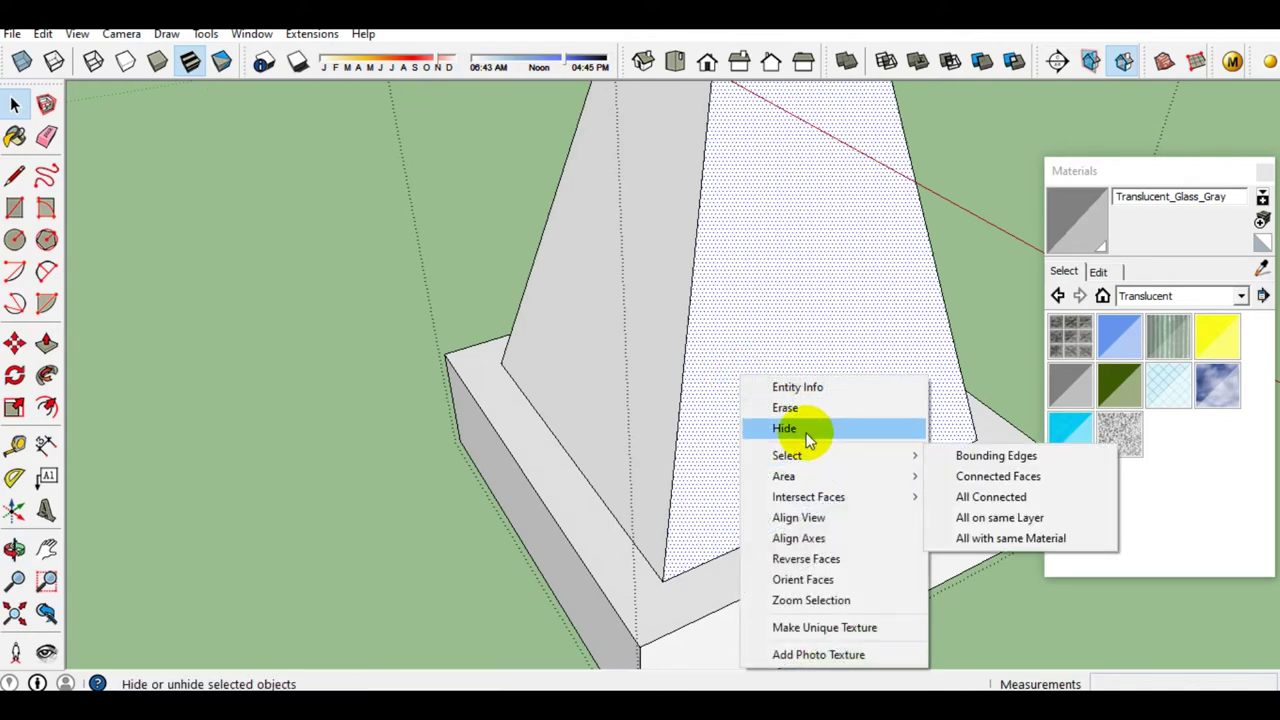
{"action": "left_click", "coordinate": [804, 428]}
{"action": "mouse_move", "coordinate": [802, 467]}
{"action": "middle_mouse_down"}
{"action": "mouse_move", "coordinate": [640, 534]}
{"action": "mouse_move", "coordinate": [600, 600]}
{"action": "mouse_move", "coordinate": [597, 530]}
{"action": "middle_mouse_up"}
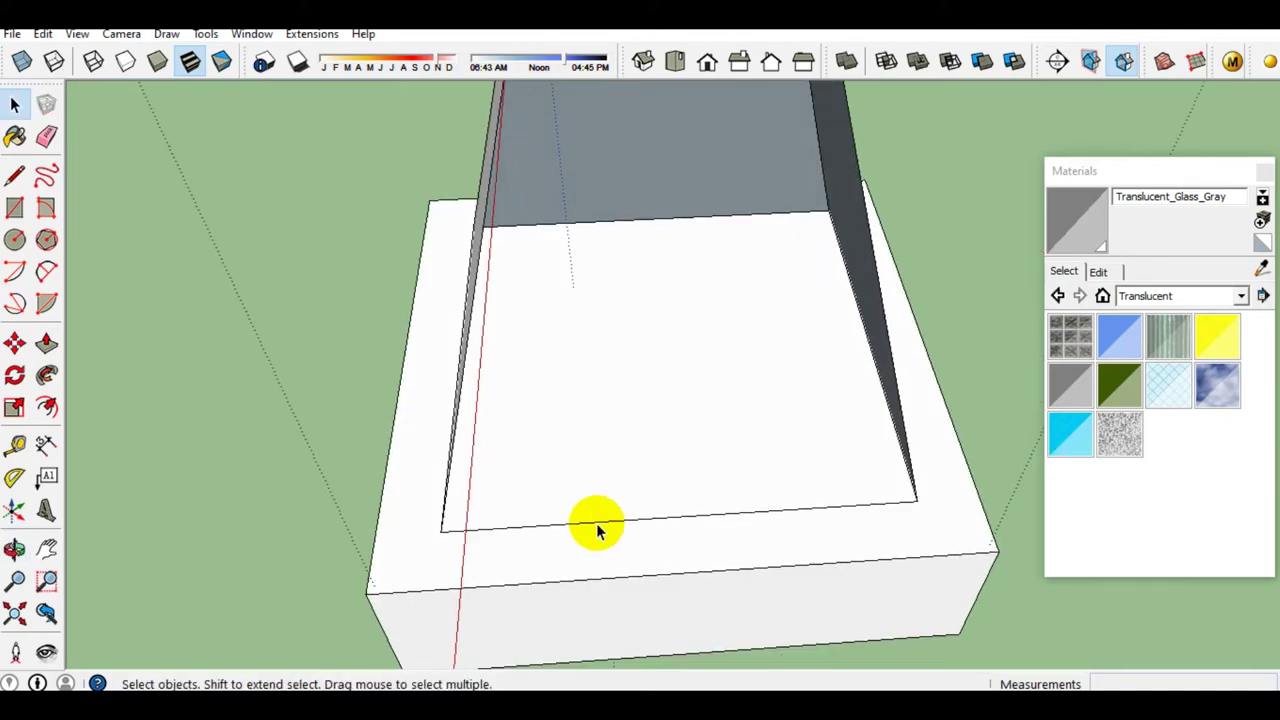
Draw the missing base edge so a bottom face forms, then select it
{"action": "key", "text": "l"}
{"action": "scroll", "coordinate": [452, 540], "scroll_direction": "up", "scroll_amount": 2}
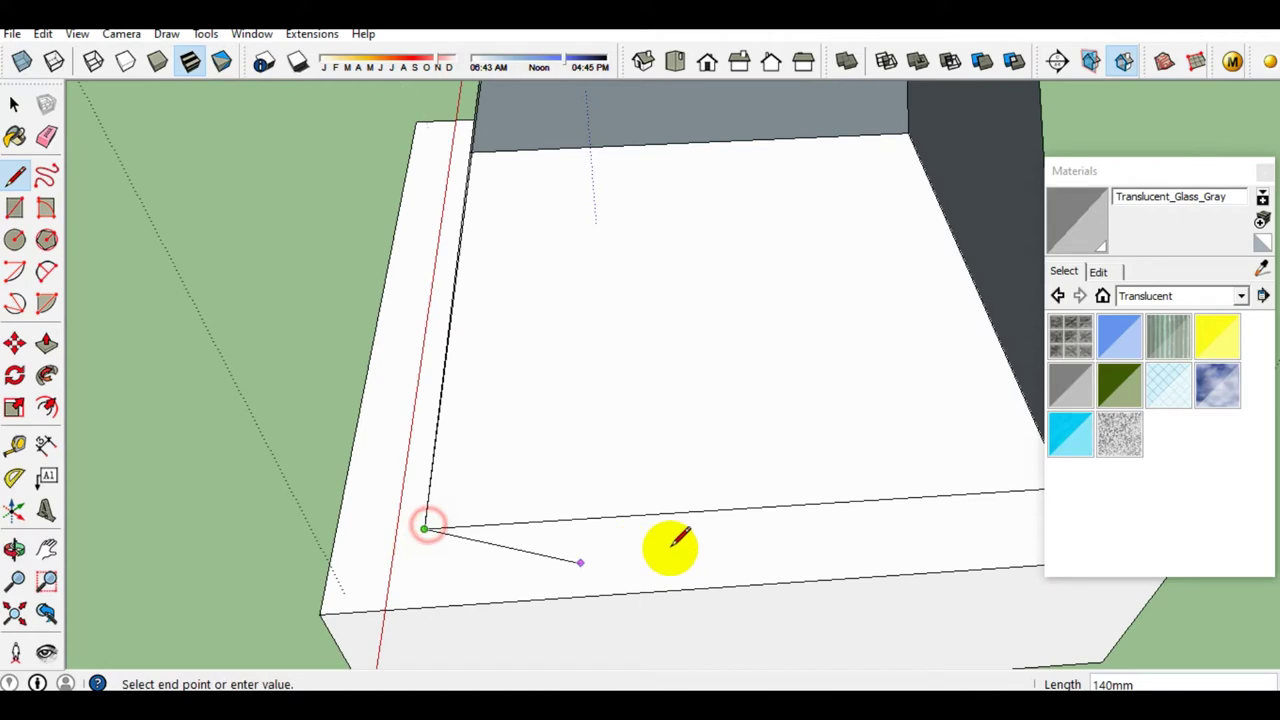
{"action": "scroll", "coordinate": [894, 509], "scroll_direction": "down", "scroll_amount": 2}
{"action": "scroll", "coordinate": [960, 500], "scroll_direction": "up", "scroll_amount": 2}
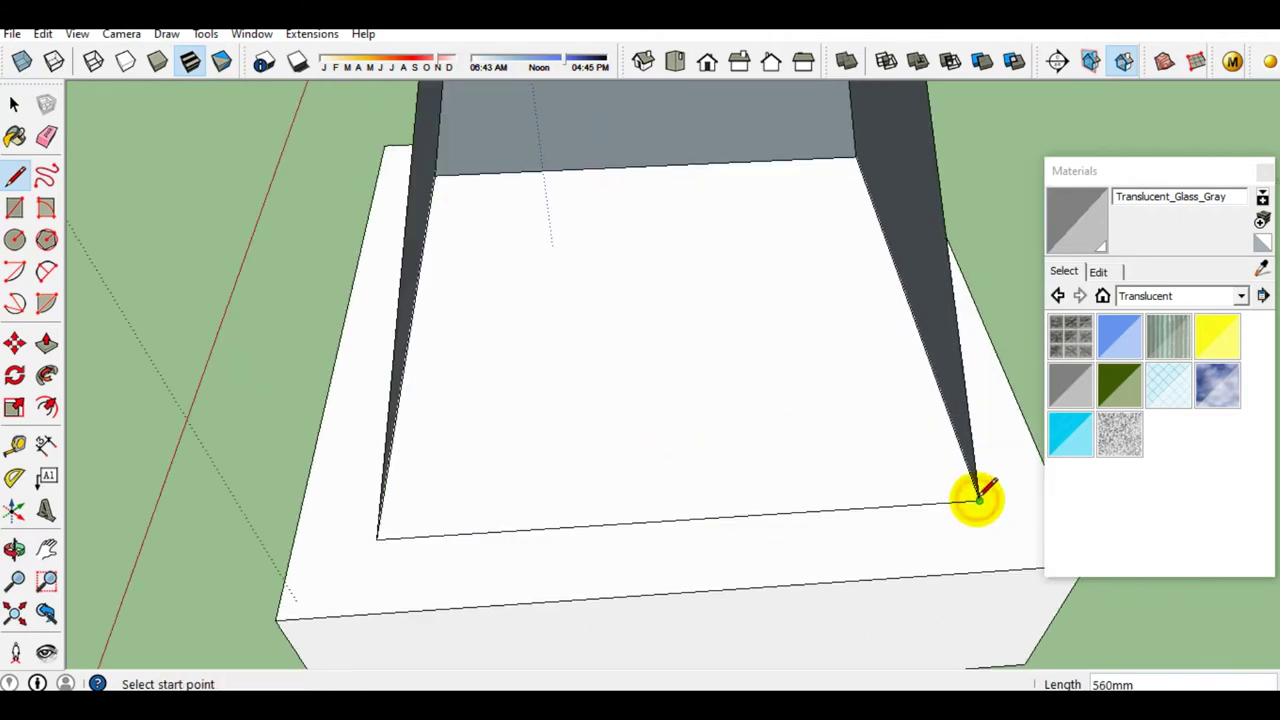
{"action": "left_click", "coordinate": [809, 411]}
{"action": "mouse_move", "coordinate": [801, 423]}
{"action": "middle_mouse_down"}
{"action": "mouse_move", "coordinate": [789, 448]}
{"action": "mouse_move", "coordinate": [530, 283]}
{"action": "middle_mouse_up"}
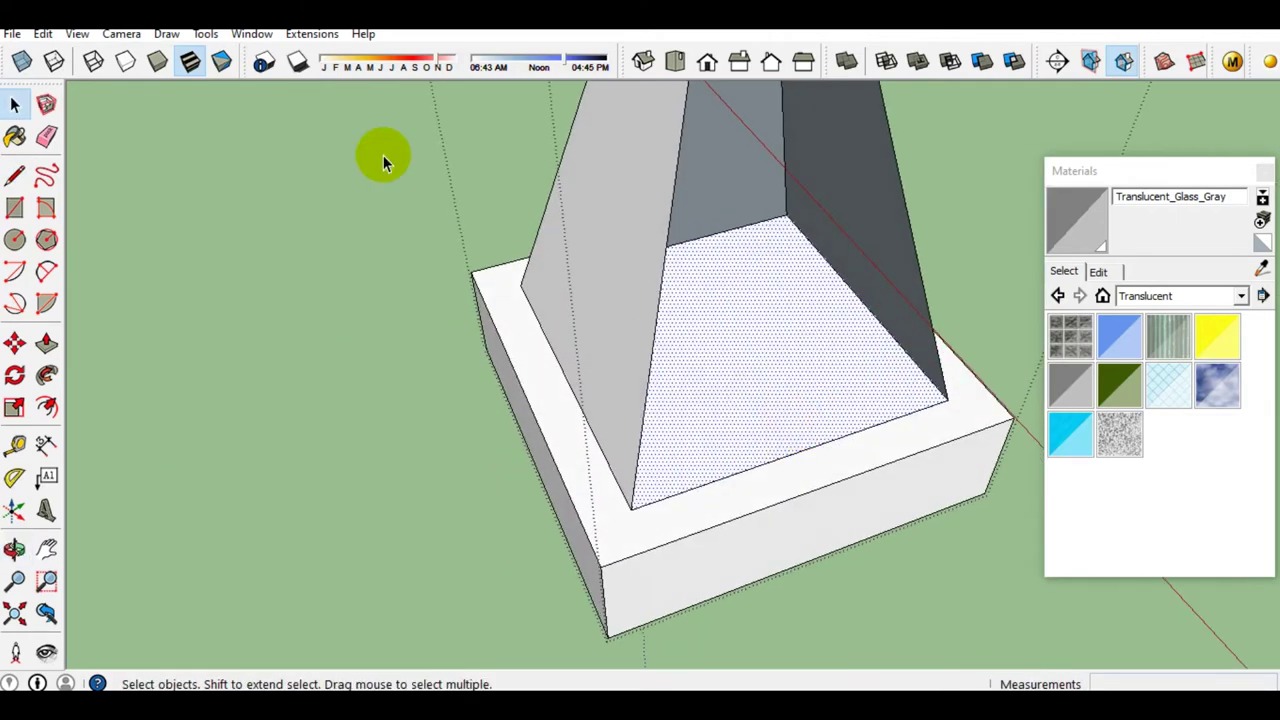
Unhide the pyramid's front face via Edit > Unhide > Last, then Make Group on the triple-selected shape
{"action": "left_click", "coordinate": [43, 34]}
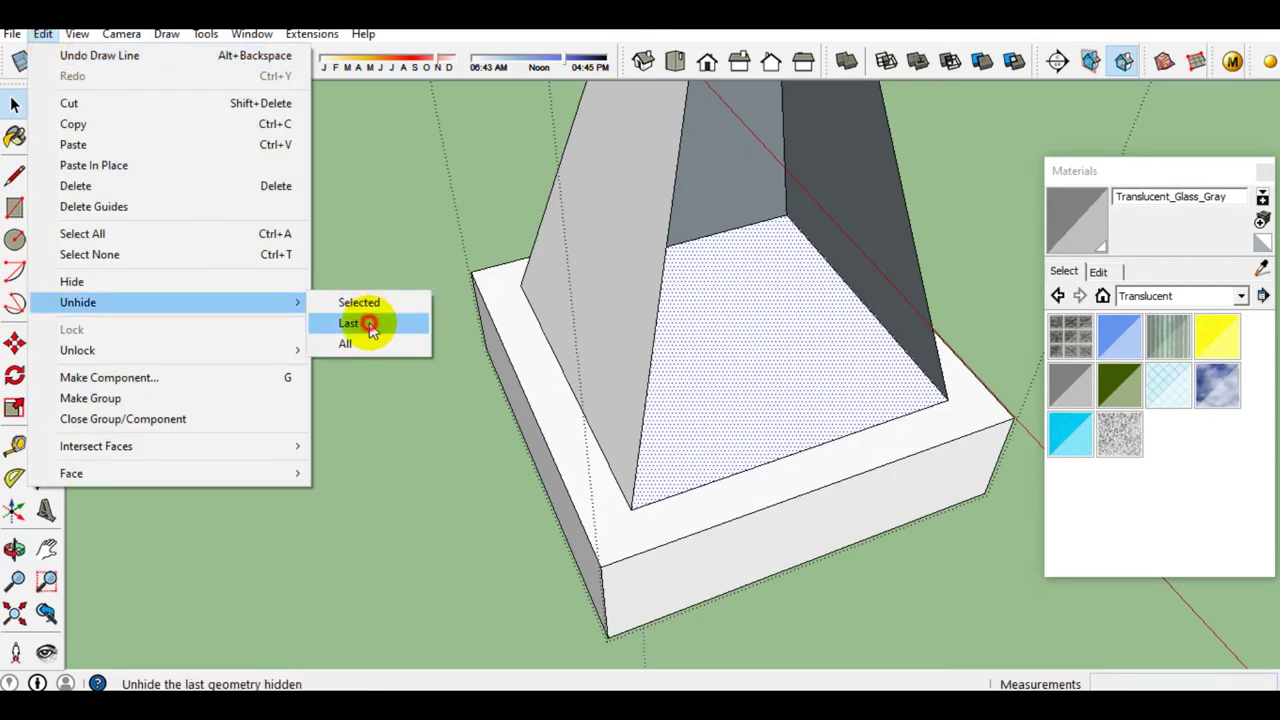
{"action": "left_click", "coordinate": [371, 322]}
{"action": "triple_click", "coordinate": [791, 370]}
{"action": "right_click", "coordinate": [791, 370]}
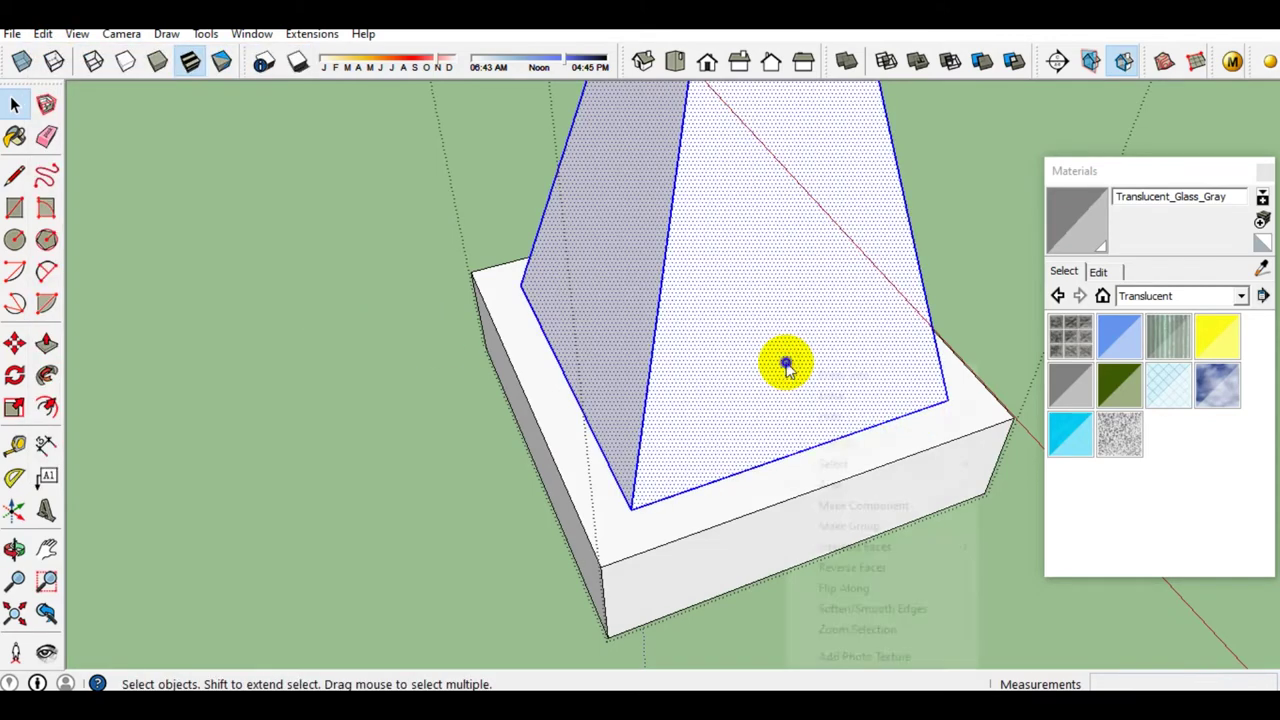
{"action": "left_click", "coordinate": [848, 526]}
{"action": "scroll", "coordinate": [743, 406], "scroll_direction": "down", "scroll_amount": 3}
{"action": "mouse_move", "coordinate": [743, 406]}
{"action": "middle_mouse_down"}
{"action": "mouse_move", "coordinate": [806, 443]}
{"action": "mouse_move", "coordinate": [823, 297]}
{"action": "mouse_move", "coordinate": [668, 385]}
{"action": "mouse_move", "coordinate": [808, 348]}
{"action": "middle_mouse_up"}
{"action": "mouse_move", "coordinate": [704, 352]}
{"action": "middle_mouse_down"}
{"action": "mouse_move", "coordinate": [611, 386]}
{"action": "mouse_move", "coordinate": [703, 420]}
{"action": "mouse_move", "coordinate": [520, 462]}
{"action": "mouse_move", "coordinate": [700, 480]}
{"action": "mouse_move", "coordinate": [541, 491]}
{"action": "middle_mouse_up"}
{"action": "scroll", "coordinate": [613, 380], "scroll_direction": "down", "scroll_amount": 5}
{"action": "scroll", "coordinate": [654, 500], "scroll_direction": "down", "scroll_amount": 3}
Move both pillars about 20791 mm to the left, away from the building
{"action": "key", "text": "m"}
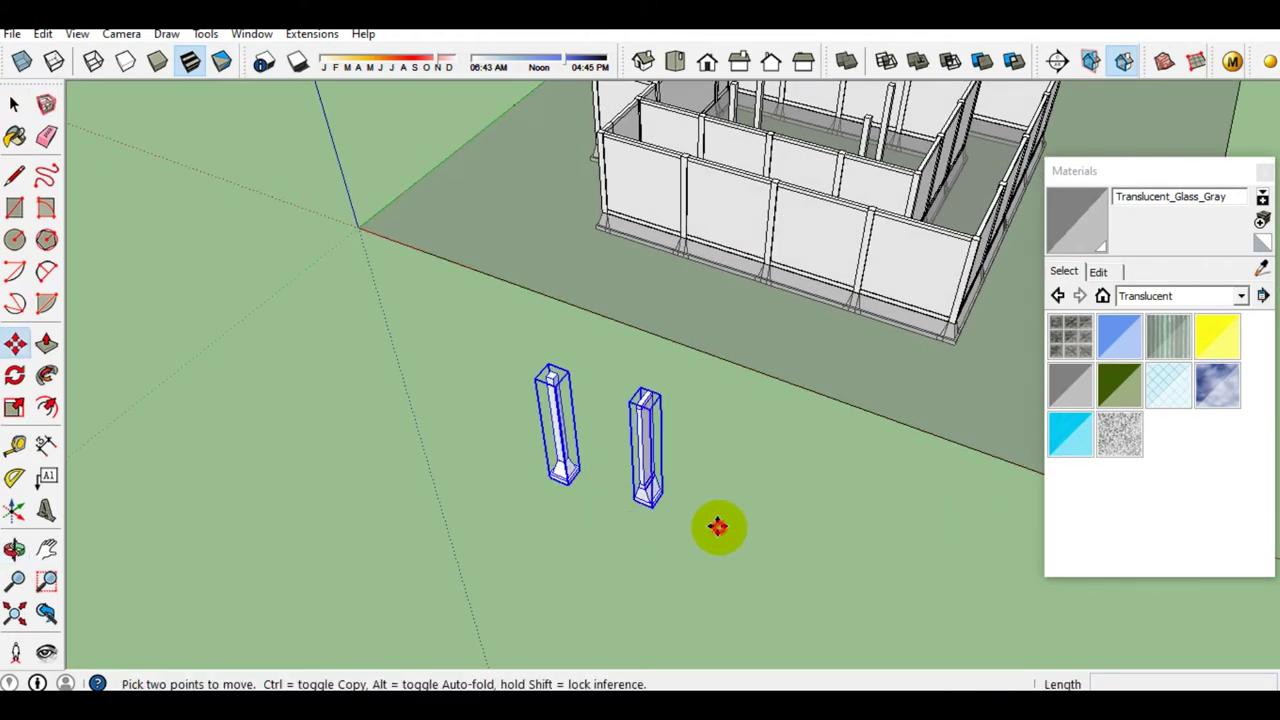
{"action": "left_click", "coordinate": [715, 522]}
{"action": "left_click", "coordinate": [220, 309]}
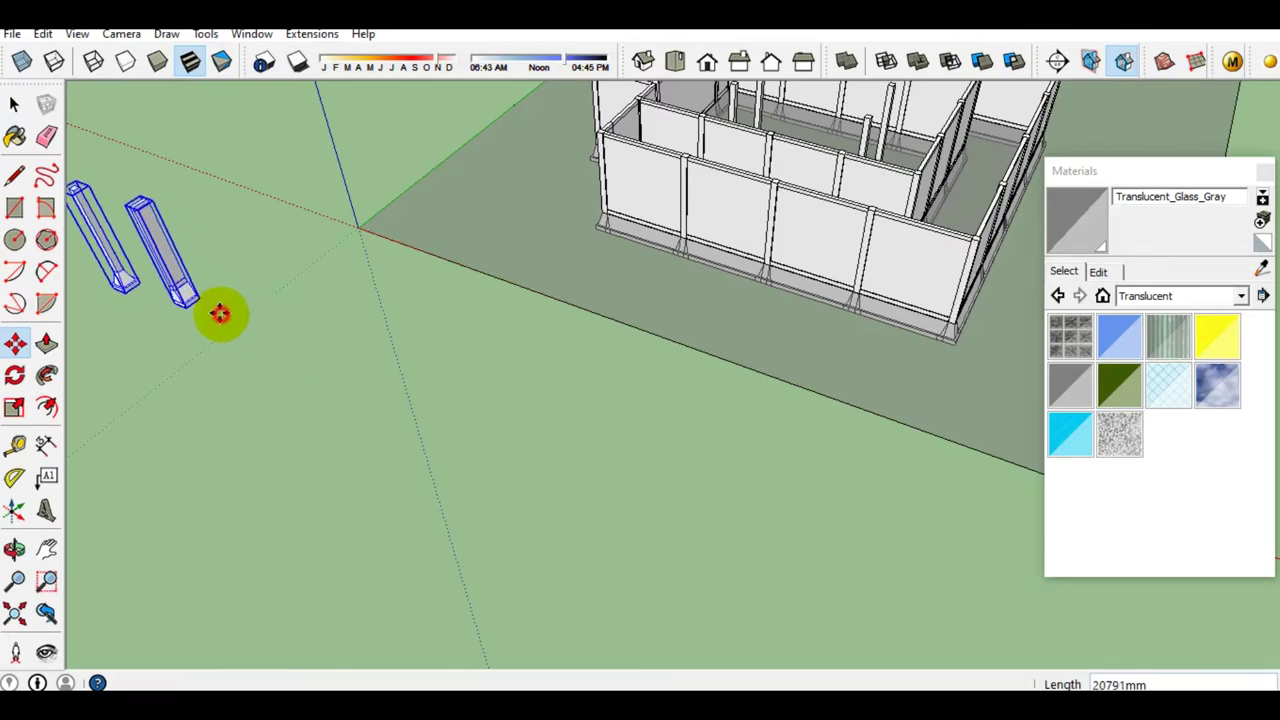
{"action": "key", "text": "space"}
Orbit around the building, select a corner column, and zoom out to review the site
{"action": "mouse_move", "coordinate": [866, 183]}
{"action": "middle_mouse_down"}
{"action": "mouse_move", "coordinate": [900, 120]}
{"action": "mouse_move", "coordinate": [749, 366]}
{"action": "middle_mouse_up"}
{"action": "scroll", "coordinate": [749, 366], "scroll_direction": "up", "scroll_amount": 3}
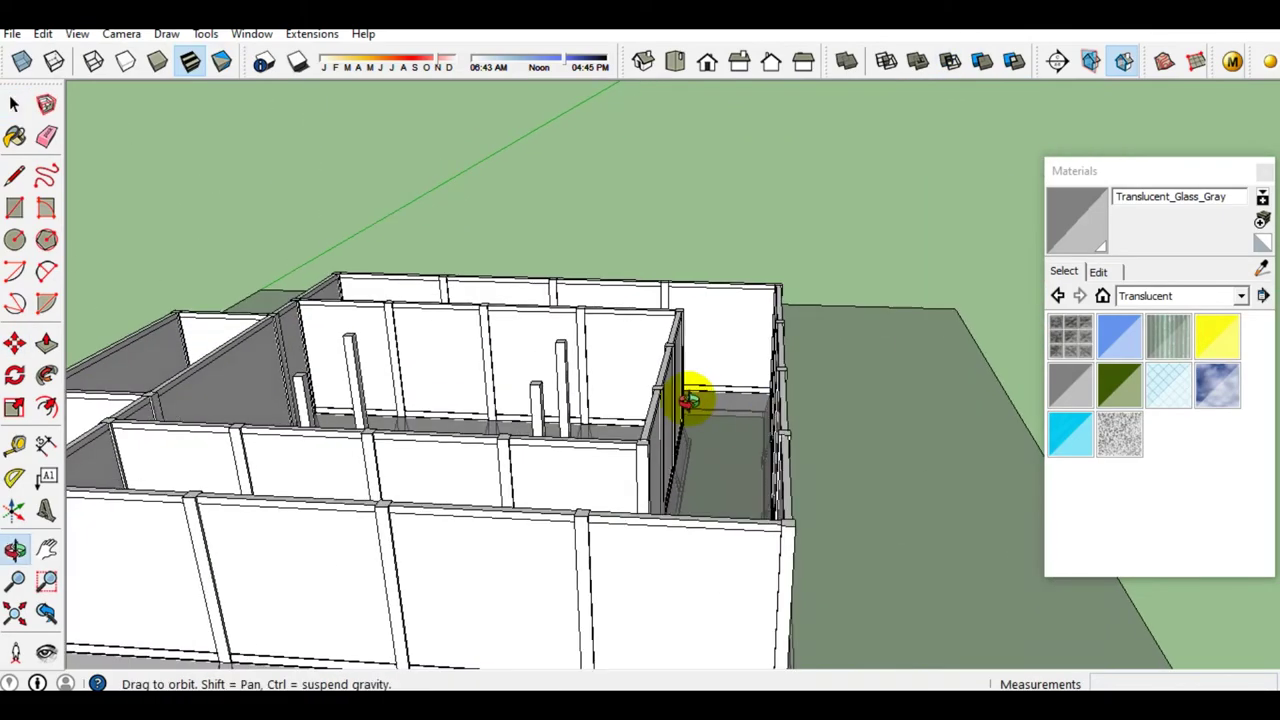
{"action": "middle_click_drag", "start_coordinate": [686, 394], "coordinate": [509, 414]}
{"action": "scroll", "coordinate": [655, 370], "scroll_direction": "up", "scroll_amount": 2}
{"action": "scroll", "coordinate": [580, 503], "scroll_direction": "down", "scroll_amount": 3}
{"action": "mouse_move", "coordinate": [580, 503]}
{"action": "middle_mouse_down"}
{"action": "mouse_move", "coordinate": [566, 286]}
{"action": "mouse_move", "coordinate": [633, 175]}
{"action": "mouse_move", "coordinate": [671, 314]}
{"action": "mouse_move", "coordinate": [635, 537]}
{"action": "middle_mouse_up"}
{"action": "scroll", "coordinate": [633, 175], "scroll_direction": "up", "scroll_amount": 3}
{"action": "scroll", "coordinate": [651, 209], "scroll_direction": "up", "scroll_amount": 2}
{"action": "scroll", "coordinate": [635, 537], "scroll_direction": "down", "scroll_amount": 5}
{"action": "left_click", "coordinate": [792, 232]}
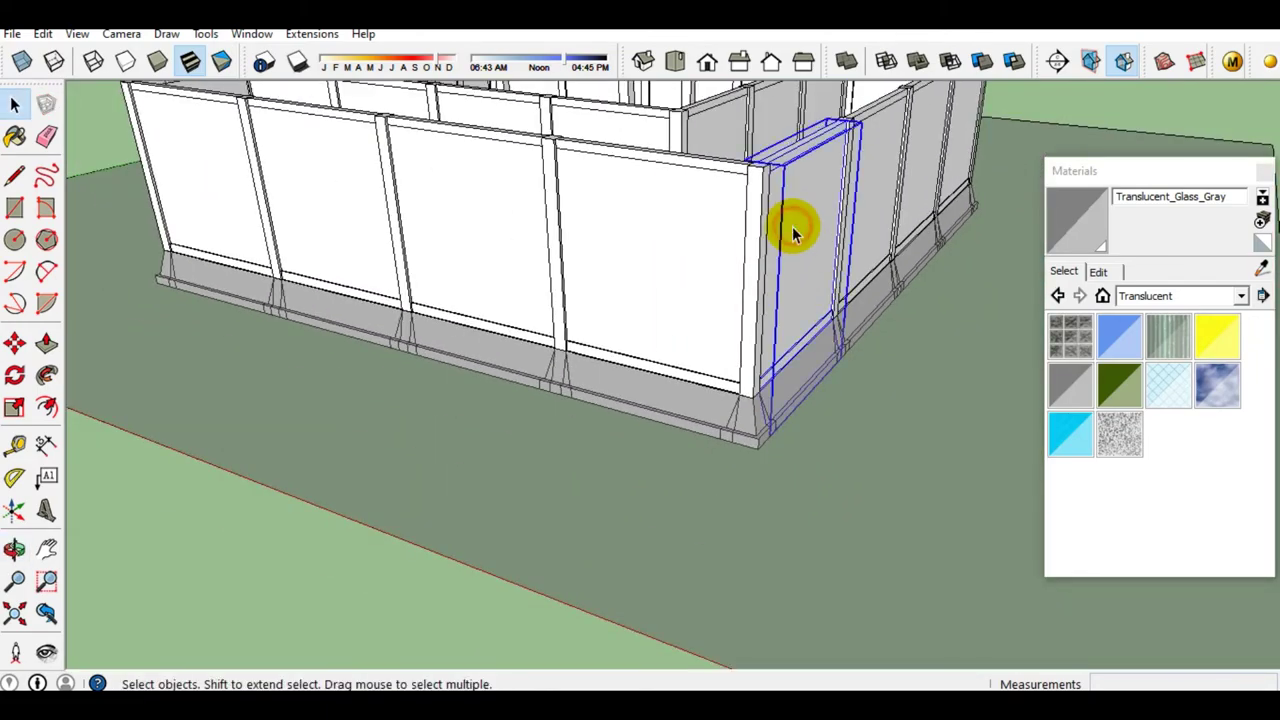
{"action": "scroll", "coordinate": [749, 228], "scroll_direction": "down", "scroll_amount": 2}
{"action": "middle_click_drag", "start_coordinate": [711, 243], "coordinate": [868, 309]}
{"action": "scroll", "coordinate": [724, 310], "scroll_direction": "down", "scroll_amount": 4}
{"action": "mouse_move", "coordinate": [724, 310]}
{"action": "middle_mouse_down"}
{"action": "mouse_move", "coordinate": [928, 417]}
{"action": "mouse_move", "coordinate": [897, 478]}
{"action": "mouse_move", "coordinate": [920, 483]}
{"action": "middle_mouse_up"}
{"action": "scroll", "coordinate": [900, 470], "scroll_direction": "down", "scroll_amount": 2}
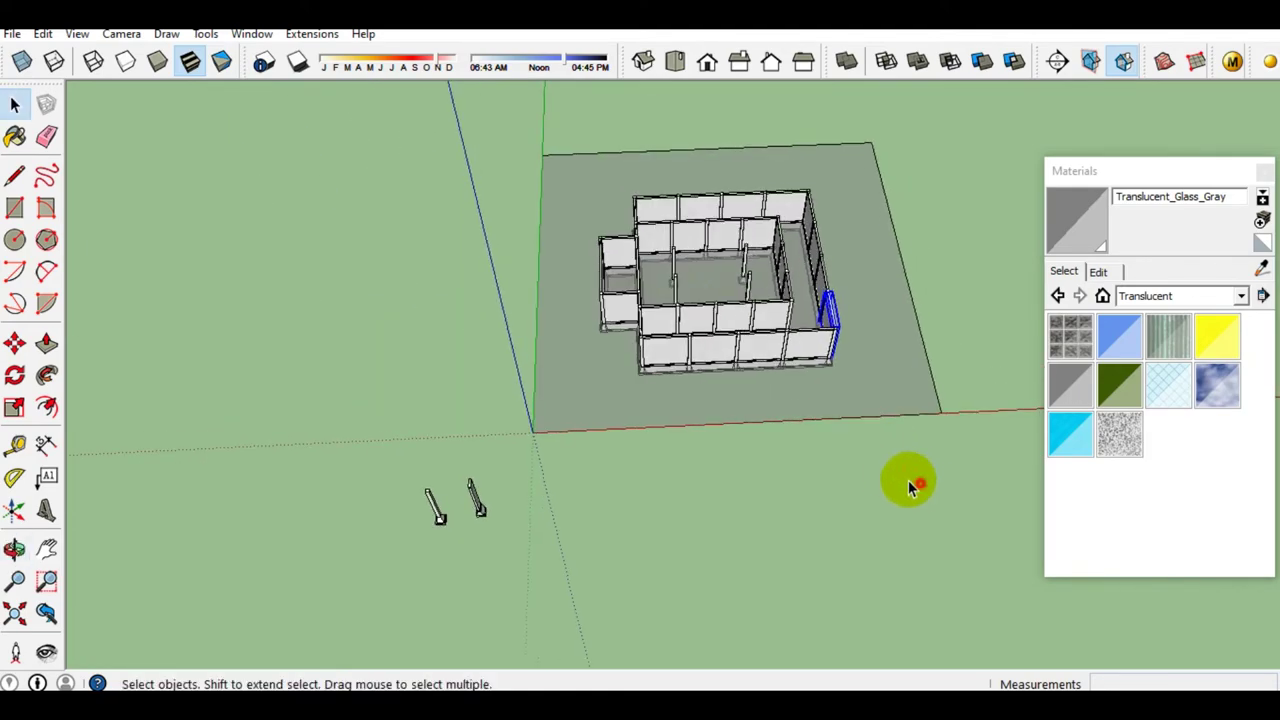
Select the whole building and ground and explode it into separate parts
{"action": "triple_click", "coordinate": [608, 181]}
{"action": "scroll", "coordinate": [771, 343], "scroll_direction": "up", "scroll_amount": 3}
{"action": "middle_click_drag", "start_coordinate": [771, 343], "coordinate": [651, 366]}
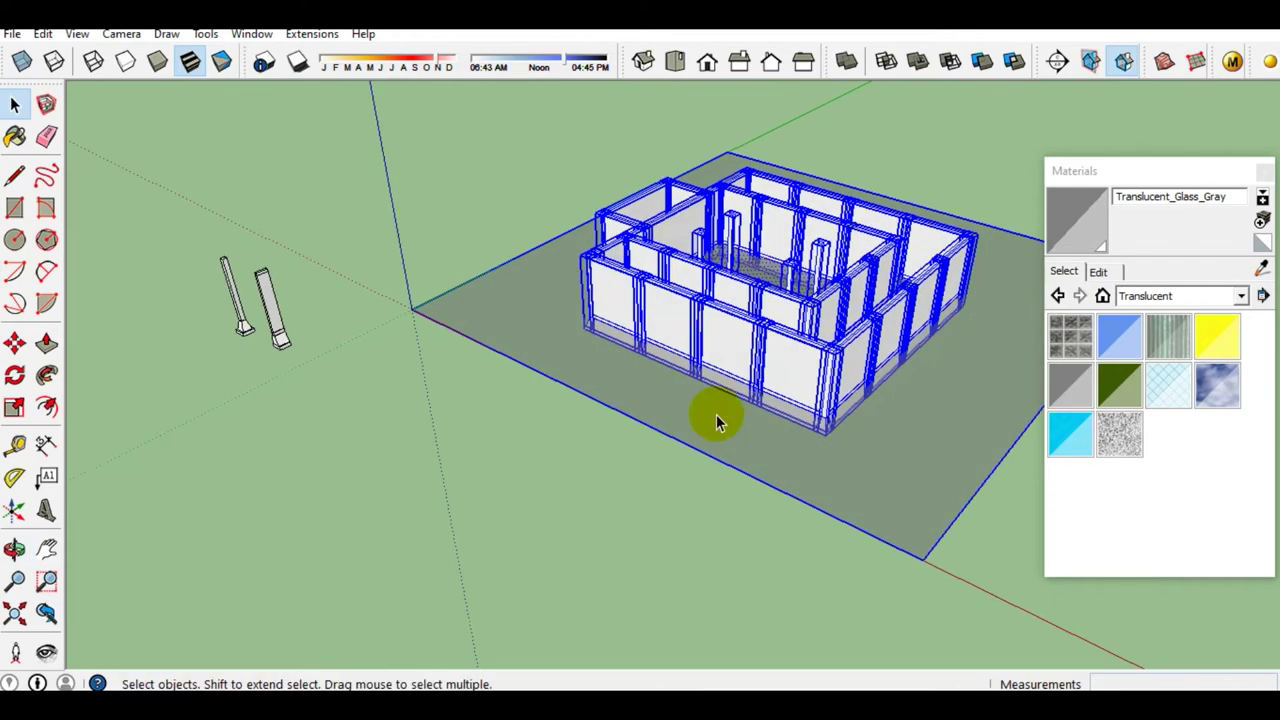
{"action": "scroll", "coordinate": [733, 423], "scroll_direction": "up", "scroll_amount": 3}
{"action": "scroll", "coordinate": [733, 423], "scroll_direction": "up", "scroll_amount": 2}
{"action": "middle_click_drag", "start_coordinate": [472, 365], "coordinate": [623, 537]}
{"action": "scroll", "coordinate": [742, 451], "scroll_direction": "down", "scroll_amount": 3}
{"action": "mouse_move", "coordinate": [742, 451]}
{"action": "middle_mouse_down"}
{"action": "mouse_move", "coordinate": [473, 275]}
{"action": "mouse_move", "coordinate": [498, 307]}
{"action": "middle_mouse_up"}
{"action": "scroll", "coordinate": [460, 308], "scroll_direction": "up", "scroll_amount": 2}
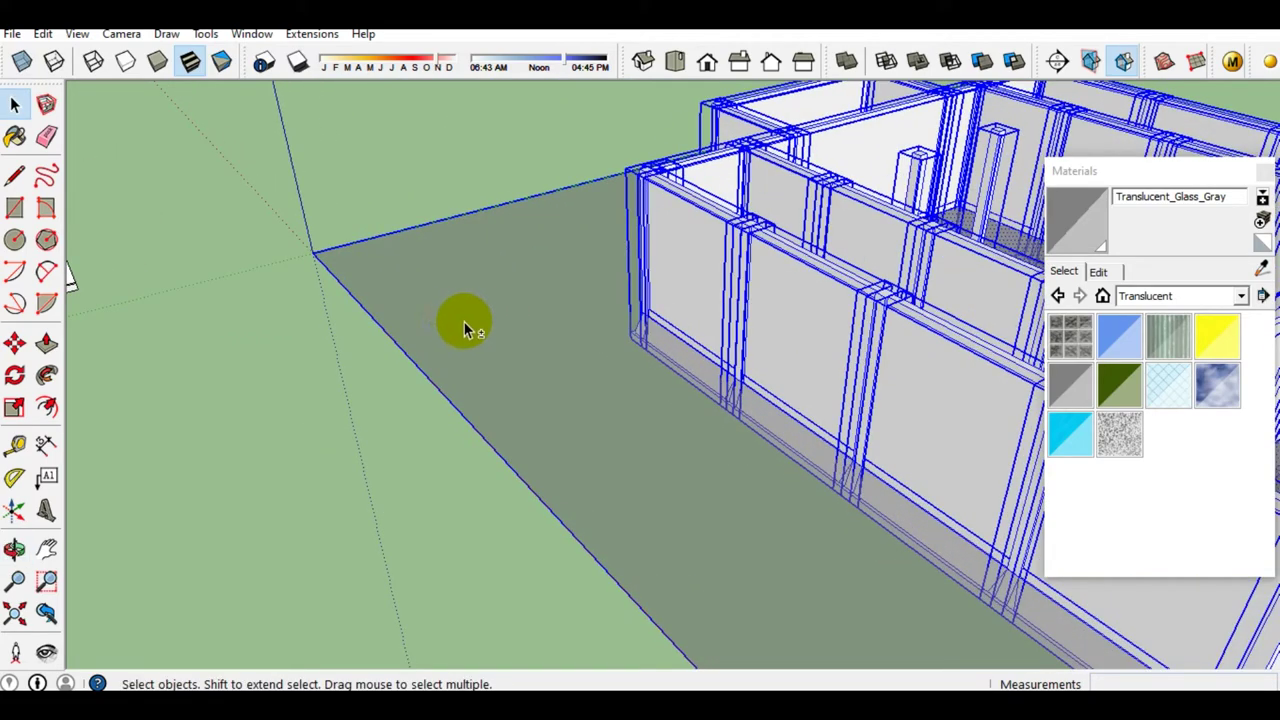
{"action": "scroll", "coordinate": [481, 296], "scroll_direction": "down", "scroll_amount": 3}
{"action": "middle_click_drag", "start_coordinate": [517, 309], "coordinate": [709, 286]}
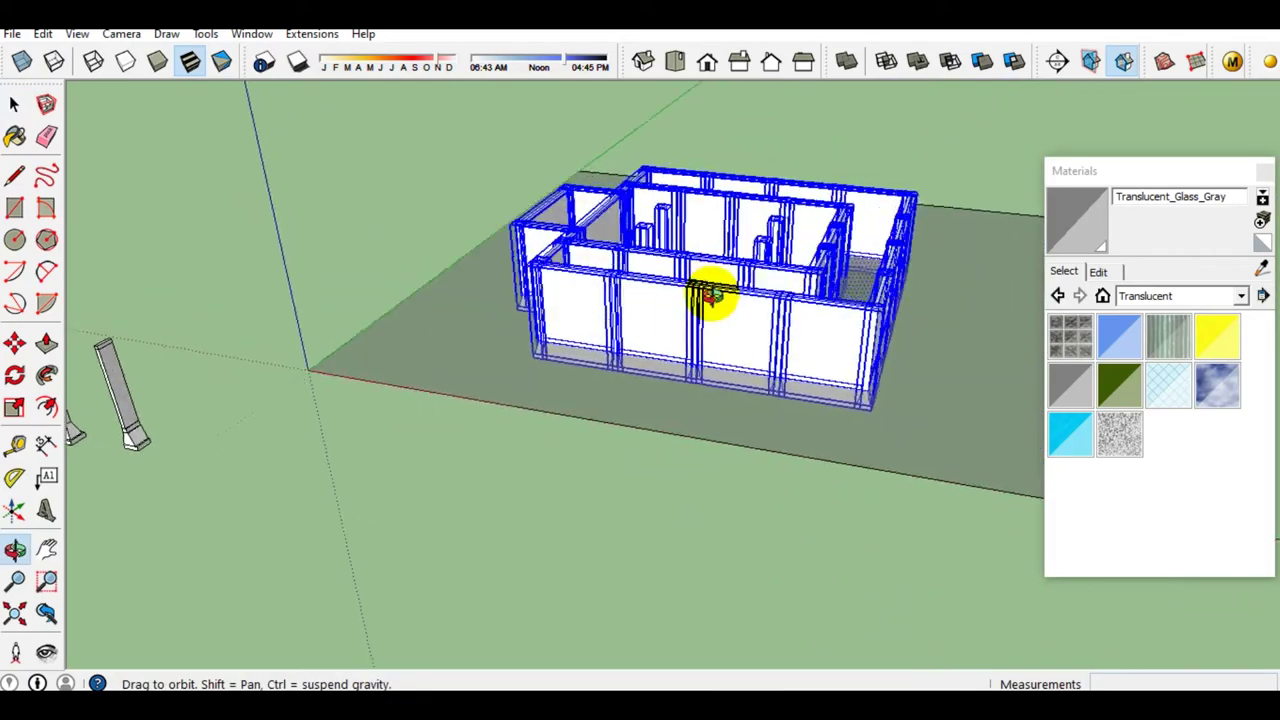
{"action": "scroll", "coordinate": [886, 323], "scroll_direction": "up", "scroll_amount": 3}
{"action": "mouse_move", "coordinate": [886, 323]}
{"action": "middle_mouse_down"}
{"action": "mouse_move", "coordinate": [720, 315]}
{"action": "mouse_move", "coordinate": [677, 423]}
{"action": "mouse_move", "coordinate": [623, 297]}
{"action": "middle_mouse_up"}
{"action": "right_click", "coordinate": [686, 340]}
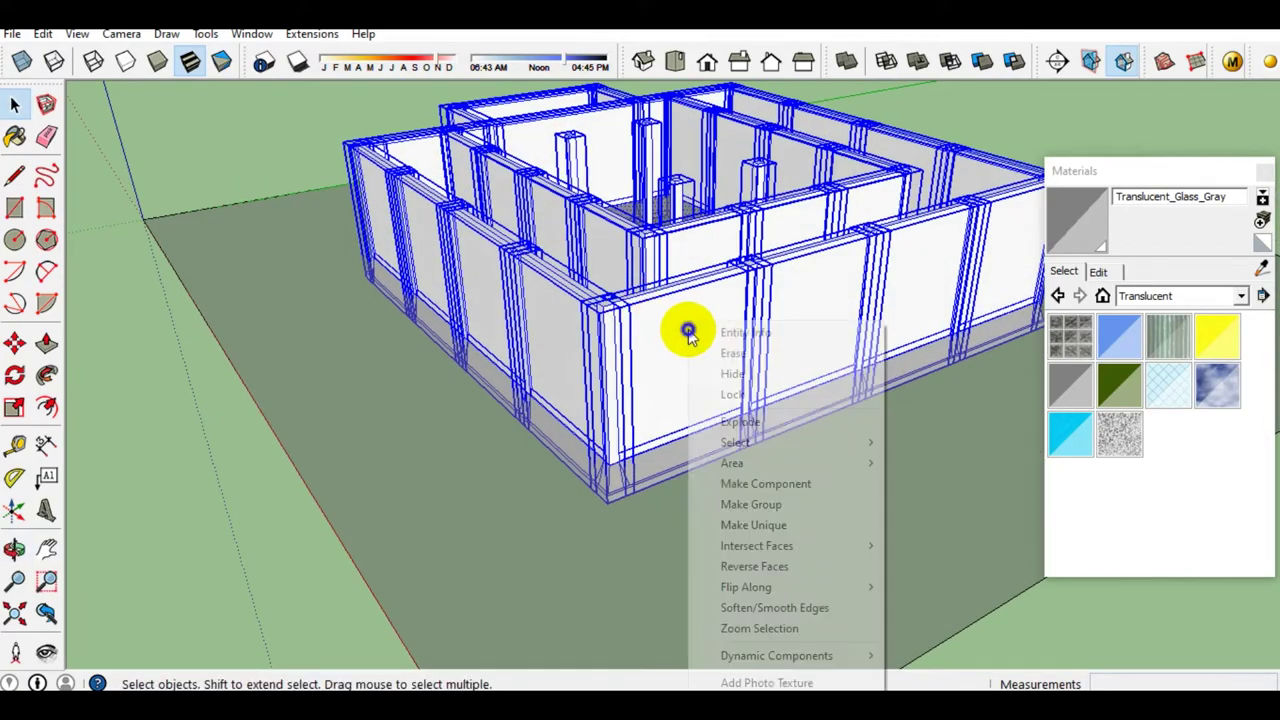
{"action": "left_click", "coordinate": [742, 420]}
Select the front wall panels and make them unique
{"action": "middle_click_drag", "start_coordinate": [737, 414], "coordinate": [694, 371]}
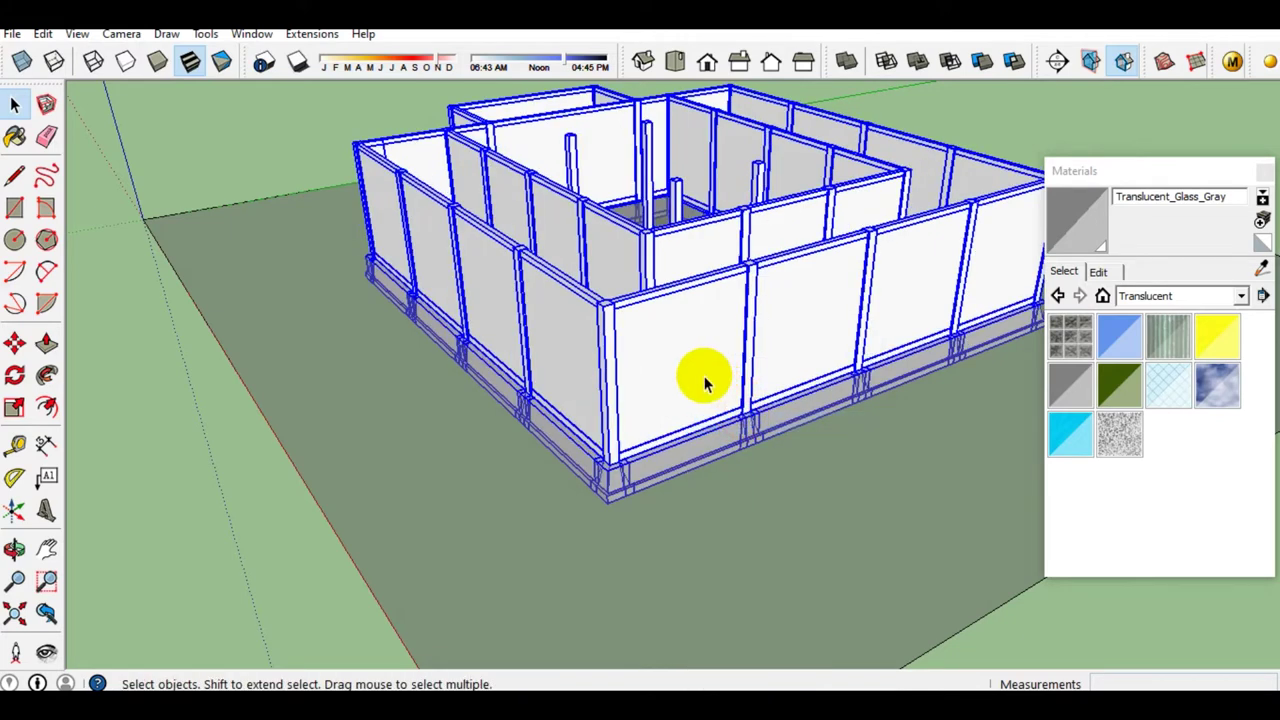
{"action": "scroll", "coordinate": [705, 360], "scroll_direction": "up", "scroll_amount": 2}
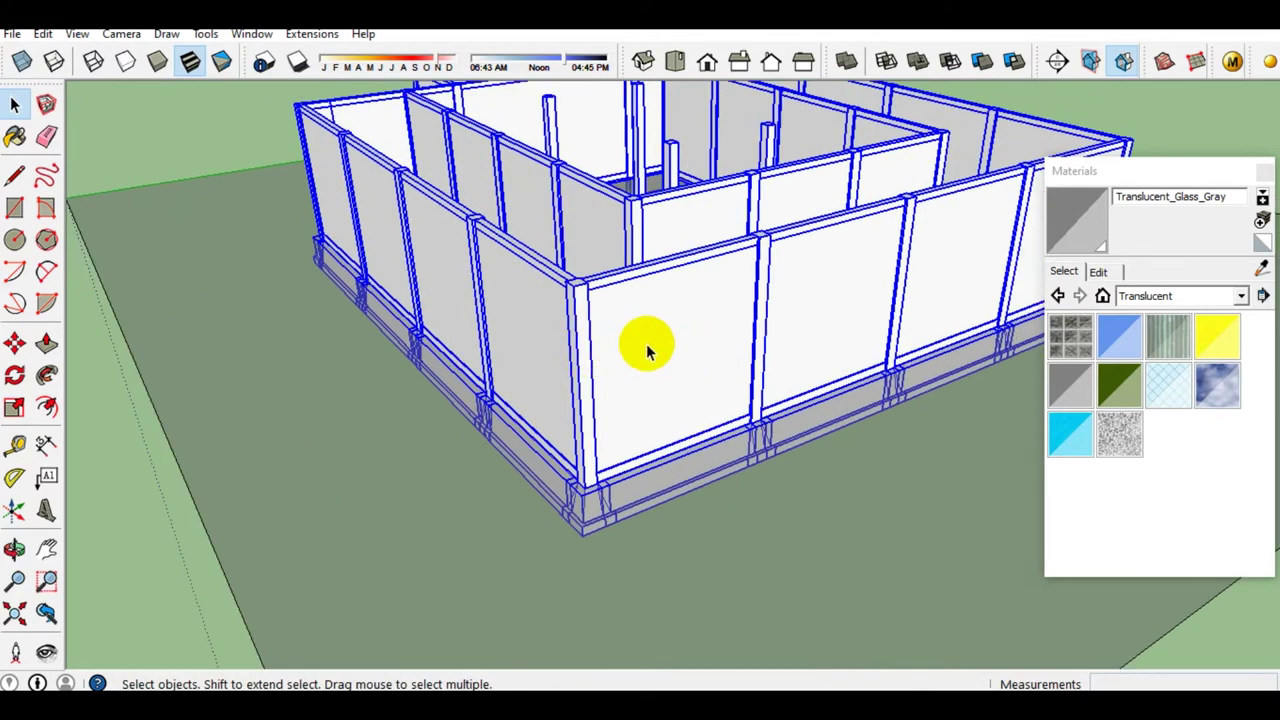
{"action": "mouse_move", "coordinate": [700, 335]}
{"action": "middle_mouse_down"}
{"action": "mouse_move", "coordinate": [657, 320]}
{"action": "mouse_move", "coordinate": [449, 366]}
{"action": "mouse_move", "coordinate": [757, 391]}
{"action": "mouse_move", "coordinate": [876, 345]}
{"action": "mouse_move", "coordinate": [663, 309]}
{"action": "mouse_move", "coordinate": [551, 354]}
{"action": "mouse_move", "coordinate": [434, 366]}
{"action": "mouse_move", "coordinate": [732, 342]}
{"action": "middle_mouse_up"}
{"action": "mouse_move", "coordinate": [782, 428]}
{"action": "left_mouse_down"}
{"action": "mouse_move", "coordinate": [537, 363]}
{"action": "mouse_move", "coordinate": [514, 374]}
{"action": "mouse_move", "coordinate": [723, 343]}
{"action": "left_mouse_up"}
{"action": "key", "text": "space"}
{"action": "left_click", "coordinate": [728, 327]}
{"action": "middle_click_drag", "start_coordinate": [688, 328], "coordinate": [709, 286]}
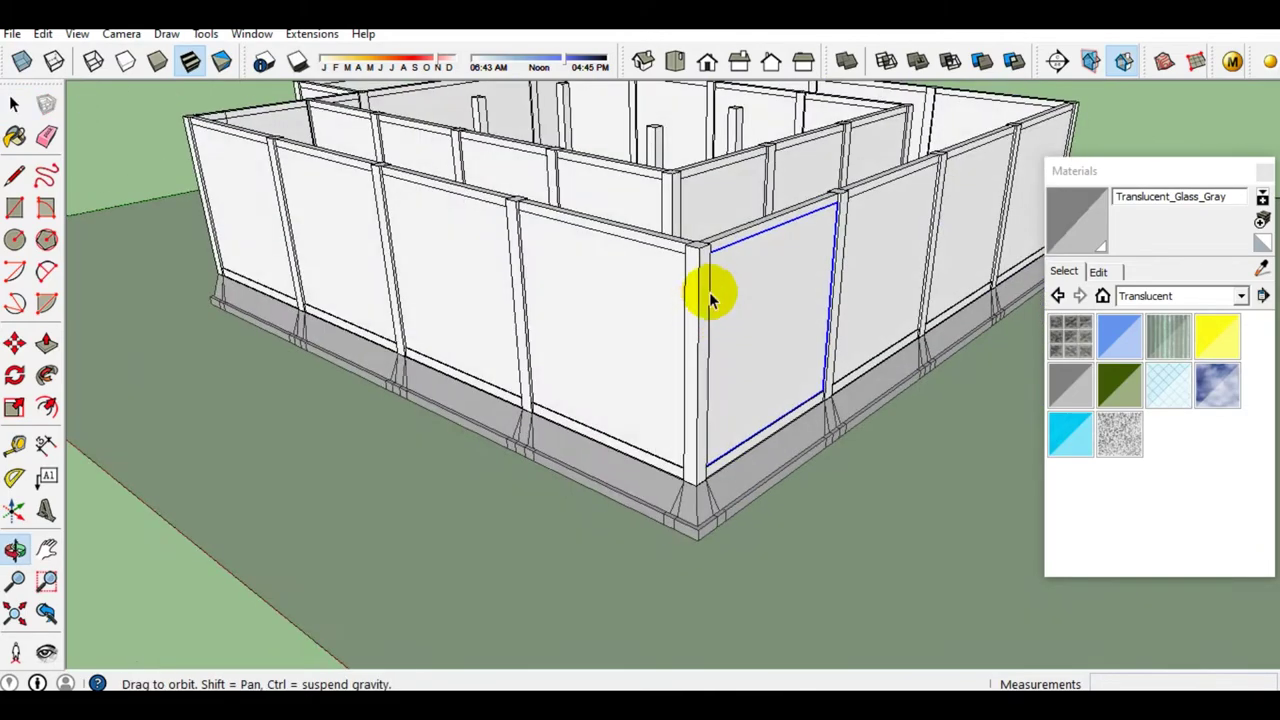
{"action": "mouse_move", "coordinate": [606, 266]}
{"action": "middle_mouse_down"}
{"action": "mouse_move", "coordinate": [758, 330]}
{"action": "mouse_move", "coordinate": [540, 345]}
{"action": "mouse_move", "coordinate": [729, 374]}
{"action": "mouse_move", "coordinate": [886, 351]}
{"action": "mouse_move", "coordinate": [414, 349]}
{"action": "middle_mouse_up"}
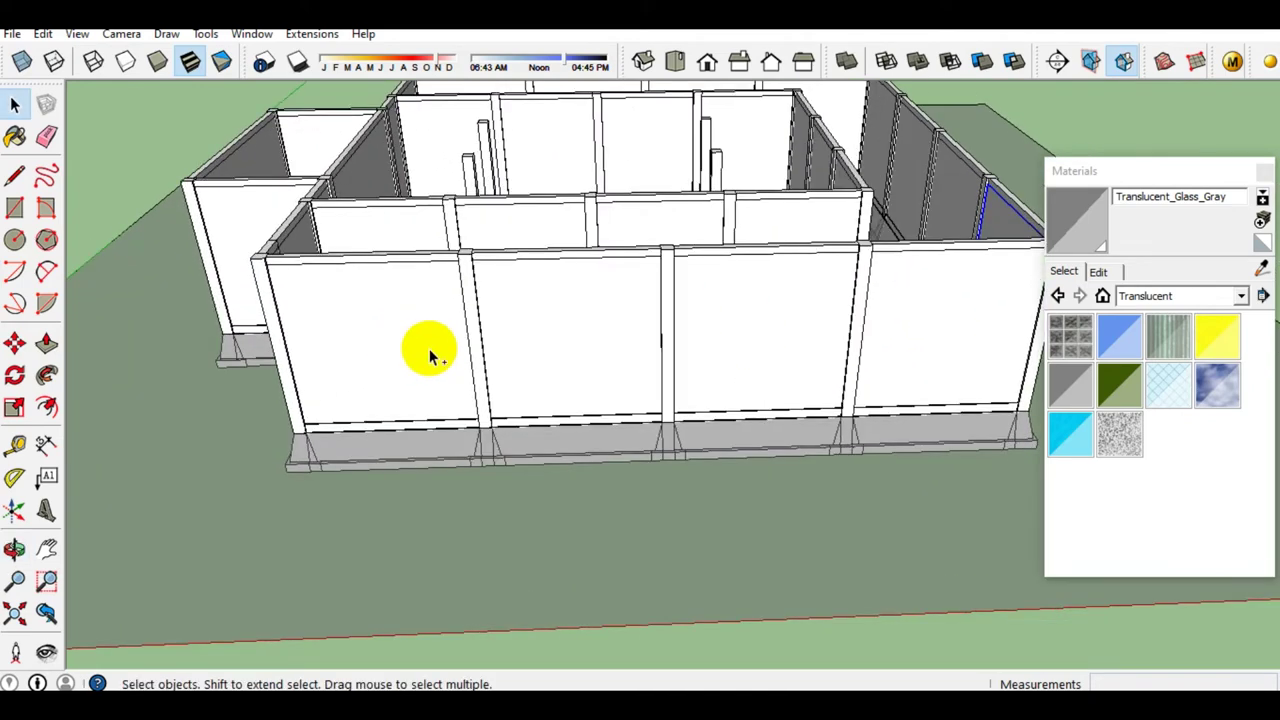
{"action": "left_click", "coordinate": [429, 348]}
{"action": "scroll", "coordinate": [526, 363], "scroll_direction": "down", "scroll_amount": 3}
{"action": "scroll", "coordinate": [659, 362], "scroll_direction": "down", "scroll_amount": 2}
{"action": "mouse_move", "coordinate": [677, 363]}
{"action": "middle_mouse_down"}
{"action": "mouse_move", "coordinate": [563, 357]}
{"action": "mouse_move", "coordinate": [677, 357]}
{"action": "mouse_move", "coordinate": [601, 350]}
{"action": "mouse_move", "coordinate": [709, 337]}
{"action": "mouse_move", "coordinate": [545, 352]}
{"action": "mouse_move", "coordinate": [623, 363]}
{"action": "middle_mouse_up"}
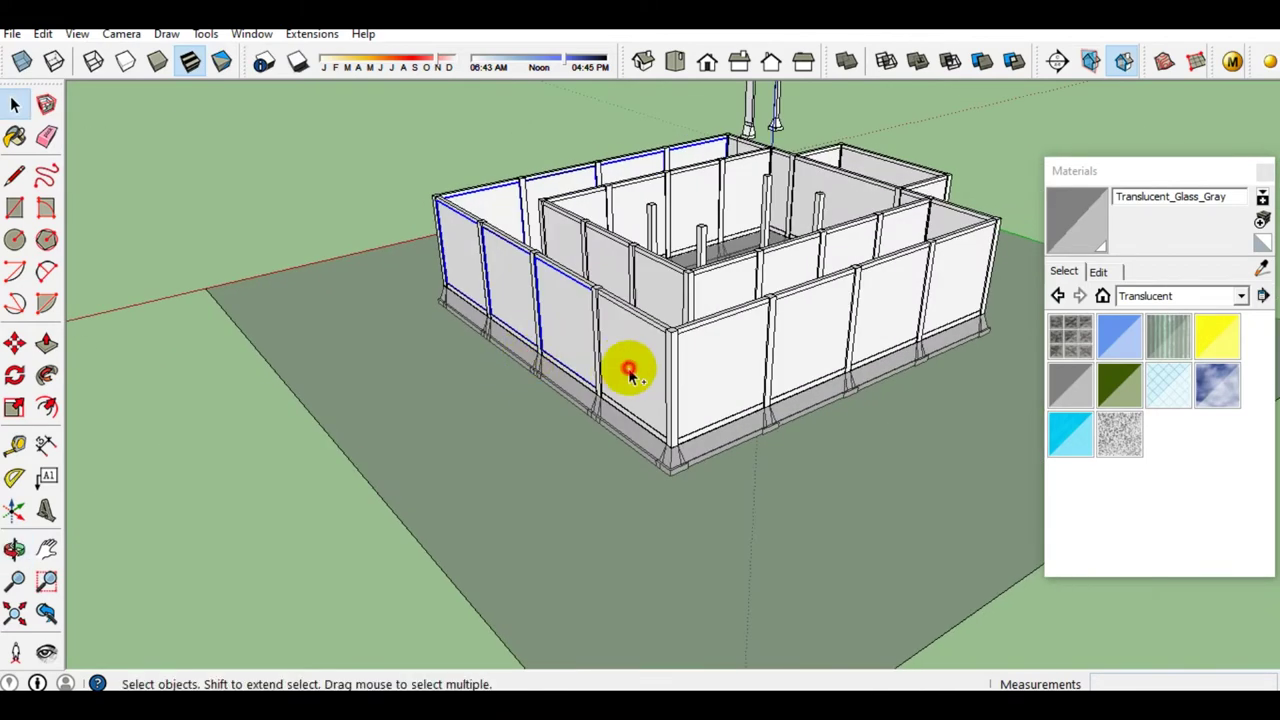
{"action": "middle_click_drag", "start_coordinate": [814, 357], "coordinate": [657, 368]}
{"action": "key", "text": "space"}
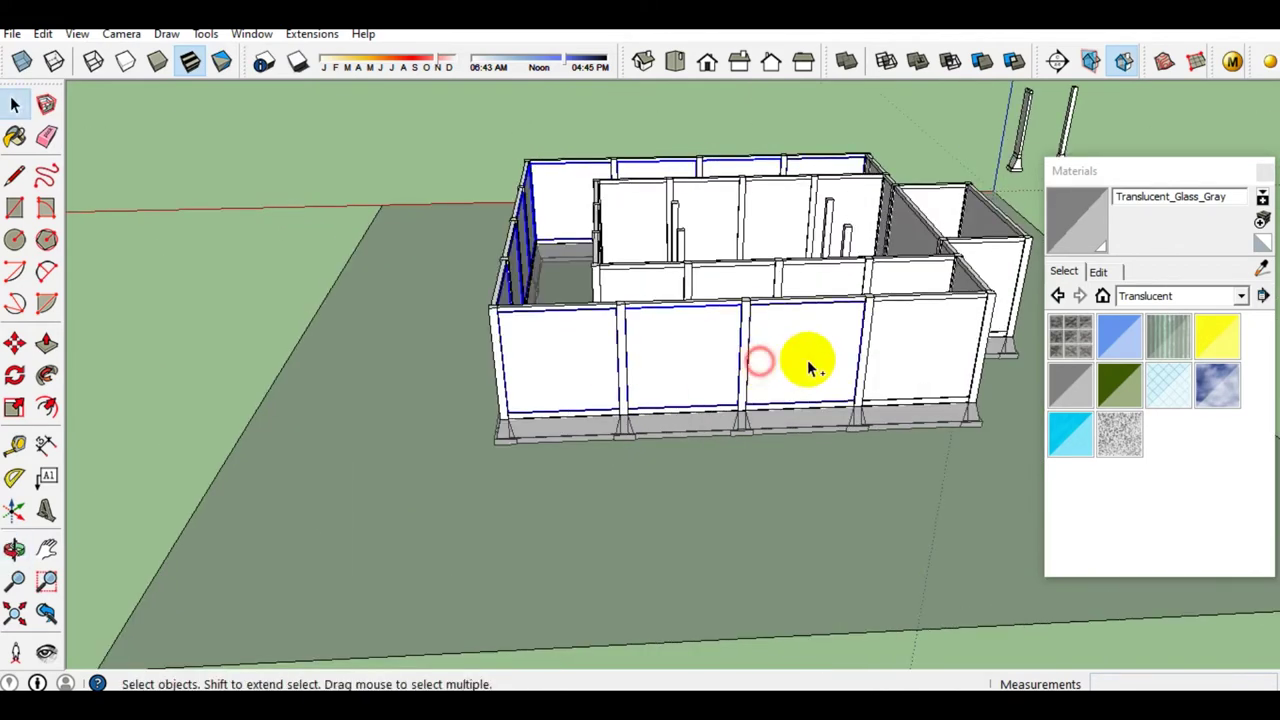
{"action": "mouse_move", "coordinate": [915, 357]}
{"action": "middle_mouse_down"}
{"action": "mouse_move", "coordinate": [471, 346]}
{"action": "mouse_move", "coordinate": [529, 417]}
{"action": "mouse_move", "coordinate": [768, 383]}
{"action": "mouse_move", "coordinate": [823, 409]}
{"action": "middle_mouse_up"}
{"action": "right_click", "coordinate": [680, 391]}
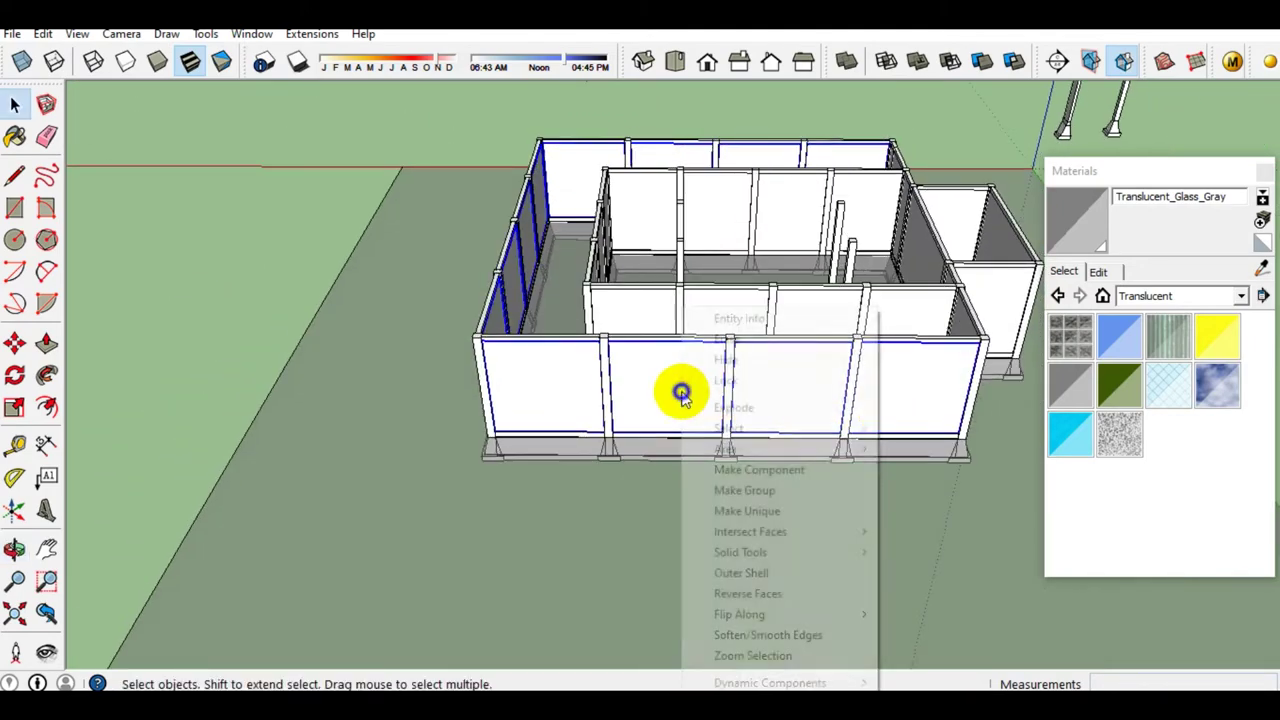
{"action": "left_click", "coordinate": [754, 509]}
Copy one wall panel and paste it on the ground away from the building
{"action": "mouse_move", "coordinate": [504, 404]}
{"action": "middle_mouse_down"}
{"action": "mouse_move", "coordinate": [846, 363]}
{"action": "mouse_move", "coordinate": [623, 399]}
{"action": "middle_mouse_up"}
{"action": "left_click", "coordinate": [500, 371]}
{"action": "middle_click_drag", "start_coordinate": [500, 371], "coordinate": [688, 397]}
{"action": "key", "text": "ctrl+c"}
{"action": "scroll", "coordinate": [683, 397], "scroll_direction": "down", "scroll_amount": 5}
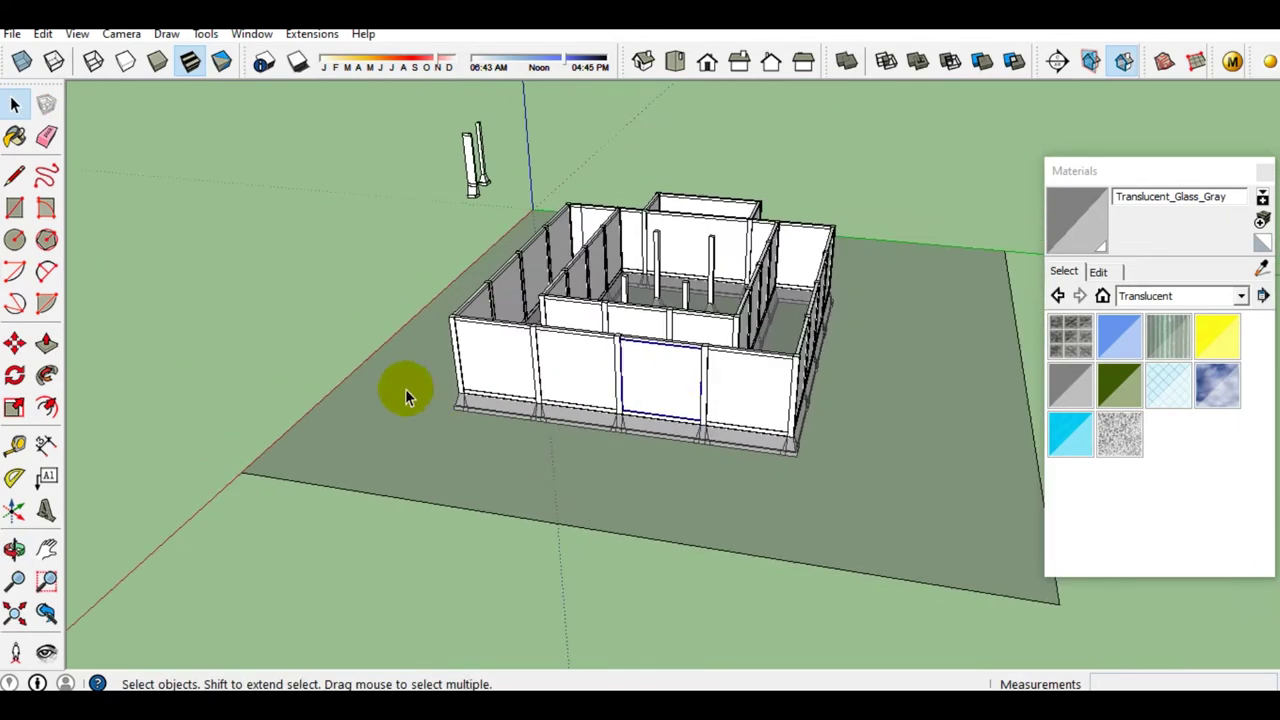
{"action": "middle_click_drag", "start_coordinate": [405, 388], "coordinate": [485, 403]}
{"action": "key", "text": "ctrl+v"}
{"action": "left_click", "coordinate": [343, 390]}
{"action": "scroll", "coordinate": [360, 385], "scroll_direction": "up", "scroll_amount": 4}
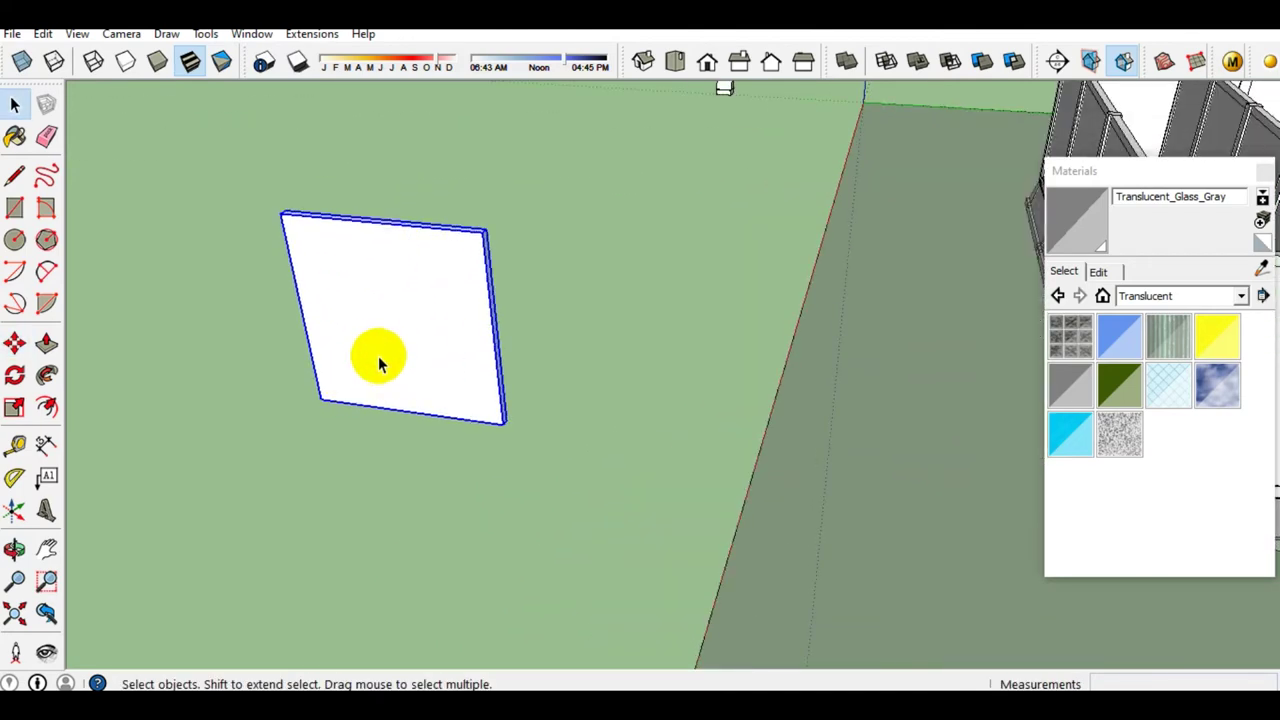
Inside the copied panel, add Tape Measure guides along its left edge and 300 mm inside its right edge
{"action": "double_click", "coordinate": [379, 366]}
{"action": "scroll", "coordinate": [376, 352], "scroll_direction": "up", "scroll_amount": 2}
{"action": "scroll", "coordinate": [409, 337], "scroll_direction": "up", "scroll_amount": 2}
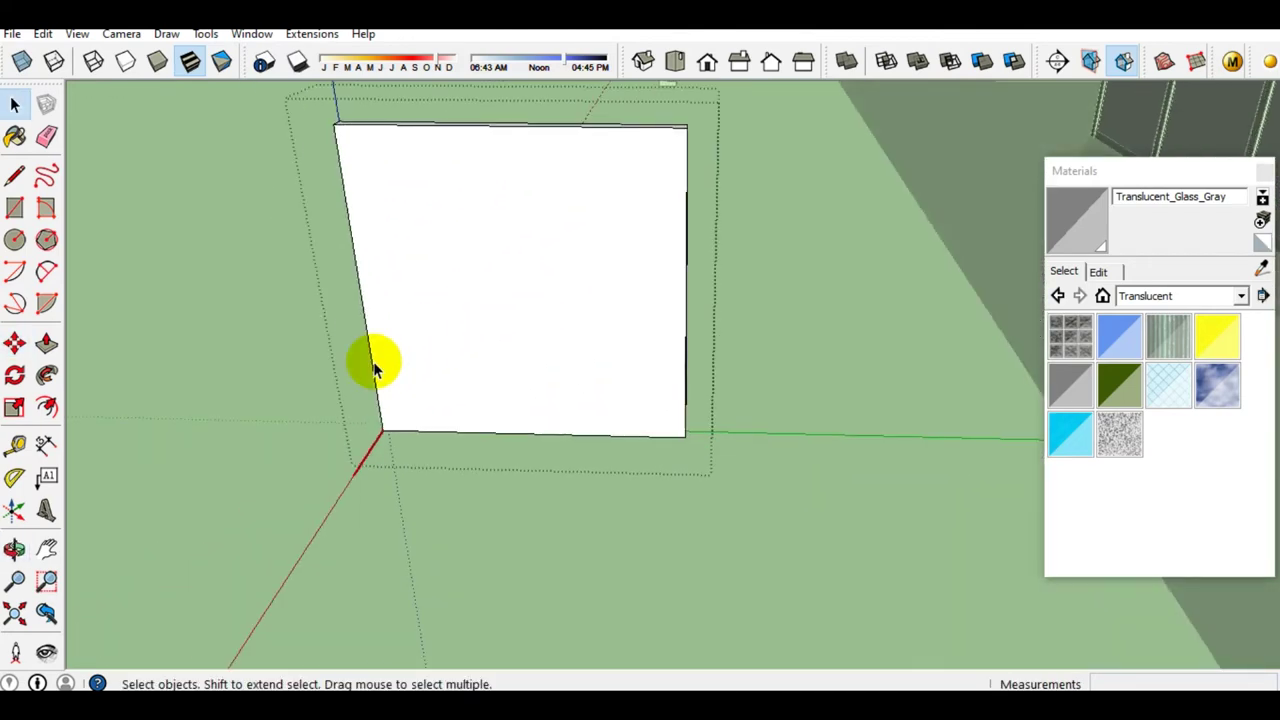
{"action": "scroll", "coordinate": [385, 370], "scroll_direction": "up", "scroll_amount": 1}
{"action": "key", "text": "t"}
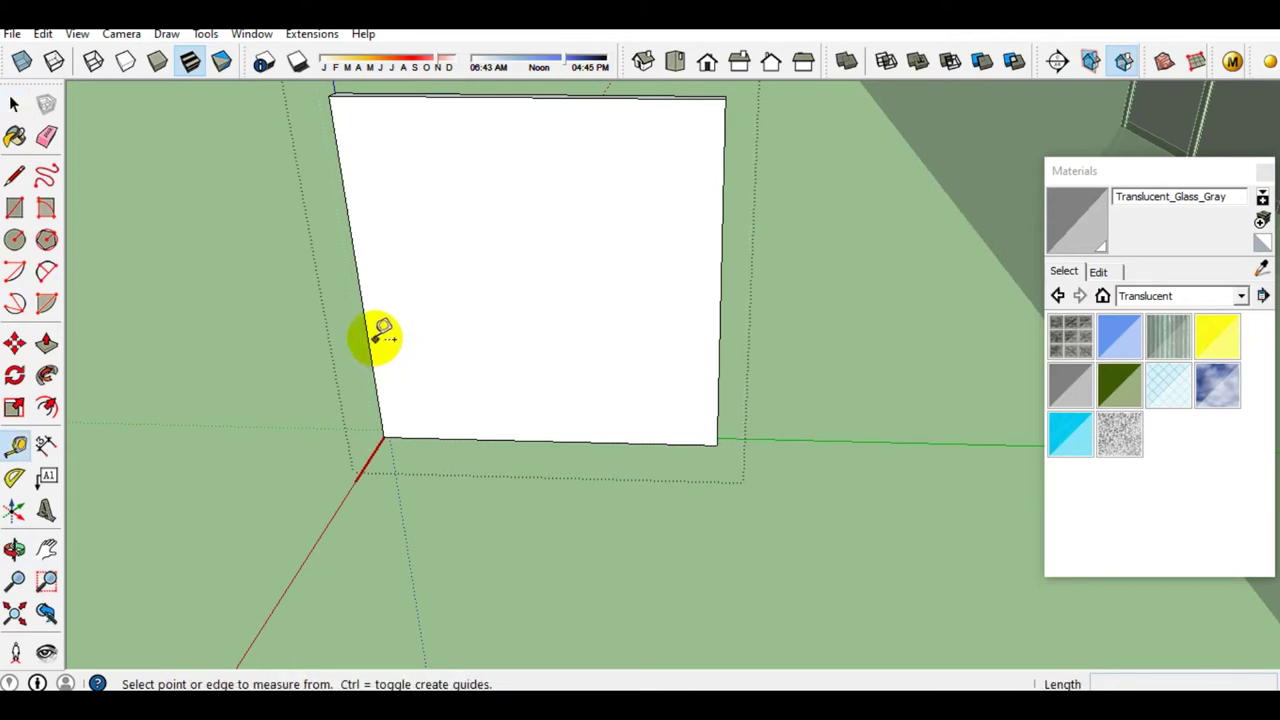
{"action": "left_click", "coordinate": [369, 336]}
{"action": "type", "text": "300"}
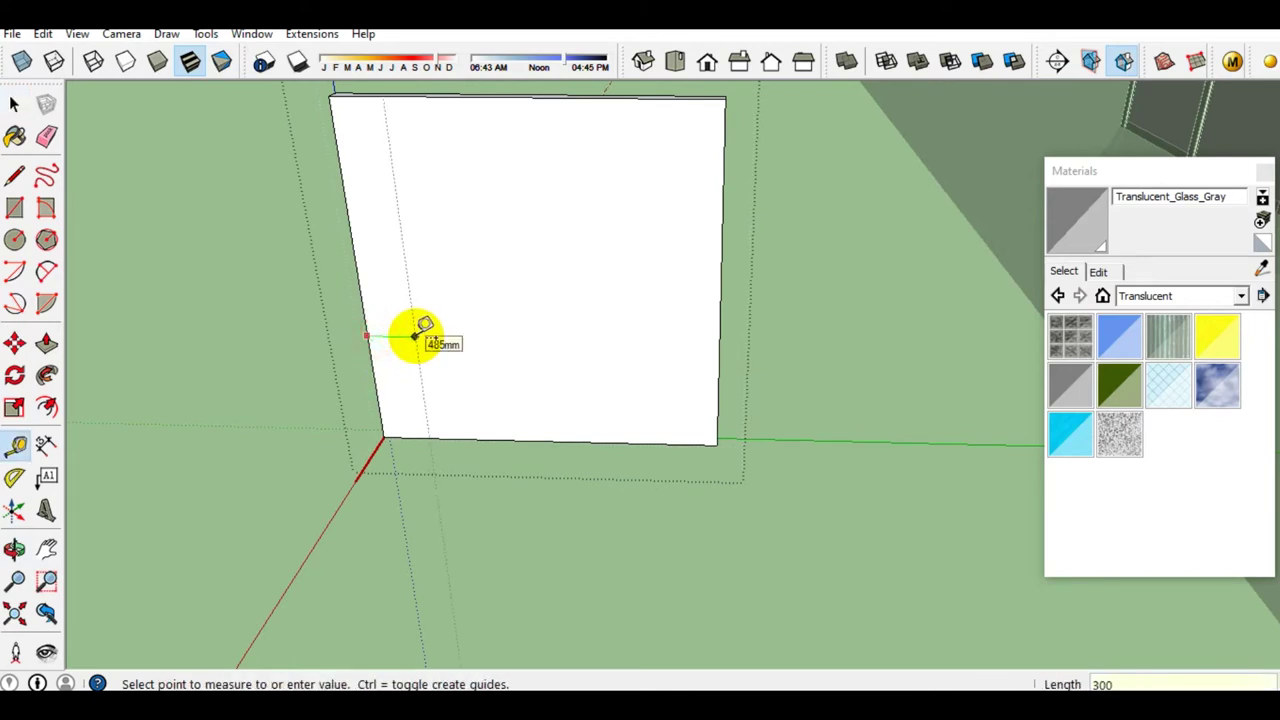
{"action": "left_click", "coordinate": [400, 336]}
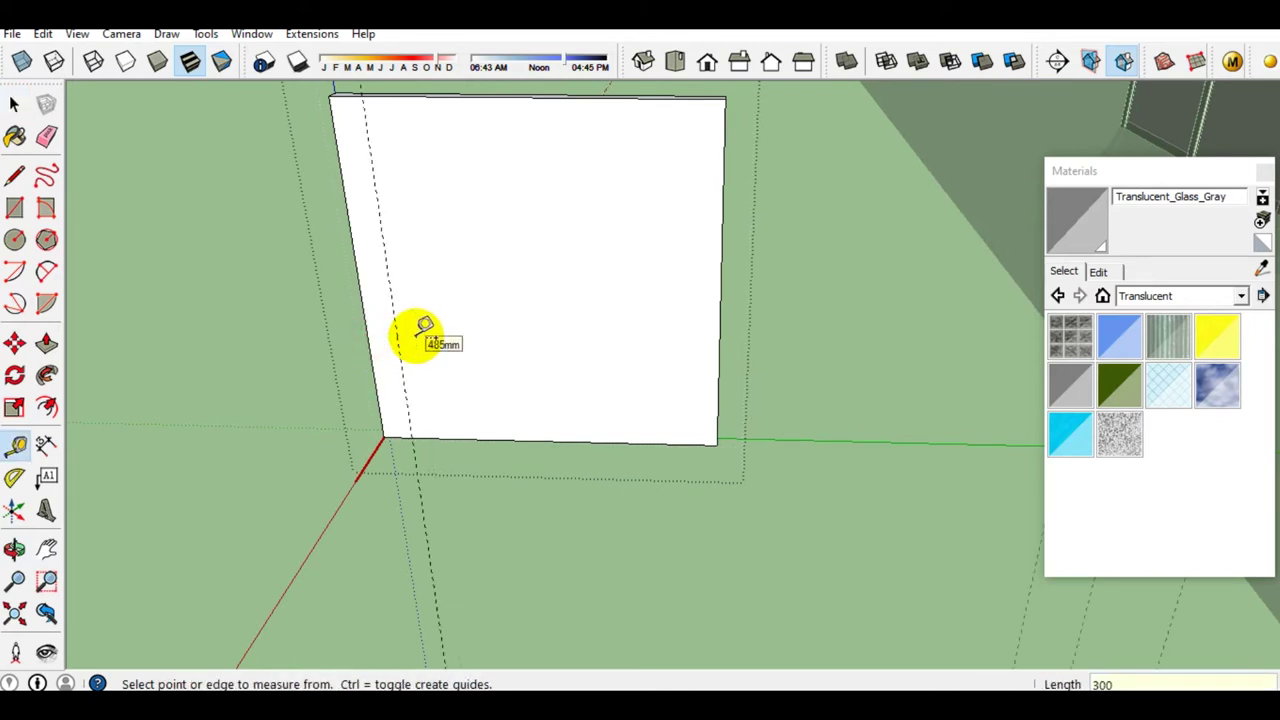
{"action": "left_click", "coordinate": [721, 318]}
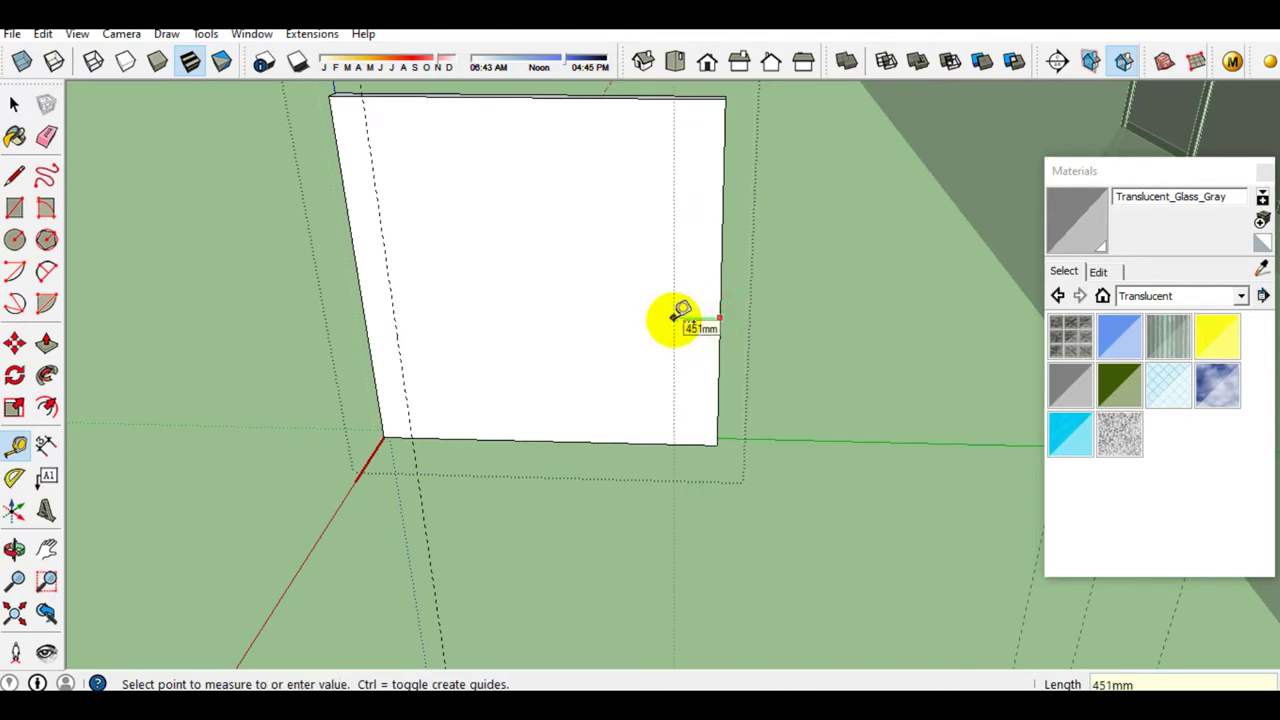
{"action": "type", "text": "300"}
{"action": "key", "text": "Return"}
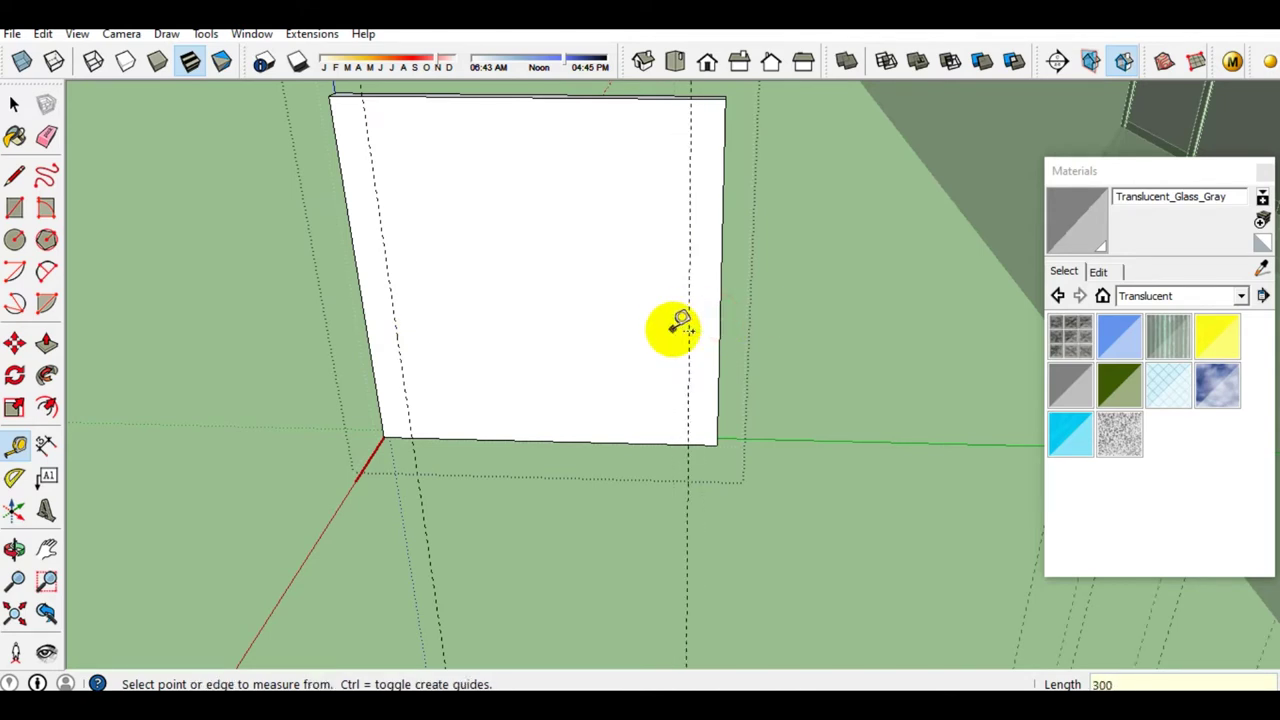
Place a vertical guide through the middle of the panel
{"action": "scroll", "coordinate": [471, 271], "scroll_direction": "up", "scroll_amount": 2}
{"action": "scroll", "coordinate": [486, 263], "scroll_direction": "down", "scroll_amount": 1}
{"action": "scroll", "coordinate": [500, 194], "scroll_direction": "down", "scroll_amount": 1}
{"action": "scroll", "coordinate": [540, 225], "scroll_direction": "up", "scroll_amount": 1}
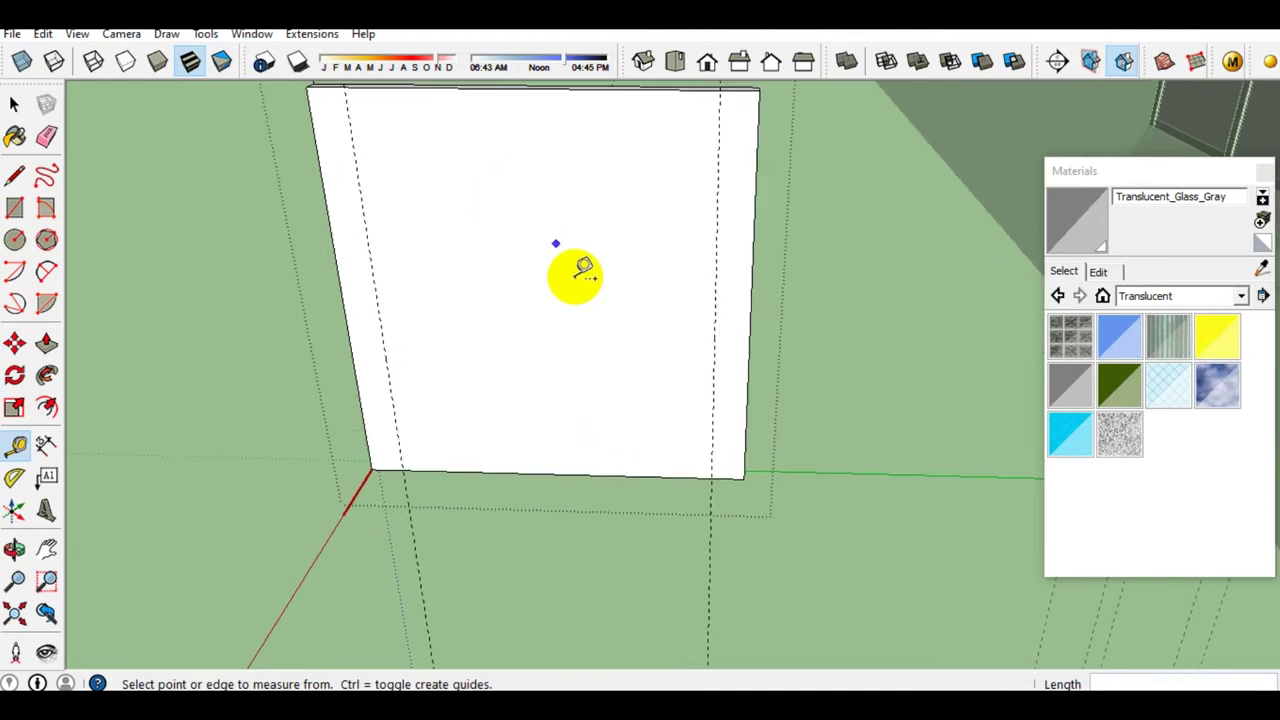
{"action": "left_click", "coordinate": [383, 318]}
{"action": "scroll", "coordinate": [386, 320], "scroll_direction": "down", "scroll_amount": 1}
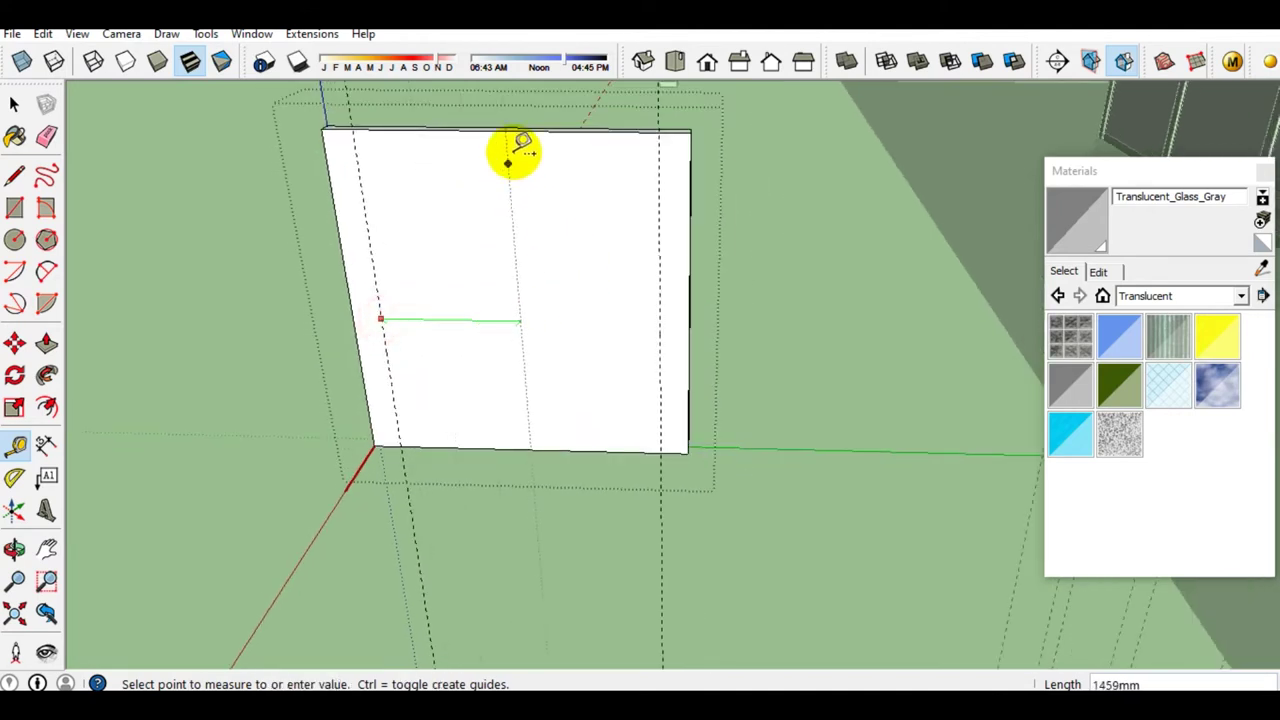
{"action": "left_click", "coordinate": [507, 120]}
{"action": "scroll", "coordinate": [480, 271], "scroll_direction": "up", "scroll_amount": 1}
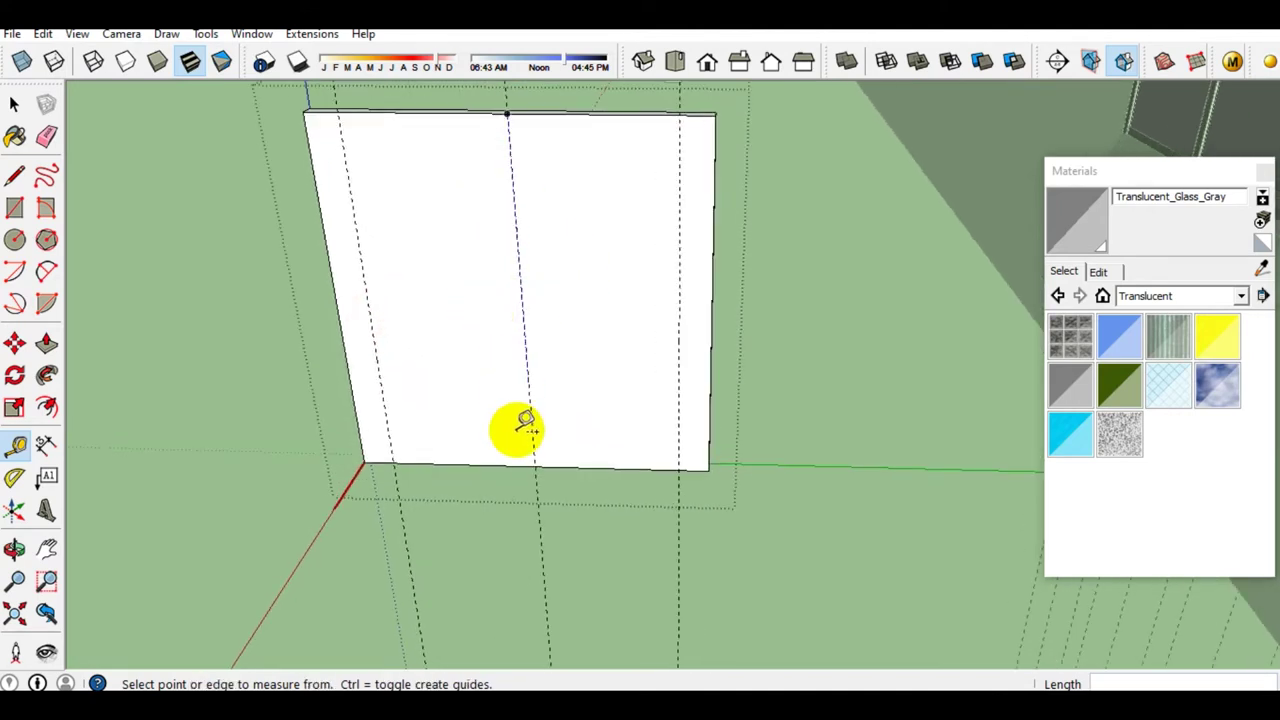
Place a horizontal guide 2700 mm above the panel's bottom edge
{"action": "left_click", "coordinate": [515, 464]}
{"action": "type", "text": "2700"}
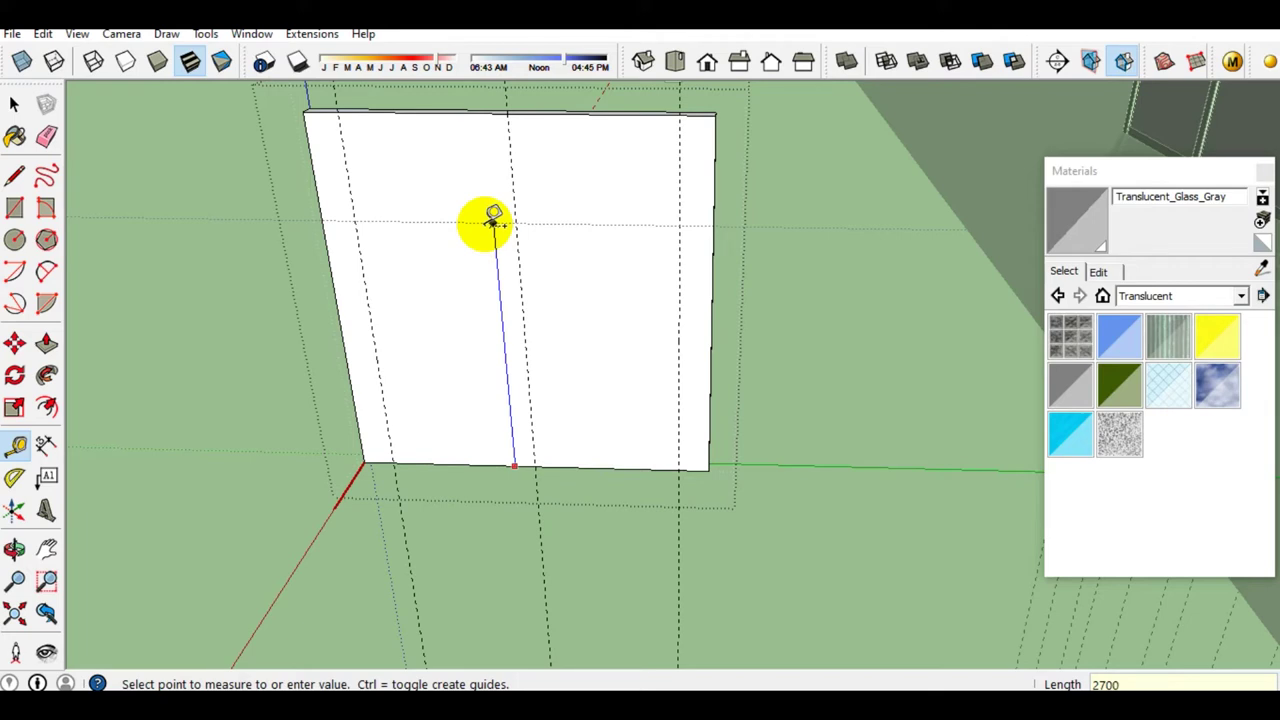
{"action": "left_click", "coordinate": [493, 220]}
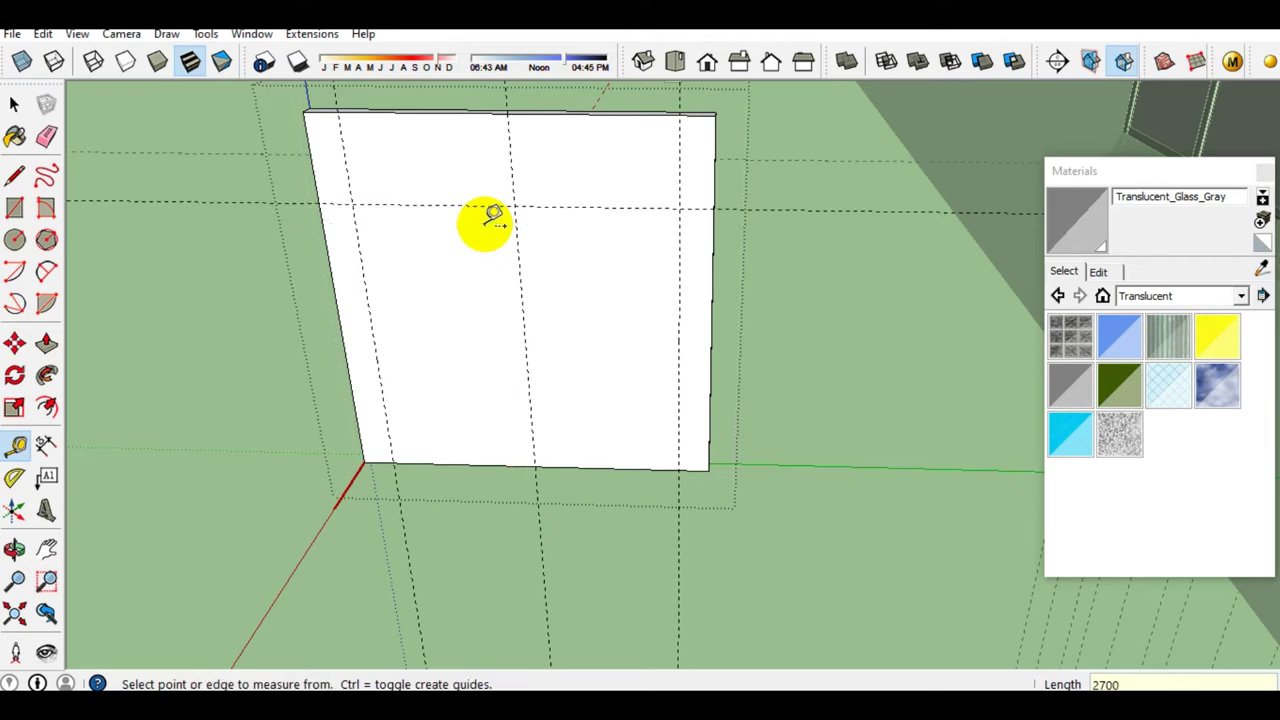
{"action": "key", "text": "space"}
{"action": "scroll", "coordinate": [447, 268], "scroll_direction": "up", "scroll_amount": 1}
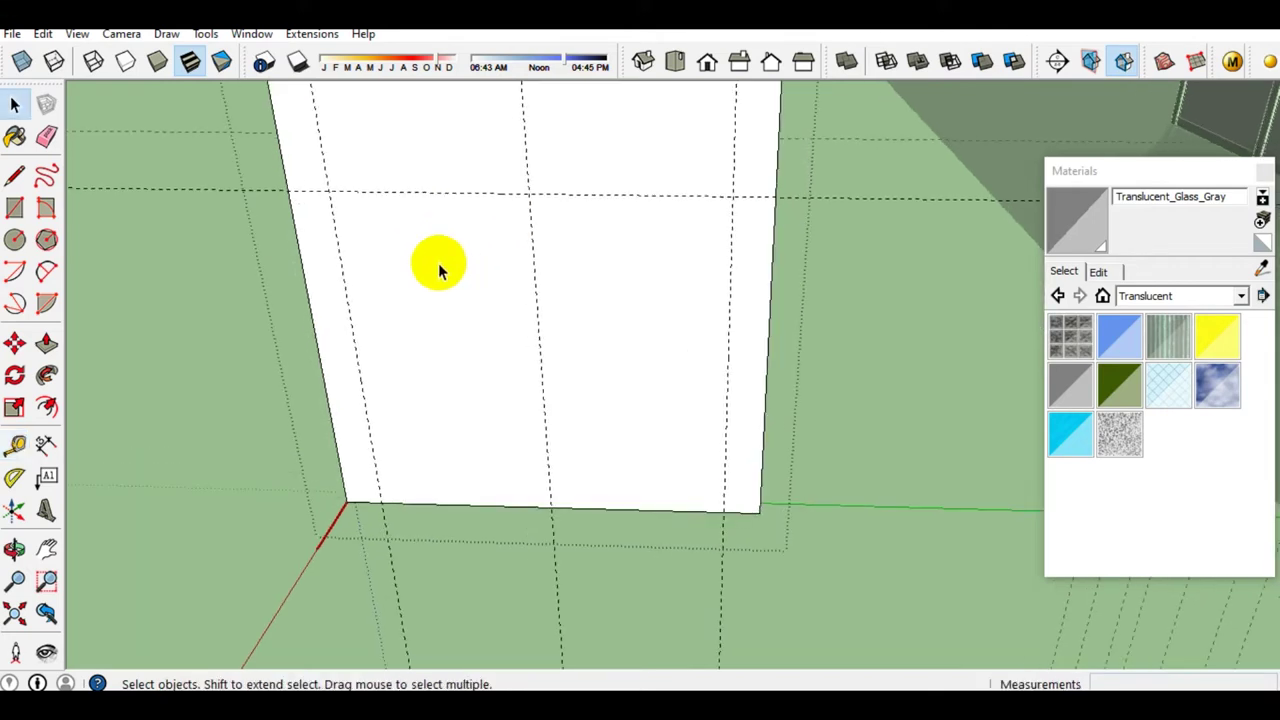
{"action": "key", "text": "l"}
{"action": "scroll", "coordinate": [386, 328], "scroll_direction": "up", "scroll_amount": 1}
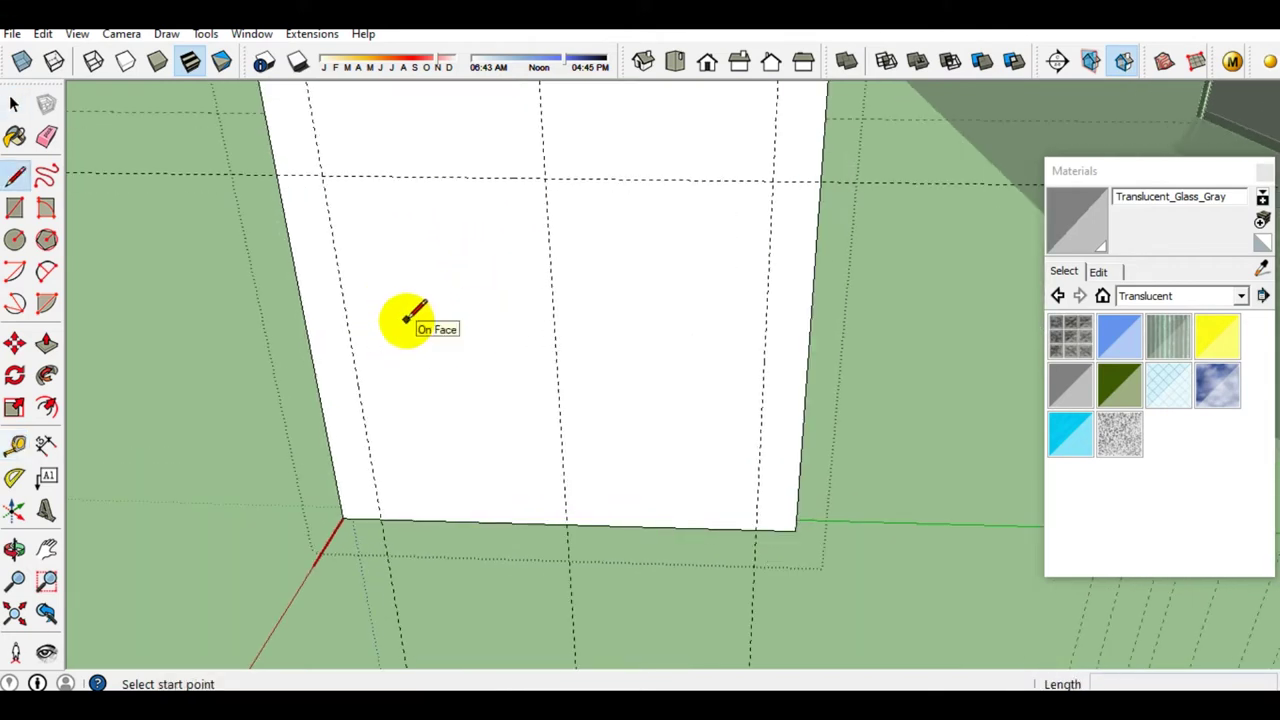
Draw two connected arcs sweeping down-left from the guide intersection to form the dome's upper curve
{"action": "key", "text": "space"}
{"action": "left_click", "coordinate": [47, 273]}
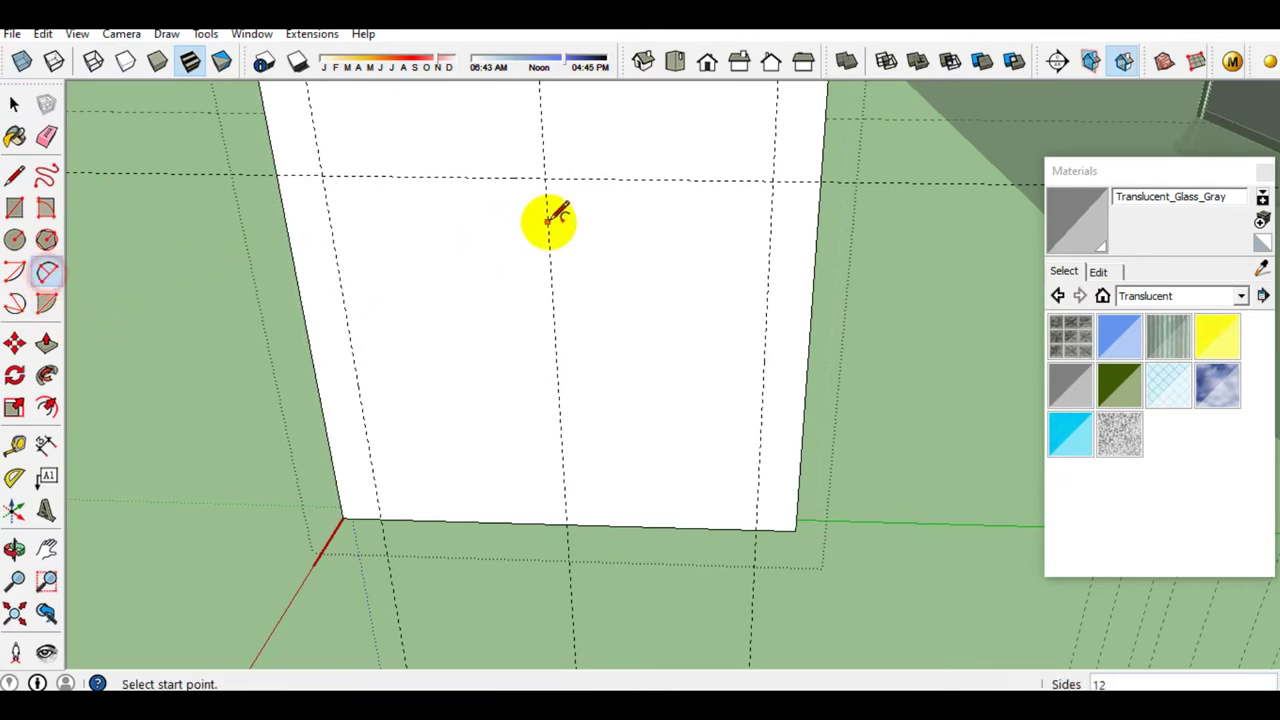
{"action": "left_click", "coordinate": [543, 179]}
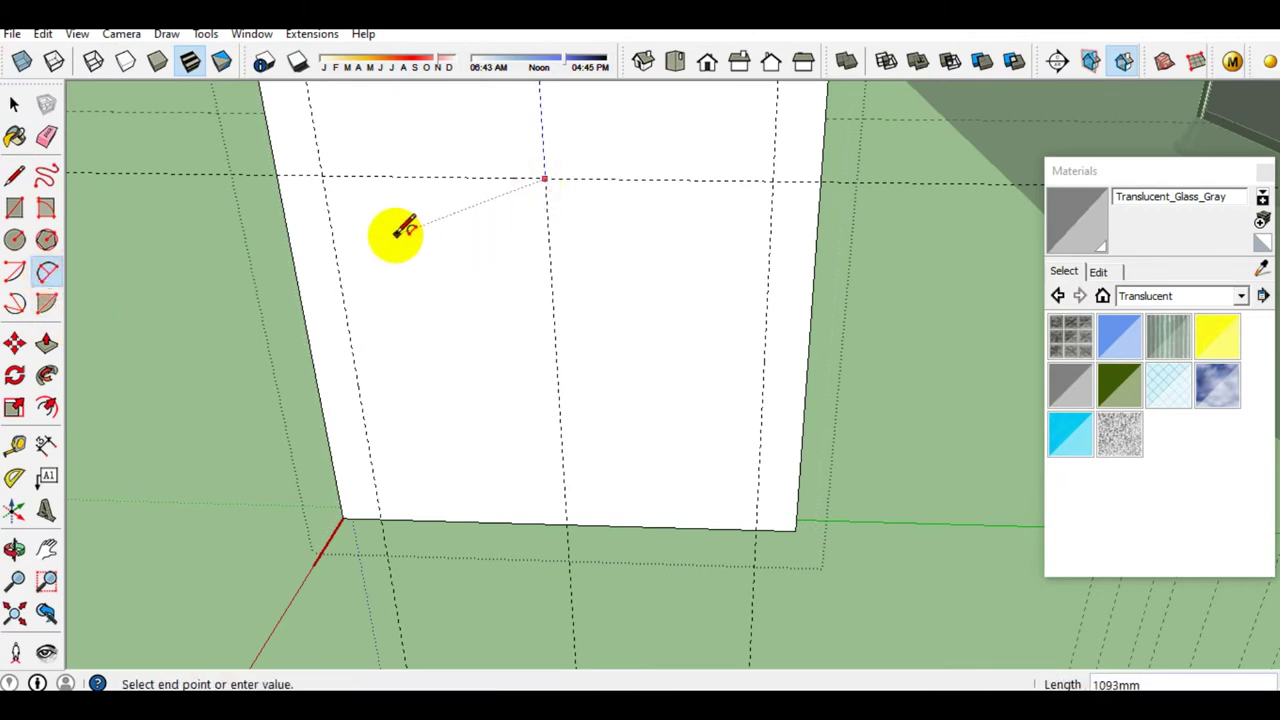
{"action": "scroll", "coordinate": [405, 268], "scroll_direction": "up", "scroll_amount": 1}
{"action": "left_click", "coordinate": [392, 277]}
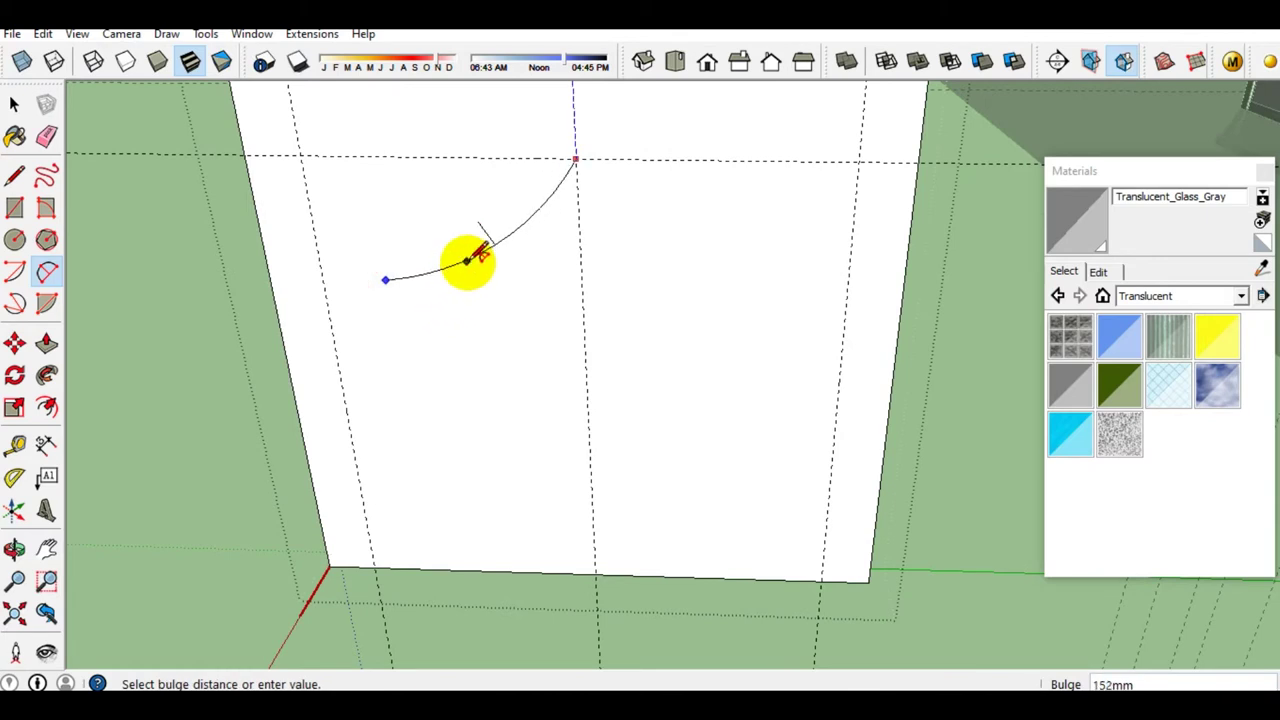
{"action": "scroll", "coordinate": [472, 258], "scroll_direction": "up", "scroll_amount": 1}
{"action": "scroll", "coordinate": [485, 262], "scroll_direction": "up", "scroll_amount": 1}
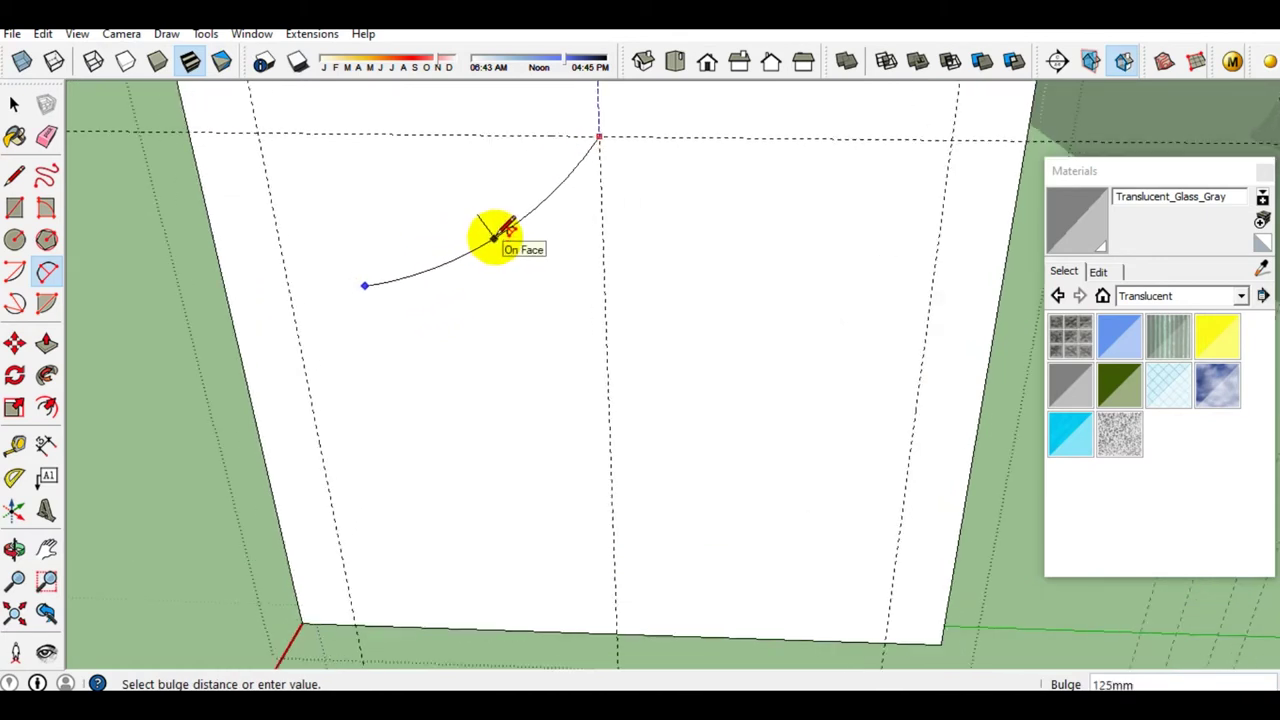
{"action": "left_click", "coordinate": [494, 228]}
{"action": "left_click", "coordinate": [365, 285]}
{"action": "scroll", "coordinate": [335, 335], "scroll_direction": "up", "scroll_amount": 1}
{"action": "middle_click_drag", "start_coordinate": [306, 370], "coordinate": [337, 251]}
{"action": "left_click", "coordinate": [313, 320]}
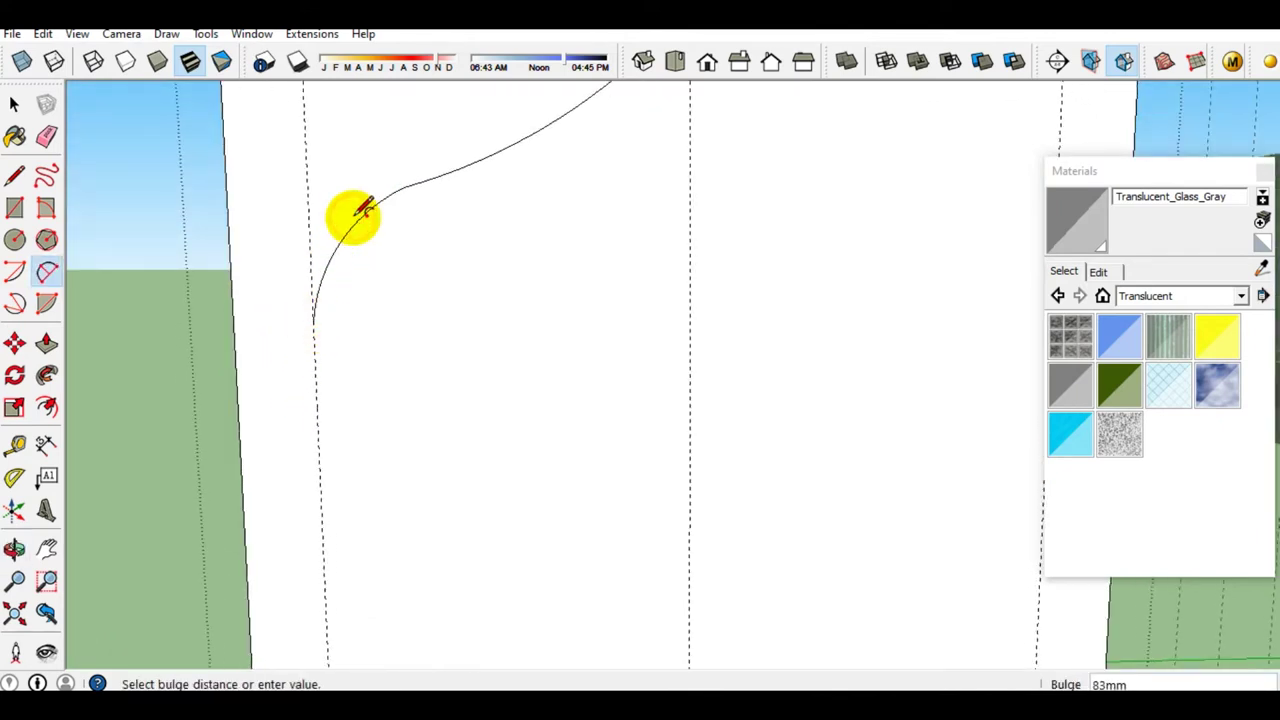
{"action": "left_click", "coordinate": [365, 210]}
{"action": "key", "text": "space"}
Add a short horizontal ledge and notch, then a lower arc curving back to the arch's left side
{"action": "key", "text": "l"}
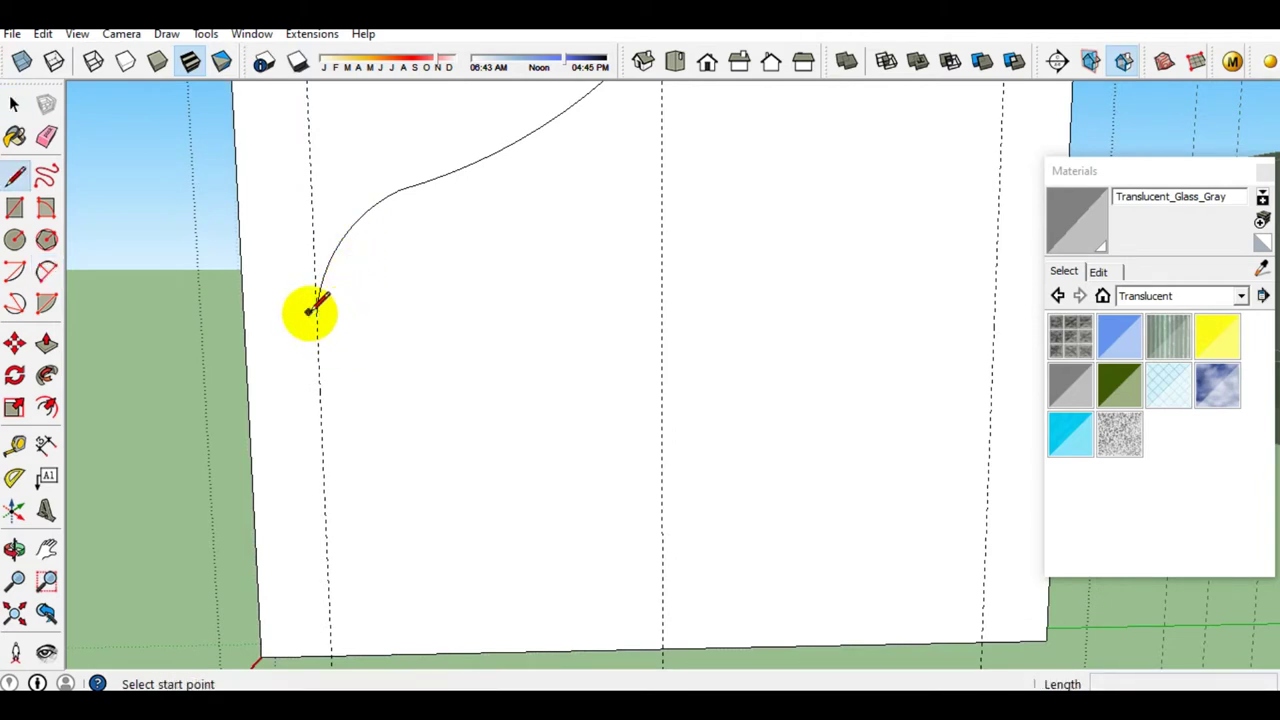
{"action": "left_click", "coordinate": [316, 314]}
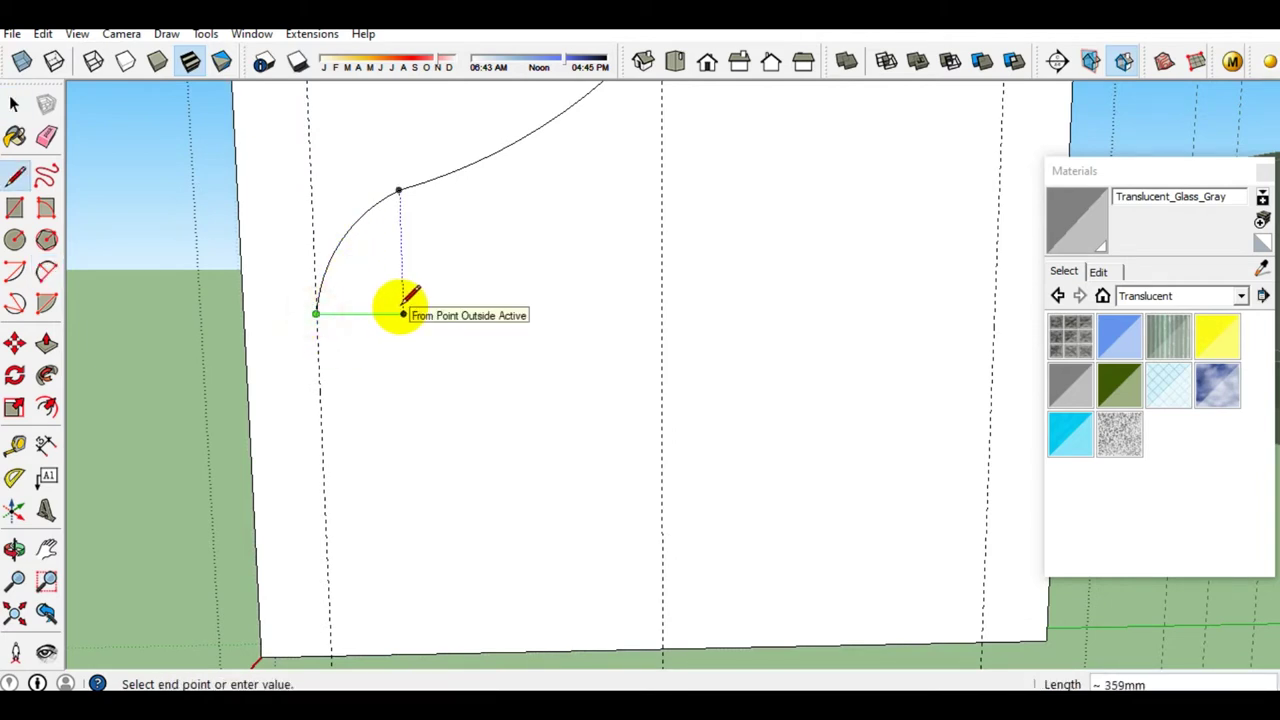
{"action": "left_click", "coordinate": [403, 314]}
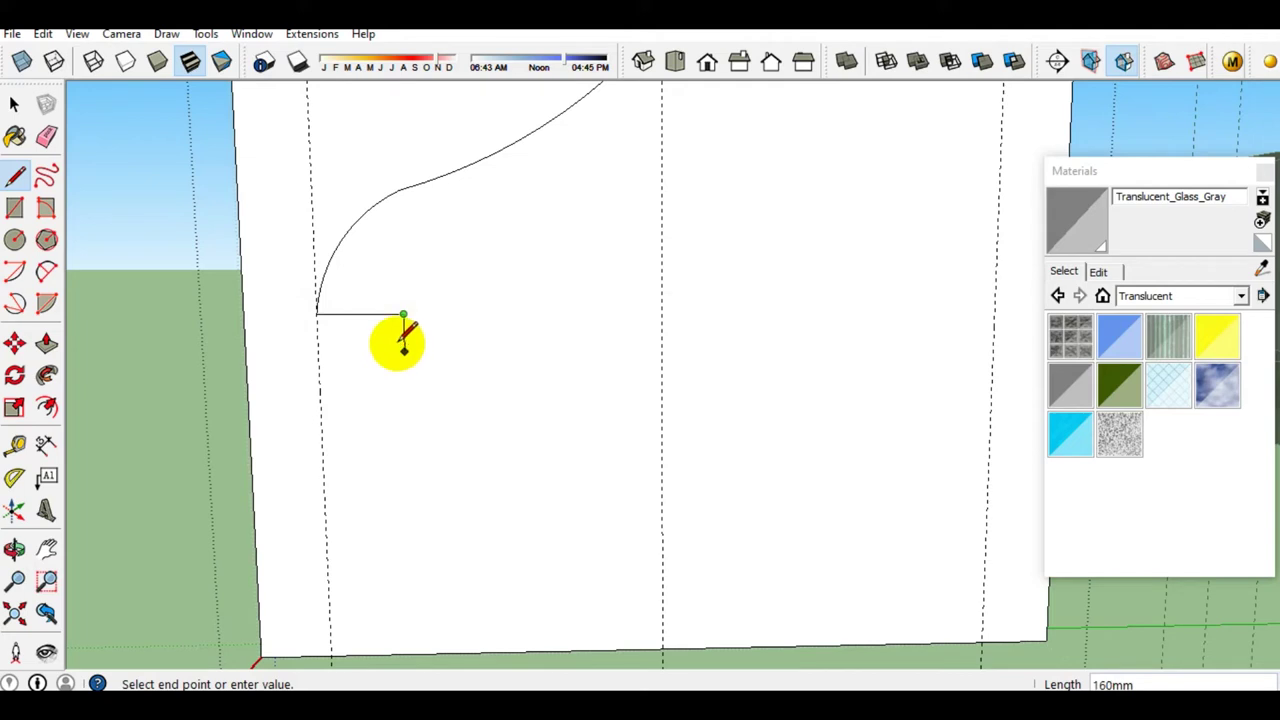
{"action": "left_click", "coordinate": [404, 322]}
{"action": "scroll", "coordinate": [404, 330], "scroll_direction": "up", "scroll_amount": 1}
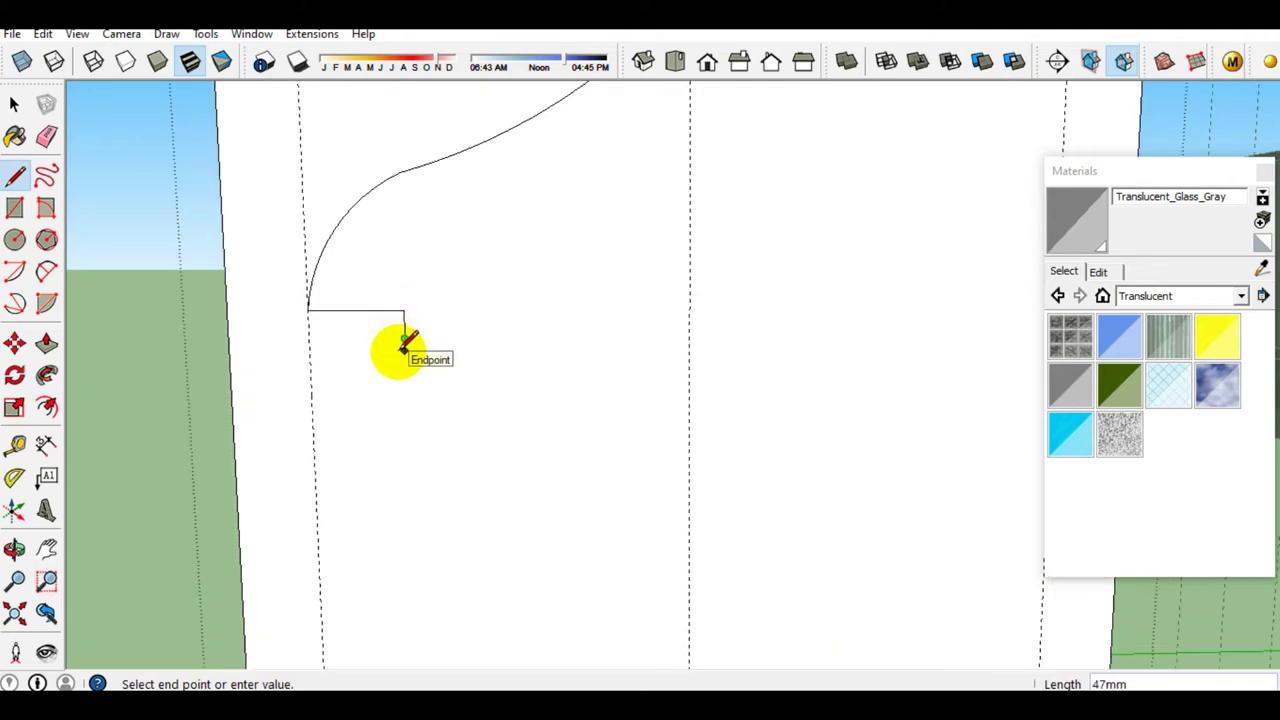
{"action": "key", "text": "space"}
{"action": "key", "text": "a"}
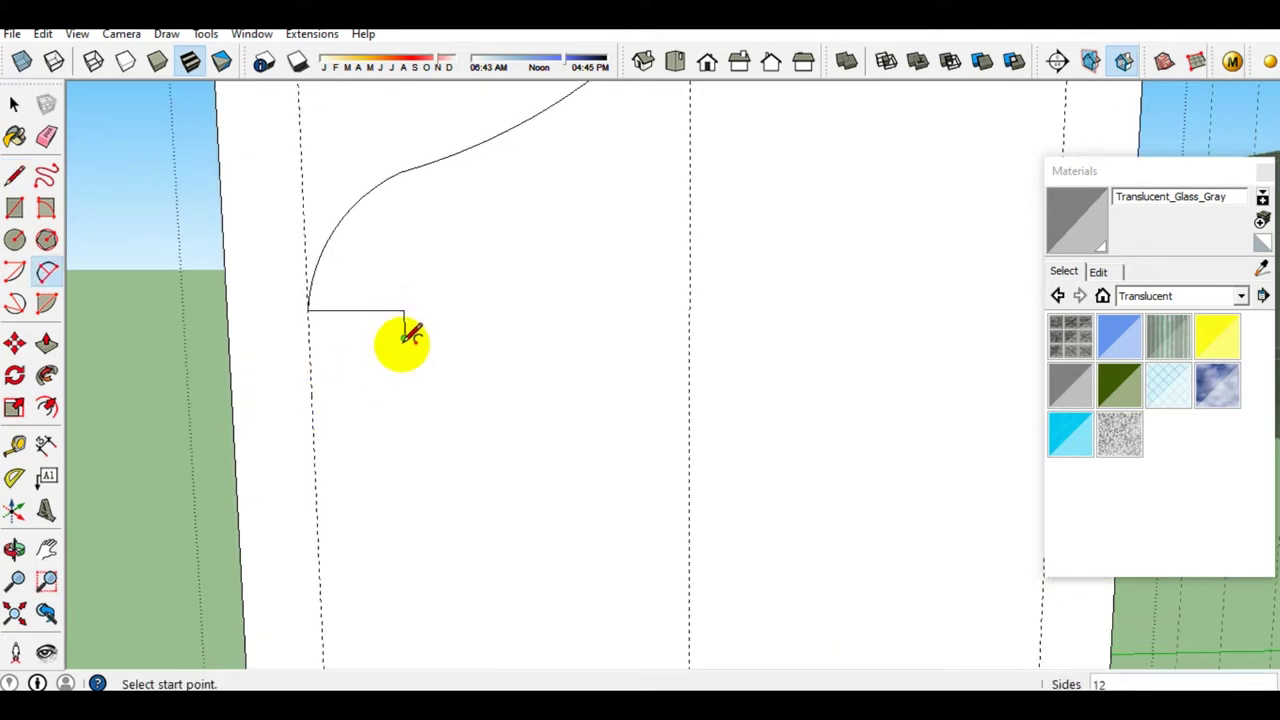
{"action": "left_click", "coordinate": [404, 338]}
{"action": "left_click", "coordinate": [313, 427]}
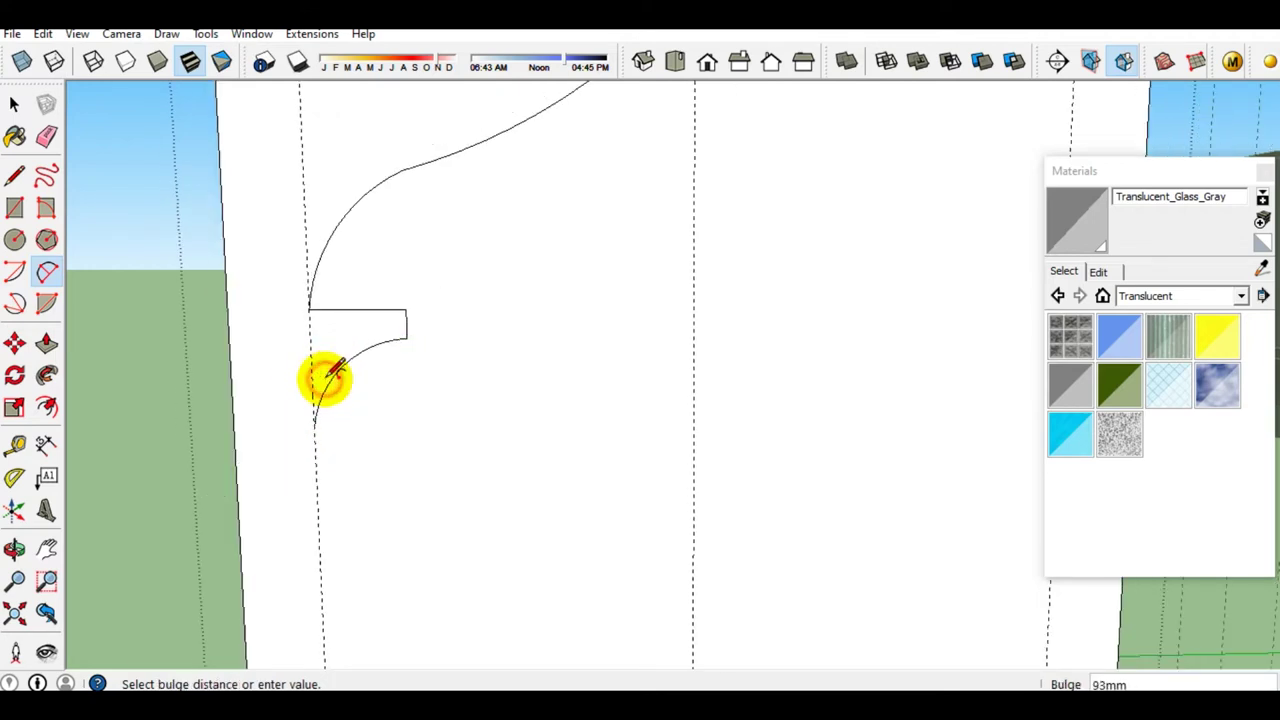
{"action": "left_click", "coordinate": [333, 372]}
{"action": "scroll", "coordinate": [325, 375], "scroll_direction": "down", "scroll_amount": 2}
Draw the side edge down to the base and a centre line closing the half-arch face
{"action": "key", "text": "l"}
{"action": "left_click", "coordinate": [318, 402]}
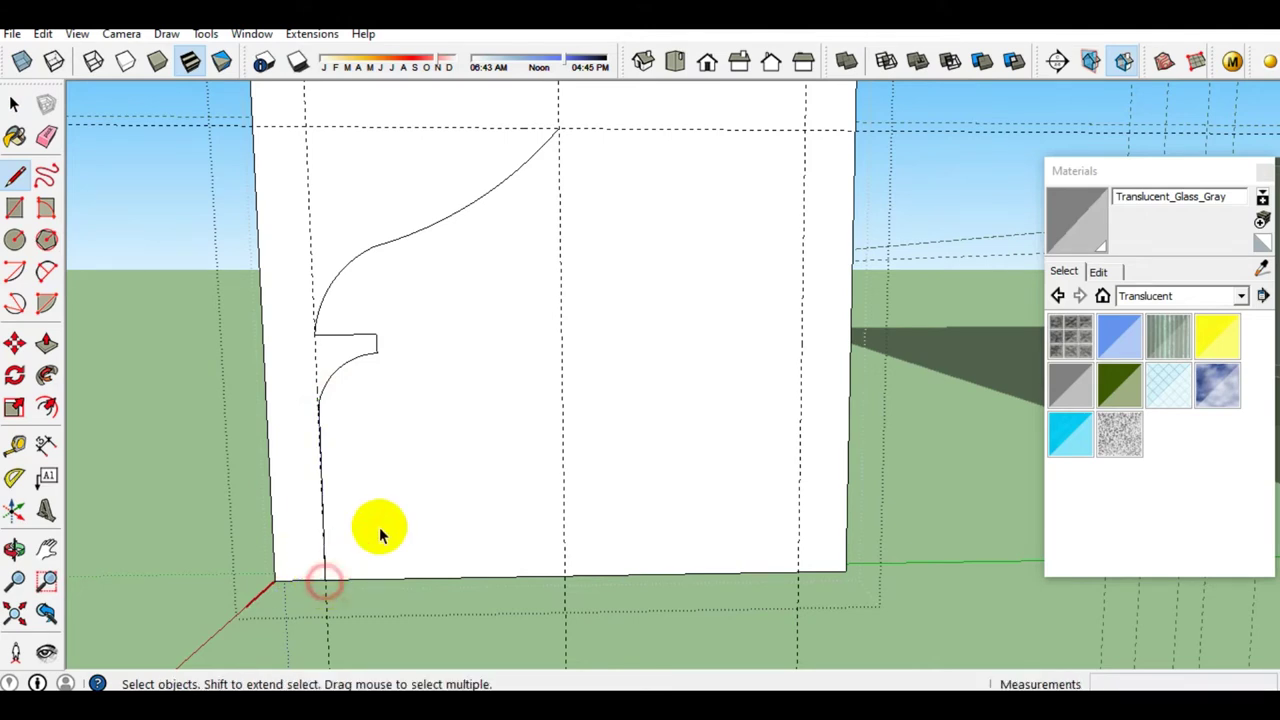
{"action": "left_click", "coordinate": [350, 554]}
{"action": "key", "text": "space"}
{"action": "scroll", "coordinate": [375, 515], "scroll_direction": "down", "scroll_amount": 1}
{"action": "key", "text": "l"}
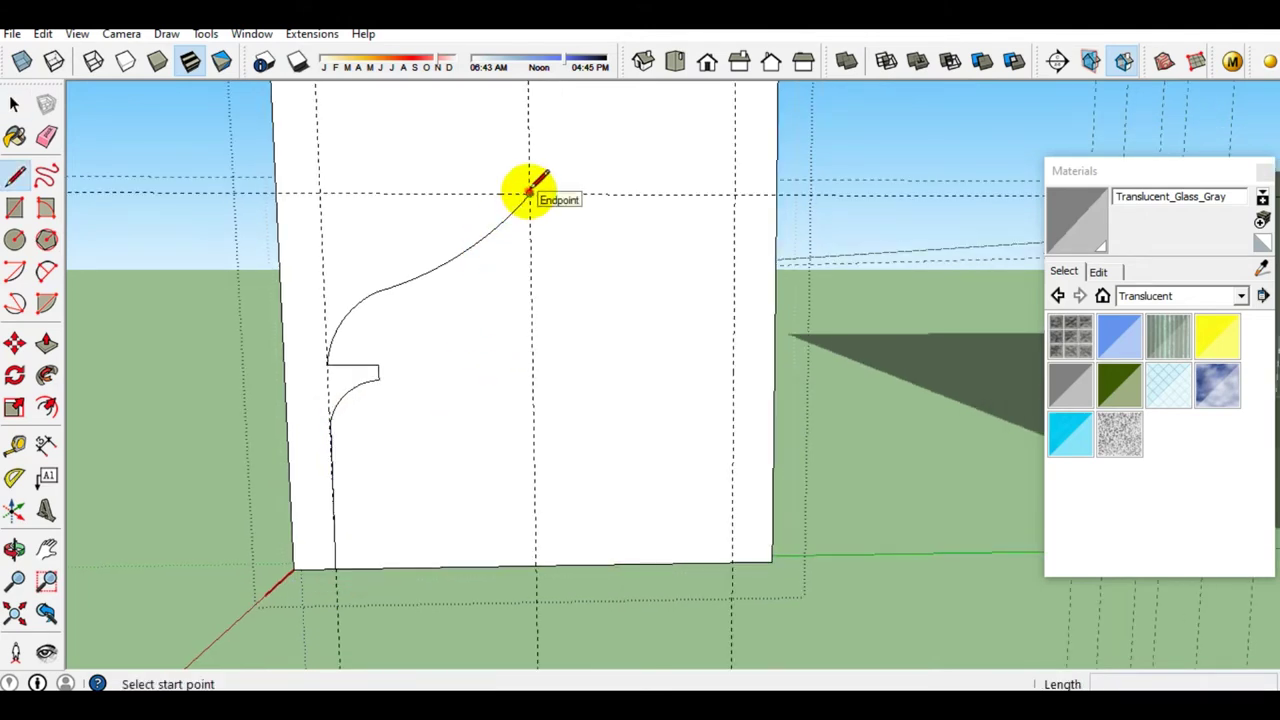
{"action": "left_click", "coordinate": [529, 193]}
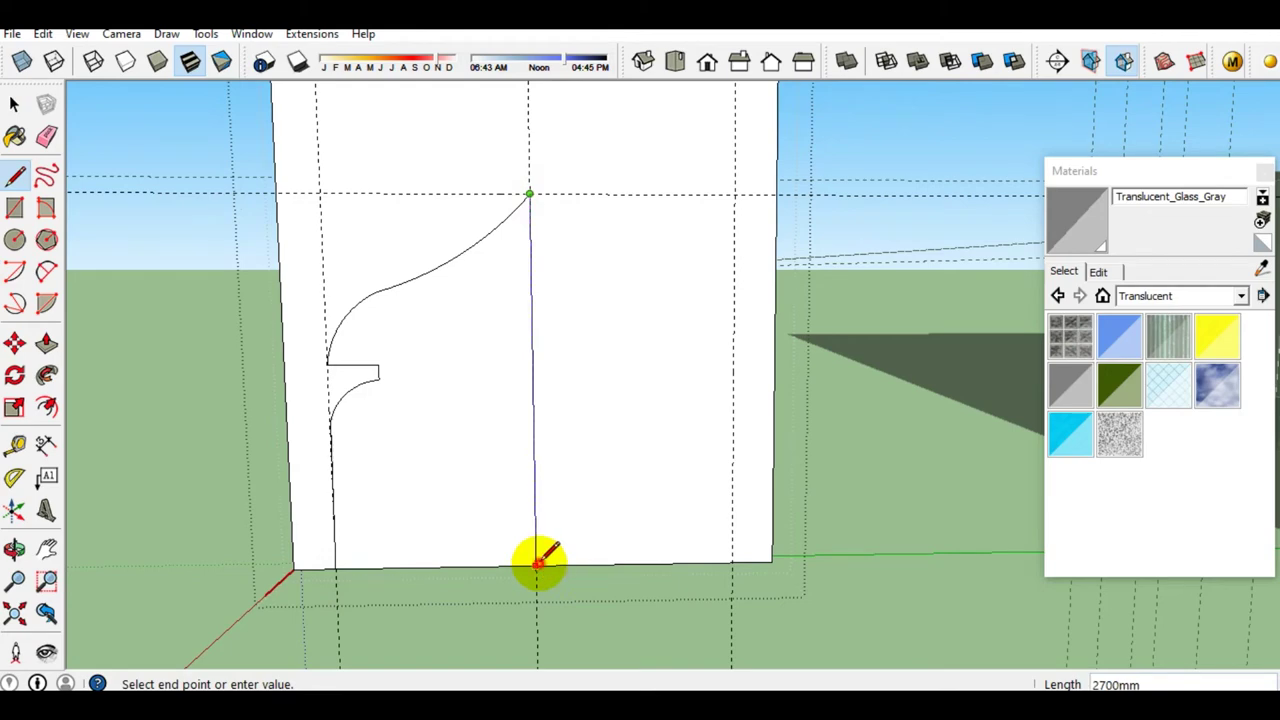
{"action": "left_click", "coordinate": [536, 568]}
{"action": "key", "text": "space"}
{"action": "left_click", "coordinate": [481, 487]}
Copy the half-arch face to the right of the panel and flip it left-to-right
{"action": "key", "text": "m"}
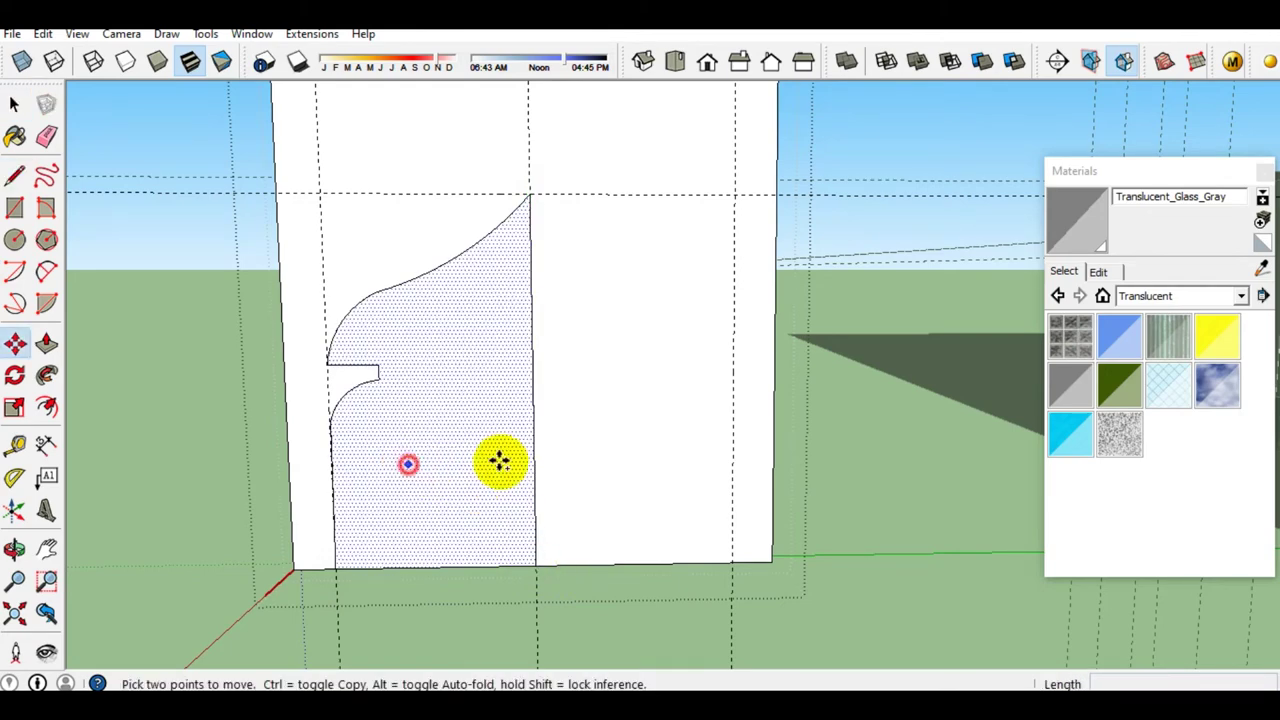
{"action": "left_click", "coordinate": [410, 463]}
{"action": "key", "text": "ctrl"}
{"action": "left_click", "coordinate": [900, 462]}
{"action": "key", "text": "space"}
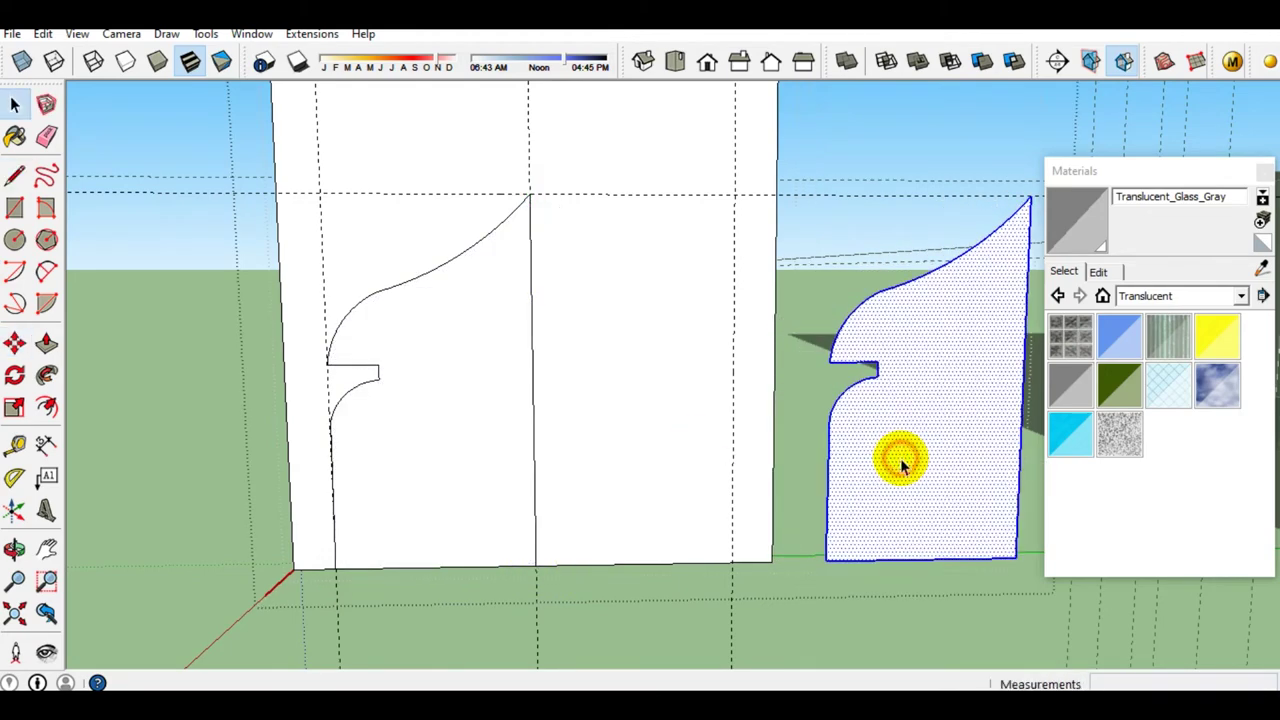
{"action": "right_click", "coordinate": [900, 462]}
{"action": "right_click", "coordinate": [1100, 375]}
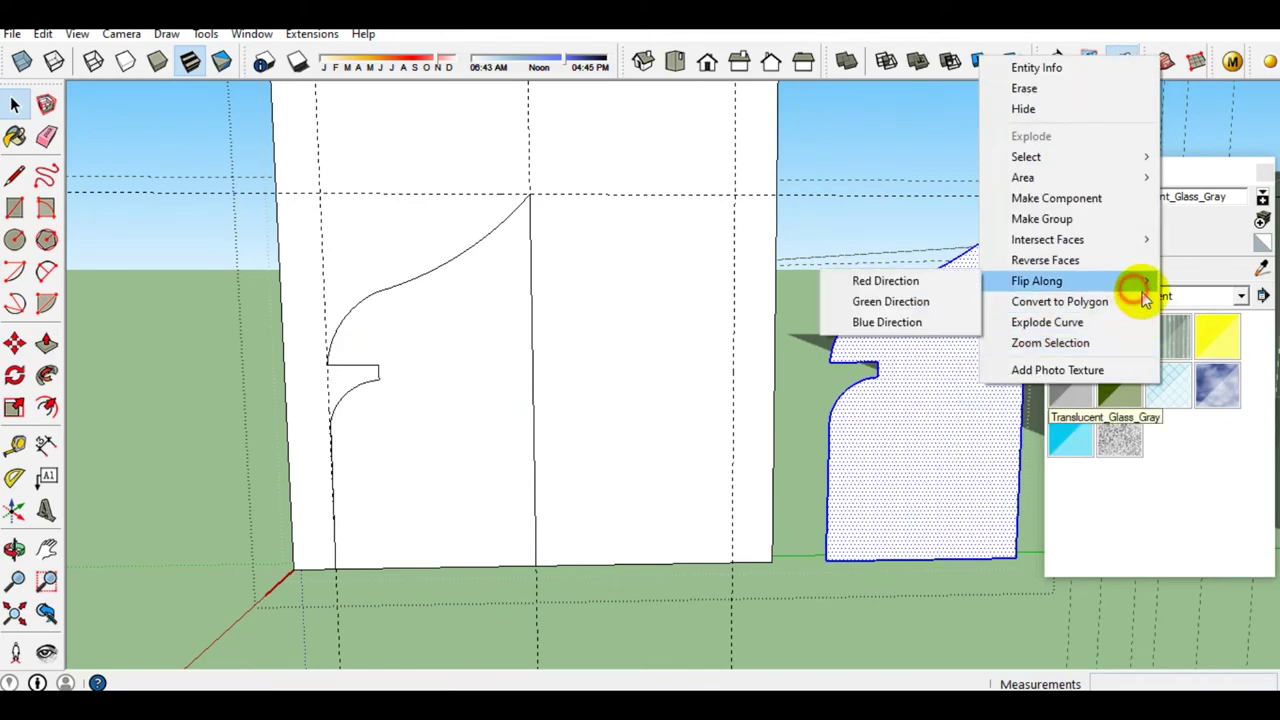
{"action": "left_click", "coordinate": [905, 303]}
{"action": "mouse_move", "coordinate": [843, 400]}
{"action": "middle_mouse_down"}
{"action": "mouse_move", "coordinate": [914, 380]}
{"action": "mouse_move", "coordinate": [926, 395]}
{"action": "middle_mouse_up"}
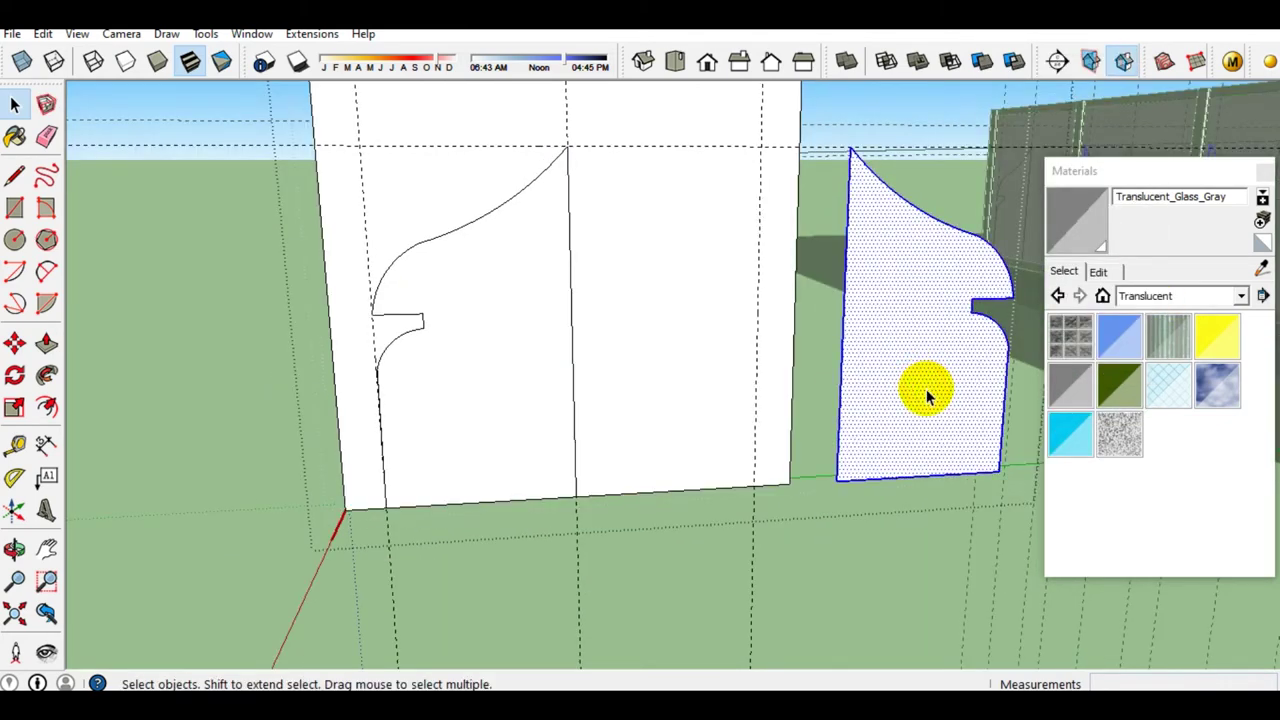
Move the mirrored half beside the first half and erase the centre seam between them
{"action": "key", "text": "m"}
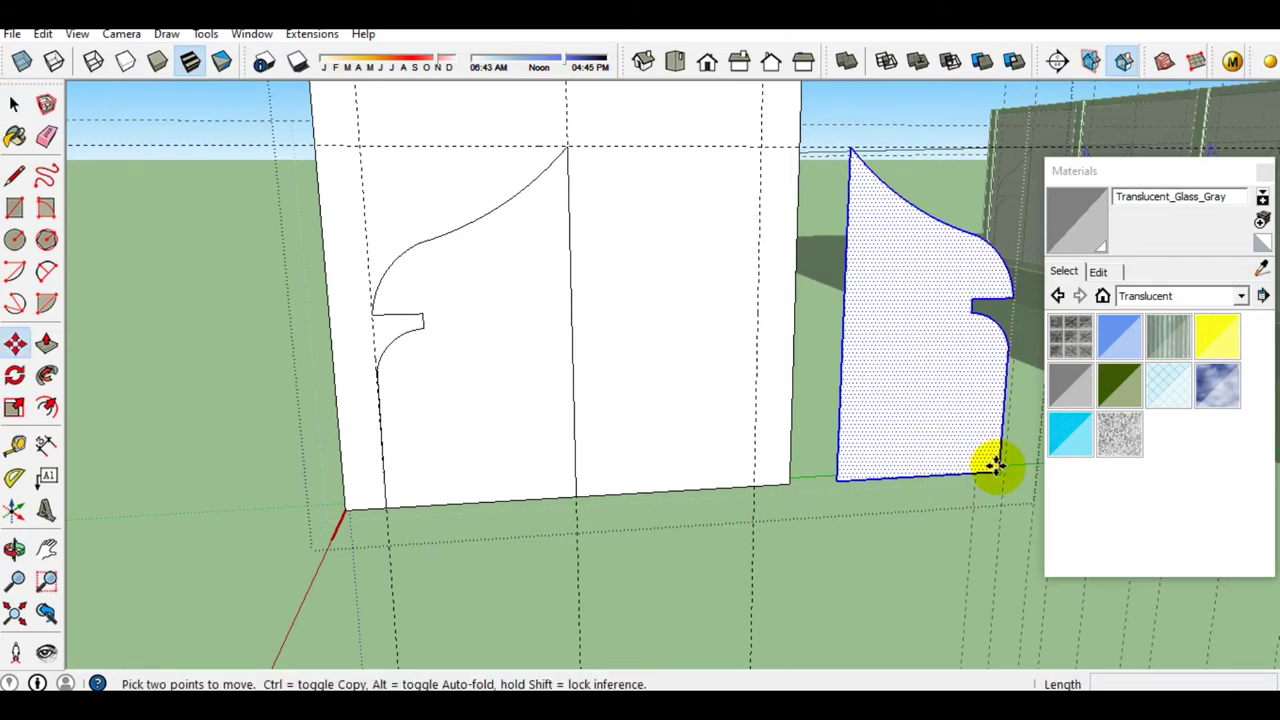
{"action": "left_click", "coordinate": [995, 465]}
{"action": "scroll", "coordinate": [780, 470], "scroll_direction": "up", "scroll_amount": 2}
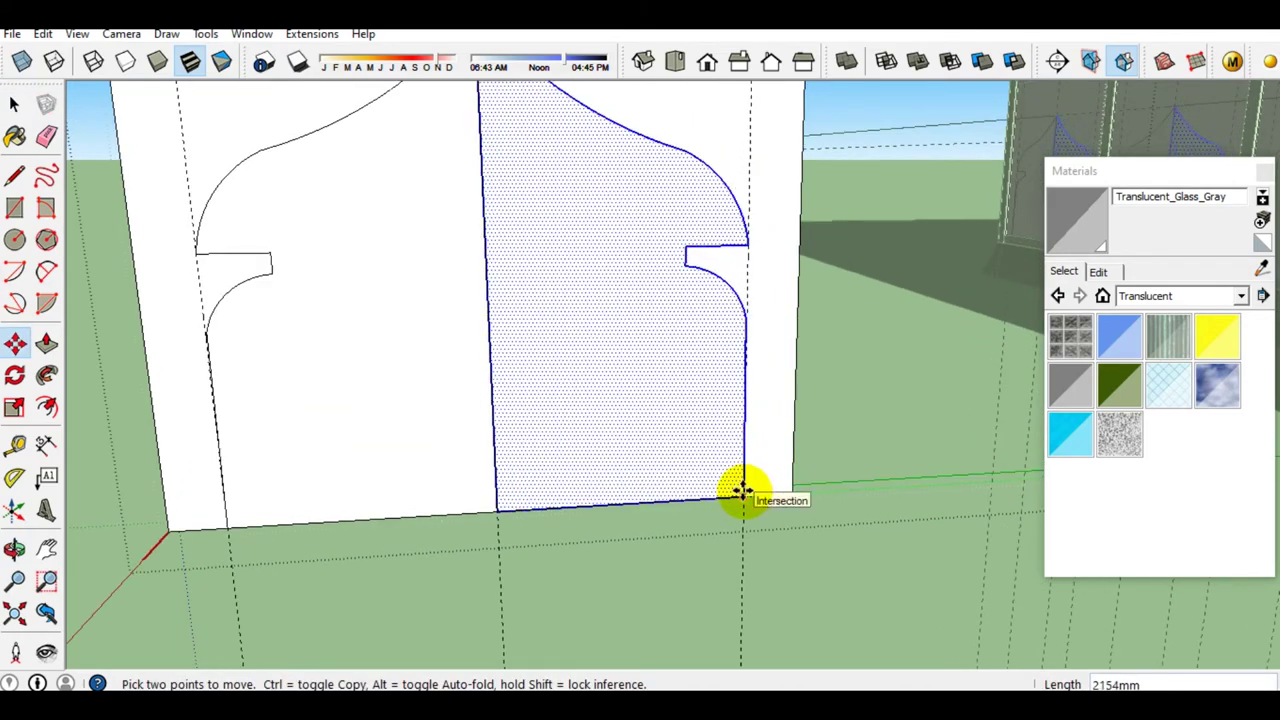
{"action": "left_click", "coordinate": [741, 490]}
{"action": "key", "text": "space"}
{"action": "scroll", "coordinate": [686, 434], "scroll_direction": "down", "scroll_amount": 3}
{"action": "middle_click_drag", "start_coordinate": [686, 434], "coordinate": [586, 374]}
{"action": "key", "text": "e"}
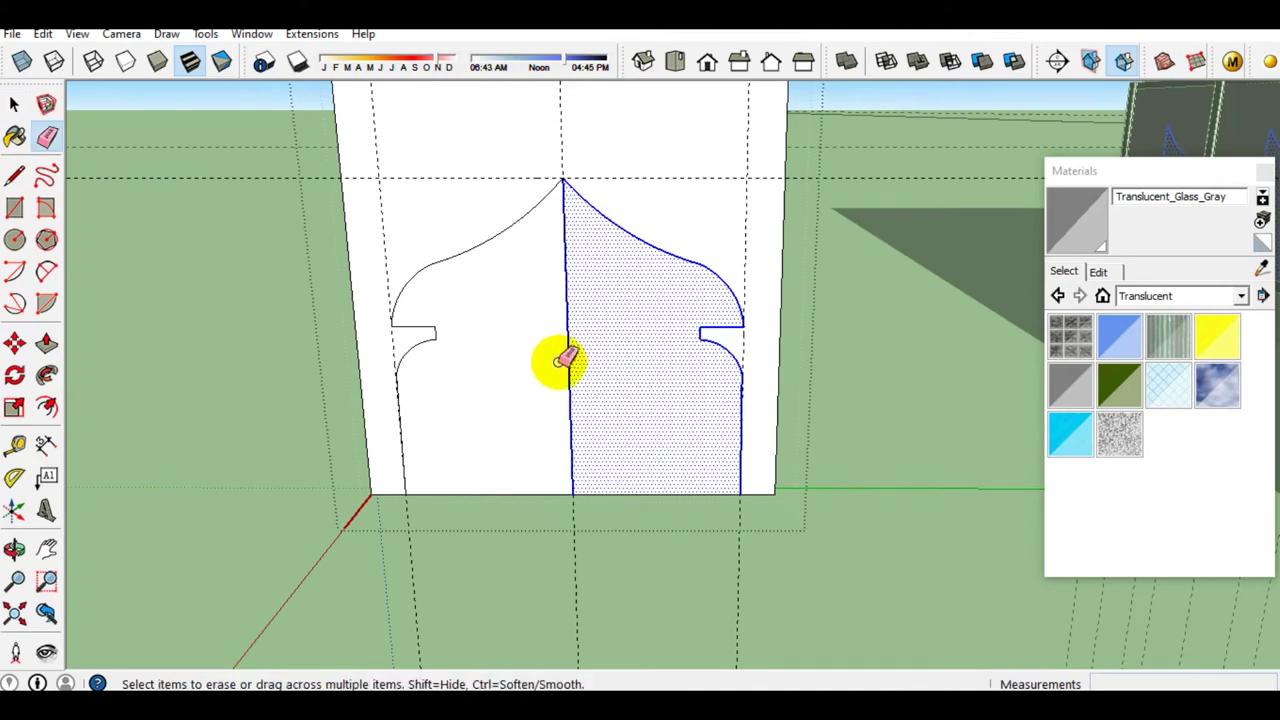
{"action": "left_click", "coordinate": [572, 380]}
{"action": "key", "text": "space"}
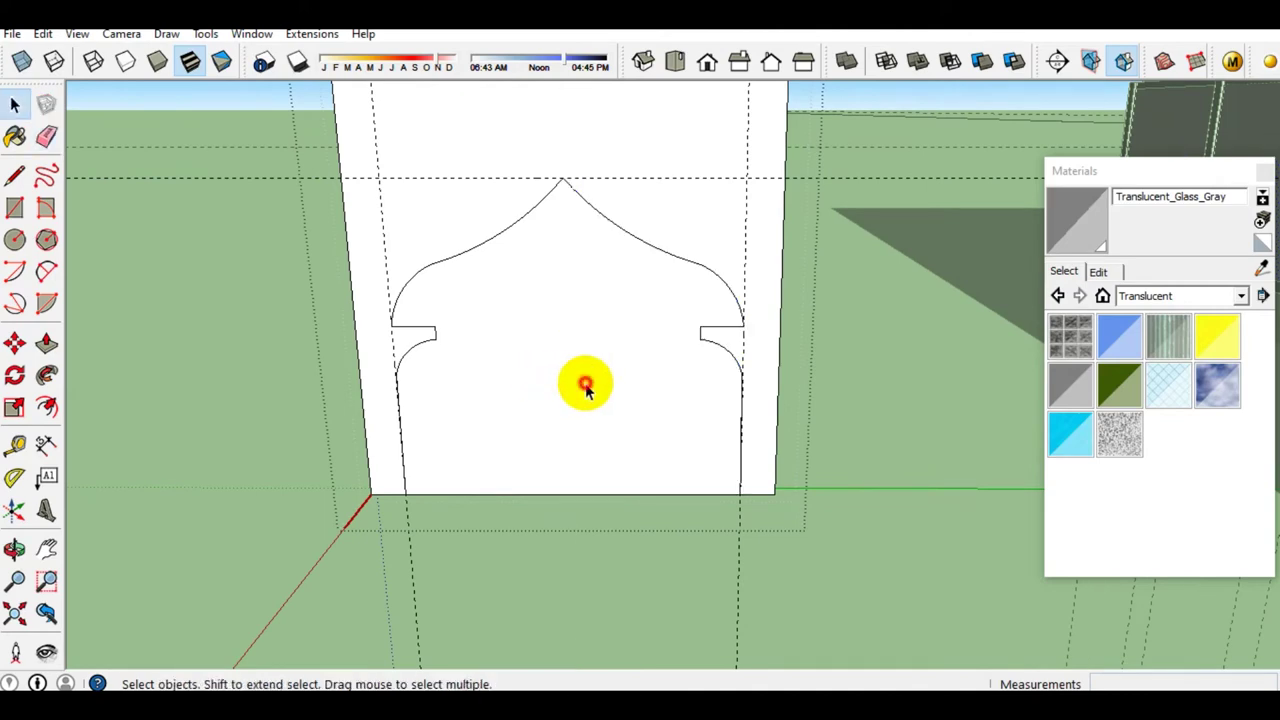
{"action": "left_click", "coordinate": [583, 383]}
{"action": "middle_click_drag", "start_coordinate": [583, 300], "coordinate": [655, 265]}
Offset the arch face outline to create a border strip around the arch
{"action": "left_click", "coordinate": [655, 265]}
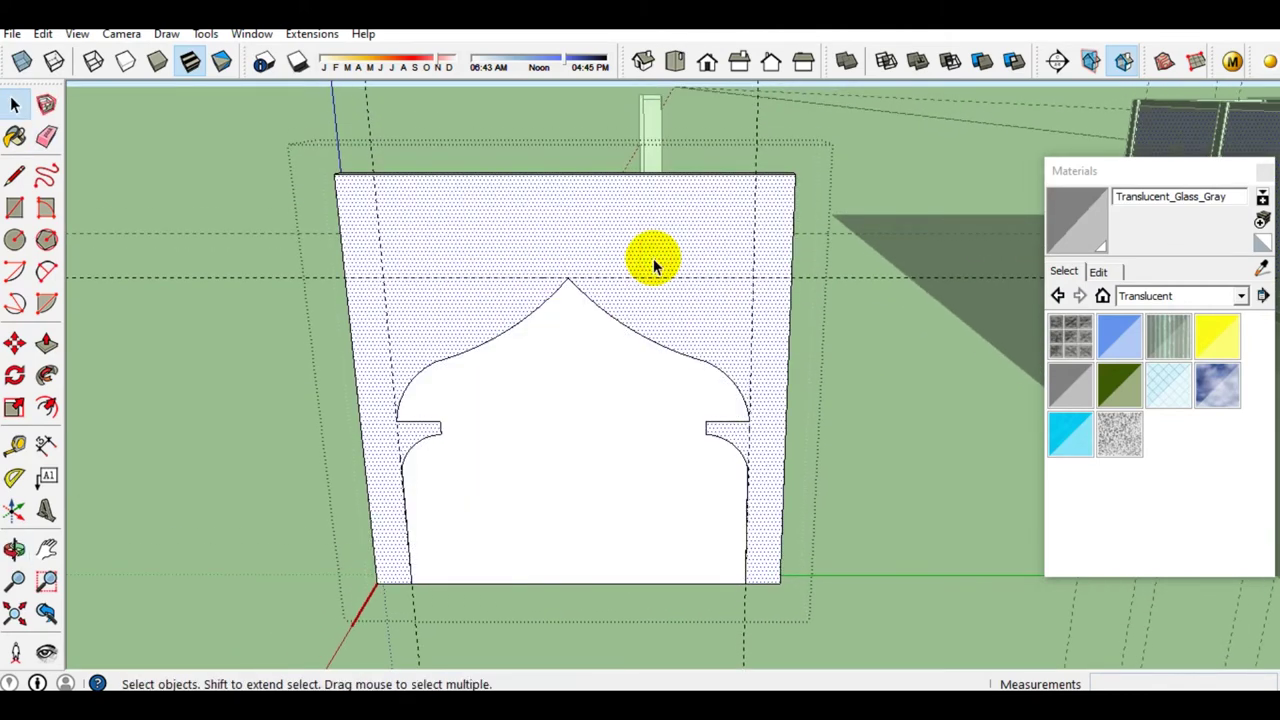
{"action": "key", "text": "f"}
{"action": "left_click", "coordinate": [654, 272]}
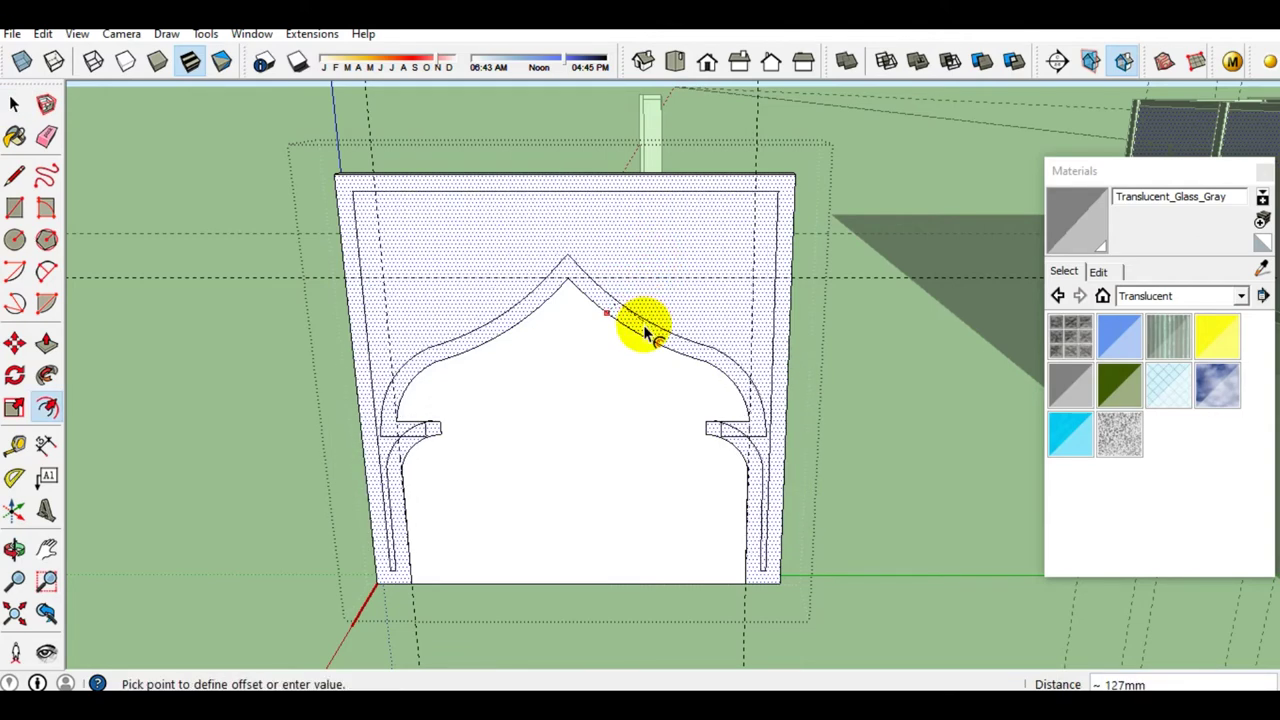
{"action": "scroll", "coordinate": [656, 341], "scroll_direction": "up", "scroll_amount": 2}
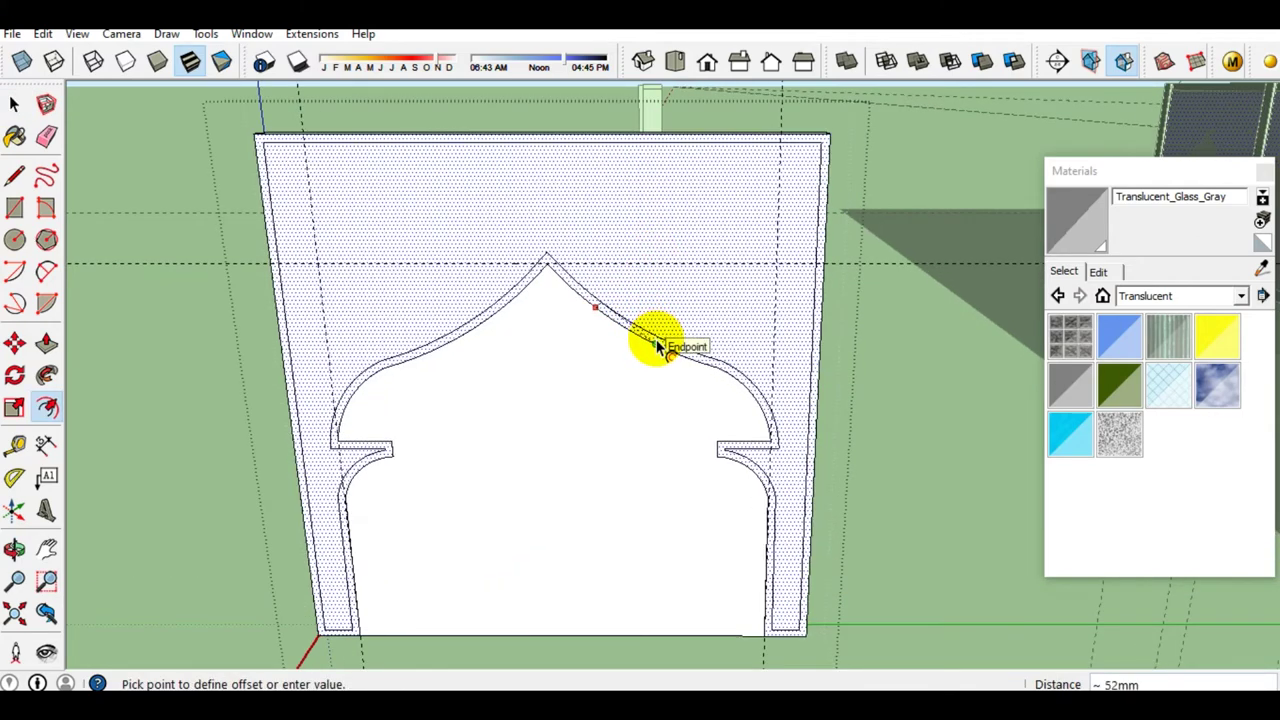
{"action": "left_click", "coordinate": [657, 342]}
{"action": "key", "text": "space"}
{"action": "mouse_move", "coordinate": [660, 340]}
{"action": "middle_mouse_down"}
{"action": "mouse_move", "coordinate": [725, 342]}
{"action": "mouse_move", "coordinate": [709, 341]}
{"action": "middle_mouse_up"}
Paint the arch border strip with the dark Color_008 from the Colors materials
{"action": "key", "text": "b"}
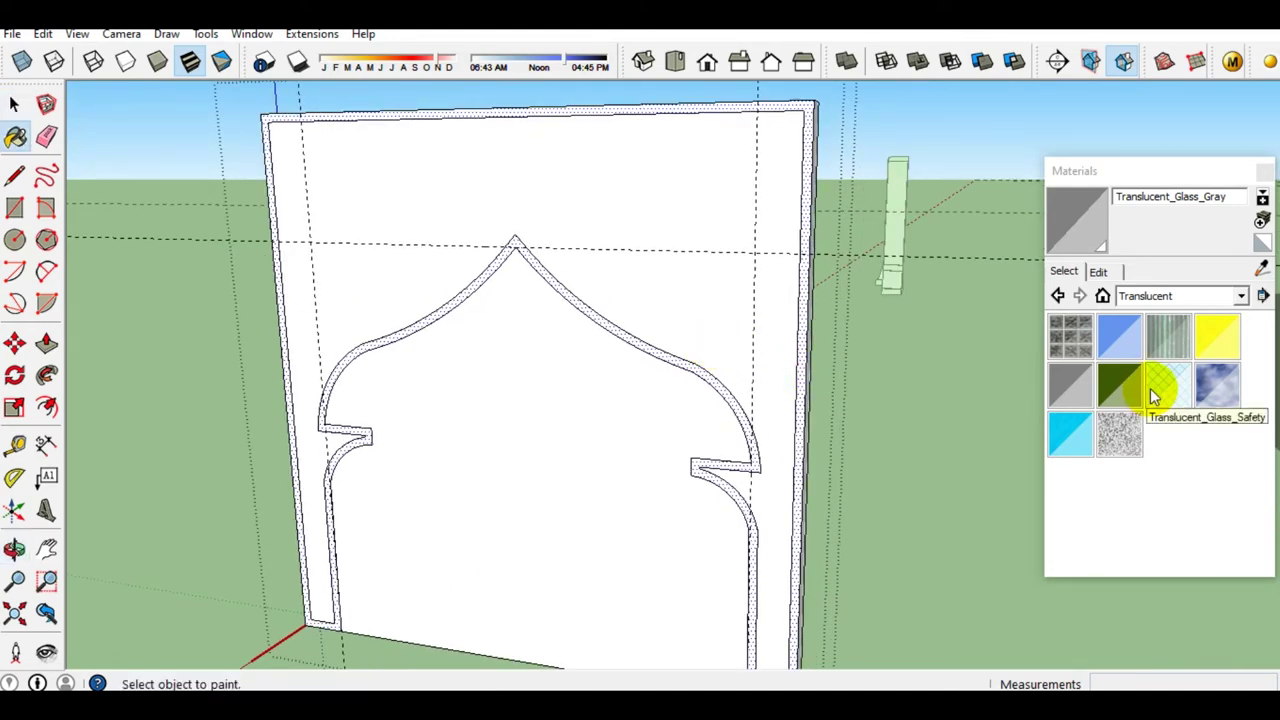
{"action": "left_click", "coordinate": [1238, 295]}
{"action": "scroll", "coordinate": [1203, 363], "scroll_direction": "up", "scroll_amount": 3}
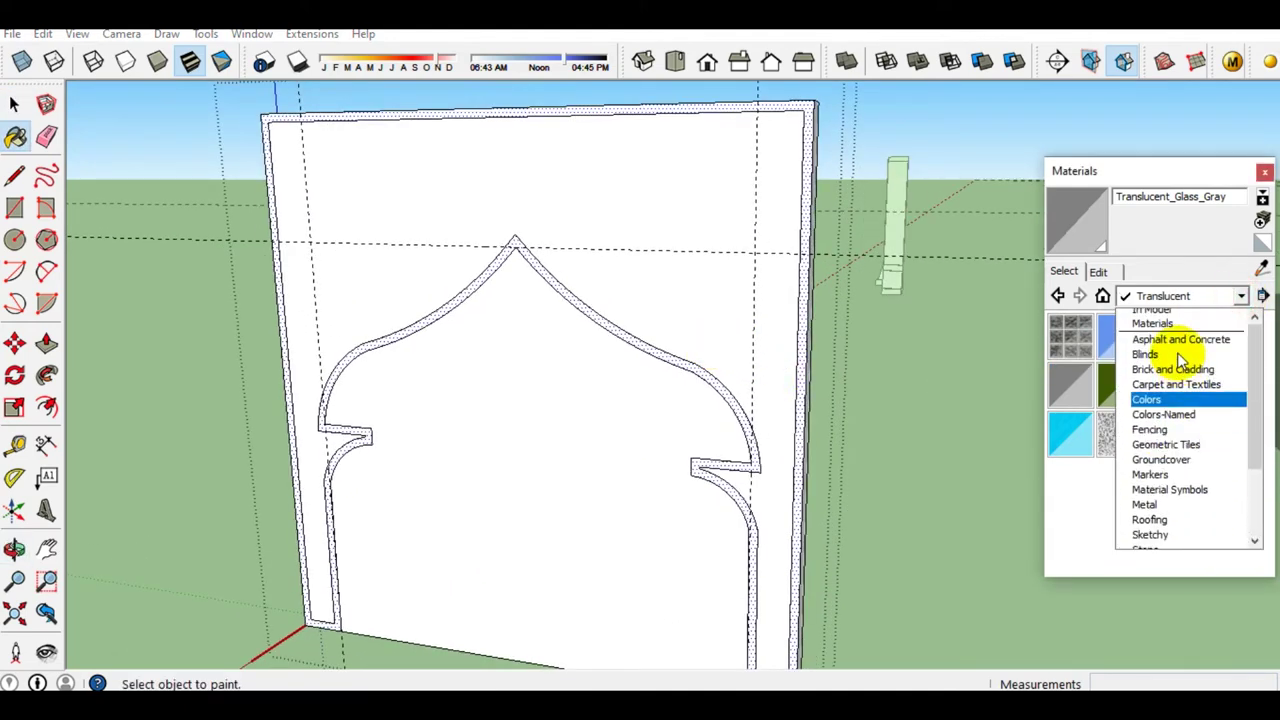
{"action": "left_click", "coordinate": [1176, 405]}
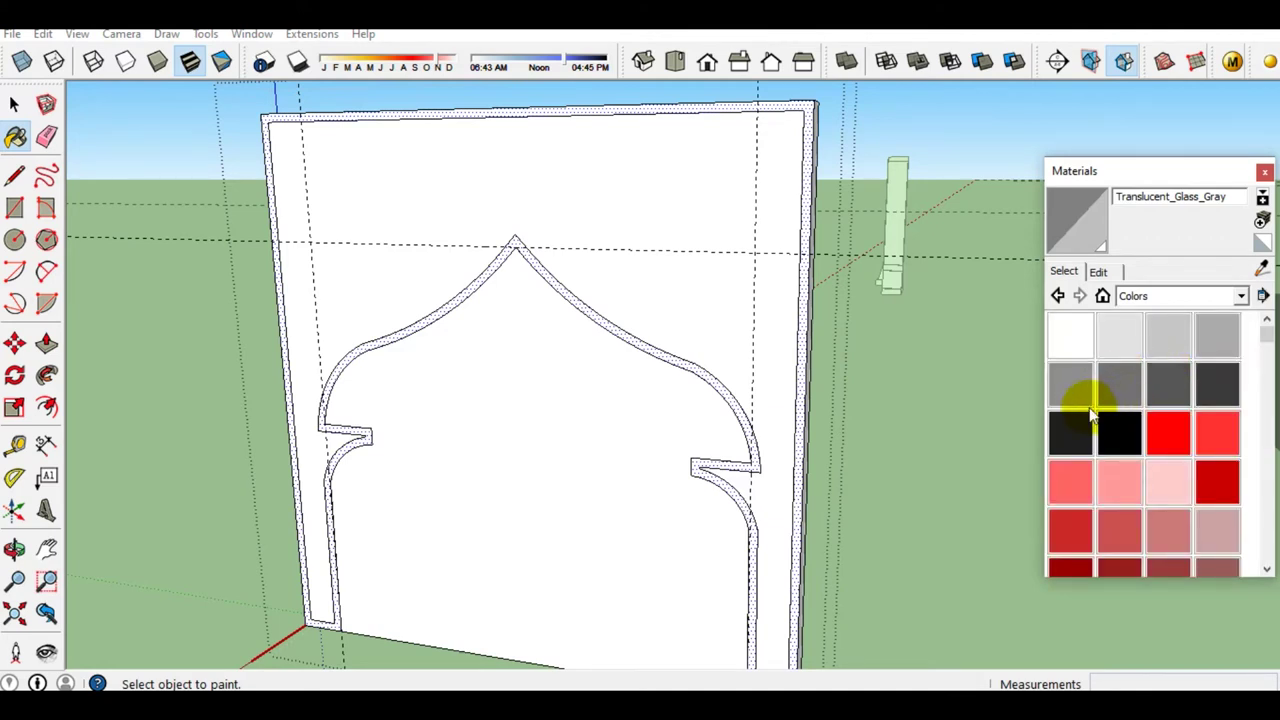
{"action": "left_click", "coordinate": [1069, 437]}
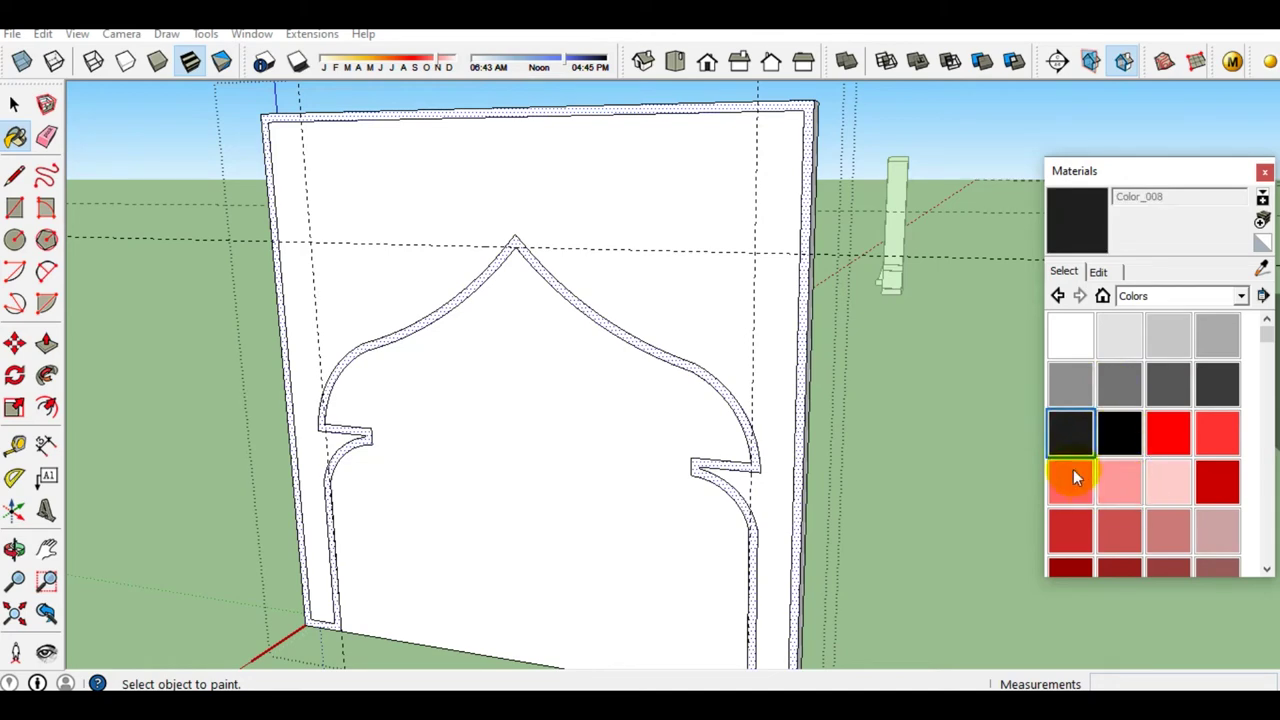
{"action": "scroll", "coordinate": [790, 437], "scroll_direction": "up", "scroll_amount": 2}
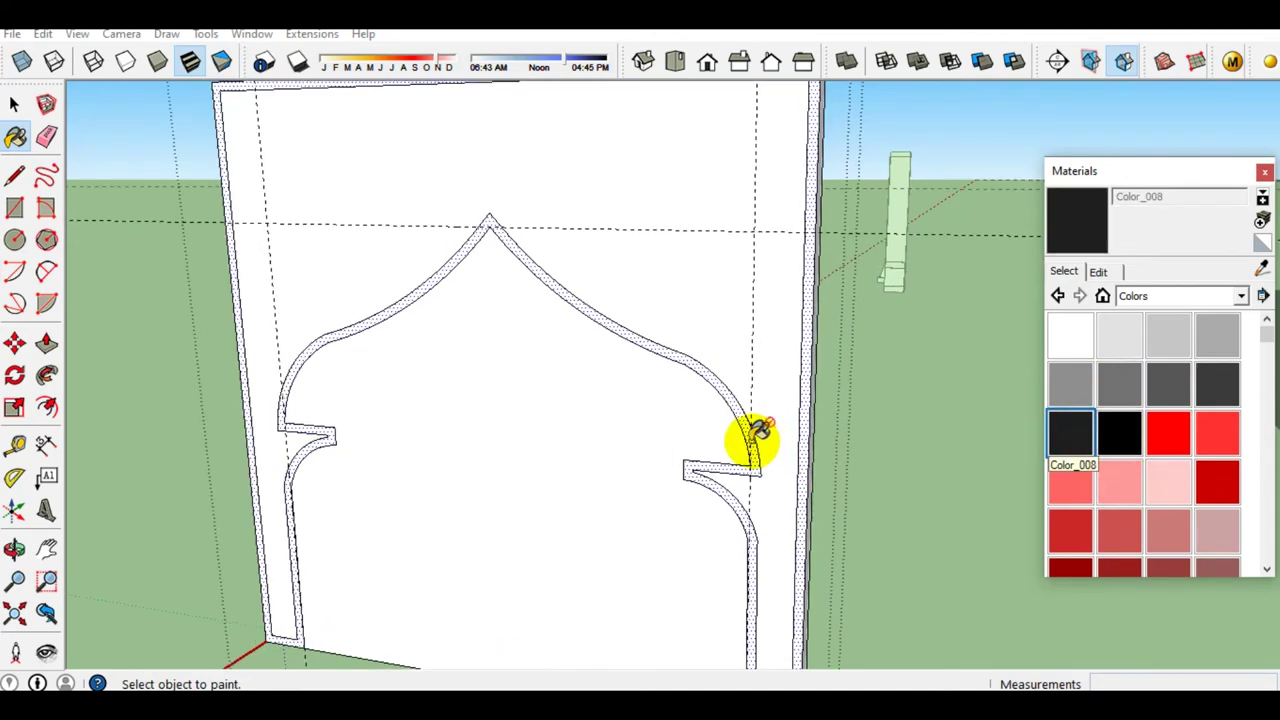
{"action": "scroll", "coordinate": [755, 437], "scroll_direction": "up", "scroll_amount": 1}
{"action": "left_click", "coordinate": [755, 437]}
{"action": "scroll", "coordinate": [755, 437], "scroll_direction": "down", "scroll_amount": 3}
{"action": "scroll", "coordinate": [755, 437], "scroll_direction": "down", "scroll_amount": 2}
{"action": "key", "text": "space"}
Push/Pull the inner arch face through the wall to make an opening
{"action": "left_click", "coordinate": [616, 510]}
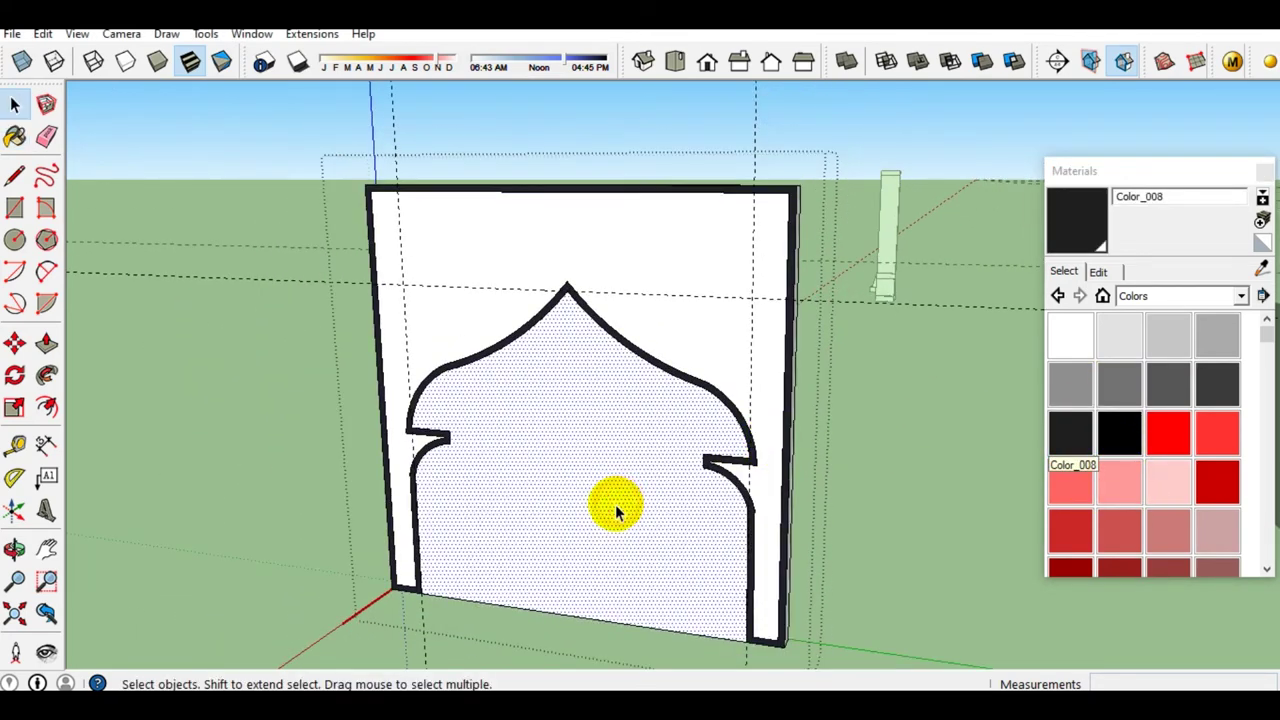
{"action": "key", "text": "p"}
{"action": "left_click", "coordinate": [611, 500]}
{"action": "left_click", "coordinate": [617, 451]}
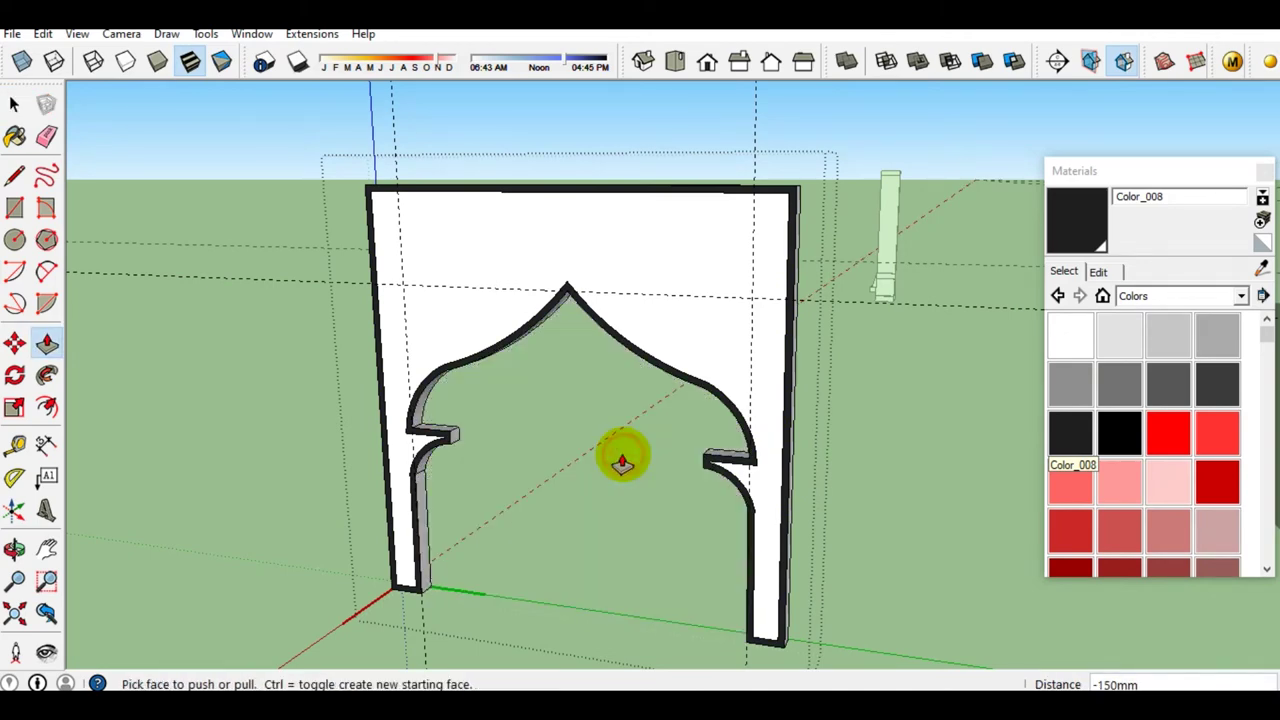
{"action": "key", "text": "space"}
Erase the stray guide edges left around the archway
{"action": "scroll", "coordinate": [743, 306], "scroll_direction": "up", "scroll_amount": 1}
{"action": "scroll", "coordinate": [754, 306], "scroll_direction": "up", "scroll_amount": 1}
{"action": "key", "text": "e"}
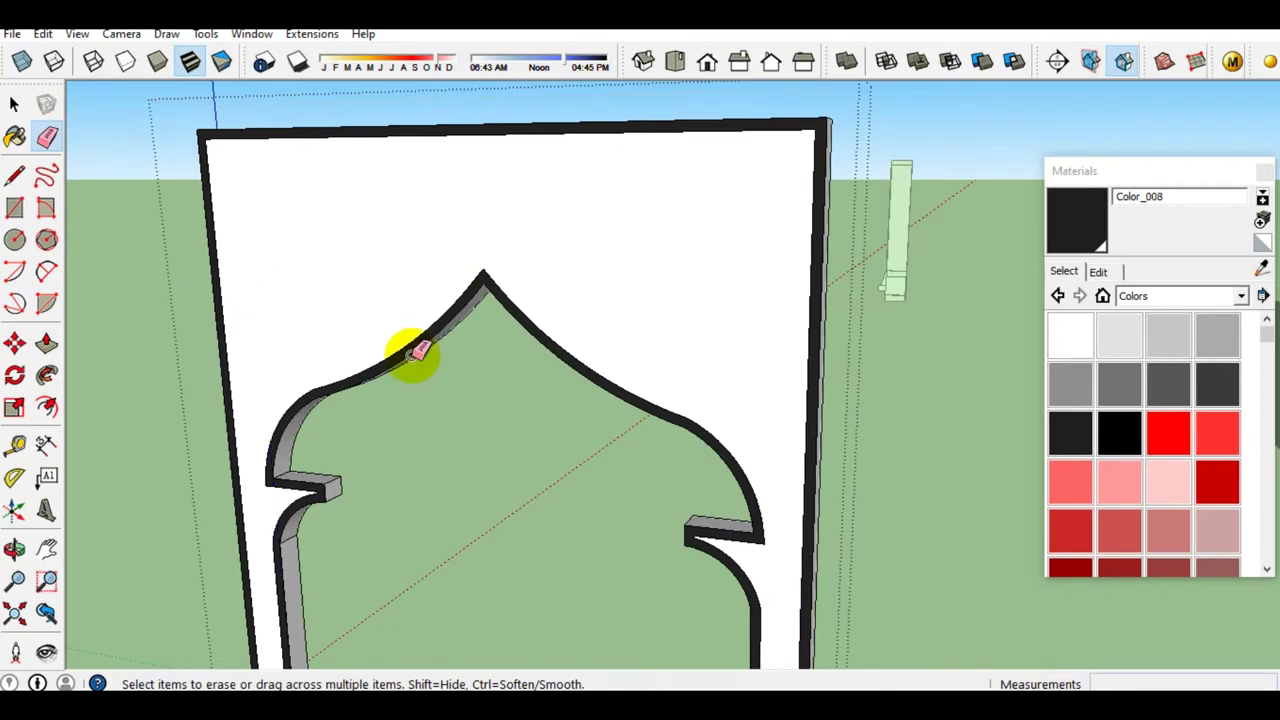
{"action": "scroll", "coordinate": [368, 299], "scroll_direction": "down", "scroll_amount": 2}
{"action": "scroll", "coordinate": [368, 299], "scroll_direction": "down", "scroll_amount": 2}
{"action": "key", "text": "space"}
{"action": "scroll", "coordinate": [368, 299], "scroll_direction": "down", "scroll_amount": 2}
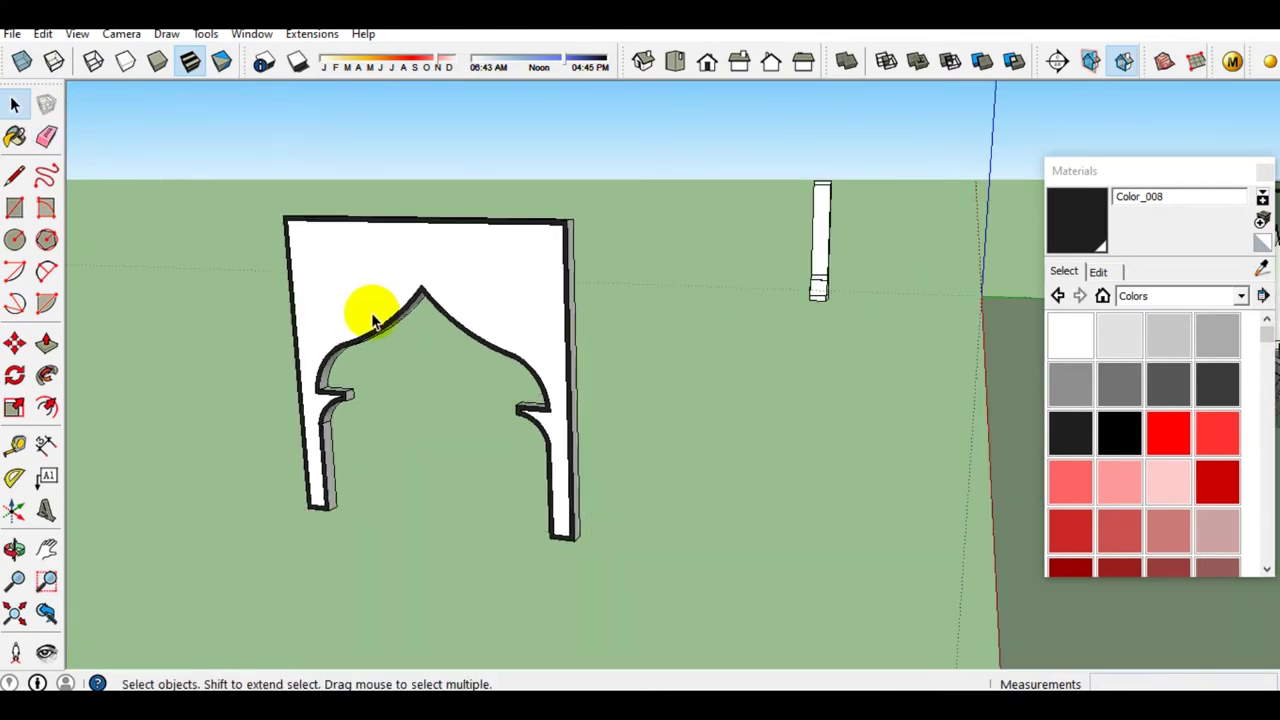
Select the three front arched wall panels
{"action": "scroll", "coordinate": [386, 343], "scroll_direction": "down", "scroll_amount": 2}
{"action": "scroll", "coordinate": [386, 343], "scroll_direction": "down", "scroll_amount": 2}
{"action": "middle_click_drag", "start_coordinate": [700, 386], "coordinate": [953, 435]}
{"action": "scroll", "coordinate": [709, 337], "scroll_direction": "up", "scroll_amount": 3}
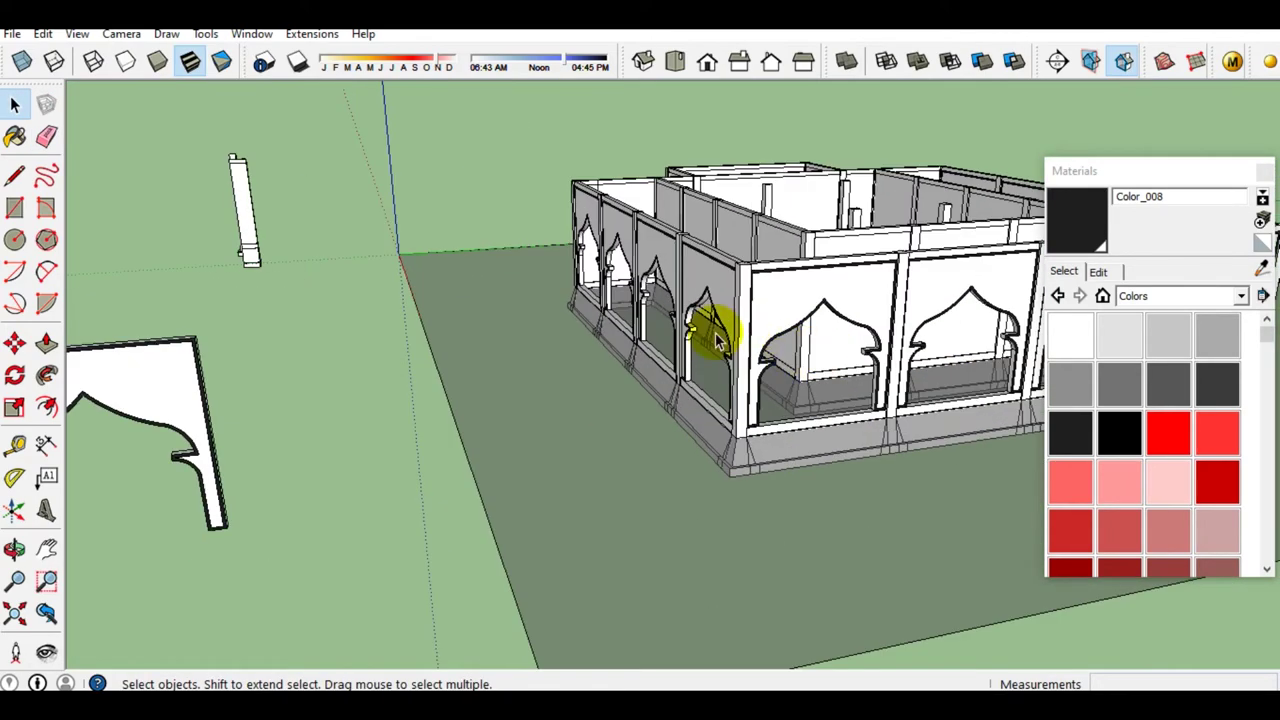
{"action": "scroll", "coordinate": [737, 323], "scroll_direction": "up", "scroll_amount": 2}
{"action": "middle_click_drag", "start_coordinate": [737, 323], "coordinate": [963, 337]}
{"action": "scroll", "coordinate": [505, 368], "scroll_direction": "up", "scroll_amount": 3}
{"action": "scroll", "coordinate": [505, 368], "scroll_direction": "down", "scroll_amount": 2}
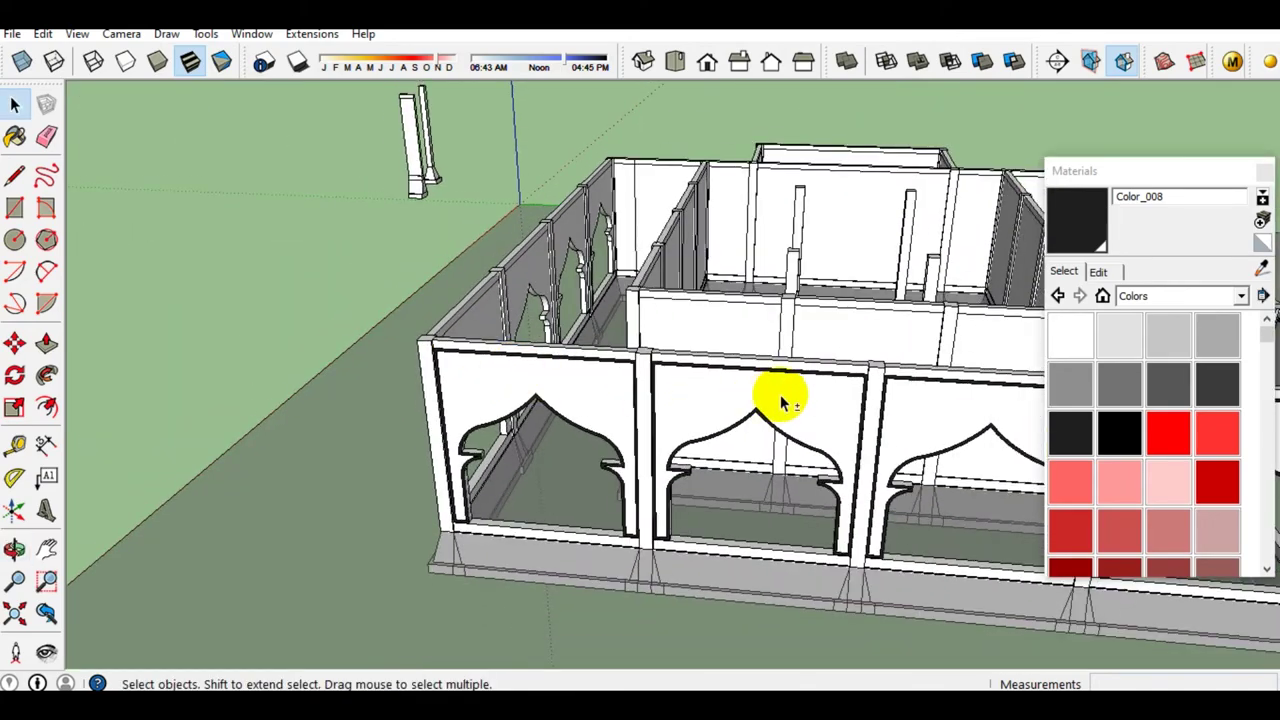
{"action": "scroll", "coordinate": [786, 400], "scroll_direction": "down", "scroll_amount": 2}
{"action": "mouse_move", "coordinate": [443, 400]}
{"action": "middle_mouse_down"}
{"action": "mouse_move", "coordinate": [257, 386]}
{"action": "mouse_move", "coordinate": [638, 412]}
{"action": "mouse_move", "coordinate": [560, 417]}
{"action": "middle_mouse_up"}
{"action": "left_click", "coordinate": [560, 417]}
{"action": "left_click", "coordinate": [690, 388]}
{"action": "left_click", "coordinate": [538, 410], "text": "shift"}
Flip the selected panels along the Red direction, then the Green direction
{"action": "middle_click_drag", "start_coordinate": [851, 353], "coordinate": [727, 372]}
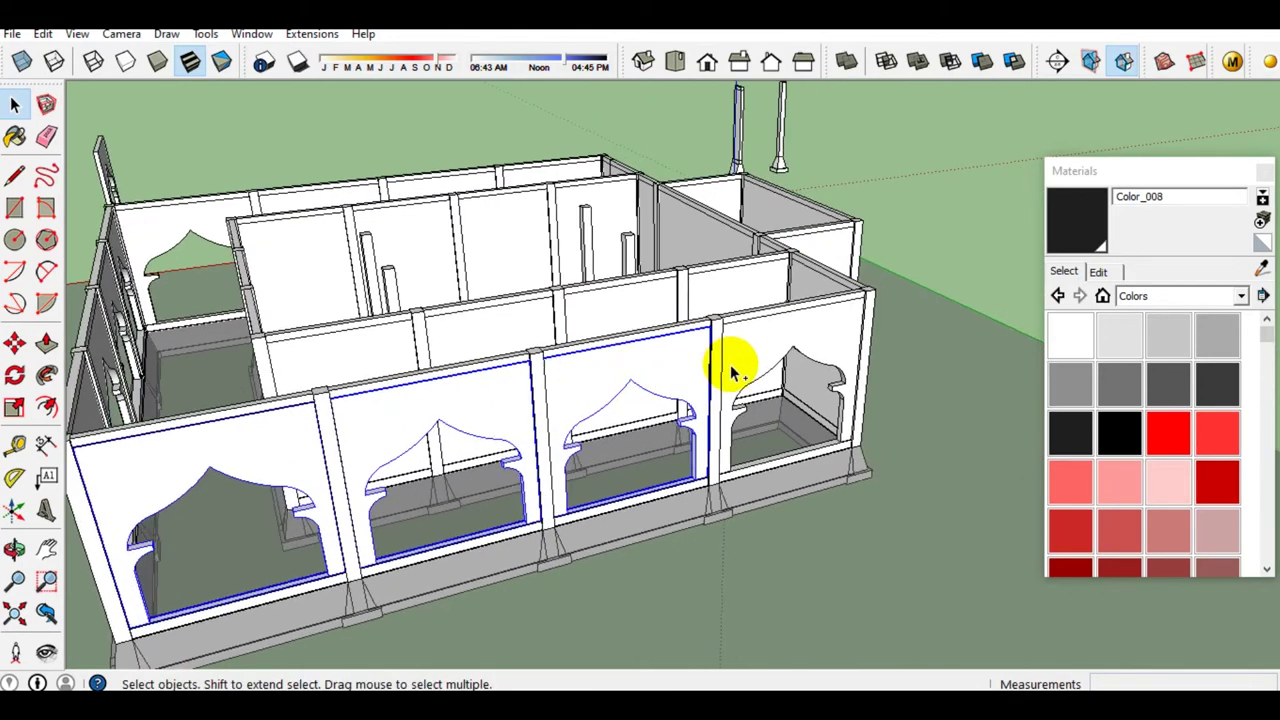
{"action": "right_click", "coordinate": [748, 360]}
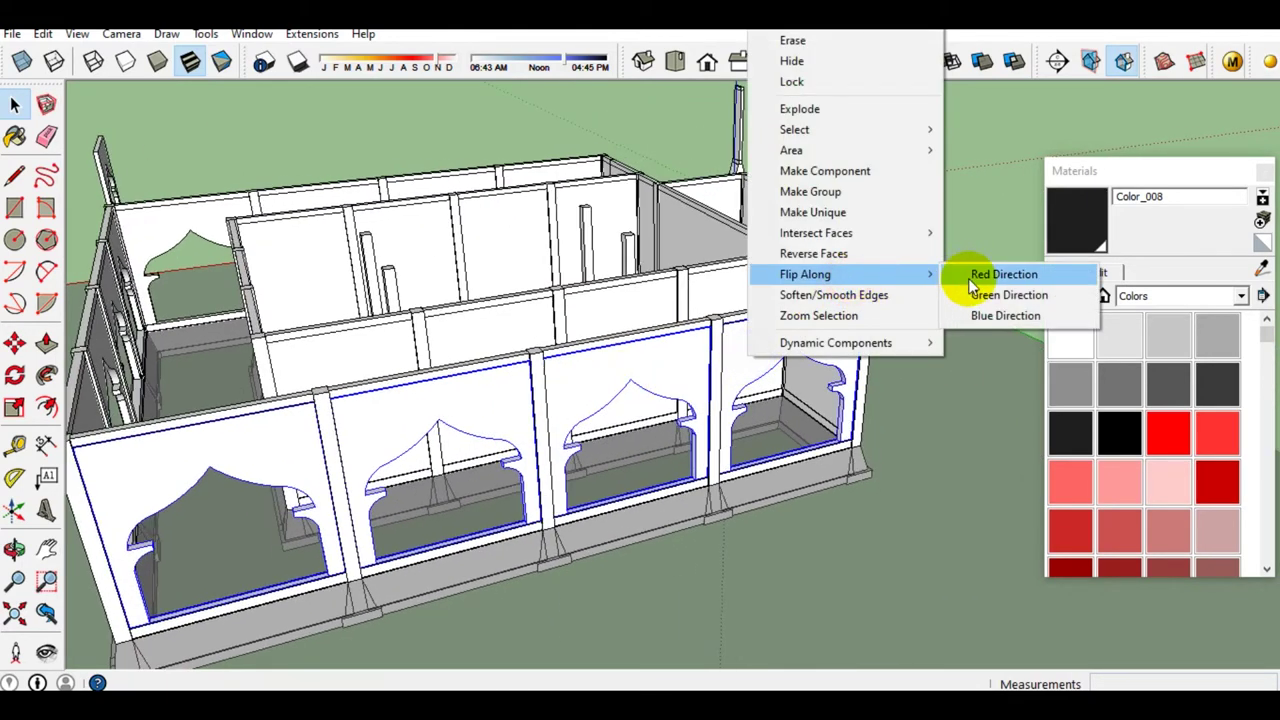
{"action": "left_click", "coordinate": [973, 275]}
{"action": "right_click", "coordinate": [749, 340]}
{"action": "mouse_move", "coordinate": [807, 608]}
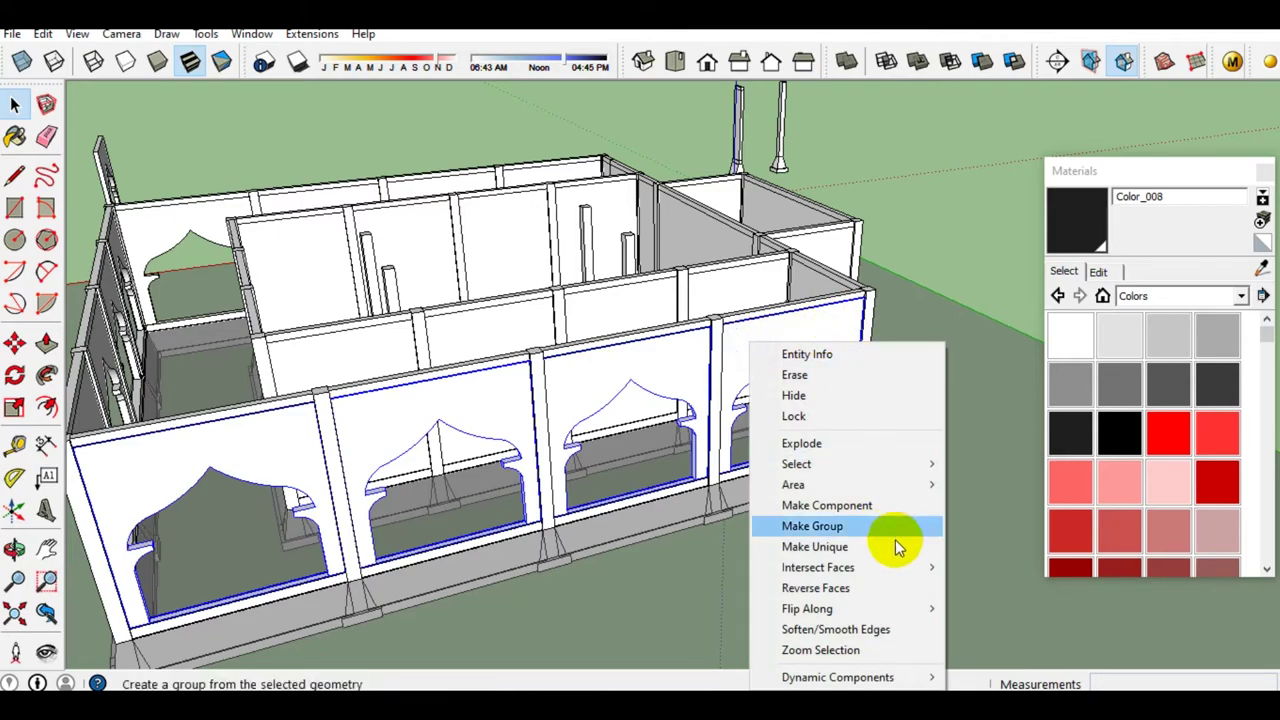
{"action": "left_click", "coordinate": [985, 627]}
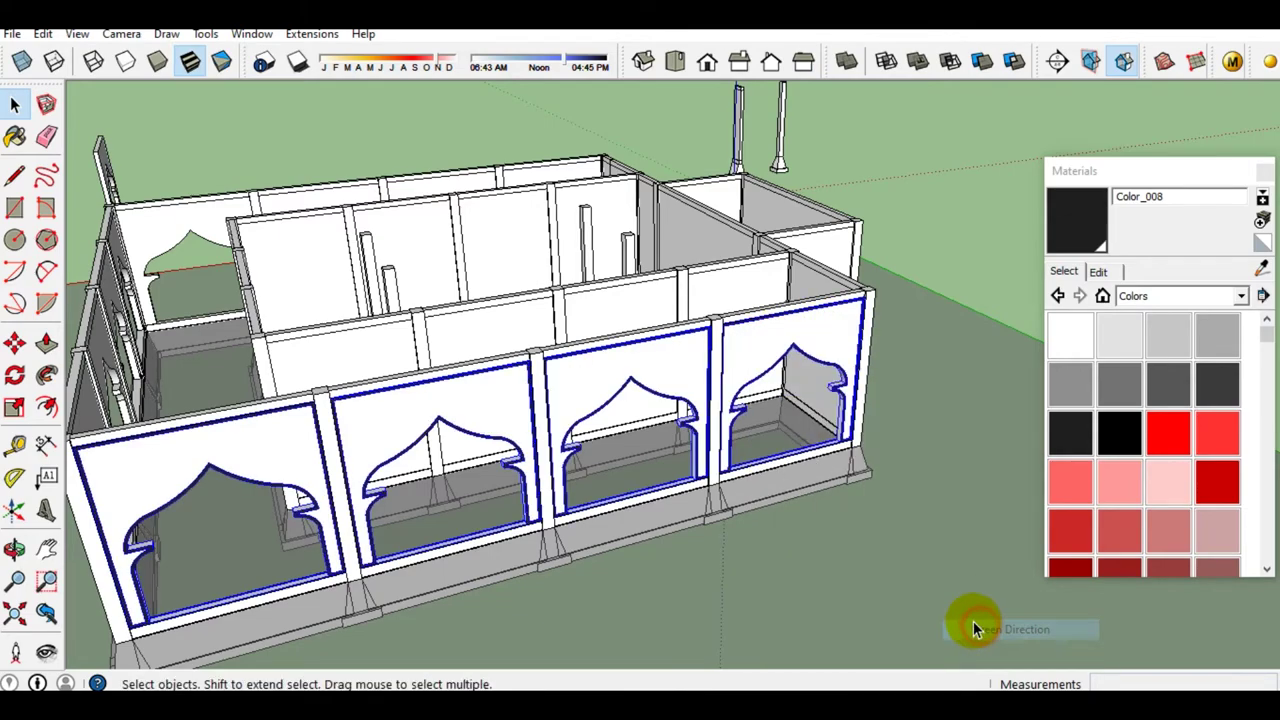
Add the long base beam under the building to the selection
{"action": "scroll", "coordinate": [737, 523], "scroll_direction": "up", "scroll_amount": 3}
{"action": "scroll", "coordinate": [905, 400], "scroll_direction": "up", "scroll_amount": 3}
{"action": "scroll", "coordinate": [905, 400], "scroll_direction": "up", "scroll_amount": 2}
{"action": "scroll", "coordinate": [929, 409], "scroll_direction": "down", "scroll_amount": 3}
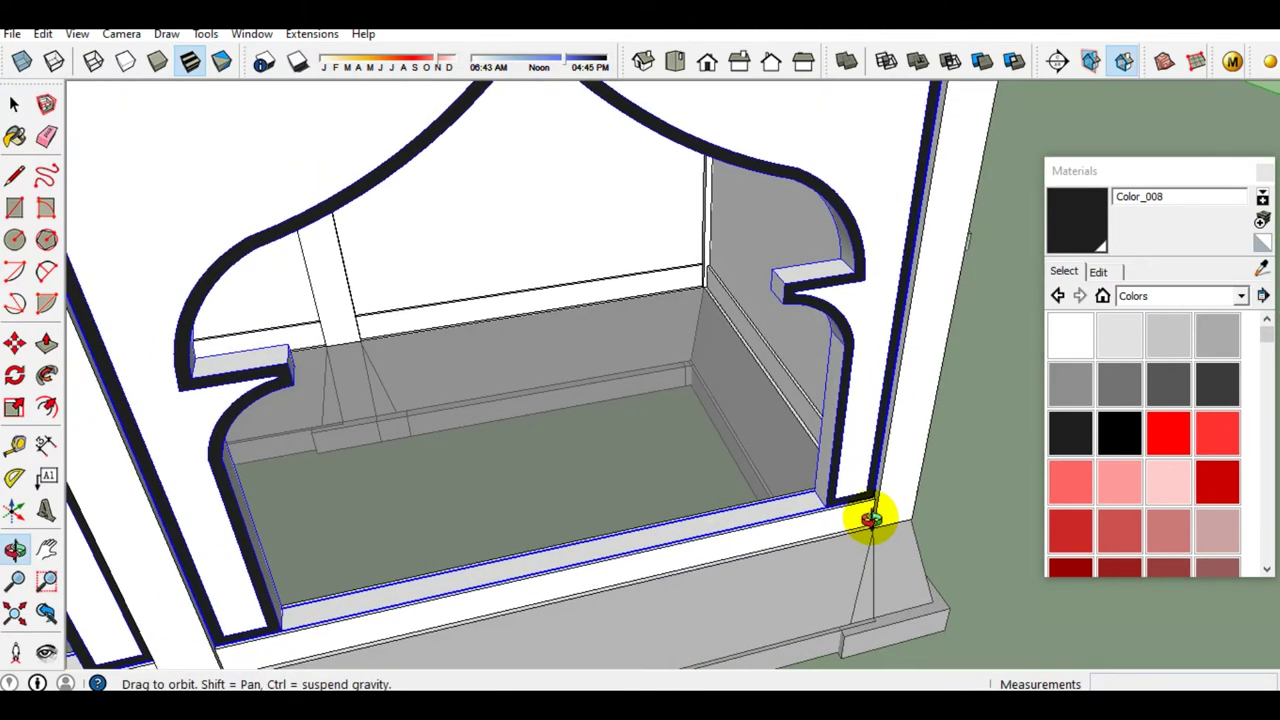
{"action": "scroll", "coordinate": [871, 514], "scroll_direction": "down", "scroll_amount": 3}
{"action": "scroll", "coordinate": [849, 429], "scroll_direction": "down", "scroll_amount": 4}
{"action": "scroll", "coordinate": [790, 418], "scroll_direction": "down", "scroll_amount": 3}
{"action": "mouse_move", "coordinate": [531, 543]}
{"action": "middle_mouse_down"}
{"action": "mouse_move", "coordinate": [886, 357]}
{"action": "mouse_move", "coordinate": [540, 380]}
{"action": "mouse_move", "coordinate": [886, 349]}
{"action": "mouse_move", "coordinate": [663, 434]}
{"action": "mouse_move", "coordinate": [680, 530]}
{"action": "mouse_move", "coordinate": [620, 357]}
{"action": "middle_mouse_up"}
{"action": "scroll", "coordinate": [529, 320], "scroll_direction": "up", "scroll_amount": 3}
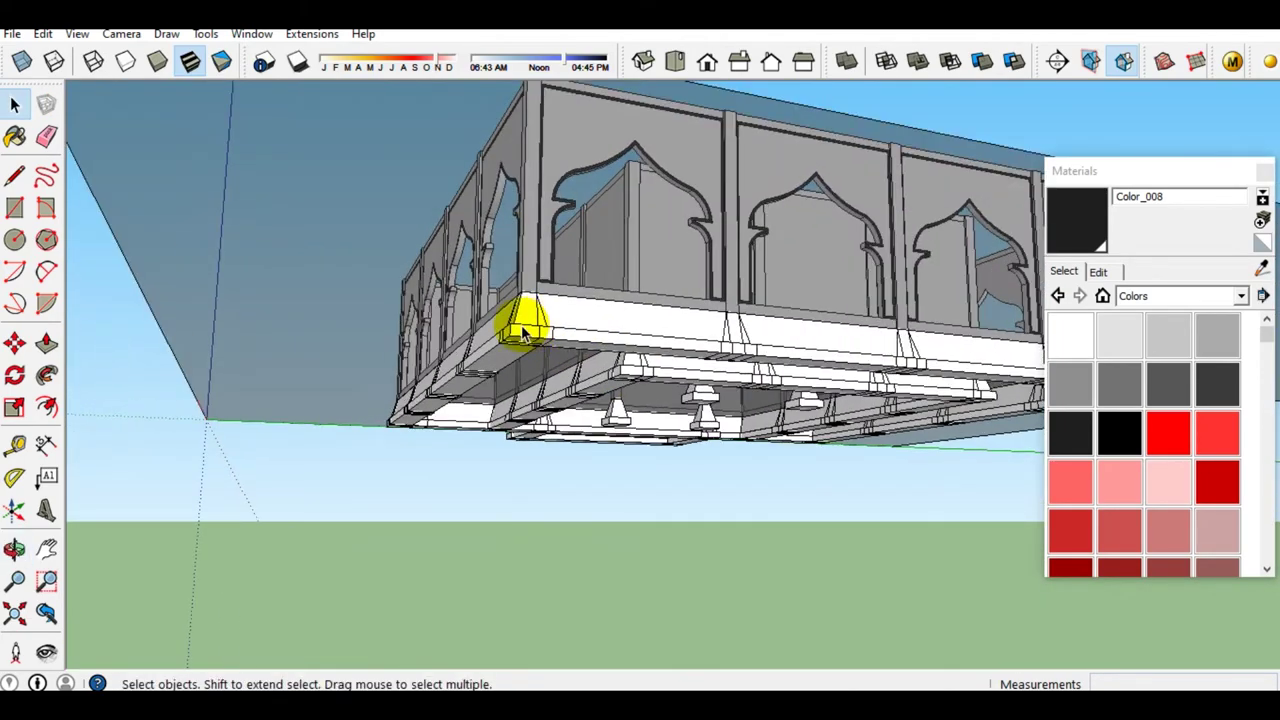
{"action": "scroll", "coordinate": [514, 334], "scroll_direction": "up", "scroll_amount": 2}
{"action": "scroll", "coordinate": [510, 350], "scroll_direction": "up", "scroll_amount": 2}
{"action": "mouse_move", "coordinate": [512, 352]}
{"action": "middle_mouse_down"}
{"action": "mouse_move", "coordinate": [651, 357]}
{"action": "mouse_move", "coordinate": [657, 371]}
{"action": "mouse_move", "coordinate": [629, 309]}
{"action": "mouse_move", "coordinate": [487, 340]}
{"action": "middle_mouse_up"}
{"action": "left_click", "coordinate": [487, 338], "text": "shift"}
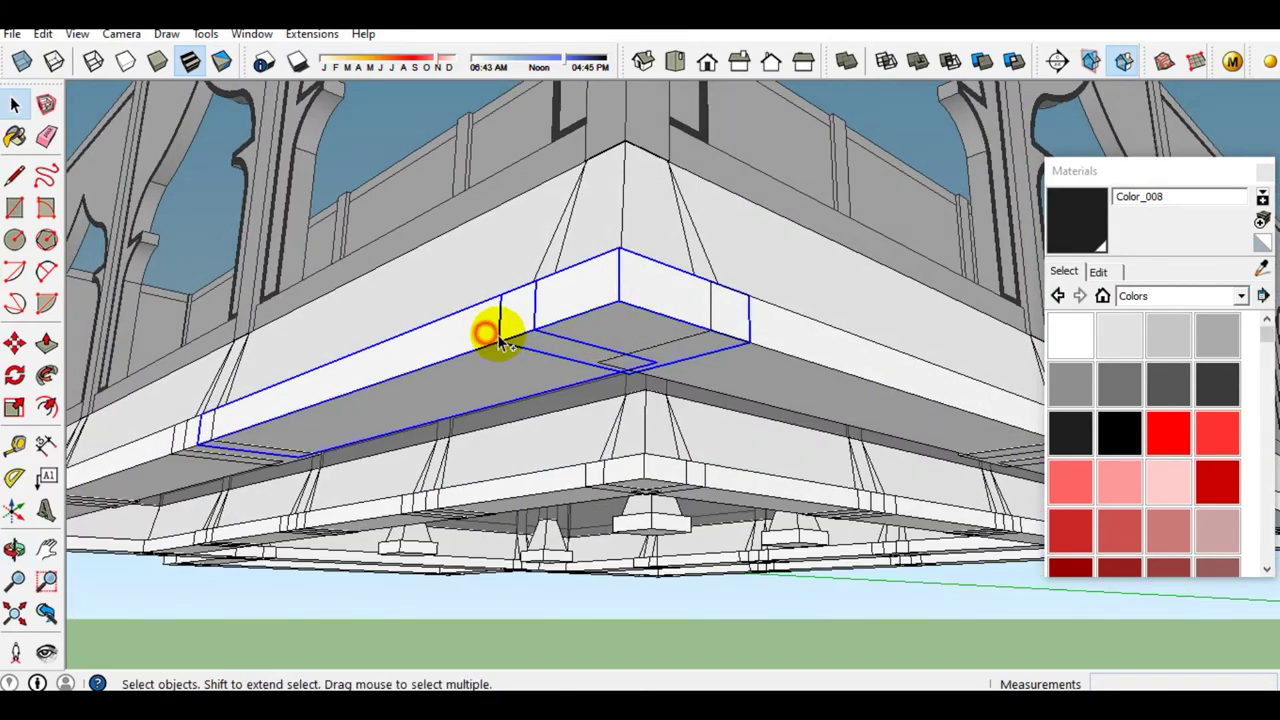
Merge the selected base footings and beams into one Outer Shell
{"action": "scroll", "coordinate": [742, 362], "scroll_direction": "up", "scroll_amount": 1}
{"action": "right_click", "coordinate": [620, 330]}
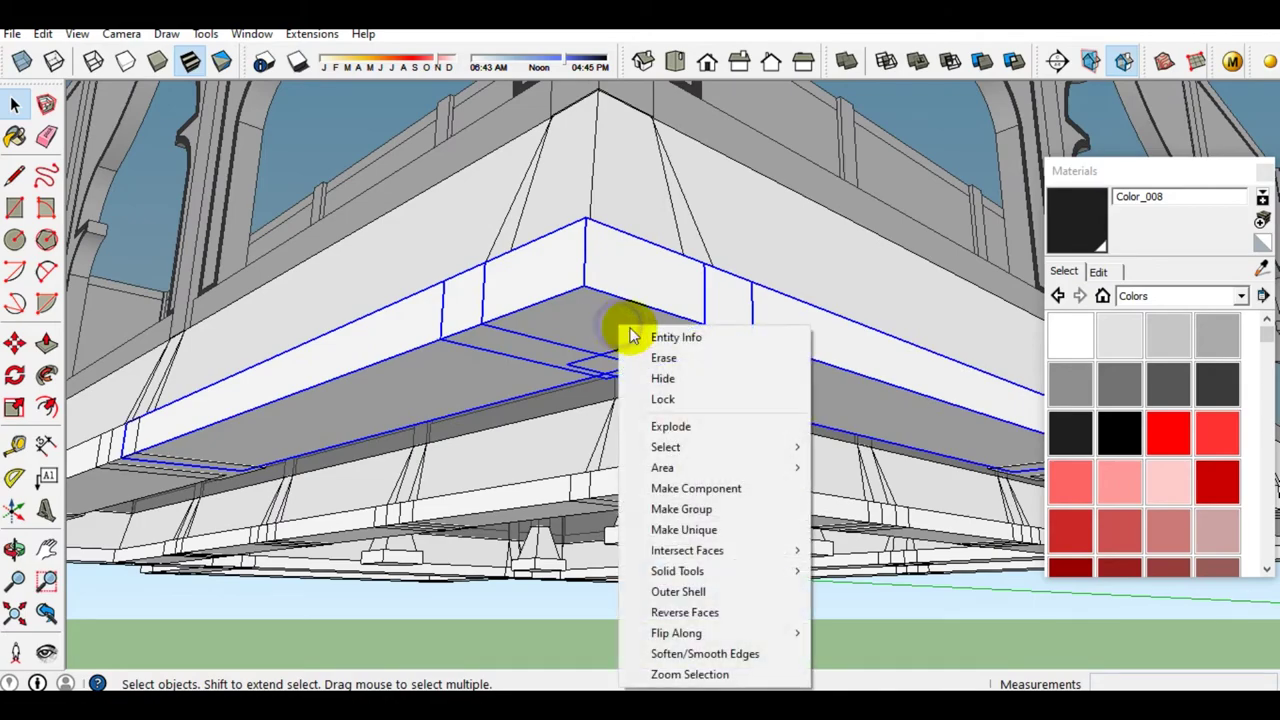
{"action": "left_click", "coordinate": [678, 591]}
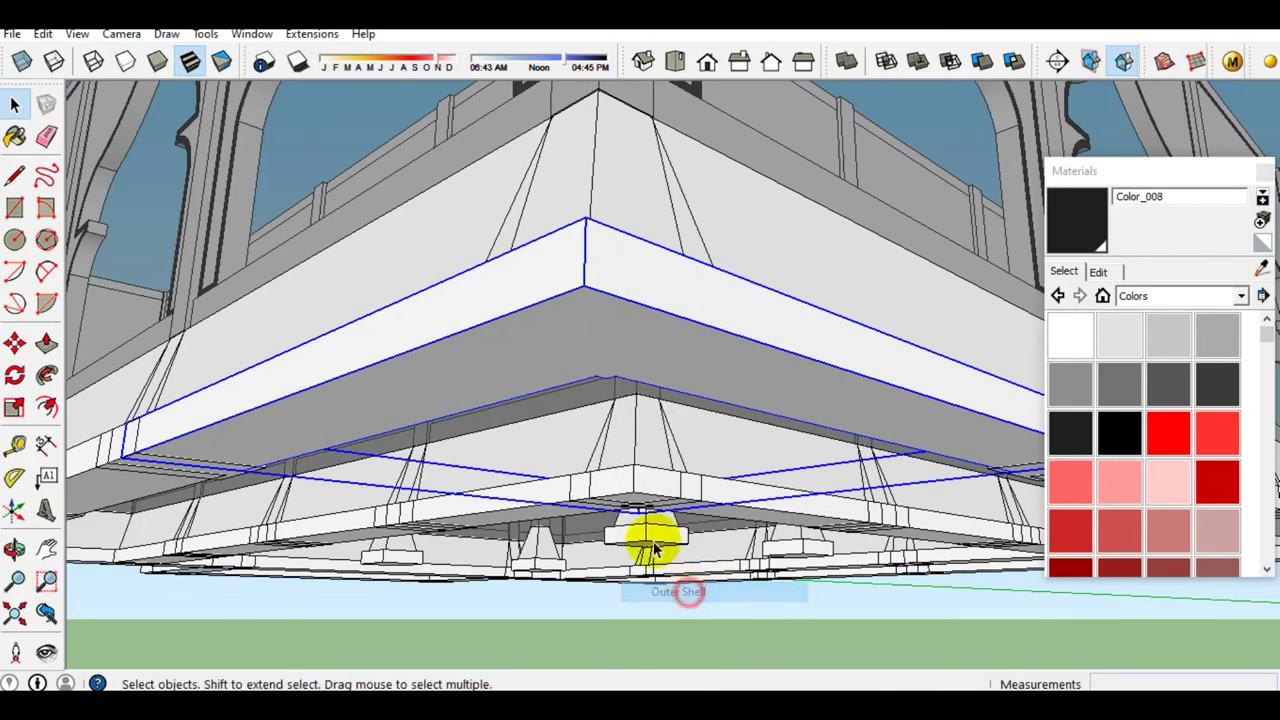
{"action": "scroll", "coordinate": [606, 400], "scroll_direction": "down", "scroll_amount": 3}
{"action": "scroll", "coordinate": [688, 372], "scroll_direction": "down", "scroll_amount": 2}
{"action": "middle_click_drag", "start_coordinate": [688, 372], "coordinate": [606, 511]}
{"action": "scroll", "coordinate": [737, 437], "scroll_direction": "down", "scroll_amount": 3}
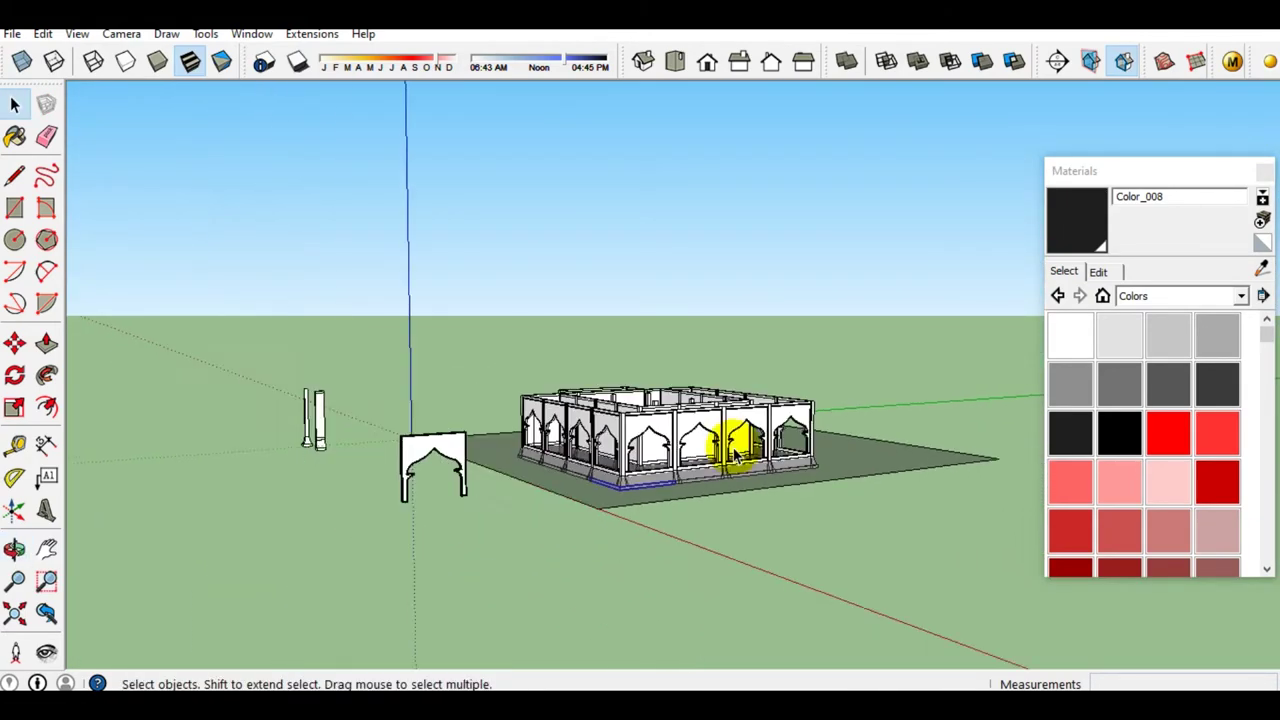
Delete the selected arch panel
{"action": "scroll", "coordinate": [398, 498], "scroll_direction": "up", "scroll_amount": 2}
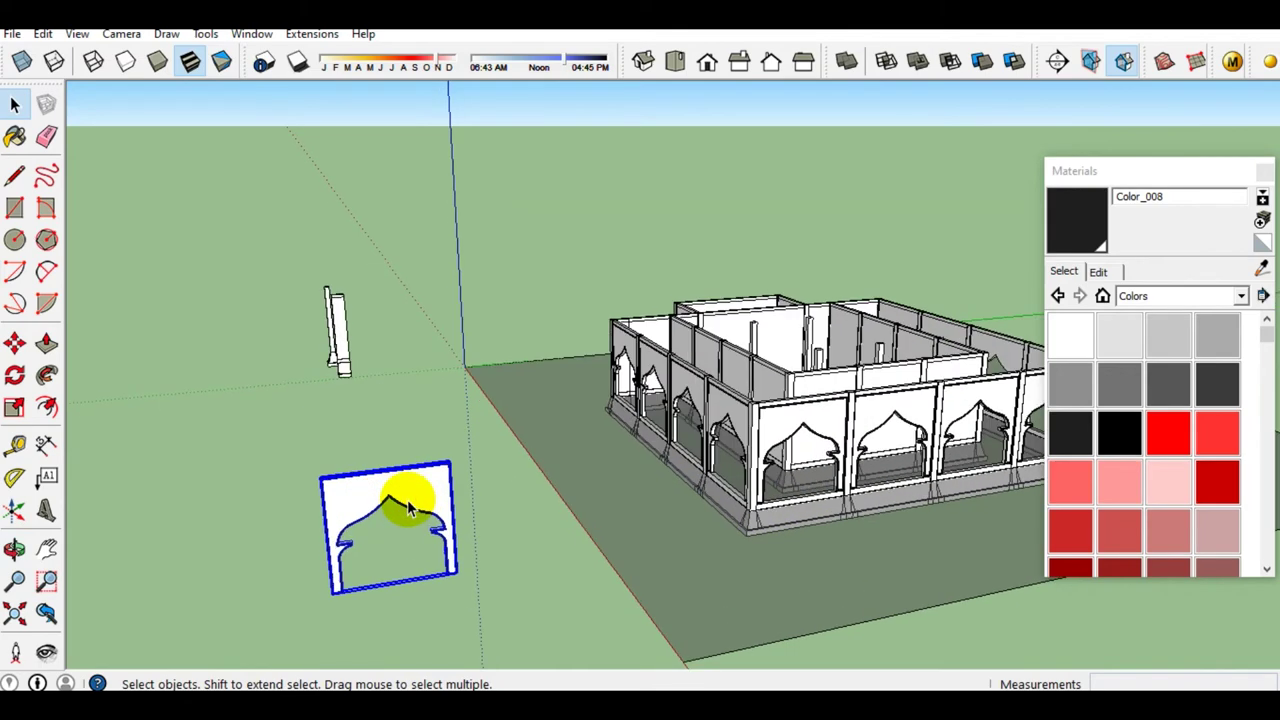
{"action": "key", "text": "Delete"}
{"action": "middle_click_drag", "start_coordinate": [408, 505], "coordinate": [544, 287]}
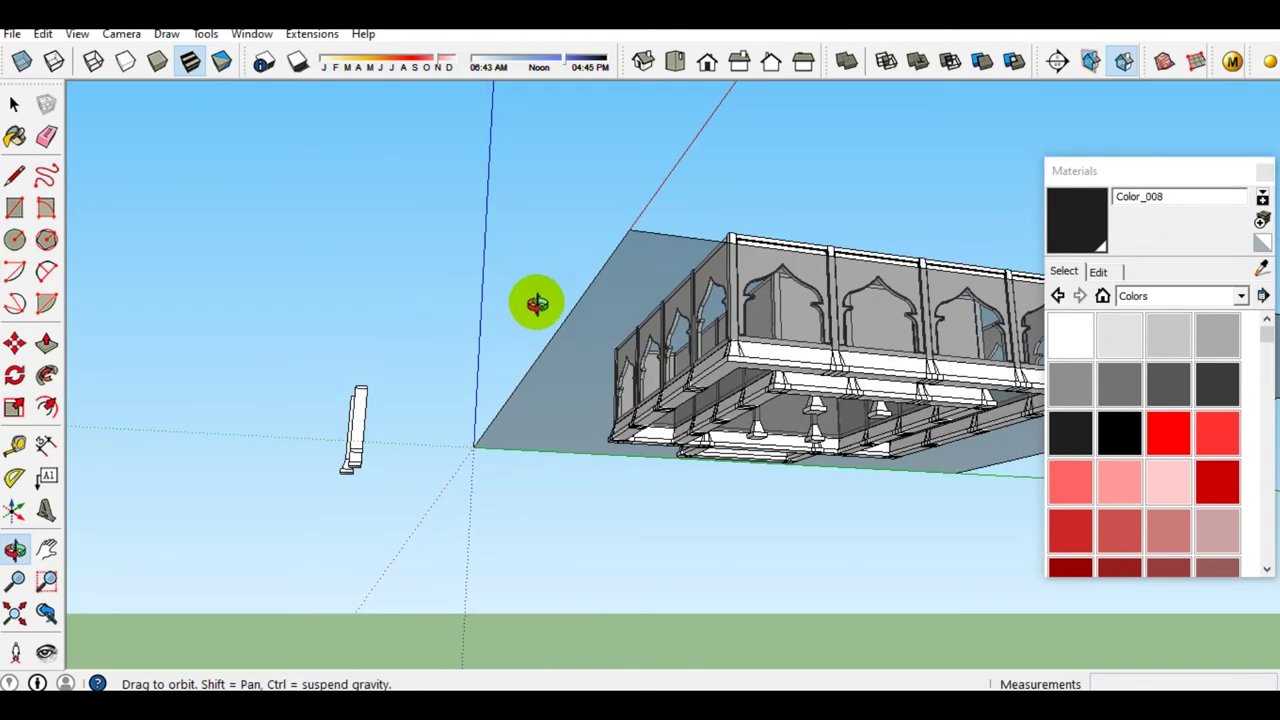
{"action": "mouse_move", "coordinate": [544, 287]}
{"action": "middle_mouse_down"}
{"action": "mouse_move", "coordinate": [660, 390]}
{"action": "mouse_move", "coordinate": [737, 434]}
{"action": "middle_mouse_up"}
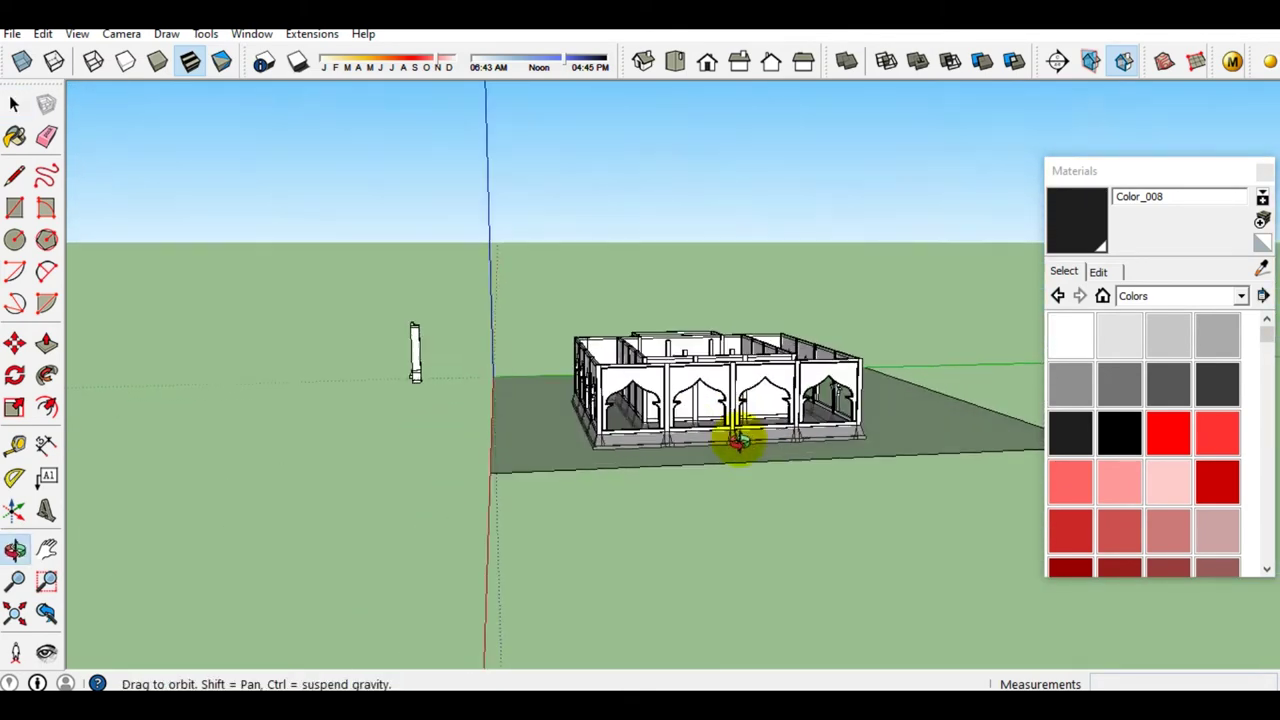
{"action": "scroll", "coordinate": [733, 432], "scroll_direction": "down", "scroll_amount": 2}
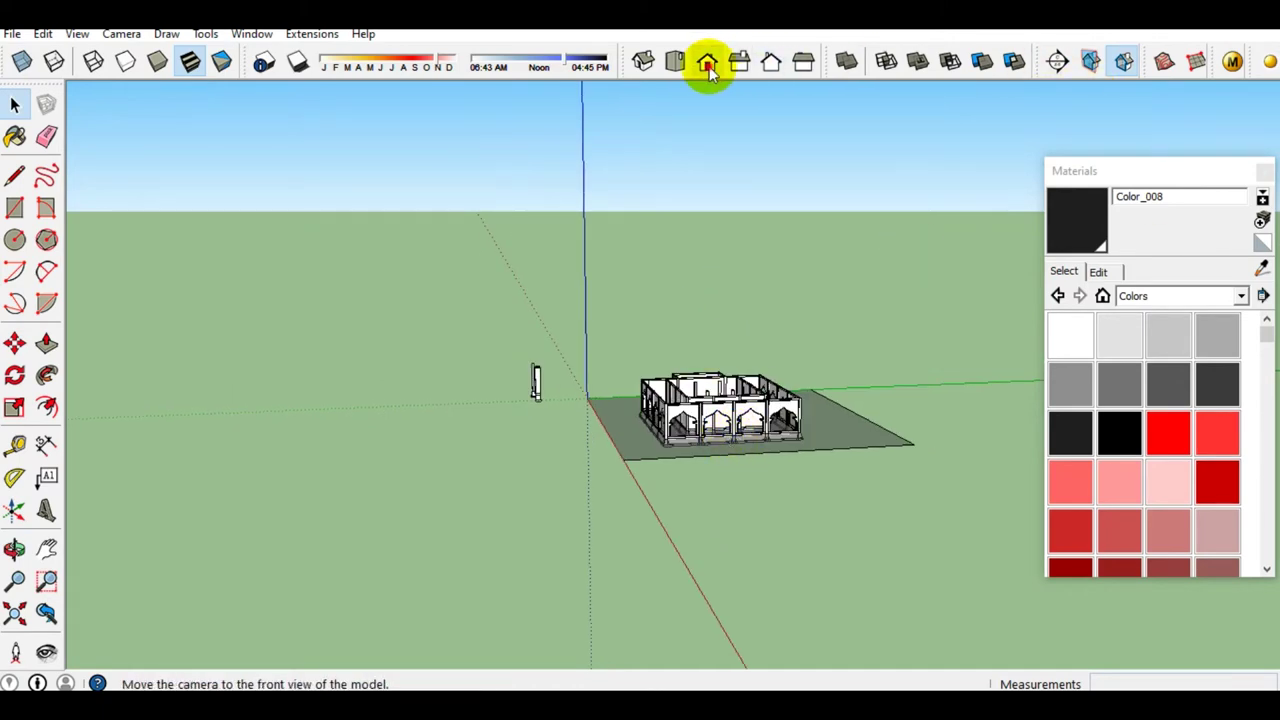
Switch to the Front view with Parallel Projection
{"action": "left_click", "coordinate": [707, 64]}
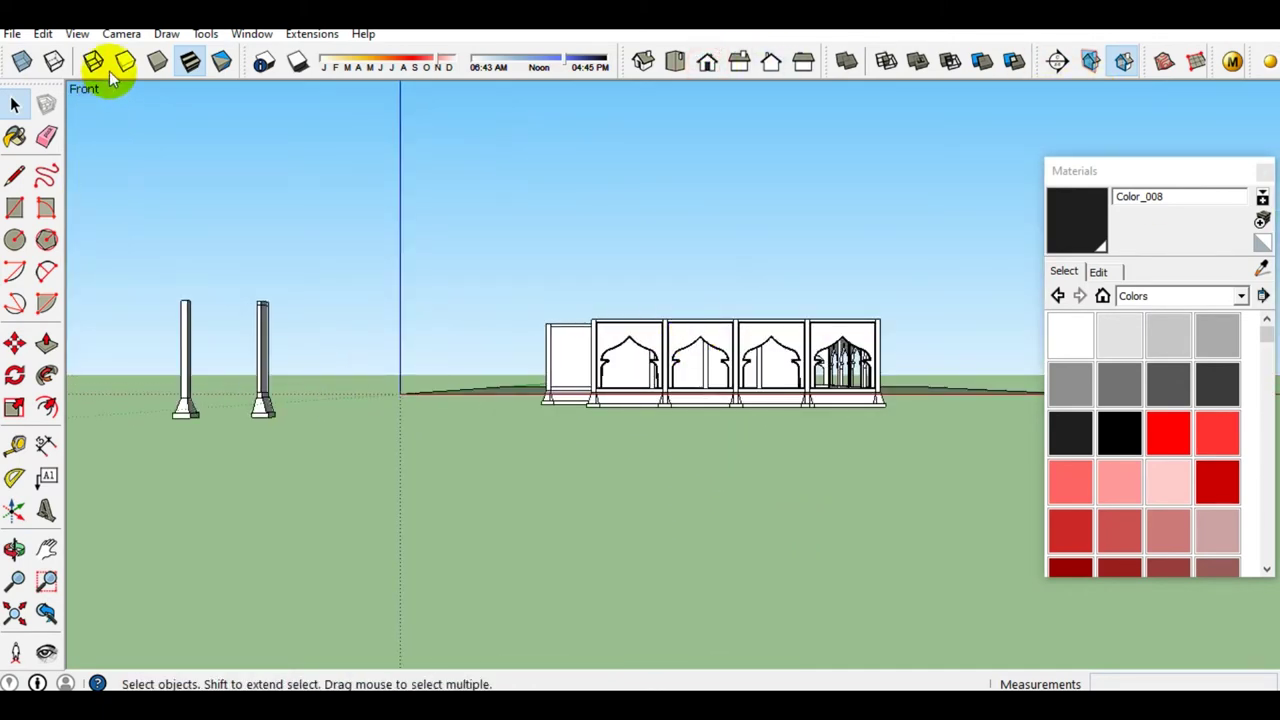
{"action": "left_click", "coordinate": [121, 33]}
{"action": "left_click", "coordinate": [150, 126]}
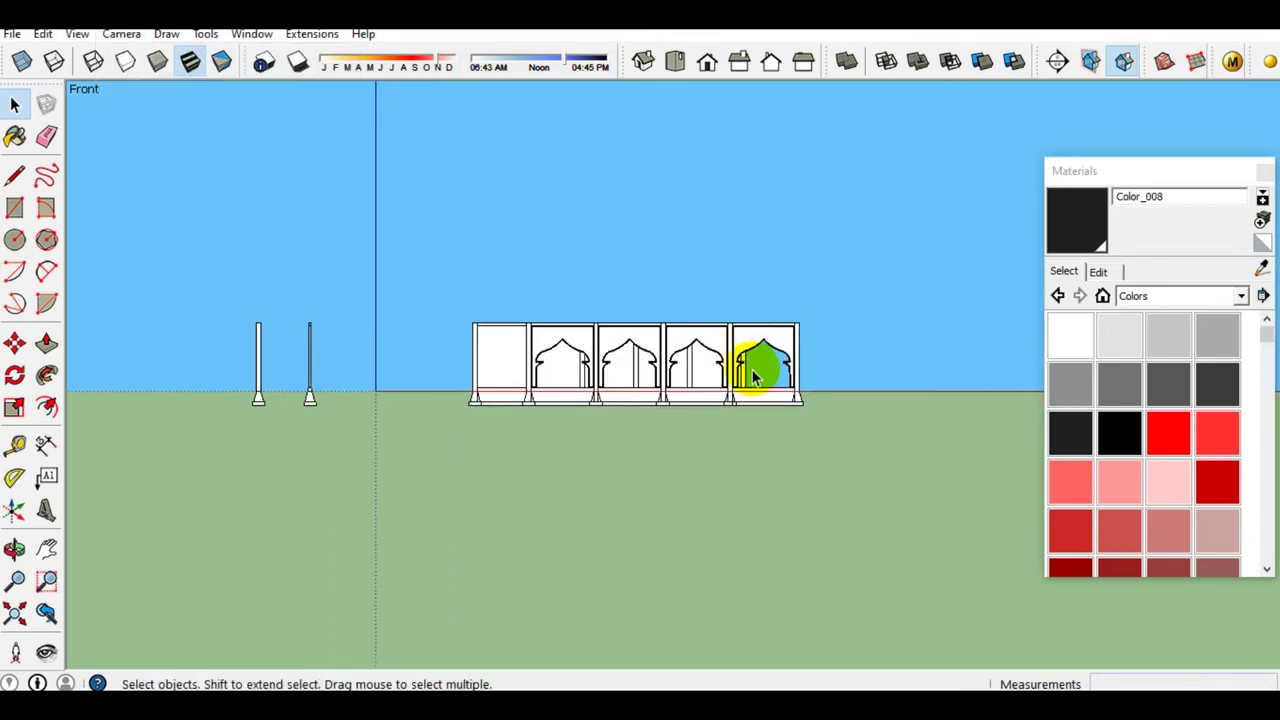
Crossing-select the whole row of arched wall panels and zoom in on it
{"action": "left_click_drag", "start_coordinate": [863, 443], "coordinate": [517, 263]}
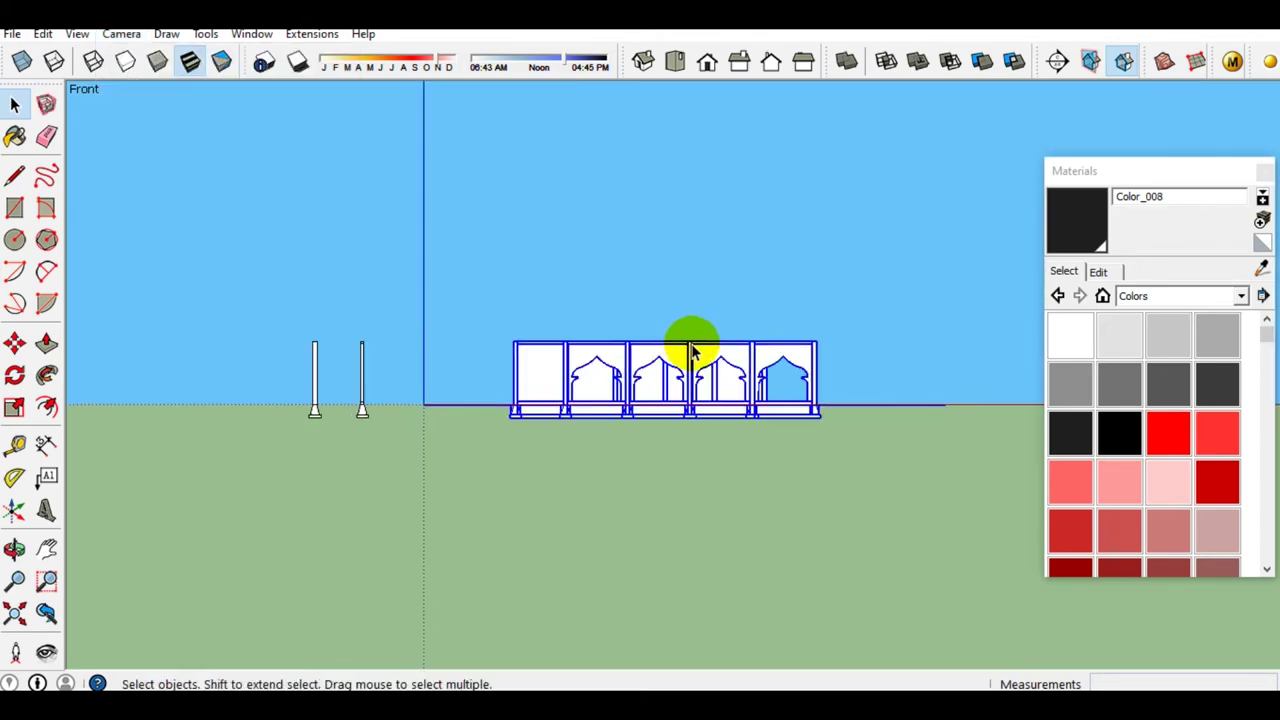
{"action": "scroll", "coordinate": [688, 348], "scroll_direction": "up", "scroll_amount": 2}
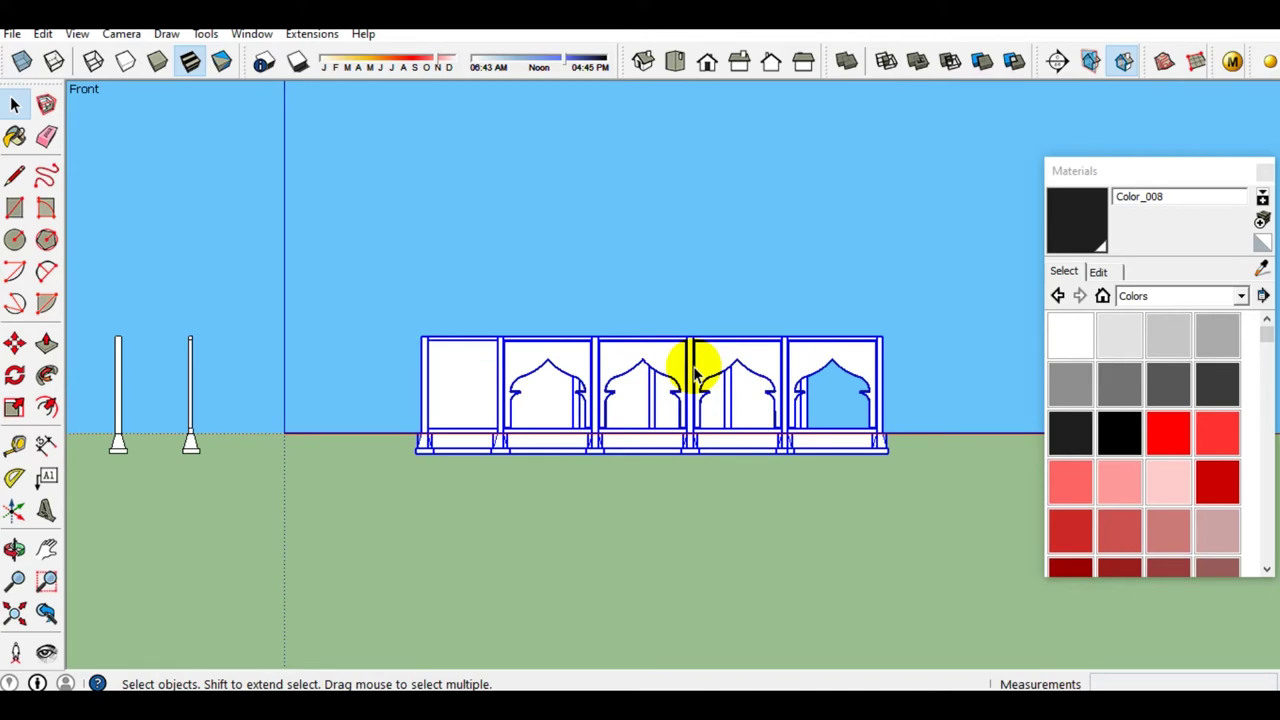
{"action": "scroll", "coordinate": [700, 380], "scroll_direction": "up", "scroll_amount": 1}
{"action": "scroll", "coordinate": [700, 396], "scroll_direction": "up", "scroll_amount": 1}
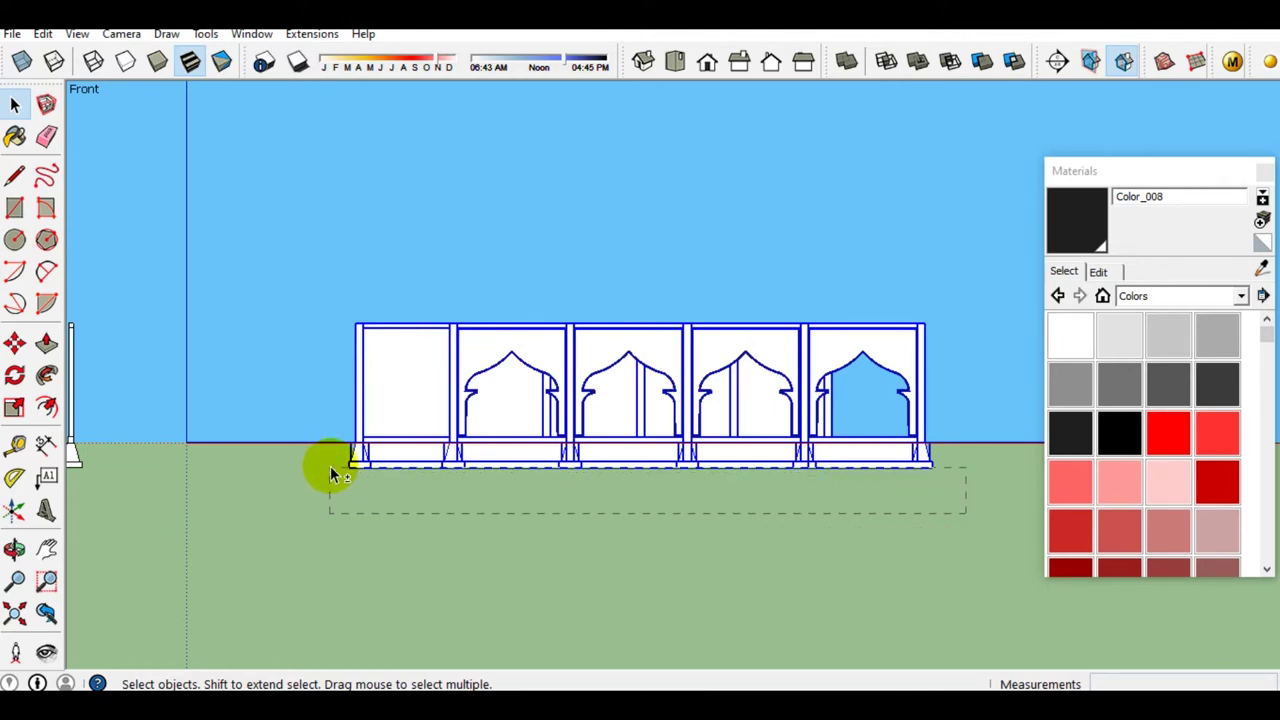
Deselect the base footings and Hide the arched walls, leaving the plinth strip visible
{"action": "left_click_drag", "start_coordinate": [329, 477], "coordinate": [330, 466], "text": "shift"}
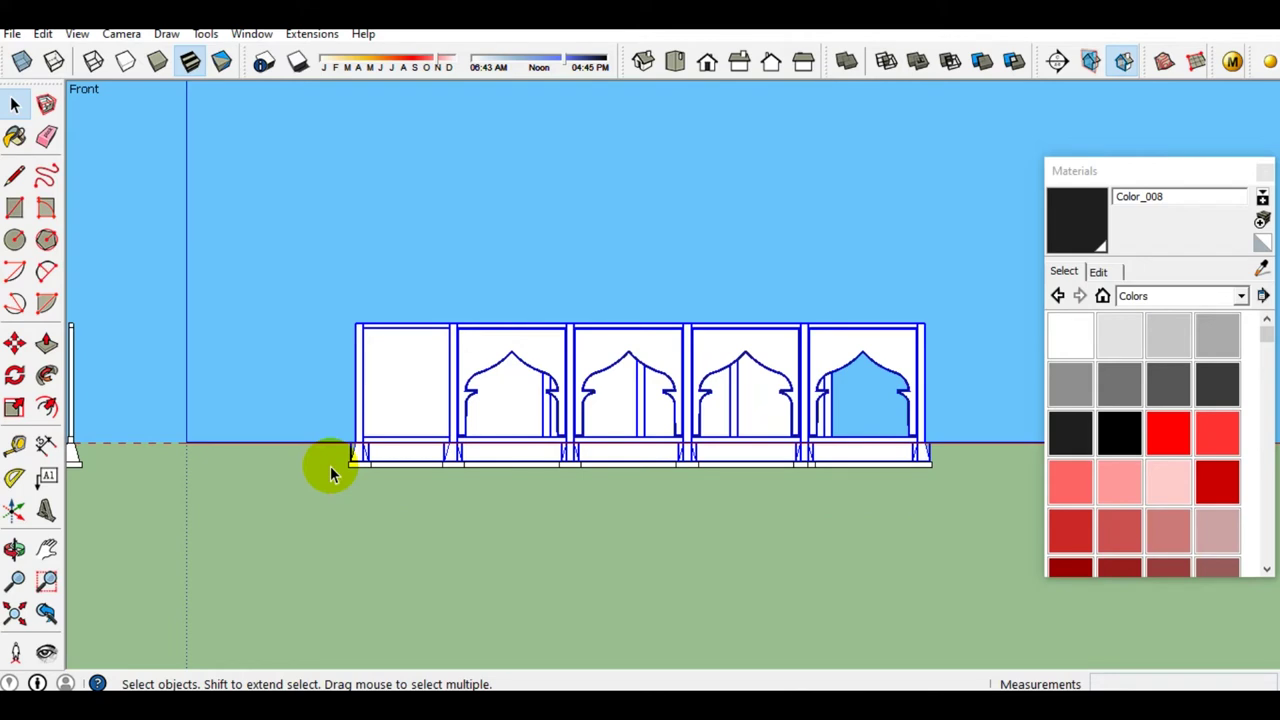
{"action": "right_click", "coordinate": [432, 362]}
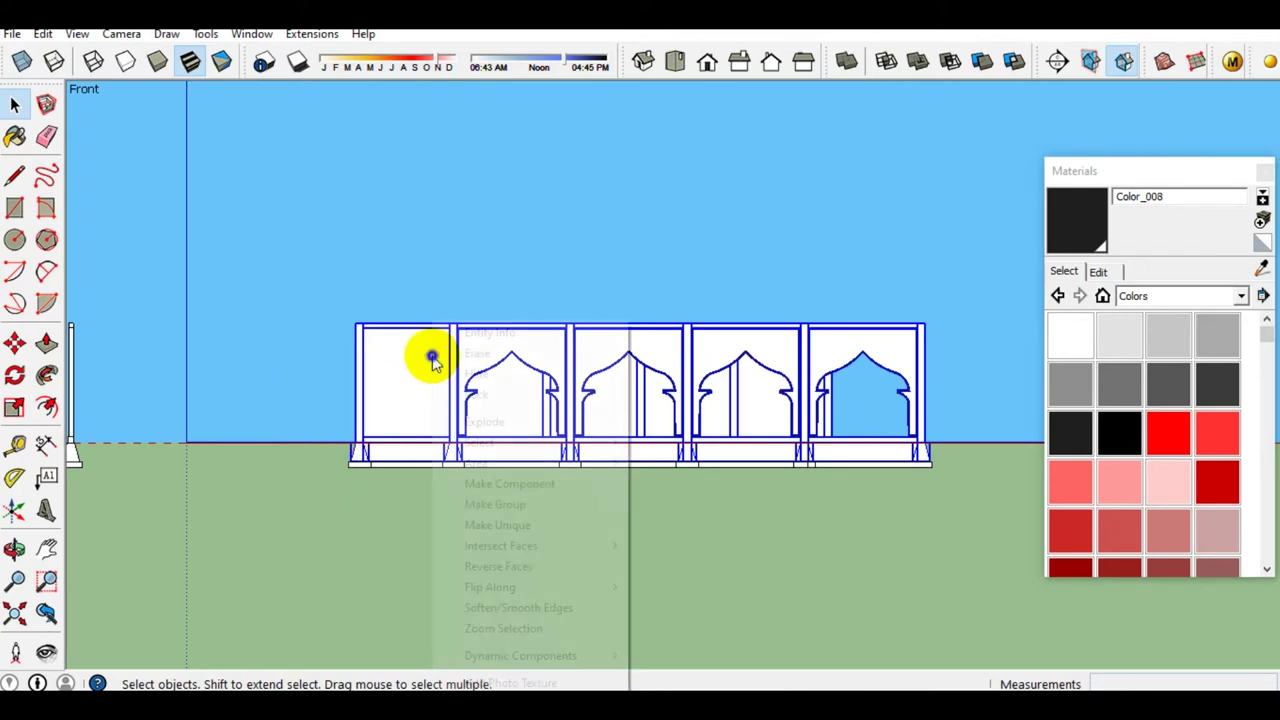
{"action": "left_click", "coordinate": [478, 376]}
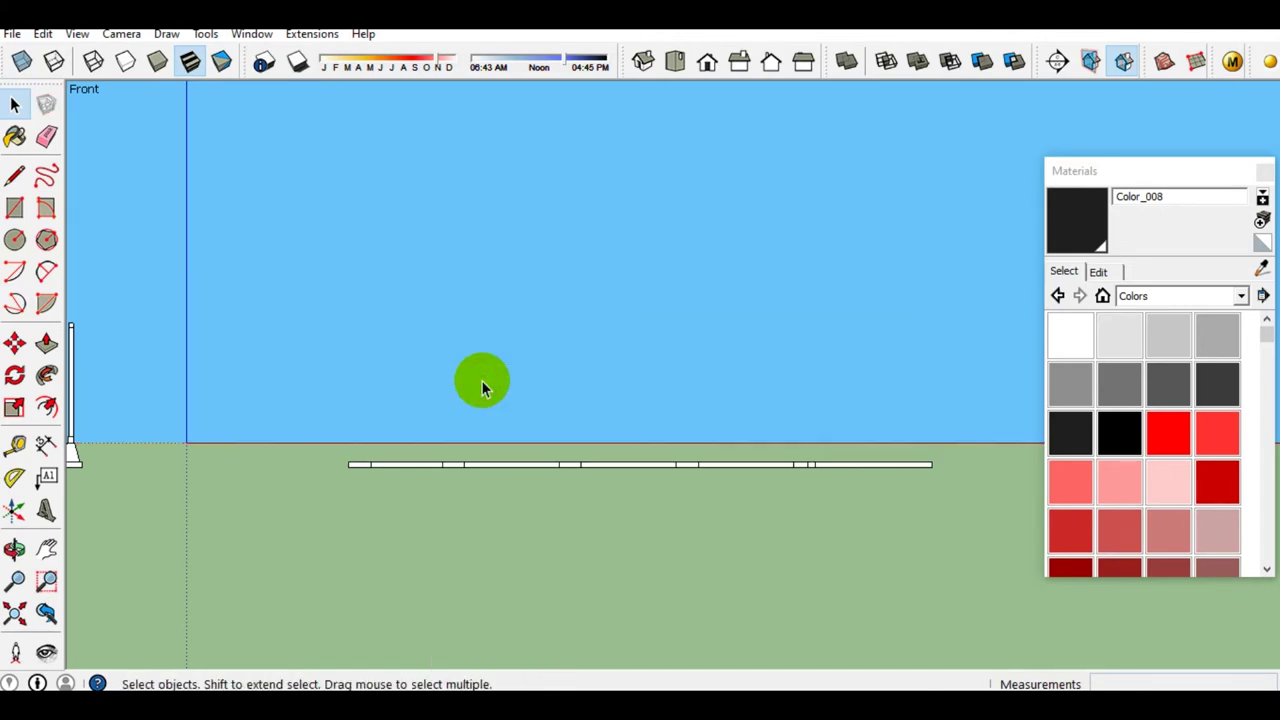
{"action": "left_click", "coordinate": [121, 34]}
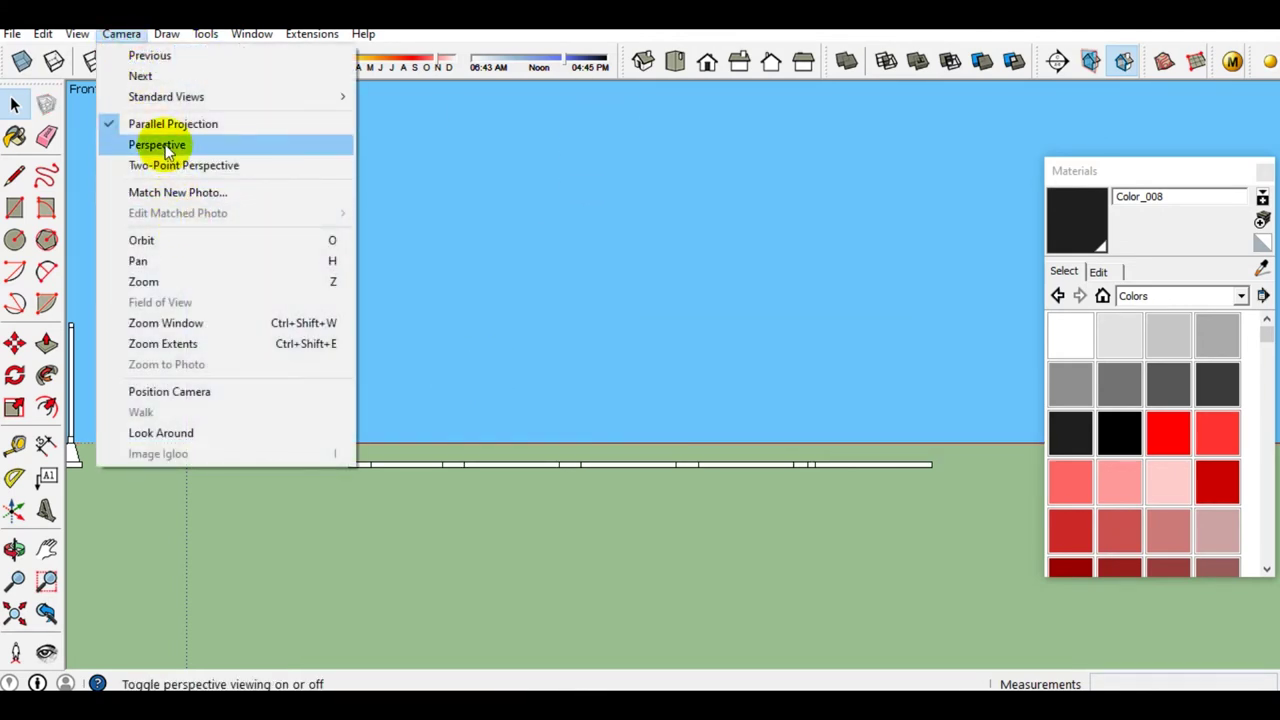
In perspective, select the bottom and right outer footings and merge them into an outer shell
{"action": "left_click", "coordinate": [157, 143]}
{"action": "middle_click_drag", "start_coordinate": [551, 334], "coordinate": [494, 586]}
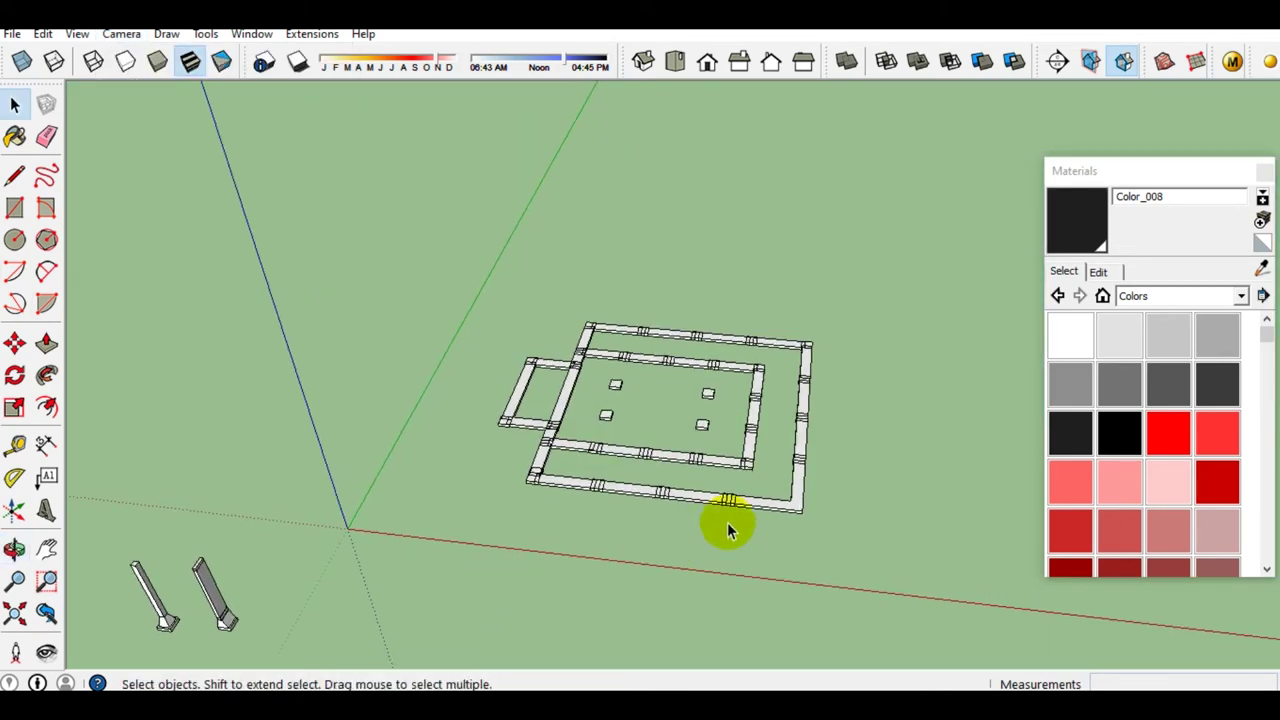
{"action": "scroll", "coordinate": [752, 512], "scroll_direction": "up", "scroll_amount": 3}
{"action": "mouse_move", "coordinate": [752, 512]}
{"action": "middle_mouse_down"}
{"action": "mouse_move", "coordinate": [543, 457]}
{"action": "mouse_move", "coordinate": [519, 497]}
{"action": "mouse_move", "coordinate": [606, 529]}
{"action": "mouse_move", "coordinate": [677, 586]}
{"action": "mouse_move", "coordinate": [814, 608]}
{"action": "middle_mouse_up"}
{"action": "scroll", "coordinate": [612, 540], "scroll_direction": "up", "scroll_amount": 3}
{"action": "scroll", "coordinate": [700, 585], "scroll_direction": "down", "scroll_amount": 2}
{"action": "left_click_drag", "start_coordinate": [837, 614], "coordinate": [408, 548]}
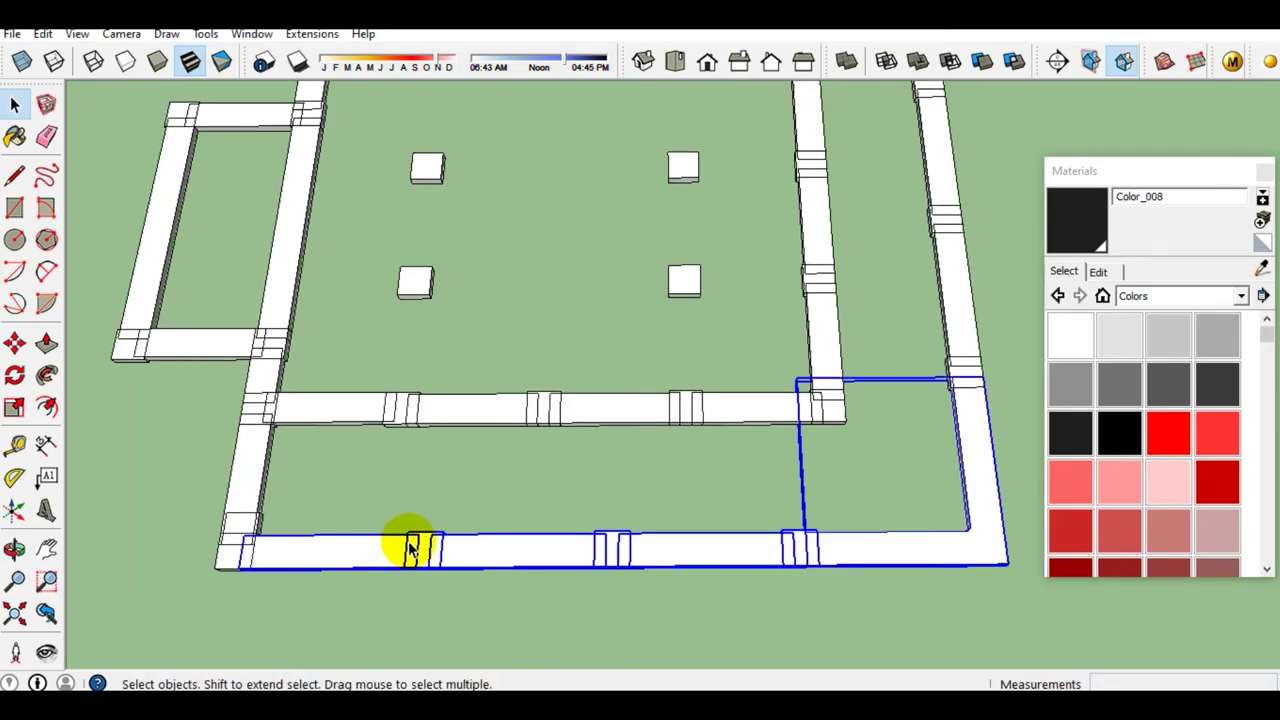
{"action": "right_click", "coordinate": [466, 548]}
{"action": "mouse_move", "coordinate": [535, 407]}
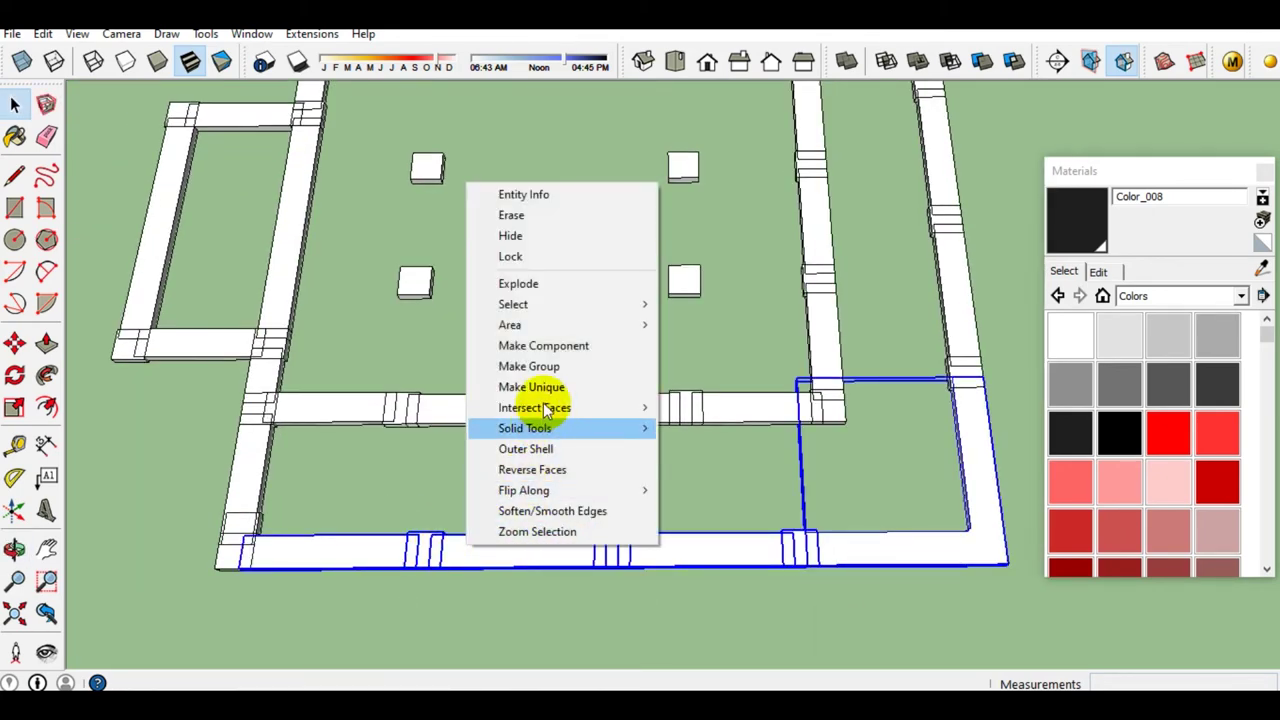
{"action": "left_click", "coordinate": [525, 449]}
Add the right and top outer footings to the same outer shell
{"action": "middle_click_drag", "start_coordinate": [523, 449], "coordinate": [485, 460]}
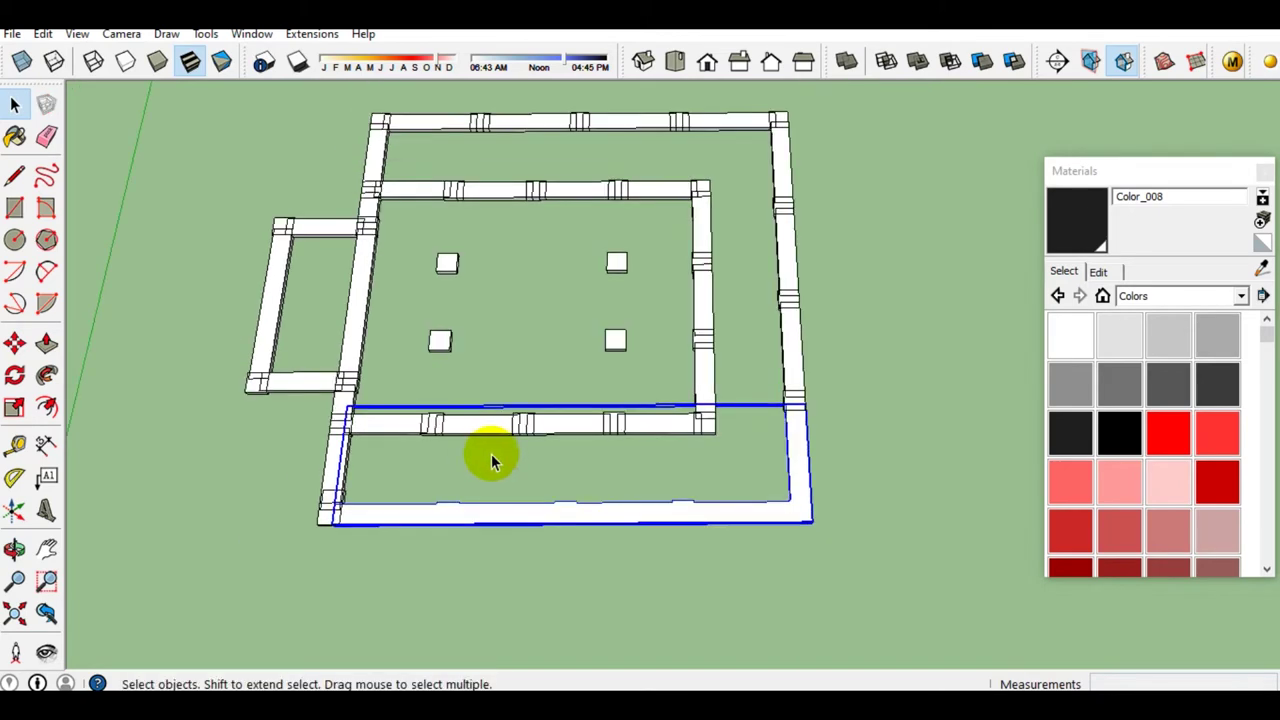
{"action": "left_click_drag", "start_coordinate": [895, 452], "coordinate": [771, 185]}
{"action": "scroll", "coordinate": [785, 200], "scroll_direction": "up", "scroll_amount": 2}
{"action": "right_click", "coordinate": [785, 200]}
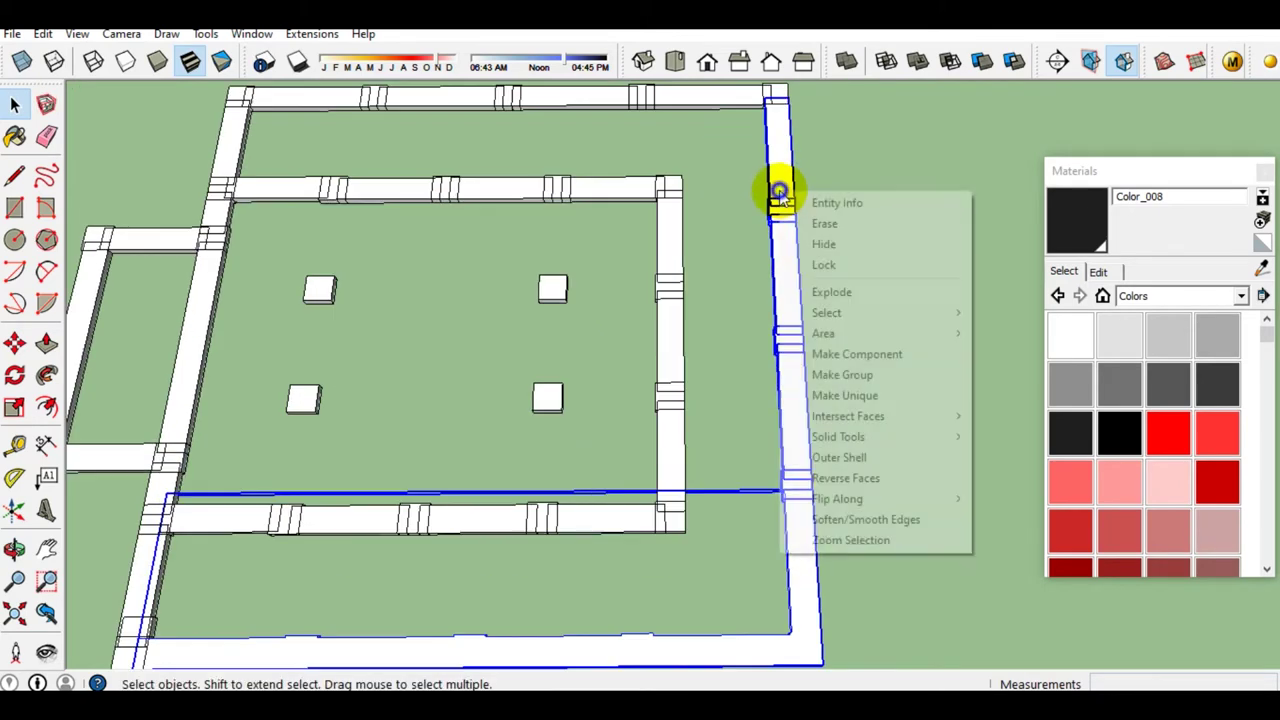
{"action": "left_click", "coordinate": [862, 455]}
{"action": "scroll", "coordinate": [783, 248], "scroll_direction": "down", "scroll_amount": 3}
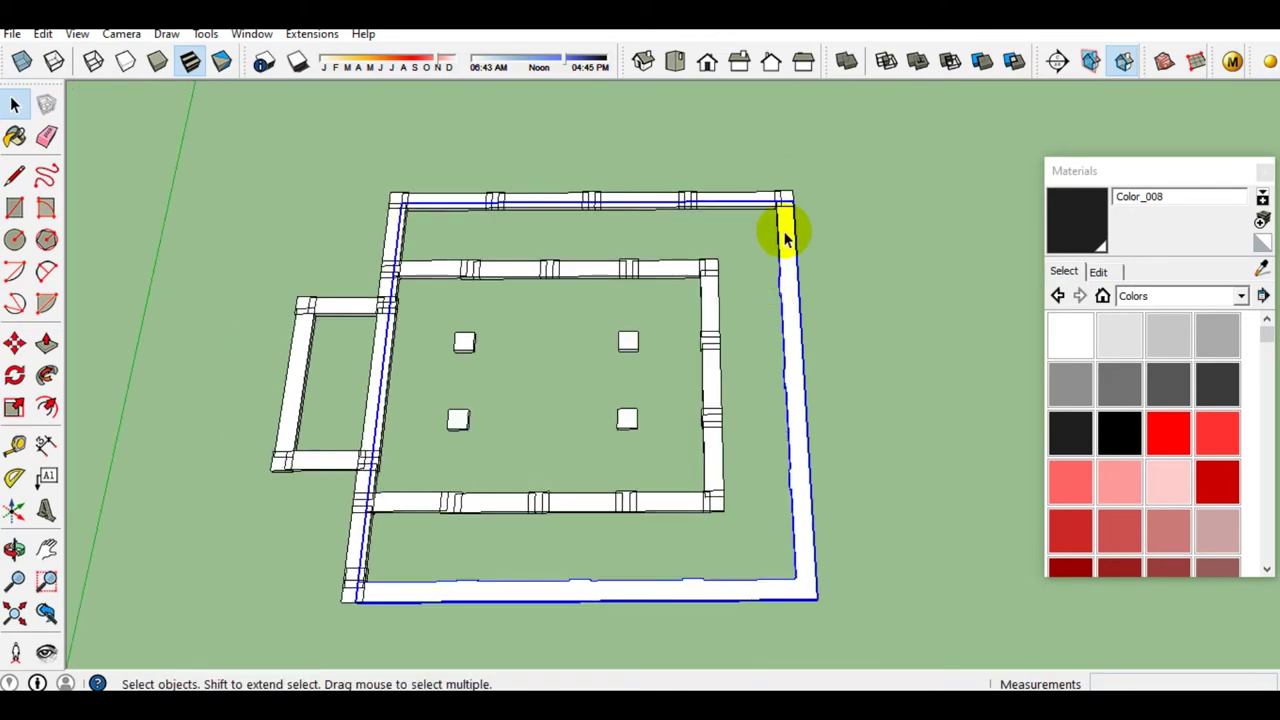
{"action": "scroll", "coordinate": [486, 200], "scroll_direction": "up", "scroll_amount": 2}
{"action": "right_click", "coordinate": [486, 201]}
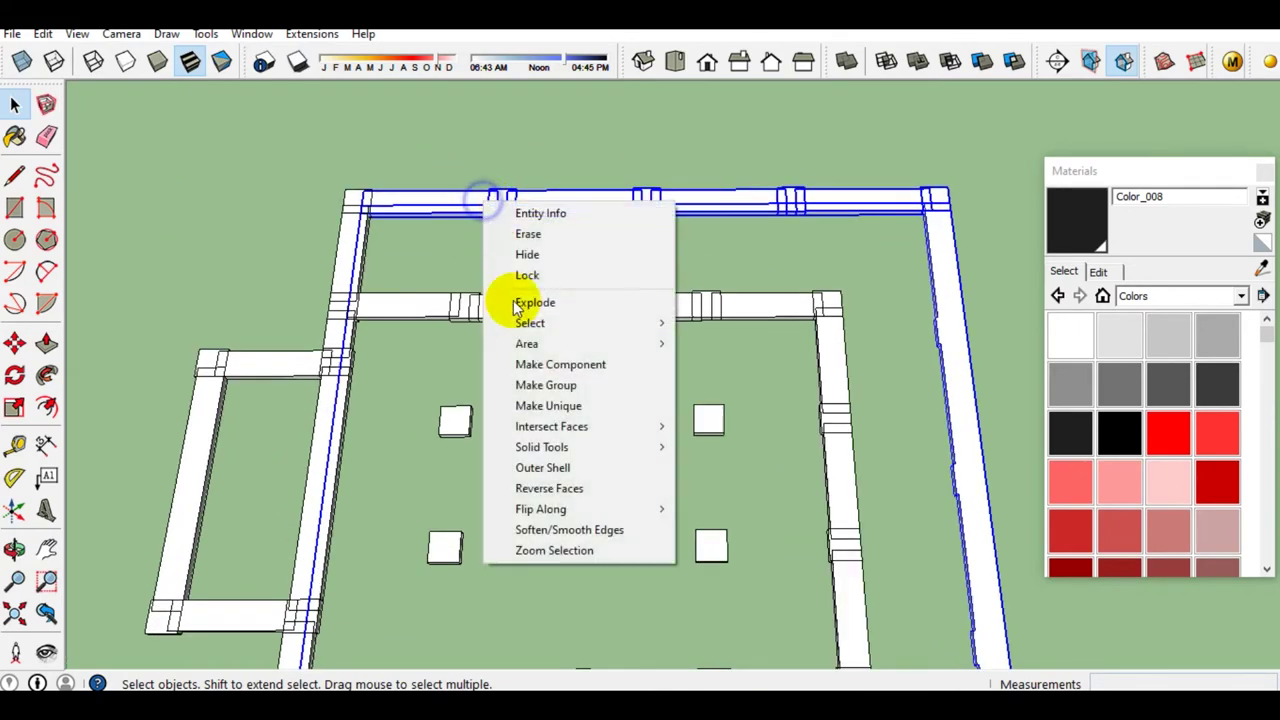
{"action": "left_click", "coordinate": [552, 467]}
From a near top-down view, make the inner top footing an outer shell
{"action": "scroll", "coordinate": [521, 362], "scroll_direction": "down", "scroll_amount": 3}
{"action": "scroll", "coordinate": [521, 362], "scroll_direction": "down", "scroll_amount": 2}
{"action": "mouse_move", "coordinate": [521, 362]}
{"action": "middle_mouse_down"}
{"action": "mouse_move", "coordinate": [514, 423]}
{"action": "mouse_move", "coordinate": [562, 335]}
{"action": "middle_mouse_up"}
{"action": "scroll", "coordinate": [562, 335], "scroll_direction": "up", "scroll_amount": 2}
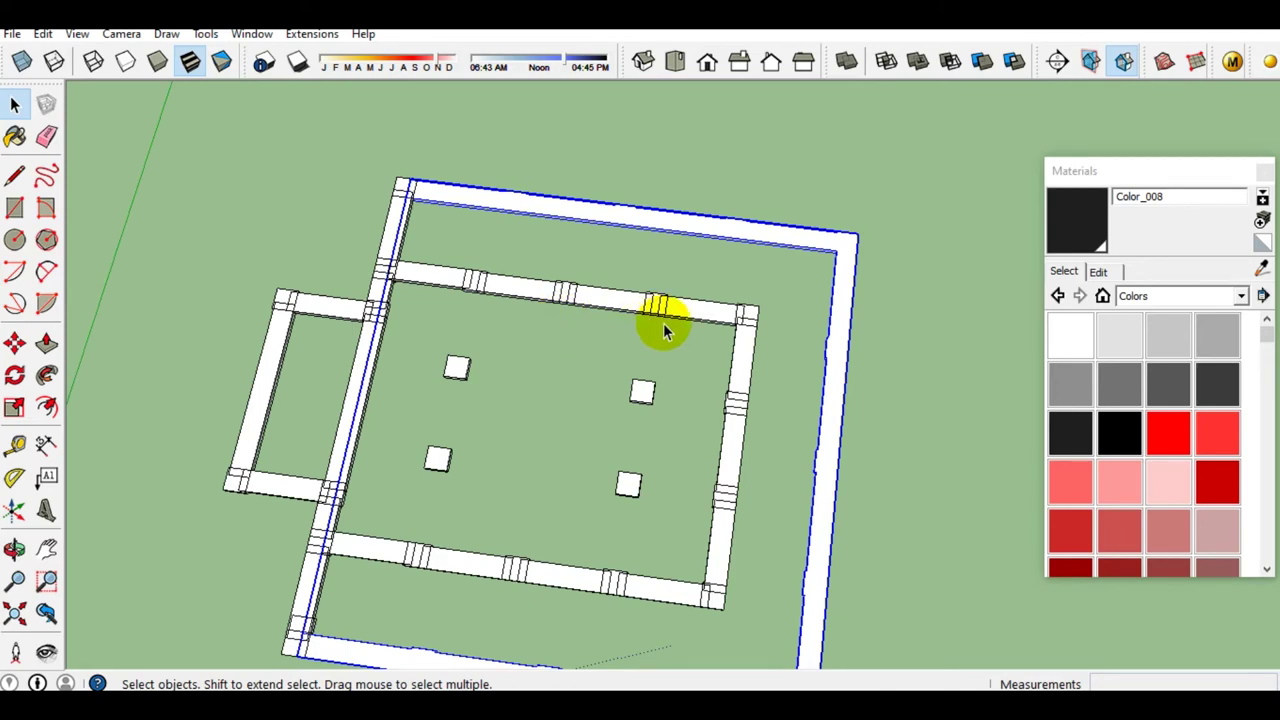
{"action": "middle_click_drag", "start_coordinate": [664, 332], "coordinate": [737, 349]}
{"action": "left_click", "coordinate": [391, 286]}
{"action": "right_click", "coordinate": [405, 290]}
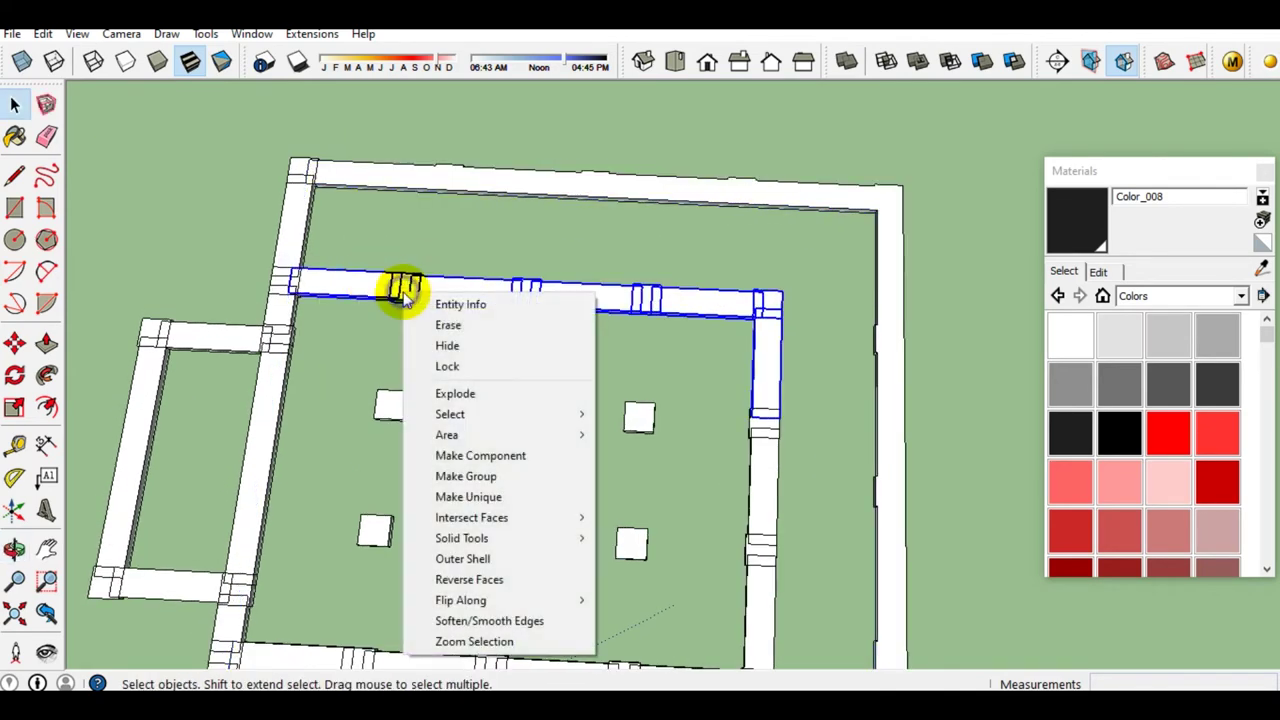
{"action": "left_click", "coordinate": [462, 558]}
Merge the inner right and inner bottom footings with the inner top shell
{"action": "mouse_move", "coordinate": [462, 558]}
{"action": "middle_mouse_down"}
{"action": "mouse_move", "coordinate": [557, 420]}
{"action": "mouse_move", "coordinate": [672, 600]}
{"action": "middle_mouse_up"}
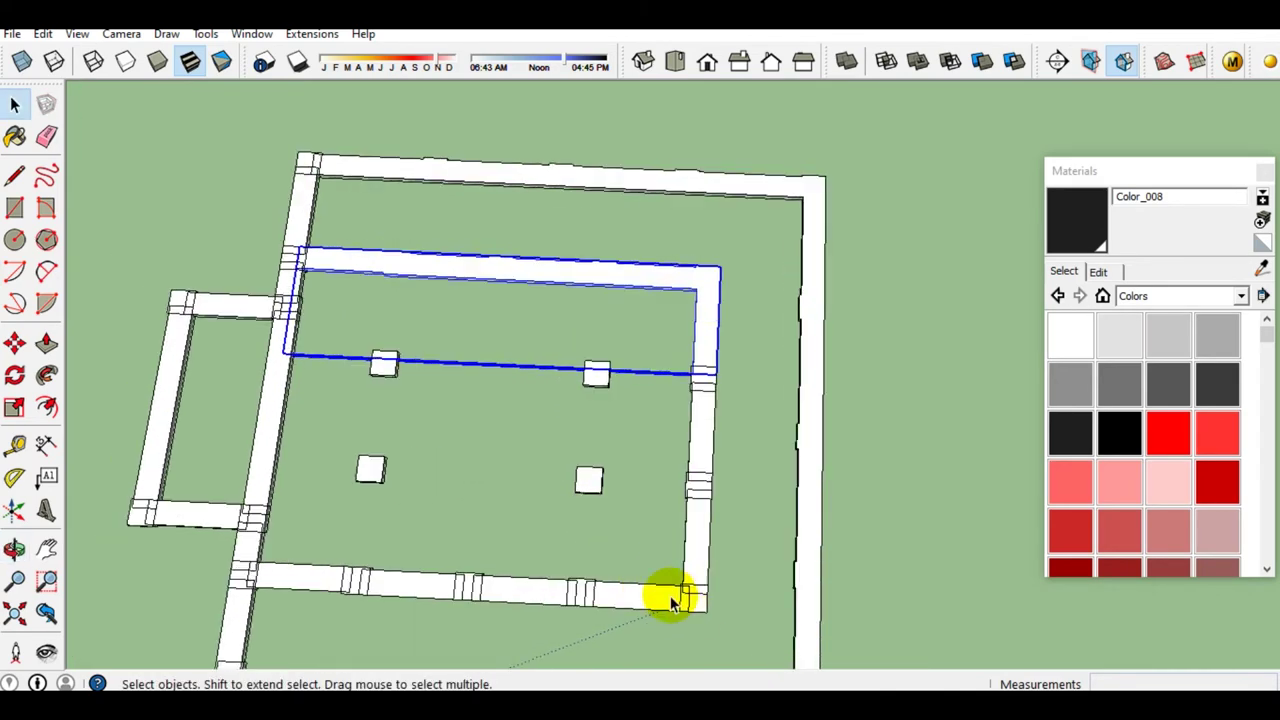
{"action": "left_click", "coordinate": [678, 550], "text": "shift"}
{"action": "scroll", "coordinate": [688, 563], "scroll_direction": "up", "scroll_amount": 1}
{"action": "right_click", "coordinate": [689, 563]}
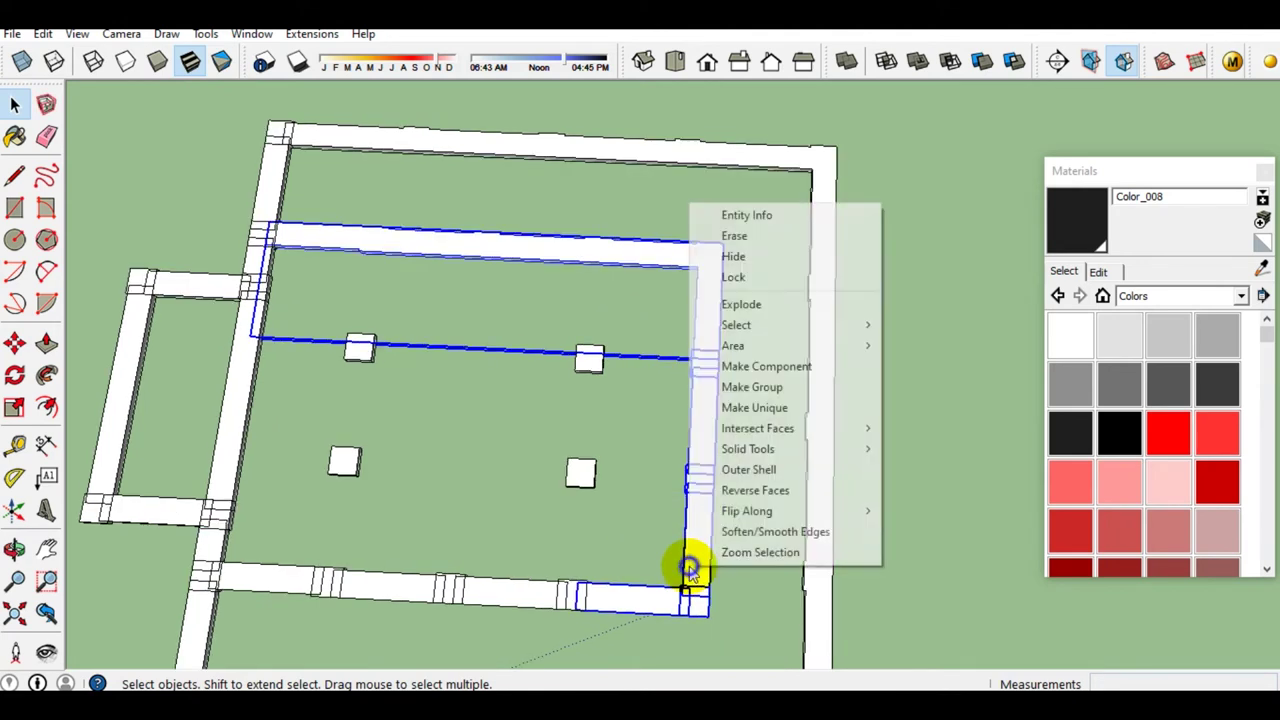
{"action": "left_click", "coordinate": [745, 469]}
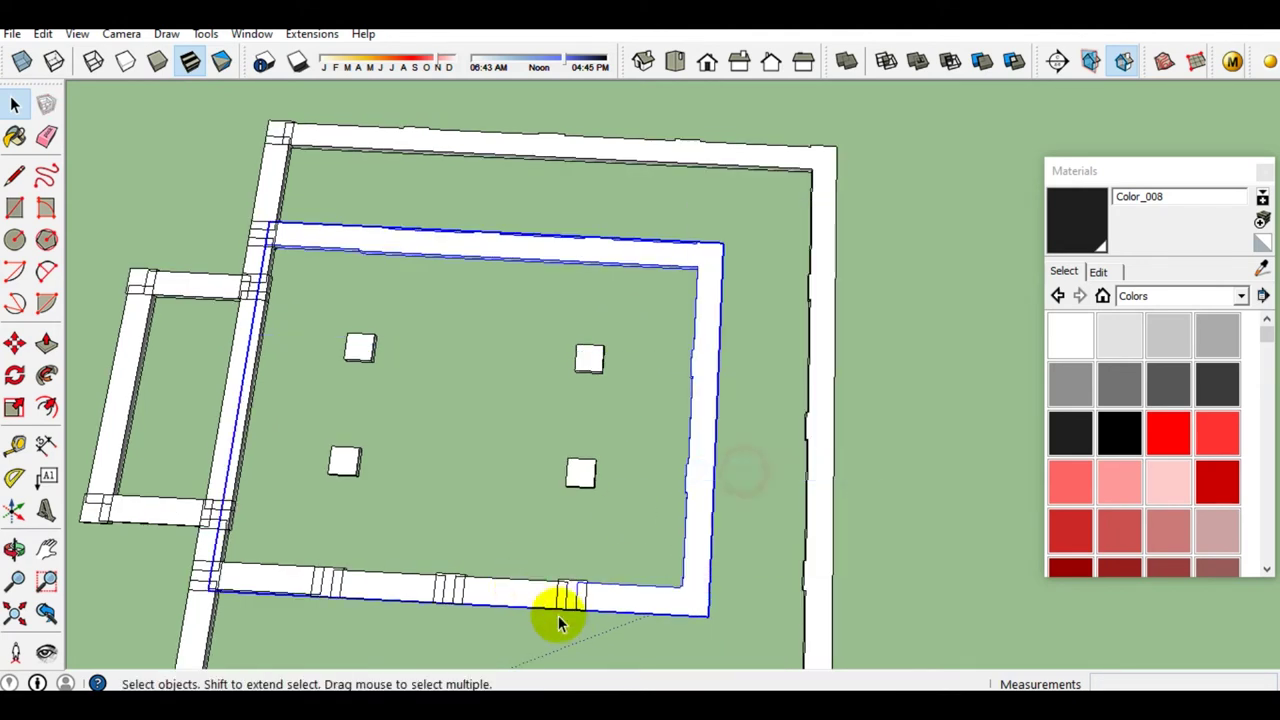
{"action": "left_click_drag", "start_coordinate": [518, 622], "coordinate": [310, 560]}
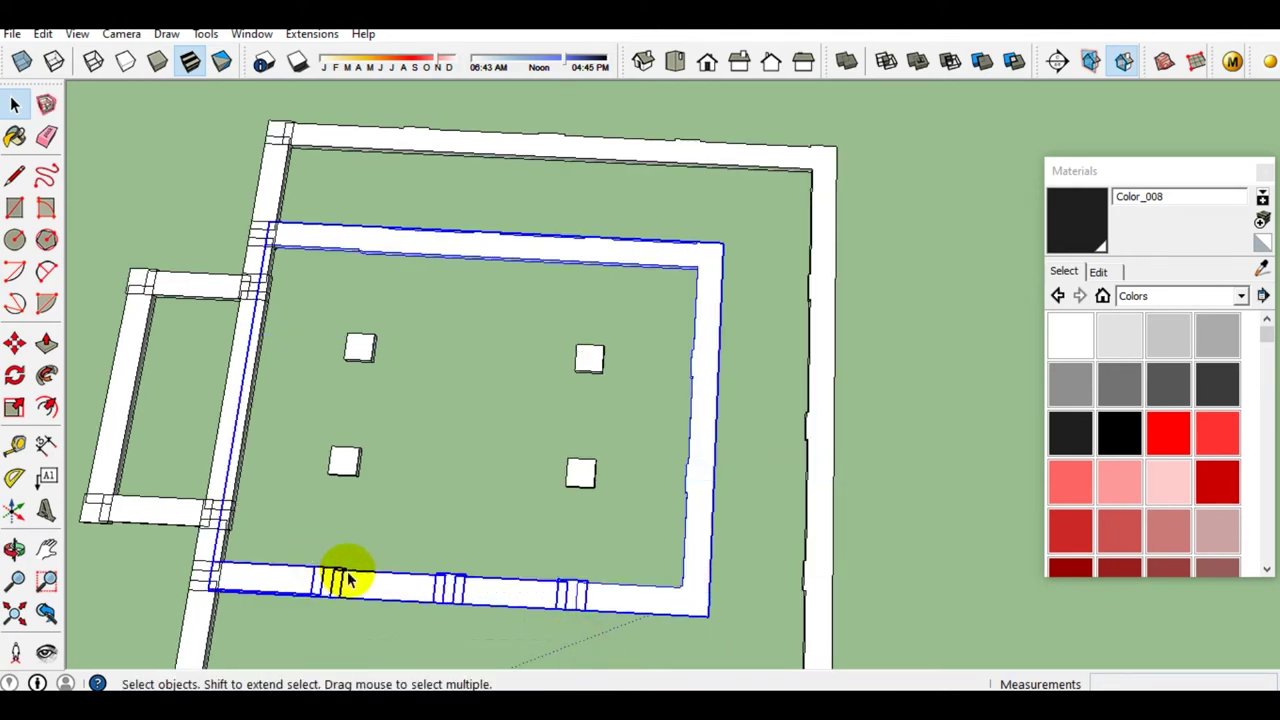
{"action": "right_click", "coordinate": [344, 571]}
{"action": "left_click", "coordinate": [427, 474]}
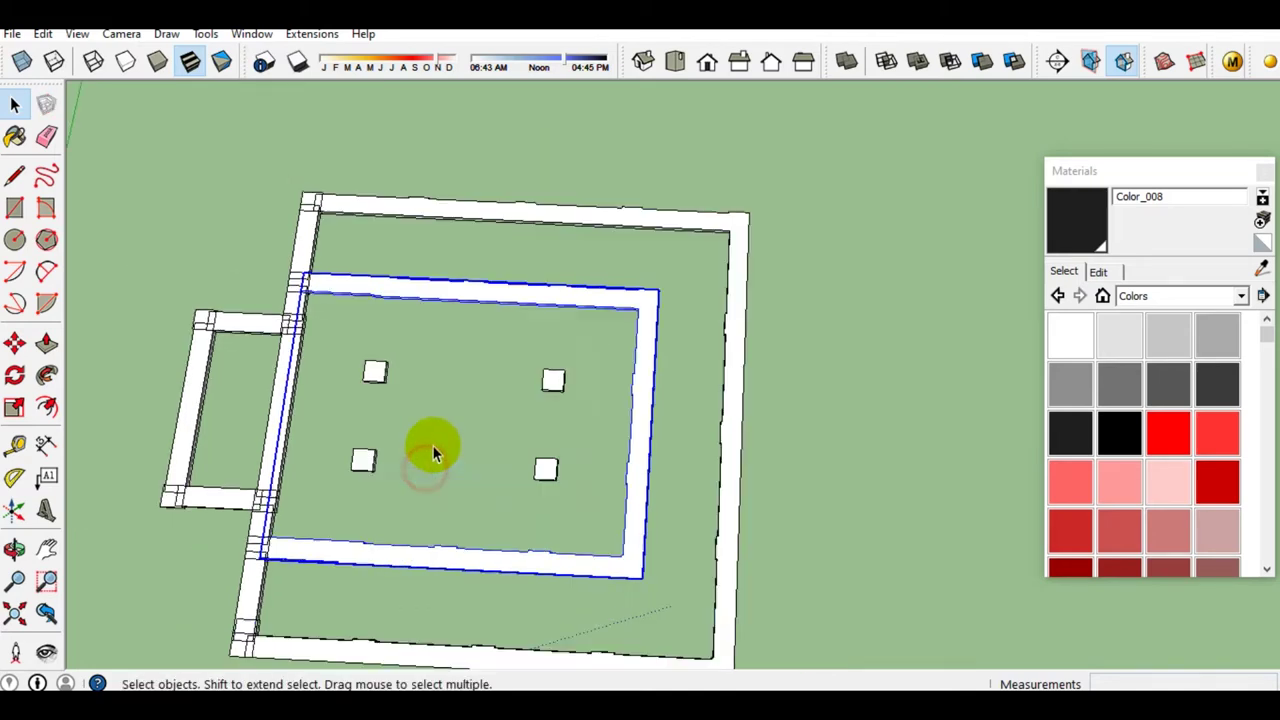
Turn the porch footing and the lower left footing segment into outer shells
{"action": "left_click_drag", "start_coordinate": [265, 500], "coordinate": [191, 251]}
{"action": "scroll", "coordinate": [282, 358], "scroll_direction": "up", "scroll_amount": 1}
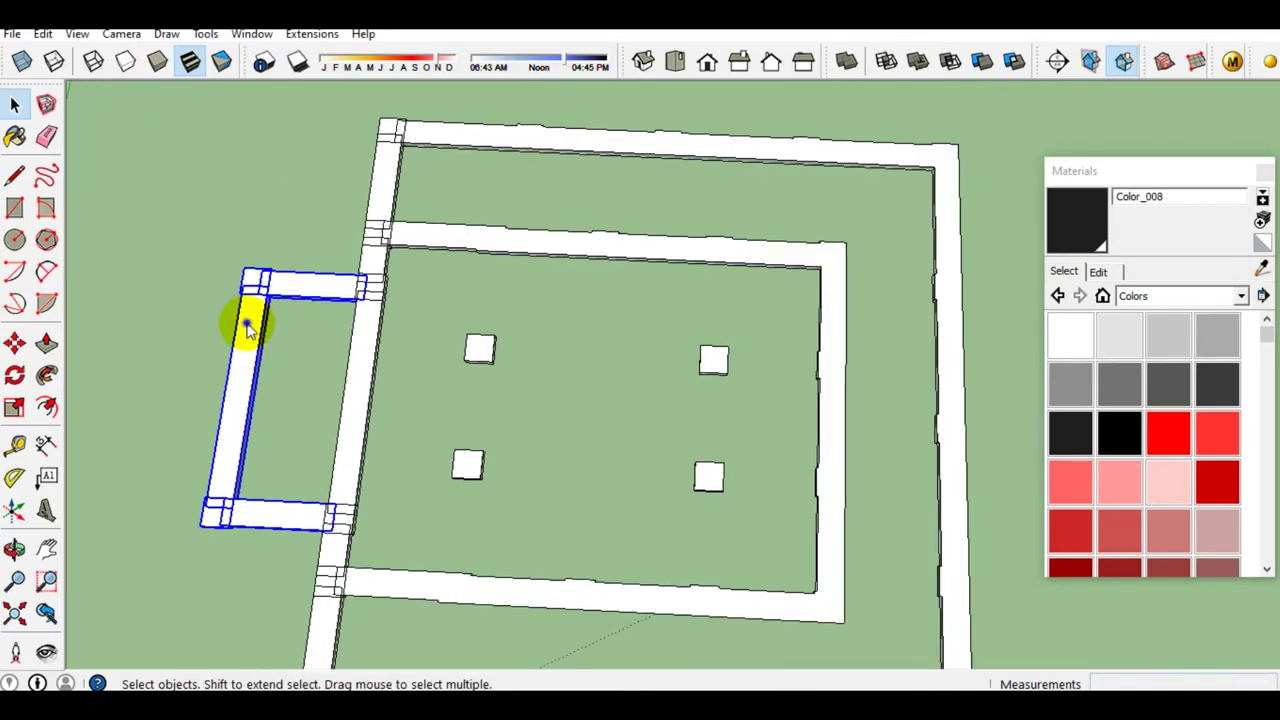
{"action": "right_click", "coordinate": [250, 323]}
{"action": "left_click", "coordinate": [342, 592]}
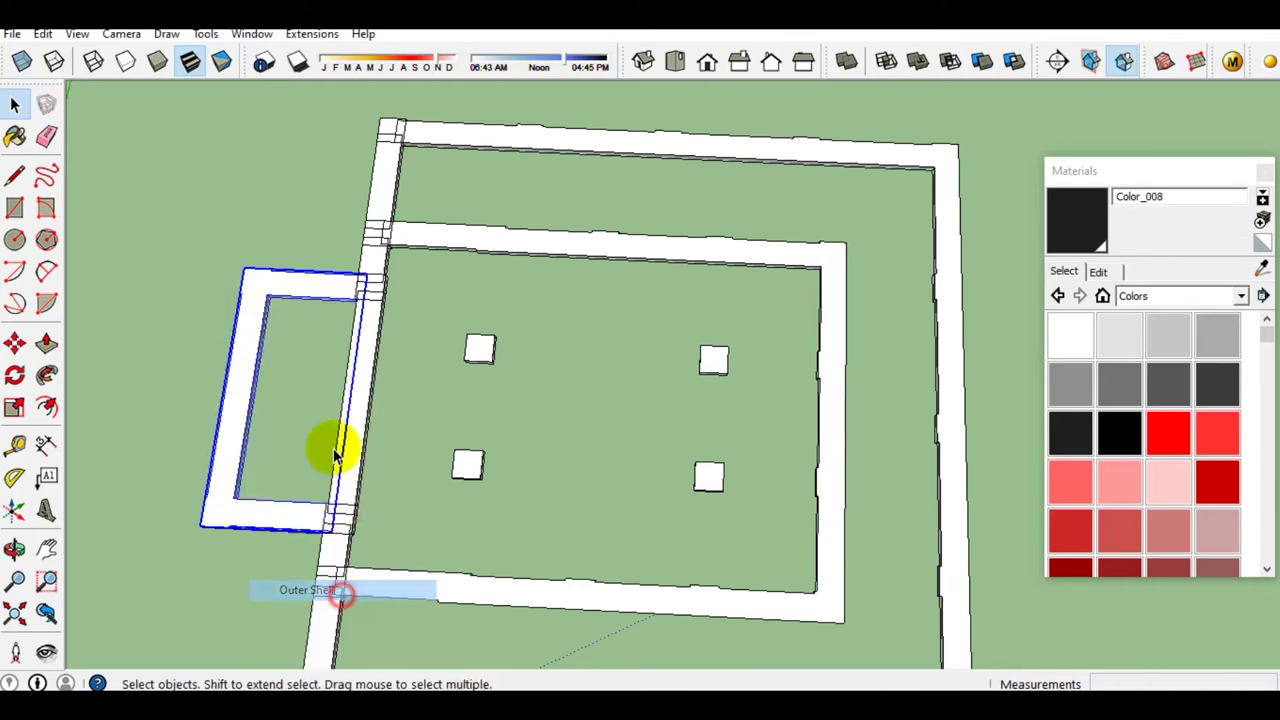
{"action": "scroll", "coordinate": [360, 509], "scroll_direction": "down", "scroll_amount": 2}
{"action": "scroll", "coordinate": [366, 374], "scroll_direction": "up", "scroll_amount": 2}
{"action": "scroll", "coordinate": [318, 432], "scroll_direction": "down", "scroll_amount": 2}
{"action": "left_click_drag", "start_coordinate": [306, 420], "coordinate": [374, 594]}
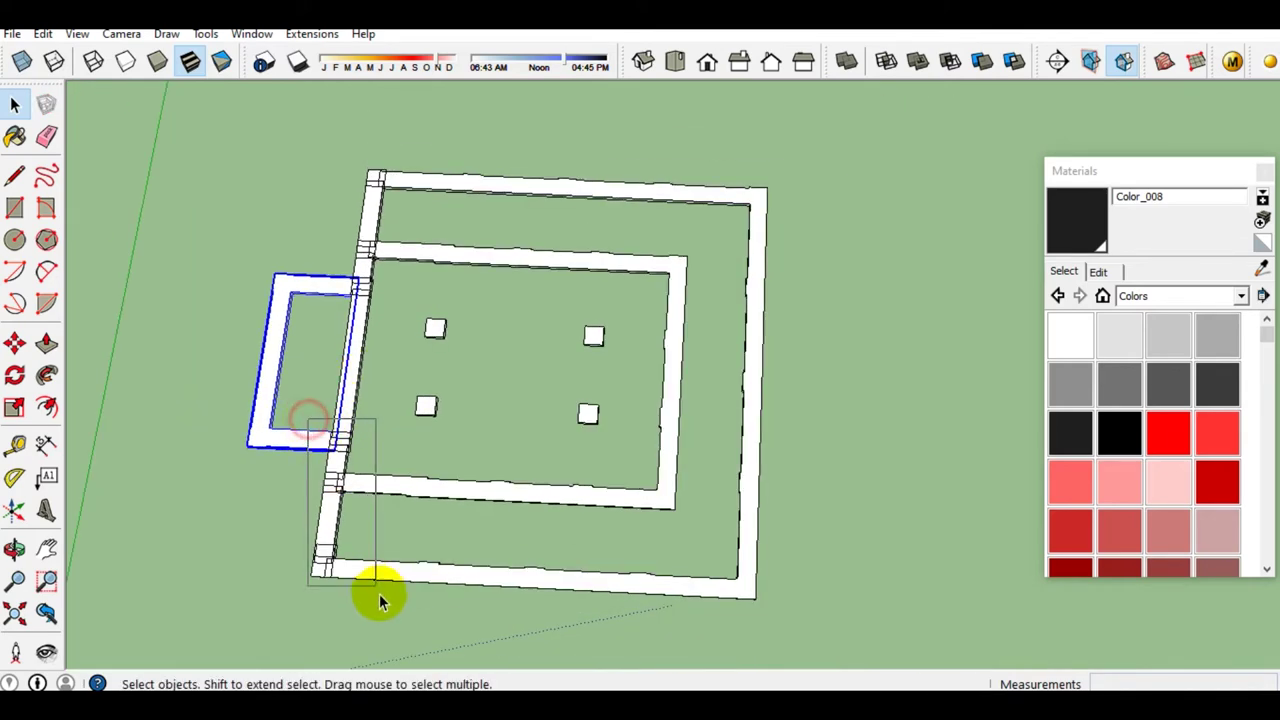
{"action": "scroll", "coordinate": [340, 555], "scroll_direction": "up", "scroll_amount": 1}
{"action": "right_click", "coordinate": [330, 500]}
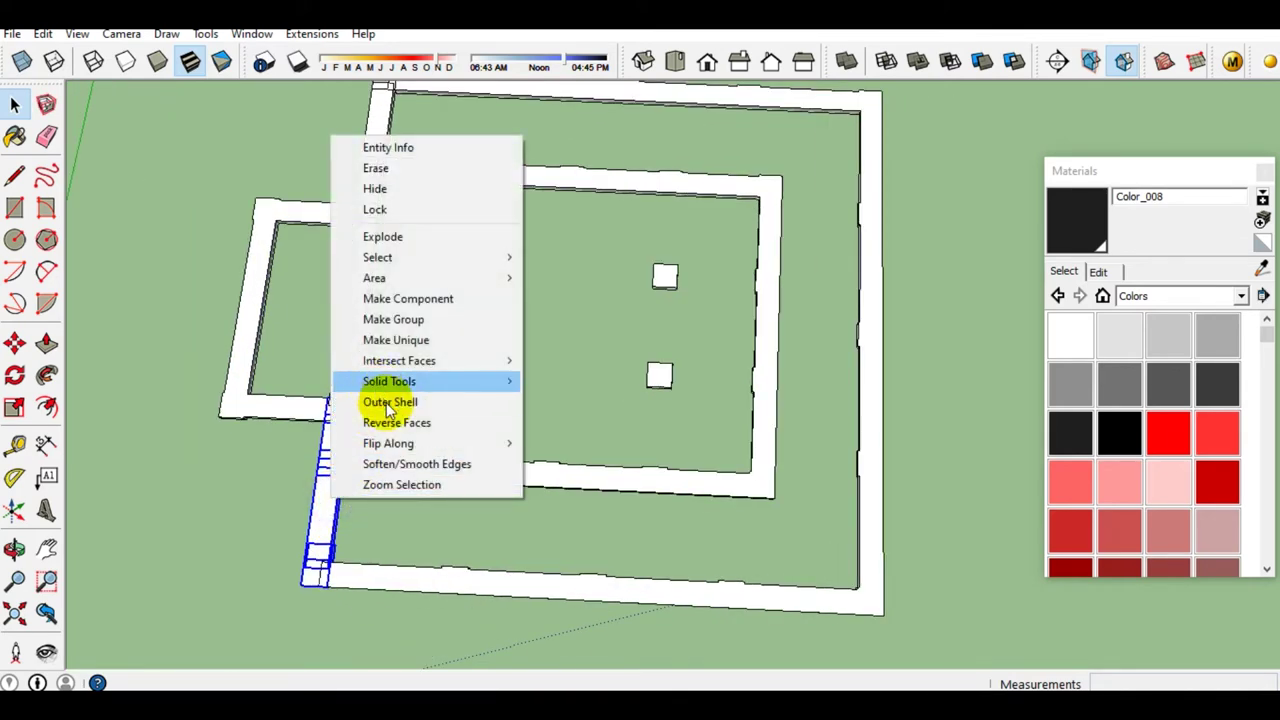
{"action": "left_click", "coordinate": [365, 400]}
Make the upper left footing segment an outer shell
{"action": "scroll", "coordinate": [357, 200], "scroll_direction": "down", "scroll_amount": 1}
{"action": "scroll", "coordinate": [350, 160], "scroll_direction": "up", "scroll_amount": 1}
{"action": "left_click", "coordinate": [366, 250]}
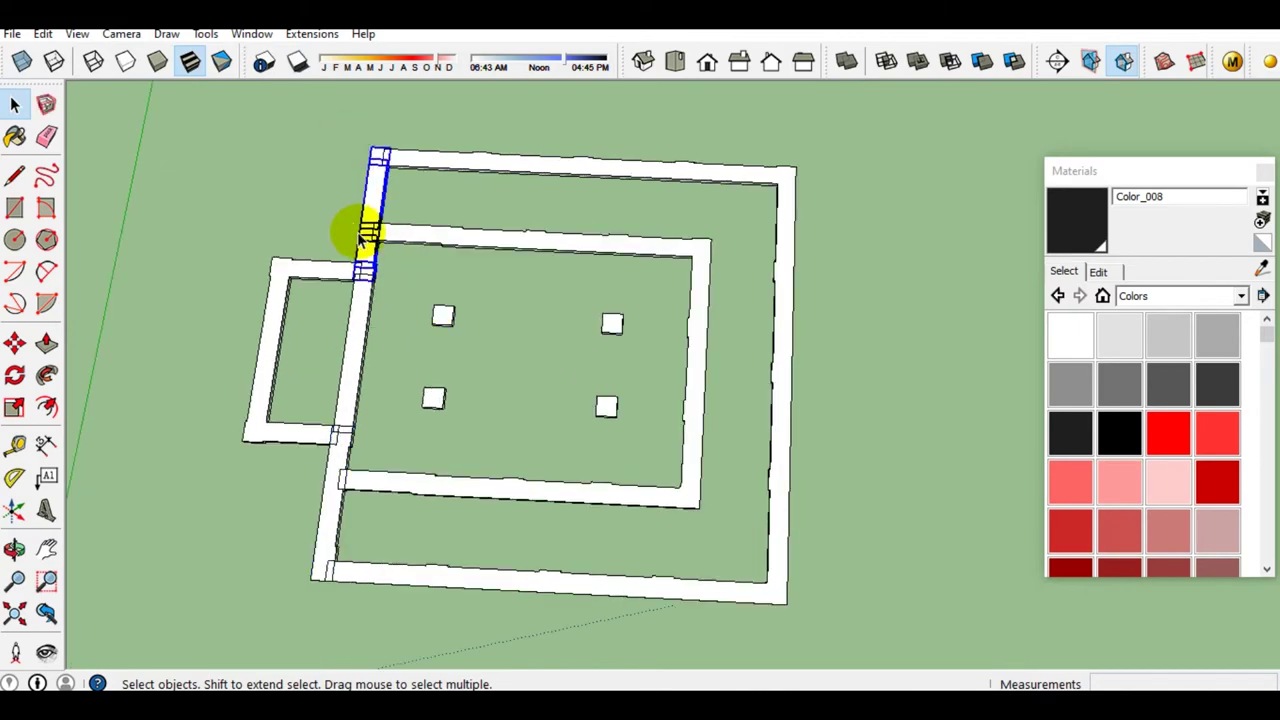
{"action": "scroll", "coordinate": [366, 200], "scroll_direction": "up", "scroll_amount": 1}
{"action": "right_click", "coordinate": [372, 206]}
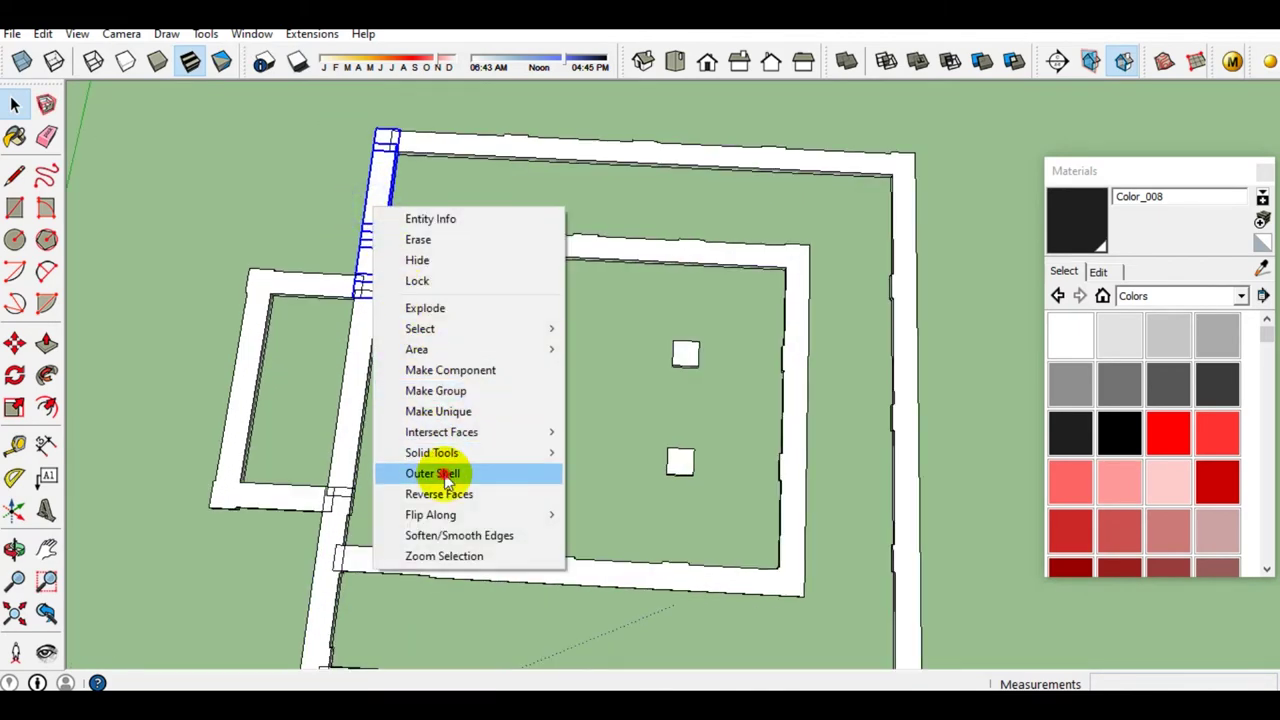
{"action": "left_click", "coordinate": [443, 472]}
Merge the porch and left footings together into one outer shell
{"action": "scroll", "coordinate": [420, 403], "scroll_direction": "down", "scroll_amount": 1}
{"action": "scroll", "coordinate": [337, 457], "scroll_direction": "up", "scroll_amount": 1}
{"action": "scroll", "coordinate": [350, 450], "scroll_direction": "up", "scroll_amount": 1}
{"action": "scroll", "coordinate": [400, 455], "scroll_direction": "up", "scroll_amount": 1}
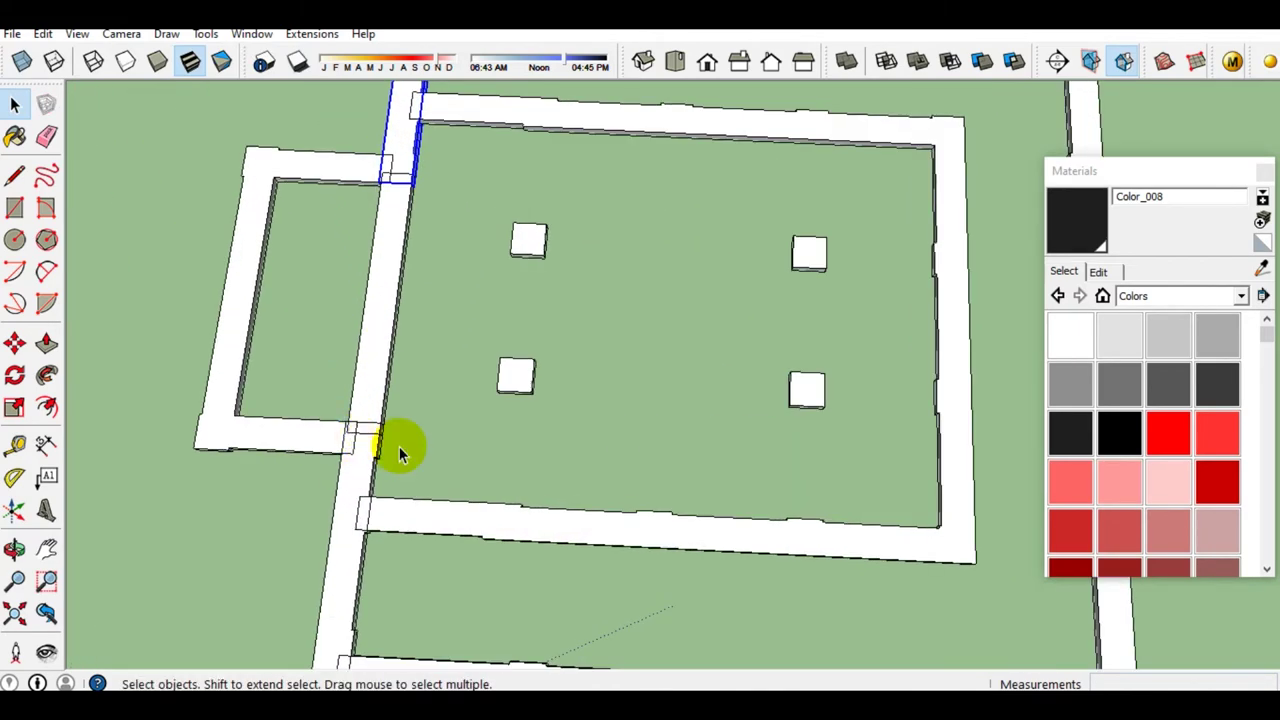
{"action": "left_click_drag", "start_coordinate": [400, 455], "coordinate": [303, 388]}
{"action": "scroll", "coordinate": [400, 280], "scroll_direction": "down", "scroll_amount": 1}
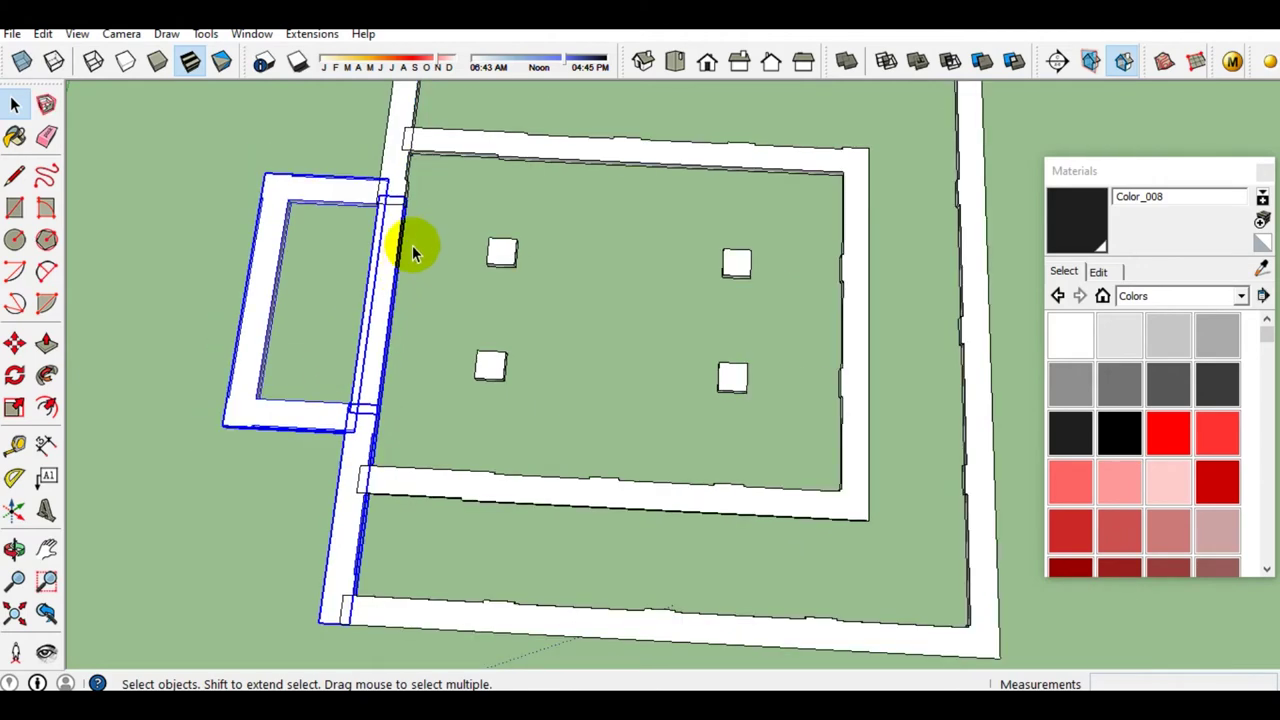
{"action": "right_click", "coordinate": [388, 195]}
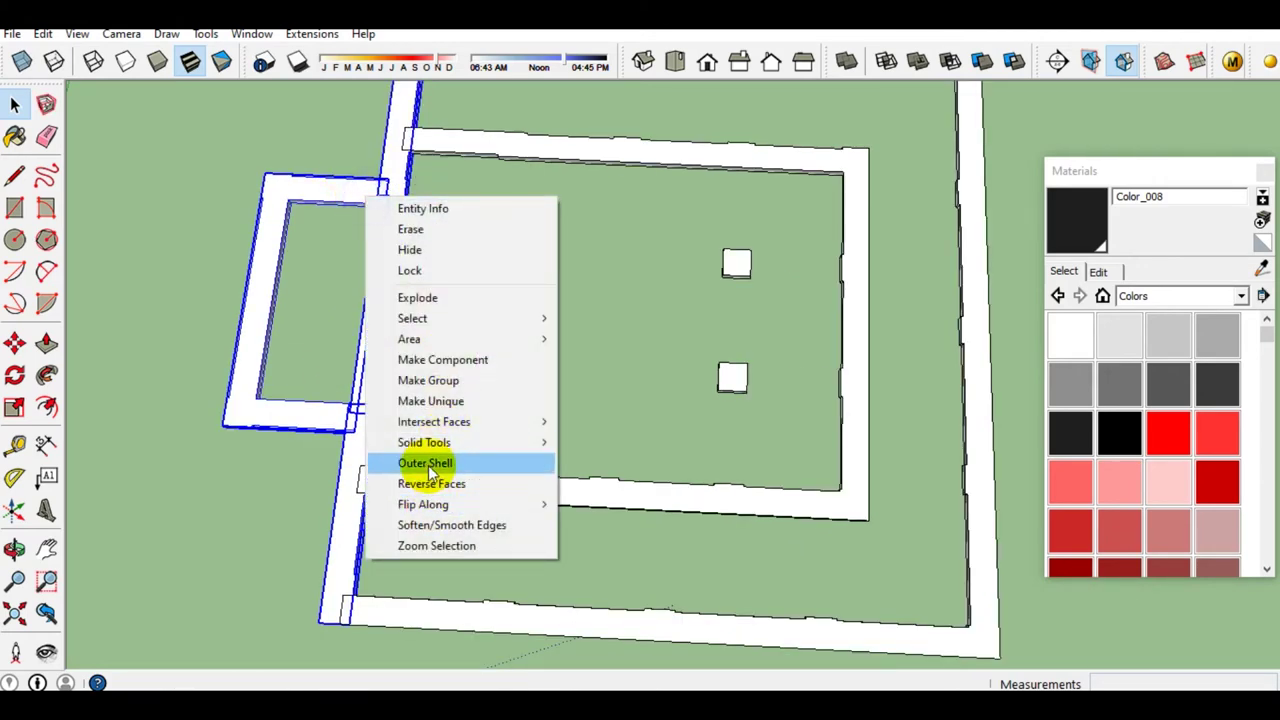
{"action": "left_click", "coordinate": [429, 460]}
{"action": "scroll", "coordinate": [429, 458], "scroll_direction": "down", "scroll_amount": 1}
{"action": "scroll", "coordinate": [429, 460], "scroll_direction": "up", "scroll_amount": 1}
{"action": "left_click", "coordinate": [486, 480]}
{"action": "mouse_move", "coordinate": [486, 480]}
{"action": "middle_mouse_down"}
{"action": "mouse_move", "coordinate": [280, 229]}
{"action": "mouse_move", "coordinate": [645, 435]}
{"action": "middle_mouse_up"}
{"action": "scroll", "coordinate": [660, 455], "scroll_direction": "up", "scroll_amount": 1}
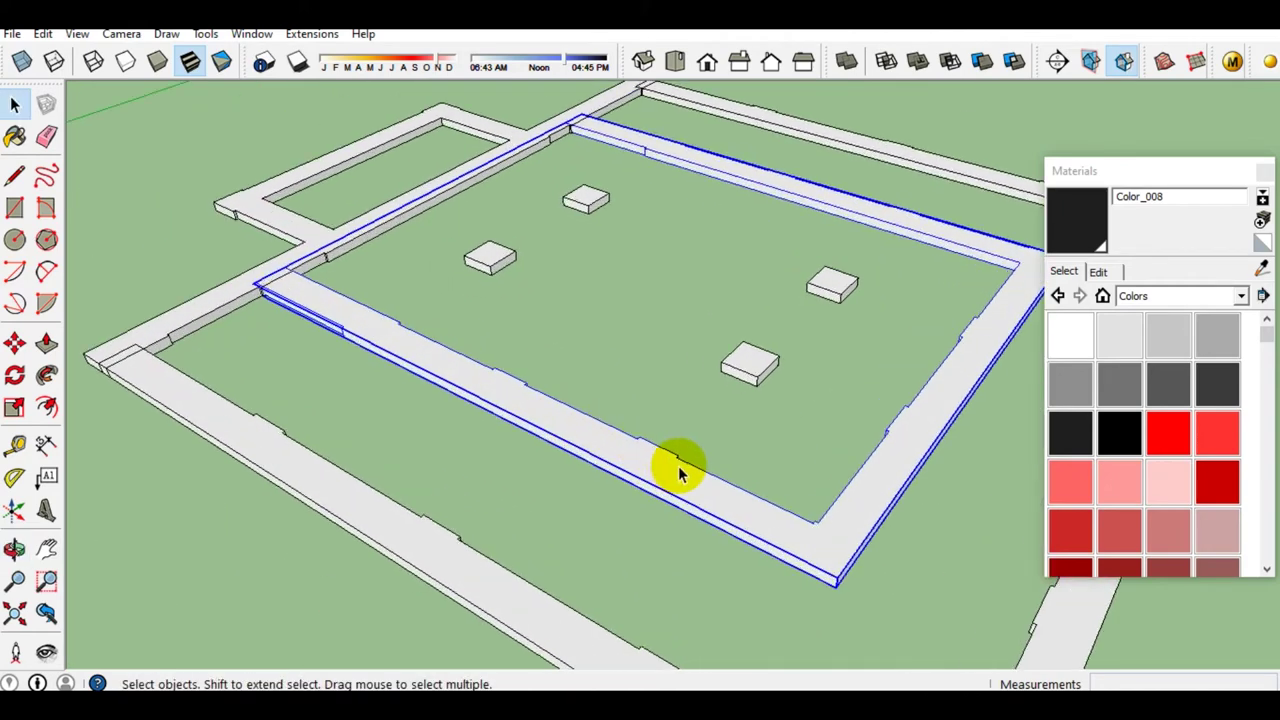
{"action": "right_click", "coordinate": [628, 460]}
{"action": "left_click", "coordinate": [684, 153]}
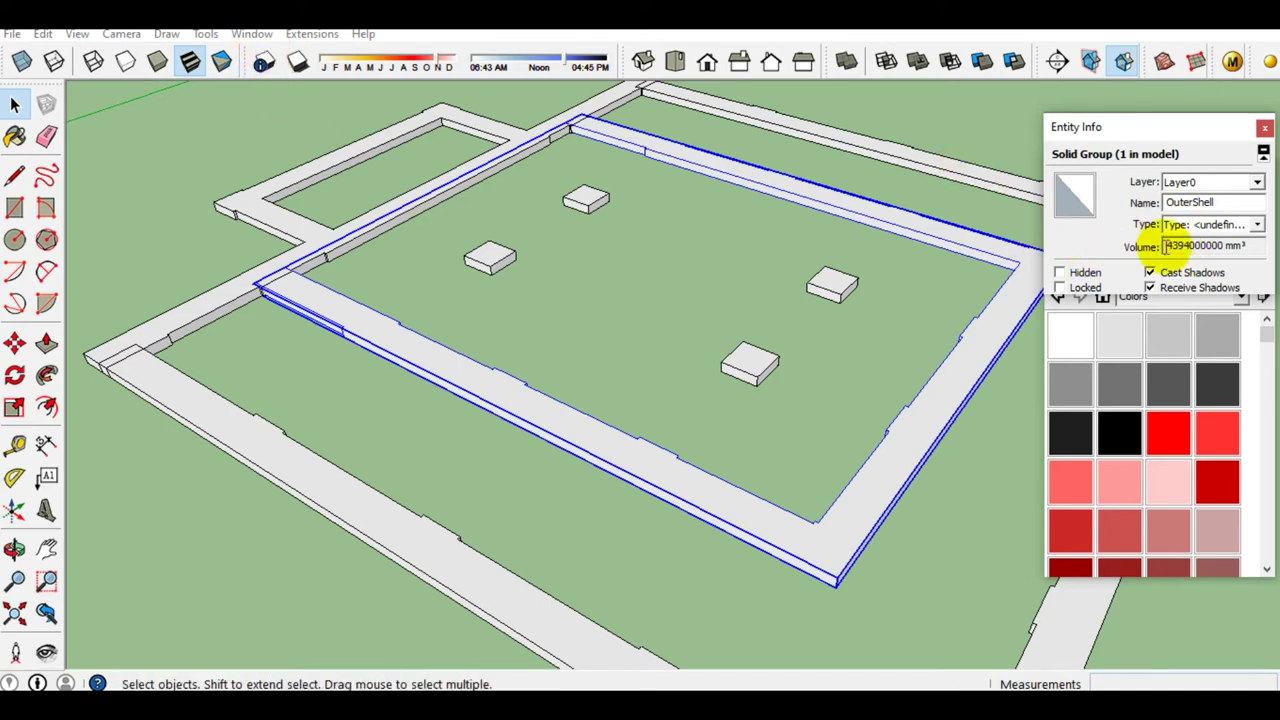
Set the model length units to metres with 0,00 precision
{"action": "left_click", "coordinate": [252, 33]}
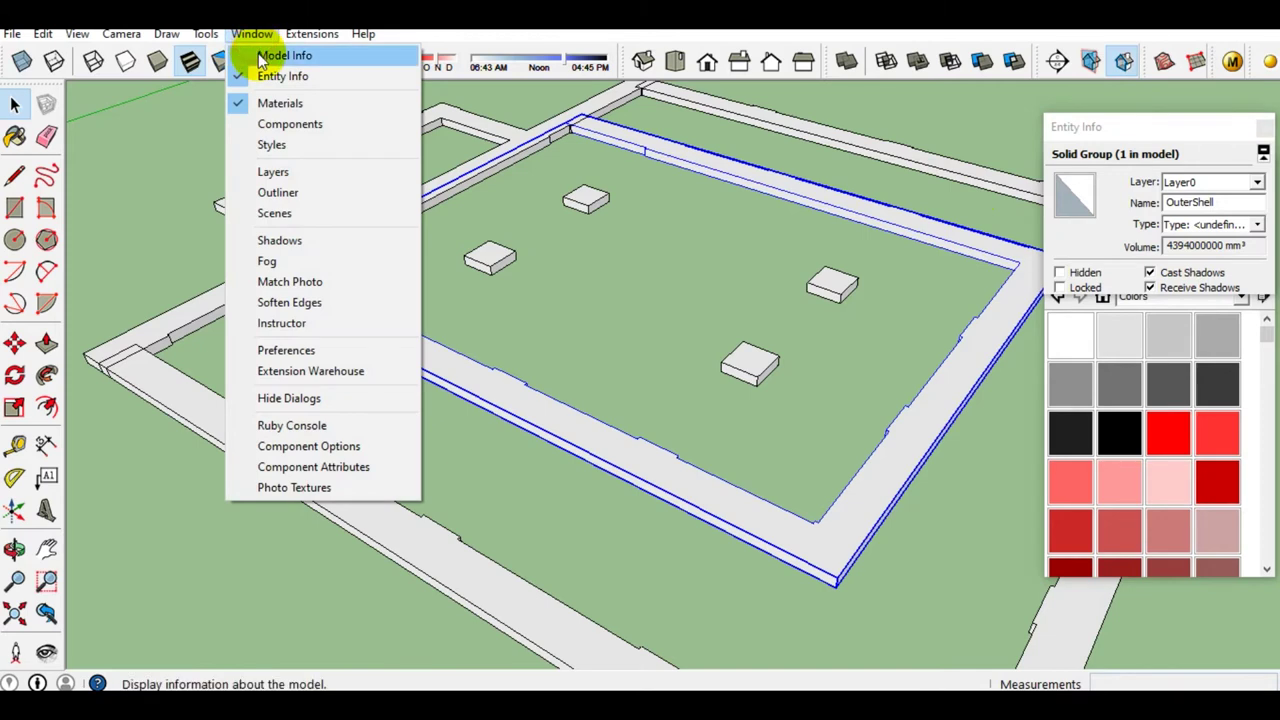
{"action": "left_click", "coordinate": [262, 58]}
{"action": "left_click", "coordinate": [354, 114]}
{"action": "left_click", "coordinate": [313, 180]}
{"action": "left_click", "coordinate": [269, 142]}
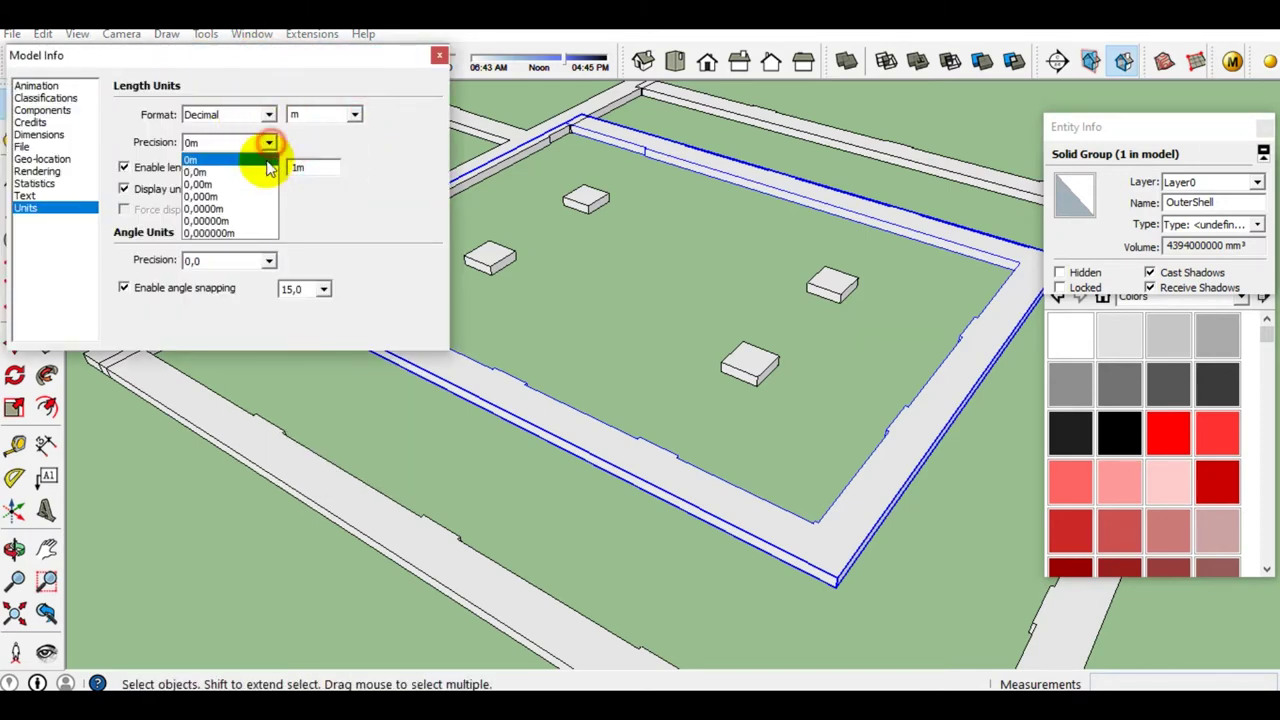
{"action": "left_click", "coordinate": [252, 176]}
{"action": "left_click", "coordinate": [438, 57]}
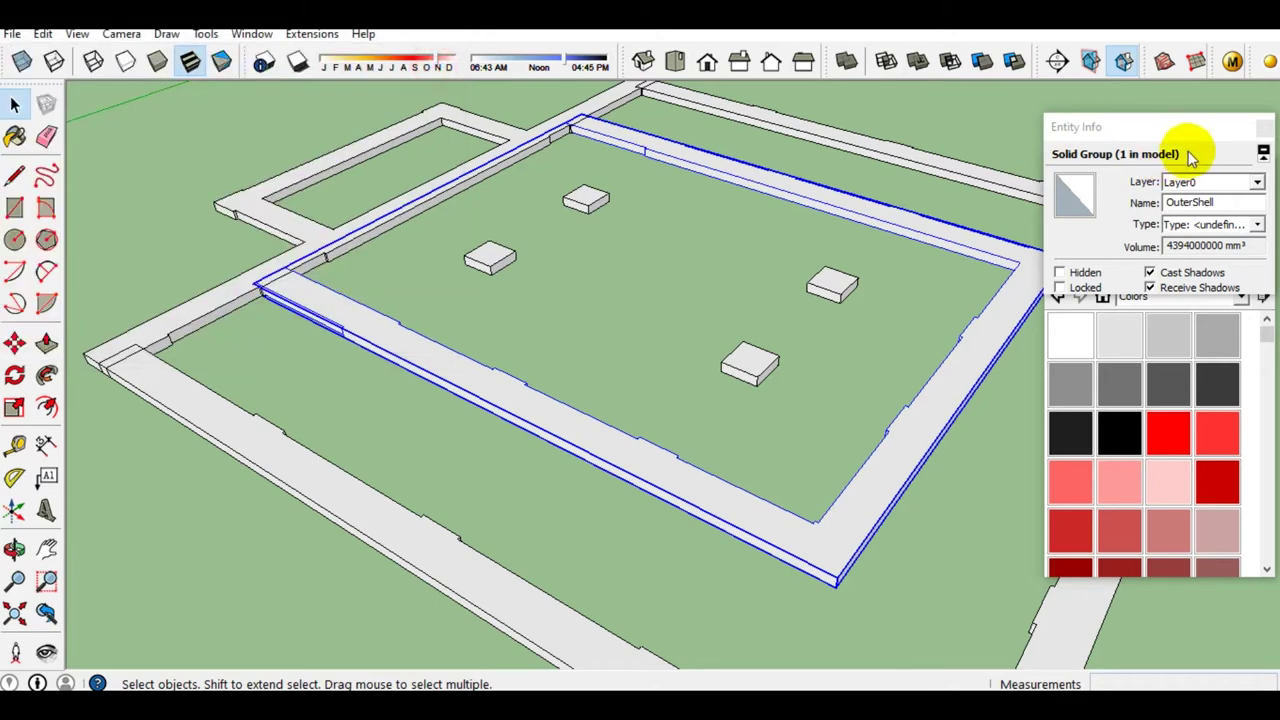
Read the footing shell volumes in Entity Info: 4,39 m³ and 5,99 m³
{"action": "left_click", "coordinate": [1265, 133]}
{"action": "left_click", "coordinate": [622, 482]}
{"action": "right_click", "coordinate": [595, 452]}
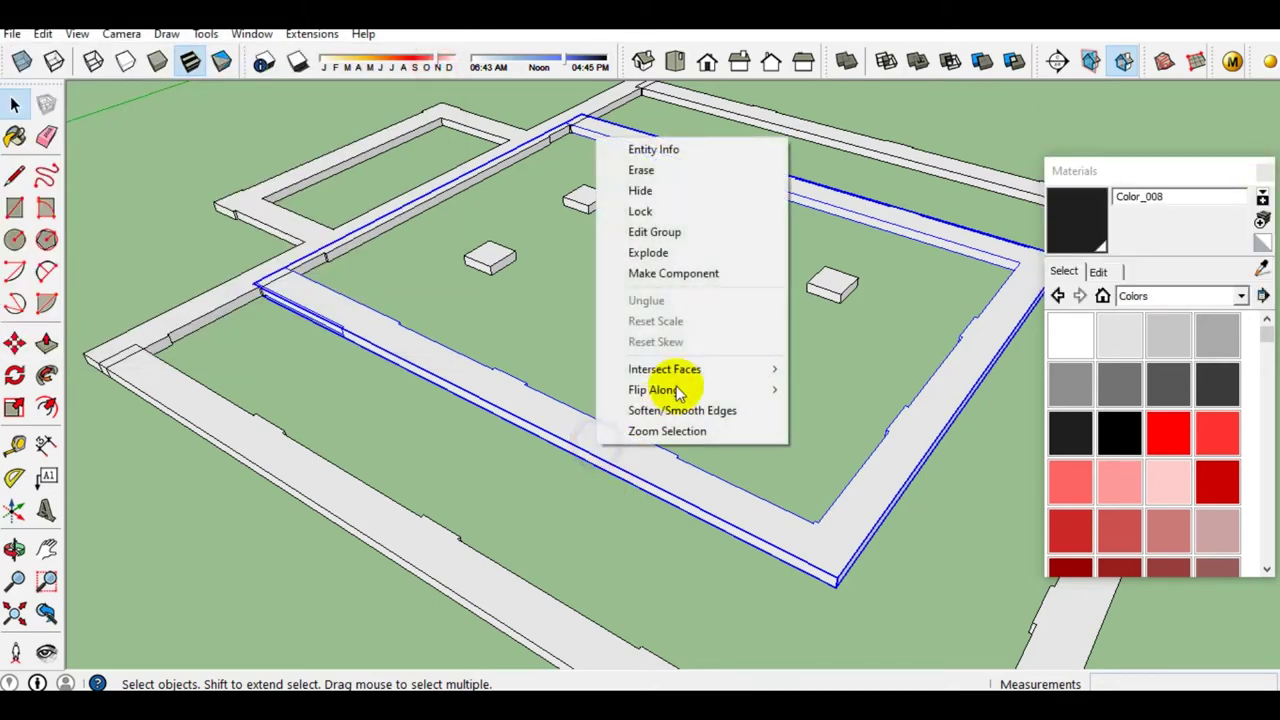
{"action": "left_click", "coordinate": [665, 150]}
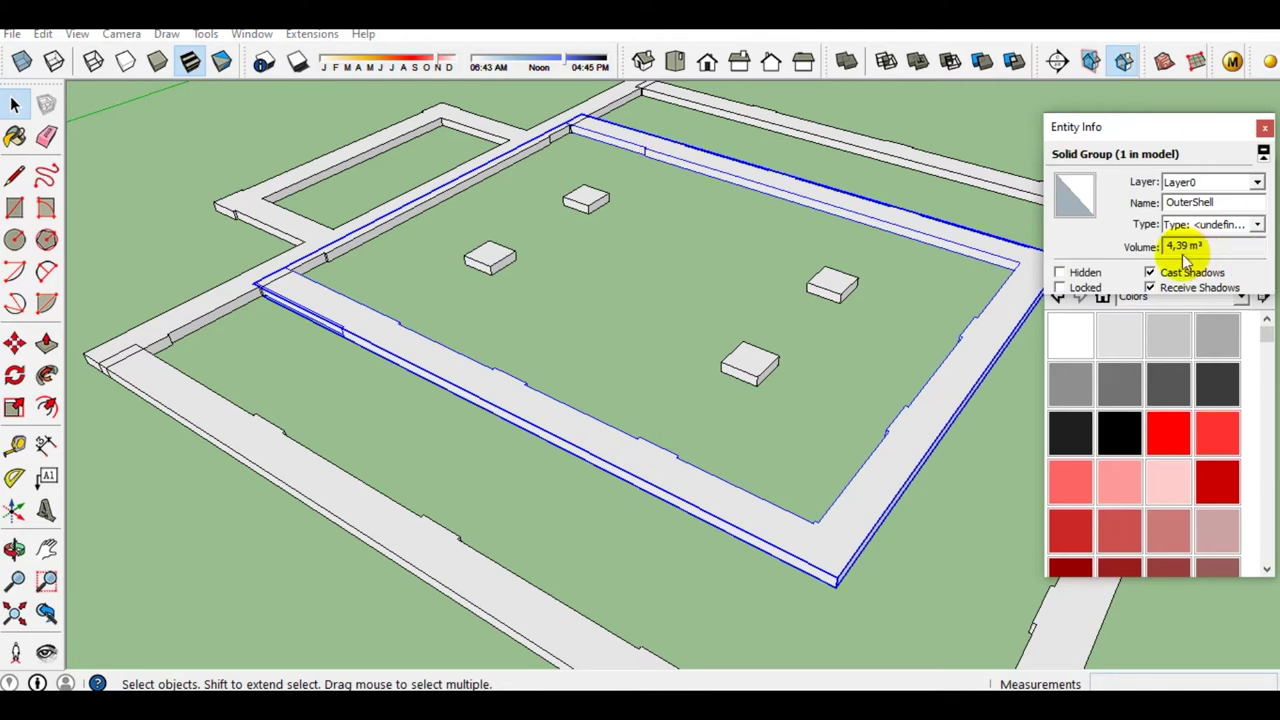
{"action": "left_click", "coordinate": [313, 484]}
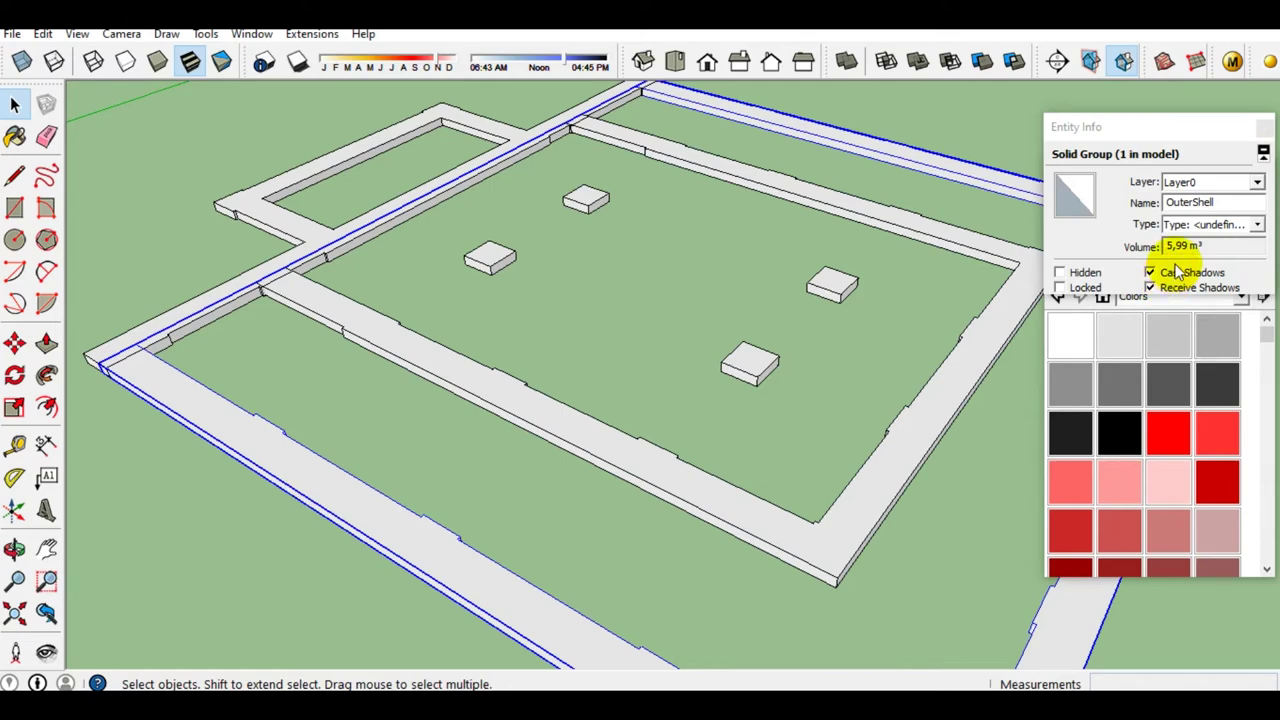
Switch length units back to millimetres with 0mm precision
{"action": "left_click", "coordinate": [258, 34]}
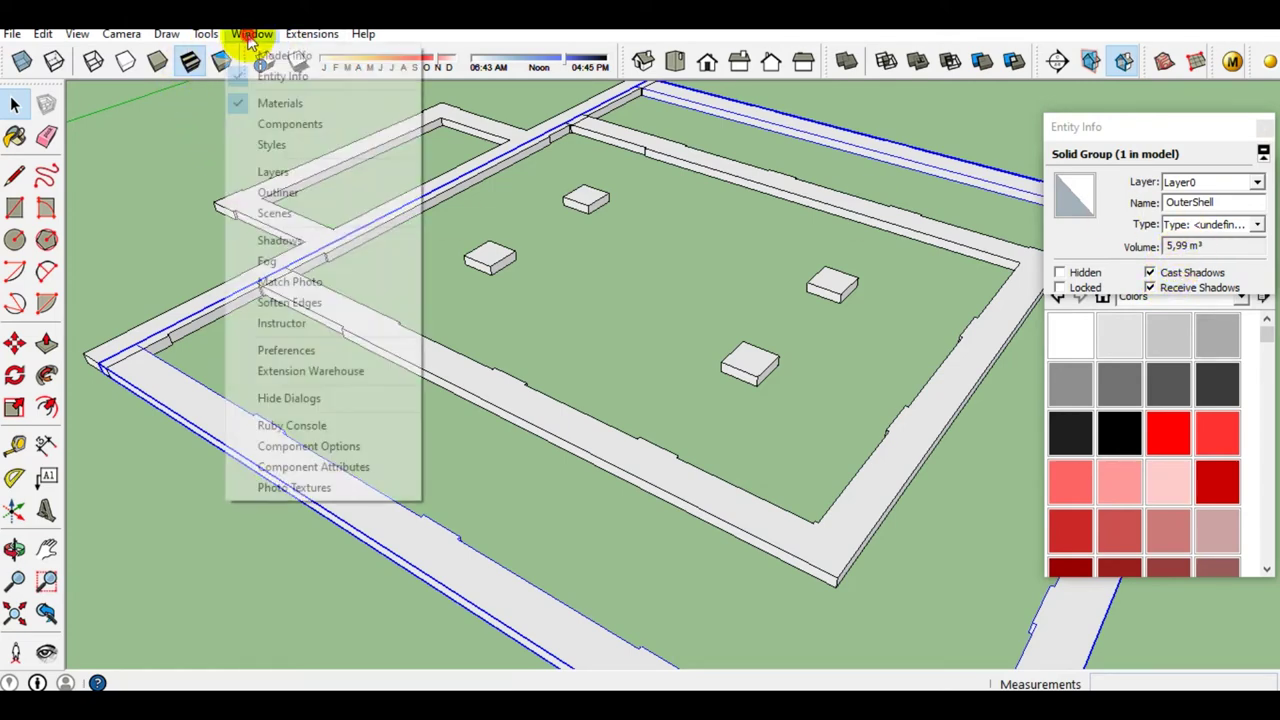
{"action": "left_click", "coordinate": [263, 49]}
{"action": "left_click", "coordinate": [354, 115]}
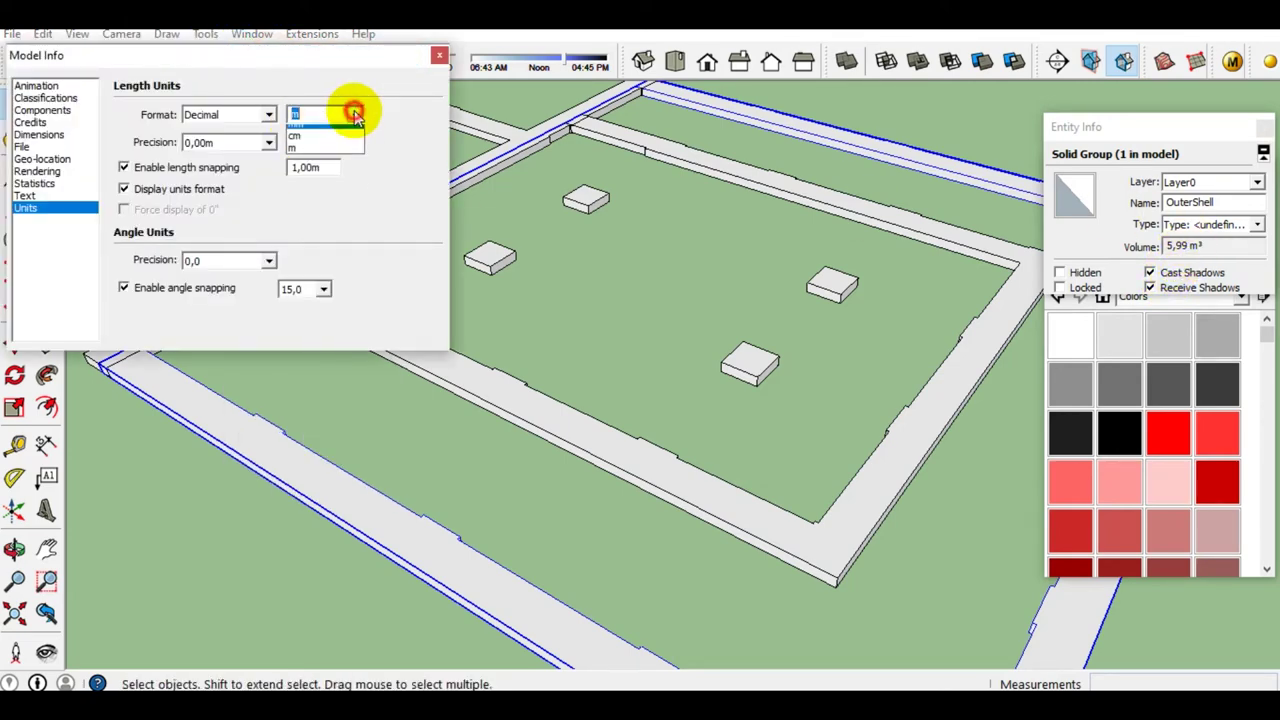
{"action": "left_click", "coordinate": [305, 156]}
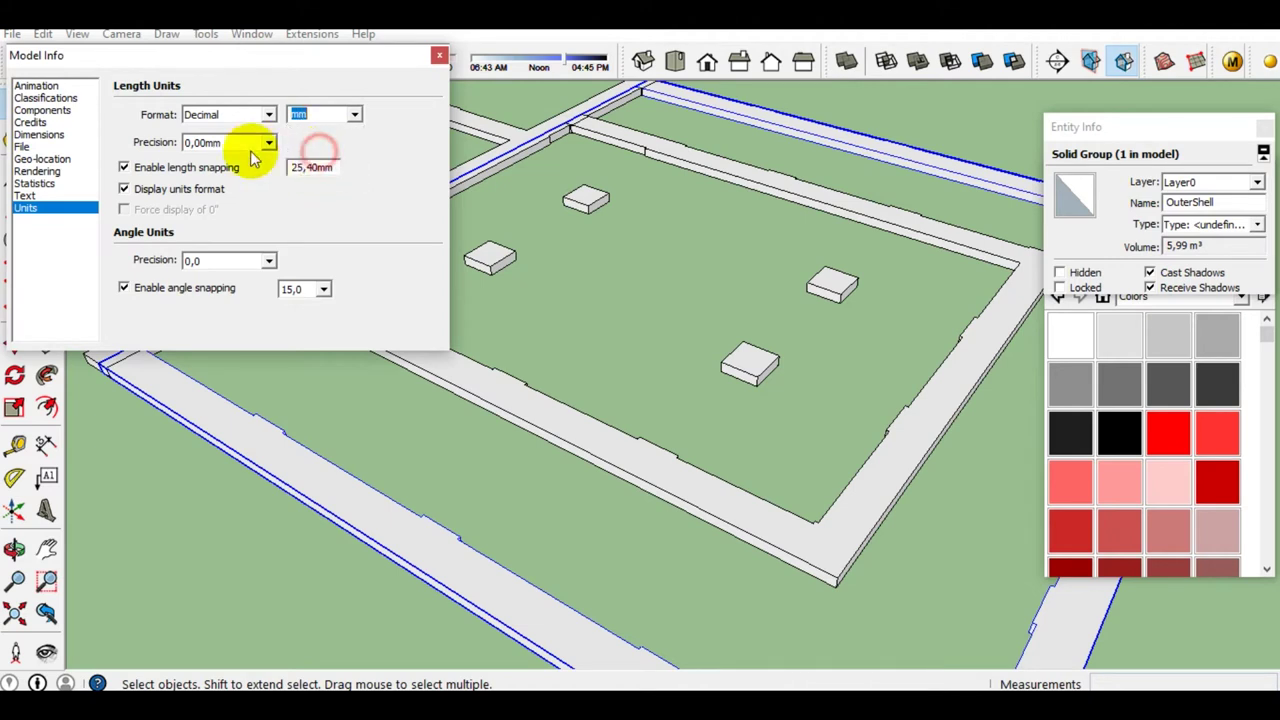
{"action": "left_click", "coordinate": [268, 142]}
{"action": "left_click", "coordinate": [226, 162]}
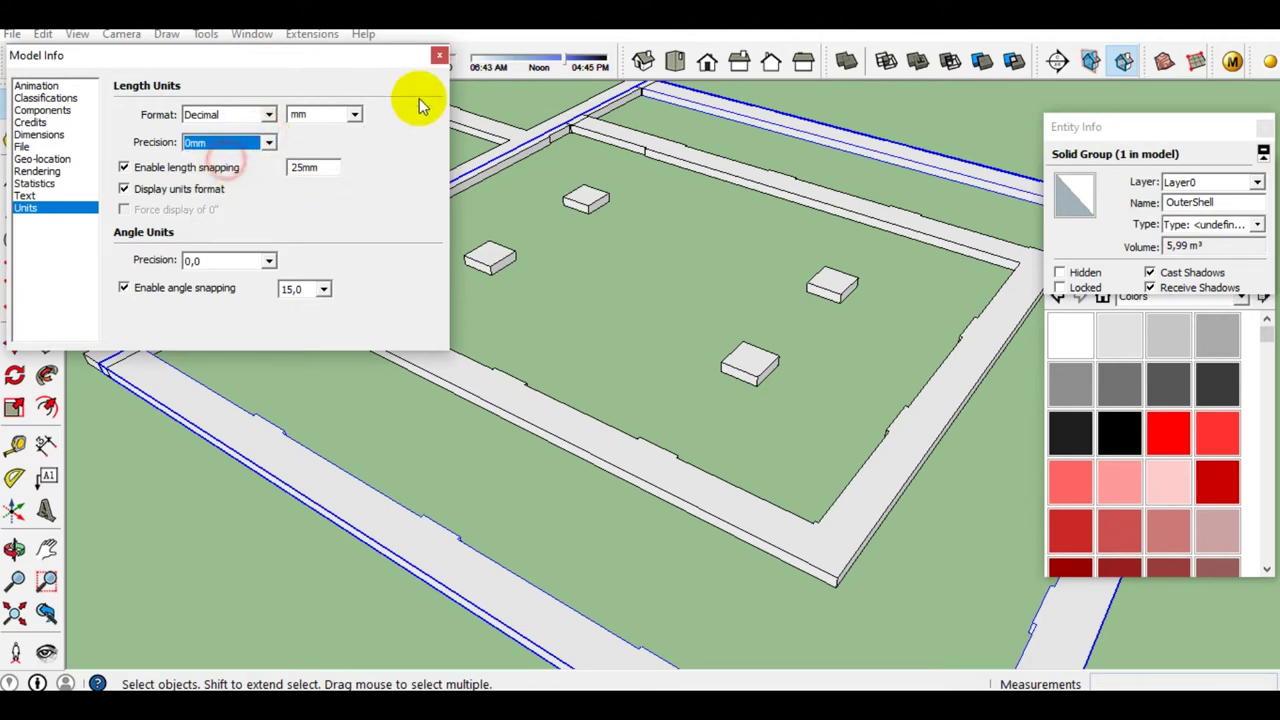
{"action": "left_click", "coordinate": [439, 57]}
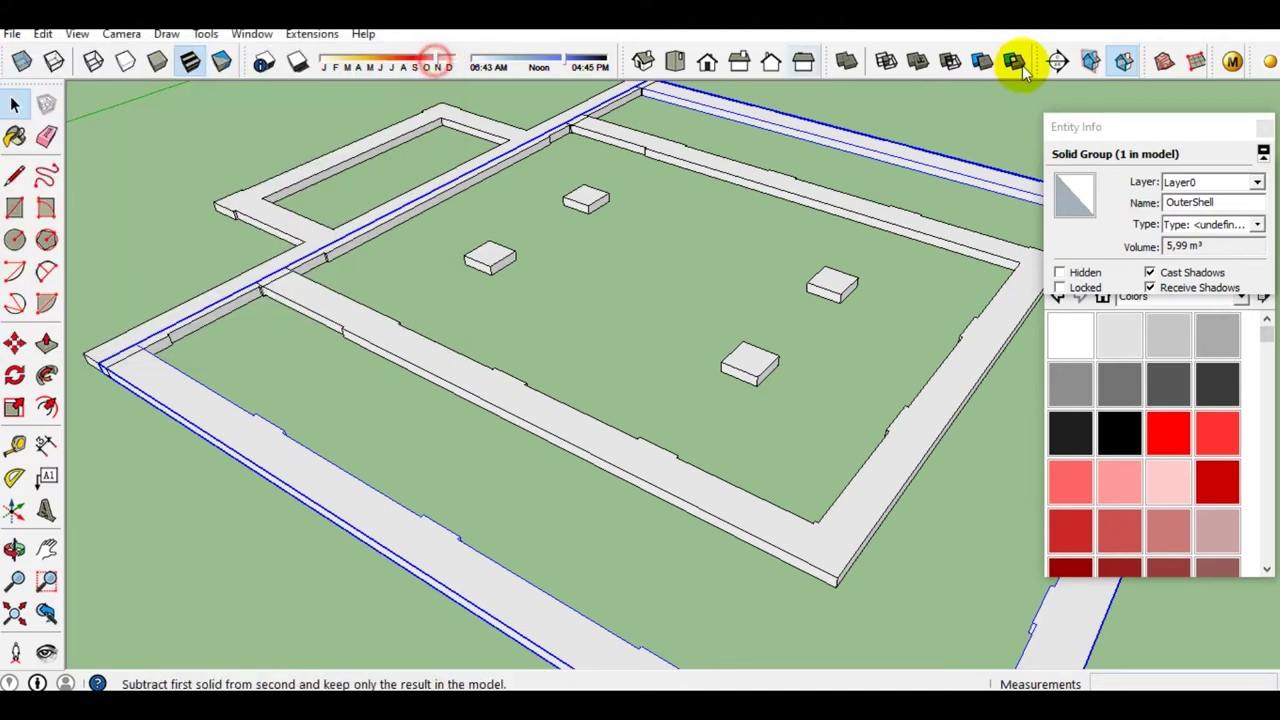
{"action": "left_click", "coordinate": [1264, 146]}
{"action": "scroll", "coordinate": [908, 323], "scroll_direction": "down", "scroll_amount": 2}
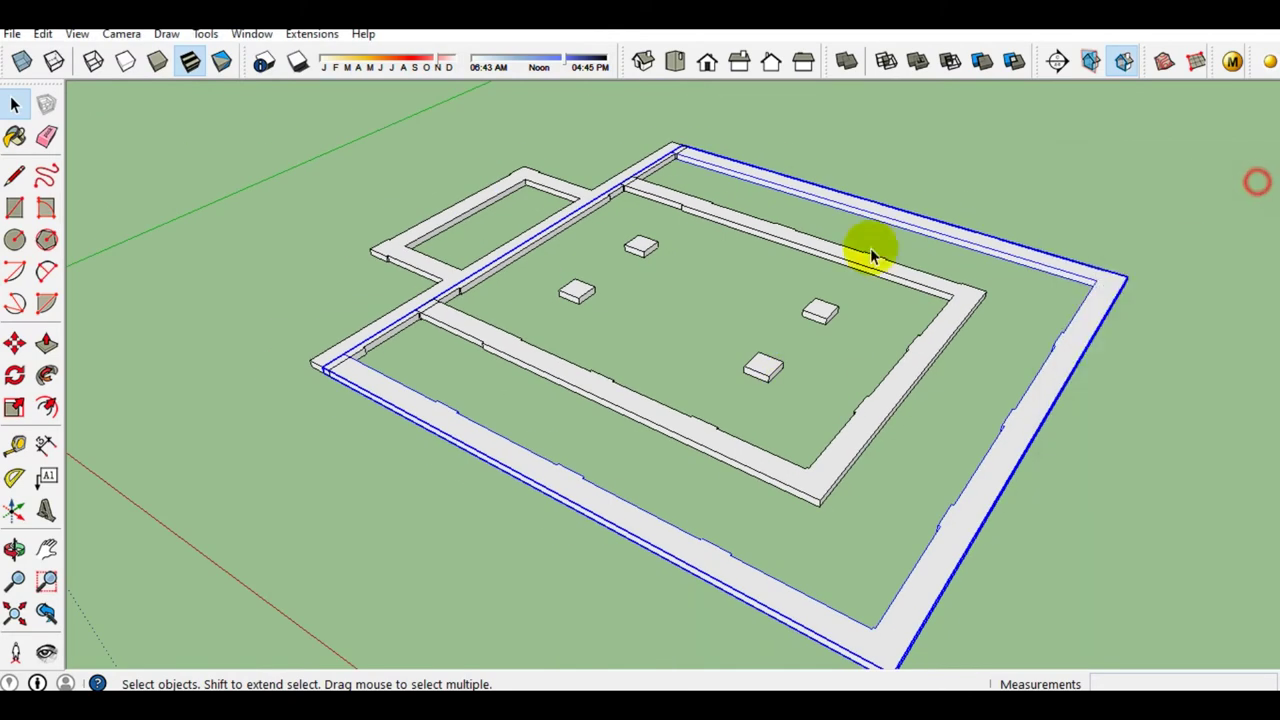
Use Edit > Unhide > All to restore the arched walls above the merged footings
{"action": "scroll", "coordinate": [711, 305], "scroll_direction": "down", "scroll_amount": 3}
{"action": "mouse_move", "coordinate": [711, 305]}
{"action": "middle_mouse_down"}
{"action": "mouse_move", "coordinate": [737, 351]}
{"action": "mouse_move", "coordinate": [860, 400]}
{"action": "middle_mouse_up"}
{"action": "left_click", "coordinate": [937, 432]}
{"action": "scroll", "coordinate": [937, 432], "scroll_direction": "up", "scroll_amount": 2}
{"action": "middle_click_drag", "start_coordinate": [654, 374], "coordinate": [460, 209]}
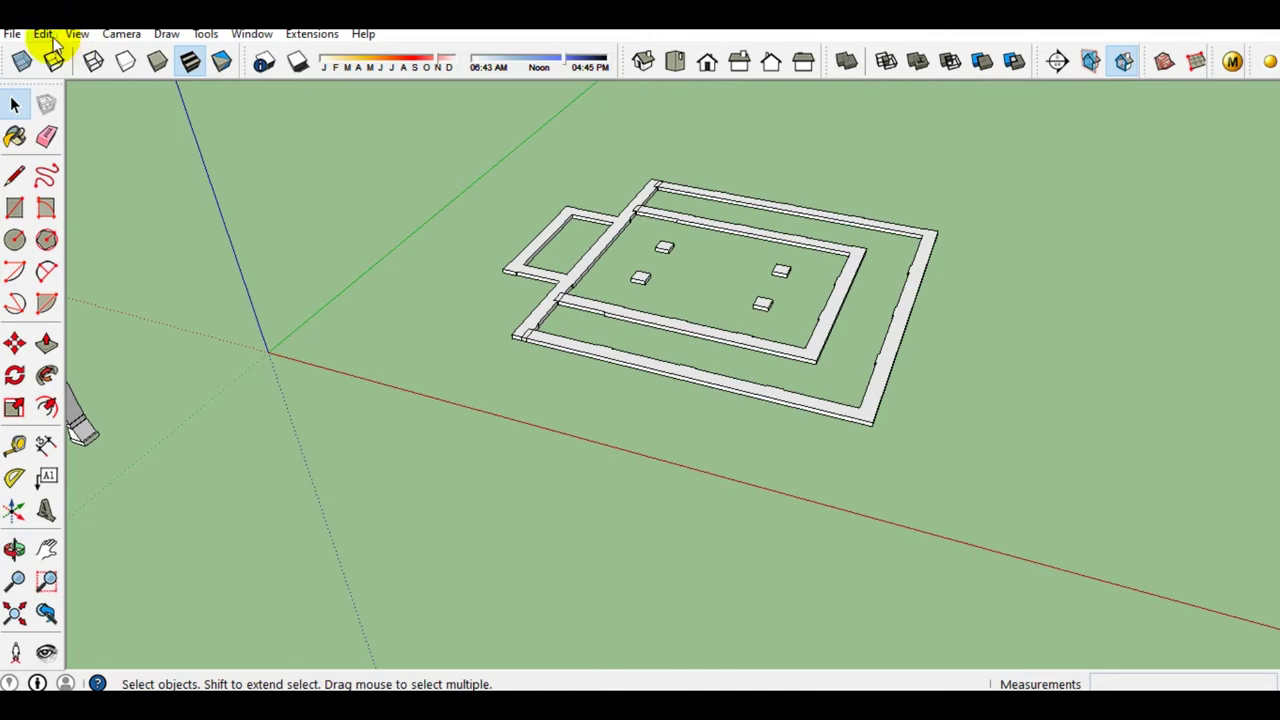
{"action": "left_click", "coordinate": [50, 36]}
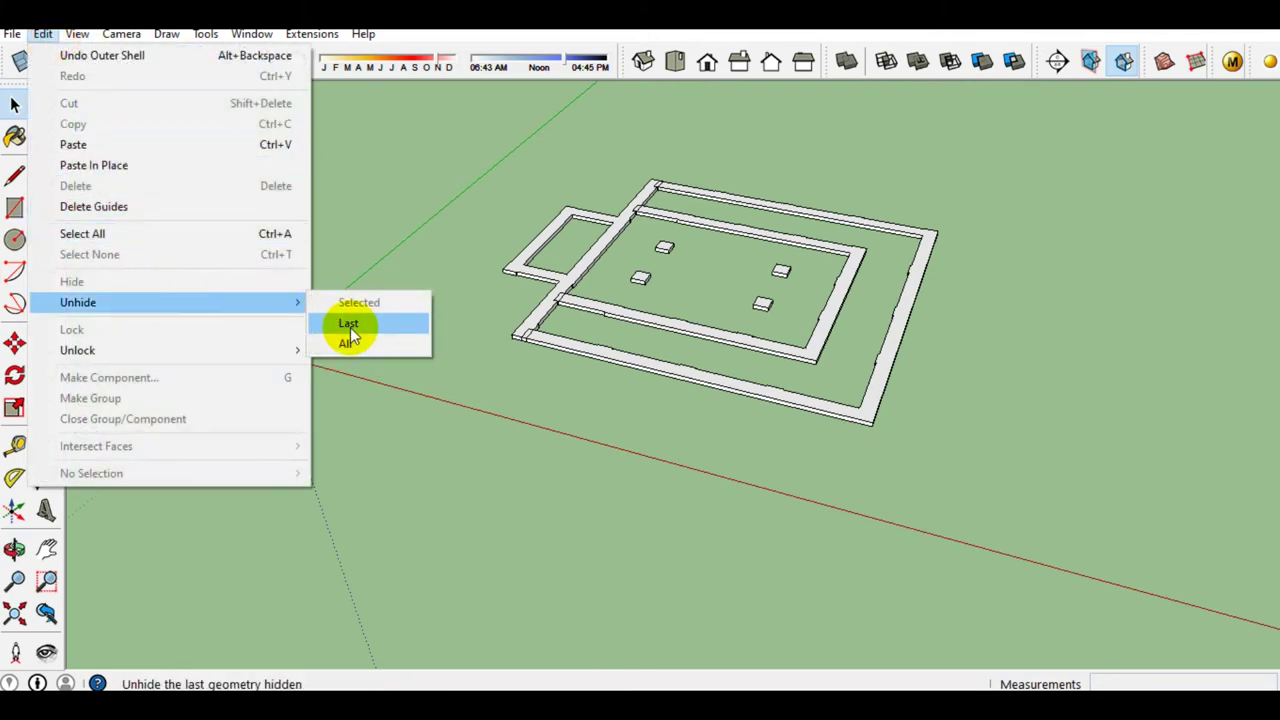
{"action": "left_click", "coordinate": [350, 340]}
{"action": "mouse_move", "coordinate": [745, 335]}
{"action": "middle_mouse_down"}
{"action": "mouse_move", "coordinate": [962, 215]}
{"action": "mouse_move", "coordinate": [851, 286]}
{"action": "mouse_move", "coordinate": [586, 123]}
{"action": "middle_mouse_up"}
{"action": "scroll", "coordinate": [780, 234], "scroll_direction": "up", "scroll_amount": 2}
{"action": "scroll", "coordinate": [752, 248], "scroll_direction": "up", "scroll_amount": 2}
View the building from the Front in Parallel Projection
{"action": "mouse_move", "coordinate": [752, 248]}
{"action": "middle_mouse_down"}
{"action": "mouse_move", "coordinate": [701, 251]}
{"action": "mouse_move", "coordinate": [780, 266]}
{"action": "middle_mouse_up"}
{"action": "left_click", "coordinate": [701, 251]}
{"action": "scroll", "coordinate": [815, 290], "scroll_direction": "down", "scroll_amount": 3}
{"action": "scroll", "coordinate": [743, 229], "scroll_direction": "down", "scroll_amount": 4}
{"action": "left_click", "coordinate": [707, 60]}
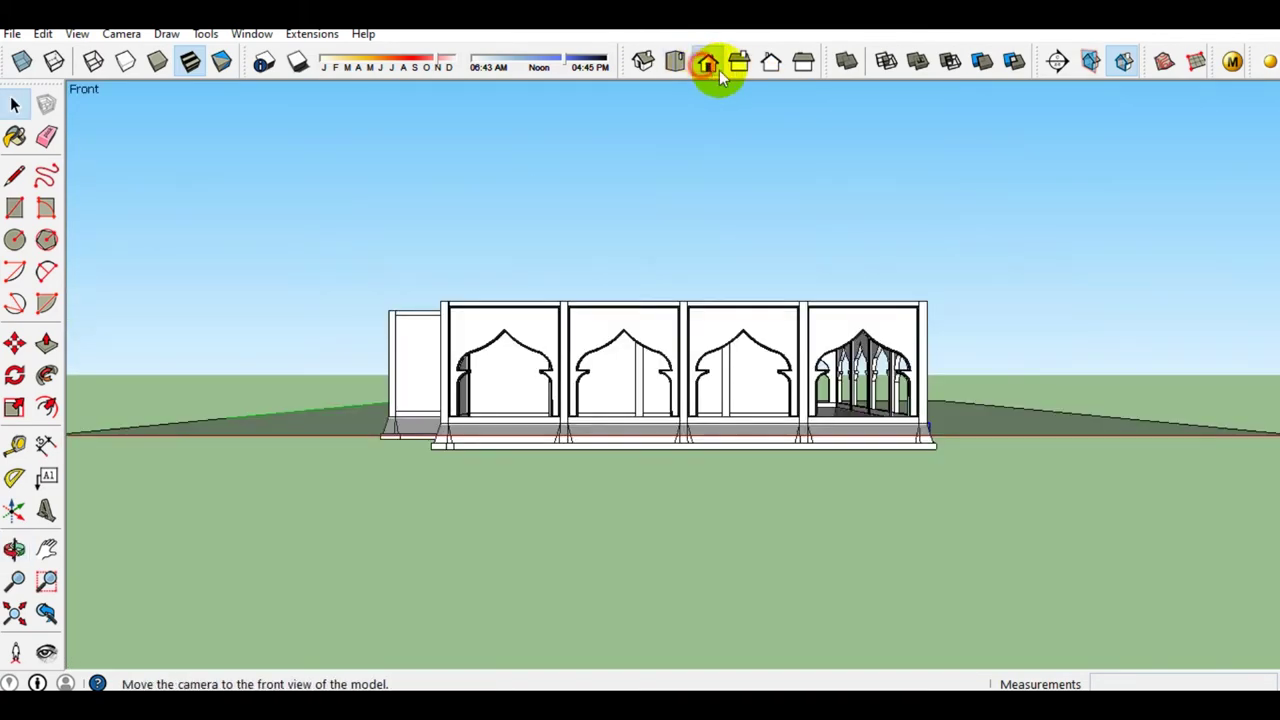
{"action": "left_click", "coordinate": [124, 34]}
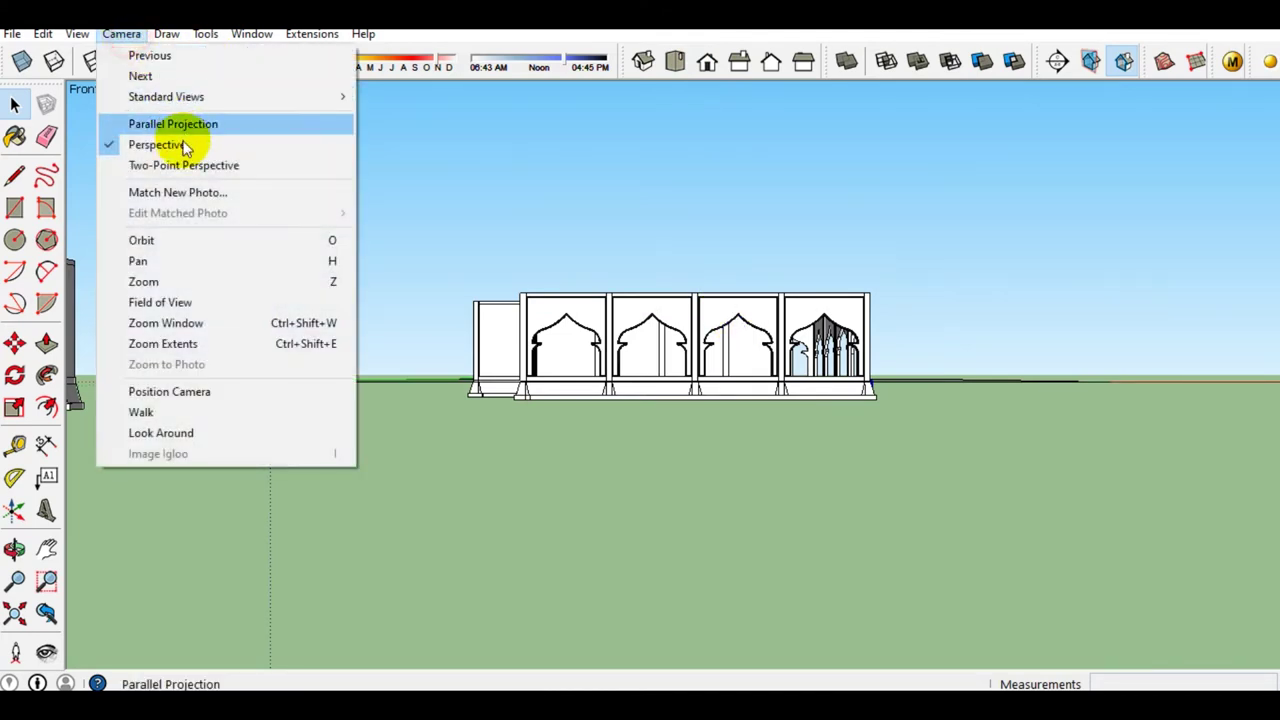
{"action": "left_click", "coordinate": [160, 122]}
Crossing-select the arched walls above the footing base and hide them
{"action": "scroll", "coordinate": [569, 315], "scroll_direction": "down", "scroll_amount": 2}
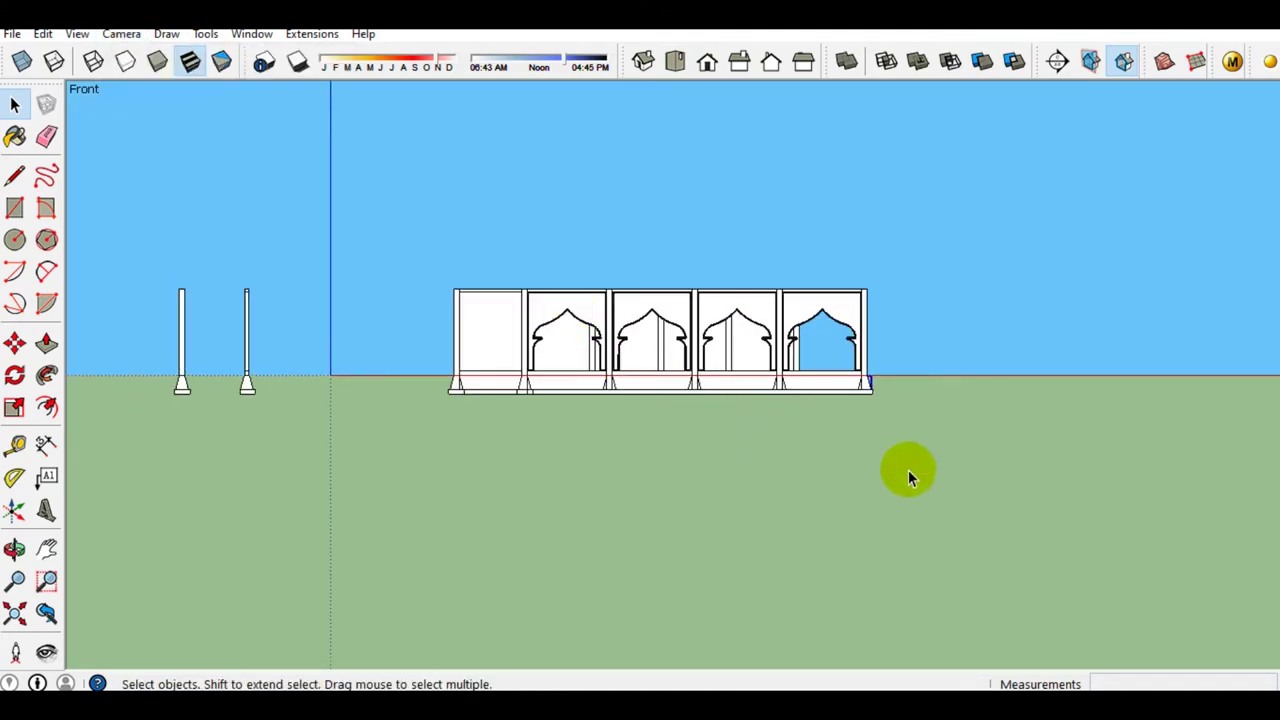
{"action": "left_click_drag", "start_coordinate": [434, 177], "coordinate": [403, 174]}
{"action": "scroll", "coordinate": [623, 330], "scroll_direction": "up", "scroll_amount": 2}
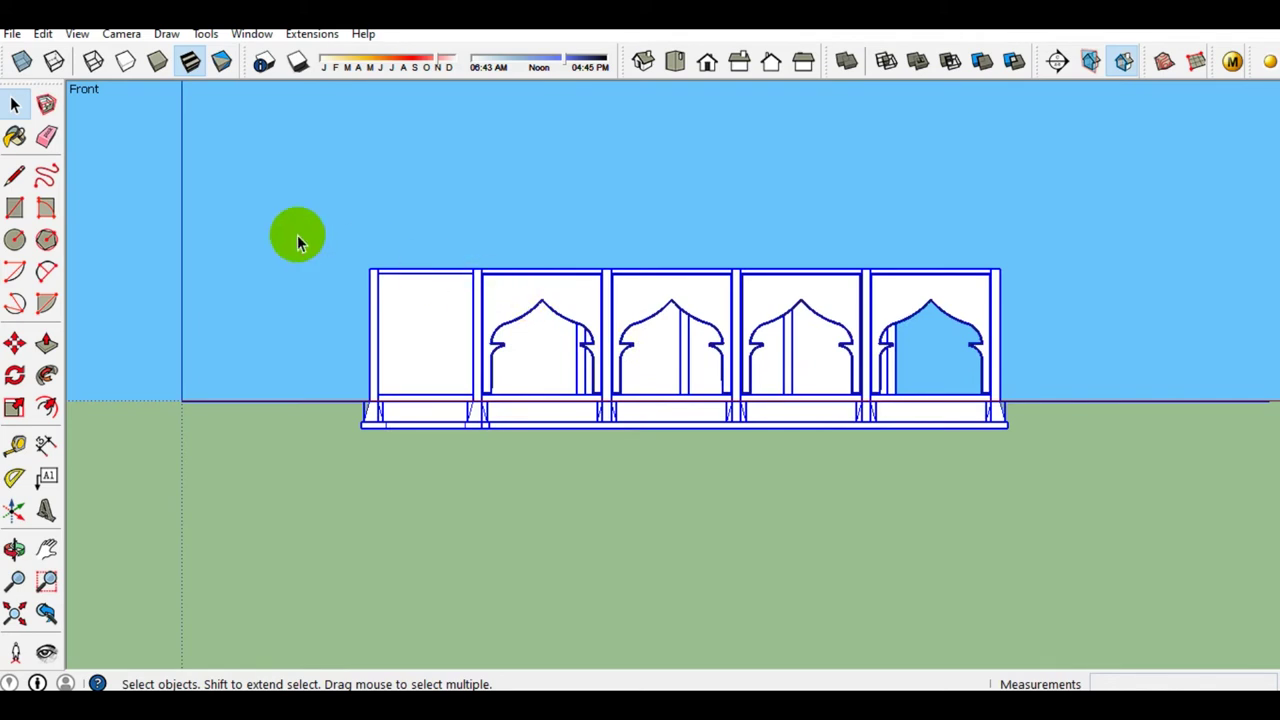
{"action": "scroll", "coordinate": [364, 250], "scroll_direction": "down", "scroll_amount": 1}
{"action": "scroll", "coordinate": [590, 410], "scroll_direction": "up", "scroll_amount": 1}
{"action": "scroll", "coordinate": [920, 420], "scroll_direction": "up", "scroll_amount": 1}
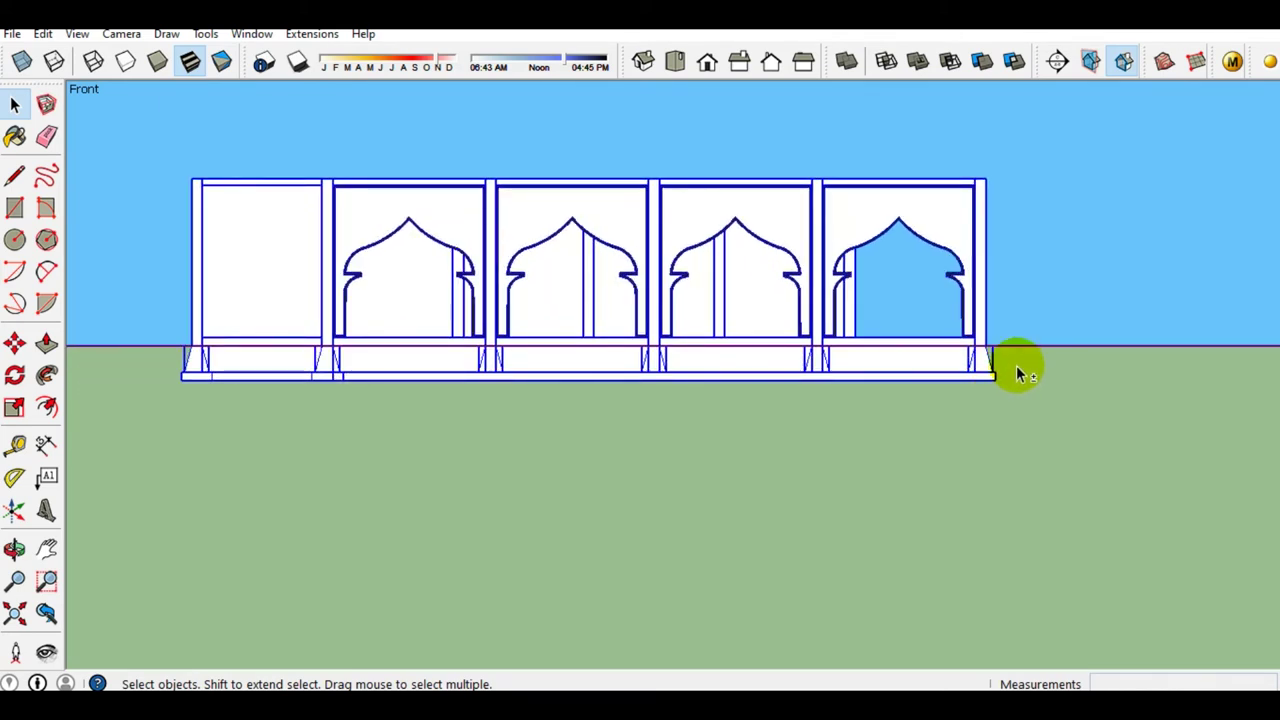
{"action": "left_click_drag", "start_coordinate": [965, 372], "coordinate": [238, 350]}
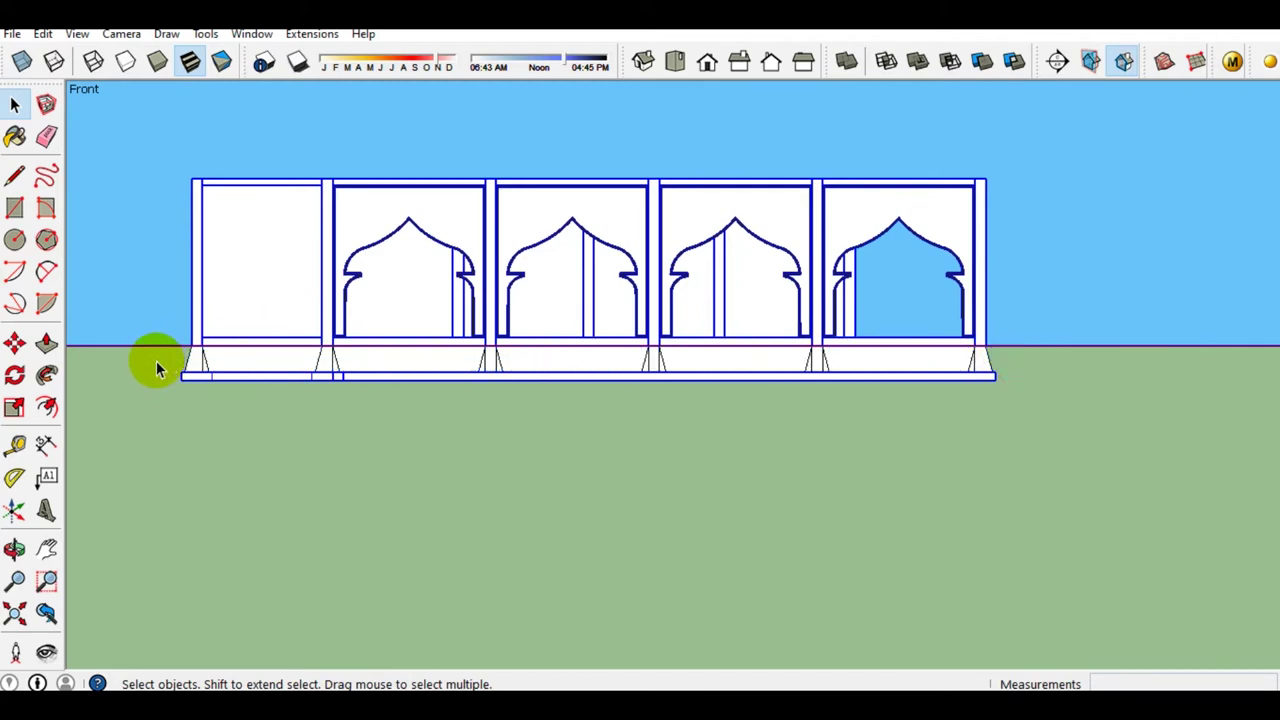
{"action": "right_click", "coordinate": [516, 233]}
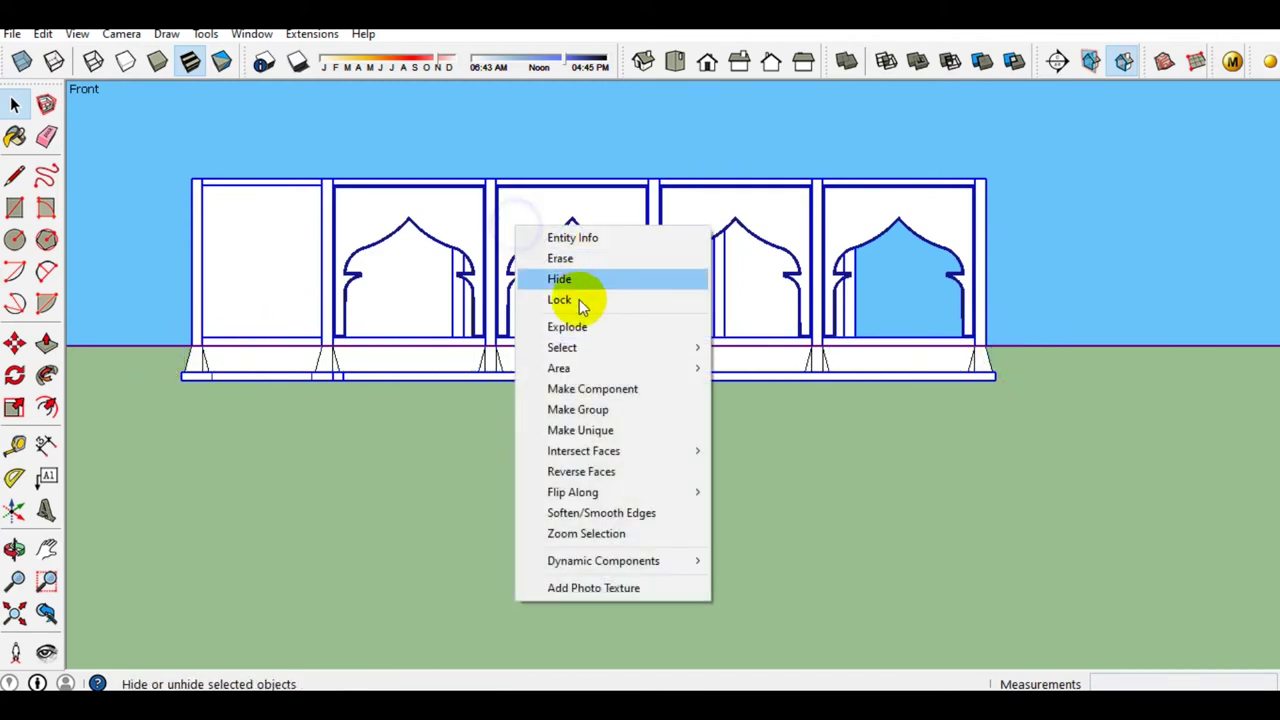
{"action": "left_click", "coordinate": [573, 283]}
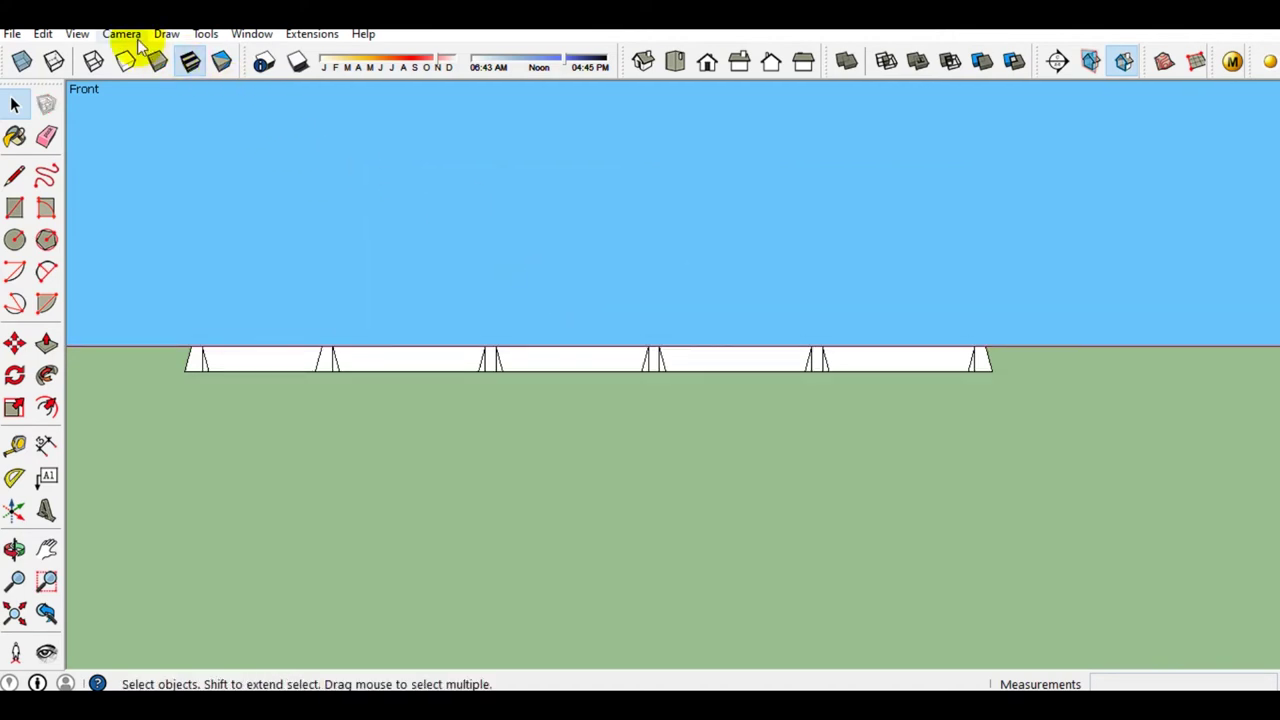
{"action": "left_click", "coordinate": [124, 34]}
Return to perspective view and orbit to look down on the footing layout
{"action": "left_click", "coordinate": [156, 144]}
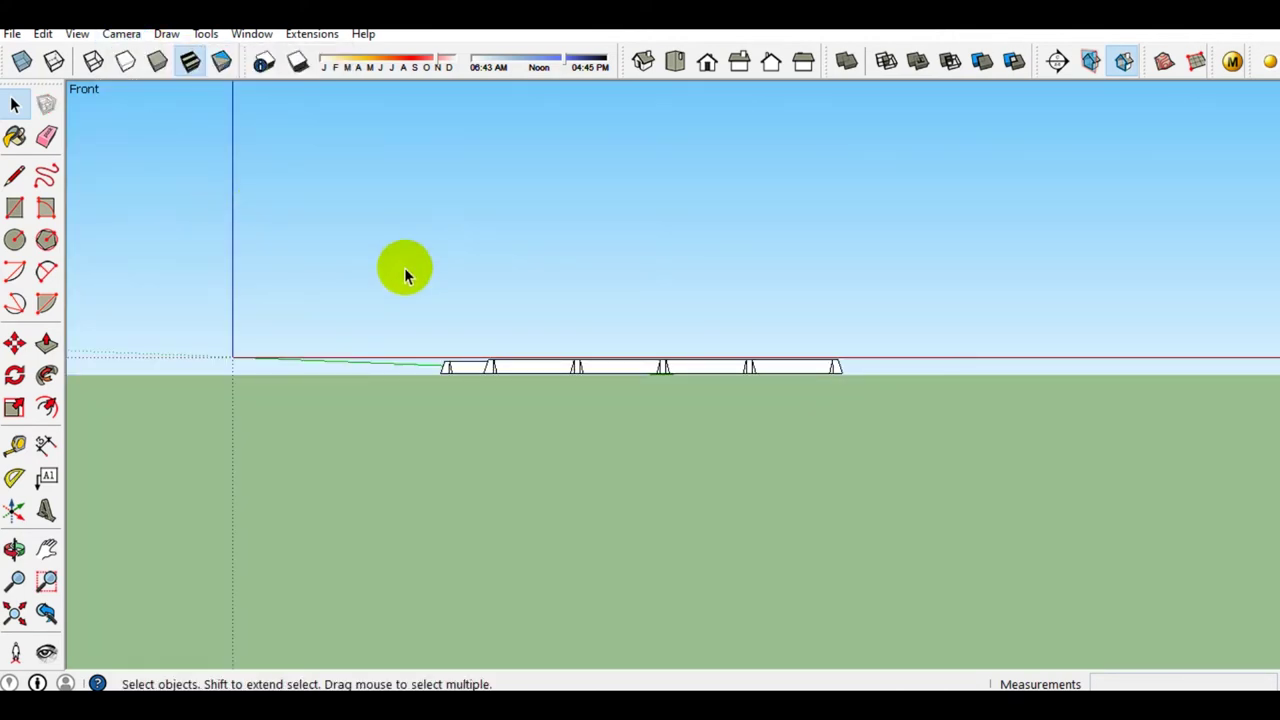
{"action": "middle_click_drag", "start_coordinate": [354, 210], "coordinate": [646, 418]}
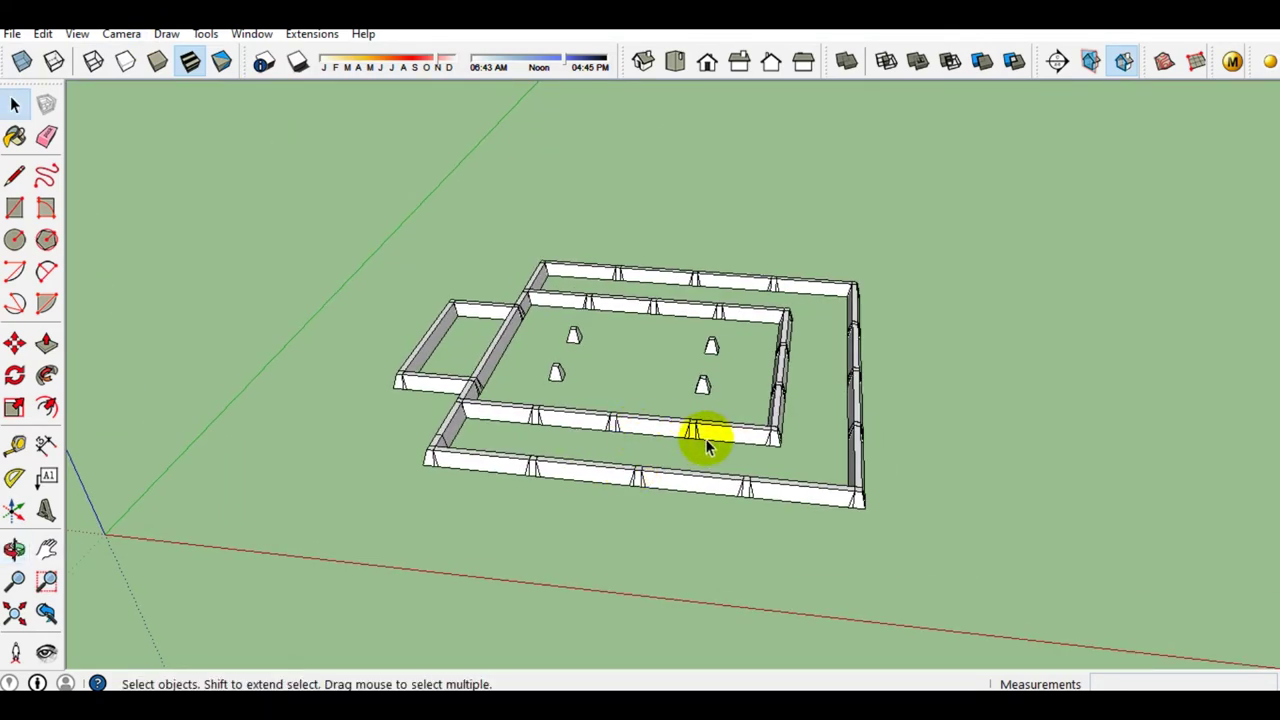
{"action": "scroll", "coordinate": [708, 439], "scroll_direction": "up", "scroll_amount": 3}
{"action": "middle_click_drag", "start_coordinate": [732, 447], "coordinate": [634, 443]}
{"action": "scroll", "coordinate": [785, 506], "scroll_direction": "up", "scroll_amount": 2}
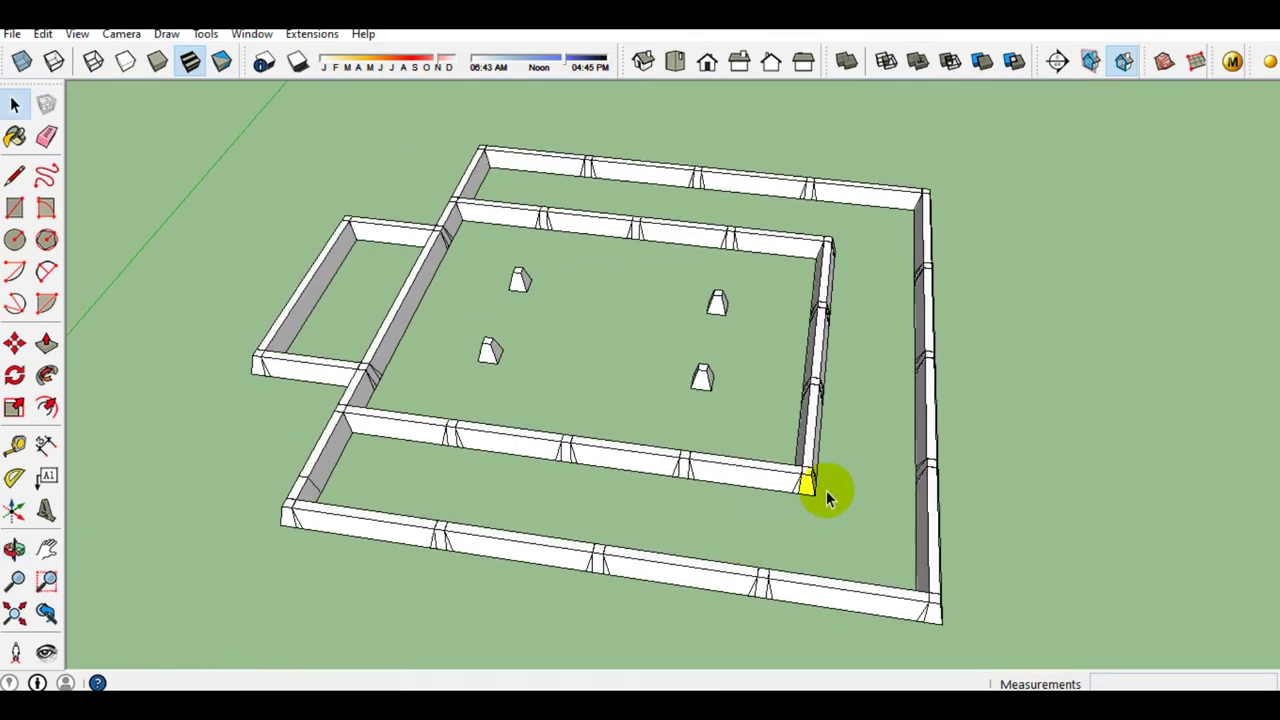
{"action": "scroll", "coordinate": [856, 451], "scroll_direction": "down", "scroll_amount": 3}
{"action": "mouse_move", "coordinate": [914, 471]}
{"action": "middle_mouse_down"}
{"action": "mouse_move", "coordinate": [791, 479]}
{"action": "mouse_move", "coordinate": [886, 537]}
{"action": "mouse_move", "coordinate": [953, 528]}
{"action": "middle_mouse_up"}
Select the right-hand footing wall and check its context menu
{"action": "left_click_drag", "start_coordinate": [952, 524], "coordinate": [899, 268]}
{"action": "scroll", "coordinate": [928, 444], "scroll_direction": "up", "scroll_amount": 2}
{"action": "right_click", "coordinate": [914, 420]}
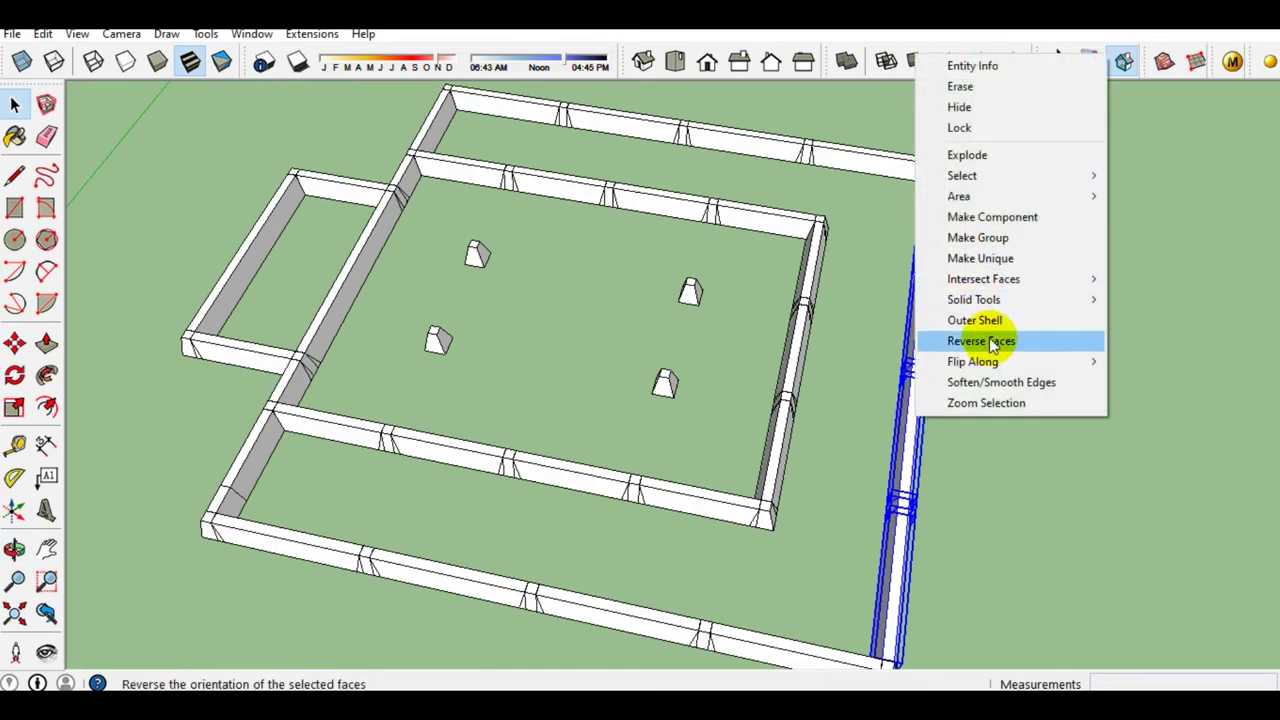
{"action": "scroll", "coordinate": [800, 260], "scroll_direction": "up", "scroll_amount": 2}
{"action": "scroll", "coordinate": [934, 420], "scroll_direction": "up", "scroll_amount": 3}
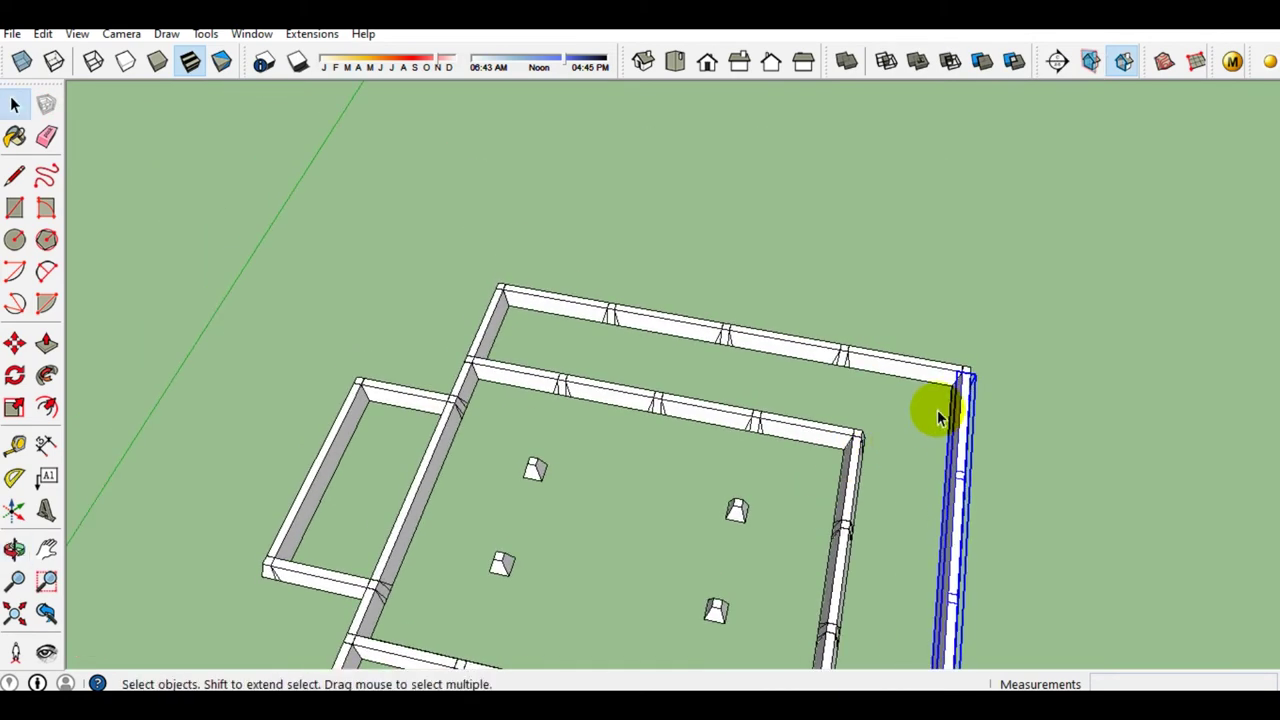
{"action": "scroll", "coordinate": [934, 420], "scroll_direction": "up", "scroll_amount": 1}
Select the top footing wall and review its context menu, then clear the selection
{"action": "left_click_drag", "start_coordinate": [914, 371], "coordinate": [491, 234]}
{"action": "mouse_move", "coordinate": [491, 234]}
{"action": "middle_mouse_down"}
{"action": "mouse_move", "coordinate": [649, 357]}
{"action": "mouse_move", "coordinate": [854, 346]}
{"action": "middle_mouse_up"}
{"action": "left_click_drag", "start_coordinate": [854, 346], "coordinate": [486, 220]}
{"action": "scroll", "coordinate": [537, 323], "scroll_direction": "up", "scroll_amount": 2}
{"action": "right_click", "coordinate": [514, 305]}
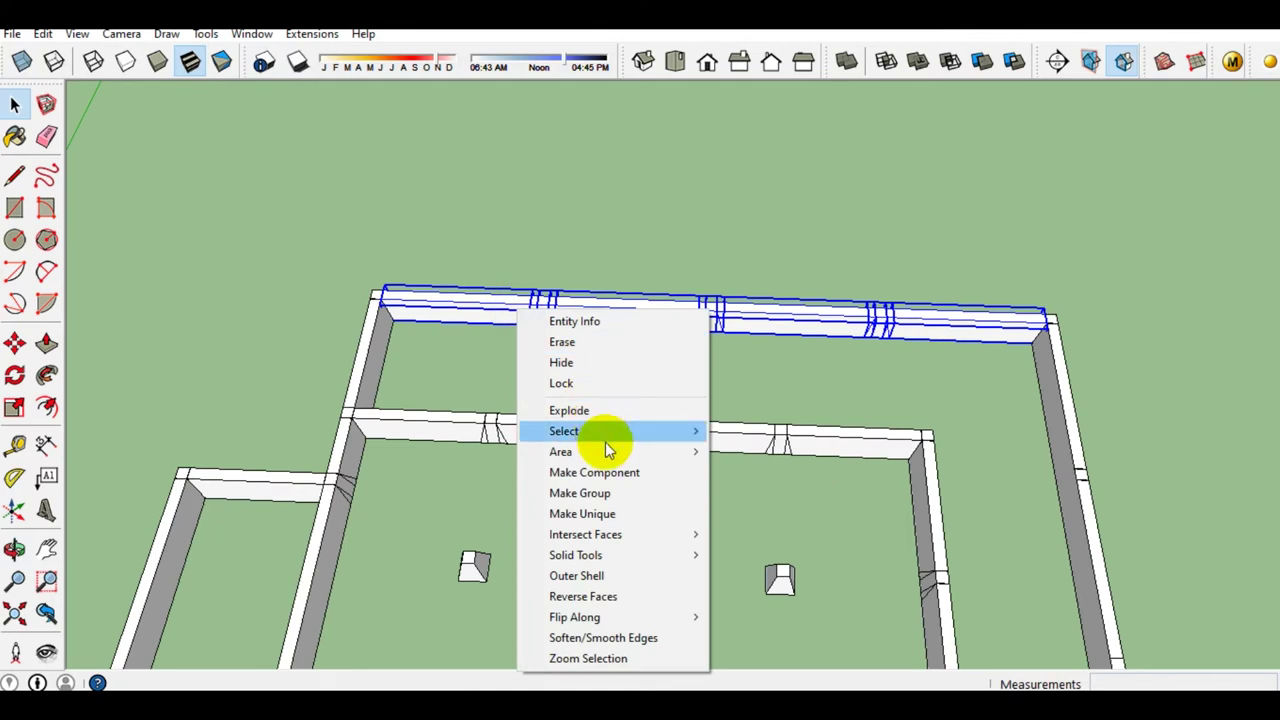
{"action": "left_click", "coordinate": [1011, 390]}
{"action": "left_click_drag", "start_coordinate": [477, 267], "coordinate": [480, 270]}
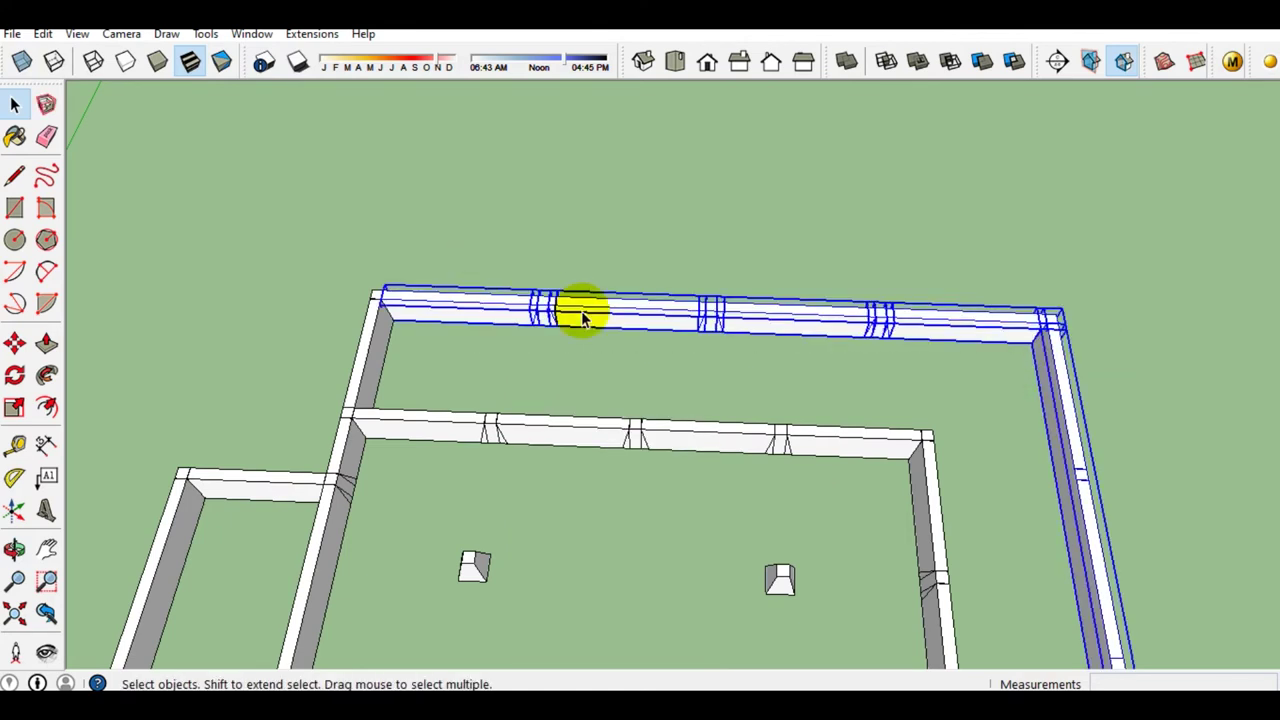
{"action": "right_click", "coordinate": [580, 310]}
{"action": "left_click", "coordinate": [458, 336]}
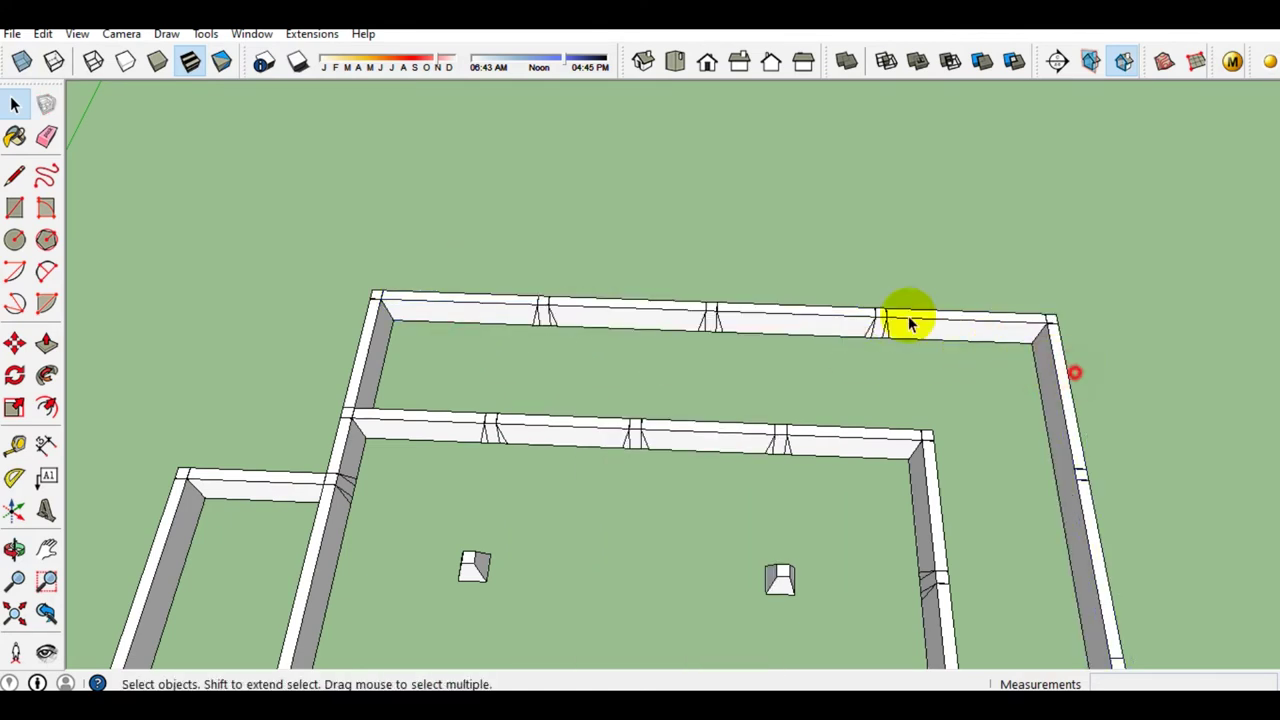
Merge the outer footing ring's walls into an Outer Shell
{"action": "left_click_drag", "start_coordinate": [369, 216], "coordinate": [357, 229]}
{"action": "right_click", "coordinate": [437, 314]}
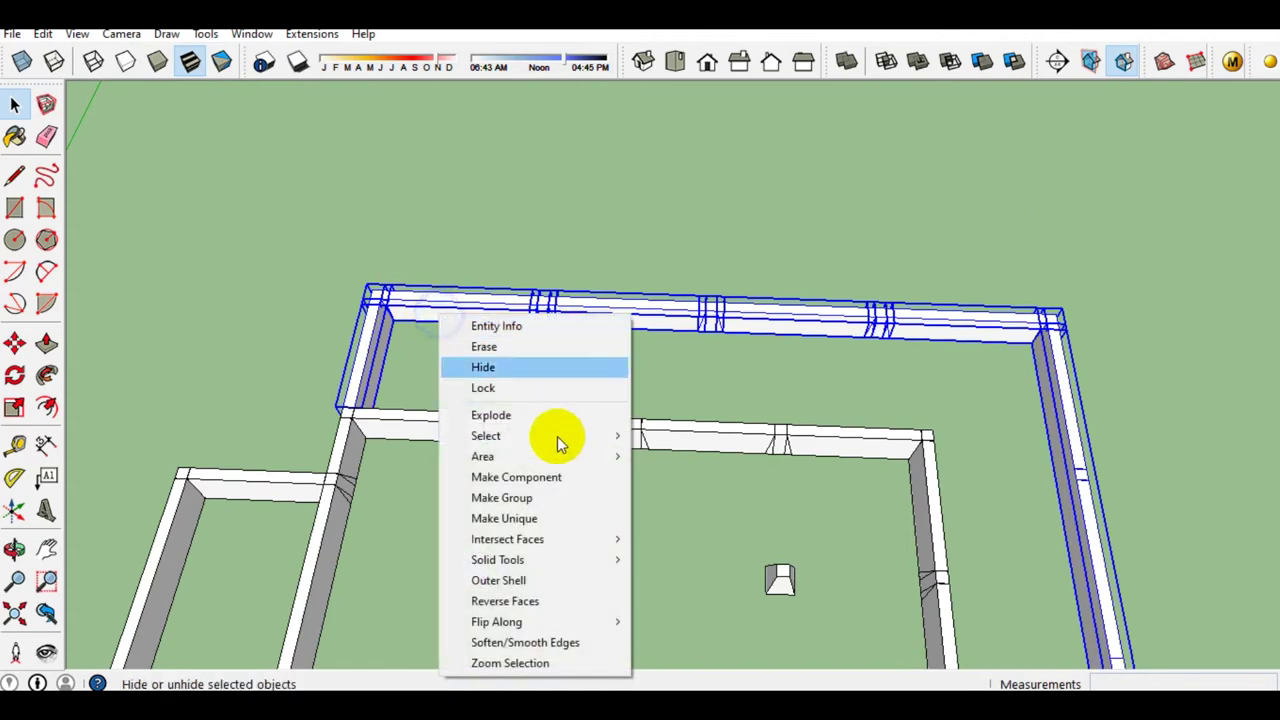
{"action": "left_click", "coordinate": [523, 580]}
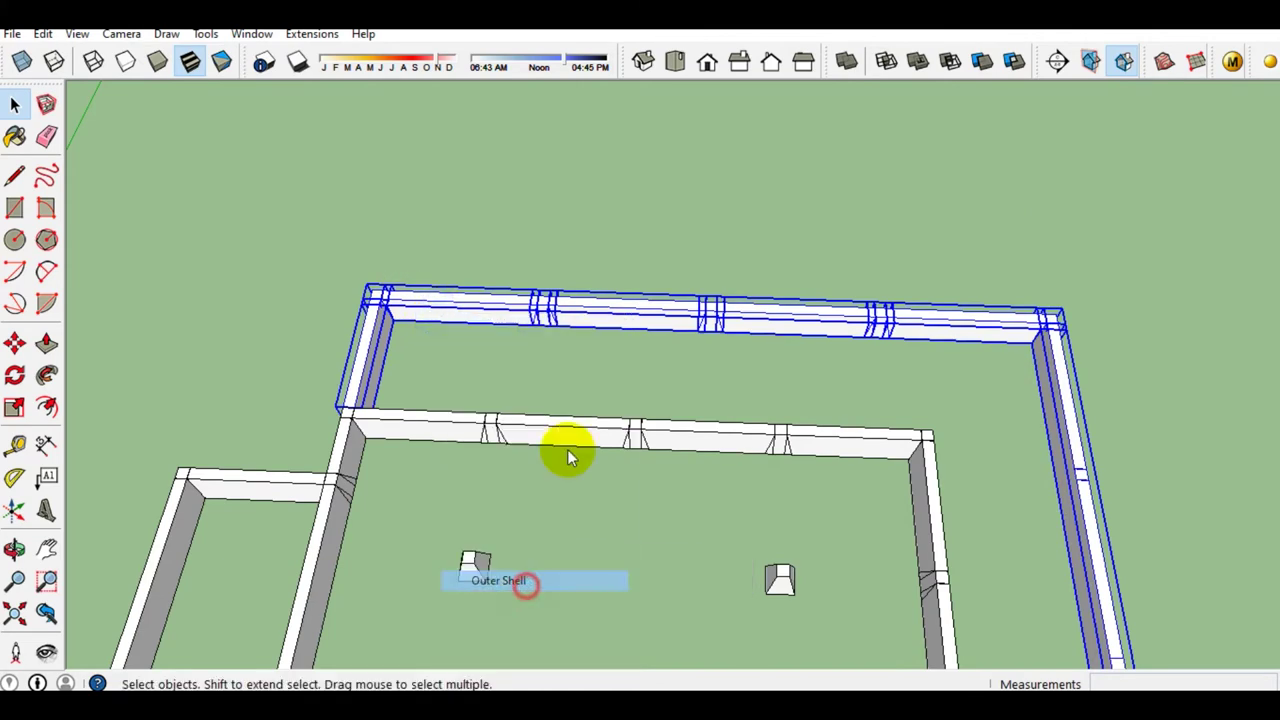
{"action": "scroll", "coordinate": [622, 298], "scroll_direction": "down", "scroll_amount": 3}
{"action": "scroll", "coordinate": [622, 298], "scroll_direction": "down", "scroll_amount": 3}
Select the whole outer footing frame and check its context menu
{"action": "middle_click_drag", "start_coordinate": [549, 294], "coordinate": [880, 575]}
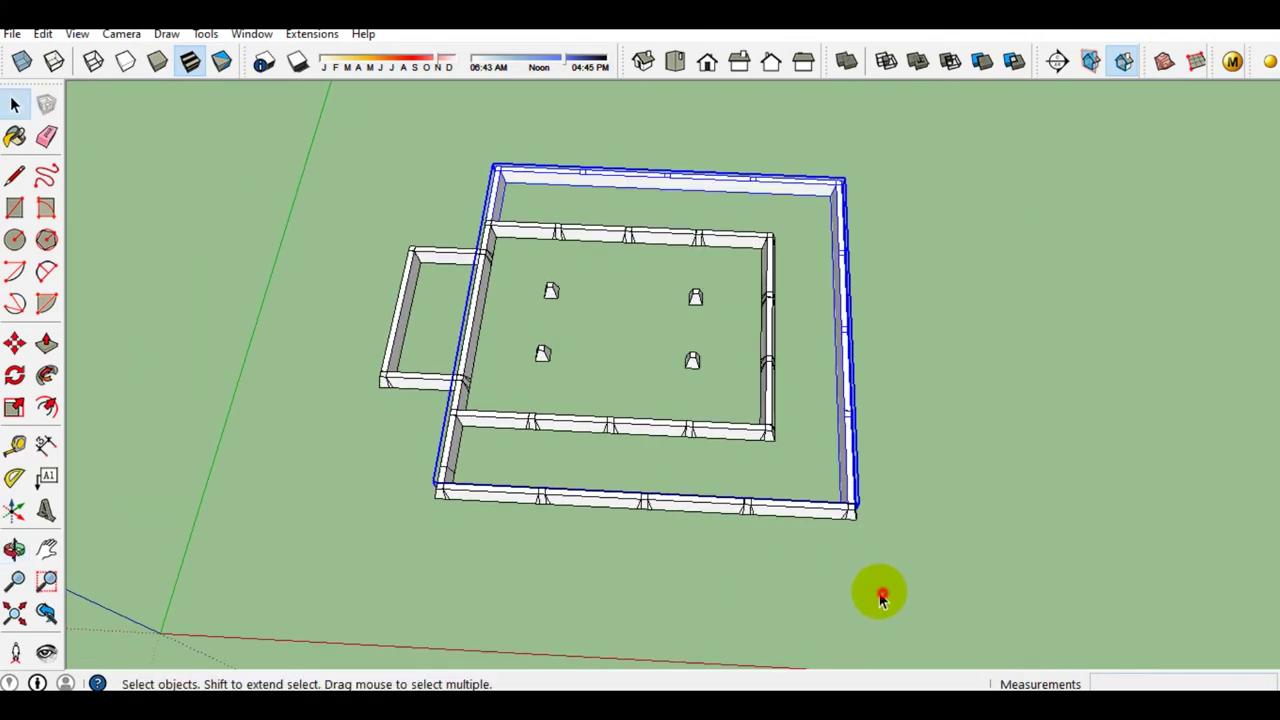
{"action": "left_click_drag", "start_coordinate": [356, 472], "coordinate": [354, 466]}
{"action": "scroll", "coordinate": [509, 486], "scroll_direction": "up", "scroll_amount": 2}
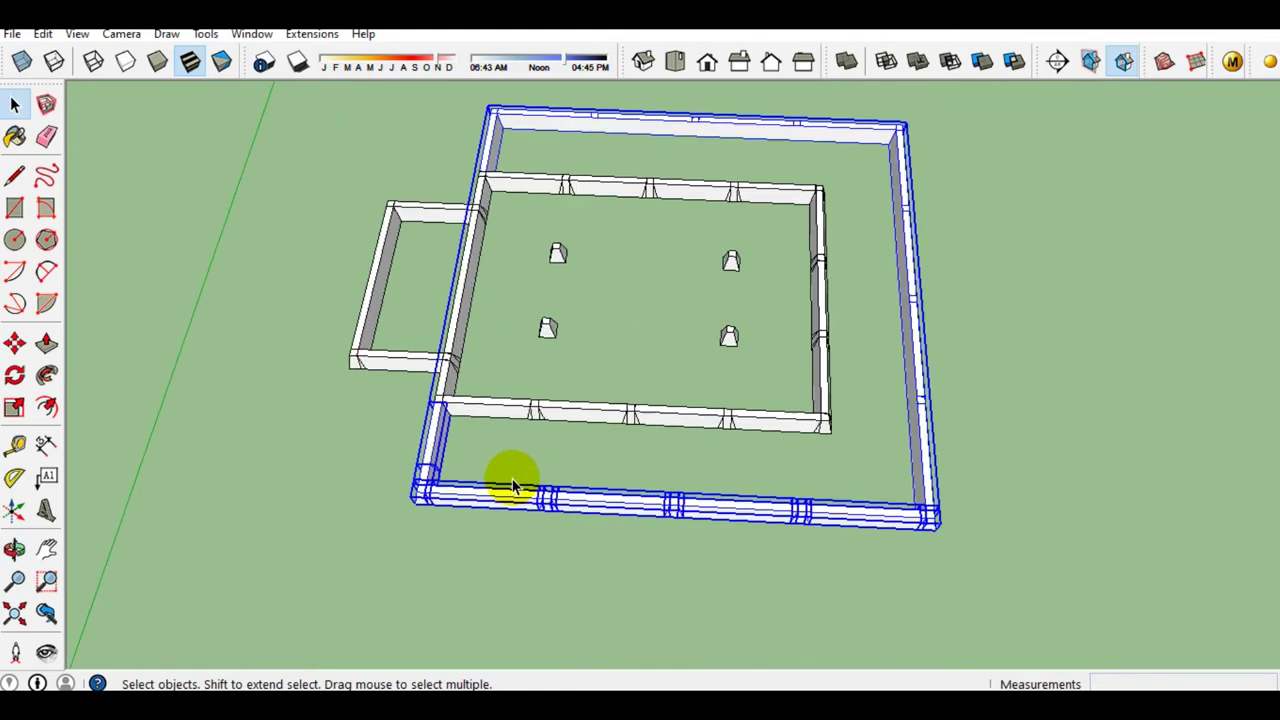
{"action": "right_click", "coordinate": [463, 503]}
{"action": "left_click", "coordinate": [530, 428]}
{"action": "middle_click_drag", "start_coordinate": [531, 406], "coordinate": [871, 429]}
{"action": "scroll", "coordinate": [870, 440], "scroll_direction": "down", "scroll_amount": 2}
Merge the right, top and front inner footing walls into an Outer Shell
{"action": "left_click_drag", "start_coordinate": [869, 452], "coordinate": [829, 210]}
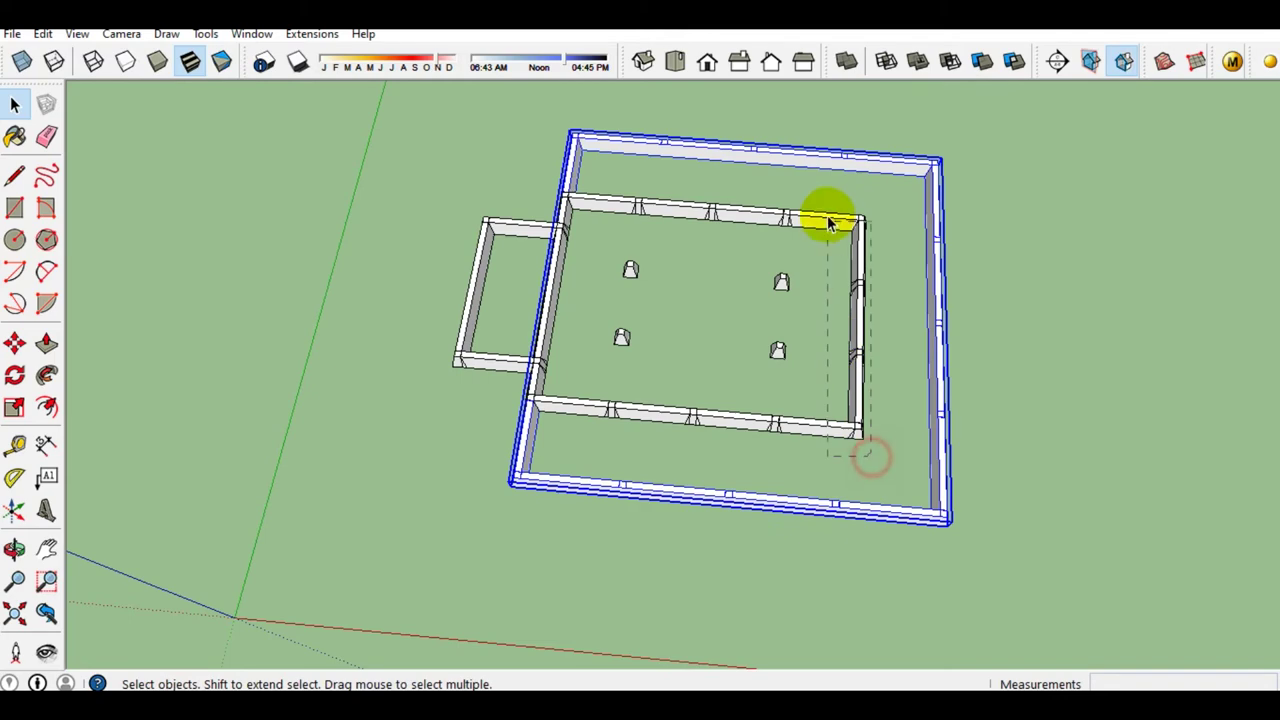
{"action": "middle_click_drag", "start_coordinate": [829, 206], "coordinate": [891, 260]}
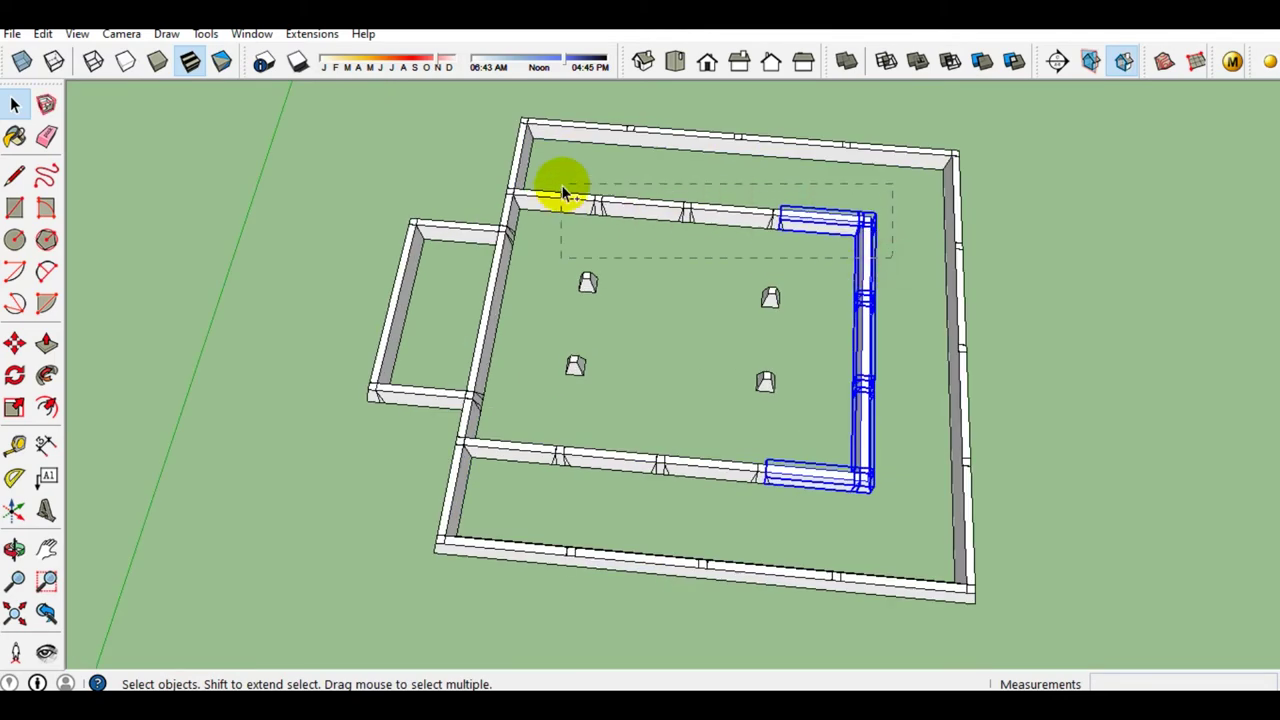
{"action": "left_click_drag", "start_coordinate": [563, 193], "coordinate": [562, 195]}
{"action": "left_click_drag", "start_coordinate": [547, 434], "coordinate": [545, 445], "text": "ctrl"}
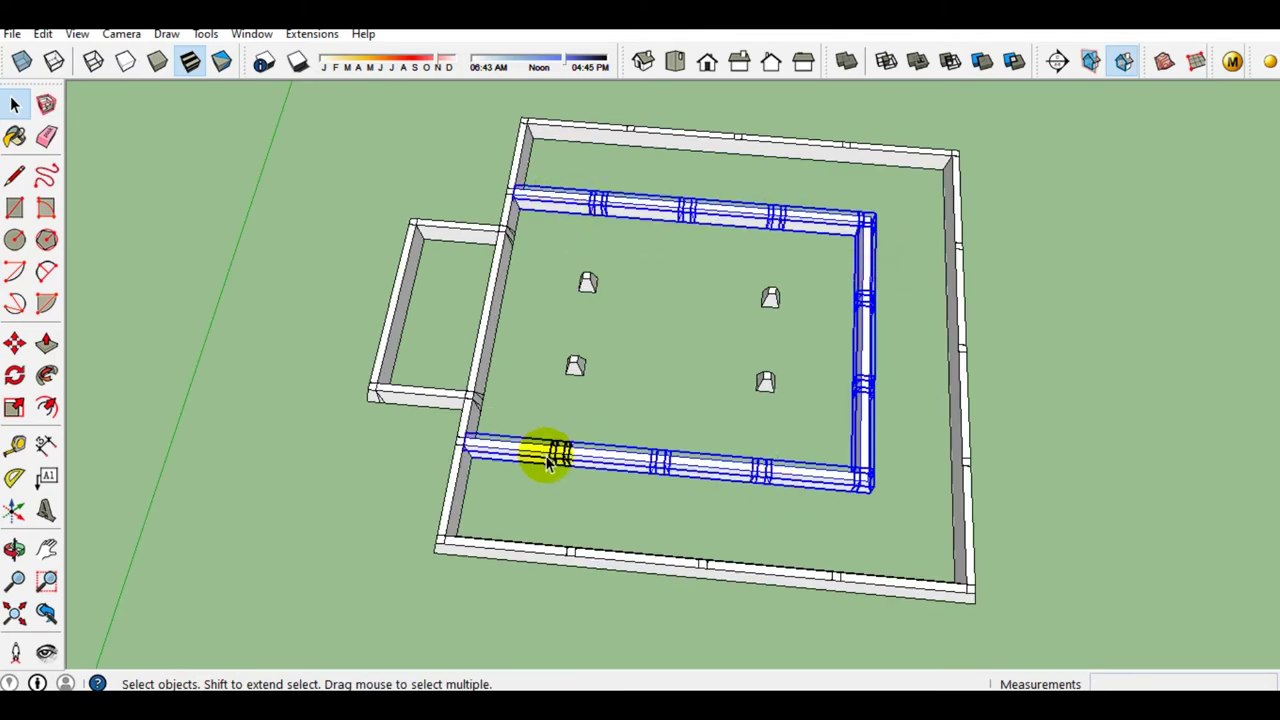
{"action": "scroll", "coordinate": [545, 457], "scroll_direction": "up", "scroll_amount": 2}
{"action": "right_click", "coordinate": [545, 457]}
{"action": "left_click", "coordinate": [612, 366]}
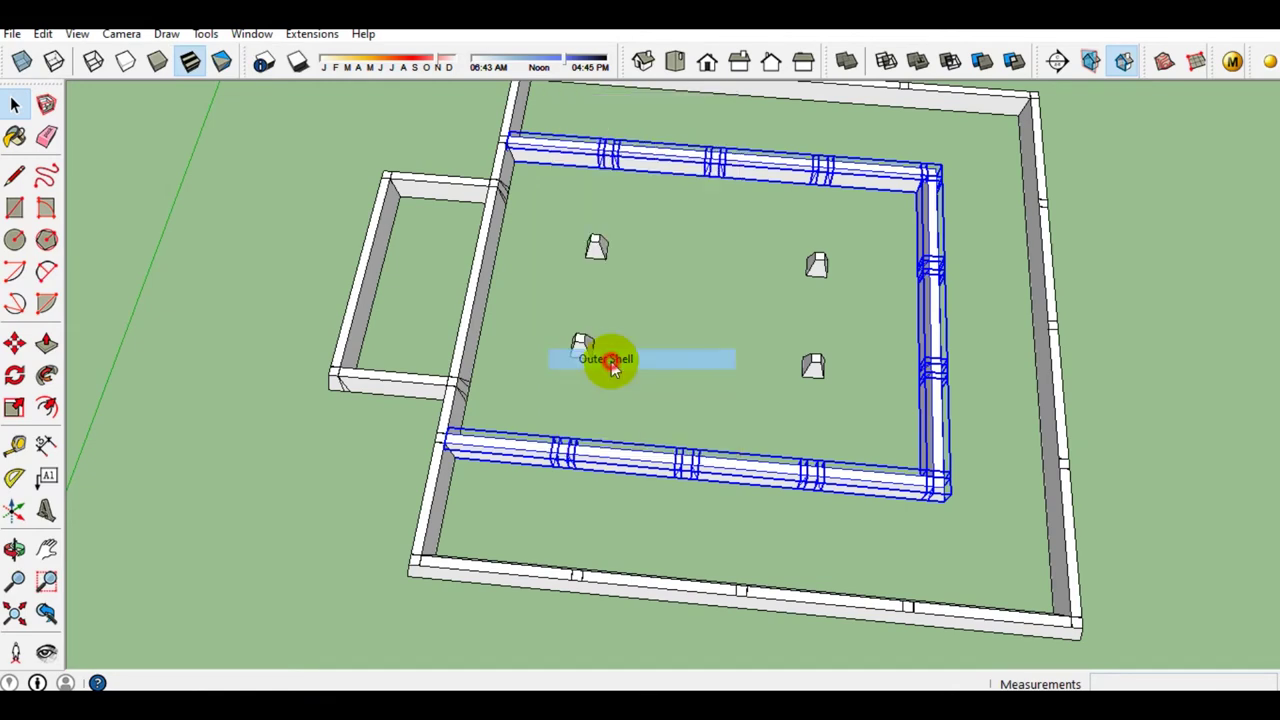
Merge the small left side footing frame into an Outer Shell
{"action": "left_click", "coordinate": [388, 378]}
{"action": "mouse_move", "coordinate": [300, 100]}
{"action": "middle_mouse_down"}
{"action": "mouse_move", "coordinate": [432, 207]}
{"action": "mouse_move", "coordinate": [406, 414]}
{"action": "middle_mouse_up"}
{"action": "left_click_drag", "start_coordinate": [404, 447], "coordinate": [357, 252]}
{"action": "right_click", "coordinate": [357, 246]}
{"action": "mouse_move", "coordinate": [418, 493]}
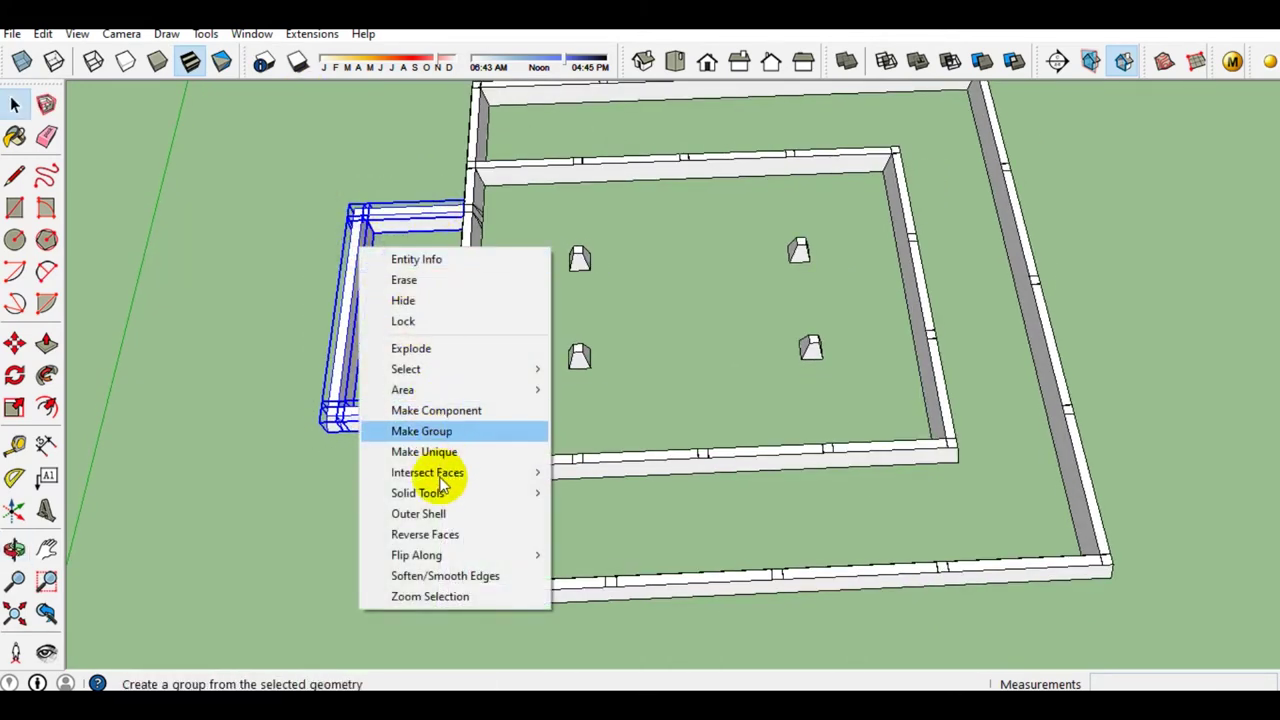
{"action": "left_click", "coordinate": [443, 513]}
Combine the side footing with its adjoining wall piece into one Outer Shell
{"action": "mouse_move", "coordinate": [437, 414]}
{"action": "middle_mouse_down"}
{"action": "mouse_move", "coordinate": [437, 380]}
{"action": "mouse_move", "coordinate": [555, 400]}
{"action": "middle_mouse_up"}
{"action": "mouse_move", "coordinate": [423, 343]}
{"action": "middle_mouse_down"}
{"action": "mouse_move", "coordinate": [528, 343]}
{"action": "mouse_move", "coordinate": [527, 266]}
{"action": "middle_mouse_up"}
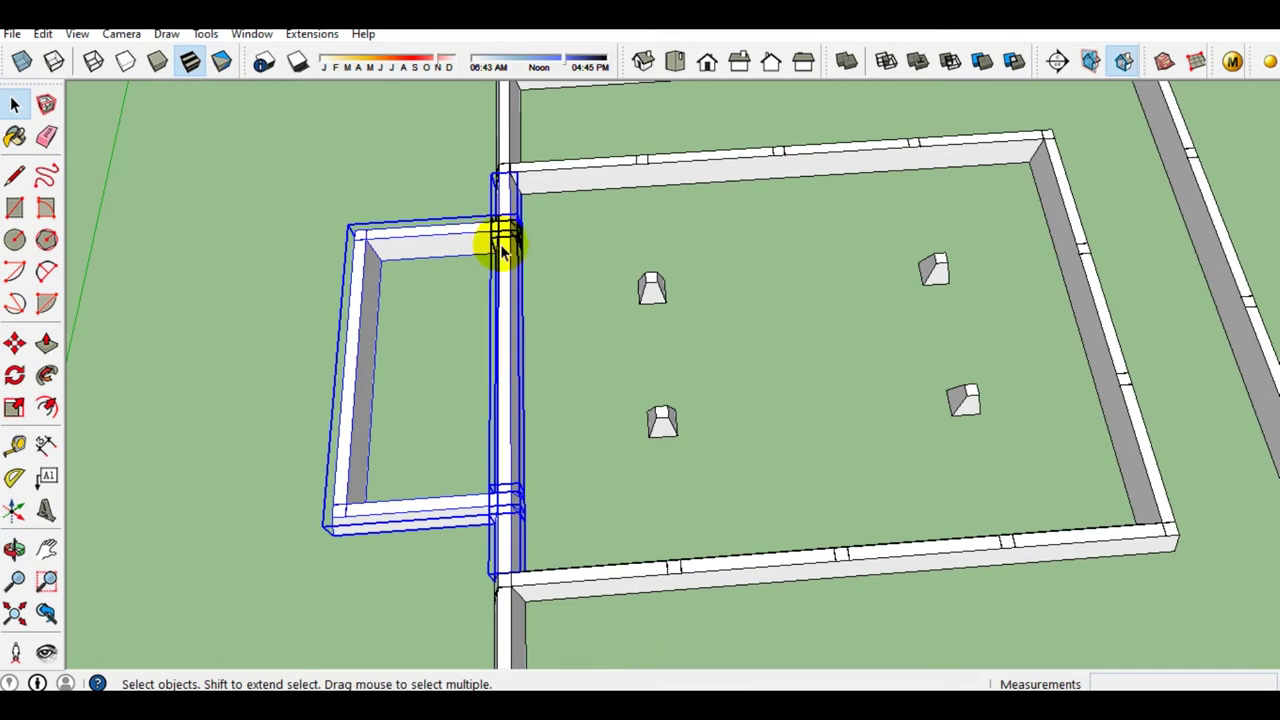
{"action": "right_click", "coordinate": [503, 250]}
{"action": "left_click", "coordinate": [506, 506]}
{"action": "mouse_move", "coordinate": [506, 506]}
{"action": "middle_mouse_down"}
{"action": "mouse_move", "coordinate": [528, 420]}
{"action": "mouse_move", "coordinate": [443, 223]}
{"action": "mouse_move", "coordinate": [349, 234]}
{"action": "mouse_move", "coordinate": [791, 509]}
{"action": "mouse_move", "coordinate": [633, 363]}
{"action": "mouse_move", "coordinate": [617, 451]}
{"action": "middle_mouse_up"}
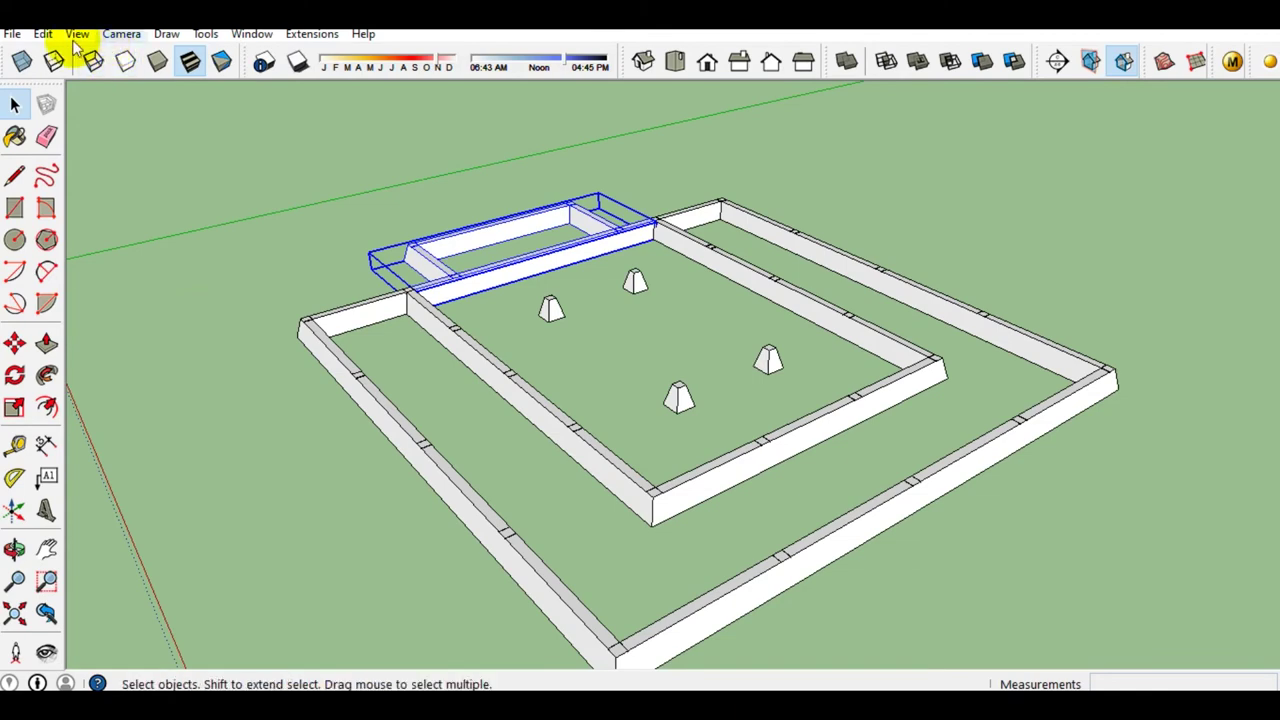
Unhide all hidden walls, columns and arched panels with Edit > Unhide > All
{"action": "left_click", "coordinate": [43, 33]}
{"action": "left_click", "coordinate": [173, 298]}
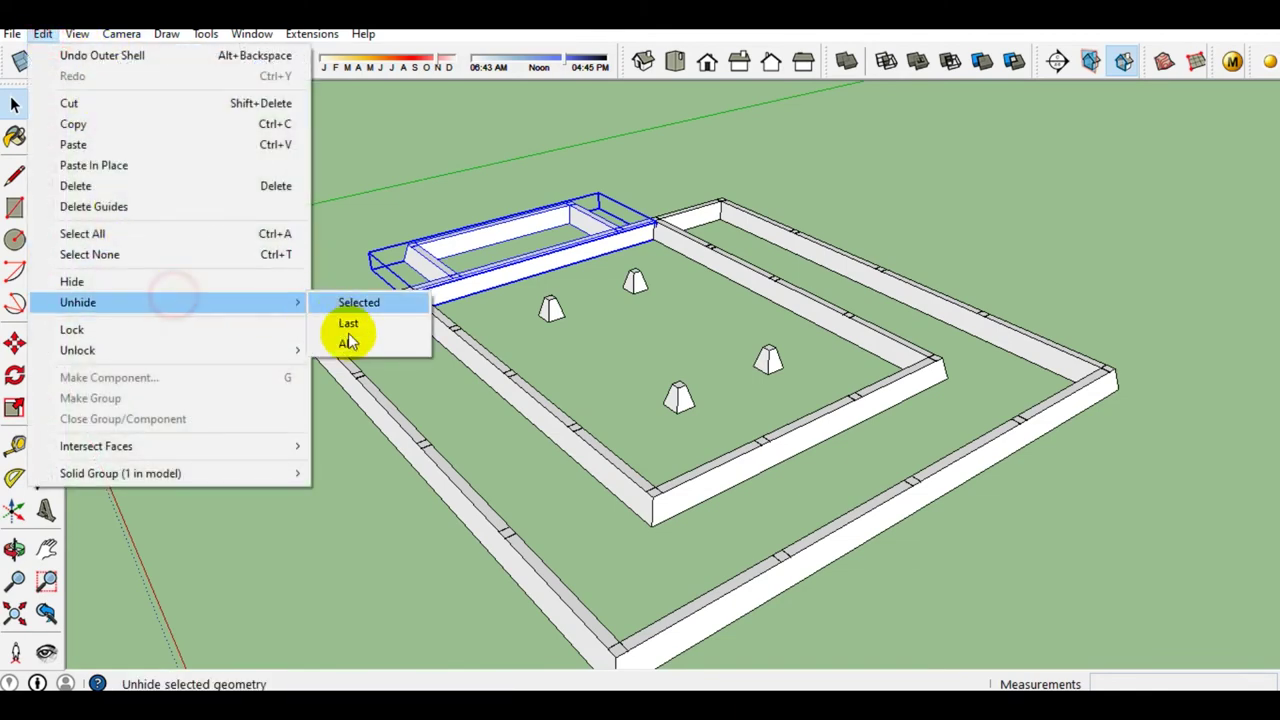
{"action": "left_click", "coordinate": [349, 340]}
{"action": "mouse_move", "coordinate": [663, 427]}
{"action": "middle_mouse_down"}
{"action": "mouse_move", "coordinate": [500, 157]}
{"action": "mouse_move", "coordinate": [531, 80]}
{"action": "mouse_move", "coordinate": [640, 214]}
{"action": "middle_mouse_up"}
{"action": "scroll", "coordinate": [478, 262], "scroll_direction": "up", "scroll_amount": 3}
{"action": "mouse_move", "coordinate": [478, 262]}
{"action": "middle_mouse_down"}
{"action": "mouse_move", "coordinate": [720, 243]}
{"action": "mouse_move", "coordinate": [829, 300]}
{"action": "mouse_move", "coordinate": [863, 291]}
{"action": "mouse_move", "coordinate": [760, 268]}
{"action": "mouse_move", "coordinate": [677, 414]}
{"action": "mouse_move", "coordinate": [663, 486]}
{"action": "middle_mouse_up"}
Orbit and zoom around the building to inspect the arched outer and inner partition walls
{"action": "scroll", "coordinate": [690, 370], "scroll_direction": "down", "scroll_amount": 3}
{"action": "mouse_move", "coordinate": [714, 249]}
{"action": "middle_mouse_down"}
{"action": "mouse_move", "coordinate": [607, 375]}
{"action": "mouse_move", "coordinate": [803, 257]}
{"action": "mouse_move", "coordinate": [914, 214]}
{"action": "mouse_move", "coordinate": [648, 262]}
{"action": "middle_mouse_up"}
{"action": "scroll", "coordinate": [590, 373], "scroll_direction": "down", "scroll_amount": 3}
{"action": "scroll", "coordinate": [577, 371], "scroll_direction": "down", "scroll_amount": 3}
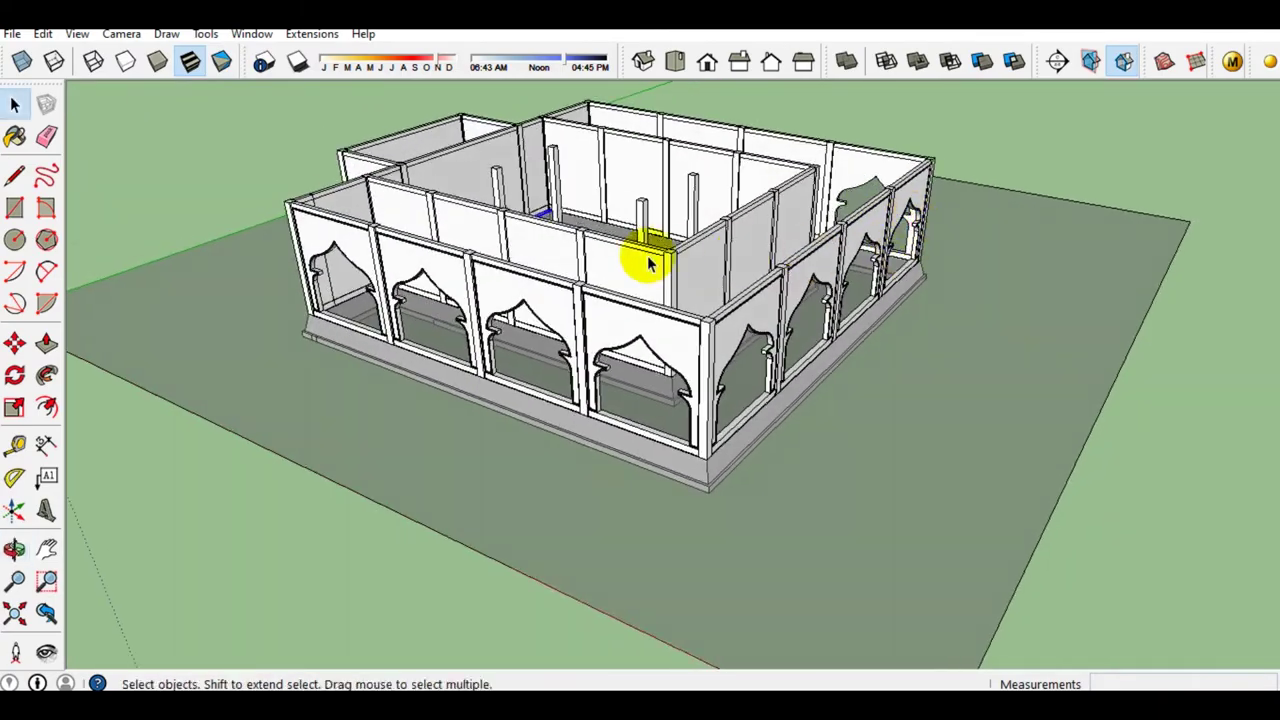
{"action": "scroll", "coordinate": [737, 377], "scroll_direction": "up", "scroll_amount": 3}
{"action": "middle_click_drag", "start_coordinate": [737, 377], "coordinate": [566, 391]}
{"action": "scroll", "coordinate": [415, 360], "scroll_direction": "up", "scroll_amount": 2}
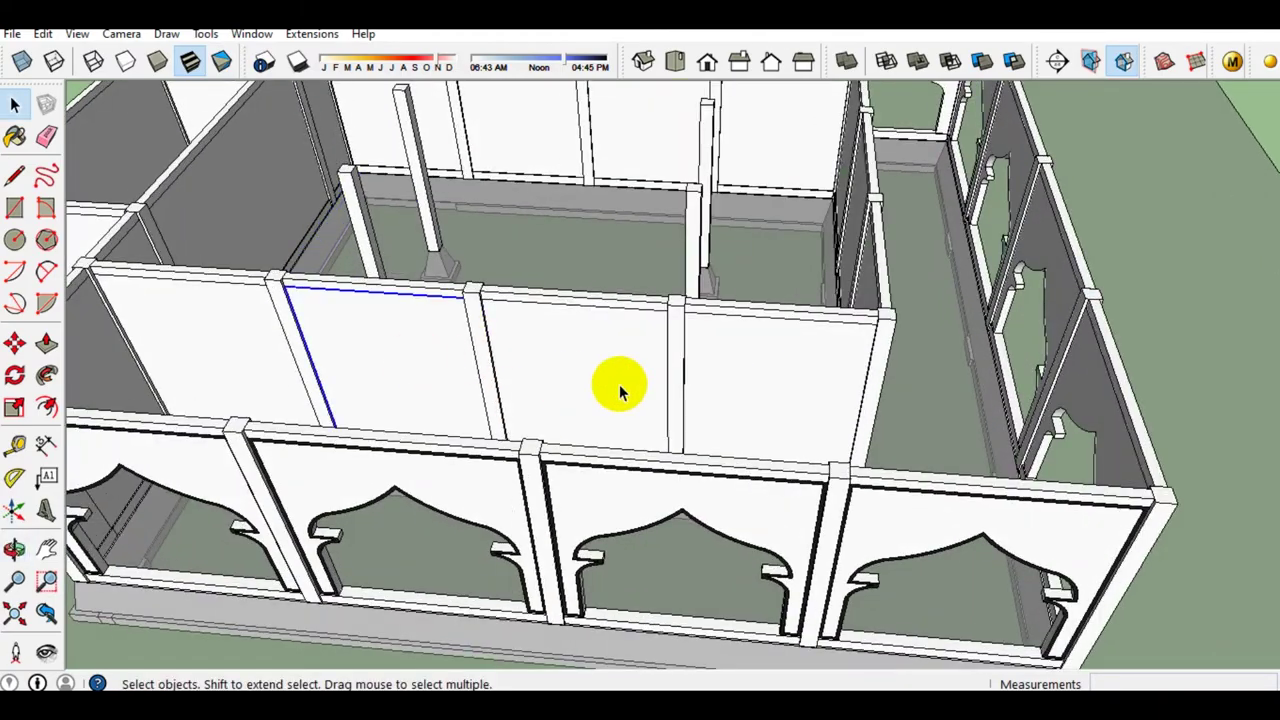
{"action": "scroll", "coordinate": [768, 378], "scroll_direction": "down", "scroll_amount": 3}
{"action": "mouse_move", "coordinate": [768, 378]}
{"action": "middle_mouse_down"}
{"action": "mouse_move", "coordinate": [486, 371]}
{"action": "mouse_move", "coordinate": [837, 377]}
{"action": "mouse_move", "coordinate": [692, 343]}
{"action": "mouse_move", "coordinate": [900, 351]}
{"action": "mouse_move", "coordinate": [471, 286]}
{"action": "mouse_move", "coordinate": [834, 434]}
{"action": "mouse_move", "coordinate": [722, 448]}
{"action": "mouse_move", "coordinate": [763, 434]}
{"action": "mouse_move", "coordinate": [1074, 442]}
{"action": "middle_mouse_up"}
{"action": "scroll", "coordinate": [871, 349], "scroll_direction": "down", "scroll_amount": 2}
{"action": "scroll", "coordinate": [871, 349], "scroll_direction": "up", "scroll_amount": 3}
{"action": "scroll", "coordinate": [834, 434], "scroll_direction": "up", "scroll_amount": 2}
{"action": "scroll", "coordinate": [834, 434], "scroll_direction": "up", "scroll_amount": 2}
{"action": "scroll", "coordinate": [722, 448], "scroll_direction": "down", "scroll_amount": 3}
{"action": "scroll", "coordinate": [1074, 442], "scroll_direction": "up", "scroll_amount": 2}
{"action": "scroll", "coordinate": [960, 452], "scroll_direction": "up", "scroll_amount": 2}
{"action": "scroll", "coordinate": [957, 455], "scroll_direction": "down", "scroll_amount": 3}
{"action": "mouse_move", "coordinate": [957, 455]}
{"action": "middle_mouse_down"}
{"action": "mouse_move", "coordinate": [846, 449]}
{"action": "mouse_move", "coordinate": [866, 530]}
{"action": "middle_mouse_up"}
{"action": "scroll", "coordinate": [866, 530], "scroll_direction": "up", "scroll_amount": 4}
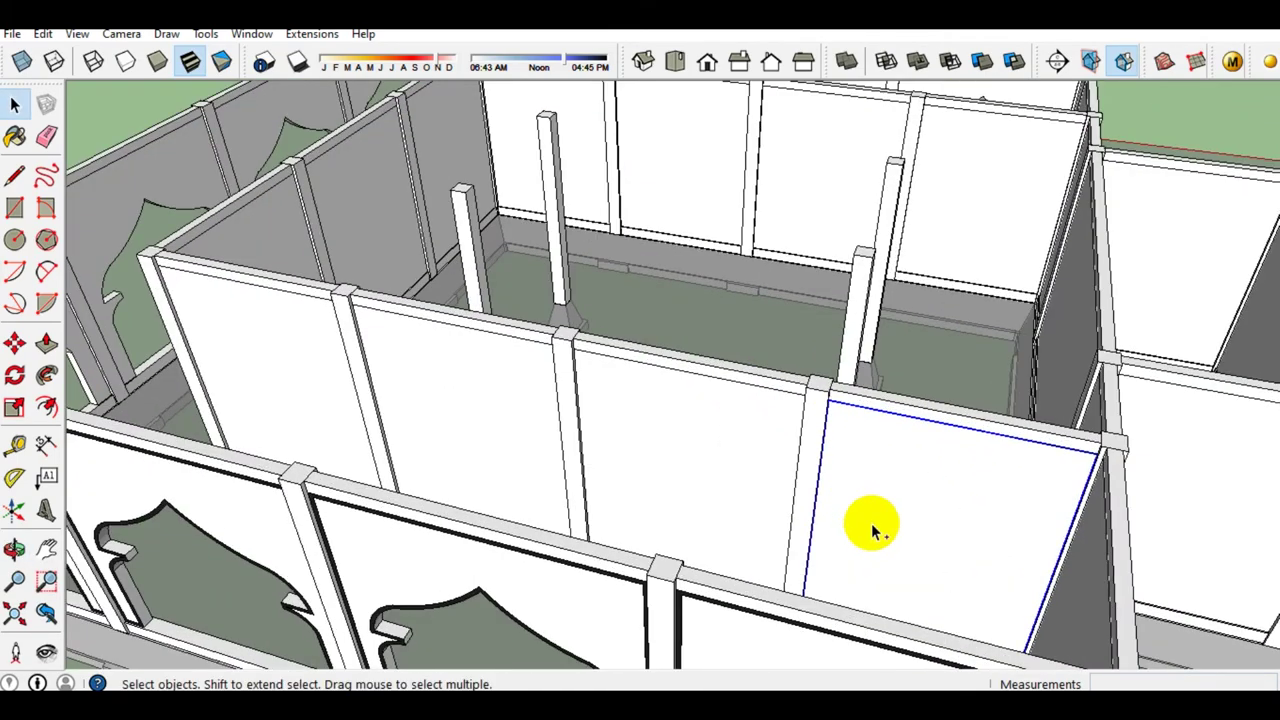
{"action": "scroll", "coordinate": [757, 457], "scroll_direction": "down", "scroll_amount": 3}
{"action": "scroll", "coordinate": [737, 451], "scroll_direction": "up", "scroll_amount": 3}
{"action": "mouse_move", "coordinate": [808, 451]}
{"action": "middle_mouse_down"}
{"action": "mouse_move", "coordinate": [857, 491]}
{"action": "mouse_move", "coordinate": [737, 434]}
{"action": "mouse_move", "coordinate": [1069, 486]}
{"action": "mouse_move", "coordinate": [745, 395]}
{"action": "mouse_move", "coordinate": [977, 429]}
{"action": "mouse_move", "coordinate": [694, 394]}
{"action": "middle_mouse_up"}
Make the selected inner wall panels unique
{"action": "middle_click_drag", "start_coordinate": [606, 394], "coordinate": [690, 415]}
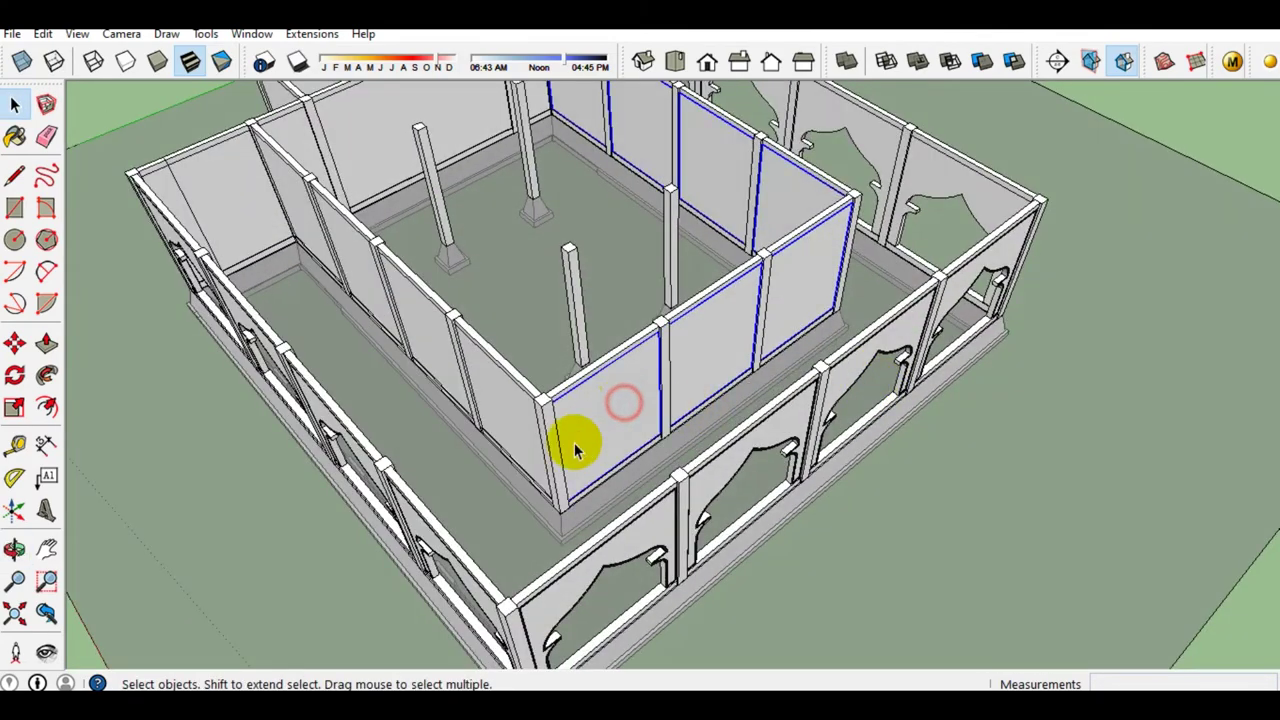
{"action": "middle_click_drag", "start_coordinate": [574, 442], "coordinate": [657, 443]}
{"action": "left_click", "coordinate": [370, 410], "text": "shift"}
{"action": "right_click", "coordinate": [332, 402]}
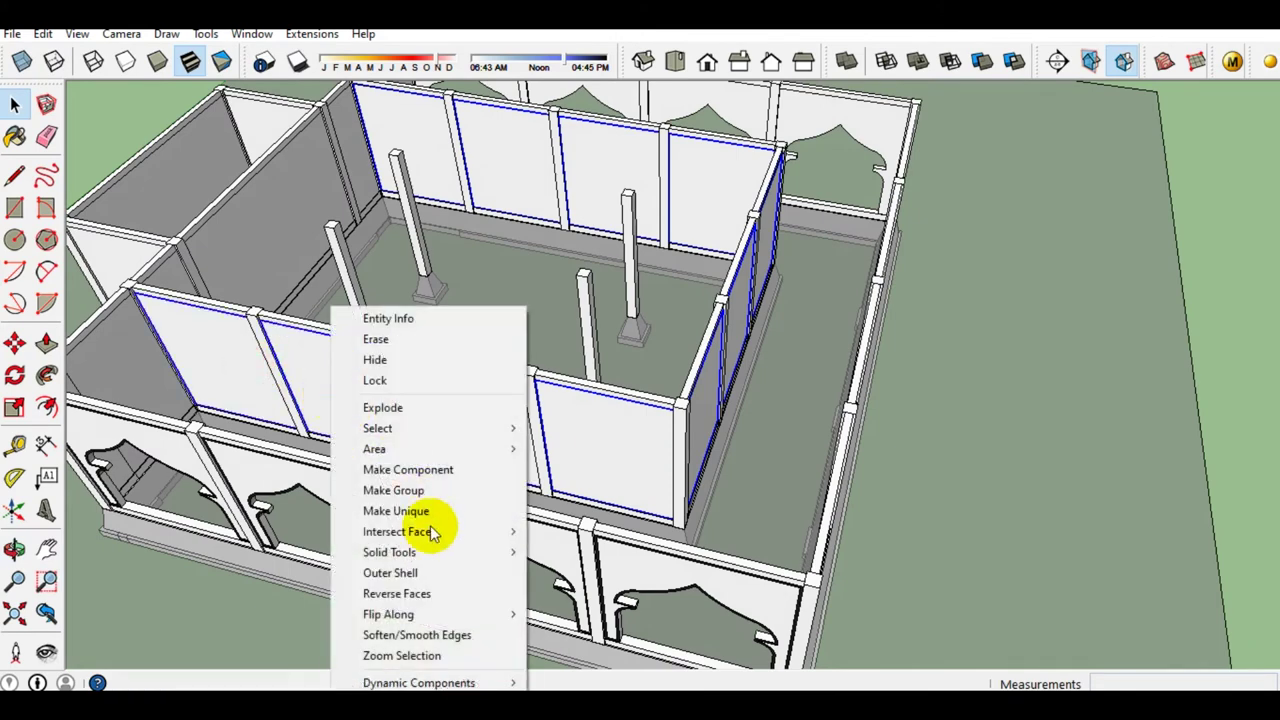
{"action": "left_click", "coordinate": [414, 510]}
{"action": "scroll", "coordinate": [491, 414], "scroll_direction": "down", "scroll_amount": 3}
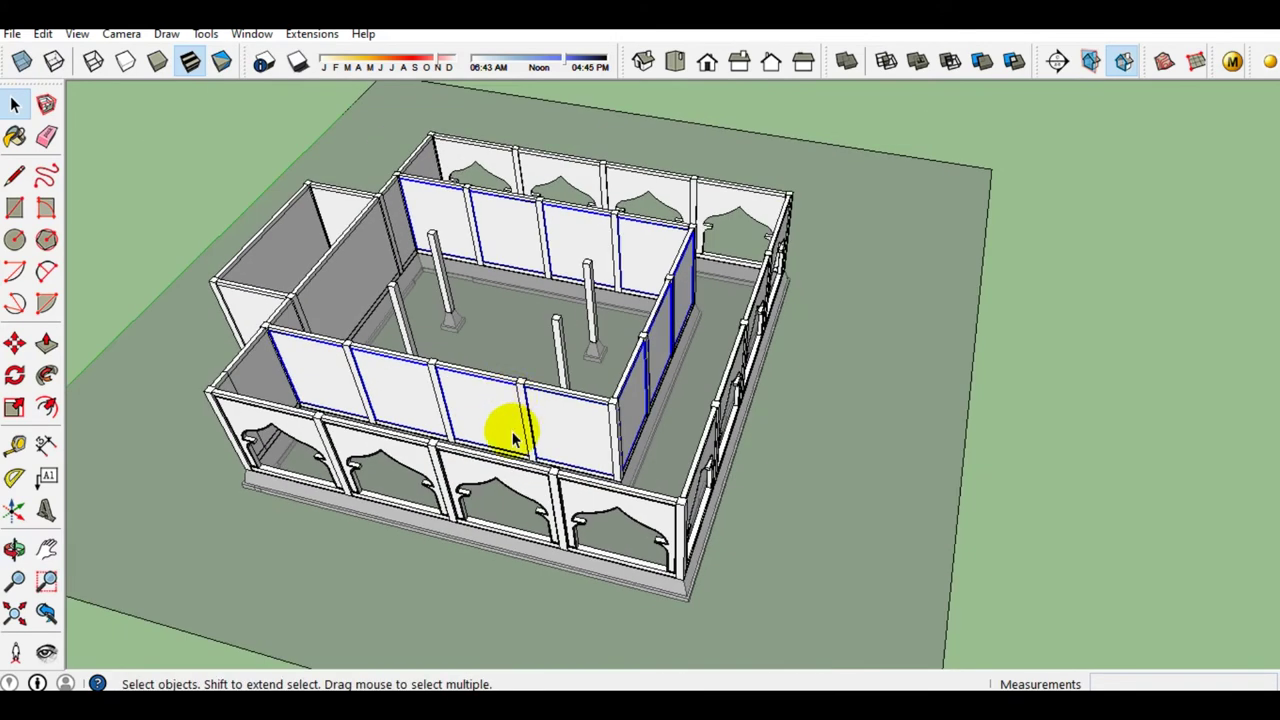
{"action": "scroll", "coordinate": [510, 430], "scroll_direction": "up", "scroll_amount": 3}
Paste a copy of one inner wall panel on the ground beside the building
{"action": "left_click", "coordinate": [563, 427]}
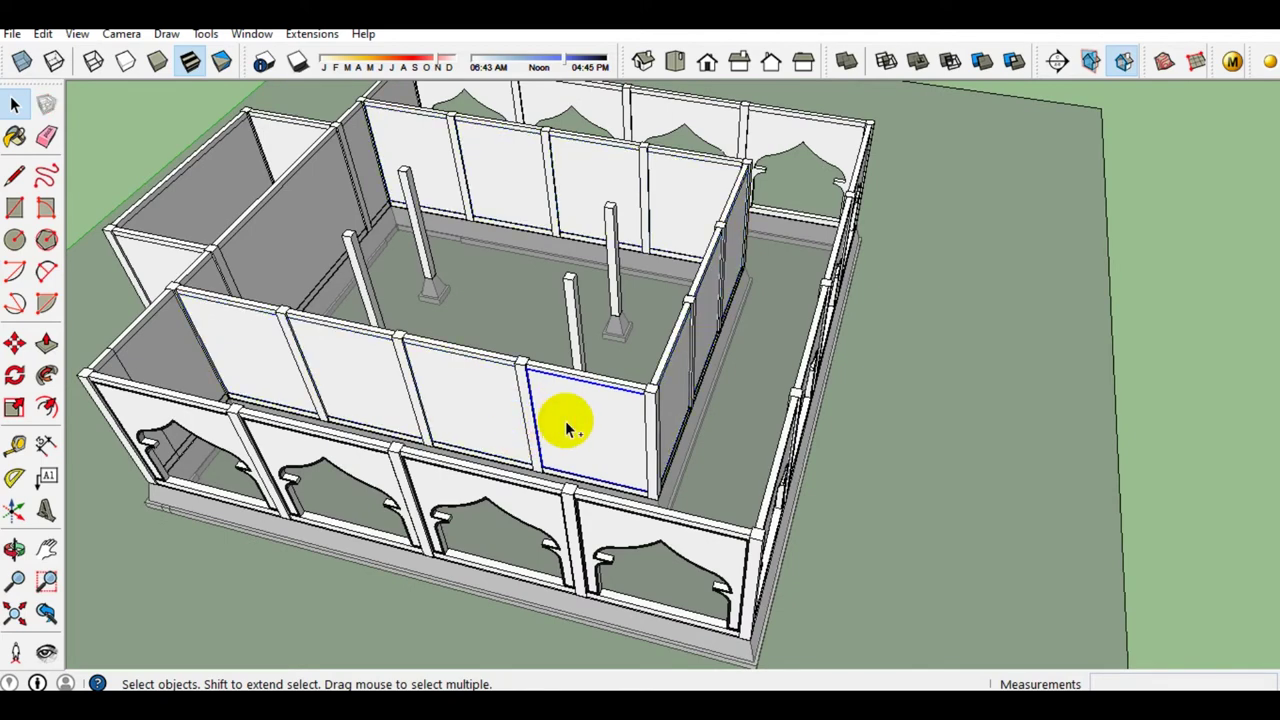
{"action": "scroll", "coordinate": [567, 428], "scroll_direction": "down", "scroll_amount": 2}
{"action": "scroll", "coordinate": [680, 423], "scroll_direction": "down", "scroll_amount": 2}
{"action": "key", "text": "ctrl+v"}
{"action": "left_click", "coordinate": [1015, 550]}
Open the copied panel for editing and face it squarely
{"action": "scroll", "coordinate": [1100, 570], "scroll_direction": "up", "scroll_amount": 3}
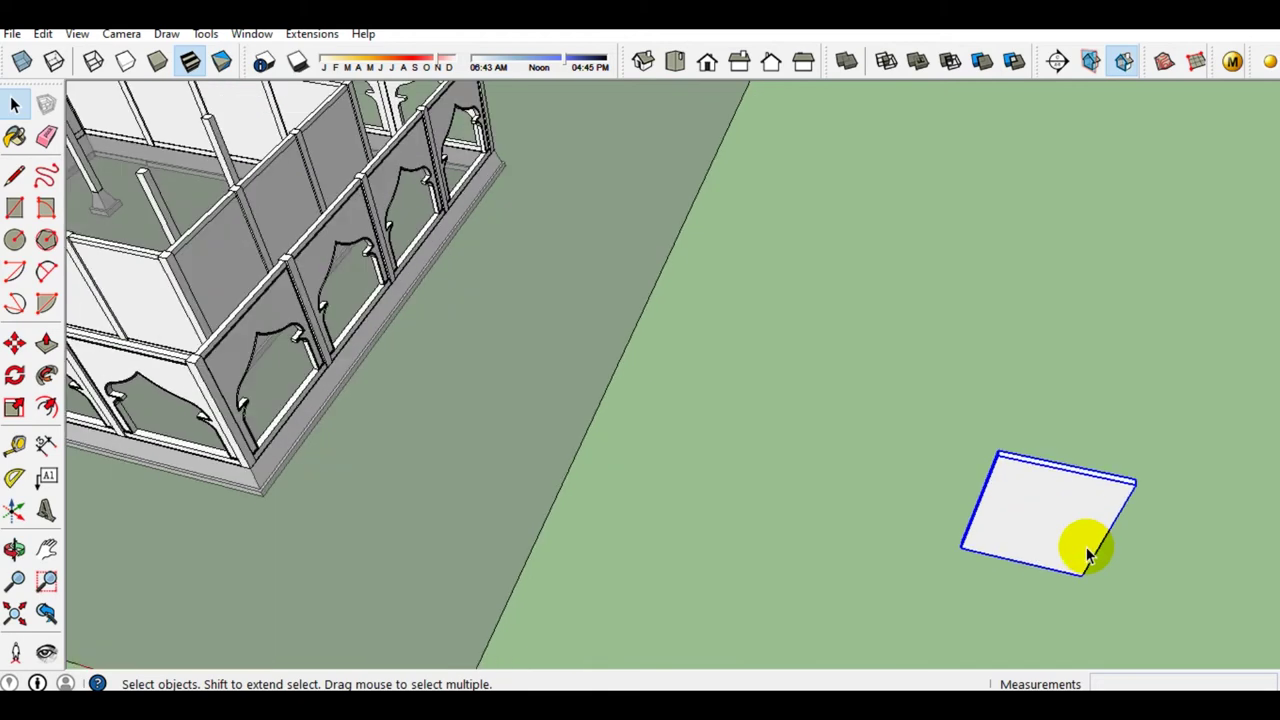
{"action": "middle_click_drag", "start_coordinate": [1080, 543], "coordinate": [996, 418]}
{"action": "scroll", "coordinate": [996, 410], "scroll_direction": "up", "scroll_amount": 1}
{"action": "double_click", "coordinate": [994, 409]}
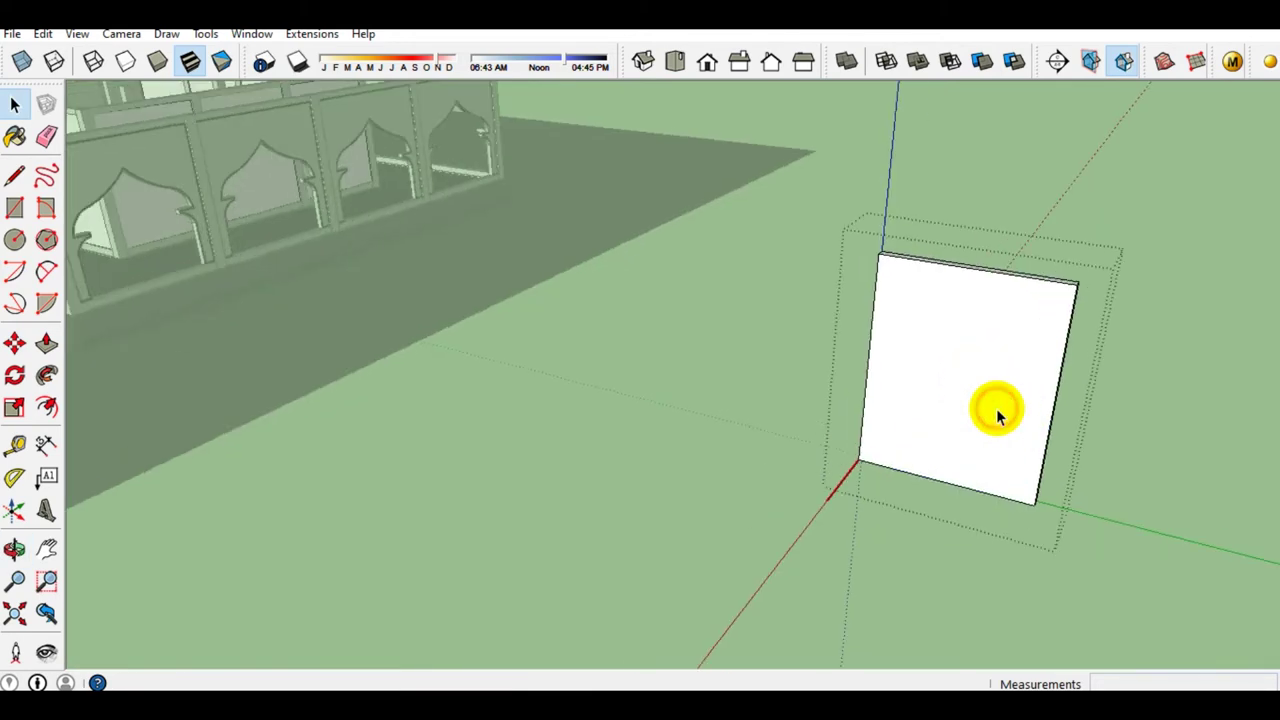
{"action": "scroll", "coordinate": [994, 409], "scroll_direction": "up", "scroll_amount": 1}
{"action": "scroll", "coordinate": [998, 430], "scroll_direction": "up", "scroll_amount": 2}
{"action": "mouse_move", "coordinate": [1001, 447]}
{"action": "middle_mouse_down"}
{"action": "mouse_move", "coordinate": [907, 437]}
{"action": "mouse_move", "coordinate": [873, 380]}
{"action": "middle_mouse_up"}
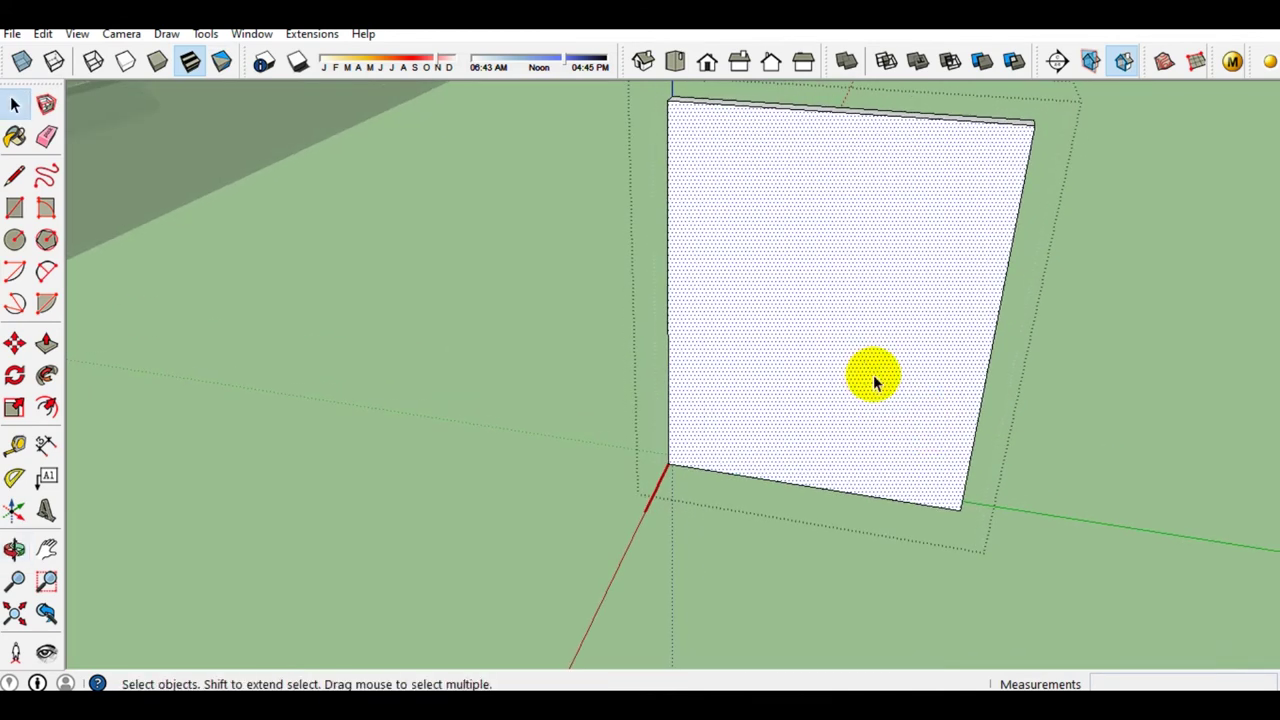
Start a Tape Measure guide from the panel's bottom edge
{"action": "key", "text": "r"}
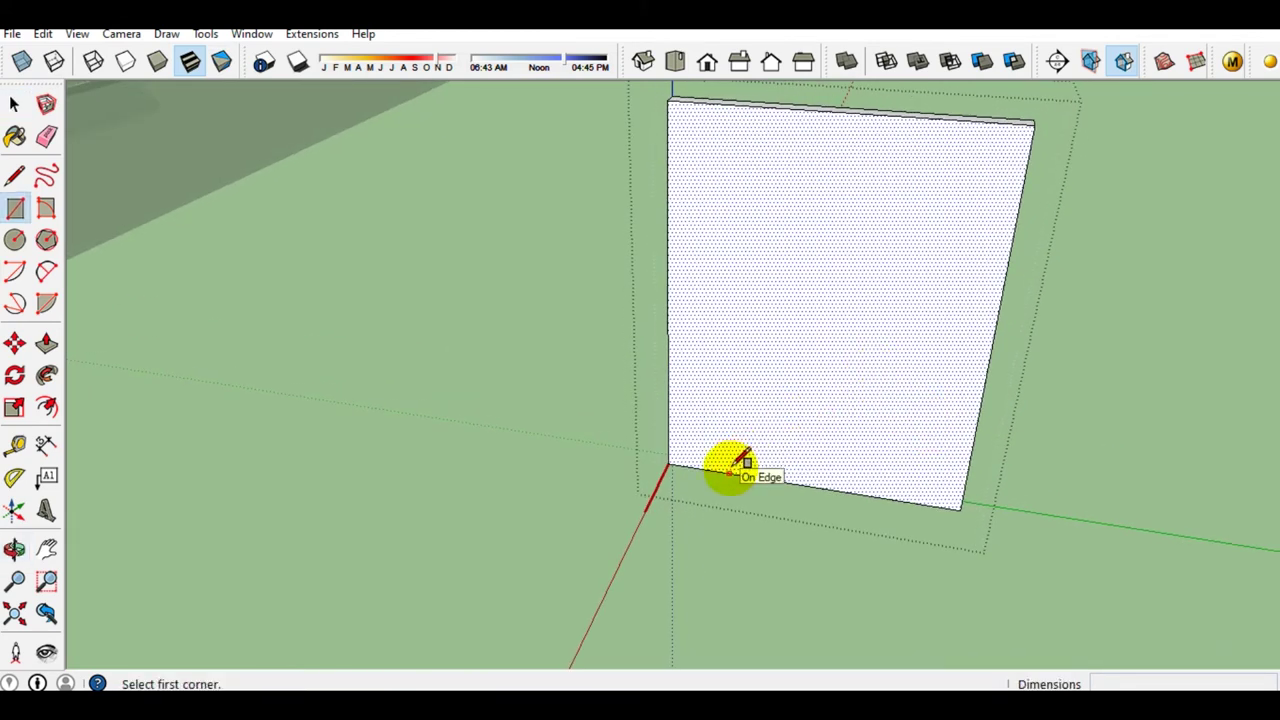
{"action": "key", "text": "t"}
{"action": "left_click", "coordinate": [808, 485]}
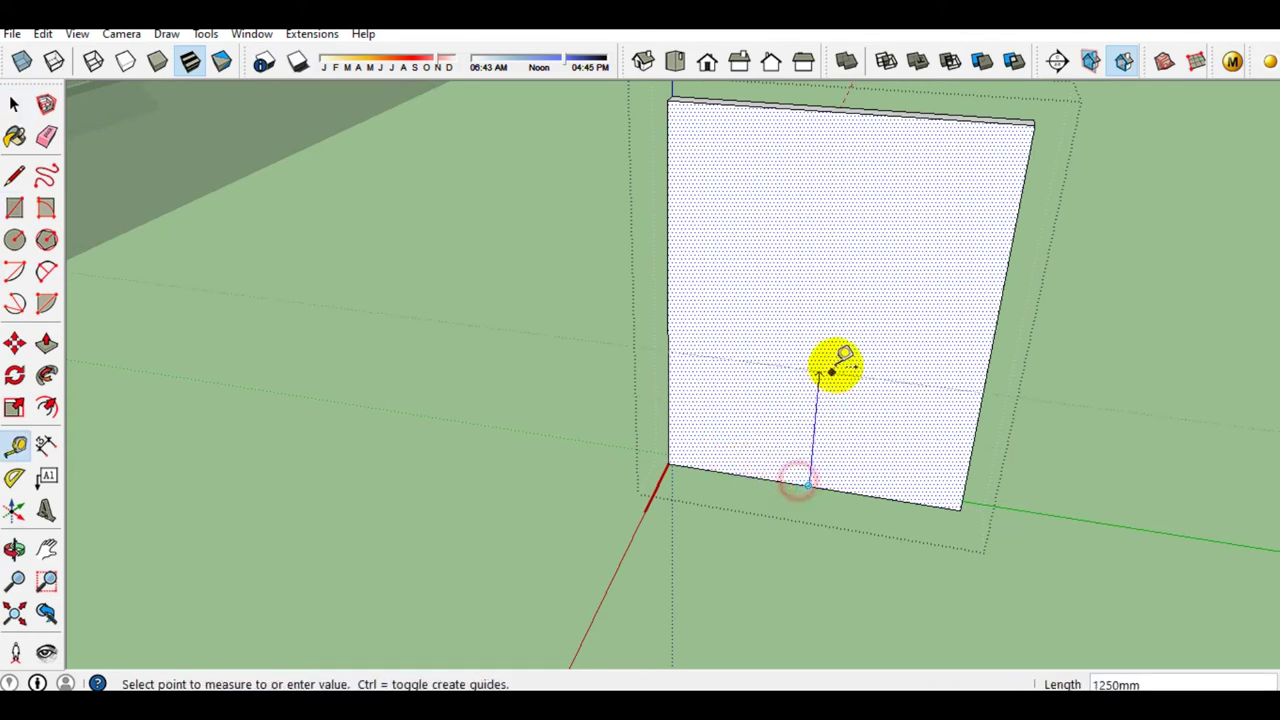
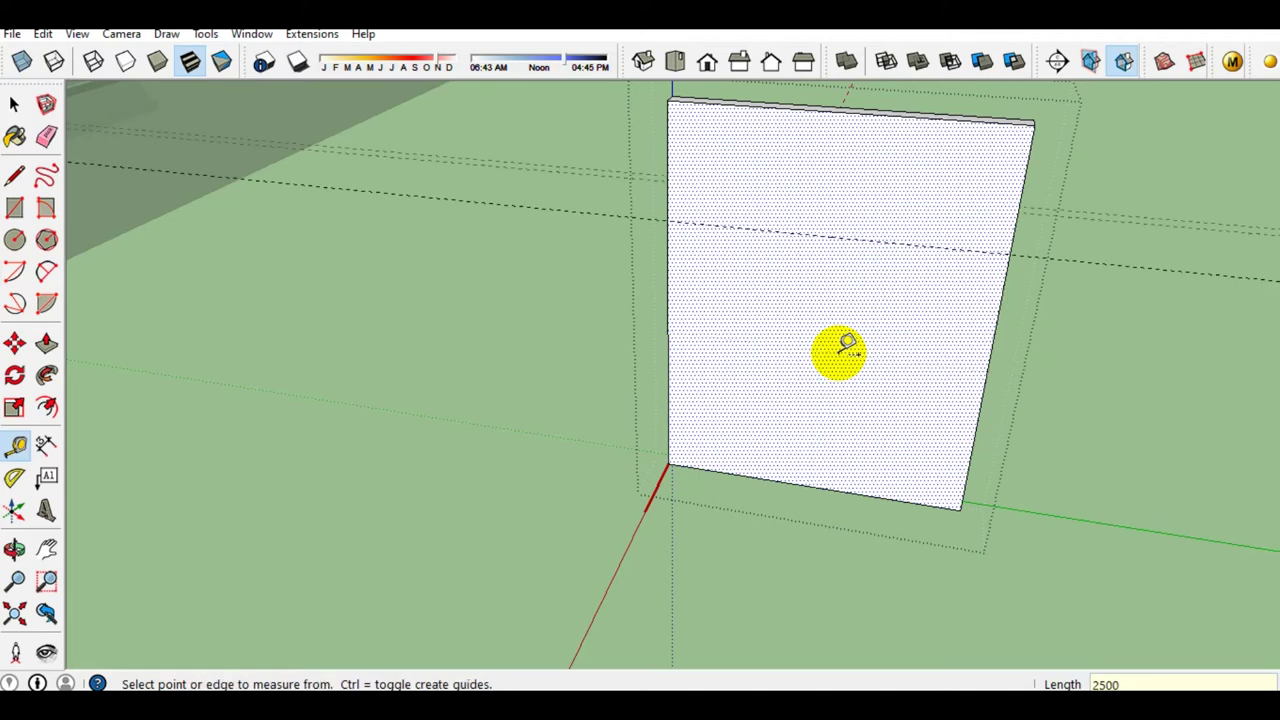
Drop vertical guides 400 mm from the wall's right edge and 600 mm from its left edge
{"action": "key", "text": "space"}
{"action": "middle_click_drag", "start_coordinate": [857, 368], "coordinate": [837, 380]}
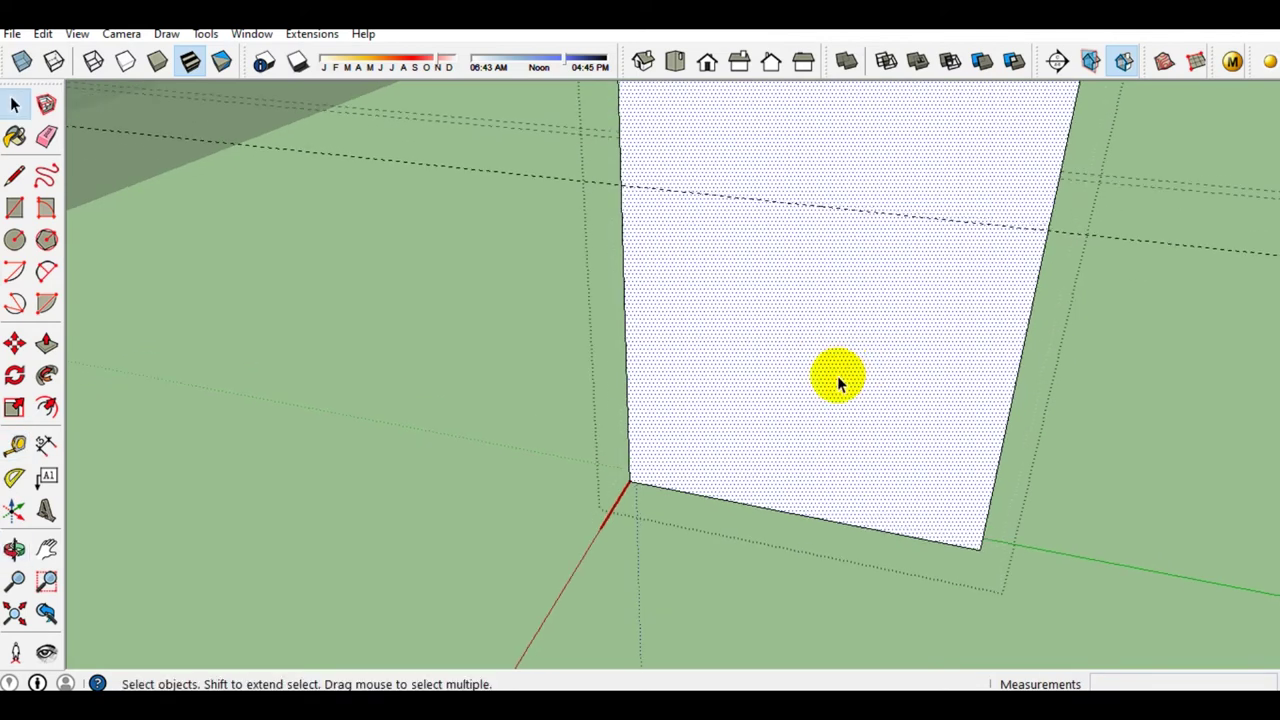
{"action": "key", "text": "t"}
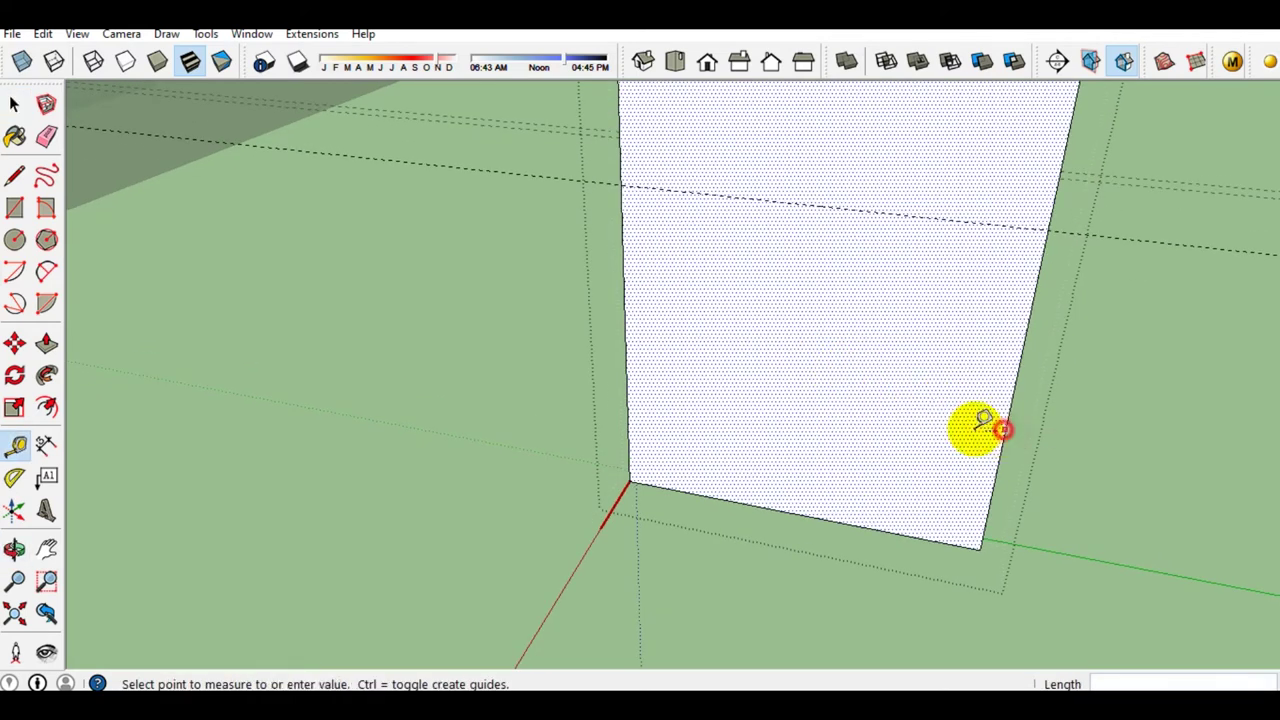
{"action": "left_click", "coordinate": [1003, 430]}
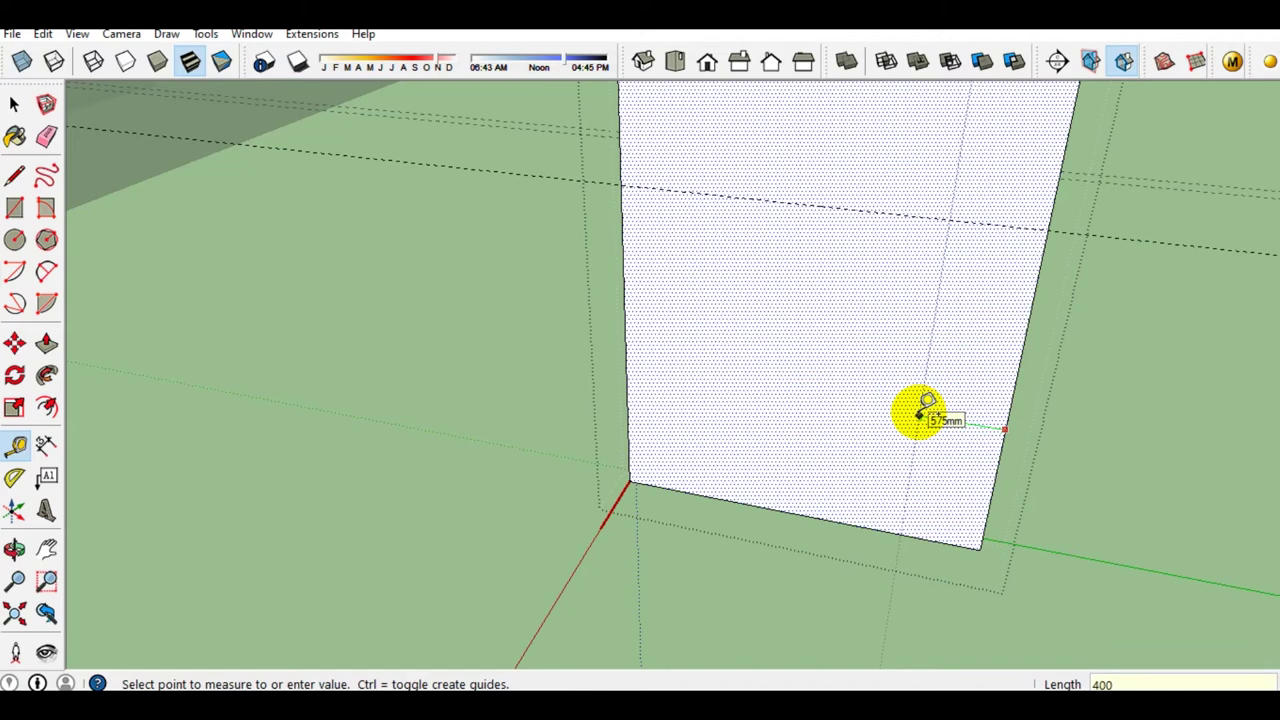
{"action": "type", "text": "400"}
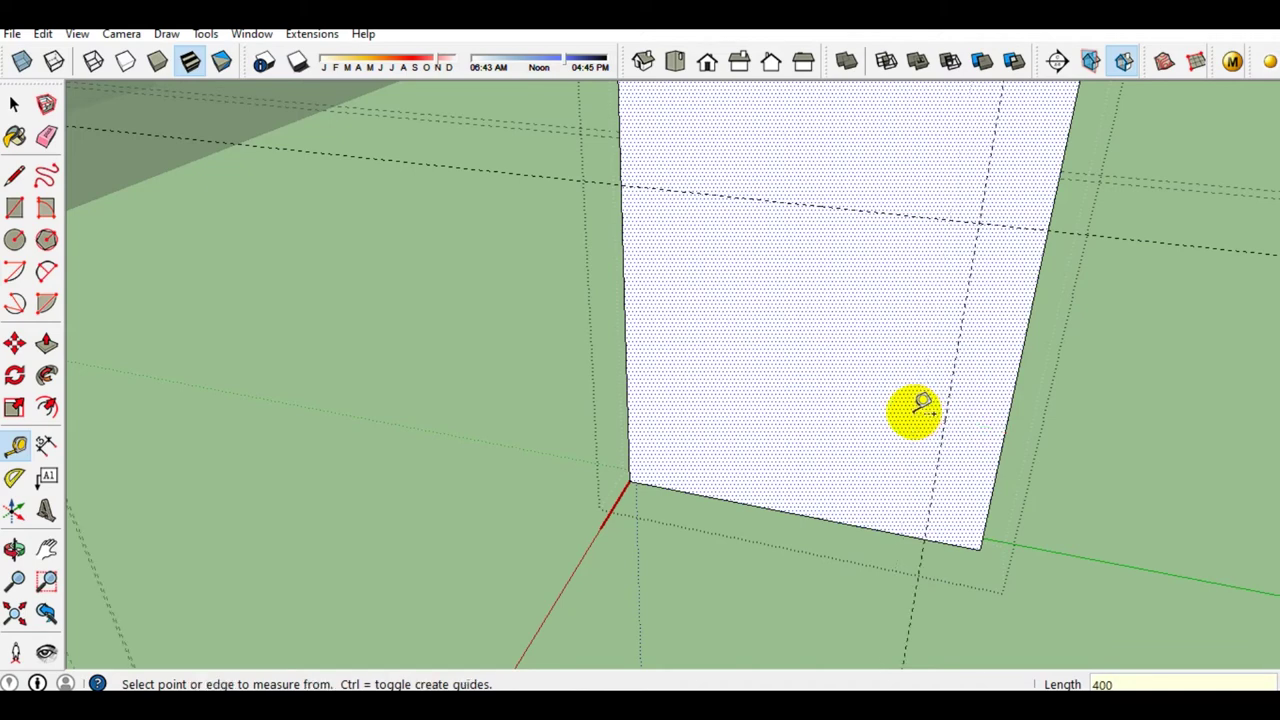
{"action": "left_click", "coordinate": [625, 338]}
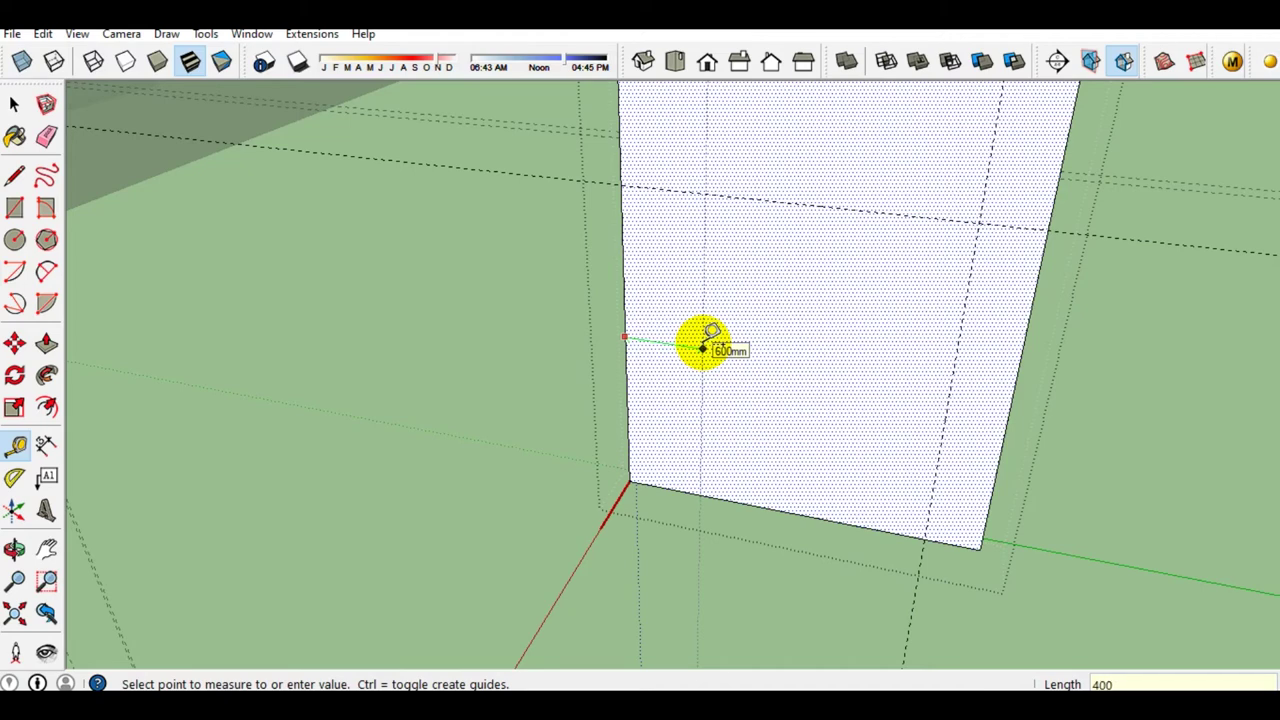
{"action": "key", "text": "space"}
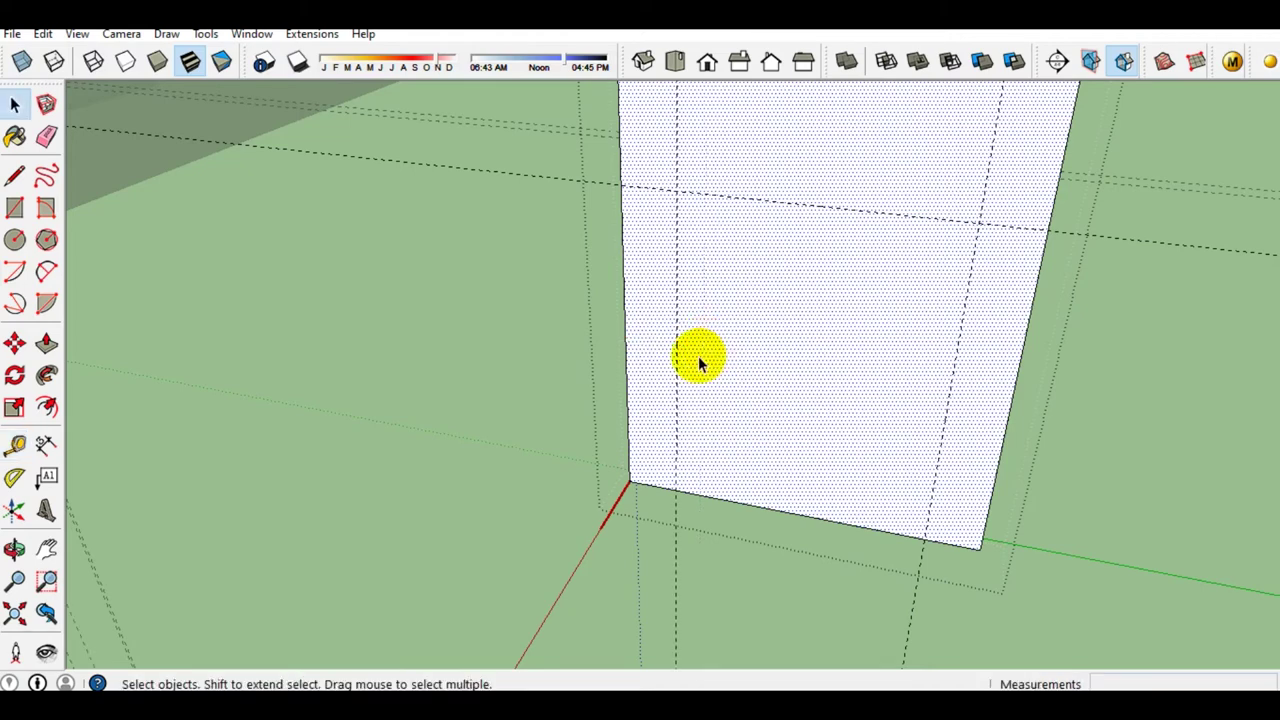
{"action": "key", "text": "t"}
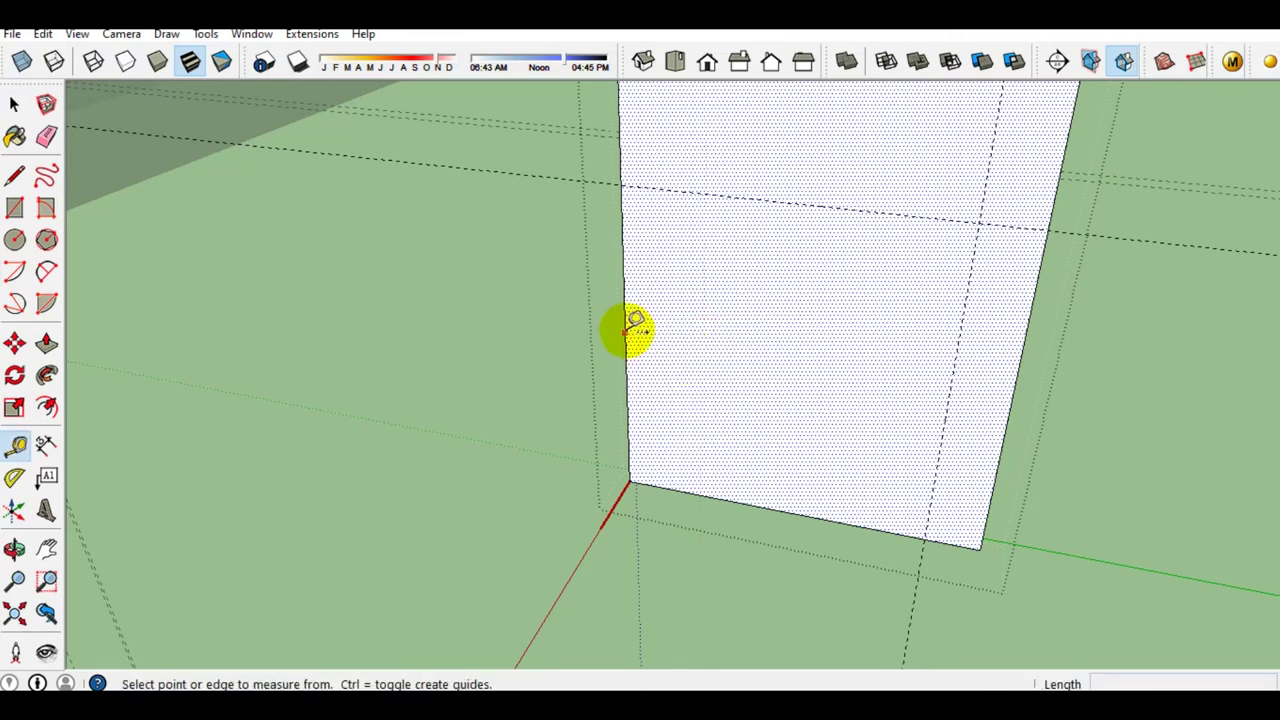
{"action": "left_click", "coordinate": [626, 331]}
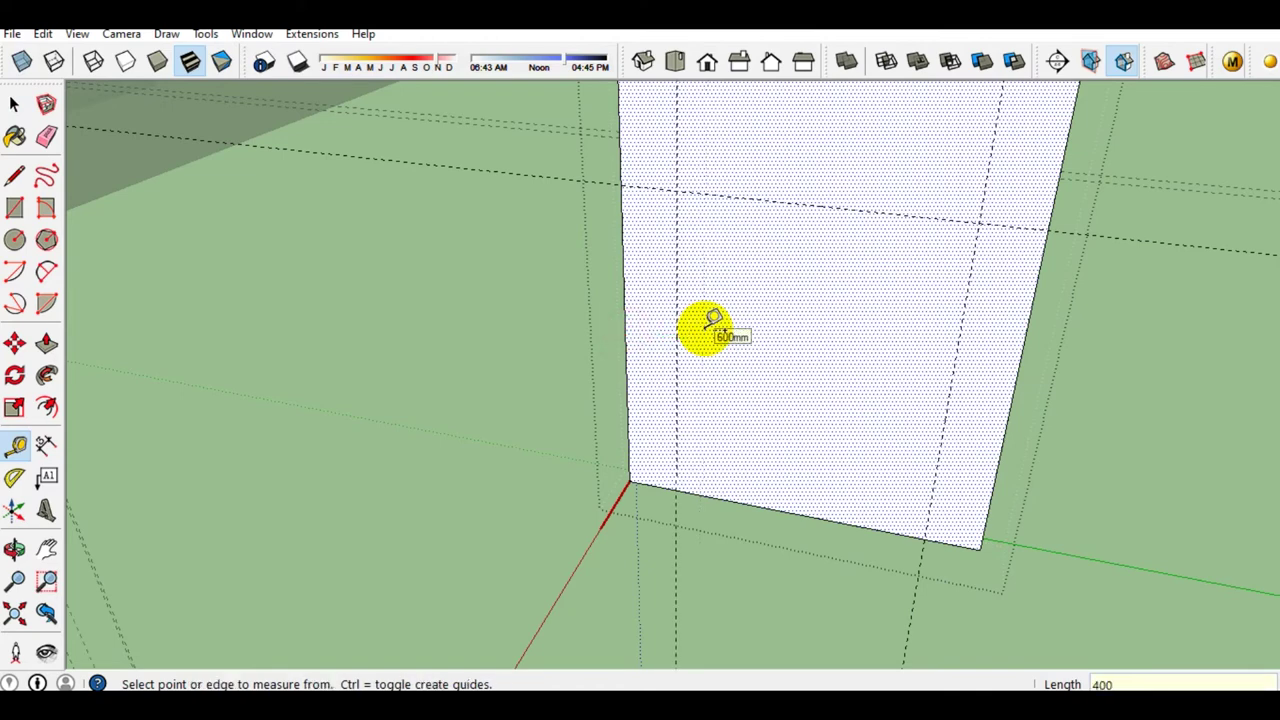
{"action": "key", "text": "space"}
{"action": "scroll", "coordinate": [871, 371], "scroll_direction": "up", "scroll_amount": 2}
{"action": "mouse_move", "coordinate": [871, 371]}
{"action": "middle_mouse_down"}
{"action": "mouse_move", "coordinate": [923, 323]}
{"action": "mouse_move", "coordinate": [888, 368]}
{"action": "mouse_move", "coordinate": [907, 380]}
{"action": "middle_mouse_up"}
Draw the door opening rectangle between the guide intersections on the wall face
{"action": "key", "text": "r"}
{"action": "left_click", "coordinate": [708, 497]}
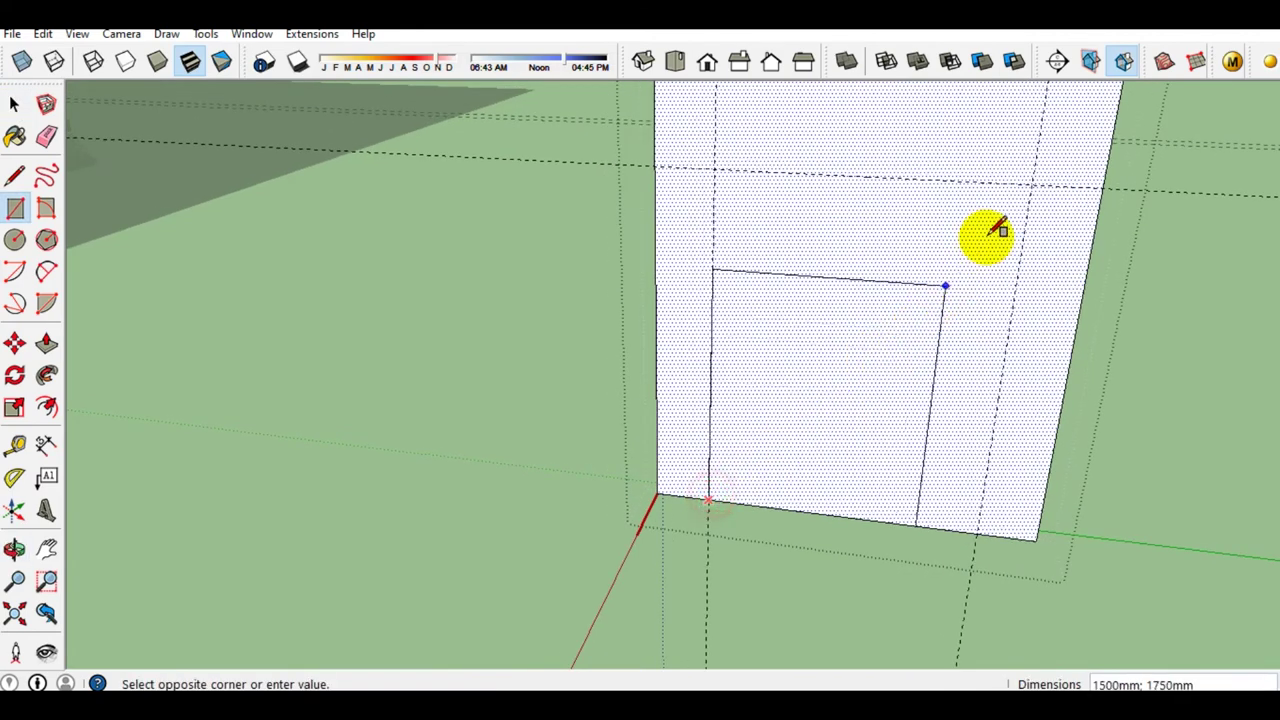
{"action": "left_click", "coordinate": [1031, 184]}
{"action": "key", "text": "space"}
Draw a horizontal line across the opening near its top, splitting off a strip
{"action": "key", "text": "l"}
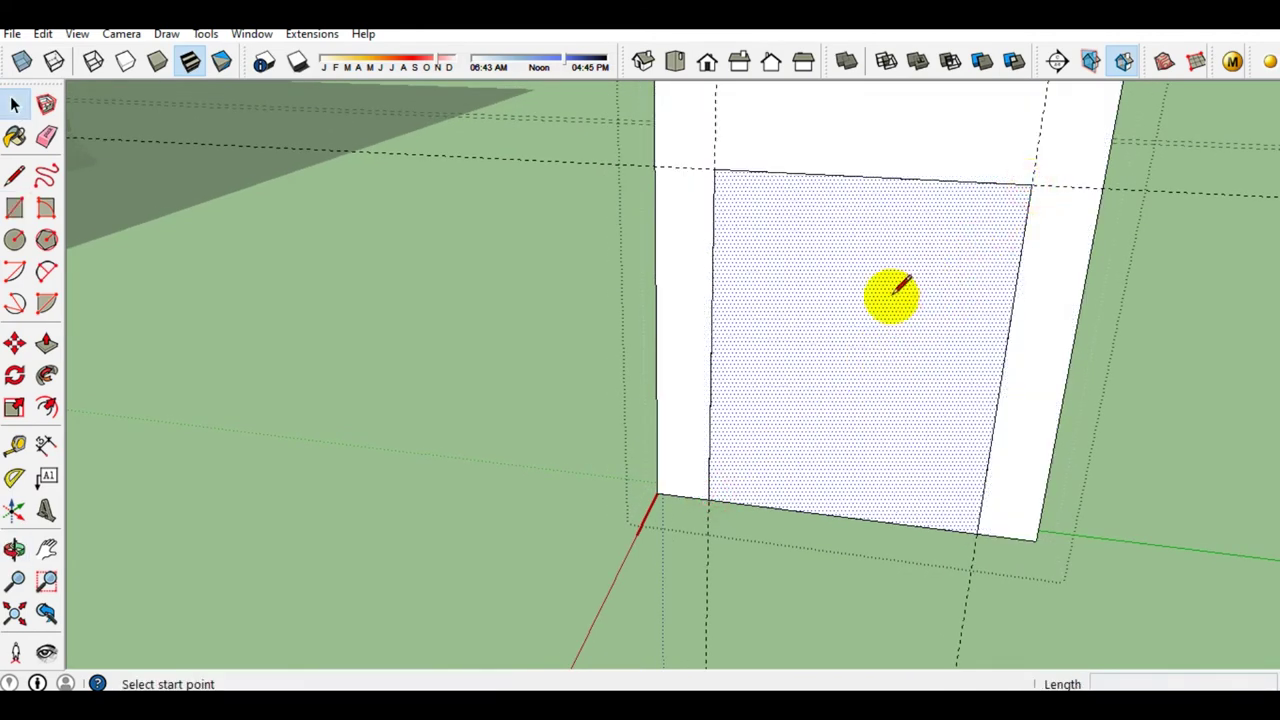
{"action": "left_click", "coordinate": [713, 232]}
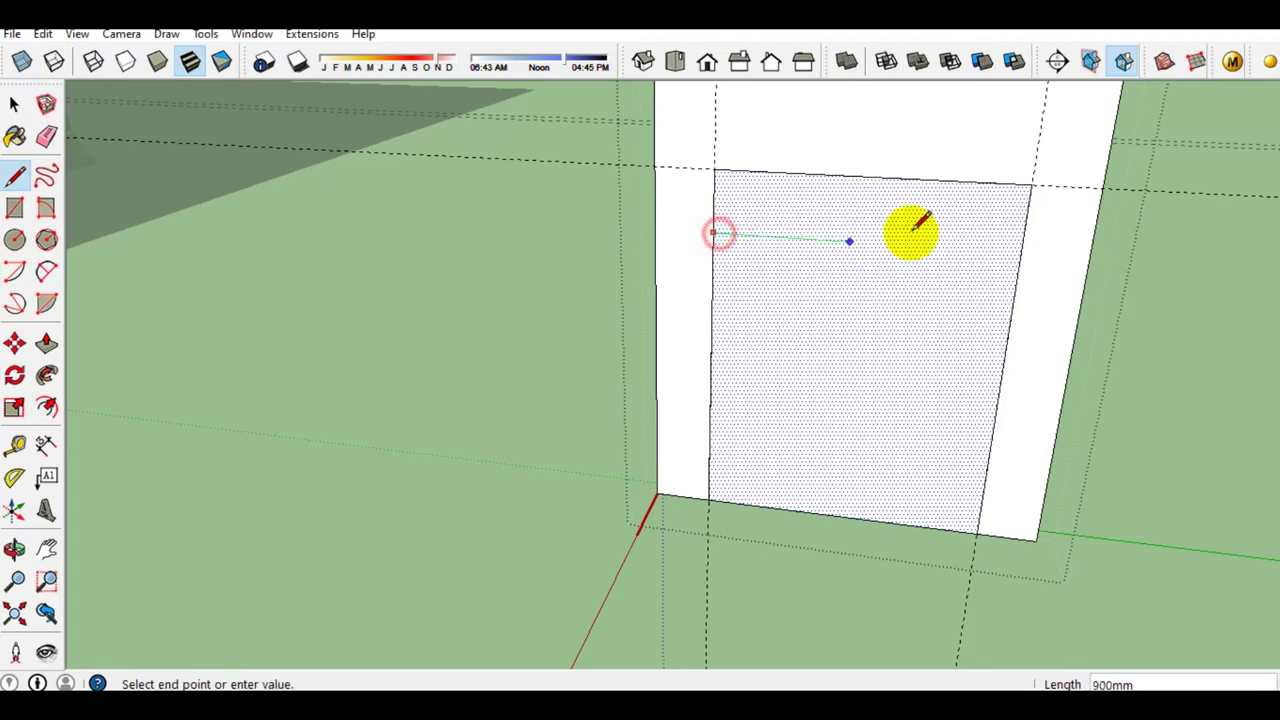
{"action": "left_click", "coordinate": [1021, 250]}
{"action": "key", "text": "space"}
{"action": "mouse_move", "coordinate": [943, 266]}
{"action": "middle_mouse_down"}
{"action": "mouse_move", "coordinate": [814, 409]}
{"action": "mouse_move", "coordinate": [903, 420]}
{"action": "mouse_move", "coordinate": [777, 423]}
{"action": "mouse_move", "coordinate": [778, 440]}
{"action": "mouse_move", "coordinate": [757, 391]}
{"action": "mouse_move", "coordinate": [779, 401]}
{"action": "middle_mouse_up"}
{"action": "scroll", "coordinate": [795, 425], "scroll_direction": "up", "scroll_amount": 2}
{"action": "scroll", "coordinate": [795, 425], "scroll_direction": "down", "scroll_amount": 2}
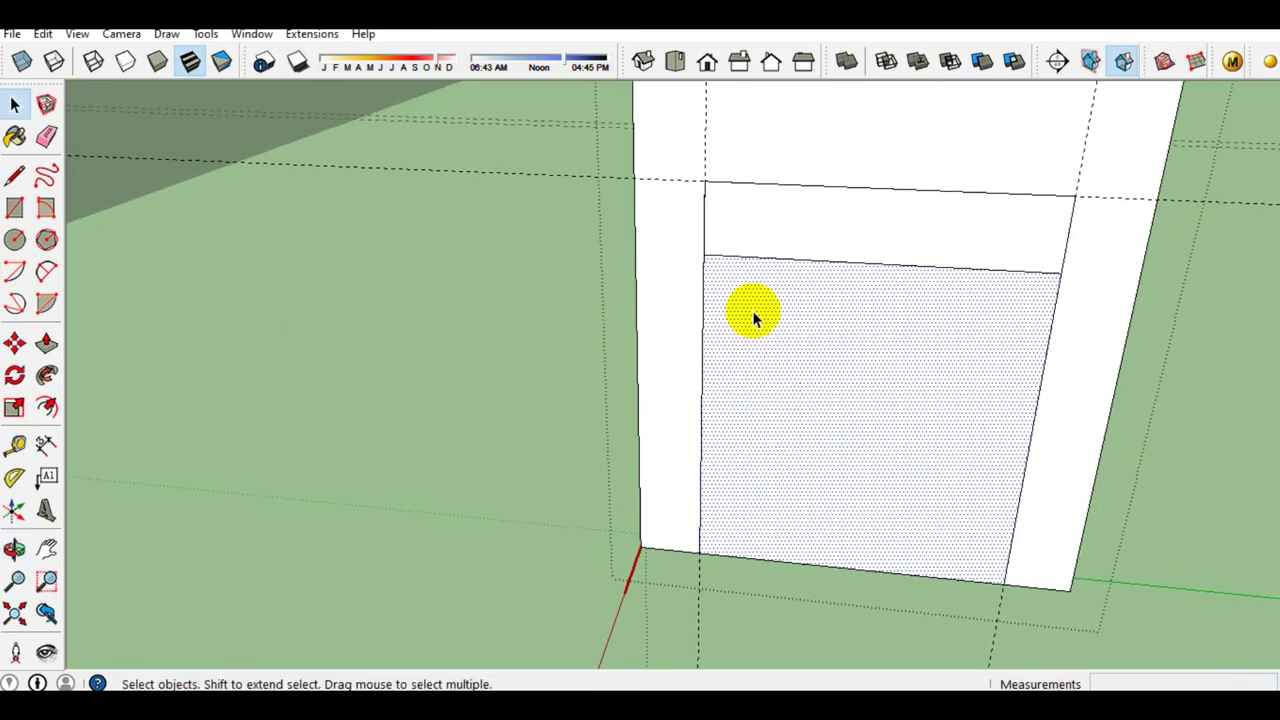
{"action": "scroll", "coordinate": [755, 316], "scroll_direction": "up", "scroll_amount": 1}
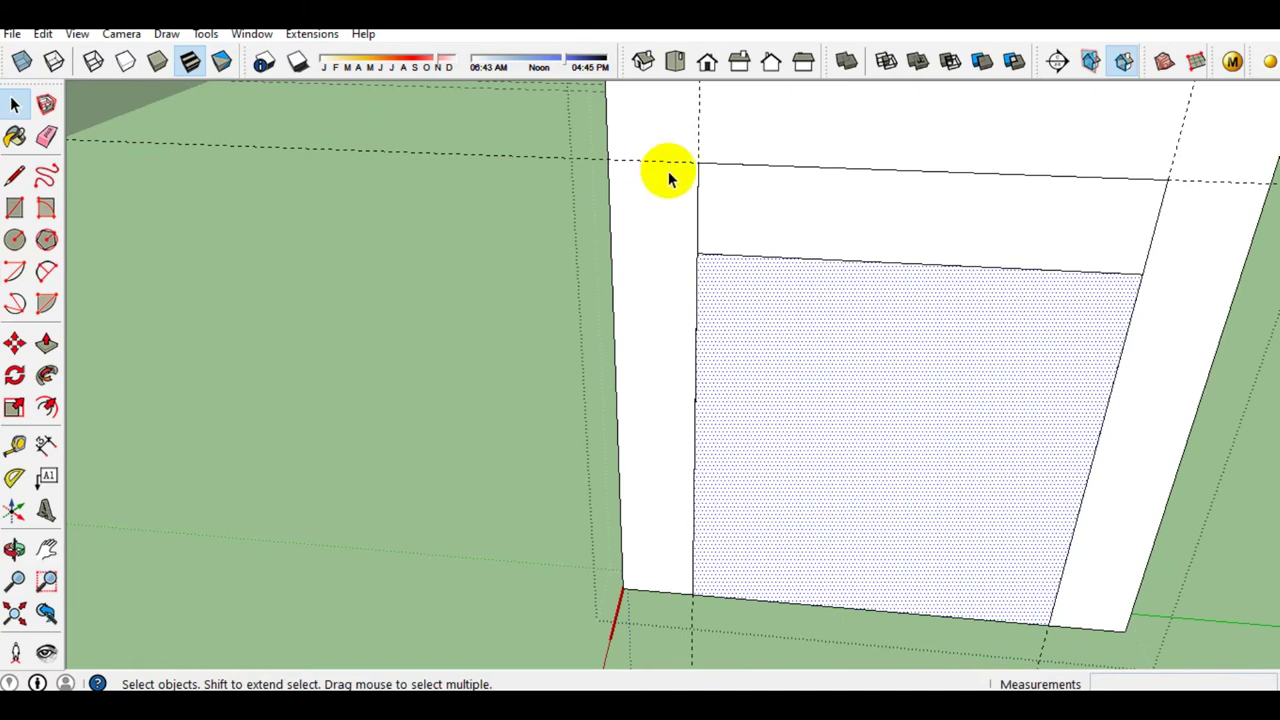
{"action": "mouse_move", "coordinate": [677, 251]}
{"action": "middle_mouse_down"}
{"action": "mouse_move", "coordinate": [888, 289]}
{"action": "mouse_move", "coordinate": [683, 206]}
{"action": "mouse_move", "coordinate": [764, 368]}
{"action": "middle_mouse_up"}
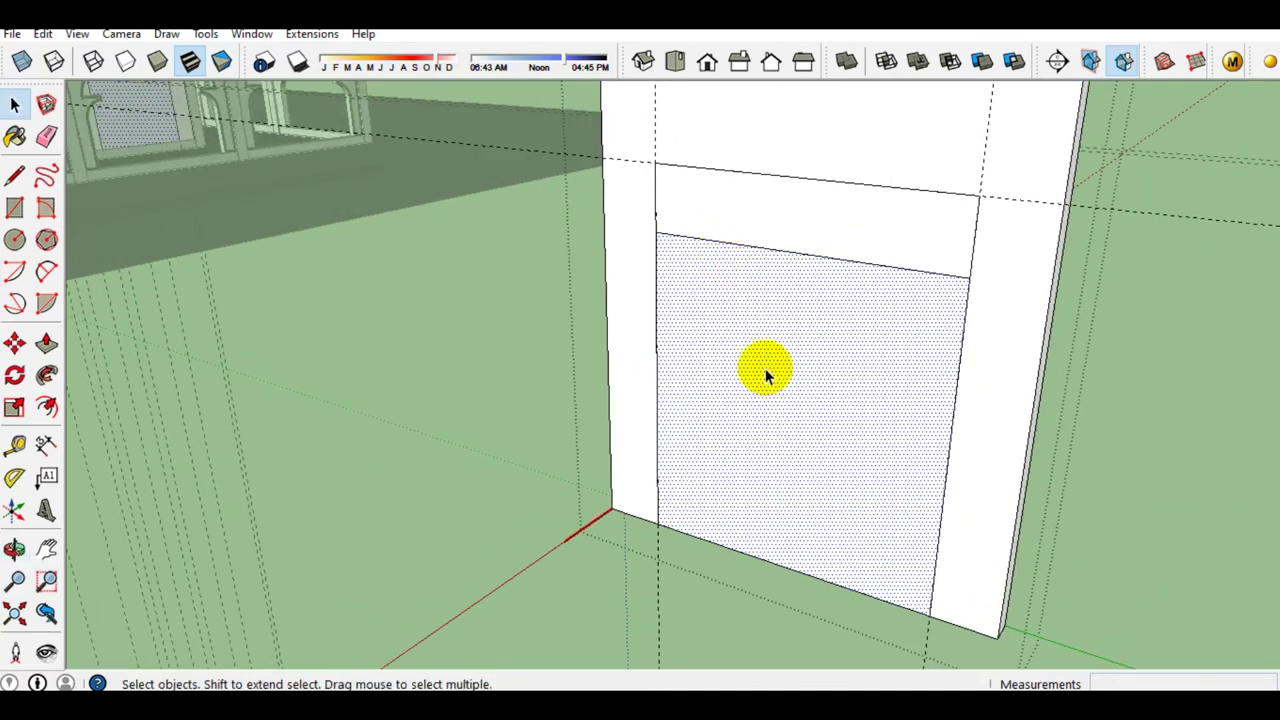
{"action": "key", "text": "f"}
{"action": "mouse_move", "coordinate": [765, 371]}
{"action": "middle_mouse_down"}
{"action": "mouse_move", "coordinate": [674, 423]}
{"action": "mouse_move", "coordinate": [677, 443]}
{"action": "mouse_move", "coordinate": [734, 409]}
{"action": "mouse_move", "coordinate": [748, 430]}
{"action": "middle_mouse_up"}
Draw a narrow vertical rectangle strip on the wall left of the door opening
{"action": "key", "text": "r"}
{"action": "scroll", "coordinate": [729, 343], "scroll_direction": "down", "scroll_amount": 2}
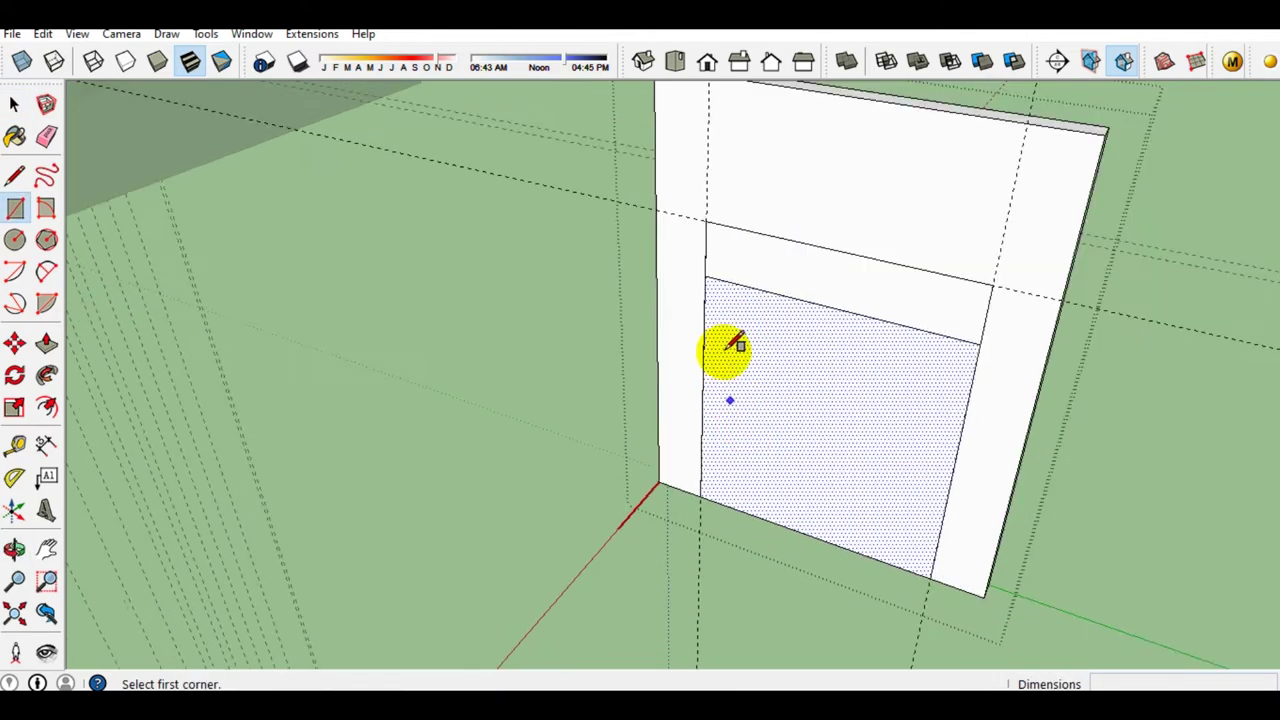
{"action": "scroll", "coordinate": [663, 206], "scroll_direction": "up", "scroll_amount": 3}
{"action": "scroll", "coordinate": [648, 190], "scroll_direction": "up", "scroll_amount": 2}
{"action": "left_click", "coordinate": [643, 193]}
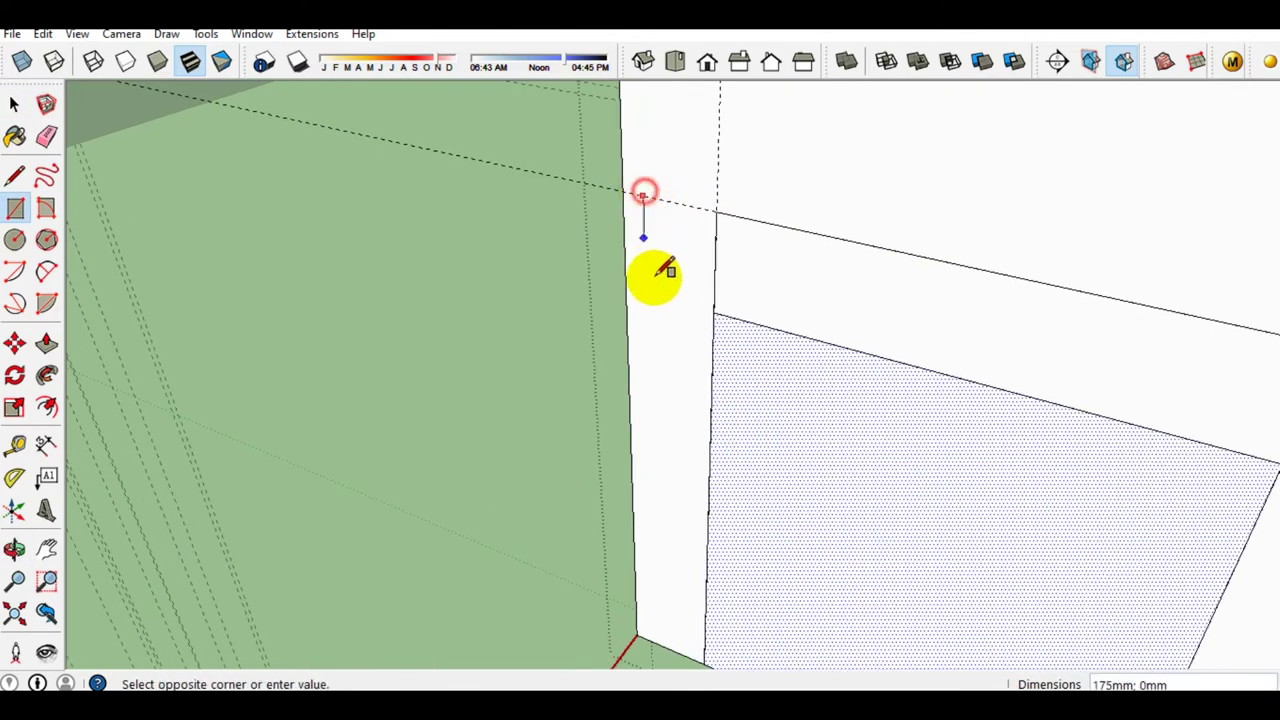
{"action": "scroll", "coordinate": [670, 420], "scroll_direction": "down", "scroll_amount": 2}
{"action": "scroll", "coordinate": [680, 520], "scroll_direction": "up", "scroll_amount": 2}
{"action": "scroll", "coordinate": [705, 480], "scroll_direction": "up", "scroll_amount": 2}
{"action": "scroll", "coordinate": [718, 447], "scroll_direction": "up", "scroll_amount": 1}
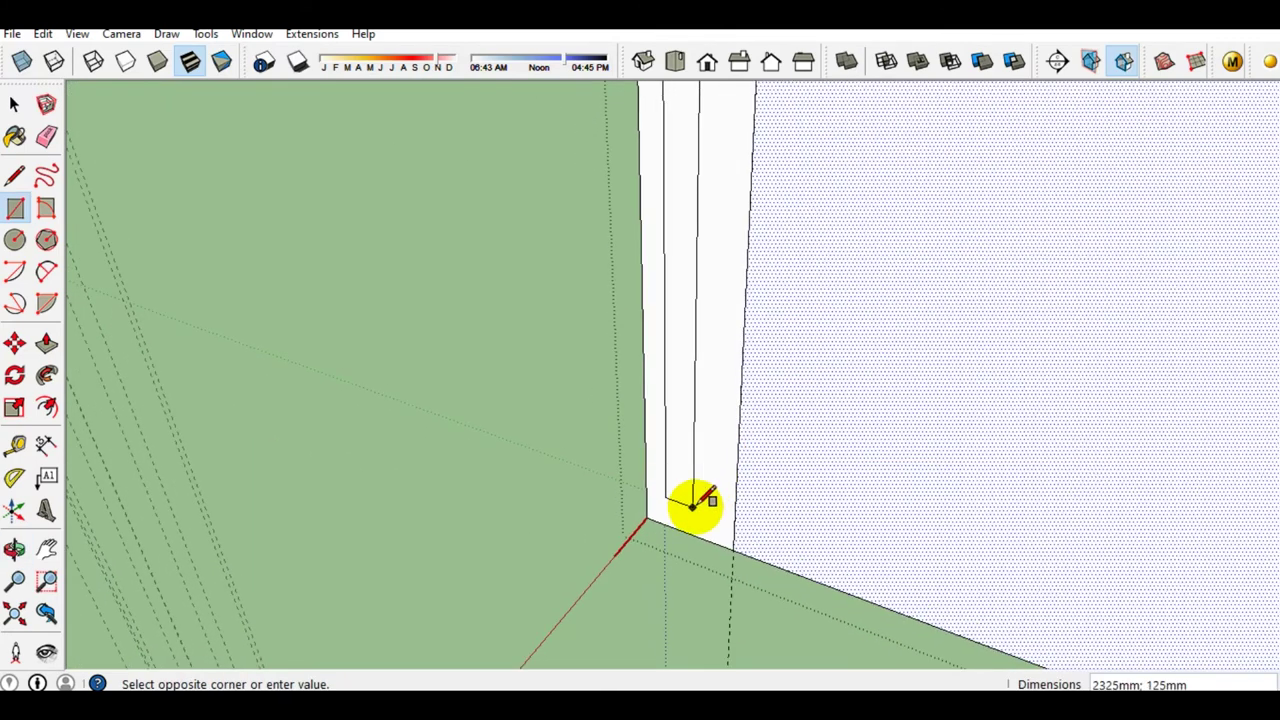
{"action": "left_click", "coordinate": [722, 500]}
{"action": "key", "text": "space"}
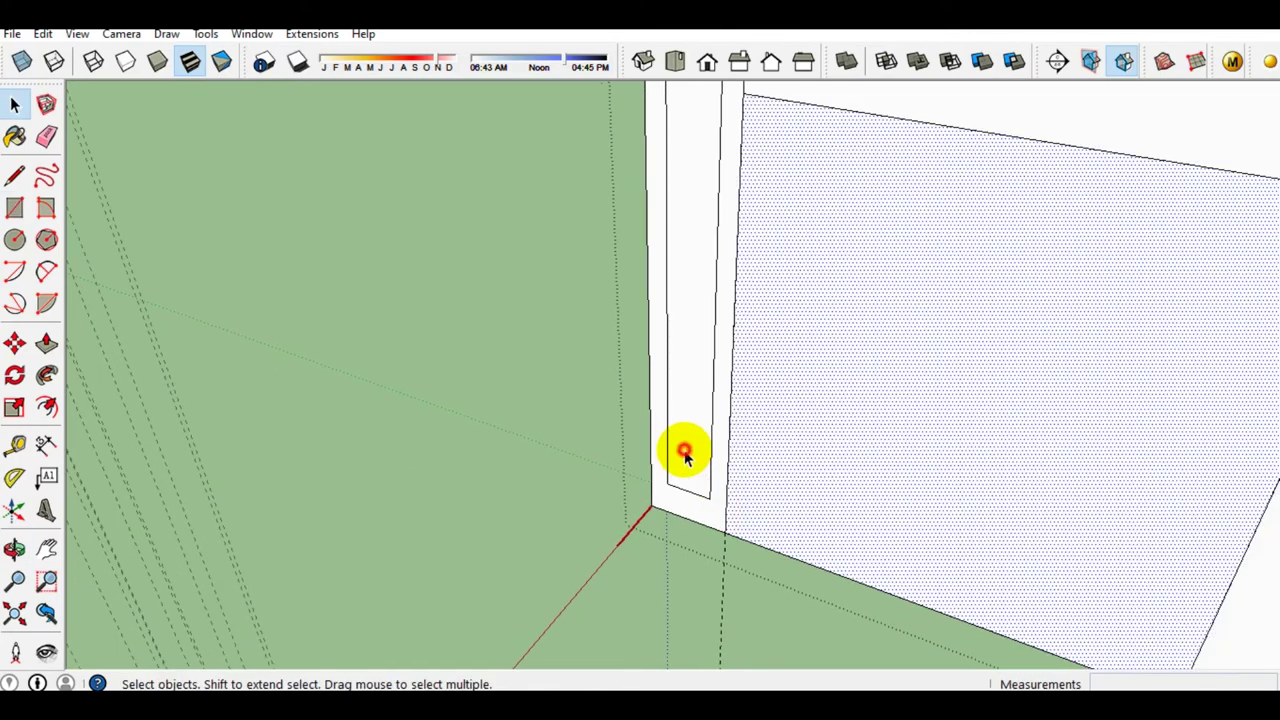
Copy the narrow strip 2300 mm to the right side of the door opening
{"action": "left_click", "coordinate": [686, 470]}
{"action": "key", "text": "m"}
{"action": "scroll", "coordinate": [645, 500], "scroll_direction": "up", "scroll_amount": 1}
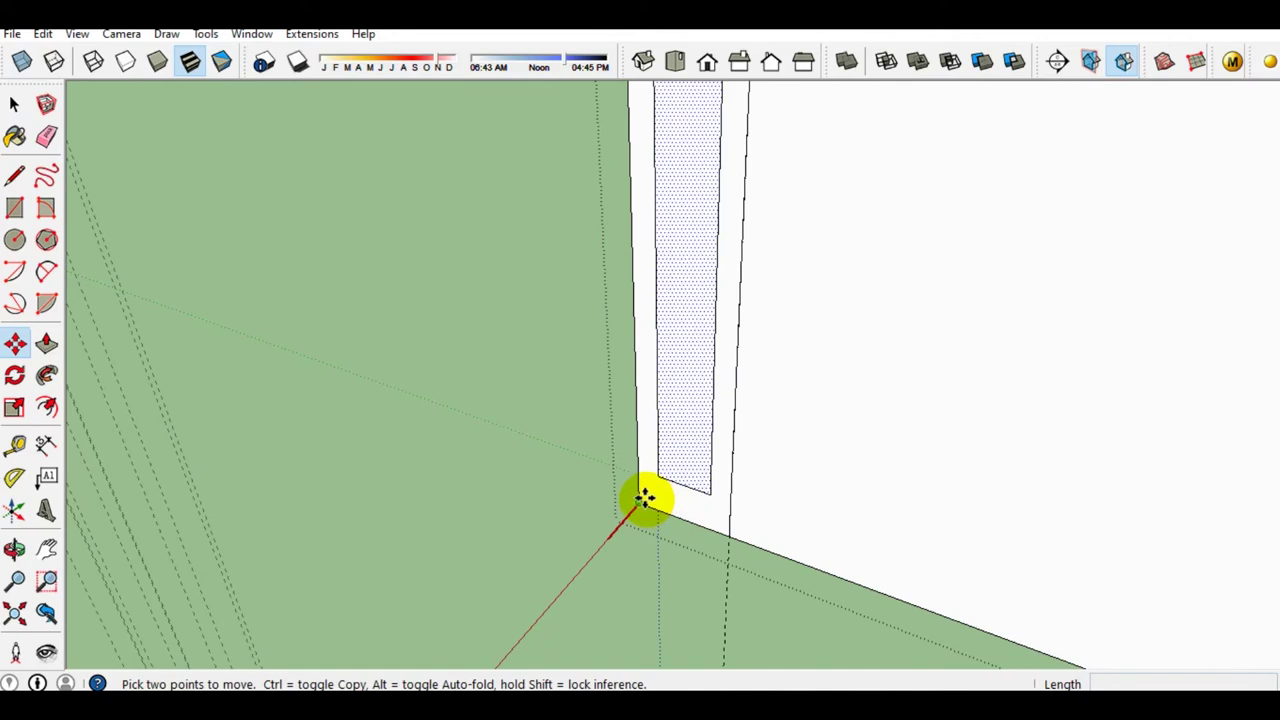
{"action": "left_click", "coordinate": [645, 500]}
{"action": "key", "text": "ctrl"}
{"action": "scroll", "coordinate": [731, 480], "scroll_direction": "down", "scroll_amount": 3}
{"action": "scroll", "coordinate": [914, 551], "scroll_direction": "up", "scroll_amount": 2}
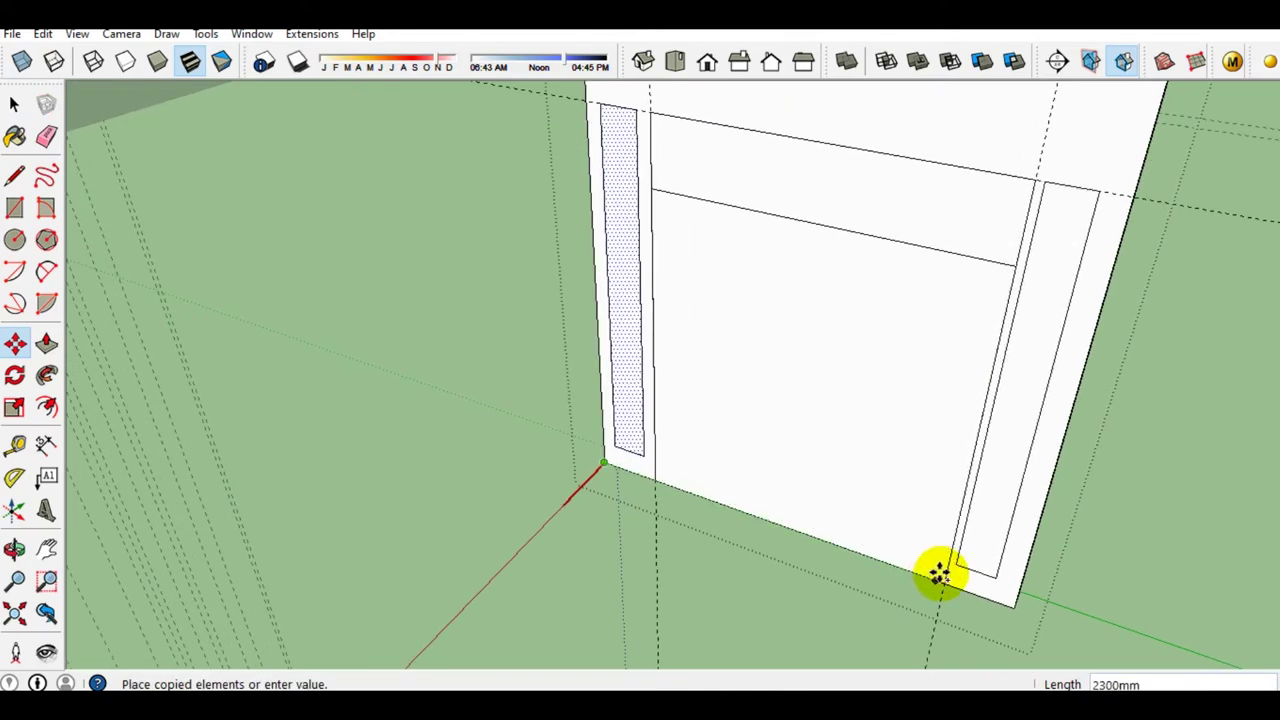
{"action": "left_click", "coordinate": [948, 580]}
{"action": "key", "text": "space"}
{"action": "middle_click_drag", "start_coordinate": [957, 486], "coordinate": [920, 429]}
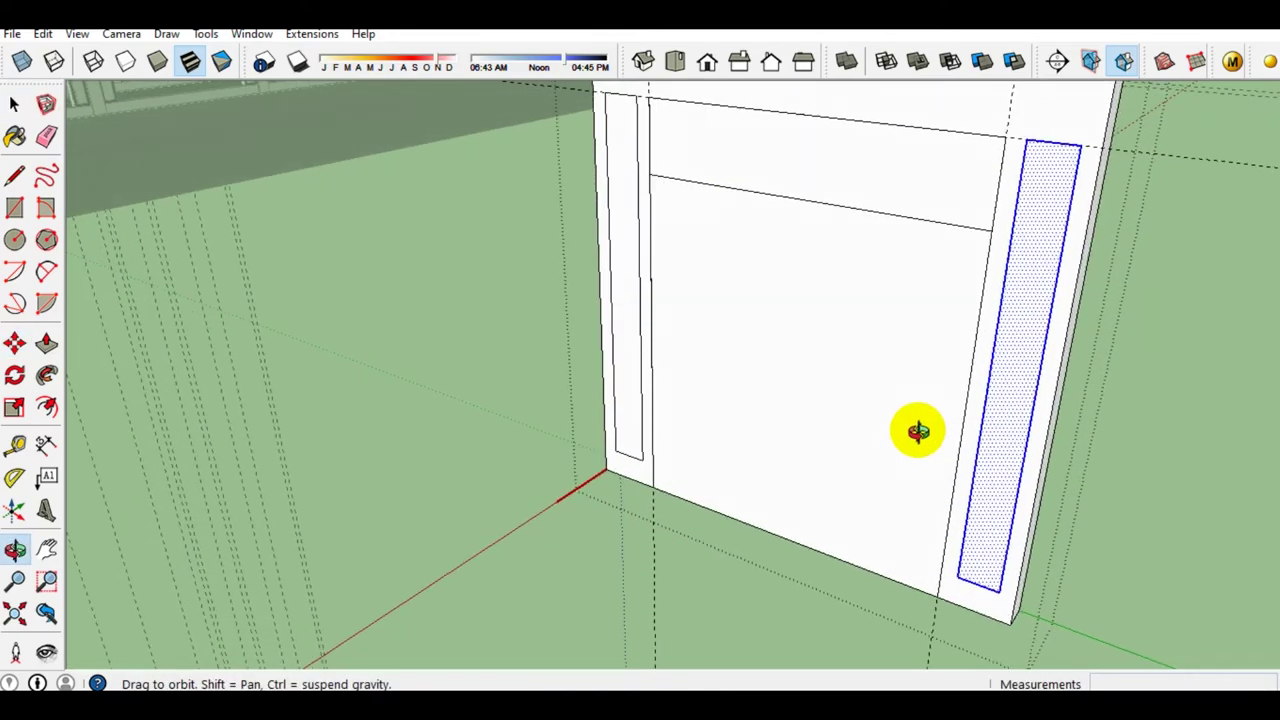
{"action": "left_click", "coordinate": [846, 389]}
{"action": "middle_click_drag", "start_coordinate": [738, 372], "coordinate": [737, 366]}
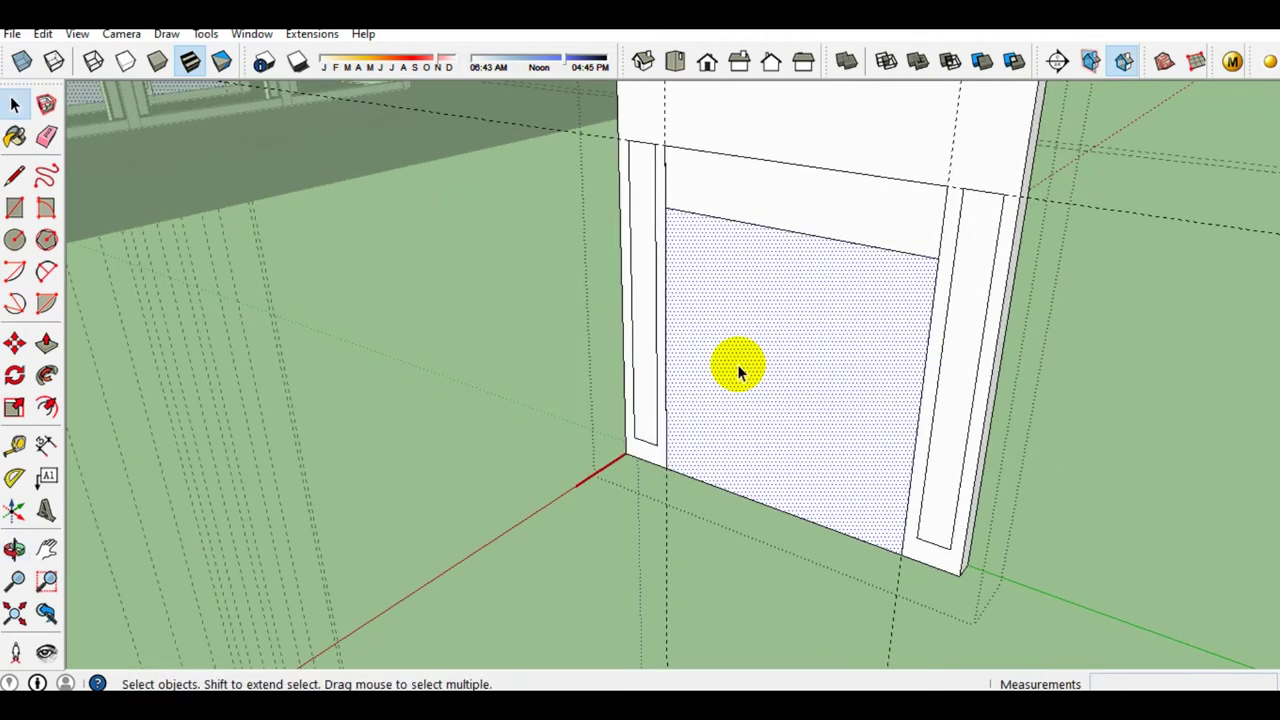
Draw a vertical line through the door face, dividing it into two panels
{"action": "key", "text": "l"}
{"action": "left_click", "coordinate": [789, 233]}
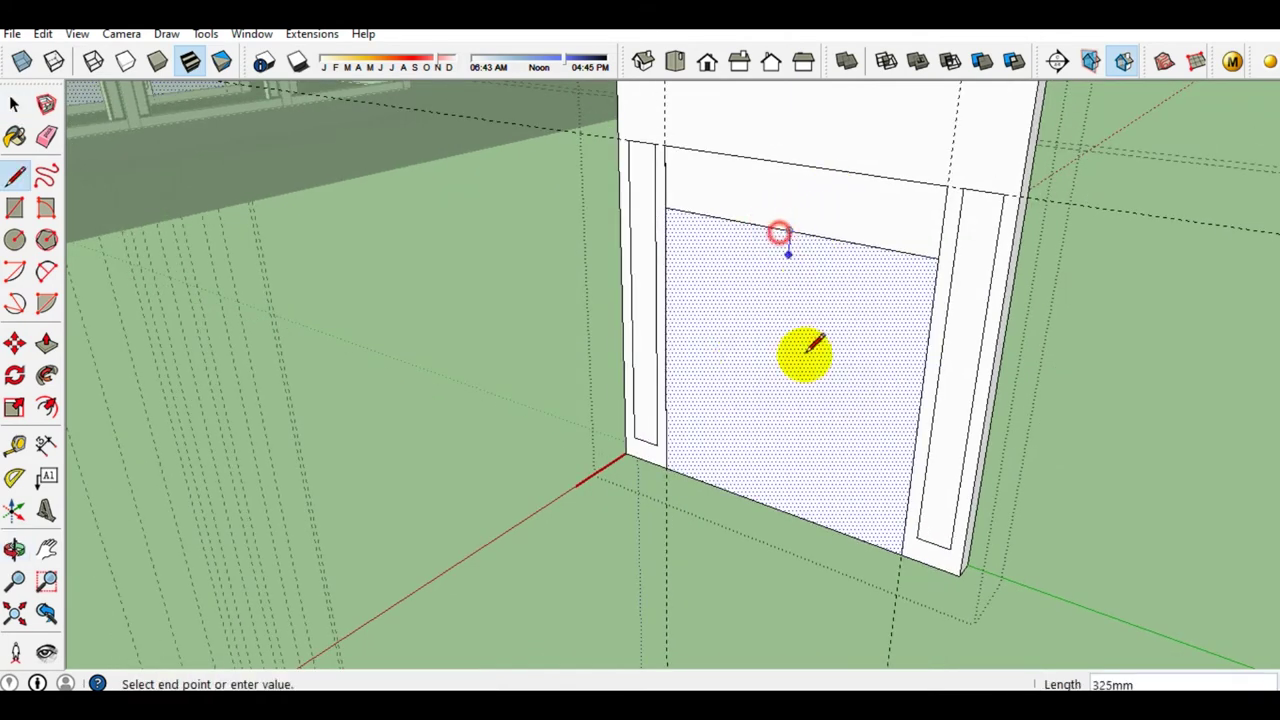
{"action": "left_click", "coordinate": [776, 506]}
{"action": "key", "text": "space"}
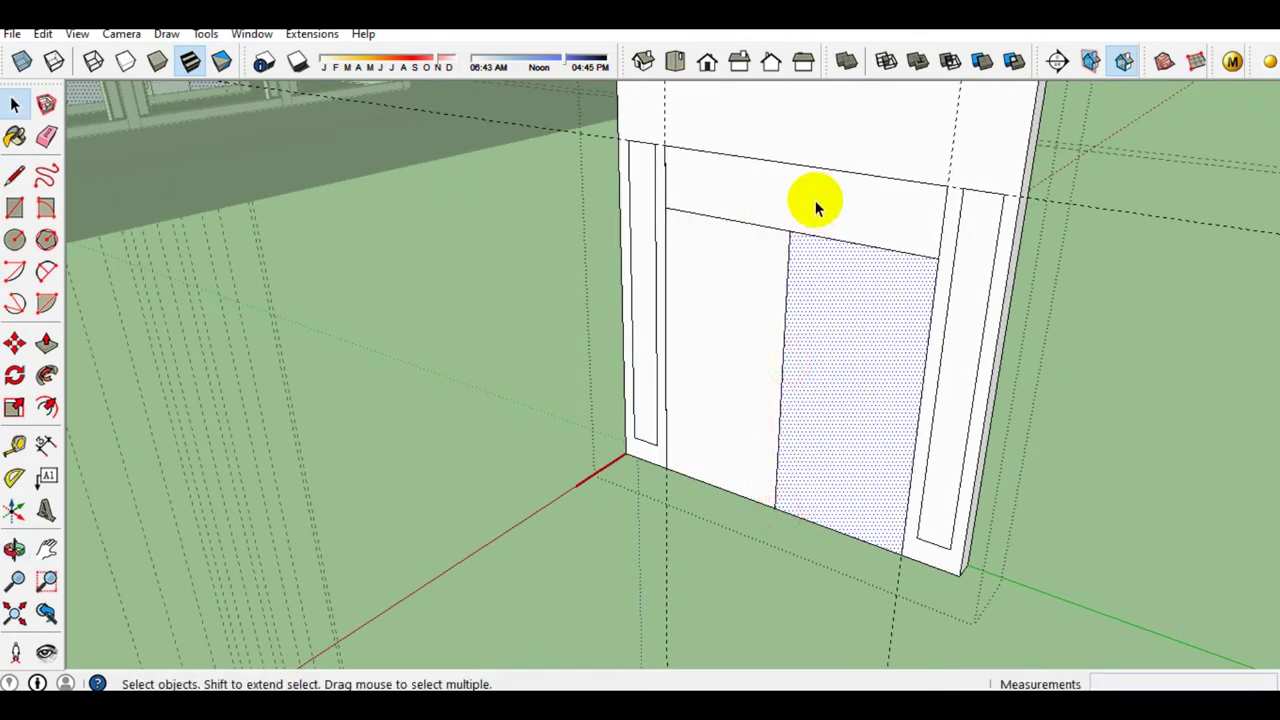
Offset the outline of the strip above the door inward
{"action": "left_click", "coordinate": [815, 200]}
{"action": "middle_click_drag", "start_coordinate": [815, 200], "coordinate": [830, 223]}
{"action": "scroll", "coordinate": [830, 223], "scroll_direction": "up", "scroll_amount": 3}
{"action": "key", "text": "f"}
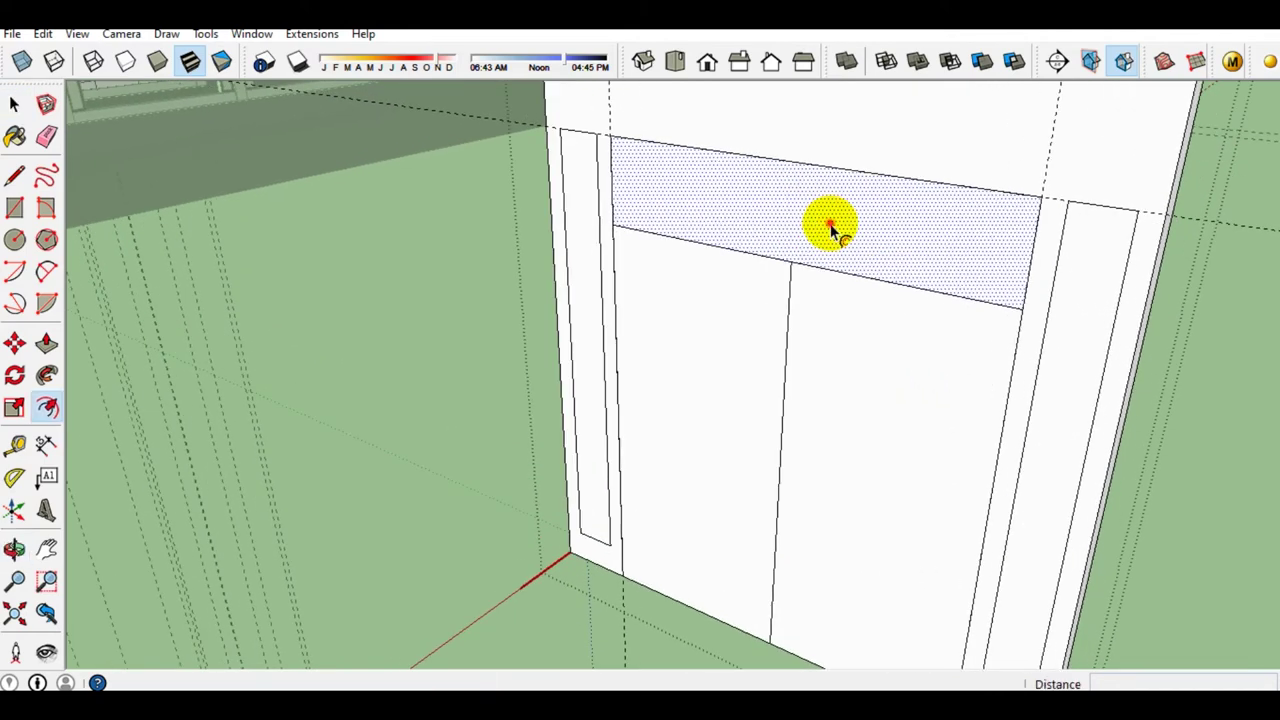
{"action": "left_click", "coordinate": [830, 223]}
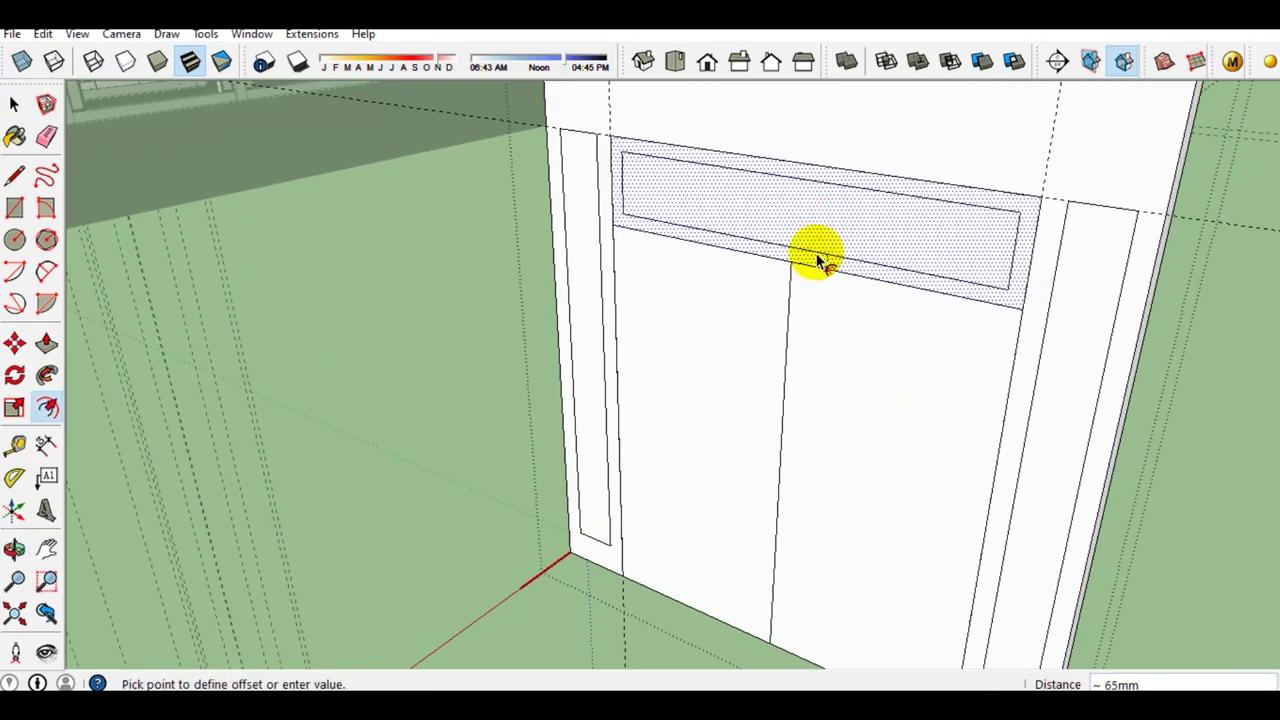
{"action": "type", "text": "6"}
{"action": "key", "text": "Return"}
{"action": "key", "text": "space"}
Push the inner strip face 400 mm through the wall to form a transom window
{"action": "left_click", "coordinate": [814, 240]}
{"action": "scroll", "coordinate": [814, 240], "scroll_direction": "up", "scroll_amount": 1}
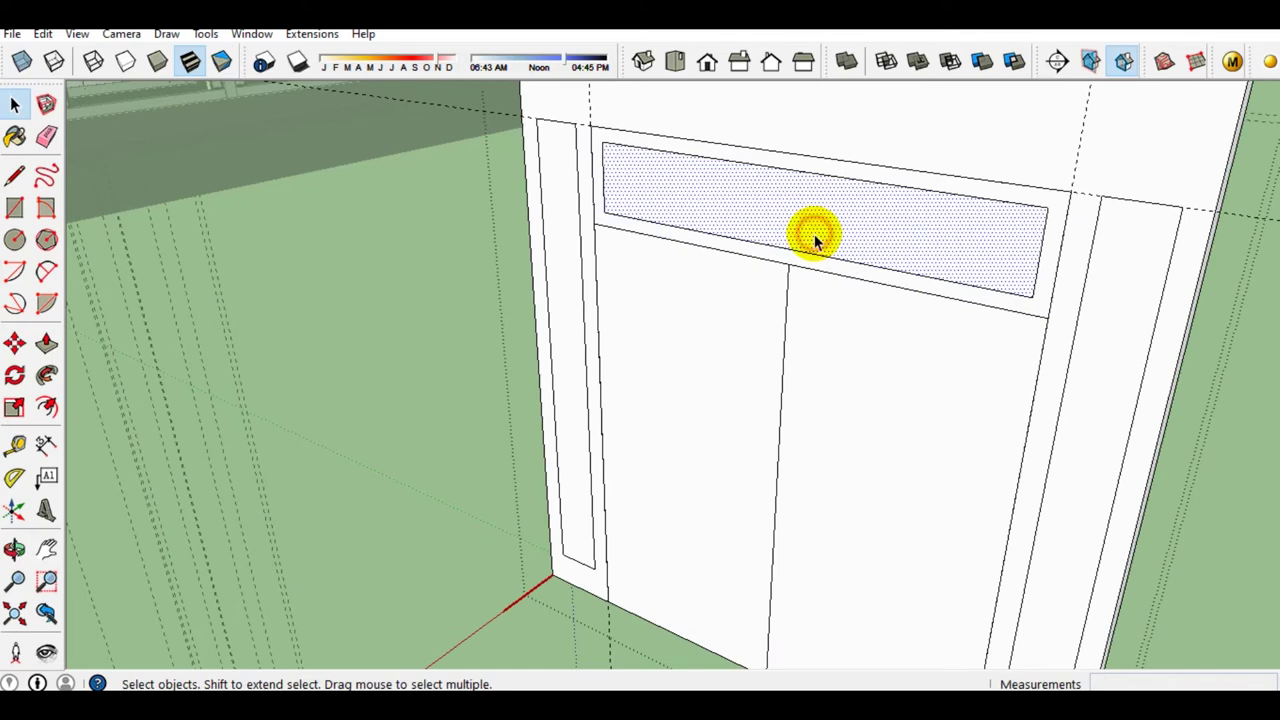
{"action": "key", "text": "p"}
{"action": "left_click", "coordinate": [814, 236]}
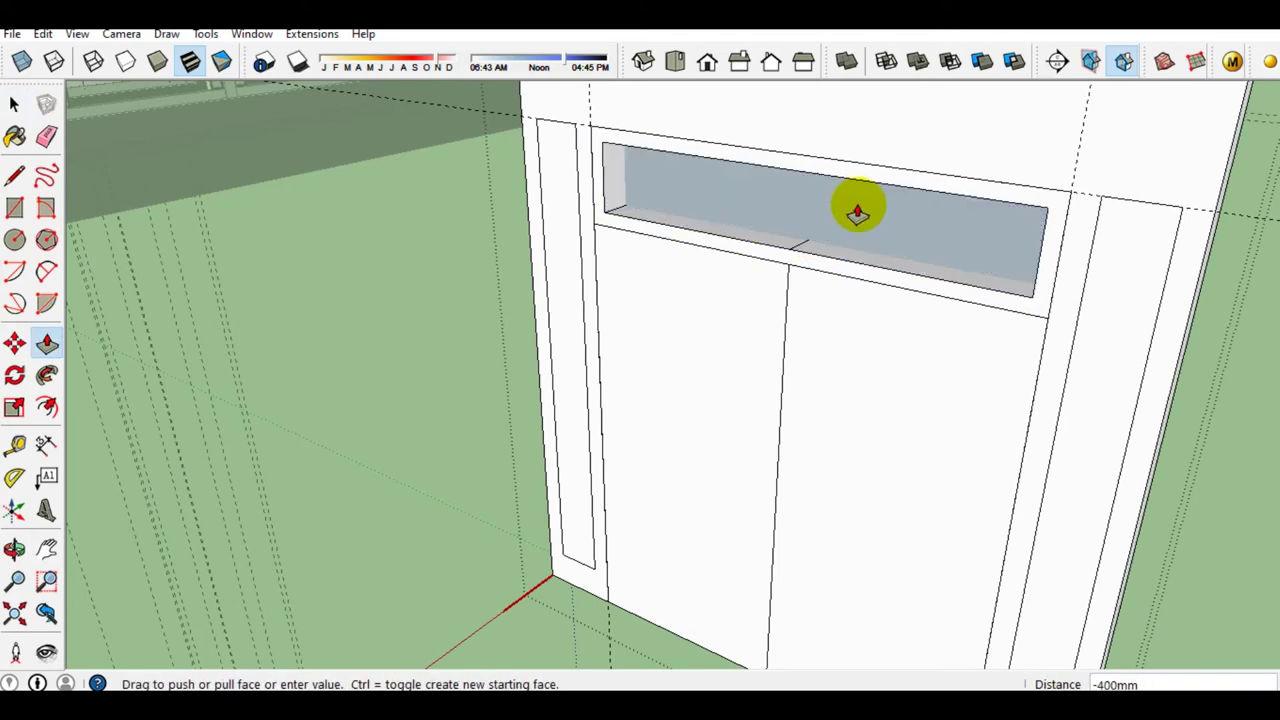
{"action": "left_click", "coordinate": [849, 240]}
{"action": "key", "text": "space"}
{"action": "scroll", "coordinate": [823, 300], "scroll_direction": "down", "scroll_amount": 3}
{"action": "scroll", "coordinate": [824, 298], "scroll_direction": "up", "scroll_amount": 2}
{"action": "scroll", "coordinate": [824, 298], "scroll_direction": "up", "scroll_amount": 1}
{"action": "scroll", "coordinate": [777, 266], "scroll_direction": "down", "scroll_amount": 1}
{"action": "scroll", "coordinate": [777, 265], "scroll_direction": "up", "scroll_amount": 1}
{"action": "left_click", "coordinate": [777, 263]}
{"action": "middle_click_drag", "start_coordinate": [777, 263], "coordinate": [743, 313]}
{"action": "scroll", "coordinate": [743, 313], "scroll_direction": "down", "scroll_amount": 1}
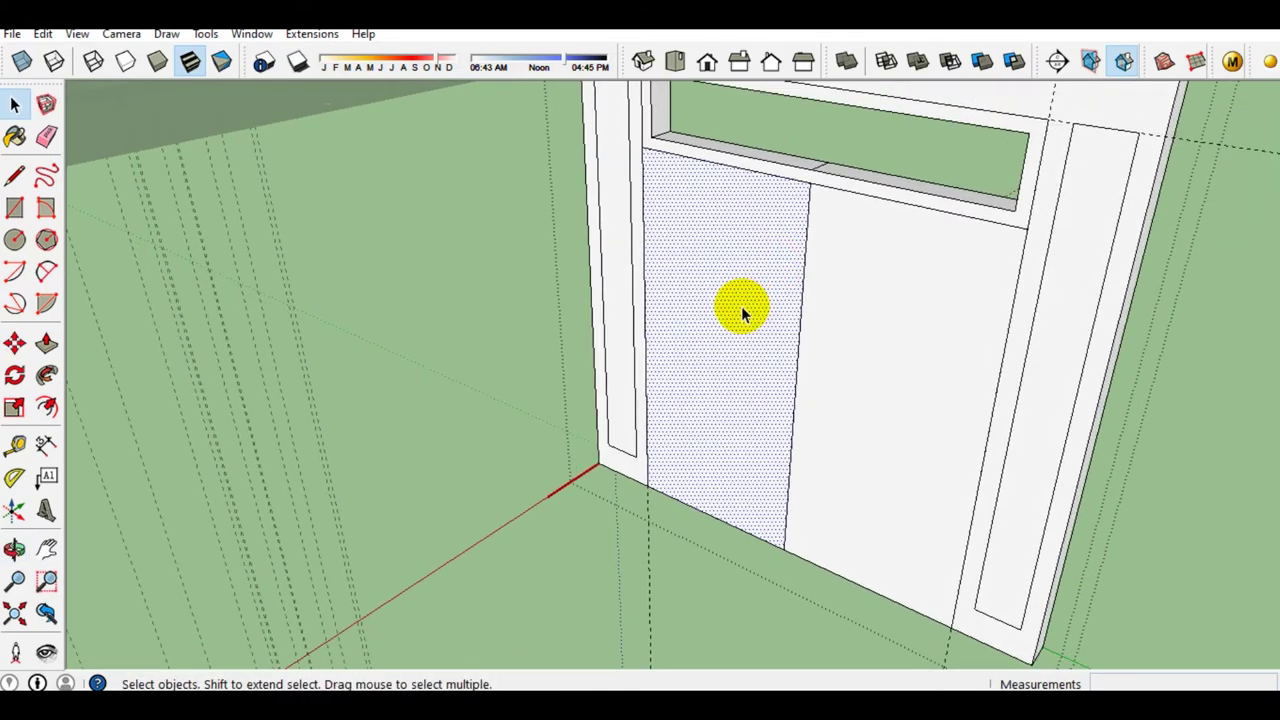
{"action": "mouse_move", "coordinate": [777, 266]}
{"action": "middle_mouse_down"}
{"action": "mouse_move", "coordinate": [797, 251]}
{"action": "mouse_move", "coordinate": [794, 297]}
{"action": "mouse_move", "coordinate": [1057, 337]}
{"action": "middle_mouse_up"}
Push the right frame strip through the wall into an open slot
{"action": "left_click", "coordinate": [1060, 342]}
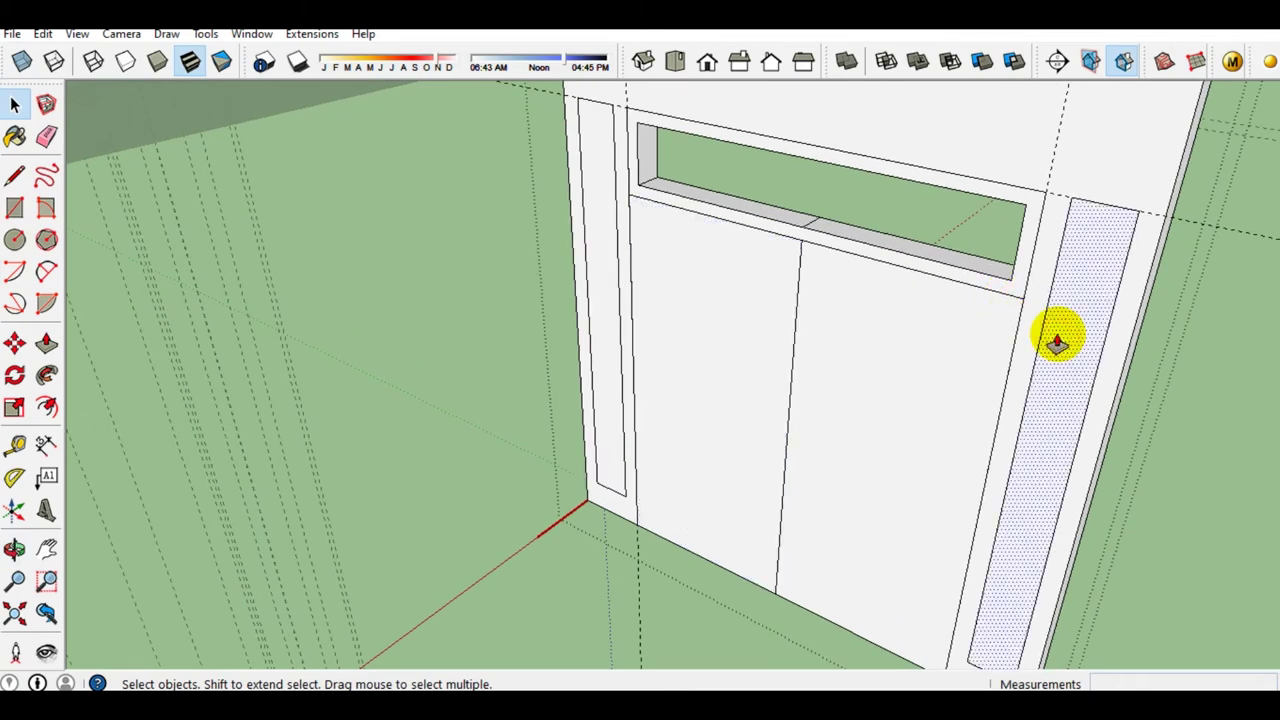
{"action": "key", "text": "p"}
{"action": "left_click", "coordinate": [1058, 345]}
{"action": "left_click", "coordinate": [1023, 306]}
{"action": "mouse_move", "coordinate": [1023, 306]}
{"action": "middle_mouse_down"}
{"action": "mouse_move", "coordinate": [663, 310]}
{"action": "mouse_move", "coordinate": [709, 334]}
{"action": "middle_mouse_up"}
Push the left frame strip 150 mm through the wall so it matches the right one
{"action": "left_click", "coordinate": [710, 336]}
{"action": "key", "text": "p"}
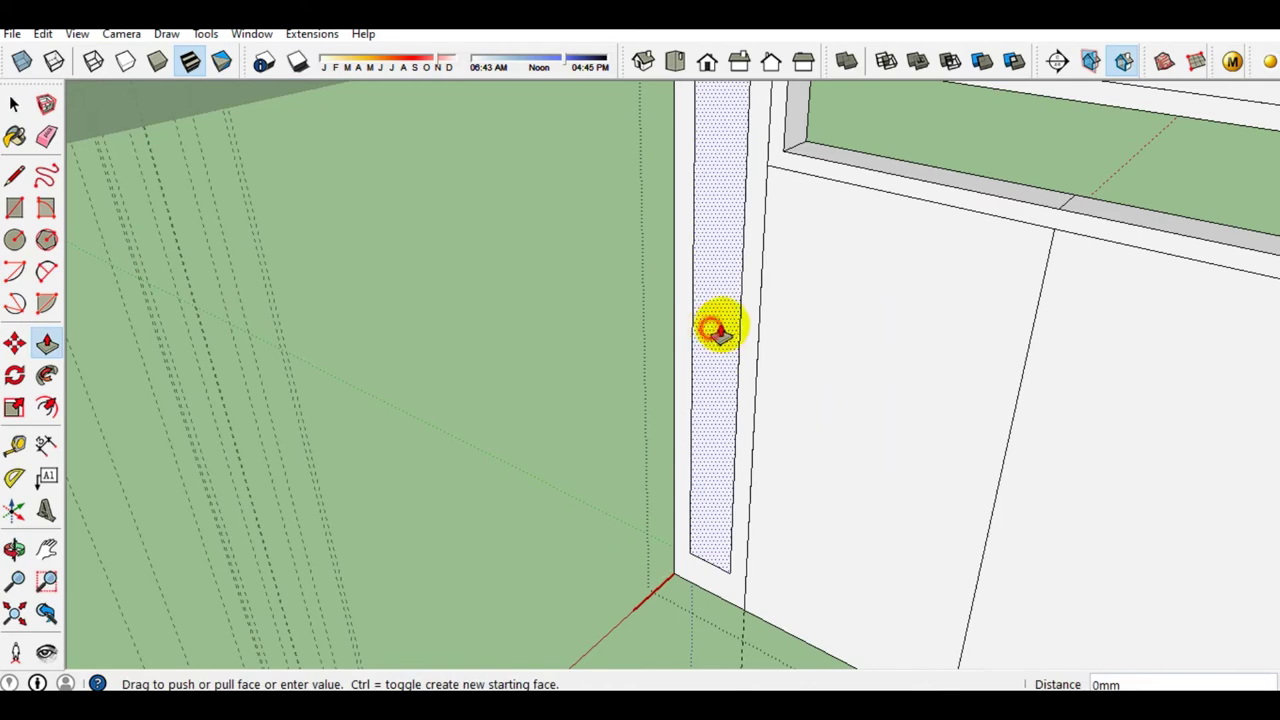
{"action": "left_click", "coordinate": [710, 333]}
{"action": "left_click", "coordinate": [720, 289]}
{"action": "key", "text": "space"}
{"action": "mouse_move", "coordinate": [717, 286]}
{"action": "middle_mouse_down"}
{"action": "mouse_move", "coordinate": [800, 394]}
{"action": "mouse_move", "coordinate": [766, 314]}
{"action": "mouse_move", "coordinate": [717, 403]}
{"action": "middle_mouse_up"}
Select the left door panel and try the Eraser without removing anything
{"action": "left_click", "coordinate": [772, 308]}
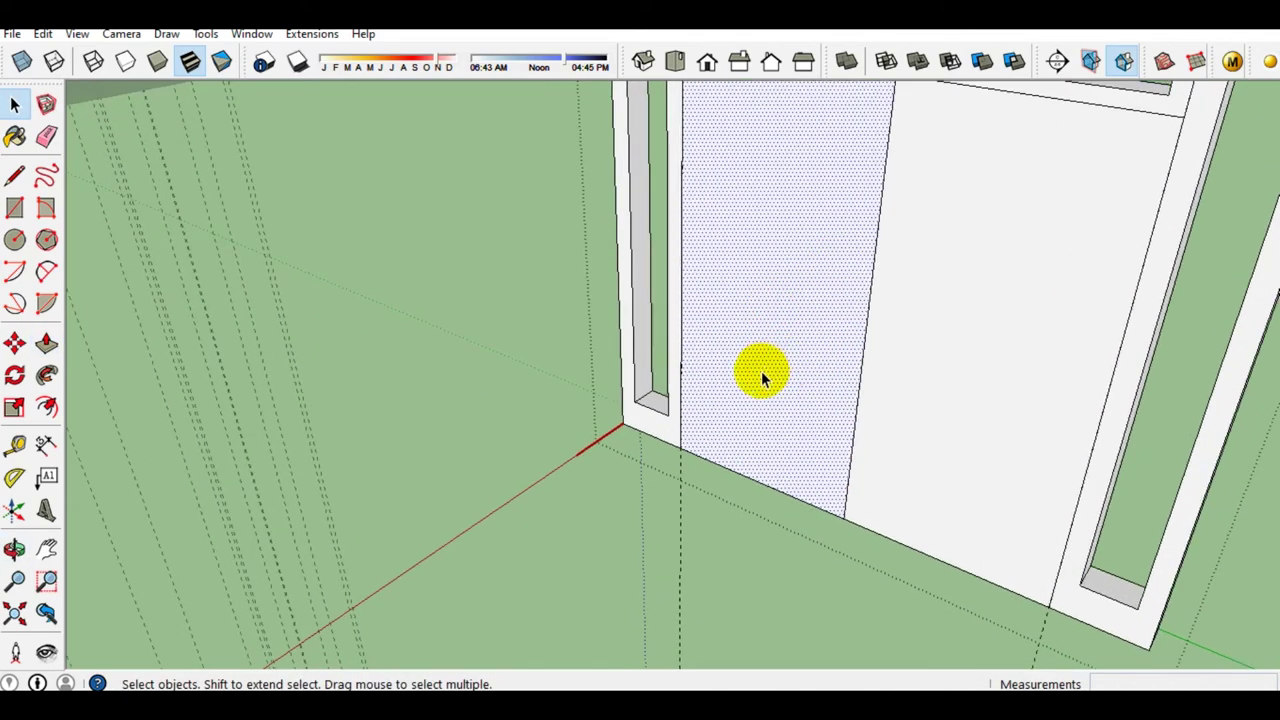
{"action": "key", "text": "e"}
{"action": "left_click", "coordinate": [700, 463]}
{"action": "key", "text": "space"}
{"action": "scroll", "coordinate": [745, 403], "scroll_direction": "down", "scroll_amount": 3}
{"action": "mouse_move", "coordinate": [745, 403]}
{"action": "middle_mouse_down"}
{"action": "mouse_move", "coordinate": [849, 309]}
{"action": "mouse_move", "coordinate": [834, 349]}
{"action": "middle_mouse_up"}
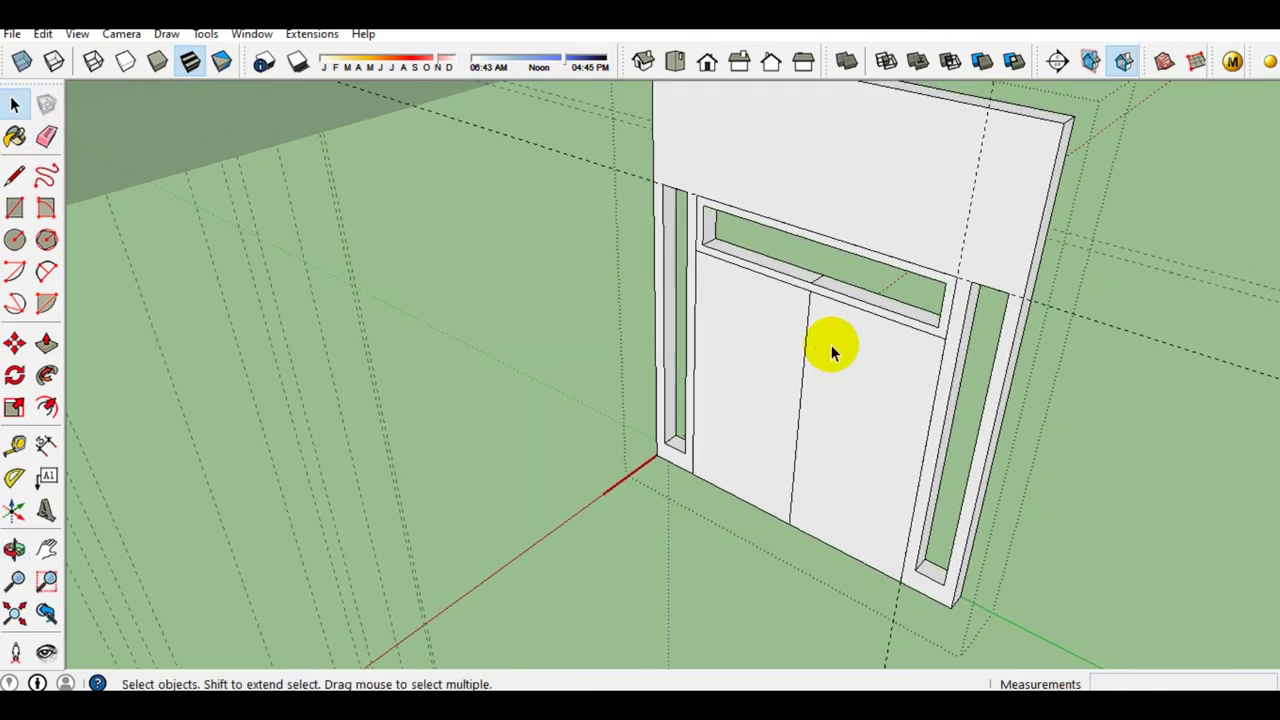
{"action": "scroll", "coordinate": [834, 349], "scroll_direction": "up", "scroll_amount": 2}
{"action": "key", "text": "e"}
{"action": "scroll", "coordinate": [1015, 258], "scroll_direction": "up", "scroll_amount": 2}
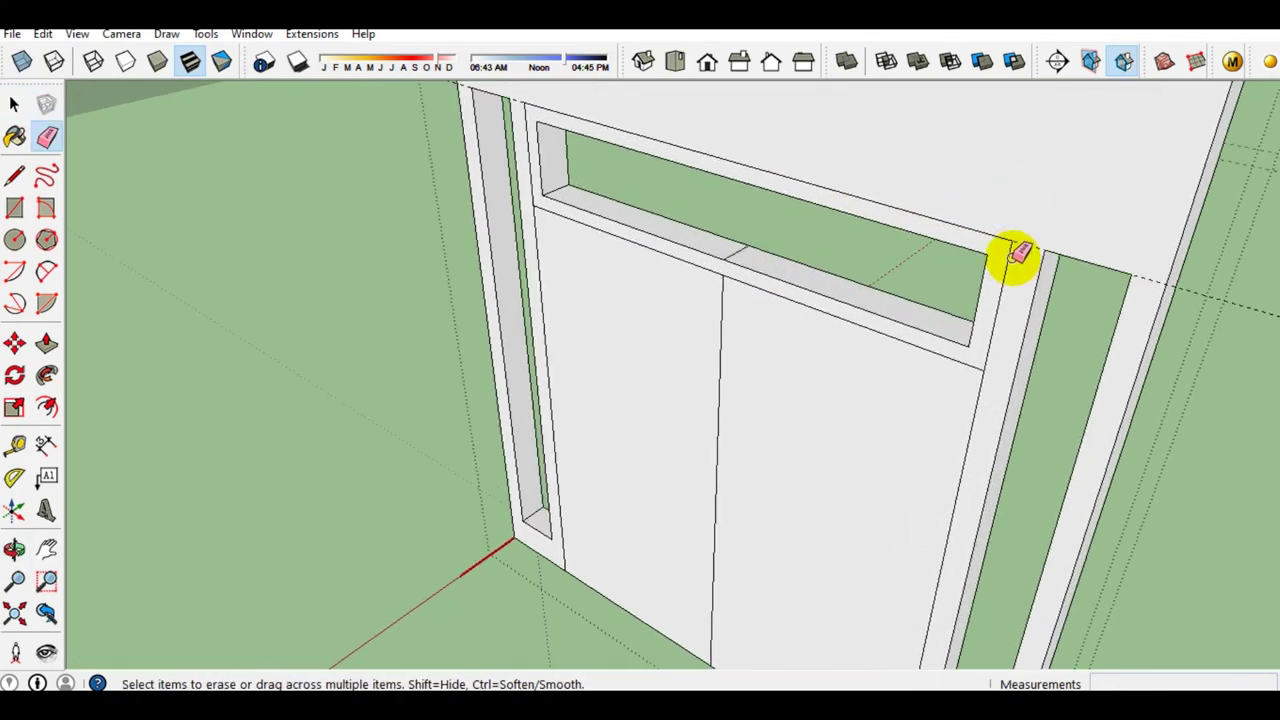
{"action": "key", "text": "space"}
{"action": "scroll", "coordinate": [877, 340], "scroll_direction": "down", "scroll_amount": 3}
Select the right door panel and inspect the lower door from nearby angles
{"action": "left_click", "coordinate": [875, 338]}
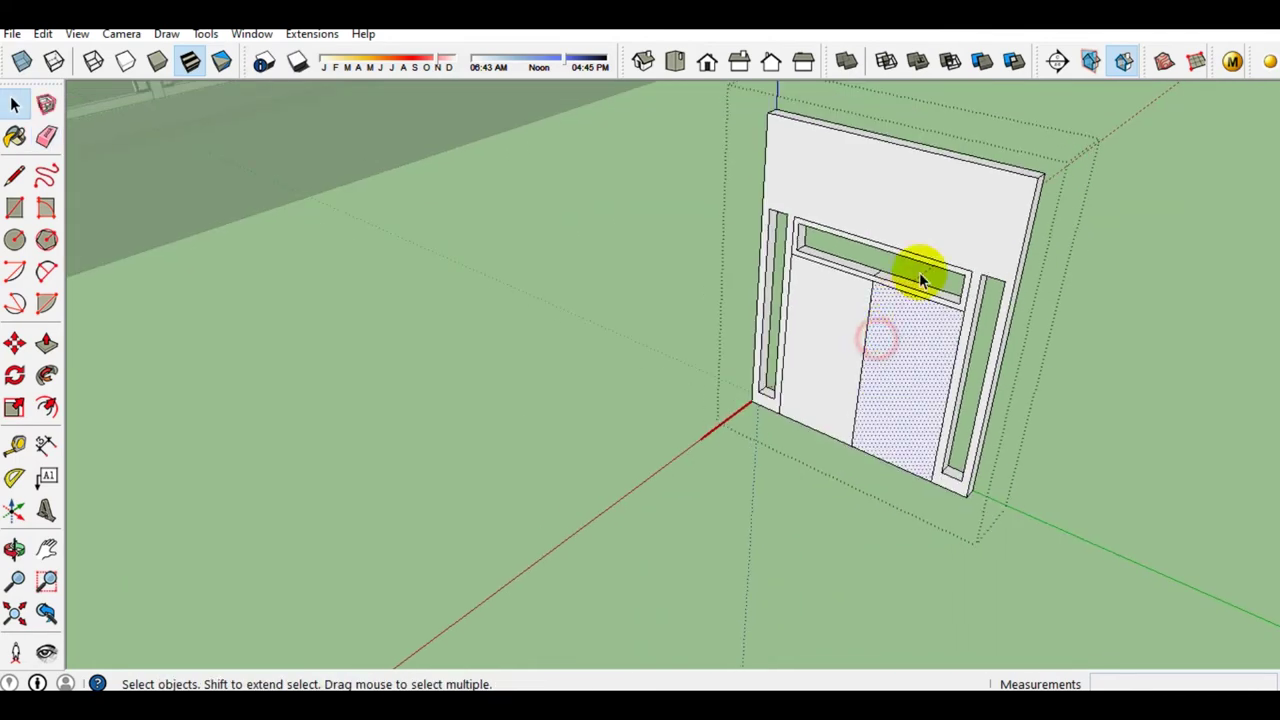
{"action": "scroll", "coordinate": [902, 358], "scroll_direction": "up", "scroll_amount": 2}
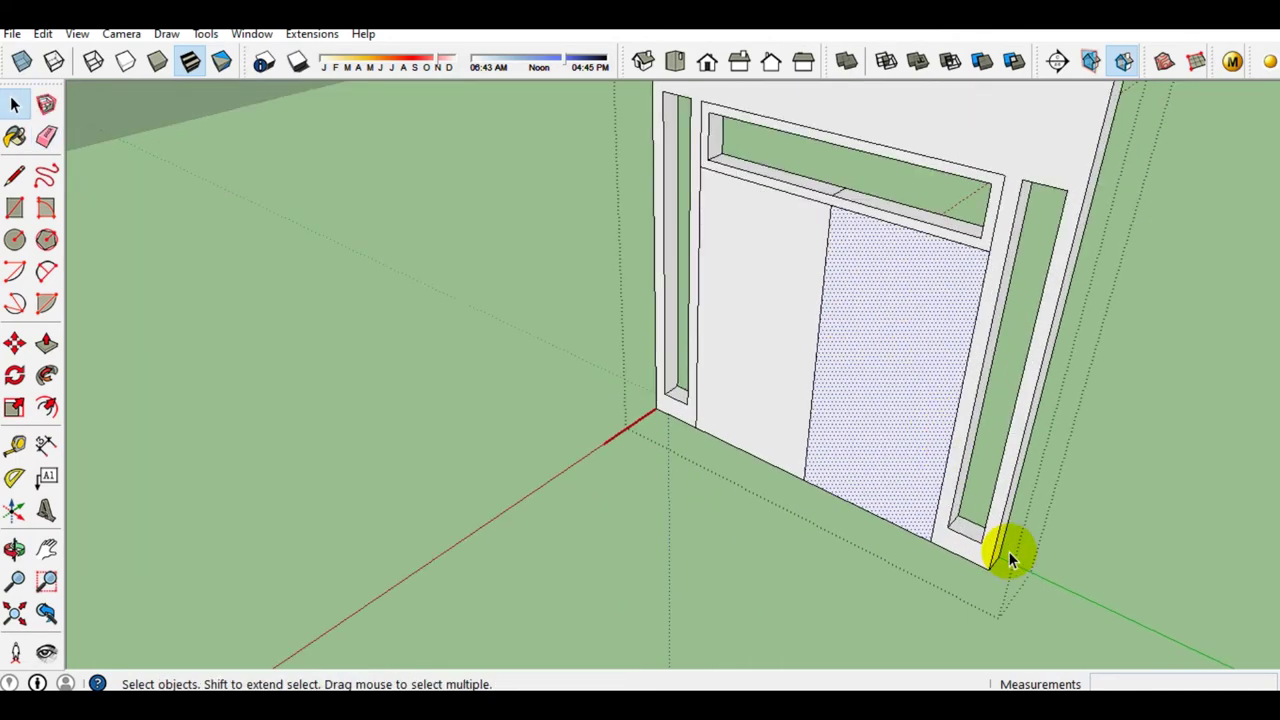
{"action": "scroll", "coordinate": [1006, 551], "scroll_direction": "up", "scroll_amount": 3}
{"action": "mouse_move", "coordinate": [766, 471]}
{"action": "middle_mouse_down"}
{"action": "mouse_move", "coordinate": [803, 475]}
{"action": "mouse_move", "coordinate": [894, 374]}
{"action": "middle_mouse_up"}
{"action": "scroll", "coordinate": [803, 475], "scroll_direction": "down", "scroll_amount": 3}
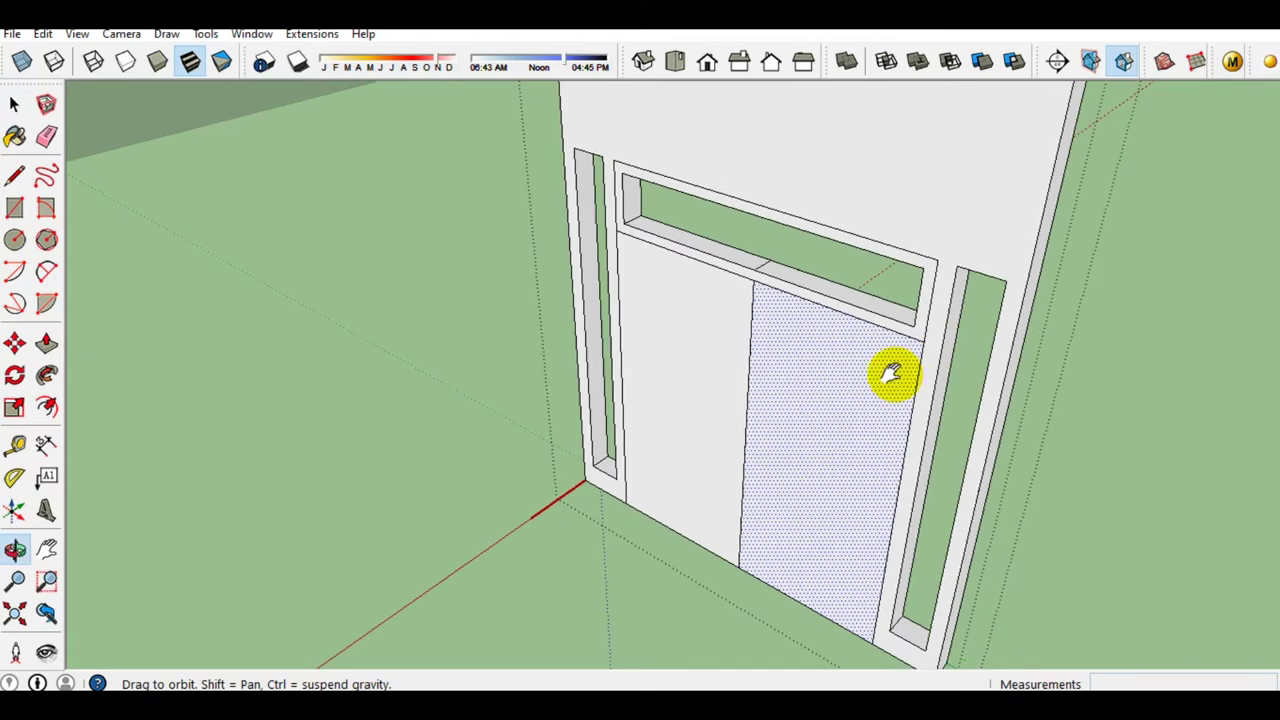
{"action": "scroll", "coordinate": [943, 323], "scroll_direction": "up", "scroll_amount": 2}
{"action": "middle_click_drag", "start_coordinate": [943, 323], "coordinate": [969, 355]}
Attempt lines from the transom corner, cancelling each attempt
{"action": "key", "text": "l"}
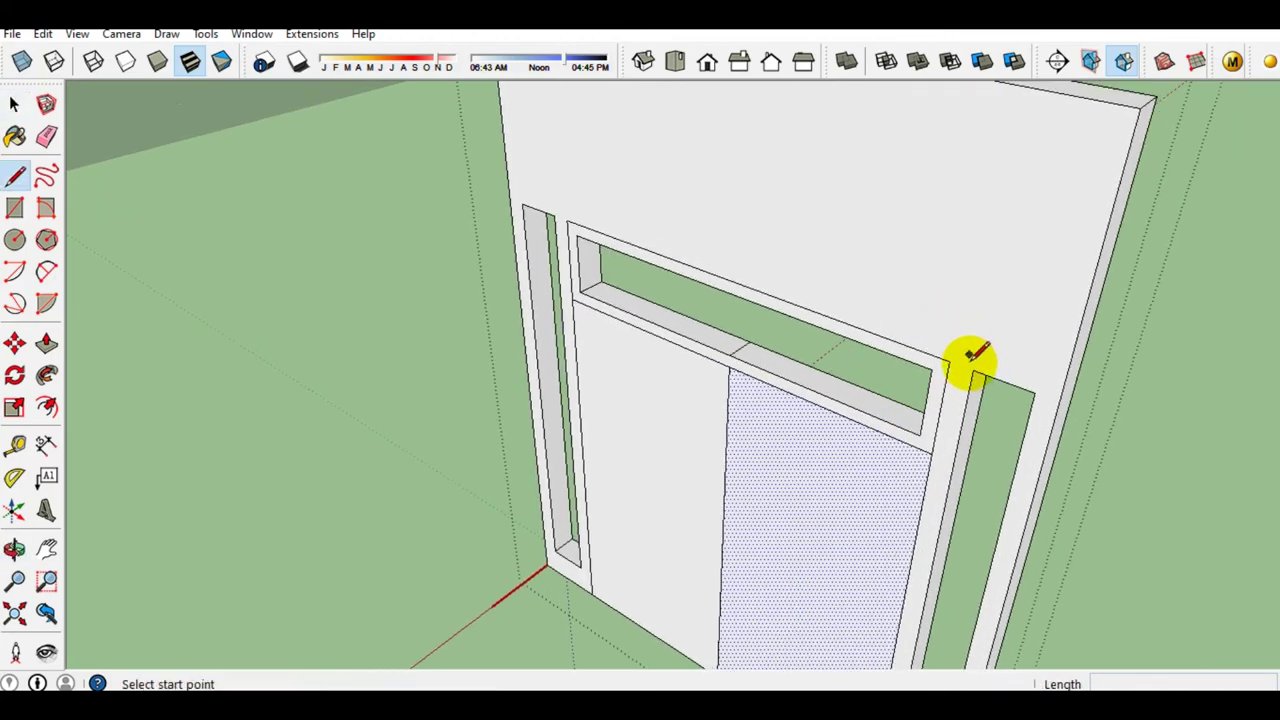
{"action": "left_click", "coordinate": [948, 366]}
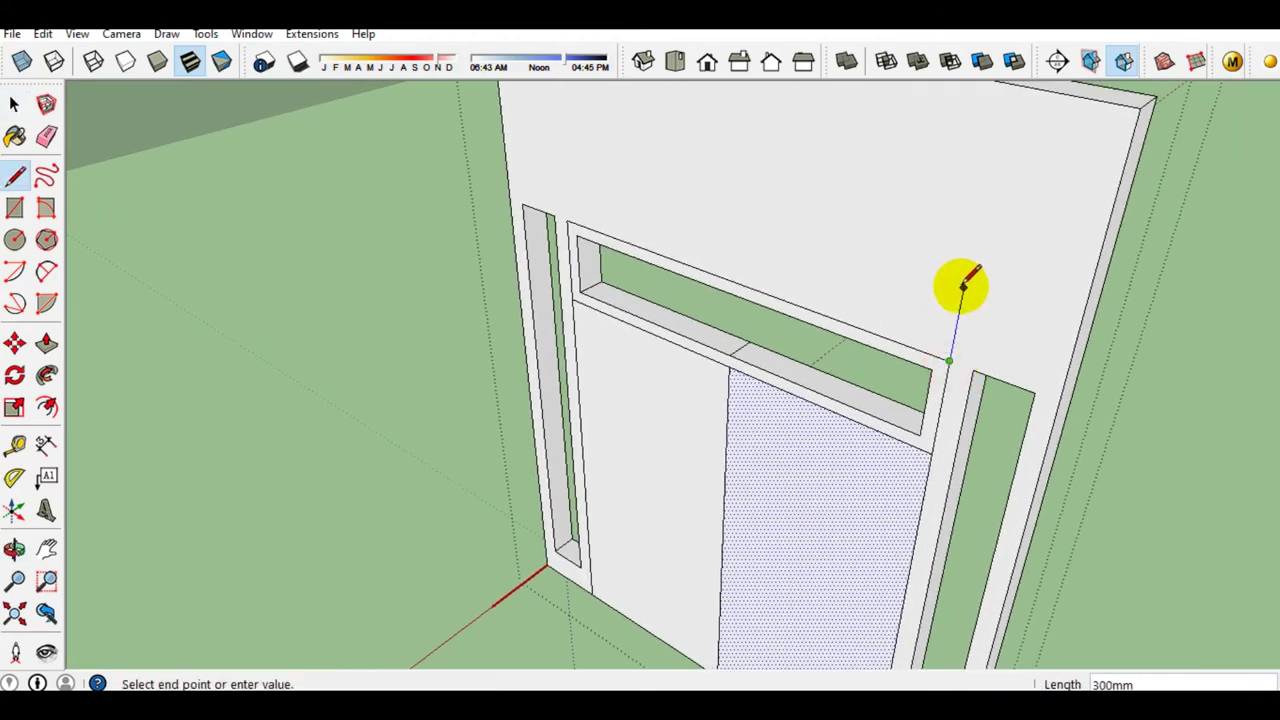
{"action": "mouse_move", "coordinate": [963, 289]}
{"action": "middle_mouse_down"}
{"action": "mouse_move", "coordinate": [981, 309]}
{"action": "mouse_move", "coordinate": [971, 367]}
{"action": "mouse_move", "coordinate": [979, 333]}
{"action": "middle_mouse_up"}
{"action": "key", "text": "space"}
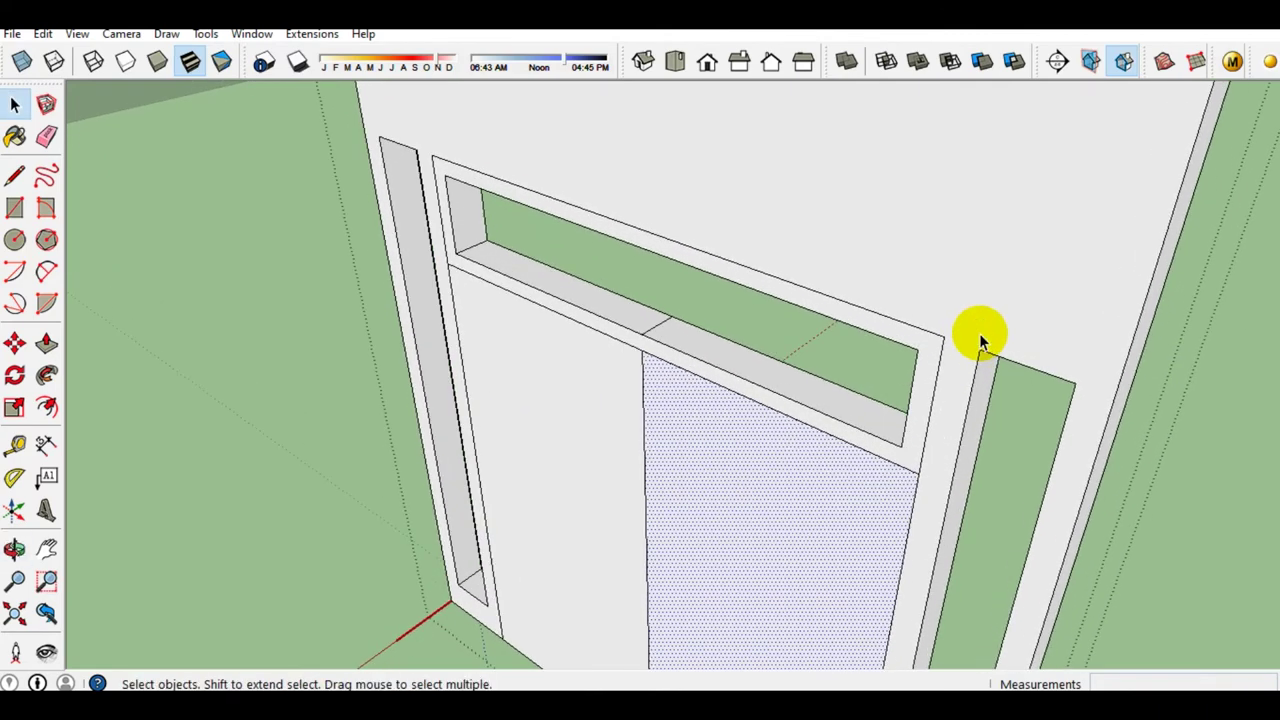
{"action": "key", "text": "l"}
{"action": "left_click", "coordinate": [943, 335]}
{"action": "scroll", "coordinate": [943, 335], "scroll_direction": "down", "scroll_amount": 2}
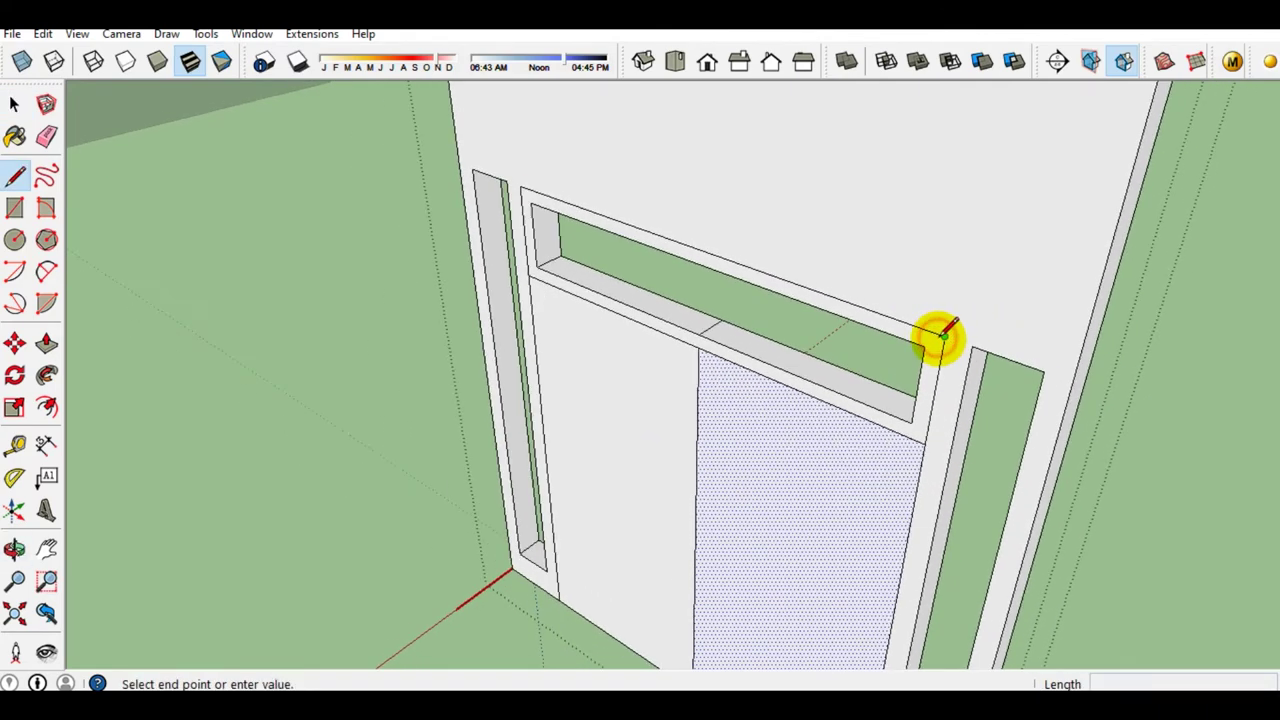
{"action": "middle_click_drag", "start_coordinate": [943, 335], "coordinate": [993, 140]}
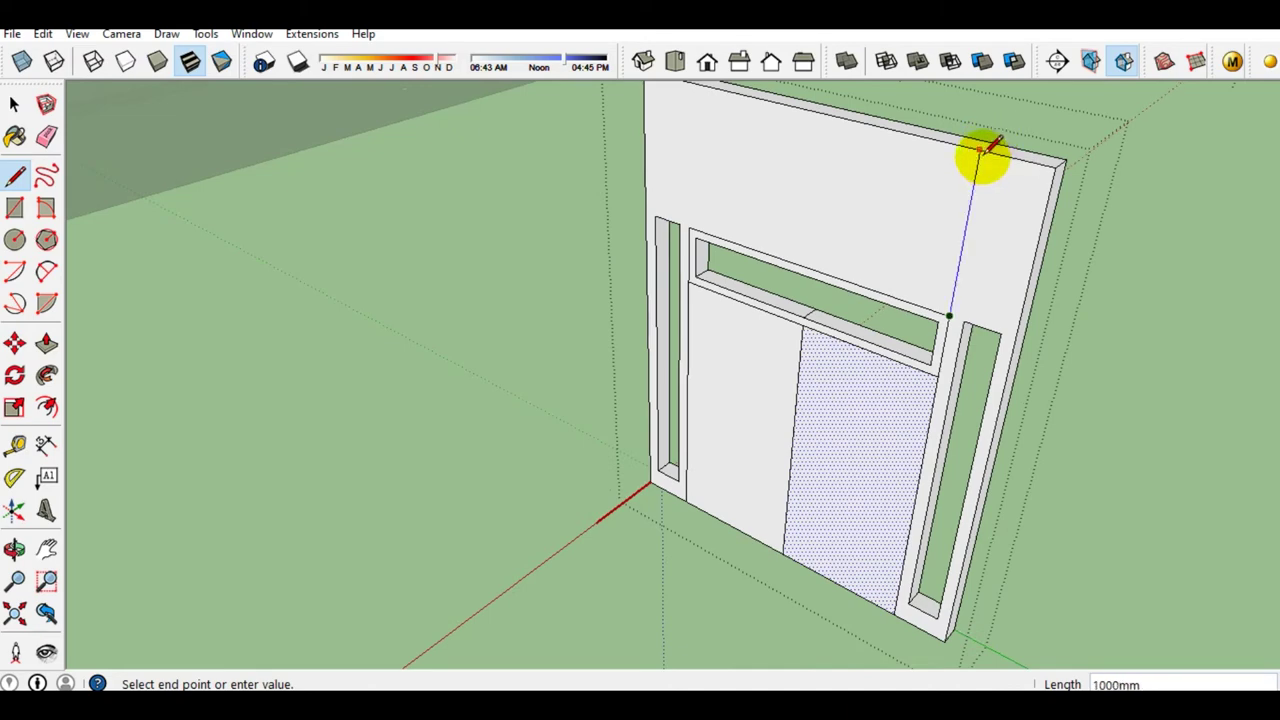
{"action": "key", "text": "space"}
{"action": "scroll", "coordinate": [848, 263], "scroll_direction": "up", "scroll_amount": 5}
{"action": "scroll", "coordinate": [951, 240], "scroll_direction": "down", "scroll_amount": 3}
{"action": "scroll", "coordinate": [918, 265], "scroll_direction": "up", "scroll_amount": 1}
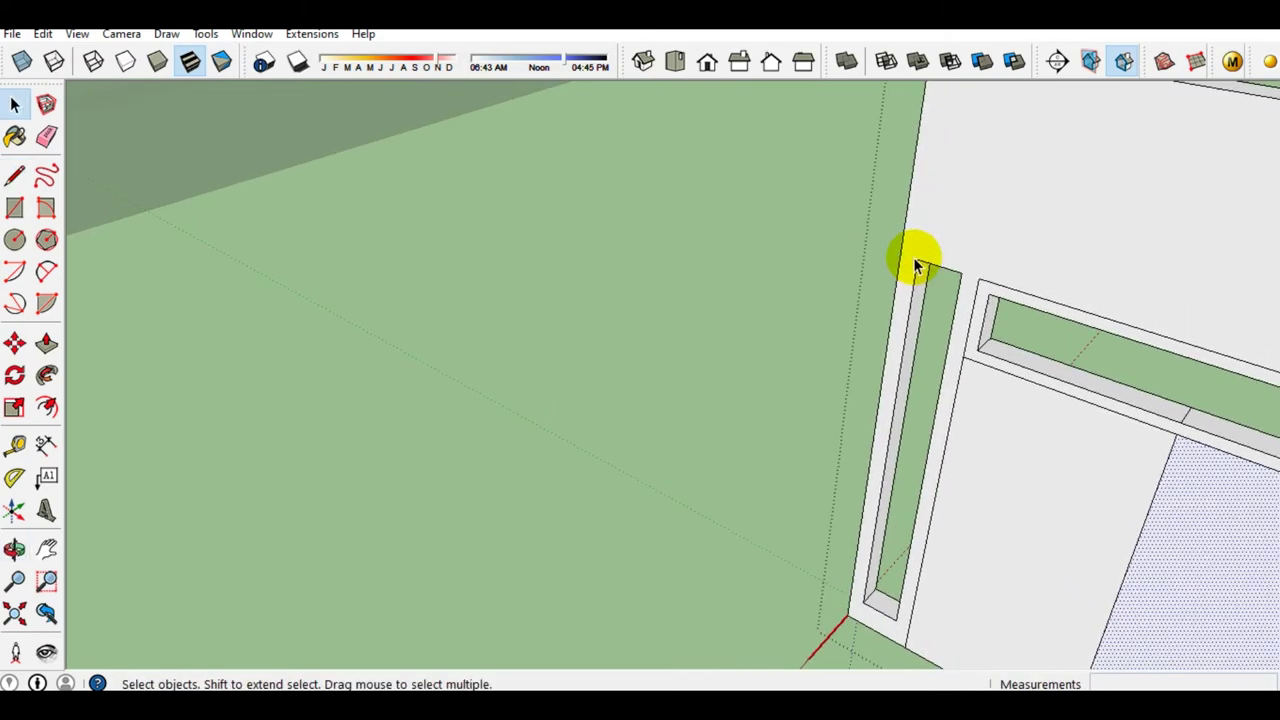
{"action": "key", "text": "l"}
{"action": "scroll", "coordinate": [987, 273], "scroll_direction": "down", "scroll_amount": 2}
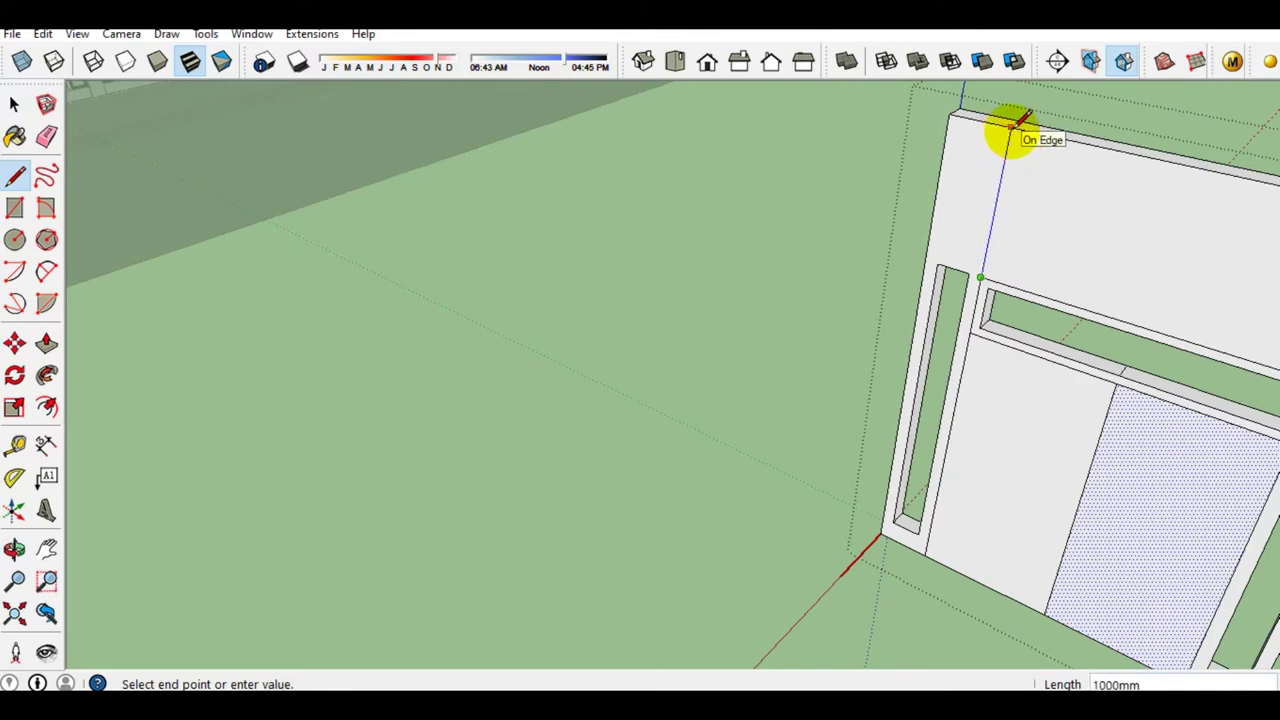
{"action": "key", "text": "space"}
Draw a line across the left slot's bottom corner to close it with a face
{"action": "left_click", "coordinate": [977, 206]}
{"action": "mouse_move", "coordinate": [977, 206]}
{"action": "middle_mouse_down"}
{"action": "mouse_move", "coordinate": [912, 245]}
{"action": "mouse_move", "coordinate": [863, 449]}
{"action": "middle_mouse_up"}
{"action": "scroll", "coordinate": [863, 449], "scroll_direction": "up", "scroll_amount": 2}
{"action": "scroll", "coordinate": [846, 449], "scroll_direction": "up", "scroll_amount": 2}
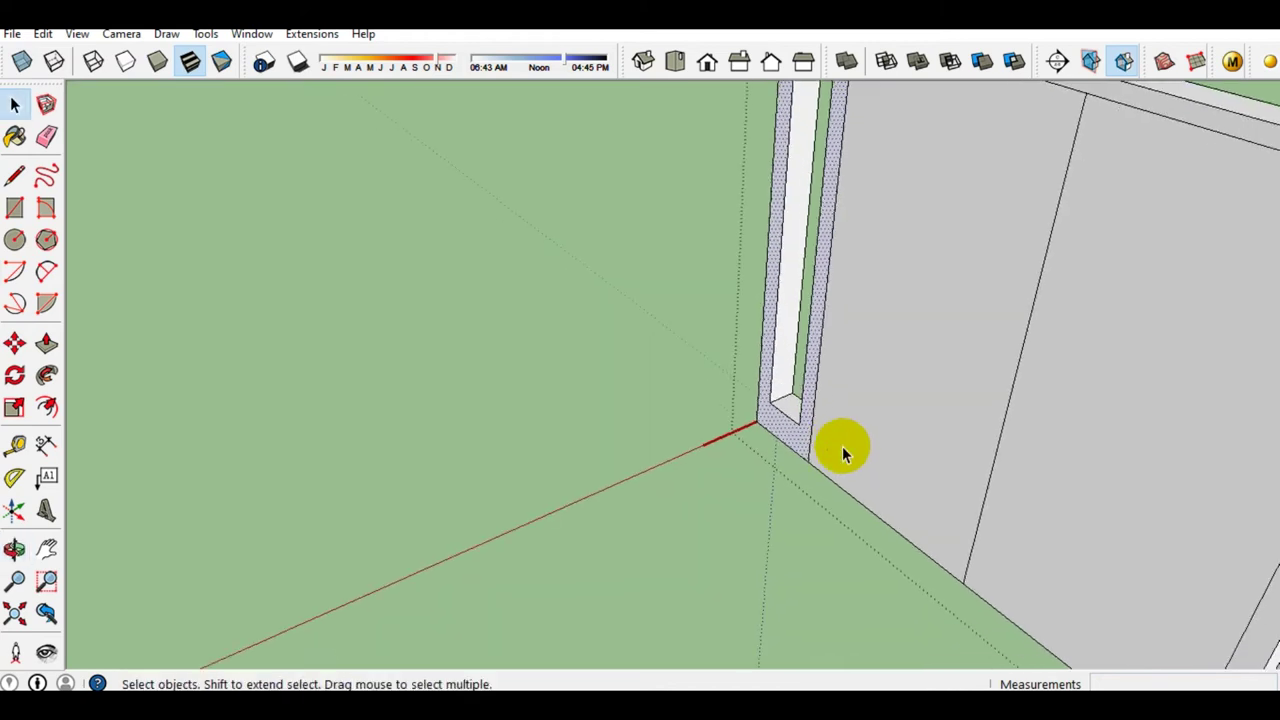
{"action": "key", "text": "l"}
{"action": "scroll", "coordinate": [790, 420], "scroll_direction": "up", "scroll_amount": 2}
{"action": "scroll", "coordinate": [750, 350], "scroll_direction": "up", "scroll_amount": 2}
{"action": "scroll", "coordinate": [735, 320], "scroll_direction": "up", "scroll_amount": 1}
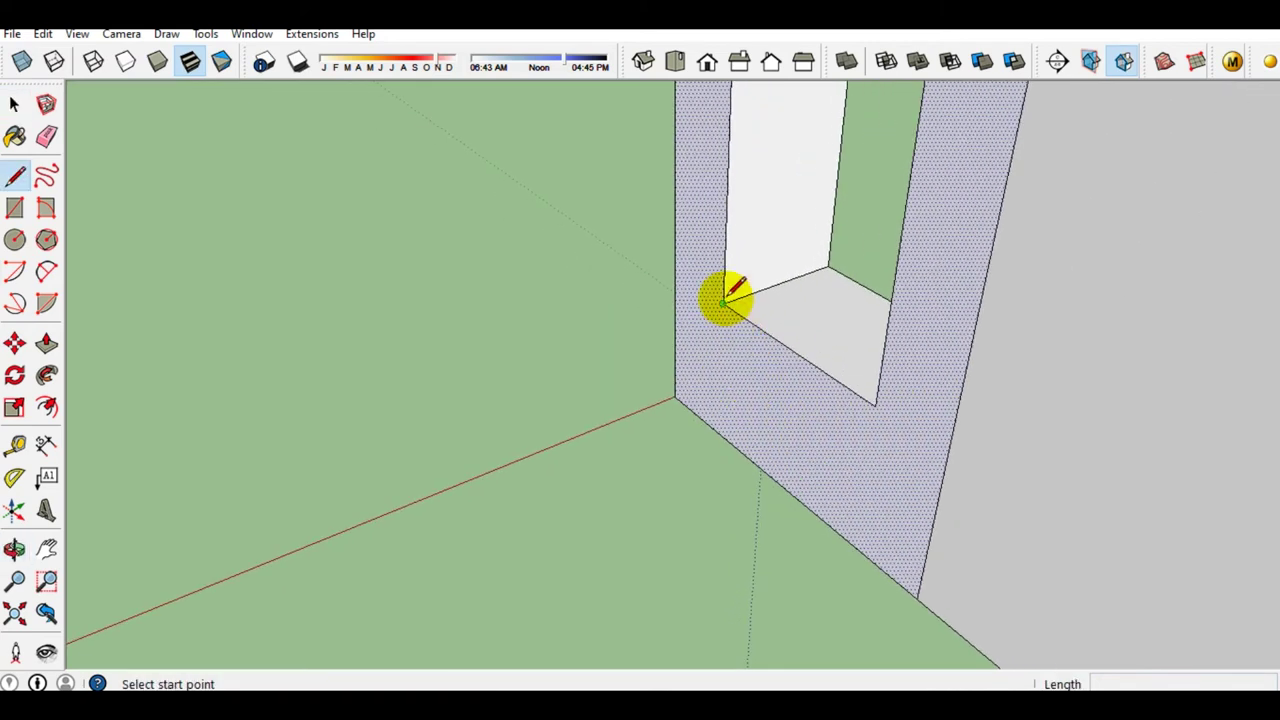
{"action": "left_click", "coordinate": [723, 300]}
{"action": "left_click", "coordinate": [873, 402]}
{"action": "key", "text": "space"}
Draw a line across the right slot's inner corner, then open the new face's context menu
{"action": "mouse_move", "coordinate": [871, 400]}
{"action": "middle_mouse_down"}
{"action": "mouse_move", "coordinate": [757, 386]}
{"action": "mouse_move", "coordinate": [1000, 432]}
{"action": "mouse_move", "coordinate": [1132, 641]}
{"action": "middle_mouse_up"}
{"action": "scroll", "coordinate": [995, 539], "scroll_direction": "up", "scroll_amount": 2}
{"action": "key", "text": "l"}
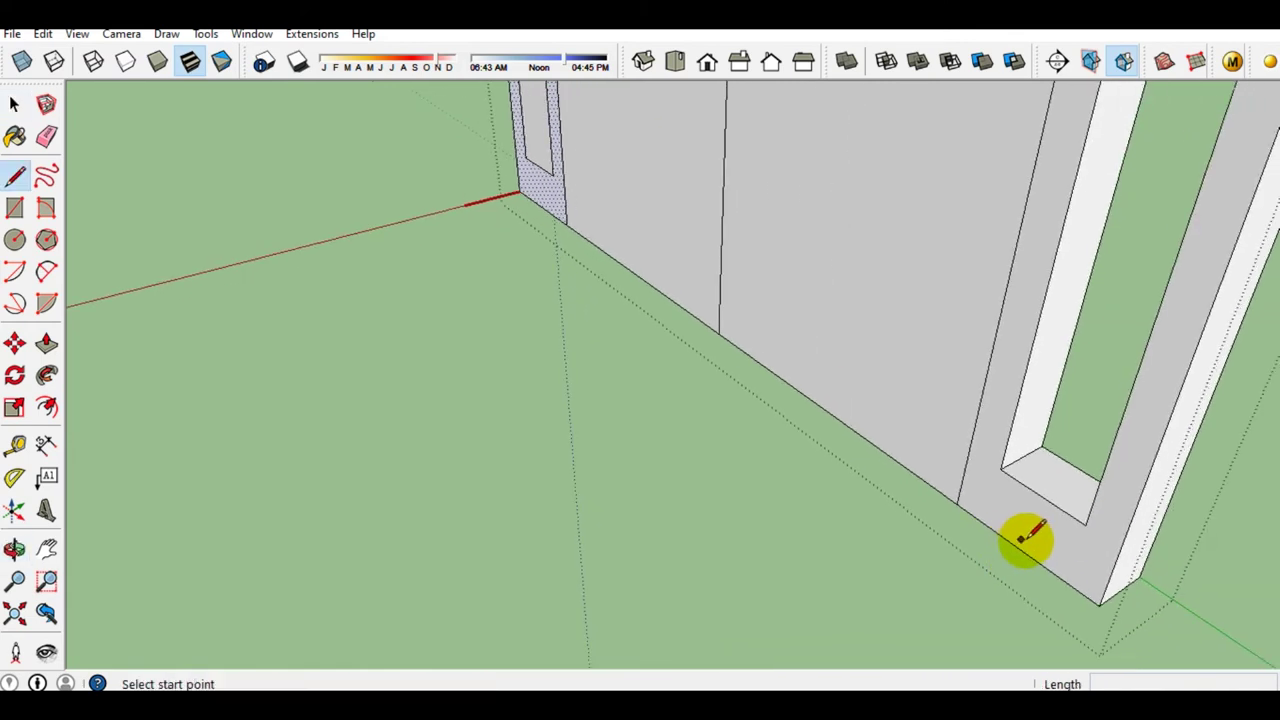
{"action": "left_click", "coordinate": [1000, 469]}
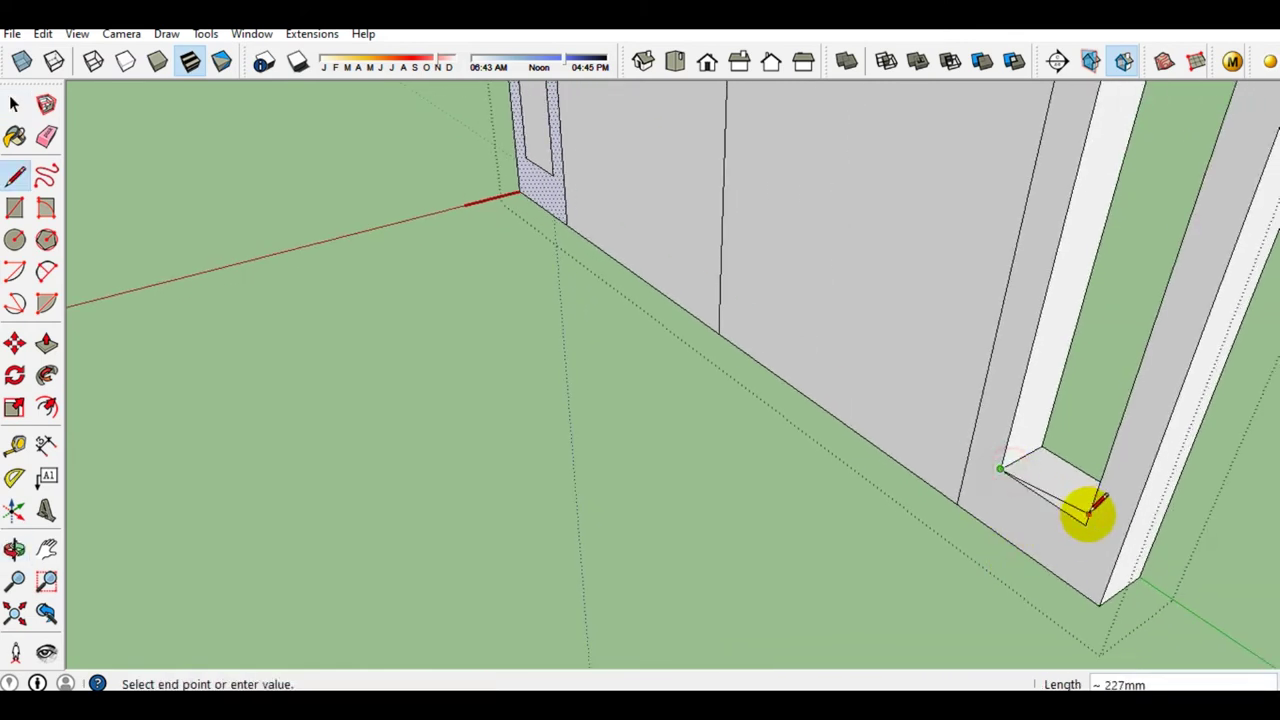
{"action": "left_click", "coordinate": [1085, 523]}
{"action": "scroll", "coordinate": [1085, 523], "scroll_direction": "down", "scroll_amount": 1}
{"action": "key", "text": "space"}
{"action": "left_click", "coordinate": [1078, 449]}
{"action": "right_click", "coordinate": [1078, 450]}
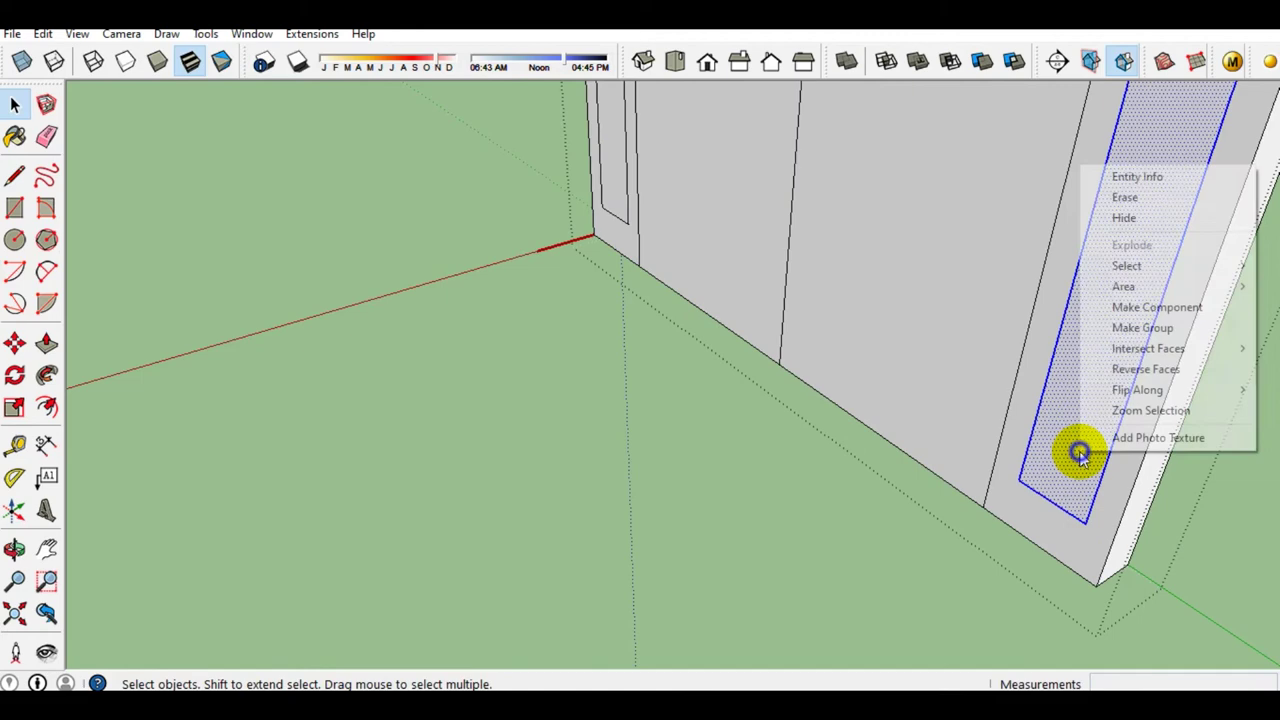
Make the right and left side-slot pane faces each into their own group
{"action": "left_click", "coordinate": [1140, 328]}
{"action": "middle_click_drag", "start_coordinate": [877, 442], "coordinate": [806, 563]}
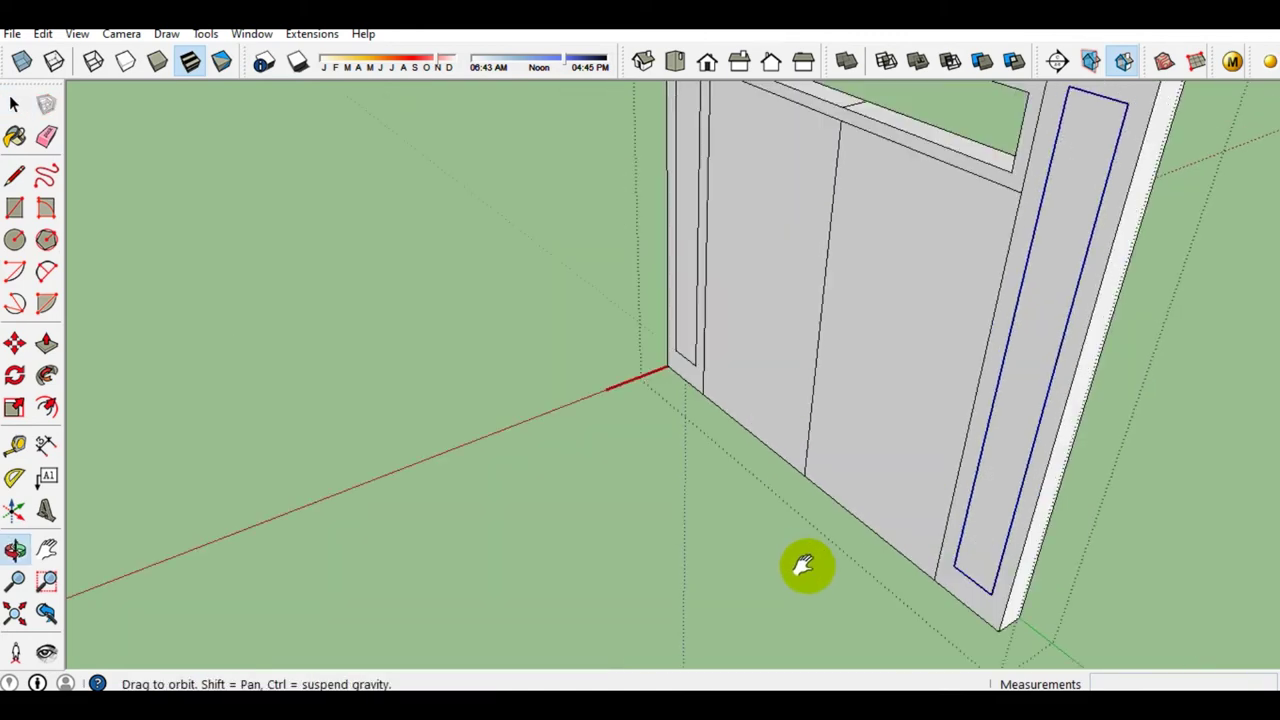
{"action": "scroll", "coordinate": [688, 365], "scroll_direction": "up", "scroll_amount": 3}
{"action": "scroll", "coordinate": [688, 366], "scroll_direction": "down", "scroll_amount": 1}
{"action": "left_click", "coordinate": [656, 330]}
{"action": "right_click", "coordinate": [657, 328]}
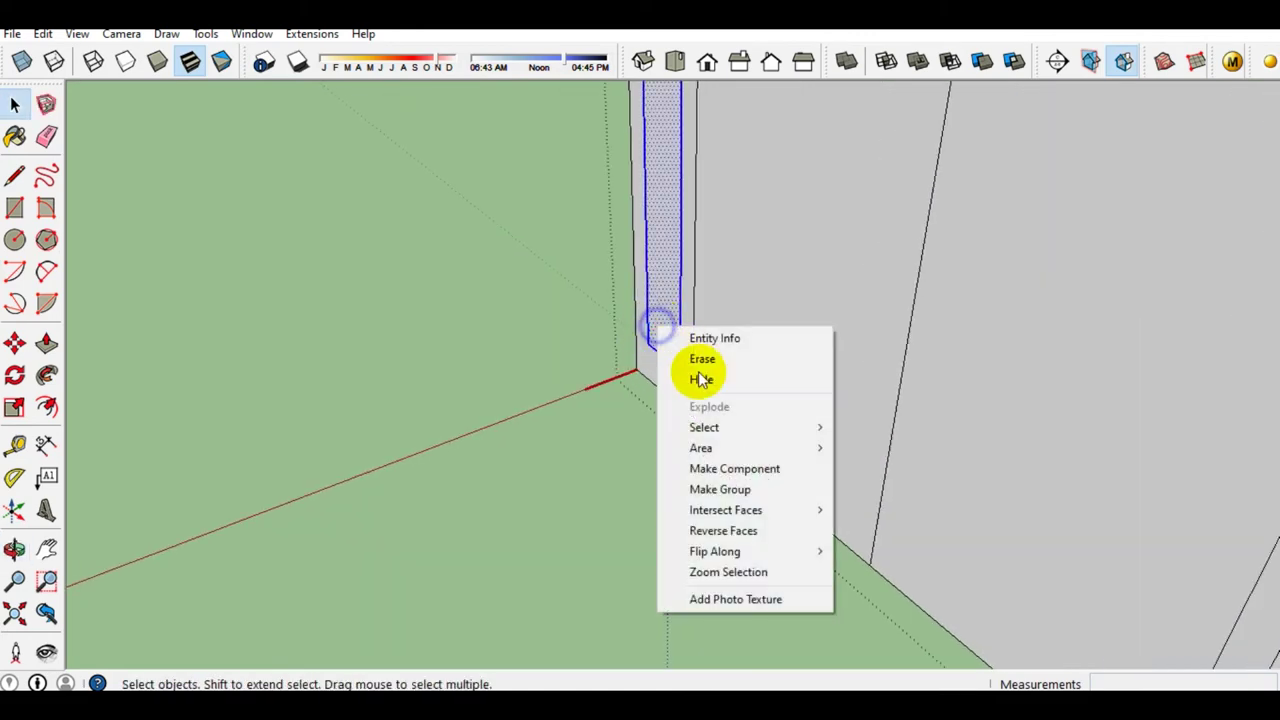
{"action": "left_click", "coordinate": [718, 489]}
{"action": "scroll", "coordinate": [798, 516], "scroll_direction": "down", "scroll_amount": 3}
{"action": "scroll", "coordinate": [747, 477], "scroll_direction": "up", "scroll_amount": 2}
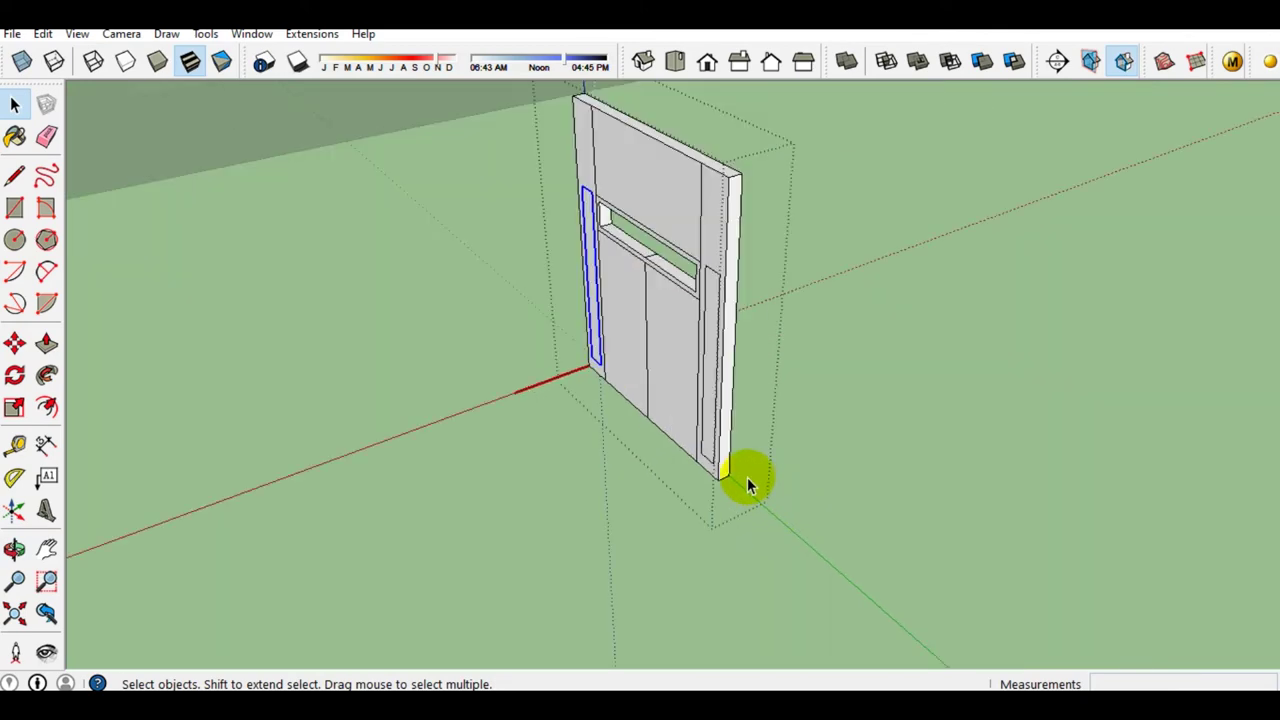
{"action": "scroll", "coordinate": [705, 442], "scroll_direction": "up", "scroll_amount": 2}
{"action": "scroll", "coordinate": [664, 437], "scroll_direction": "down", "scroll_amount": 2}
{"action": "scroll", "coordinate": [800, 470], "scroll_direction": "up", "scroll_amount": 3}
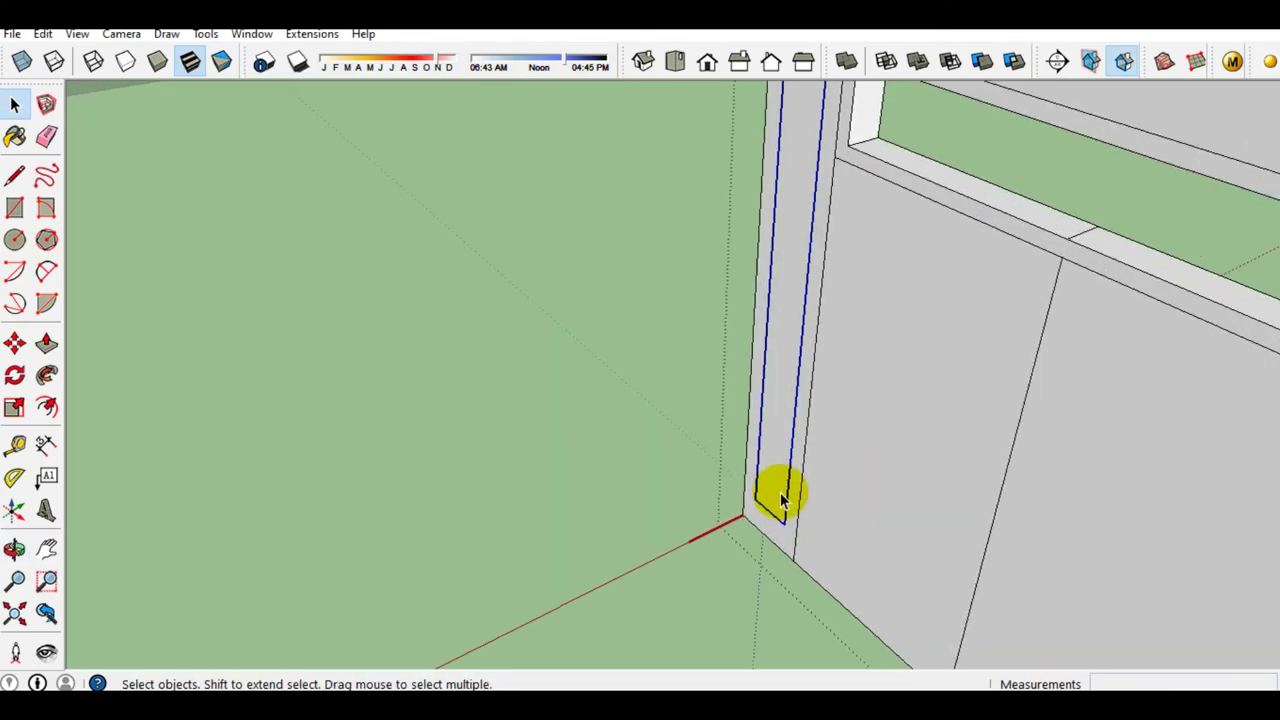
{"action": "scroll", "coordinate": [783, 500], "scroll_direction": "up", "scroll_amount": 2}
Move the left pane group 75mm into its slot
{"action": "key", "text": "m"}
{"action": "left_click", "coordinate": [717, 505]}
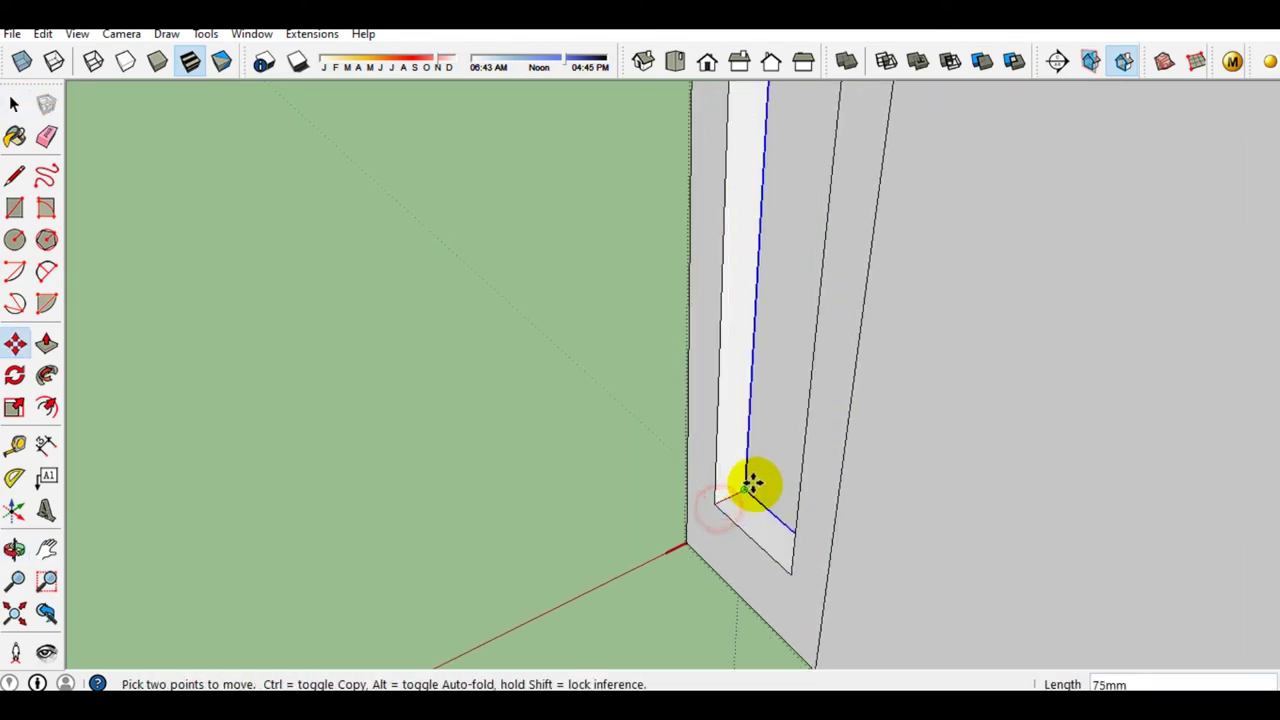
{"action": "left_click", "coordinate": [748, 487]}
{"action": "key", "text": "space"}
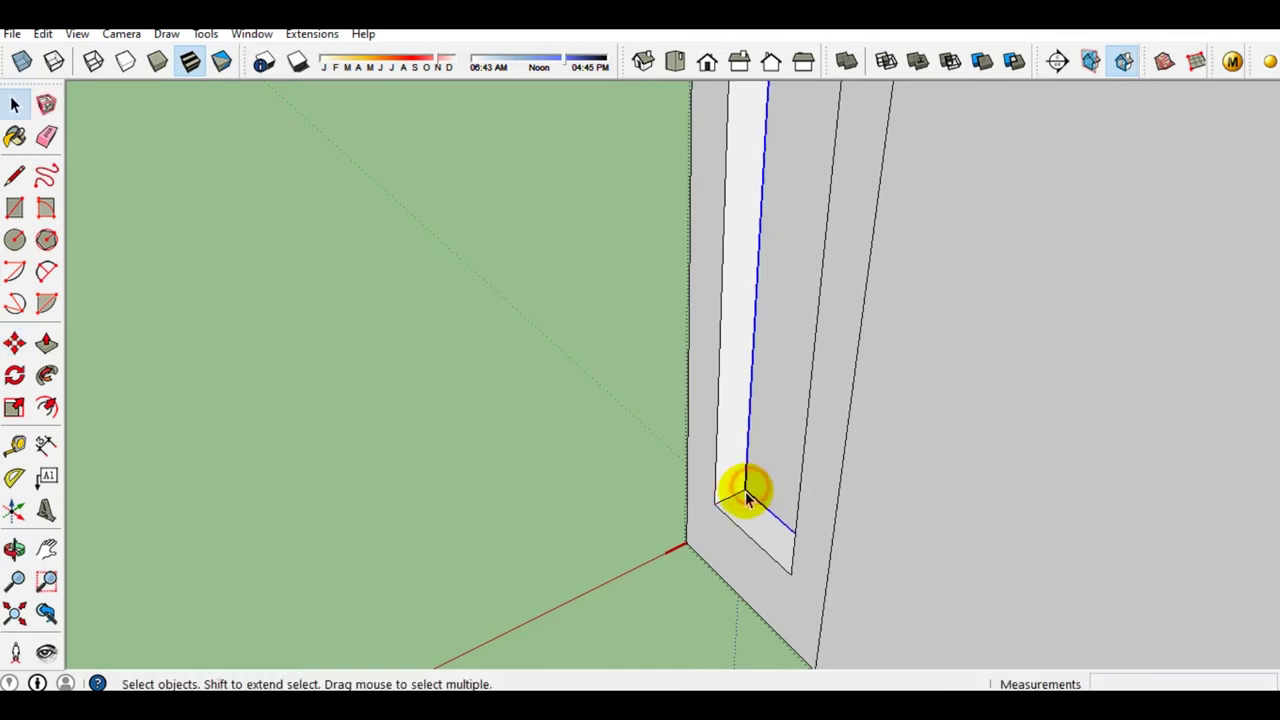
Face the door front-on and bring up the Paint Bucket's material collections list
{"action": "scroll", "coordinate": [748, 491], "scroll_direction": "down", "scroll_amount": 3}
{"action": "middle_click_drag", "start_coordinate": [720, 491], "coordinate": [777, 514]}
{"action": "scroll", "coordinate": [817, 344], "scroll_direction": "up", "scroll_amount": 3}
{"action": "scroll", "coordinate": [817, 344], "scroll_direction": "down", "scroll_amount": 2}
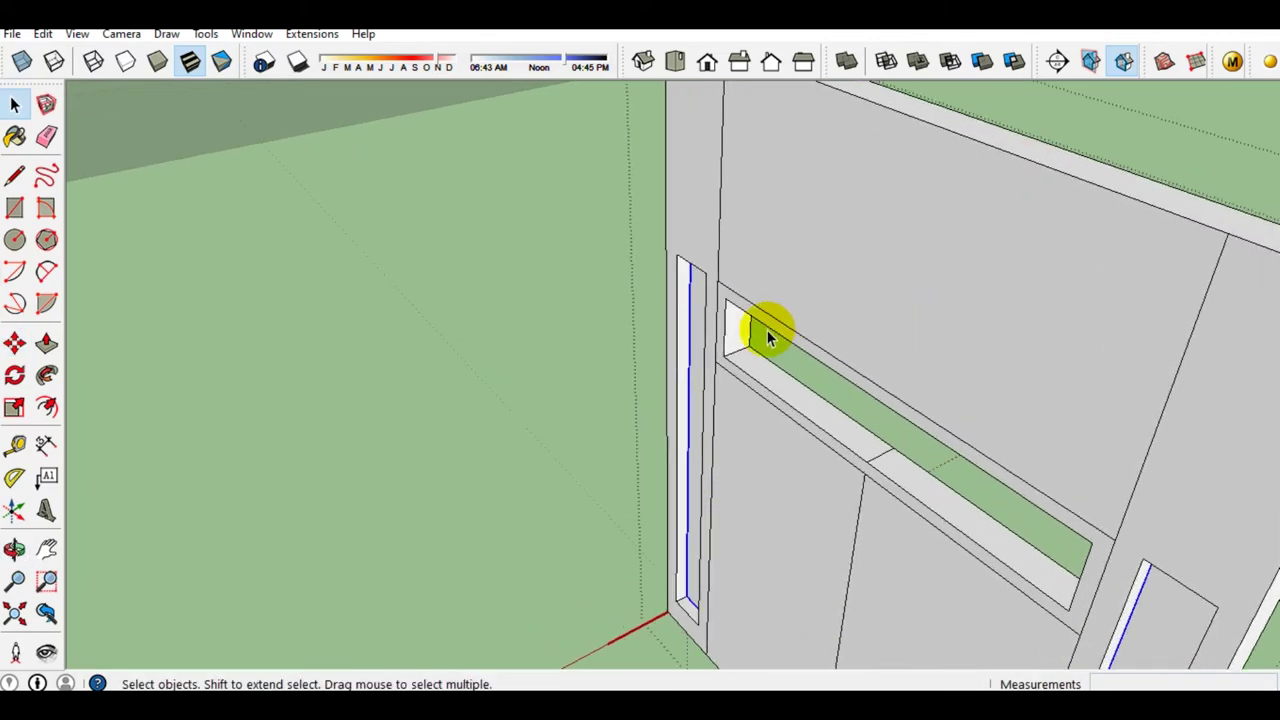
{"action": "middle_click_drag", "start_coordinate": [766, 334], "coordinate": [1026, 297]}
{"action": "scroll", "coordinate": [974, 321], "scroll_direction": "down", "scroll_amount": 3}
{"action": "scroll", "coordinate": [1090, 428], "scroll_direction": "up", "scroll_amount": 3}
{"action": "scroll", "coordinate": [1090, 428], "scroll_direction": "down", "scroll_amount": 1}
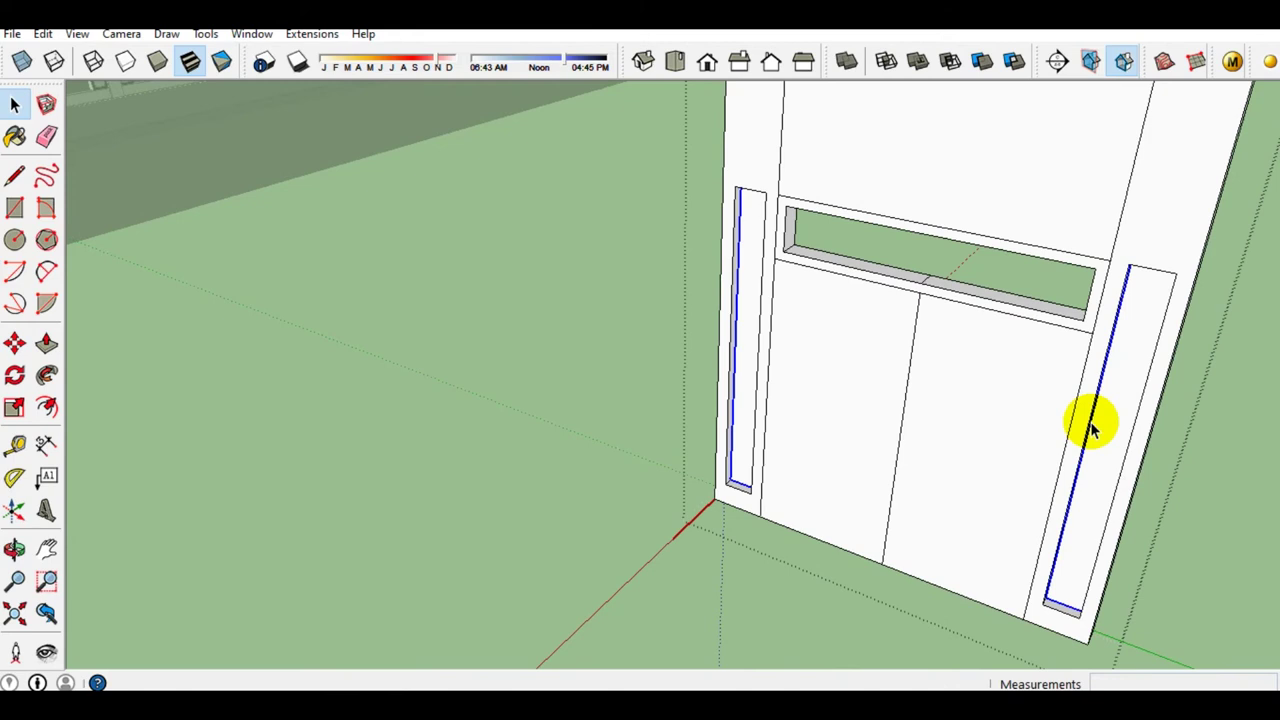
{"action": "key", "text": "b"}
{"action": "left_click", "coordinate": [1240, 297]}
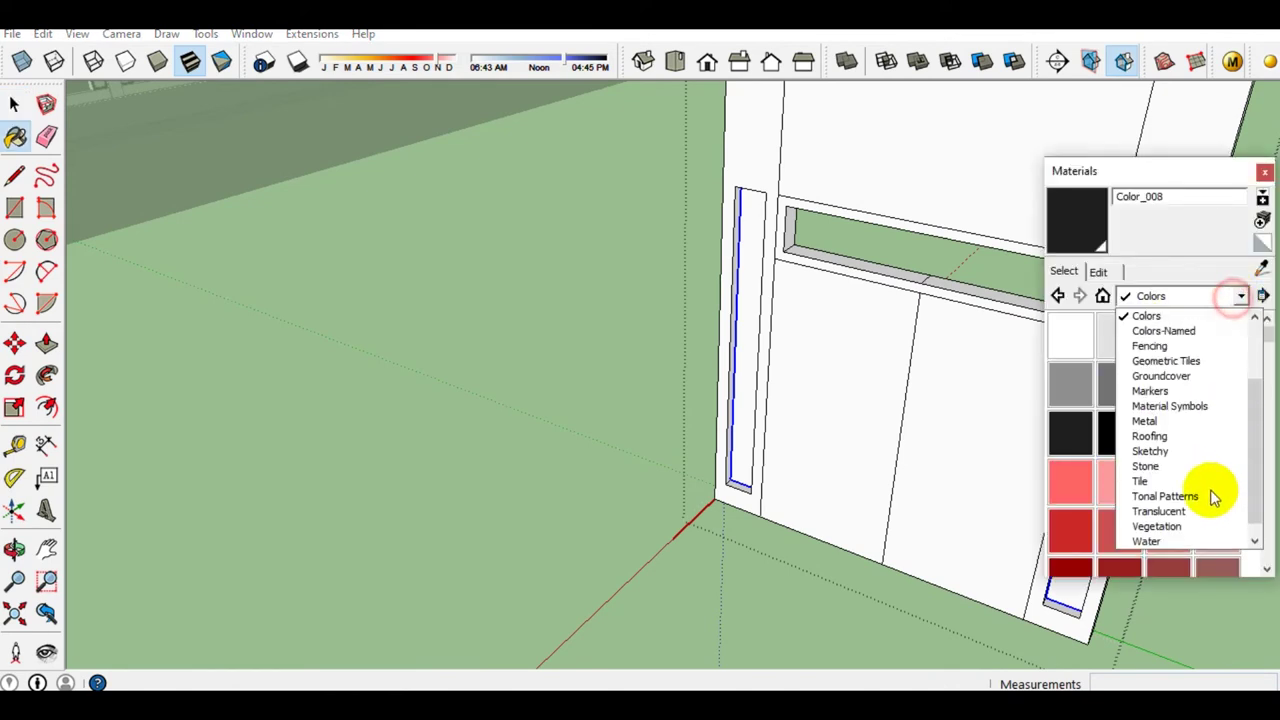
{"action": "left_click", "coordinate": [1203, 508]}
{"action": "left_click", "coordinate": [1072, 387]}
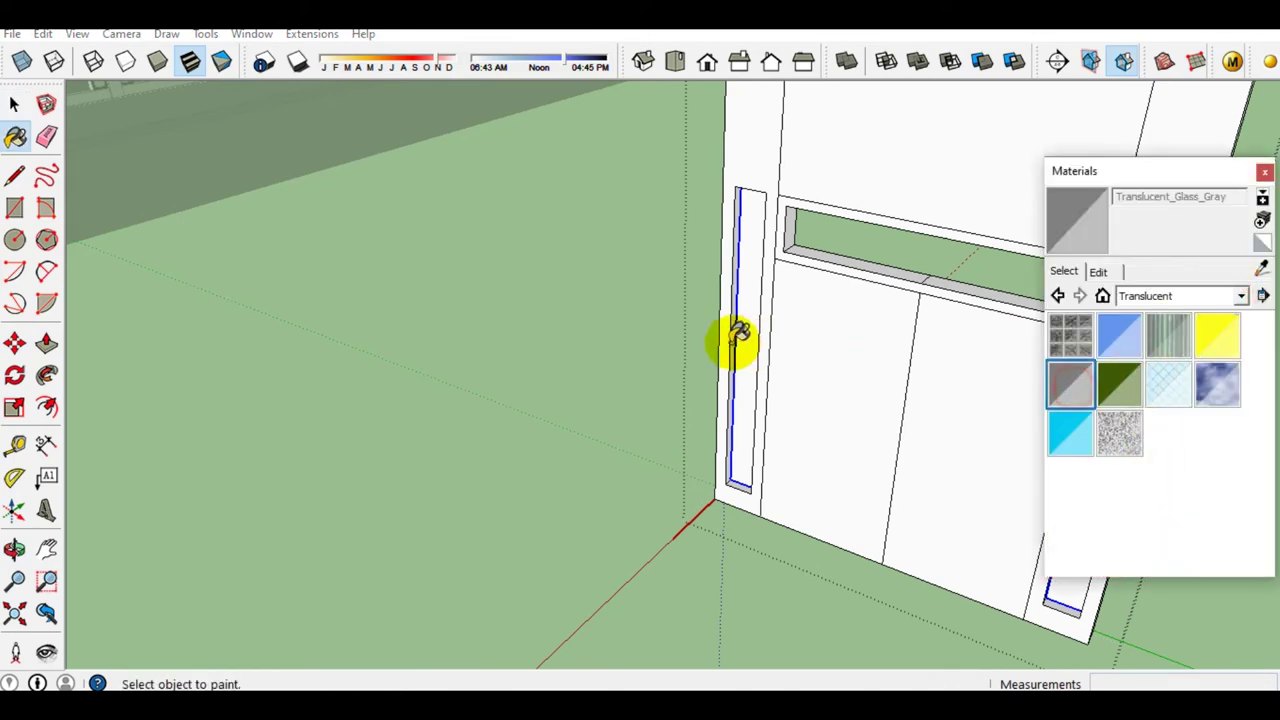
{"action": "scroll", "coordinate": [737, 337], "scroll_direction": "down", "scroll_amount": 1}
{"action": "scroll", "coordinate": [757, 337], "scroll_direction": "down", "scroll_amount": 1}
{"action": "scroll", "coordinate": [666, 371], "scroll_direction": "down", "scroll_amount": 4}
{"action": "scroll", "coordinate": [760, 400], "scroll_direction": "up", "scroll_amount": 2}
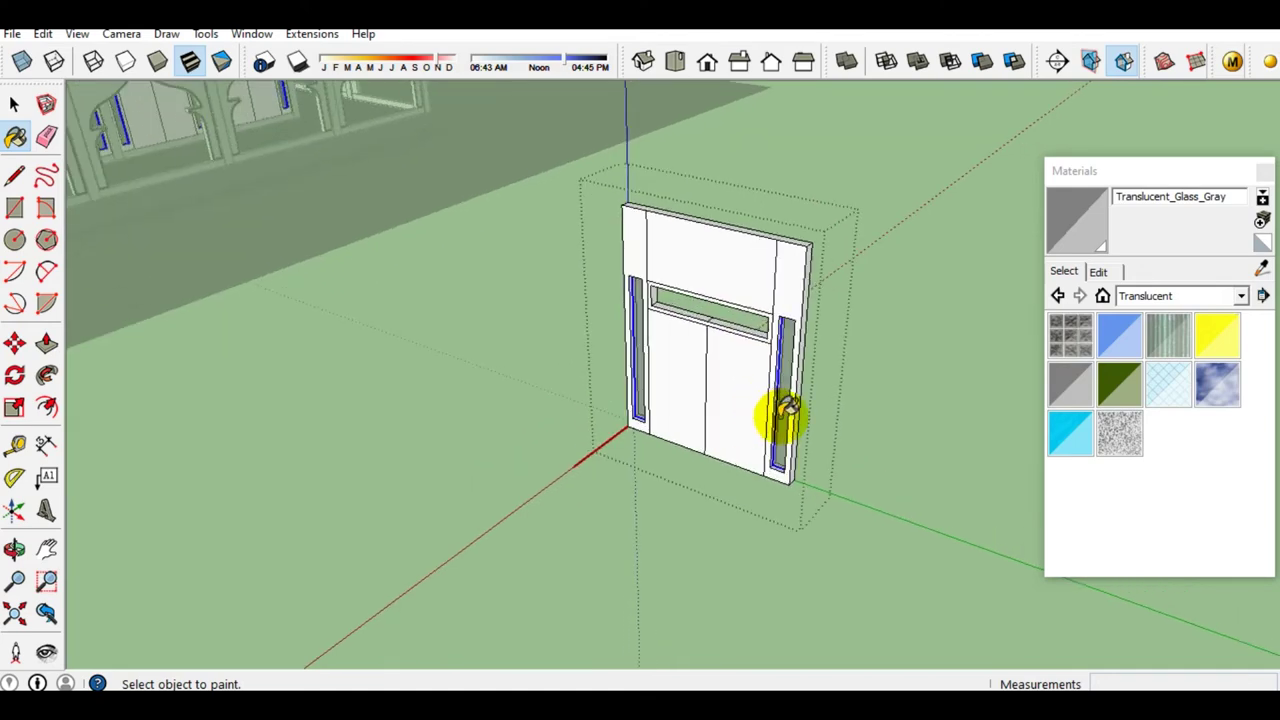
{"action": "scroll", "coordinate": [785, 415], "scroll_direction": "up", "scroll_amount": 1}
{"action": "scroll", "coordinate": [760, 340], "scroll_direction": "up", "scroll_amount": 1}
{"action": "key", "text": "space"}
{"action": "scroll", "coordinate": [740, 271], "scroll_direction": "up", "scroll_amount": 1}
{"action": "scroll", "coordinate": [771, 337], "scroll_direction": "up", "scroll_amount": 1}
{"action": "left_click", "coordinate": [757, 297]}
{"action": "scroll", "coordinate": [790, 315], "scroll_direction": "up", "scroll_amount": 1}
{"action": "left_click", "coordinate": [863, 325]}
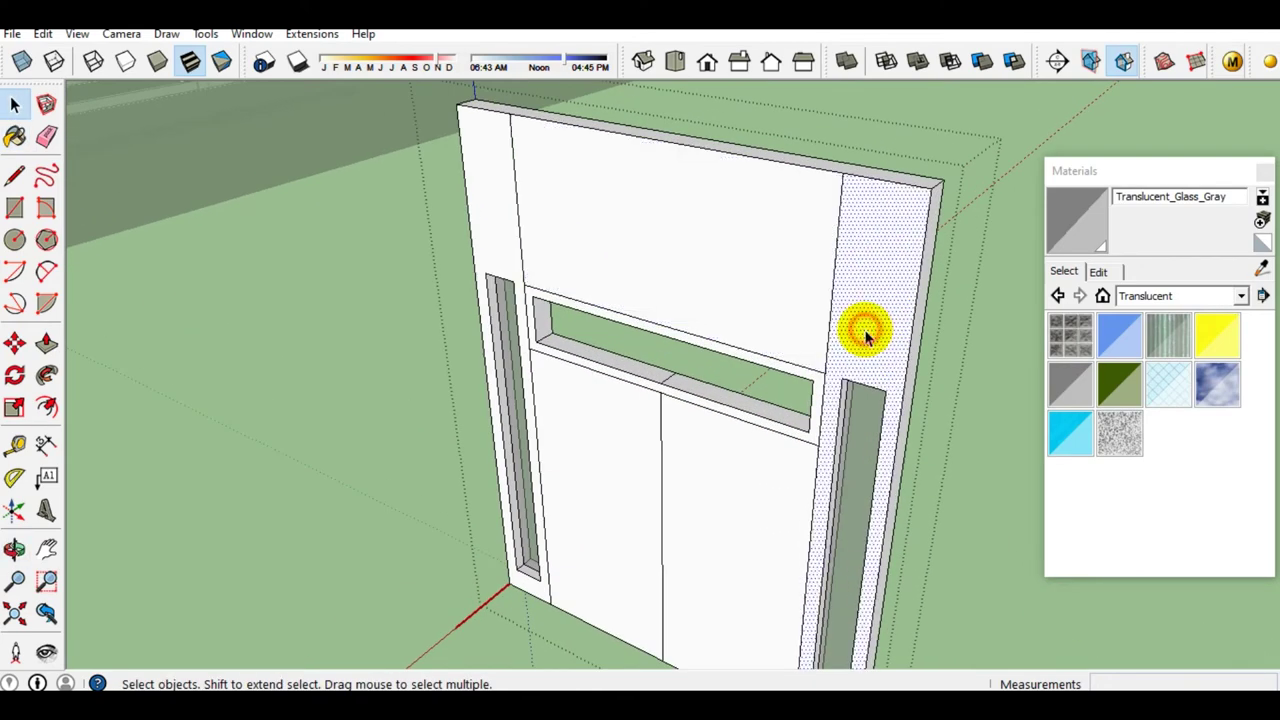
{"action": "scroll", "coordinate": [860, 325], "scroll_direction": "up", "scroll_amount": 1}
{"action": "scroll", "coordinate": [860, 340], "scroll_direction": "up", "scroll_amount": 1}
{"action": "scroll", "coordinate": [866, 358], "scroll_direction": "up", "scroll_amount": 1}
{"action": "key", "text": "f"}
{"action": "left_click", "coordinate": [860, 362]}
{"action": "key", "text": "space"}
{"action": "scroll", "coordinate": [864, 383], "scroll_direction": "up", "scroll_amount": 1}
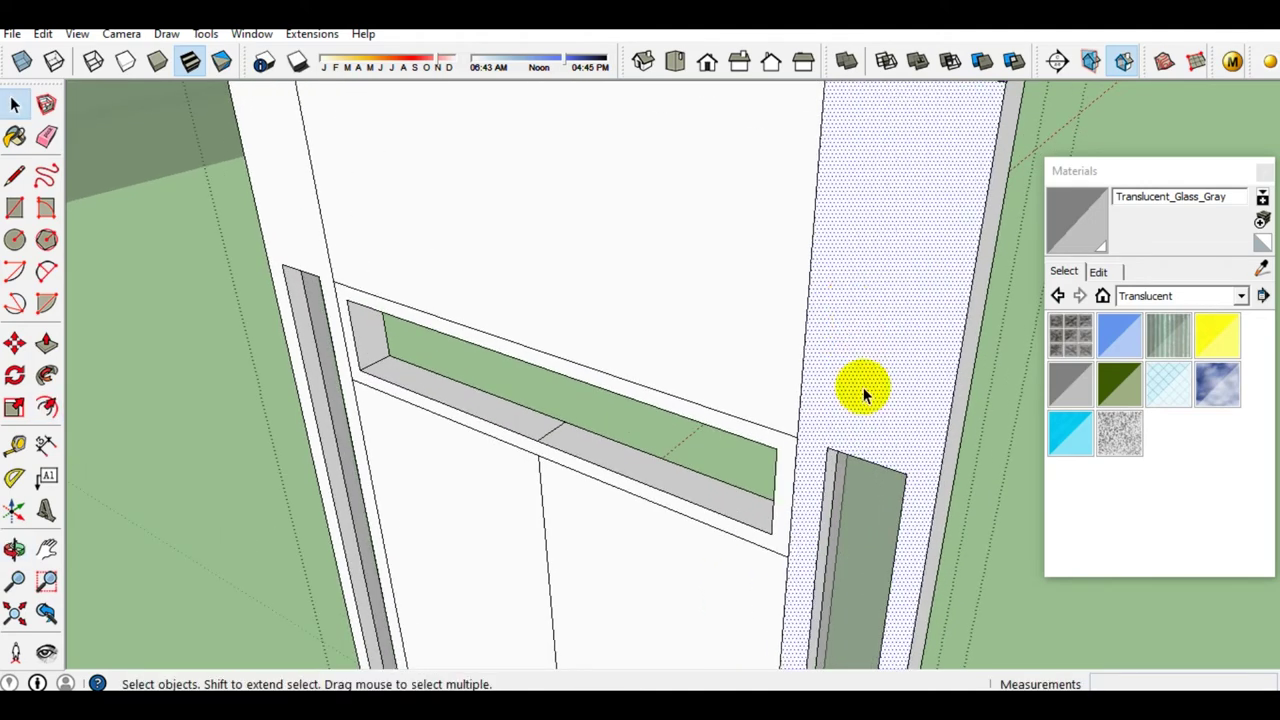
{"action": "scroll", "coordinate": [861, 392], "scroll_direction": "down", "scroll_amount": 1}
{"action": "key", "text": "l"}
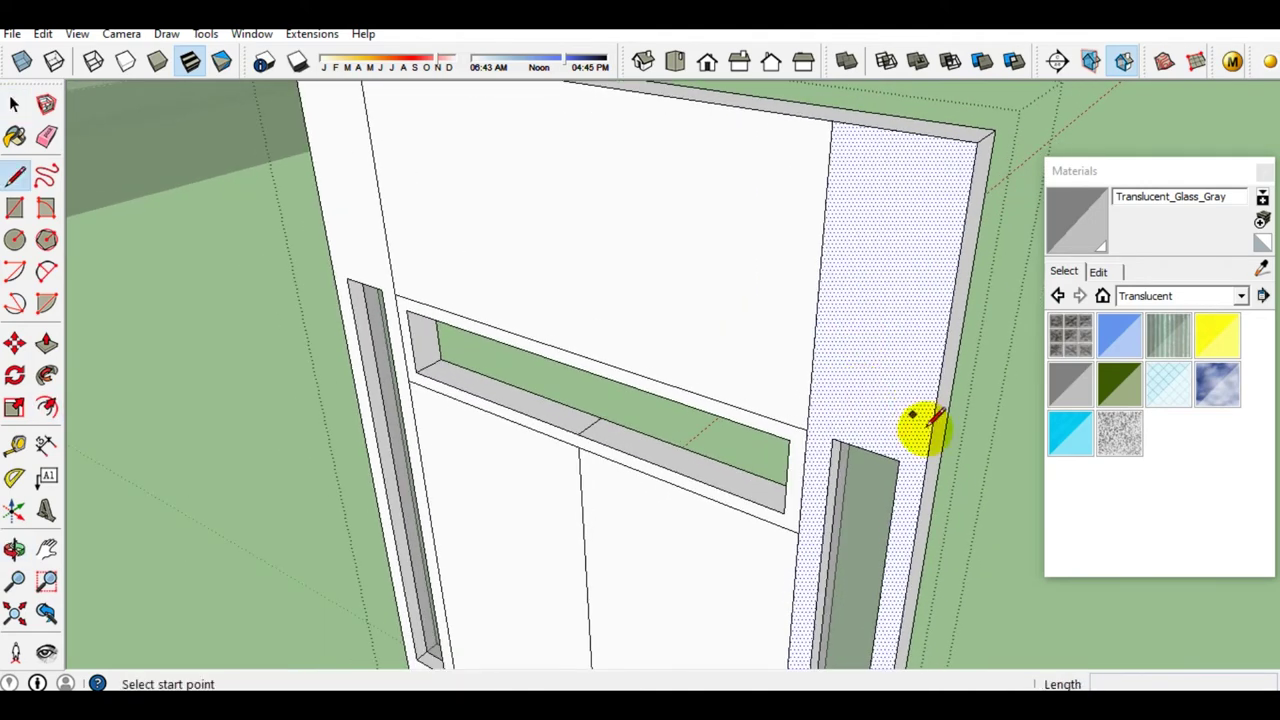
Draw a line across the top of the door frame, then erase it
{"action": "left_click", "coordinate": [930, 436]}
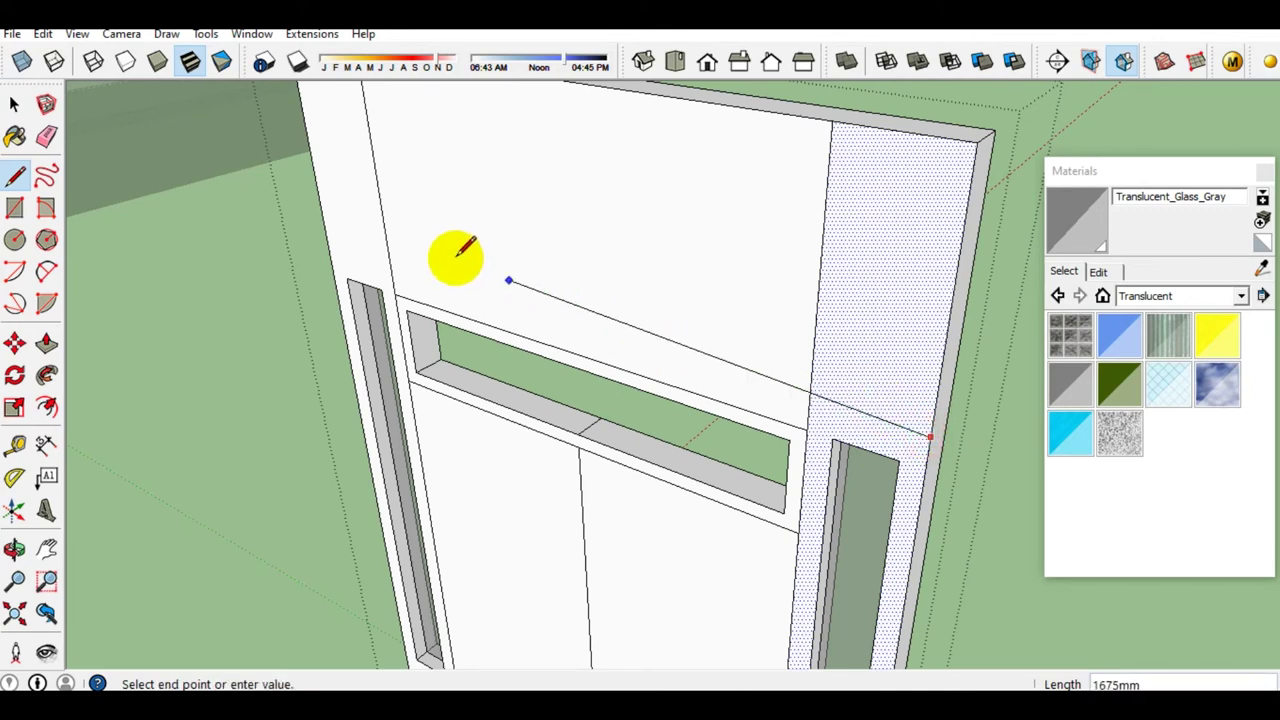
{"action": "left_click", "coordinate": [329, 250]}
{"action": "middle_click_drag", "start_coordinate": [357, 257], "coordinate": [622, 306]}
{"action": "key", "text": "e"}
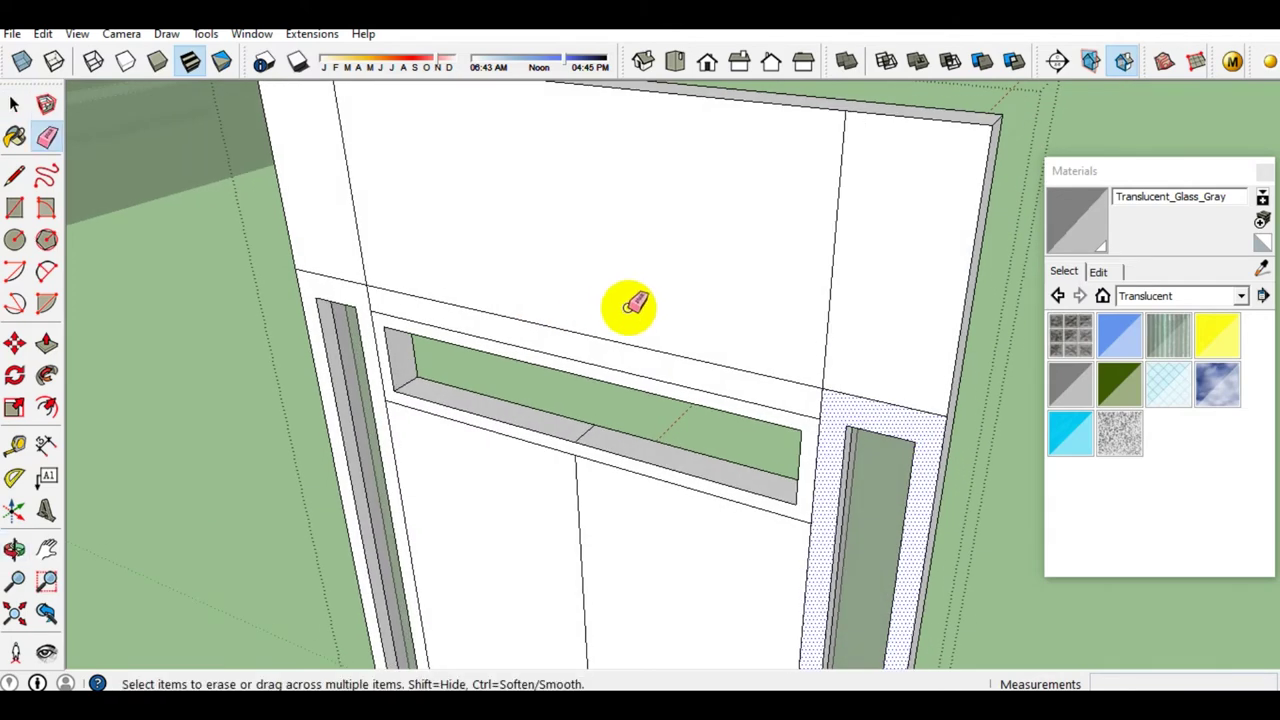
{"action": "left_click", "coordinate": [637, 345]}
{"action": "key", "text": "space"}
Offset the upper right and upper left panel faces inward by the same inset
{"action": "left_click", "coordinate": [843, 360]}
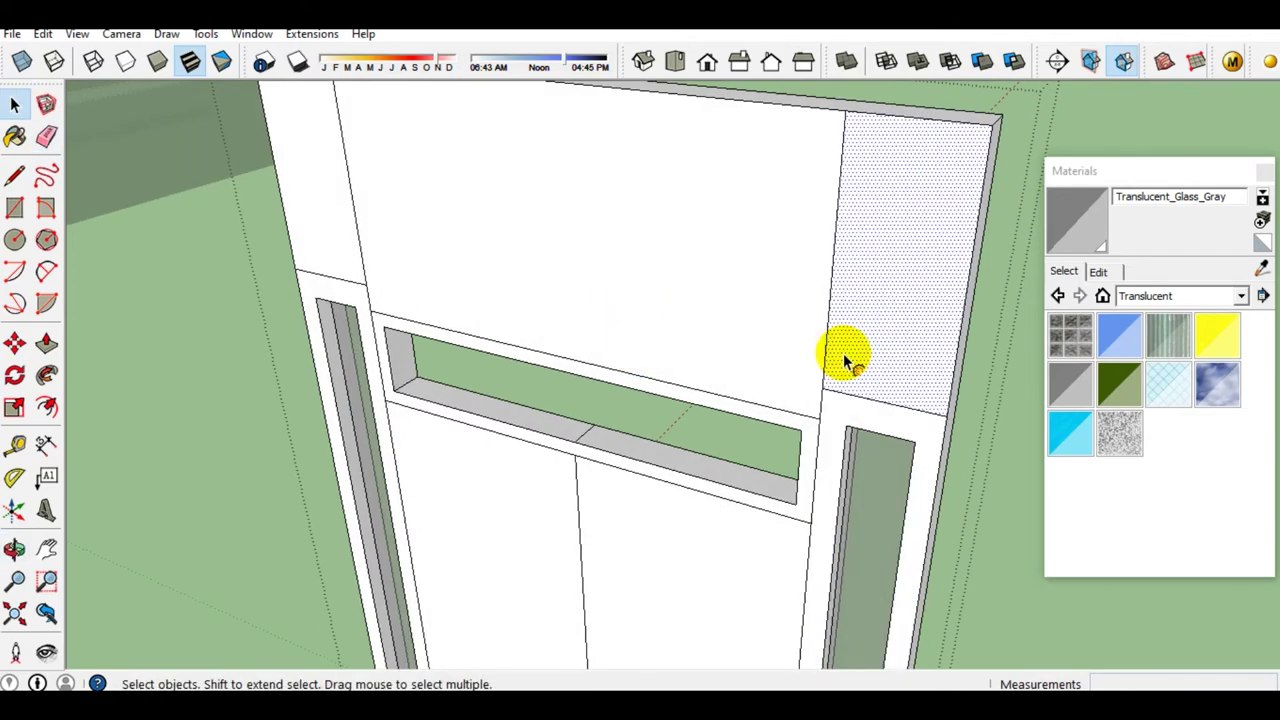
{"action": "key", "text": "f"}
{"action": "left_click", "coordinate": [843, 356]}
{"action": "left_click", "coordinate": [845, 368]}
{"action": "key", "text": "space"}
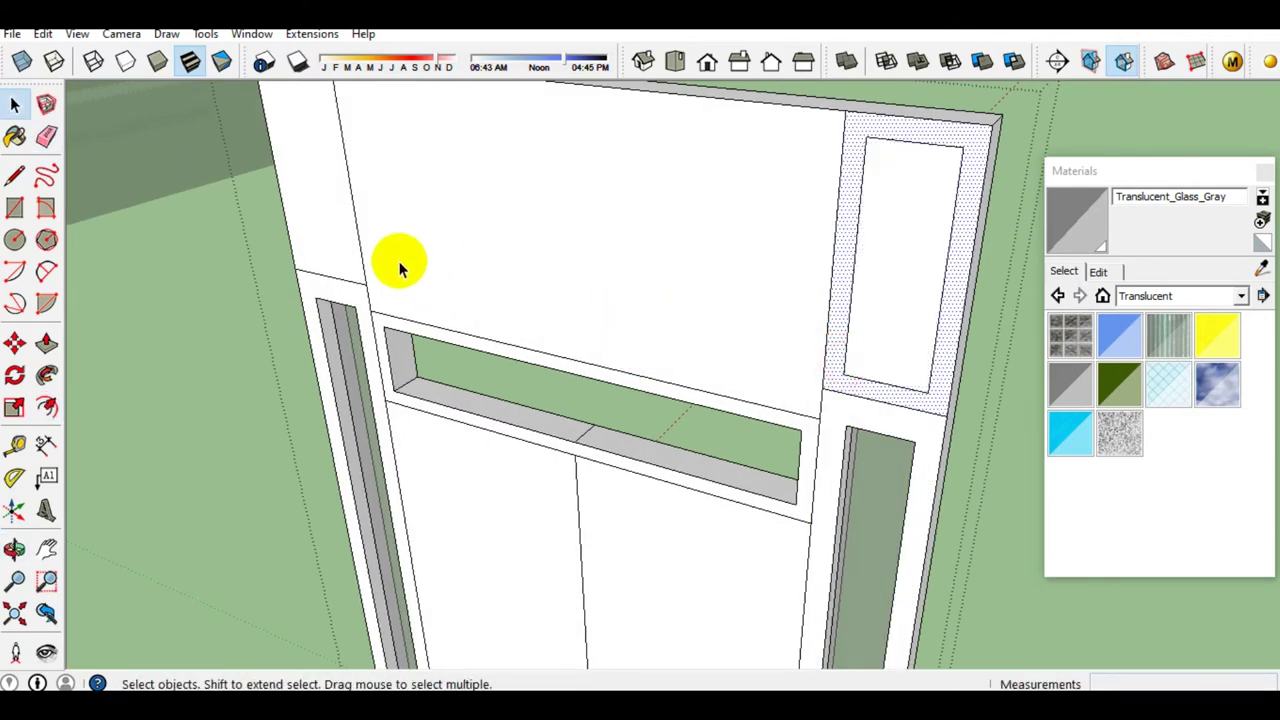
{"action": "left_click", "coordinate": [335, 249]}
{"action": "key", "text": "f"}
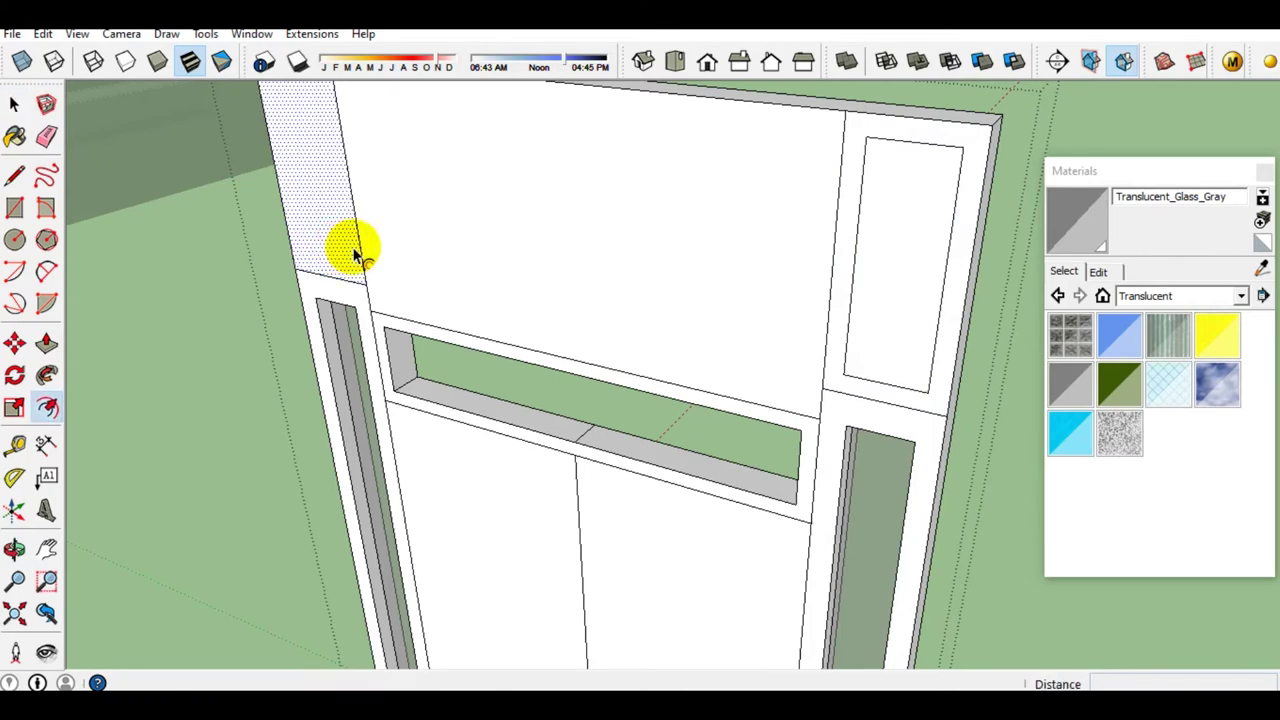
{"action": "double_click", "coordinate": [347, 250]}
{"action": "key", "text": "space"}
Push the inset right and left upper panels back 25mm
{"action": "mouse_move", "coordinate": [794, 357]}
{"action": "middle_mouse_down"}
{"action": "mouse_move", "coordinate": [850, 387]}
{"action": "mouse_move", "coordinate": [857, 457]}
{"action": "middle_mouse_up"}
{"action": "left_click", "coordinate": [872, 450]}
{"action": "key", "text": "p"}
{"action": "left_click", "coordinate": [872, 450]}
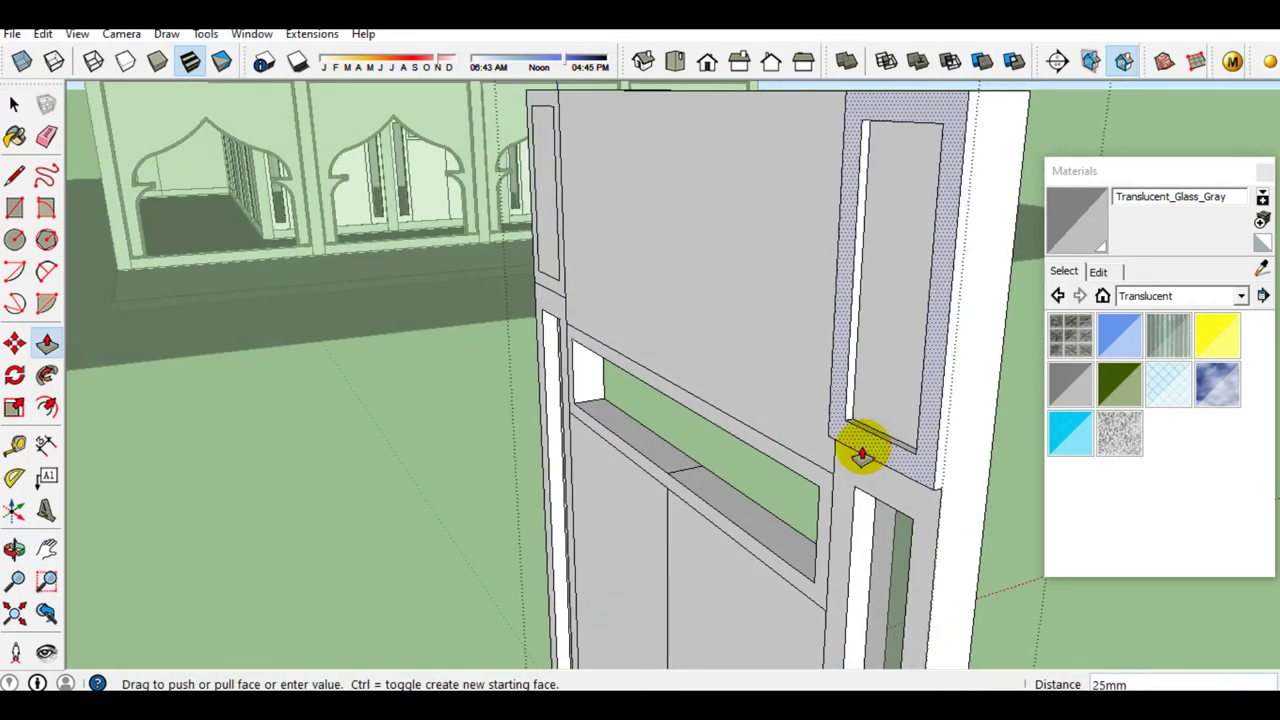
{"action": "left_click", "coordinate": [870, 452]}
{"action": "key", "text": "space"}
{"action": "mouse_move", "coordinate": [870, 452]}
{"action": "middle_mouse_down"}
{"action": "mouse_move", "coordinate": [764, 368]}
{"action": "mouse_move", "coordinate": [755, 396]}
{"action": "middle_mouse_up"}
{"action": "scroll", "coordinate": [678, 380], "scroll_direction": "up", "scroll_amount": 3}
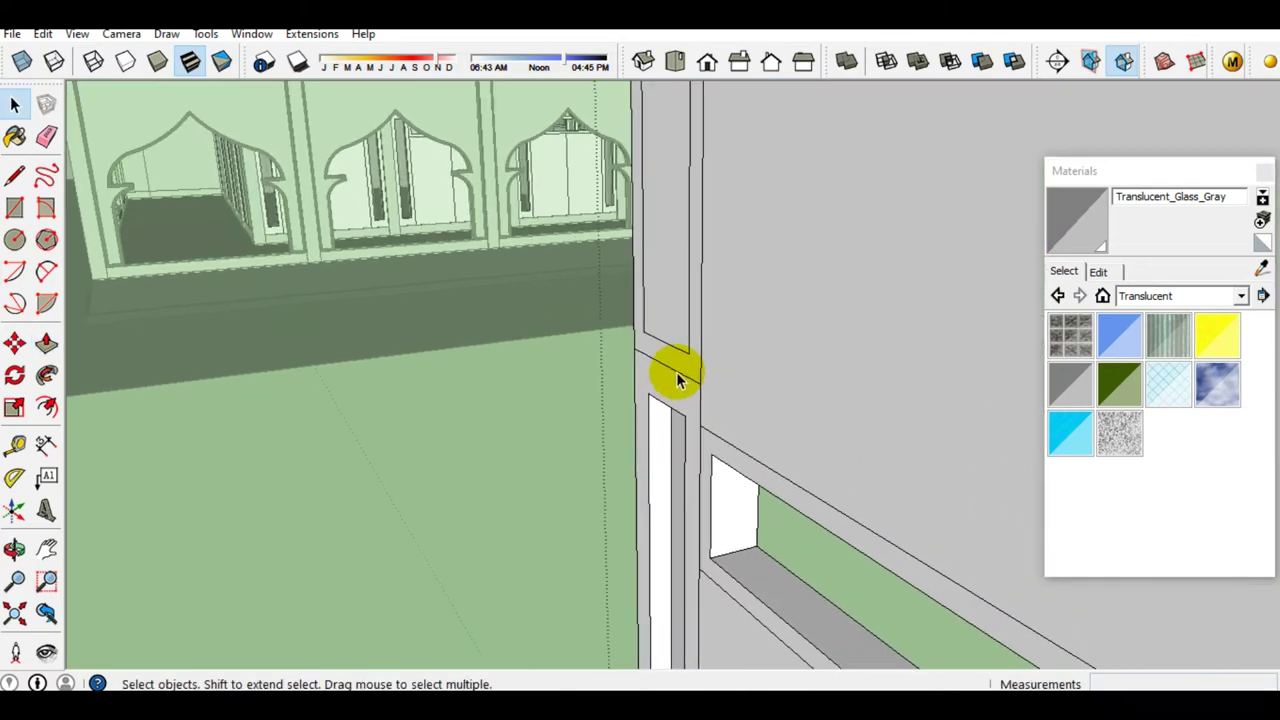
{"action": "key", "text": "p"}
{"action": "double_click", "coordinate": [678, 370]}
{"action": "scroll", "coordinate": [678, 366], "scroll_direction": "down", "scroll_amount": 5}
{"action": "key", "text": "space"}
Orbit around the door frame to check the recessed panels and transom corner
{"action": "mouse_move", "coordinate": [678, 366]}
{"action": "middle_mouse_down"}
{"action": "mouse_move", "coordinate": [870, 445]}
{"action": "mouse_move", "coordinate": [1114, 386]}
{"action": "middle_mouse_up"}
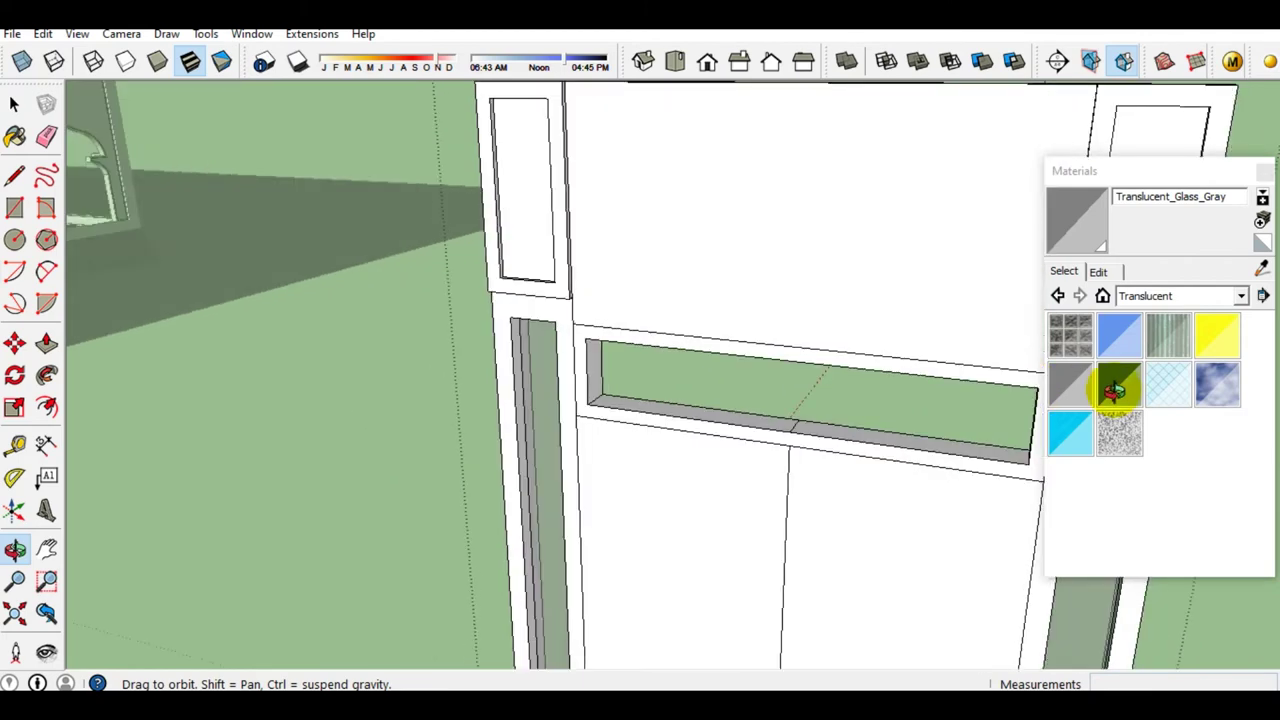
{"action": "scroll", "coordinate": [739, 365], "scroll_direction": "down", "scroll_amount": 3}
{"action": "mouse_move", "coordinate": [739, 365]}
{"action": "middle_mouse_down"}
{"action": "mouse_move", "coordinate": [709, 323]}
{"action": "mouse_move", "coordinate": [914, 340]}
{"action": "mouse_move", "coordinate": [651, 349]}
{"action": "mouse_move", "coordinate": [894, 294]}
{"action": "middle_mouse_up"}
{"action": "scroll", "coordinate": [651, 349], "scroll_direction": "up", "scroll_amount": 3}
{"action": "scroll", "coordinate": [640, 371], "scroll_direction": "down", "scroll_amount": 3}
{"action": "mouse_move", "coordinate": [640, 371]}
{"action": "middle_mouse_down"}
{"action": "mouse_move", "coordinate": [820, 366]}
{"action": "mouse_move", "coordinate": [814, 349]}
{"action": "middle_mouse_up"}
{"action": "scroll", "coordinate": [754, 331], "scroll_direction": "up", "scroll_amount": 3}
{"action": "scroll", "coordinate": [754, 331], "scroll_direction": "down", "scroll_amount": 3}
{"action": "scroll", "coordinate": [814, 349], "scroll_direction": "up", "scroll_amount": 3}
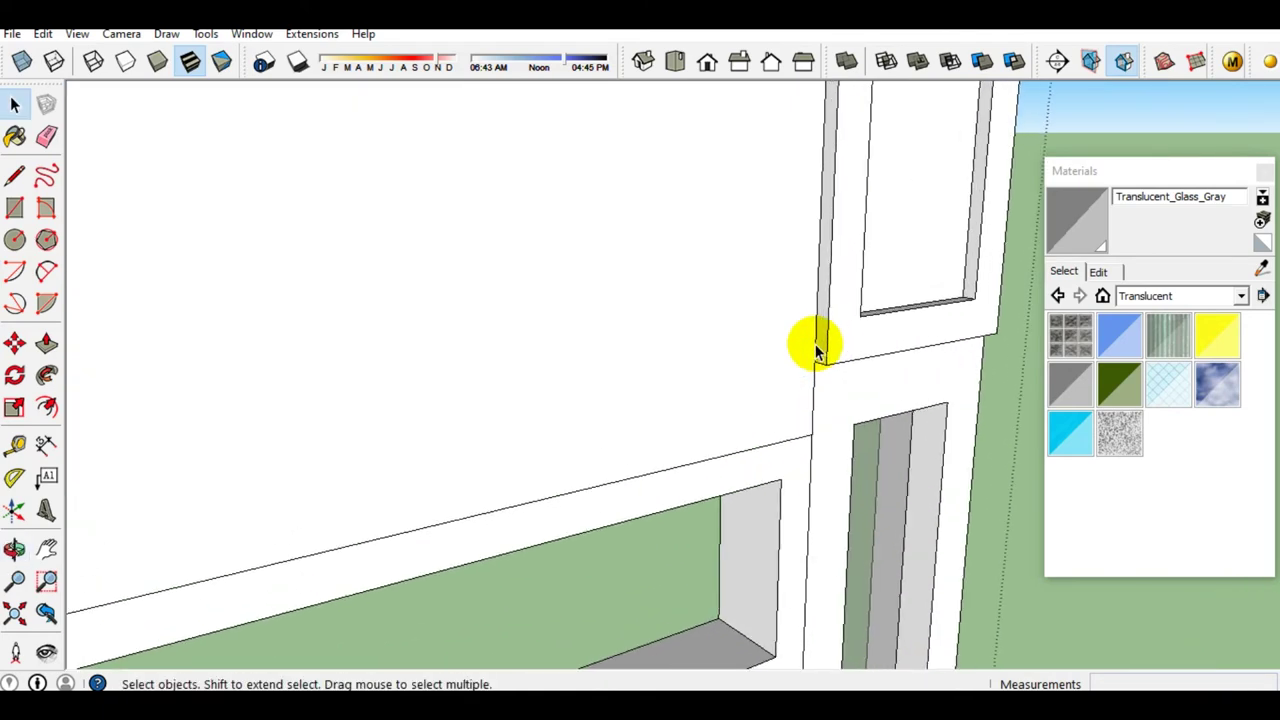
{"action": "scroll", "coordinate": [814, 349], "scroll_direction": "up", "scroll_amount": 1}
{"action": "key", "text": "l"}
{"action": "mouse_move", "coordinate": [828, 349]}
{"action": "middle_mouse_down"}
{"action": "mouse_move", "coordinate": [823, 332]}
{"action": "mouse_move", "coordinate": [908, 323]}
{"action": "mouse_move", "coordinate": [543, 457]}
{"action": "mouse_move", "coordinate": [880, 400]}
{"action": "middle_mouse_up"}
{"action": "key", "text": "space"}
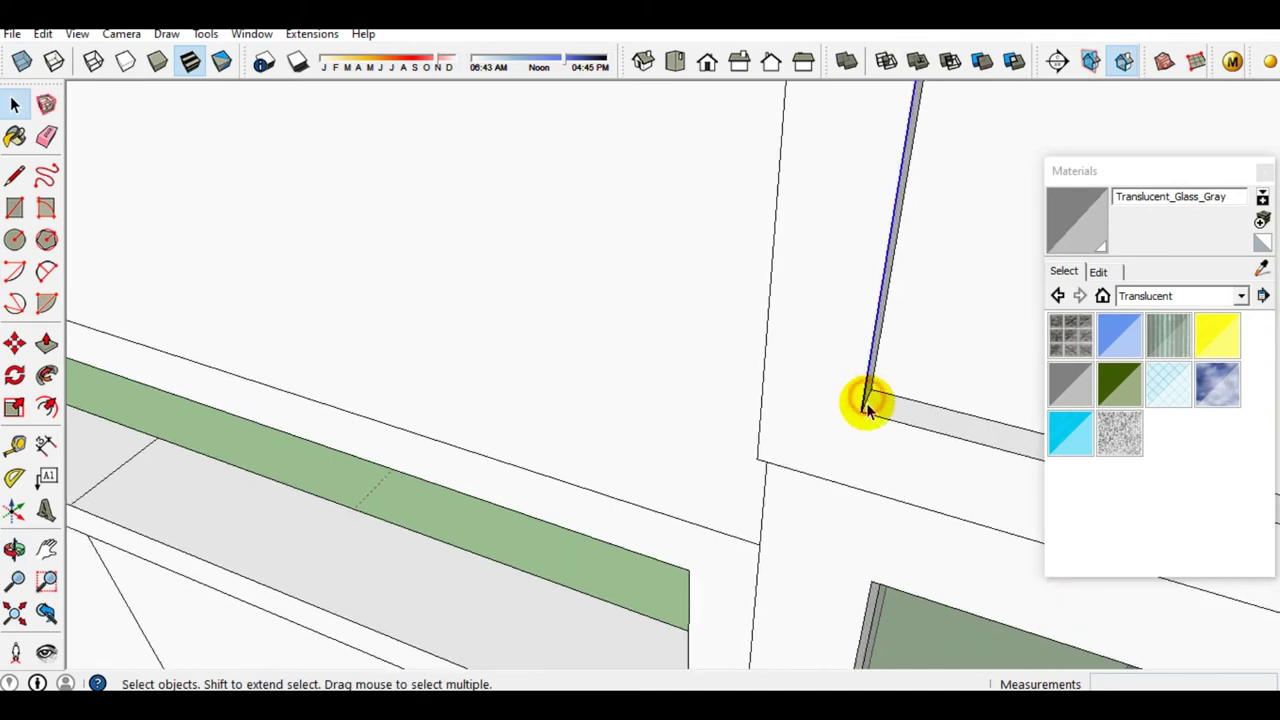
Copy a top-panel edge 25mm inward
{"action": "scroll", "coordinate": [867, 403], "scroll_direction": "up", "scroll_amount": 1}
{"action": "key", "text": "m"}
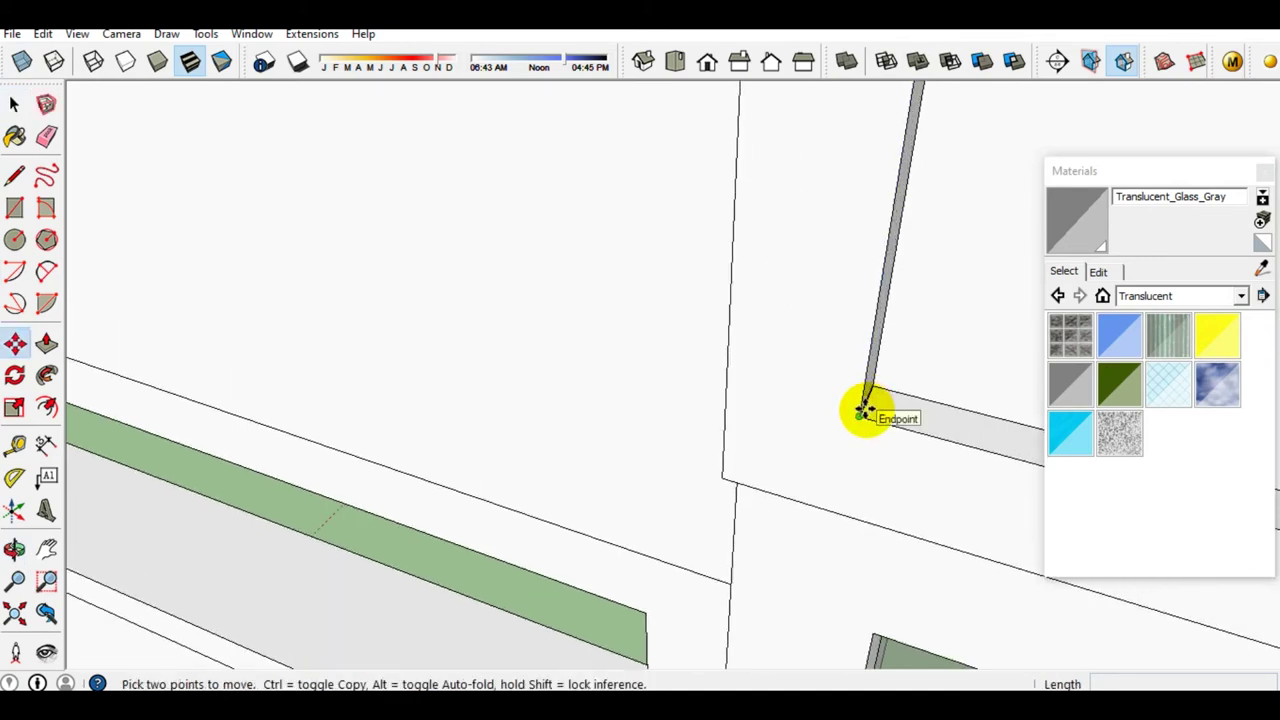
{"action": "key", "text": "ctrl"}
{"action": "left_click", "coordinate": [867, 405]}
{"action": "left_click", "coordinate": [728, 385]}
{"action": "mouse_move", "coordinate": [728, 385]}
{"action": "middle_mouse_down"}
{"action": "mouse_move", "coordinate": [1049, 400]}
{"action": "mouse_move", "coordinate": [768, 398]}
{"action": "middle_mouse_up"}
{"action": "key", "text": "space"}
Push/Pull the new narrow strip 1950mm across the top panel
{"action": "key", "text": "p"}
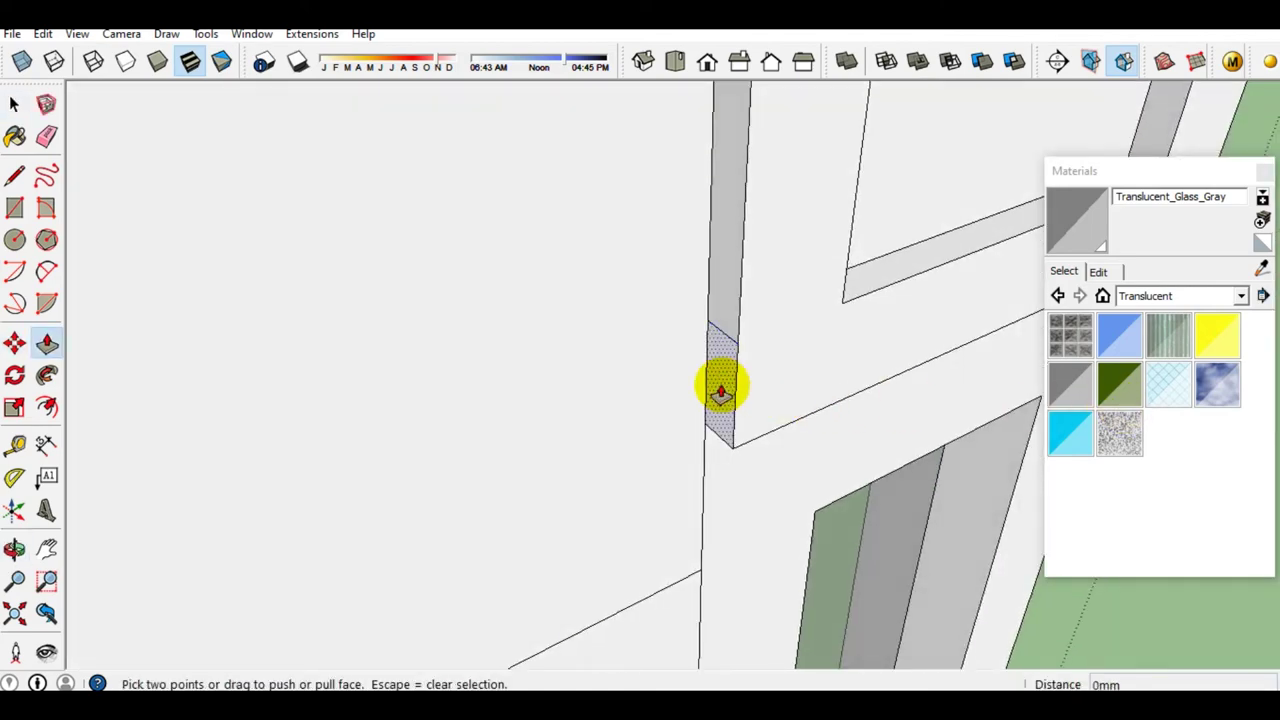
{"action": "left_click", "coordinate": [723, 392]}
{"action": "scroll", "coordinate": [723, 392], "scroll_direction": "down", "scroll_amount": 2}
{"action": "scroll", "coordinate": [723, 392], "scroll_direction": "down", "scroll_amount": 3}
{"action": "scroll", "coordinate": [723, 392], "scroll_direction": "down", "scroll_amount": 3}
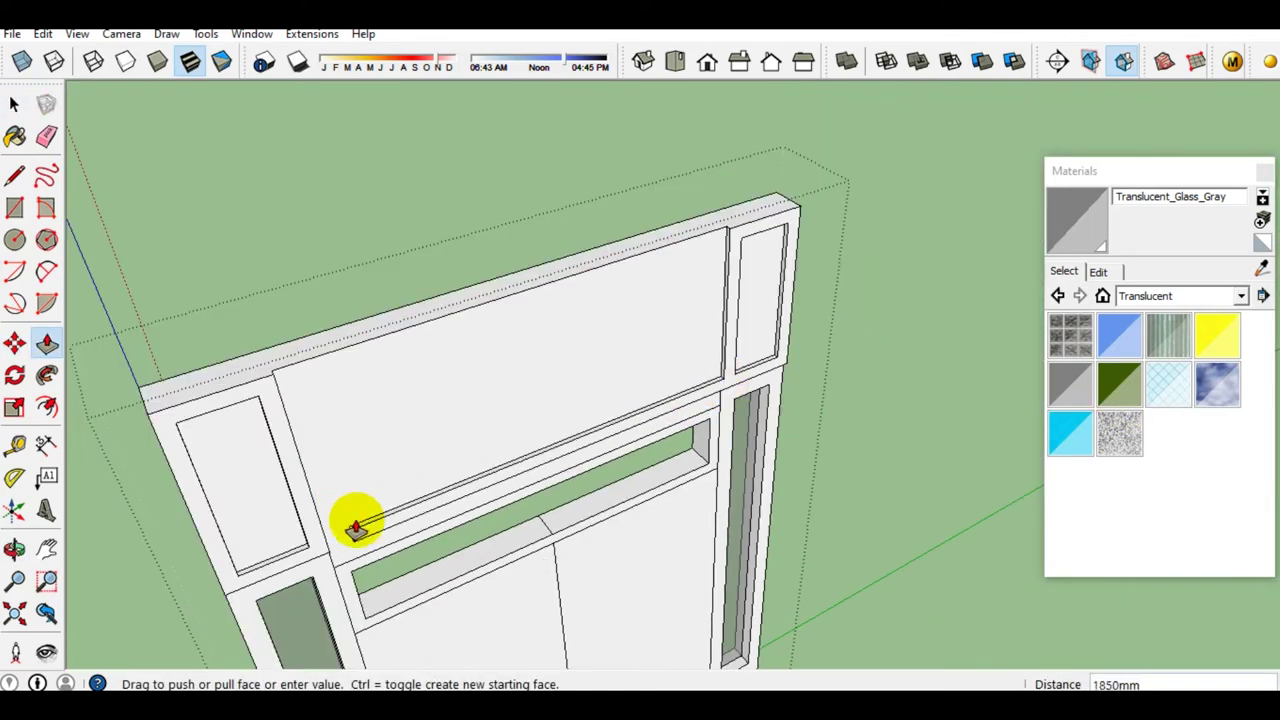
{"action": "scroll", "coordinate": [300, 569], "scroll_direction": "up", "scroll_amount": 3}
{"action": "scroll", "coordinate": [300, 565], "scroll_direction": "up", "scroll_amount": 2}
{"action": "left_click", "coordinate": [308, 568]}
{"action": "middle_click_drag", "start_coordinate": [310, 570], "coordinate": [316, 536]}
{"action": "key", "text": "space"}
{"action": "key", "text": "e"}
{"action": "key", "text": "space"}
Copy the frame's top edge 50mm down along the top panel
{"action": "scroll", "coordinate": [323, 535], "scroll_direction": "down", "scroll_amount": 5}
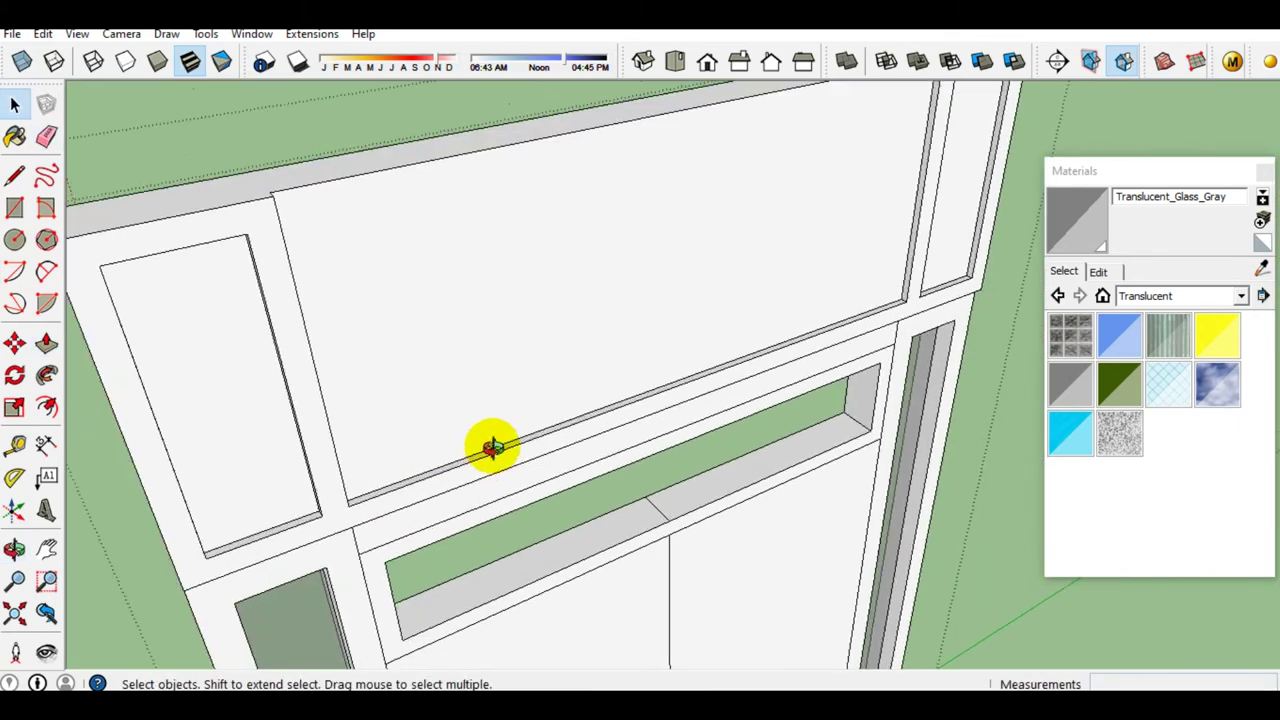
{"action": "middle_click_drag", "start_coordinate": [524, 313], "coordinate": [600, 409]}
{"action": "scroll", "coordinate": [871, 414], "scroll_direction": "up", "scroll_amount": 2}
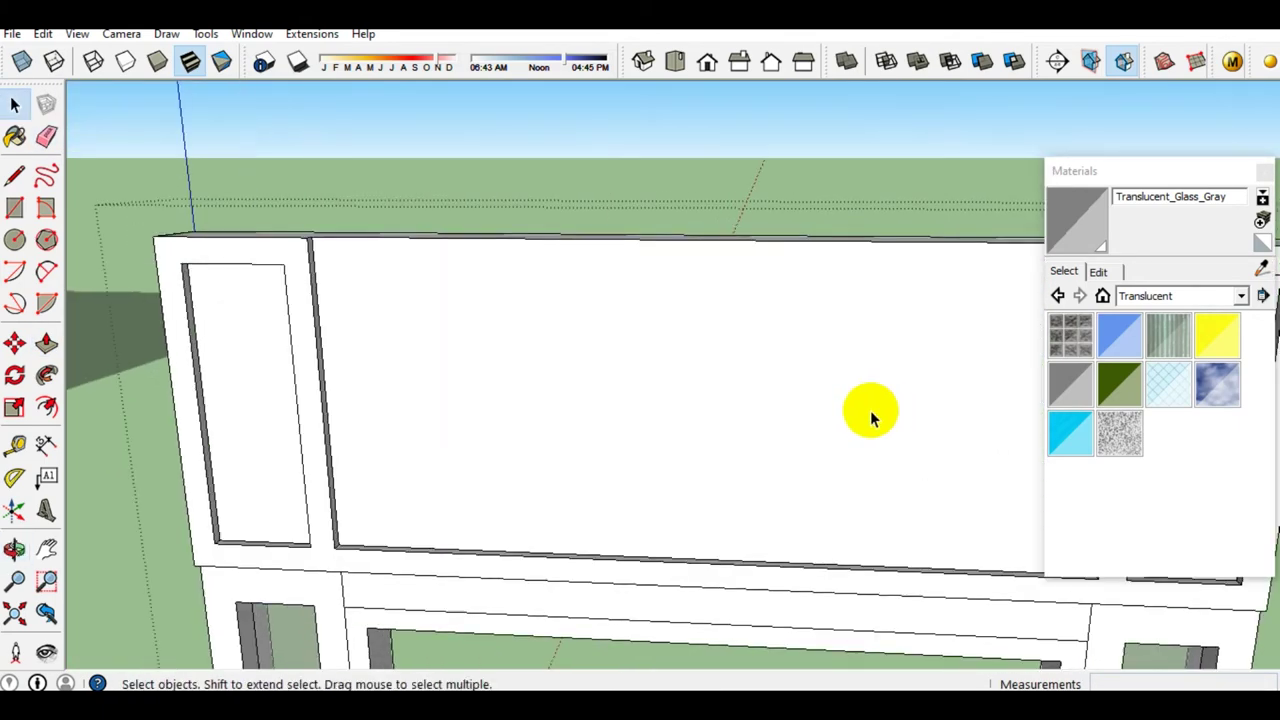
{"action": "middle_click_drag", "start_coordinate": [871, 414], "coordinate": [591, 391], "text": "shift"}
{"action": "scroll", "coordinate": [826, 315], "scroll_direction": "up", "scroll_amount": 2}
{"action": "mouse_move", "coordinate": [826, 315]}
{"action": "middle_mouse_down"}
{"action": "mouse_move", "coordinate": [666, 237]}
{"action": "mouse_move", "coordinate": [686, 263]}
{"action": "middle_mouse_up"}
{"action": "scroll", "coordinate": [786, 263], "scroll_direction": "up", "scroll_amount": 2}
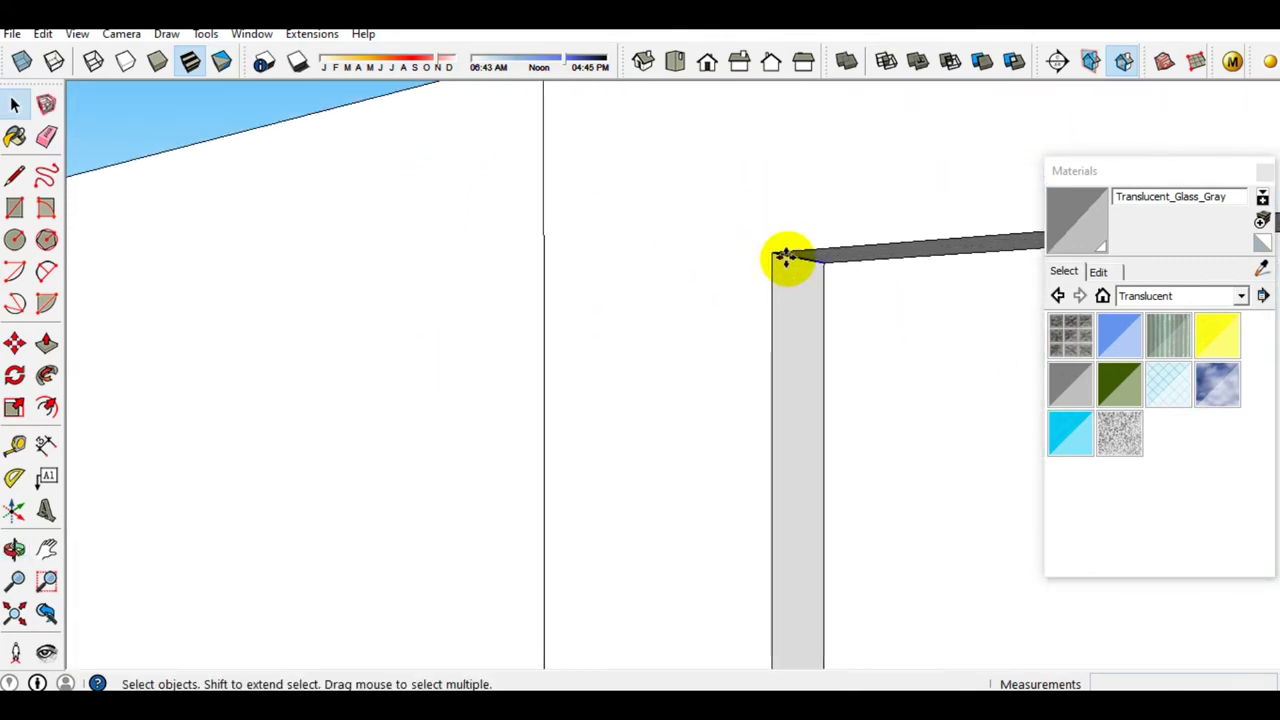
{"action": "key", "text": "m"}
{"action": "left_click", "coordinate": [779, 250]}
{"action": "middle_click_drag", "start_coordinate": [779, 250], "coordinate": [880, 309]}
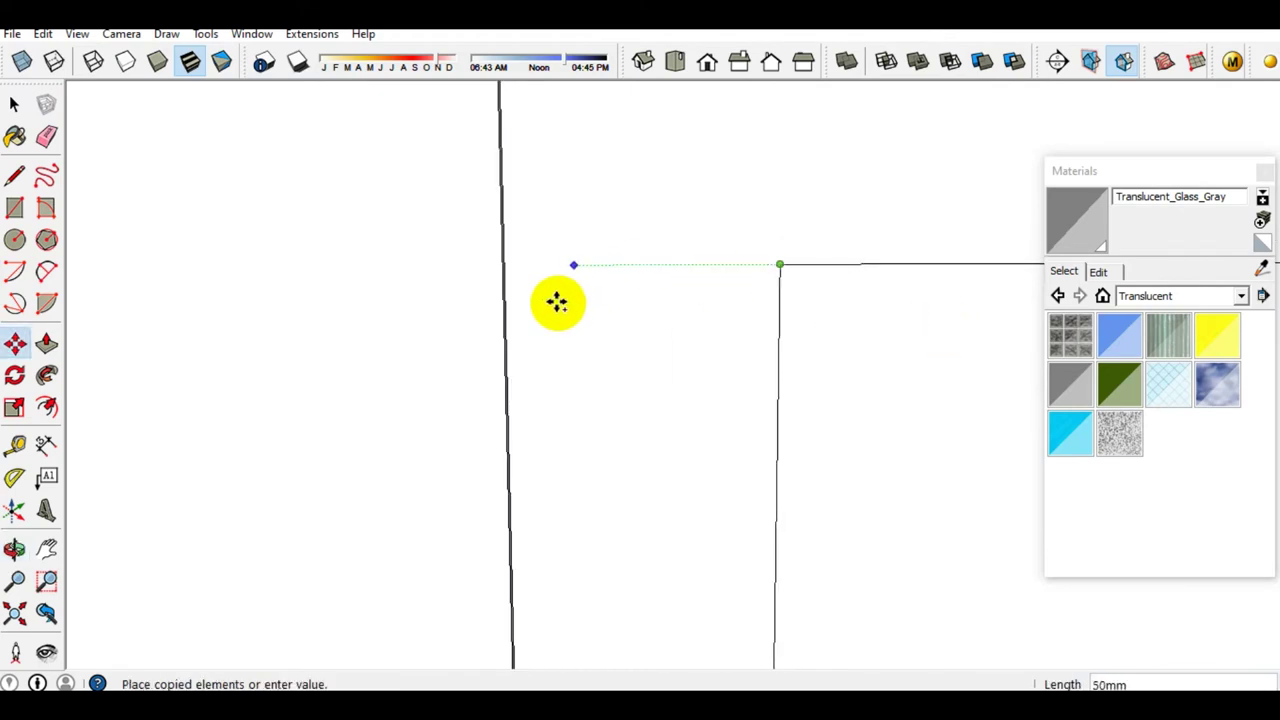
{"action": "middle_click_drag", "start_coordinate": [557, 300], "coordinate": [786, 306]}
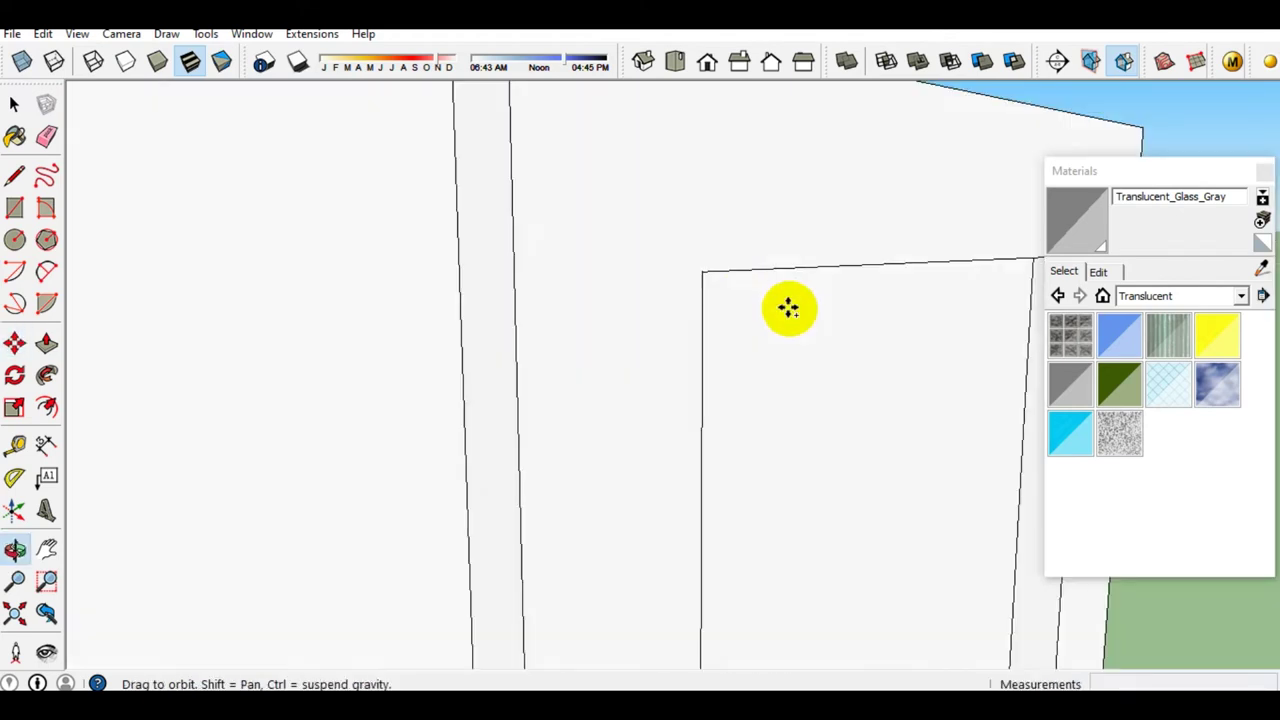
{"action": "left_click", "coordinate": [518, 284]}
{"action": "key", "text": "space"}
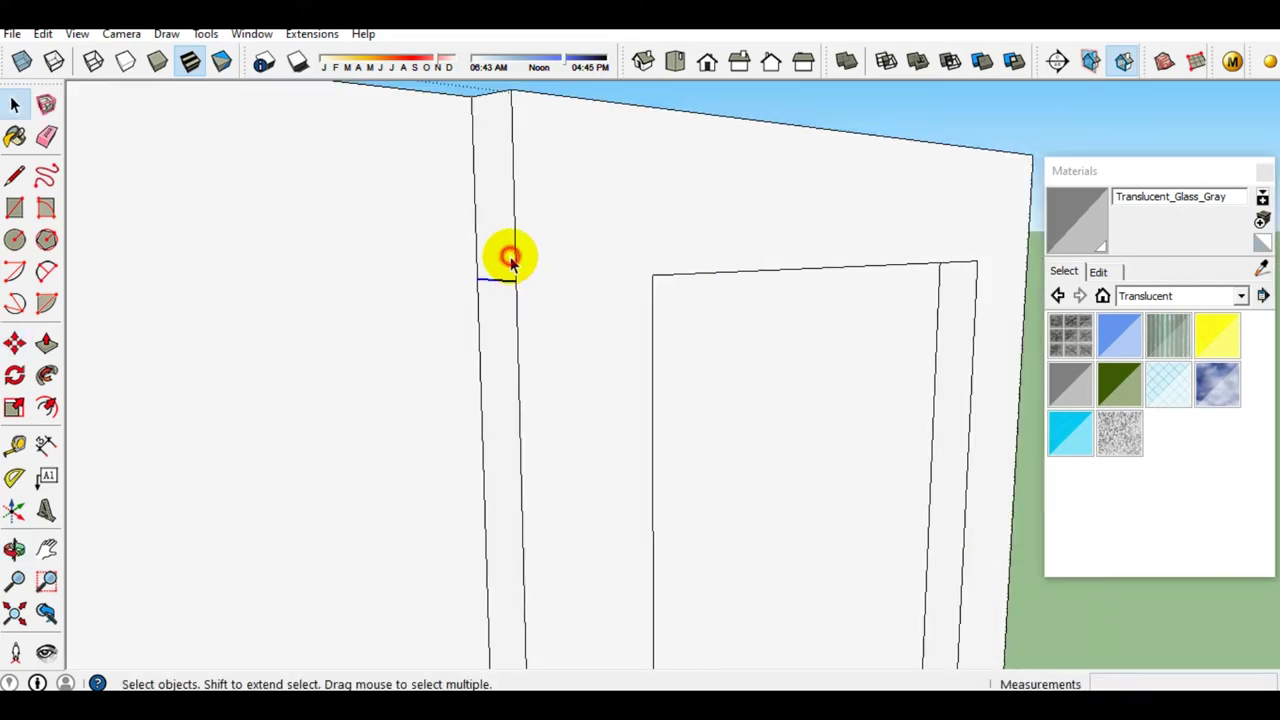
Push/Pull the second narrow top strip 1925mm along the top
{"action": "key", "text": "p"}
{"action": "left_click", "coordinate": [509, 257]}
{"action": "middle_click_drag", "start_coordinate": [414, 260], "coordinate": [652, 230]}
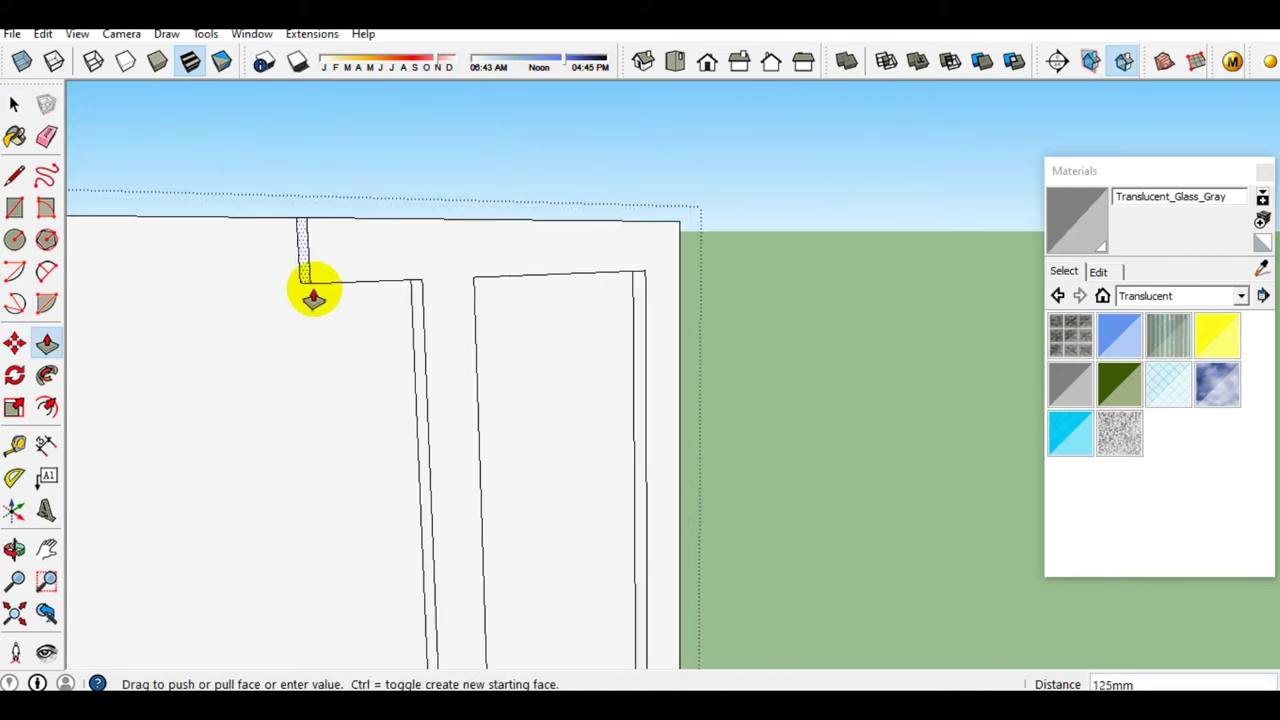
{"action": "scroll", "coordinate": [652, 230], "scroll_direction": "down", "scroll_amount": 3}
{"action": "scroll", "coordinate": [389, 277], "scroll_direction": "down", "scroll_amount": 3}
{"action": "scroll", "coordinate": [352, 205], "scroll_direction": "up", "scroll_amount": 2}
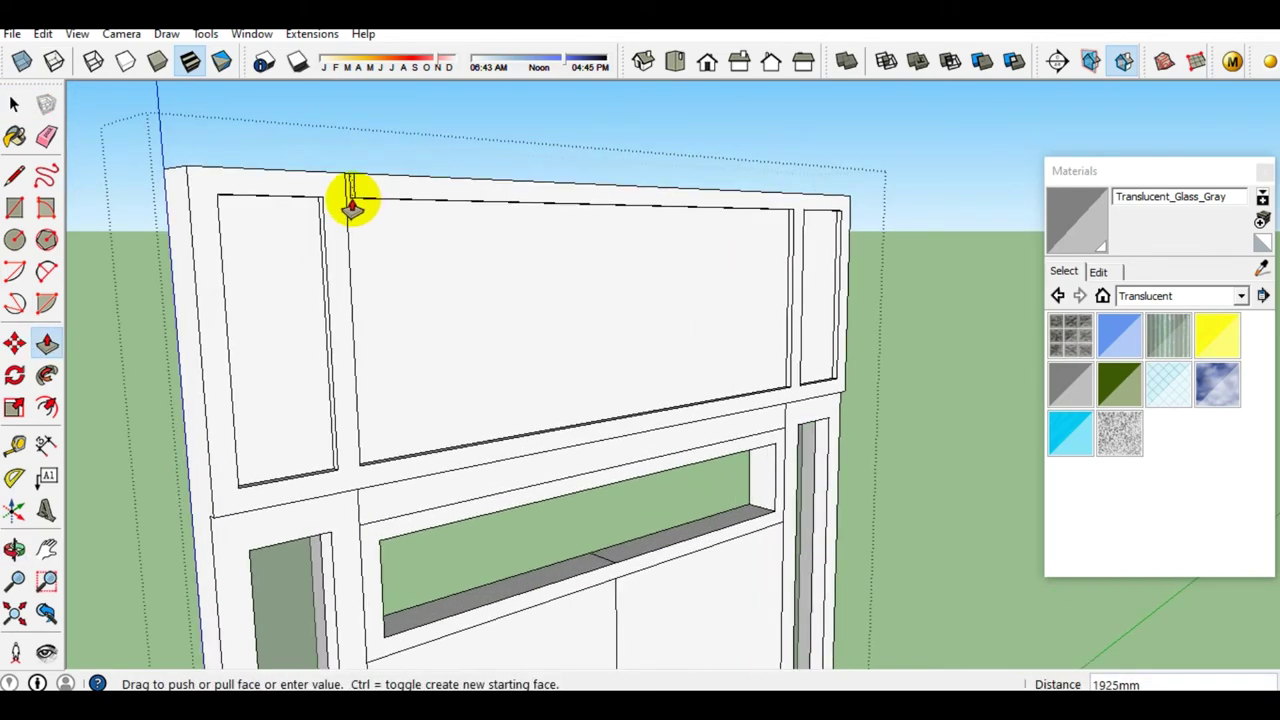
{"action": "left_click", "coordinate": [345, 205]}
{"action": "key", "text": "space"}
{"action": "scroll", "coordinate": [491, 314], "scroll_direction": "down", "scroll_amount": 3}
{"action": "mouse_move", "coordinate": [491, 314]}
{"action": "middle_mouse_down"}
{"action": "mouse_move", "coordinate": [300, 423]}
{"action": "mouse_move", "coordinate": [614, 575]}
{"action": "mouse_move", "coordinate": [537, 600]}
{"action": "middle_mouse_up"}
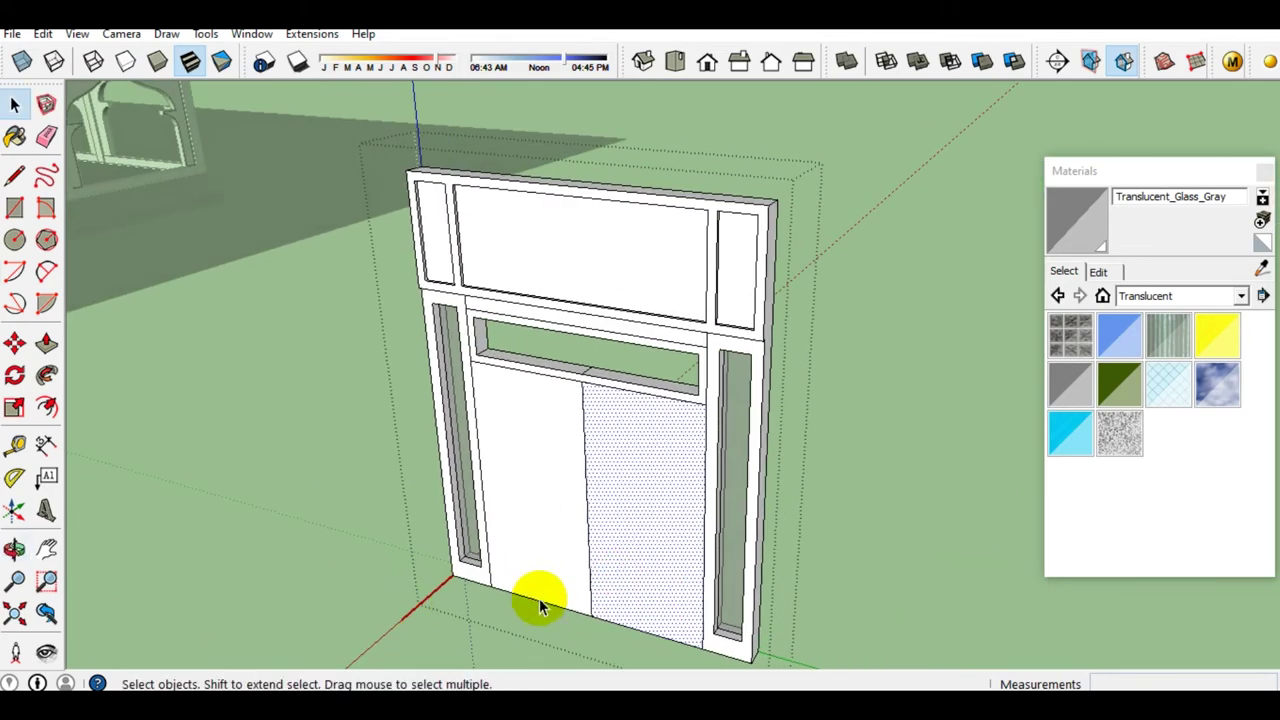
Orbit into the transom opening and select the frame face around it
{"action": "scroll", "coordinate": [537, 600], "scroll_direction": "up", "scroll_amount": 3}
{"action": "middle_click_drag", "start_coordinate": [546, 523], "coordinate": [581, 508]}
{"action": "scroll", "coordinate": [581, 508], "scroll_direction": "up", "scroll_amount": 2}
{"action": "left_click", "coordinate": [584, 508]}
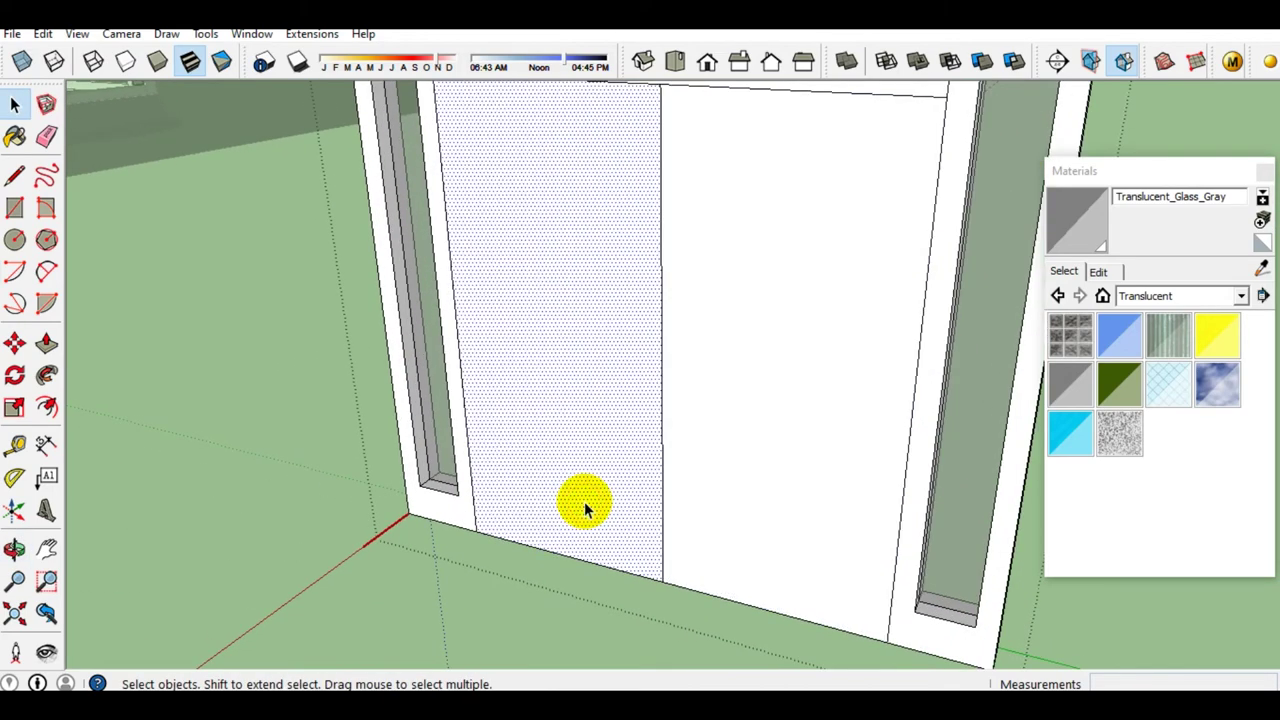
{"action": "scroll", "coordinate": [500, 502], "scroll_direction": "down", "scroll_amount": 2}
{"action": "middle_click_drag", "start_coordinate": [500, 502], "coordinate": [508, 537]}
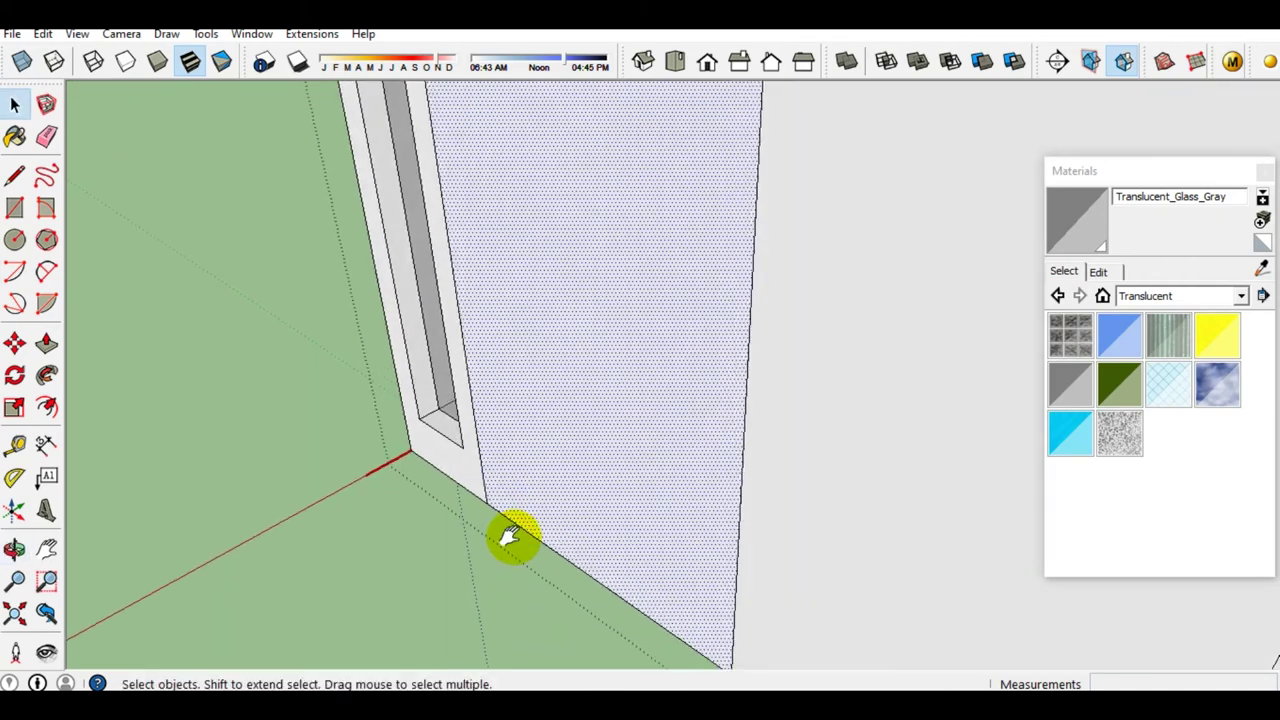
{"action": "scroll", "coordinate": [590, 519], "scroll_direction": "down", "scroll_amount": 5}
{"action": "scroll", "coordinate": [590, 519], "scroll_direction": "down", "scroll_amount": 2}
{"action": "scroll", "coordinate": [583, 483], "scroll_direction": "up", "scroll_amount": 4}
{"action": "scroll", "coordinate": [583, 483], "scroll_direction": "up", "scroll_amount": 1}
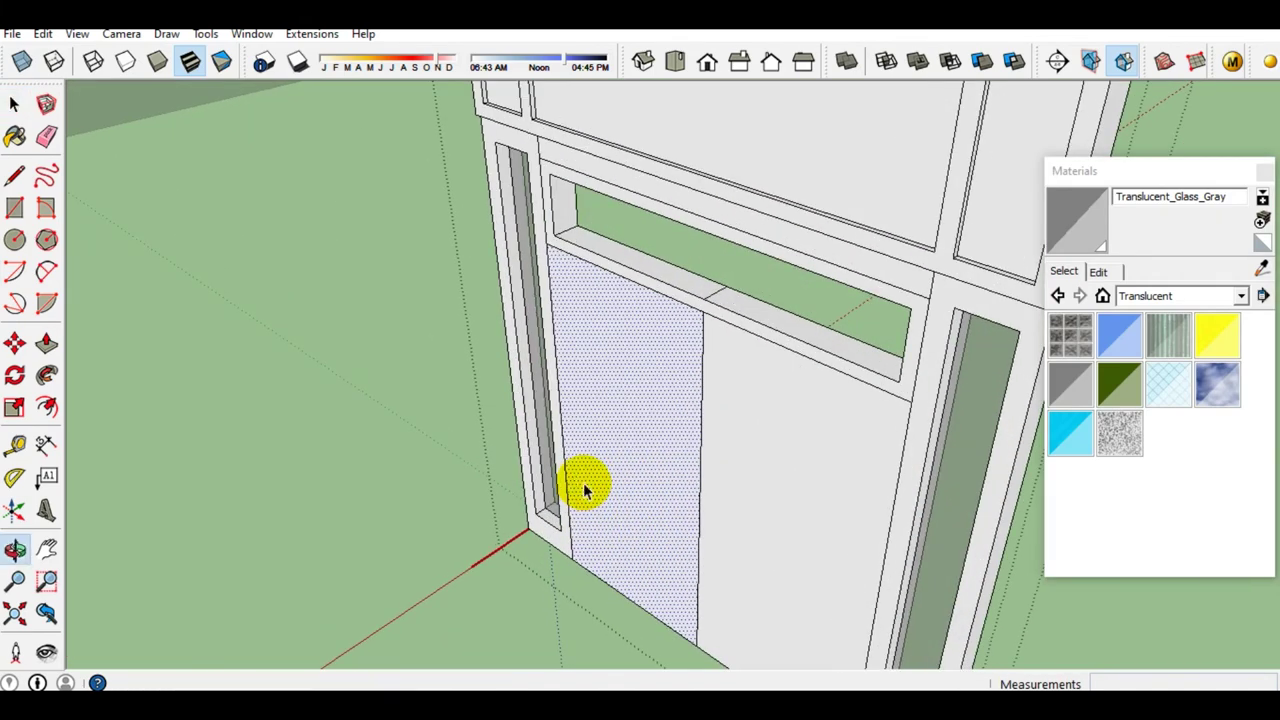
{"action": "scroll", "coordinate": [628, 297], "scroll_direction": "up", "scroll_amount": 2}
{"action": "mouse_move", "coordinate": [628, 297]}
{"action": "middle_mouse_down"}
{"action": "mouse_move", "coordinate": [514, 243]}
{"action": "mouse_move", "coordinate": [500, 191]}
{"action": "middle_mouse_up"}
{"action": "left_click", "coordinate": [529, 206]}
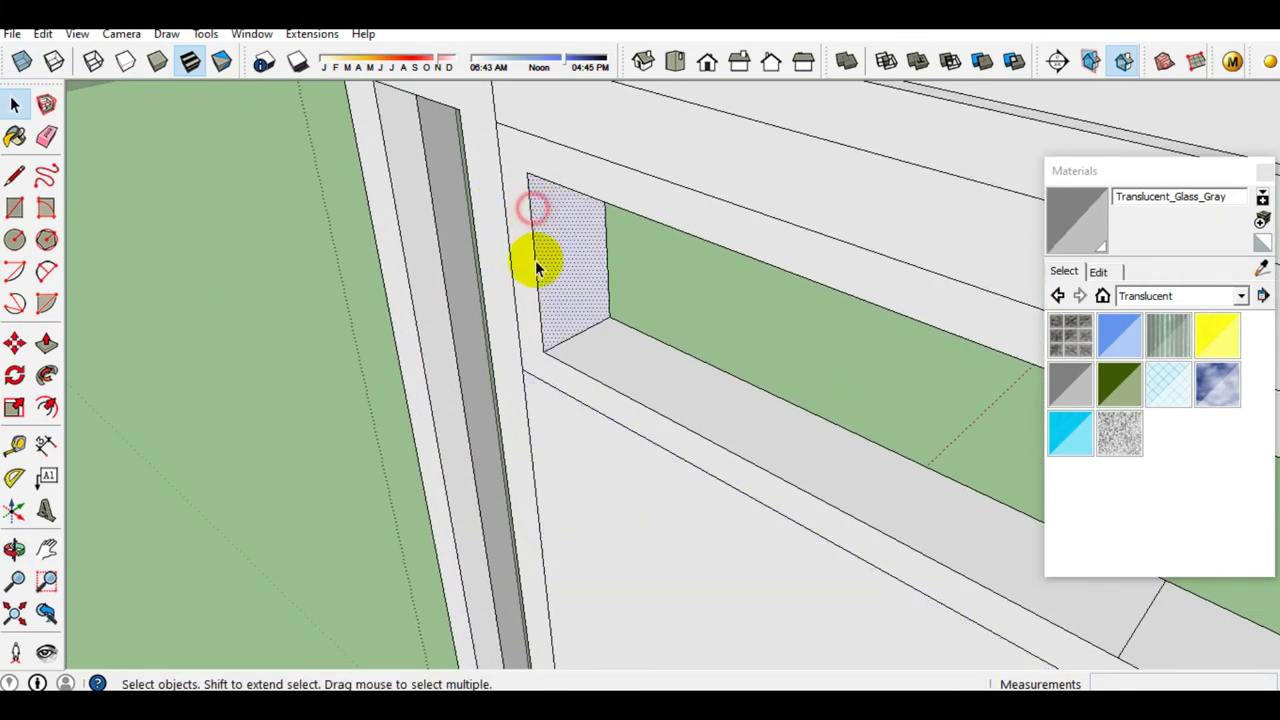
{"action": "scroll", "coordinate": [532, 322], "scroll_direction": "up", "scroll_amount": 1}
{"action": "left_click", "coordinate": [532, 322]}
{"action": "middle_click_drag", "start_coordinate": [532, 322], "coordinate": [543, 337]}
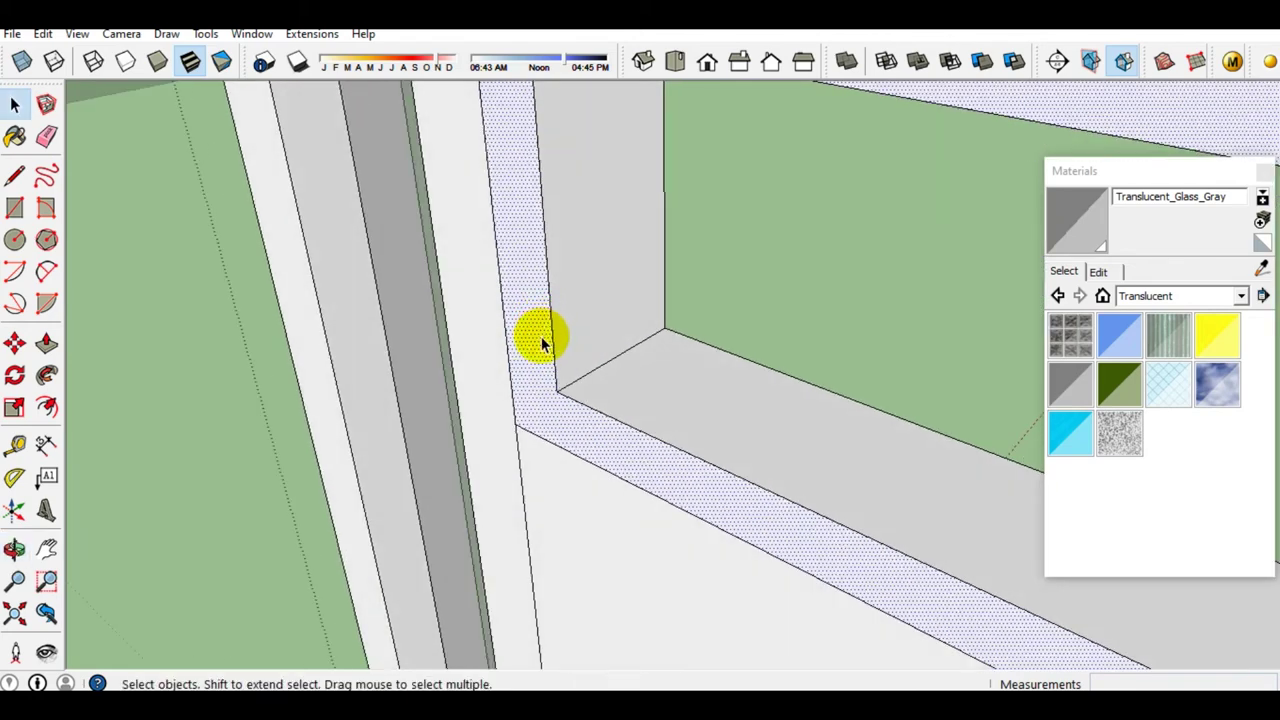
Push the transom's frame border back 25mm
{"action": "key", "text": "p"}
{"action": "left_click", "coordinate": [540, 345]}
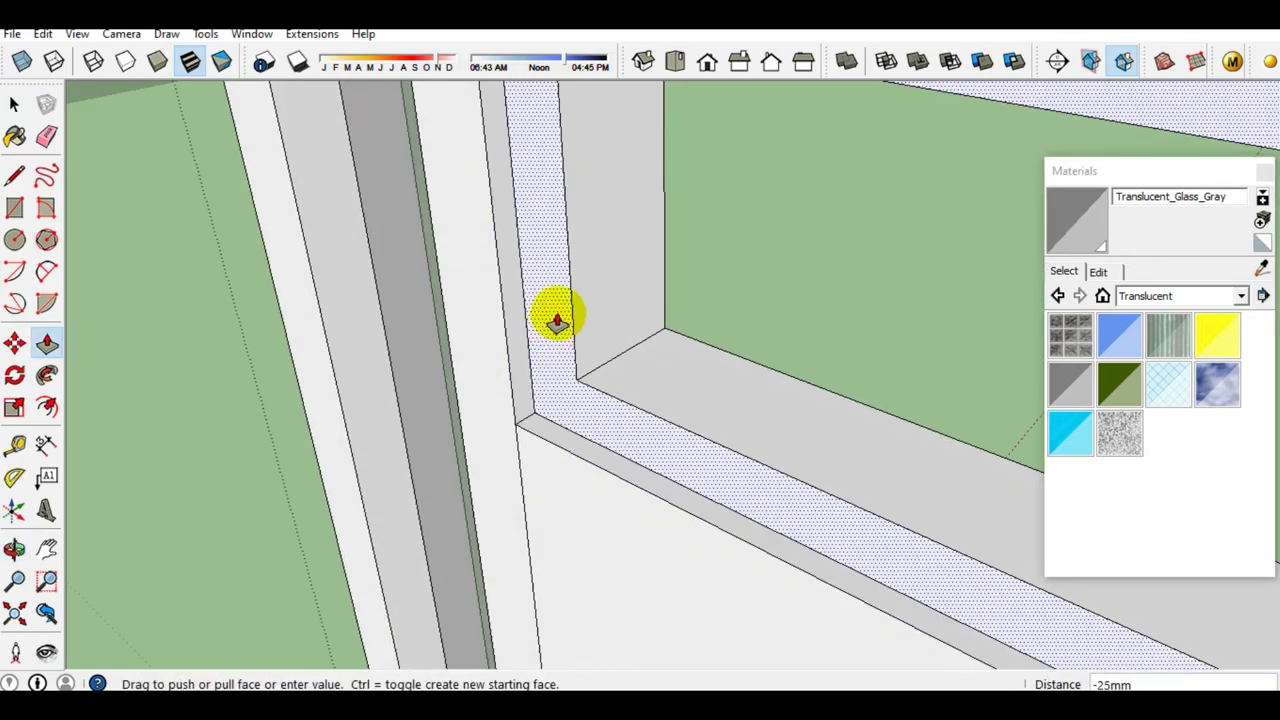
{"action": "key", "text": "Return"}
{"action": "key", "text": "space"}
Orbit and zoom out to review the whole double door front-on
{"action": "scroll", "coordinate": [609, 409], "scroll_direction": "down", "scroll_amount": 3}
{"action": "mouse_move", "coordinate": [609, 409]}
{"action": "middle_mouse_down"}
{"action": "mouse_move", "coordinate": [583, 163]}
{"action": "mouse_move", "coordinate": [621, 284]}
{"action": "middle_mouse_up"}
{"action": "scroll", "coordinate": [621, 284], "scroll_direction": "down", "scroll_amount": 2}
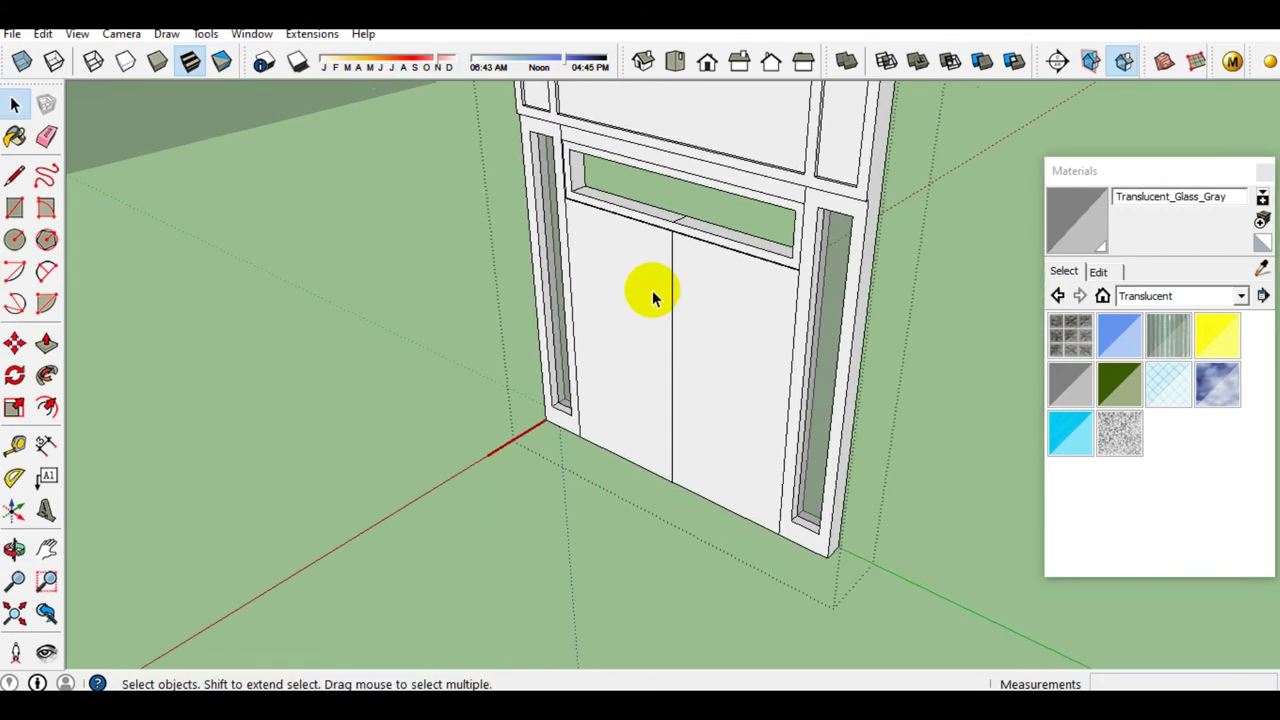
{"action": "middle_click_drag", "start_coordinate": [652, 290], "coordinate": [671, 286]}
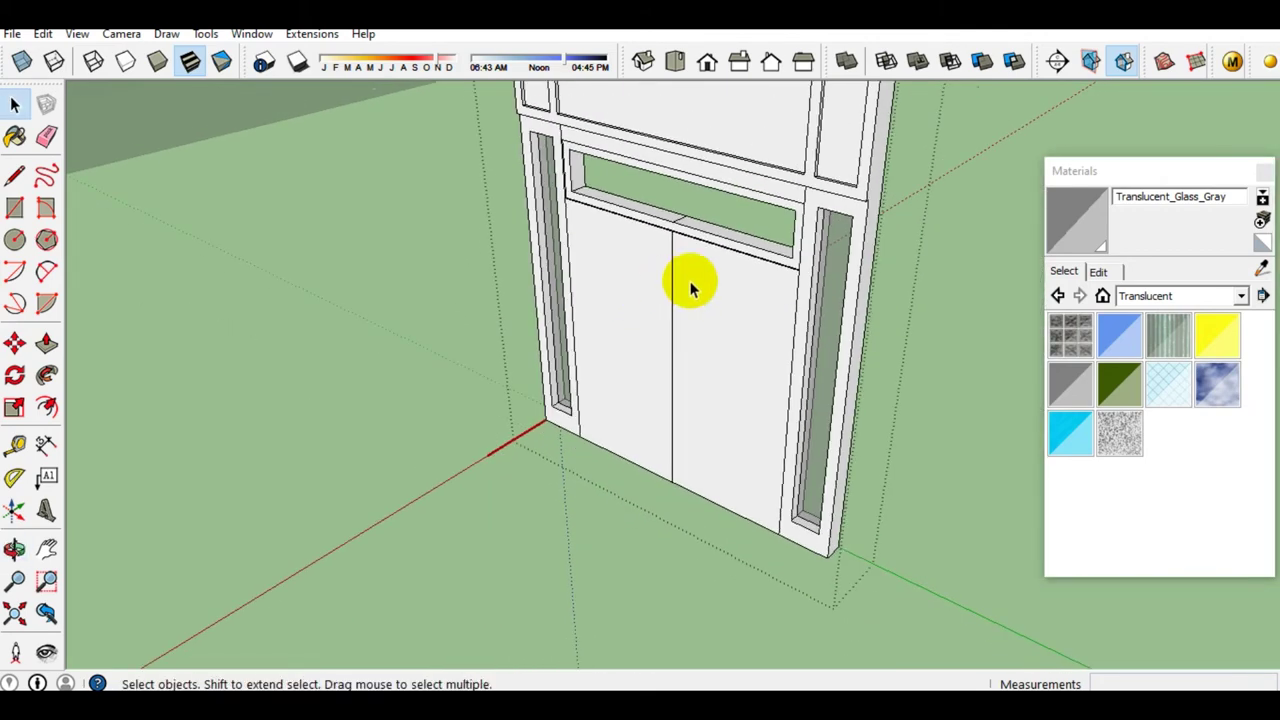
{"action": "scroll", "coordinate": [657, 380], "scroll_direction": "up", "scroll_amount": 2}
{"action": "scroll", "coordinate": [614, 457], "scroll_direction": "up", "scroll_amount": 2}
{"action": "scroll", "coordinate": [546, 472], "scroll_direction": "up", "scroll_amount": 3}
{"action": "scroll", "coordinate": [520, 461], "scroll_direction": "up", "scroll_amount": 3}
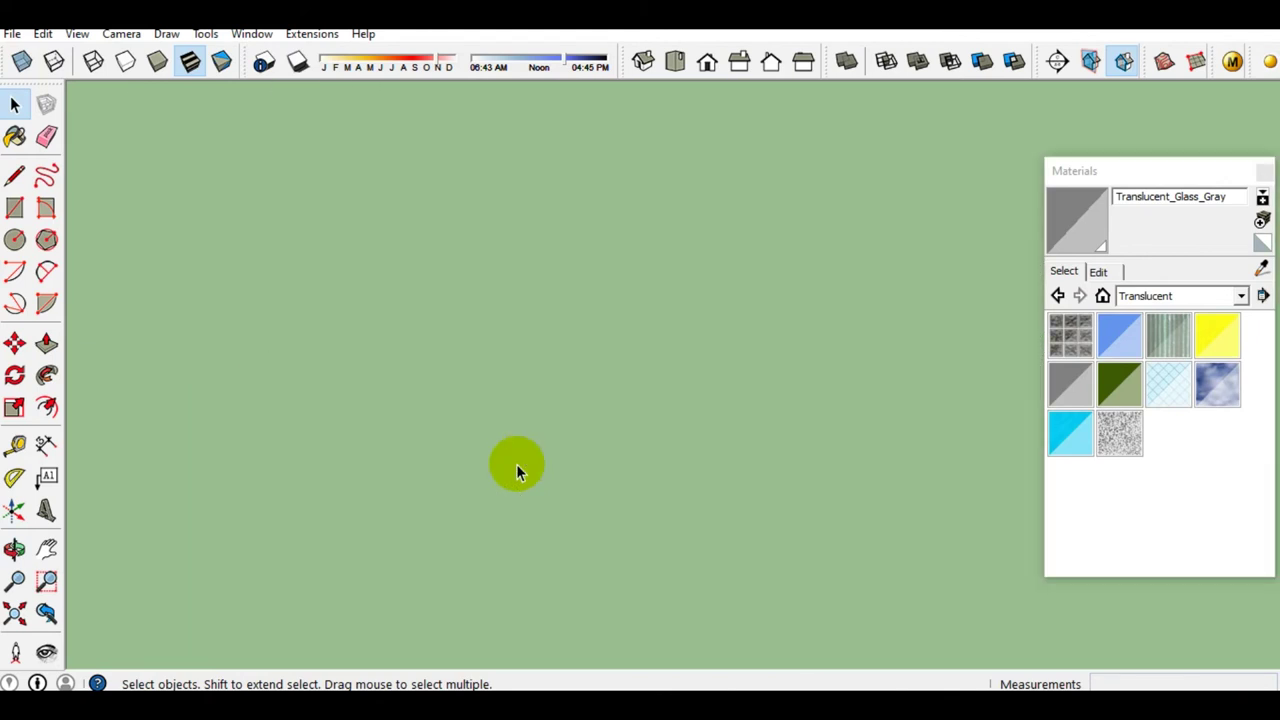
Draw lines from the wall corner on the ground and close them into a square face
{"action": "scroll", "coordinate": [539, 455], "scroll_direction": "down", "scroll_amount": 2}
{"action": "scroll", "coordinate": [585, 437], "scroll_direction": "down", "scroll_amount": 1}
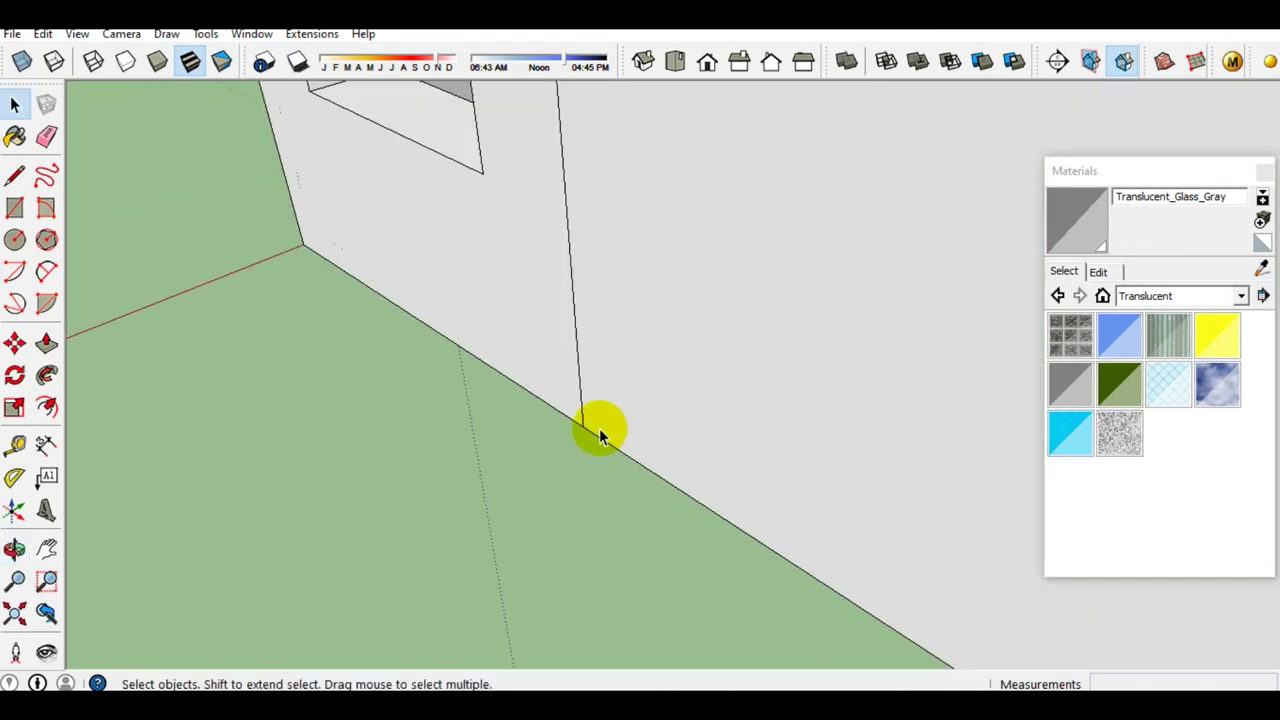
{"action": "key", "text": "l"}
{"action": "scroll", "coordinate": [599, 428], "scroll_direction": "down", "scroll_amount": 1}
{"action": "left_click", "coordinate": [584, 427]}
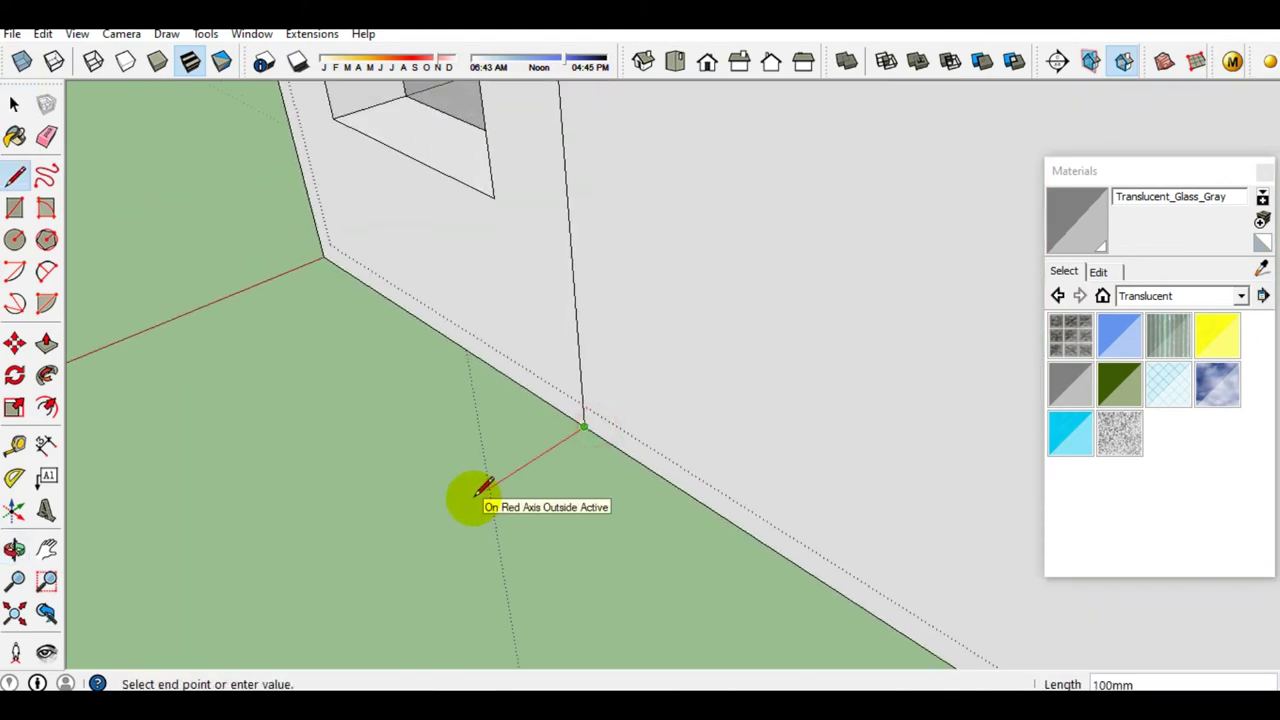
{"action": "scroll", "coordinate": [440, 520], "scroll_direction": "up", "scroll_amount": 3}
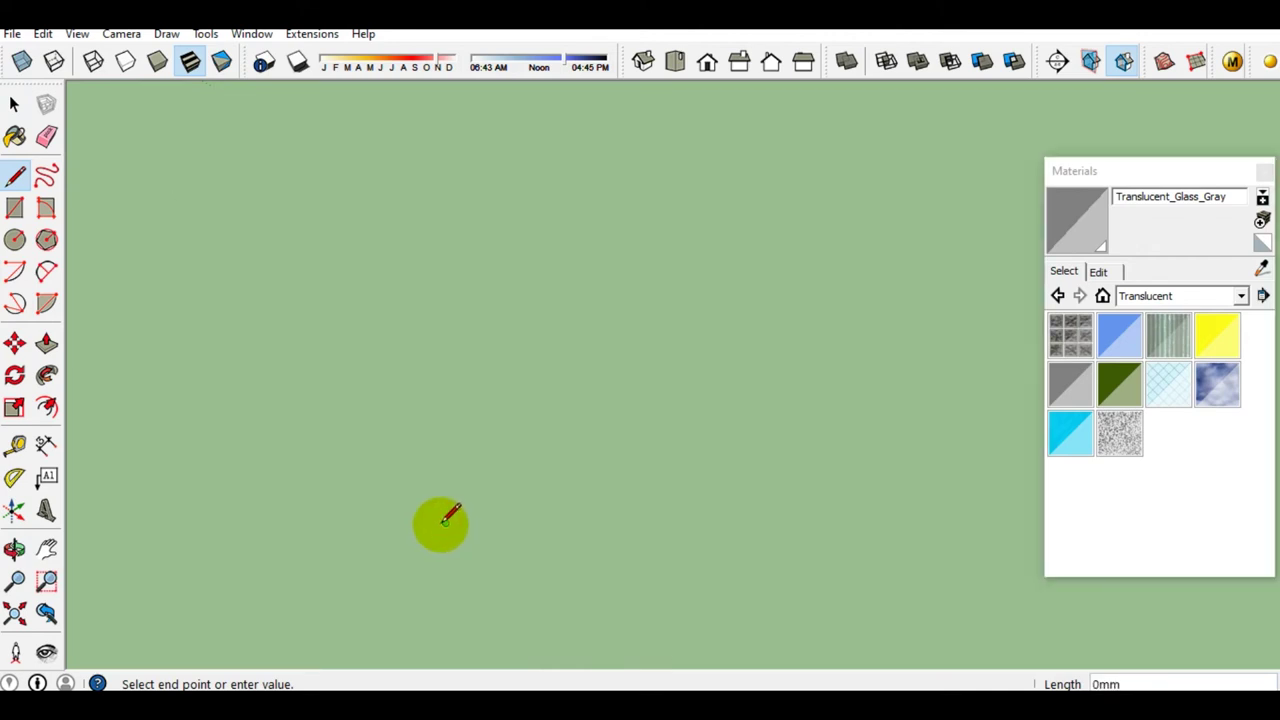
{"action": "left_click", "coordinate": [442, 522]}
{"action": "scroll", "coordinate": [442, 515], "scroll_direction": "down", "scroll_amount": 2}
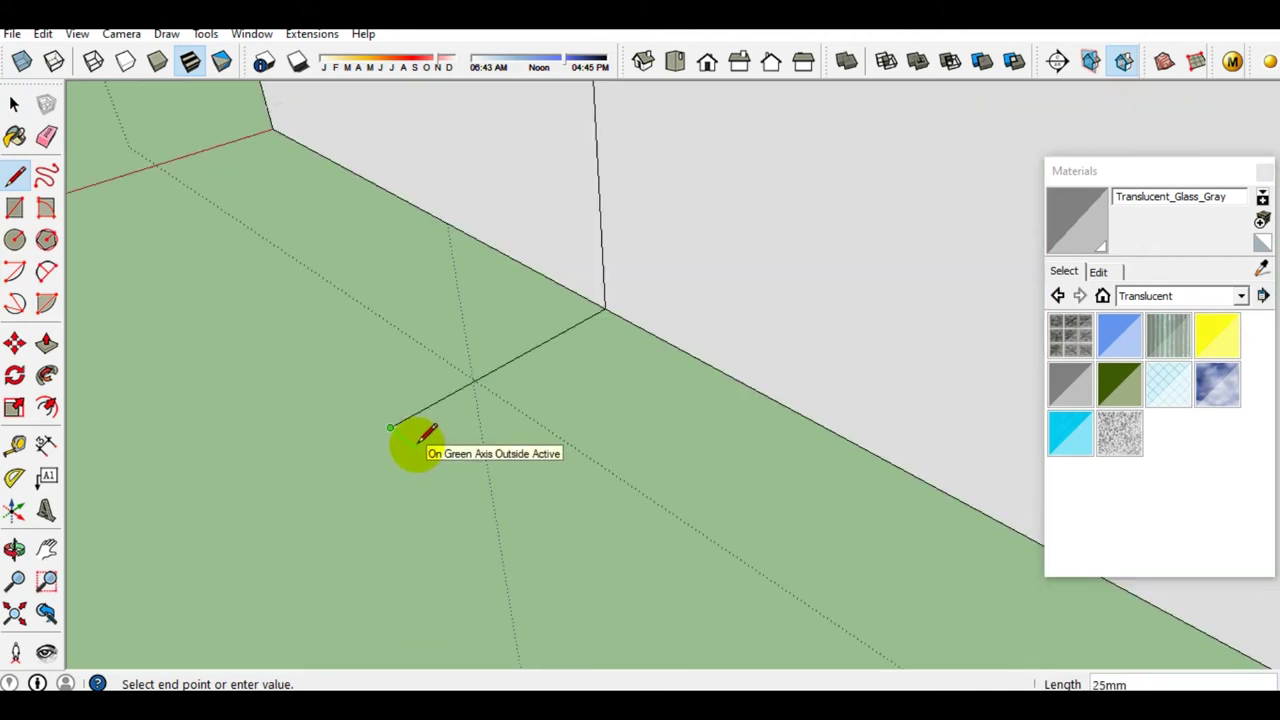
{"action": "scroll", "coordinate": [419, 440], "scroll_direction": "up", "scroll_amount": 4}
{"action": "scroll", "coordinate": [410, 450], "scroll_direction": "down", "scroll_amount": 4}
{"action": "mouse_move", "coordinate": [420, 457]}
{"action": "middle_mouse_down"}
{"action": "mouse_move", "coordinate": [414, 580]}
{"action": "mouse_move", "coordinate": [416, 520]}
{"action": "middle_mouse_up"}
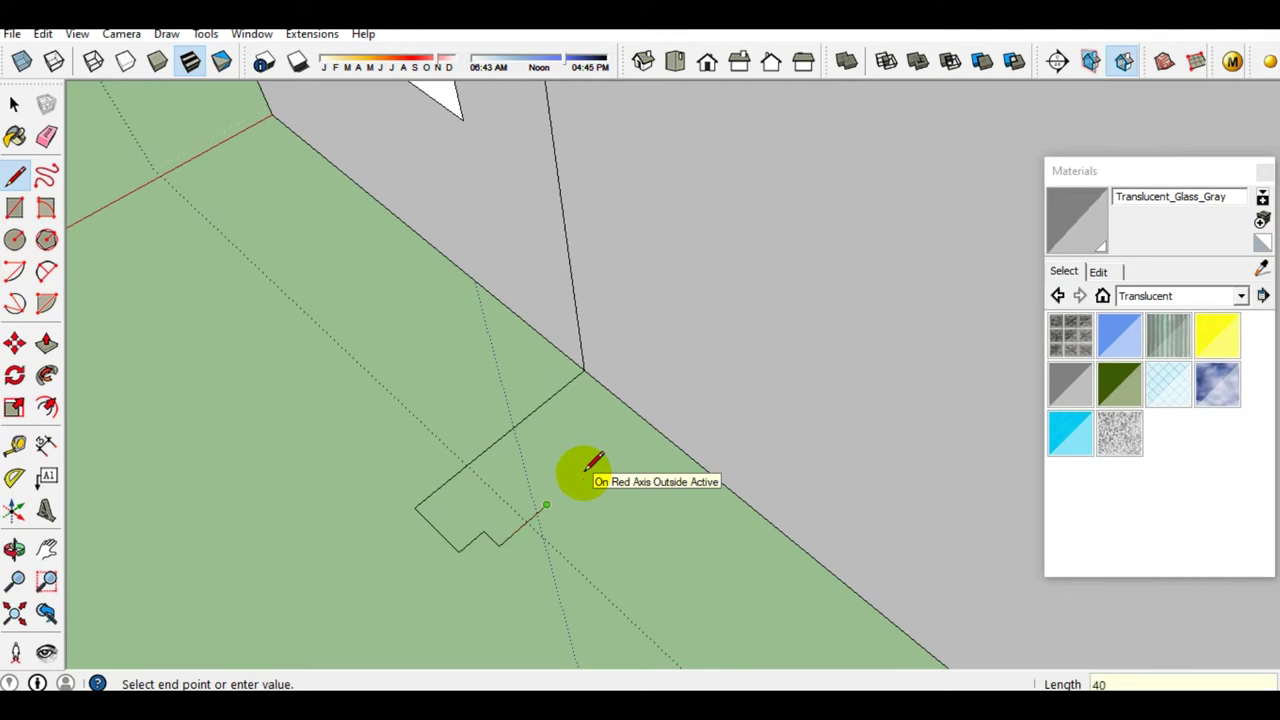
{"action": "left_click", "coordinate": [487, 449]}
{"action": "key", "text": "space"}
Add a line from the face corner that extends the notch edge
{"action": "scroll", "coordinate": [453, 589], "scroll_direction": "down", "scroll_amount": 2}
{"action": "scroll", "coordinate": [445, 580], "scroll_direction": "up", "scroll_amount": 3}
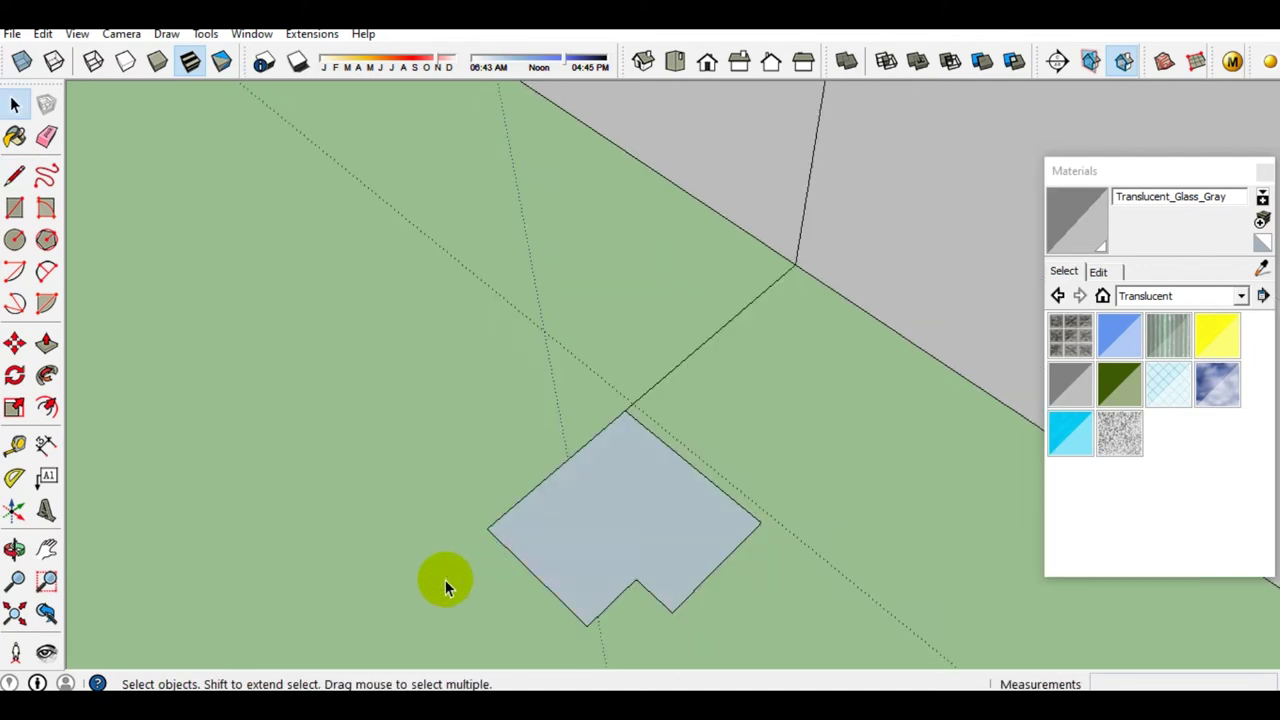
{"action": "scroll", "coordinate": [474, 578], "scroll_direction": "up", "scroll_amount": 2}
{"action": "mouse_move", "coordinate": [754, 520]}
{"action": "middle_mouse_down", "text": "shift"}
{"action": "mouse_move", "coordinate": [588, 472]}
{"action": "mouse_move", "coordinate": [714, 543]}
{"action": "mouse_move", "coordinate": [610, 456]}
{"action": "mouse_move", "coordinate": [599, 474]}
{"action": "mouse_move", "coordinate": [668, 448]}
{"action": "mouse_move", "coordinate": [543, 443]}
{"action": "mouse_move", "coordinate": [466, 414]}
{"action": "mouse_move", "coordinate": [508, 414]}
{"action": "middle_mouse_up", "text": "shift"}
{"action": "scroll", "coordinate": [610, 456], "scroll_direction": "down", "scroll_amount": 2}
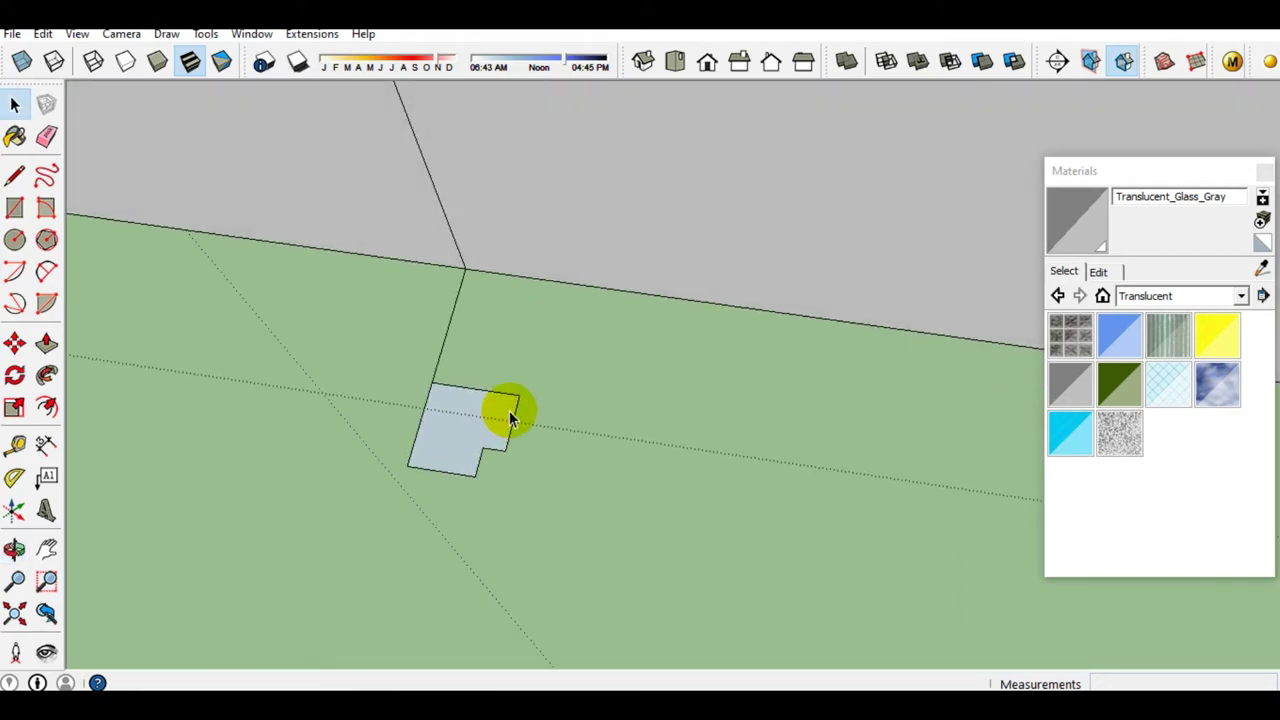
{"action": "key", "text": "l"}
{"action": "scroll", "coordinate": [510, 440], "scroll_direction": "up", "scroll_amount": 3}
{"action": "scroll", "coordinate": [508, 450], "scroll_direction": "down", "scroll_amount": 4}
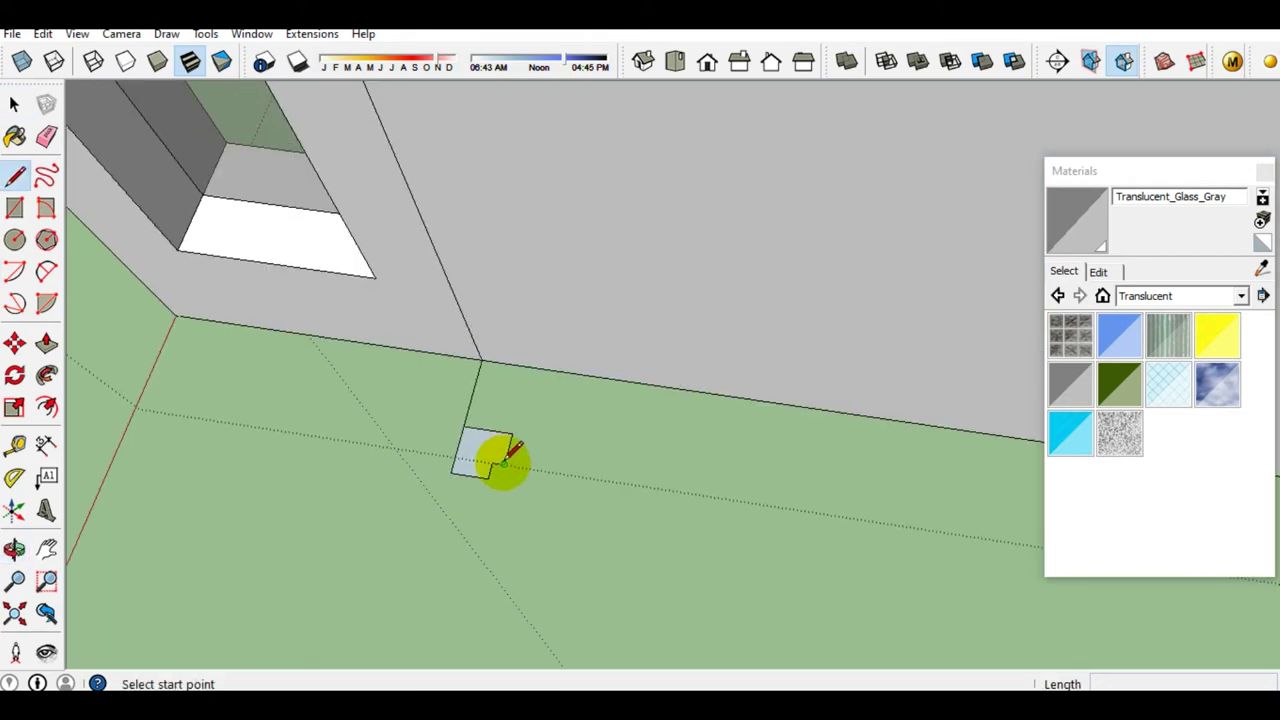
{"action": "left_click", "coordinate": [505, 460]}
{"action": "scroll", "coordinate": [530, 480], "scroll_direction": "up", "scroll_amount": 3}
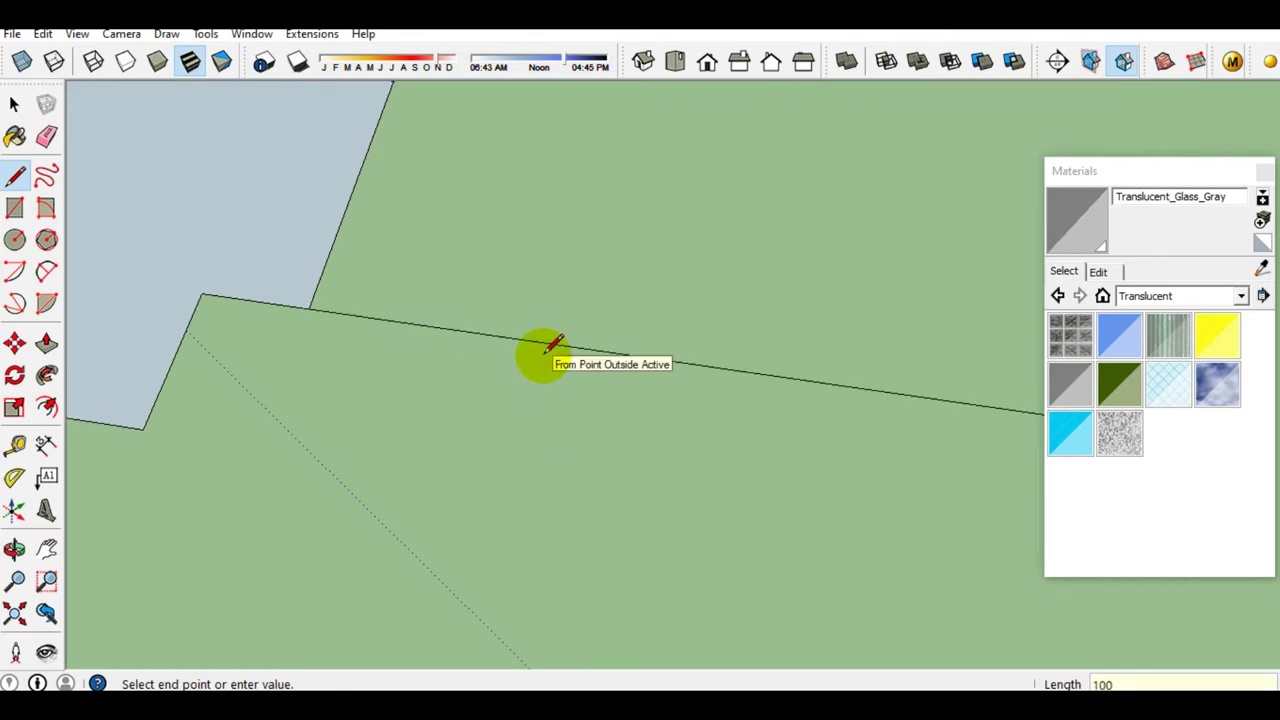
{"action": "scroll", "coordinate": [553, 345], "scroll_direction": "down", "scroll_amount": 3}
{"action": "left_click", "coordinate": [614, 363]}
{"action": "key", "text": "space"}
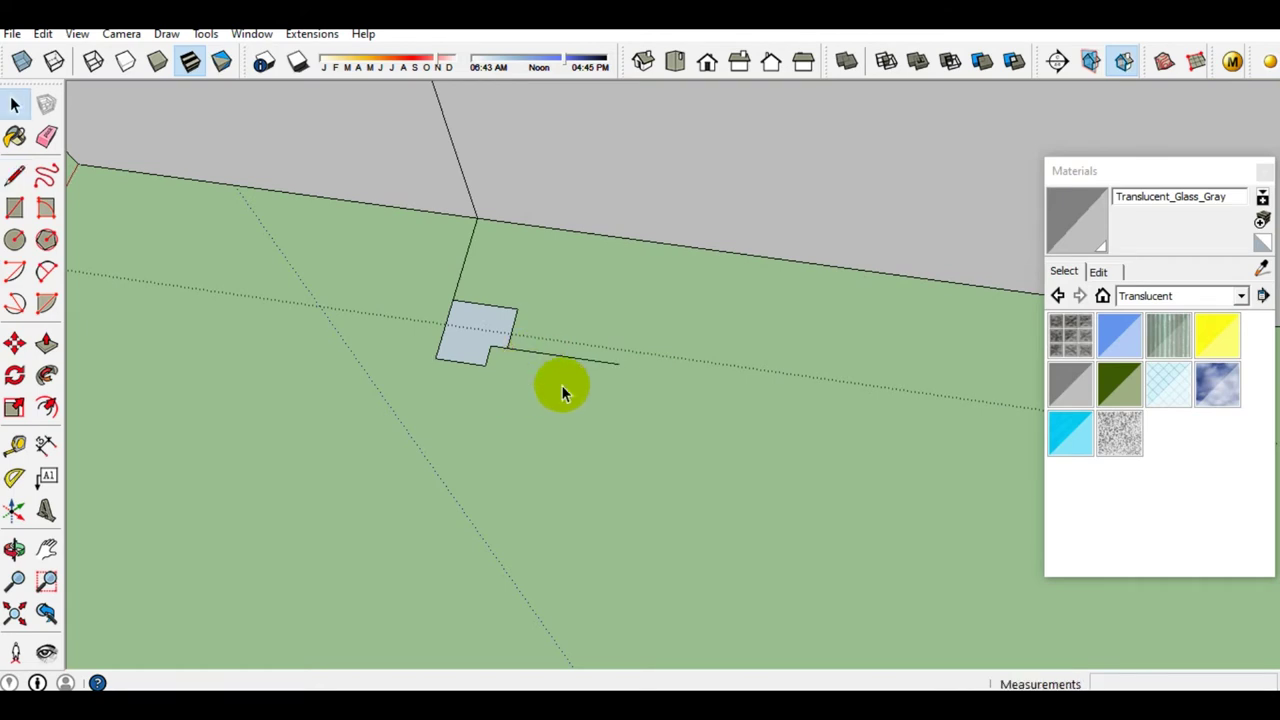
Draw a long thin rectangle starting at the notch
{"action": "scroll", "coordinate": [560, 385], "scroll_direction": "up", "scroll_amount": 3}
{"action": "scroll", "coordinate": [560, 385], "scroll_direction": "down", "scroll_amount": 3}
{"action": "key", "text": "r"}
{"action": "left_click", "coordinate": [468, 362]}
{"action": "left_click", "coordinate": [620, 358]}
{"action": "key", "text": "space"}
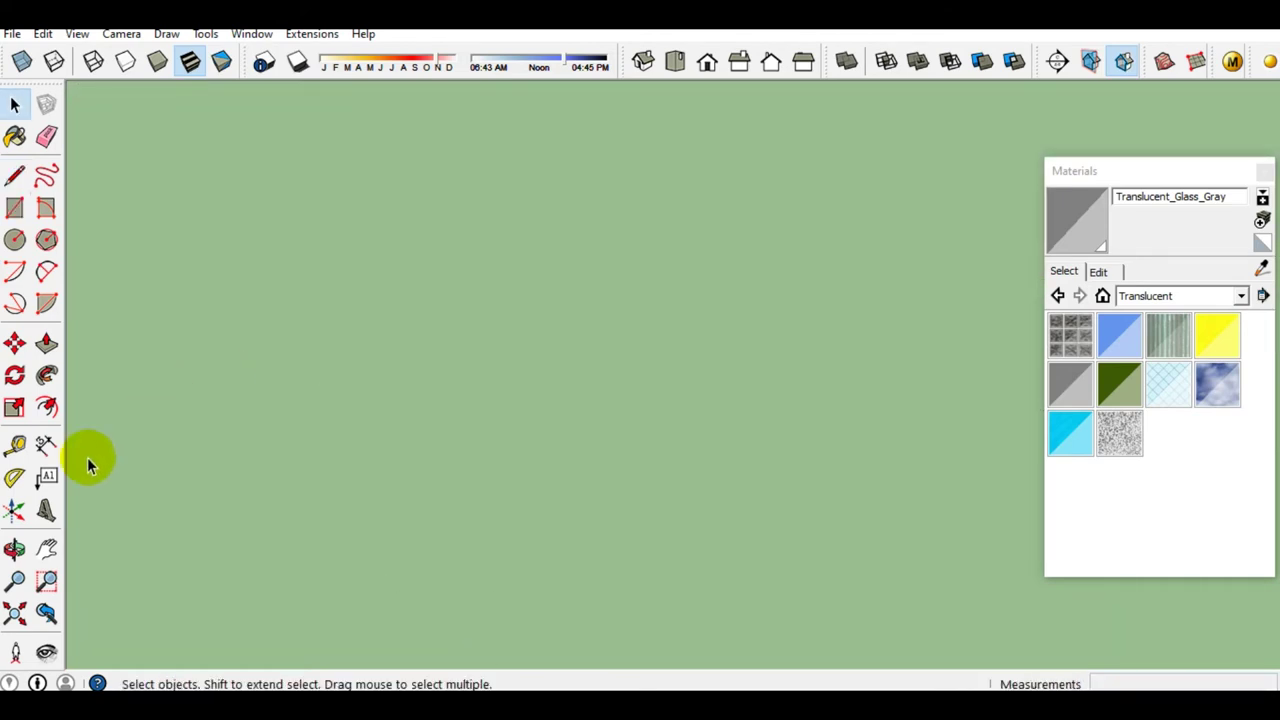
Add a dimension between two points on the small shapes
{"action": "left_click", "coordinate": [46, 444]}
{"action": "scroll", "coordinate": [279, 425], "scroll_direction": "down", "scroll_amount": 5}
{"action": "scroll", "coordinate": [313, 431], "scroll_direction": "up", "scroll_amount": 1}
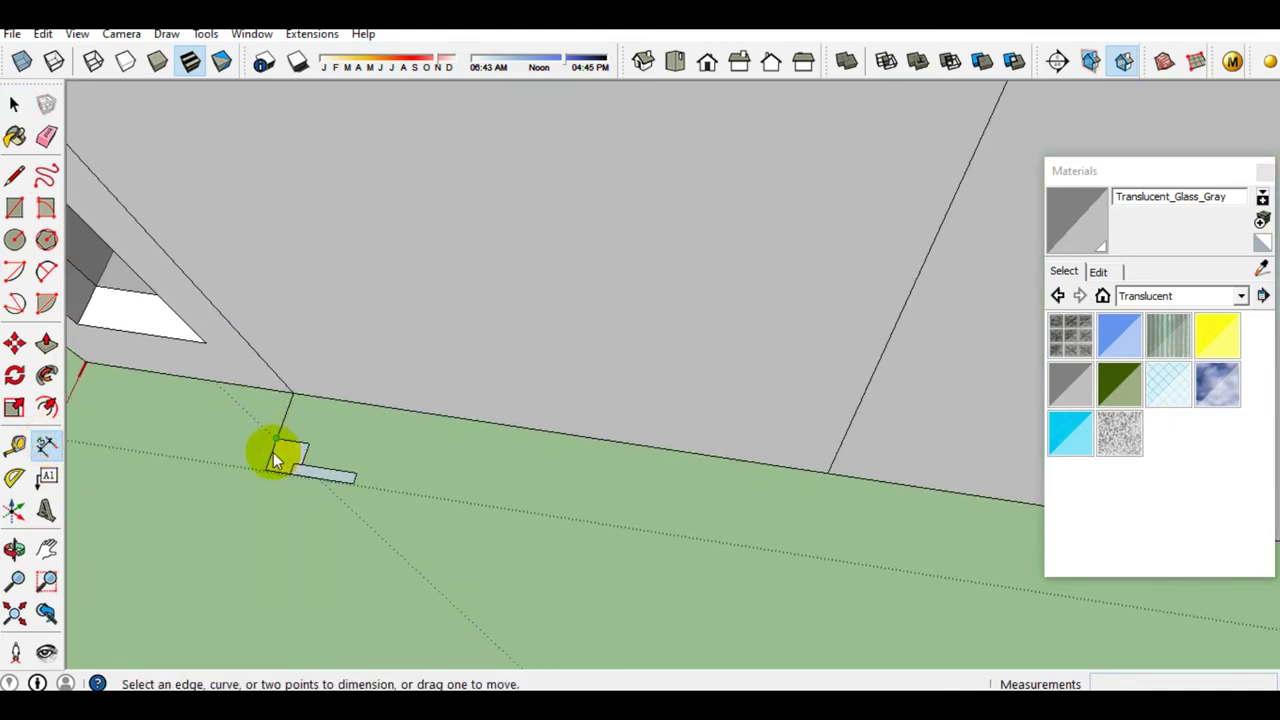
{"action": "scroll", "coordinate": [273, 445], "scroll_direction": "up", "scroll_amount": 1}
{"action": "left_click", "coordinate": [273, 445]}
{"action": "left_click", "coordinate": [263, 473]}
{"action": "key", "text": "space"}
Erase an unwanted edge from the small shapes
{"action": "mouse_move", "coordinate": [232, 468]}
{"action": "middle_mouse_down"}
{"action": "mouse_move", "coordinate": [375, 480]}
{"action": "mouse_move", "coordinate": [323, 528]}
{"action": "mouse_move", "coordinate": [388, 390]}
{"action": "mouse_move", "coordinate": [386, 351]}
{"action": "middle_mouse_up"}
{"action": "scroll", "coordinate": [400, 404], "scroll_direction": "down", "scroll_amount": 2}
{"action": "scroll", "coordinate": [383, 354], "scroll_direction": "up", "scroll_amount": 5}
{"action": "scroll", "coordinate": [396, 193], "scroll_direction": "down", "scroll_amount": 2}
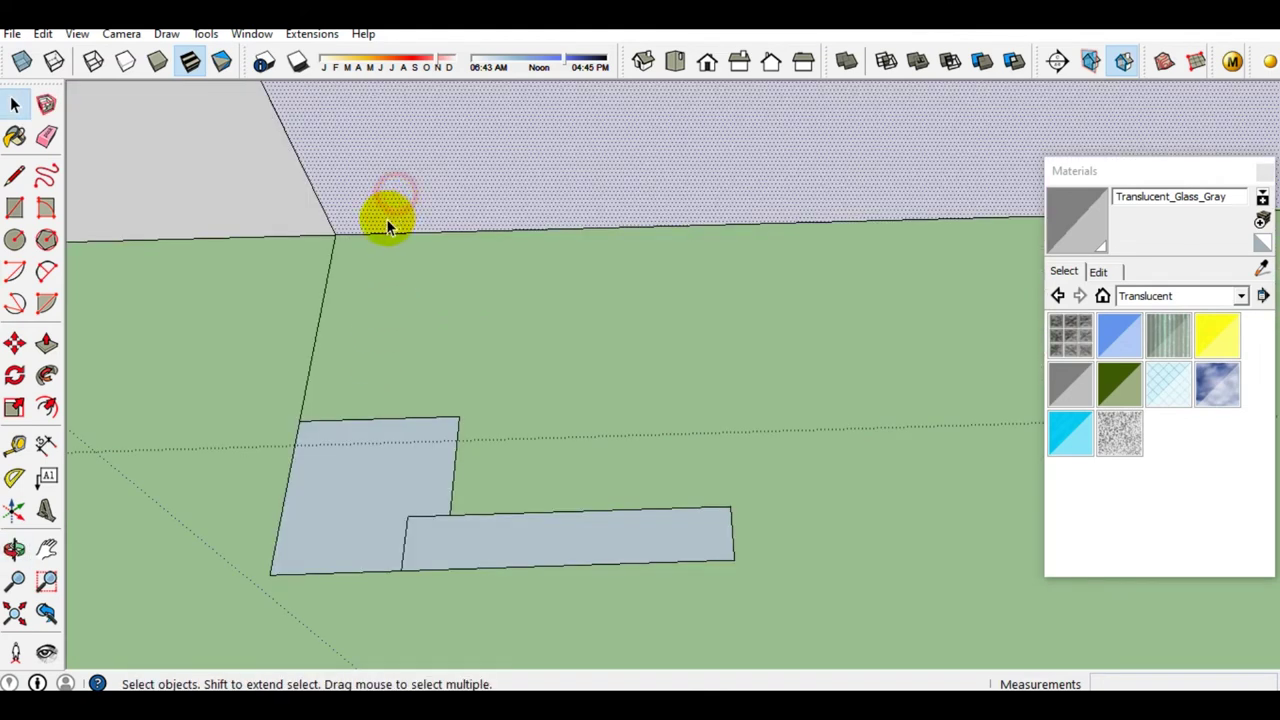
{"action": "key", "text": "e"}
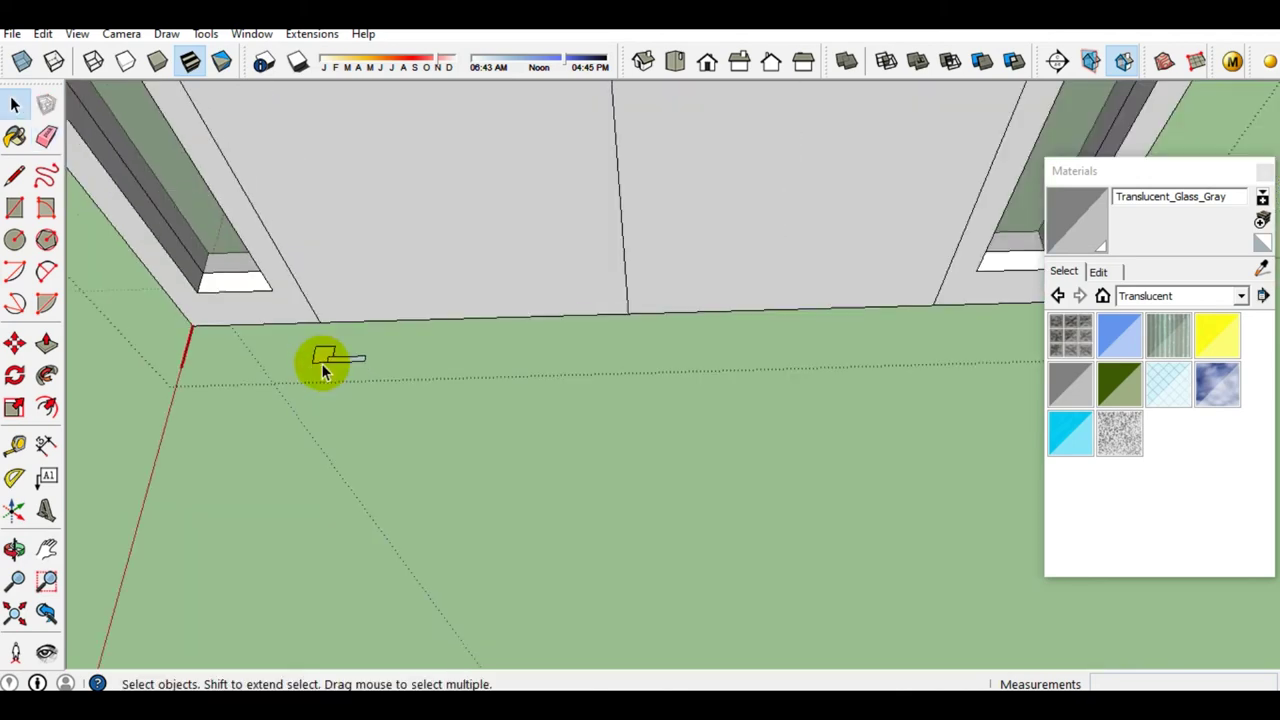
{"action": "scroll", "coordinate": [450, 272], "scroll_direction": "up", "scroll_amount": 1}
{"action": "left_click", "coordinate": [391, 300]}
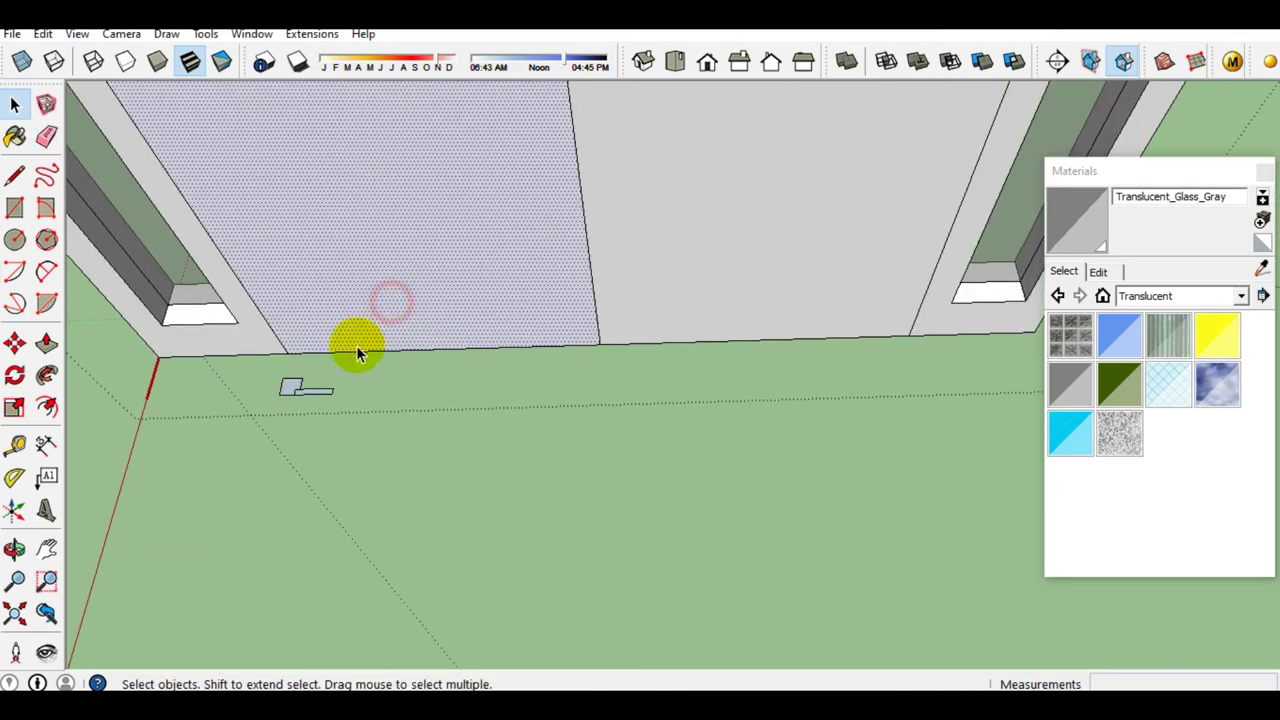
{"action": "scroll", "coordinate": [356, 344], "scroll_direction": "up", "scroll_amount": 1}
{"action": "scroll", "coordinate": [330, 370], "scroll_direction": "up", "scroll_amount": 1}
{"action": "scroll", "coordinate": [304, 392], "scroll_direction": "up", "scroll_amount": 2}
{"action": "scroll", "coordinate": [304, 400], "scroll_direction": "up", "scroll_amount": 2}
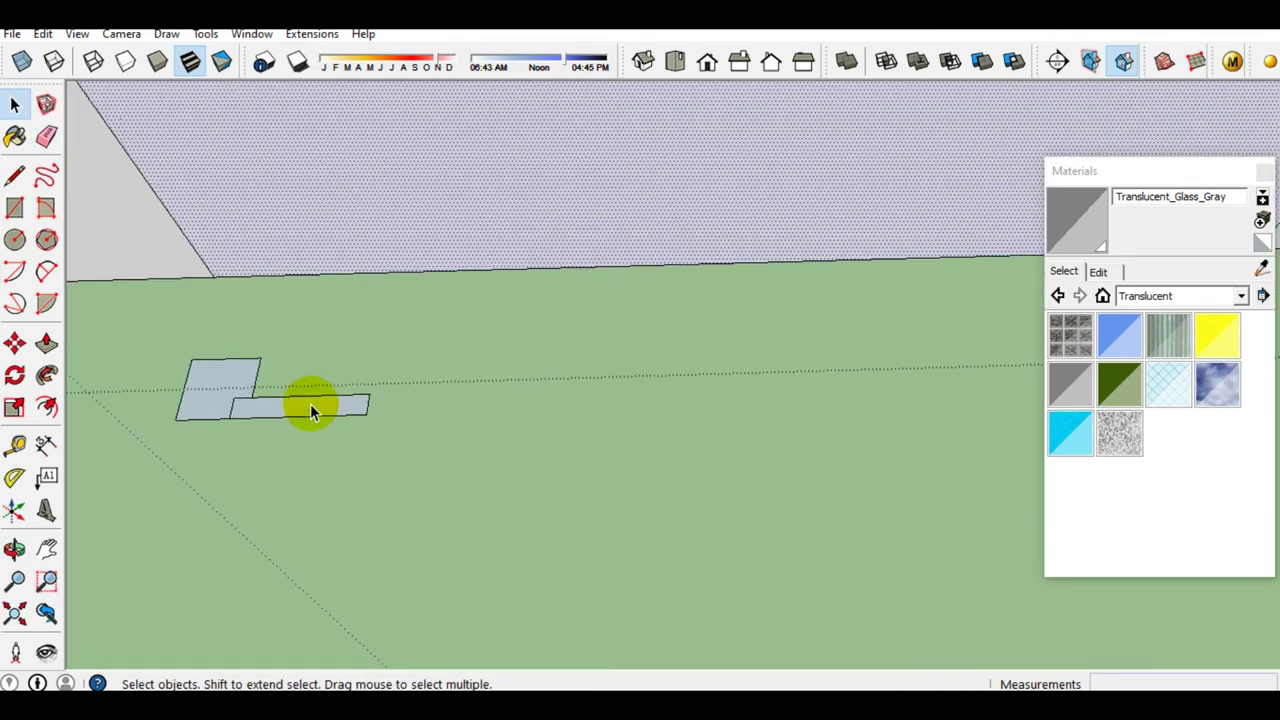
{"action": "scroll", "coordinate": [310, 403], "scroll_direction": "up", "scroll_amount": 2}
Select the top edge of the long strip
{"action": "middle_click_drag", "start_coordinate": [329, 448], "coordinate": [320, 410]}
{"action": "scroll", "coordinate": [190, 414], "scroll_direction": "up", "scroll_amount": 1}
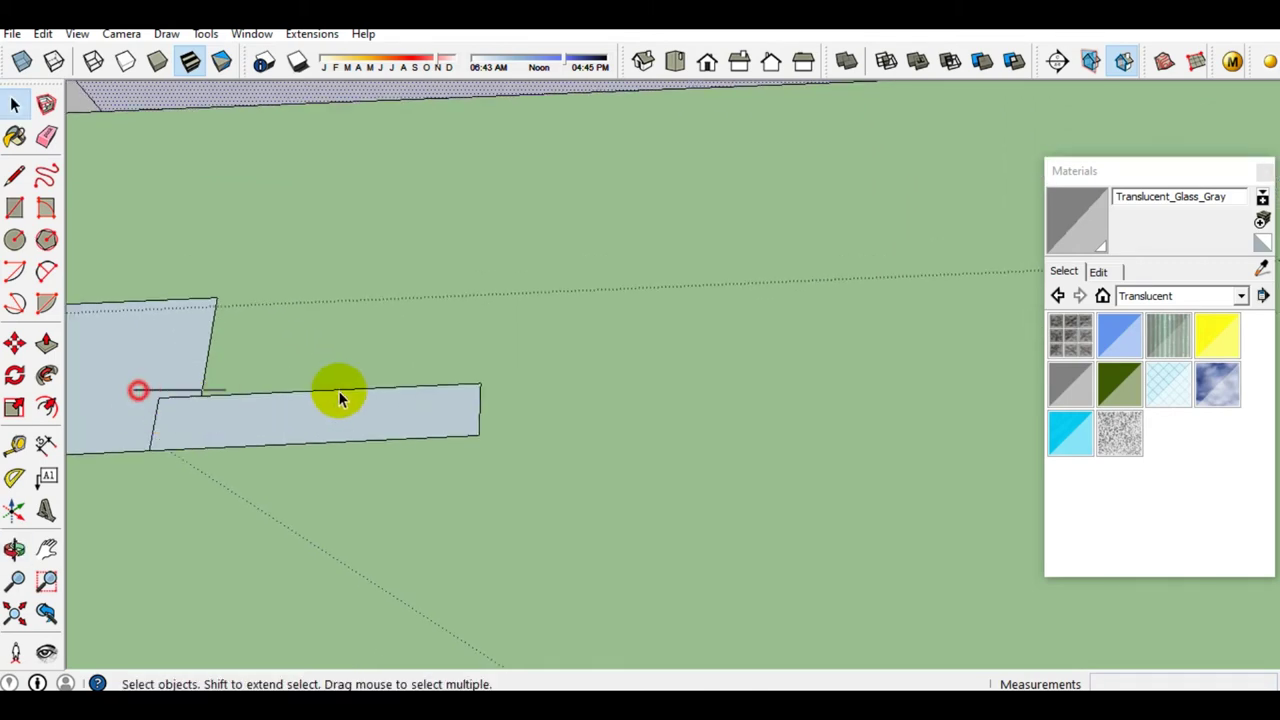
{"action": "middle_click_drag", "start_coordinate": [323, 414], "coordinate": [227, 421]}
{"action": "left_click_drag", "start_coordinate": [330, 402], "coordinate": [524, 398]}
{"action": "scroll", "coordinate": [352, 405], "scroll_direction": "down", "scroll_amount": 5}
Move the long strip's top edge a distance of 2 along the red axis
{"action": "scroll", "coordinate": [400, 402], "scroll_direction": "down", "scroll_amount": 2}
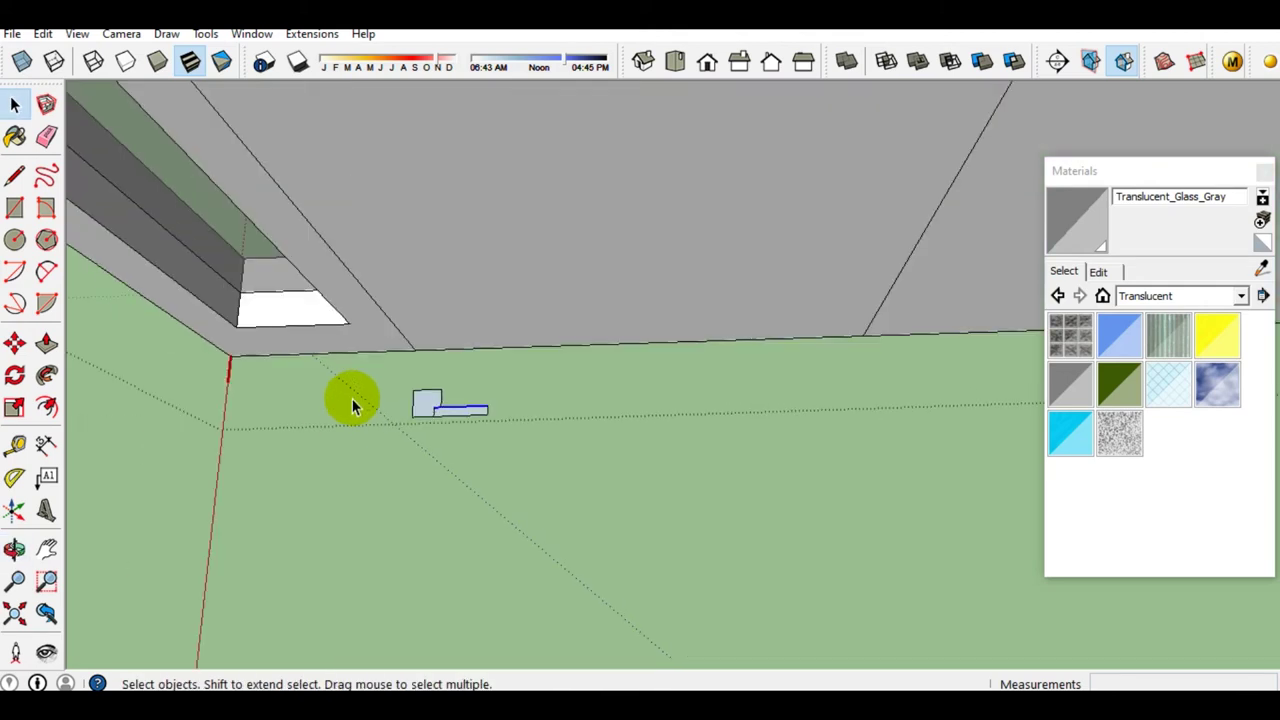
{"action": "scroll", "coordinate": [430, 410], "scroll_direction": "up", "scroll_amount": 3}
{"action": "scroll", "coordinate": [443, 420], "scroll_direction": "up", "scroll_amount": 2}
{"action": "key", "text": "m"}
{"action": "scroll", "coordinate": [455, 418], "scroll_direction": "up", "scroll_amount": 2}
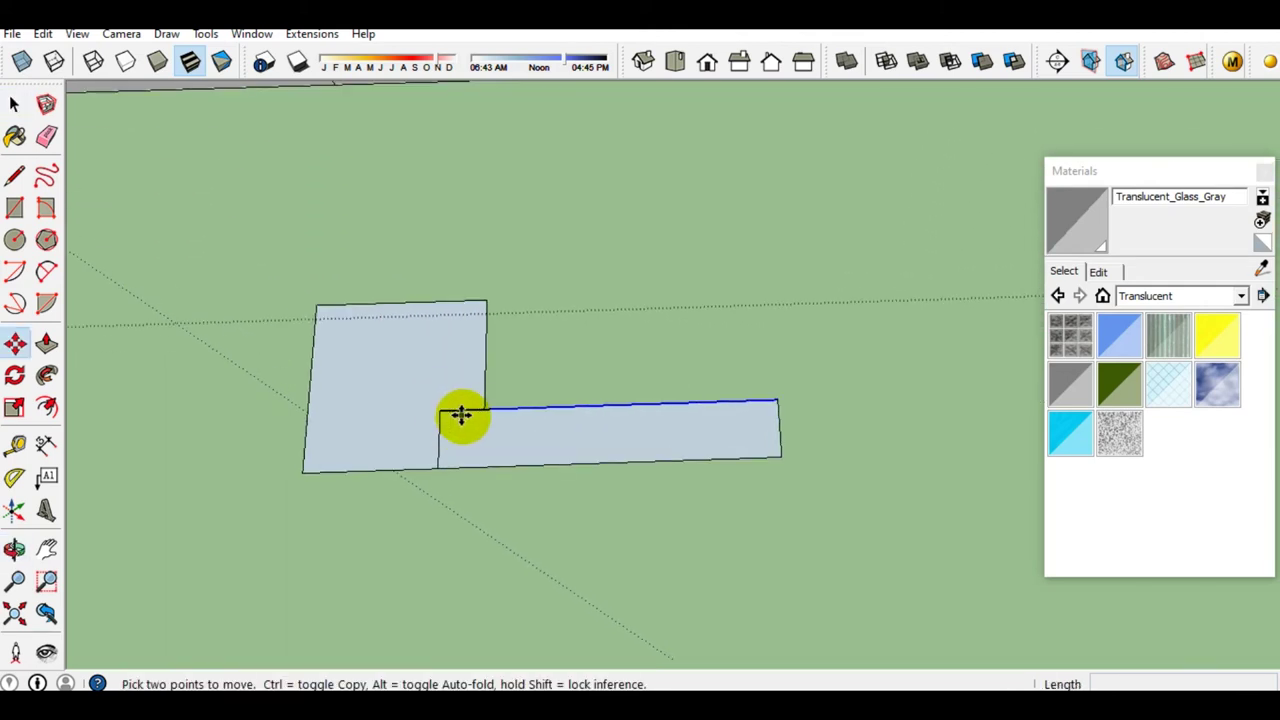
{"action": "left_click_drag", "start_coordinate": [484, 390], "coordinate": [484, 370]}
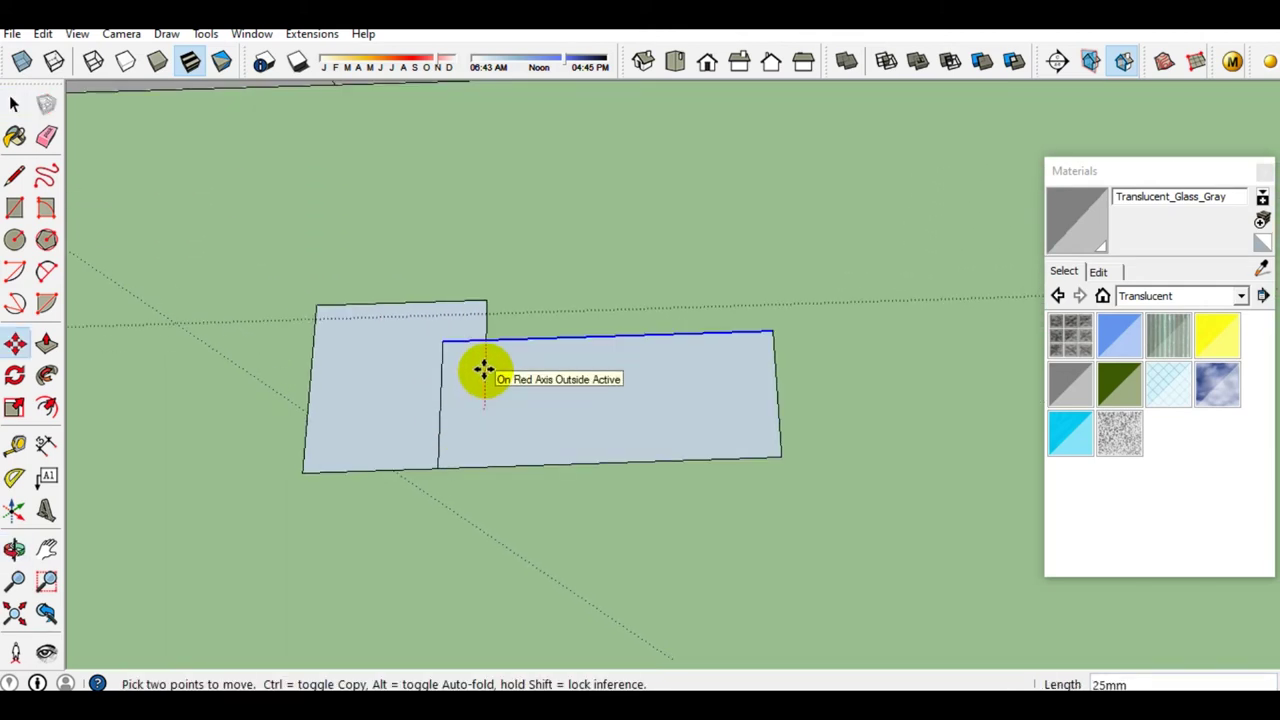
{"action": "type", "text": "5"}
{"action": "key", "text": "Return"}
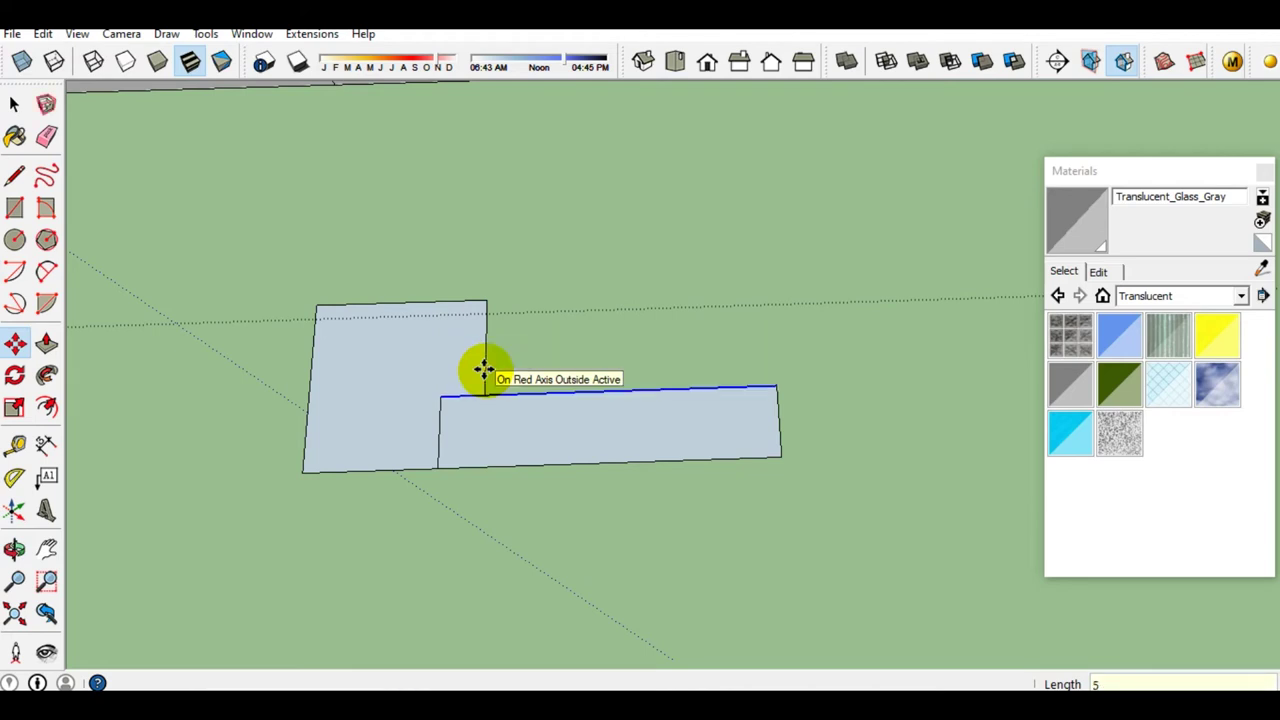
{"action": "key", "text": "space"}
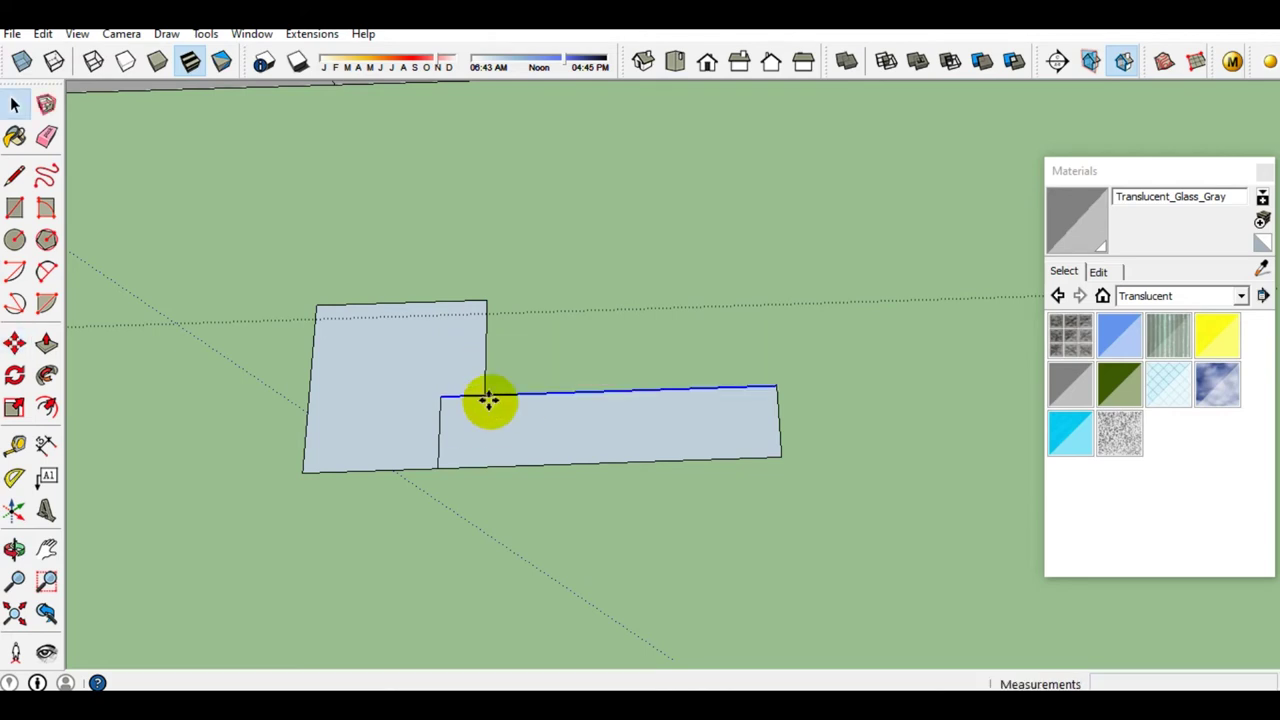
{"action": "key", "text": "m"}
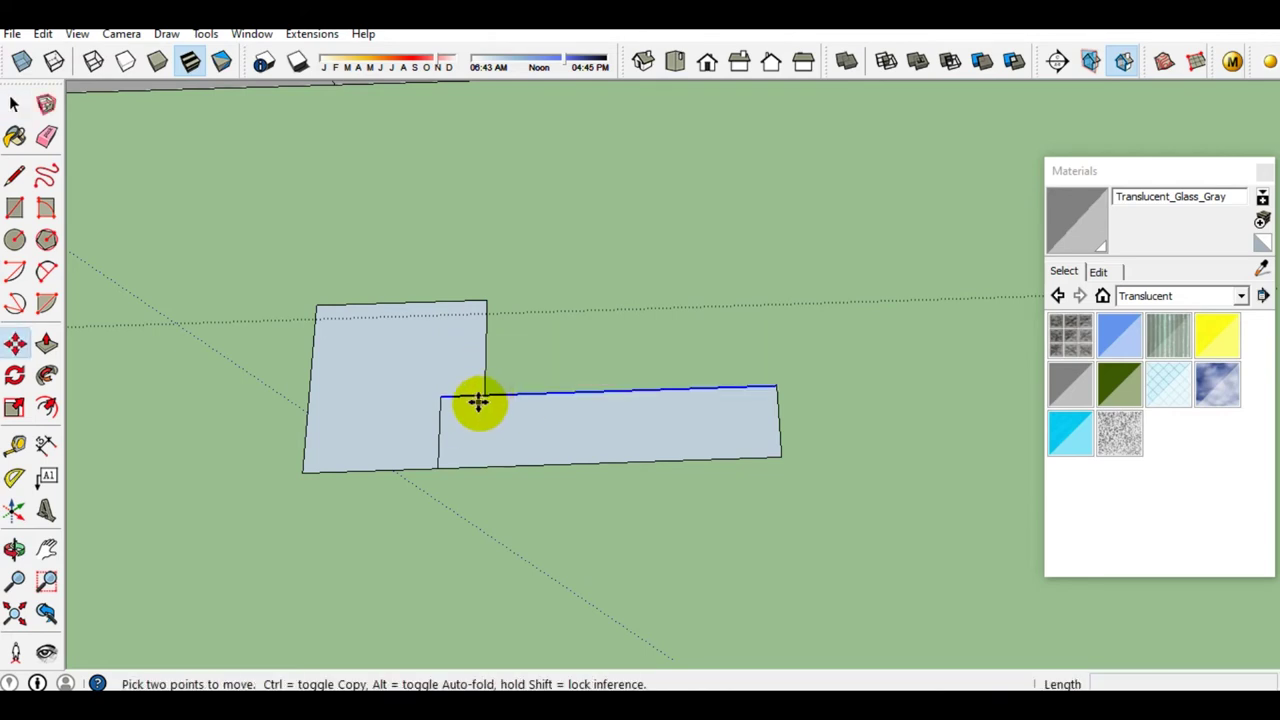
{"action": "left_click_drag", "start_coordinate": [484, 384], "coordinate": [486, 377]}
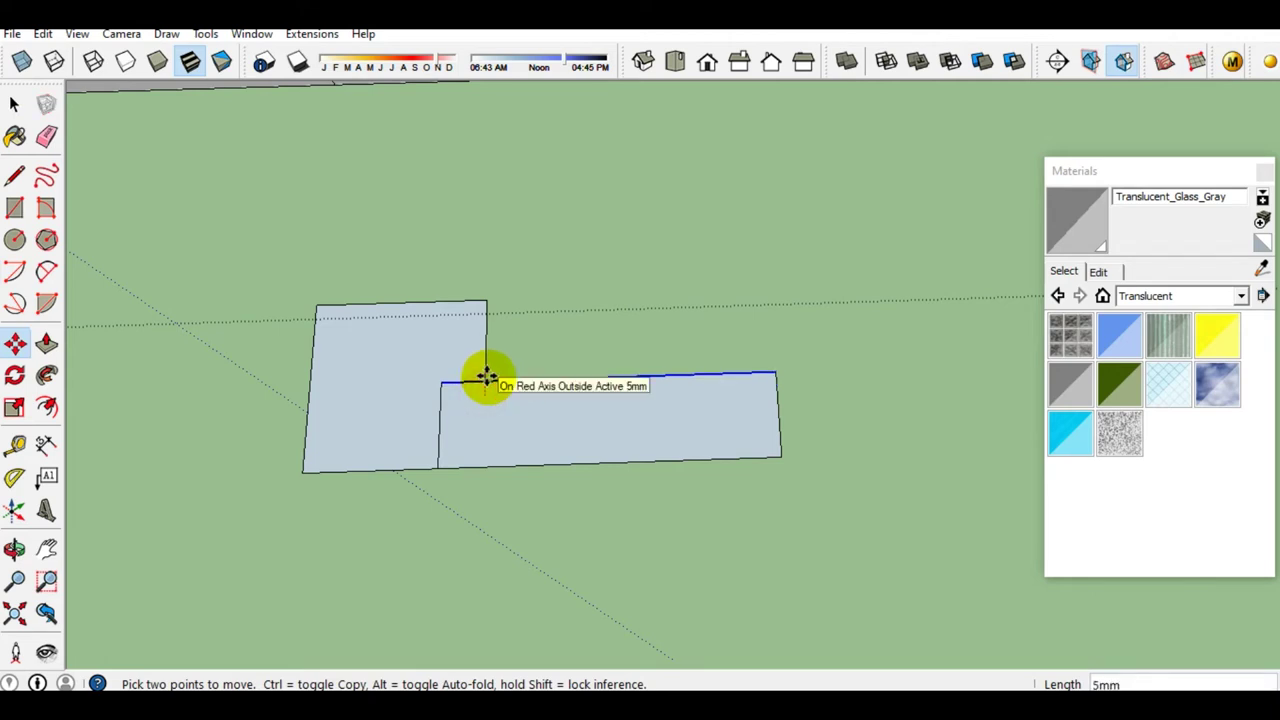
{"action": "type", "text": "2"}
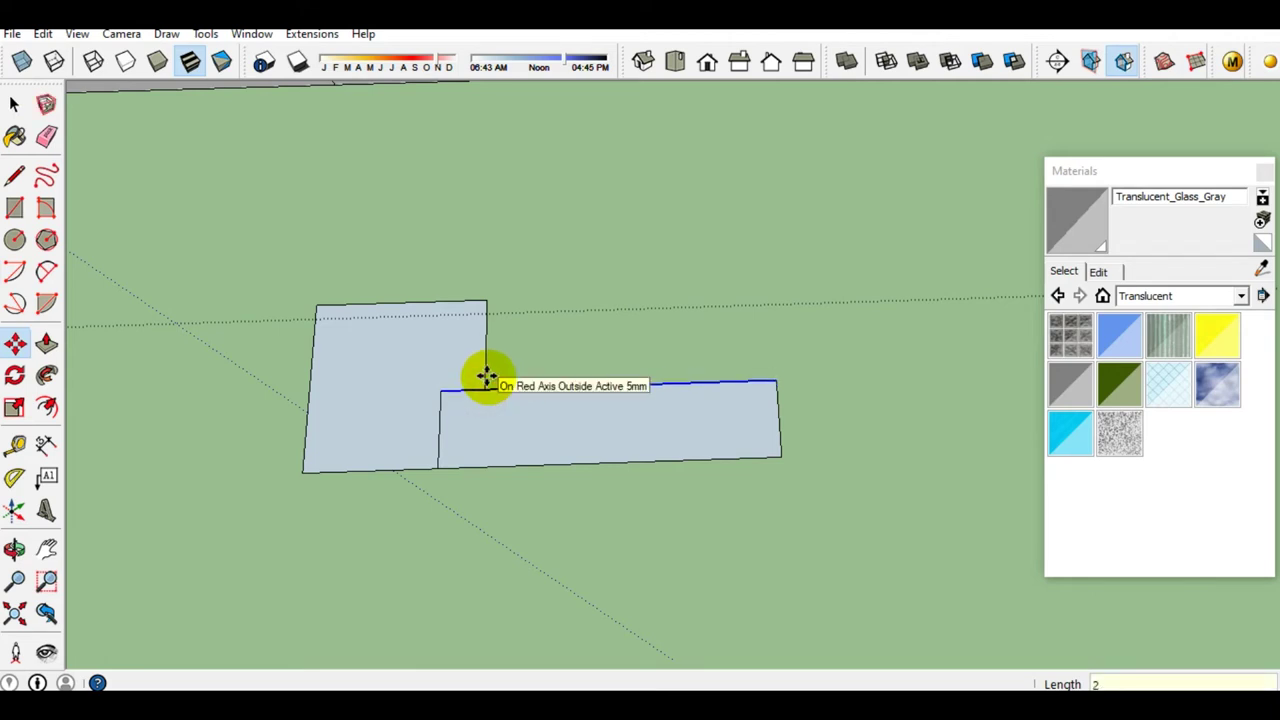
{"action": "key", "text": "Return"}
{"action": "middle_click_drag", "start_coordinate": [534, 343], "coordinate": [643, 403]}
{"action": "key", "text": "space"}
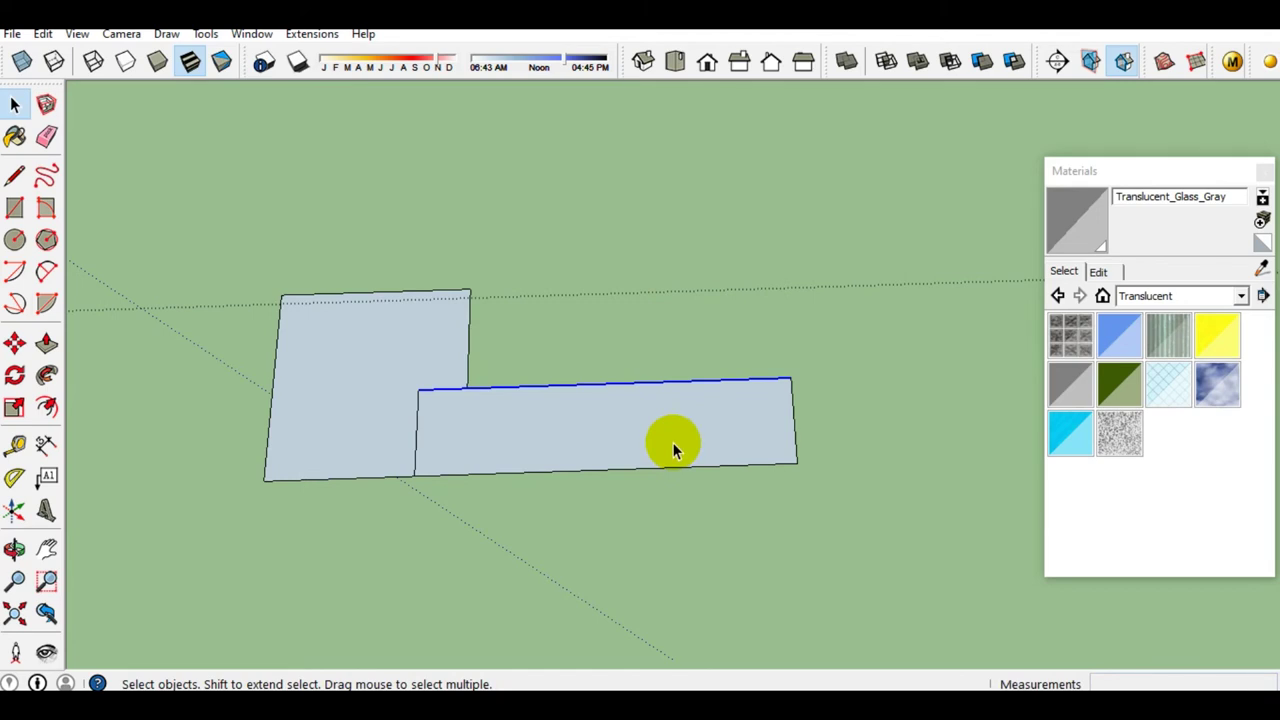
Draw a rectangle at the profile's right end to form the notch
{"action": "key", "text": "r"}
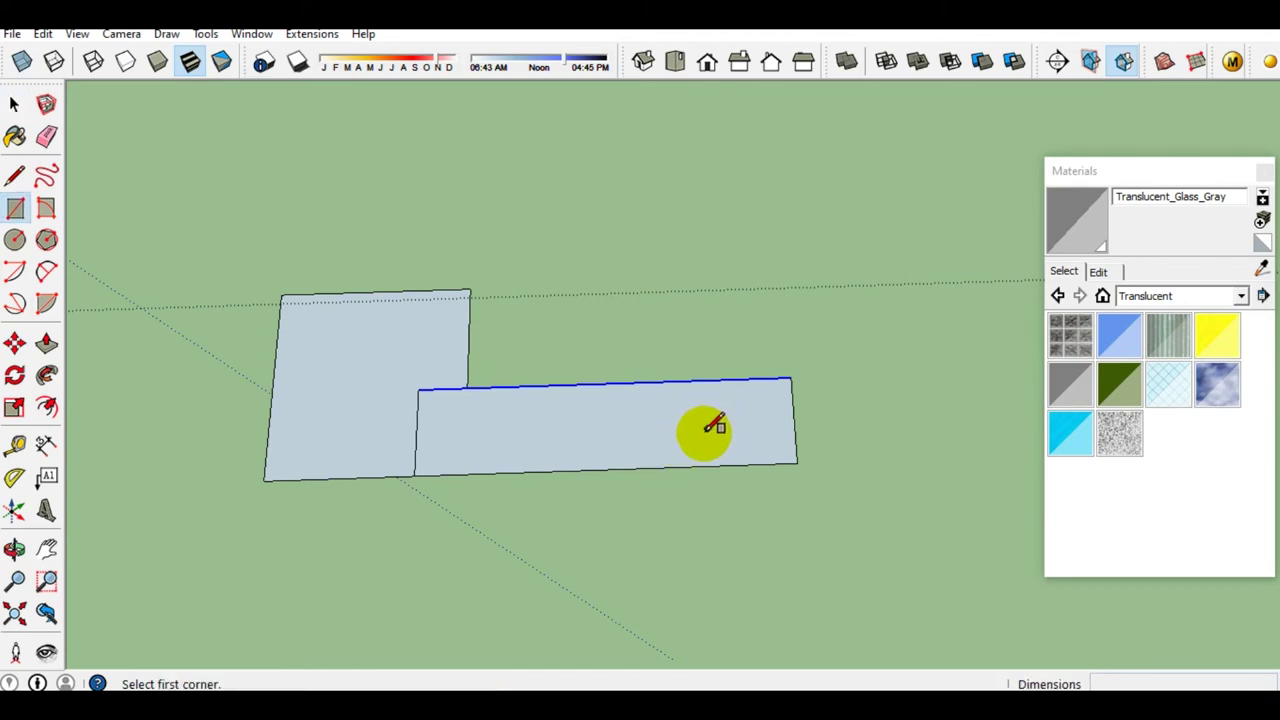
{"action": "left_click", "coordinate": [703, 432]}
{"action": "scroll", "coordinate": [800, 402], "scroll_direction": "up", "scroll_amount": 1}
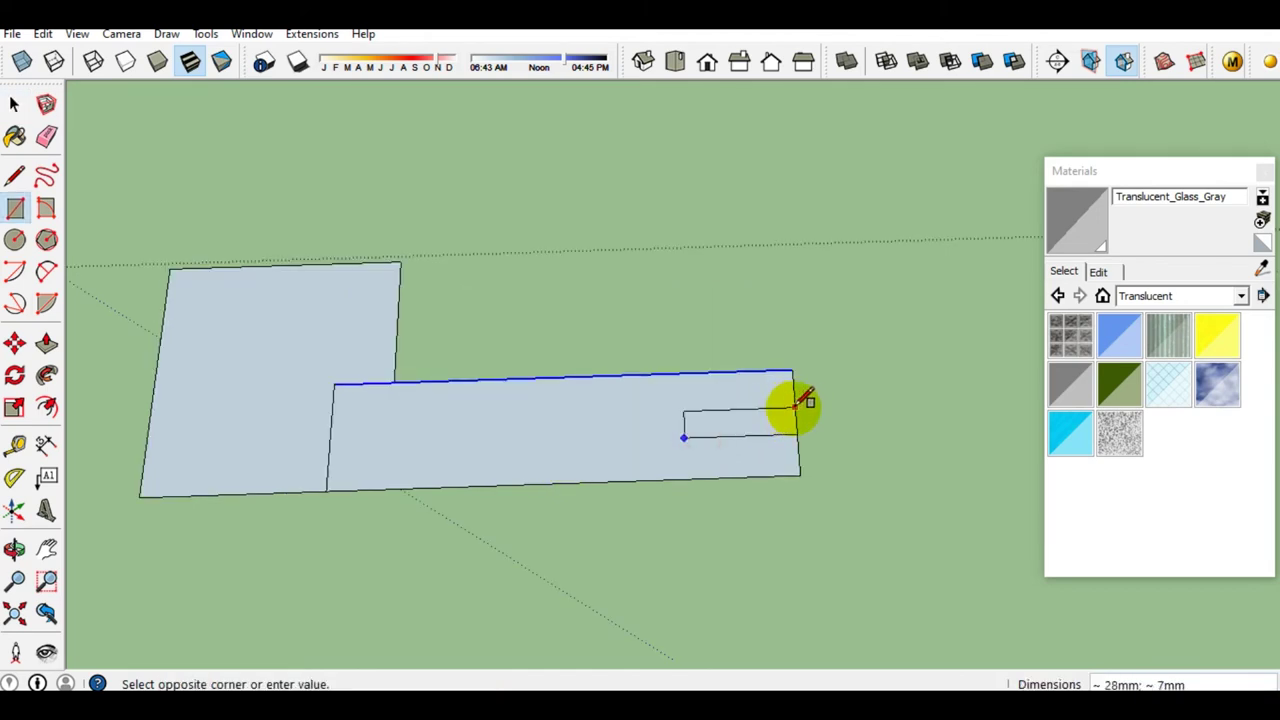
{"action": "left_click", "coordinate": [794, 412]}
{"action": "key", "text": "space"}
Draw a diagonal line from the strip's bottom edge to its top edge
{"action": "key", "text": "l"}
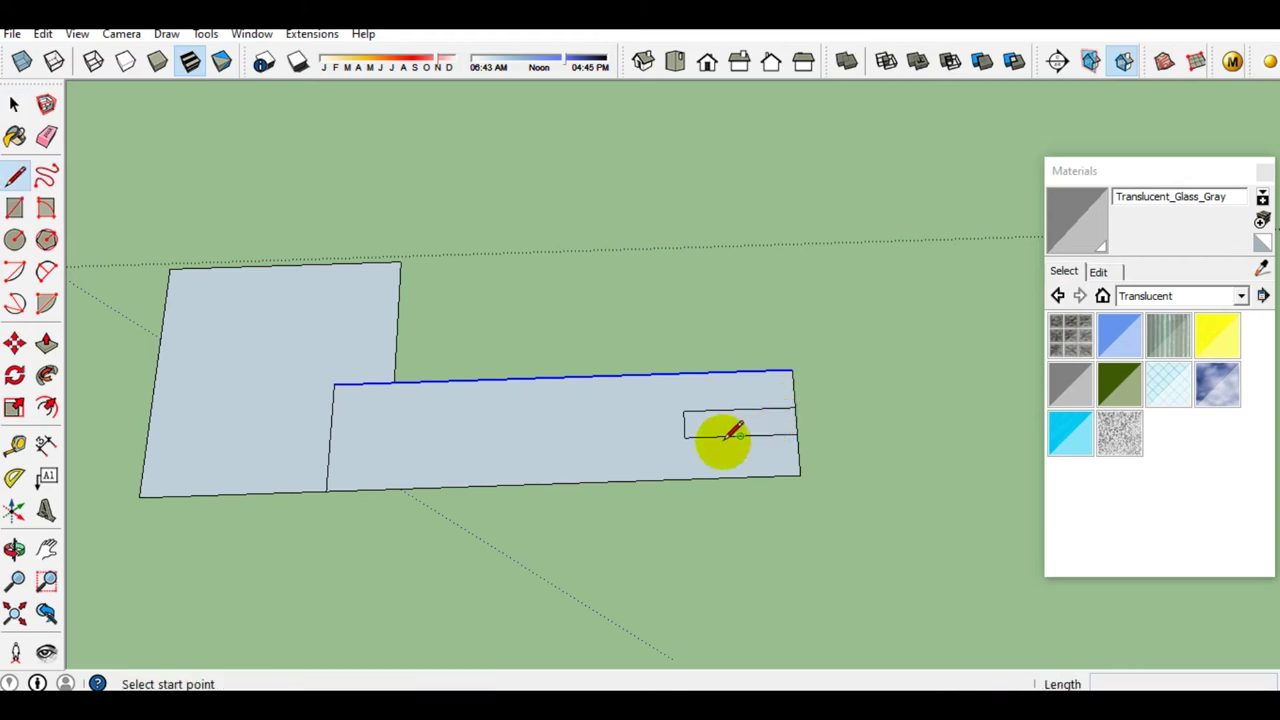
{"action": "left_click", "coordinate": [684, 437]}
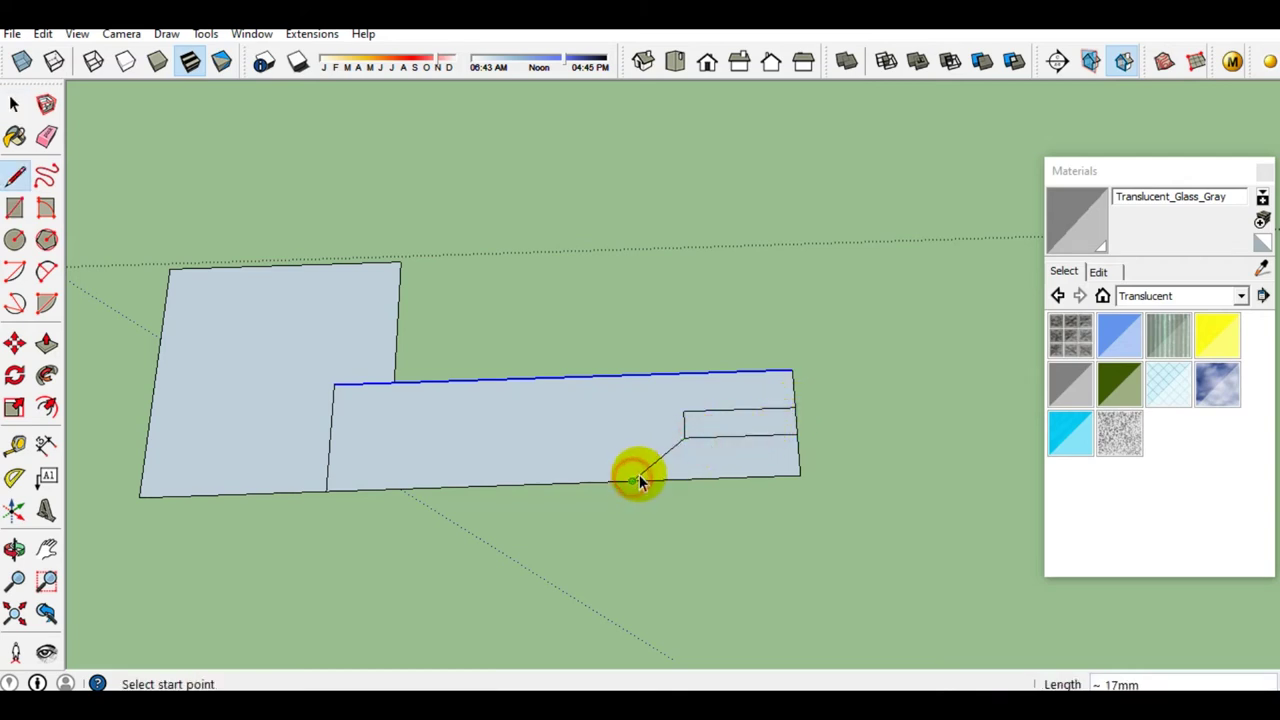
{"action": "key", "text": "space"}
{"action": "key", "text": "l"}
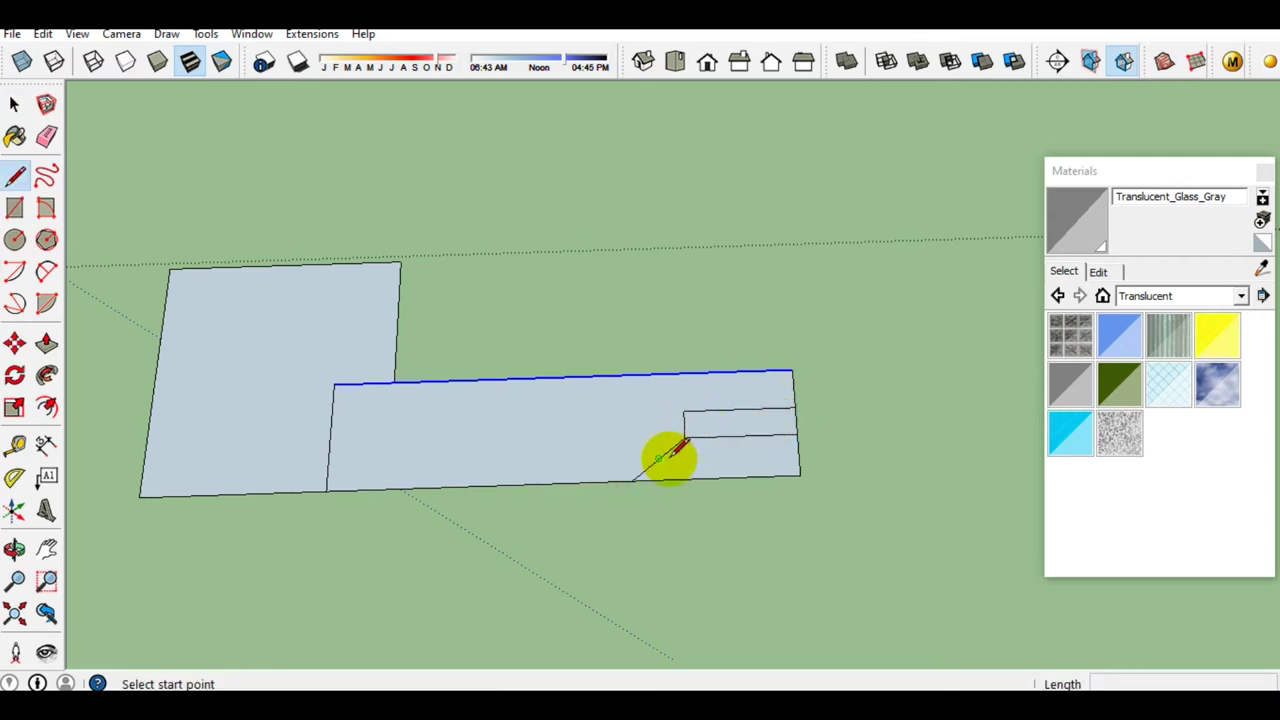
{"action": "left_click", "coordinate": [684, 412]}
{"action": "left_click", "coordinate": [631, 377]}
{"action": "key", "text": "space"}
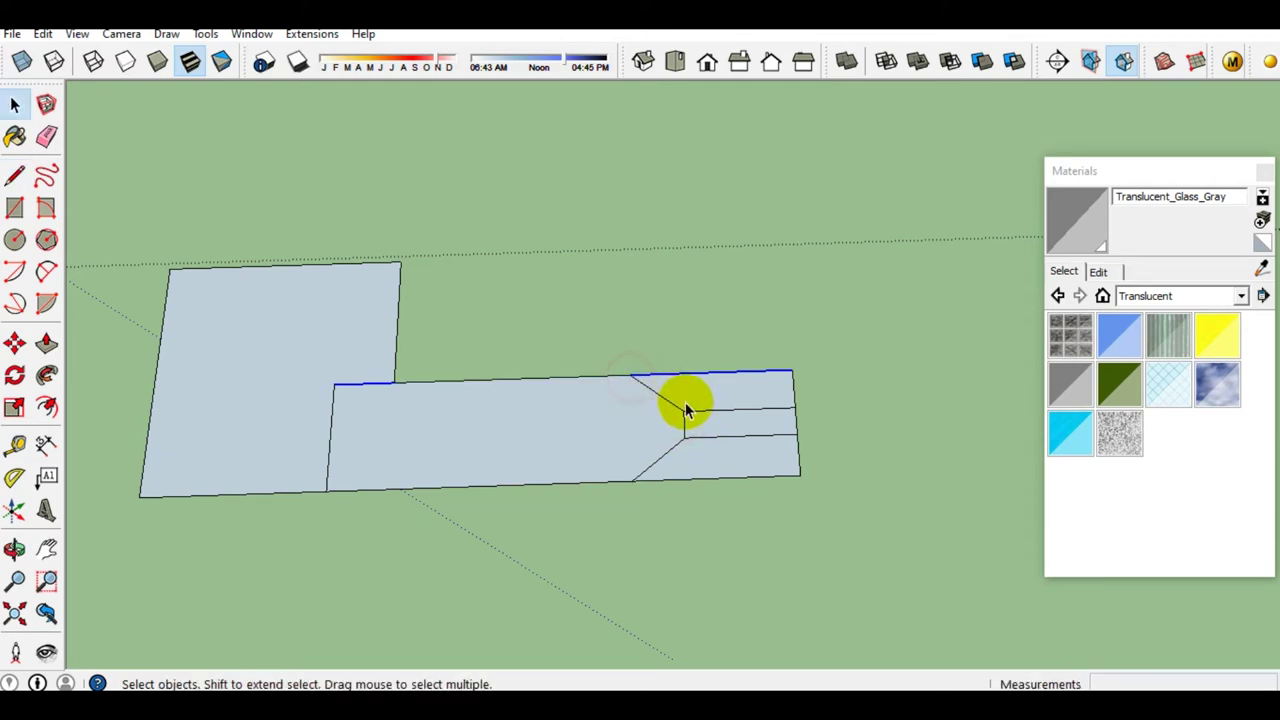
Erase the top edge right of the diagonal and the lower-right edge
{"action": "key", "text": "e"}
{"action": "left_click", "coordinate": [792, 371]}
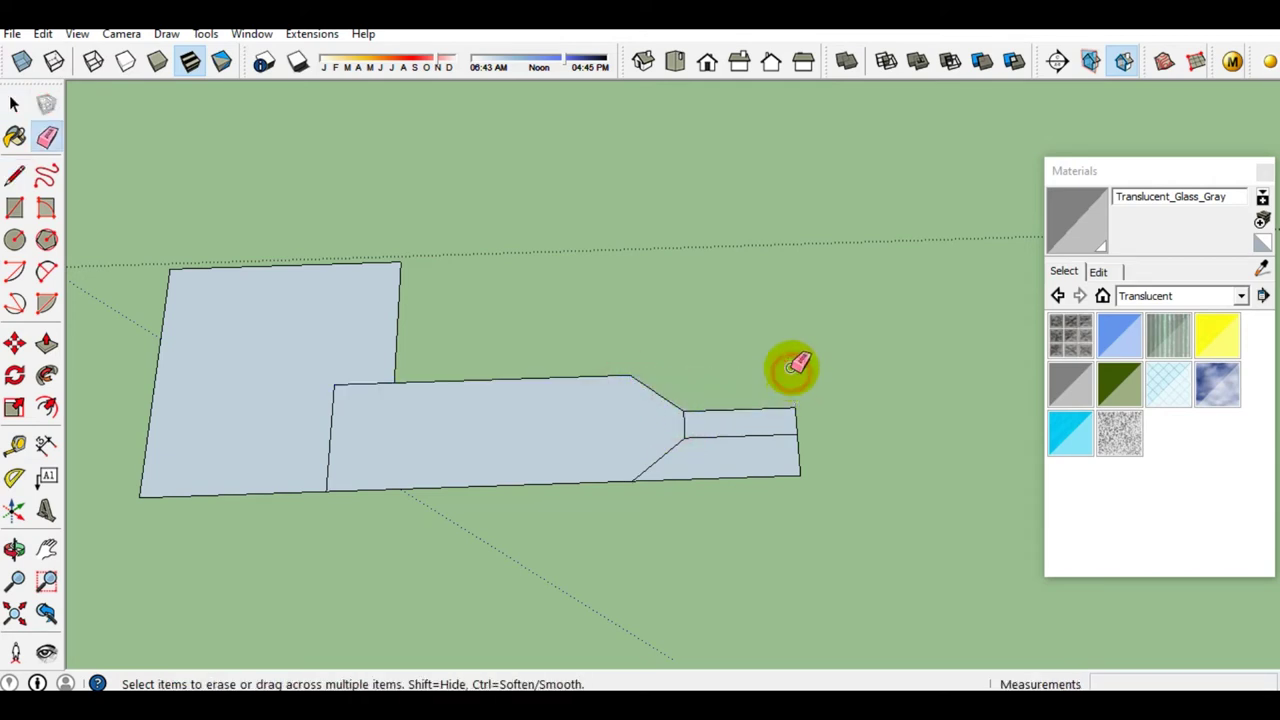
{"action": "left_click", "coordinate": [797, 474]}
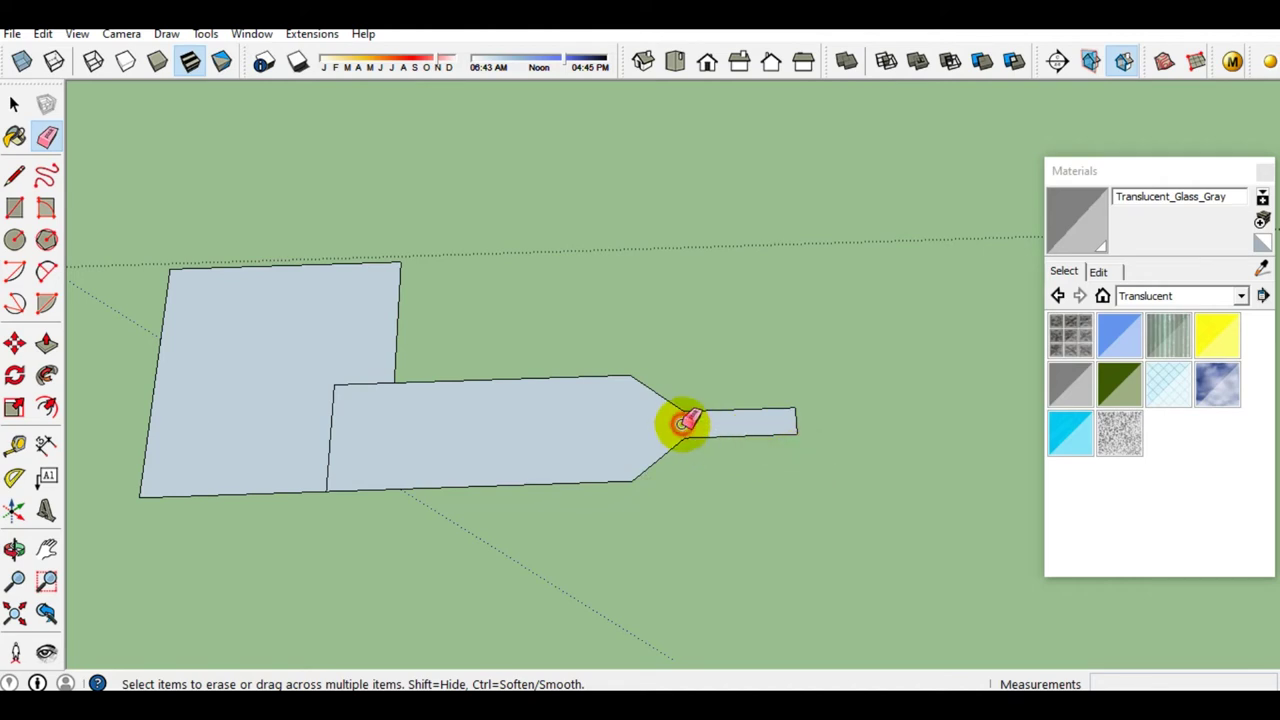
{"action": "key", "text": "space"}
{"action": "scroll", "coordinate": [563, 477], "scroll_direction": "down", "scroll_amount": 3}
{"action": "mouse_move", "coordinate": [543, 451]}
{"action": "middle_mouse_down"}
{"action": "mouse_move", "coordinate": [478, 369]}
{"action": "mouse_move", "coordinate": [503, 331]}
{"action": "middle_mouse_up"}
{"action": "scroll", "coordinate": [518, 343], "scroll_direction": "down", "scroll_amount": 3}
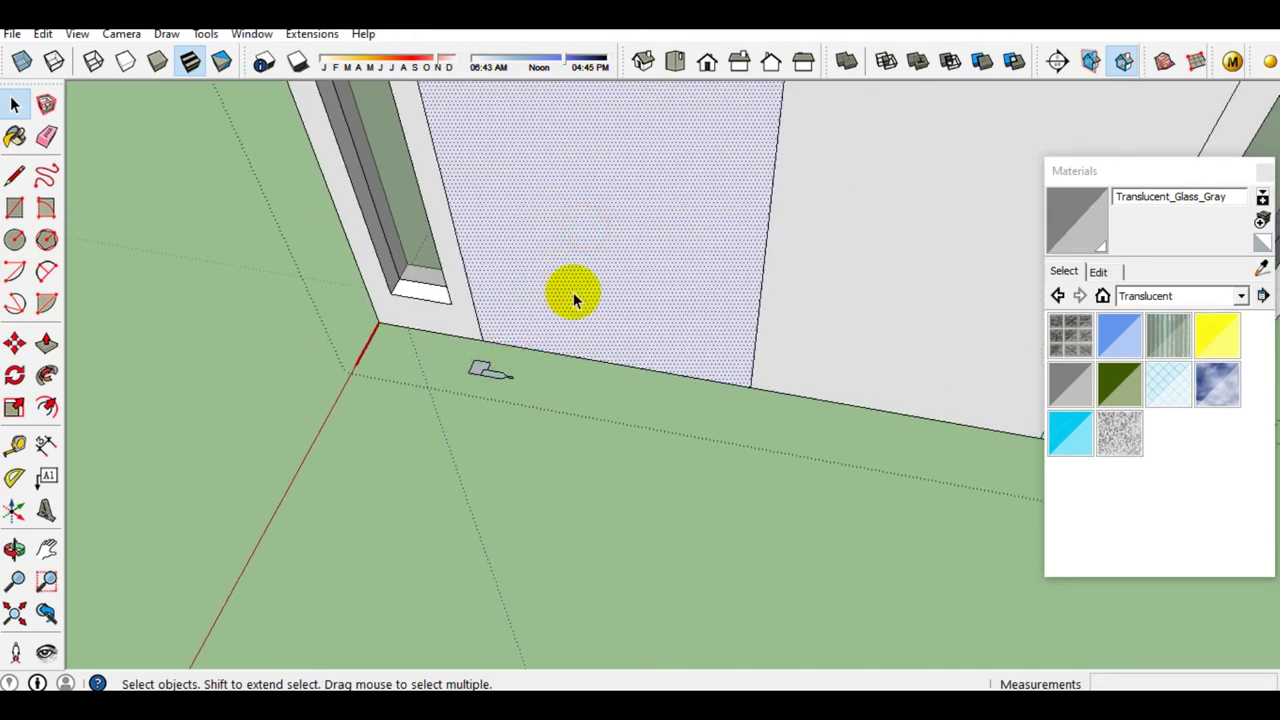
Sweep the profile face around the door opening with Follow Me
{"action": "left_click", "coordinate": [46, 375]}
{"action": "scroll", "coordinate": [500, 385], "scroll_direction": "up", "scroll_amount": 5}
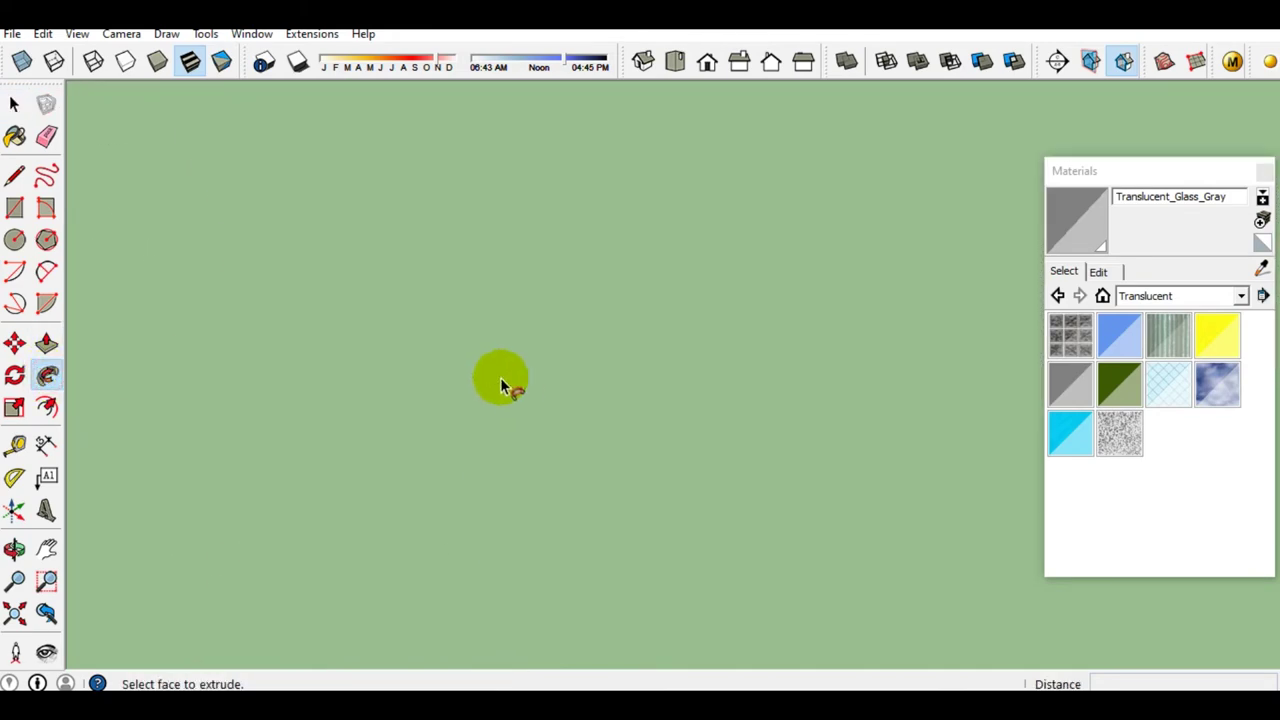
{"action": "scroll", "coordinate": [515, 395], "scroll_direction": "down", "scroll_amount": 4}
{"action": "left_click", "coordinate": [595, 437]}
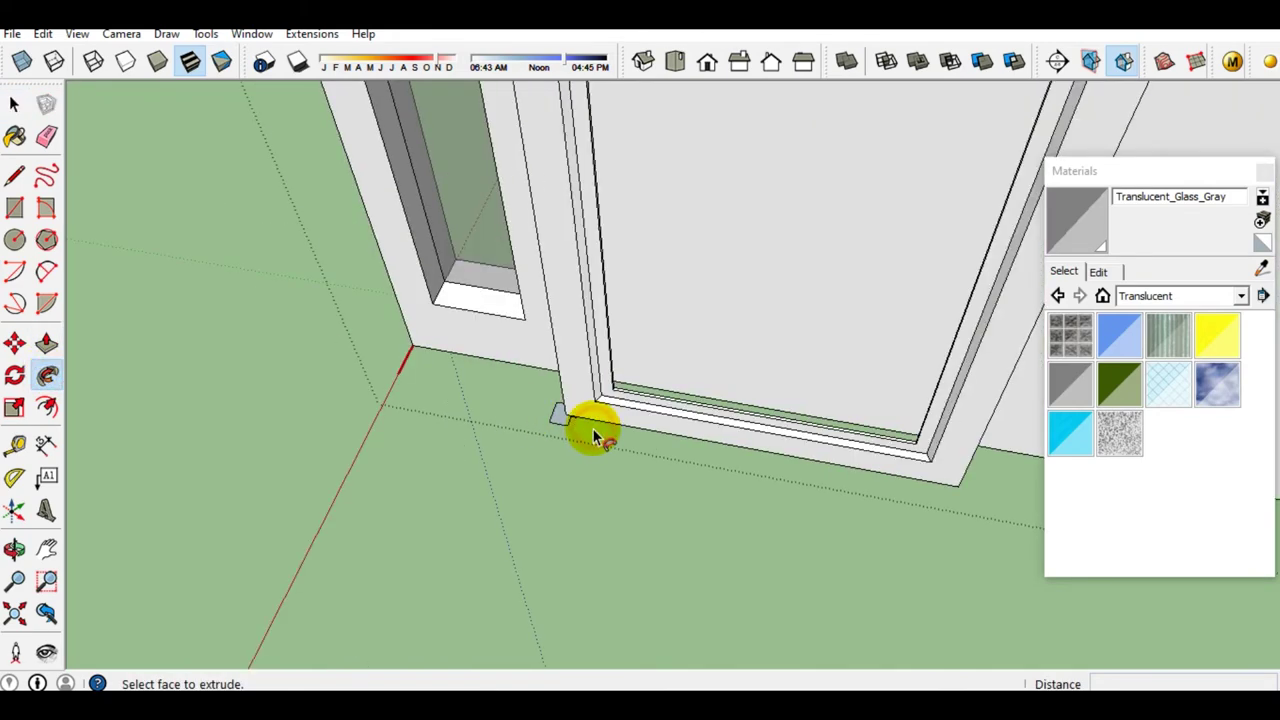
{"action": "key", "text": "space"}
{"action": "mouse_move", "coordinate": [611, 400]}
{"action": "middle_mouse_down"}
{"action": "mouse_move", "coordinate": [594, 360]}
{"action": "mouse_move", "coordinate": [500, 363]}
{"action": "mouse_move", "coordinate": [491, 331]}
{"action": "mouse_move", "coordinate": [506, 316]}
{"action": "mouse_move", "coordinate": [503, 333]}
{"action": "middle_mouse_up"}
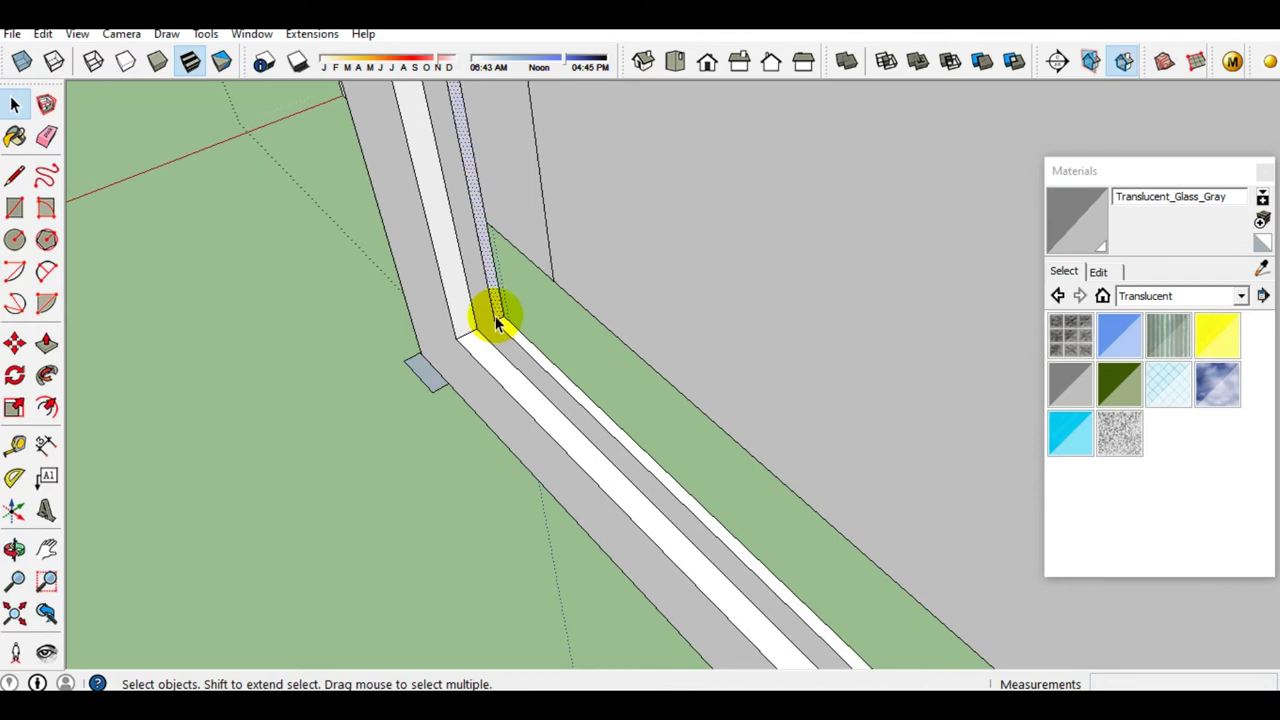
Select the door face with its edges at the bottom of the door frame
{"action": "key", "text": "p"}
{"action": "mouse_move", "coordinate": [491, 309]}
{"action": "middle_mouse_down"}
{"action": "mouse_move", "coordinate": [514, 349]}
{"action": "mouse_move", "coordinate": [718, 510]}
{"action": "middle_mouse_up"}
{"action": "scroll", "coordinate": [718, 510], "scroll_direction": "up", "scroll_amount": 2}
{"action": "scroll", "coordinate": [723, 517], "scroll_direction": "up", "scroll_amount": 1}
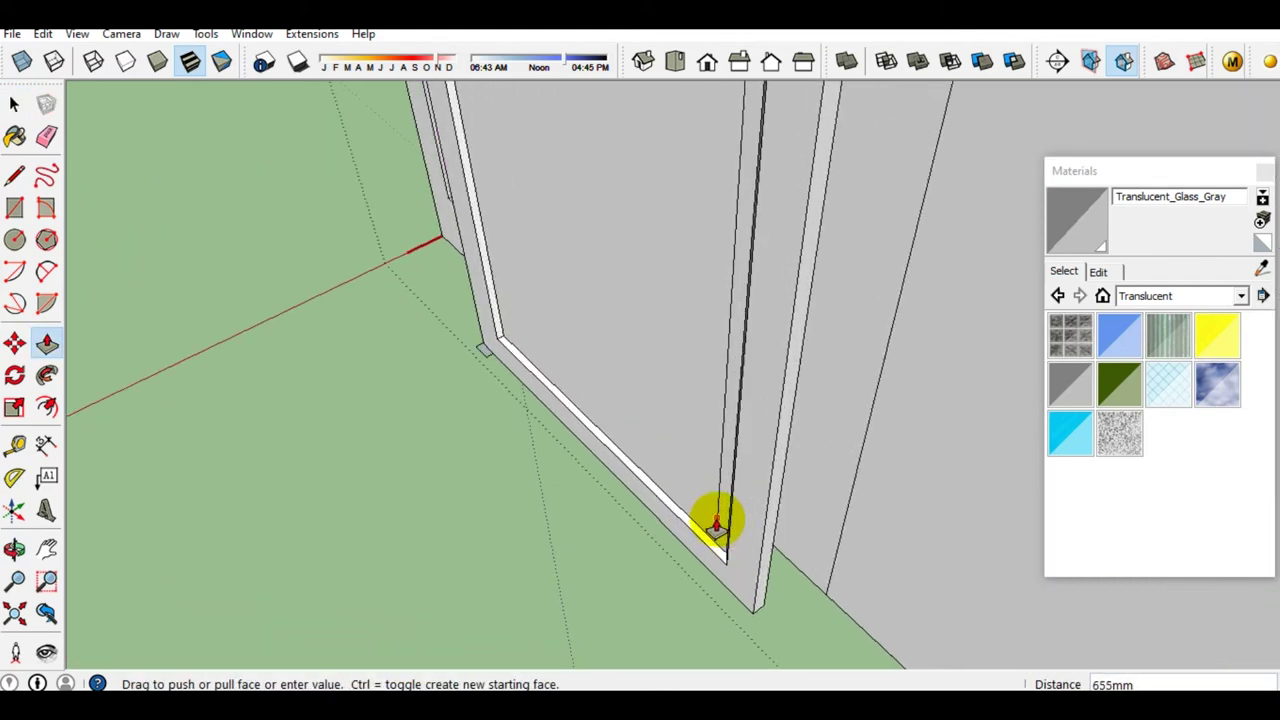
{"action": "scroll", "coordinate": [716, 527], "scroll_direction": "down", "scroll_amount": 2}
{"action": "mouse_move", "coordinate": [717, 480]}
{"action": "middle_mouse_down"}
{"action": "mouse_move", "coordinate": [800, 414]}
{"action": "mouse_move", "coordinate": [772, 362]}
{"action": "middle_mouse_up"}
{"action": "double_click", "coordinate": [772, 362]}
{"action": "right_click", "coordinate": [774, 362]}
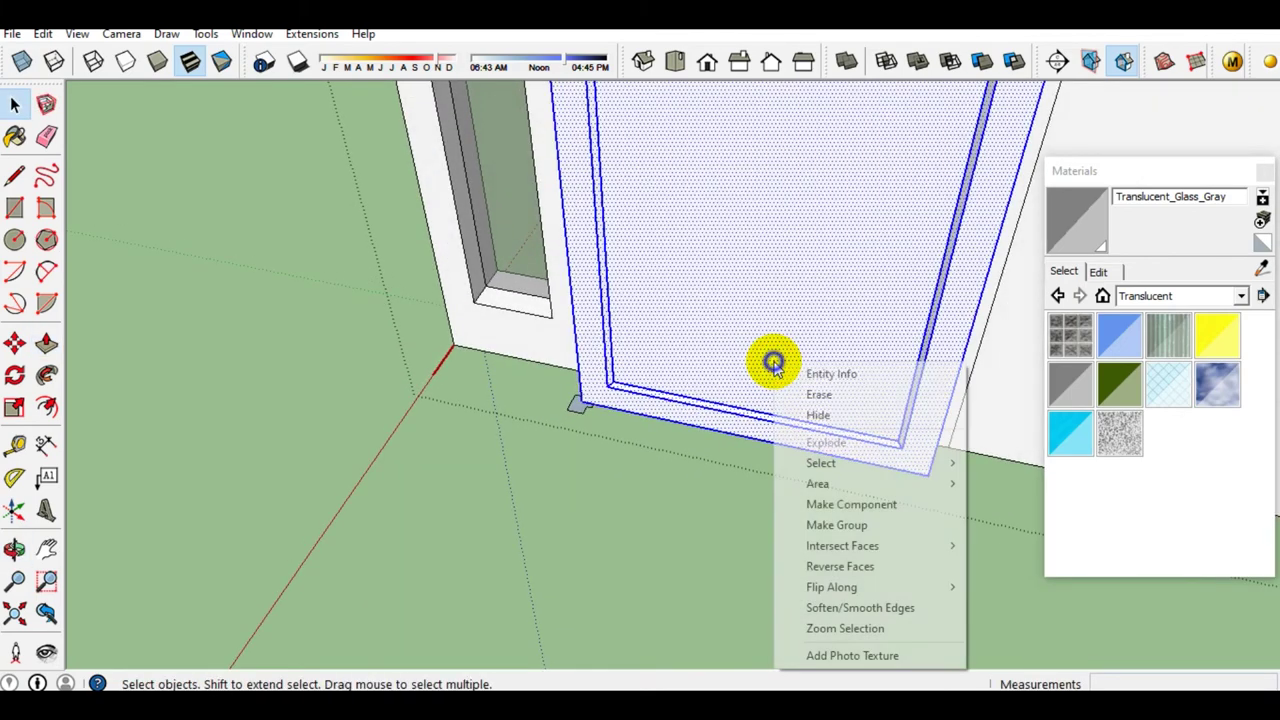
Group the door and paint its panel dark gray from the Colors collection
{"action": "left_click", "coordinate": [836, 522]}
{"action": "mouse_move", "coordinate": [694, 386]}
{"action": "middle_mouse_down"}
{"action": "mouse_move", "coordinate": [594, 423]}
{"action": "mouse_move", "coordinate": [641, 402]}
{"action": "middle_mouse_up"}
{"action": "key", "text": "b"}
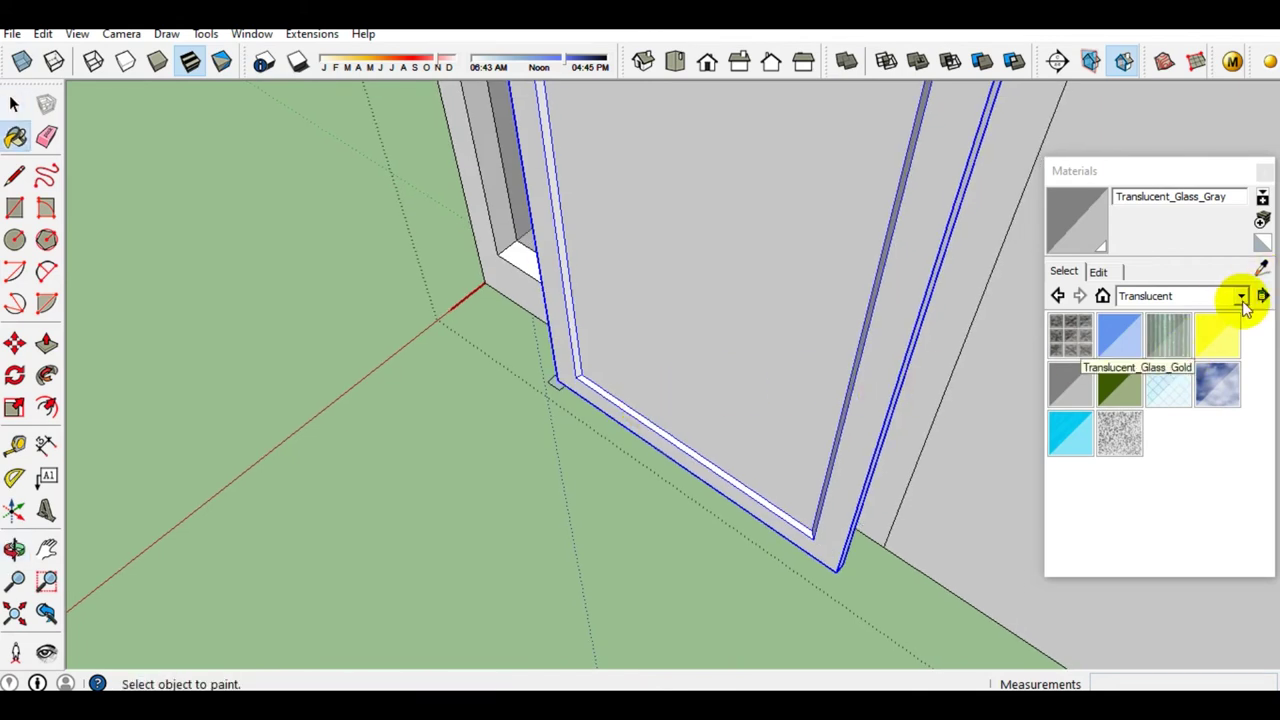
{"action": "left_click", "coordinate": [1241, 296]}
{"action": "scroll", "coordinate": [1193, 405], "scroll_direction": "up", "scroll_amount": 3}
{"action": "left_click", "coordinate": [1175, 405]}
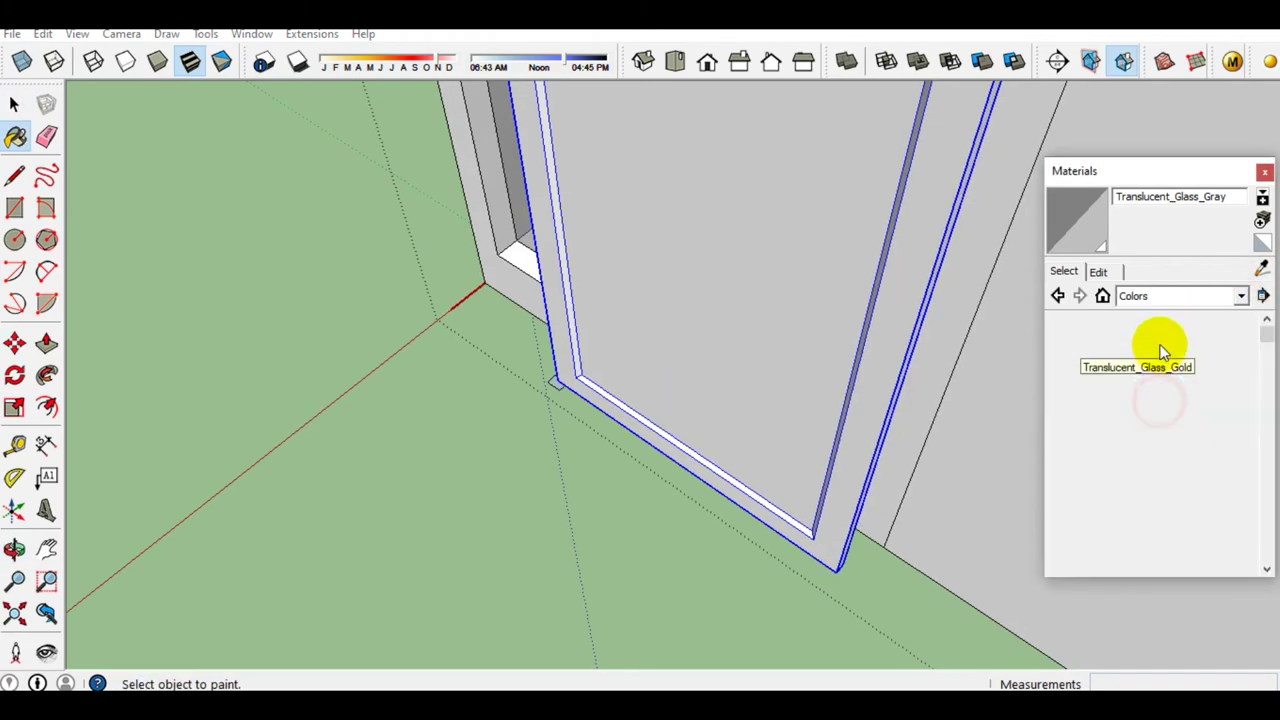
{"action": "left_click", "coordinate": [1123, 387]}
{"action": "left_click", "coordinate": [812, 366]}
{"action": "middle_click_drag", "start_coordinate": [812, 366], "coordinate": [1020, 340]}
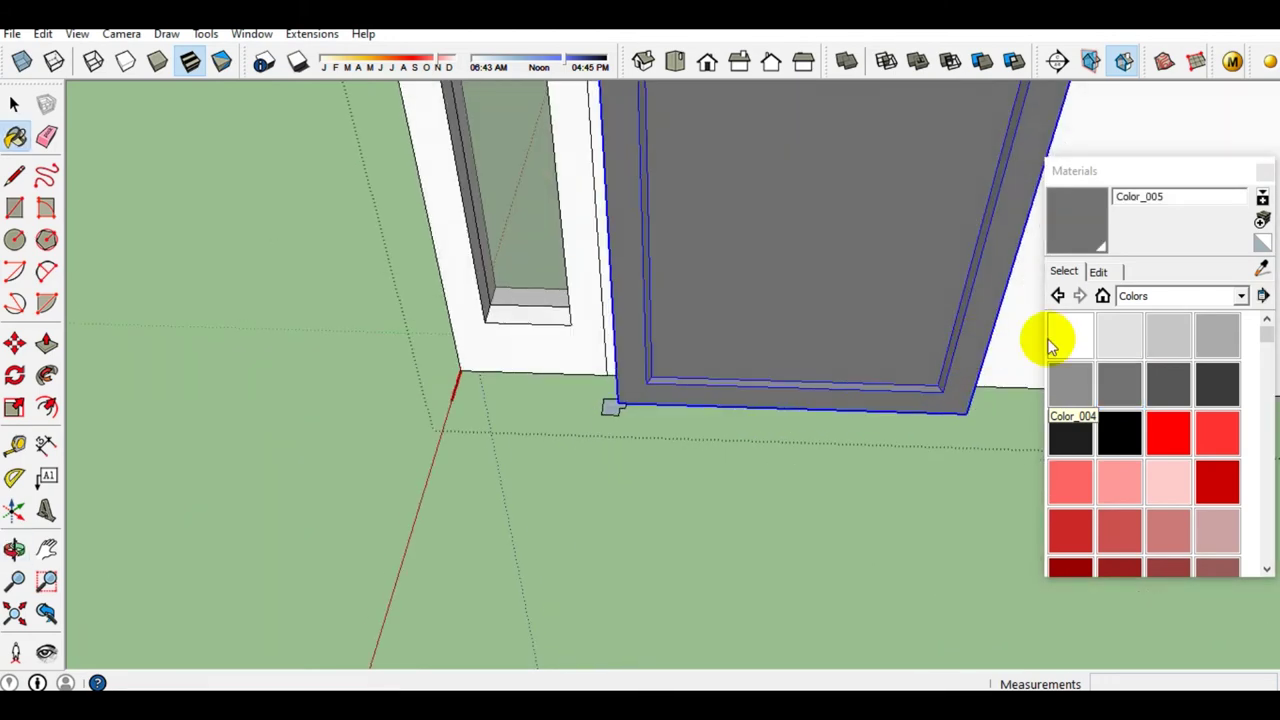
{"action": "left_click", "coordinate": [1168, 385]}
{"action": "left_click", "coordinate": [822, 360]}
{"action": "key", "text": "space"}
Select the door-jamb strip and paint it the same dark gray
{"action": "mouse_move", "coordinate": [723, 391]}
{"action": "middle_mouse_down"}
{"action": "mouse_move", "coordinate": [760, 374]}
{"action": "mouse_move", "coordinate": [574, 366]}
{"action": "mouse_move", "coordinate": [640, 358]}
{"action": "middle_mouse_up"}
{"action": "left_click", "coordinate": [640, 358]}
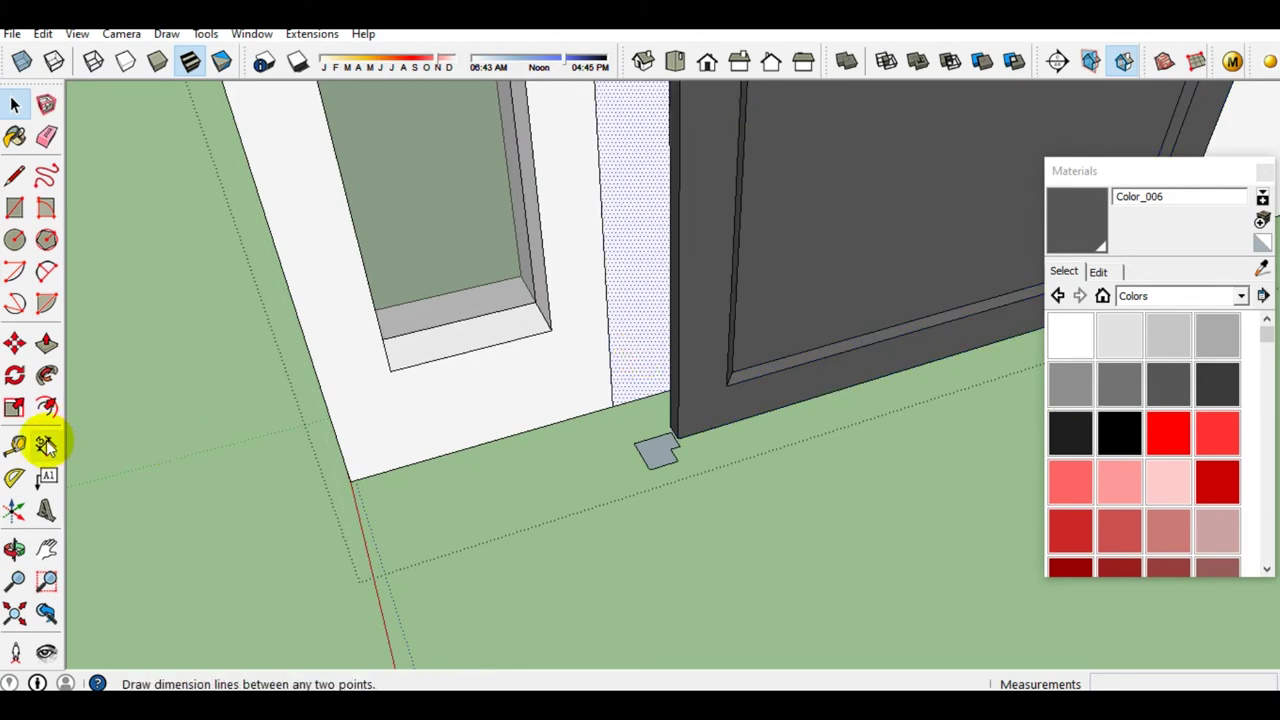
{"action": "left_click", "coordinate": [47, 375]}
{"action": "middle_click_drag", "start_coordinate": [660, 465], "coordinate": [657, 451]}
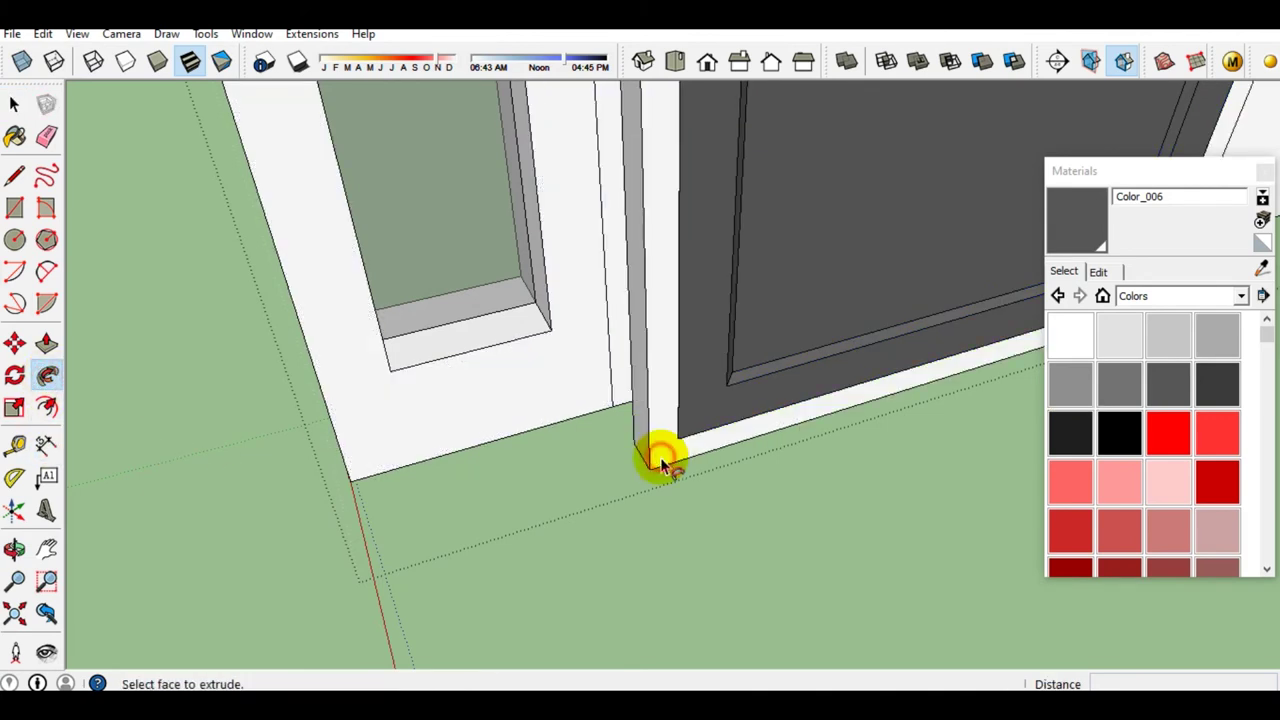
{"action": "key", "text": "space"}
{"action": "left_click", "coordinate": [667, 425]}
{"action": "double_click", "coordinate": [667, 425]}
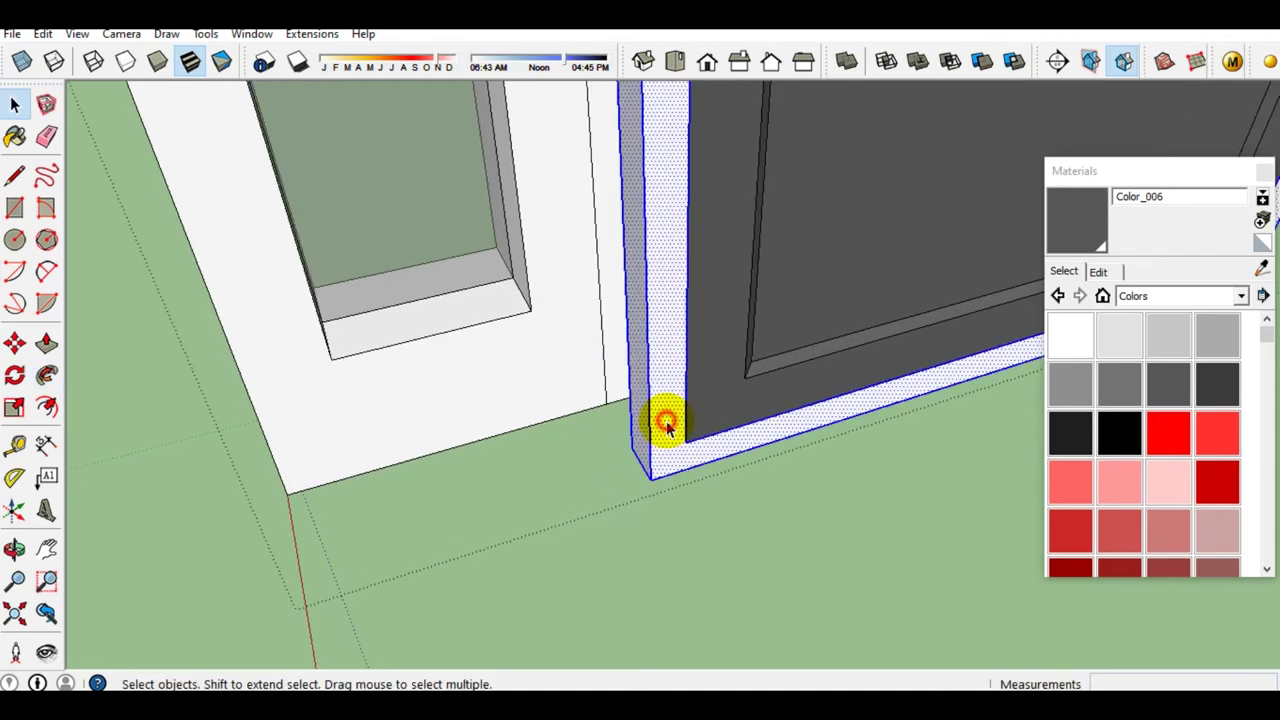
{"action": "left_click", "coordinate": [1062, 222]}
{"action": "left_click", "coordinate": [666, 390]}
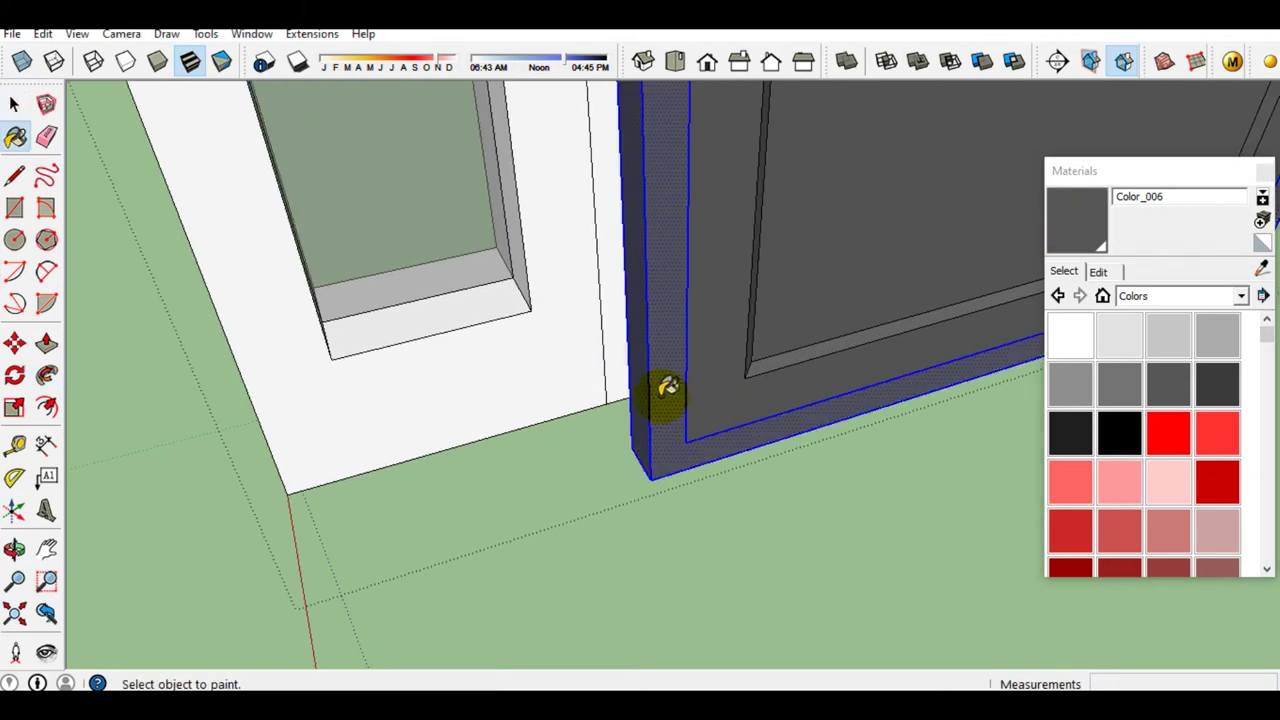
Group the painted door pieces and hide the door group
{"action": "right_click", "coordinate": [660, 398]}
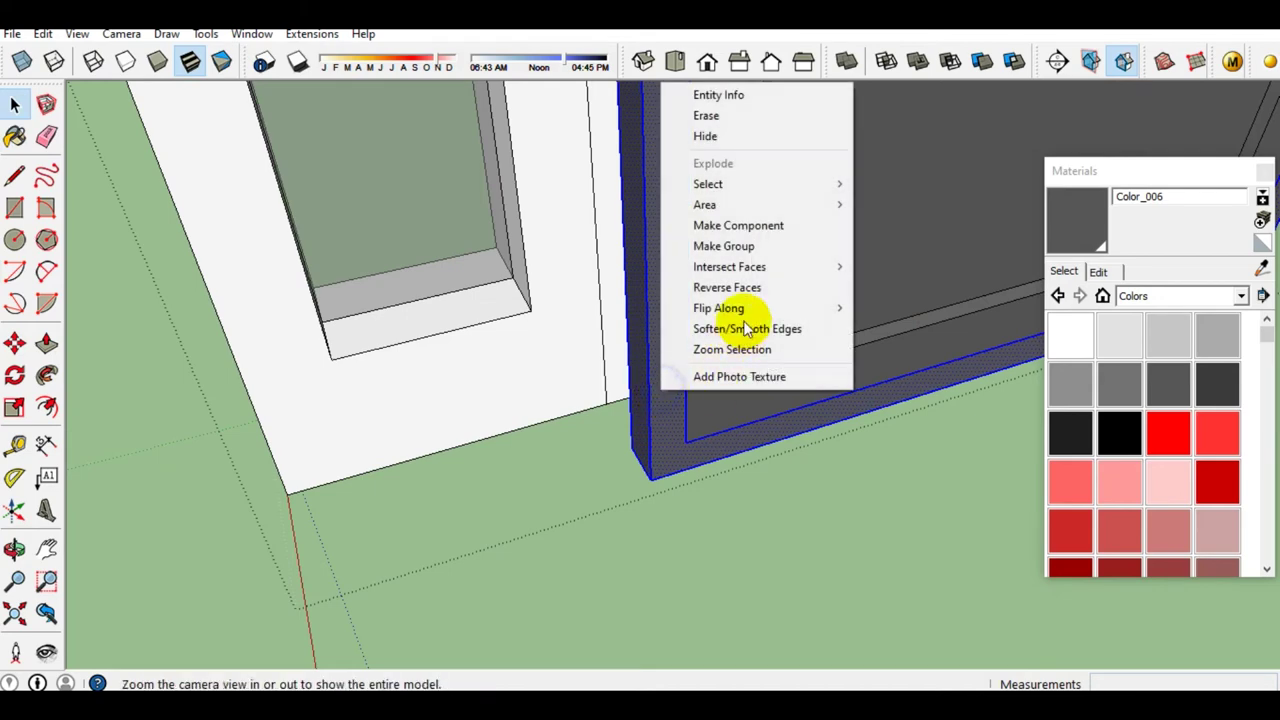
{"action": "left_click", "coordinate": [711, 248]}
{"action": "mouse_move", "coordinate": [711, 248]}
{"action": "middle_mouse_down"}
{"action": "mouse_move", "coordinate": [660, 392]}
{"action": "mouse_move", "coordinate": [757, 371]}
{"action": "mouse_move", "coordinate": [700, 323]}
{"action": "mouse_move", "coordinate": [757, 306]}
{"action": "mouse_move", "coordinate": [722, 325]}
{"action": "middle_mouse_up"}
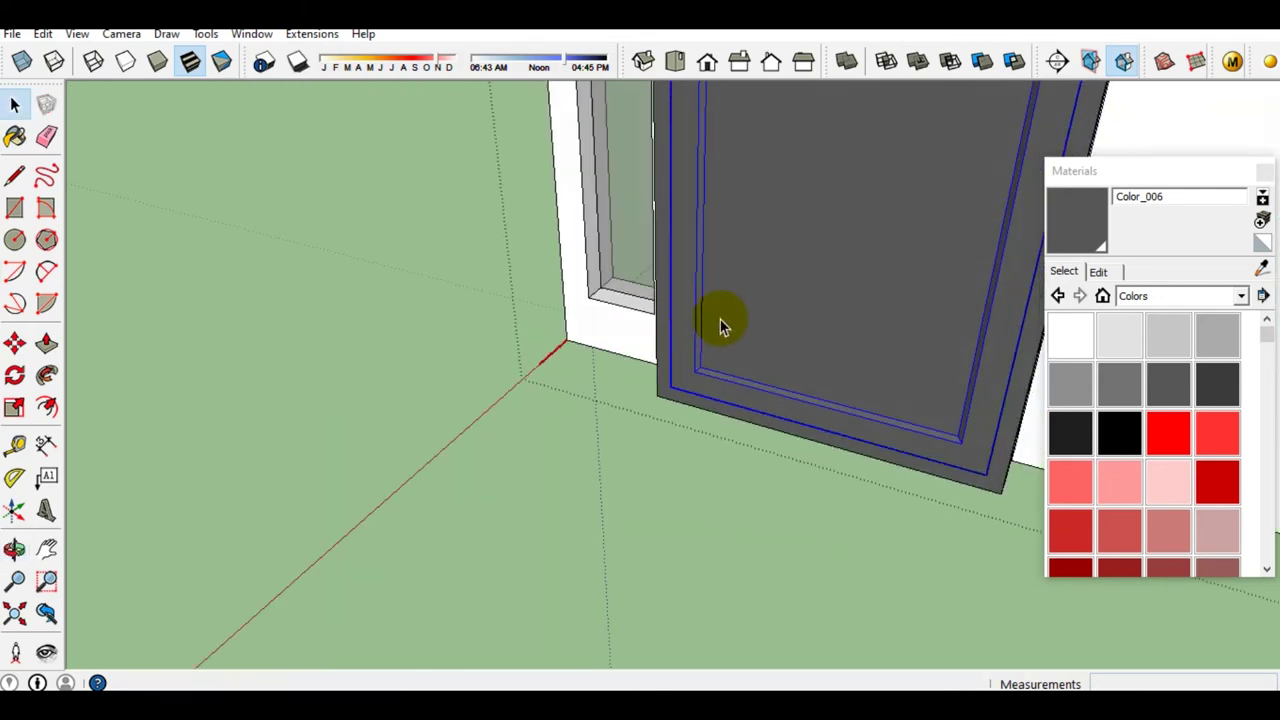
{"action": "right_click", "coordinate": [748, 314]}
{"action": "left_click", "coordinate": [794, 357]}
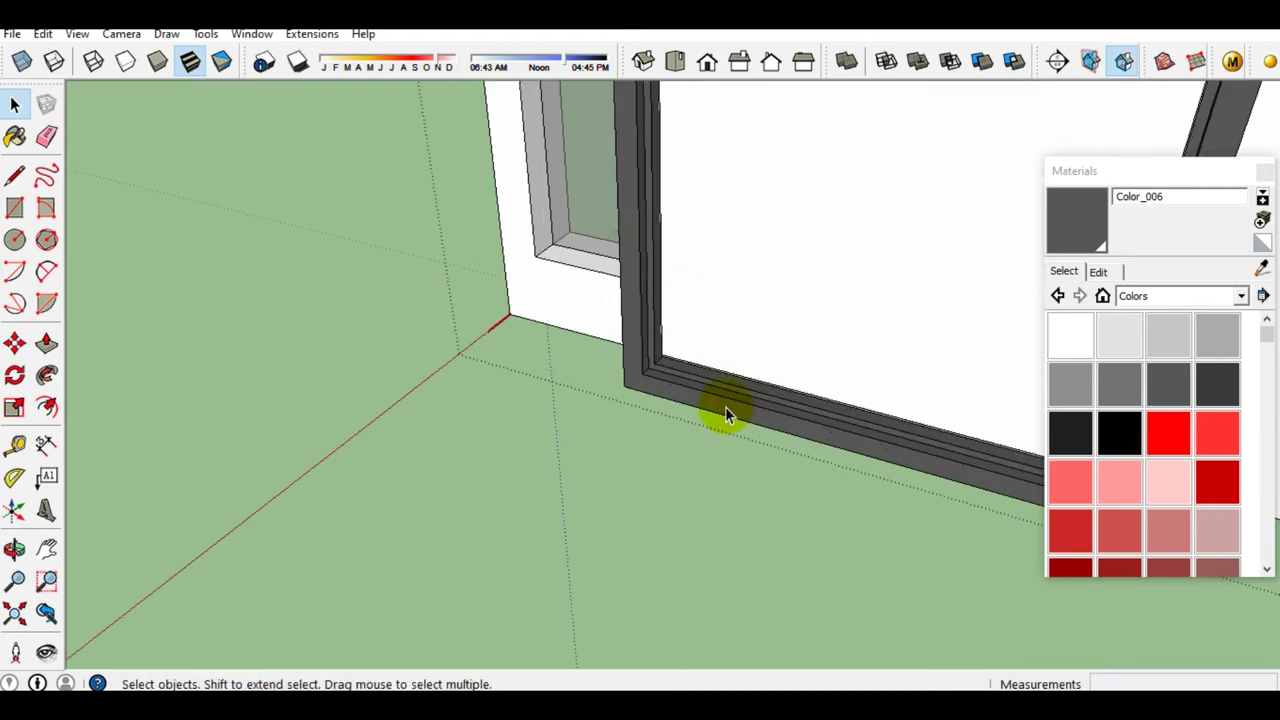
Select the gray door frame and open its group for editing
{"action": "middle_click_drag", "start_coordinate": [729, 414], "coordinate": [715, 400]}
{"action": "left_click", "coordinate": [715, 400]}
{"action": "scroll", "coordinate": [709, 386], "scroll_direction": "up", "scroll_amount": 3}
{"action": "double_click", "coordinate": [694, 386]}
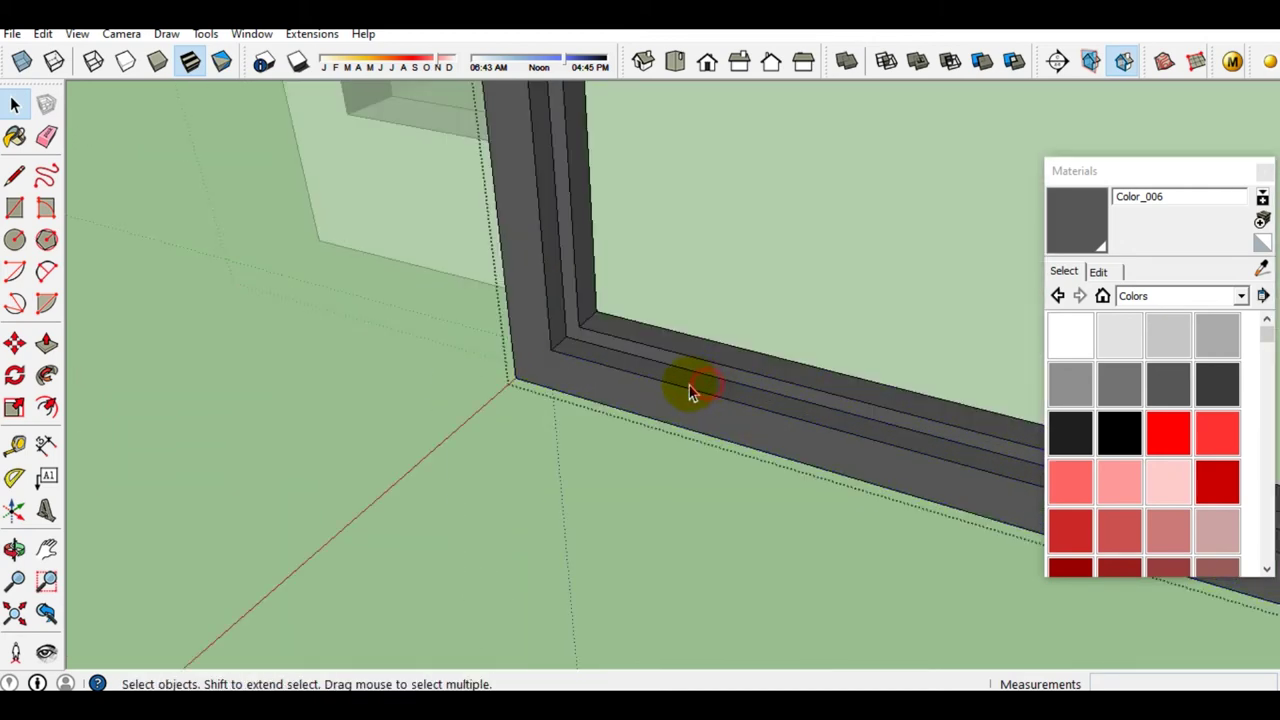
Push the frame's inner face in 45 mm and bring its bottom face flush with the frame base
{"action": "left_click", "coordinate": [686, 385]}
{"action": "key", "text": "p"}
{"action": "left_click_drag", "start_coordinate": [686, 385], "coordinate": [604, 432]}
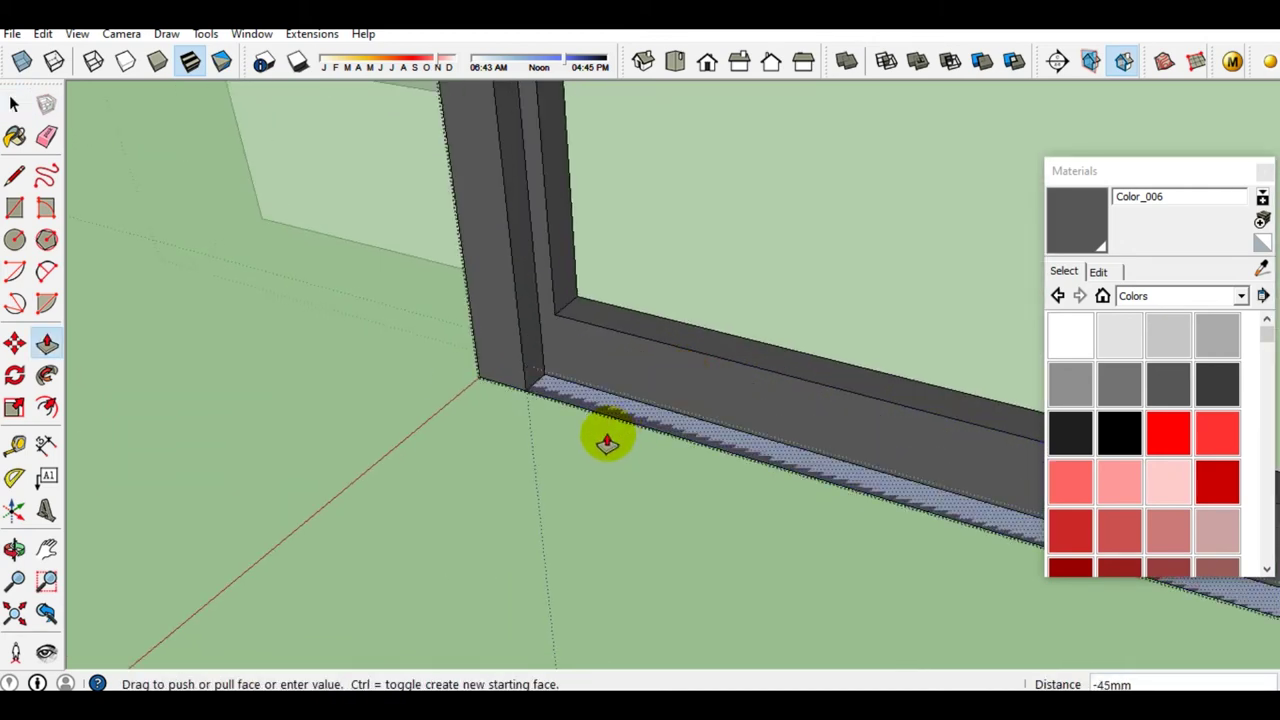
{"action": "double_click", "coordinate": [675, 335]}
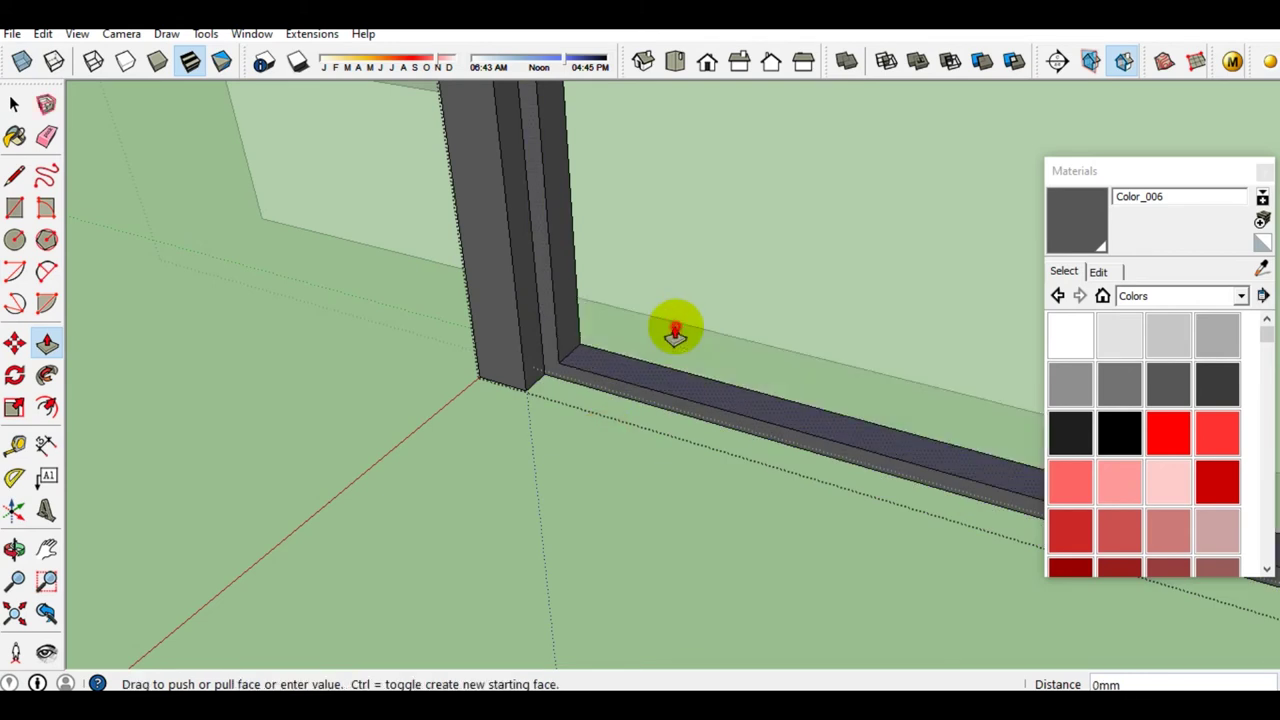
{"action": "left_click", "coordinate": [643, 378]}
{"action": "left_click", "coordinate": [583, 391]}
{"action": "key", "text": "space"}
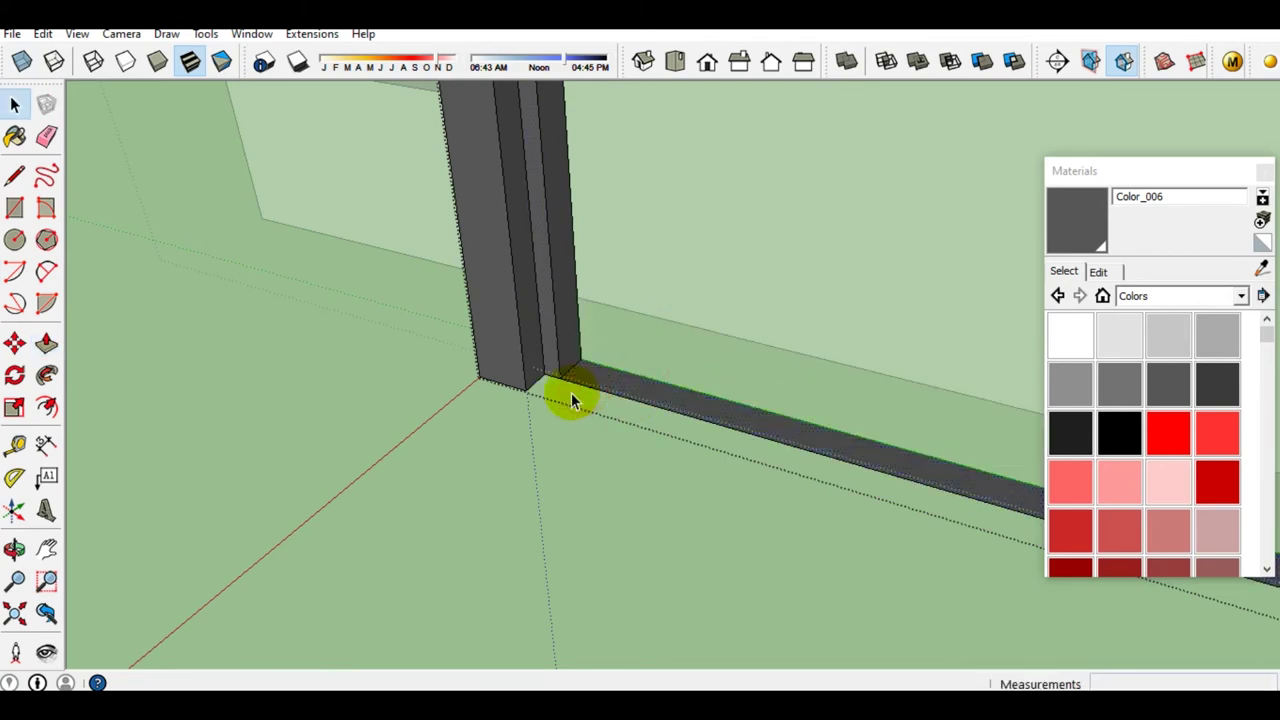
Push the dark gray post face in 45 mm, then push it further in
{"action": "scroll", "coordinate": [645, 380], "scroll_direction": "down", "scroll_amount": 2}
{"action": "scroll", "coordinate": [560, 405], "scroll_direction": "down", "scroll_amount": 2}
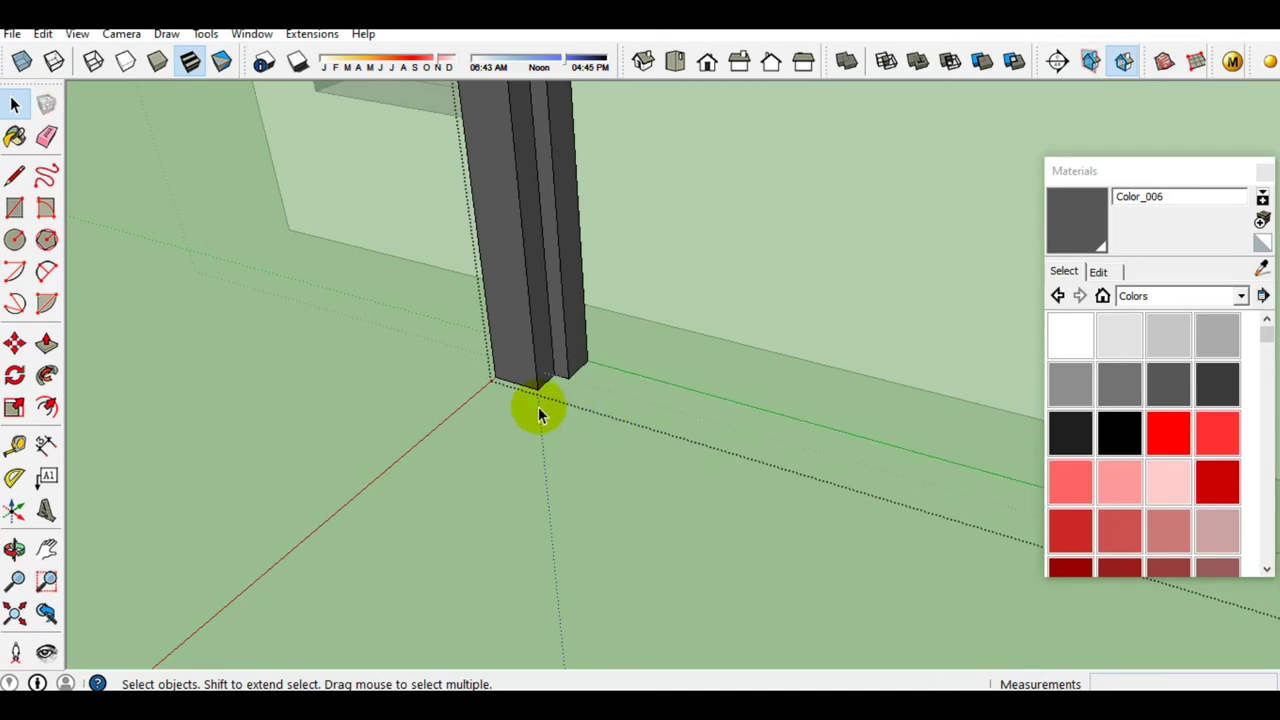
{"action": "scroll", "coordinate": [538, 400], "scroll_direction": "down", "scroll_amount": 3}
{"action": "middle_click_drag", "start_coordinate": [538, 390], "coordinate": [566, 386]}
{"action": "mouse_move", "coordinate": [646, 371]}
{"action": "middle_mouse_down"}
{"action": "mouse_move", "coordinate": [737, 391]}
{"action": "mouse_move", "coordinate": [683, 380]}
{"action": "middle_mouse_up"}
{"action": "scroll", "coordinate": [660, 395], "scroll_direction": "up", "scroll_amount": 3}
{"action": "middle_click_drag", "start_coordinate": [623, 414], "coordinate": [1023, 429]}
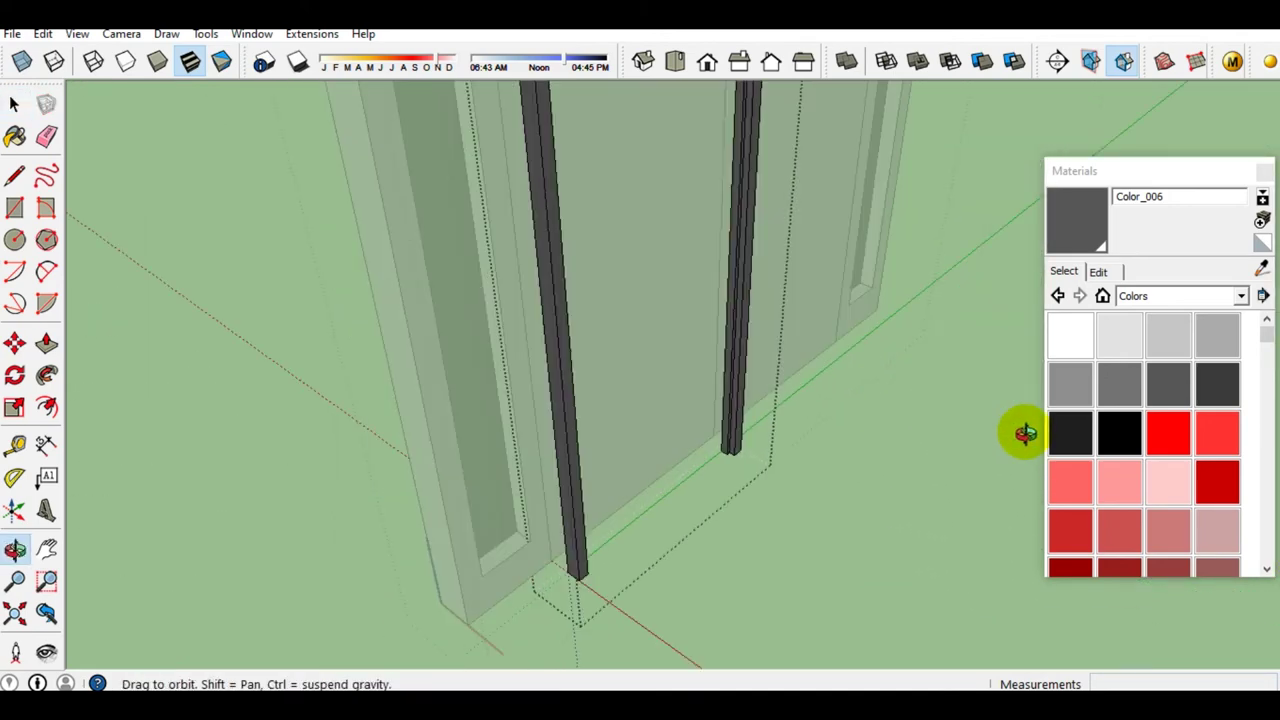
{"action": "scroll", "coordinate": [735, 445], "scroll_direction": "up", "scroll_amount": 2}
{"action": "scroll", "coordinate": [735, 445], "scroll_direction": "up", "scroll_amount": 2}
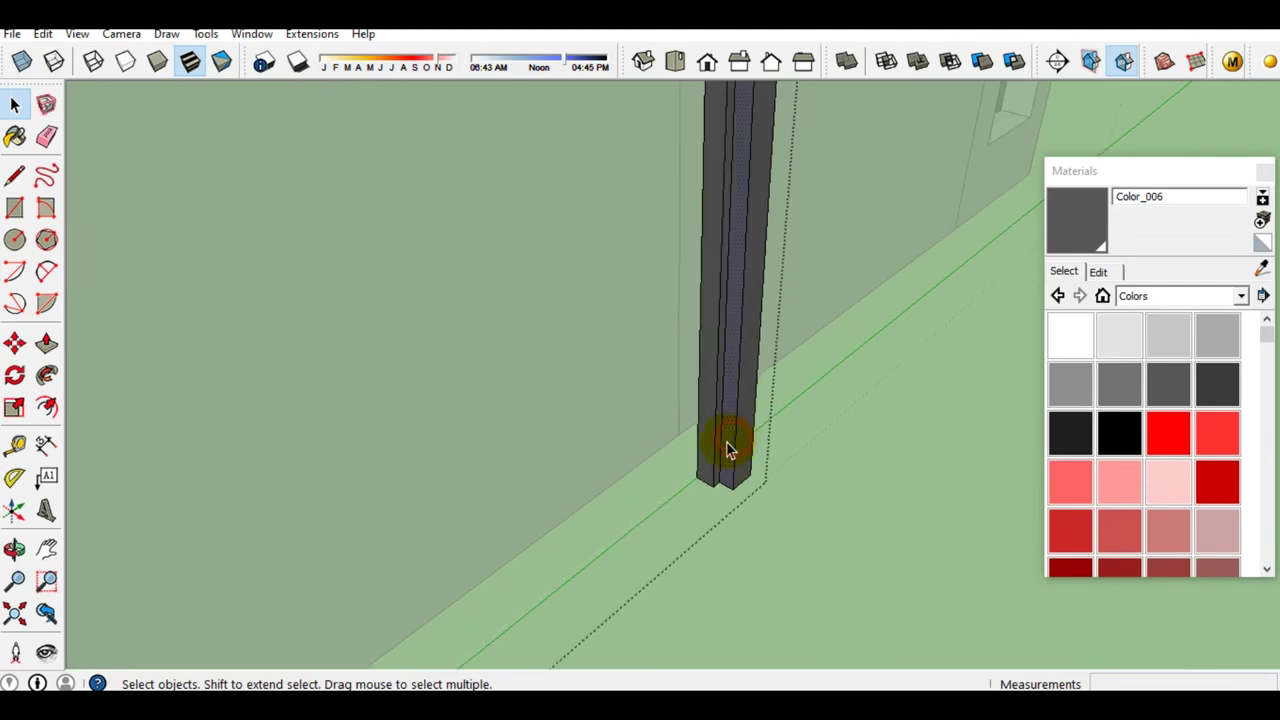
{"action": "key", "text": "p"}
{"action": "left_click", "coordinate": [725, 449]}
{"action": "left_click", "coordinate": [745, 405]}
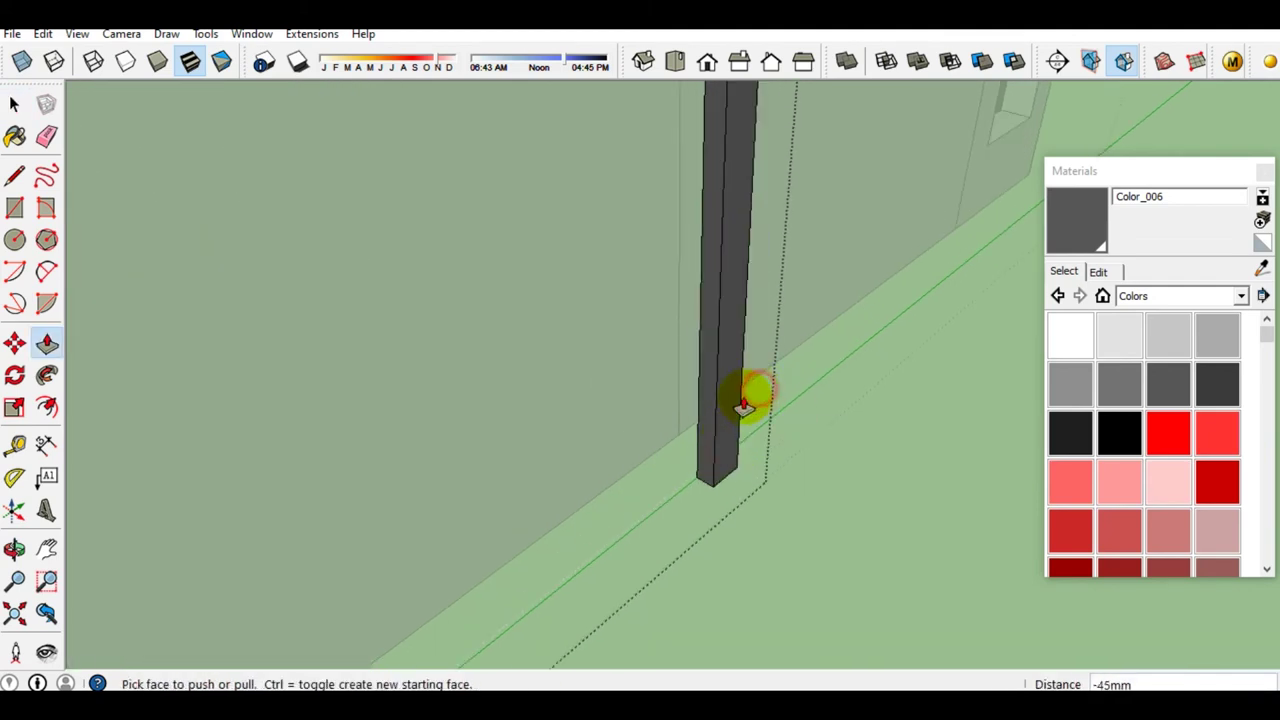
{"action": "left_click", "coordinate": [712, 420]}
{"action": "left_click", "coordinate": [740, 371]}
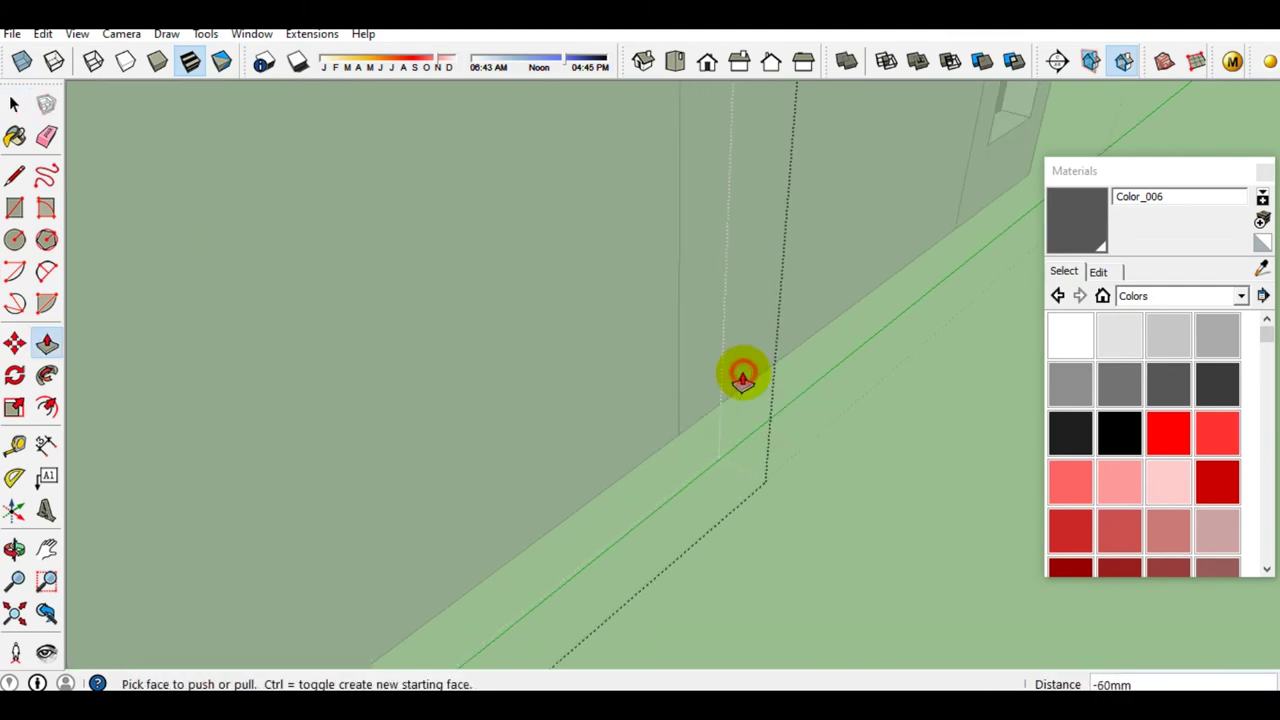
{"action": "key", "text": "space"}
Orbit out to view the whole door frame
{"action": "scroll", "coordinate": [726, 371], "scroll_direction": "down", "scroll_amount": 3}
{"action": "mouse_move", "coordinate": [722, 372]}
{"action": "middle_mouse_down"}
{"action": "mouse_move", "coordinate": [709, 506]}
{"action": "mouse_move", "coordinate": [667, 469]}
{"action": "mouse_move", "coordinate": [591, 456]}
{"action": "middle_mouse_up"}
{"action": "scroll", "coordinate": [675, 480], "scroll_direction": "down", "scroll_amount": 3}
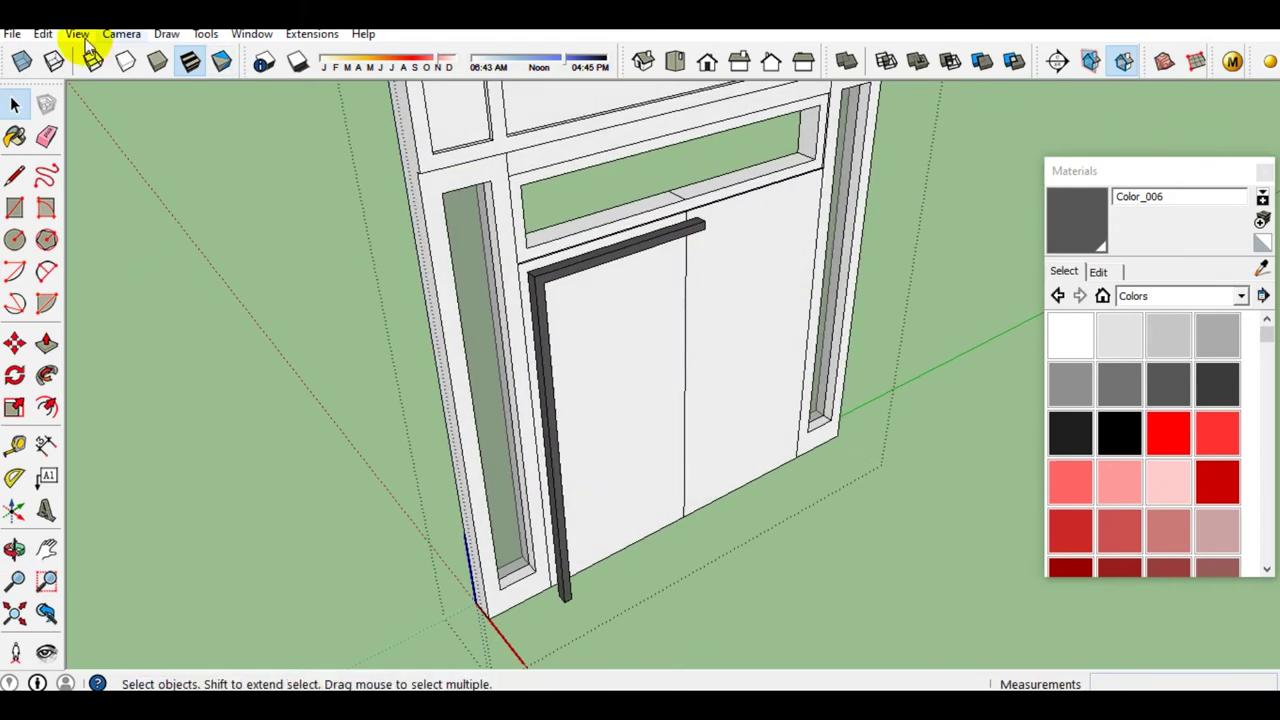
{"action": "left_click", "coordinate": [55, 35]}
{"action": "mouse_move", "coordinate": [160, 302]}
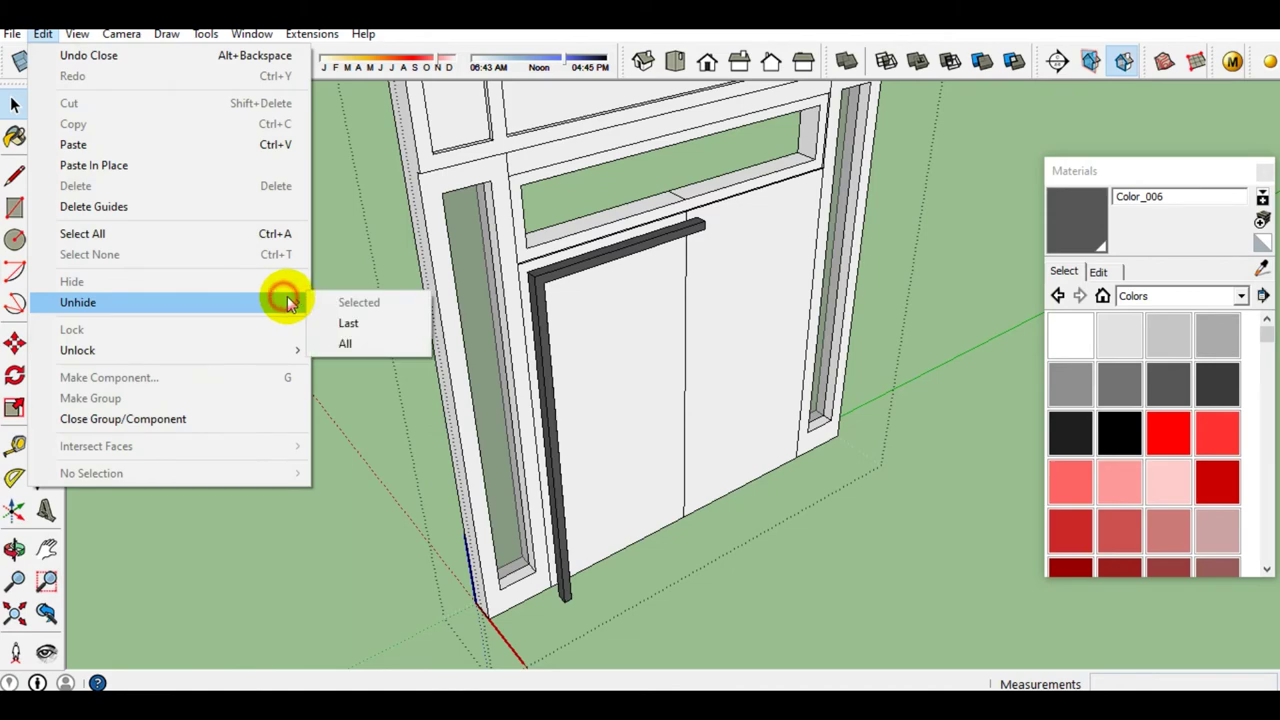
Unhide all to restore the dark door, then Ctrl-move a copy of it to the right
{"action": "left_click", "coordinate": [360, 343]}
{"action": "scroll", "coordinate": [591, 320], "scroll_direction": "up", "scroll_amount": 2}
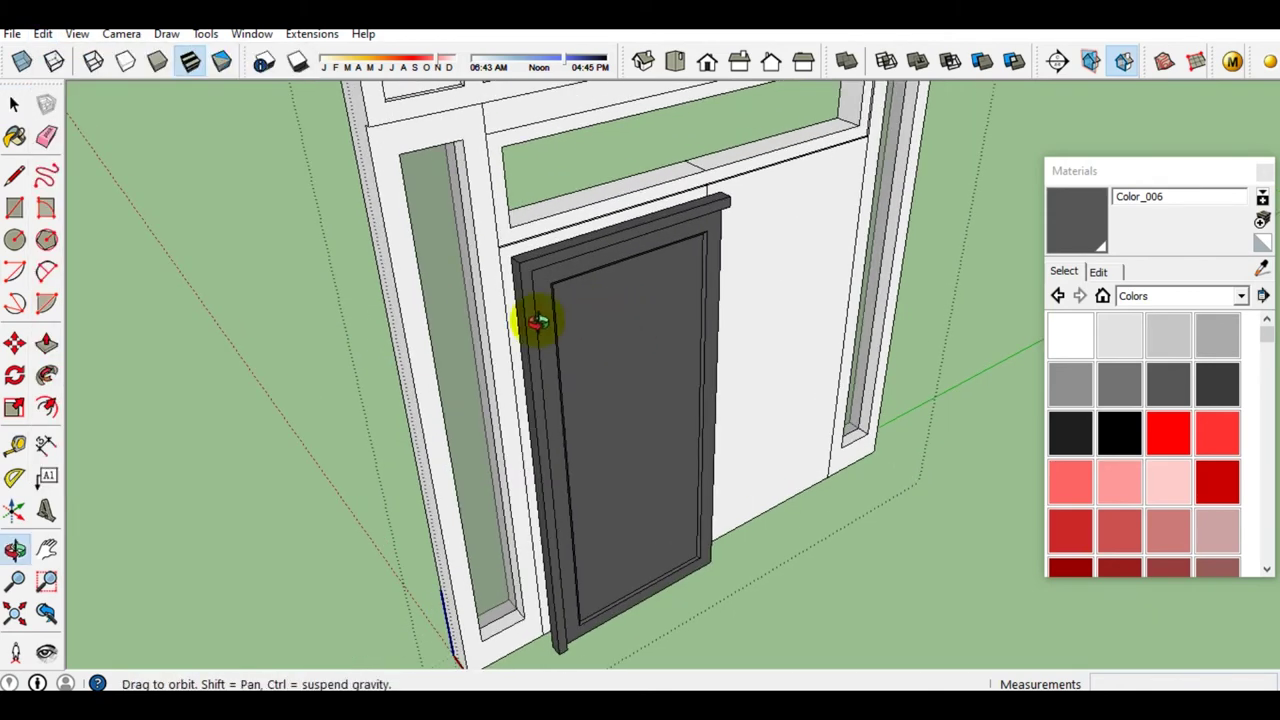
{"action": "middle_click_drag", "start_coordinate": [529, 320], "coordinate": [565, 322]}
{"action": "left_click", "coordinate": [488, 220]}
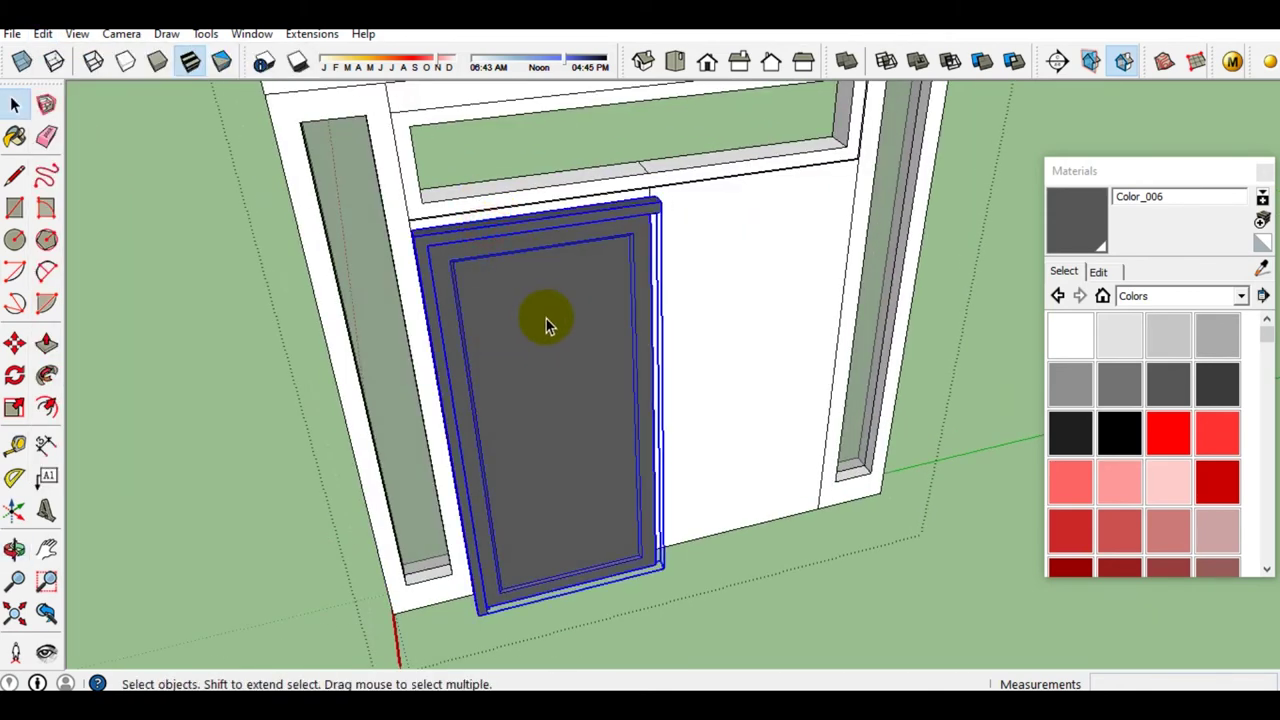
{"action": "key", "text": "m"}
{"action": "left_click", "coordinate": [547, 373]}
{"action": "key", "text": "ctrl"}
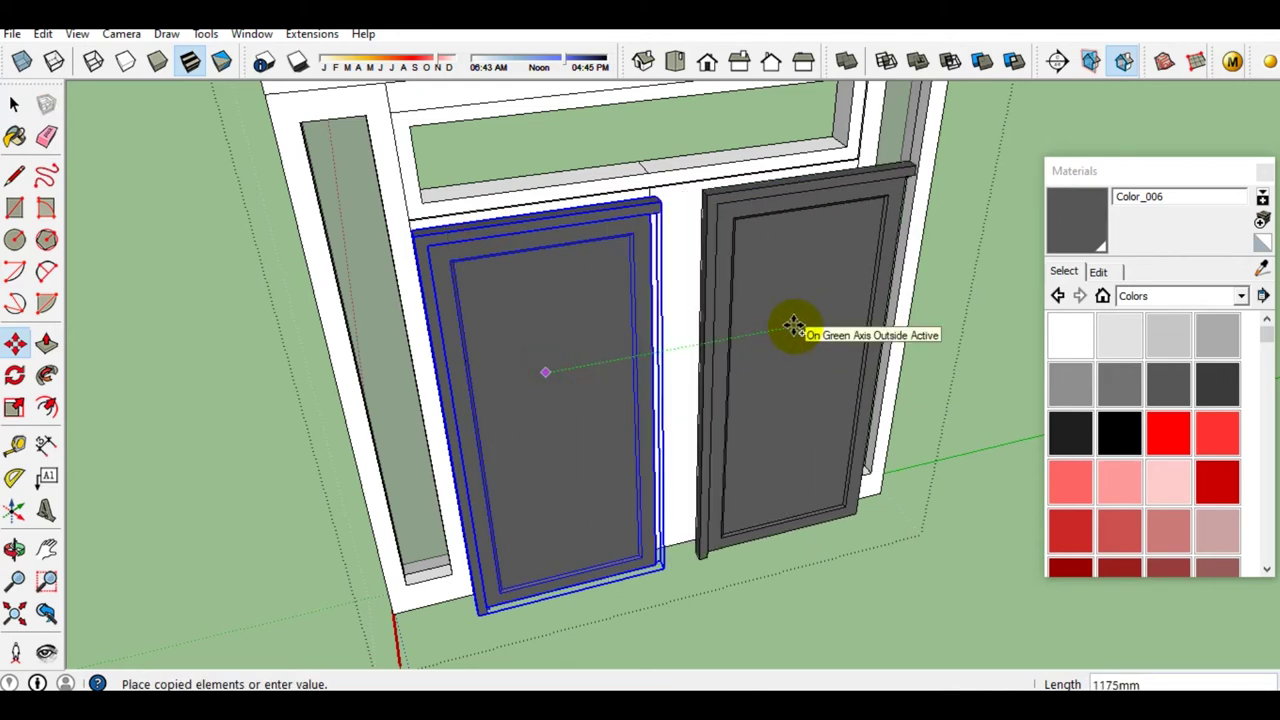
{"action": "left_click", "coordinate": [793, 327]}
{"action": "key", "text": "space"}
Flip the copied door along the red axis and then the green axis
{"action": "right_click", "coordinate": [797, 325]}
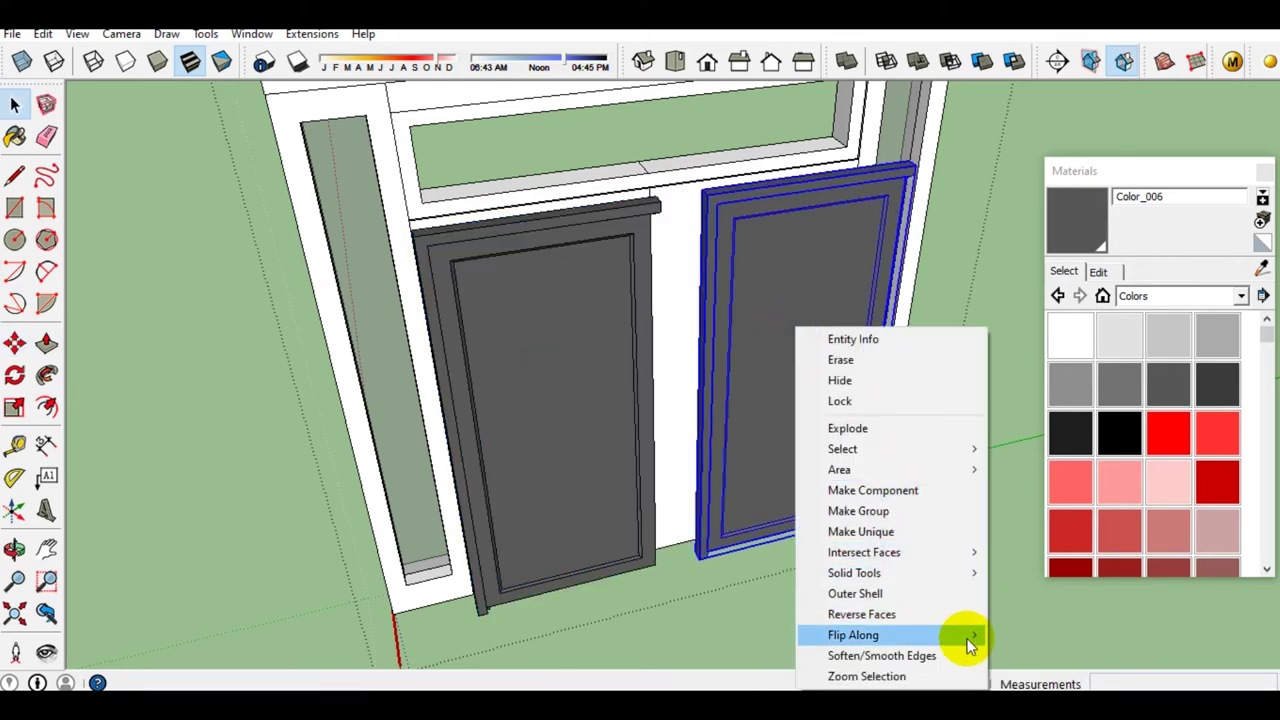
{"action": "mouse_move", "coordinate": [853, 635]}
{"action": "left_click", "coordinate": [1004, 630]}
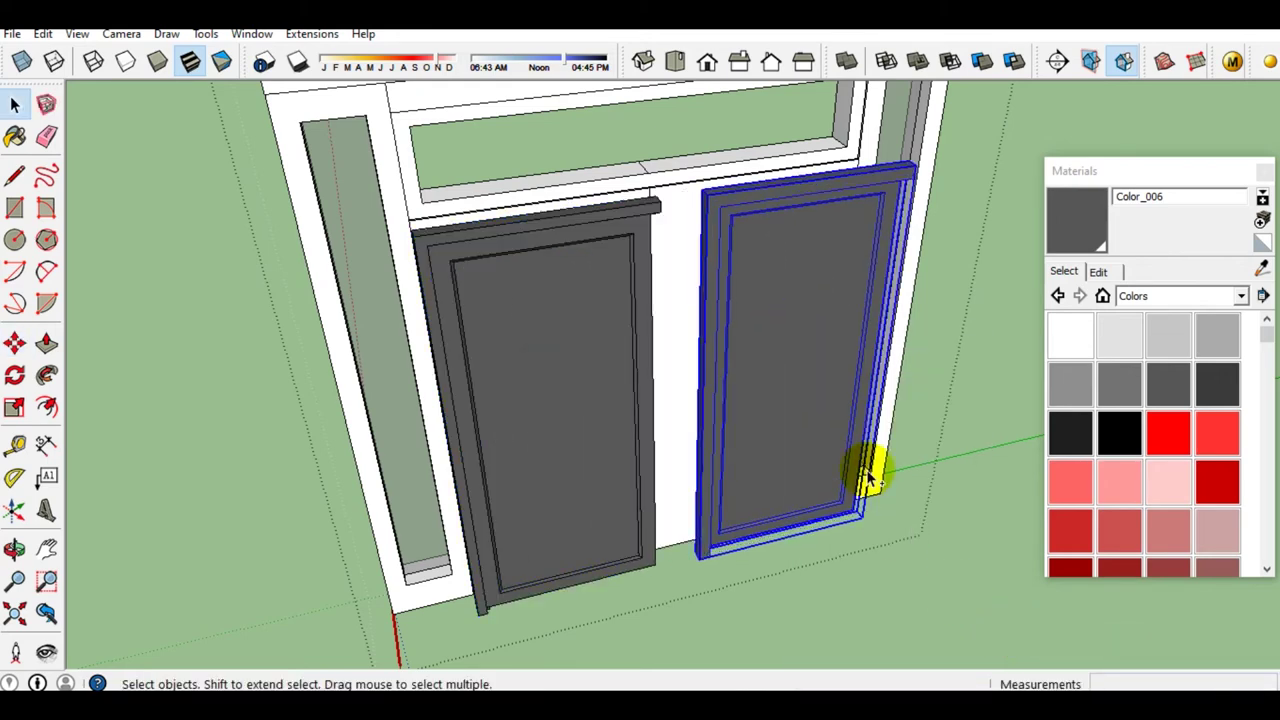
{"action": "right_click", "coordinate": [834, 400]}
{"action": "mouse_move", "coordinate": [891, 336]}
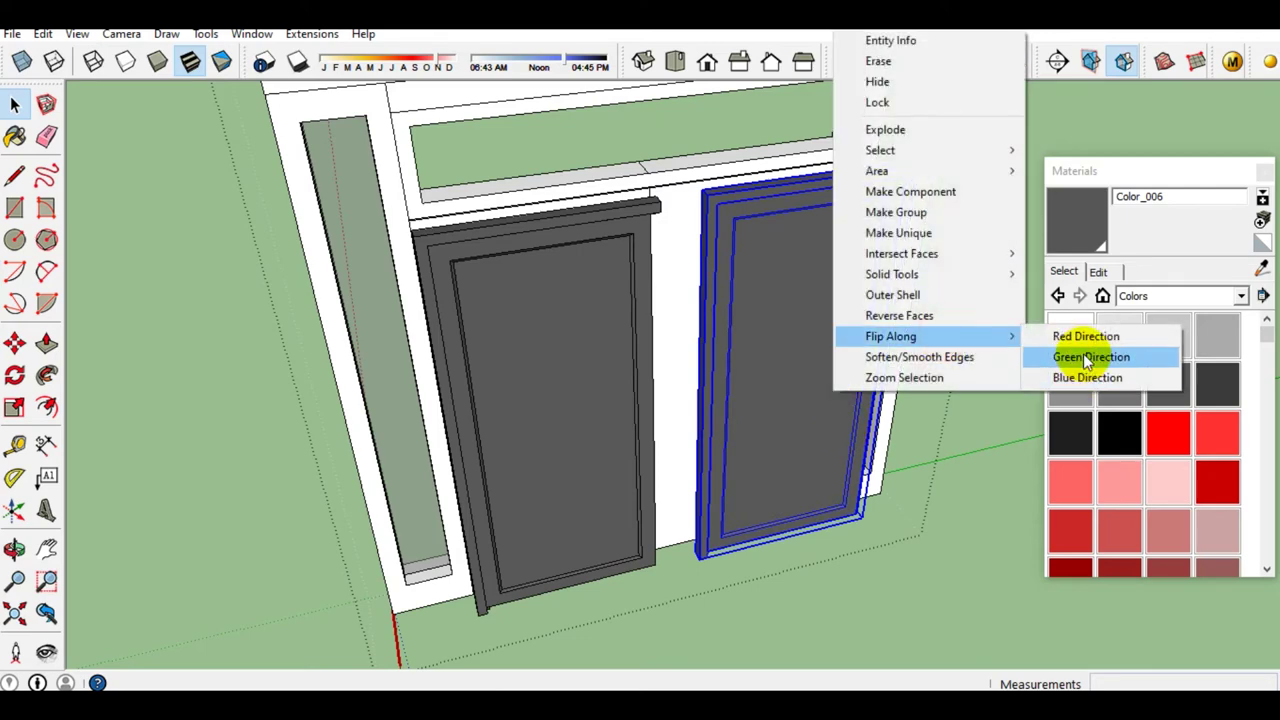
{"action": "left_click", "coordinate": [1088, 357]}
Move the flipped copy so it sits against the left door
{"action": "scroll", "coordinate": [766, 206], "scroll_direction": "up", "scroll_amount": 2}
{"action": "scroll", "coordinate": [729, 229], "scroll_direction": "up", "scroll_amount": 2}
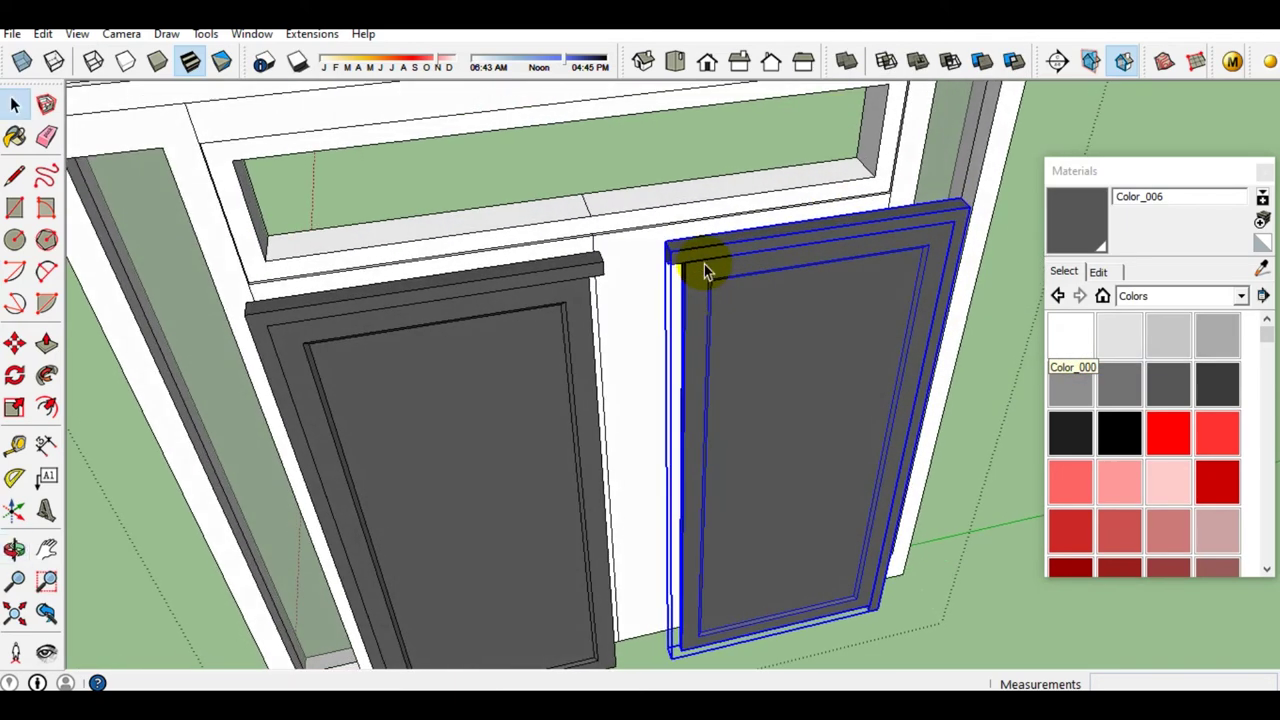
{"action": "scroll", "coordinate": [705, 270], "scroll_direction": "up", "scroll_amount": 1}
{"action": "key", "text": "m"}
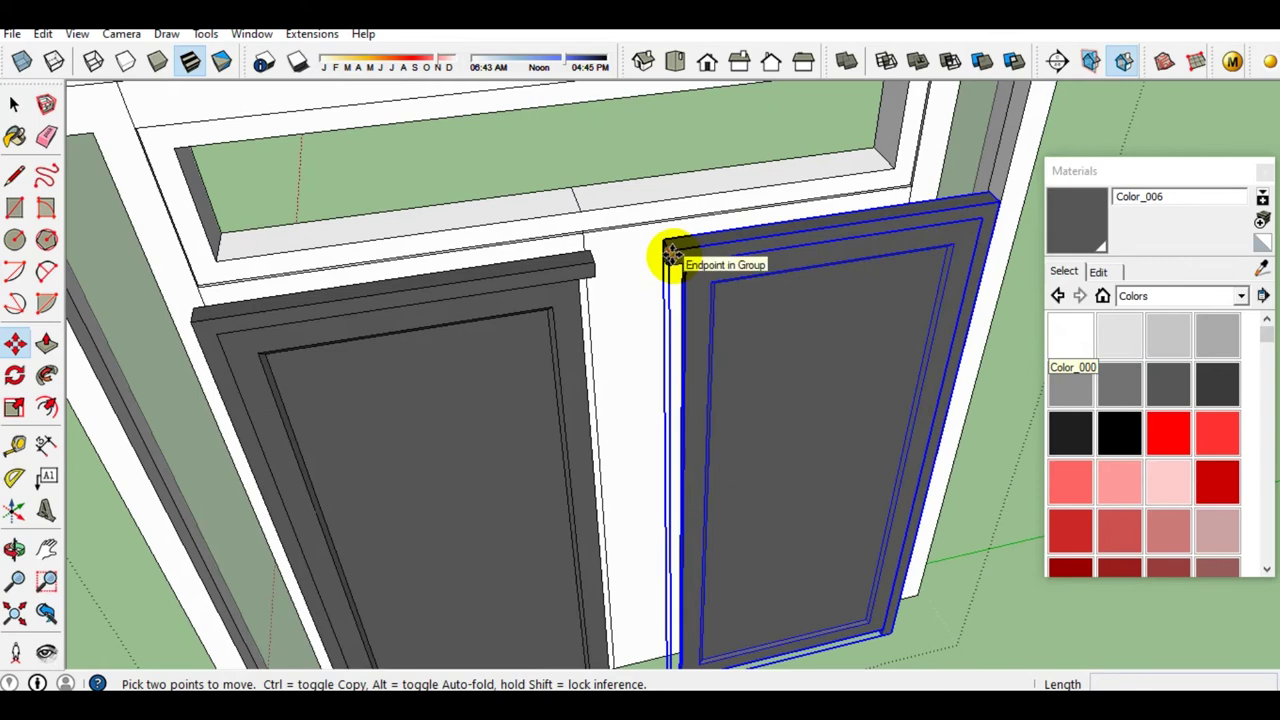
{"action": "left_click", "coordinate": [672, 252]}
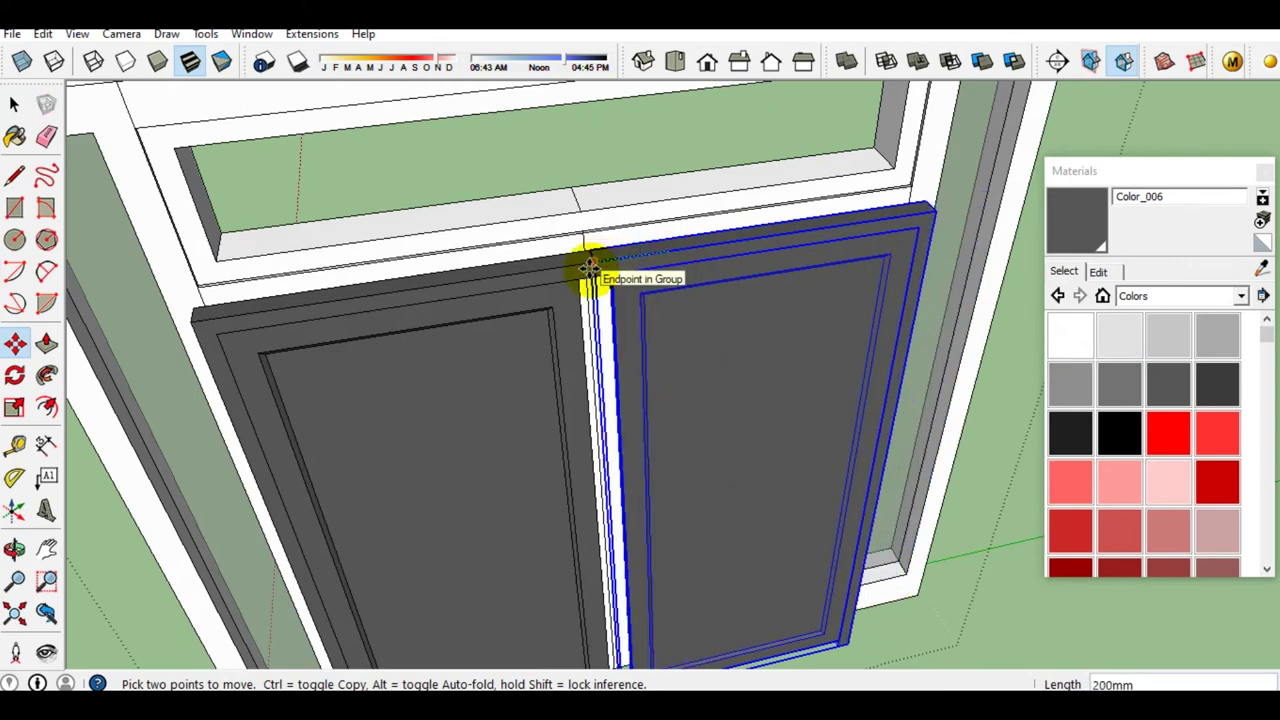
{"action": "left_click", "coordinate": [590, 268]}
{"action": "key", "text": "space"}
{"action": "mouse_move", "coordinate": [590, 268]}
{"action": "middle_mouse_down"}
{"action": "mouse_move", "coordinate": [423, 234]}
{"action": "mouse_move", "coordinate": [380, 243]}
{"action": "mouse_move", "coordinate": [472, 290]}
{"action": "mouse_move", "coordinate": [338, 300]}
{"action": "middle_mouse_up"}
{"action": "scroll", "coordinate": [336, 163], "scroll_direction": "up", "scroll_amount": 2}
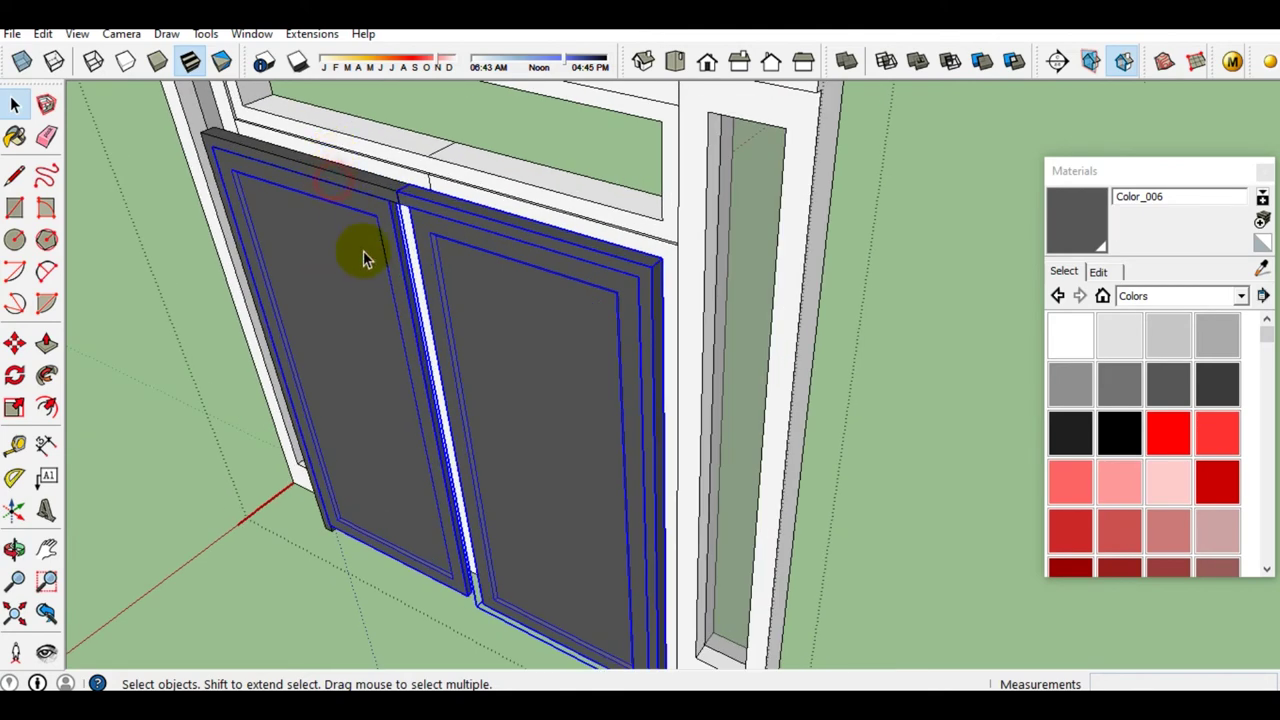
Hide both doors and push the right white back panel through until it disappears
{"action": "right_click", "coordinate": [338, 255]}
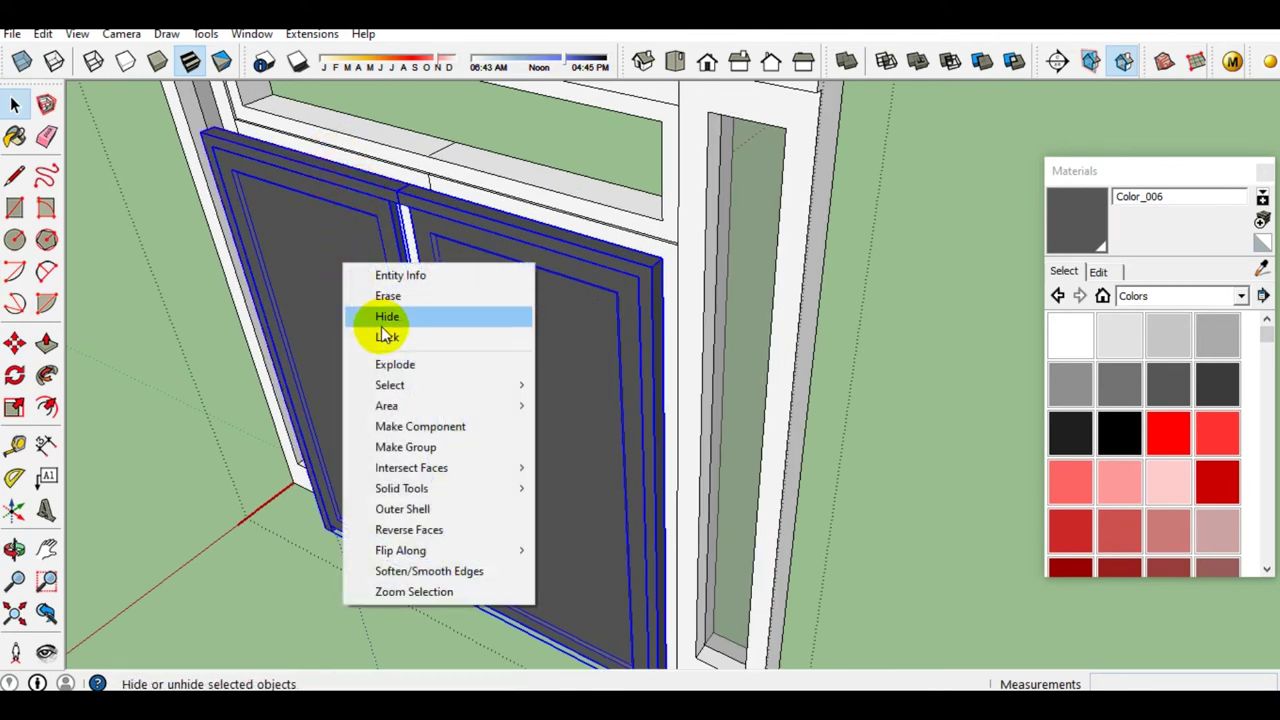
{"action": "left_click", "coordinate": [386, 326]}
{"action": "key", "text": "p"}
{"action": "left_click", "coordinate": [526, 412]}
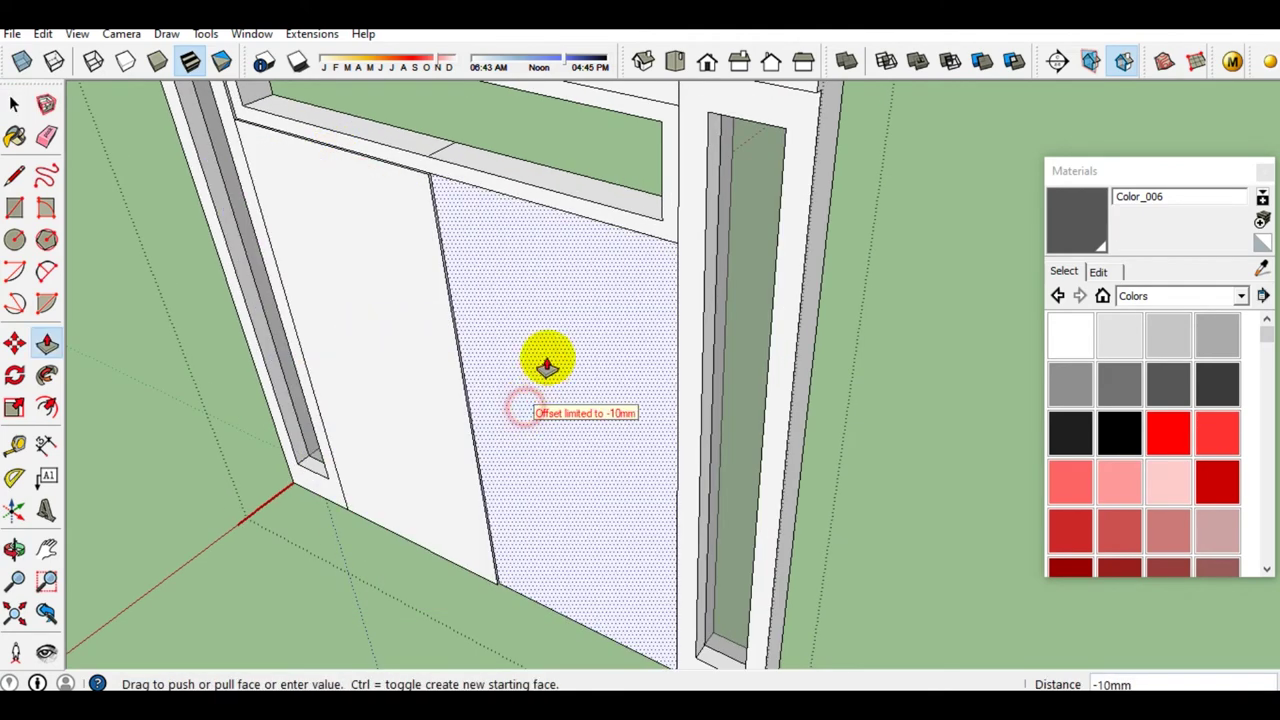
{"action": "left_click", "coordinate": [541, 366]}
{"action": "left_click", "coordinate": [557, 317]}
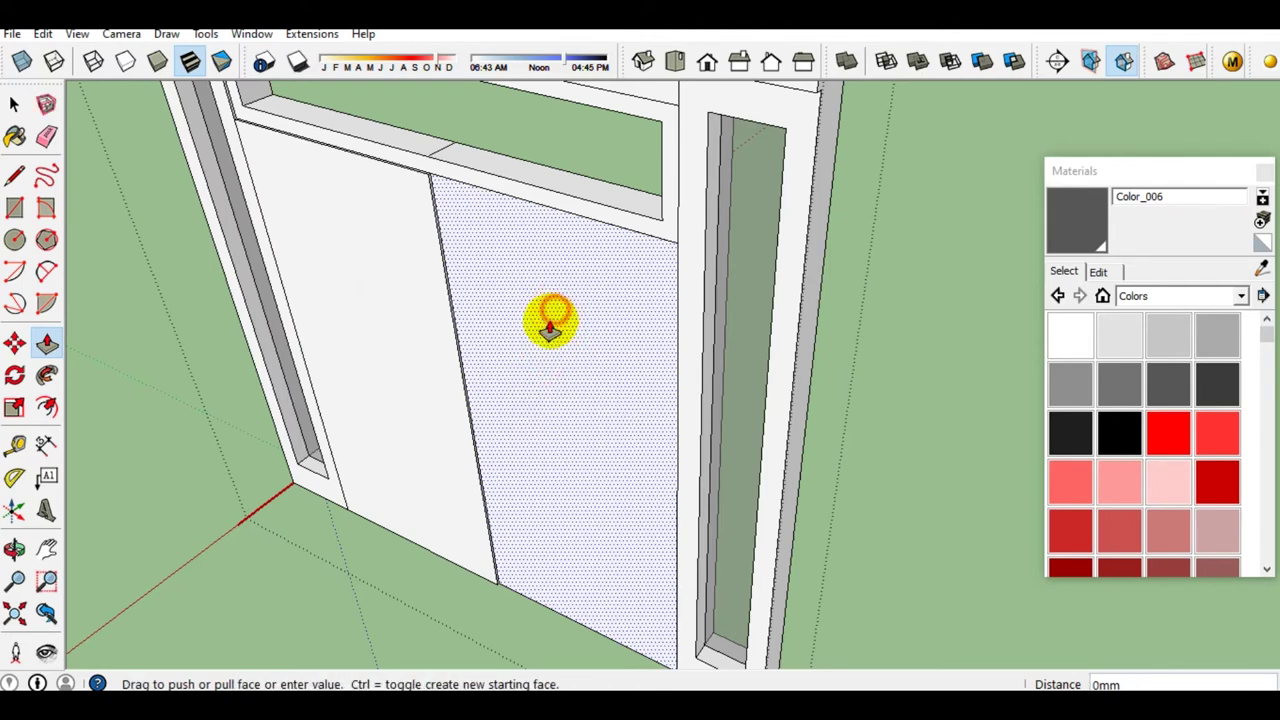
{"action": "key", "text": "space"}
{"action": "left_click", "coordinate": [545, 420]}
{"action": "key", "text": "p"}
{"action": "left_click", "coordinate": [545, 420]}
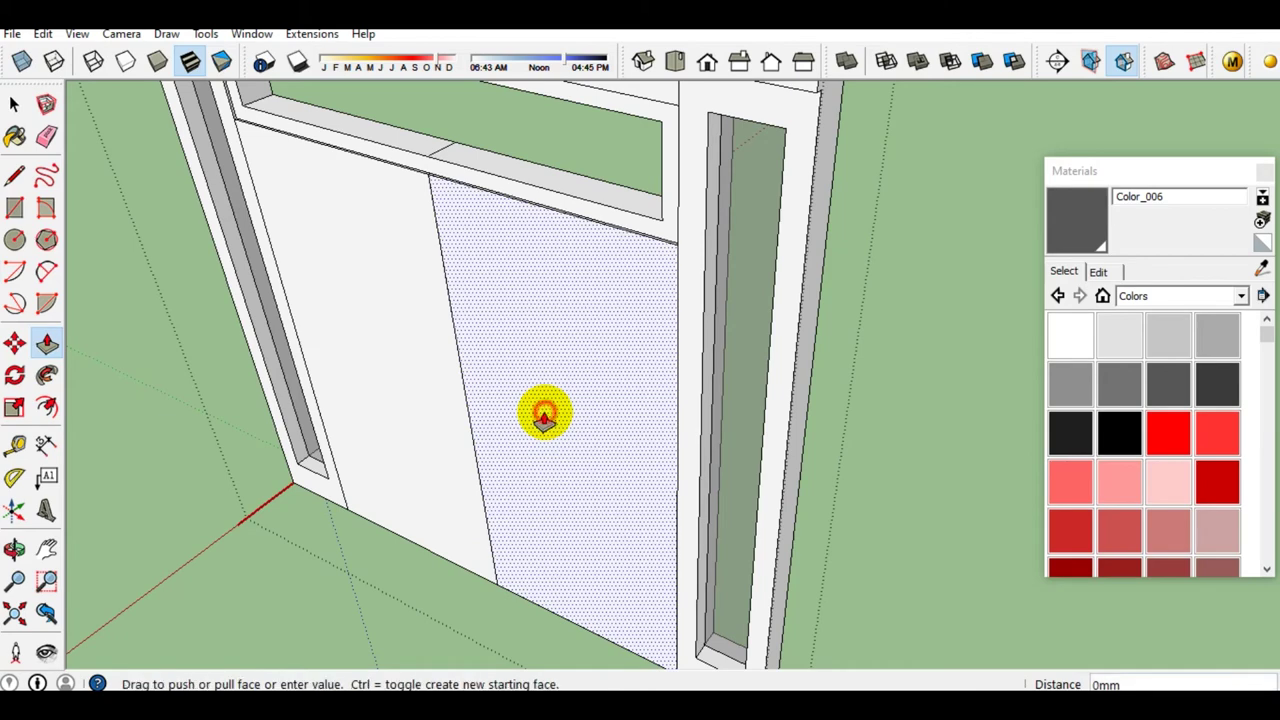
{"action": "left_click", "coordinate": [559, 345]}
{"action": "left_click", "coordinate": [541, 375]}
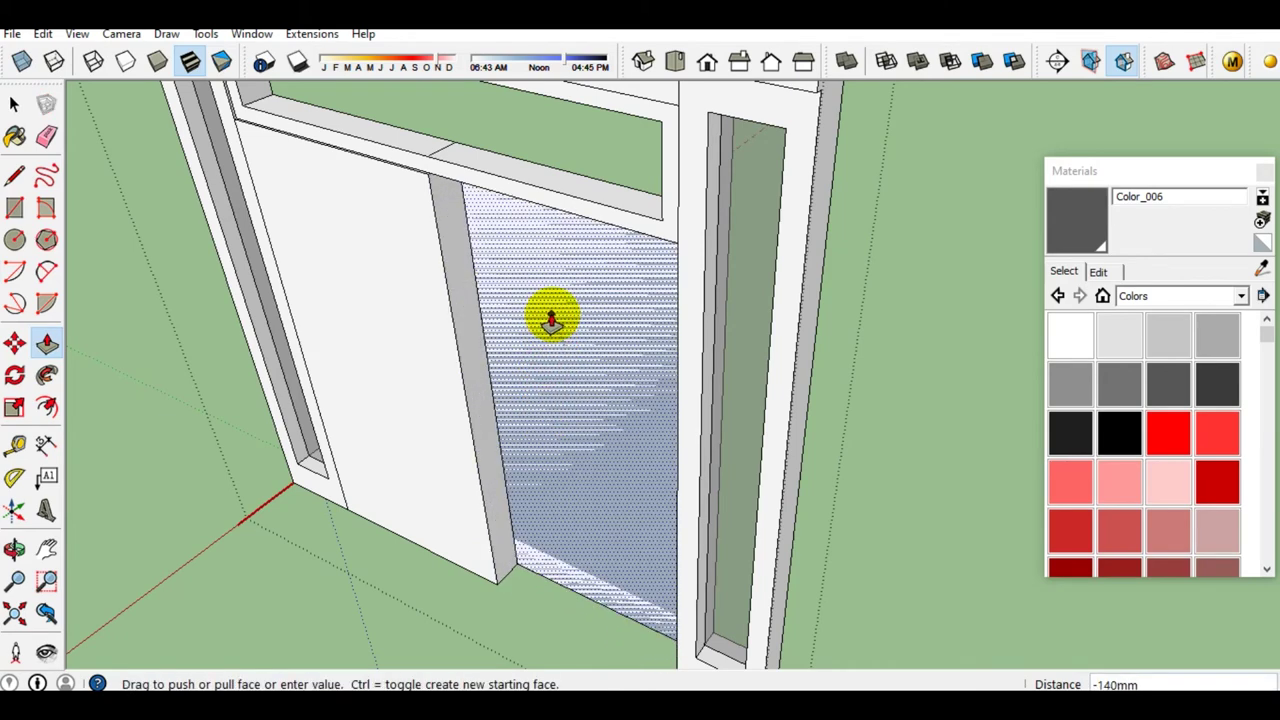
{"action": "left_click", "coordinate": [551, 314]}
Push the left white back panel in 140 mm and through until it disappears
{"action": "left_click", "coordinate": [462, 390]}
{"action": "left_click", "coordinate": [462, 390]}
{"action": "left_click", "coordinate": [462, 390]}
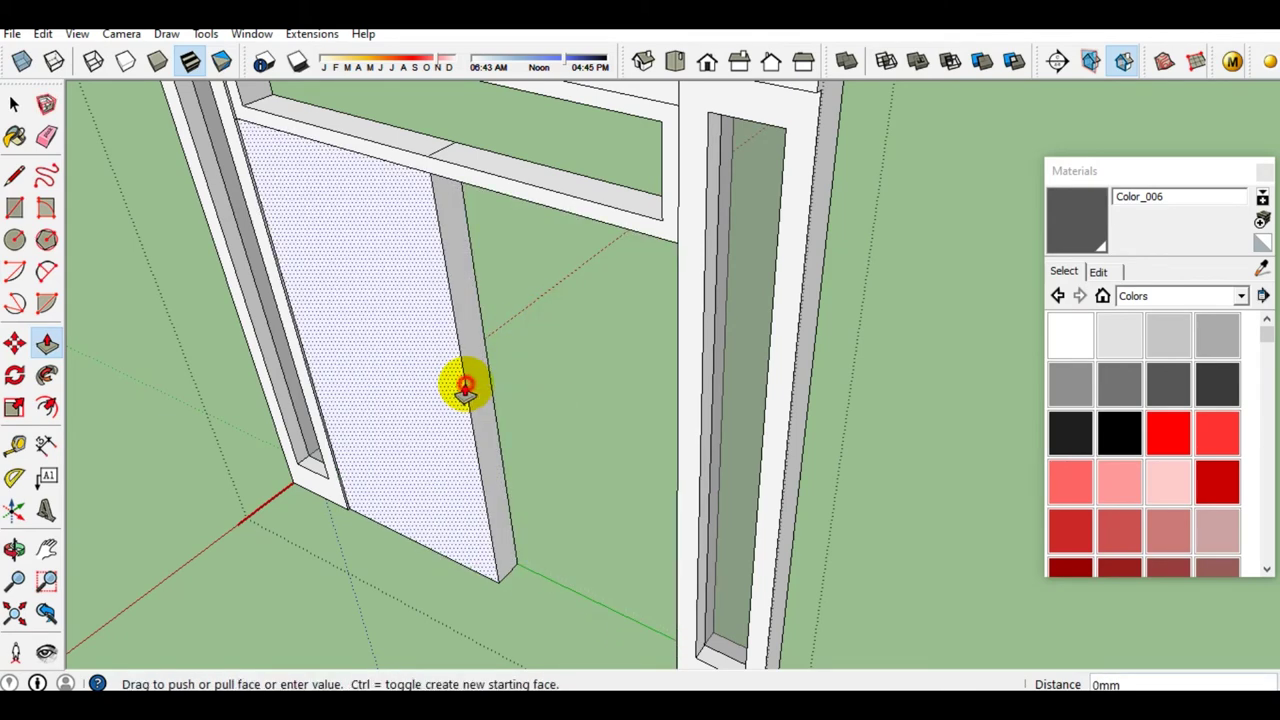
{"action": "left_click", "coordinate": [476, 309]}
{"action": "key", "text": "space"}
{"action": "scroll", "coordinate": [300, 220], "scroll_direction": "down", "scroll_amount": 2}
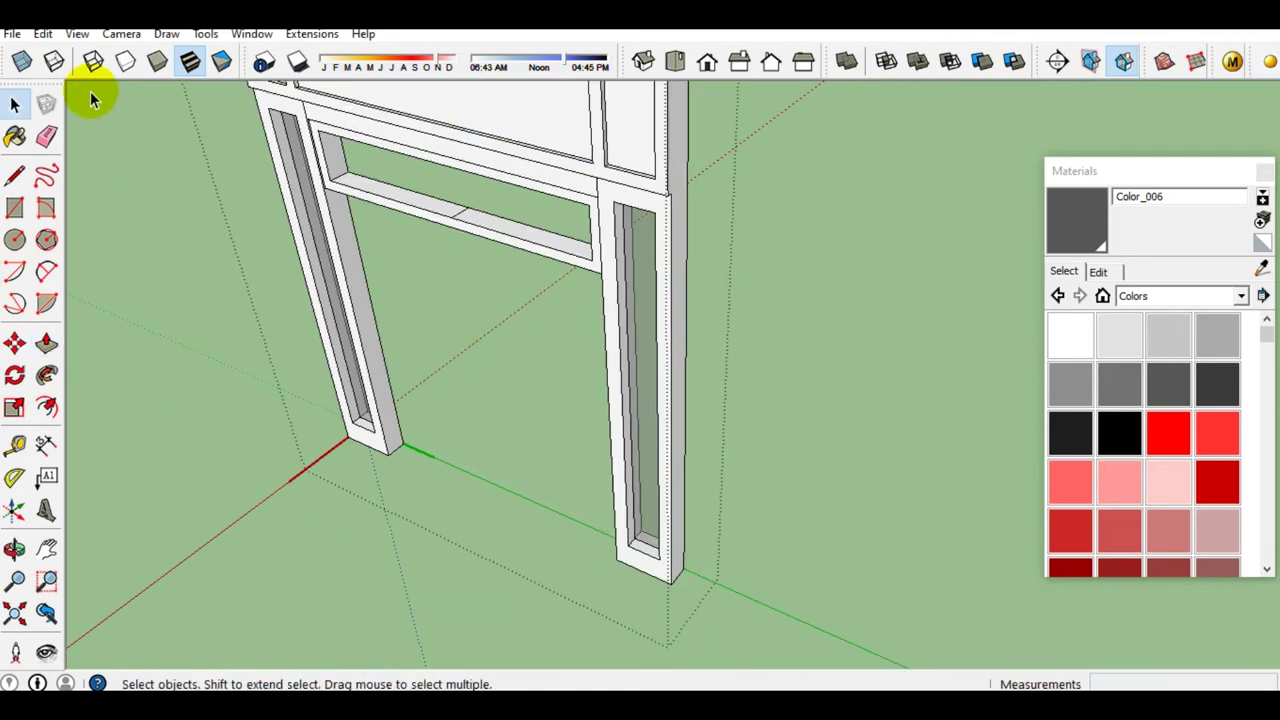
{"action": "left_click", "coordinate": [43, 33]}
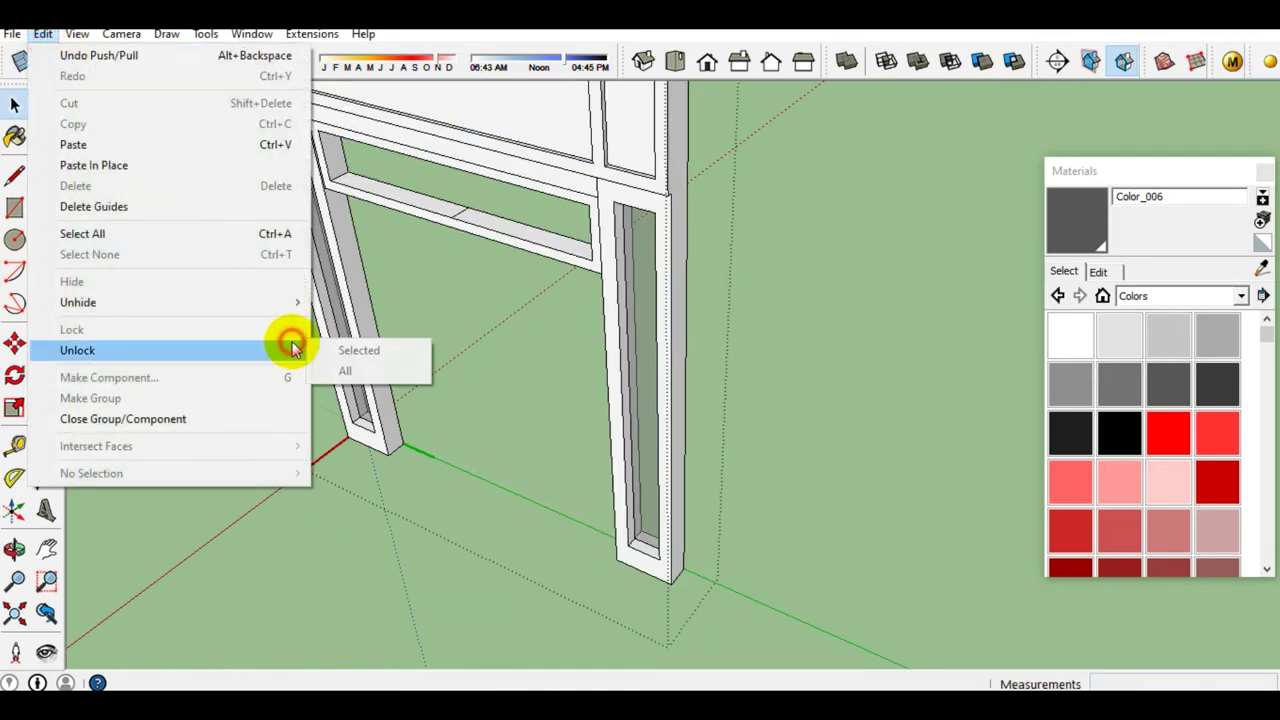
Unhide the last hidden objects and select both double doors
{"action": "mouse_move", "coordinate": [78, 302]}
{"action": "left_click", "coordinate": [340, 323]}
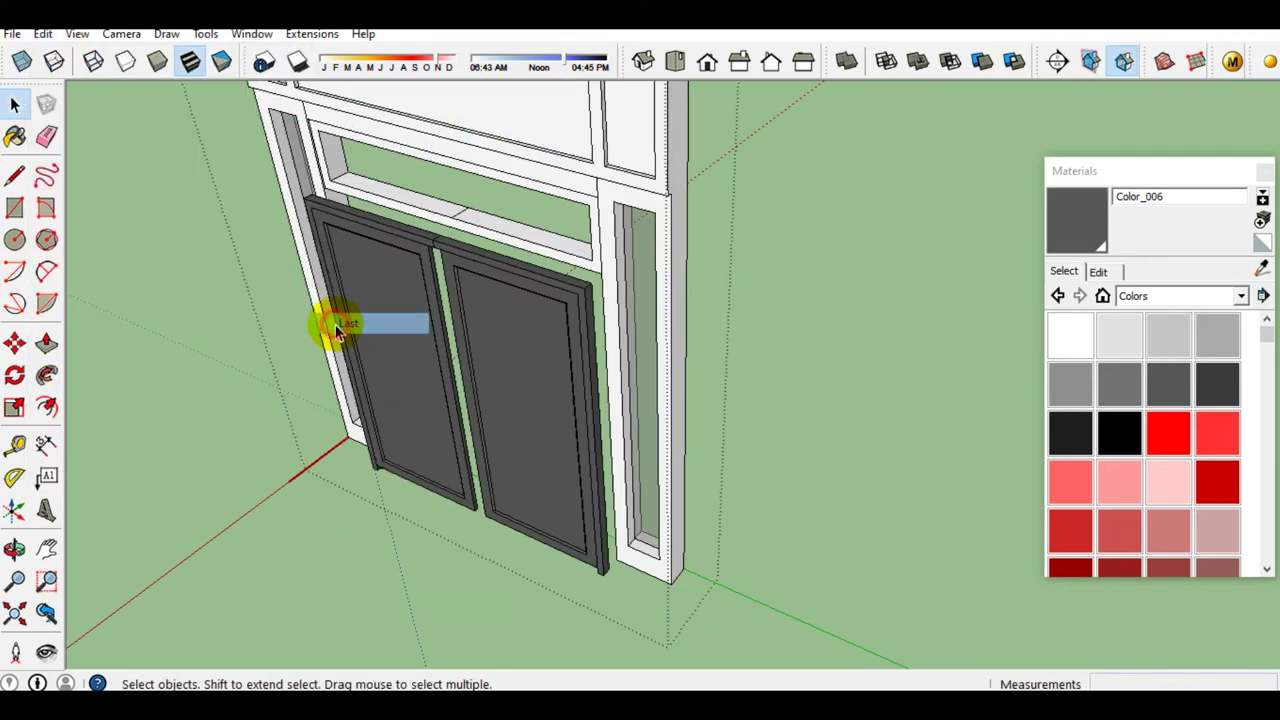
{"action": "scroll", "coordinate": [490, 450], "scroll_direction": "up", "scroll_amount": 3}
{"action": "middle_click_drag", "start_coordinate": [485, 457], "coordinate": [586, 414]}
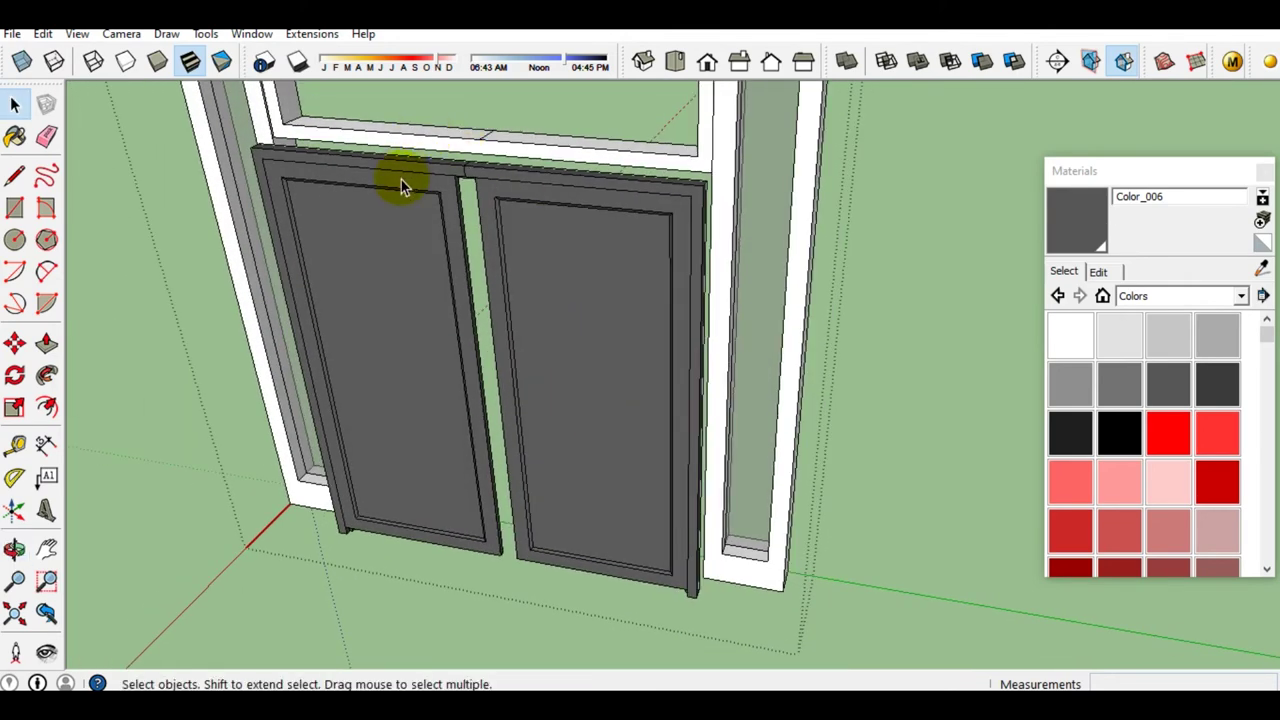
{"action": "scroll", "coordinate": [412, 180], "scroll_direction": "up", "scroll_amount": 2}
{"action": "left_click", "coordinate": [414, 178]}
{"action": "left_click", "coordinate": [556, 246], "text": "shift"}
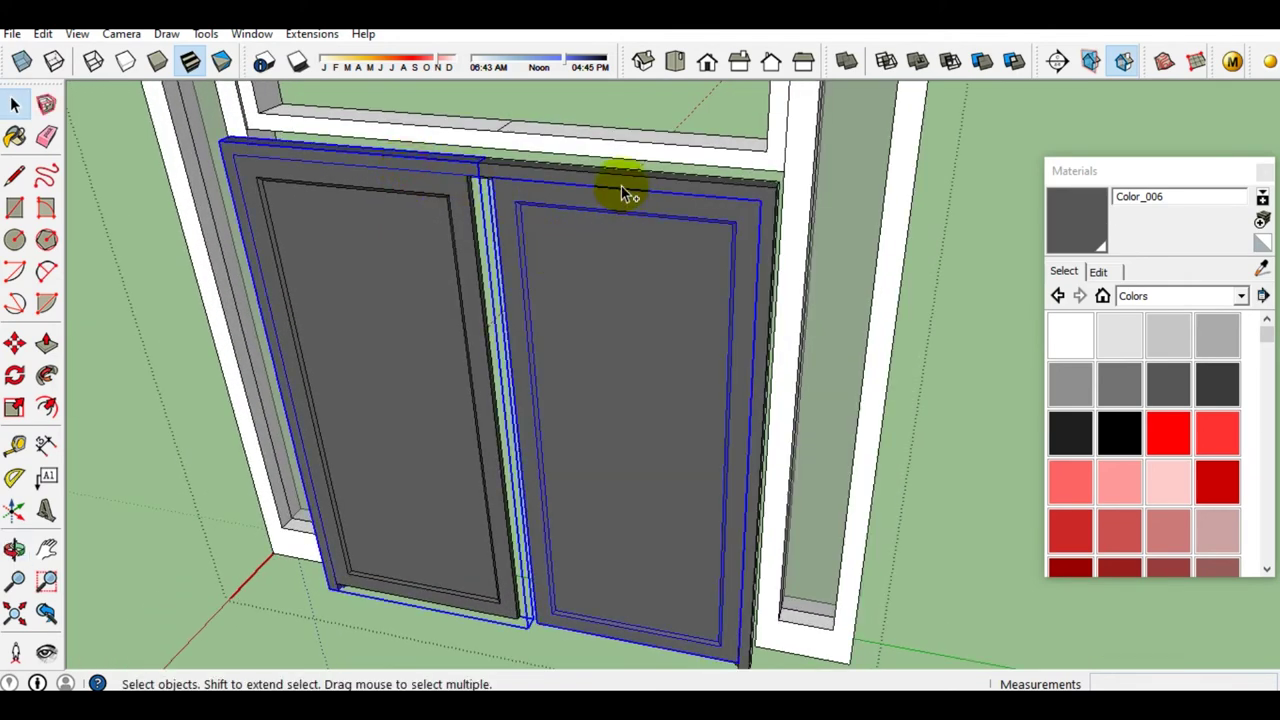
{"action": "scroll", "coordinate": [428, 298], "scroll_direction": "down", "scroll_amount": 2}
{"action": "scroll", "coordinate": [420, 354], "scroll_direction": "down", "scroll_amount": 1}
{"action": "middle_click_drag", "start_coordinate": [429, 443], "coordinate": [437, 380]}
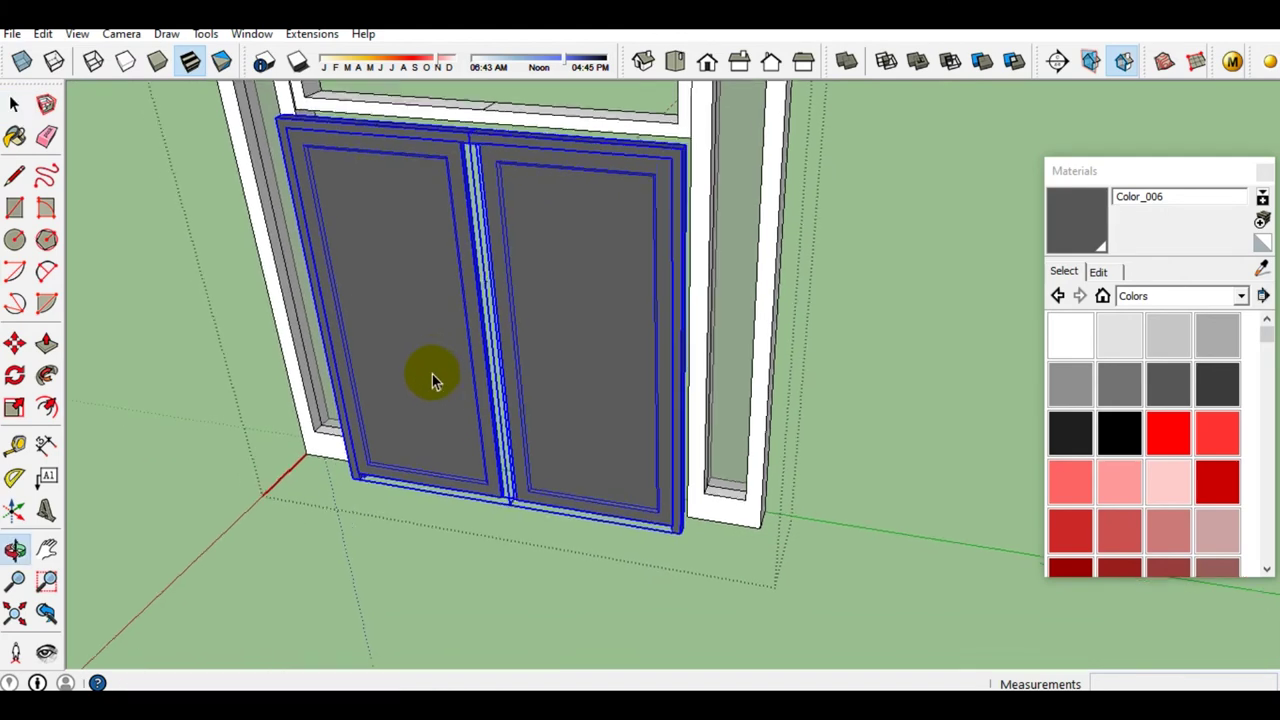
{"action": "scroll", "coordinate": [360, 462], "scroll_direction": "up", "scroll_amount": 3}
{"action": "scroll", "coordinate": [357, 464], "scroll_direction": "up", "scroll_amount": 2}
{"action": "scroll", "coordinate": [340, 515], "scroll_direction": "up", "scroll_amount": 1}
Move the doors 150 mm from the left door's bottom corner into the doorway frame
{"action": "key", "text": "m"}
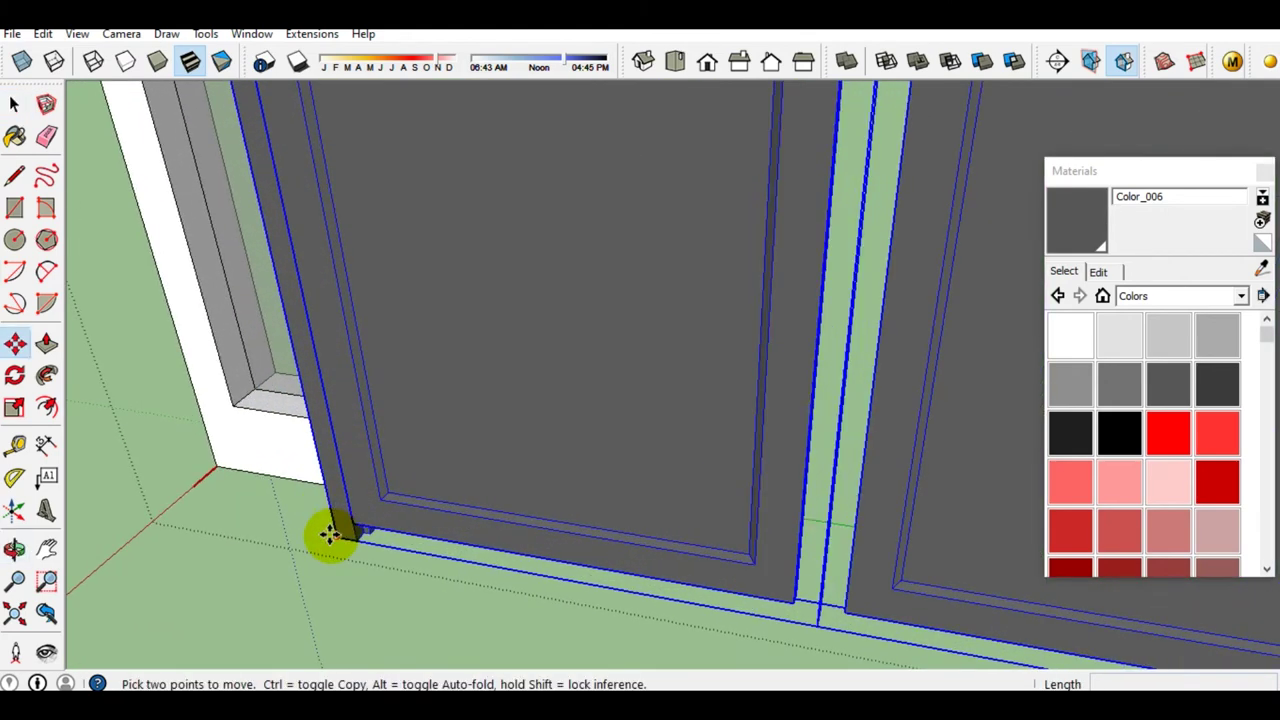
{"action": "left_click", "coordinate": [331, 537]}
{"action": "scroll", "coordinate": [378, 482], "scroll_direction": "up", "scroll_amount": 1}
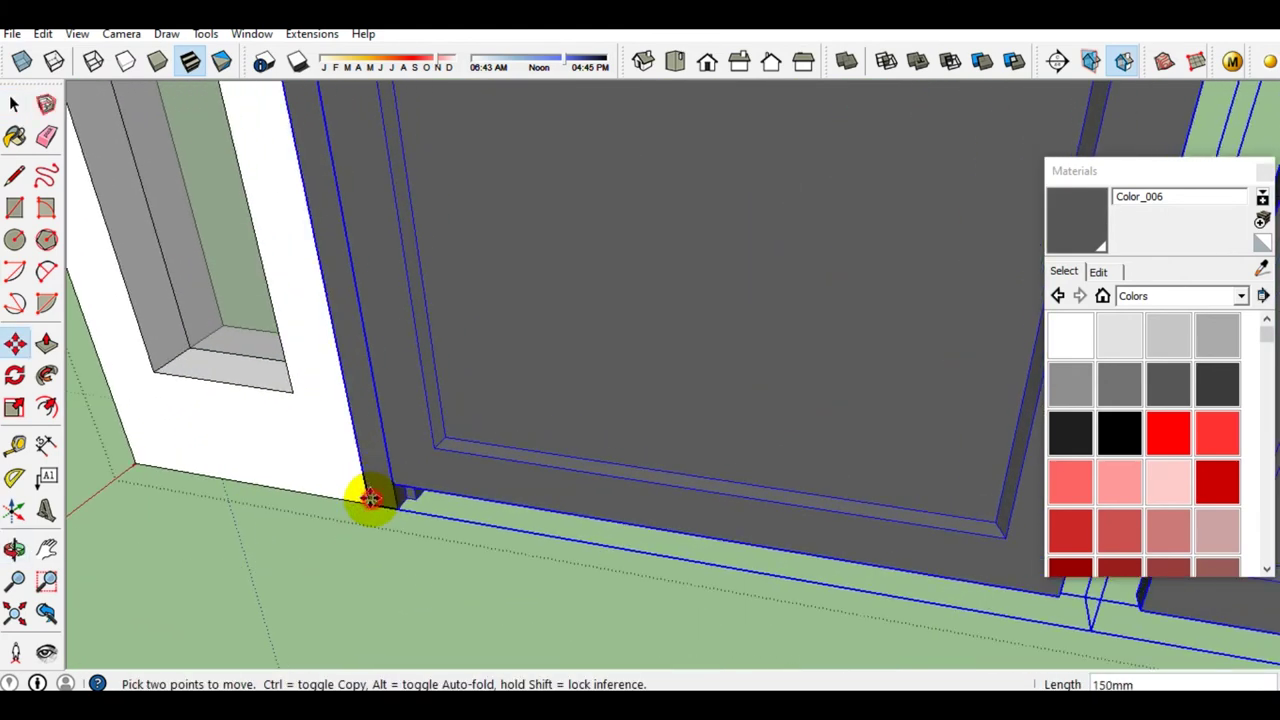
{"action": "scroll", "coordinate": [370, 498], "scroll_direction": "up", "scroll_amount": 1}
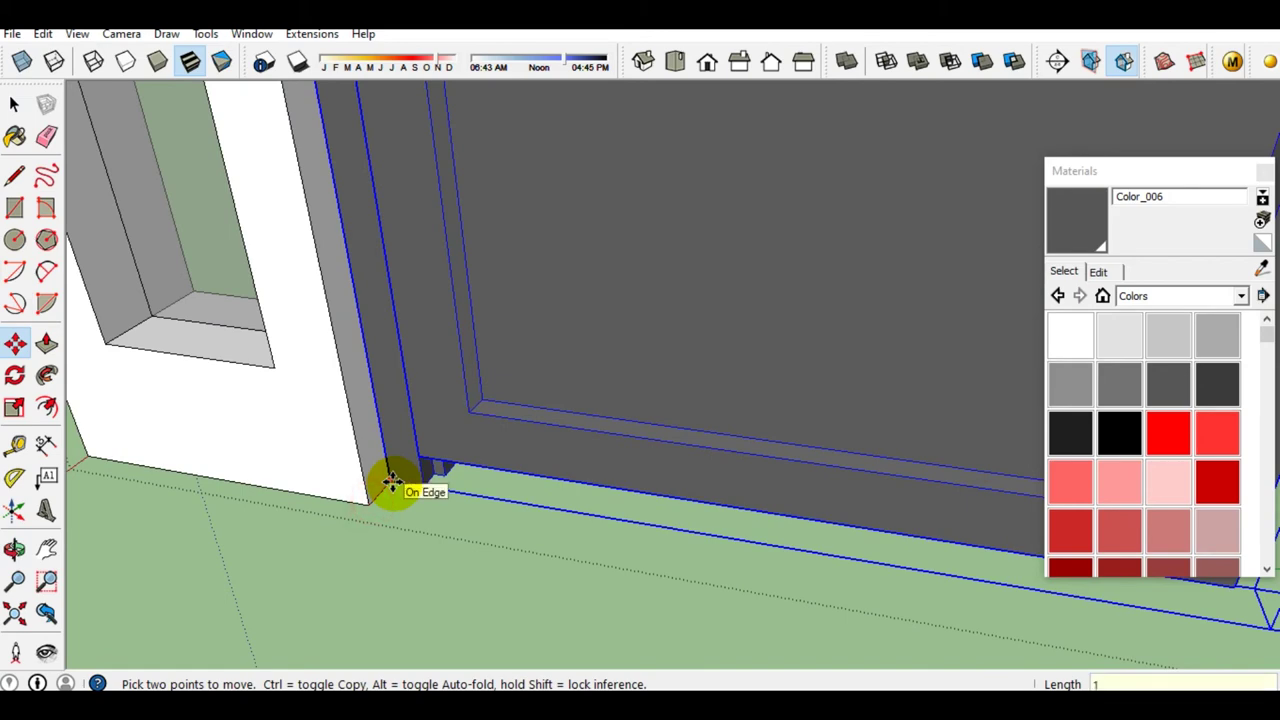
{"action": "key", "text": "space"}
{"action": "mouse_move", "coordinate": [400, 486]}
{"action": "middle_mouse_down"}
{"action": "mouse_move", "coordinate": [549, 420]}
{"action": "mouse_move", "coordinate": [614, 434]}
{"action": "mouse_move", "coordinate": [716, 510]}
{"action": "mouse_move", "coordinate": [863, 409]}
{"action": "mouse_move", "coordinate": [780, 480]}
{"action": "mouse_move", "coordinate": [820, 443]}
{"action": "mouse_move", "coordinate": [809, 286]}
{"action": "mouse_move", "coordinate": [757, 129]}
{"action": "middle_mouse_up"}
{"action": "scroll", "coordinate": [820, 443], "scroll_direction": "up", "scroll_amount": 3}
{"action": "scroll", "coordinate": [809, 366], "scroll_direction": "down", "scroll_amount": 1}
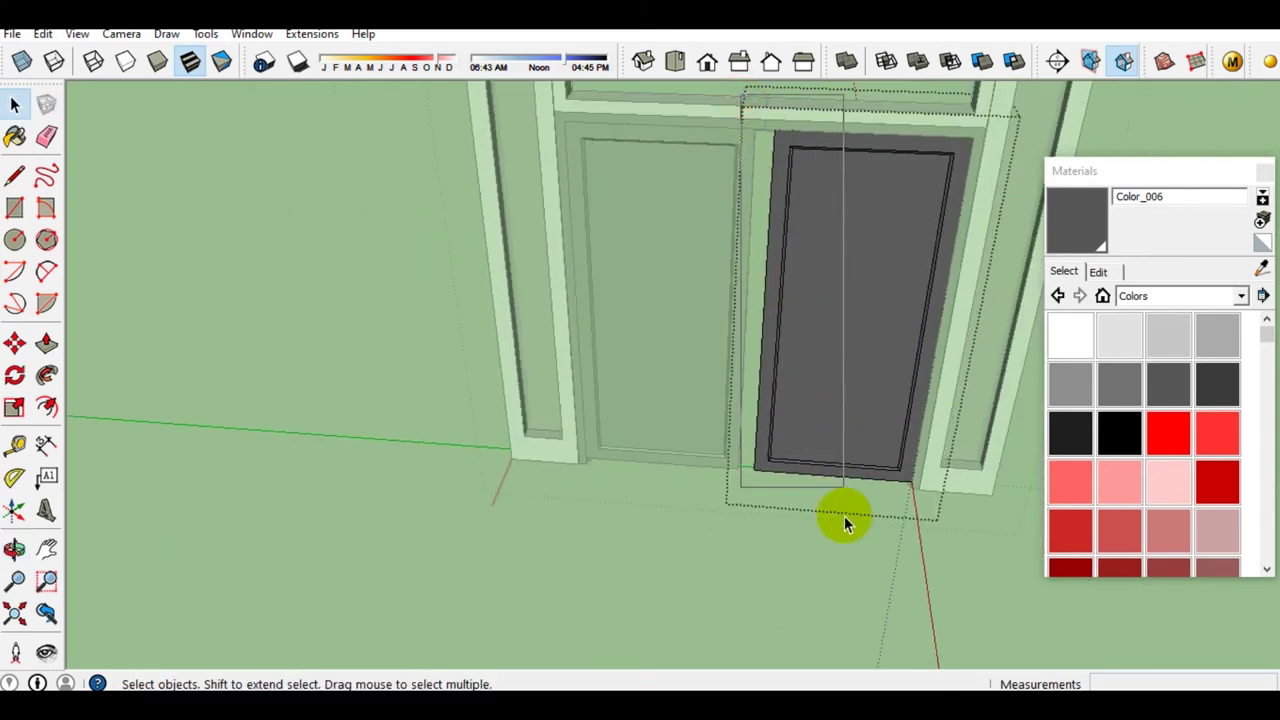
Move the door leaf's left edge 45 mm left onto the frame corner
{"action": "left_click_drag", "start_coordinate": [855, 545], "coordinate": [855, 540]}
{"action": "scroll", "coordinate": [811, 320], "scroll_direction": "up", "scroll_amount": 2}
{"action": "middle_click_drag", "start_coordinate": [811, 320], "coordinate": [774, 463]}
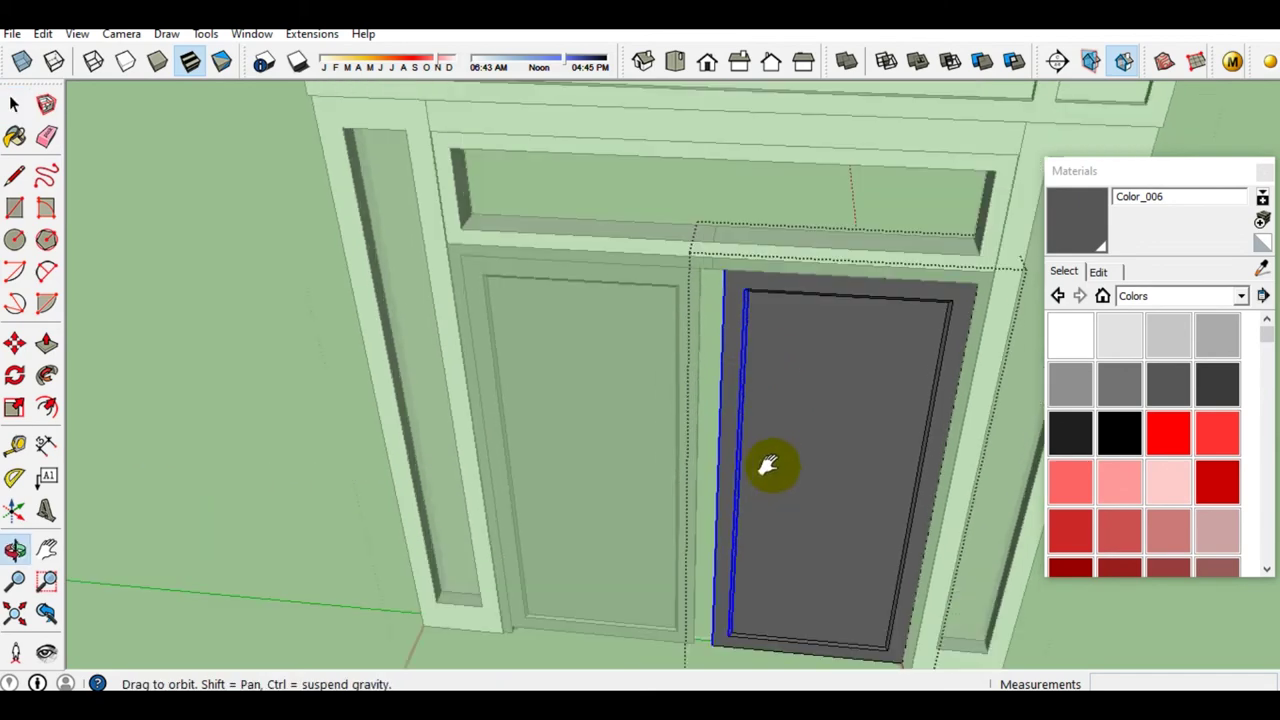
{"action": "scroll", "coordinate": [757, 290], "scroll_direction": "up", "scroll_amount": 3}
{"action": "scroll", "coordinate": [757, 290], "scroll_direction": "down", "scroll_amount": 1}
{"action": "mouse_move", "coordinate": [743, 277]}
{"action": "middle_mouse_down"}
{"action": "mouse_move", "coordinate": [714, 180]}
{"action": "mouse_move", "coordinate": [619, 356]}
{"action": "middle_mouse_up"}
{"action": "scroll", "coordinate": [619, 356], "scroll_direction": "up", "scroll_amount": 3}
{"action": "scroll", "coordinate": [660, 355], "scroll_direction": "down", "scroll_amount": 3}
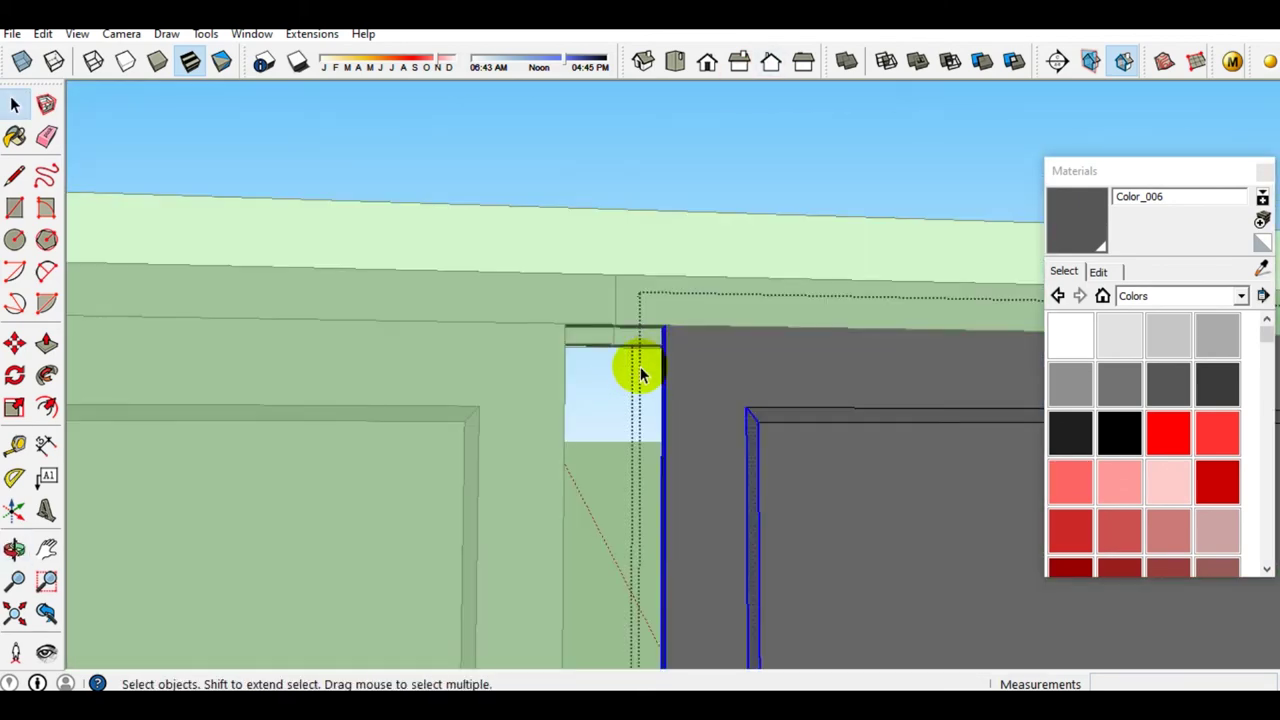
{"action": "scroll", "coordinate": [700, 330], "scroll_direction": "up", "scroll_amount": 2}
{"action": "middle_click_drag", "start_coordinate": [611, 367], "coordinate": [920, 329], "text": "shift"}
{"action": "key", "text": "m"}
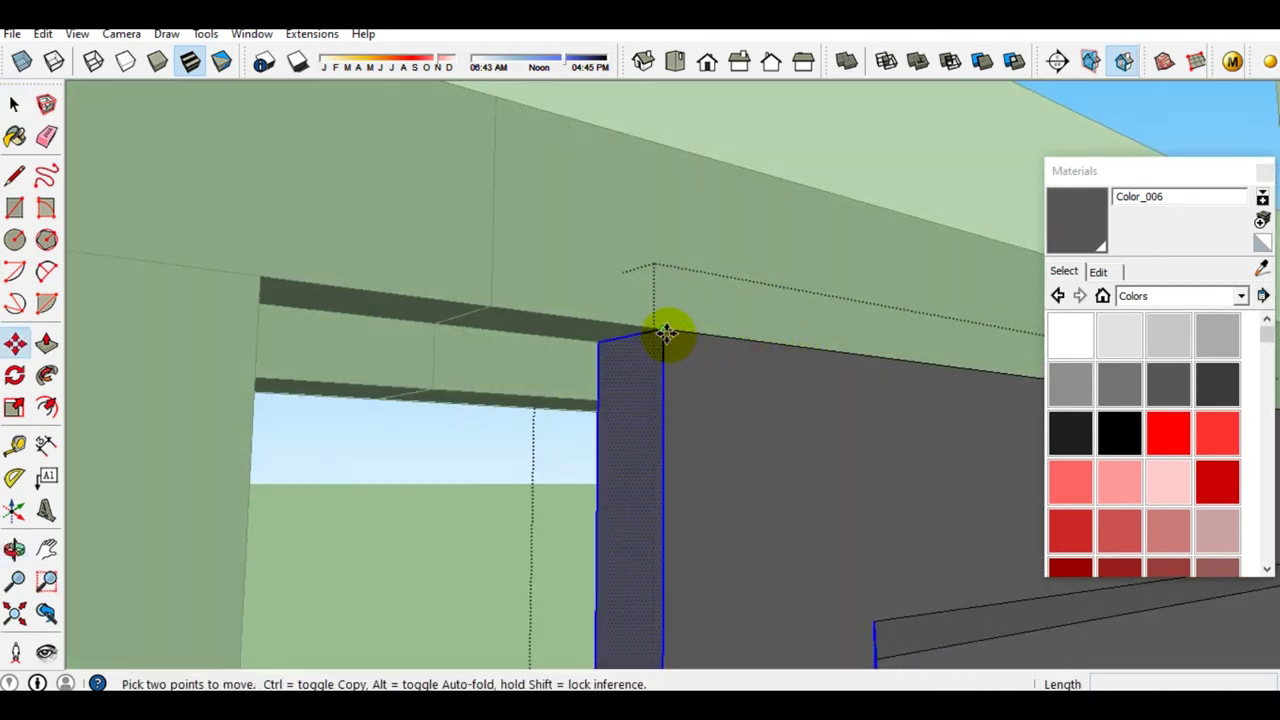
{"action": "left_click", "coordinate": [666, 334]}
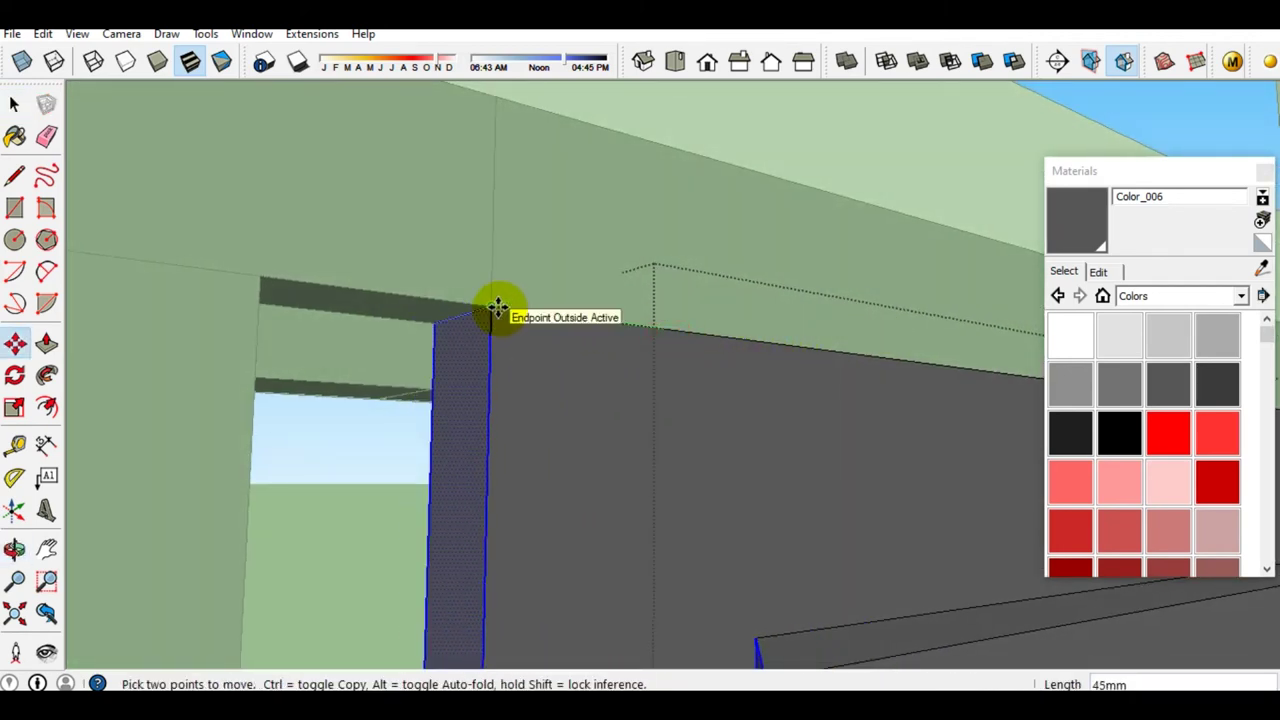
{"action": "left_click", "coordinate": [494, 303]}
{"action": "key", "text": "space"}
Move the door leaf's right edge 45 mm right onto the frame corner
{"action": "mouse_move", "coordinate": [500, 305]}
{"action": "middle_mouse_down"}
{"action": "mouse_move", "coordinate": [716, 354]}
{"action": "mouse_move", "coordinate": [413, 558]}
{"action": "mouse_move", "coordinate": [479, 436]}
{"action": "mouse_move", "coordinate": [437, 423]}
{"action": "mouse_move", "coordinate": [500, 395]}
{"action": "middle_mouse_up"}
{"action": "scroll", "coordinate": [479, 436], "scroll_direction": "down", "scroll_amount": 2}
{"action": "scroll", "coordinate": [499, 304], "scroll_direction": "down", "scroll_amount": 2}
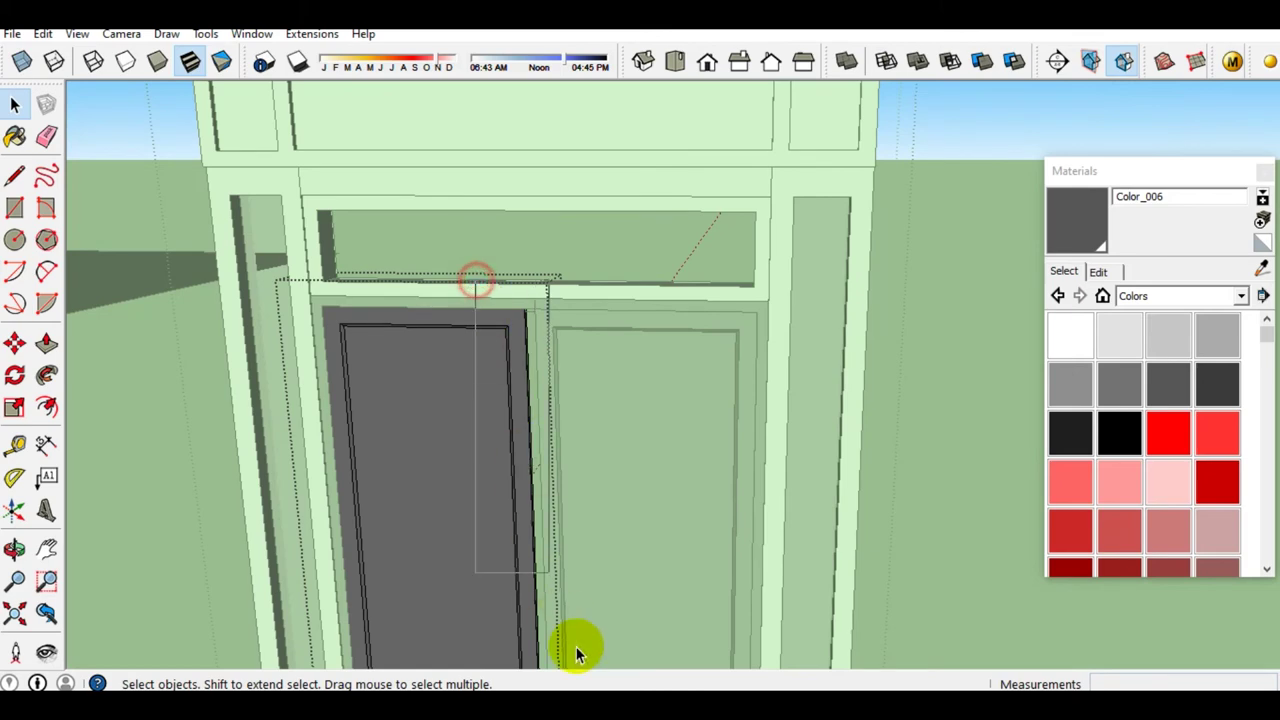
{"action": "scroll", "coordinate": [561, 620], "scroll_direction": "down", "scroll_amount": 1}
{"action": "scroll", "coordinate": [580, 557], "scroll_direction": "down", "scroll_amount": 2}
{"action": "mouse_move", "coordinate": [580, 557]}
{"action": "middle_mouse_down"}
{"action": "mouse_move", "coordinate": [571, 429]}
{"action": "mouse_move", "coordinate": [493, 283]}
{"action": "middle_mouse_up"}
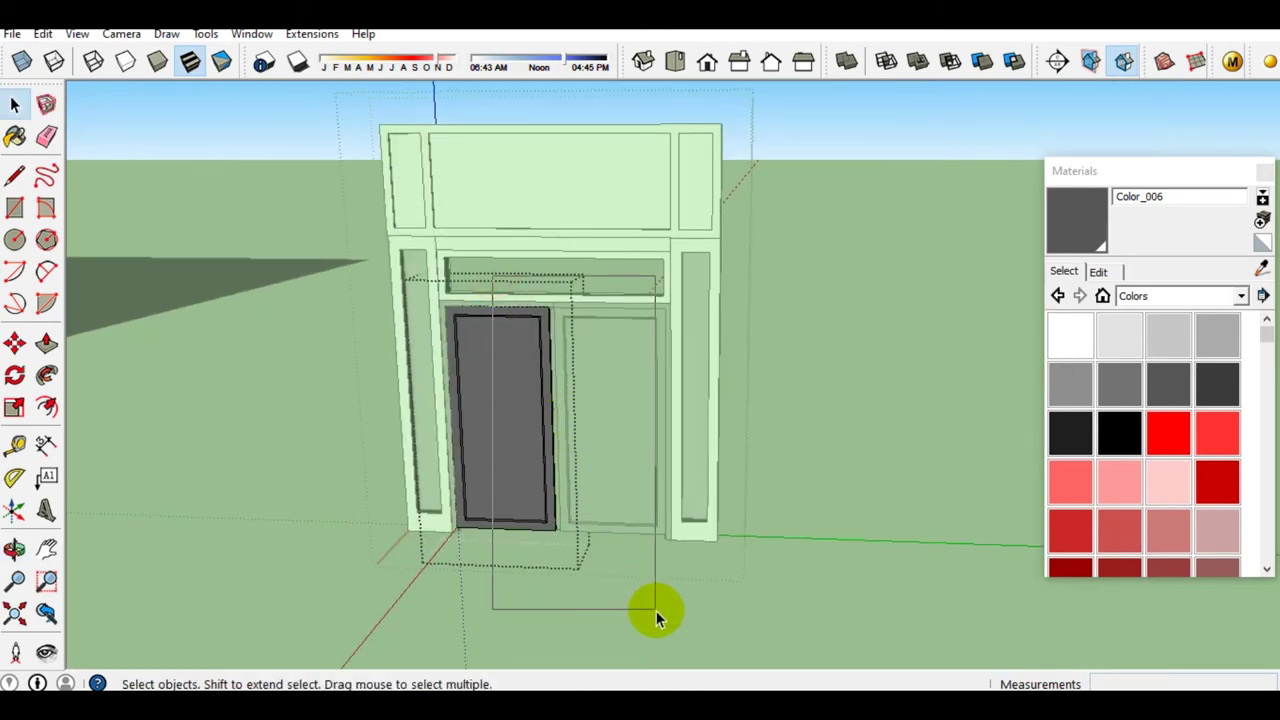
{"action": "left_click_drag", "start_coordinate": [656, 610], "coordinate": [656, 610]}
{"action": "scroll", "coordinate": [531, 343], "scroll_direction": "up", "scroll_amount": 3}
{"action": "scroll", "coordinate": [571, 277], "scroll_direction": "up", "scroll_amount": 3}
{"action": "scroll", "coordinate": [566, 286], "scroll_direction": "up", "scroll_amount": 2}
{"action": "scroll", "coordinate": [540, 295], "scroll_direction": "up", "scroll_amount": 1}
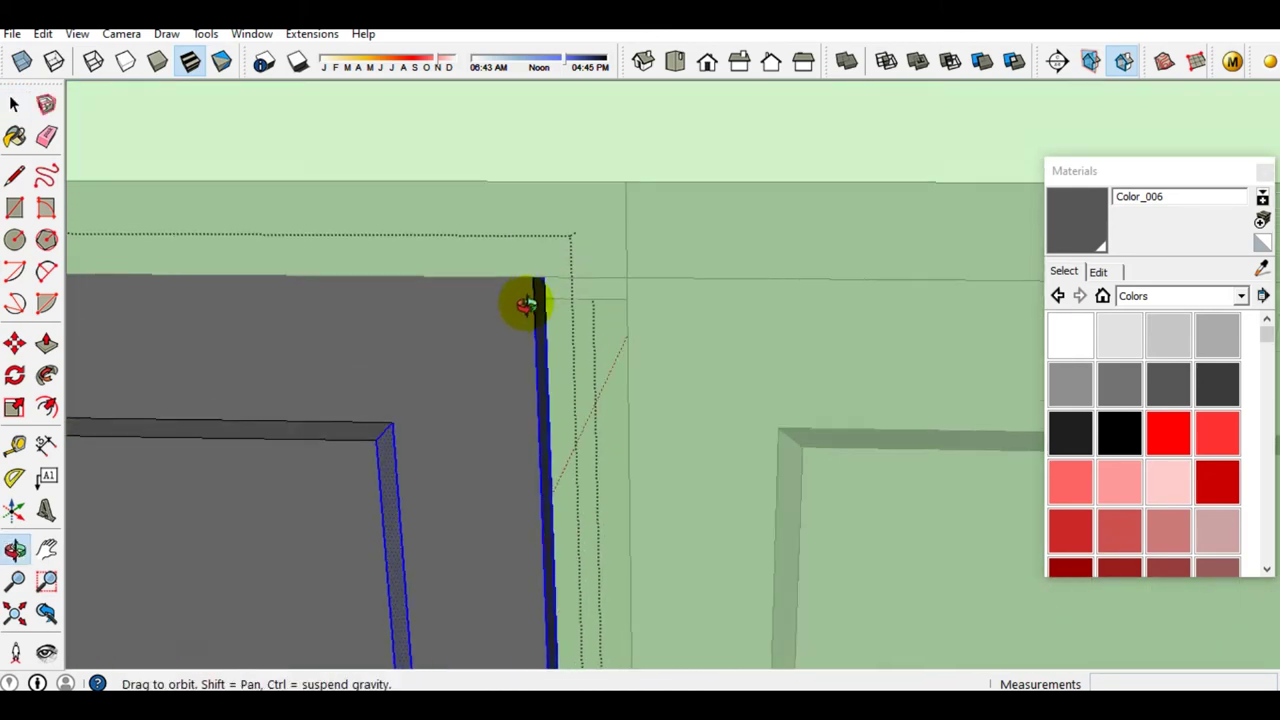
{"action": "middle_click_drag", "start_coordinate": [522, 303], "coordinate": [574, 306]}
{"action": "key", "text": "m"}
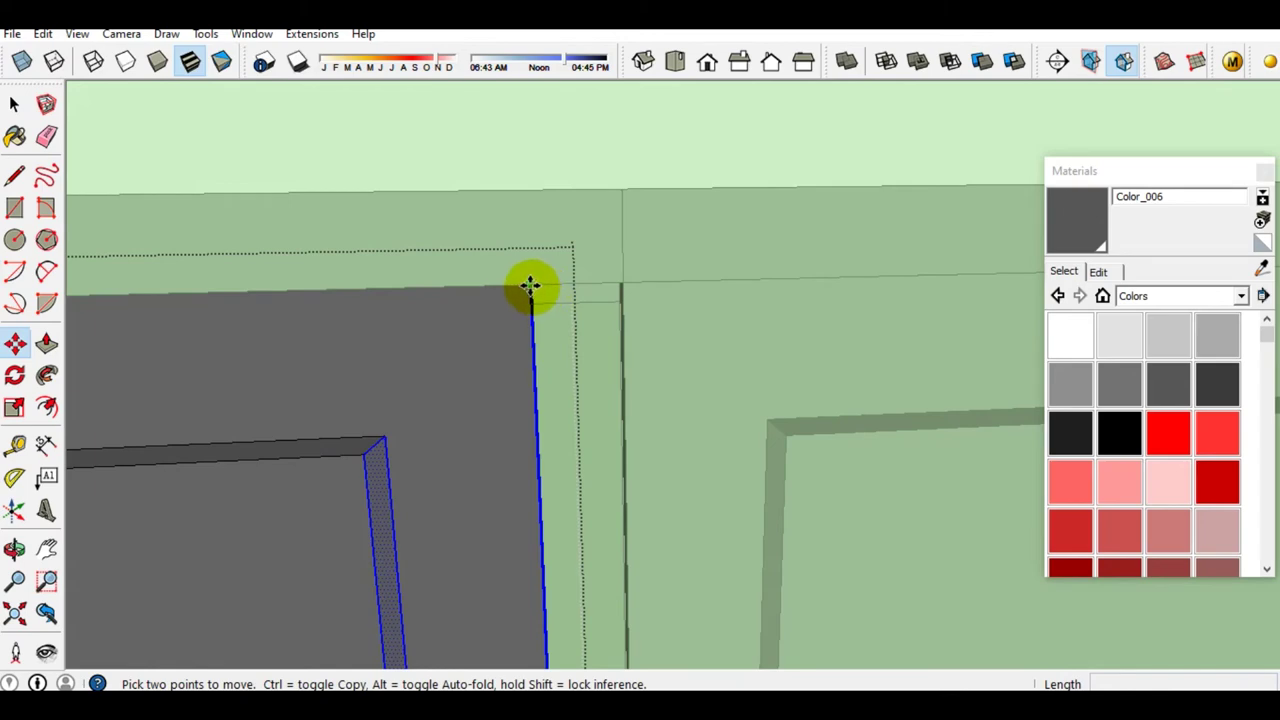
{"action": "left_click", "coordinate": [530, 287]}
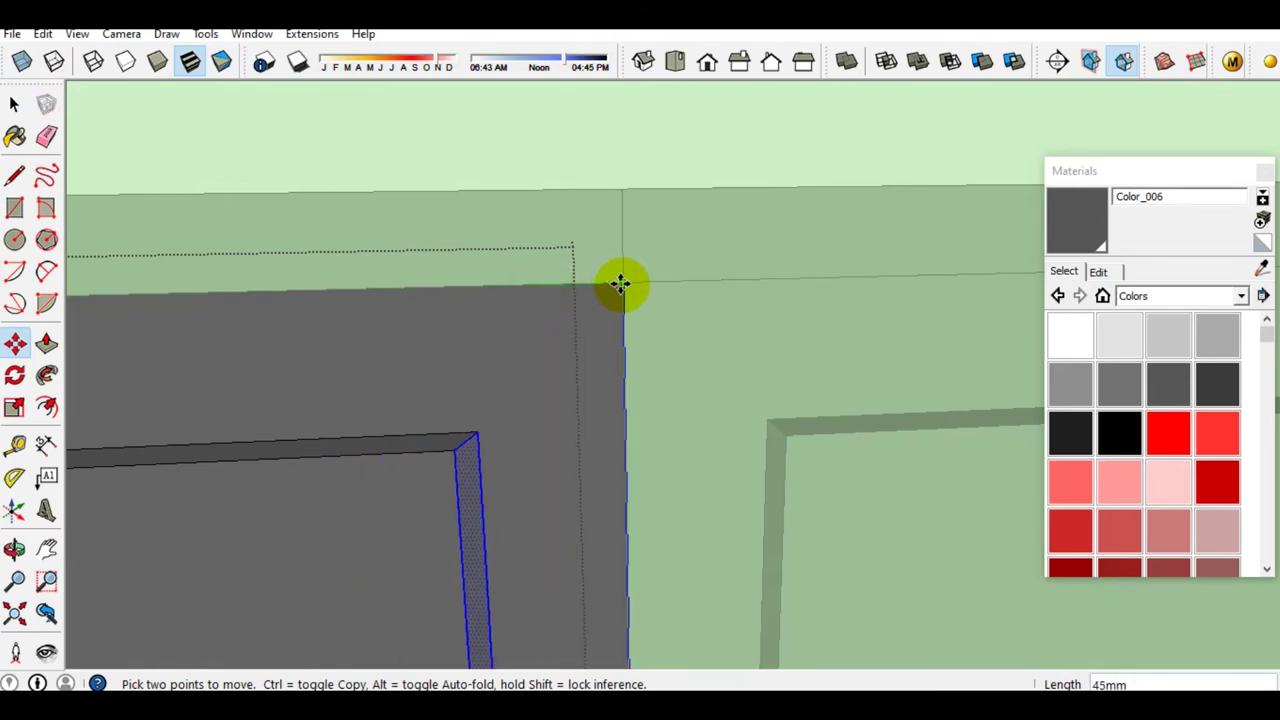
{"action": "left_click", "coordinate": [620, 285]}
{"action": "key", "text": "space"}
Exit the door component and select the right door panel
{"action": "scroll", "coordinate": [591, 337], "scroll_direction": "down", "scroll_amount": 3}
{"action": "scroll", "coordinate": [595, 348], "scroll_direction": "down", "scroll_amount": 3}
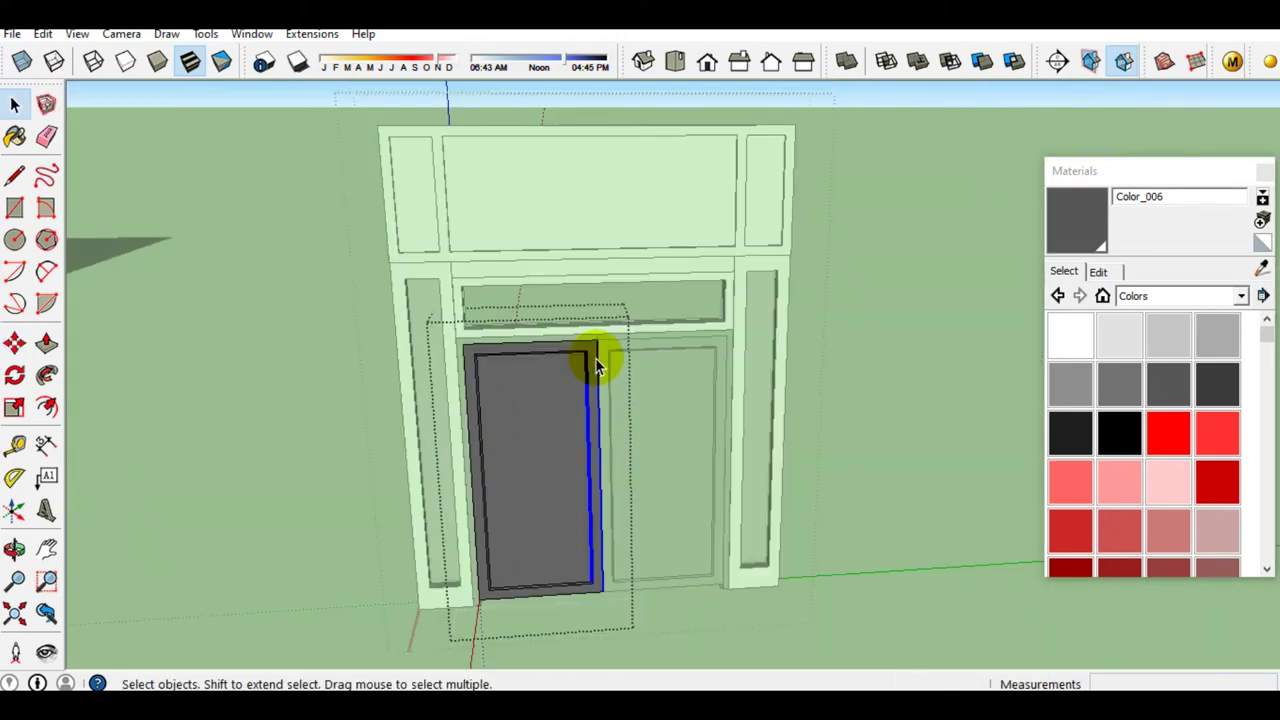
{"action": "scroll", "coordinate": [640, 482], "scroll_direction": "down", "scroll_amount": 3}
{"action": "key", "text": "Escape"}
{"action": "scroll", "coordinate": [645, 460], "scroll_direction": "up", "scroll_amount": 3}
{"action": "left_click", "coordinate": [657, 421]}
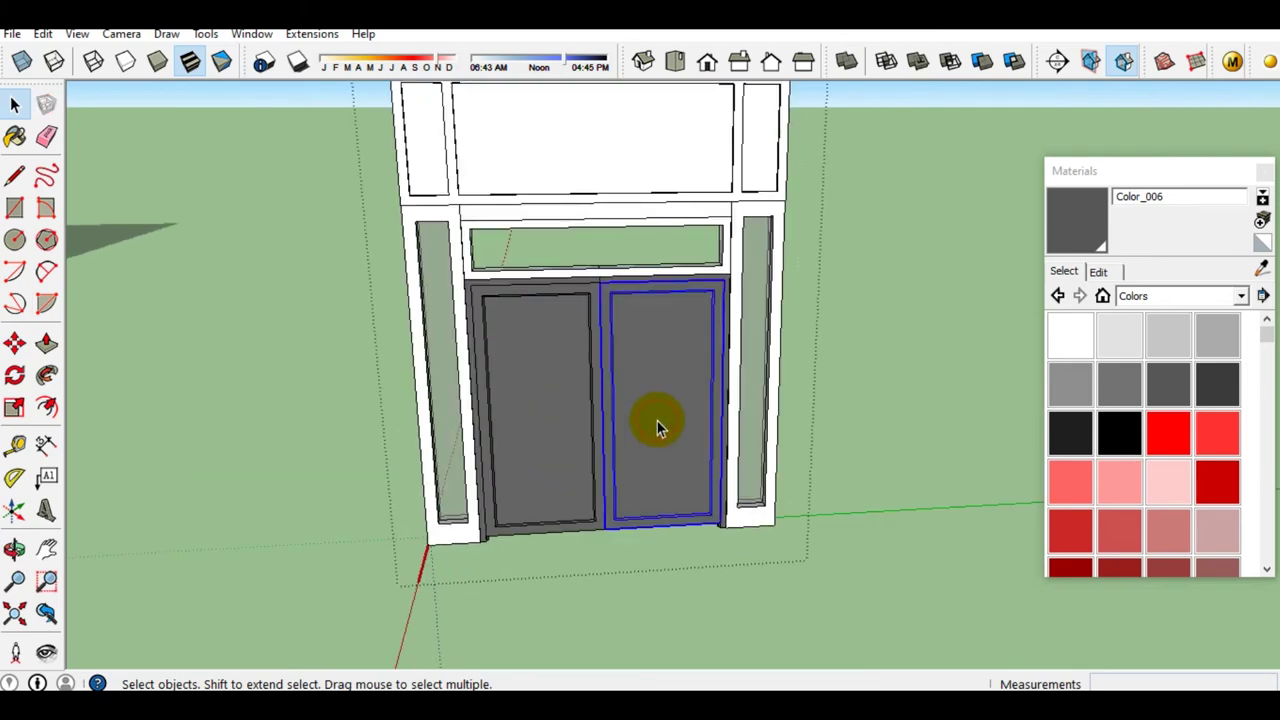
{"action": "middle_click_drag", "start_coordinate": [657, 421], "coordinate": [548, 342]}
{"action": "scroll", "coordinate": [737, 214], "scroll_direction": "up", "scroll_amount": 2}
{"action": "scroll", "coordinate": [735, 220], "scroll_direction": "up", "scroll_amount": 2}
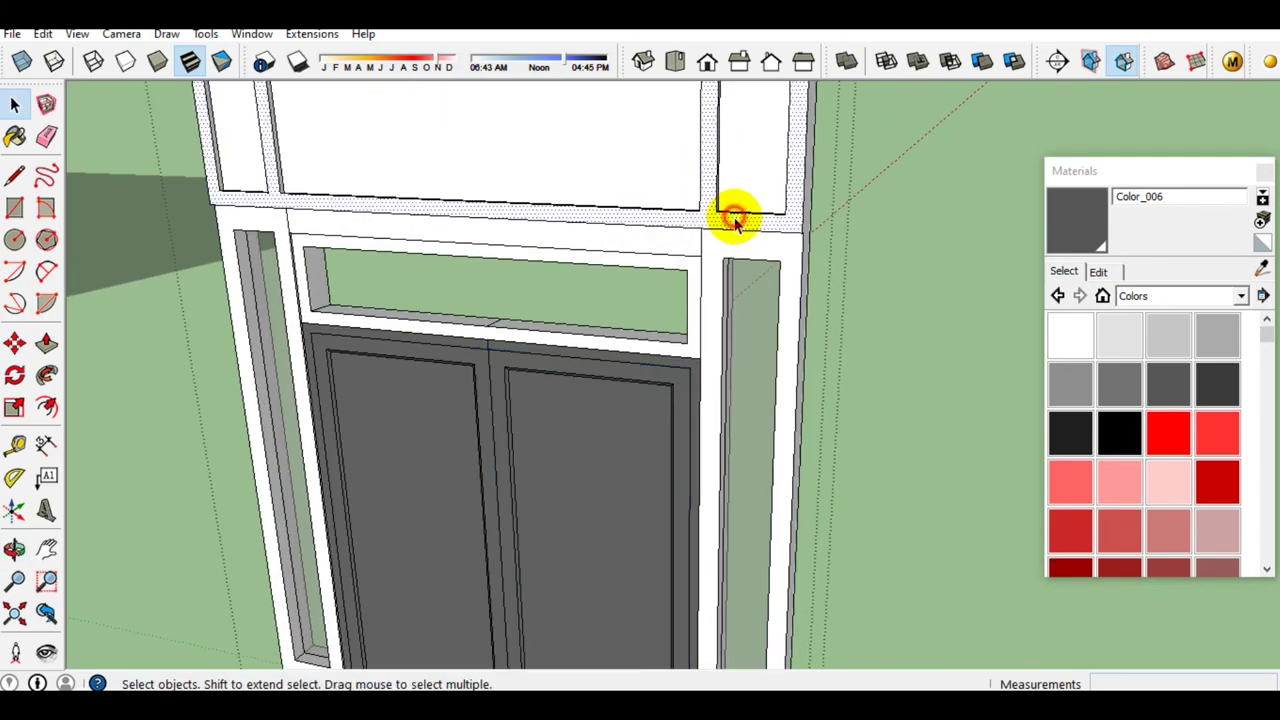
Paint the outer door frame dark gray with Color_006
{"action": "left_click", "coordinate": [1078, 206]}
{"action": "scroll", "coordinate": [790, 220], "scroll_direction": "down", "scroll_amount": 2}
{"action": "key", "text": "space"}
{"action": "scroll", "coordinate": [752, 220], "scroll_direction": "down", "scroll_amount": 2}
{"action": "scroll", "coordinate": [690, 200], "scroll_direction": "down", "scroll_amount": 2}
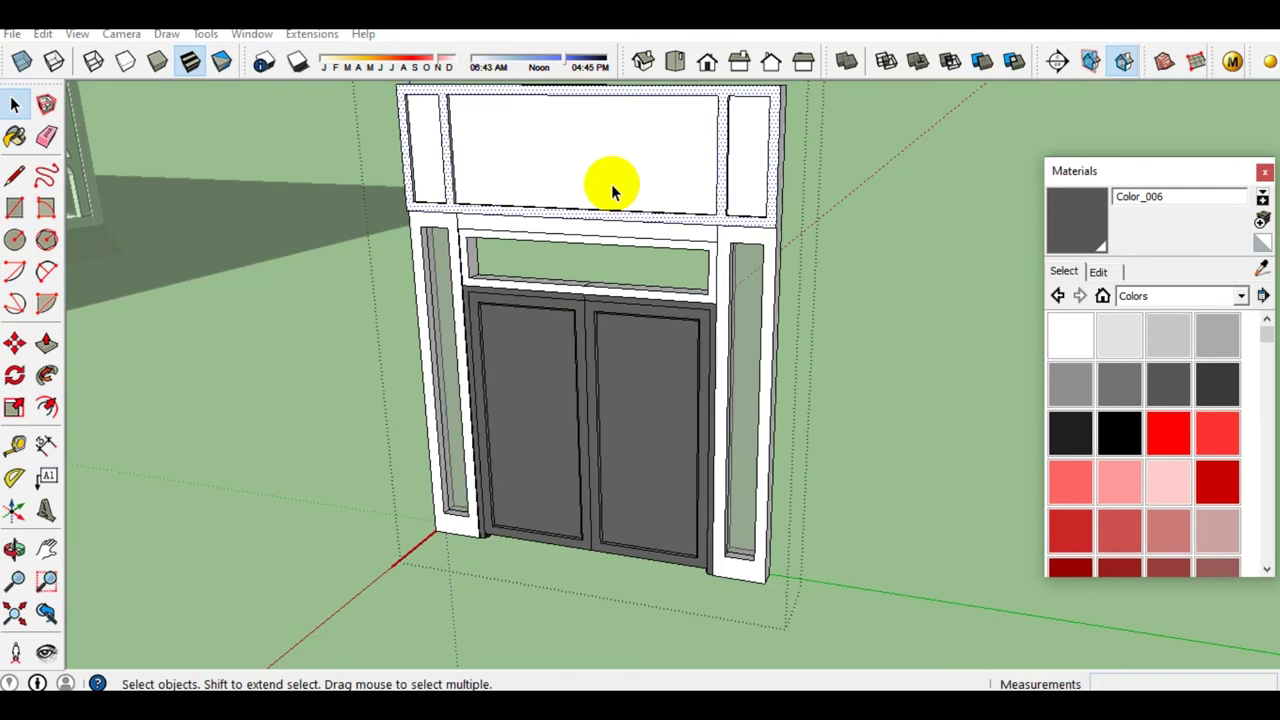
{"action": "mouse_move", "coordinate": [594, 189]}
{"action": "middle_mouse_down"}
{"action": "mouse_move", "coordinate": [757, 266]}
{"action": "mouse_move", "coordinate": [688, 238]}
{"action": "middle_mouse_up"}
{"action": "left_click", "coordinate": [689, 240]}
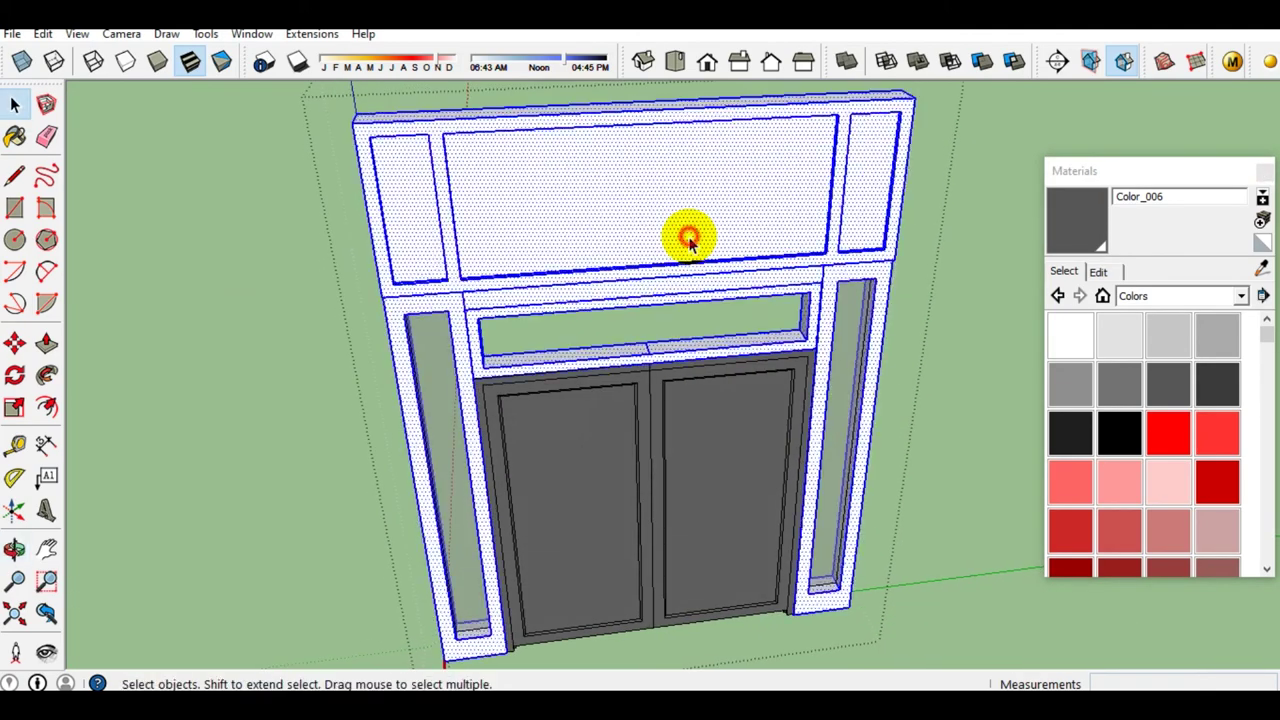
{"action": "scroll", "coordinate": [688, 236], "scroll_direction": "up", "scroll_amount": 2}
{"action": "scroll", "coordinate": [688, 236], "scroll_direction": "down", "scroll_amount": 2}
{"action": "scroll", "coordinate": [688, 236], "scroll_direction": "up", "scroll_amount": 2}
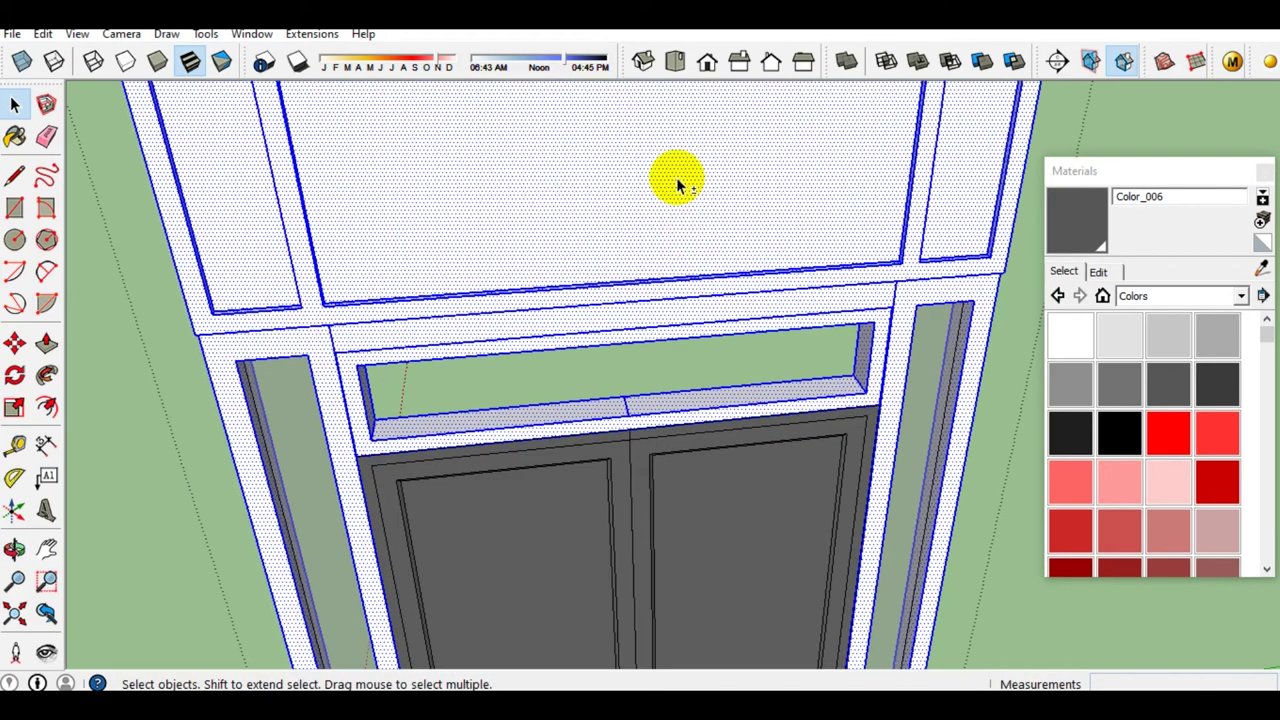
{"action": "scroll", "coordinate": [677, 180], "scroll_direction": "down", "scroll_amount": 2}
{"action": "scroll", "coordinate": [337, 237], "scroll_direction": "up", "scroll_amount": 1}
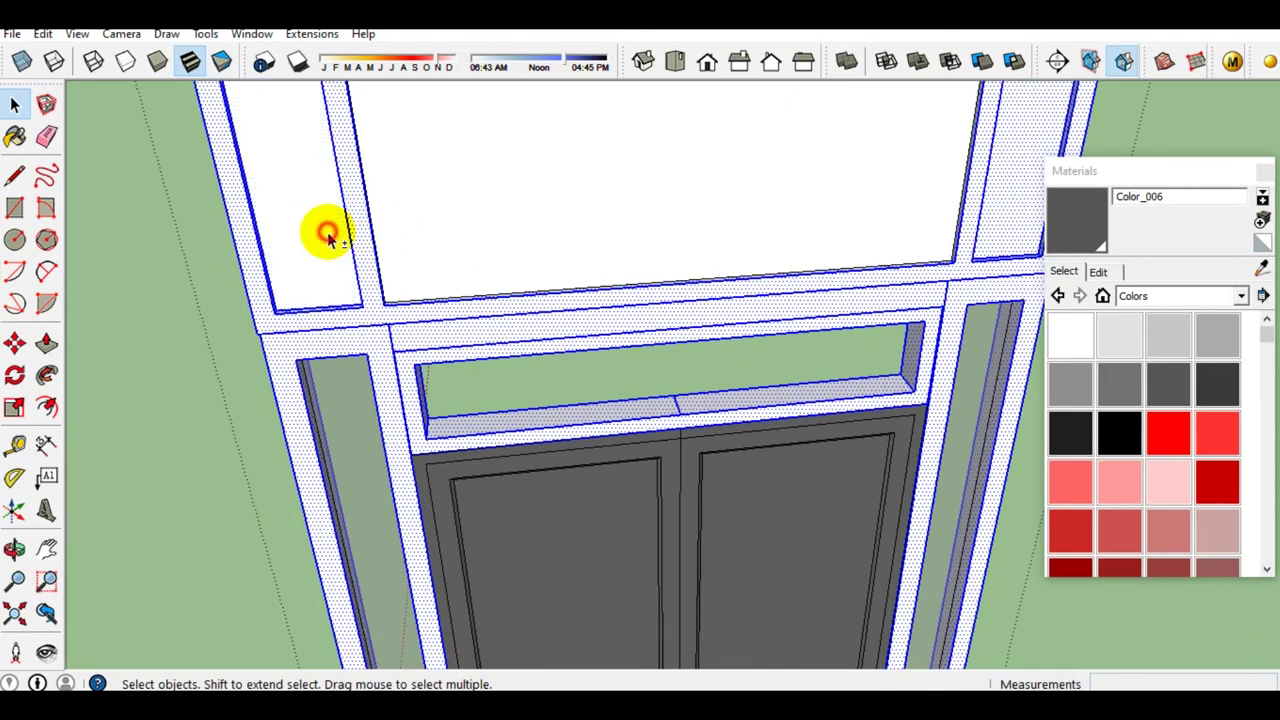
{"action": "scroll", "coordinate": [340, 285], "scroll_direction": "down", "scroll_amount": 2}
{"action": "scroll", "coordinate": [851, 217], "scroll_direction": "up", "scroll_amount": 2}
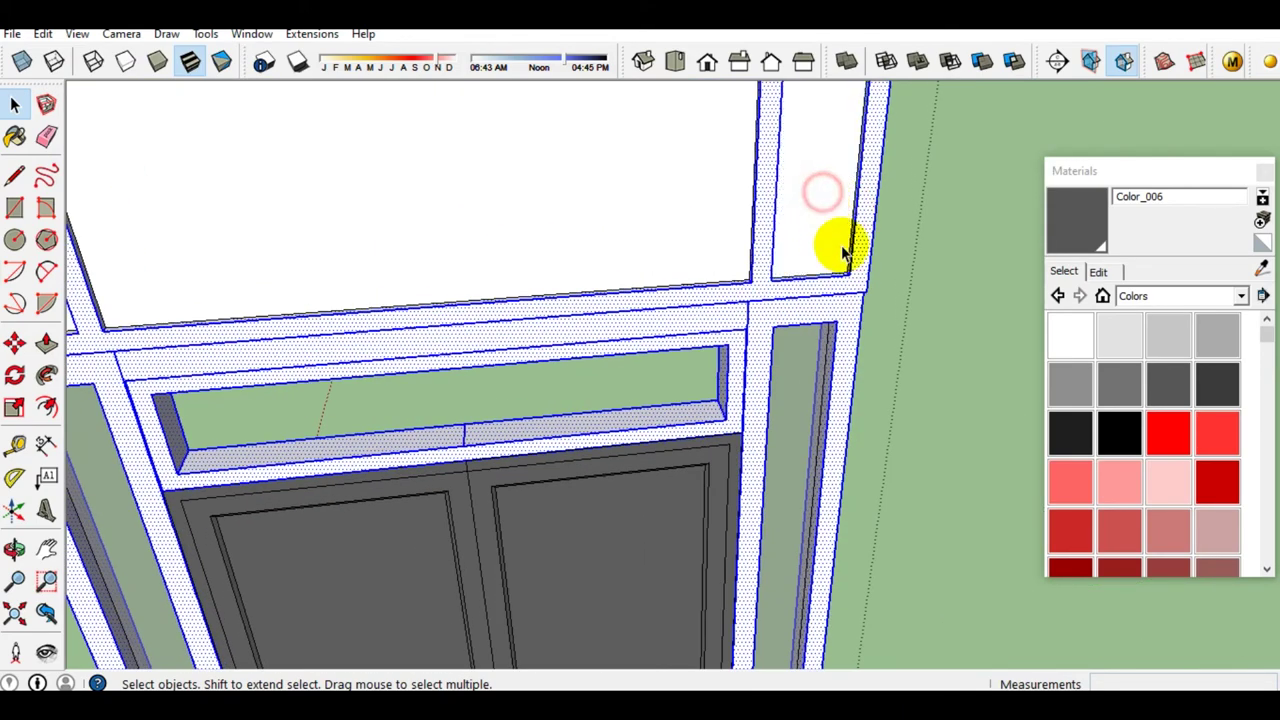
{"action": "scroll", "coordinate": [843, 252], "scroll_direction": "down", "scroll_amount": 2}
{"action": "scroll", "coordinate": [805, 270], "scroll_direction": "up", "scroll_amount": 1}
{"action": "left_click", "coordinate": [794, 277]}
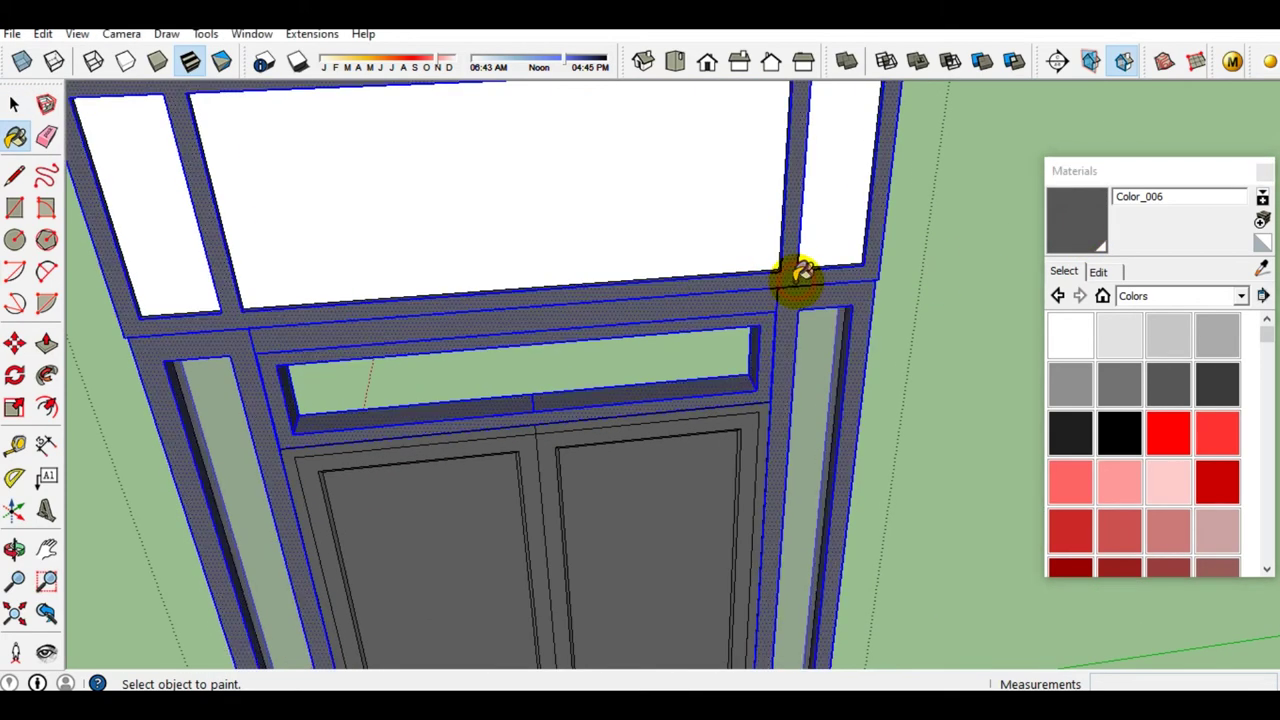
Paint the horizontal transom bar above the doors white with Color_000
{"action": "scroll", "coordinate": [789, 285], "scroll_direction": "down", "scroll_amount": 2}
{"action": "mouse_move", "coordinate": [789, 286]}
{"action": "middle_mouse_down"}
{"action": "mouse_move", "coordinate": [697, 287]}
{"action": "mouse_move", "coordinate": [523, 251]}
{"action": "middle_mouse_up"}
{"action": "scroll", "coordinate": [617, 234], "scroll_direction": "up", "scroll_amount": 1}
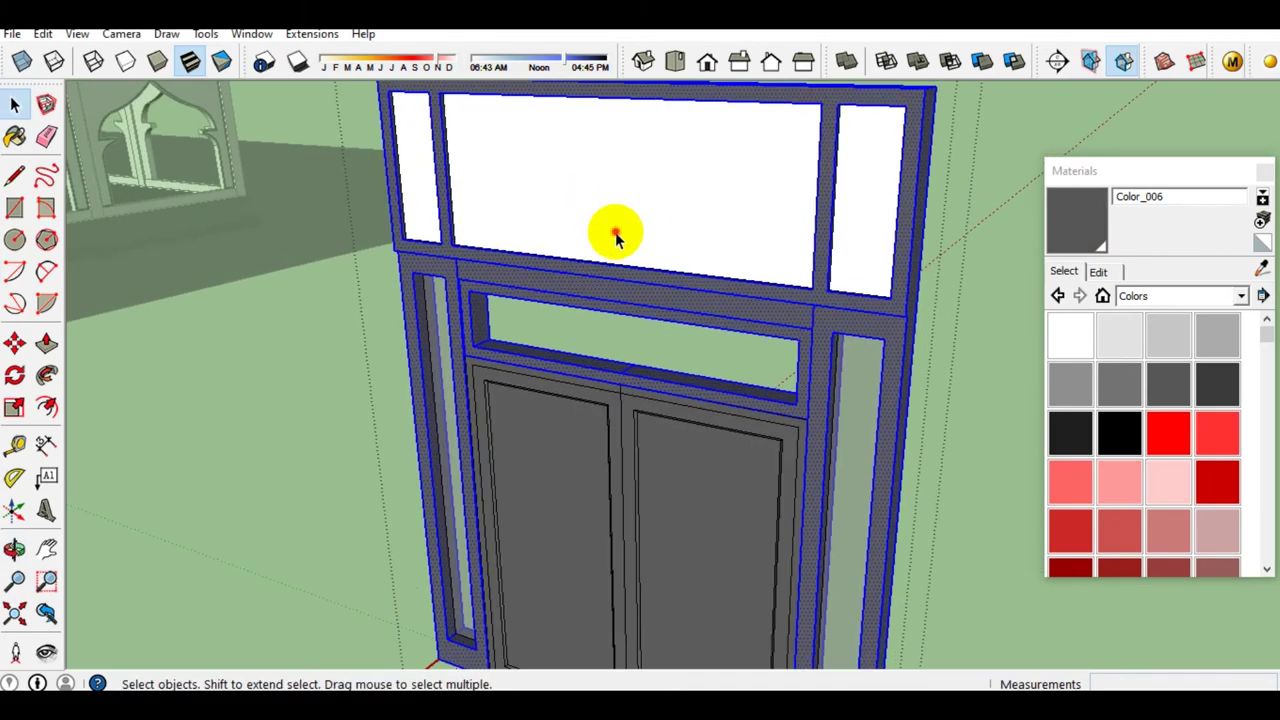
{"action": "left_click", "coordinate": [640, 230]}
{"action": "mouse_move", "coordinate": [706, 217]}
{"action": "middle_mouse_down"}
{"action": "mouse_move", "coordinate": [679, 111]}
{"action": "mouse_move", "coordinate": [686, 191]}
{"action": "middle_mouse_up"}
{"action": "scroll", "coordinate": [609, 286], "scroll_direction": "up", "scroll_amount": 2}
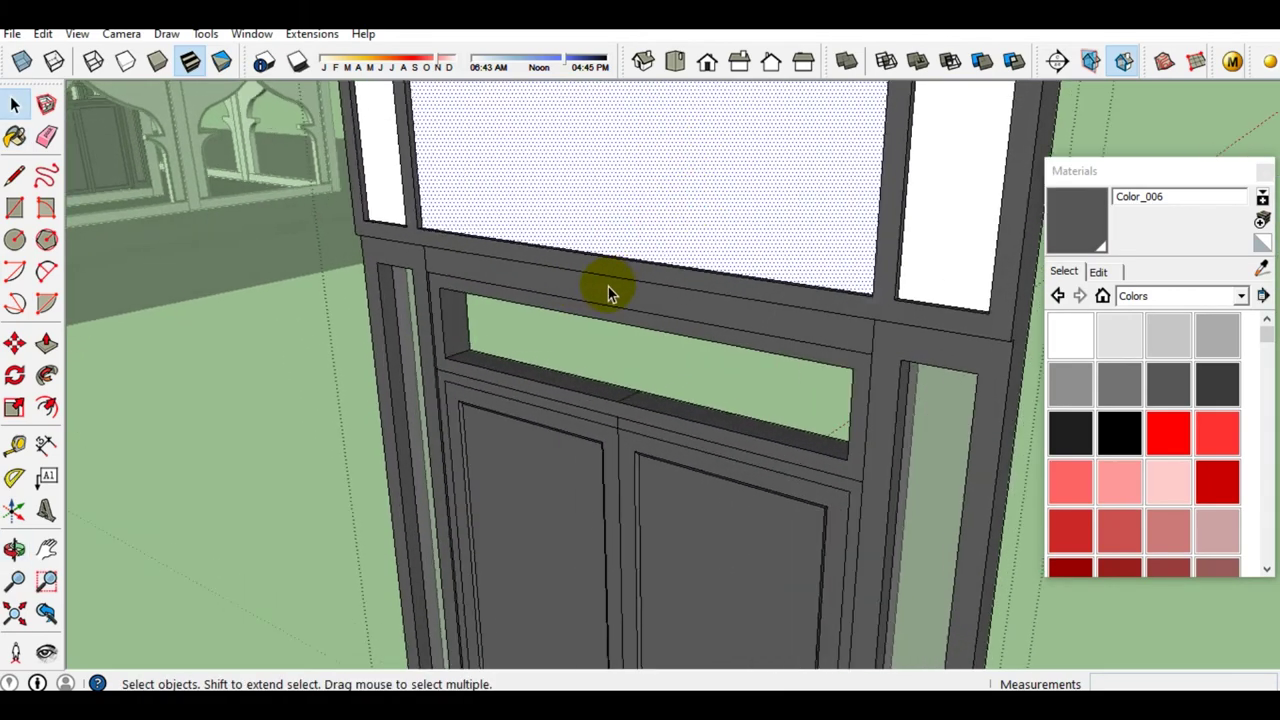
{"action": "left_click", "coordinate": [609, 284]}
{"action": "middle_click_drag", "start_coordinate": [609, 284], "coordinate": [566, 245]}
{"action": "left_click", "coordinate": [1070, 335]}
{"action": "mouse_move", "coordinate": [871, 289]}
{"action": "middle_mouse_down"}
{"action": "mouse_move", "coordinate": [811, 251]}
{"action": "mouse_move", "coordinate": [817, 318]}
{"action": "mouse_move", "coordinate": [660, 200]}
{"action": "mouse_move", "coordinate": [751, 337]}
{"action": "mouse_move", "coordinate": [806, 332]}
{"action": "middle_mouse_up"}
{"action": "left_click", "coordinate": [817, 318]}
{"action": "scroll", "coordinate": [822, 295], "scroll_direction": "up", "scroll_amount": 2}
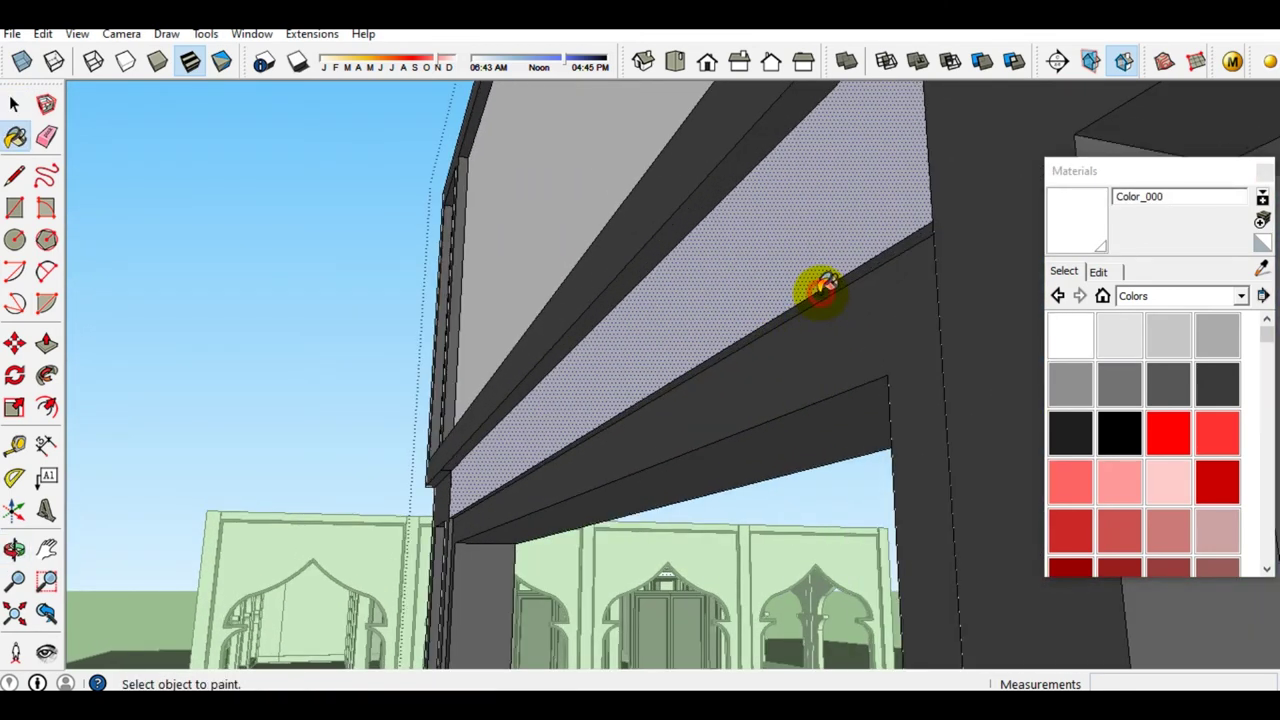
{"action": "scroll", "coordinate": [826, 288], "scroll_direction": "down", "scroll_amount": 3}
{"action": "mouse_move", "coordinate": [891, 271]}
{"action": "middle_mouse_down"}
{"action": "mouse_move", "coordinate": [894, 509]}
{"action": "mouse_move", "coordinate": [694, 491]}
{"action": "mouse_move", "coordinate": [645, 225]}
{"action": "mouse_move", "coordinate": [689, 323]}
{"action": "mouse_move", "coordinate": [997, 409]}
{"action": "mouse_move", "coordinate": [991, 423]}
{"action": "mouse_move", "coordinate": [779, 406]}
{"action": "mouse_move", "coordinate": [773, 477]}
{"action": "middle_mouse_up"}
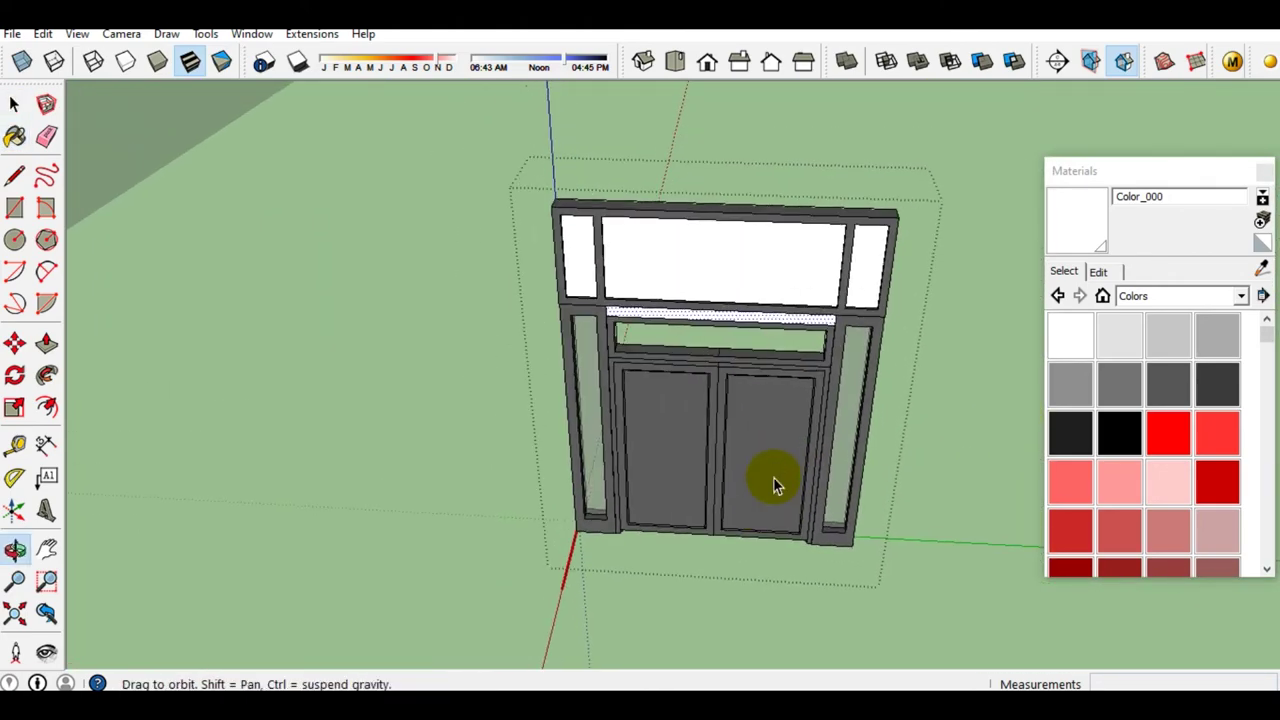
Flip the left inner wall's window unit along green, then along red to face outward
{"action": "scroll", "coordinate": [780, 268], "scroll_direction": "up", "scroll_amount": 2}
{"action": "mouse_move", "coordinate": [775, 266]}
{"action": "middle_mouse_down"}
{"action": "mouse_move", "coordinate": [614, 194]}
{"action": "mouse_move", "coordinate": [383, 294]}
{"action": "mouse_move", "coordinate": [189, 323]}
{"action": "mouse_move", "coordinate": [686, 343]}
{"action": "middle_mouse_up"}
{"action": "scroll", "coordinate": [771, 409], "scroll_direction": "down", "scroll_amount": 2}
{"action": "scroll", "coordinate": [809, 414], "scroll_direction": "down", "scroll_amount": 2}
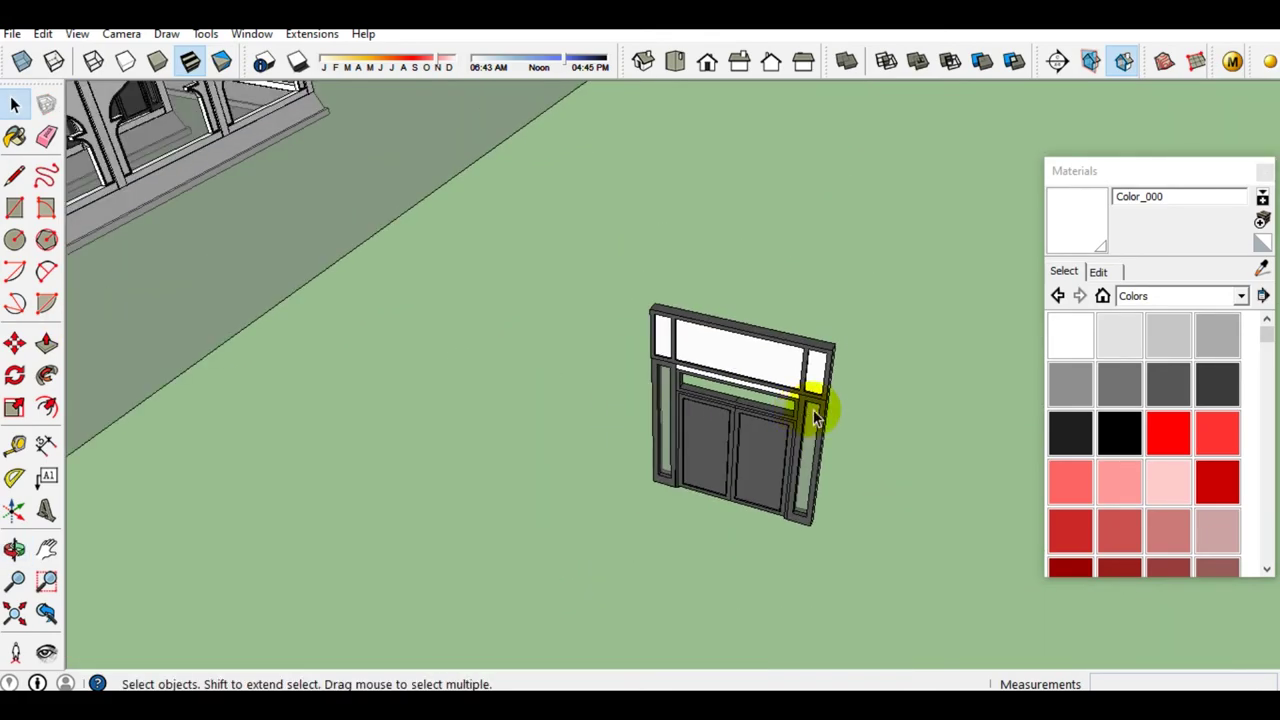
{"action": "scroll", "coordinate": [809, 414], "scroll_direction": "down", "scroll_amount": 4}
{"action": "scroll", "coordinate": [318, 283], "scroll_direction": "up", "scroll_amount": 3}
{"action": "middle_click_drag", "start_coordinate": [343, 277], "coordinate": [423, 277]}
{"action": "scroll", "coordinate": [434, 337], "scroll_direction": "up", "scroll_amount": 2}
{"action": "mouse_move", "coordinate": [434, 337]}
{"action": "middle_mouse_down"}
{"action": "mouse_move", "coordinate": [690, 277]}
{"action": "mouse_move", "coordinate": [360, 417]}
{"action": "middle_mouse_up"}
{"action": "key", "text": "space"}
{"action": "scroll", "coordinate": [345, 415], "scroll_direction": "up", "scroll_amount": 2}
{"action": "left_click", "coordinate": [330, 413]}
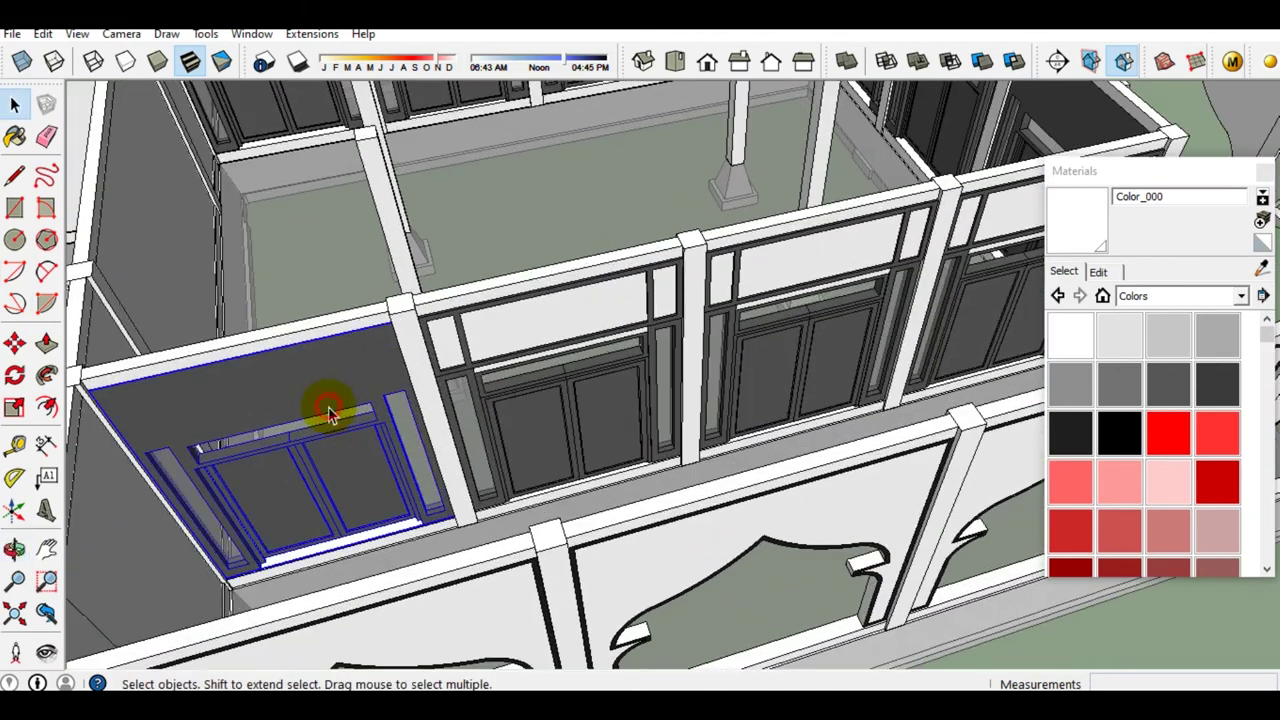
{"action": "right_click", "coordinate": [330, 413]}
{"action": "mouse_move", "coordinate": [386, 614]}
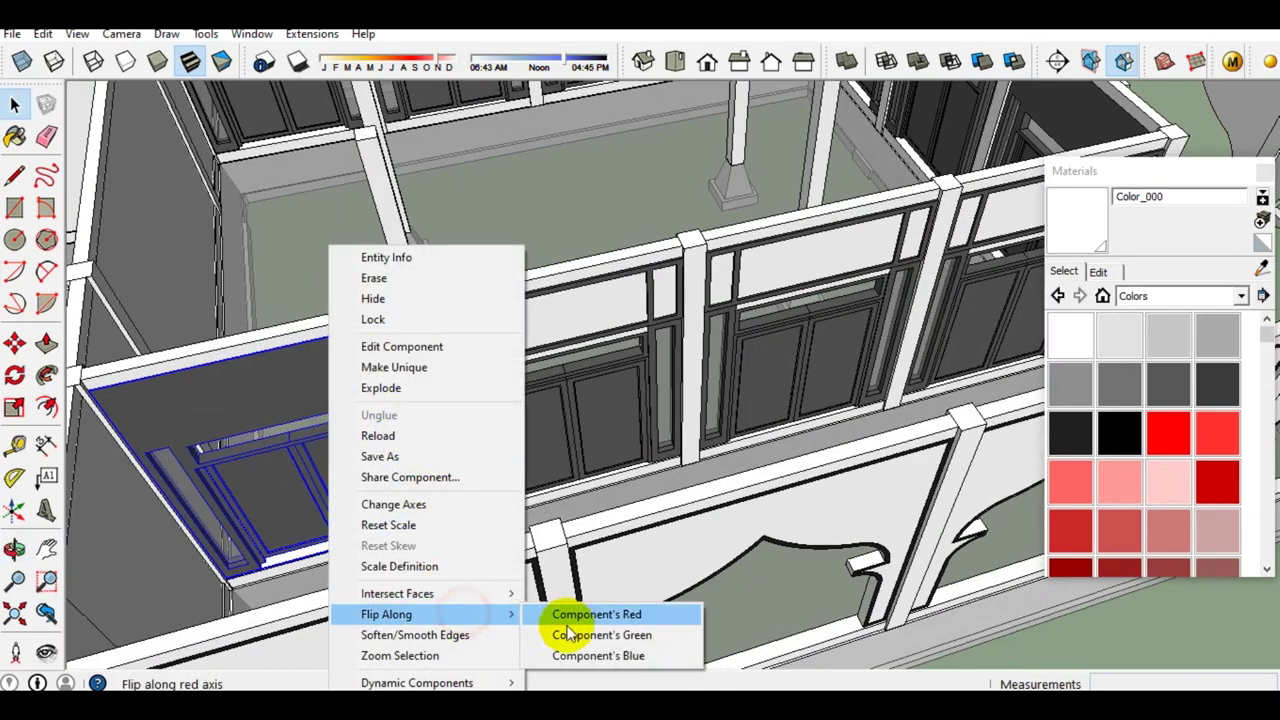
{"action": "left_click", "coordinate": [576, 639]}
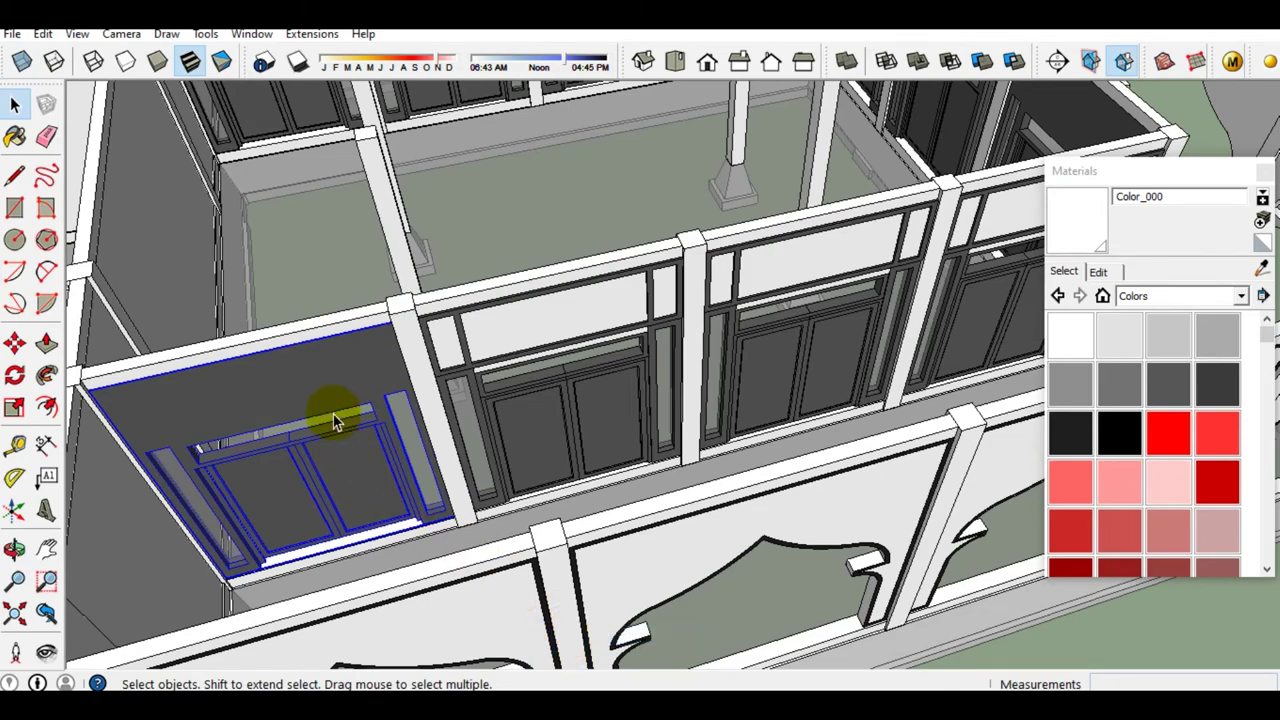
{"action": "right_click", "coordinate": [330, 385]}
{"action": "left_click", "coordinate": [480, 616]}
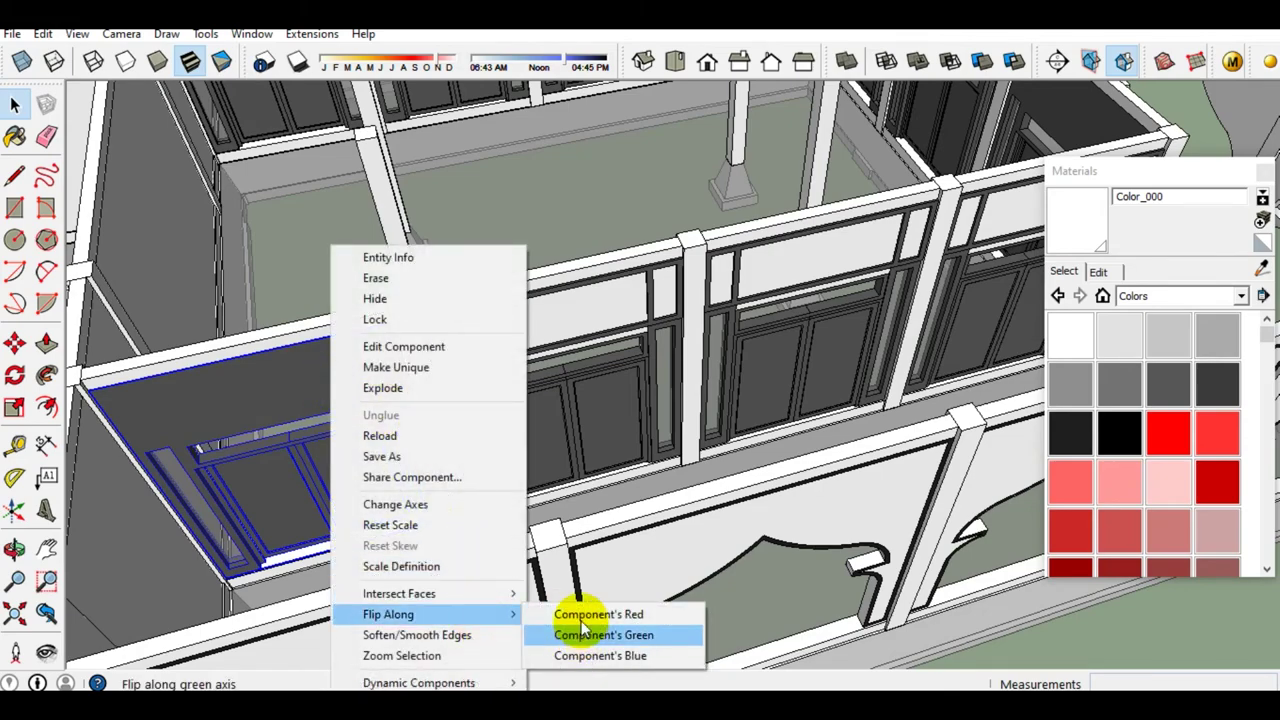
{"action": "left_click", "coordinate": [582, 616]}
Flip the inner wall's window units along red and the wall panel along green
{"action": "scroll", "coordinate": [410, 460], "scroll_direction": "up", "scroll_amount": 2}
{"action": "middle_click_drag", "start_coordinate": [457, 466], "coordinate": [571, 451]}
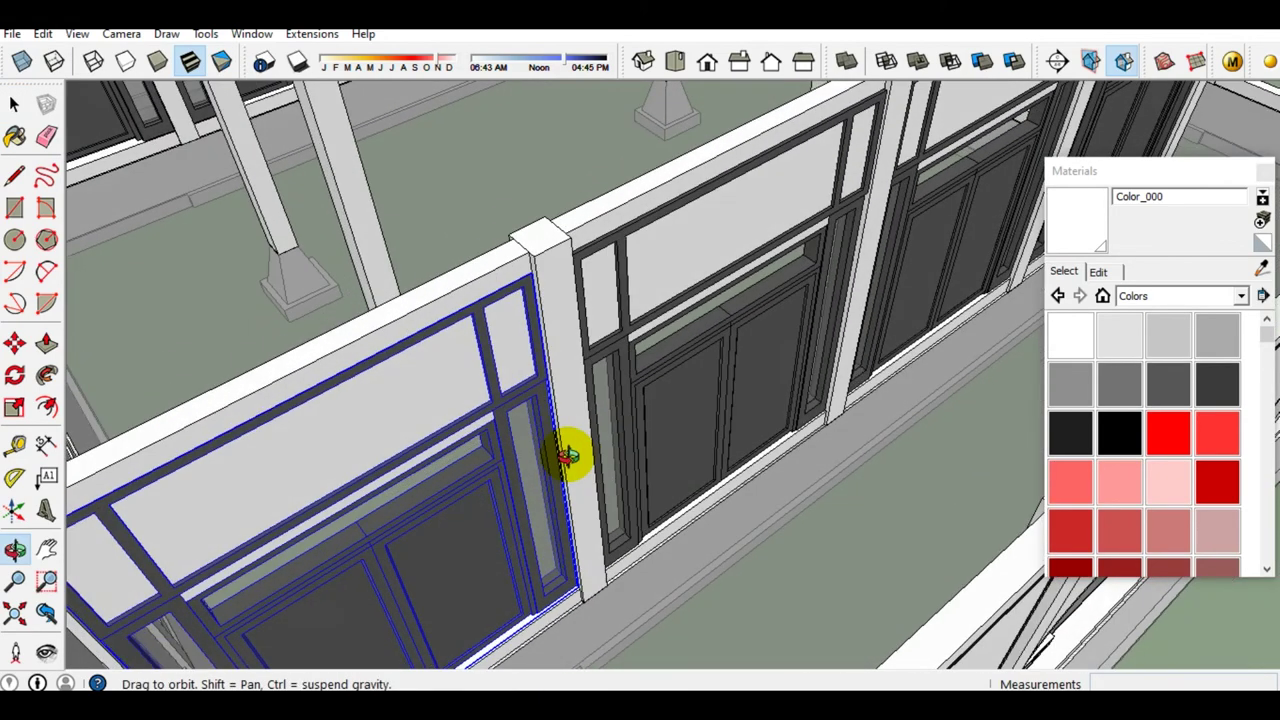
{"action": "scroll", "coordinate": [442, 458], "scroll_direction": "down", "scroll_amount": 4}
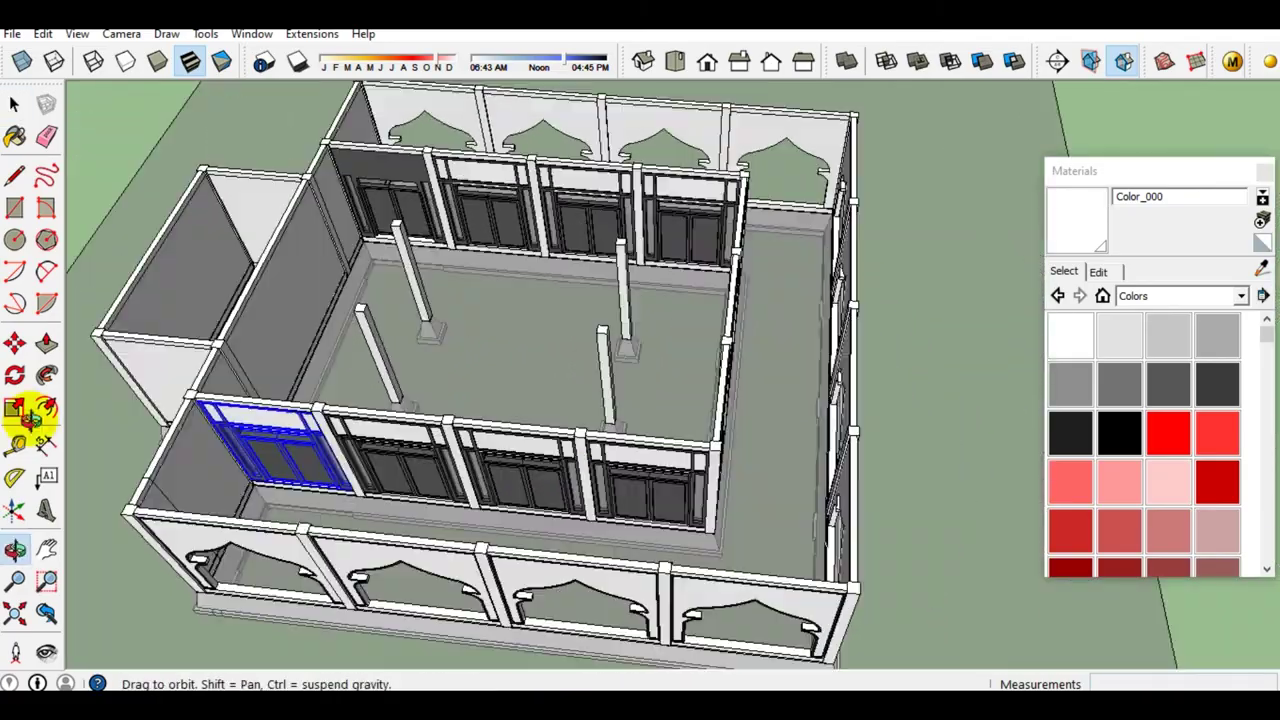
{"action": "mouse_move", "coordinate": [442, 458]}
{"action": "middle_mouse_down"}
{"action": "mouse_move", "coordinate": [966, 409]}
{"action": "mouse_move", "coordinate": [460, 298]}
{"action": "mouse_move", "coordinate": [380, 351]}
{"action": "mouse_move", "coordinate": [706, 329]}
{"action": "middle_mouse_up"}
{"action": "left_click", "coordinate": [622, 326]}
{"action": "mouse_move", "coordinate": [928, 272]}
{"action": "middle_mouse_down"}
{"action": "mouse_move", "coordinate": [609, 294]}
{"action": "mouse_move", "coordinate": [765, 310]}
{"action": "middle_mouse_up"}
{"action": "right_click", "coordinate": [691, 303]}
{"action": "mouse_move", "coordinate": [790, 566]}
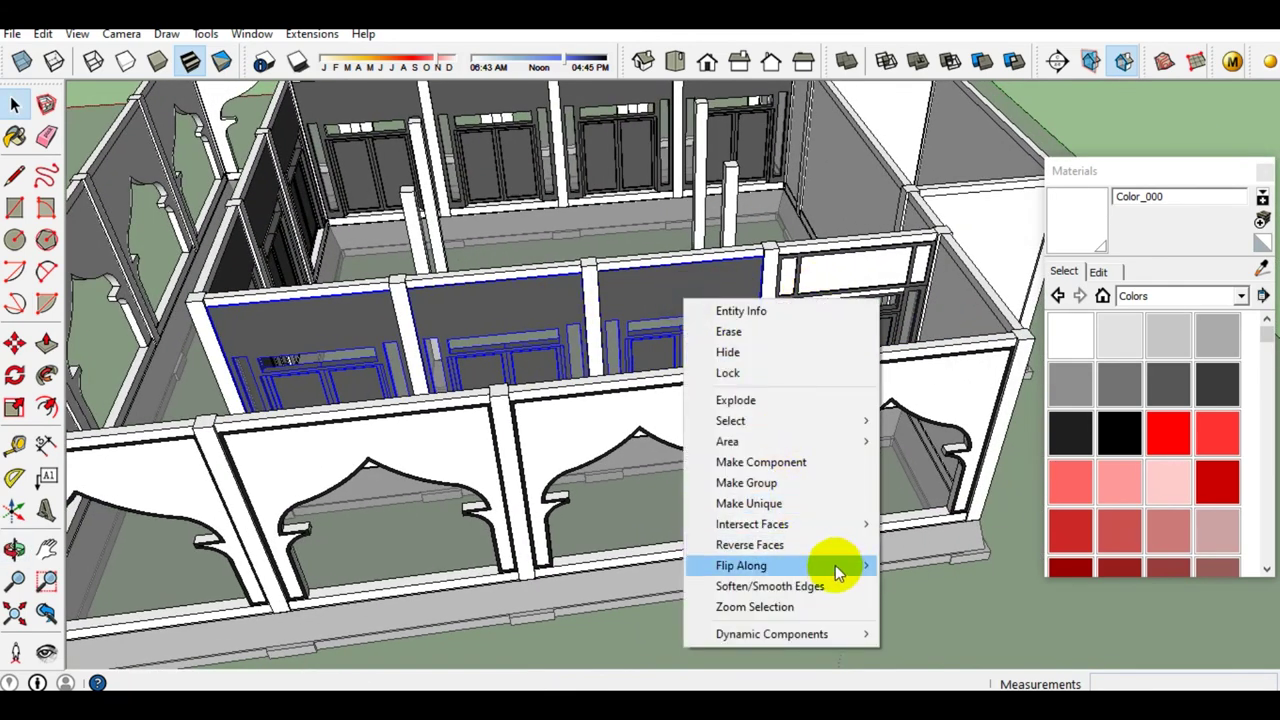
{"action": "left_click", "coordinate": [925, 568]}
{"action": "right_click", "coordinate": [666, 290]}
{"action": "left_click", "coordinate": [823, 548]}
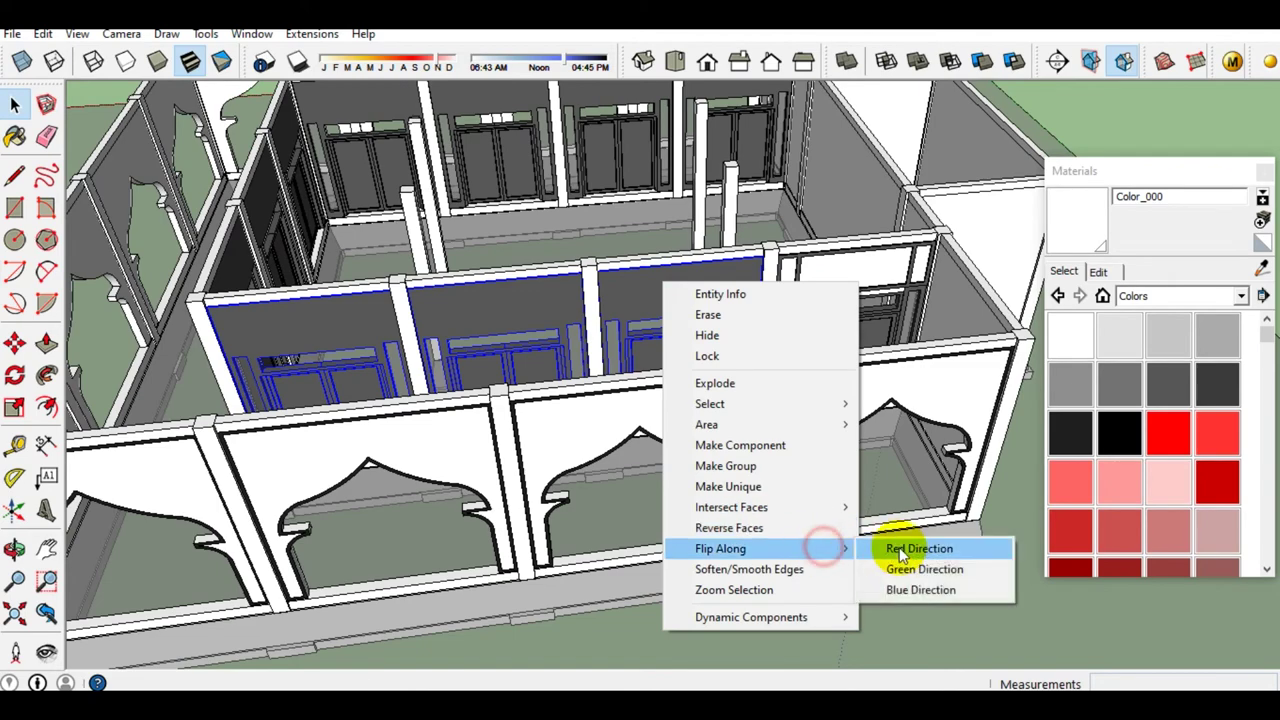
{"action": "left_click", "coordinate": [902, 574]}
Flip the inner wall's door panel along its own red axis
{"action": "scroll", "coordinate": [857, 343], "scroll_direction": "up", "scroll_amount": 3}
{"action": "left_click", "coordinate": [850, 255]}
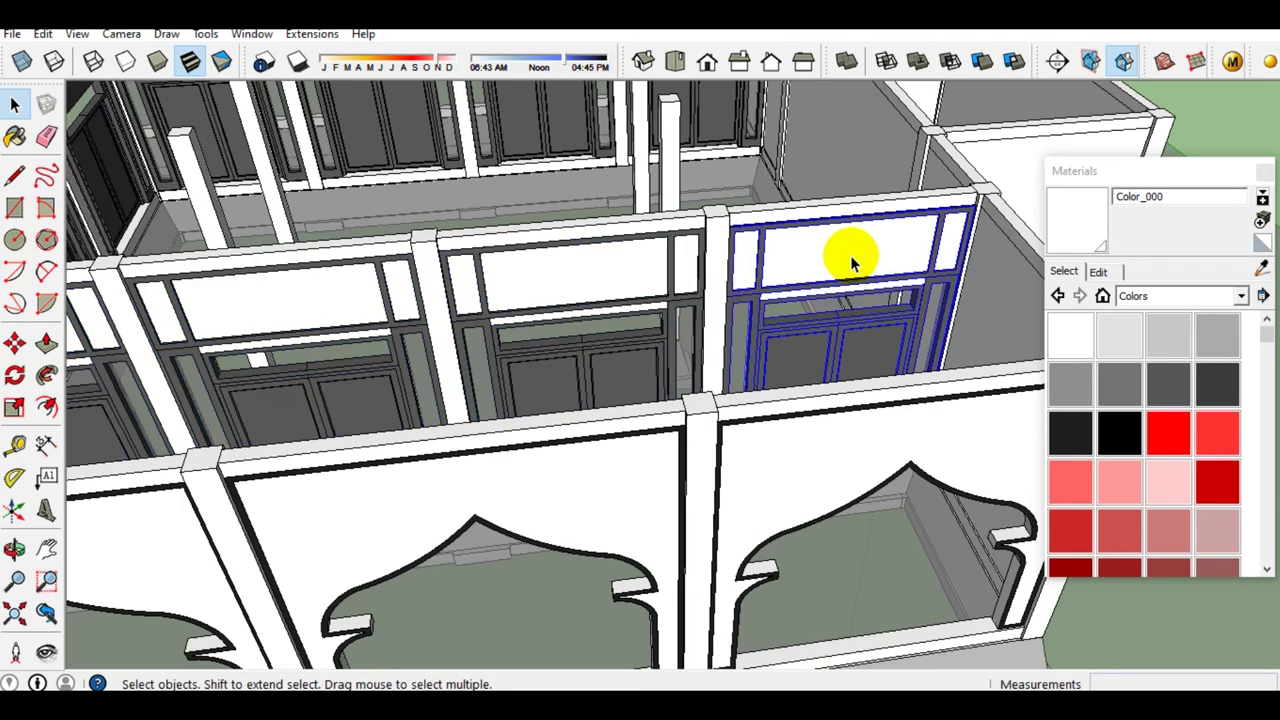
{"action": "right_click", "coordinate": [850, 255]}
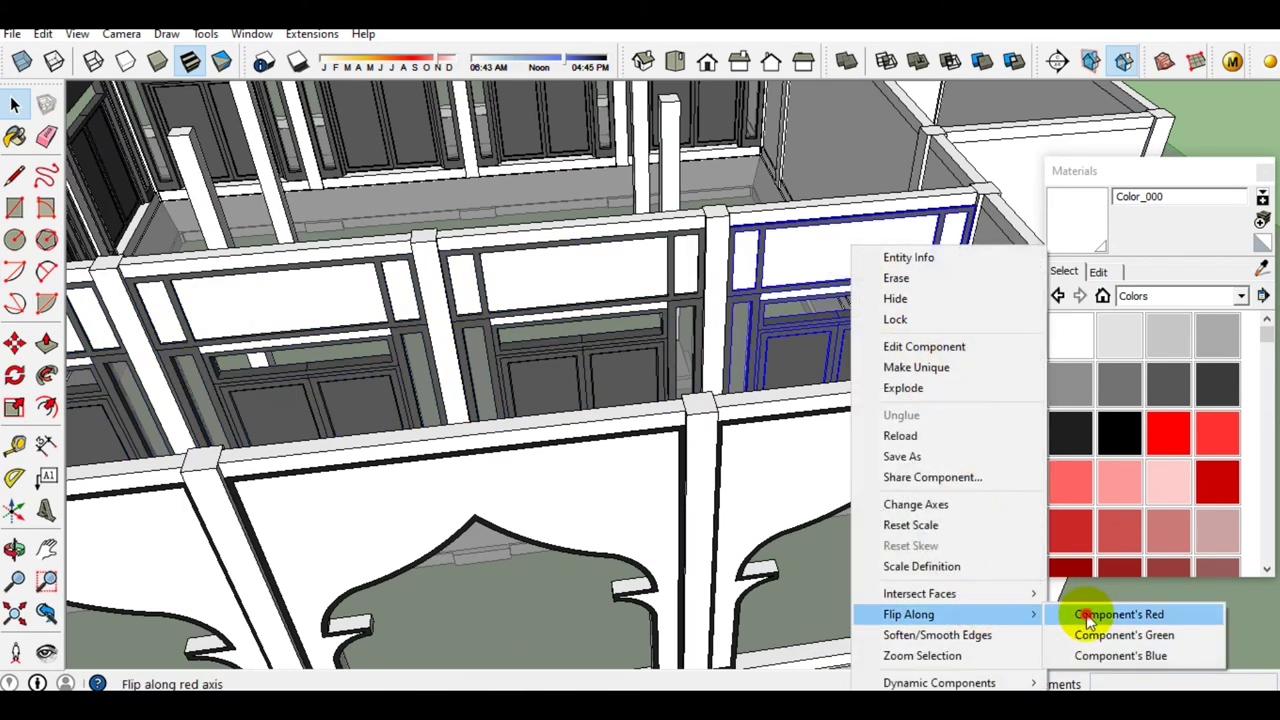
{"action": "mouse_move", "coordinate": [944, 614]}
{"action": "left_click", "coordinate": [1086, 610]}
{"action": "scroll", "coordinate": [813, 263], "scroll_direction": "down", "scroll_amount": 2}
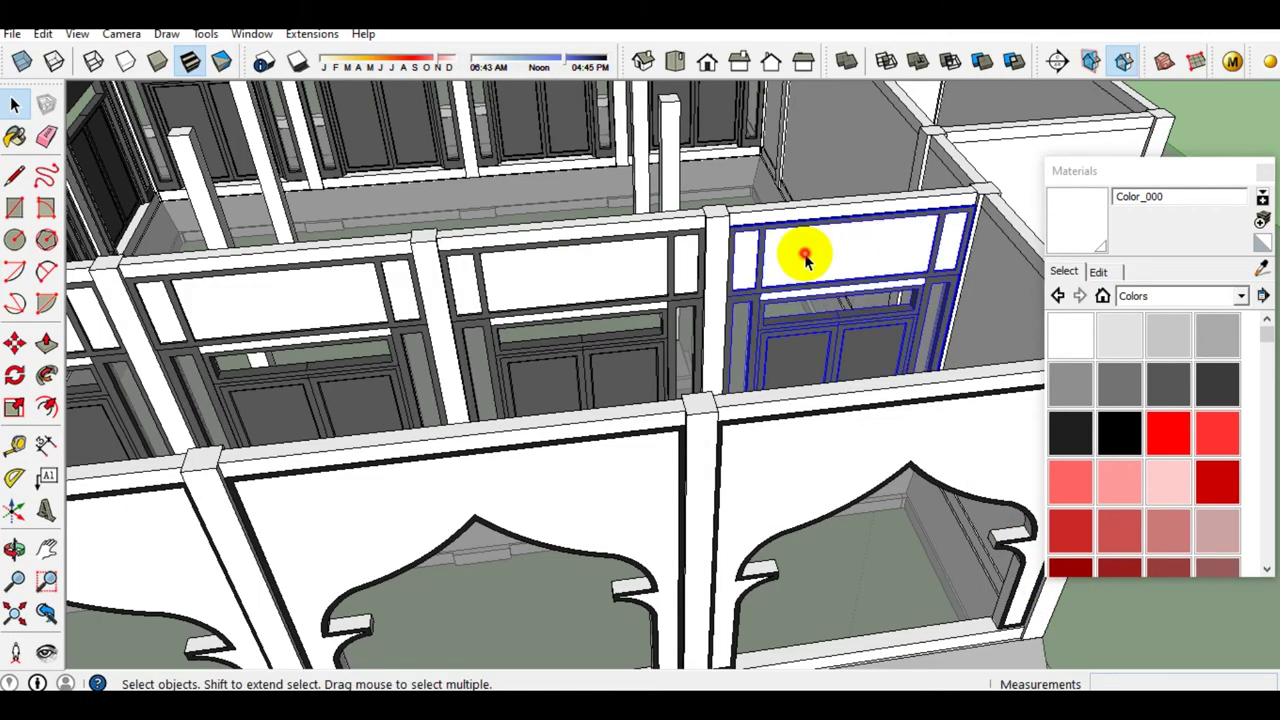
{"action": "scroll", "coordinate": [800, 257], "scroll_direction": "down", "scroll_amount": 3}
{"action": "mouse_move", "coordinate": [531, 300]}
{"action": "middle_mouse_down"}
{"action": "mouse_move", "coordinate": [877, 249]}
{"action": "mouse_move", "coordinate": [838, 330]}
{"action": "middle_mouse_up"}
{"action": "scroll", "coordinate": [608, 363], "scroll_direction": "up", "scroll_amount": 3}
{"action": "mouse_move", "coordinate": [608, 363]}
{"action": "middle_mouse_down"}
{"action": "mouse_move", "coordinate": [923, 394]}
{"action": "mouse_move", "coordinate": [694, 420]}
{"action": "mouse_move", "coordinate": [923, 446]}
{"action": "mouse_move", "coordinate": [737, 343]}
{"action": "mouse_move", "coordinate": [571, 297]}
{"action": "middle_mouse_up"}
{"action": "scroll", "coordinate": [643, 333], "scroll_direction": "down", "scroll_amount": 3}
{"action": "mouse_move", "coordinate": [643, 333]}
{"action": "middle_mouse_down"}
{"action": "mouse_move", "coordinate": [663, 423]}
{"action": "mouse_move", "coordinate": [585, 404]}
{"action": "mouse_move", "coordinate": [617, 443]}
{"action": "mouse_move", "coordinate": [912, 370]}
{"action": "mouse_move", "coordinate": [834, 289]}
{"action": "mouse_move", "coordinate": [743, 346]}
{"action": "mouse_move", "coordinate": [723, 391]}
{"action": "mouse_move", "coordinate": [465, 428]}
{"action": "mouse_move", "coordinate": [528, 477]}
{"action": "mouse_move", "coordinate": [420, 608]}
{"action": "mouse_move", "coordinate": [491, 389]}
{"action": "mouse_move", "coordinate": [770, 330]}
{"action": "mouse_move", "coordinate": [943, 329]}
{"action": "middle_mouse_up"}
{"action": "scroll", "coordinate": [651, 429], "scroll_direction": "up", "scroll_amount": 3}
{"action": "mouse_move", "coordinate": [429, 329]}
{"action": "middle_mouse_down"}
{"action": "mouse_move", "coordinate": [766, 357]}
{"action": "mouse_move", "coordinate": [565, 450]}
{"action": "middle_mouse_up"}
{"action": "middle_click_drag", "start_coordinate": [765, 465], "coordinate": [443, 391]}
{"action": "scroll", "coordinate": [551, 449], "scroll_direction": "up", "scroll_amount": 2}
{"action": "scroll", "coordinate": [549, 434], "scroll_direction": "up", "scroll_amount": 2}
{"action": "mouse_move", "coordinate": [549, 434]}
{"action": "middle_mouse_down"}
{"action": "mouse_move", "coordinate": [471, 371]}
{"action": "mouse_move", "coordinate": [331, 331]}
{"action": "mouse_move", "coordinate": [274, 349]}
{"action": "mouse_move", "coordinate": [368, 352]}
{"action": "mouse_move", "coordinate": [300, 334]}
{"action": "mouse_move", "coordinate": [360, 535]}
{"action": "middle_mouse_up"}
Draw a first roof rectangle from a wall-top corner across the wall tops
{"action": "key", "text": "r"}
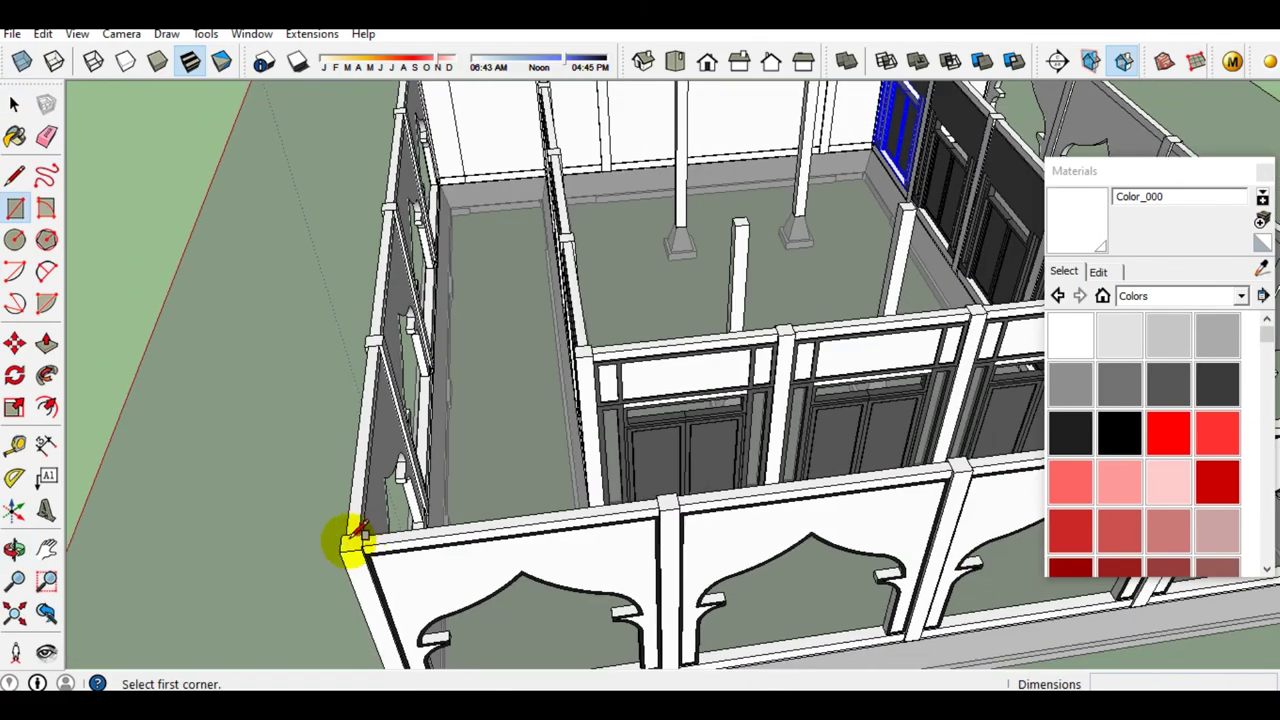
{"action": "left_click", "coordinate": [345, 545]}
{"action": "scroll", "coordinate": [614, 323], "scroll_direction": "down", "scroll_amount": 5}
{"action": "middle_click_drag", "start_coordinate": [614, 323], "coordinate": [663, 409]}
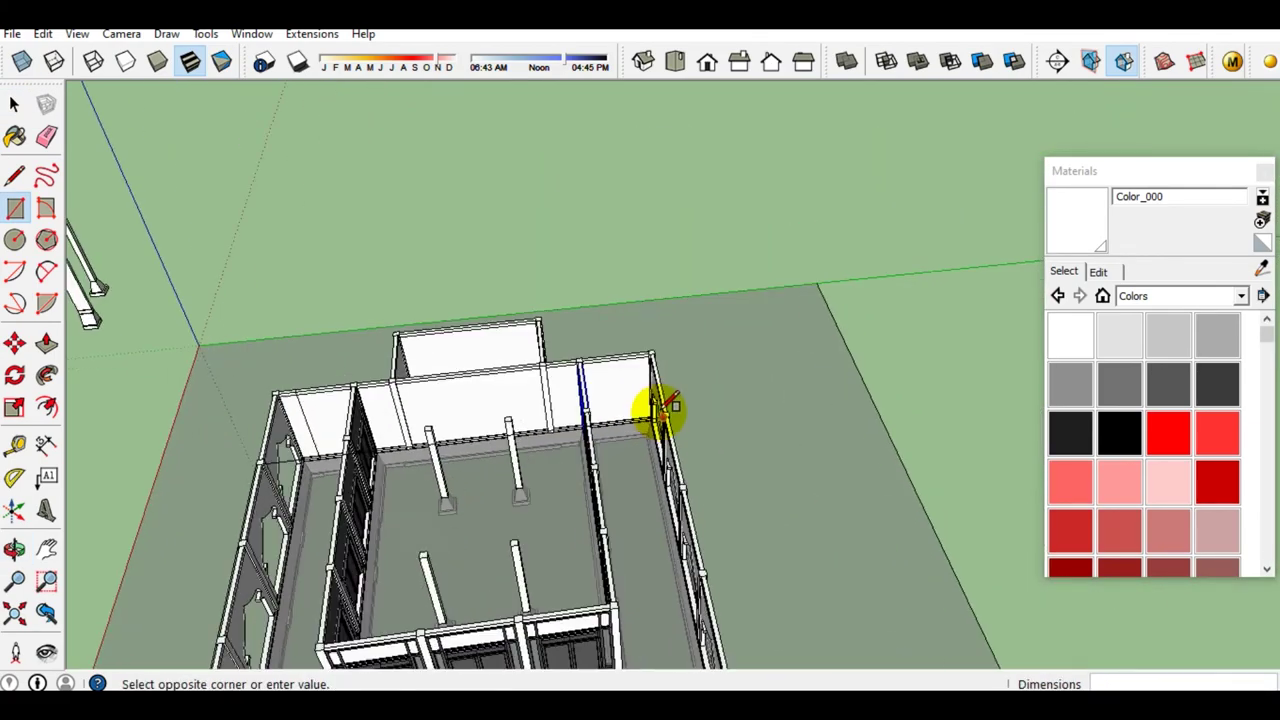
{"action": "scroll", "coordinate": [650, 315], "scroll_direction": "up", "scroll_amount": 5}
{"action": "scroll", "coordinate": [648, 315], "scroll_direction": "up", "scroll_amount": 3}
{"action": "left_click", "coordinate": [648, 300]}
{"action": "scroll", "coordinate": [648, 300], "scroll_direction": "down", "scroll_amount": 3}
{"action": "mouse_move", "coordinate": [651, 300]}
{"action": "middle_mouse_down"}
{"action": "mouse_move", "coordinate": [640, 457]}
{"action": "mouse_move", "coordinate": [449, 597]}
{"action": "middle_mouse_up"}
{"action": "key", "text": "space"}
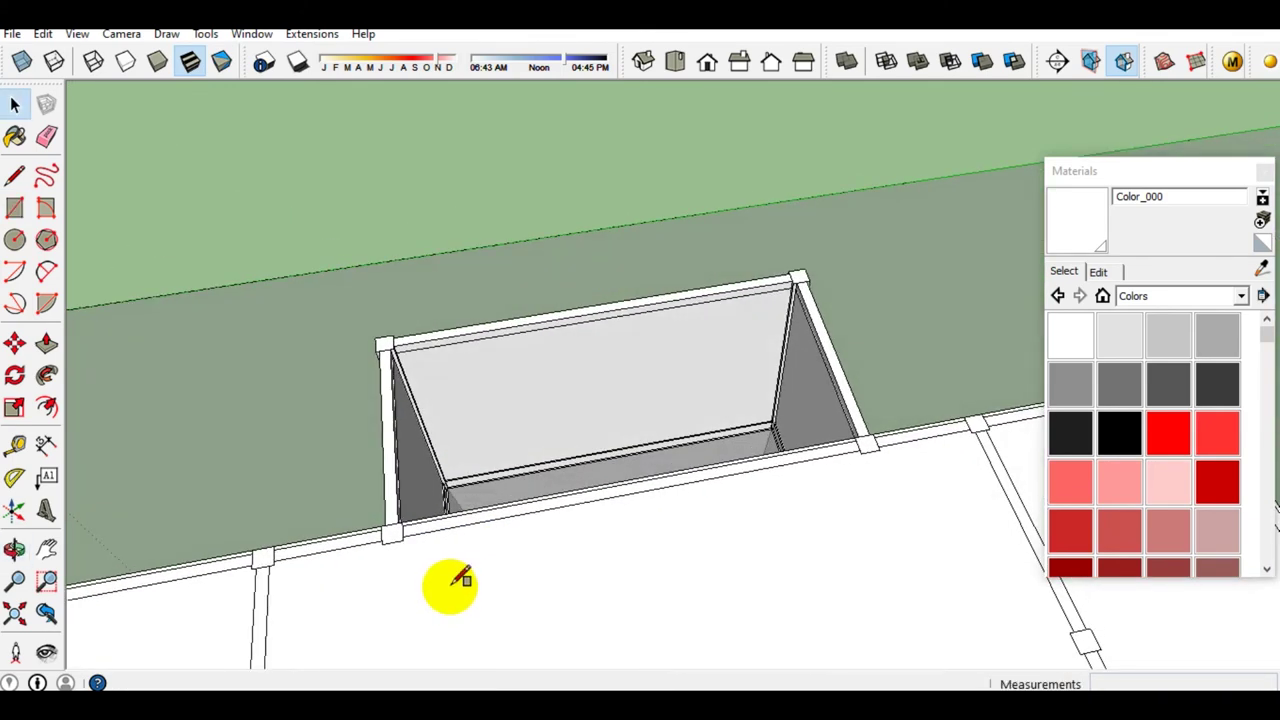
Complete the 6250mm x 3000mm rectangle at the far wall corner, capping the building
{"action": "key", "text": "r"}
{"action": "scroll", "coordinate": [449, 583], "scroll_direction": "up", "scroll_amount": 2}
{"action": "scroll", "coordinate": [377, 527], "scroll_direction": "up", "scroll_amount": 2}
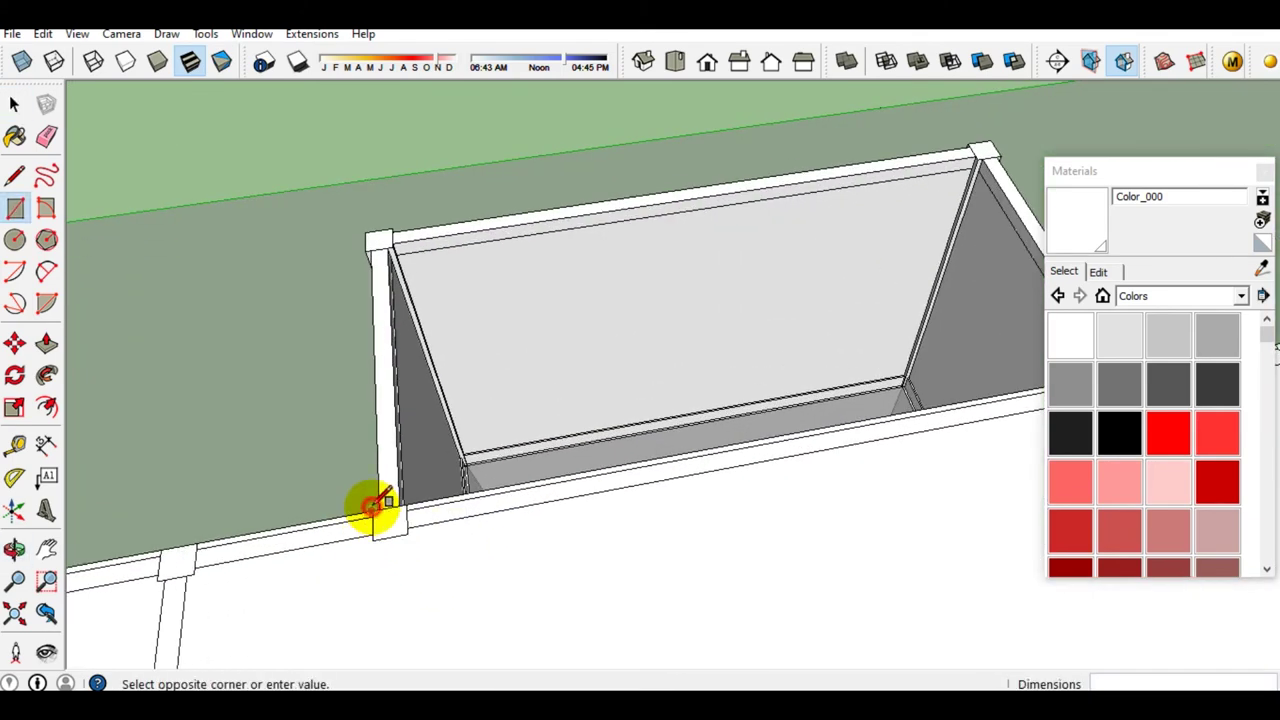
{"action": "scroll", "coordinate": [723, 297], "scroll_direction": "down", "scroll_amount": 2}
{"action": "scroll", "coordinate": [829, 257], "scroll_direction": "up", "scroll_amount": 3}
{"action": "scroll", "coordinate": [863, 220], "scroll_direction": "up", "scroll_amount": 2}
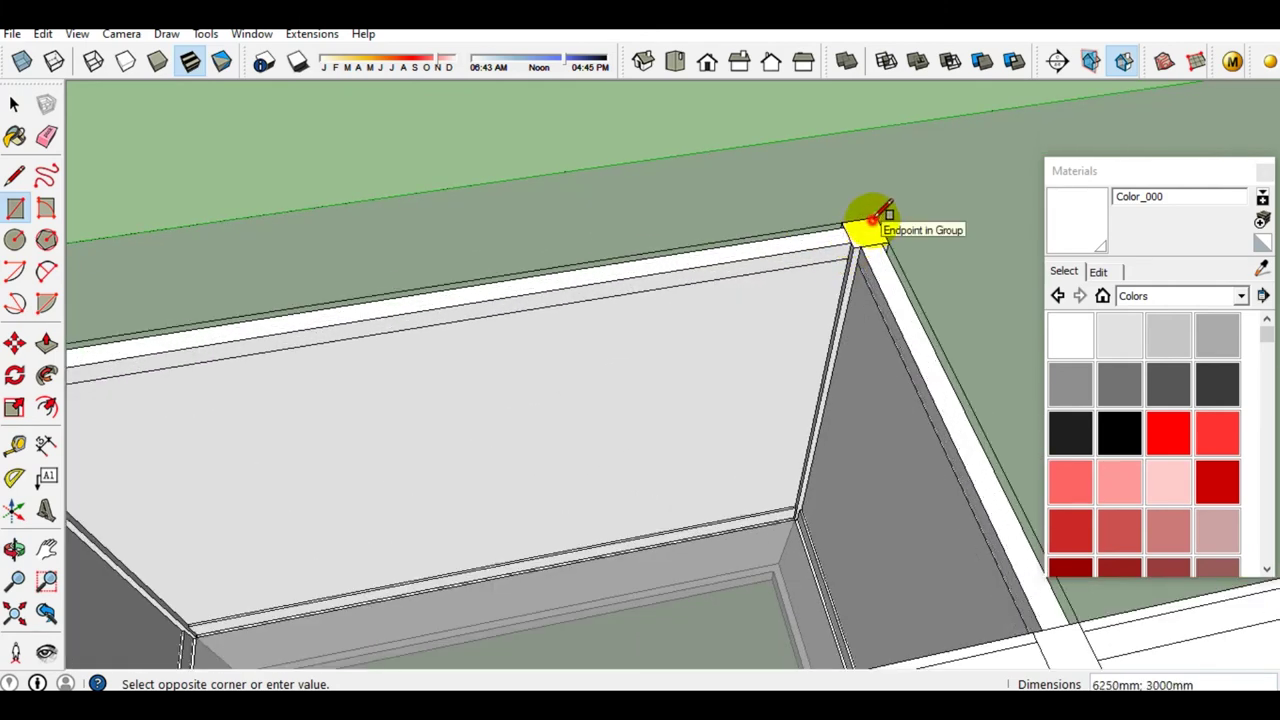
{"action": "left_click", "coordinate": [866, 222]}
{"action": "key", "text": "space"}
{"action": "scroll", "coordinate": [726, 289], "scroll_direction": "down", "scroll_amount": 3}
{"action": "scroll", "coordinate": [650, 470], "scroll_direction": "up", "scroll_amount": 1}
{"action": "left_click", "coordinate": [648, 490]}
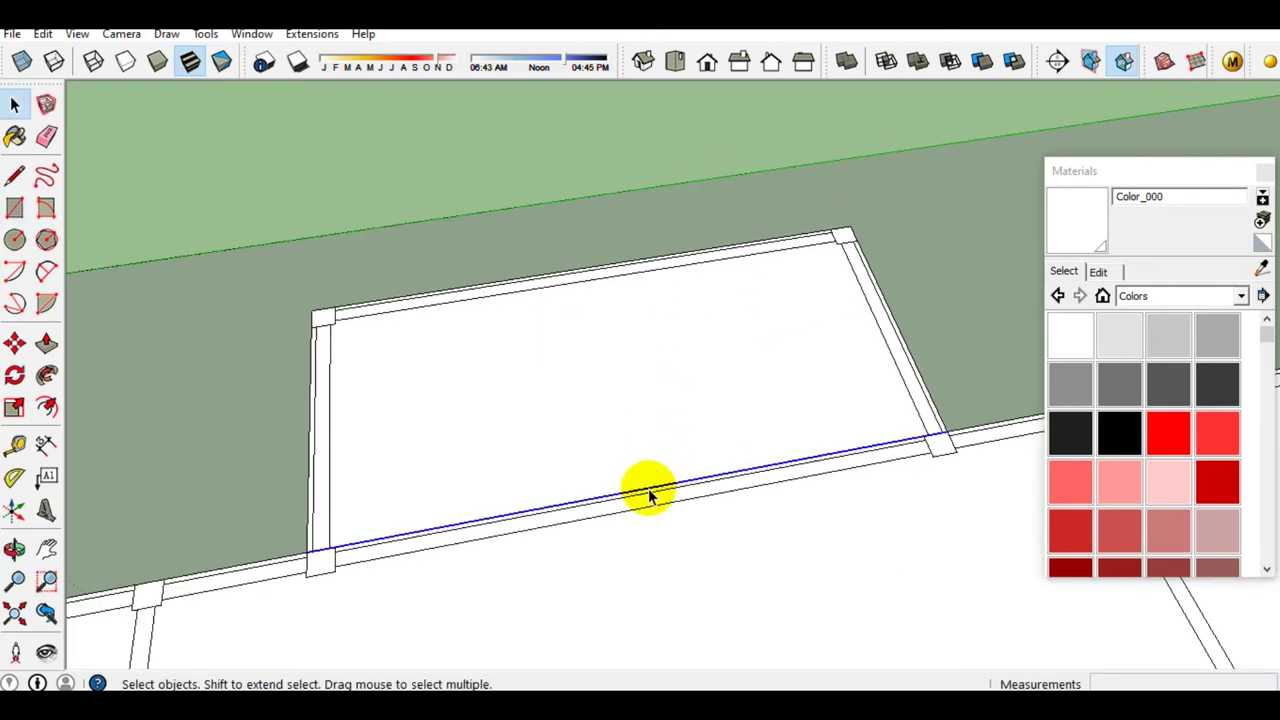
{"action": "scroll", "coordinate": [648, 495], "scroll_direction": "down", "scroll_amount": 3}
{"action": "mouse_move", "coordinate": [637, 569]}
{"action": "middle_mouse_down"}
{"action": "mouse_move", "coordinate": [551, 389]}
{"action": "mouse_move", "coordinate": [606, 300]}
{"action": "mouse_move", "coordinate": [533, 383]}
{"action": "middle_mouse_up"}
{"action": "scroll", "coordinate": [414, 436], "scroll_direction": "up", "scroll_amount": 2}
{"action": "scroll", "coordinate": [362, 471], "scroll_direction": "up", "scroll_amount": 2}
{"action": "scroll", "coordinate": [389, 437], "scroll_direction": "up", "scroll_amount": 1}
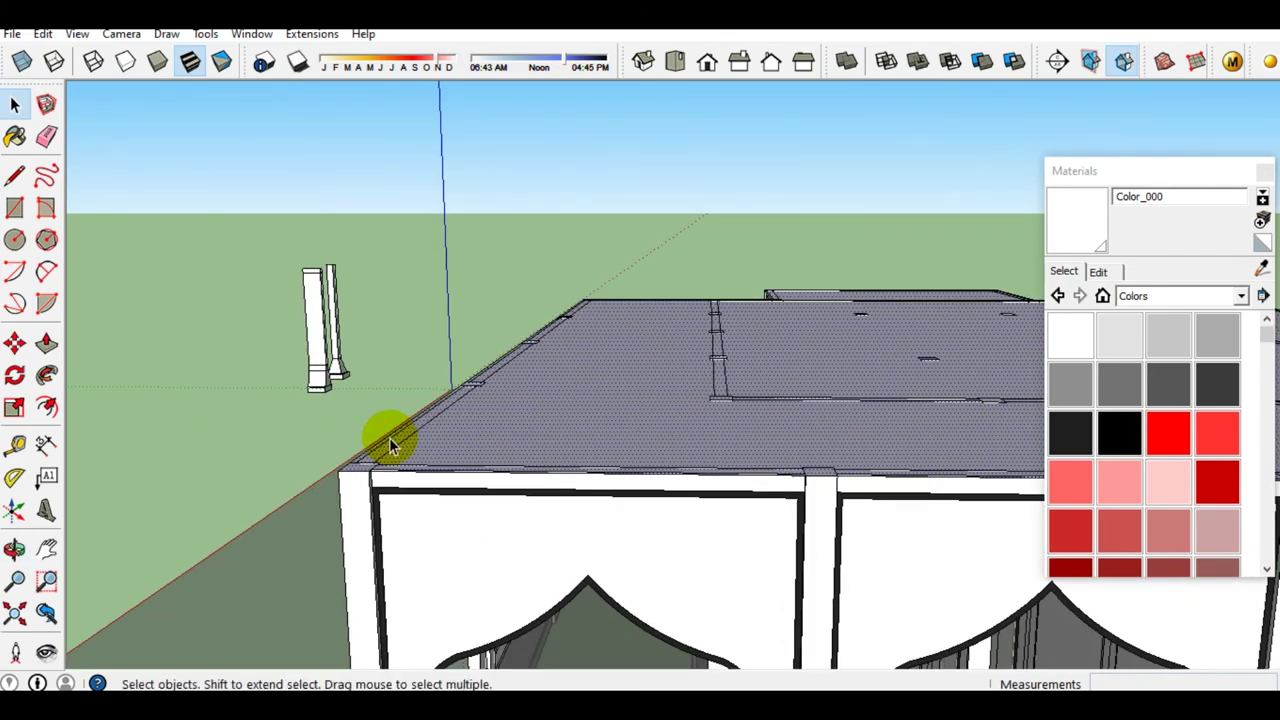
In Right view, place a 35° Protractor guide anchored at the front roof corner
{"action": "key", "text": "q"}
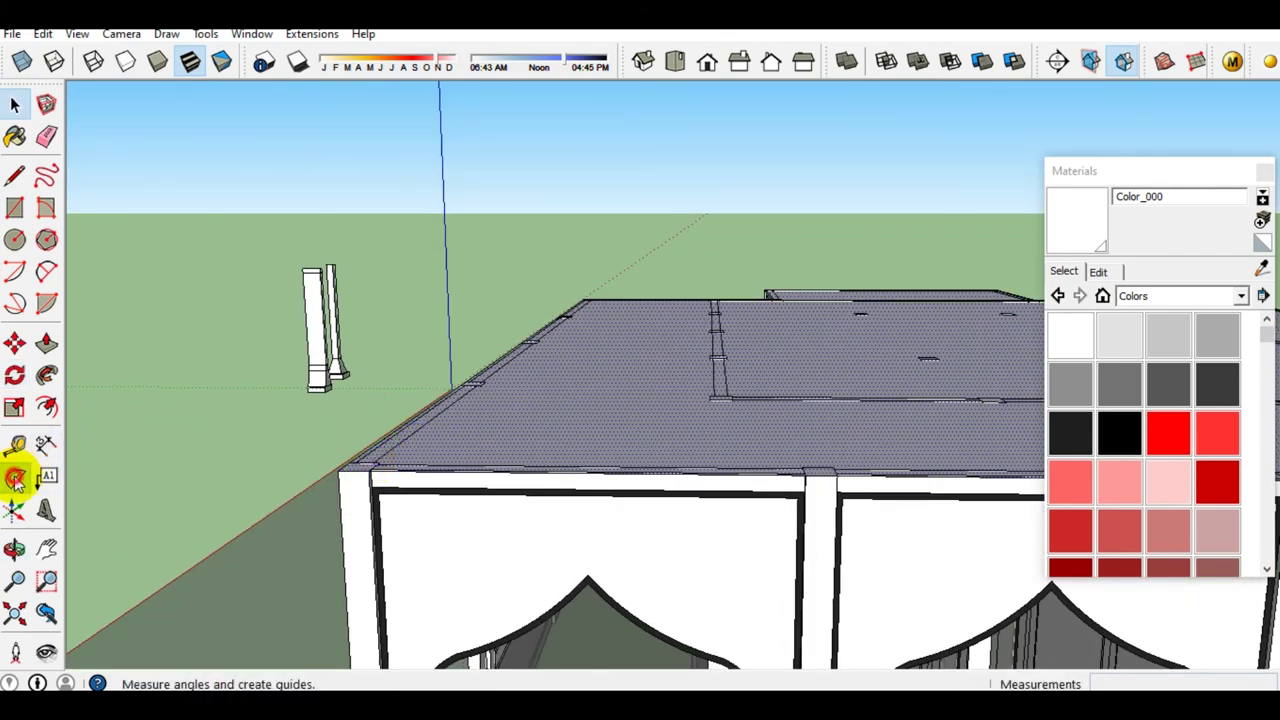
{"action": "left_click", "coordinate": [15, 478]}
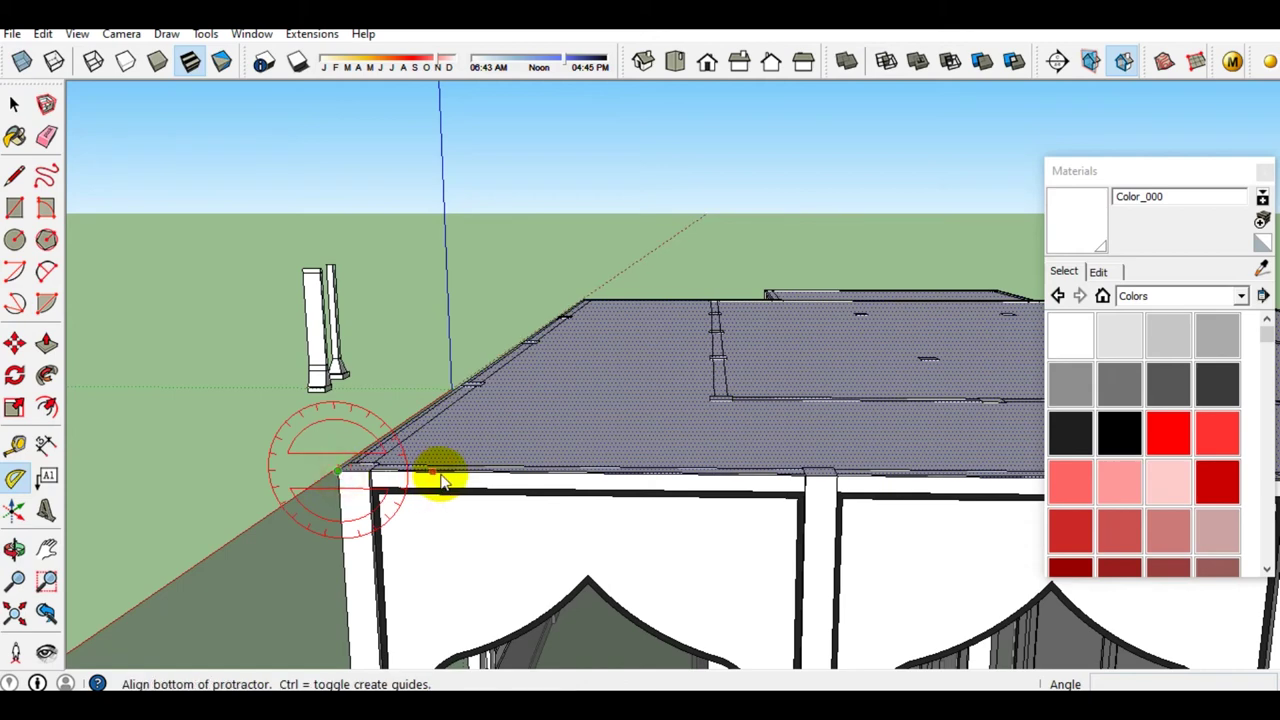
{"action": "key", "text": "F4"}
{"action": "left_click", "coordinate": [479, 364]}
{"action": "type", "text": "35"}
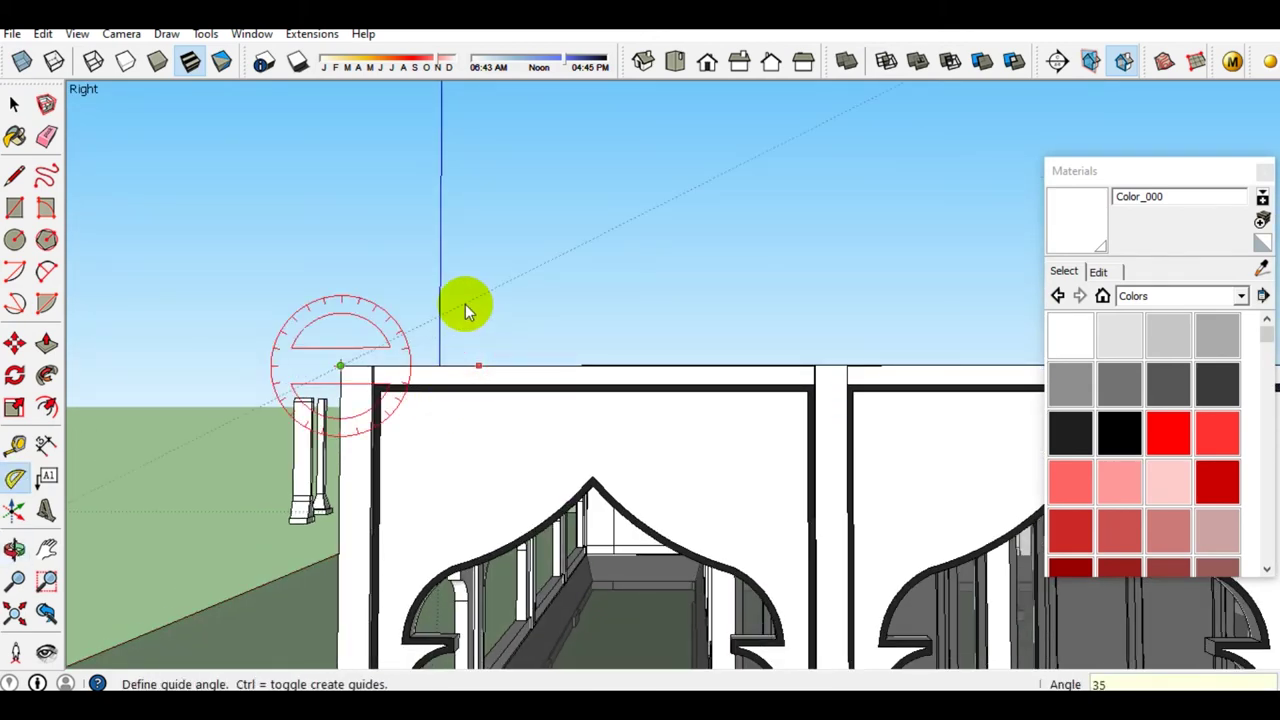
{"action": "left_click", "coordinate": [465, 304]}
{"action": "key", "text": "space"}
{"action": "middle_click_drag", "start_coordinate": [527, 337], "coordinate": [510, 466]}
{"action": "middle_click_drag", "start_coordinate": [677, 457], "coordinate": [689, 457]}
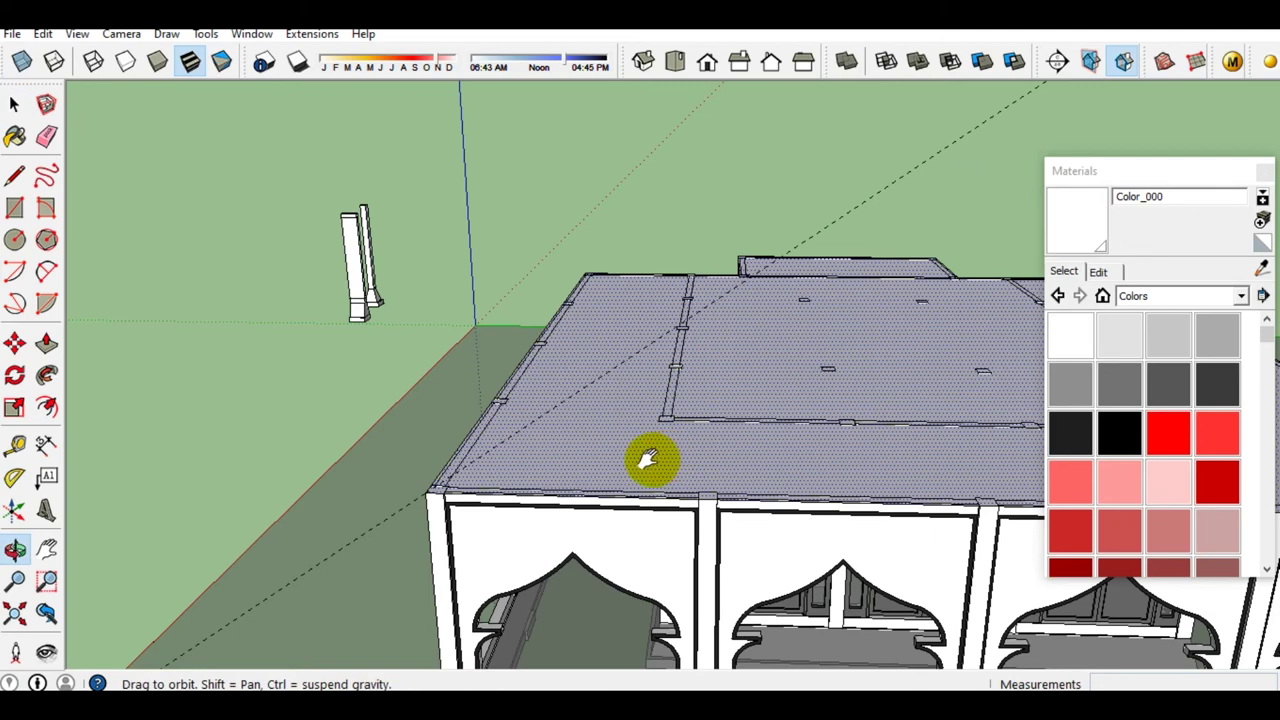
{"action": "middle_click_drag", "start_coordinate": [652, 459], "coordinate": [621, 444]}
{"action": "mouse_move", "coordinate": [531, 470]}
{"action": "middle_mouse_down"}
{"action": "mouse_move", "coordinate": [449, 437]}
{"action": "mouse_move", "coordinate": [470, 425]}
{"action": "middle_mouse_up"}
{"action": "key", "text": "l"}
{"action": "scroll", "coordinate": [474, 414], "scroll_direction": "up", "scroll_amount": 2}
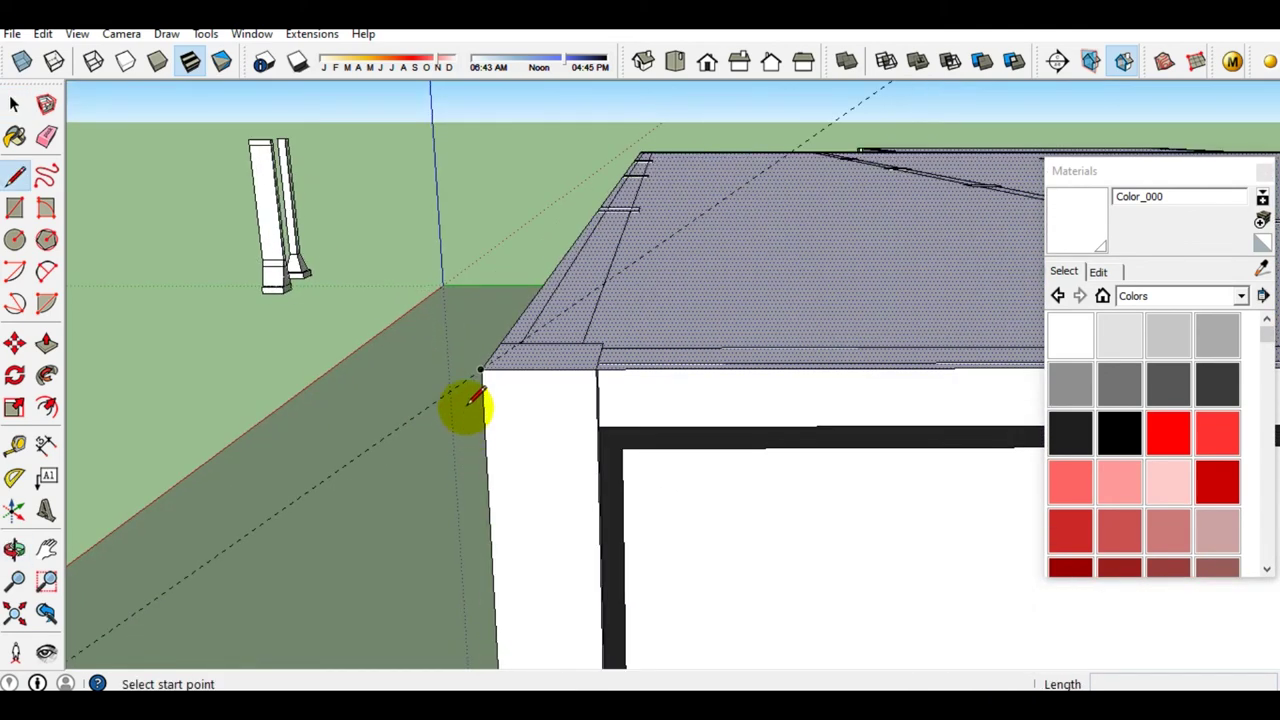
Trace a sloped edge along the 35° guide and a horizontal base line, forming a triangular face
{"action": "left_click", "coordinate": [283, 505]}
{"action": "key", "text": "space"}
{"action": "mouse_move", "coordinate": [323, 494]}
{"action": "middle_mouse_down"}
{"action": "mouse_move", "coordinate": [466, 391]}
{"action": "mouse_move", "coordinate": [450, 420]}
{"action": "middle_mouse_up"}
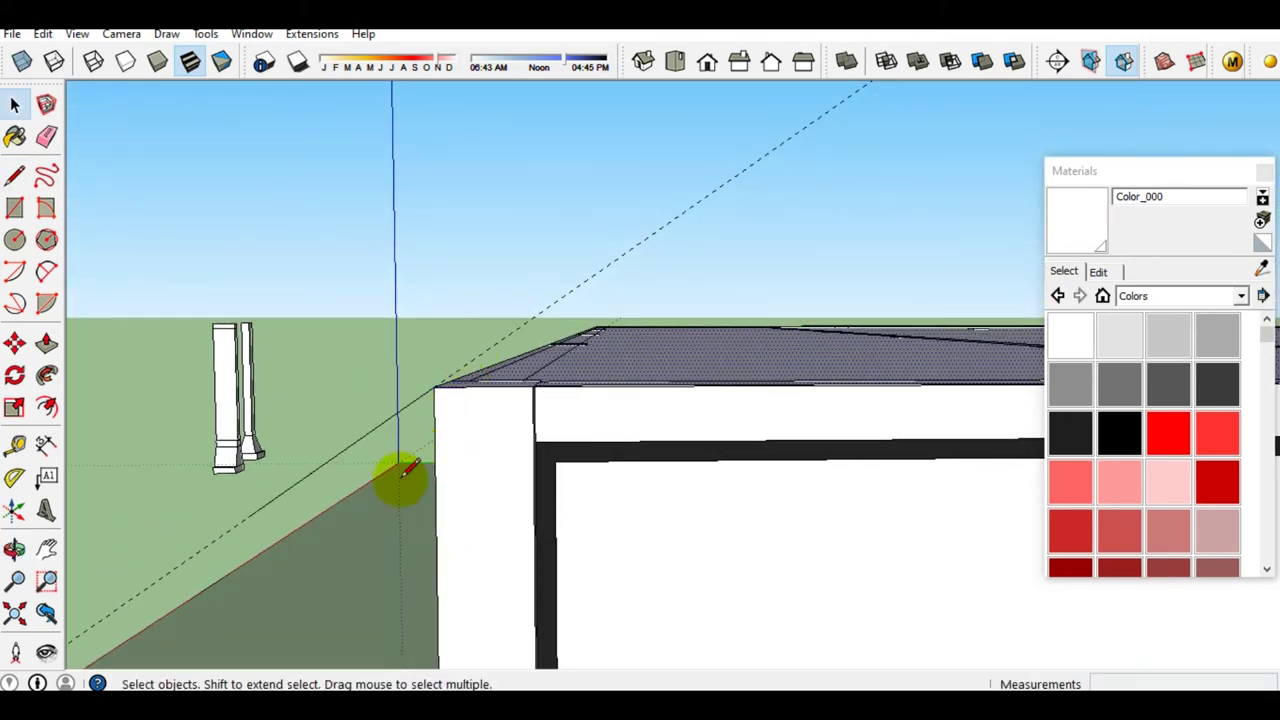
{"action": "key", "text": "l"}
{"action": "left_click", "coordinate": [247, 516]}
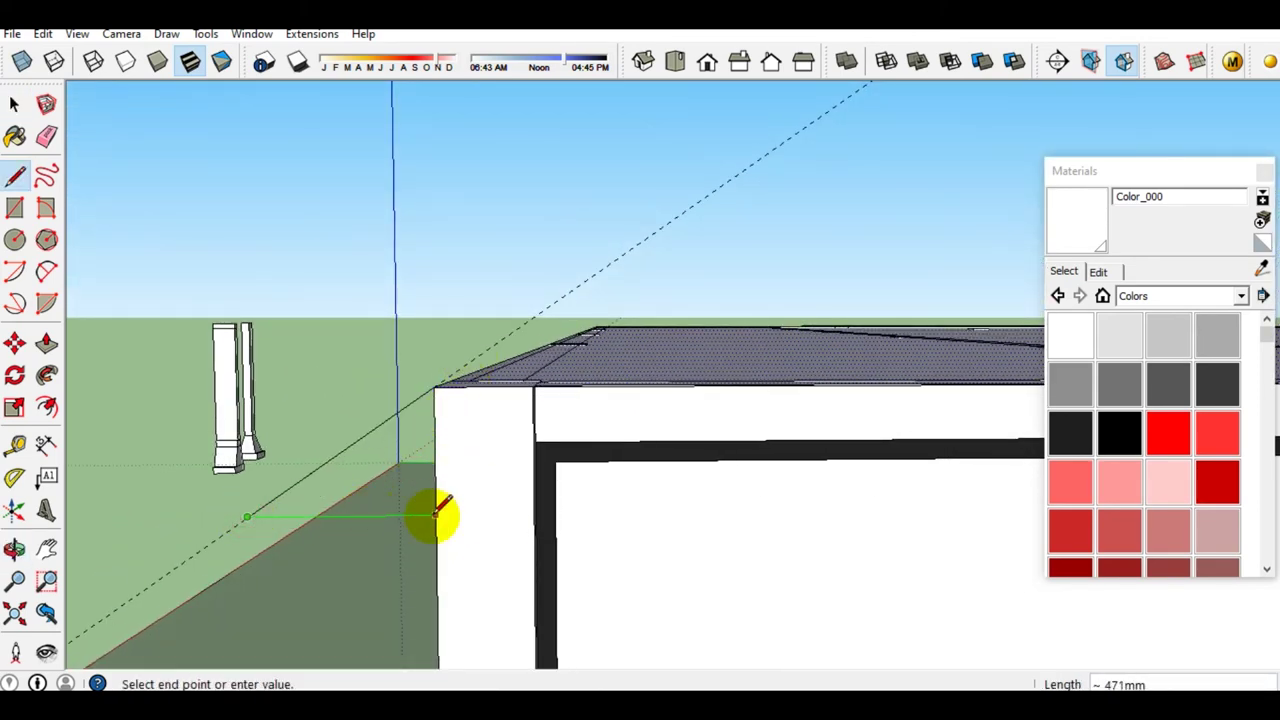
{"action": "left_click", "coordinate": [432, 513]}
{"action": "key", "text": "space"}
{"action": "scroll", "coordinate": [415, 507], "scroll_direction": "down", "scroll_amount": 1}
{"action": "key", "text": "l"}
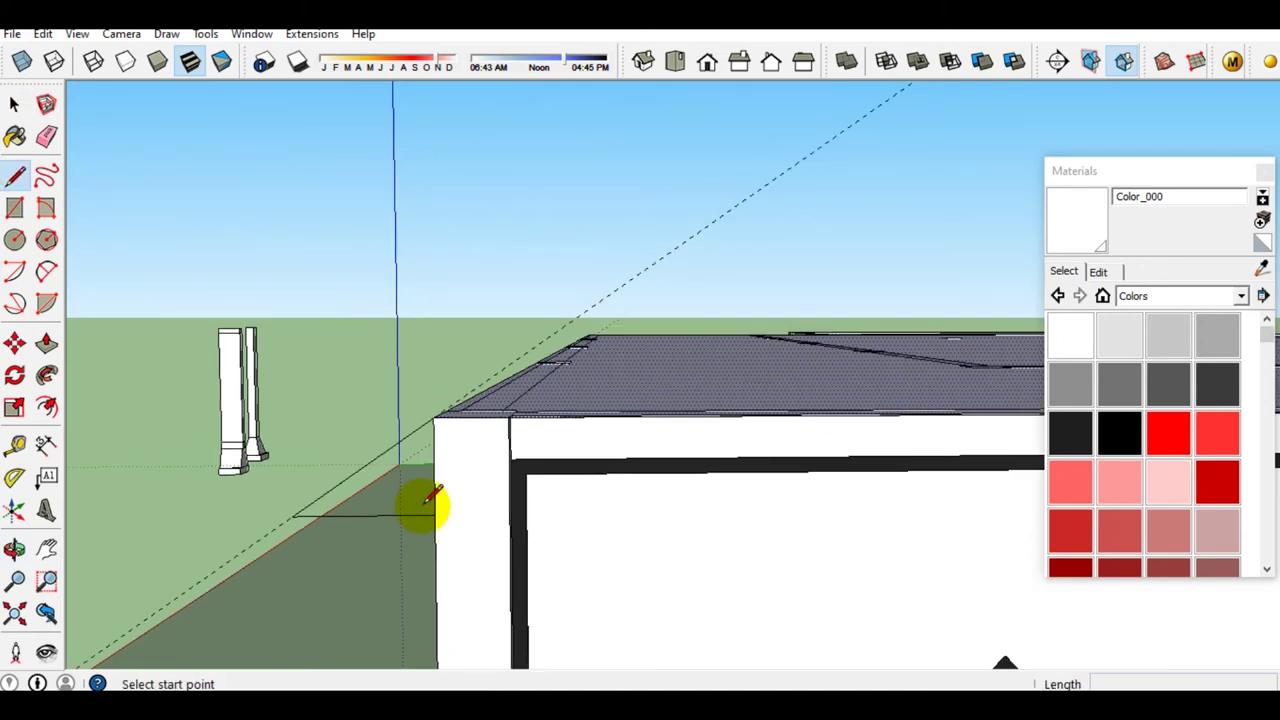
{"action": "left_click", "coordinate": [432, 418]}
{"action": "key", "text": "space"}
Close the roof outline at the front roof corner to complete the sloped roof face
{"action": "left_click", "coordinate": [408, 449]}
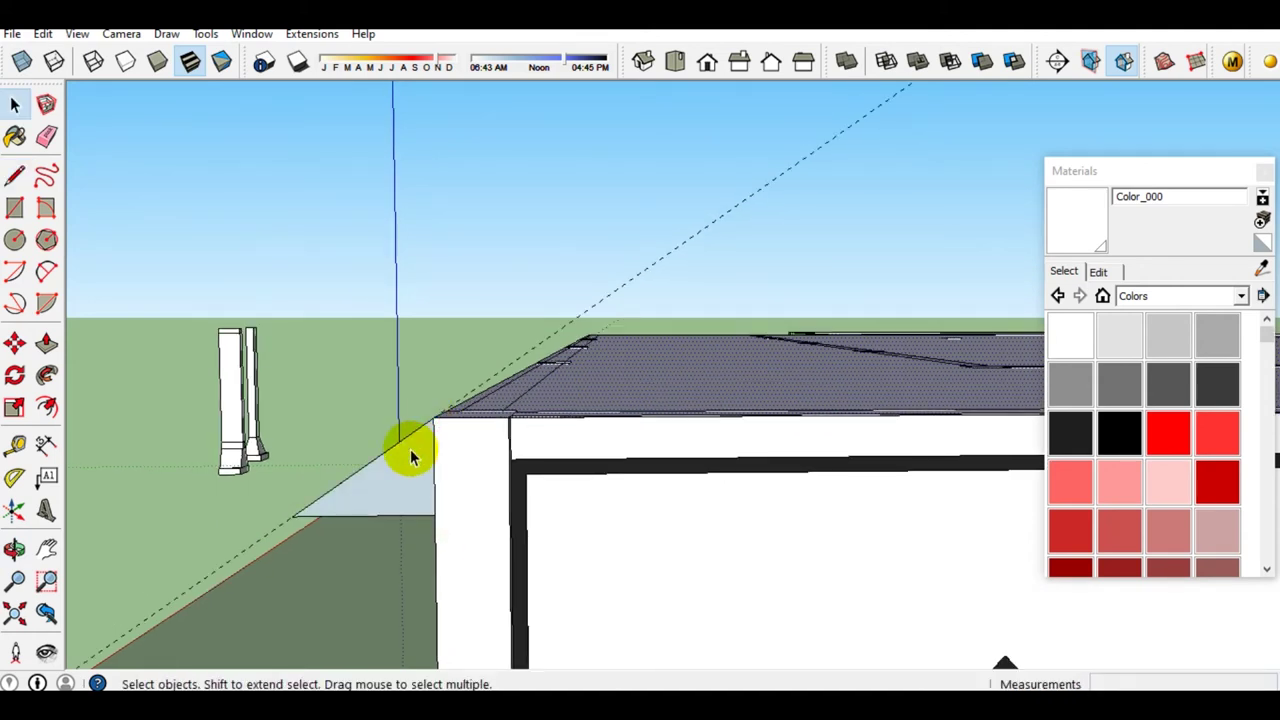
{"action": "middle_click_drag", "start_coordinate": [408, 449], "coordinate": [405, 497]}
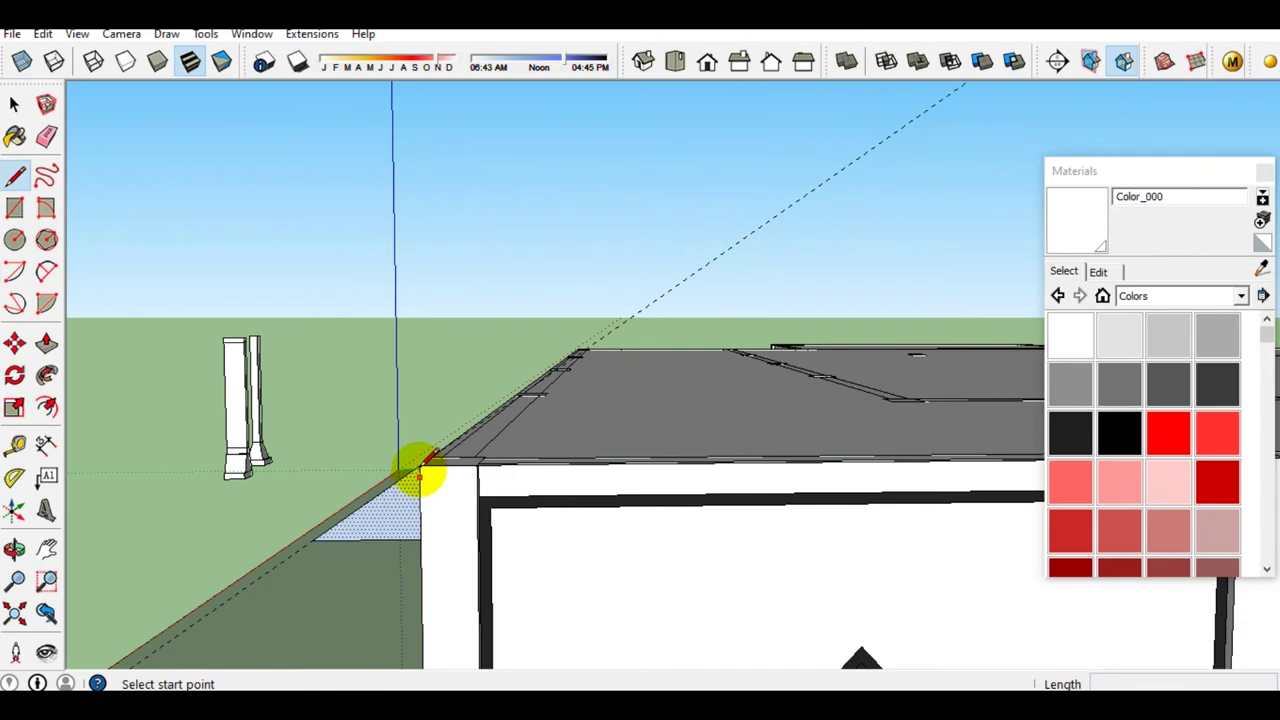
{"action": "scroll", "coordinate": [420, 467], "scroll_direction": "down", "scroll_amount": 2}
{"action": "mouse_move", "coordinate": [420, 467]}
{"action": "middle_mouse_down"}
{"action": "mouse_move", "coordinate": [594, 471]}
{"action": "mouse_move", "coordinate": [680, 514]}
{"action": "mouse_move", "coordinate": [648, 548]}
{"action": "mouse_move", "coordinate": [697, 543]}
{"action": "mouse_move", "coordinate": [720, 514]}
{"action": "mouse_move", "coordinate": [723, 409]}
{"action": "middle_mouse_up"}
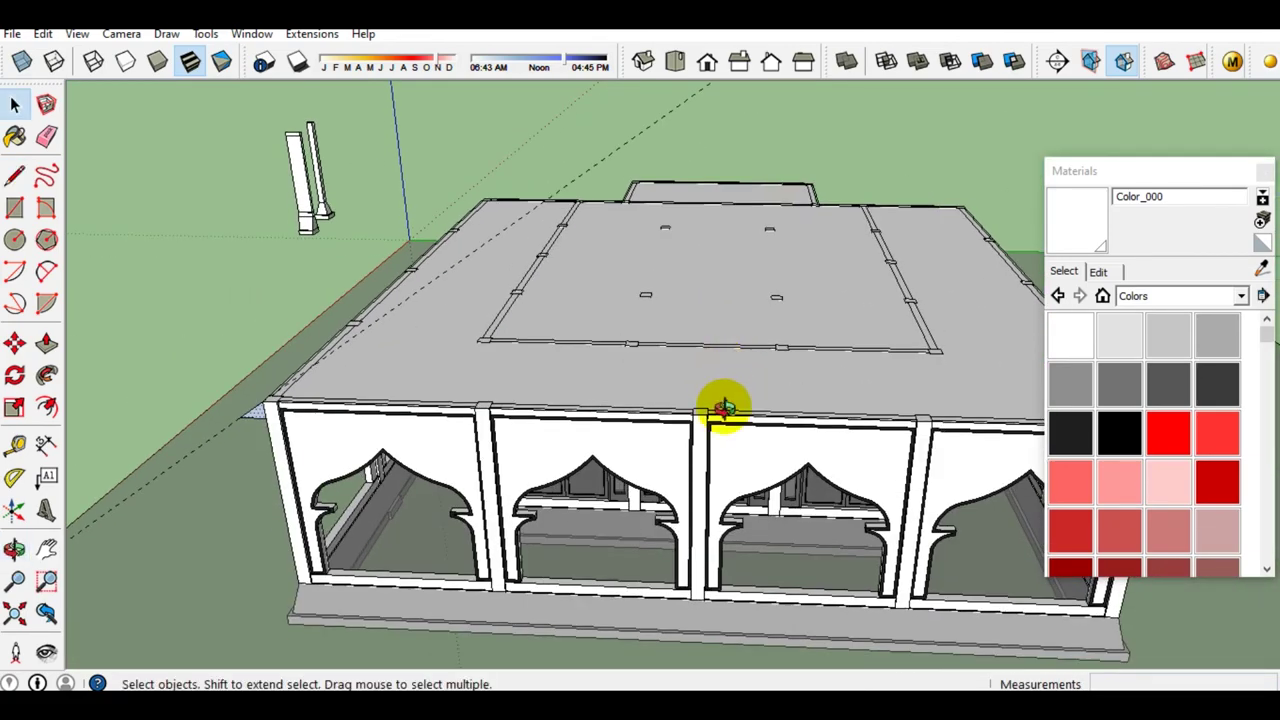
{"action": "scroll", "coordinate": [697, 455], "scroll_direction": "up", "scroll_amount": 2}
{"action": "scroll", "coordinate": [697, 455], "scroll_direction": "up", "scroll_amount": 2}
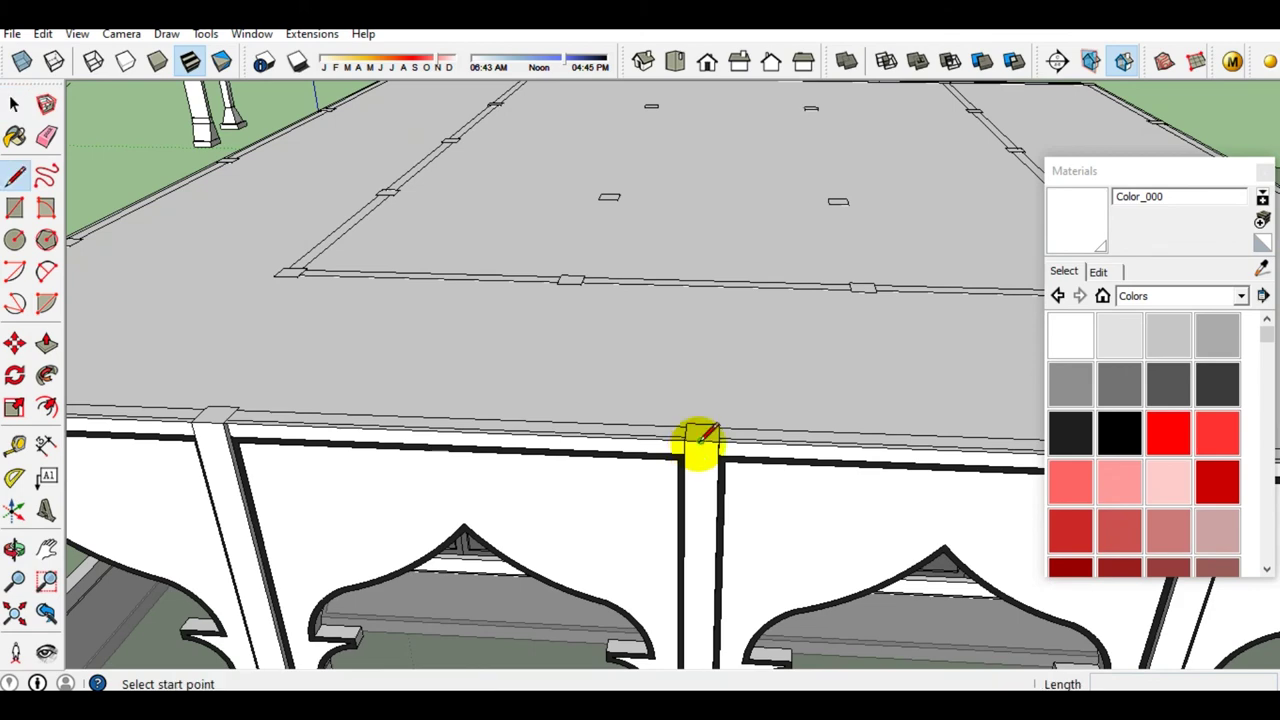
{"action": "scroll", "coordinate": [699, 437], "scroll_direction": "down", "scroll_amount": 3}
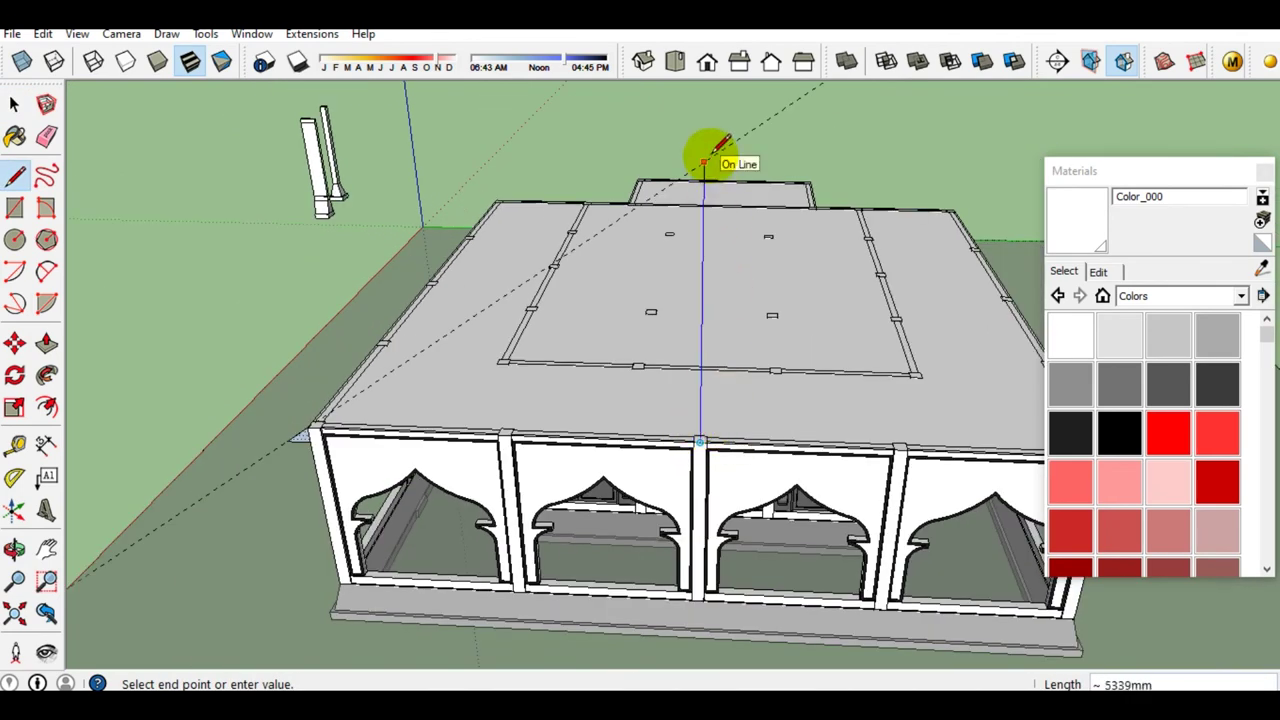
{"action": "left_click", "coordinate": [345, 432]}
{"action": "key", "text": "space"}
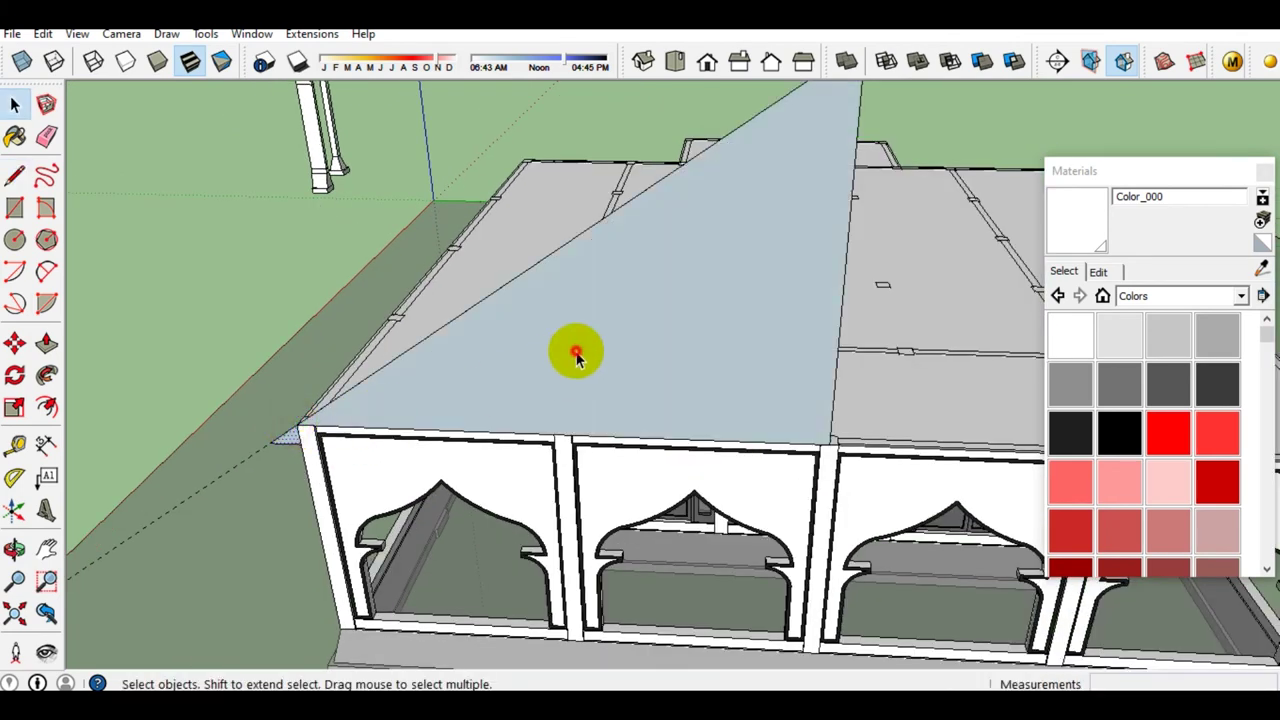
{"action": "left_click", "coordinate": [580, 352]}
{"action": "middle_click_drag", "start_coordinate": [598, 352], "coordinate": [586, 269]}
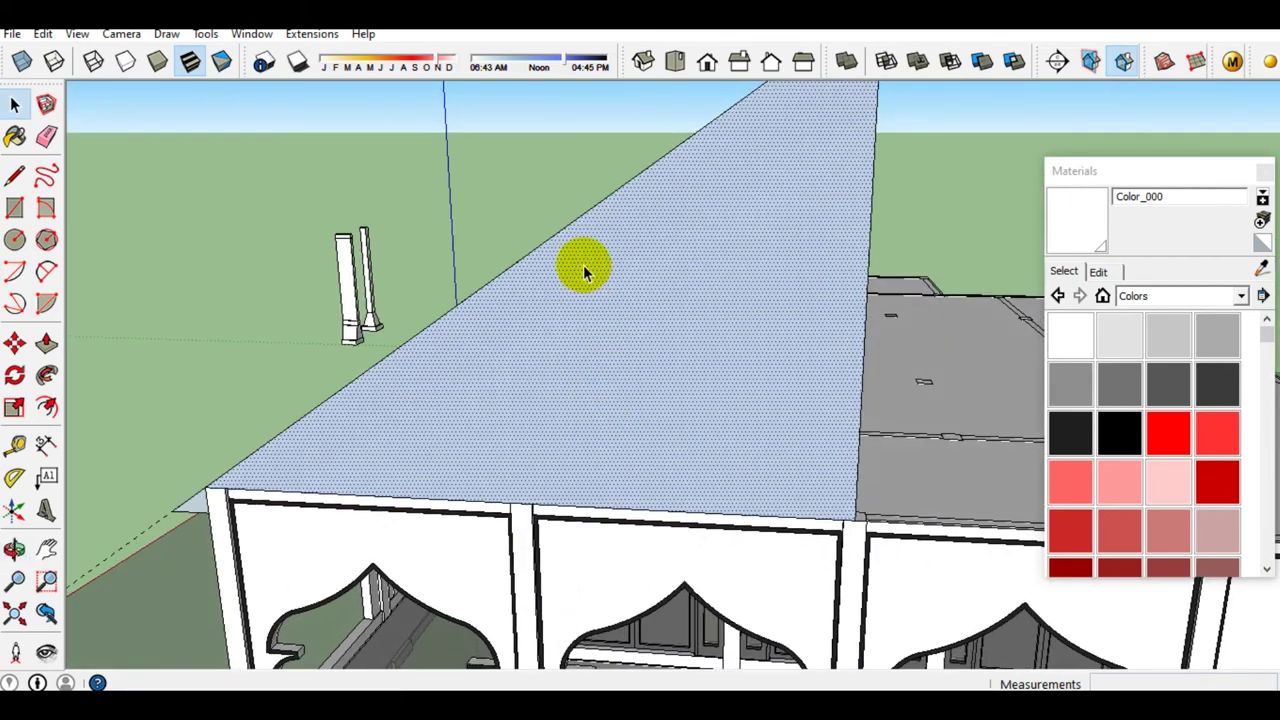
{"action": "key", "text": "t"}
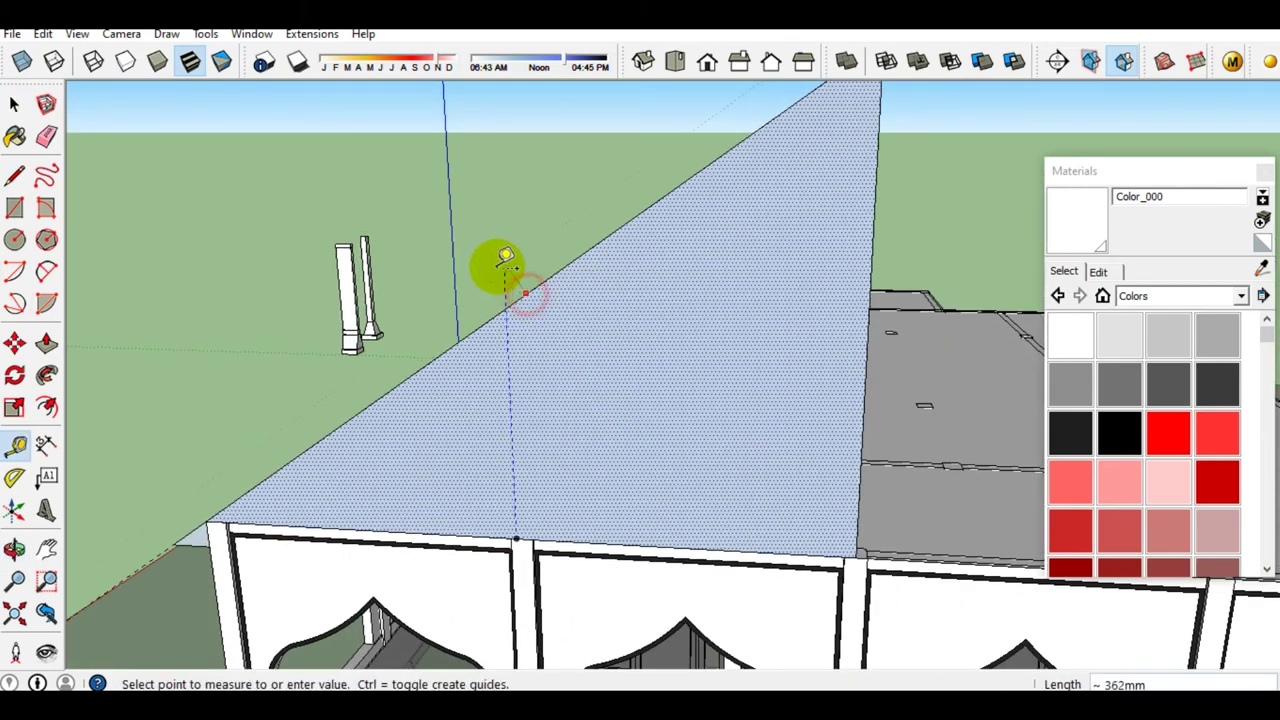
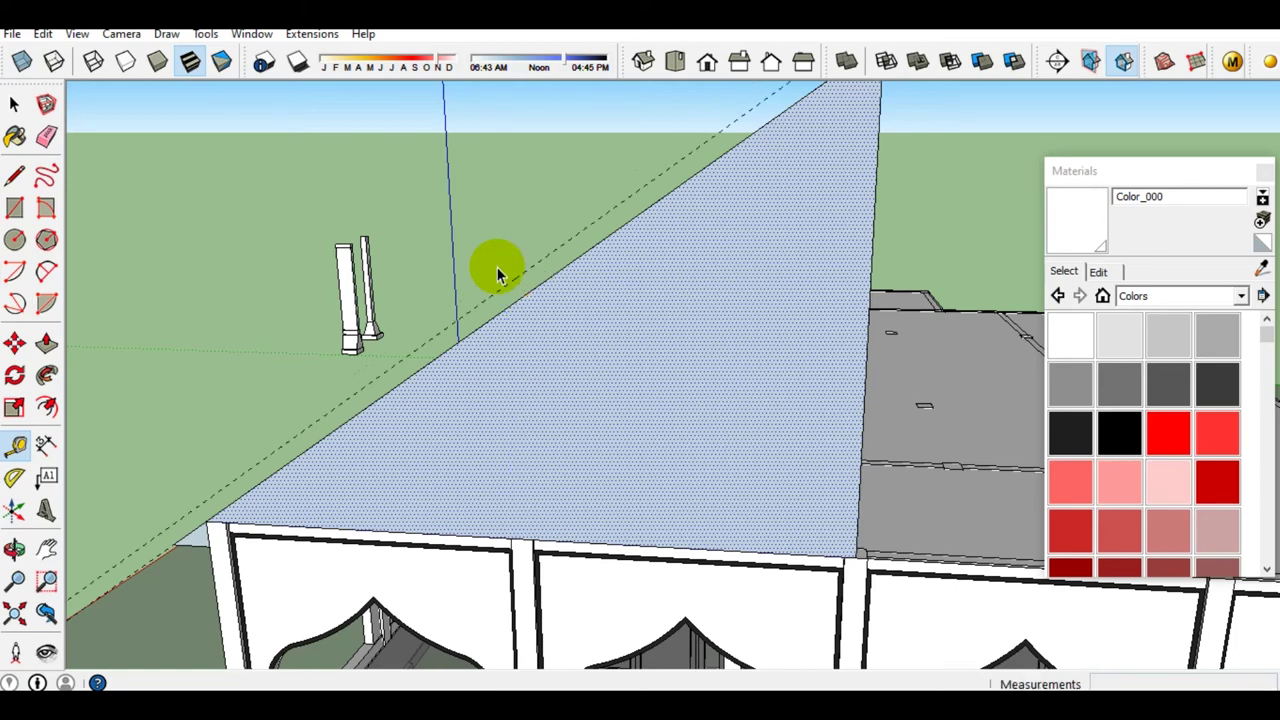
Erase the thin strip edge along the roof triangle's sloped side
{"action": "key", "text": "space"}
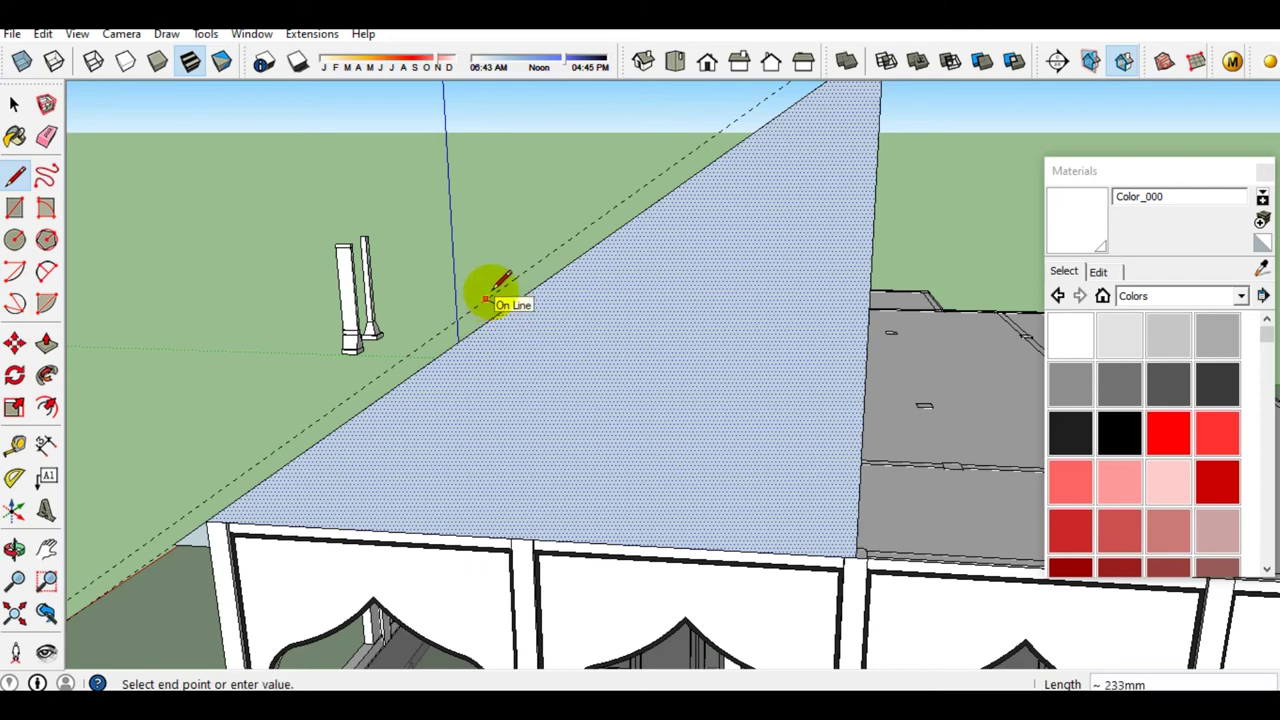
{"action": "mouse_move", "coordinate": [495, 292]}
{"action": "middle_mouse_down"}
{"action": "mouse_move", "coordinate": [586, 249]}
{"action": "mouse_move", "coordinate": [551, 343]}
{"action": "middle_mouse_up"}
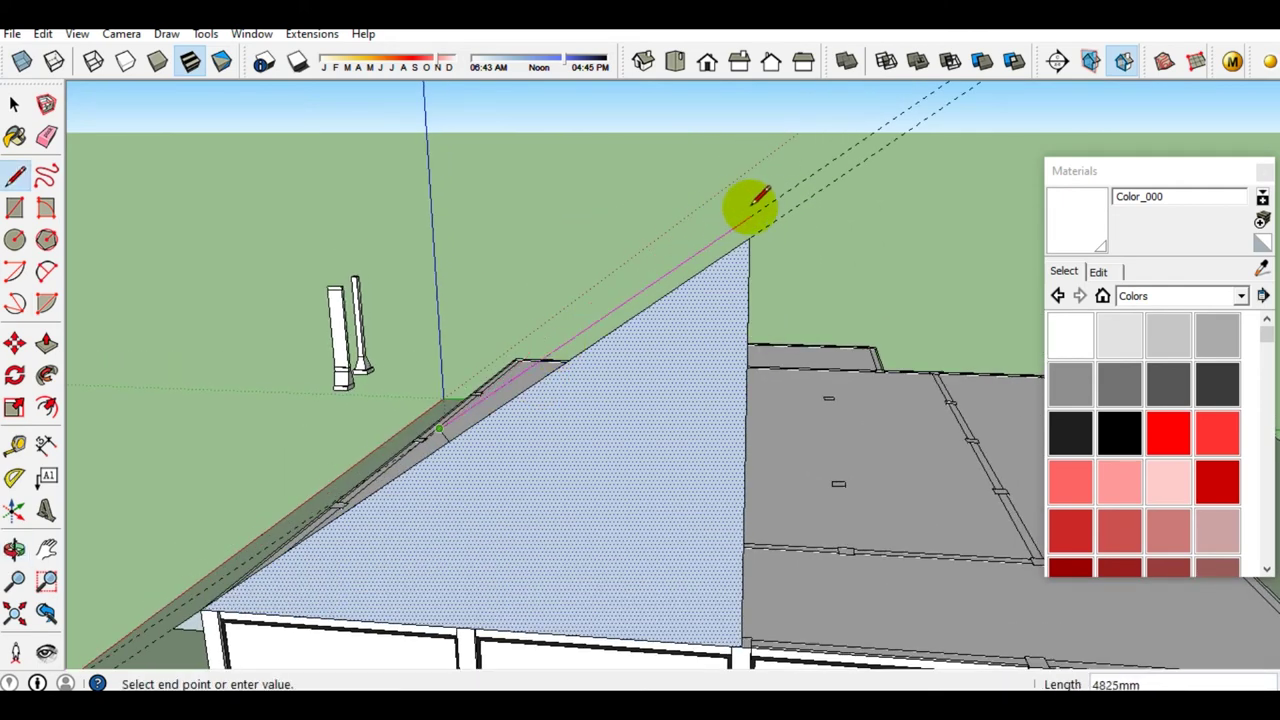
{"action": "key", "text": "space"}
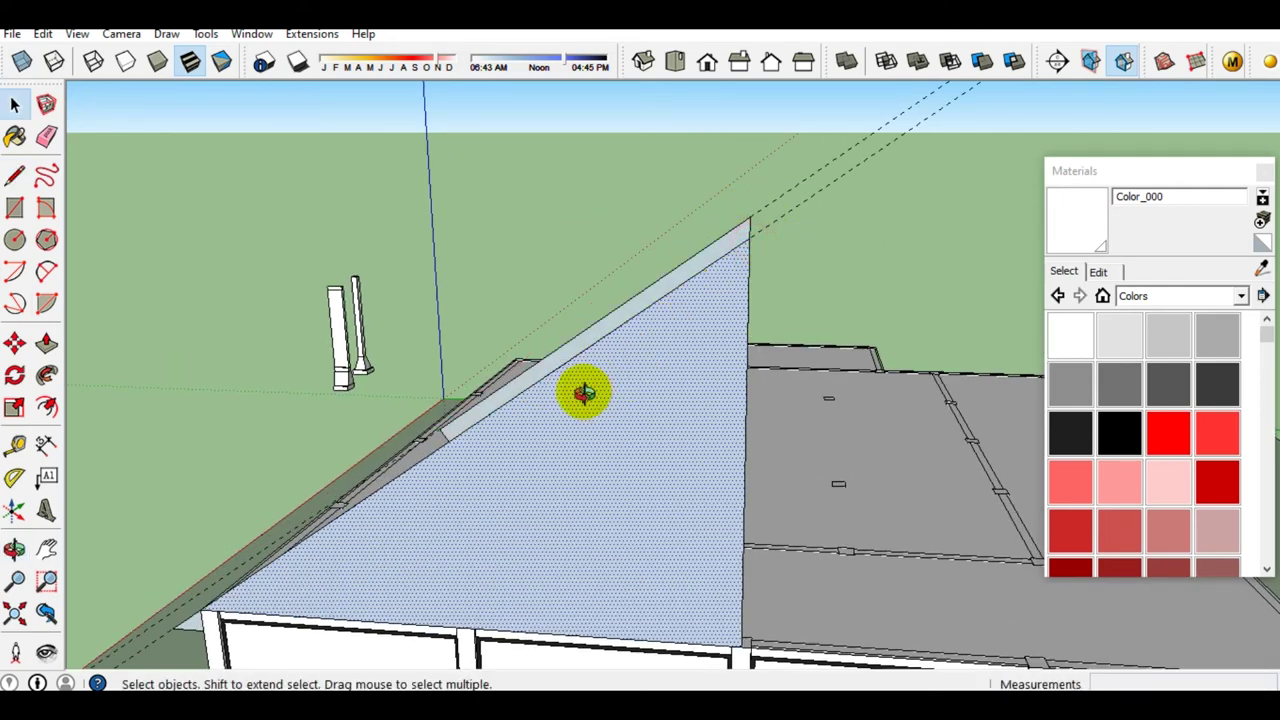
{"action": "middle_click_drag", "start_coordinate": [586, 400], "coordinate": [586, 366]}
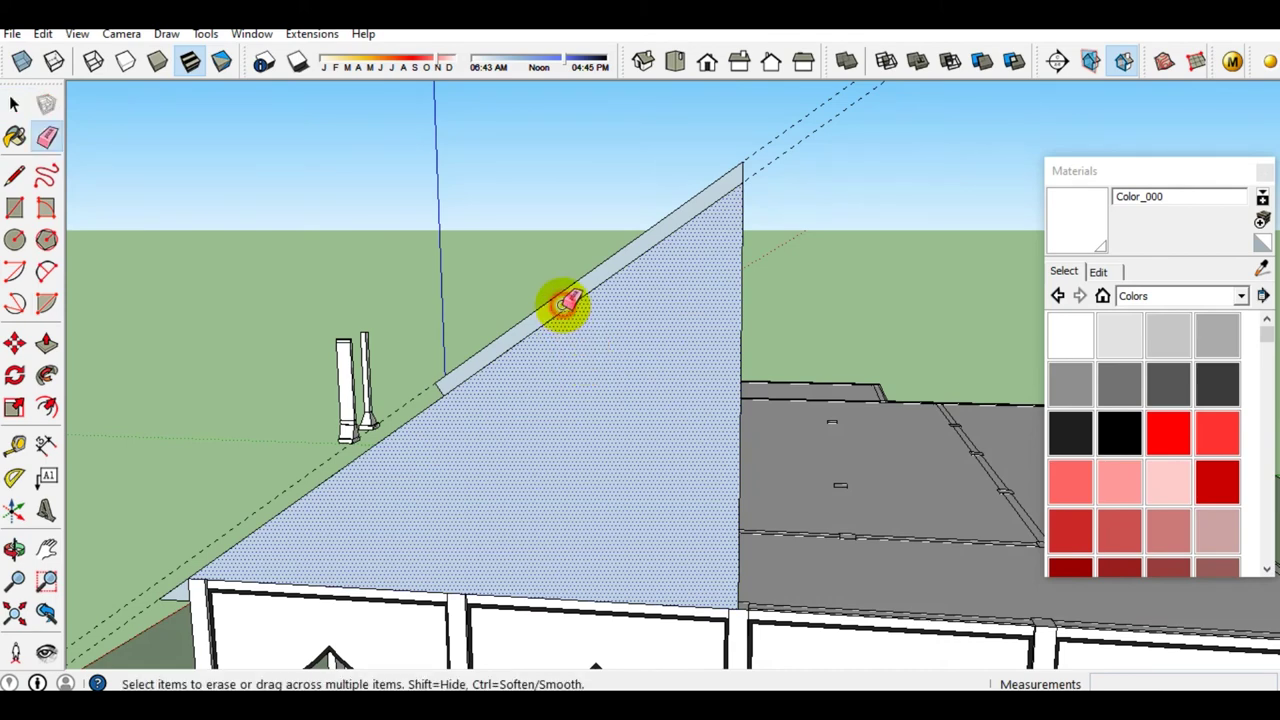
{"action": "left_click", "coordinate": [572, 312]}
{"action": "key", "text": "space"}
Orbit and zoom around the gable to confirm one clean triangular face remains
{"action": "mouse_move", "coordinate": [571, 306]}
{"action": "middle_mouse_down"}
{"action": "mouse_move", "coordinate": [354, 497]}
{"action": "mouse_move", "coordinate": [326, 486]}
{"action": "mouse_move", "coordinate": [497, 360]}
{"action": "middle_mouse_up"}
{"action": "scroll", "coordinate": [497, 360], "scroll_direction": "up", "scroll_amount": 2}
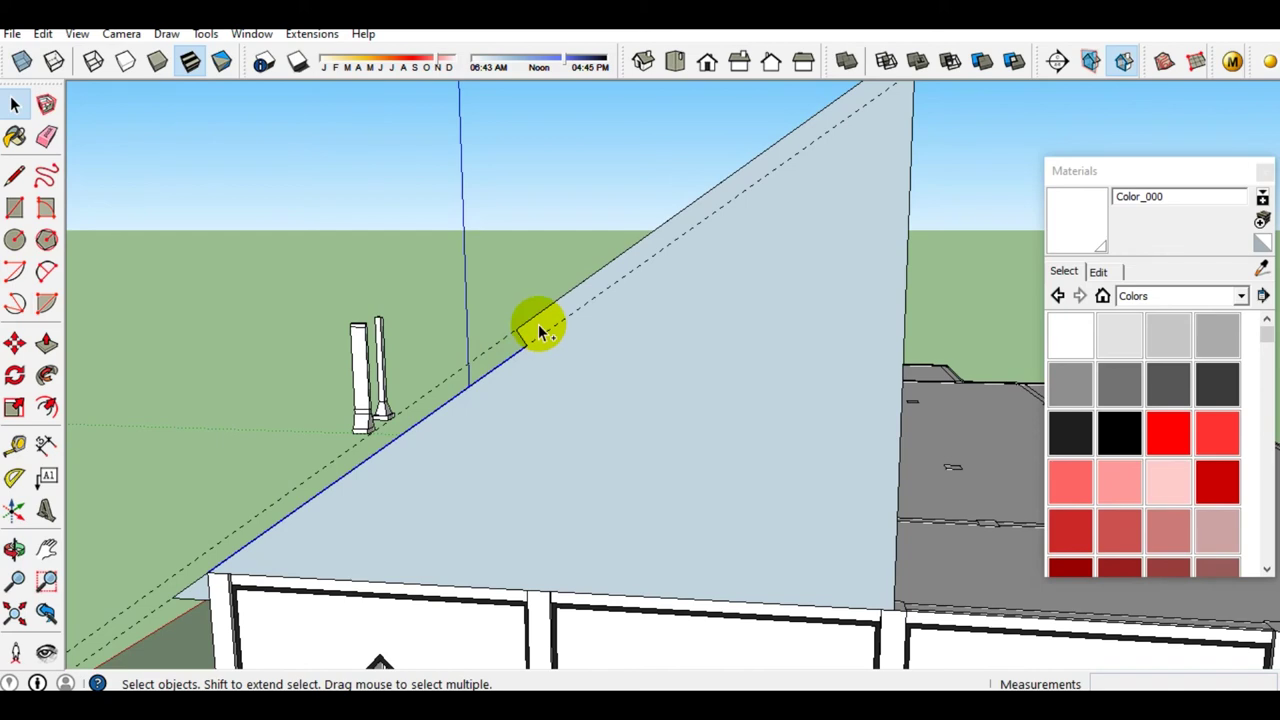
{"action": "scroll", "coordinate": [538, 332], "scroll_direction": "down", "scroll_amount": 1}
{"action": "middle_click_drag", "start_coordinate": [470, 452], "coordinate": [596, 370], "text": "shift"}
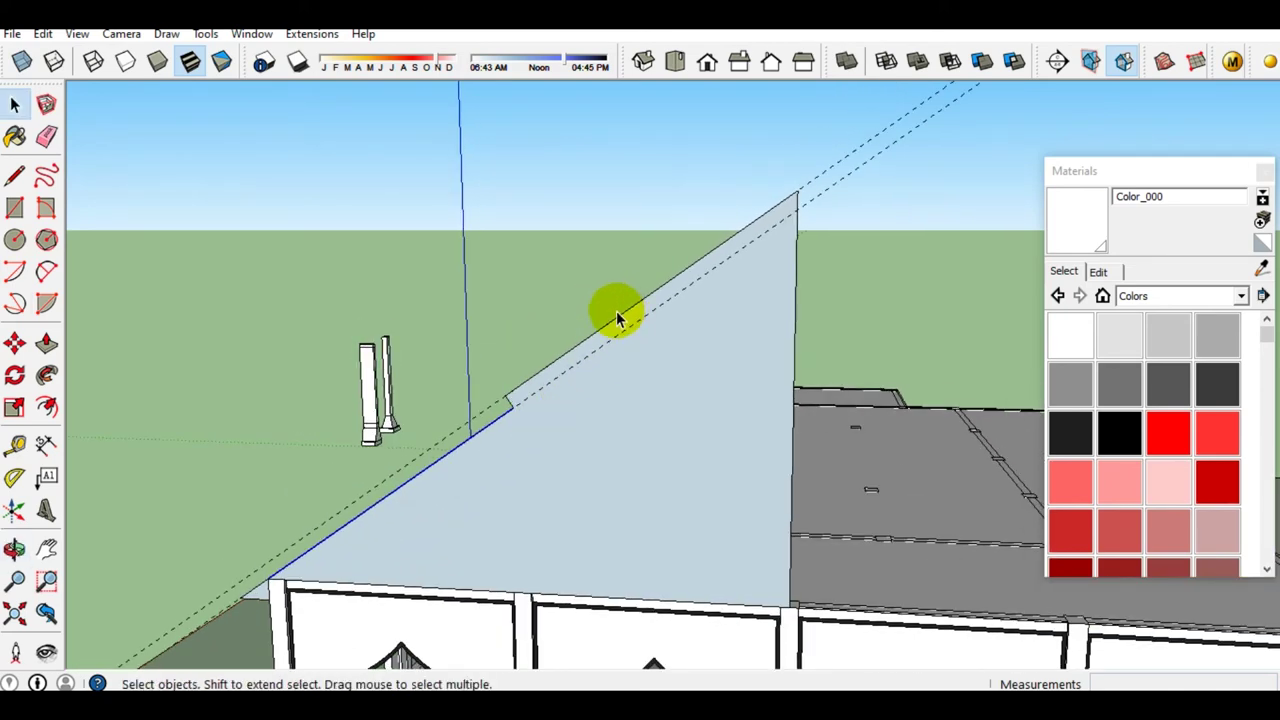
{"action": "scroll", "coordinate": [565, 362], "scroll_direction": "up", "scroll_amount": 1}
{"action": "scroll", "coordinate": [510, 428], "scroll_direction": "up", "scroll_amount": 1}
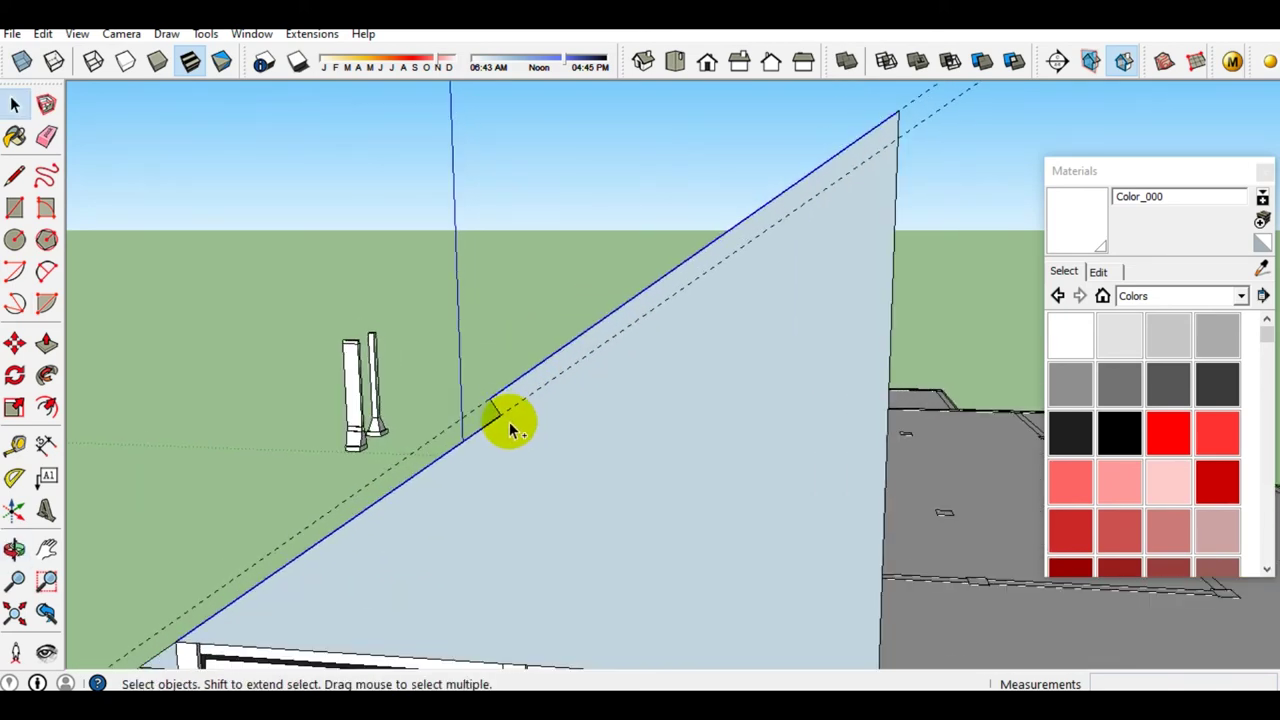
{"action": "scroll", "coordinate": [497, 413], "scroll_direction": "down", "scroll_amount": 2}
{"action": "scroll", "coordinate": [404, 495], "scroll_direction": "up", "scroll_amount": 2}
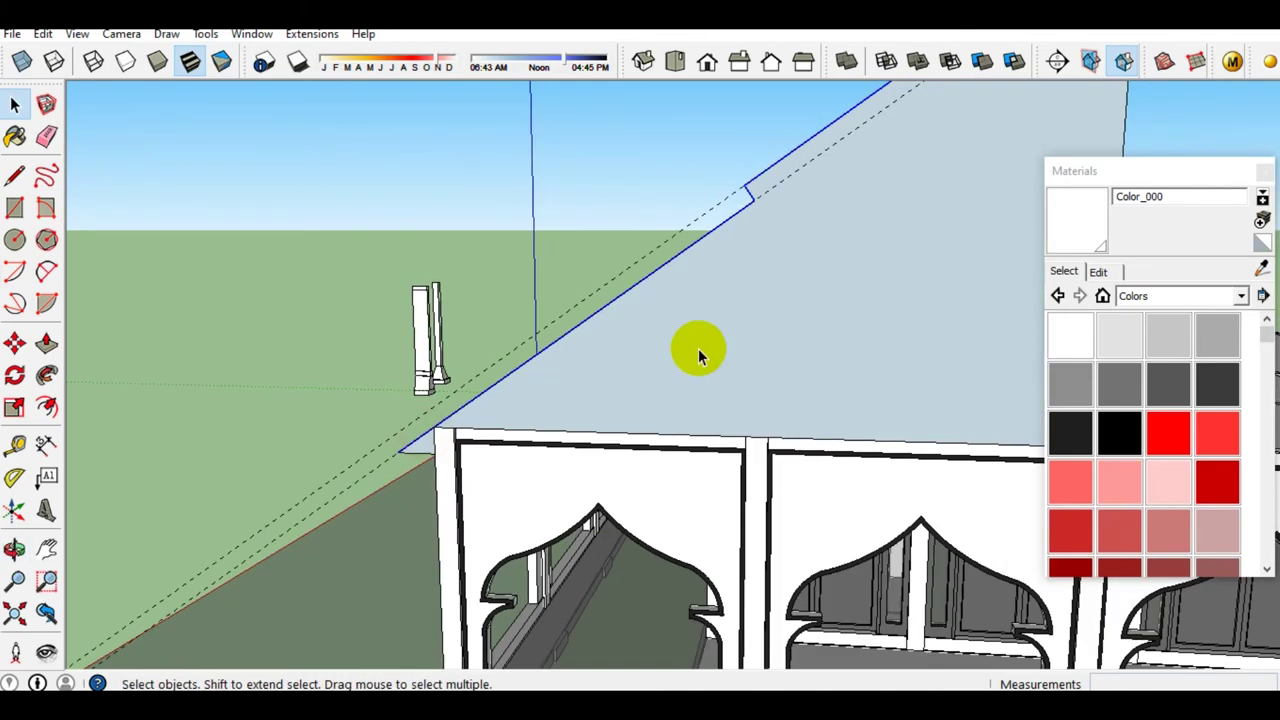
{"action": "middle_click_drag", "start_coordinate": [700, 349], "coordinate": [733, 324]}
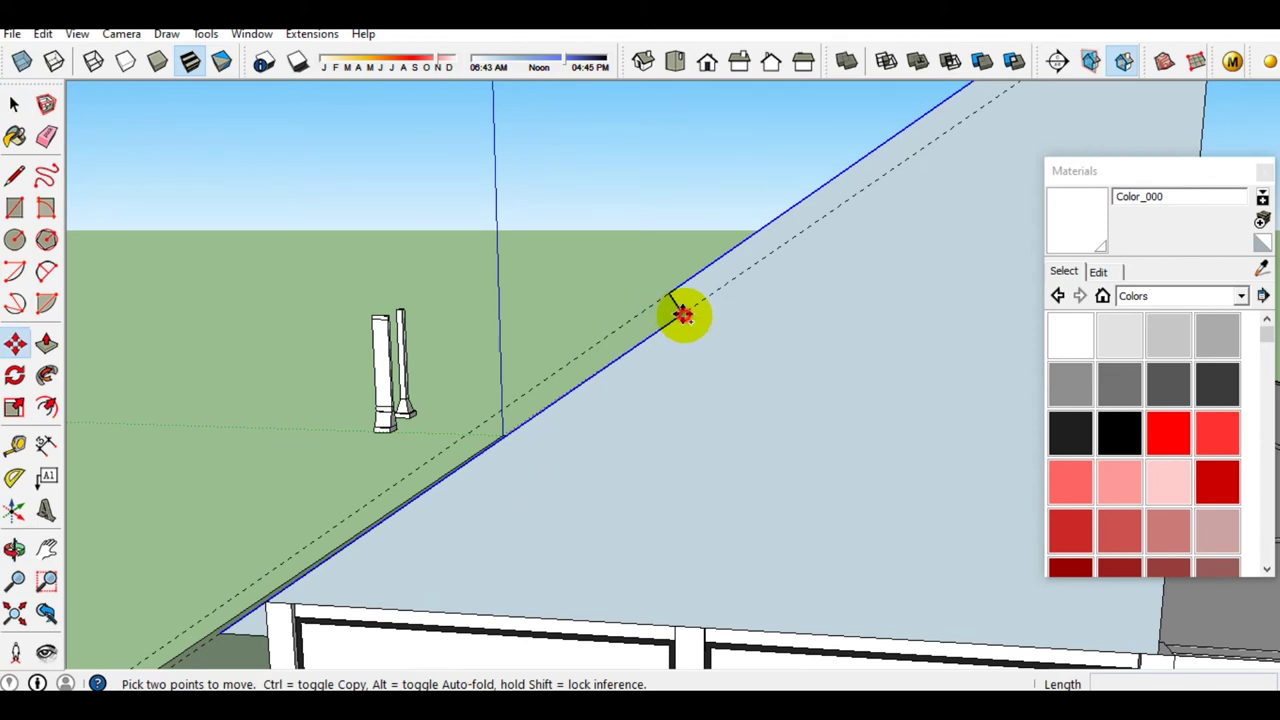
Copy the sloped roof edge 300mm upward with Move+Ctrl
{"action": "key", "text": "ctrl"}
{"action": "left_click", "coordinate": [683, 316]}
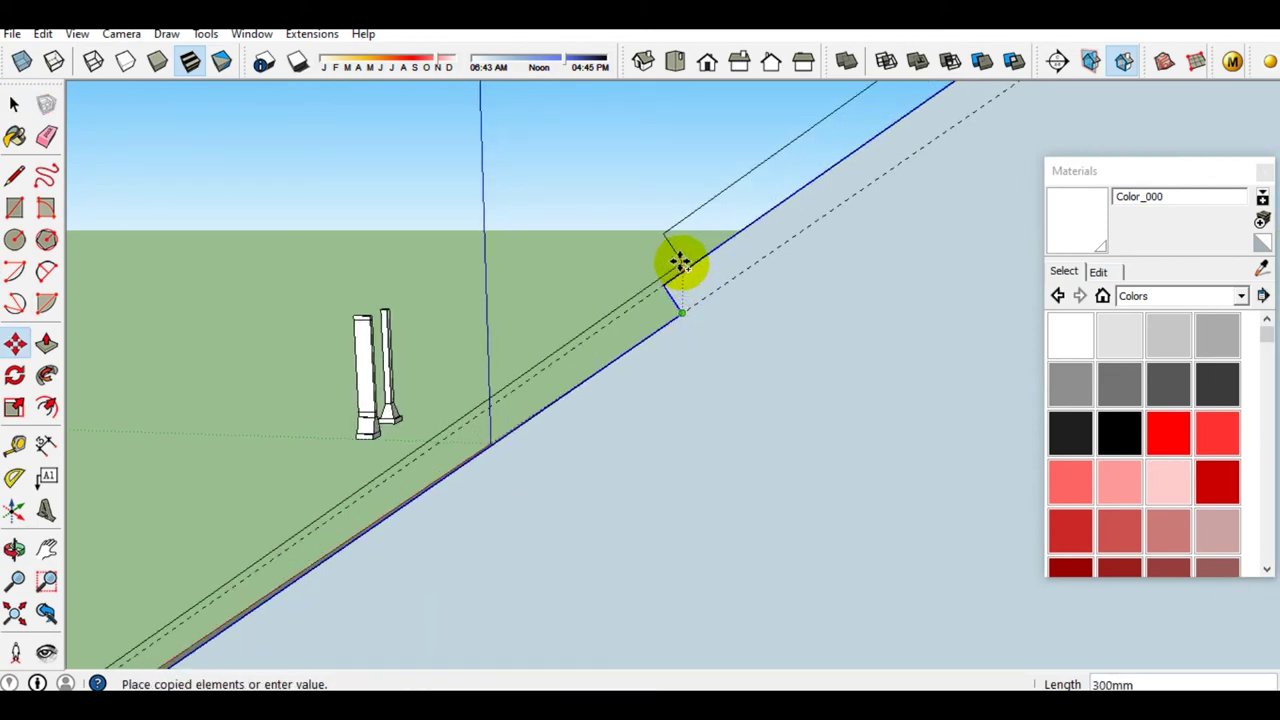
{"action": "left_click", "coordinate": [684, 268]}
{"action": "key", "text": "space"}
{"action": "mouse_move", "coordinate": [686, 266]}
{"action": "middle_mouse_down"}
{"action": "mouse_move", "coordinate": [737, 277]}
{"action": "mouse_move", "coordinate": [614, 423]}
{"action": "mouse_move", "coordinate": [484, 451]}
{"action": "mouse_move", "coordinate": [657, 395]}
{"action": "middle_mouse_up"}
Draw a line at the eave joining the copied edge's lower end to the original slope
{"action": "key", "text": "l"}
{"action": "middle_click_drag", "start_coordinate": [580, 491], "coordinate": [565, 415]}
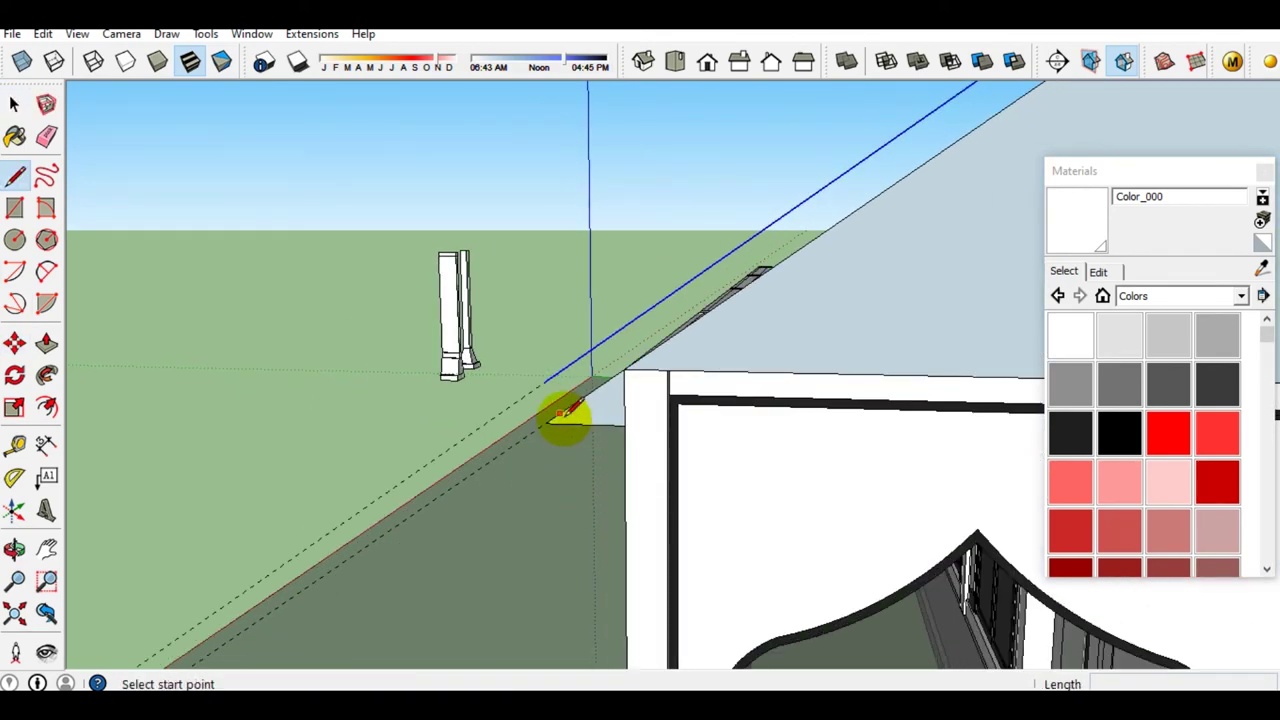
{"action": "left_click", "coordinate": [546, 424]}
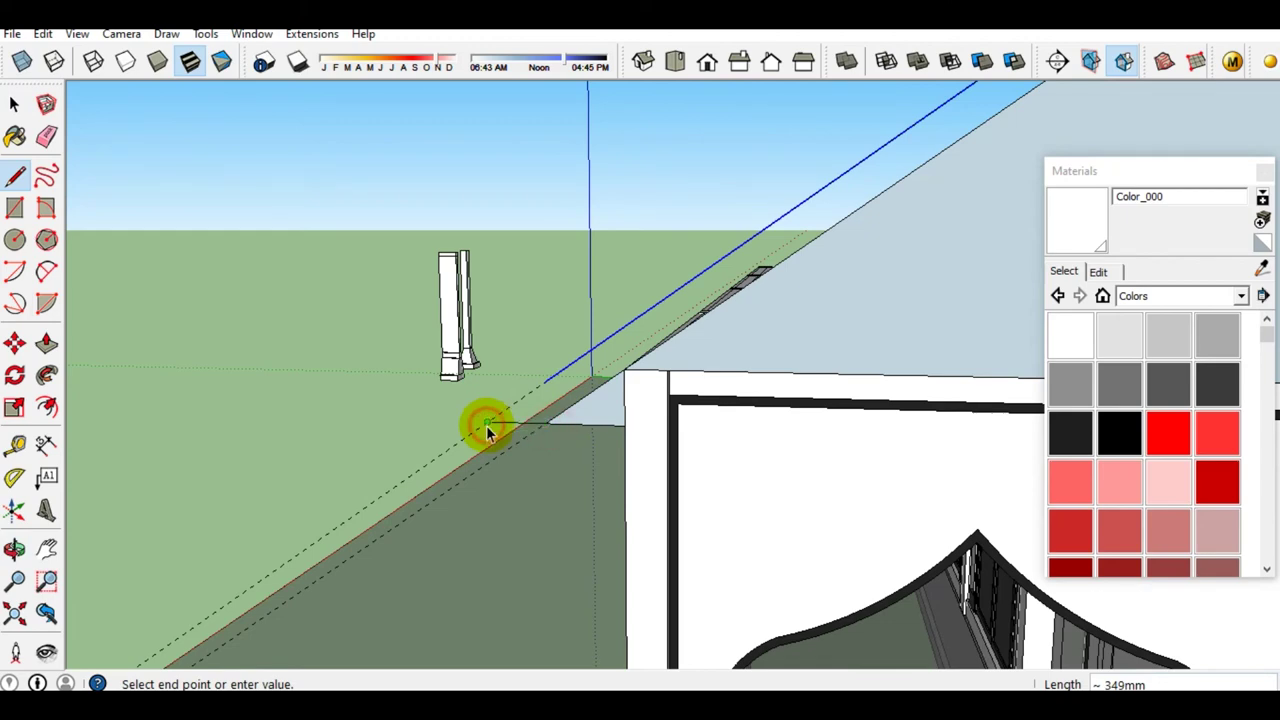
{"action": "key", "text": "space"}
{"action": "key", "text": "l"}
{"action": "left_click", "coordinate": [493, 421]}
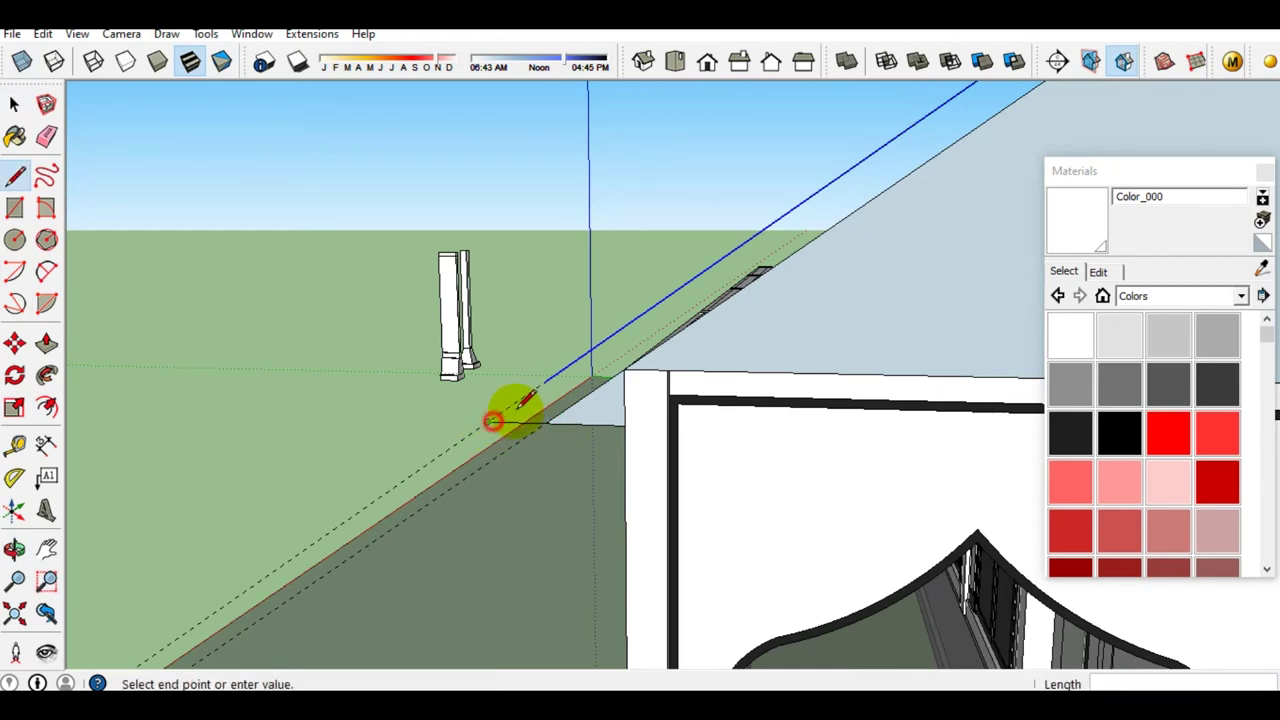
{"action": "left_click", "coordinate": [547, 381]}
{"action": "key", "text": "space"}
{"action": "mouse_move", "coordinate": [571, 371]}
{"action": "middle_mouse_down"}
{"action": "mouse_move", "coordinate": [886, 286]}
{"action": "mouse_move", "coordinate": [778, 338]}
{"action": "mouse_move", "coordinate": [851, 274]}
{"action": "mouse_move", "coordinate": [858, 338]}
{"action": "middle_mouse_up"}
{"action": "scroll", "coordinate": [862, 330], "scroll_direction": "up", "scroll_amount": 3}
{"action": "scroll", "coordinate": [866, 323], "scroll_direction": "up", "scroll_amount": 2}
Draw a vertical line up from the roof's top vertex to close the overhang strip
{"action": "key", "text": "l"}
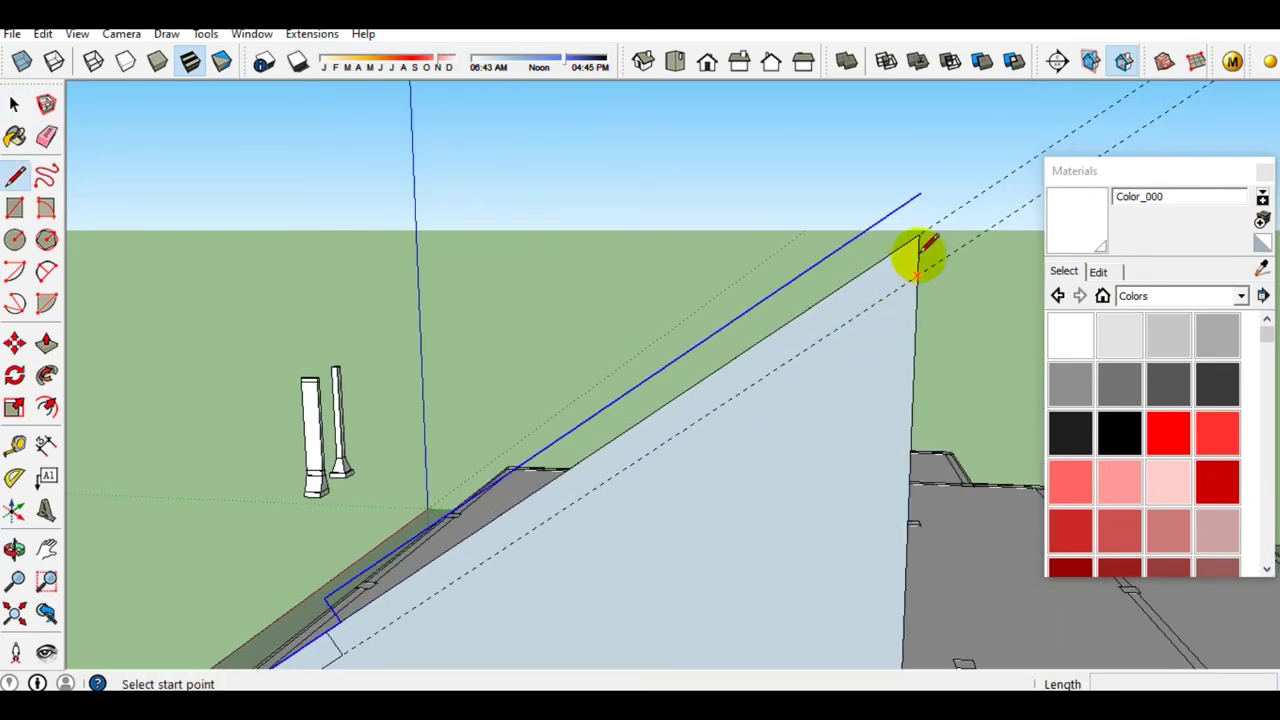
{"action": "left_click", "coordinate": [920, 238]}
{"action": "left_click", "coordinate": [924, 193]}
{"action": "key", "text": "space"}
{"action": "mouse_move", "coordinate": [871, 223]}
{"action": "middle_mouse_down"}
{"action": "mouse_move", "coordinate": [618, 487]}
{"action": "mouse_move", "coordinate": [671, 399]}
{"action": "middle_mouse_up"}
{"action": "scroll", "coordinate": [613, 425], "scroll_direction": "up", "scroll_amount": 2}
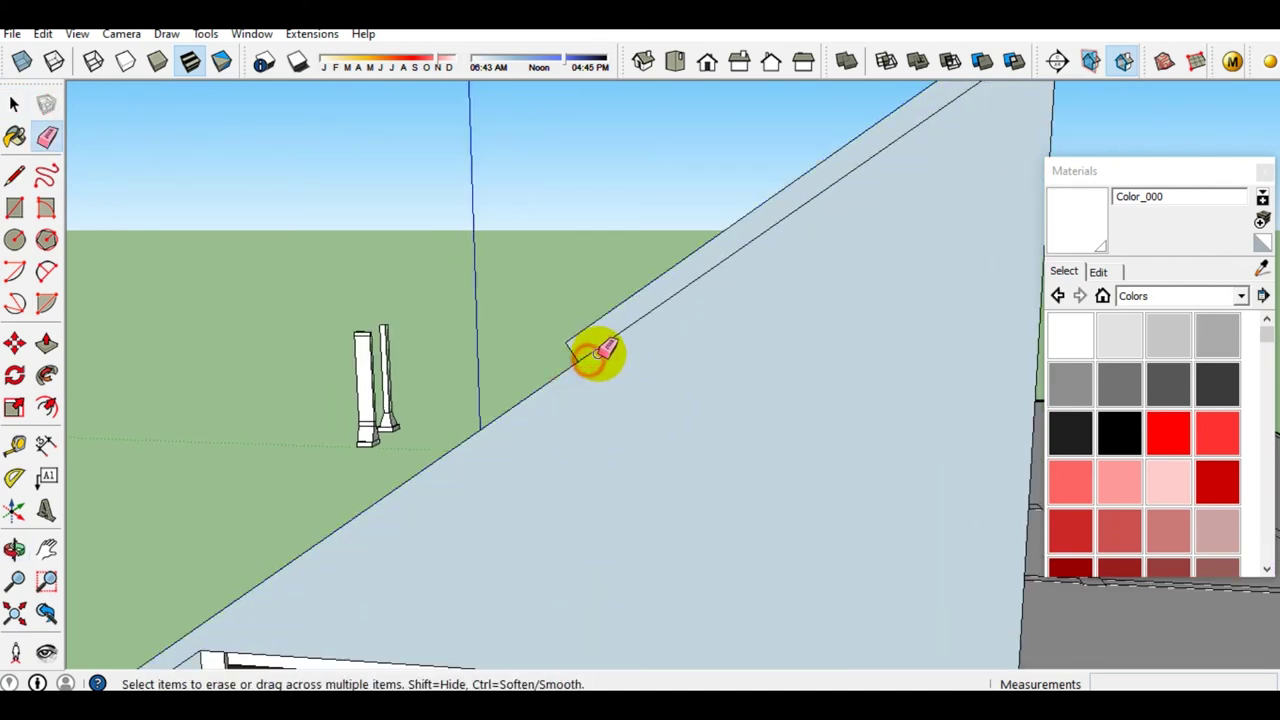
{"action": "scroll", "coordinate": [665, 305], "scroll_direction": "down", "scroll_amount": 2}
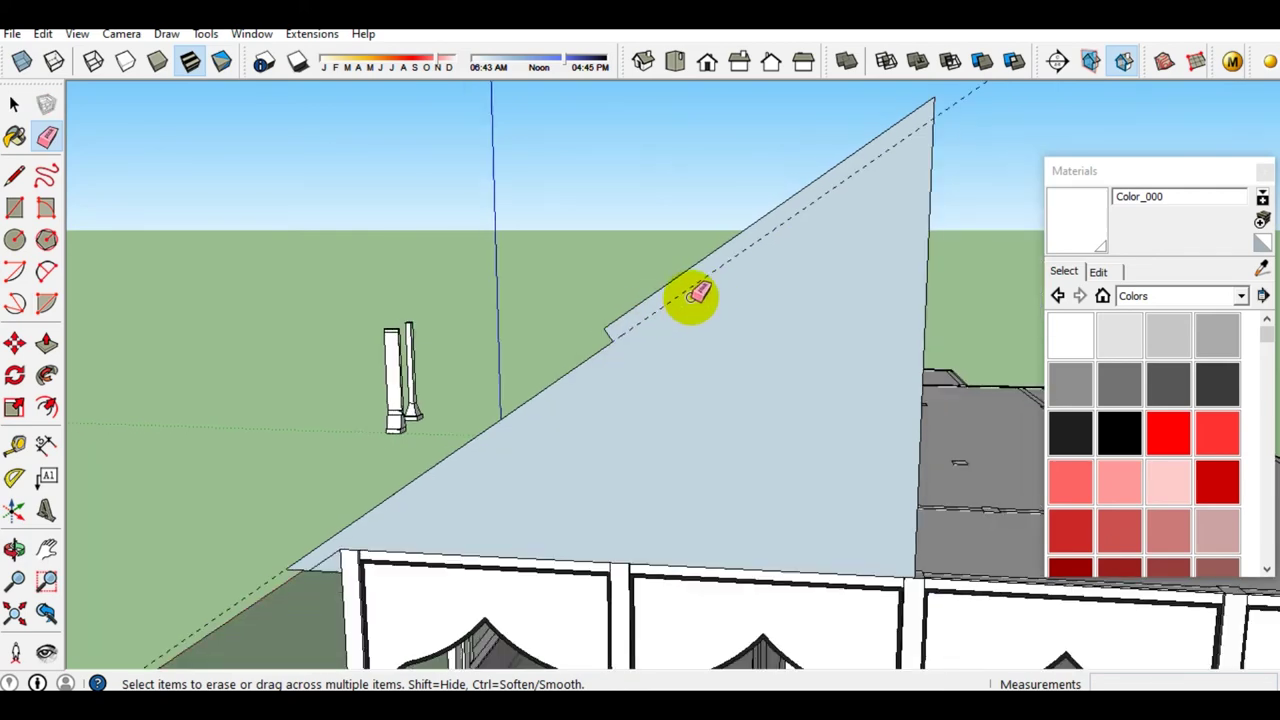
{"action": "scroll", "coordinate": [705, 285], "scroll_direction": "down", "scroll_amount": 1}
{"action": "mouse_move", "coordinate": [709, 327]}
{"action": "middle_mouse_down"}
{"action": "mouse_move", "coordinate": [337, 471]}
{"action": "mouse_move", "coordinate": [531, 377]}
{"action": "mouse_move", "coordinate": [641, 405]}
{"action": "middle_mouse_up"}
Orbit around the roof slopes to the eave end beside the arches with the Eraser ready
{"action": "key", "text": "space"}
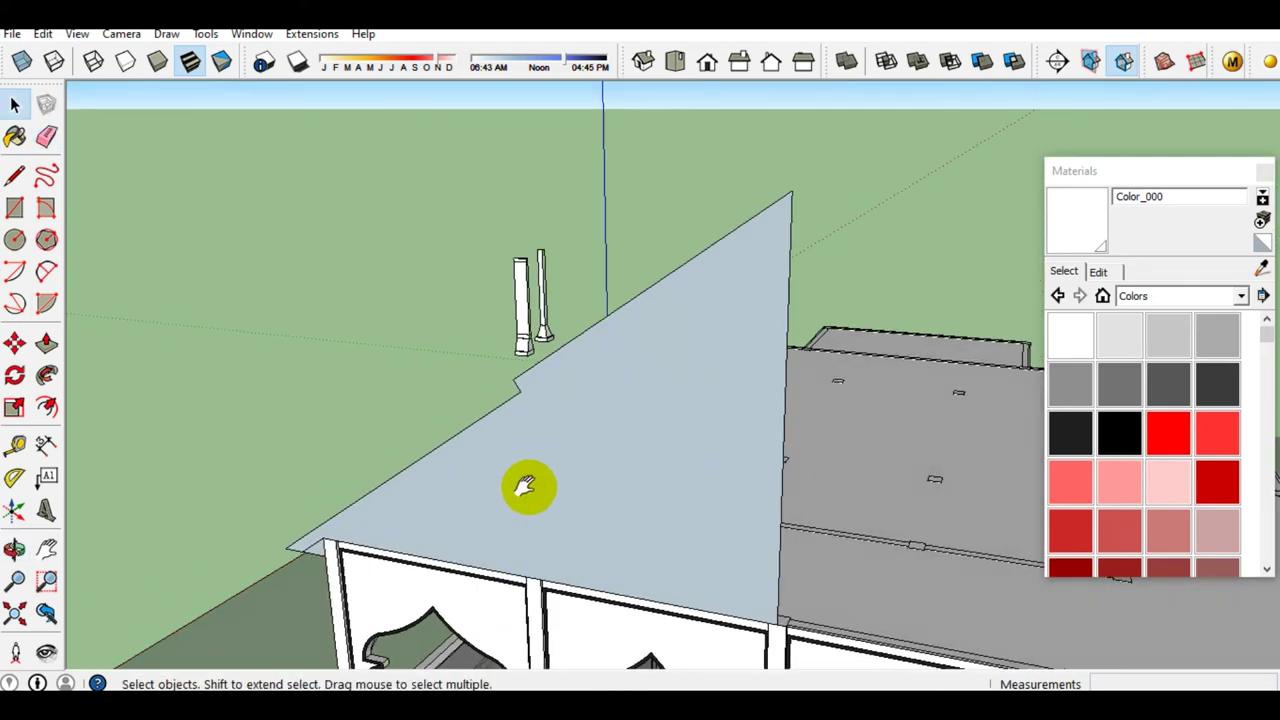
{"action": "scroll", "coordinate": [428, 451], "scroll_direction": "up", "scroll_amount": 2}
{"action": "scroll", "coordinate": [344, 447], "scroll_direction": "up", "scroll_amount": 2}
{"action": "scroll", "coordinate": [440, 397], "scroll_direction": "up", "scroll_amount": 1}
{"action": "key", "text": "e"}
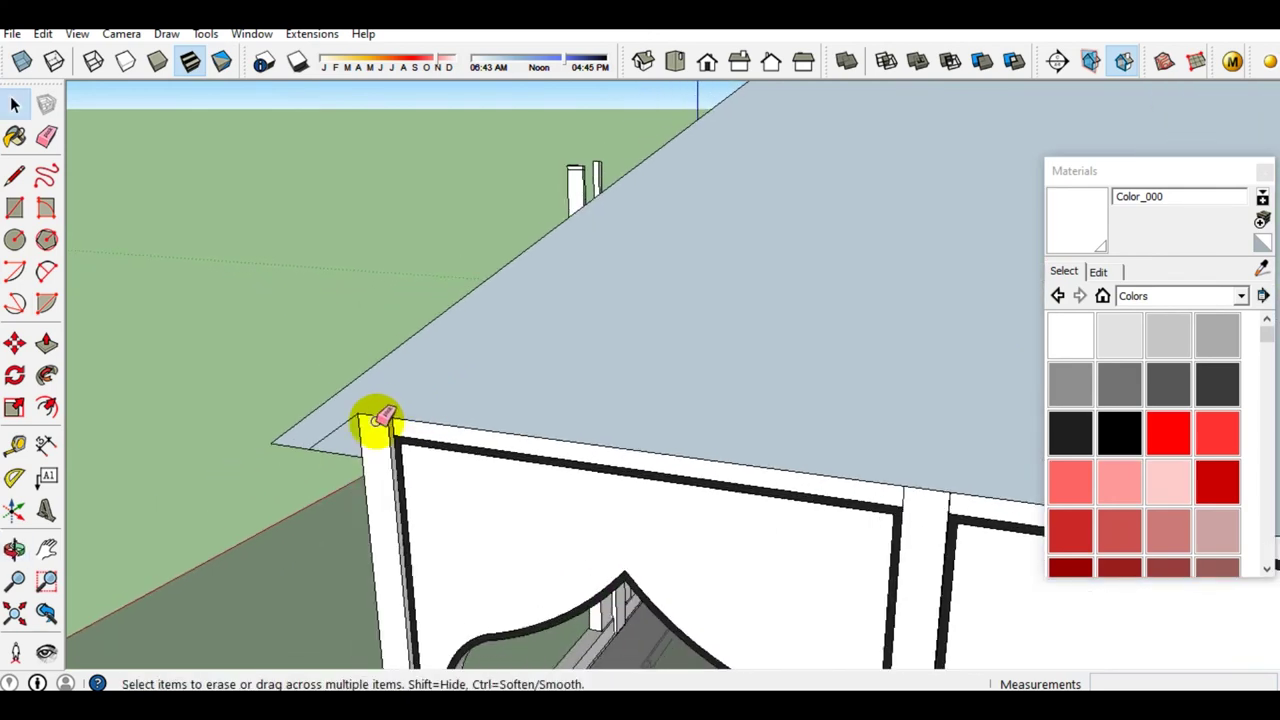
{"action": "scroll", "coordinate": [345, 425], "scroll_direction": "up", "scroll_amount": 1}
{"action": "mouse_move", "coordinate": [337, 423]}
{"action": "middle_mouse_down"}
{"action": "mouse_move", "coordinate": [808, 446]}
{"action": "mouse_move", "coordinate": [357, 465]}
{"action": "mouse_move", "coordinate": [443, 437]}
{"action": "mouse_move", "coordinate": [314, 471]}
{"action": "mouse_move", "coordinate": [583, 446]}
{"action": "mouse_move", "coordinate": [652, 487]}
{"action": "mouse_move", "coordinate": [391, 486]}
{"action": "mouse_move", "coordinate": [400, 466]}
{"action": "mouse_move", "coordinate": [557, 394]}
{"action": "middle_mouse_up"}
{"action": "mouse_move", "coordinate": [400, 377]}
{"action": "middle_mouse_down"}
{"action": "mouse_move", "coordinate": [614, 277]}
{"action": "mouse_move", "coordinate": [425, 335]}
{"action": "mouse_move", "coordinate": [371, 380]}
{"action": "mouse_move", "coordinate": [404, 356]}
{"action": "mouse_move", "coordinate": [371, 377]}
{"action": "mouse_move", "coordinate": [386, 363]}
{"action": "middle_mouse_up"}
Draw a small triangle hanging below the eave tip
{"action": "key", "text": "l"}
{"action": "key", "text": "space"}
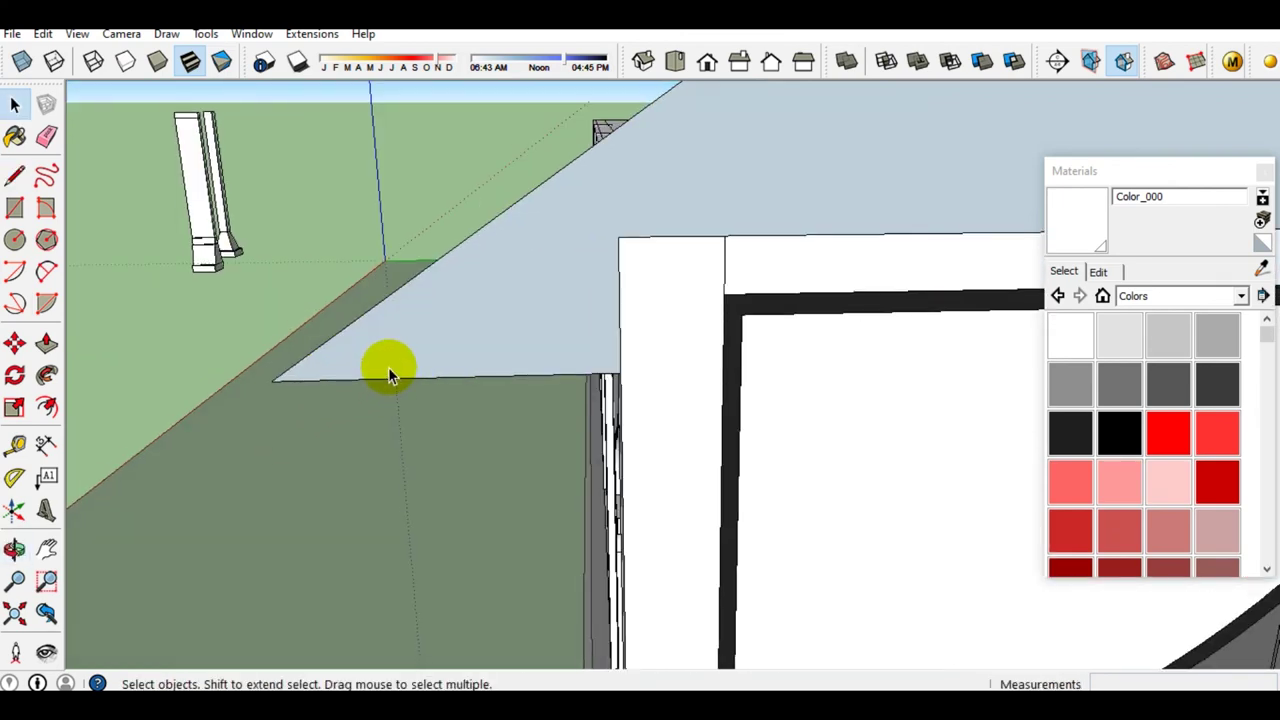
{"action": "key", "text": "l"}
{"action": "left_click", "coordinate": [396, 379]}
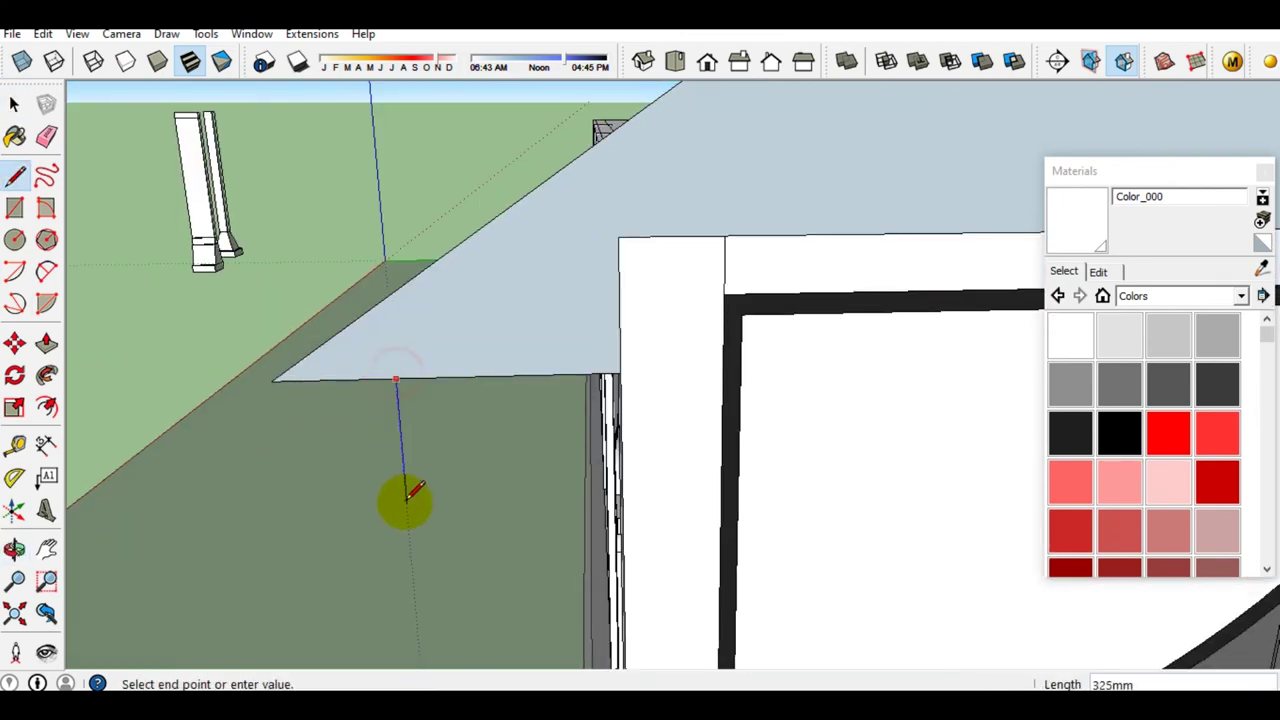
{"action": "left_click", "coordinate": [405, 500]}
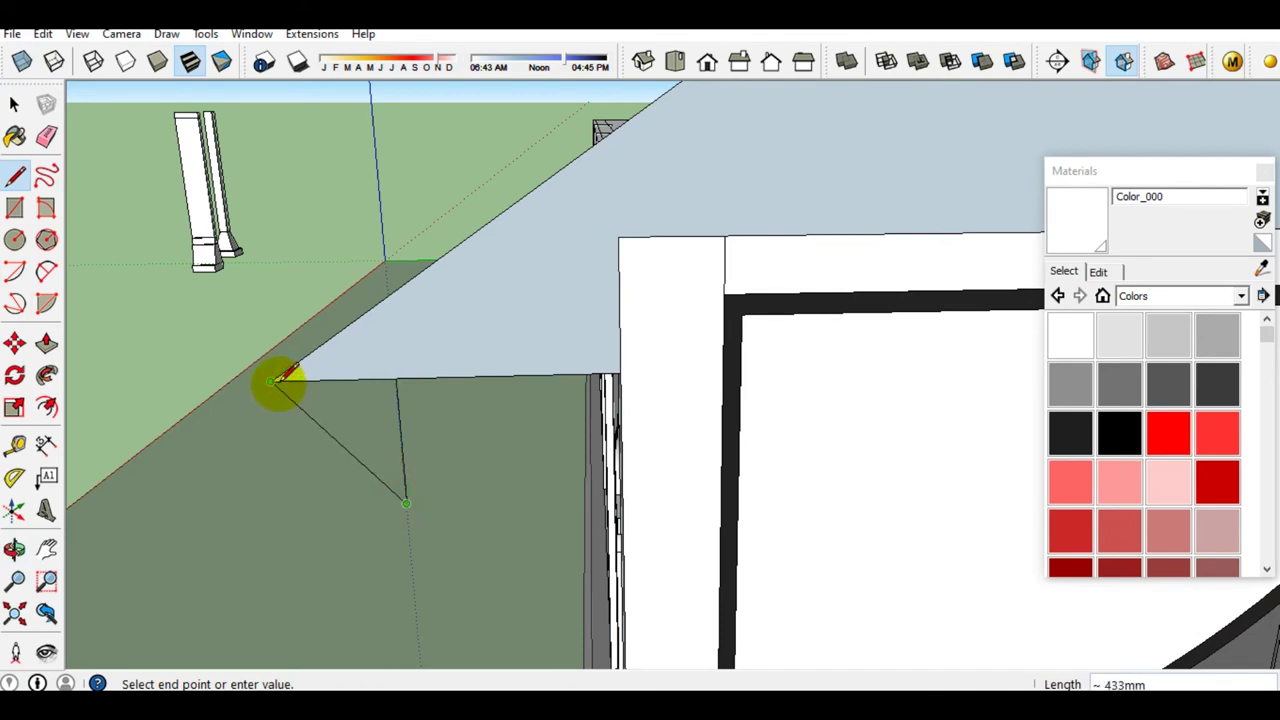
{"action": "left_click", "coordinate": [276, 381]}
{"action": "key", "text": "space"}
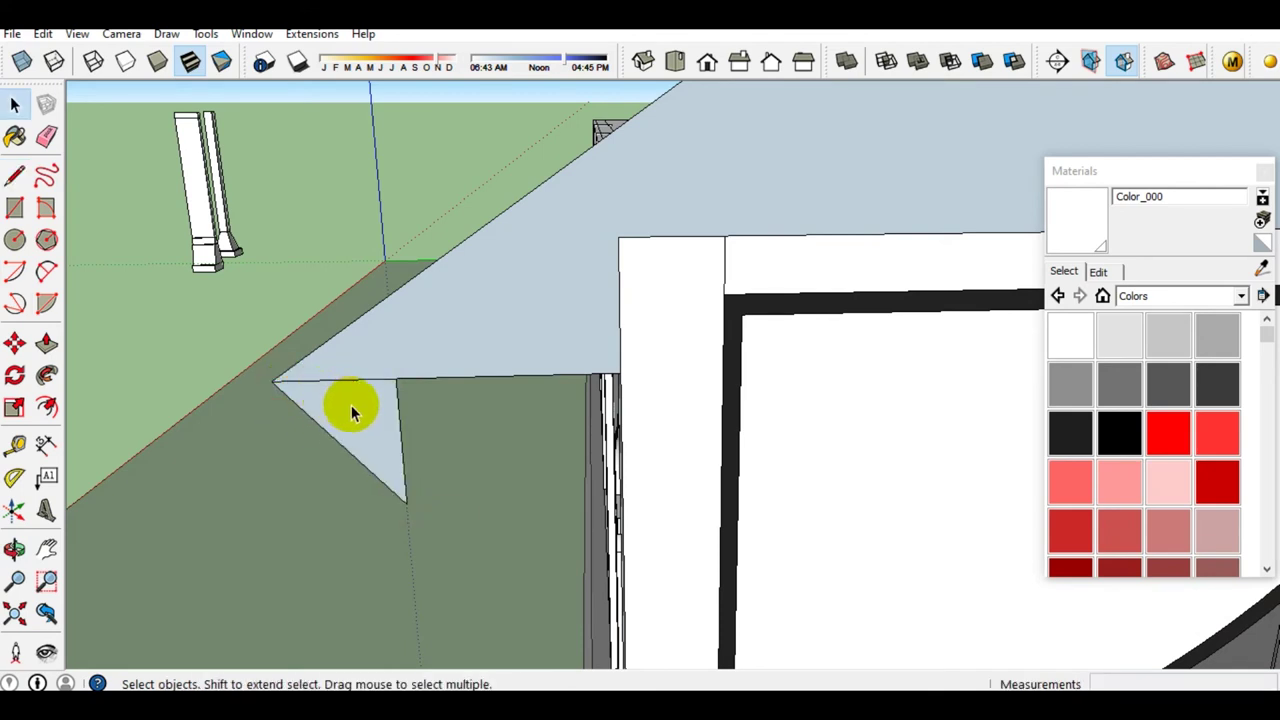
Place a Tape Measure guide through the small eave triangle
{"action": "key", "text": "l"}
{"action": "key", "text": "space"}
{"action": "scroll", "coordinate": [320, 400], "scroll_direction": "up", "scroll_amount": 1}
{"action": "key", "text": "t"}
{"action": "left_click", "coordinate": [345, 449]}
{"action": "left_click", "coordinate": [365, 431]}
{"action": "key", "text": "space"}
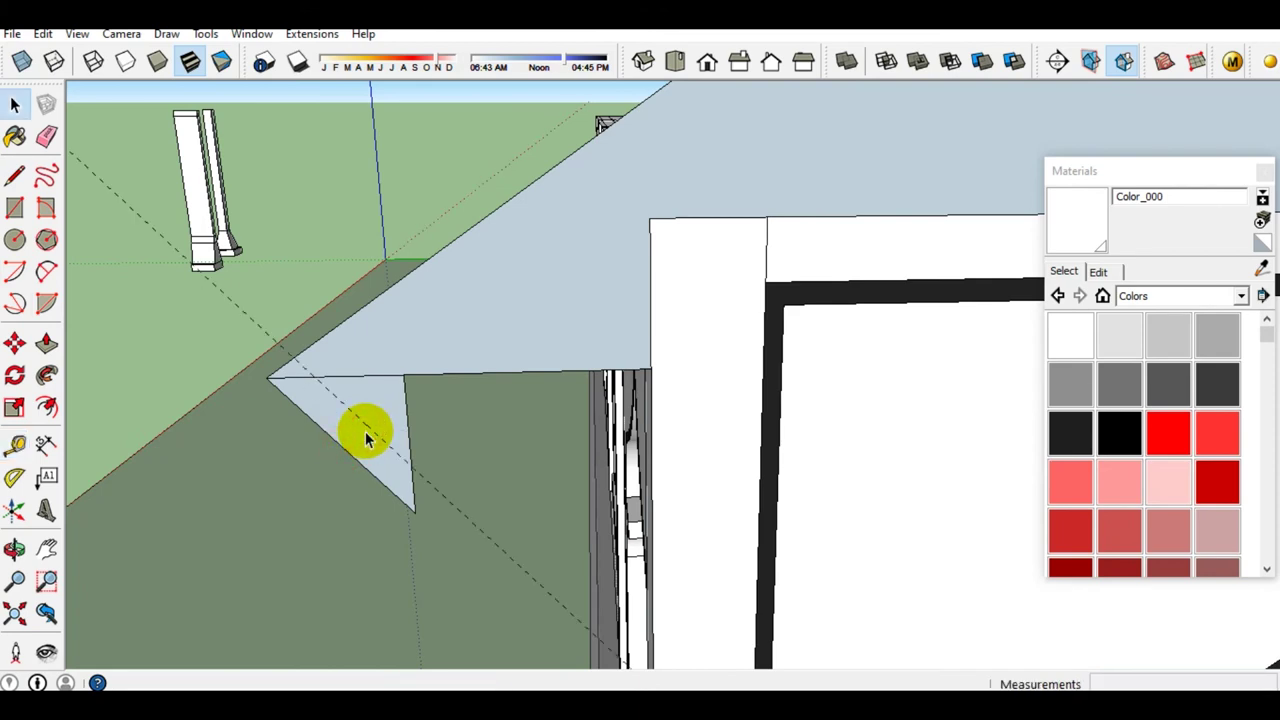
Draw a line parallel to the triangle's slanted edge along the guide
{"action": "key", "text": "l"}
{"action": "left_click", "coordinate": [314, 377]}
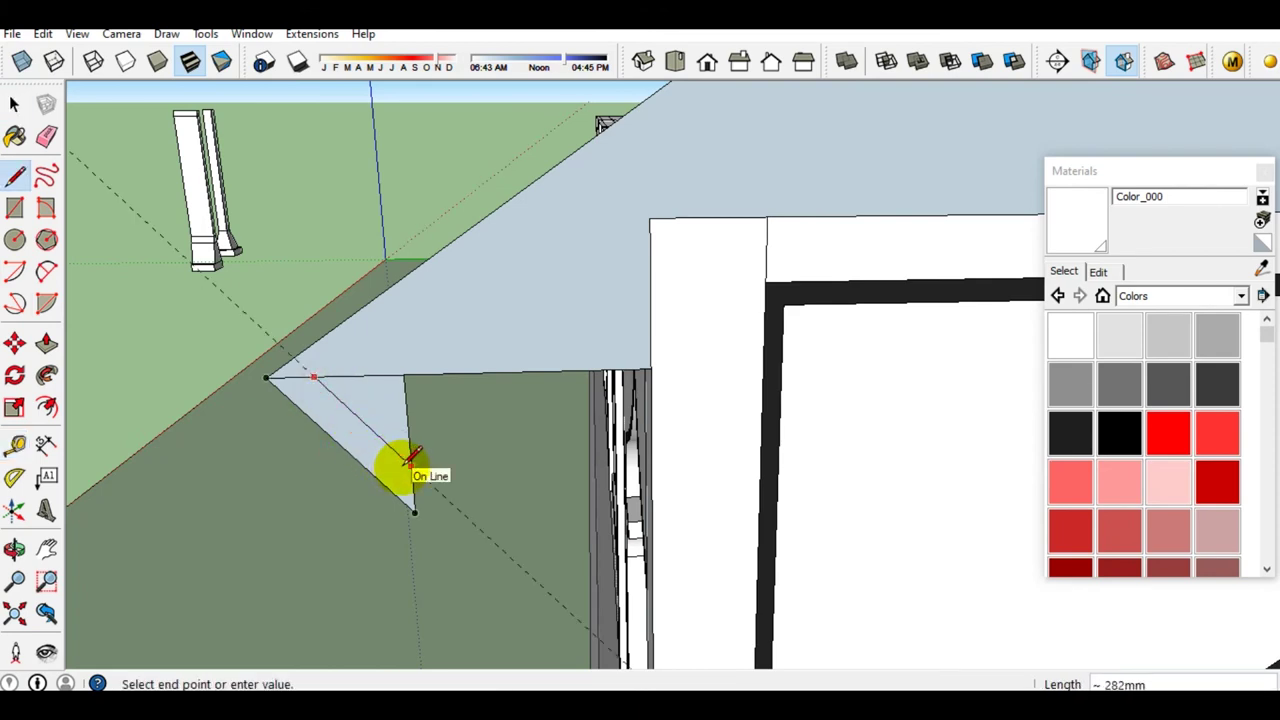
{"action": "key", "text": "space"}
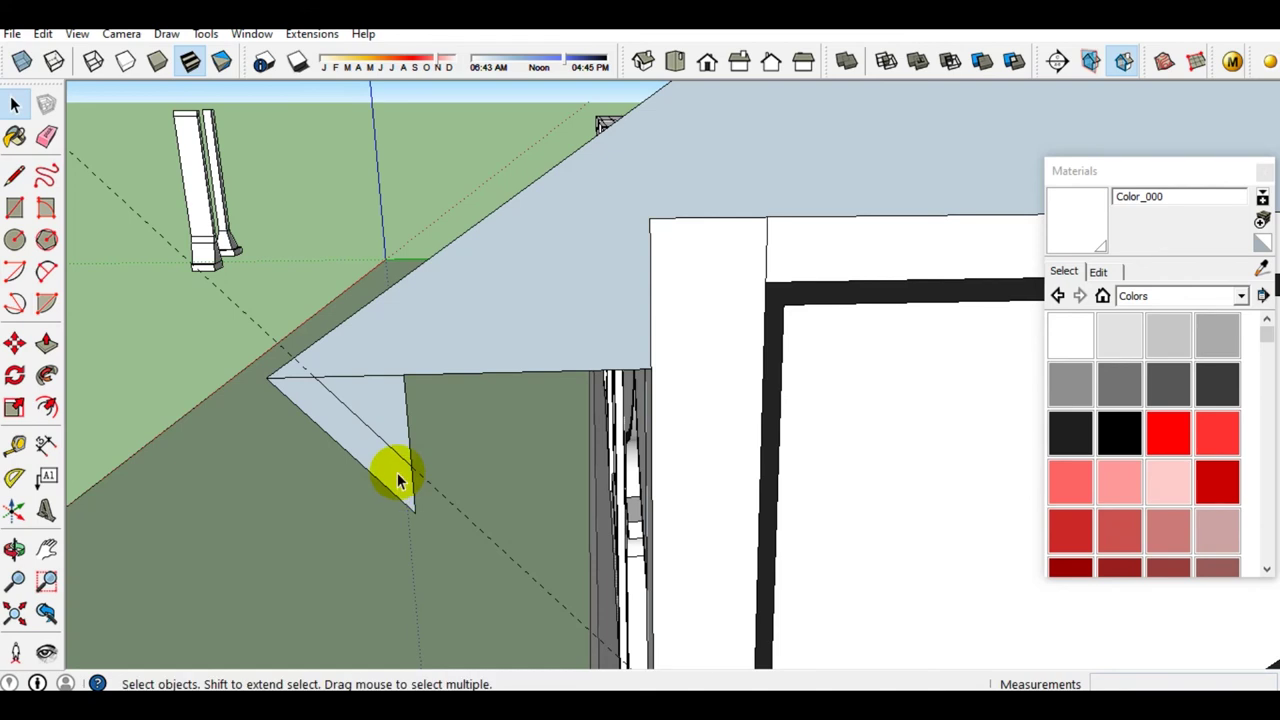
{"action": "key", "text": "l"}
{"action": "scroll", "coordinate": [405, 465], "scroll_direction": "up", "scroll_amount": 1}
{"action": "left_click", "coordinate": [412, 465]}
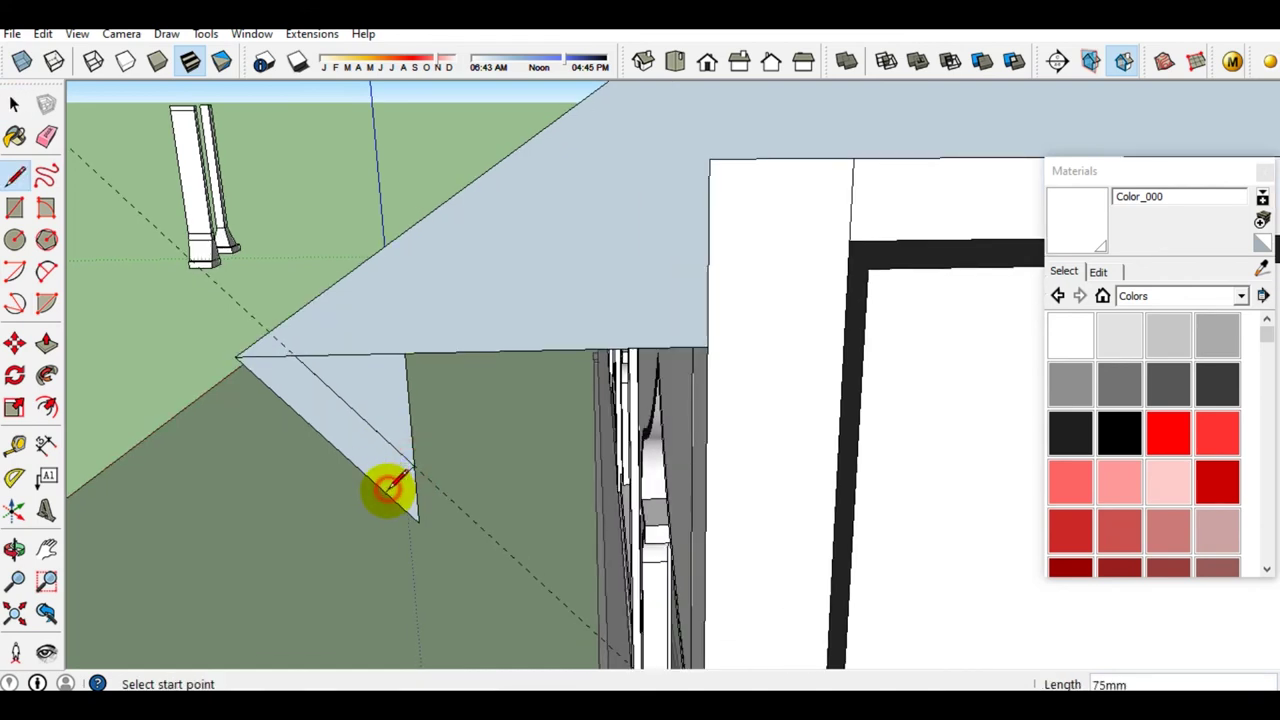
{"action": "key", "text": "space"}
Erase the vertical edge, leaving a narrow fascia strip at the eave
{"action": "key", "text": "e"}
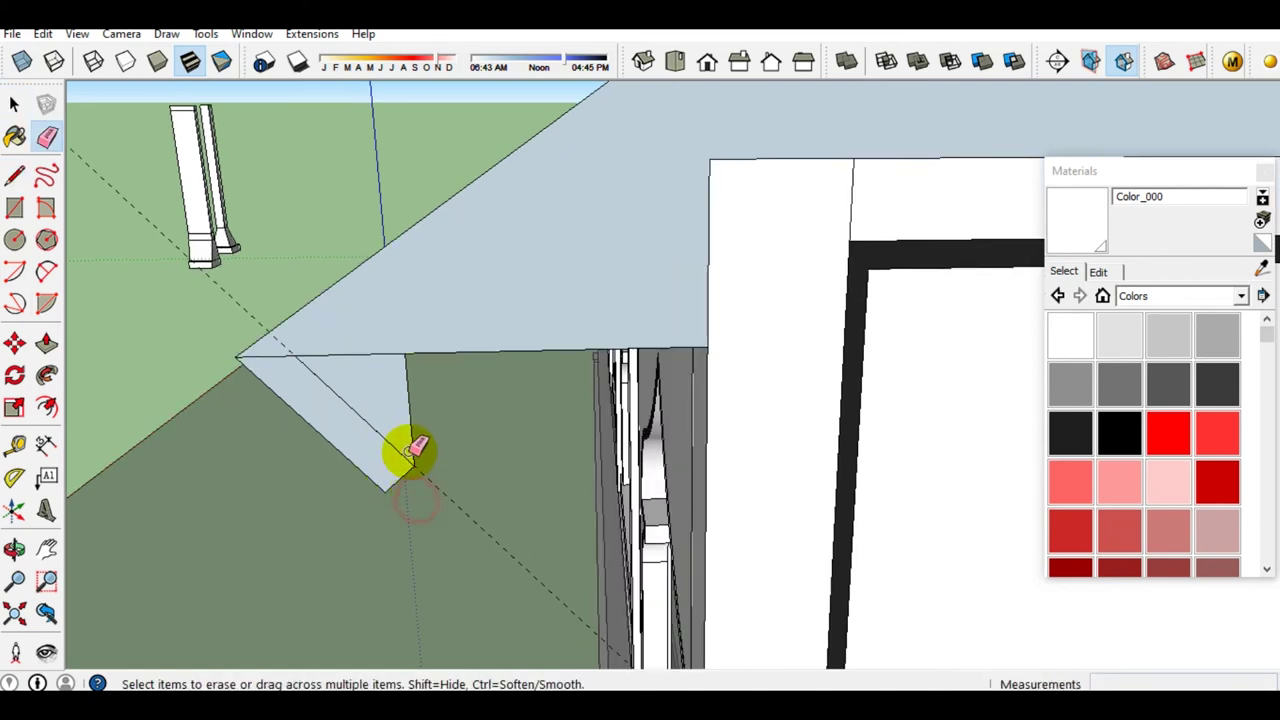
{"action": "left_click", "coordinate": [408, 443]}
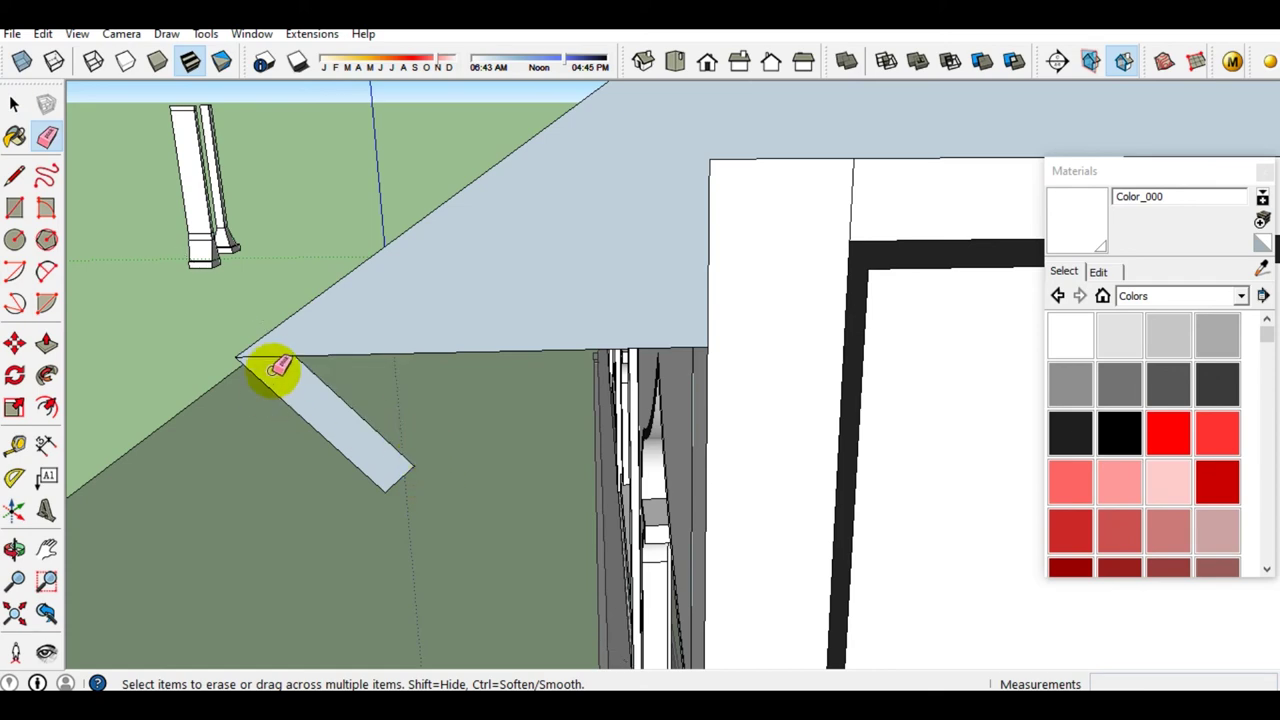
{"action": "key", "text": "space"}
{"action": "scroll", "coordinate": [435, 326], "scroll_direction": "down", "scroll_amount": 2}
{"action": "mouse_move", "coordinate": [435, 326]}
{"action": "middle_mouse_down"}
{"action": "mouse_move", "coordinate": [606, 286]}
{"action": "mouse_move", "coordinate": [500, 363]}
{"action": "mouse_move", "coordinate": [684, 337]}
{"action": "mouse_move", "coordinate": [654, 353]}
{"action": "middle_mouse_up"}
{"action": "scroll", "coordinate": [684, 337], "scroll_direction": "down", "scroll_amount": 3}
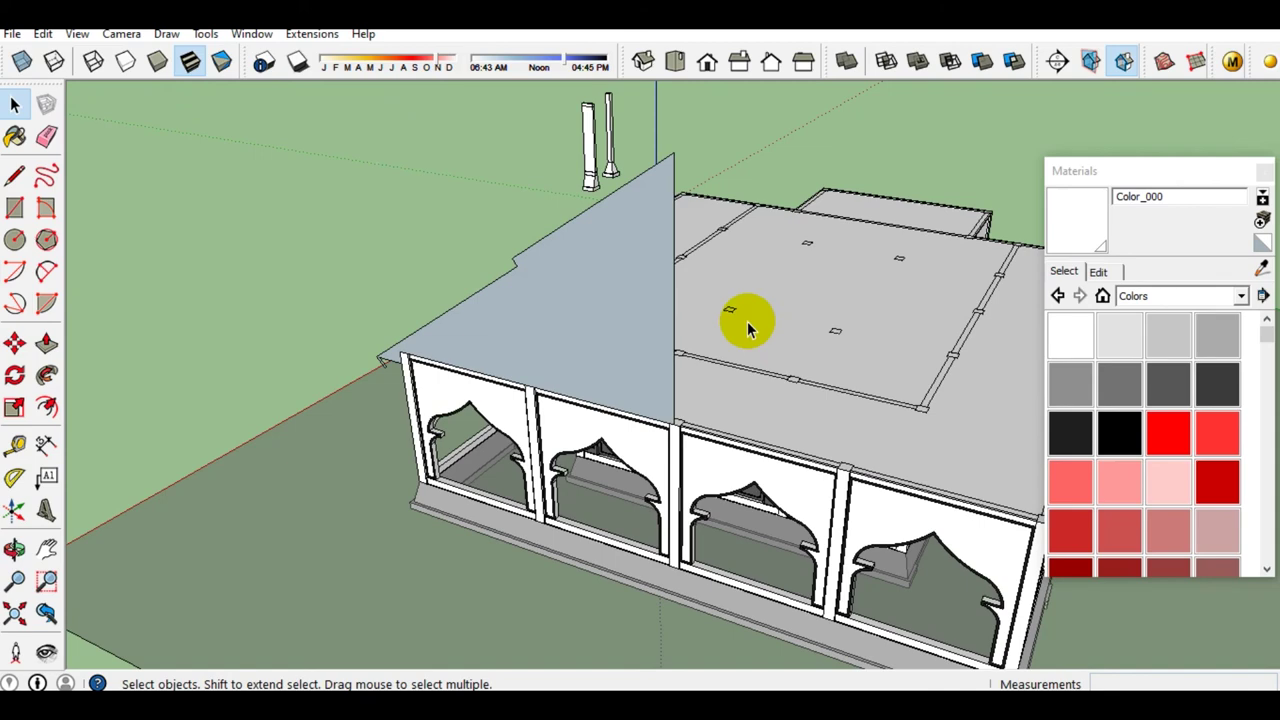
Select the flat roof face and Follow Me the profile around it into a roof volume
{"action": "left_click", "coordinate": [769, 345]}
{"action": "left_click", "coordinate": [46, 343]}
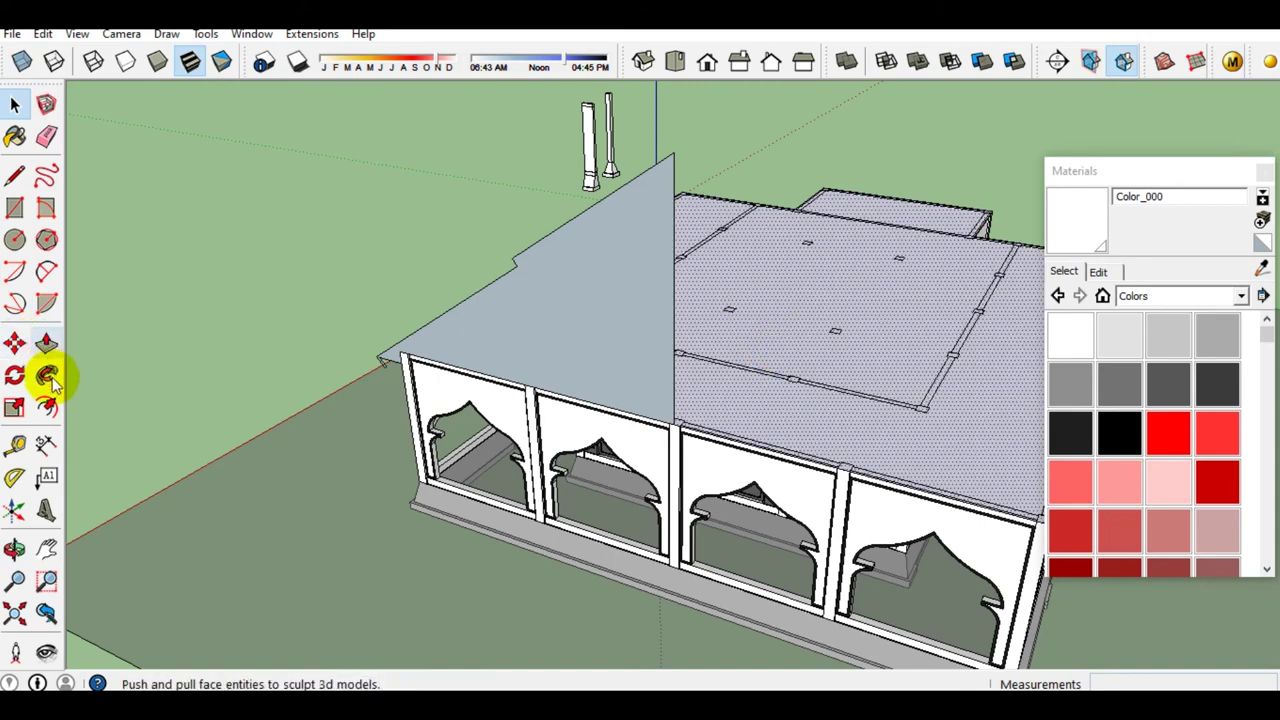
{"action": "left_click", "coordinate": [455, 337]}
{"action": "mouse_move", "coordinate": [578, 313]}
{"action": "middle_mouse_down"}
{"action": "mouse_move", "coordinate": [740, 293]}
{"action": "mouse_move", "coordinate": [778, 320]}
{"action": "mouse_move", "coordinate": [733, 372]}
{"action": "mouse_move", "coordinate": [406, 386]}
{"action": "mouse_move", "coordinate": [677, 429]}
{"action": "mouse_move", "coordinate": [690, 333]}
{"action": "middle_mouse_up"}
Intersect the whole hip roof With Model, then erase the stray edges at the roof vertex
{"action": "triple_click", "coordinate": [690, 333]}
{"action": "right_click", "coordinate": [691, 334]}
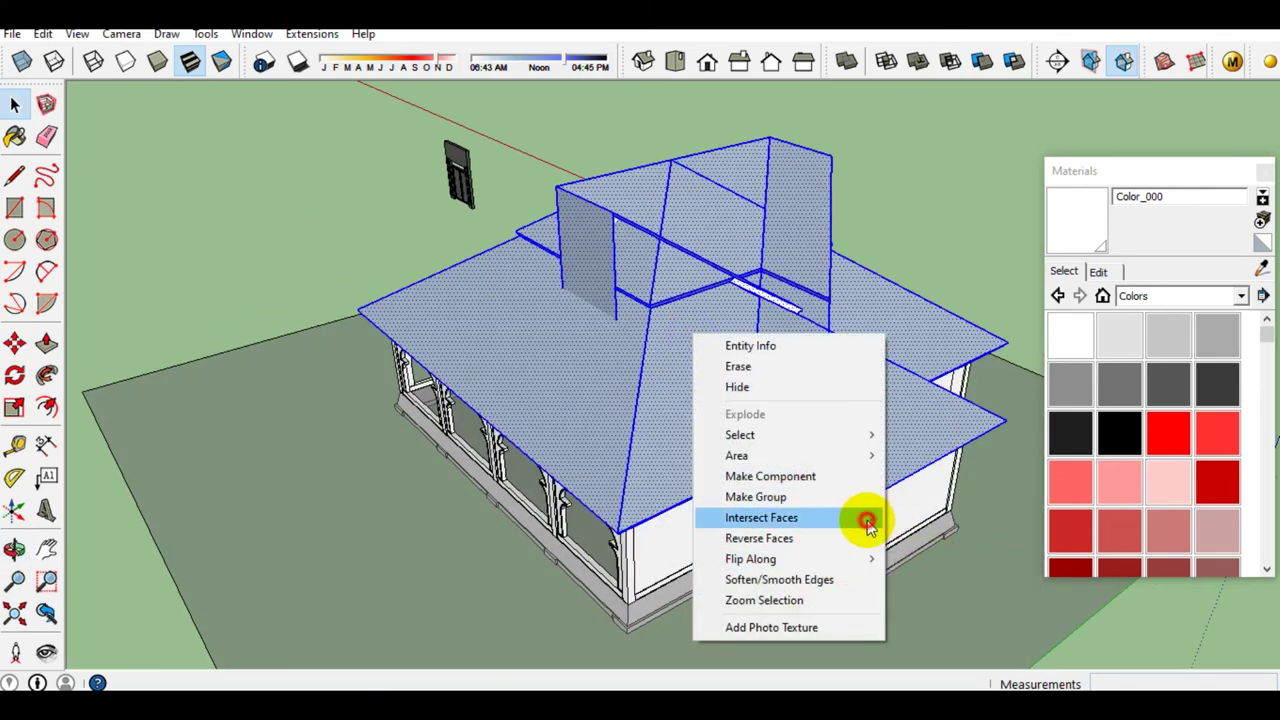
{"action": "left_click", "coordinate": [905, 528]}
{"action": "mouse_move", "coordinate": [814, 371]}
{"action": "middle_mouse_down"}
{"action": "mouse_move", "coordinate": [786, 257]}
{"action": "mouse_move", "coordinate": [966, 417]}
{"action": "mouse_move", "coordinate": [708, 259]}
{"action": "mouse_move", "coordinate": [677, 186]}
{"action": "mouse_move", "coordinate": [606, 406]}
{"action": "mouse_move", "coordinate": [700, 391]}
{"action": "mouse_move", "coordinate": [725, 455]}
{"action": "mouse_move", "coordinate": [712, 452]}
{"action": "middle_mouse_up"}
{"action": "scroll", "coordinate": [721, 441], "scroll_direction": "up", "scroll_amount": 1}
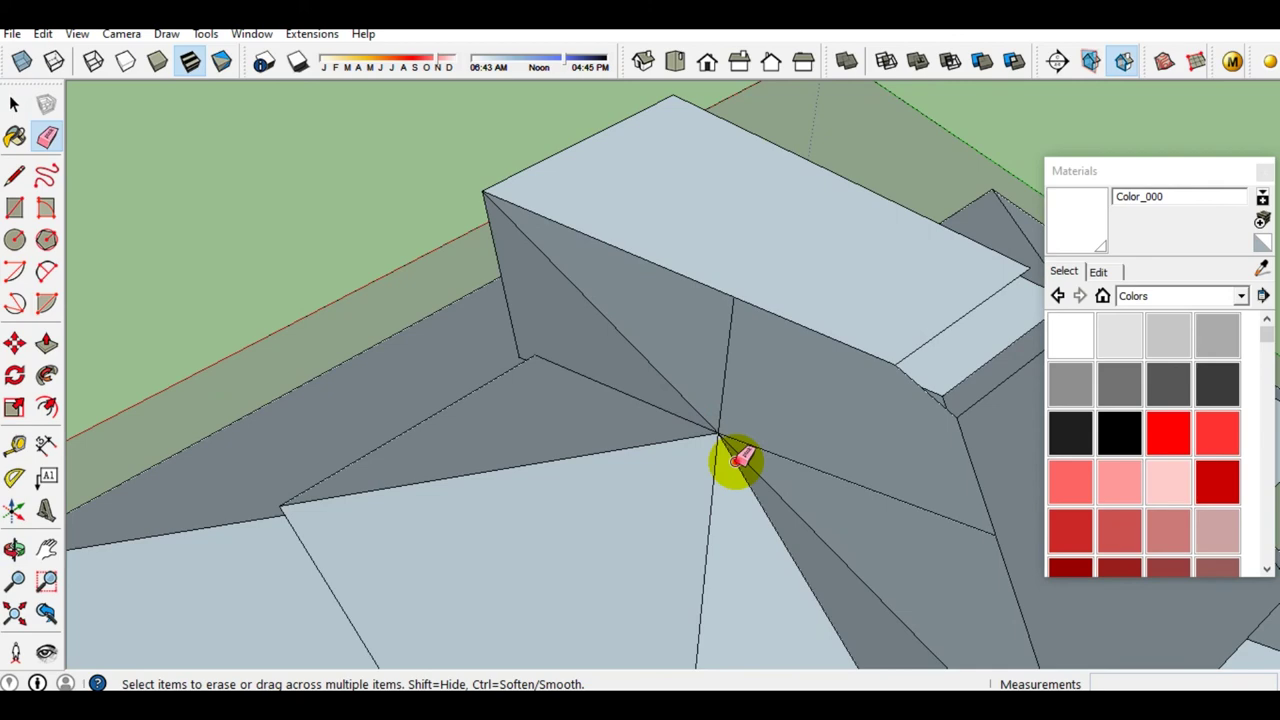
{"action": "left_click", "coordinate": [721, 441]}
{"action": "left_click", "coordinate": [712, 425]}
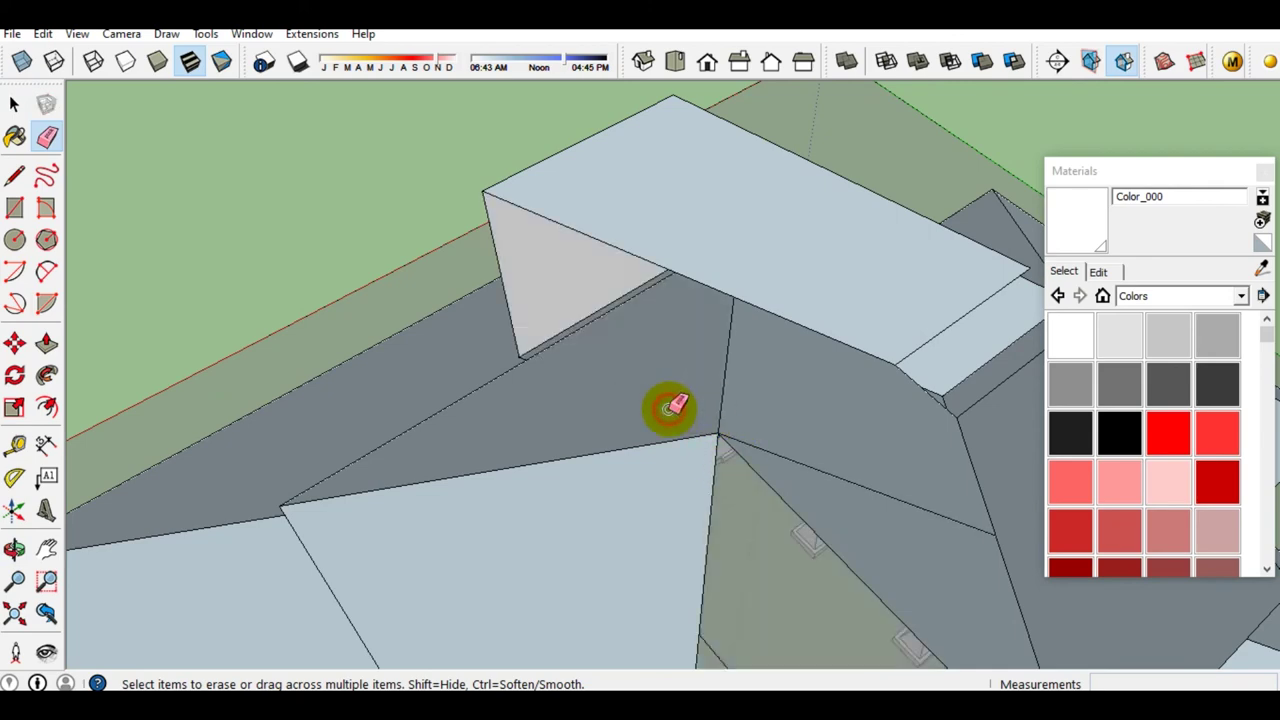
Erase the front-right wall edge and the stray edges and sliver between roof faces
{"action": "mouse_move", "coordinate": [597, 341]}
{"action": "middle_mouse_down"}
{"action": "mouse_move", "coordinate": [686, 429]}
{"action": "mouse_move", "coordinate": [771, 466]}
{"action": "mouse_move", "coordinate": [531, 360]}
{"action": "mouse_move", "coordinate": [535, 387]}
{"action": "mouse_move", "coordinate": [657, 306]}
{"action": "mouse_move", "coordinate": [749, 349]}
{"action": "mouse_move", "coordinate": [787, 600]}
{"action": "middle_mouse_up"}
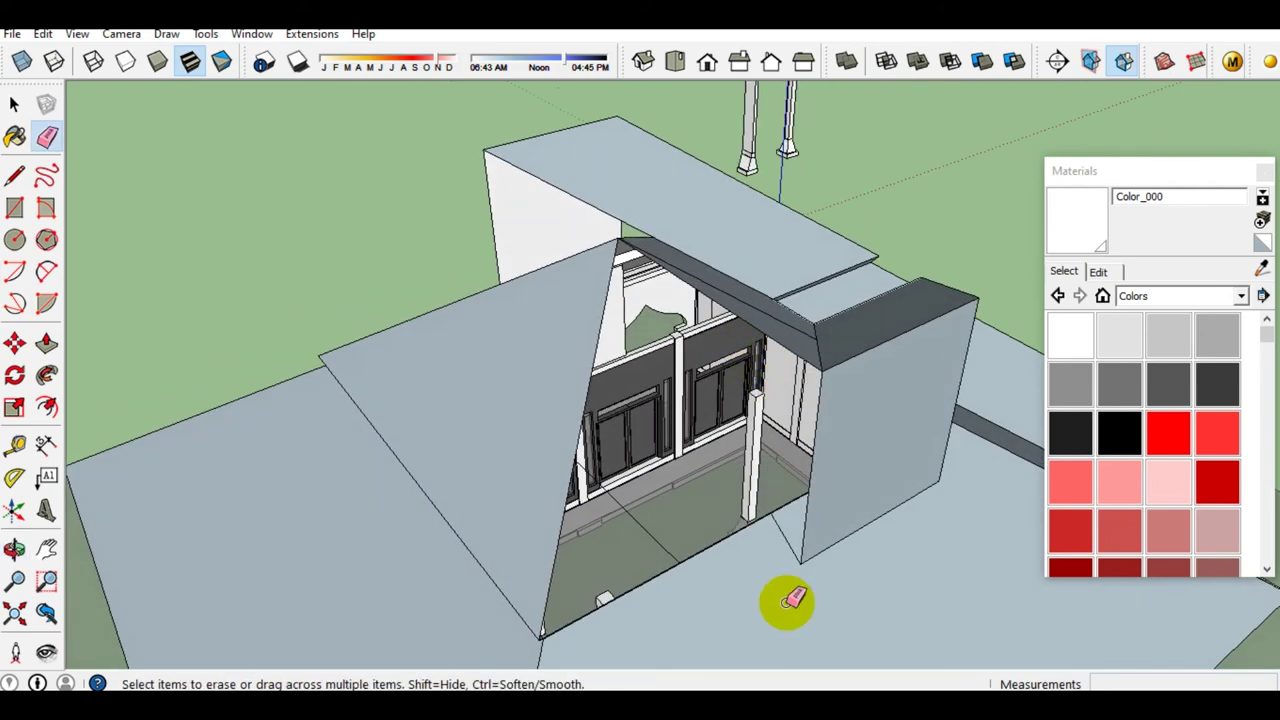
{"action": "left_click", "coordinate": [808, 562]}
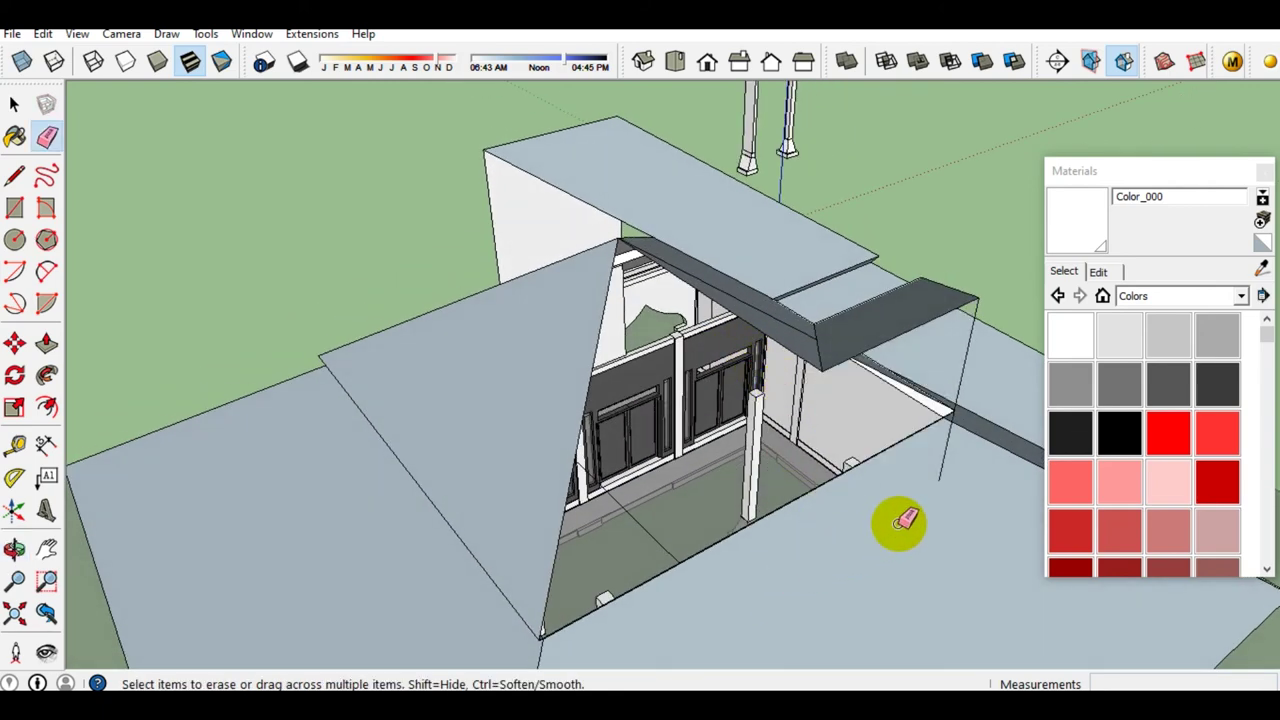
{"action": "mouse_move", "coordinate": [935, 487]}
{"action": "middle_mouse_down"}
{"action": "mouse_move", "coordinate": [714, 600]}
{"action": "mouse_move", "coordinate": [834, 434]}
{"action": "mouse_move", "coordinate": [731, 449]}
{"action": "middle_mouse_up"}
{"action": "scroll", "coordinate": [728, 500], "scroll_direction": "up", "scroll_amount": 3}
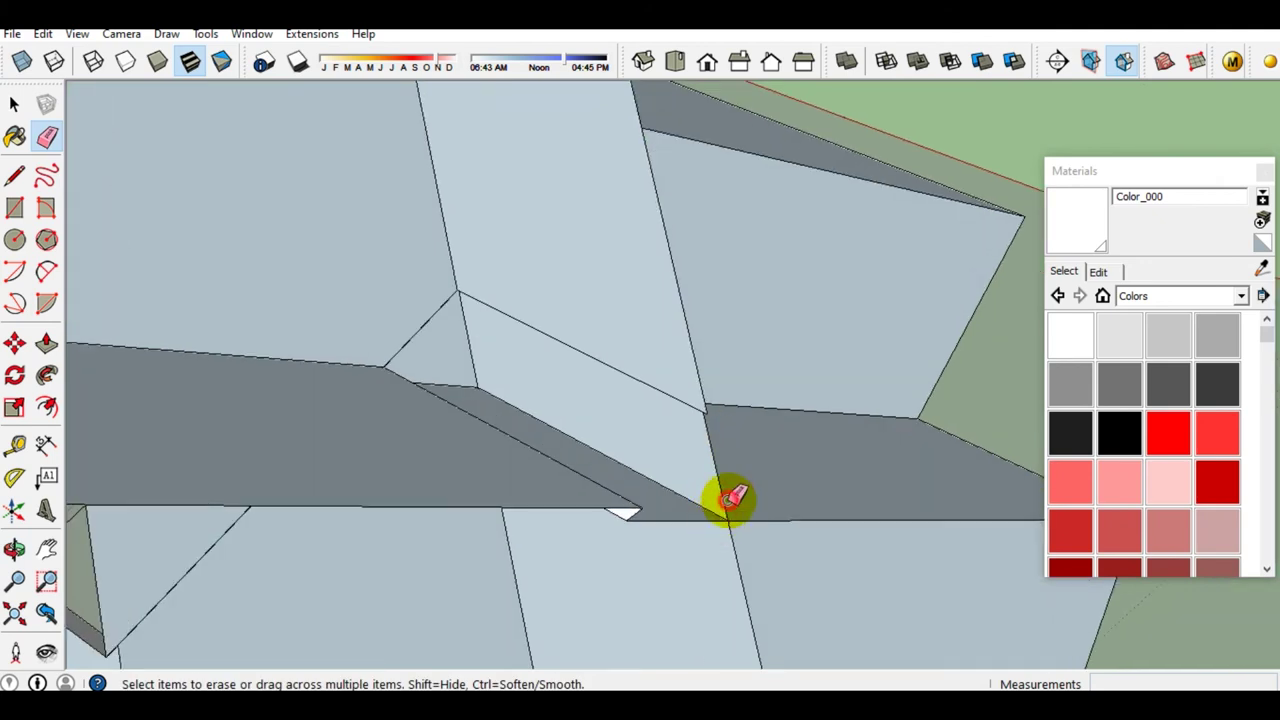
{"action": "left_click", "coordinate": [728, 497]}
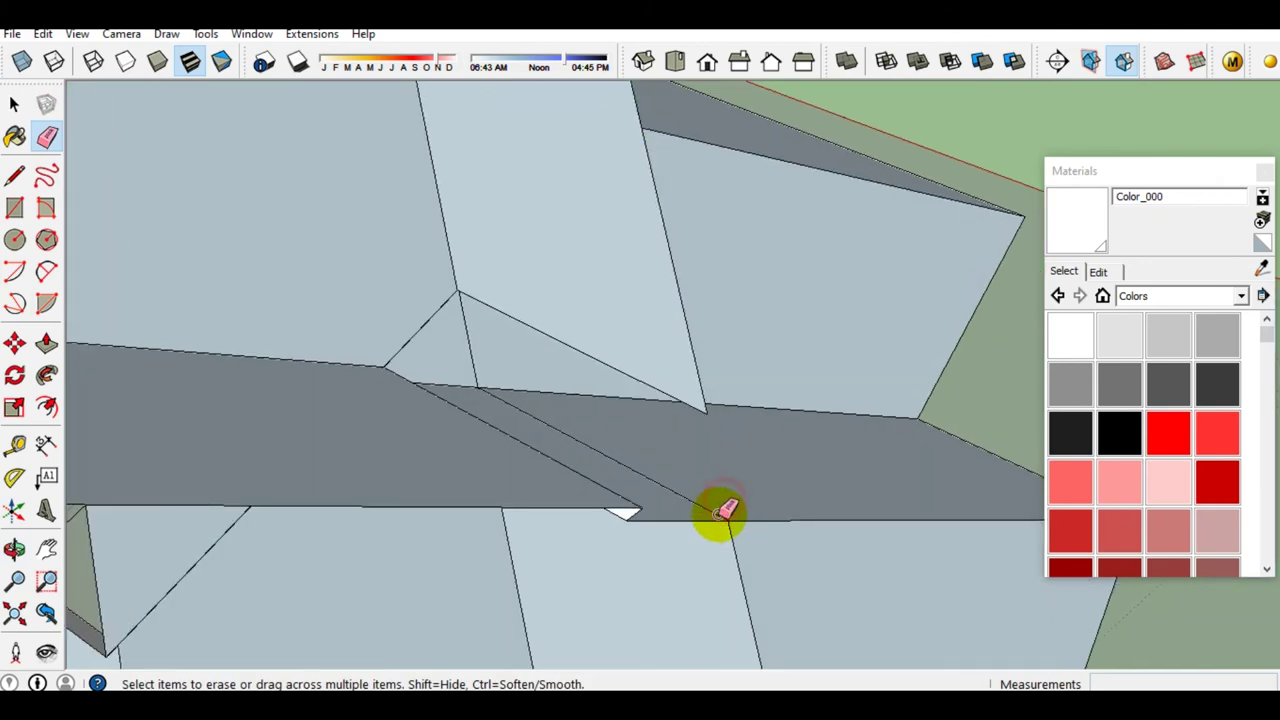
{"action": "left_click", "coordinate": [632, 512]}
{"action": "left_click", "coordinate": [616, 508]}
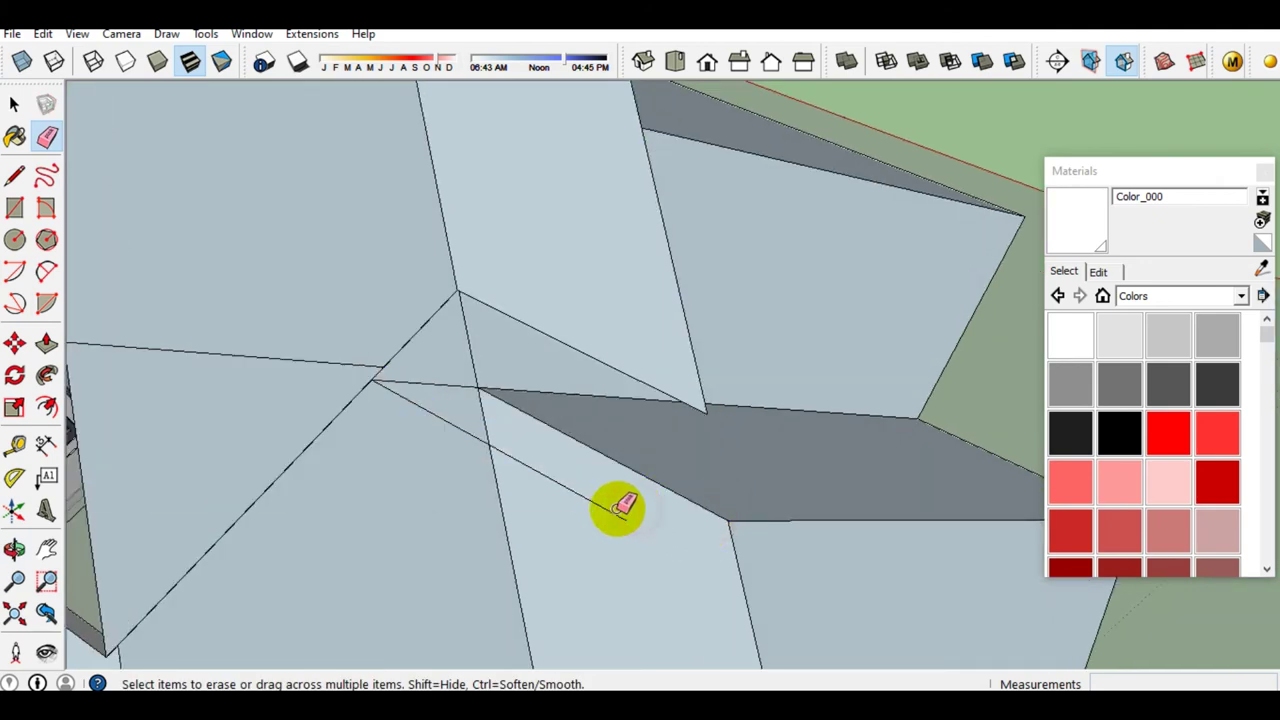
{"action": "left_click", "coordinate": [698, 383]}
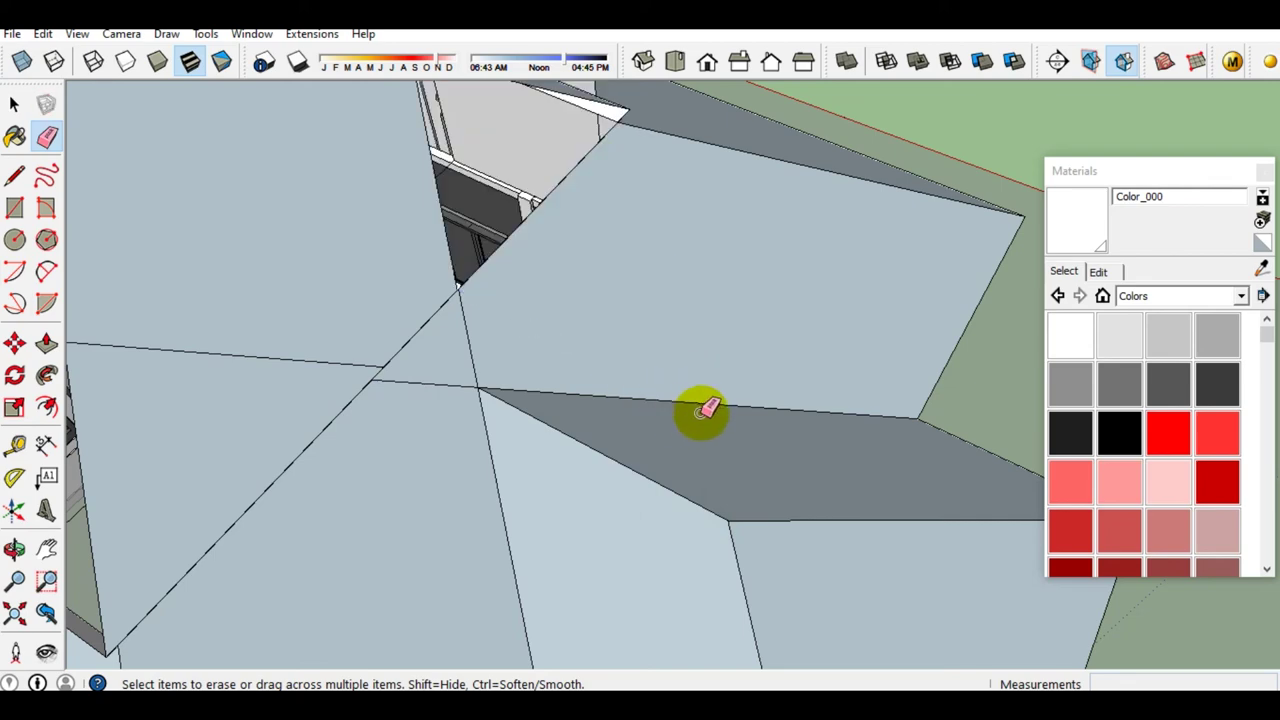
Erase the leftover light wall face beside the roof
{"action": "middle_click_drag", "start_coordinate": [710, 410], "coordinate": [735, 403]}
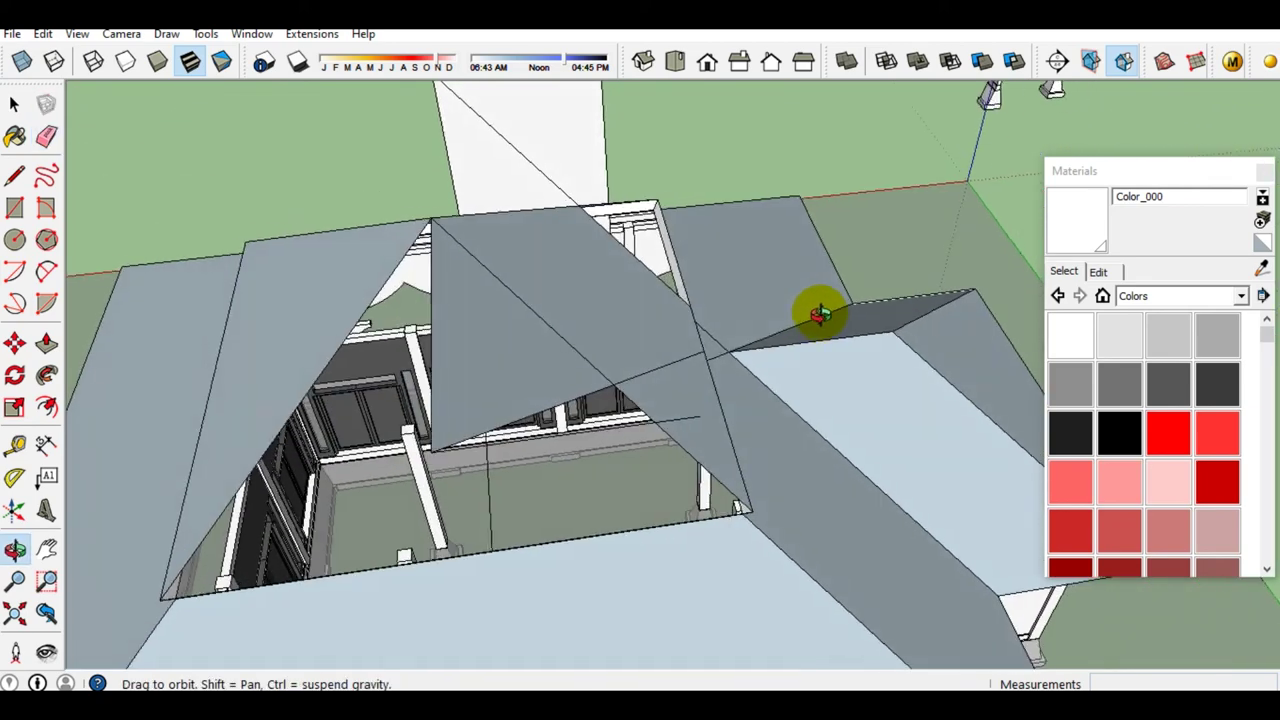
{"action": "middle_click_drag", "start_coordinate": [562, 475], "coordinate": [874, 434]}
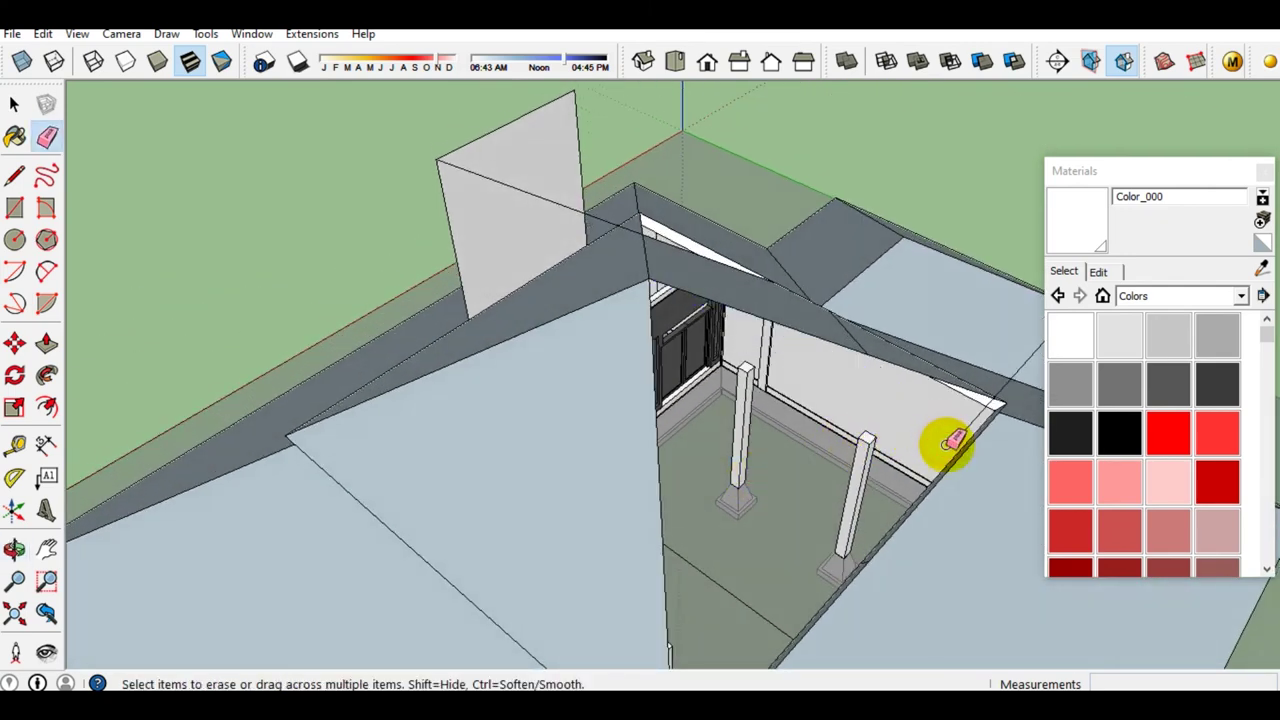
{"action": "middle_click_drag", "start_coordinate": [952, 422], "coordinate": [780, 429]}
{"action": "scroll", "coordinate": [594, 300], "scroll_direction": "up", "scroll_amount": 3}
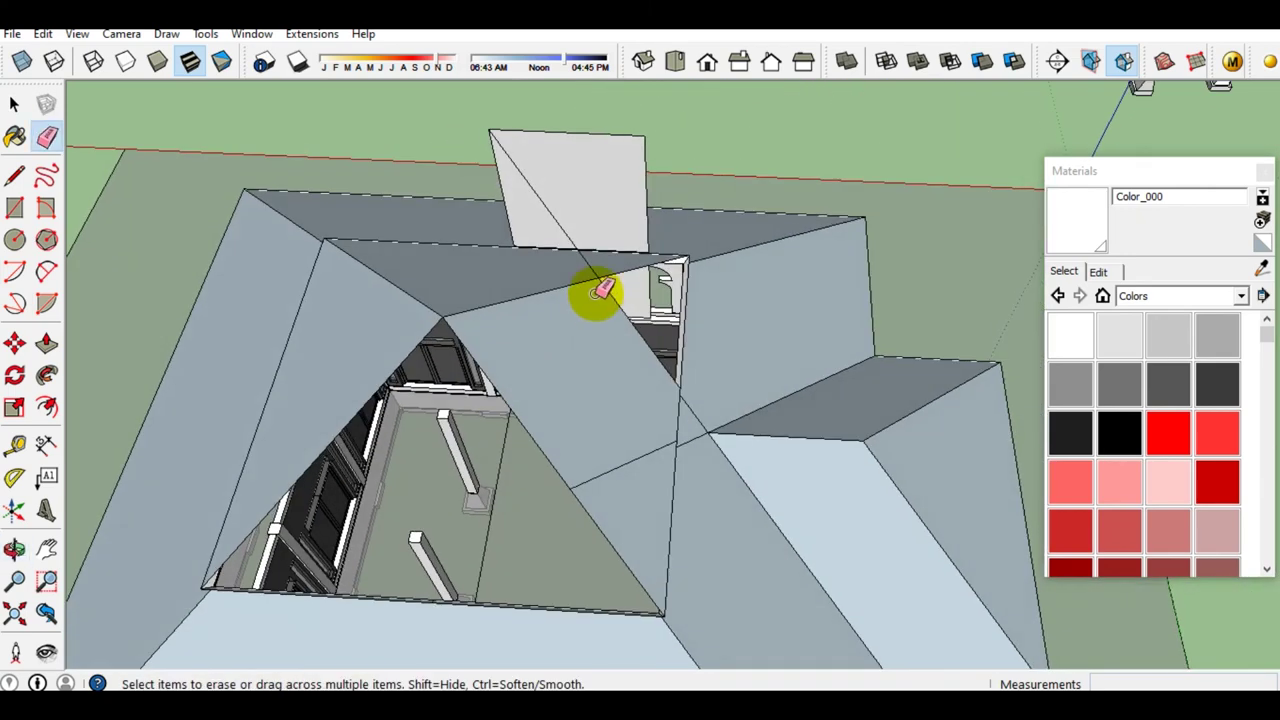
{"action": "scroll", "coordinate": [531, 220], "scroll_direction": "up", "scroll_amount": 2}
{"action": "scroll", "coordinate": [675, 218], "scroll_direction": "up", "scroll_amount": 1}
{"action": "left_click", "coordinate": [728, 240]}
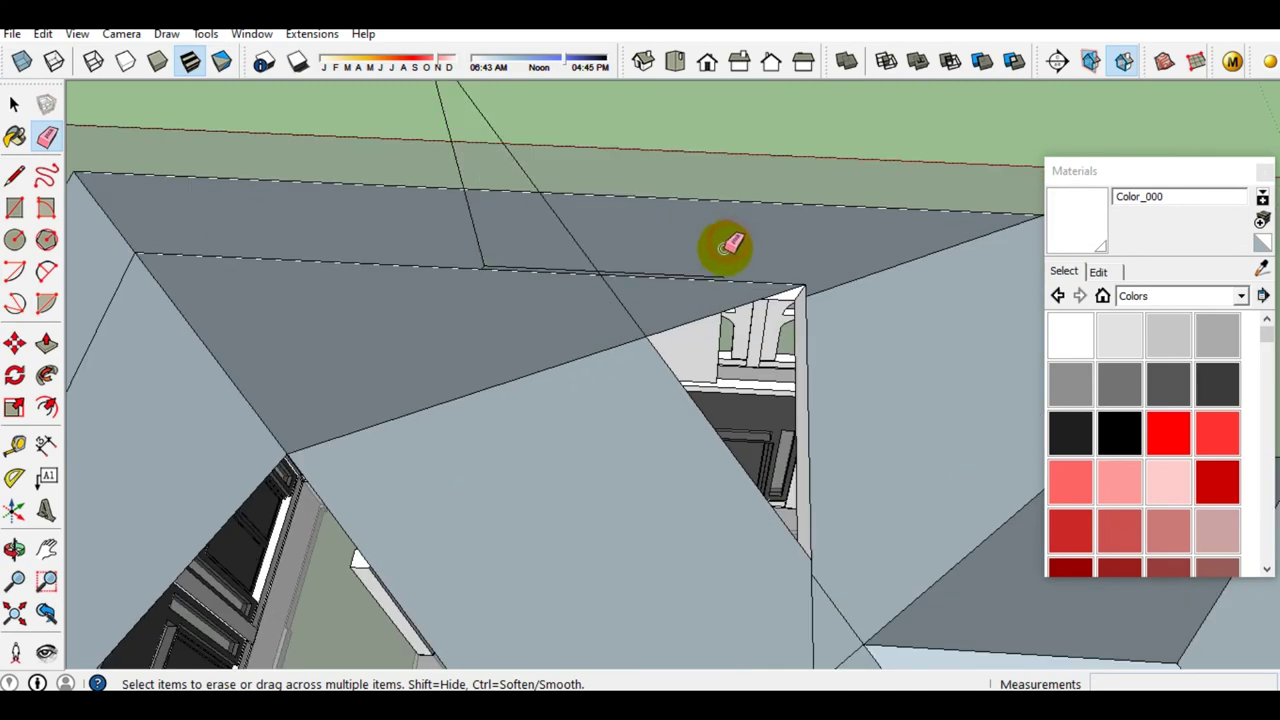
Erase the long edge across the roof face and the edge at the roof-edge junction
{"action": "middle_click_drag", "start_coordinate": [729, 243], "coordinate": [560, 406]}
{"action": "scroll", "coordinate": [492, 362], "scroll_direction": "up", "scroll_amount": 3}
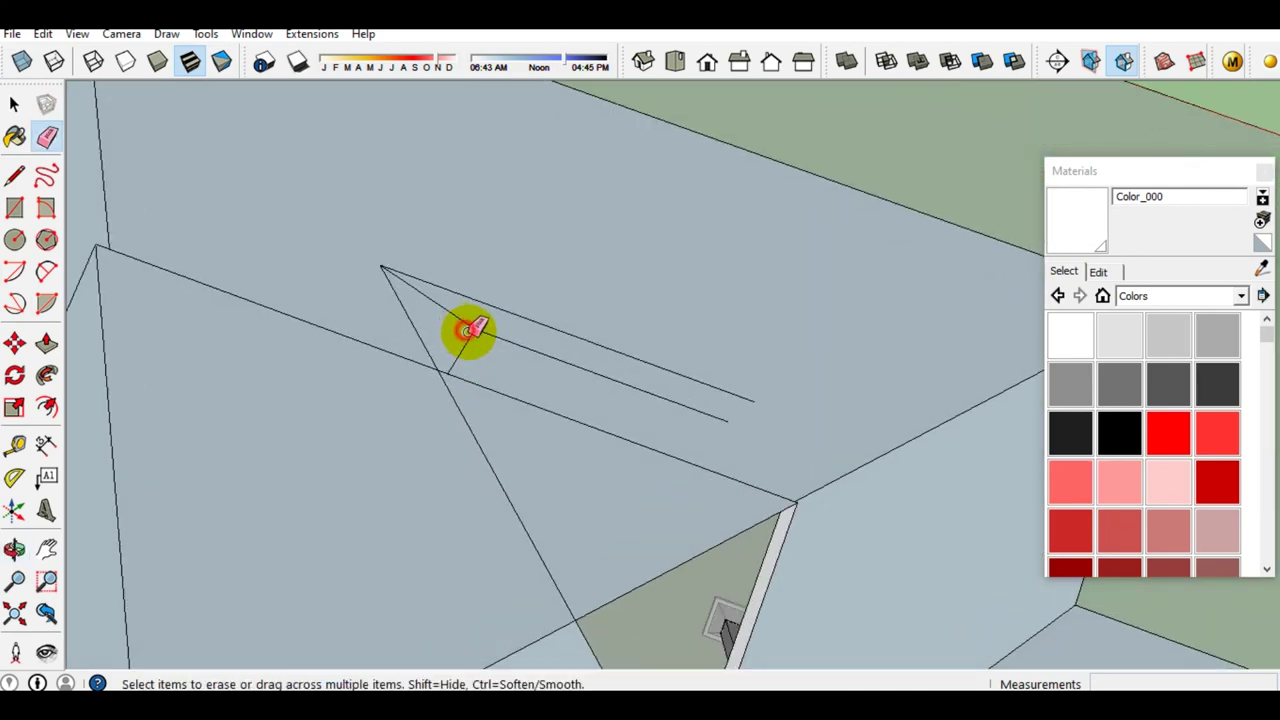
{"action": "left_click_drag", "start_coordinate": [442, 306], "coordinate": [389, 271]}
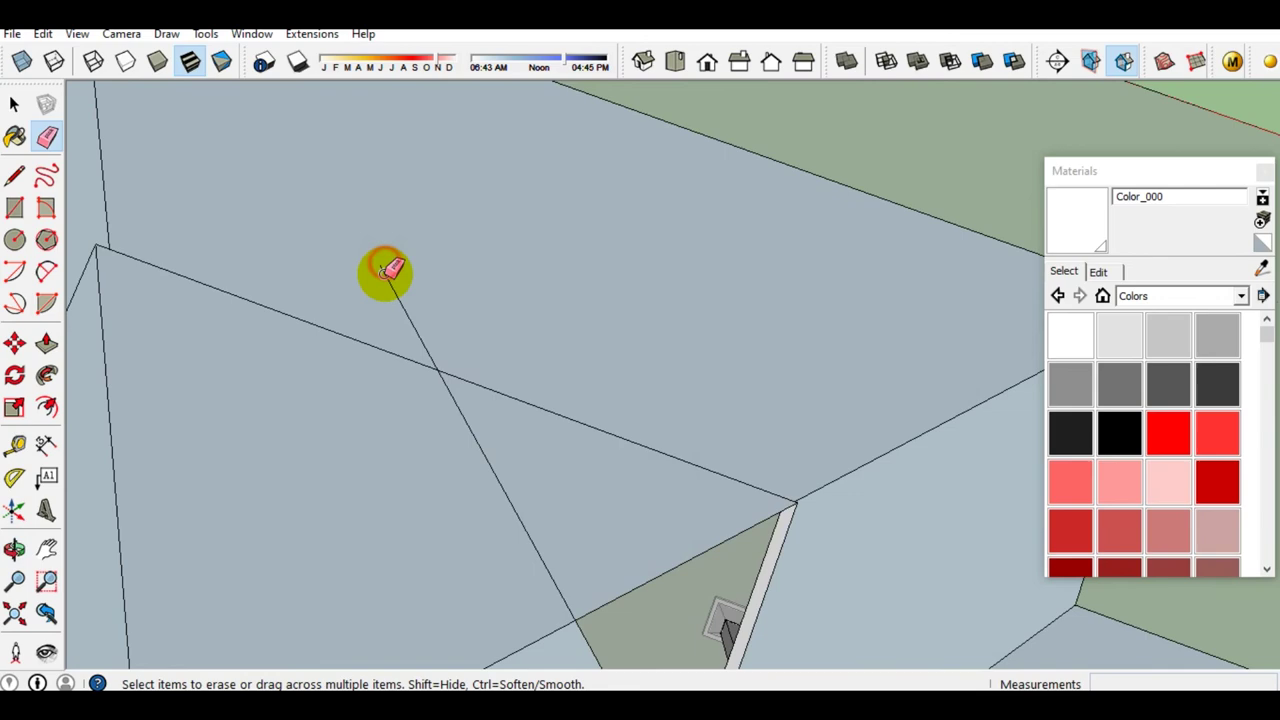
{"action": "scroll", "coordinate": [430, 330], "scroll_direction": "down", "scroll_amount": 5}
{"action": "mouse_move", "coordinate": [466, 371]}
{"action": "middle_mouse_down"}
{"action": "mouse_move", "coordinate": [374, 303]}
{"action": "mouse_move", "coordinate": [408, 363]}
{"action": "mouse_move", "coordinate": [623, 263]}
{"action": "middle_mouse_up"}
{"action": "scroll", "coordinate": [408, 363], "scroll_direction": "up", "scroll_amount": 4}
{"action": "scroll", "coordinate": [565, 305], "scroll_direction": "up", "scroll_amount": 2}
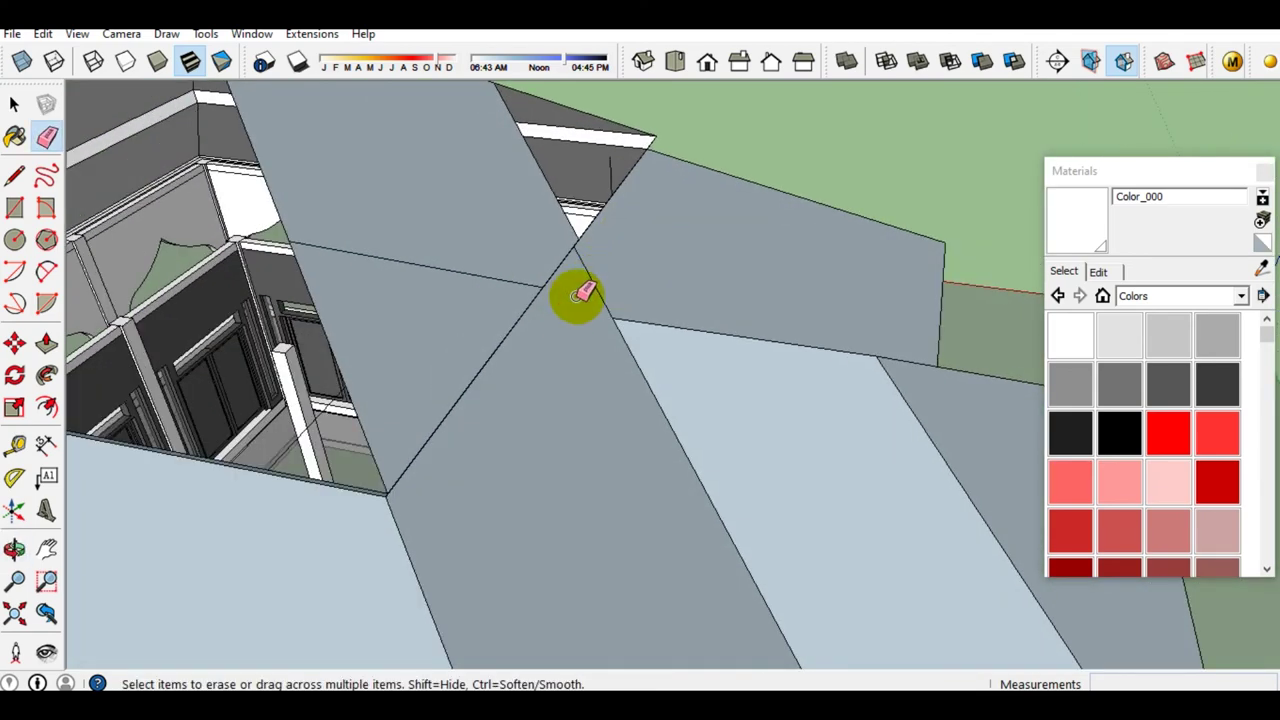
{"action": "left_click", "coordinate": [592, 287]}
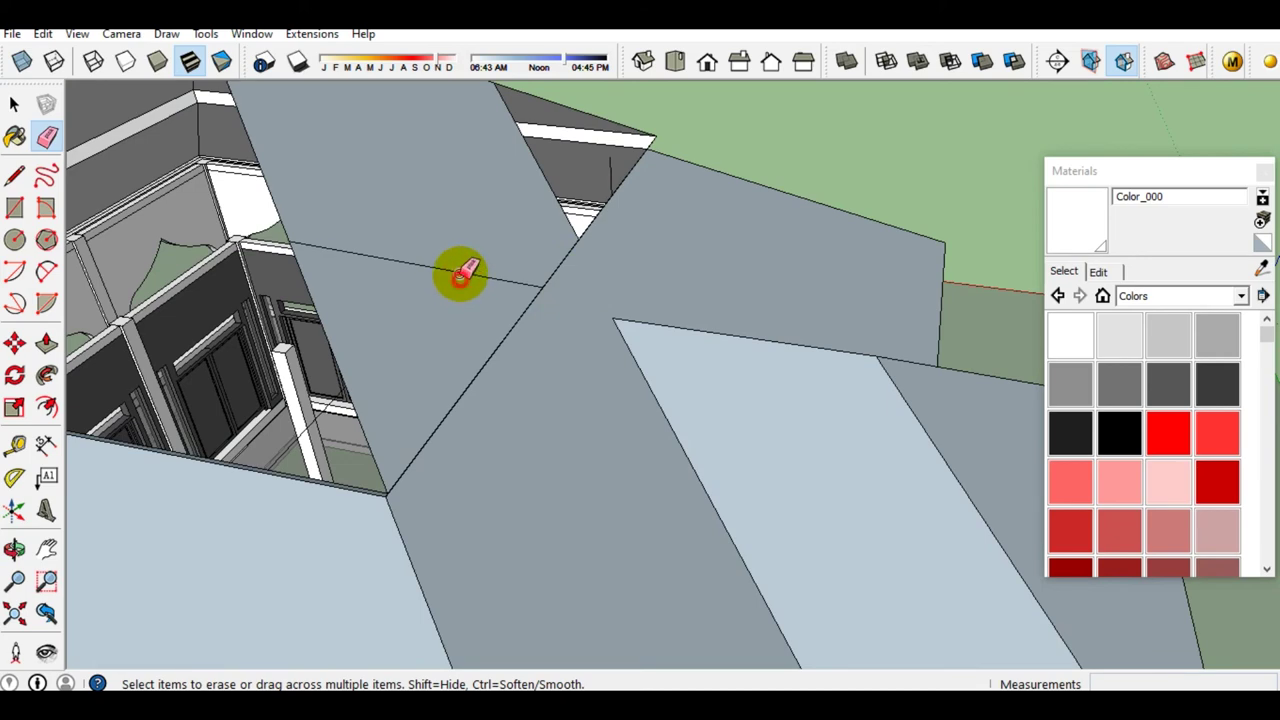
{"action": "mouse_move", "coordinate": [482, 283]}
{"action": "middle_mouse_down"}
{"action": "mouse_move", "coordinate": [334, 229]}
{"action": "mouse_move", "coordinate": [334, 186]}
{"action": "middle_mouse_up"}
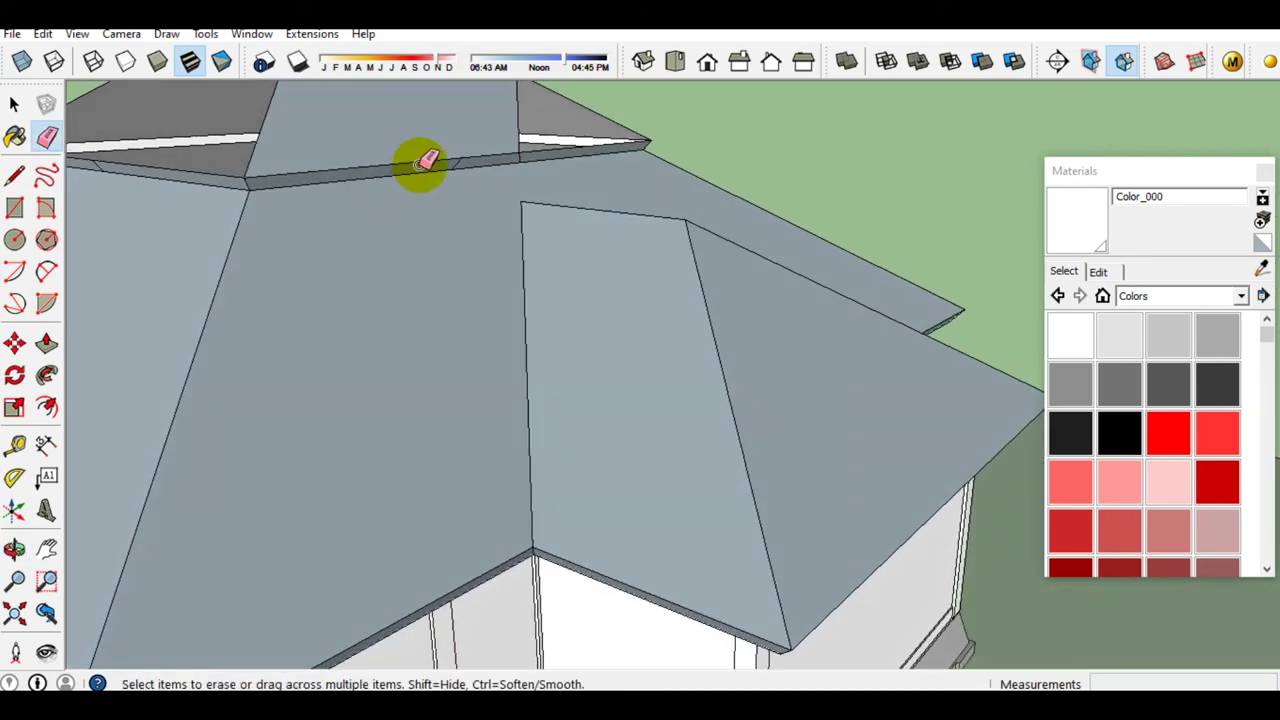
{"action": "scroll", "coordinate": [500, 140], "scroll_direction": "up", "scroll_amount": 3}
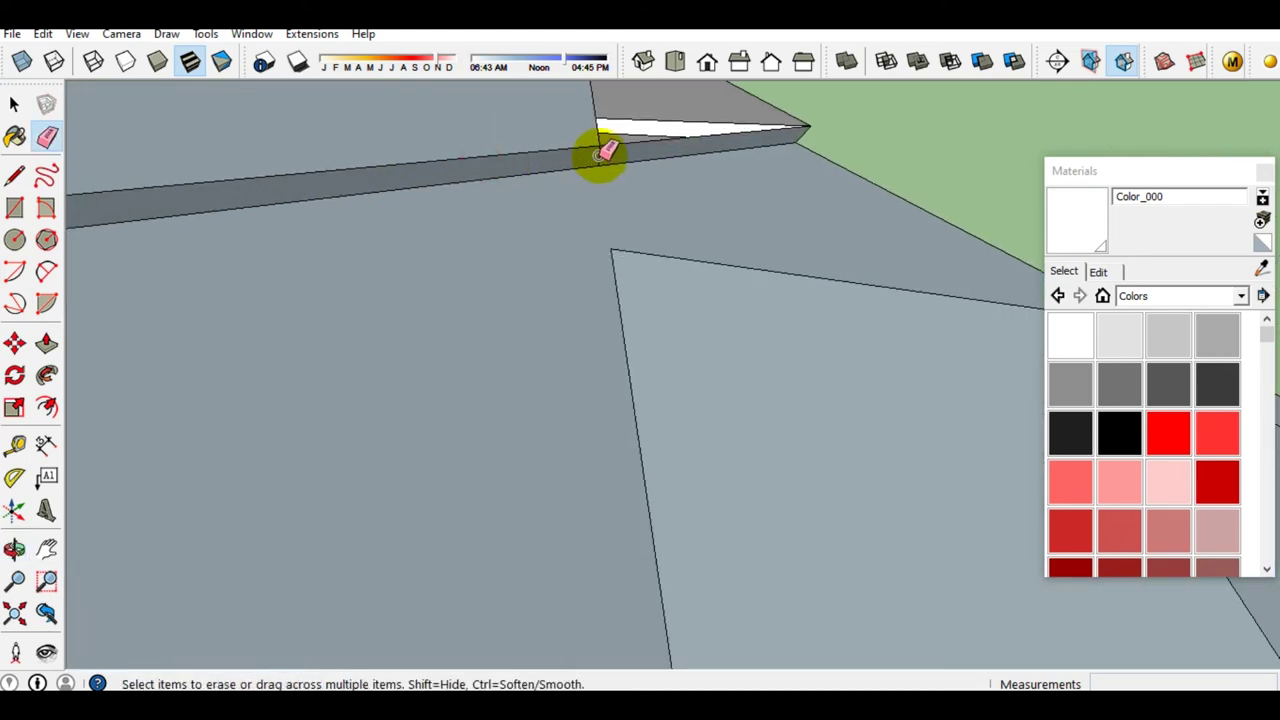
{"action": "scroll", "coordinate": [600, 152], "scroll_direction": "down", "scroll_amount": 2}
{"action": "scroll", "coordinate": [640, 189], "scroll_direction": "down", "scroll_amount": 3}
{"action": "mouse_move", "coordinate": [397, 203]}
{"action": "middle_mouse_down"}
{"action": "mouse_move", "coordinate": [686, 411]}
{"action": "mouse_move", "coordinate": [808, 333]}
{"action": "middle_mouse_up"}
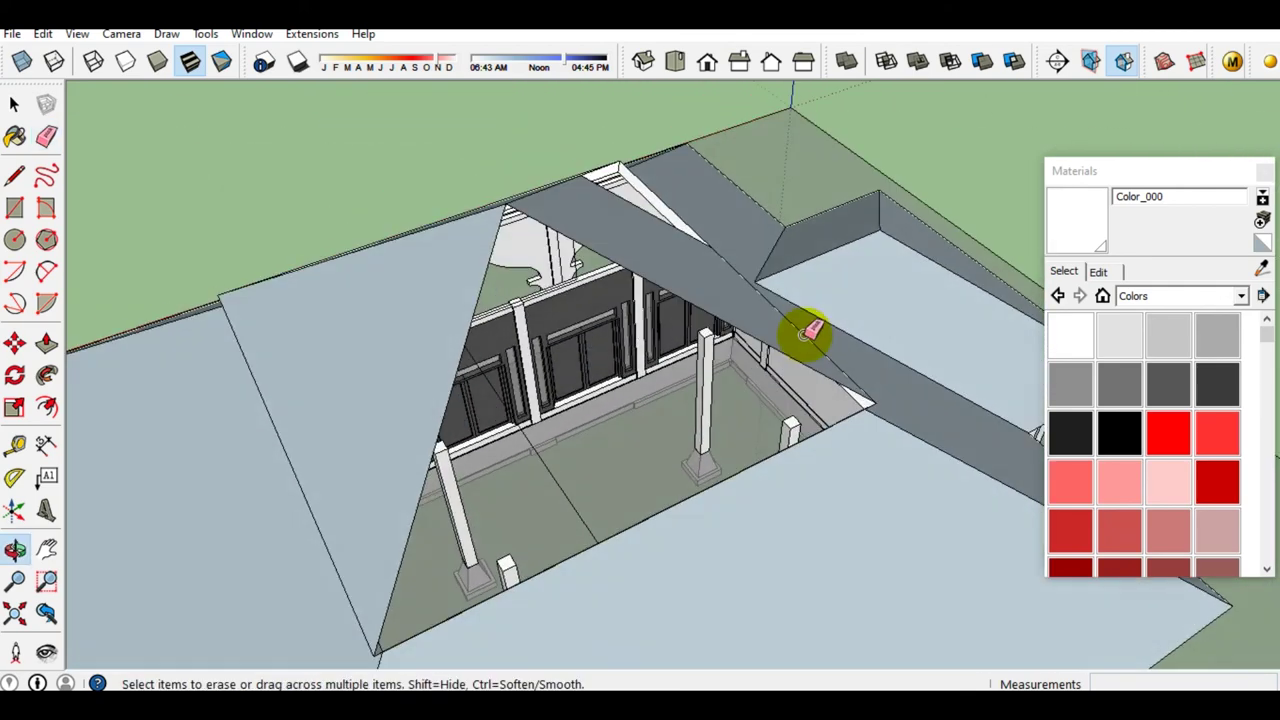
{"action": "scroll", "coordinate": [509, 437], "scroll_direction": "down", "scroll_amount": 3}
{"action": "scroll", "coordinate": [608, 423], "scroll_direction": "up", "scroll_amount": 2}
{"action": "scroll", "coordinate": [592, 433], "scroll_direction": "up", "scroll_amount": 2}
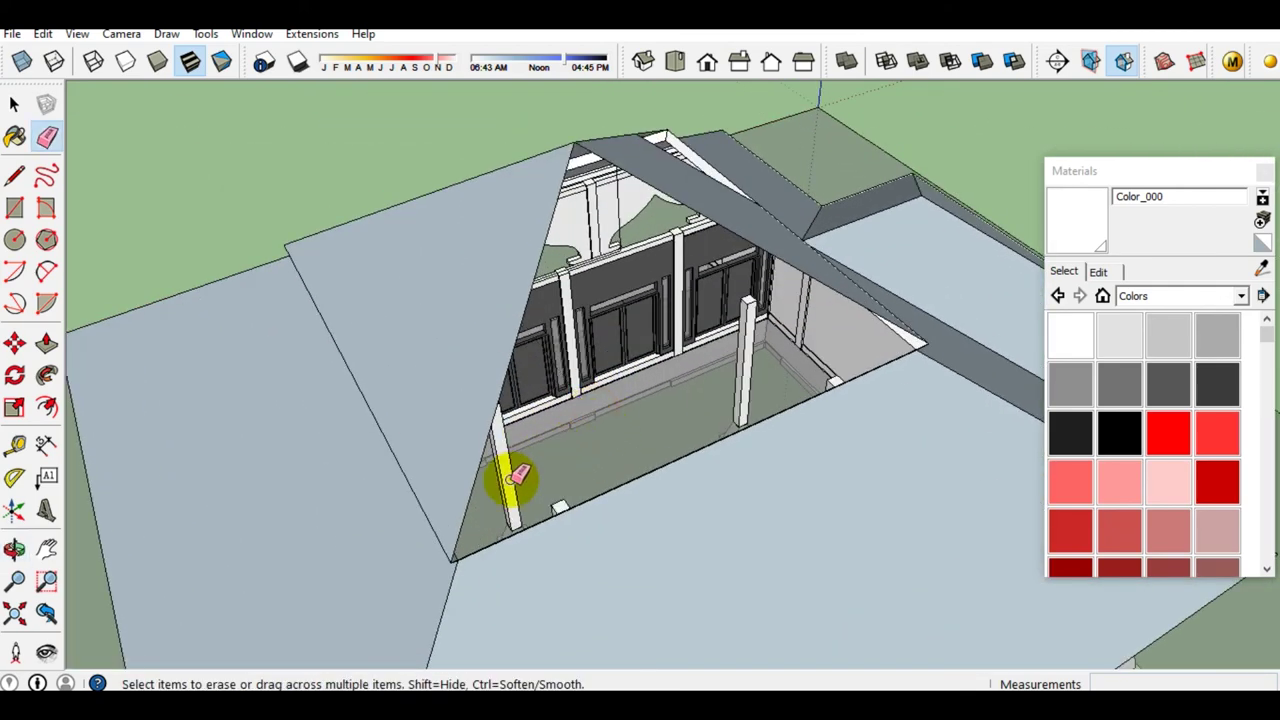
Draw two lines across the roof opening to close the missing roof faces
{"action": "key", "text": "l"}
{"action": "scroll", "coordinate": [443, 557], "scroll_direction": "up", "scroll_amount": 2}
{"action": "left_click", "coordinate": [443, 557]}
{"action": "middle_click_drag", "start_coordinate": [514, 194], "coordinate": [525, 370]}
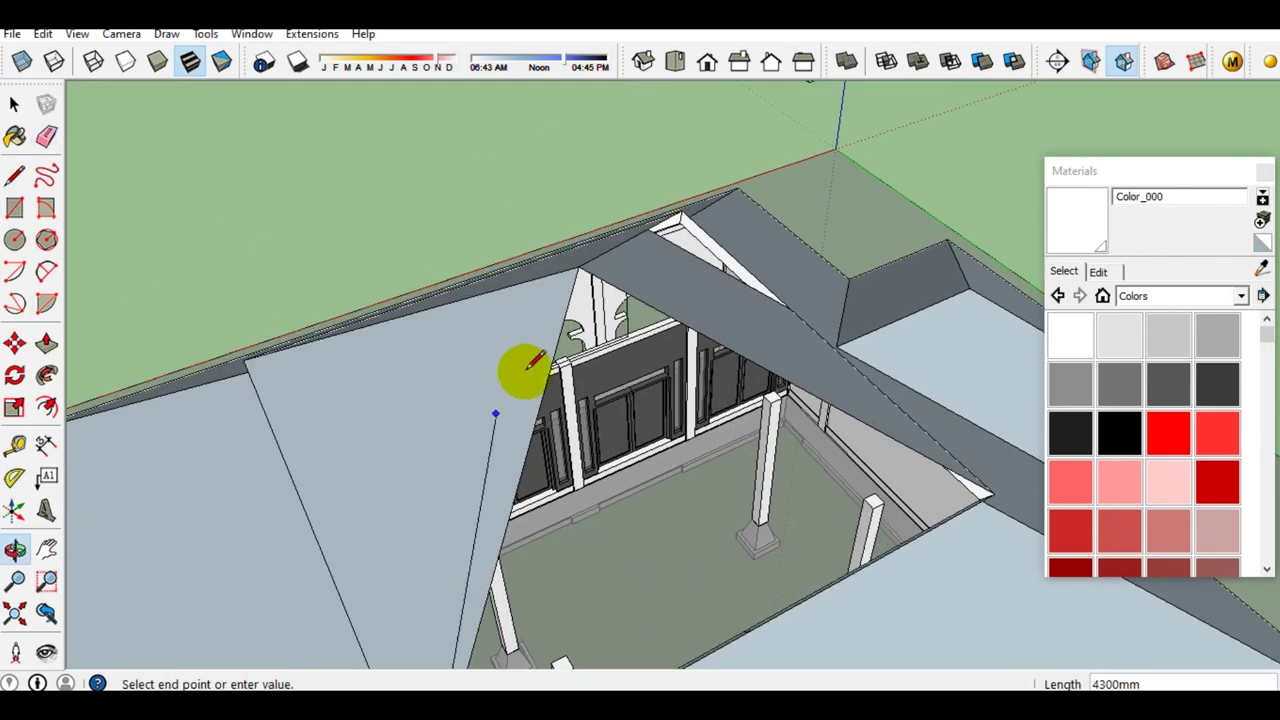
{"action": "left_click", "coordinate": [578, 271]}
{"action": "key", "text": "space"}
{"action": "mouse_move", "coordinate": [580, 271]}
{"action": "middle_mouse_down"}
{"action": "mouse_move", "coordinate": [603, 371]}
{"action": "mouse_move", "coordinate": [618, 318]}
{"action": "mouse_move", "coordinate": [498, 293]}
{"action": "mouse_move", "coordinate": [356, 235]}
{"action": "mouse_move", "coordinate": [244, 239]}
{"action": "mouse_move", "coordinate": [317, 189]}
{"action": "middle_mouse_up"}
{"action": "scroll", "coordinate": [618, 318], "scroll_direction": "up", "scroll_amount": 3}
{"action": "key", "text": "l"}
{"action": "scroll", "coordinate": [317, 189], "scroll_direction": "up", "scroll_amount": 2}
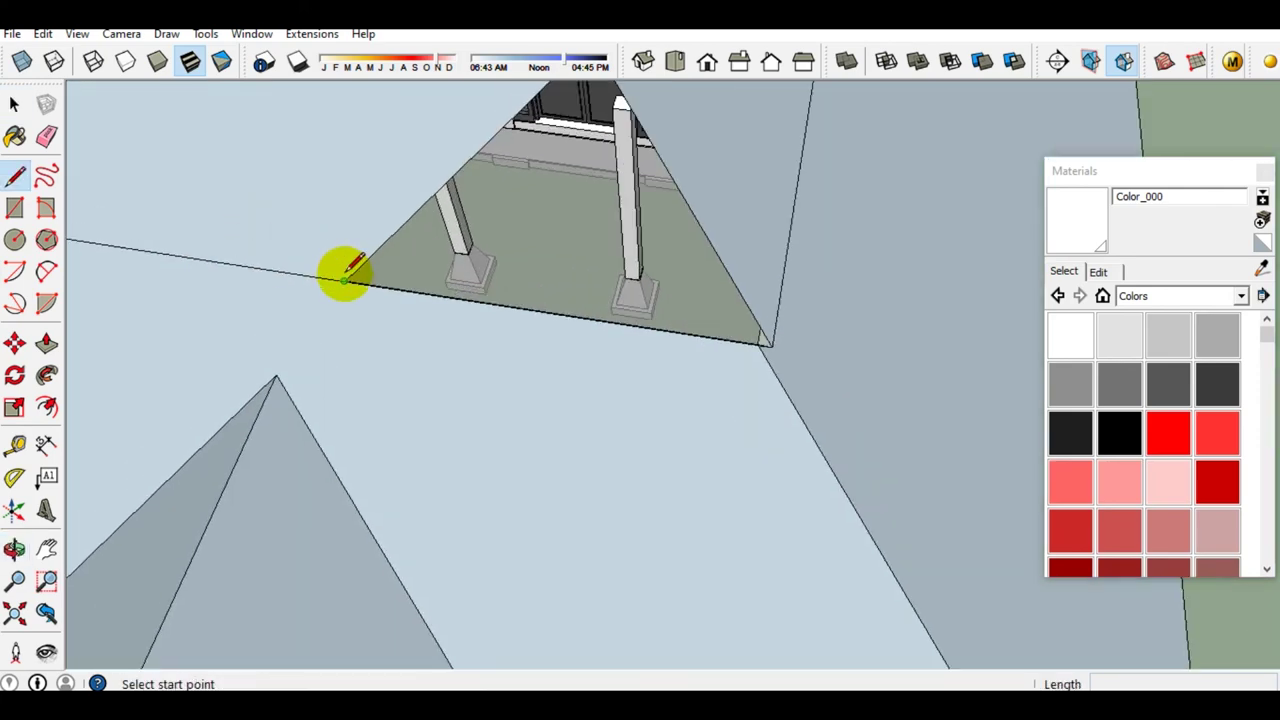
{"action": "left_click", "coordinate": [345, 279]}
{"action": "mouse_move", "coordinate": [486, 143]}
{"action": "middle_mouse_down"}
{"action": "mouse_move", "coordinate": [434, 343]}
{"action": "mouse_move", "coordinate": [476, 494]}
{"action": "mouse_move", "coordinate": [468, 403]}
{"action": "mouse_move", "coordinate": [436, 516]}
{"action": "middle_mouse_up"}
{"action": "left_click", "coordinate": [470, 515]}
{"action": "key", "text": "space"}
Orbit around the pavilion to inspect the finished tiered hip roof
{"action": "key", "text": "e"}
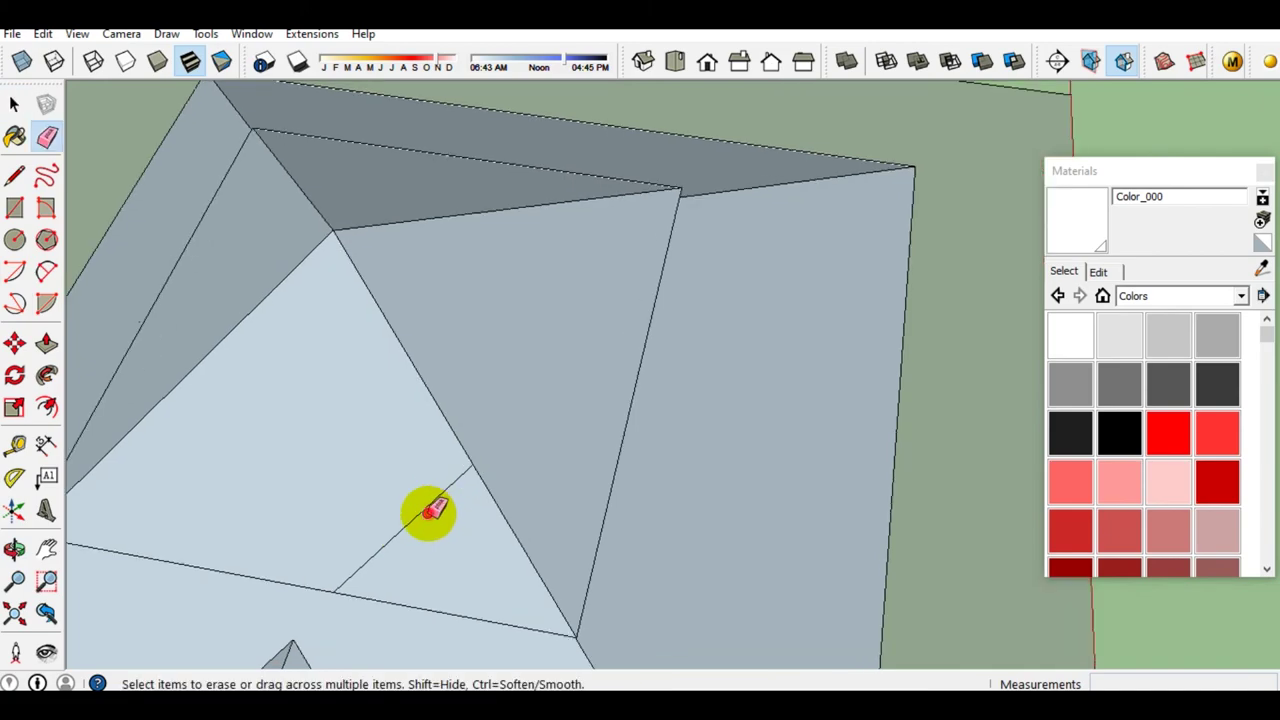
{"action": "middle_click_drag", "start_coordinate": [428, 512], "coordinate": [500, 214]}
{"action": "key", "text": "space"}
{"action": "scroll", "coordinate": [393, 322], "scroll_direction": "down", "scroll_amount": 3}
{"action": "mouse_move", "coordinate": [393, 322]}
{"action": "middle_mouse_down"}
{"action": "mouse_move", "coordinate": [889, 291]}
{"action": "mouse_move", "coordinate": [615, 341]}
{"action": "mouse_move", "coordinate": [906, 357]}
{"action": "mouse_move", "coordinate": [620, 394]}
{"action": "mouse_move", "coordinate": [909, 354]}
{"action": "mouse_move", "coordinate": [889, 302]}
{"action": "mouse_move", "coordinate": [666, 441]}
{"action": "middle_mouse_up"}
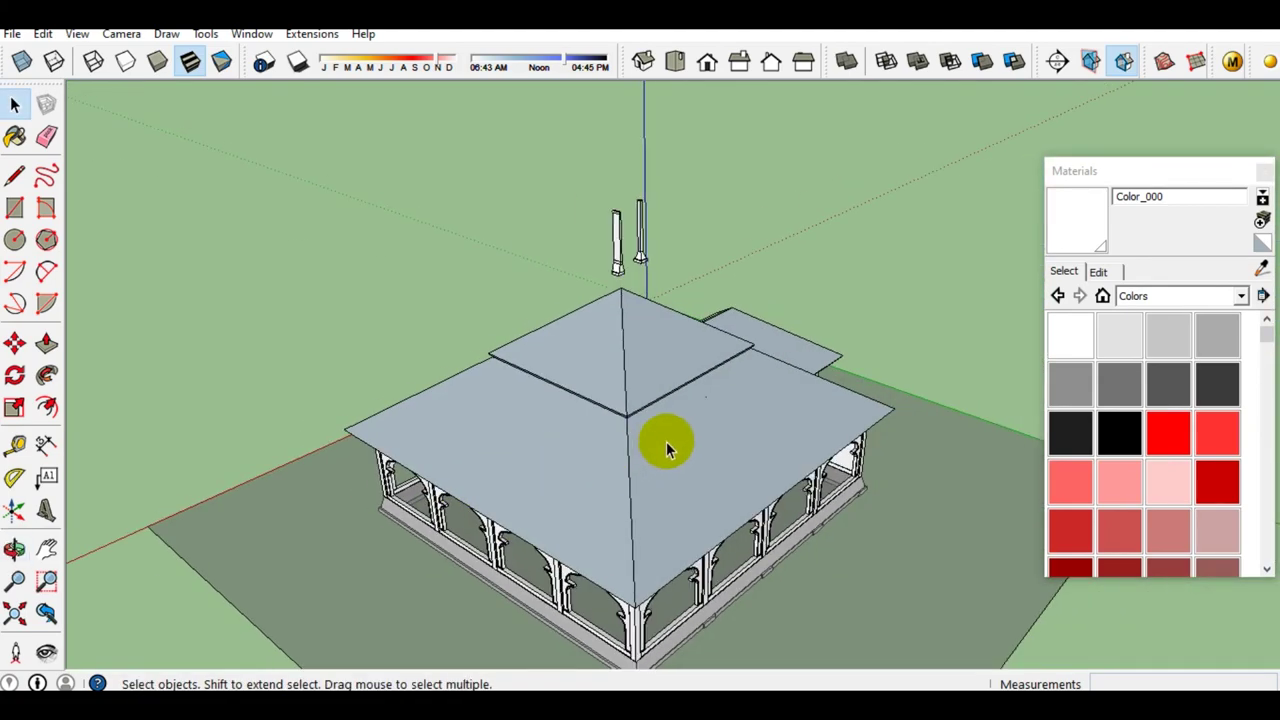
{"action": "scroll", "coordinate": [629, 323], "scroll_direction": "up", "scroll_amount": 3}
{"action": "scroll", "coordinate": [533, 245], "scroll_direction": "up", "scroll_amount": 3}
{"action": "middle_click_drag", "start_coordinate": [533, 245], "coordinate": [509, 343]}
{"action": "scroll", "coordinate": [505, 330], "scroll_direction": "up", "scroll_amount": 2}
{"action": "scroll", "coordinate": [505, 330], "scroll_direction": "down", "scroll_amount": 1}
{"action": "scroll", "coordinate": [546, 239], "scroll_direction": "down", "scroll_amount": 5}
{"action": "mouse_move", "coordinate": [546, 239]}
{"action": "middle_mouse_down"}
{"action": "mouse_move", "coordinate": [494, 426]}
{"action": "mouse_move", "coordinate": [547, 300]}
{"action": "middle_mouse_up"}
{"action": "scroll", "coordinate": [547, 300], "scroll_direction": "down", "scroll_amount": 2}
{"action": "scroll", "coordinate": [614, 477], "scroll_direction": "up", "scroll_amount": 2}
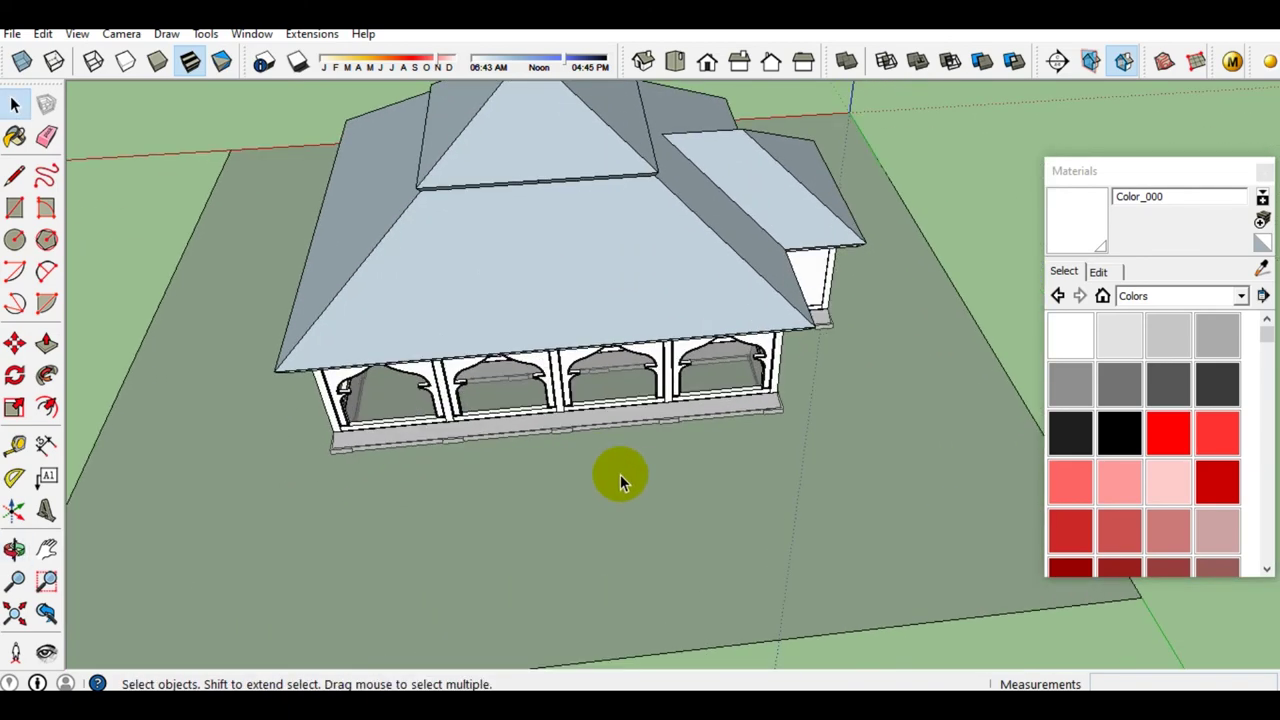
{"action": "scroll", "coordinate": [651, 543], "scroll_direction": "down", "scroll_amount": 2}
{"action": "scroll", "coordinate": [640, 545], "scroll_direction": "up", "scroll_amount": 2}
Draw a circular base on the ground in front and a radius line from its centre
{"action": "key", "text": "c"}
{"action": "left_click", "coordinate": [641, 542]}
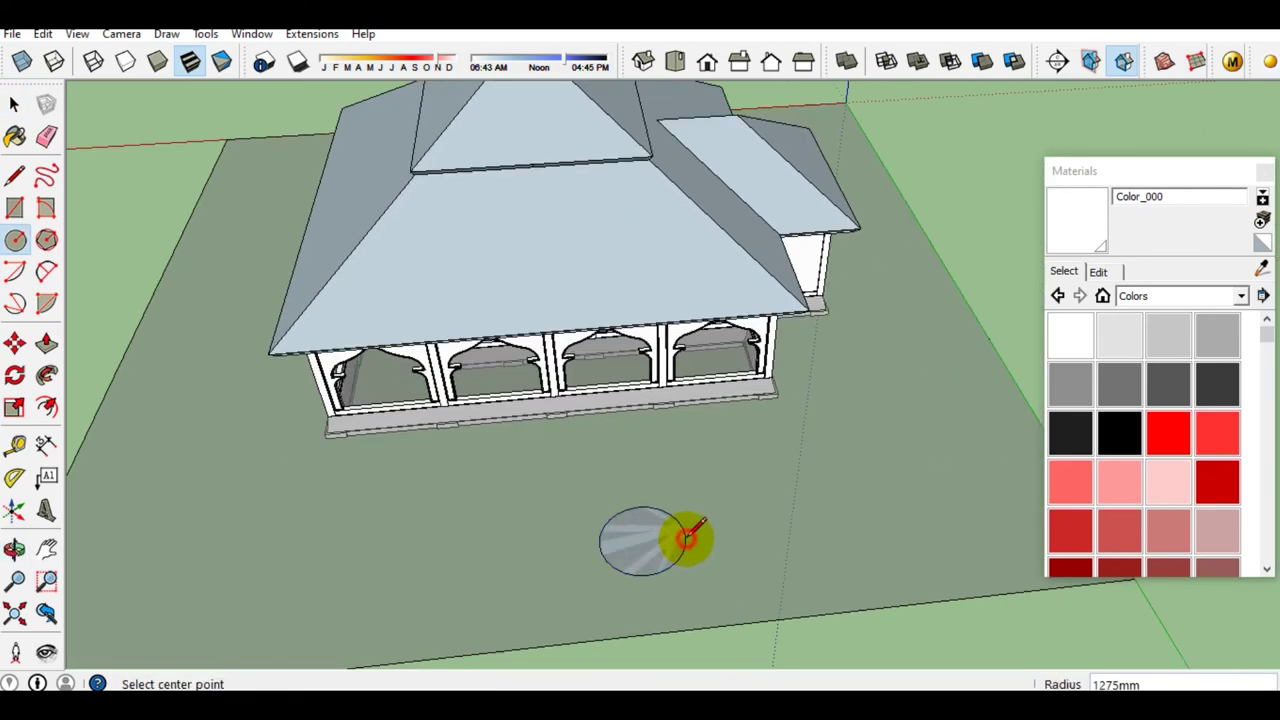
{"action": "key", "text": "space"}
{"action": "scroll", "coordinate": [664, 547], "scroll_direction": "up", "scroll_amount": 2}
{"action": "scroll", "coordinate": [656, 542], "scroll_direction": "up", "scroll_amount": 2}
{"action": "scroll", "coordinate": [646, 528], "scroll_direction": "up", "scroll_amount": 2}
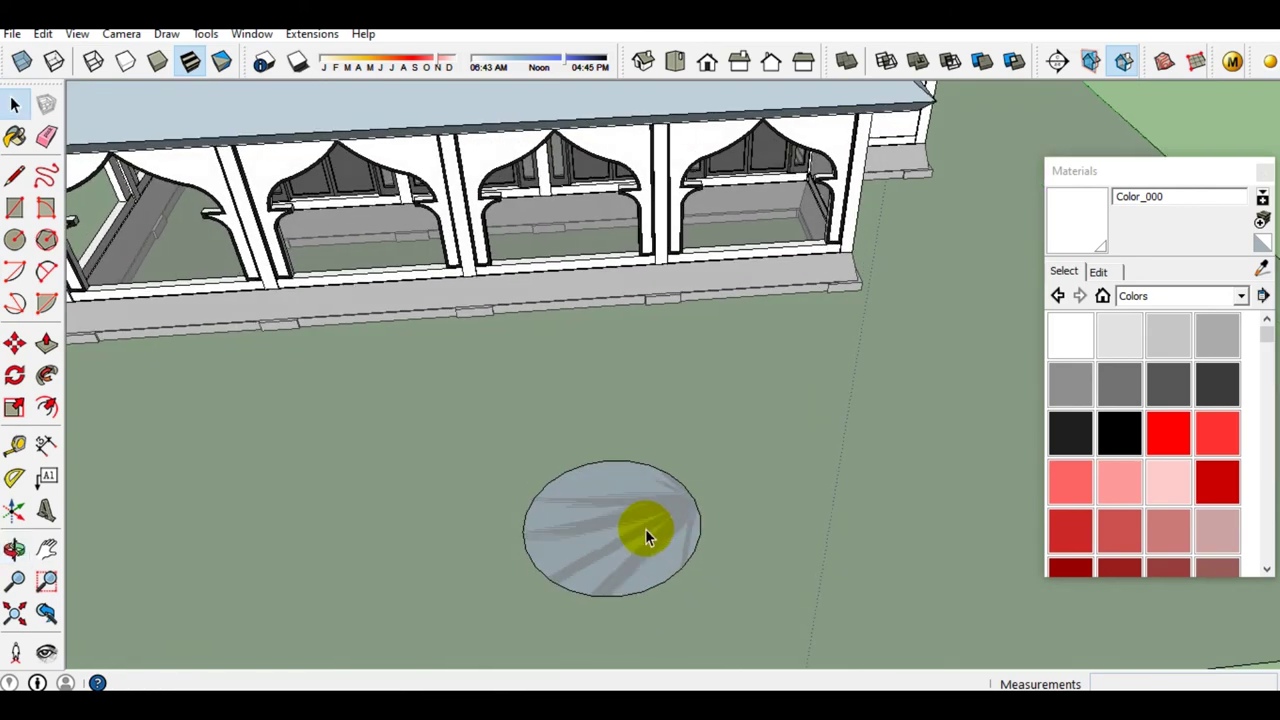
{"action": "key", "text": "l"}
{"action": "scroll", "coordinate": [640, 530], "scroll_direction": "down", "scroll_amount": 2}
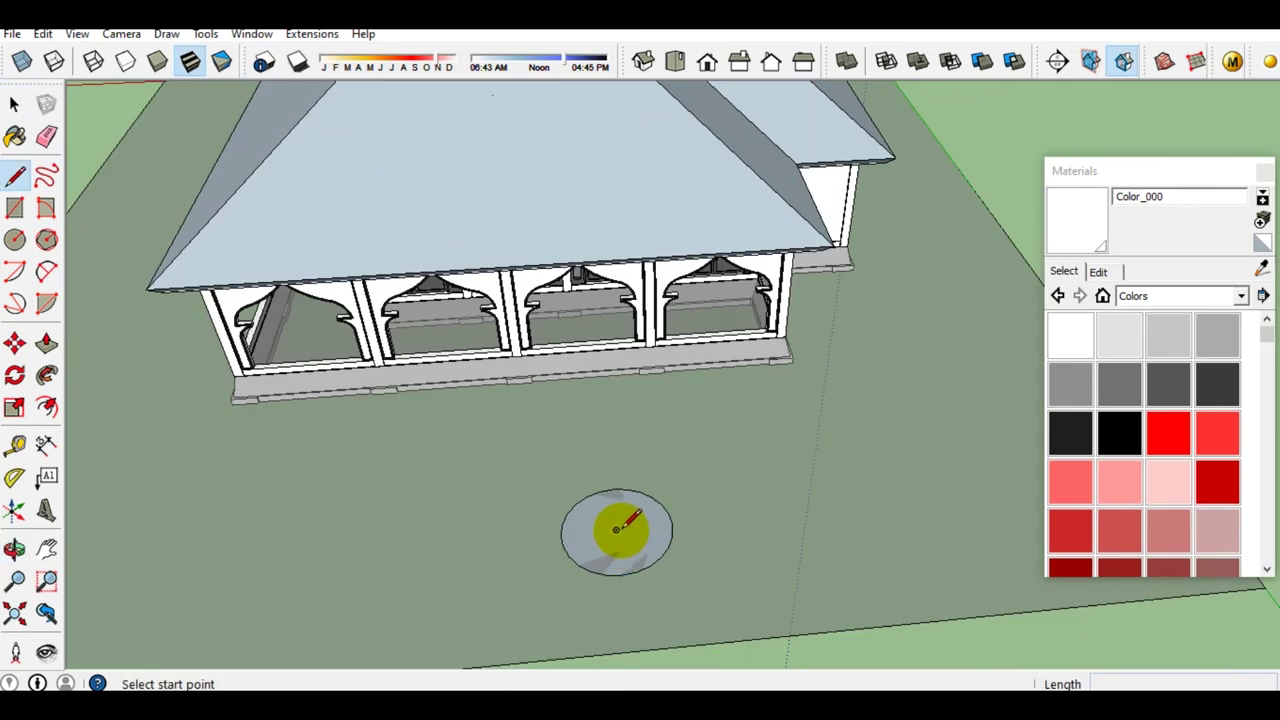
{"action": "left_click", "coordinate": [619, 528]}
{"action": "scroll", "coordinate": [609, 509], "scroll_direction": "up", "scroll_amount": 1}
{"action": "scroll", "coordinate": [606, 443], "scroll_direction": "up", "scroll_amount": 3}
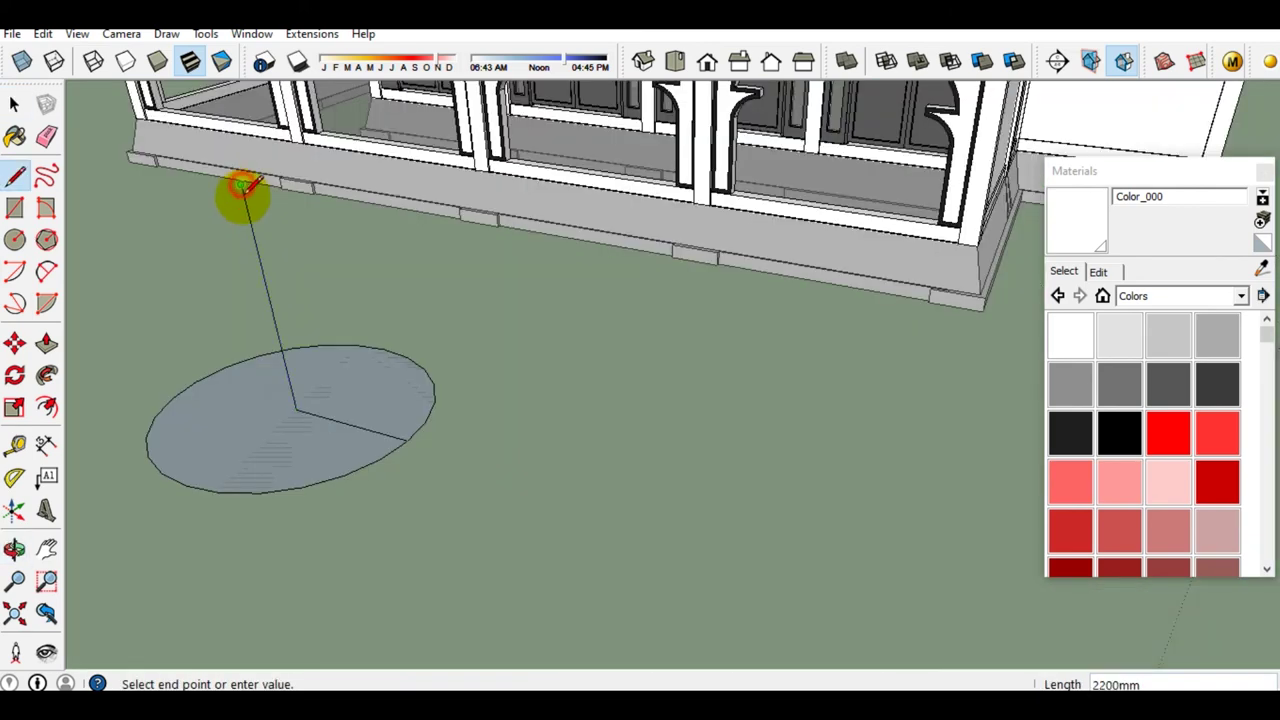
{"action": "left_click", "coordinate": [242, 186]}
{"action": "middle_click_drag", "start_coordinate": [397, 422], "coordinate": [491, 414]}
{"action": "key", "text": "space"}
Draw a bulging two-point arc from the radius line's end to the disc edge, forming the profile face
{"action": "key", "text": "a"}
{"action": "left_click", "coordinate": [557, 432]}
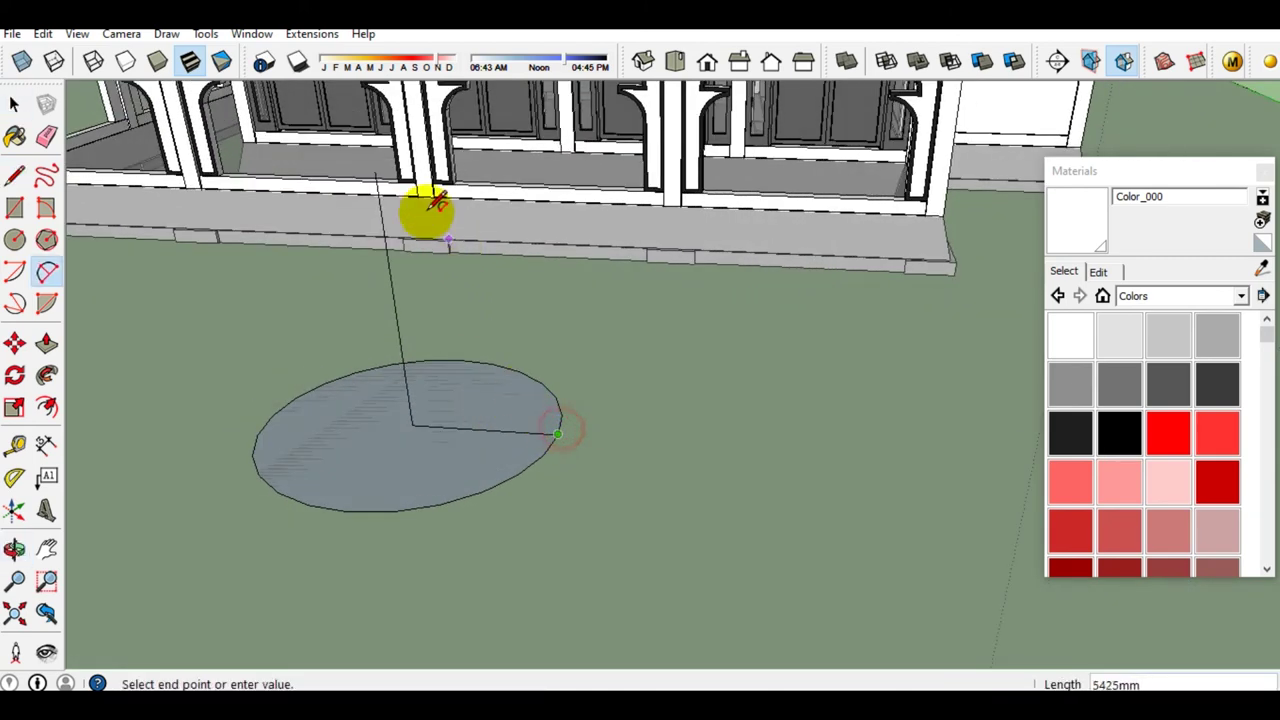
{"action": "left_click", "coordinate": [375, 175]}
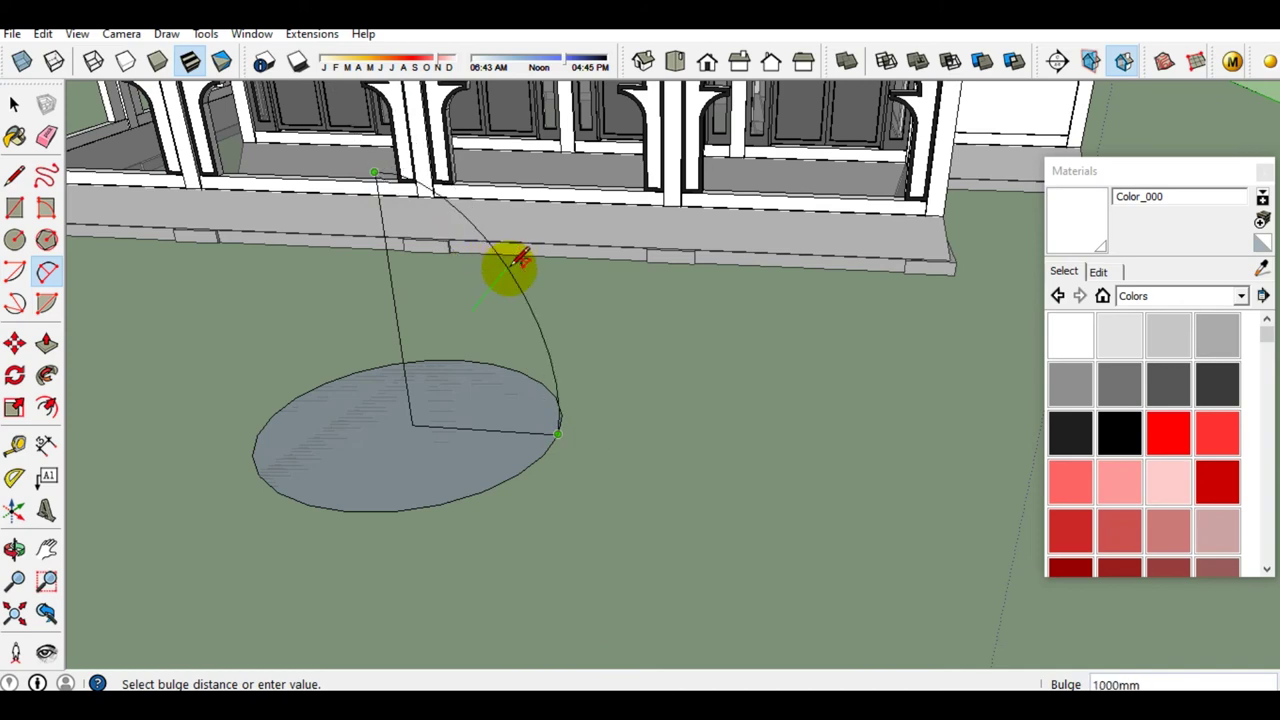
{"action": "middle_click_drag", "start_coordinate": [523, 263], "coordinate": [586, 223]}
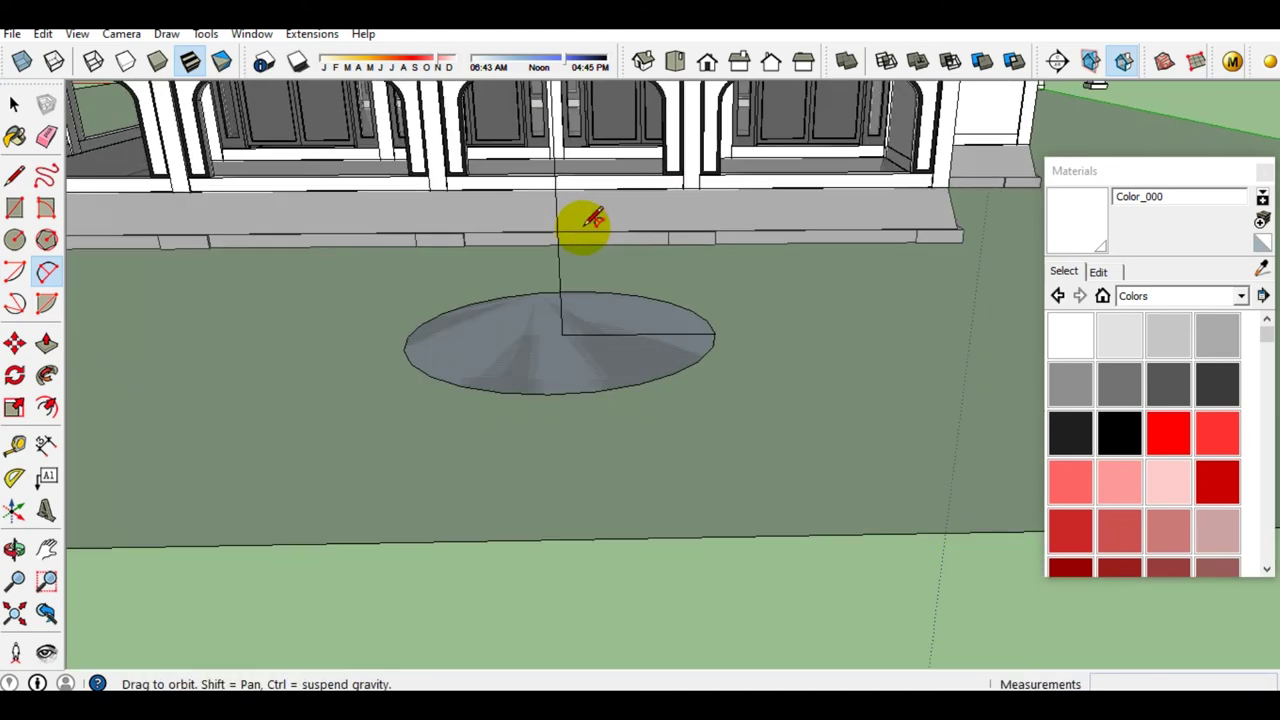
{"action": "left_click", "coordinate": [716, 203]}
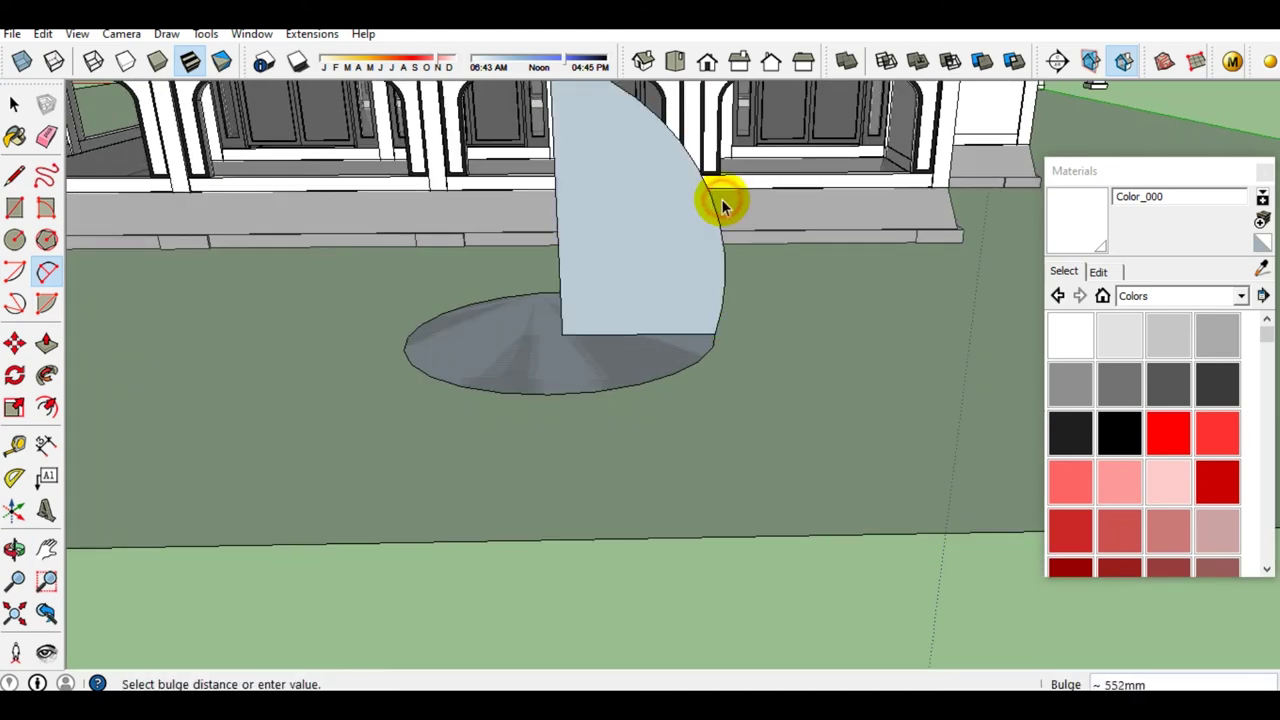
{"action": "middle_click_drag", "start_coordinate": [720, 194], "coordinate": [700, 274]}
{"action": "key", "text": "space"}
{"action": "scroll", "coordinate": [660, 270], "scroll_direction": "up", "scroll_amount": 2}
Add an inward arc from the profile's top and erase the outer arc, leaving a concave curve
{"action": "key", "text": "a"}
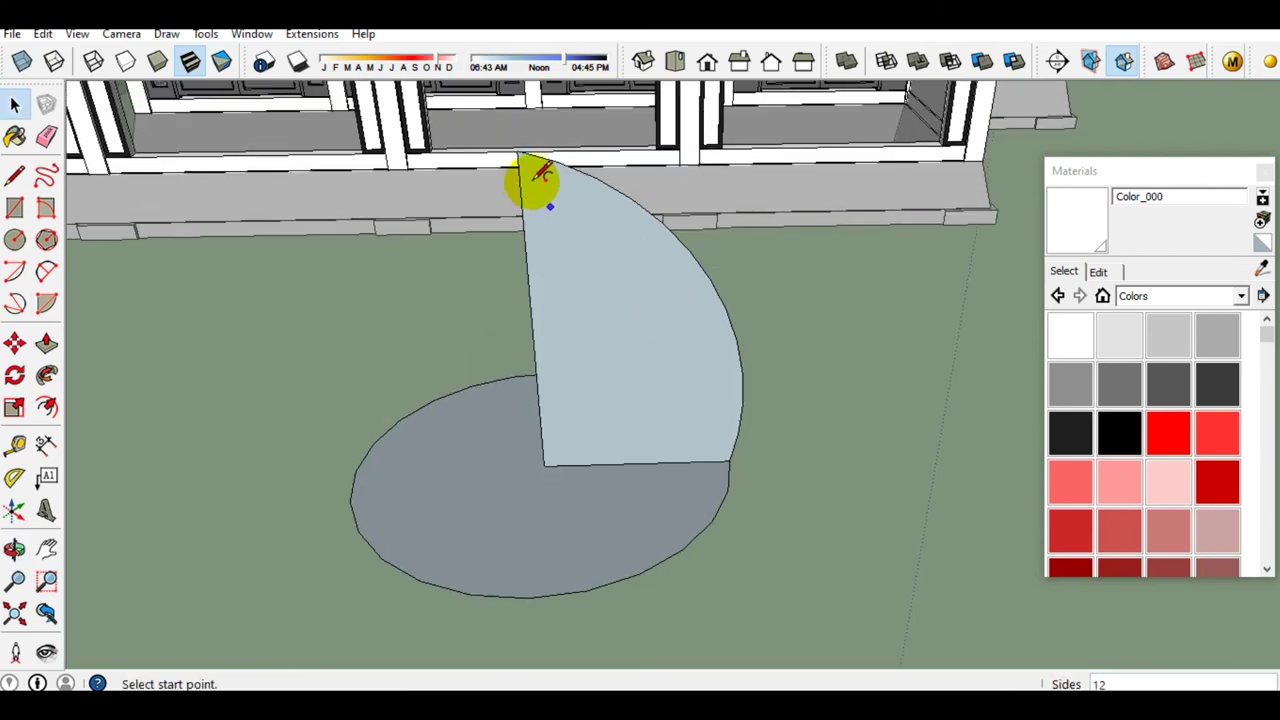
{"action": "left_click", "coordinate": [516, 153]}
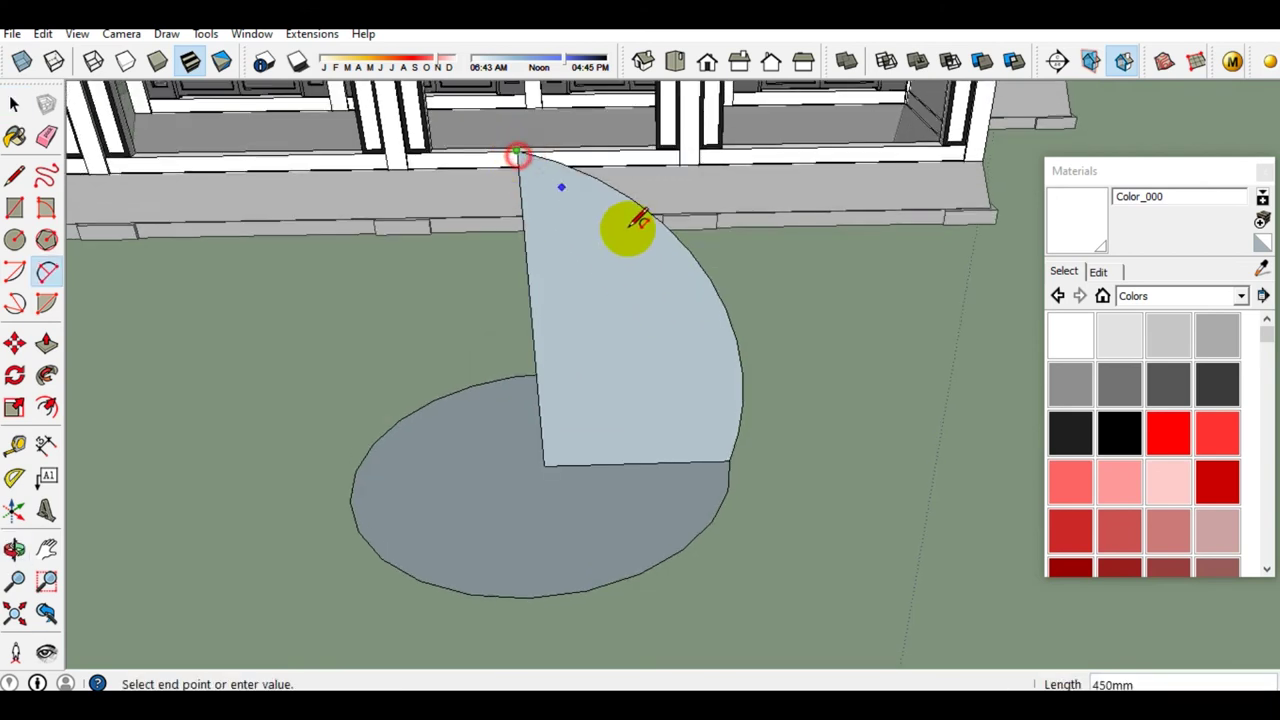
{"action": "left_click", "coordinate": [695, 251]}
{"action": "scroll", "coordinate": [605, 215], "scroll_direction": "up", "scroll_amount": 1}
{"action": "scroll", "coordinate": [600, 211], "scroll_direction": "up", "scroll_amount": 1}
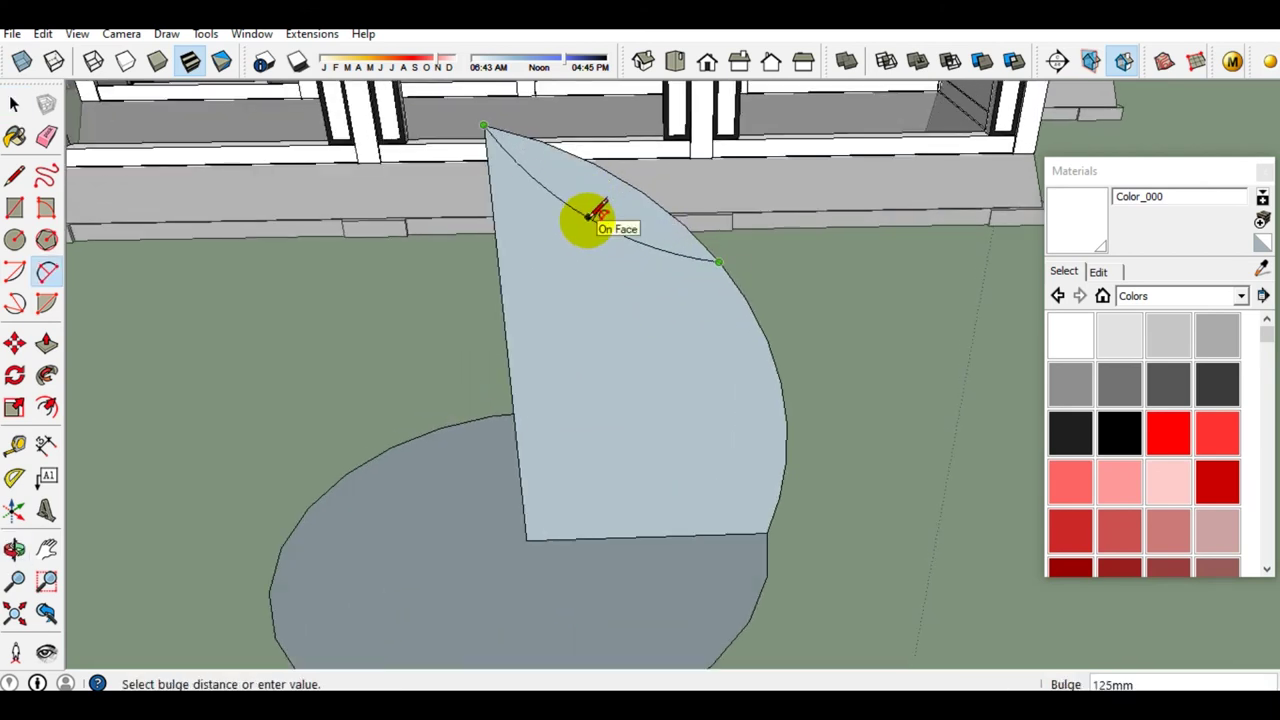
{"action": "left_click", "coordinate": [588, 216]}
{"action": "key", "text": "space"}
{"action": "middle_click_drag", "start_coordinate": [617, 257], "coordinate": [601, 356]}
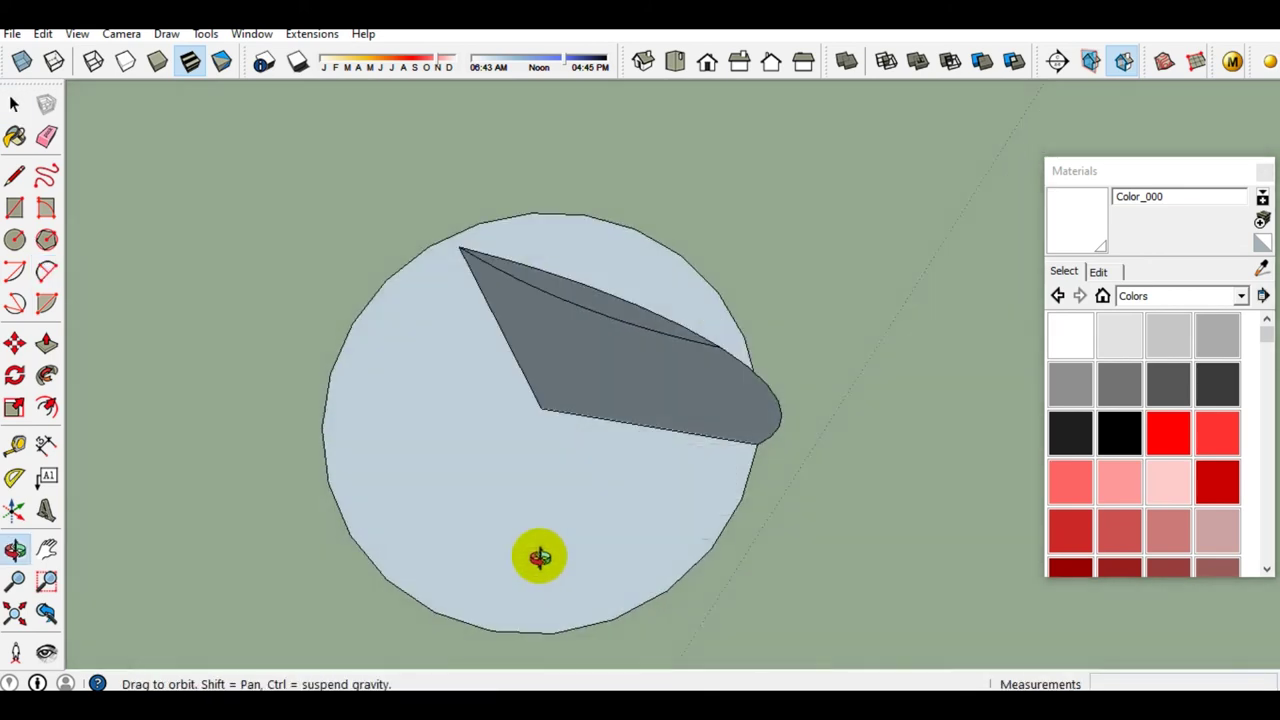
{"action": "key", "text": "e"}
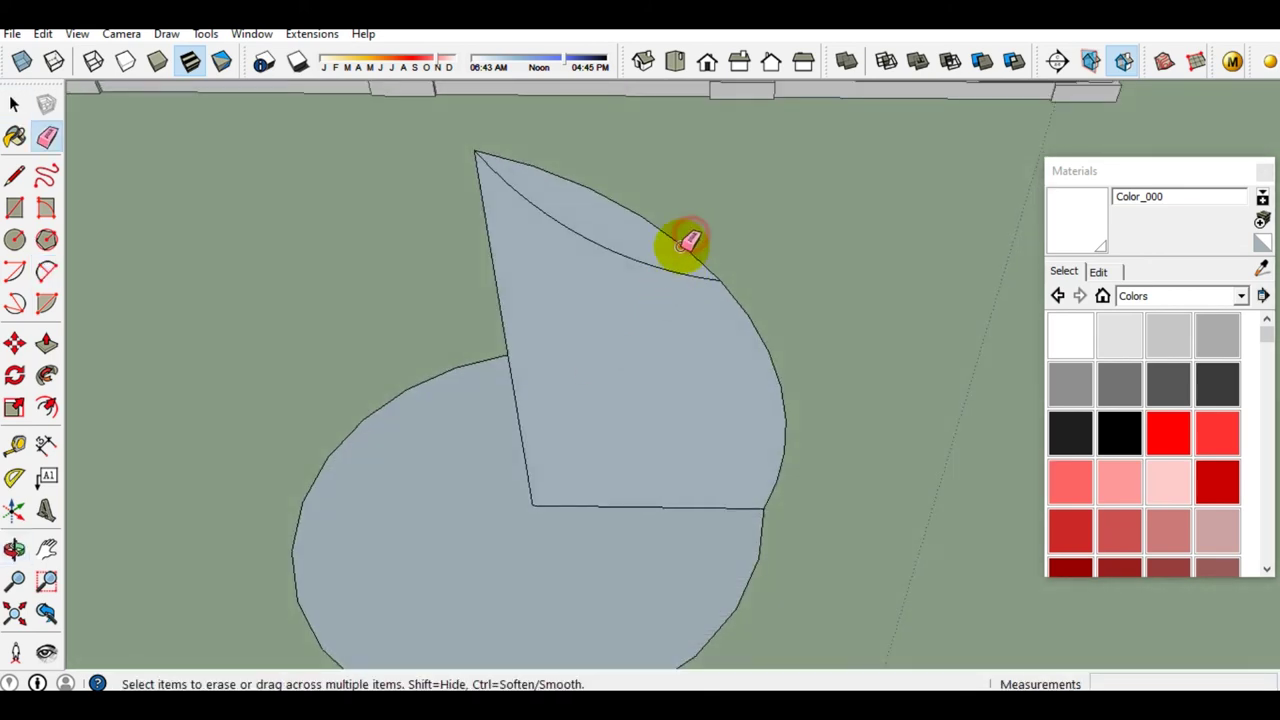
{"action": "left_click", "coordinate": [686, 240]}
{"action": "mouse_move", "coordinate": [686, 246]}
{"action": "middle_mouse_down"}
{"action": "mouse_move", "coordinate": [704, 263]}
{"action": "mouse_move", "coordinate": [708, 229]}
{"action": "middle_mouse_up"}
{"action": "key", "text": "space"}
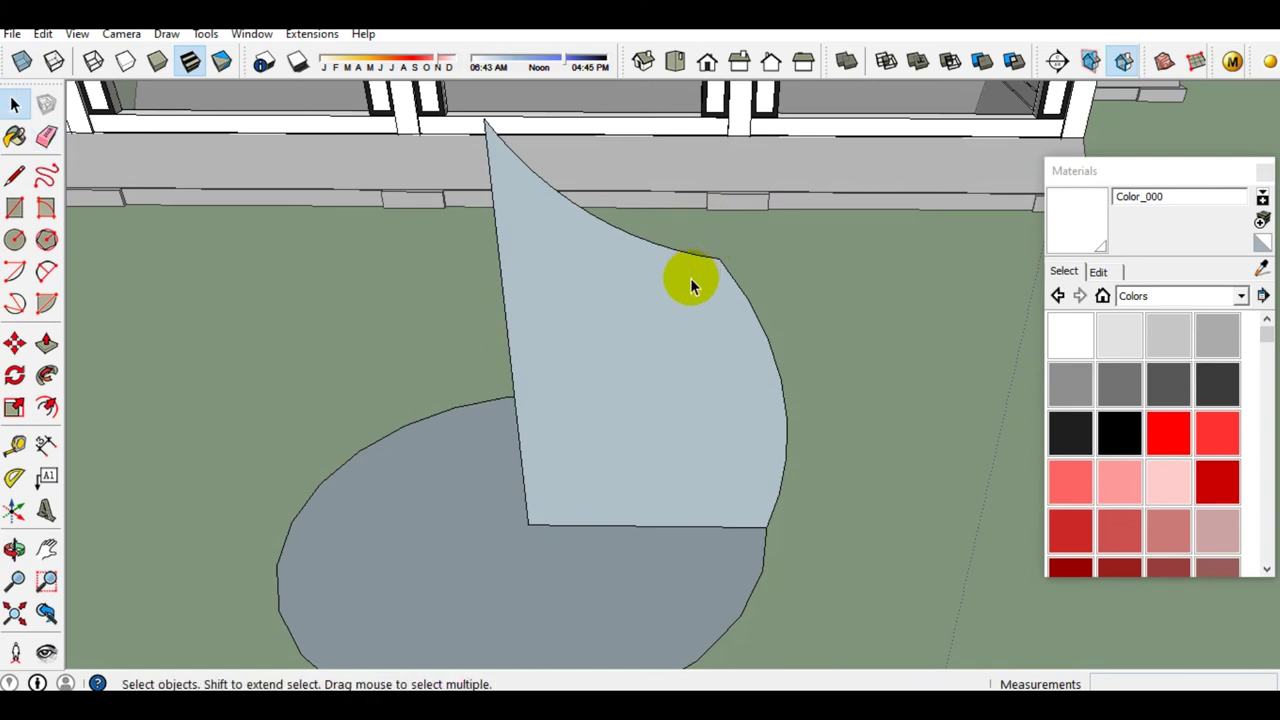
Add a small arc along the outline and erase the leftover corner edge to form the pointed tip
{"action": "key", "text": "a"}
{"action": "scroll", "coordinate": [685, 262], "scroll_direction": "up", "scroll_amount": 1}
{"action": "left_click", "coordinate": [673, 244]}
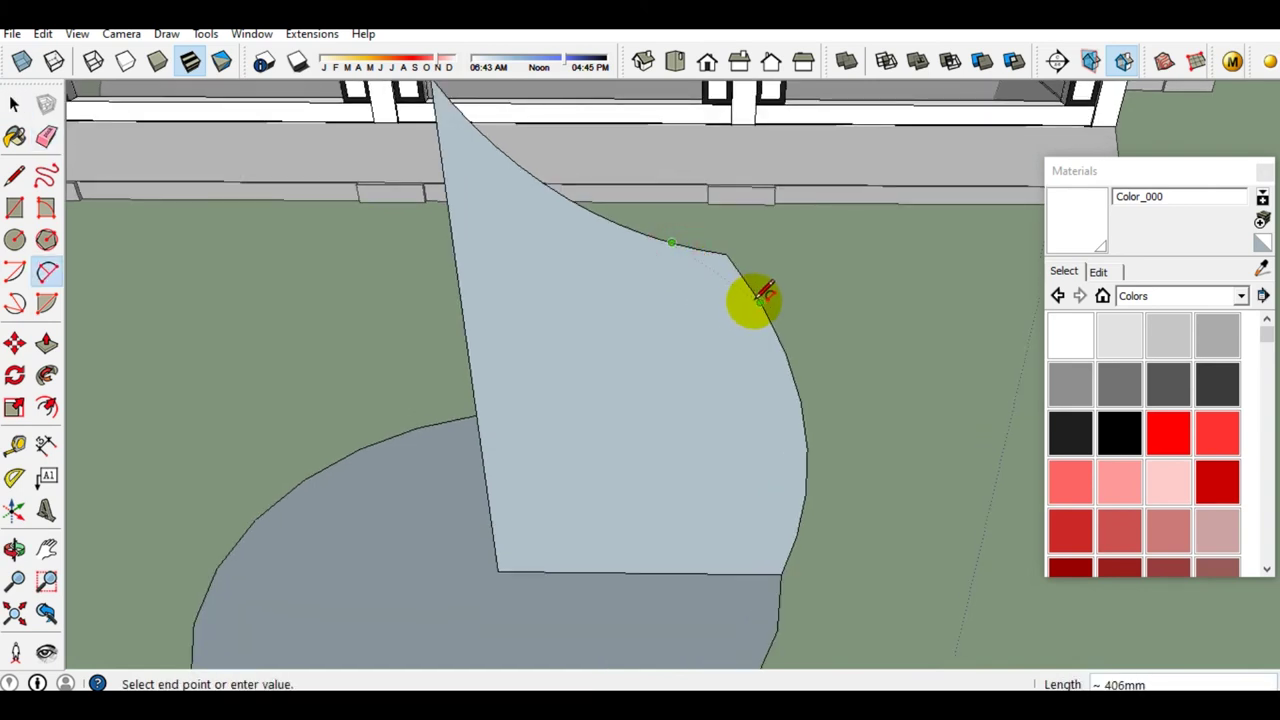
{"action": "left_click", "coordinate": [759, 300]}
{"action": "scroll", "coordinate": [729, 268], "scroll_direction": "up", "scroll_amount": 1}
{"action": "scroll", "coordinate": [729, 270], "scroll_direction": "up", "scroll_amount": 1}
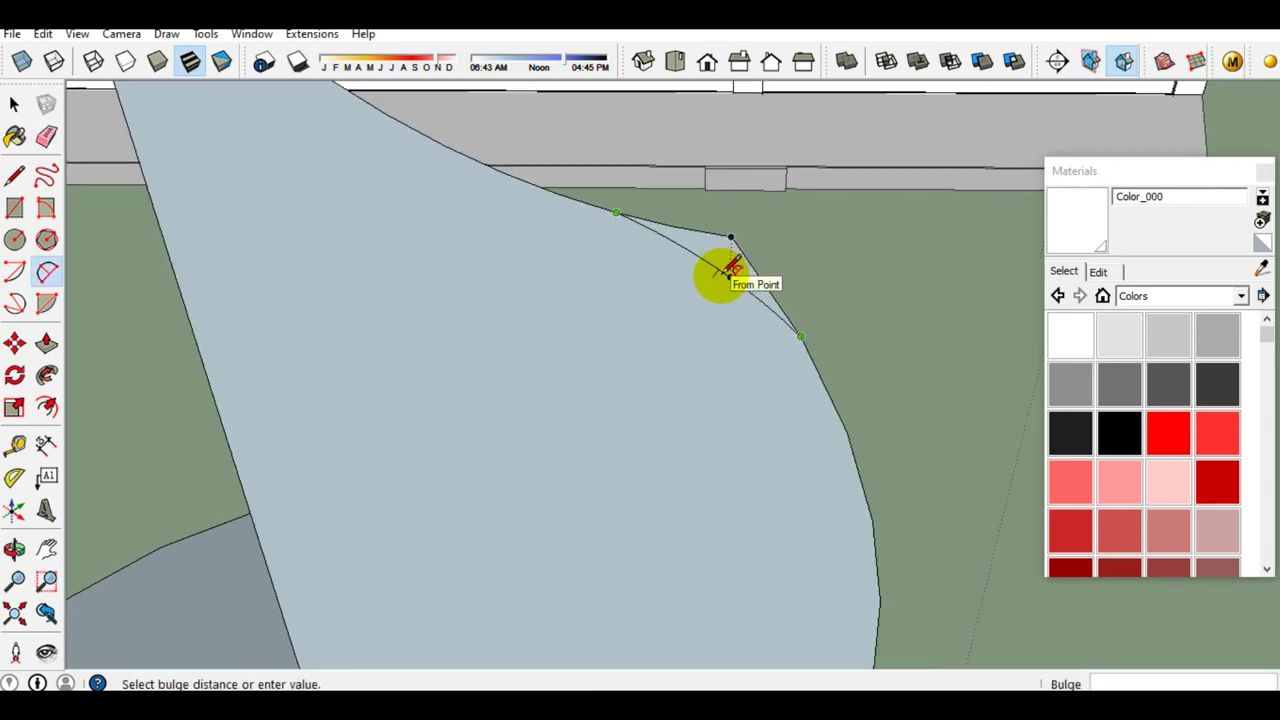
{"action": "key", "text": "space"}
{"action": "left_click", "coordinate": [741, 251]}
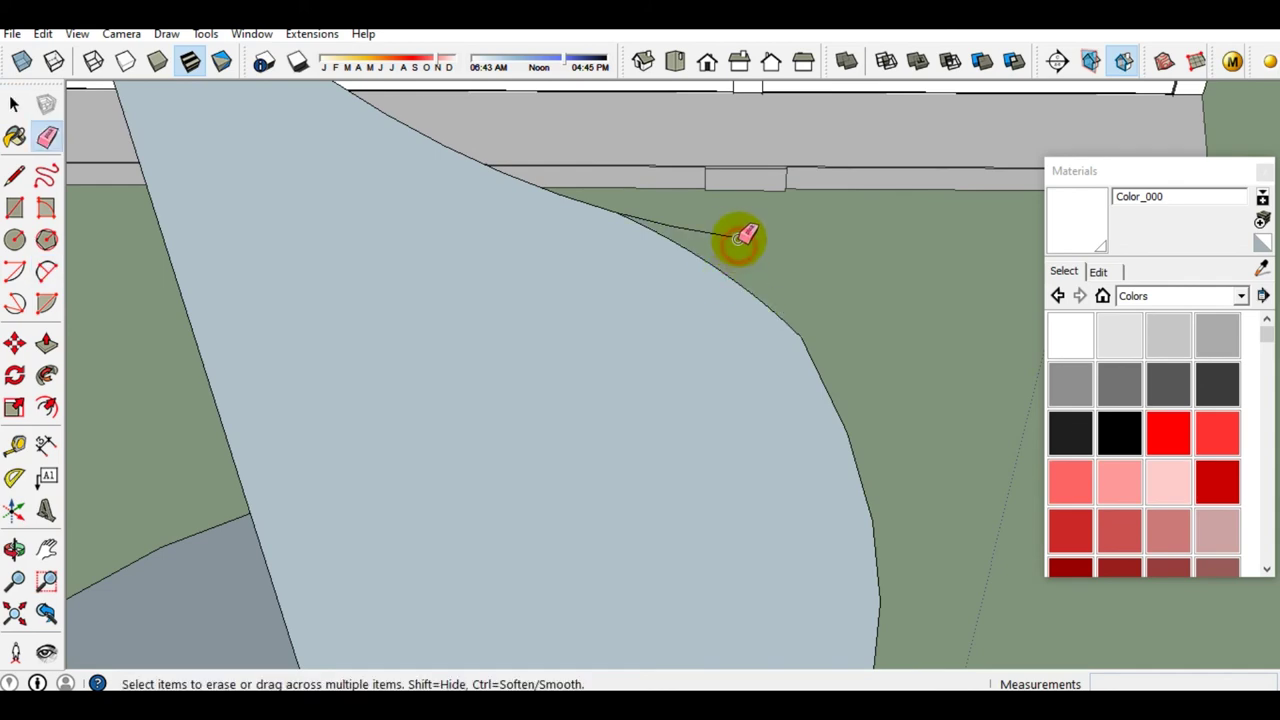
{"action": "scroll", "coordinate": [720, 230], "scroll_direction": "down", "scroll_amount": 5}
{"action": "key", "text": "space"}
{"action": "mouse_move", "coordinate": [751, 349]}
{"action": "middle_mouse_down"}
{"action": "mouse_move", "coordinate": [771, 420]}
{"action": "mouse_move", "coordinate": [689, 309]}
{"action": "mouse_move", "coordinate": [641, 351]}
{"action": "mouse_move", "coordinate": [615, 434]}
{"action": "middle_mouse_up"}
Select the circular base and Follow Me the profile around it into a bulb
{"action": "left_click", "coordinate": [603, 447]}
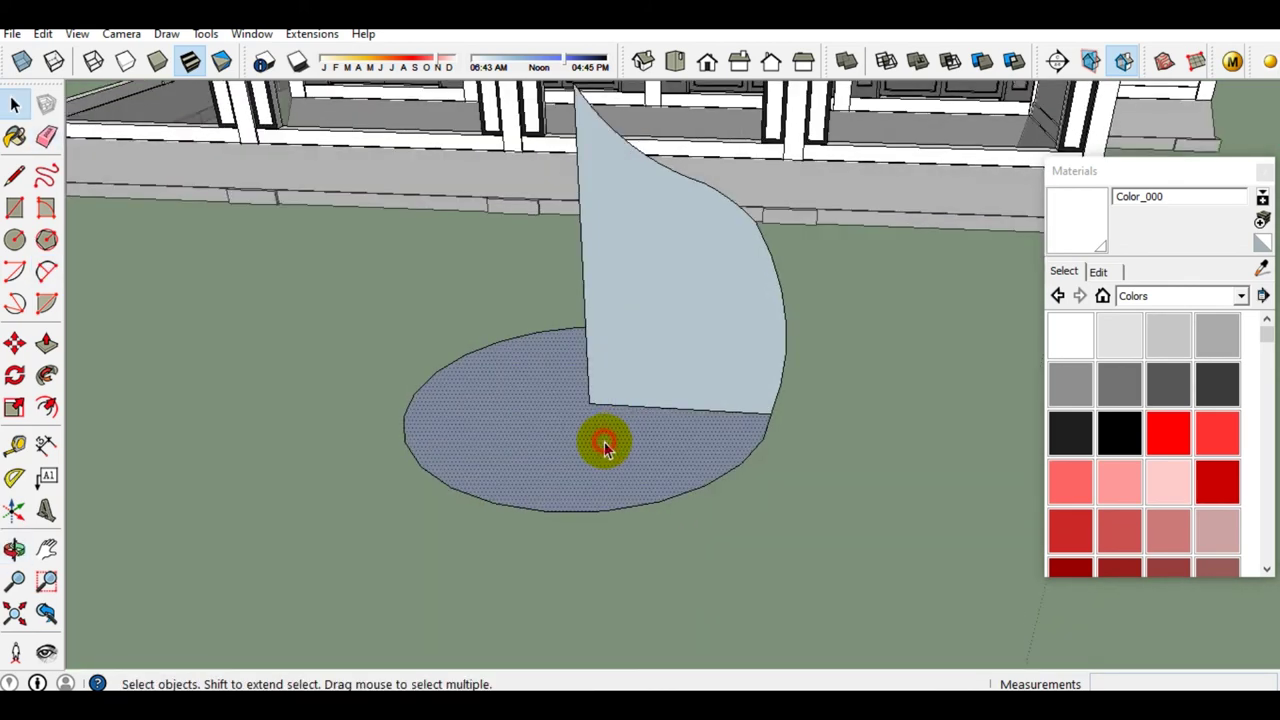
{"action": "left_click", "coordinate": [48, 378]}
{"action": "left_click", "coordinate": [659, 316]}
Soften the seam edges up to the rim on the bulb's first sides with the Eraser
{"action": "middle_click_drag", "start_coordinate": [659, 316], "coordinate": [585, 410]}
{"action": "key", "text": "e"}
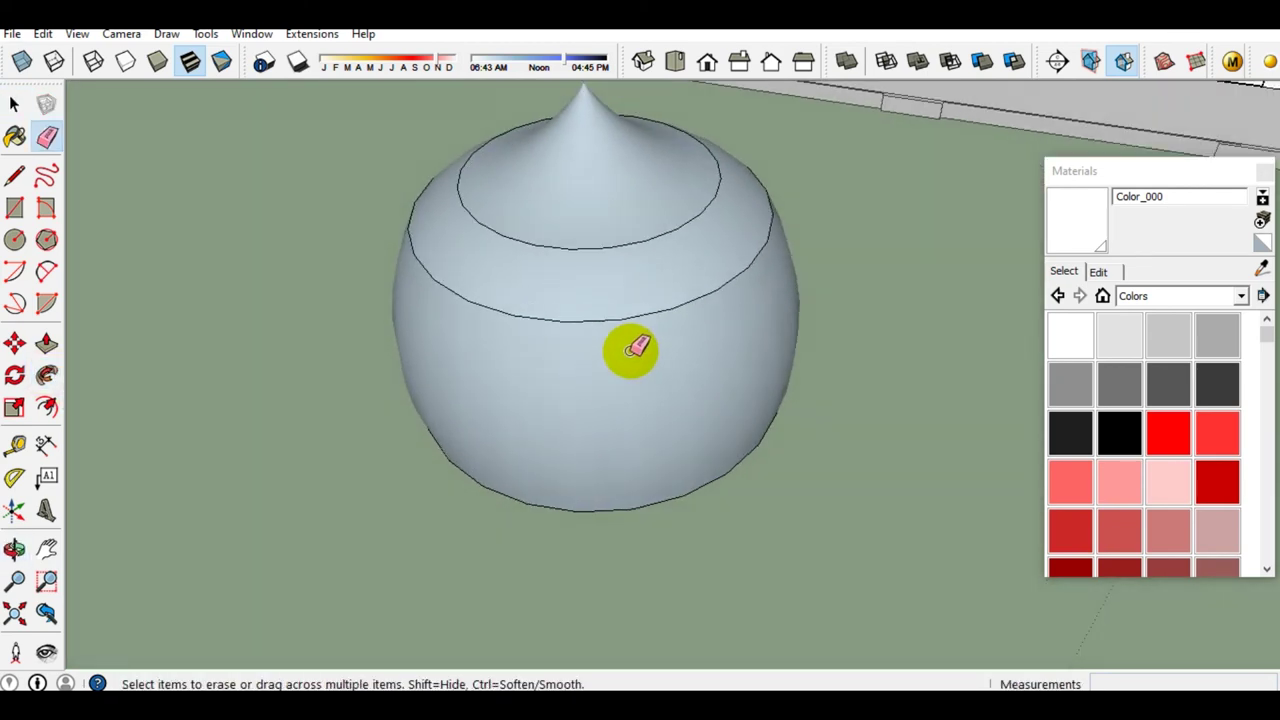
{"action": "middle_click_drag", "start_coordinate": [634, 349], "coordinate": [640, 322]}
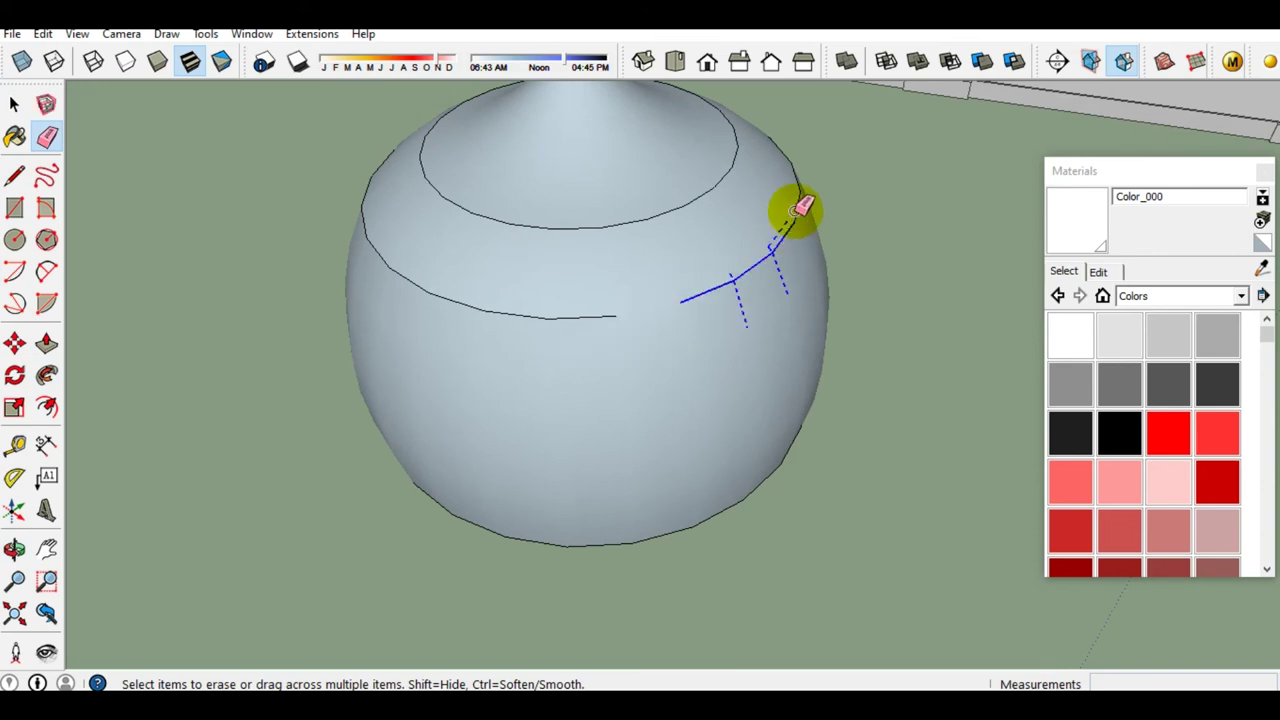
{"action": "mouse_move", "coordinate": [815, 235]}
{"action": "middle_mouse_down"}
{"action": "mouse_move", "coordinate": [357, 357]}
{"action": "mouse_move", "coordinate": [613, 323]}
{"action": "middle_mouse_up"}
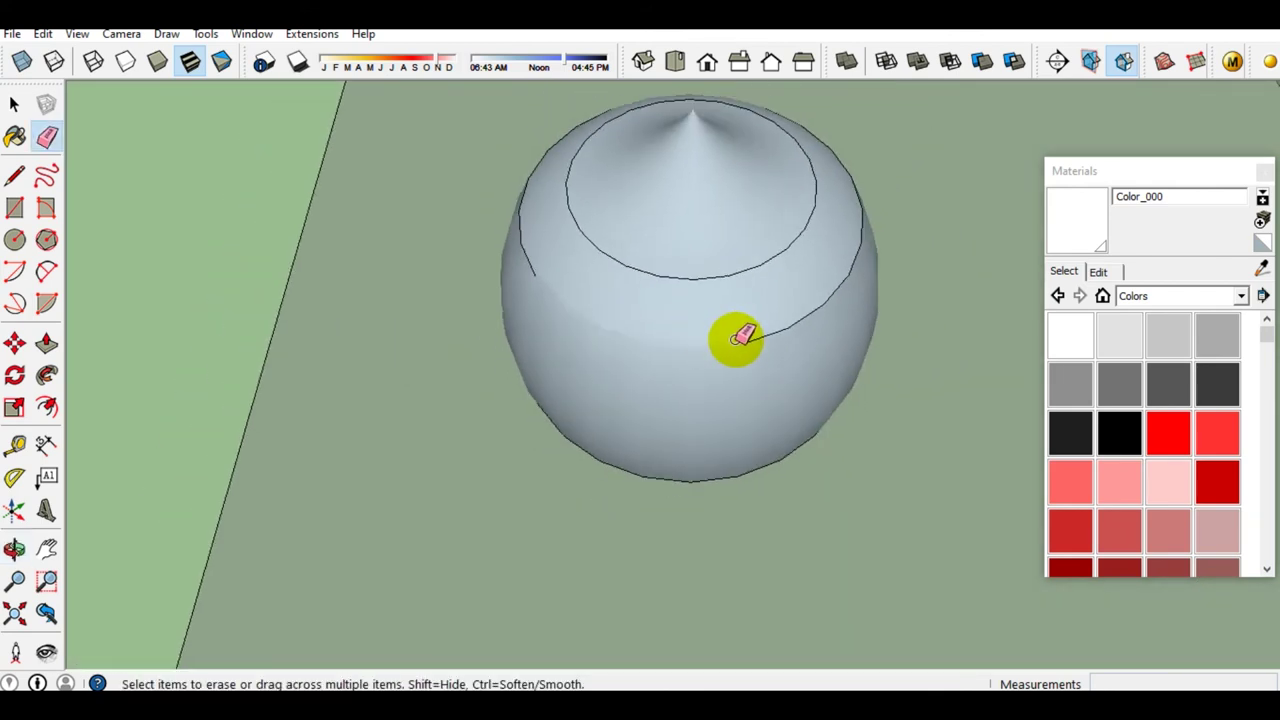
{"action": "left_click_drag", "start_coordinate": [803, 320], "coordinate": [860, 232]}
{"action": "left_click_drag", "start_coordinate": [858, 180], "coordinate": [858, 185]}
{"action": "mouse_move", "coordinate": [680, 263]}
{"action": "middle_mouse_down"}
{"action": "mouse_move", "coordinate": [1177, 306]}
{"action": "mouse_move", "coordinate": [600, 405]}
{"action": "middle_mouse_up"}
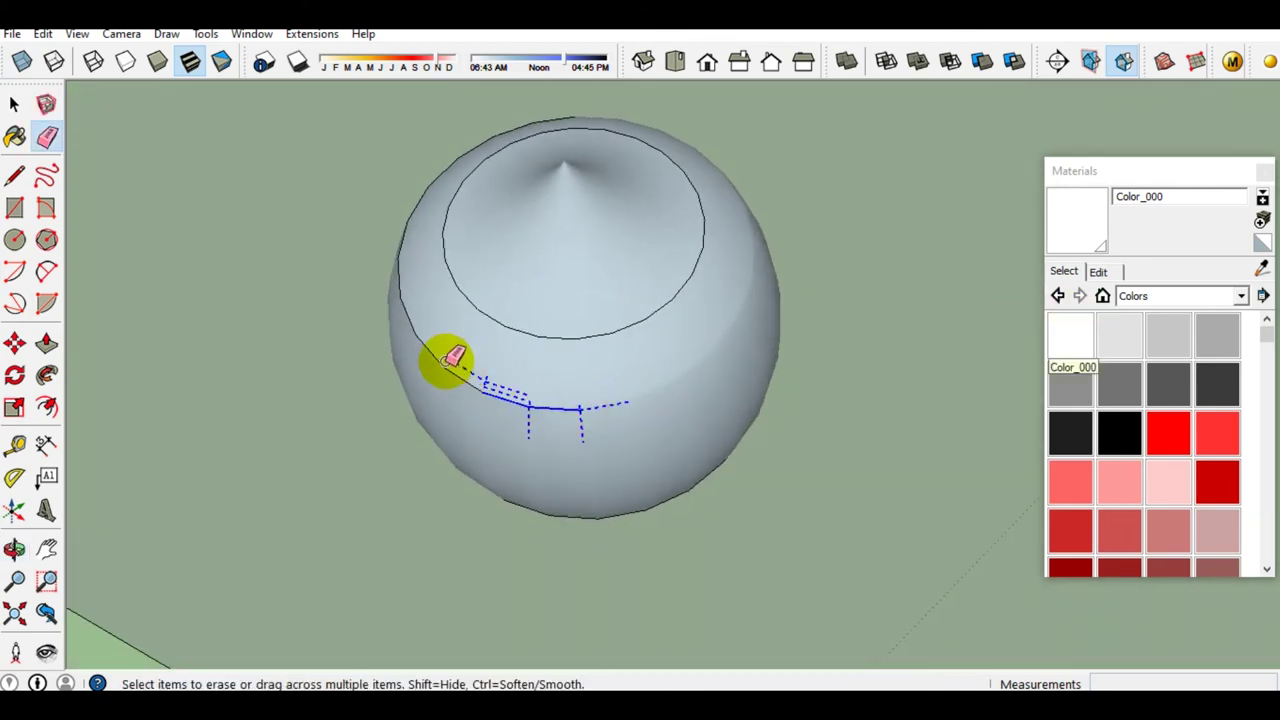
{"action": "left_click_drag", "start_coordinate": [418, 352], "coordinate": [460, 372]}
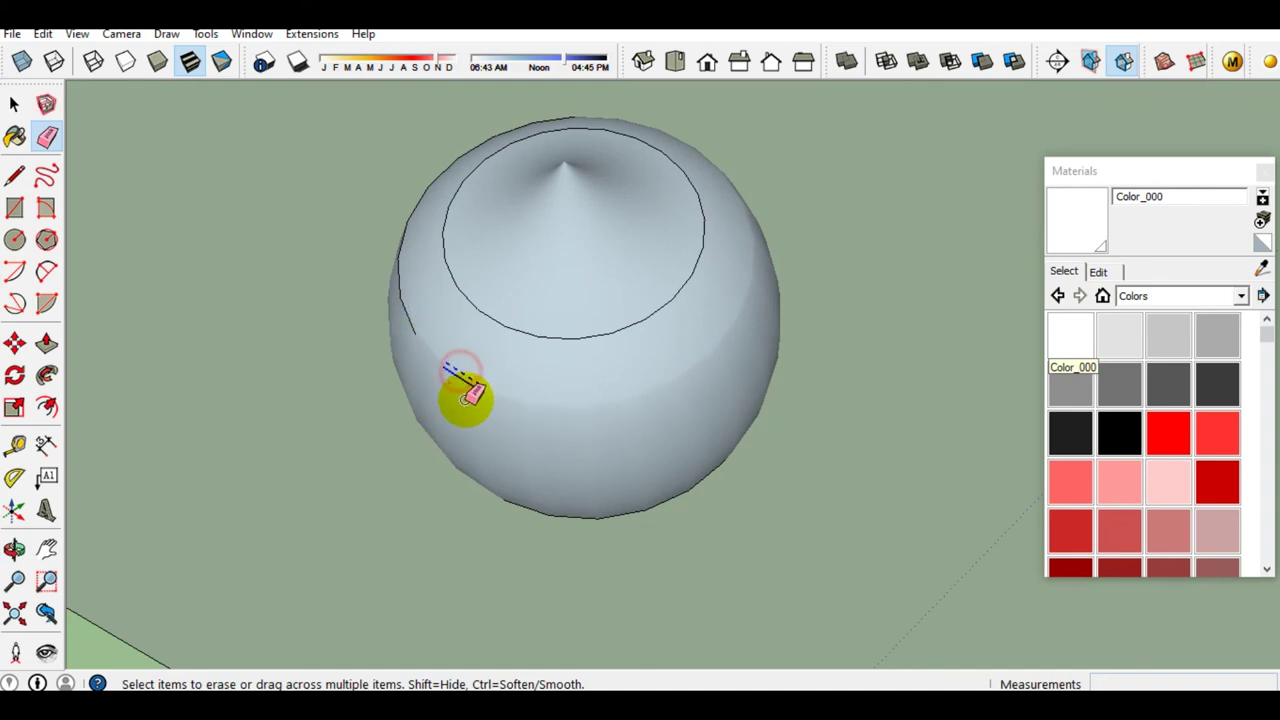
Smooth away the remaining side seam edges, leaving a clean onion dome beside the building
{"action": "middle_click_drag", "start_coordinate": [383, 370], "coordinate": [640, 466]}
{"action": "left_click_drag", "start_coordinate": [556, 553], "coordinate": [452, 541]}
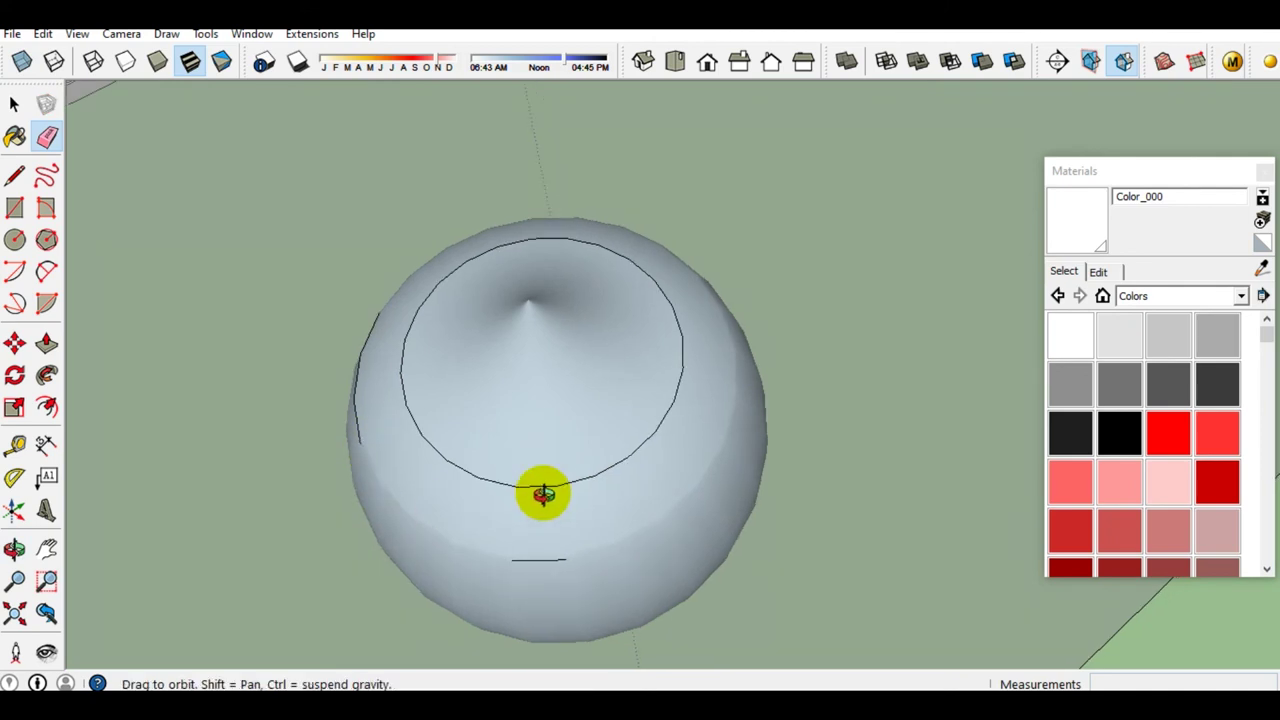
{"action": "middle_click_drag", "start_coordinate": [500, 500], "coordinate": [725, 572]}
{"action": "middle_click_drag", "start_coordinate": [731, 521], "coordinate": [475, 515]}
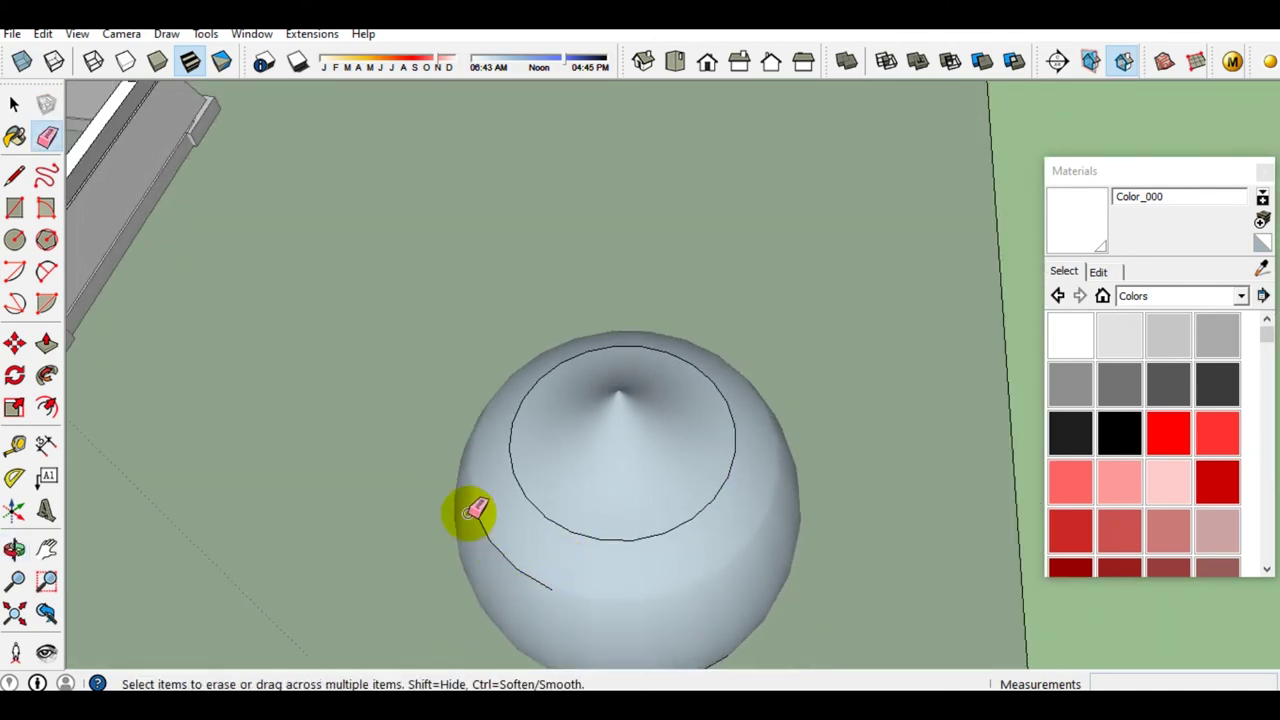
{"action": "mouse_move", "coordinate": [527, 580]}
{"action": "left_mouse_down"}
{"action": "mouse_move", "coordinate": [553, 543]}
{"action": "mouse_move", "coordinate": [691, 519]}
{"action": "left_mouse_up"}
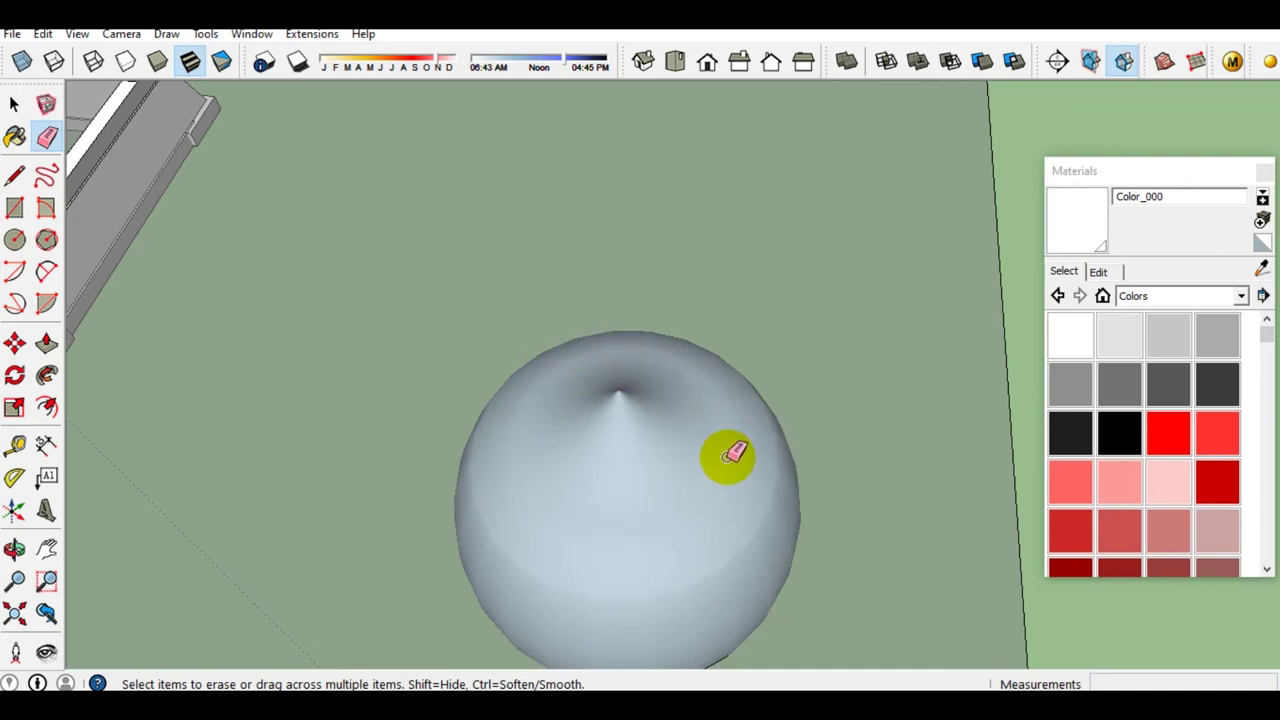
{"action": "key", "text": "space"}
{"action": "scroll", "coordinate": [706, 478], "scroll_direction": "down", "scroll_amount": 3}
{"action": "mouse_move", "coordinate": [706, 478]}
{"action": "middle_mouse_down"}
{"action": "mouse_move", "coordinate": [457, 271]}
{"action": "mouse_move", "coordinate": [515, 316]}
{"action": "middle_mouse_up"}
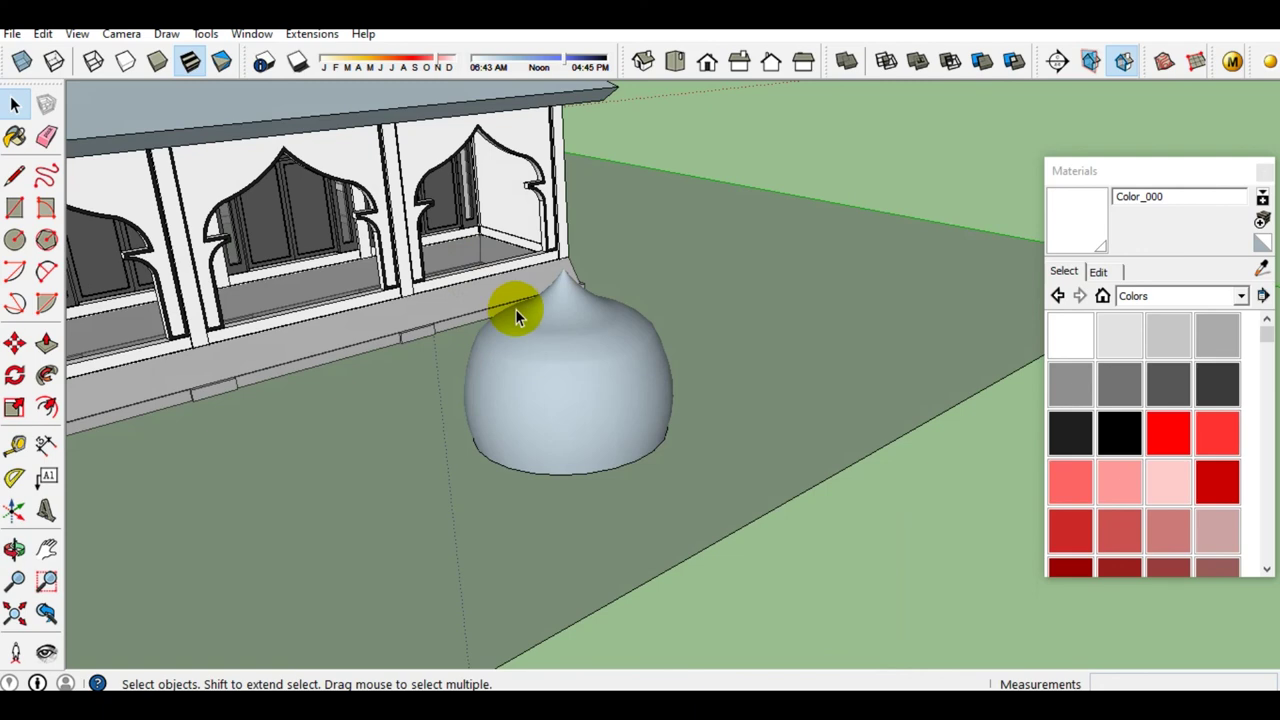
Select the whole onion dome and flip it upside down along the blue direction
{"action": "triple_click", "coordinate": [618, 373]}
{"action": "right_click", "coordinate": [619, 372]}
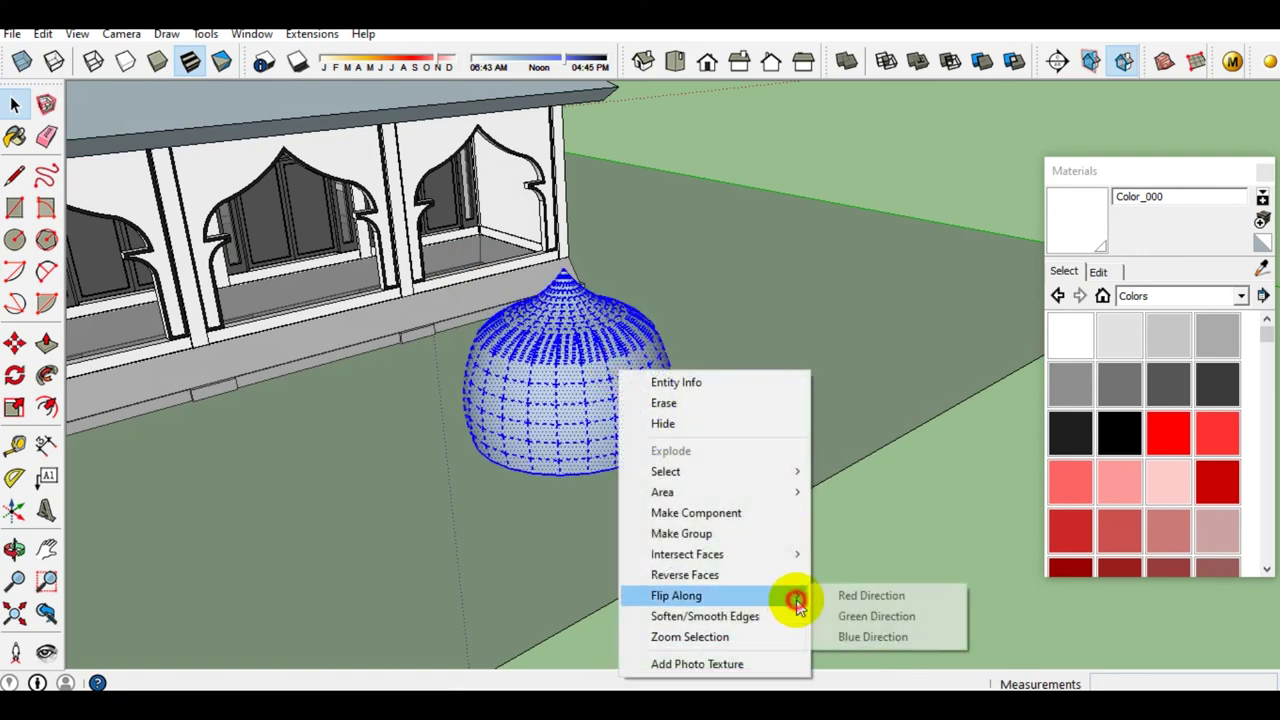
{"action": "left_click", "coordinate": [847, 638]}
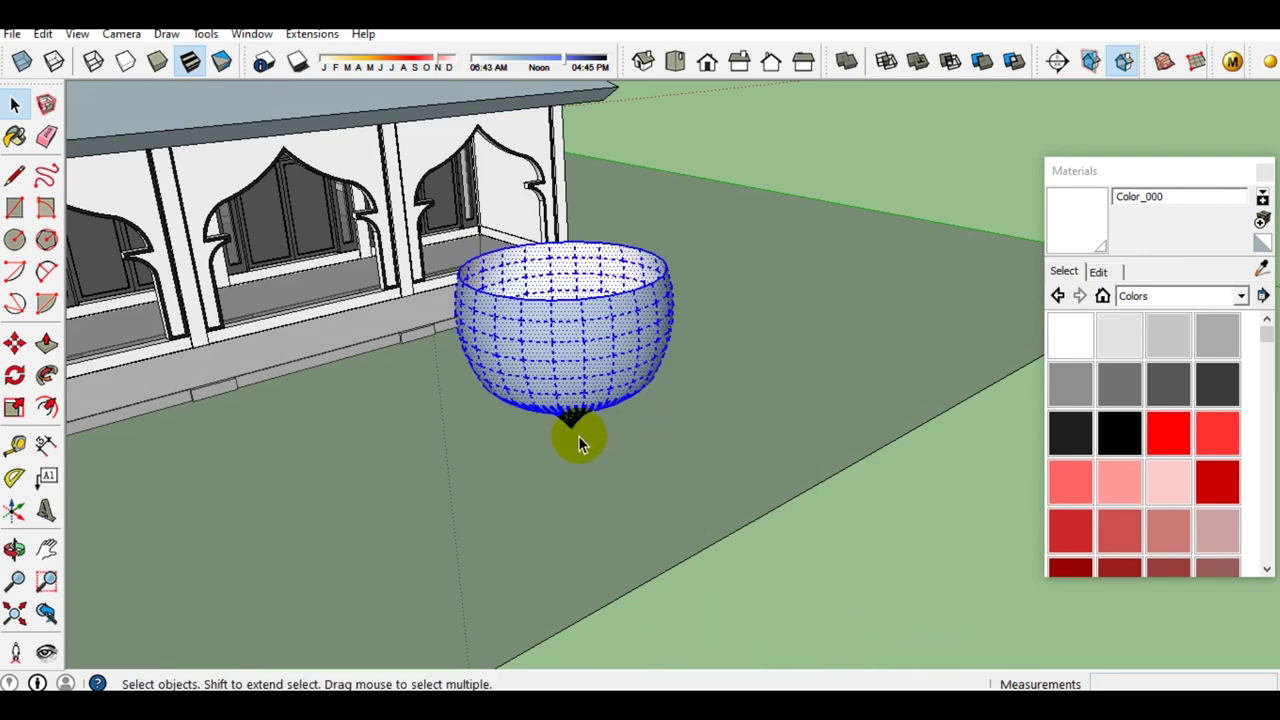
{"action": "scroll", "coordinate": [586, 455], "scroll_direction": "up", "scroll_amount": 3}
{"action": "middle_click_drag", "start_coordinate": [566, 374], "coordinate": [557, 306]}
Move the flipped dome so its tip lands on the hip roof peak
{"action": "key", "text": "m"}
{"action": "scroll", "coordinate": [580, 480], "scroll_direction": "up", "scroll_amount": 2}
{"action": "scroll", "coordinate": [564, 460], "scroll_direction": "down", "scroll_amount": 2}
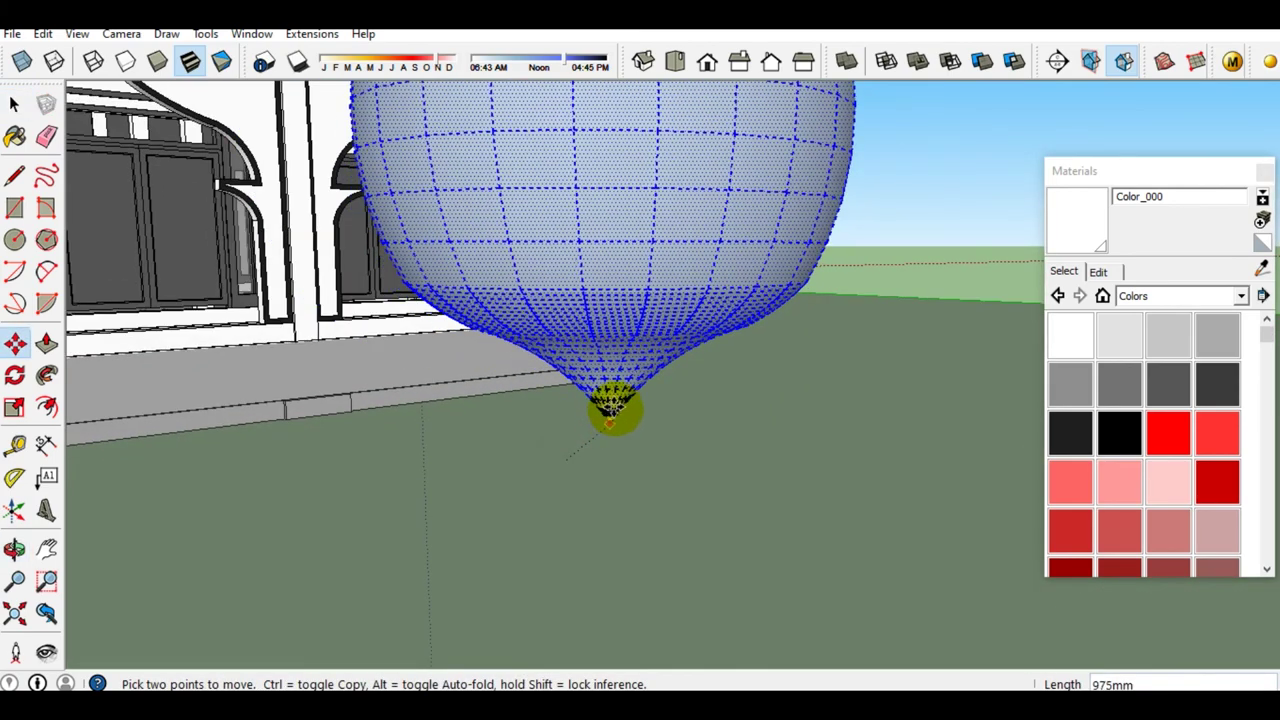
{"action": "scroll", "coordinate": [611, 409], "scroll_direction": "down", "scroll_amount": 2}
{"action": "scroll", "coordinate": [657, 380], "scroll_direction": "down", "scroll_amount": 3}
{"action": "middle_click_drag", "start_coordinate": [600, 200], "coordinate": [535, 518]}
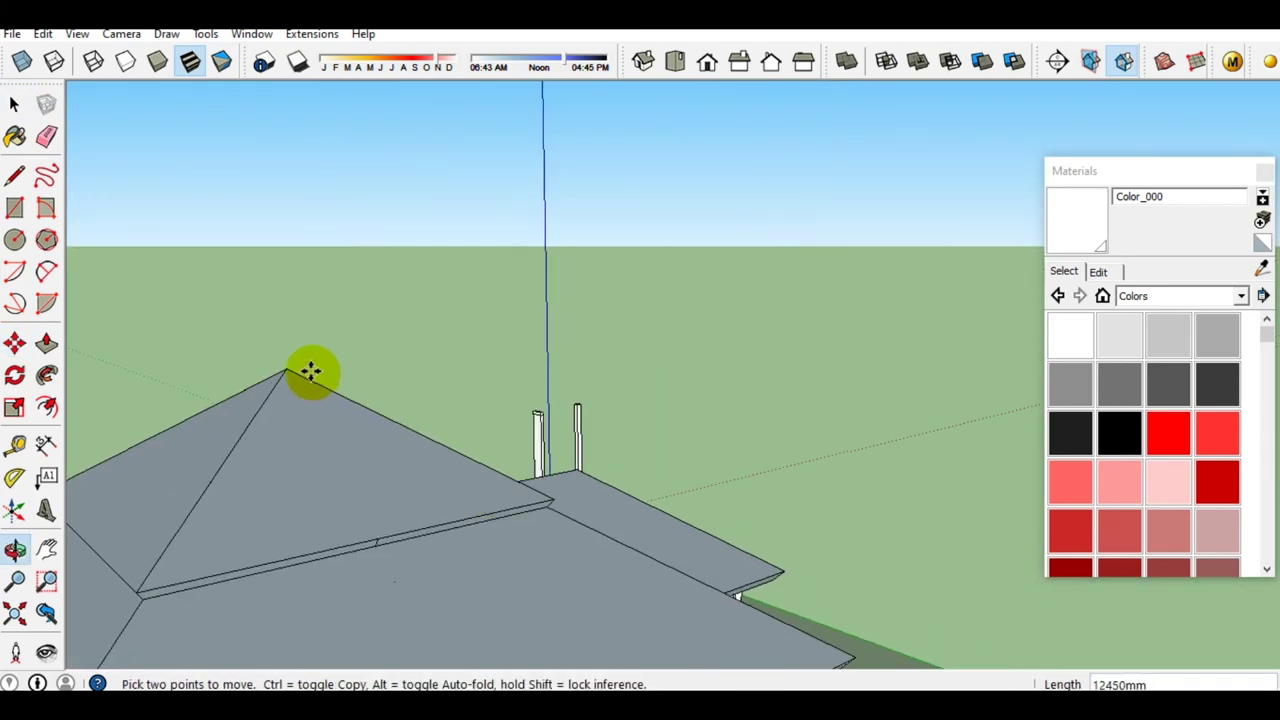
{"action": "scroll", "coordinate": [271, 349], "scroll_direction": "up", "scroll_amount": 1}
{"action": "scroll", "coordinate": [267, 338], "scroll_direction": "up", "scroll_amount": 1}
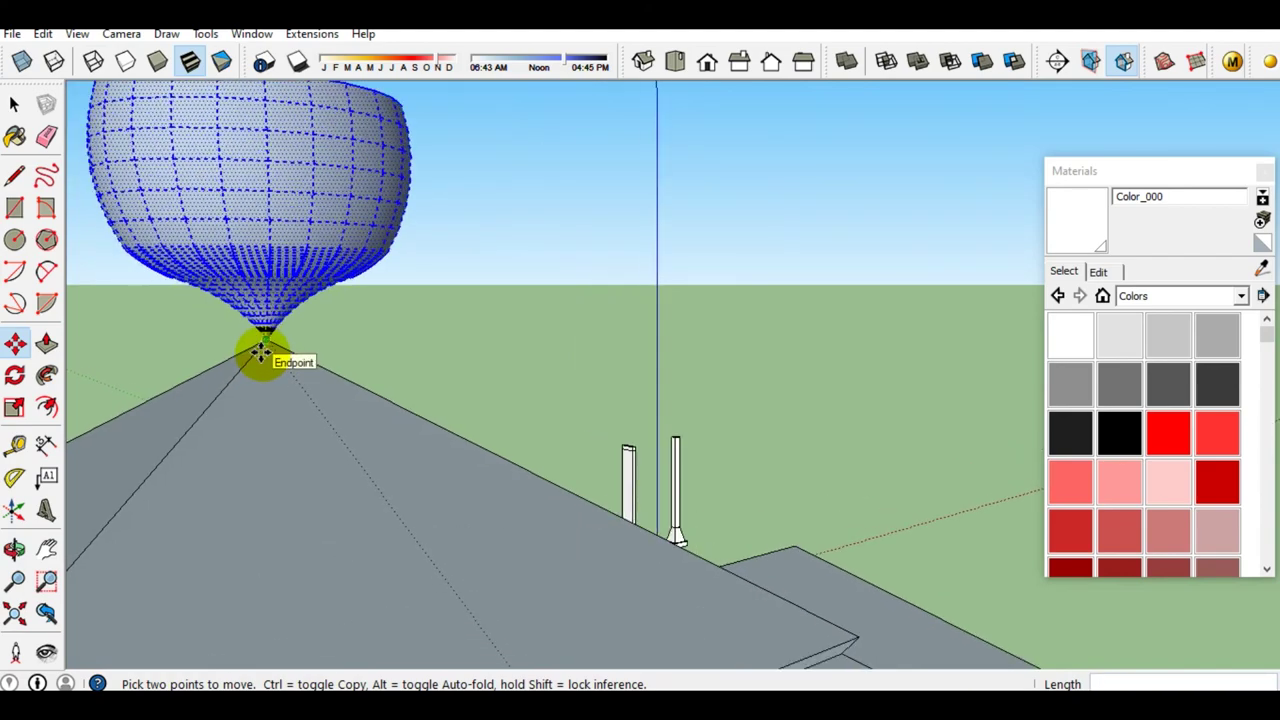
{"action": "scroll", "coordinate": [265, 350], "scroll_direction": "up", "scroll_amount": 1}
{"action": "scroll", "coordinate": [266, 345], "scroll_direction": "up", "scroll_amount": 1}
{"action": "left_click", "coordinate": [268, 328]}
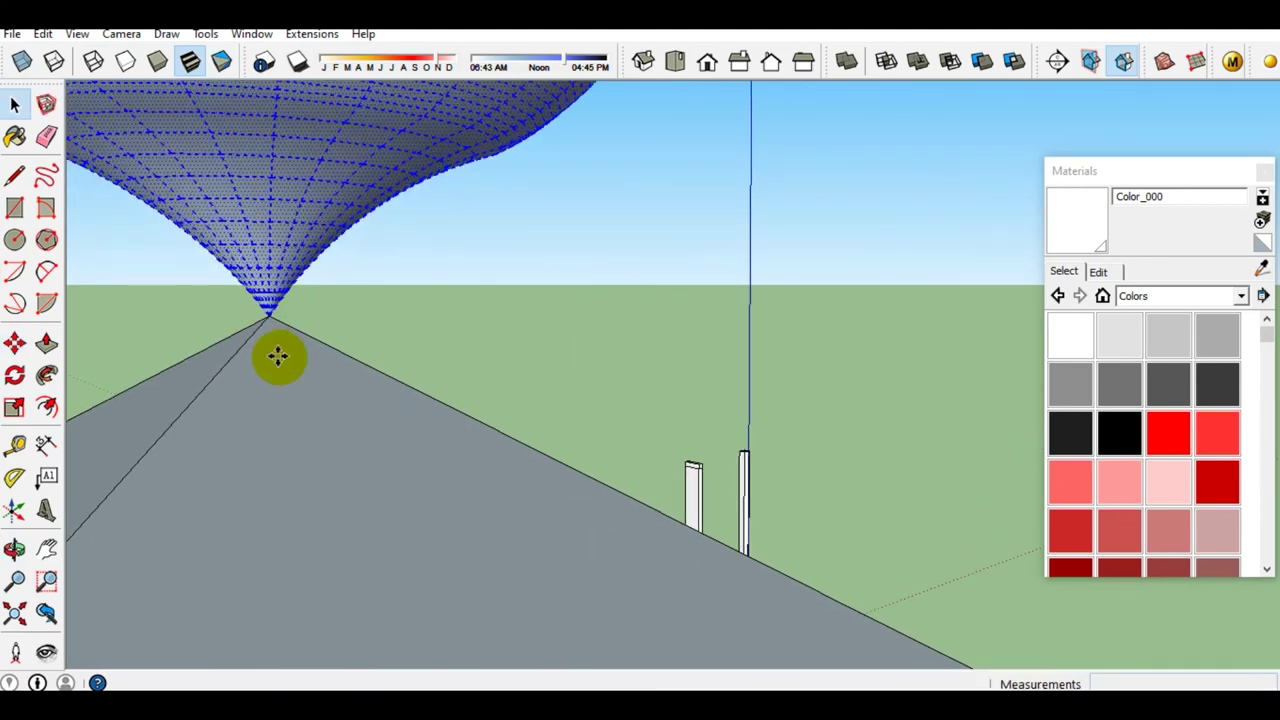
Flip the dome back upright along the blue direction
{"action": "key", "text": "space"}
{"action": "scroll", "coordinate": [290, 355], "scroll_direction": "down", "scroll_amount": 2}
{"action": "scroll", "coordinate": [312, 340], "scroll_direction": "down", "scroll_amount": 2}
{"action": "right_click", "coordinate": [303, 302]}
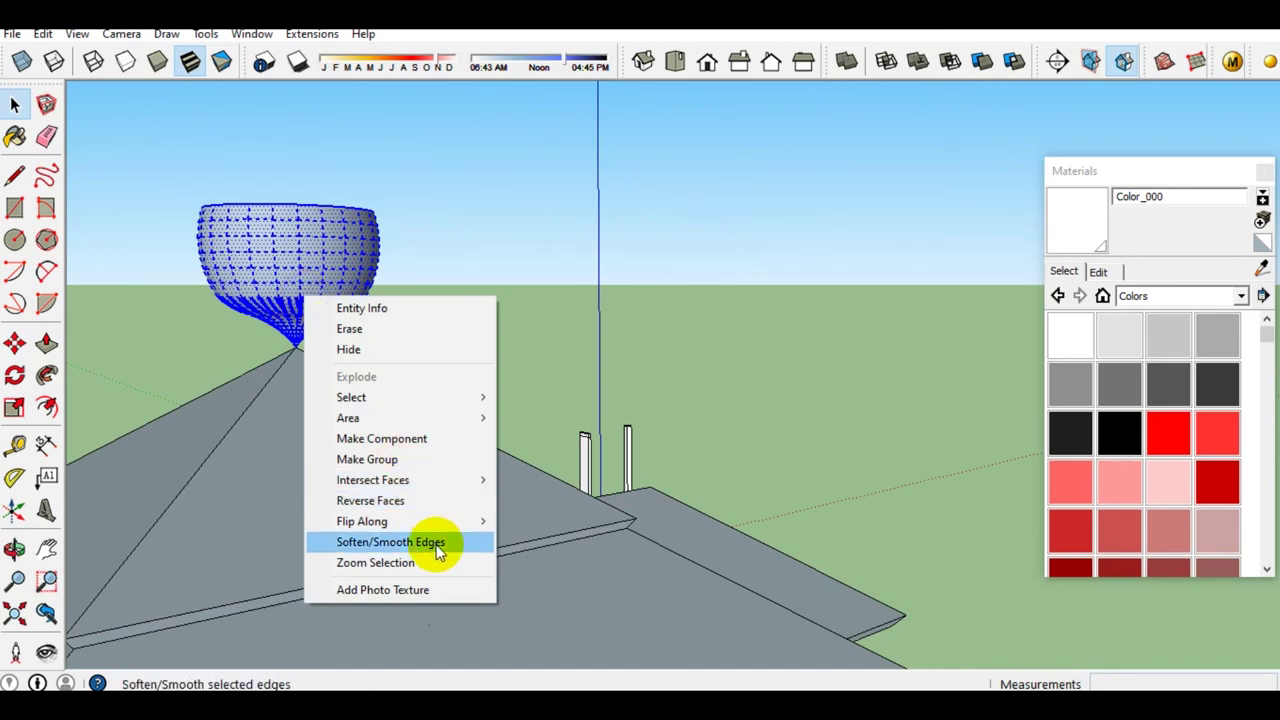
{"action": "mouse_move", "coordinate": [362, 521]}
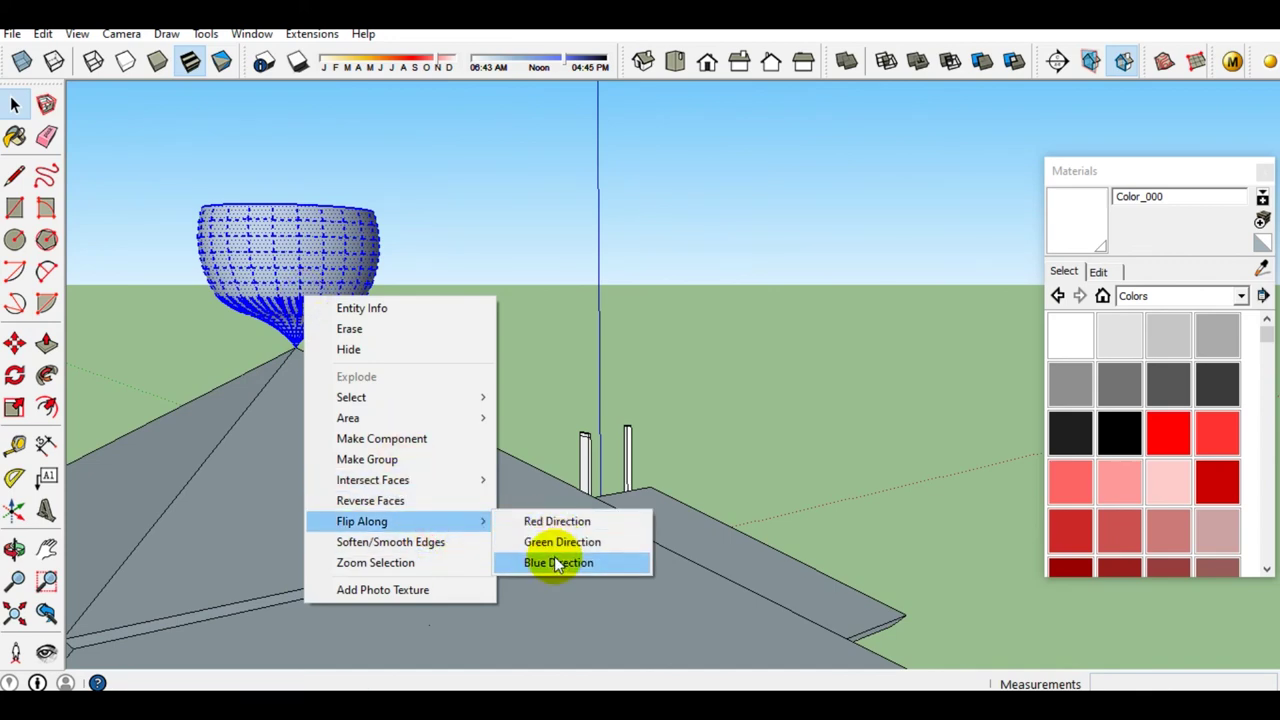
{"action": "left_click", "coordinate": [557, 563]}
{"action": "scroll", "coordinate": [345, 380], "scroll_direction": "down", "scroll_amount": 2}
{"action": "mouse_move", "coordinate": [333, 366]}
{"action": "middle_mouse_down"}
{"action": "mouse_move", "coordinate": [89, 426]}
{"action": "mouse_move", "coordinate": [457, 451]}
{"action": "middle_mouse_up"}
Lower the upright dome so it rests on the roof peak
{"action": "scroll", "coordinate": [460, 428], "scroll_direction": "down", "scroll_amount": 2}
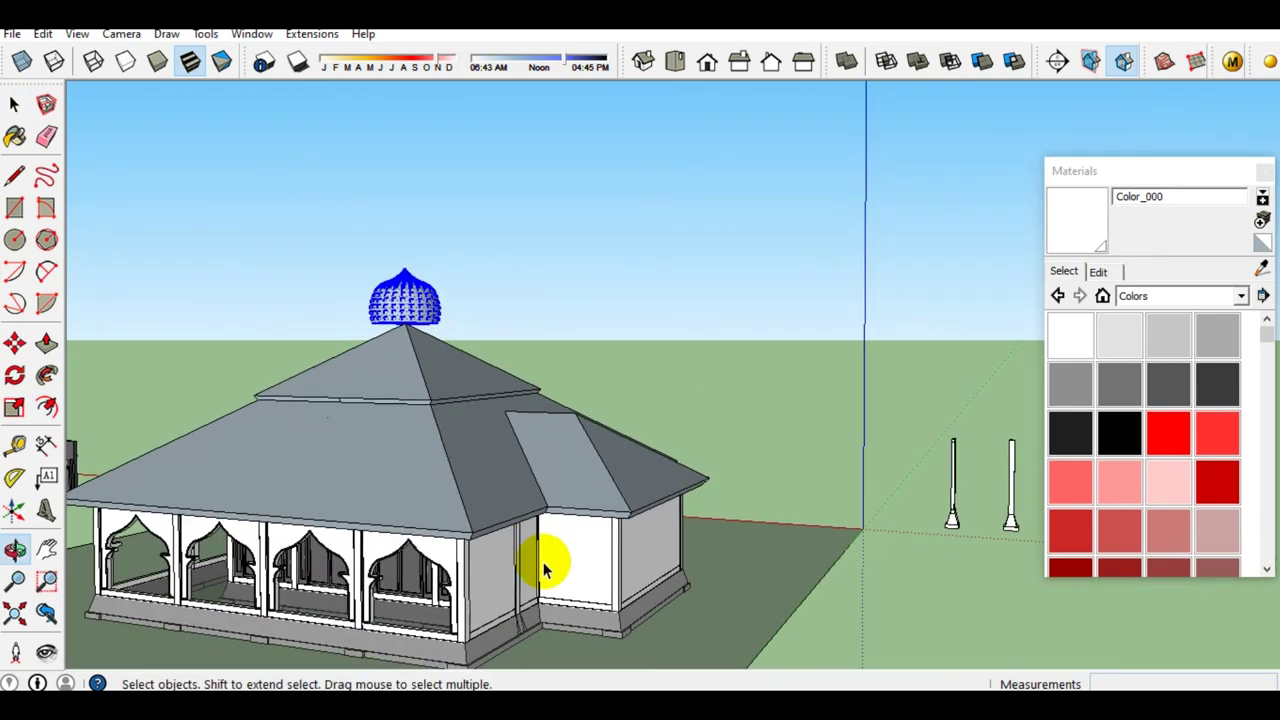
{"action": "scroll", "coordinate": [551, 579], "scroll_direction": "up", "scroll_amount": 2}
{"action": "scroll", "coordinate": [551, 579], "scroll_direction": "up", "scroll_amount": 1}
{"action": "key", "text": "m"}
{"action": "left_click", "coordinate": [586, 488]}
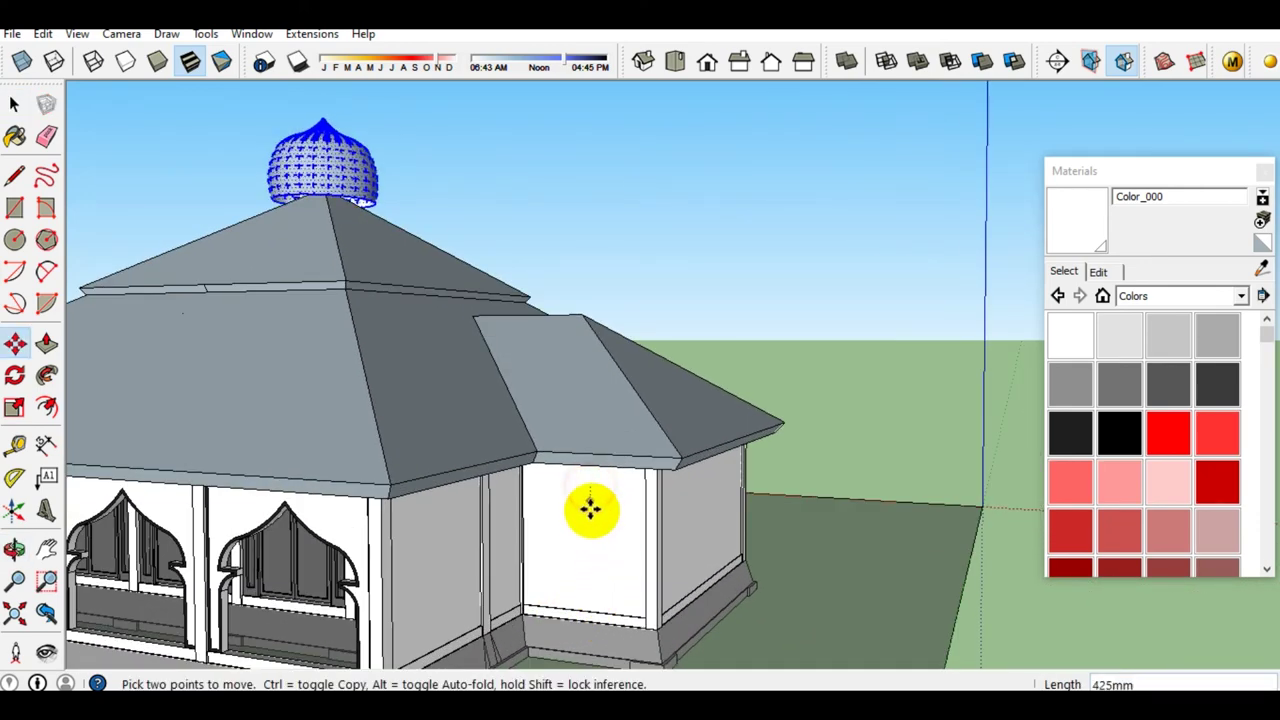
{"action": "left_click", "coordinate": [591, 515]}
{"action": "mouse_move", "coordinate": [451, 429]}
{"action": "middle_mouse_down"}
{"action": "mouse_move", "coordinate": [846, 557]}
{"action": "mouse_move", "coordinate": [457, 549]}
{"action": "middle_mouse_up"}
{"action": "scroll", "coordinate": [374, 549], "scroll_direction": "down", "scroll_amount": 1}
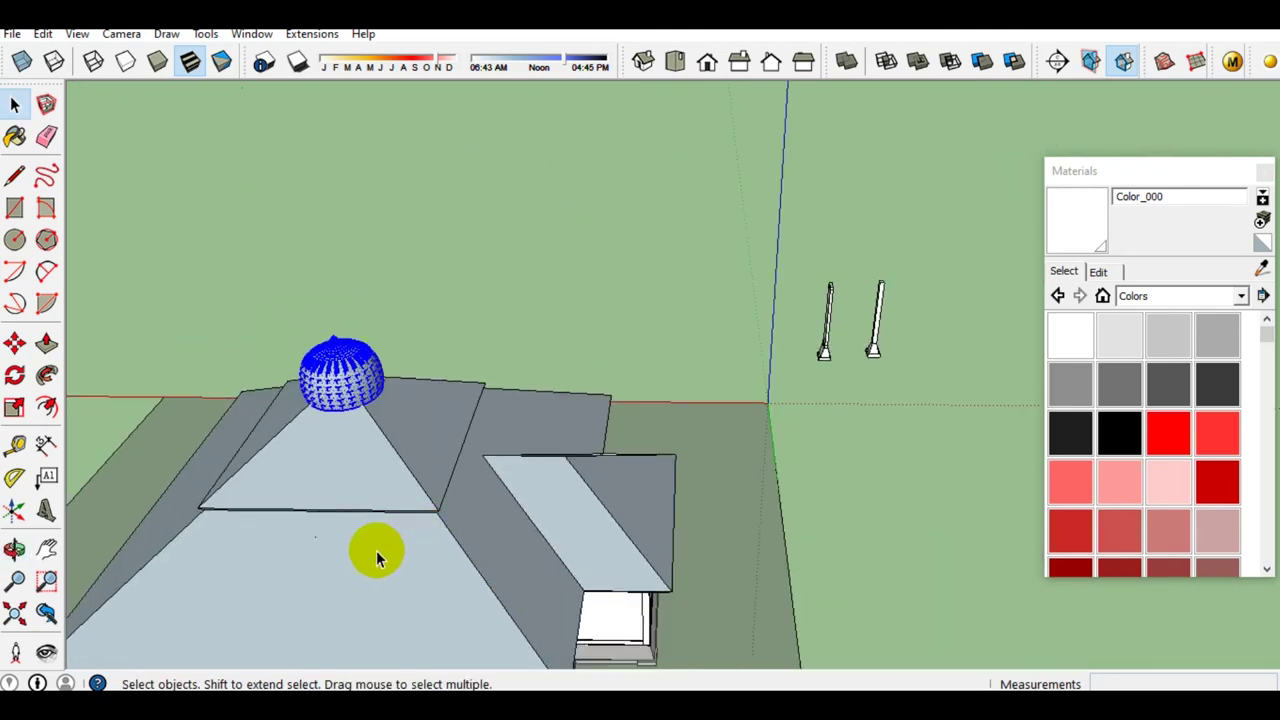
Paint the onion dome dark grey with Color_006 from the Colors set
{"action": "scroll", "coordinate": [414, 366], "scroll_direction": "down", "scroll_amount": 2}
{"action": "scroll", "coordinate": [425, 283], "scroll_direction": "up", "scroll_amount": 3}
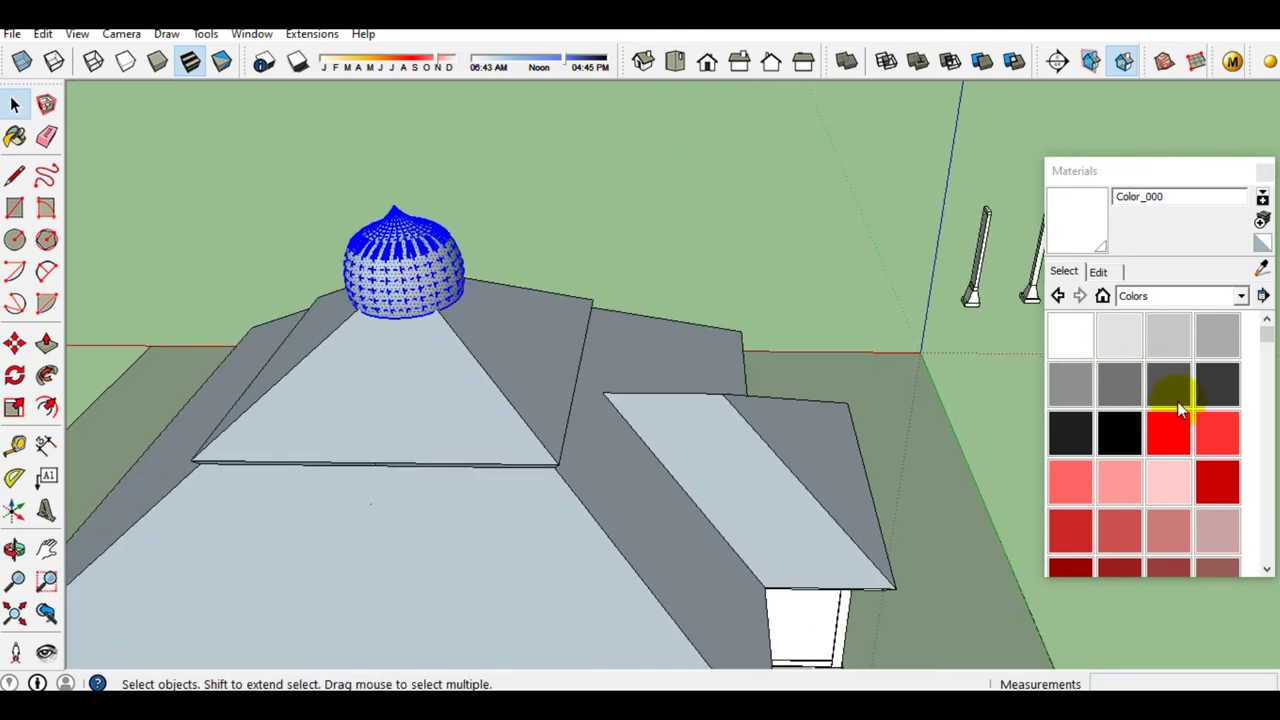
{"action": "left_click", "coordinate": [1161, 389]}
{"action": "left_click", "coordinate": [433, 285]}
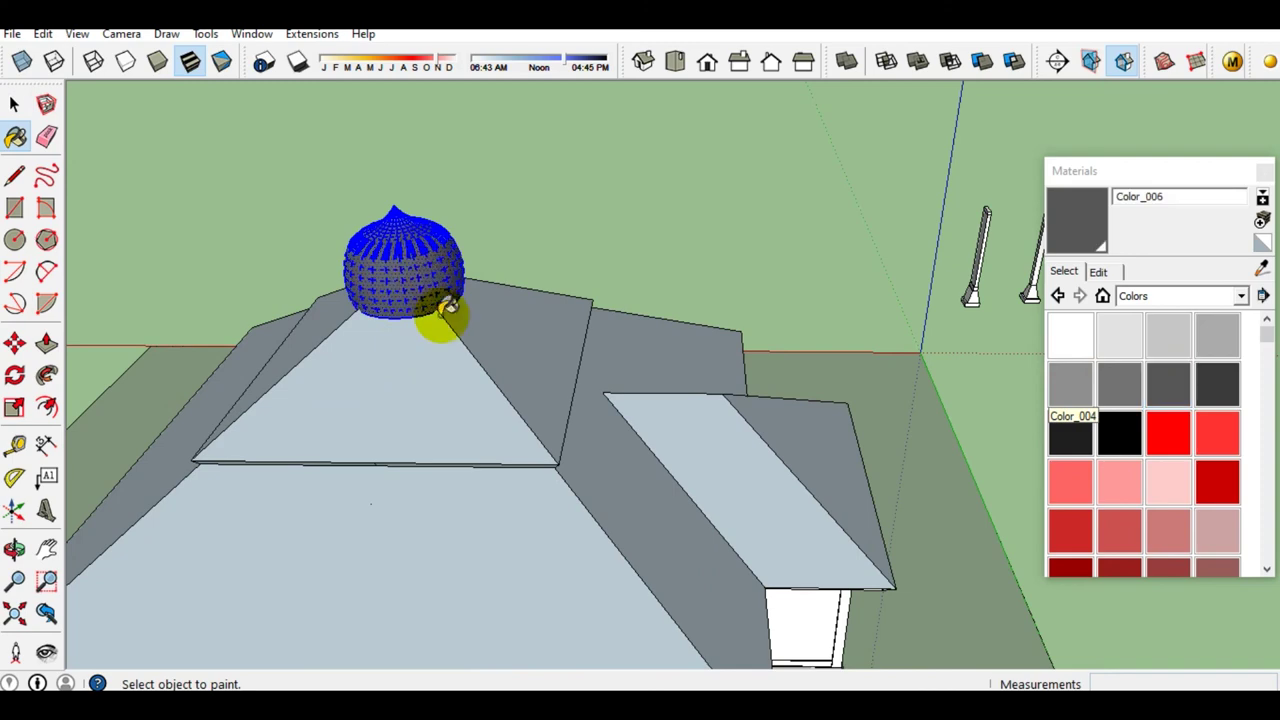
{"action": "key", "text": "space"}
Select the lower roof face and browse the material collection list without changing it
{"action": "scroll", "coordinate": [447, 308], "scroll_direction": "down", "scroll_amount": 3}
{"action": "left_click", "coordinate": [471, 463]}
{"action": "scroll", "coordinate": [558, 420], "scroll_direction": "up", "scroll_amount": 1}
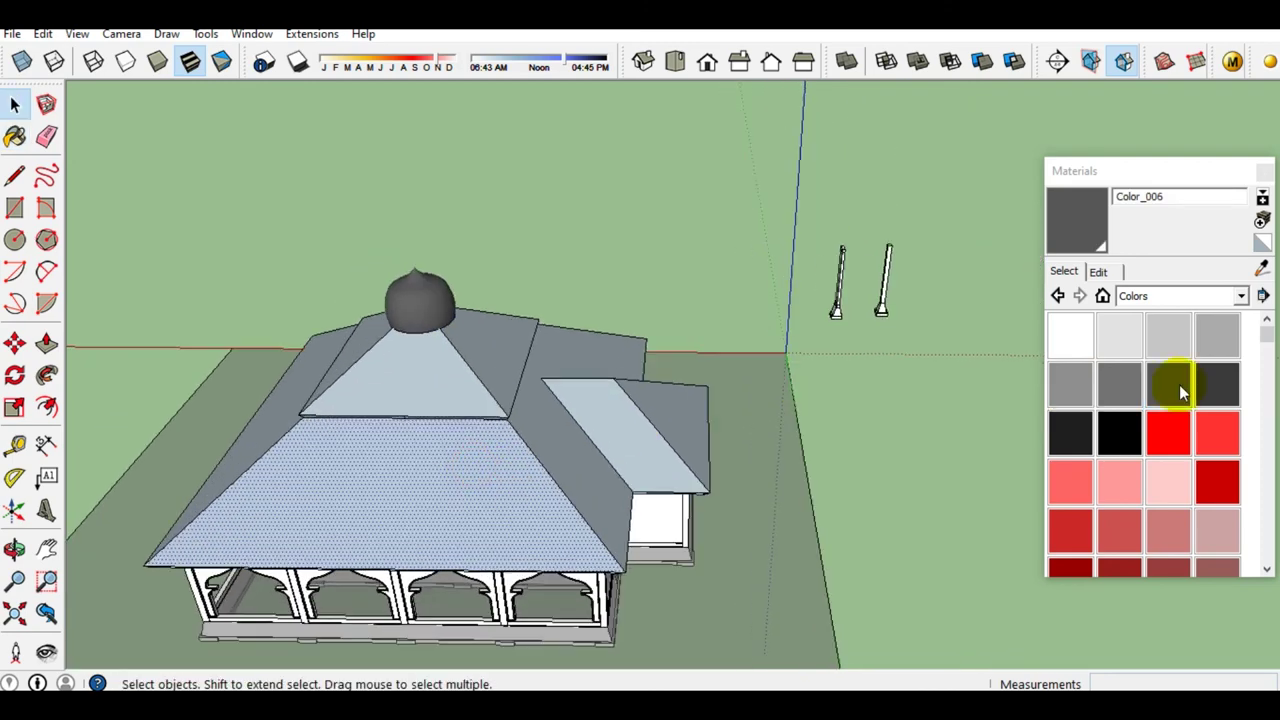
{"action": "left_click", "coordinate": [1240, 296]}
{"action": "scroll", "coordinate": [1180, 415], "scroll_direction": "up", "scroll_amount": 2}
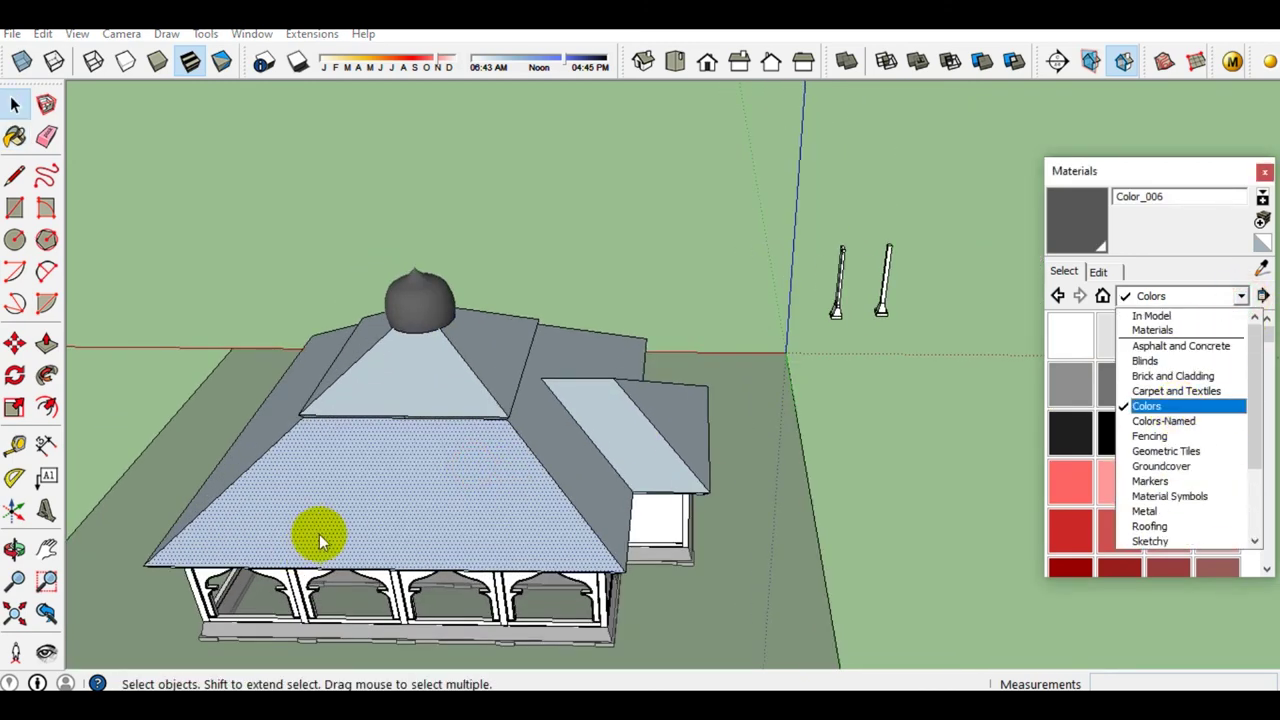
{"action": "left_click", "coordinate": [310, 490]}
{"action": "scroll", "coordinate": [294, 443], "scroll_direction": "up", "scroll_amount": 5}
Orbit around the roof to check the dark grey dome from several angles
{"action": "mouse_move", "coordinate": [766, 371]}
{"action": "middle_mouse_down"}
{"action": "mouse_move", "coordinate": [575, 472]}
{"action": "mouse_move", "coordinate": [429, 329]}
{"action": "middle_mouse_up"}
{"action": "scroll", "coordinate": [575, 472], "scroll_direction": "down", "scroll_amount": 3}
{"action": "scroll", "coordinate": [466, 386], "scroll_direction": "up", "scroll_amount": 1}
{"action": "middle_click_drag", "start_coordinate": [466, 386], "coordinate": [549, 509]}
{"action": "scroll", "coordinate": [340, 380], "scroll_direction": "up", "scroll_amount": 2}
{"action": "mouse_move", "coordinate": [340, 380]}
{"action": "middle_mouse_down"}
{"action": "mouse_move", "coordinate": [443, 406]}
{"action": "mouse_move", "coordinate": [849, 434]}
{"action": "middle_mouse_up"}
{"action": "mouse_move", "coordinate": [763, 429]}
{"action": "middle_mouse_down"}
{"action": "mouse_move", "coordinate": [371, 428]}
{"action": "mouse_move", "coordinate": [691, 377]}
{"action": "mouse_move", "coordinate": [294, 380]}
{"action": "mouse_move", "coordinate": [851, 400]}
{"action": "mouse_move", "coordinate": [460, 472]}
{"action": "mouse_move", "coordinate": [643, 443]}
{"action": "mouse_move", "coordinate": [420, 423]}
{"action": "middle_mouse_up"}
{"action": "mouse_move", "coordinate": [528, 417]}
{"action": "middle_mouse_down"}
{"action": "mouse_move", "coordinate": [594, 309]}
{"action": "mouse_move", "coordinate": [837, 380]}
{"action": "mouse_move", "coordinate": [843, 343]}
{"action": "mouse_move", "coordinate": [823, 443]}
{"action": "mouse_move", "coordinate": [529, 309]}
{"action": "mouse_move", "coordinate": [563, 266]}
{"action": "mouse_move", "coordinate": [539, 311]}
{"action": "middle_mouse_up"}
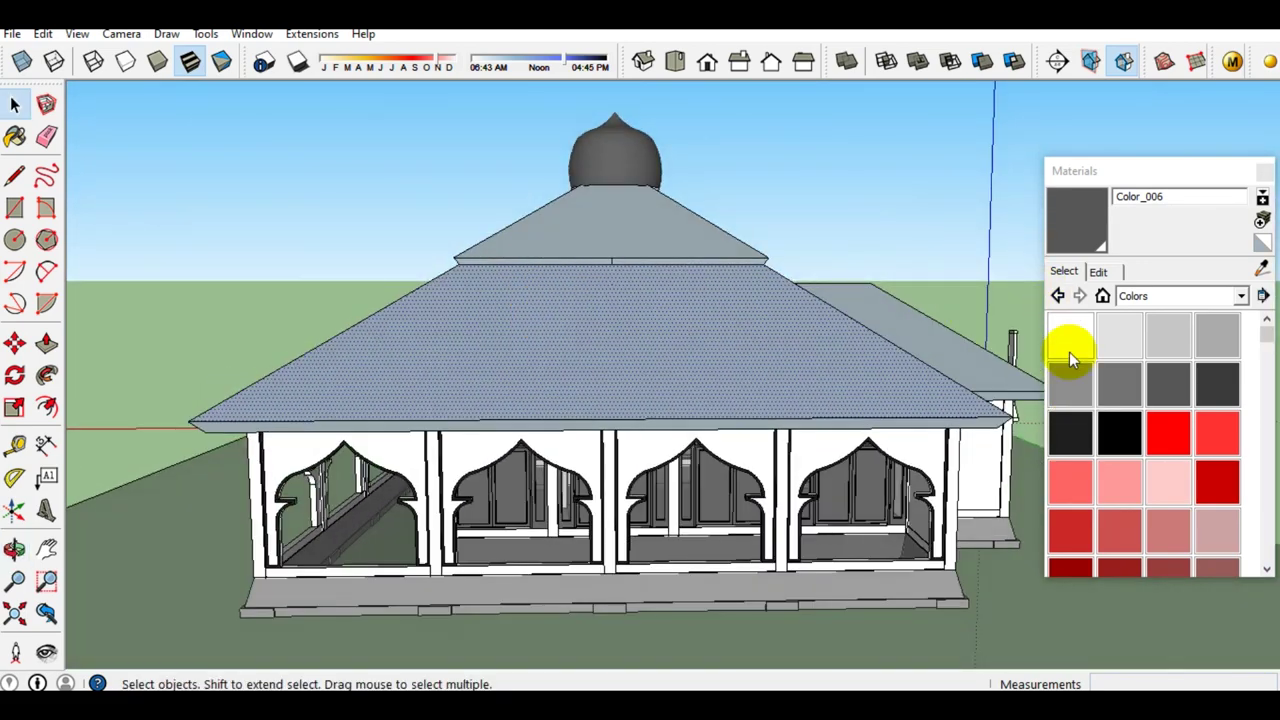
Switch the material collection to Roofing and choose the dark scalloped shingle swatch
{"action": "left_click", "coordinate": [1238, 296]}
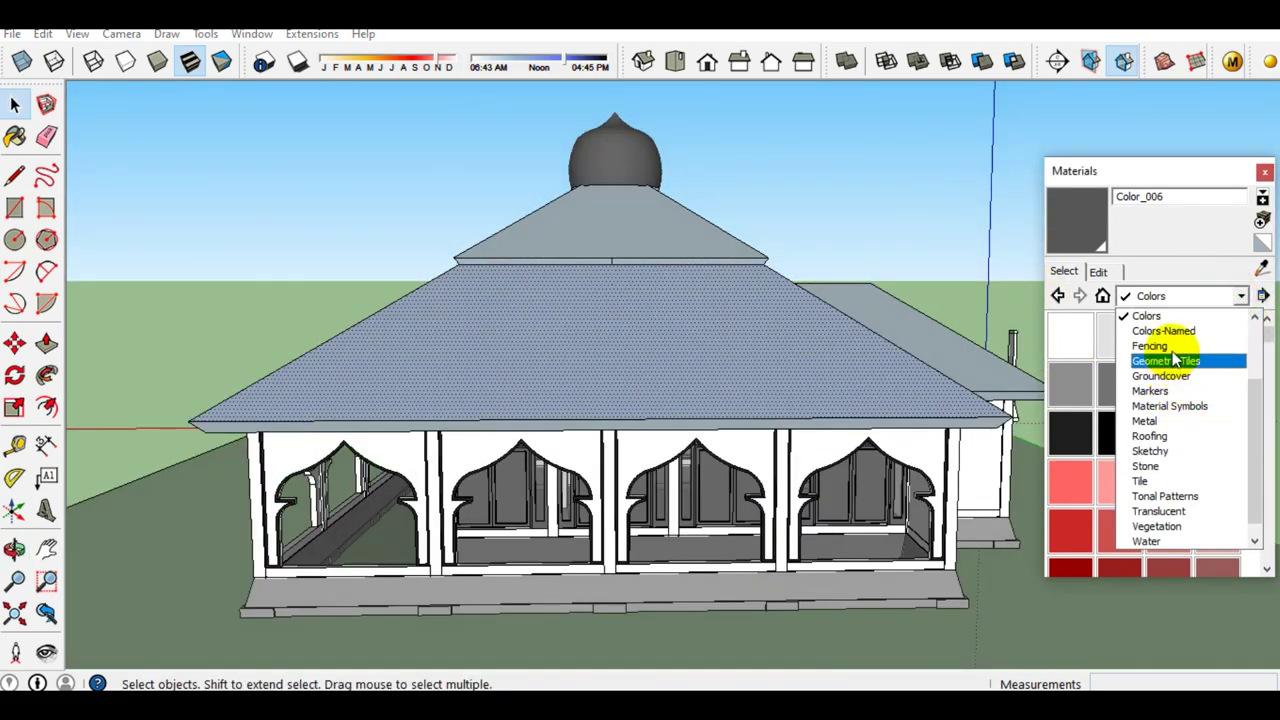
{"action": "scroll", "coordinate": [1178, 360], "scroll_direction": "up", "scroll_amount": 3}
{"action": "left_click", "coordinate": [1166, 377]}
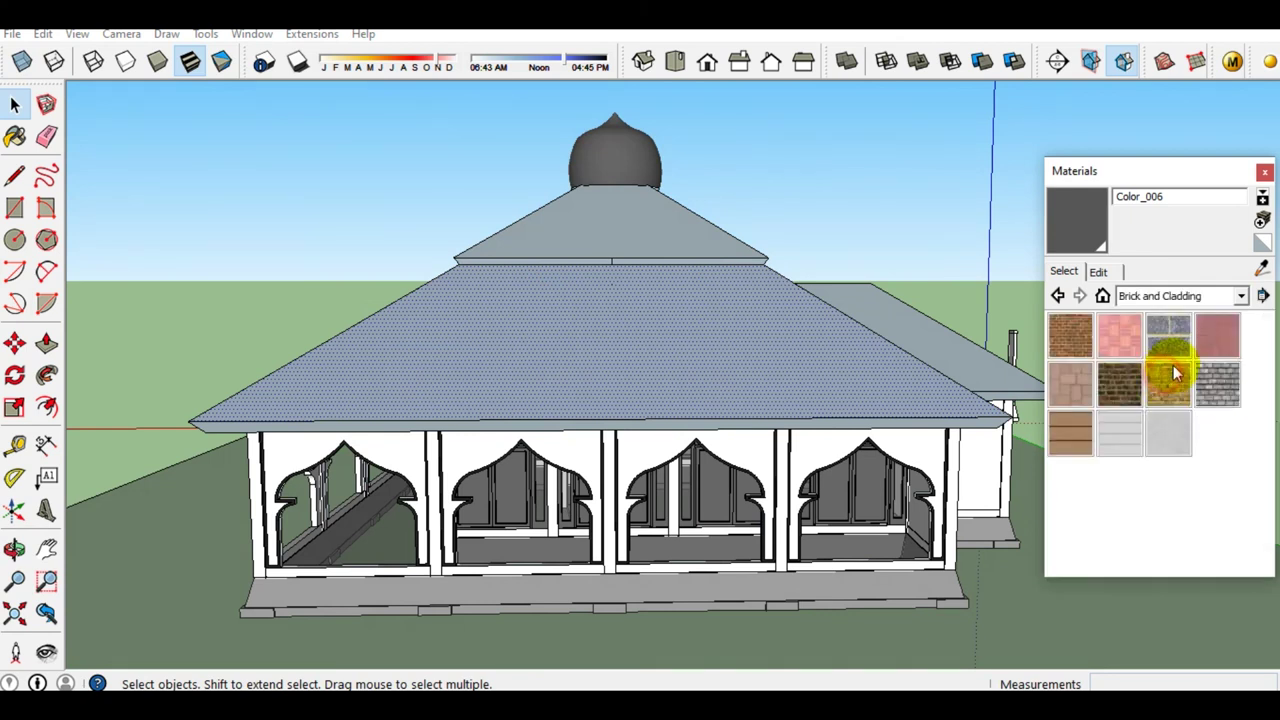
{"action": "left_click", "coordinate": [1236, 296]}
{"action": "scroll", "coordinate": [1165, 350], "scroll_direction": "up", "scroll_amount": 3}
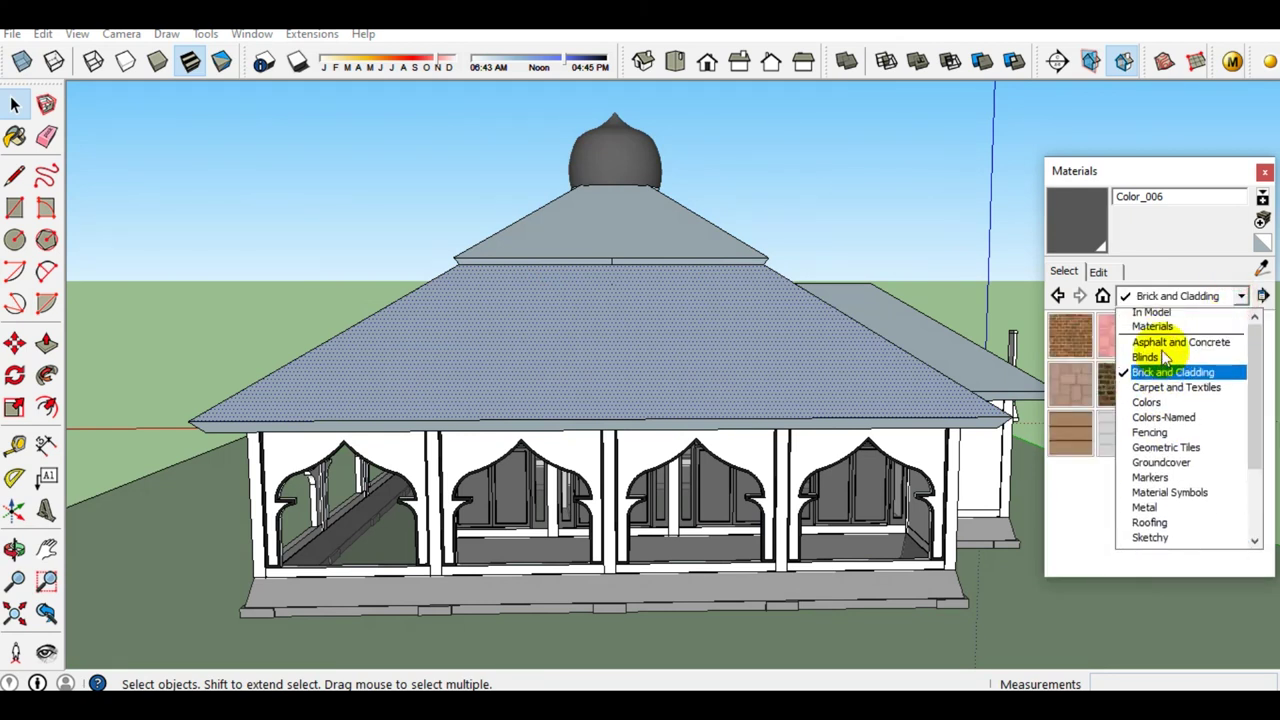
{"action": "left_click", "coordinate": [1163, 346]}
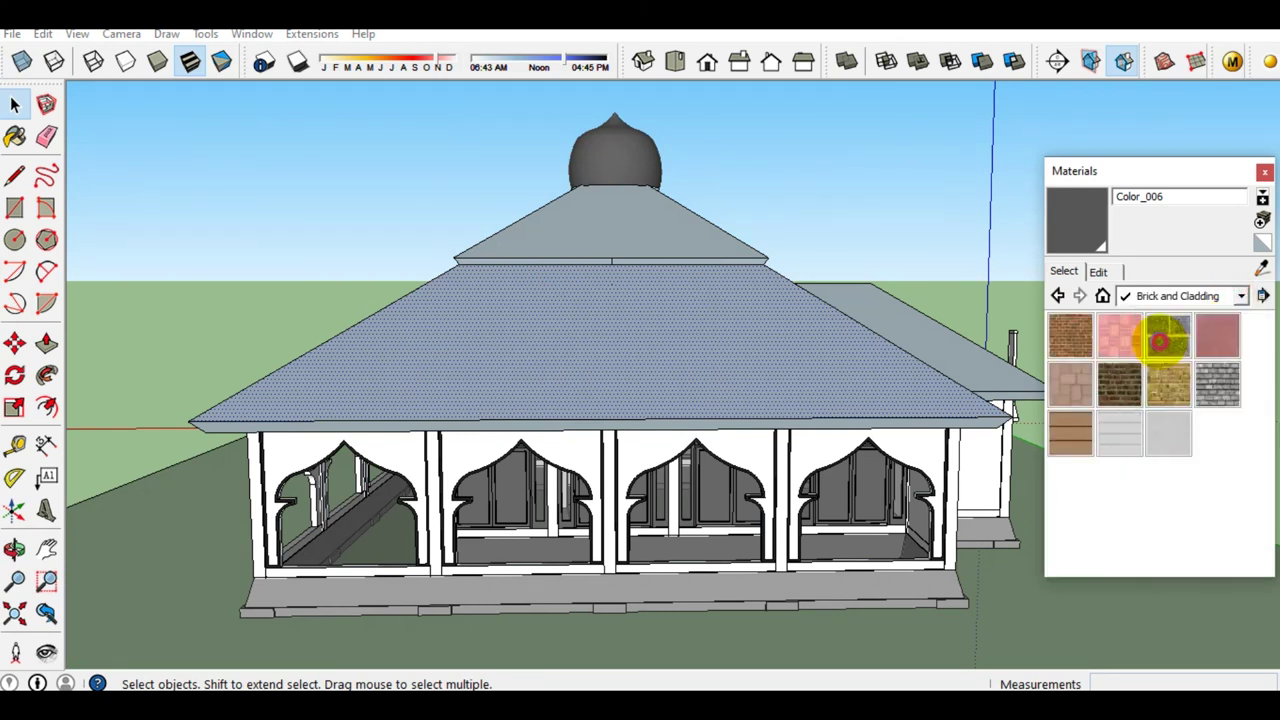
{"action": "left_click", "coordinate": [1241, 296]}
{"action": "scroll", "coordinate": [1170, 398], "scroll_direction": "up", "scroll_amount": 1}
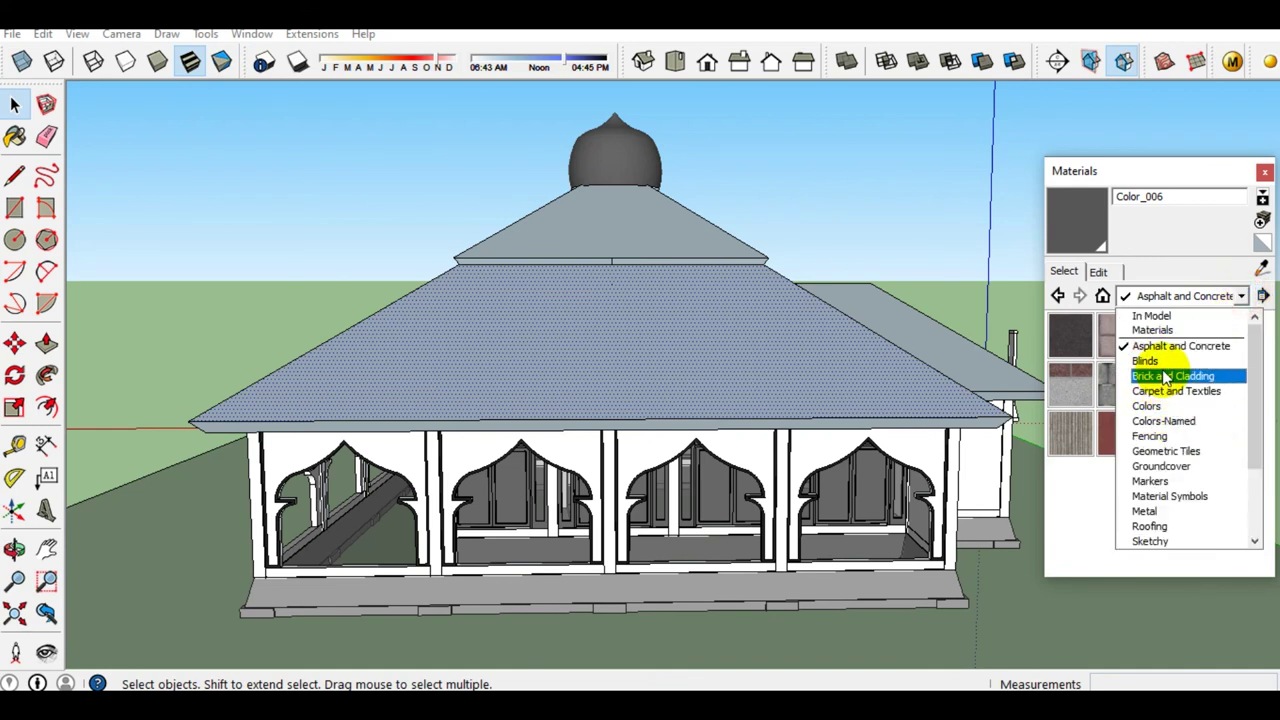
{"action": "left_click", "coordinate": [1150, 527]}
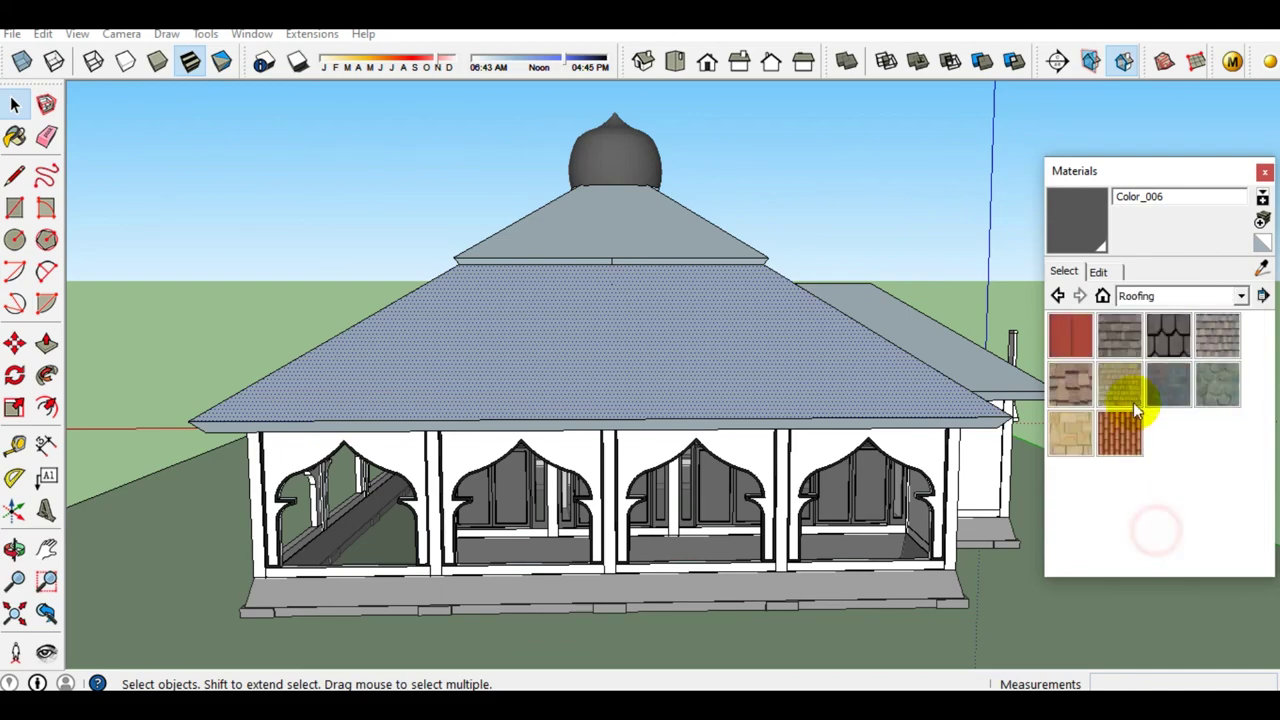
{"action": "left_click", "coordinate": [1155, 342]}
Paint the lower hip roof faces and the gable faces with the scalloped shingles
{"action": "left_click", "coordinate": [740, 336]}
{"action": "mouse_move", "coordinate": [740, 336]}
{"action": "middle_mouse_down"}
{"action": "mouse_move", "coordinate": [409, 557]}
{"action": "mouse_move", "coordinate": [680, 489]}
{"action": "middle_mouse_up"}
{"action": "left_click", "coordinate": [760, 463]}
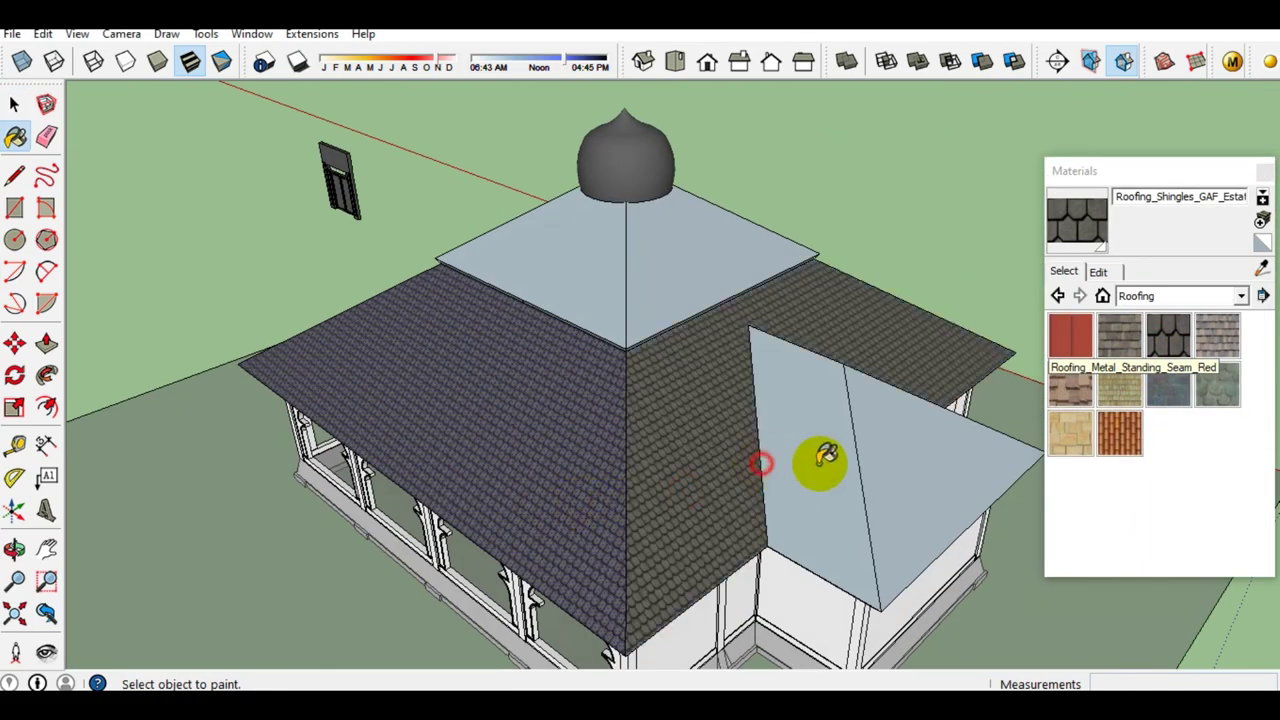
{"action": "left_click", "coordinate": [820, 462]}
{"action": "left_click", "coordinate": [885, 460]}
{"action": "middle_click_drag", "start_coordinate": [891, 457], "coordinate": [451, 614]}
{"action": "left_click", "coordinate": [605, 505]}
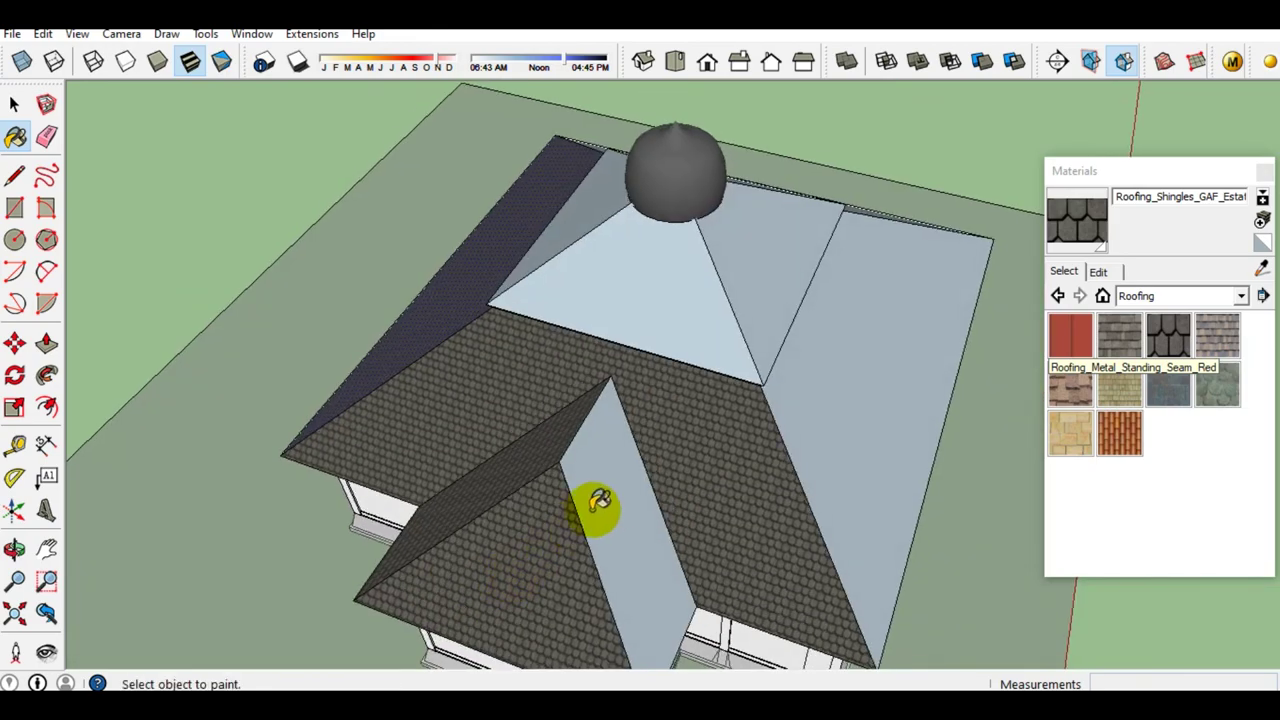
{"action": "left_click", "coordinate": [795, 435]}
{"action": "mouse_move", "coordinate": [849, 351]}
{"action": "middle_mouse_down"}
{"action": "mouse_move", "coordinate": [271, 543]}
{"action": "mouse_move", "coordinate": [769, 574]}
{"action": "mouse_move", "coordinate": [657, 434]}
{"action": "middle_mouse_up"}
{"action": "left_click", "coordinate": [775, 570]}
Orbit around the house to review the shingled roof and its inner corner
{"action": "key", "text": "space"}
{"action": "scroll", "coordinate": [480, 477], "scroll_direction": "down", "scroll_amount": 3}
{"action": "middle_click_drag", "start_coordinate": [480, 477], "coordinate": [864, 332]}
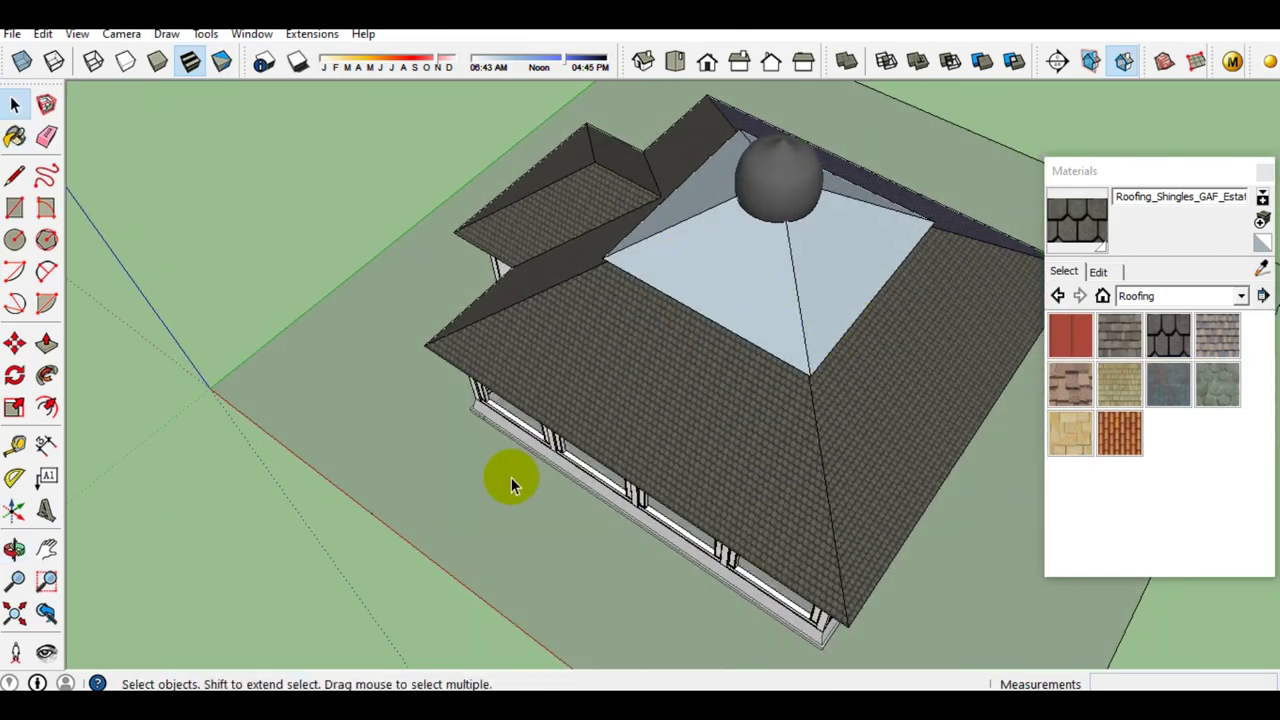
{"action": "scroll", "coordinate": [471, 289], "scroll_direction": "up", "scroll_amount": 3}
{"action": "mouse_move", "coordinate": [471, 289]}
{"action": "middle_mouse_down"}
{"action": "mouse_move", "coordinate": [868, 284]}
{"action": "mouse_move", "coordinate": [382, 429]}
{"action": "mouse_move", "coordinate": [438, 298]}
{"action": "mouse_move", "coordinate": [386, 323]}
{"action": "mouse_move", "coordinate": [229, 274]}
{"action": "mouse_move", "coordinate": [349, 251]}
{"action": "middle_mouse_up"}
{"action": "scroll", "coordinate": [350, 240], "scroll_direction": "up", "scroll_amount": 2}
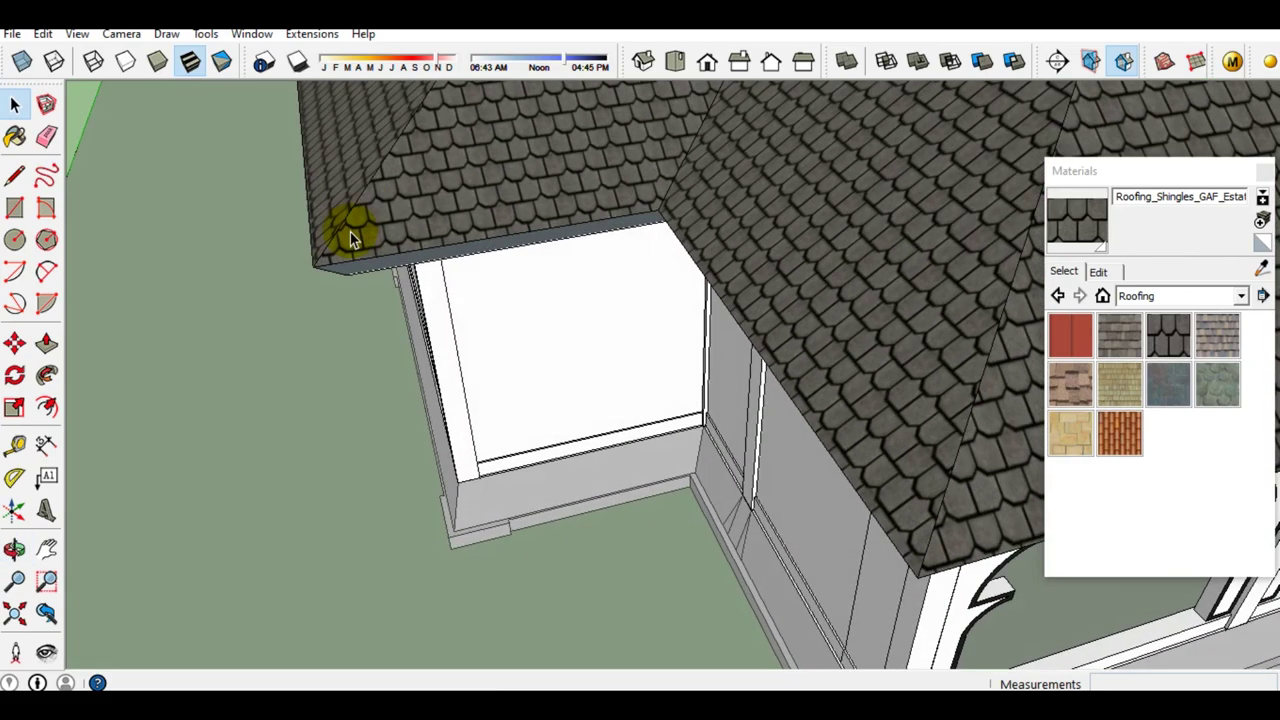
Draw a vertical line down the wall corner from the eave
{"action": "key", "text": "l"}
{"action": "scroll", "coordinate": [337, 251], "scroll_direction": "up", "scroll_amount": 1}
{"action": "scroll", "coordinate": [314, 271], "scroll_direction": "up", "scroll_amount": 1}
{"action": "left_click", "coordinate": [306, 271]}
{"action": "mouse_move", "coordinate": [327, 310]}
{"action": "middle_mouse_down"}
{"action": "mouse_move", "coordinate": [306, 229]}
{"action": "mouse_move", "coordinate": [310, 157]}
{"action": "mouse_move", "coordinate": [323, 200]}
{"action": "middle_mouse_up"}
{"action": "left_click", "coordinate": [306, 163]}
{"action": "key", "text": "space"}
Draw a small circle as the pipe's cross-section at the eave
{"action": "key", "text": "c"}
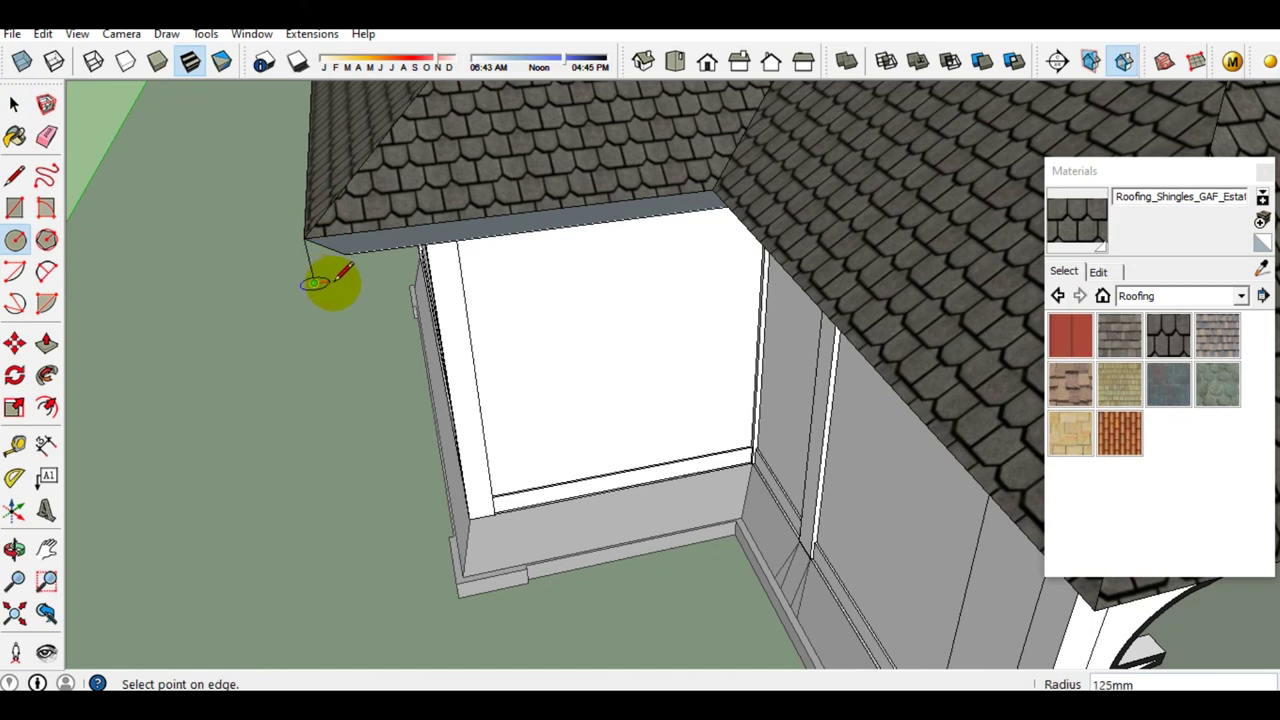
{"action": "left_click", "coordinate": [348, 278]}
{"action": "key", "text": "space"}
{"action": "mouse_move", "coordinate": [309, 266]}
{"action": "middle_mouse_down"}
{"action": "mouse_move", "coordinate": [340, 280]}
{"action": "mouse_move", "coordinate": [357, 271]}
{"action": "mouse_move", "coordinate": [391, 329]}
{"action": "mouse_move", "coordinate": [410, 313]}
{"action": "mouse_move", "coordinate": [371, 471]}
{"action": "middle_mouse_up"}
{"action": "scroll", "coordinate": [524, 244], "scroll_direction": "up", "scroll_amount": 3}
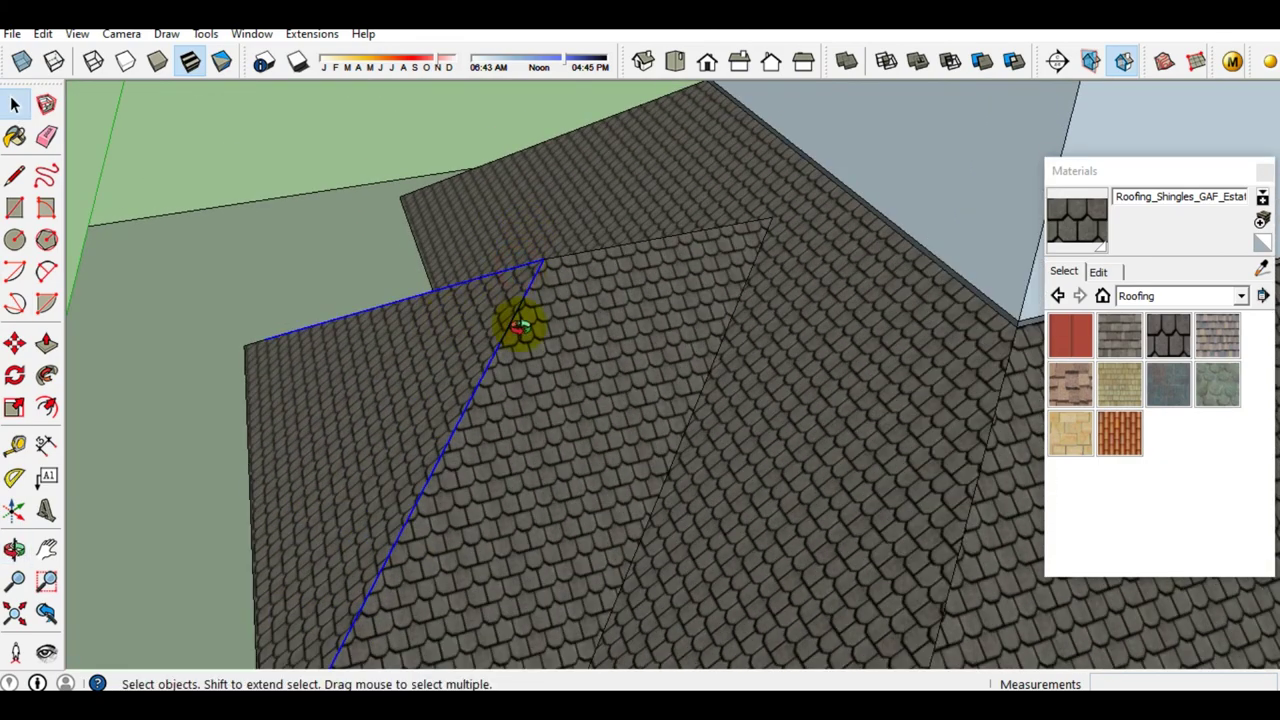
{"action": "scroll", "coordinate": [433, 525], "scroll_direction": "down", "scroll_amount": 3}
{"action": "middle_click_drag", "start_coordinate": [433, 525], "coordinate": [523, 400]}
{"action": "scroll", "coordinate": [487, 390], "scroll_direction": "up", "scroll_amount": 3}
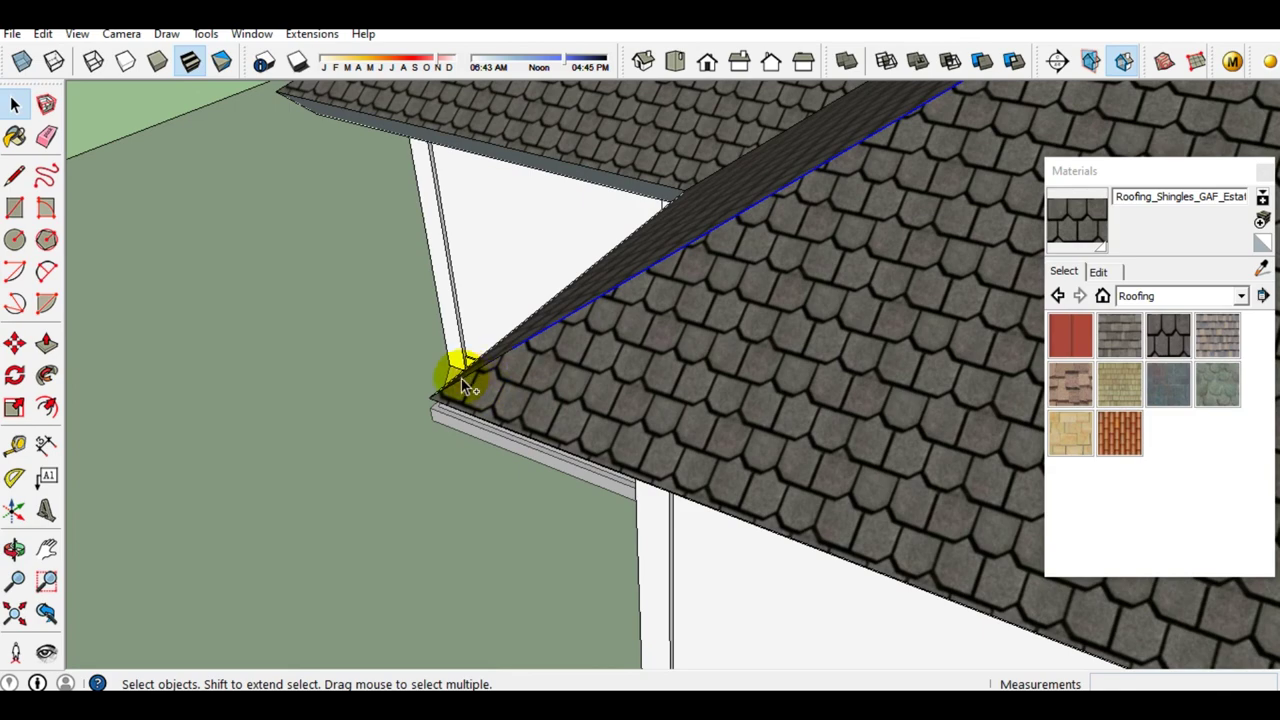
{"action": "scroll", "coordinate": [422, 354], "scroll_direction": "down", "scroll_amount": 5}
{"action": "middle_click_drag", "start_coordinate": [400, 286], "coordinate": [665, 448]}
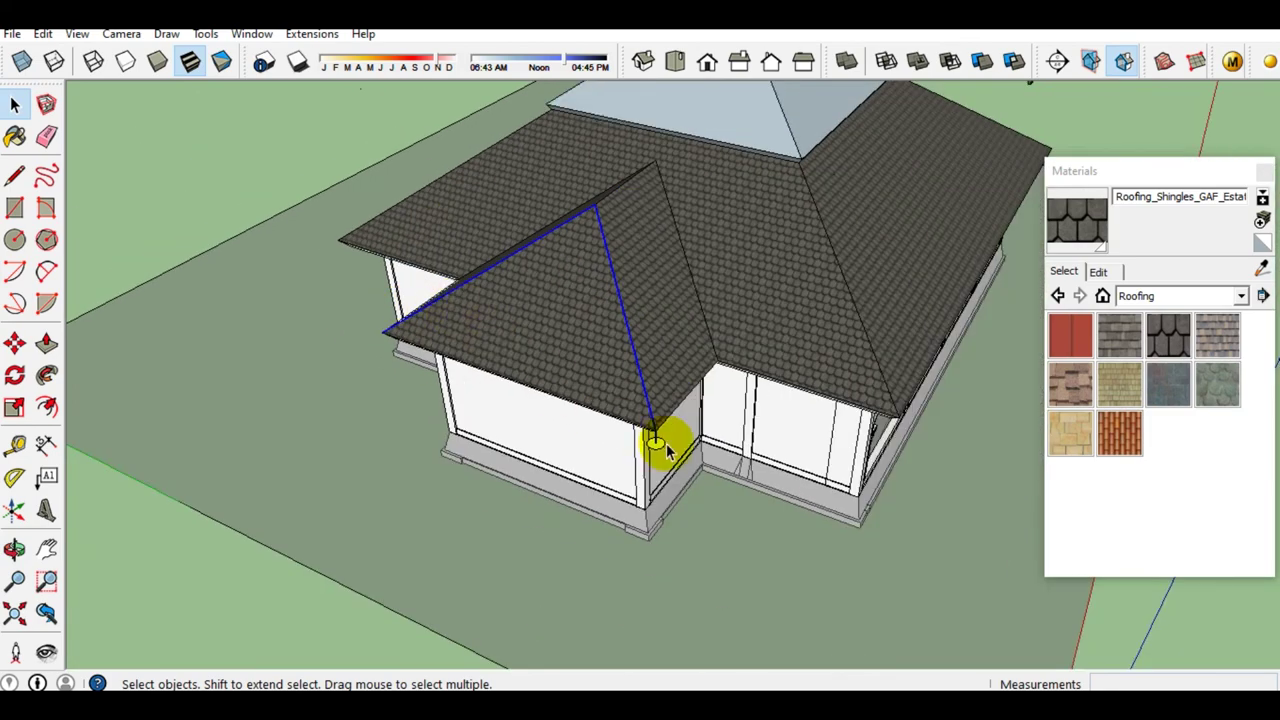
{"action": "scroll", "coordinate": [658, 445], "scroll_direction": "up", "scroll_amount": 2}
{"action": "scroll", "coordinate": [655, 443], "scroll_direction": "up", "scroll_amount": 2}
{"action": "scroll", "coordinate": [657, 443], "scroll_direction": "up", "scroll_amount": 2}
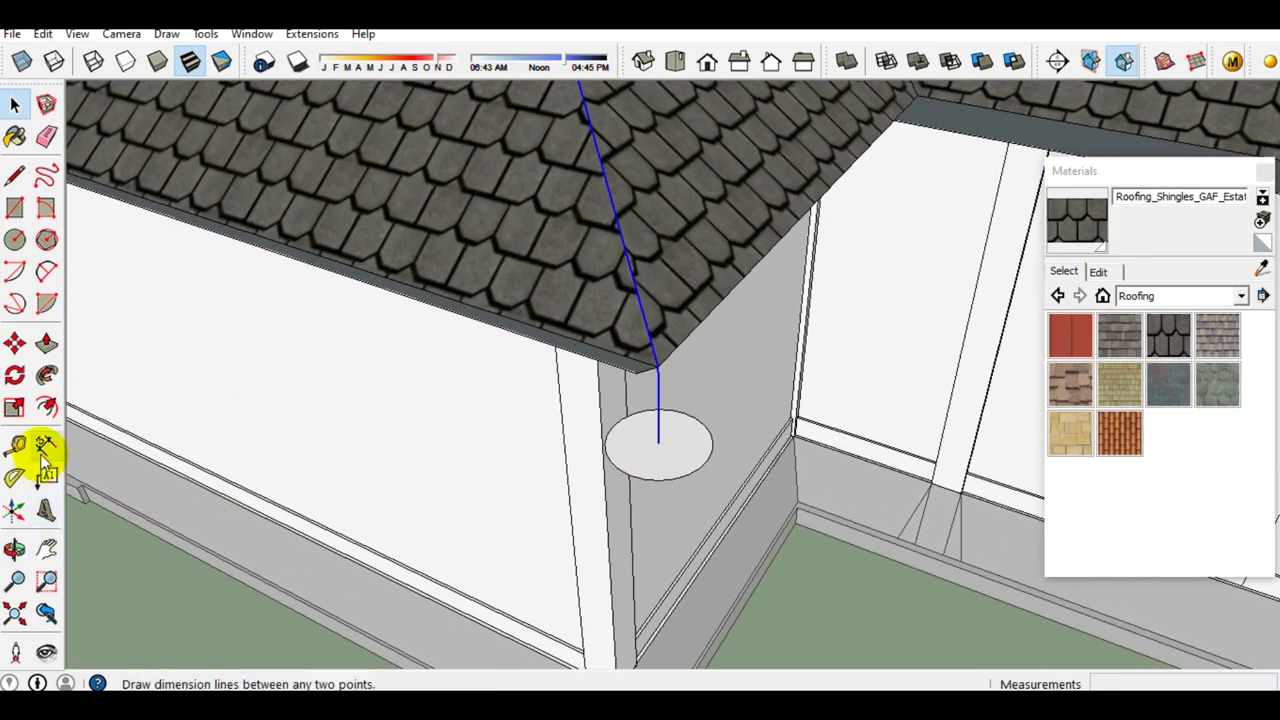
Sweep the circle along the eave path with Follow Me to form the pipe
{"action": "left_click", "coordinate": [47, 378]}
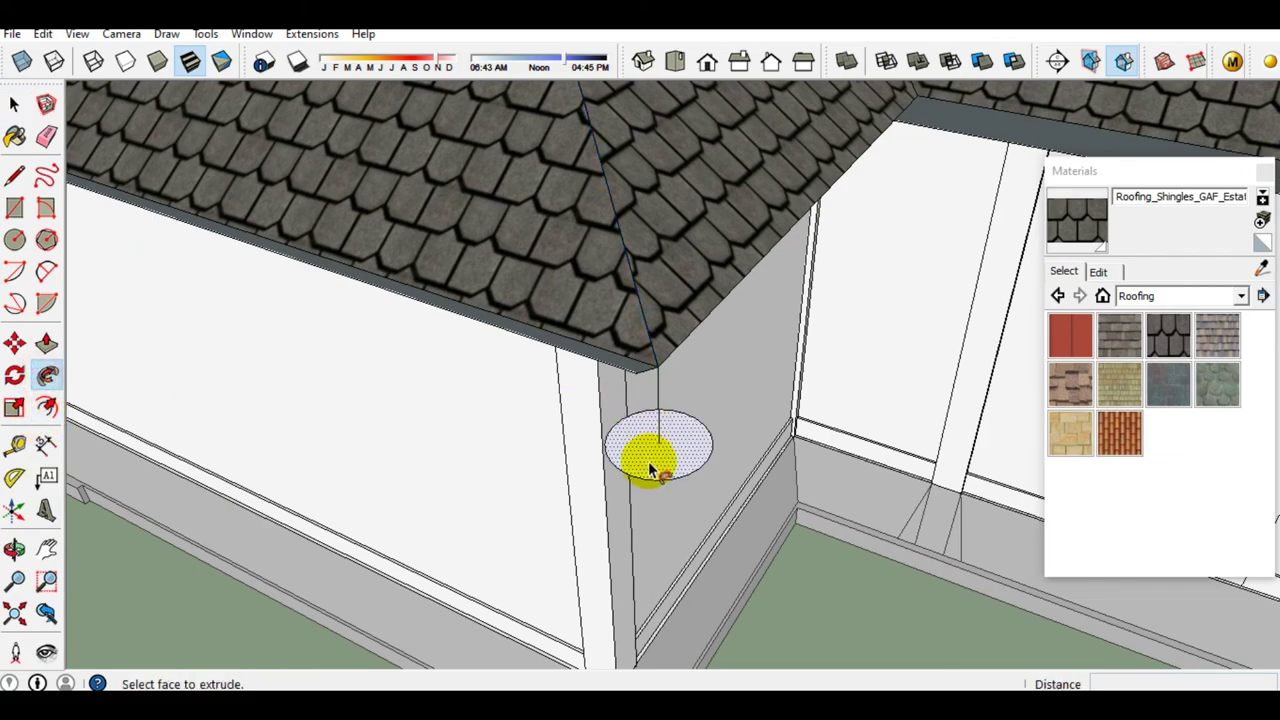
{"action": "left_click", "coordinate": [651, 457]}
{"action": "scroll", "coordinate": [640, 450], "scroll_direction": "down", "scroll_amount": 2}
{"action": "scroll", "coordinate": [640, 443], "scroll_direction": "down", "scroll_amount": 2}
Delete the unwanted extra end segment of the pipe
{"action": "key", "text": "space"}
{"action": "scroll", "coordinate": [640, 440], "scroll_direction": "down", "scroll_amount": 2}
{"action": "middle_click_drag", "start_coordinate": [646, 429], "coordinate": [306, 346]}
{"action": "scroll", "coordinate": [290, 235], "scroll_direction": "up", "scroll_amount": 3}
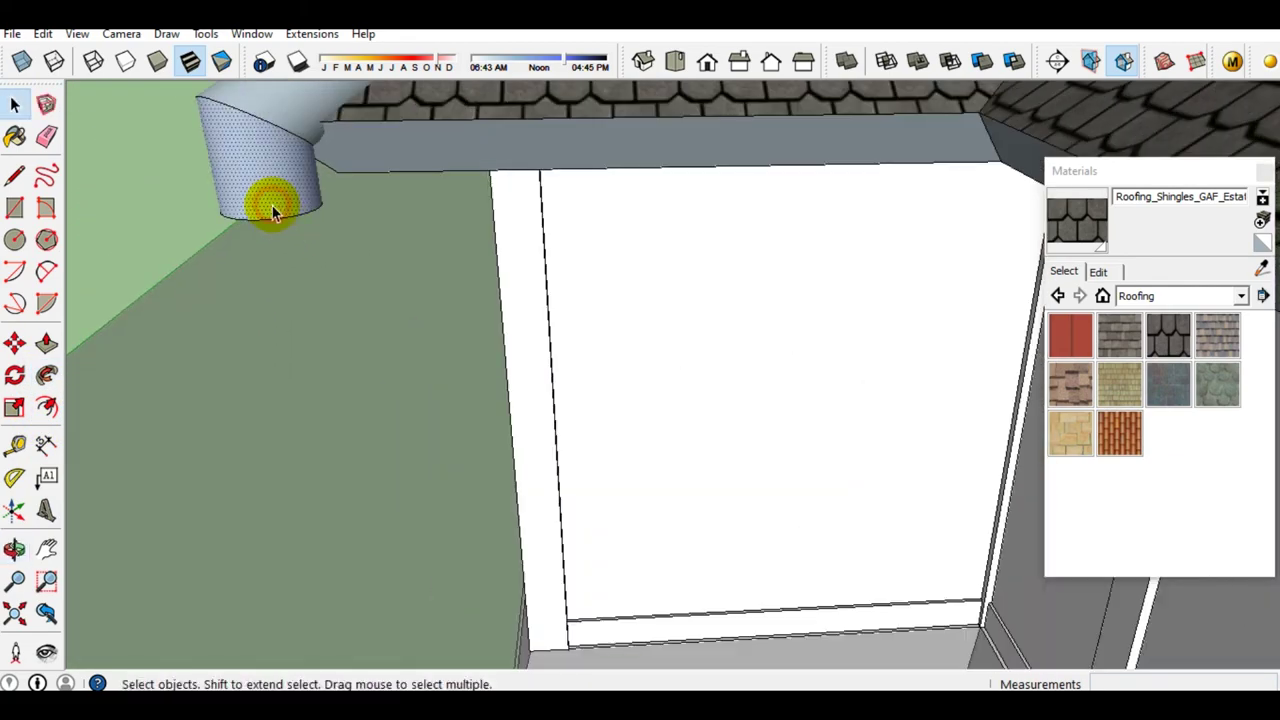
{"action": "key", "text": "Delete"}
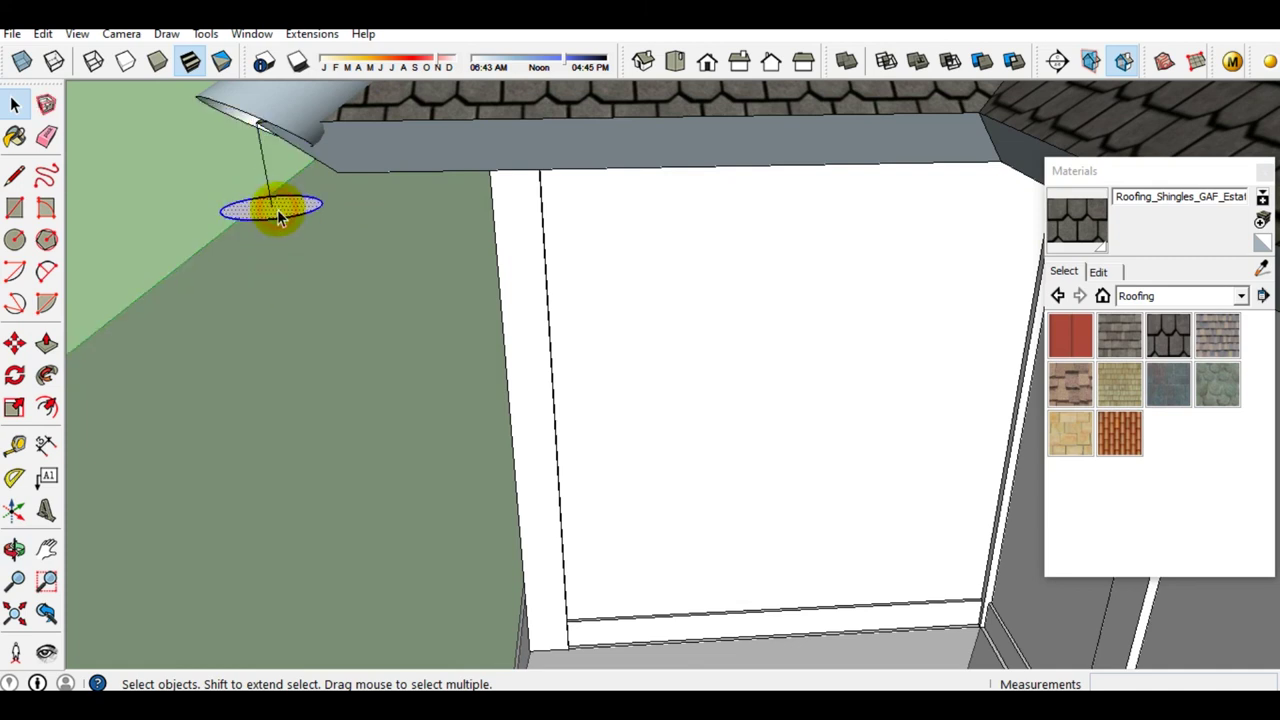
{"action": "scroll", "coordinate": [430, 295], "scroll_direction": "down", "scroll_amount": 4}
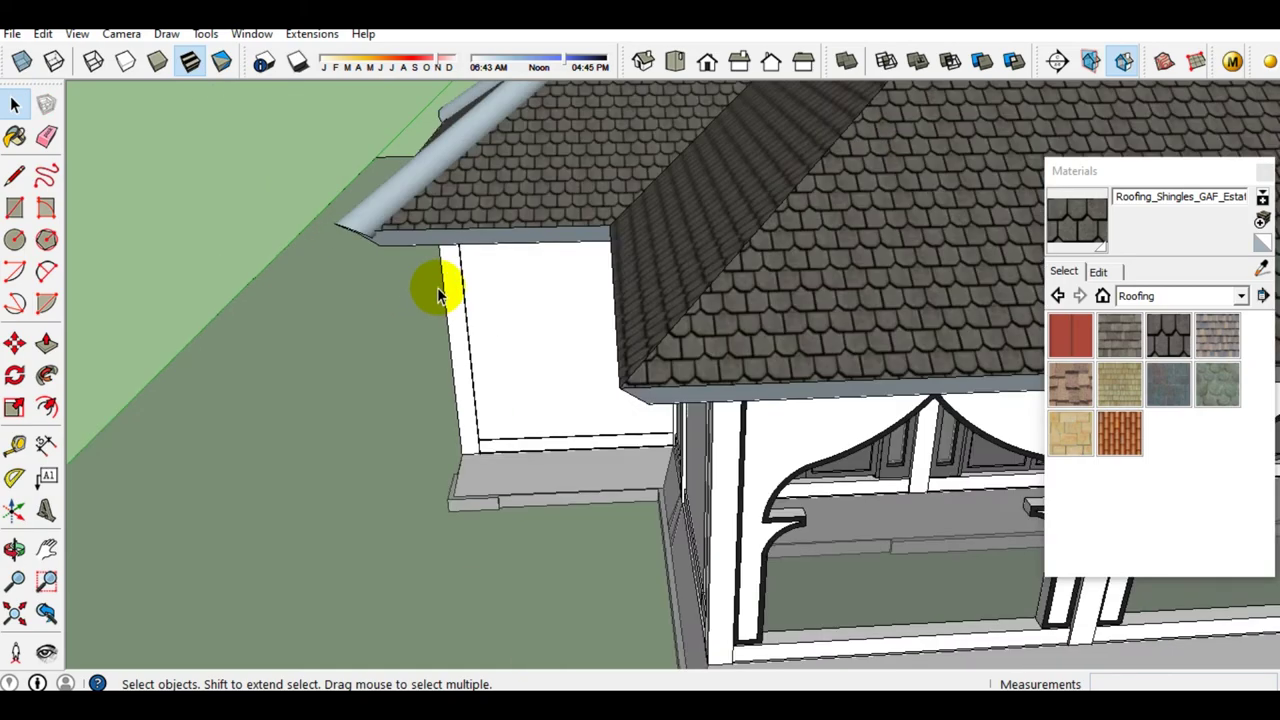
{"action": "scroll", "coordinate": [472, 271], "scroll_direction": "down", "scroll_amount": 2}
{"action": "mouse_move", "coordinate": [472, 271]}
{"action": "middle_mouse_down"}
{"action": "mouse_move", "coordinate": [870, 360]}
{"action": "mouse_move", "coordinate": [434, 314]}
{"action": "mouse_move", "coordinate": [837, 286]}
{"action": "middle_mouse_up"}
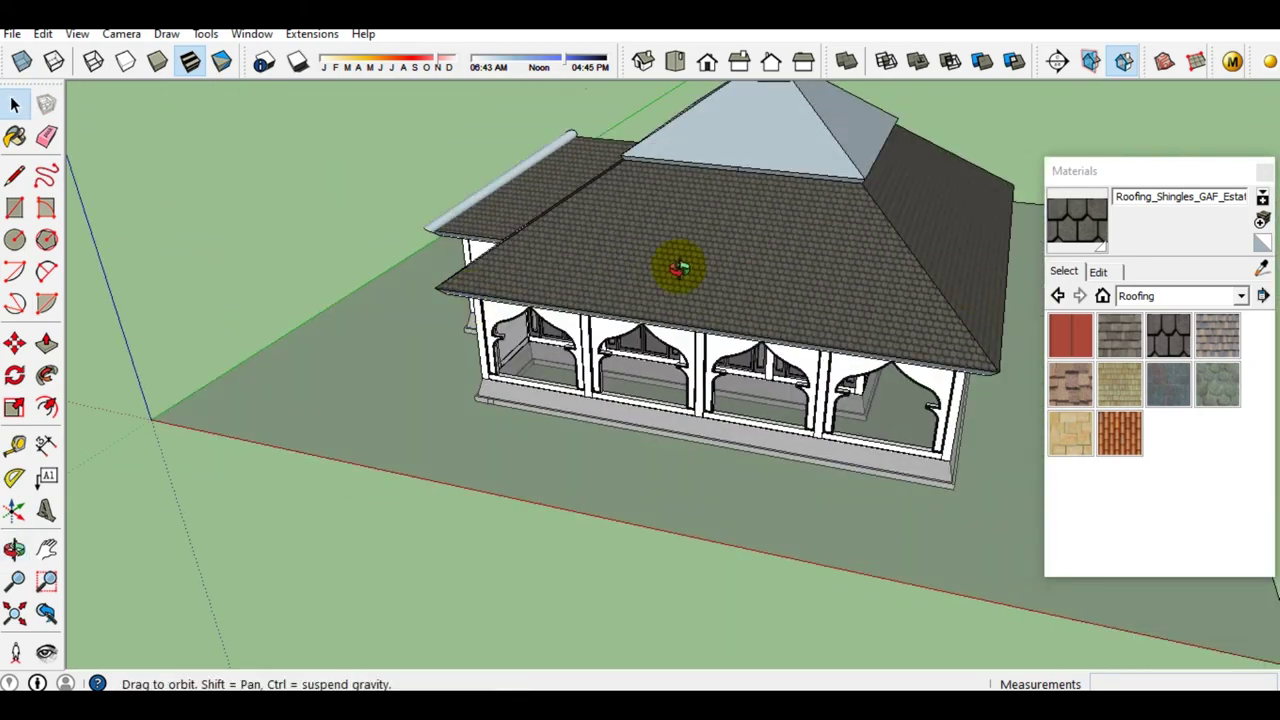
Select a porch arch and the vertical pillar, then dismiss the context menu unchanged
{"action": "scroll", "coordinate": [837, 286], "scroll_direction": "up", "scroll_amount": 4}
{"action": "mouse_move", "coordinate": [517, 343]}
{"action": "middle_mouse_down"}
{"action": "mouse_move", "coordinate": [609, 338]}
{"action": "mouse_move", "coordinate": [414, 294]}
{"action": "mouse_move", "coordinate": [587, 288]}
{"action": "middle_mouse_up"}
{"action": "key", "text": "space"}
{"action": "left_click", "coordinate": [491, 300]}
{"action": "scroll", "coordinate": [457, 300], "scroll_direction": "up", "scroll_amount": 3}
{"action": "left_click", "coordinate": [524, 300]}
{"action": "right_click", "coordinate": [524, 298]}
{"action": "left_click", "coordinate": [529, 245]}
Paint the three remaining upper roof faces under the dome with the scalloped shingles
{"action": "mouse_move", "coordinate": [529, 245]}
{"action": "middle_mouse_down"}
{"action": "mouse_move", "coordinate": [517, 380]}
{"action": "mouse_move", "coordinate": [531, 403]}
{"action": "mouse_move", "coordinate": [531, 354]}
{"action": "mouse_move", "coordinate": [838, 406]}
{"action": "mouse_move", "coordinate": [489, 304]}
{"action": "mouse_move", "coordinate": [1089, 280]}
{"action": "middle_mouse_up"}
{"action": "left_click", "coordinate": [1095, 218]}
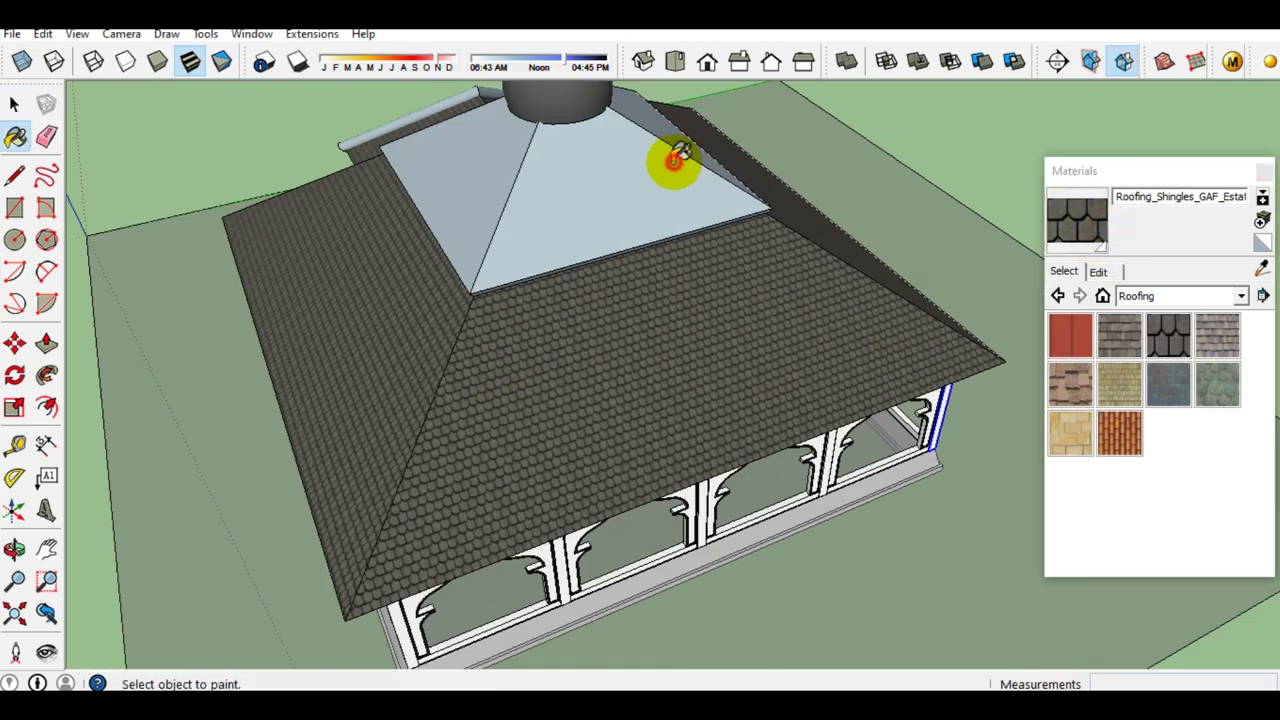
{"action": "scroll", "coordinate": [675, 155], "scroll_direction": "up", "scroll_amount": 3}
{"action": "middle_click_drag", "start_coordinate": [571, 209], "coordinate": [608, 329]}
{"action": "left_click", "coordinate": [608, 329]}
{"action": "middle_click_drag", "start_coordinate": [808, 329], "coordinate": [660, 310]}
{"action": "left_click", "coordinate": [660, 310]}
{"action": "middle_click_drag", "start_coordinate": [808, 366], "coordinate": [634, 289]}
{"action": "left_click", "coordinate": [634, 289]}
Orbit around the pavilion to review the fully shingled roof
{"action": "mouse_move", "coordinate": [571, 380]}
{"action": "middle_mouse_down"}
{"action": "mouse_move", "coordinate": [932, 285]}
{"action": "mouse_move", "coordinate": [700, 277]}
{"action": "mouse_move", "coordinate": [651, 289]}
{"action": "mouse_move", "coordinate": [836, 168]}
{"action": "middle_mouse_up"}
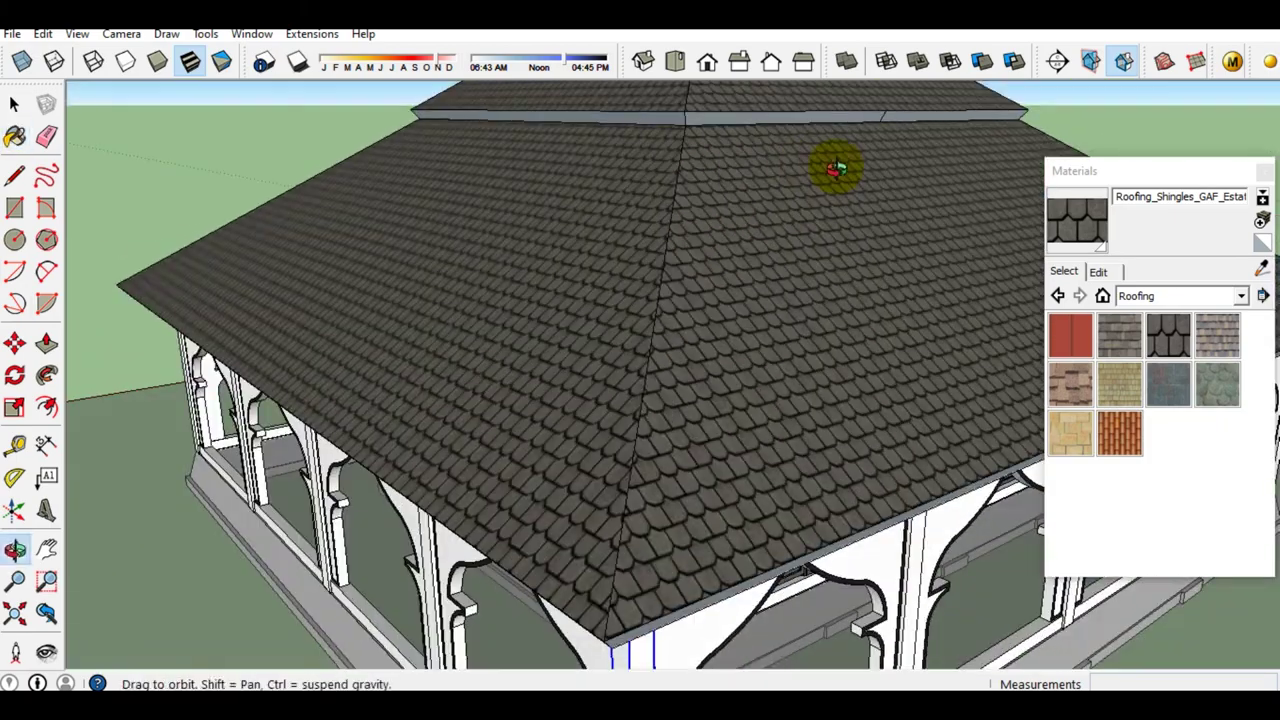
{"action": "scroll", "coordinate": [836, 168], "scroll_direction": "down", "scroll_amount": 5}
{"action": "mouse_move", "coordinate": [691, 271]}
{"action": "middle_mouse_down"}
{"action": "mouse_move", "coordinate": [751, 271]}
{"action": "mouse_move", "coordinate": [714, 289]}
{"action": "middle_mouse_up"}
{"action": "scroll", "coordinate": [714, 289], "scroll_direction": "down", "scroll_amount": 2}
{"action": "key", "text": "space"}
{"action": "mouse_move", "coordinate": [598, 320]}
{"action": "middle_mouse_down"}
{"action": "mouse_move", "coordinate": [729, 309]}
{"action": "mouse_move", "coordinate": [614, 400]}
{"action": "mouse_move", "coordinate": [395, 360]}
{"action": "middle_mouse_up"}
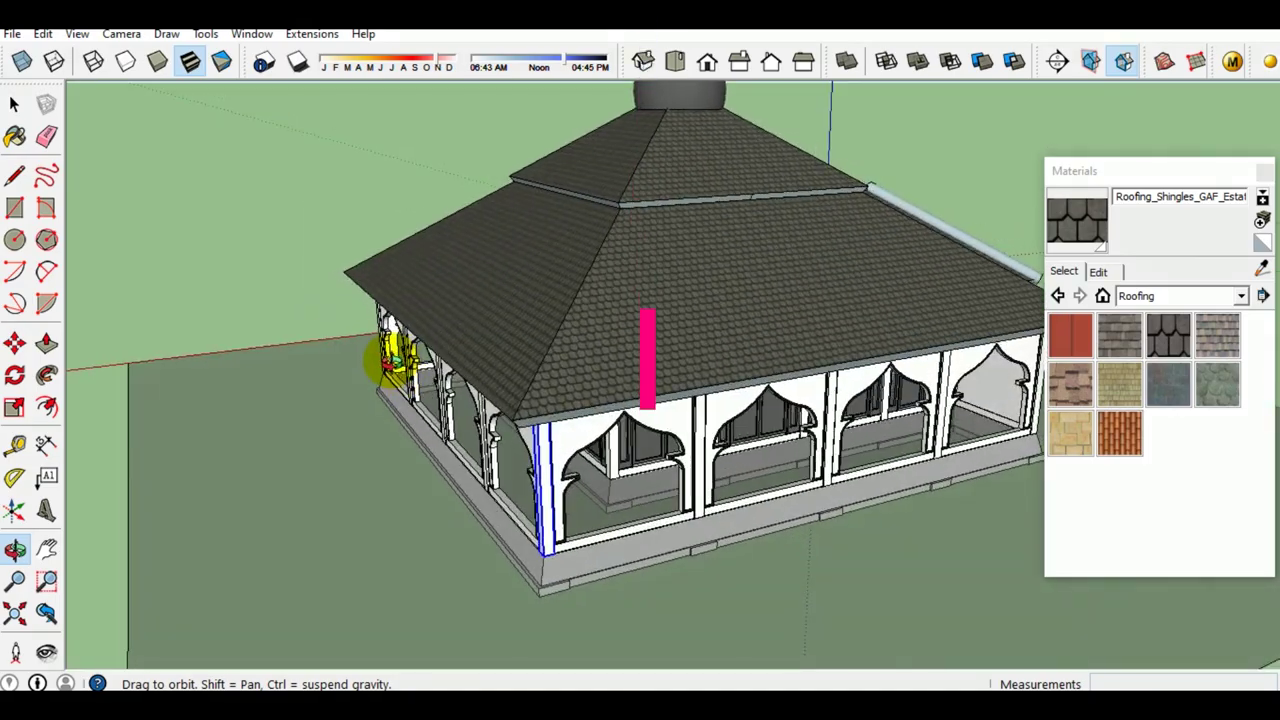